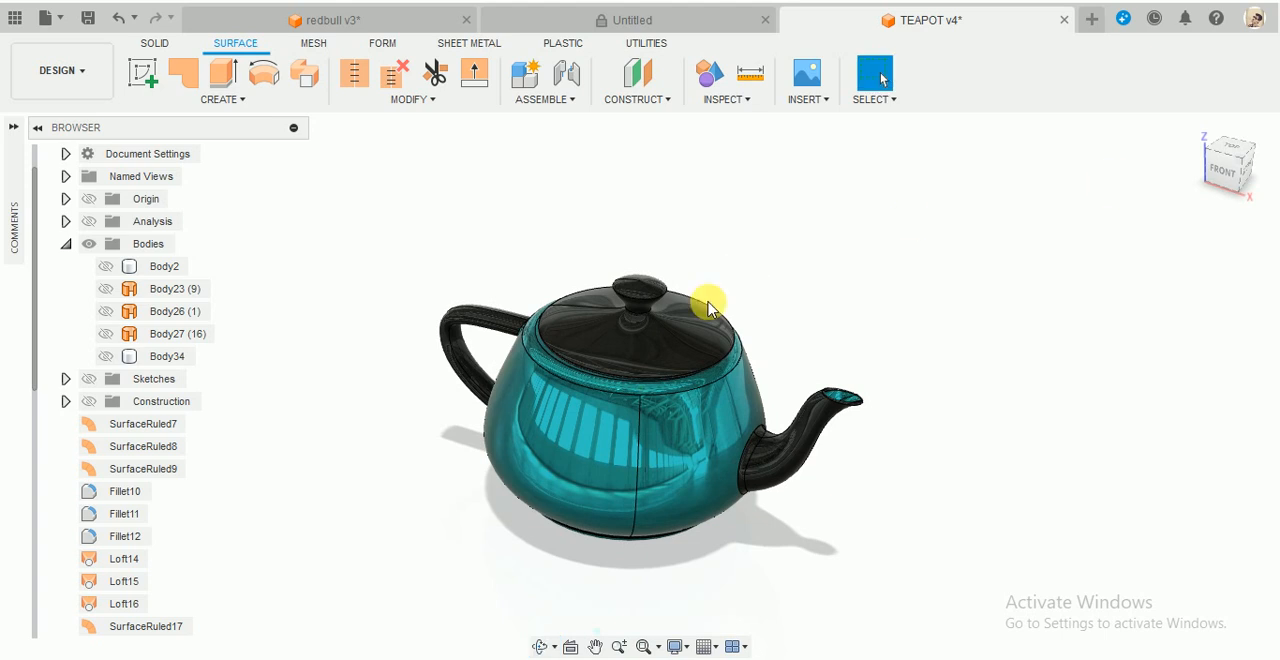
# - Move the lid off the finished teapot model and examine the pot, lid, handle and spout from several angles
pyautogui.moveTo(652, 329); pyautogui.dragTo(915, 215)
pyautogui.moveTo(603, 229)
pyautogui.keyDown('shift'); pyautogui.mouseDown(button='middle')
pyautogui.moveTo(577, 266)
pyautogui.moveTo(571, 234)
pyautogui.moveTo(623, 223)
pyautogui.mouseUp(button='middle'); pyautogui.keyUp('shift')
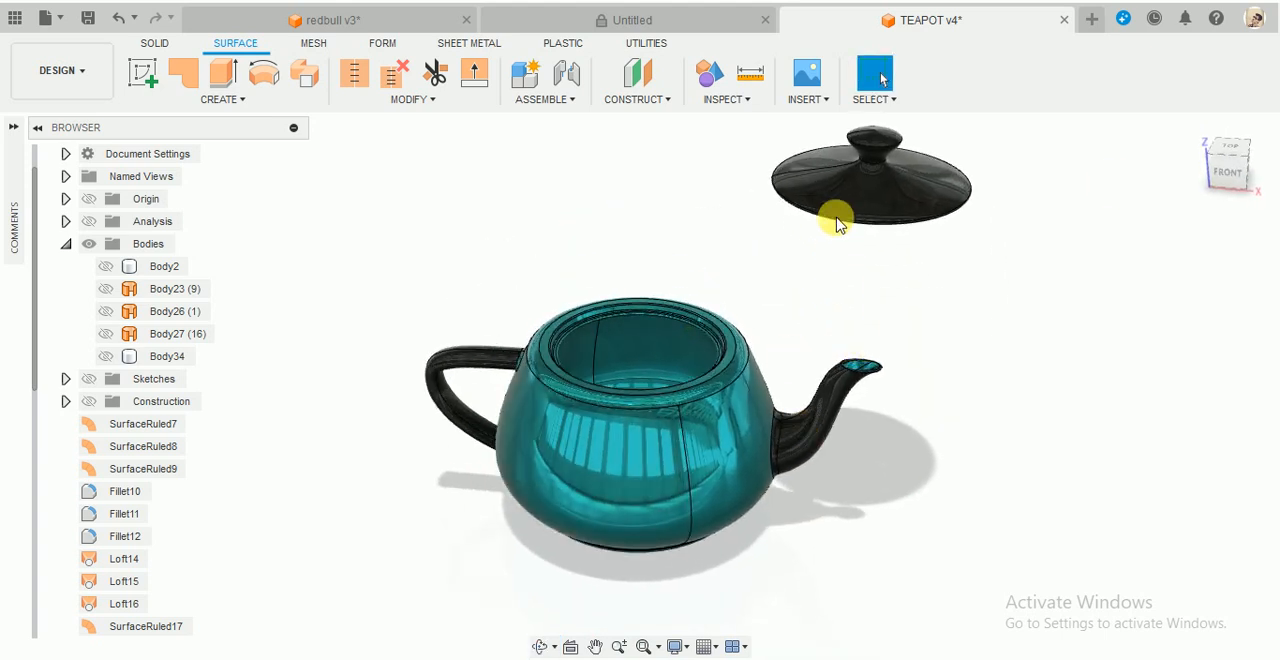
pyautogui.keyDown('shift'); pyautogui.moveTo(837, 217); pyautogui.dragTo(838, 225, button='middle'); pyautogui.keyUp('shift')
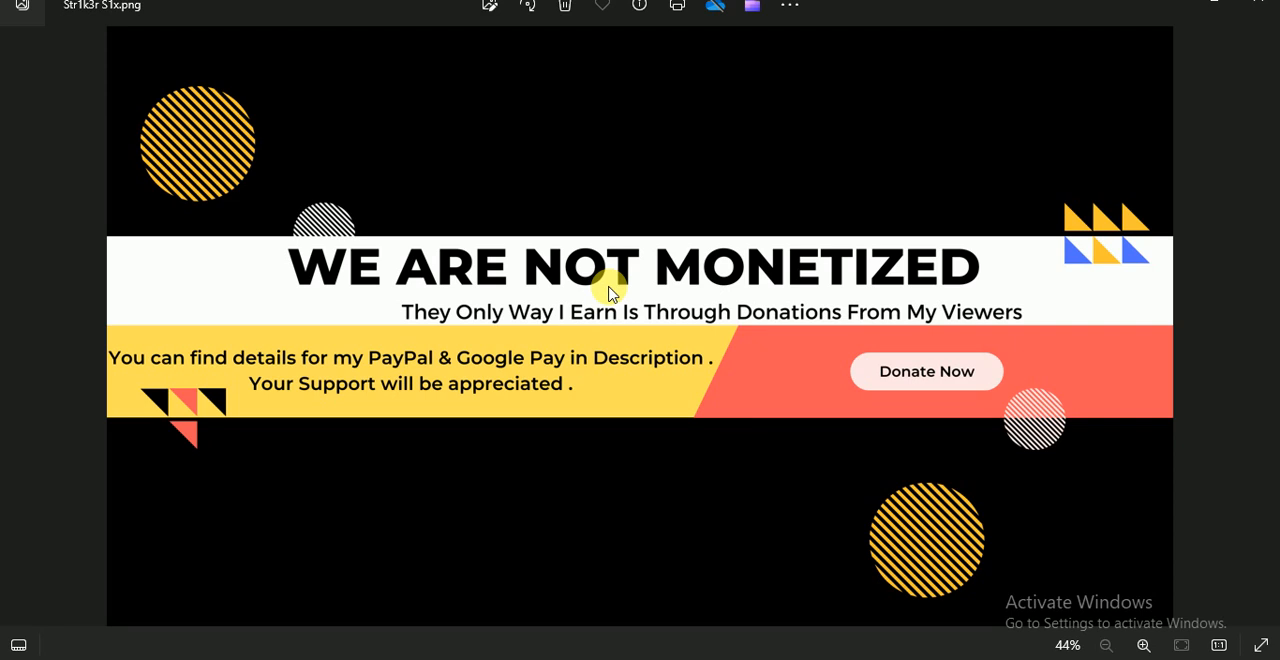
pyautogui.click(1186, 4)
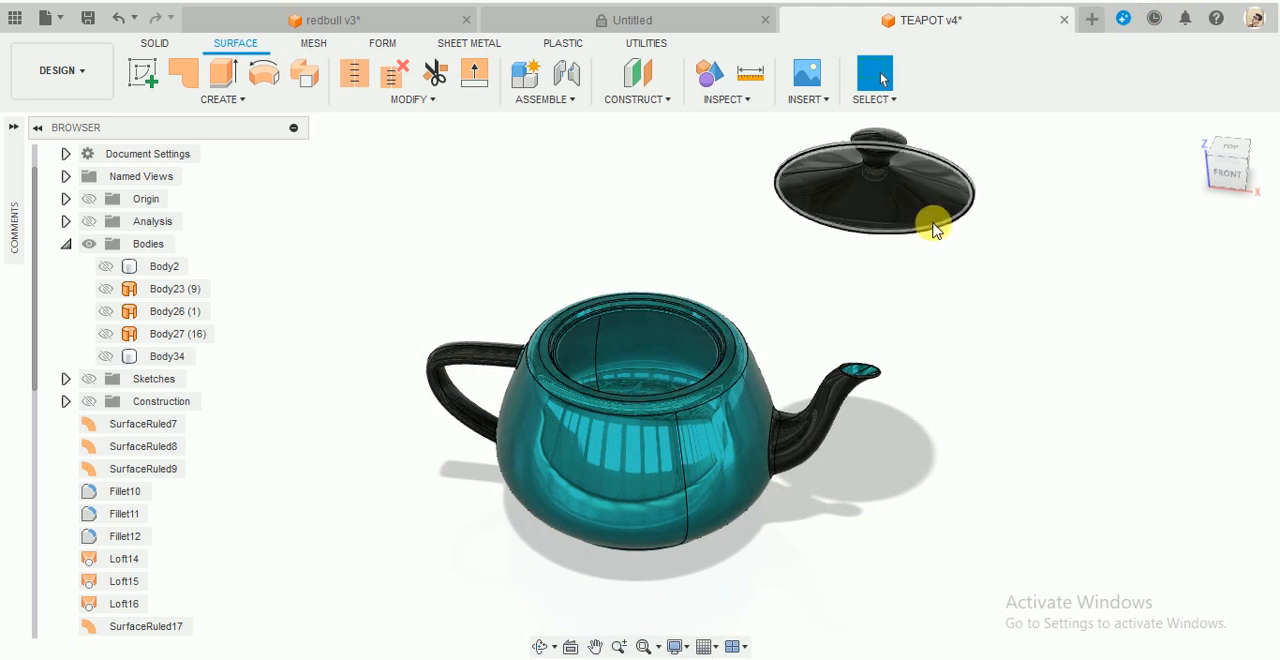
pyautogui.keyDown('shift'); pyautogui.moveTo(725, 325); pyautogui.dragTo(740, 283, button='middle'); pyautogui.keyUp('shift')
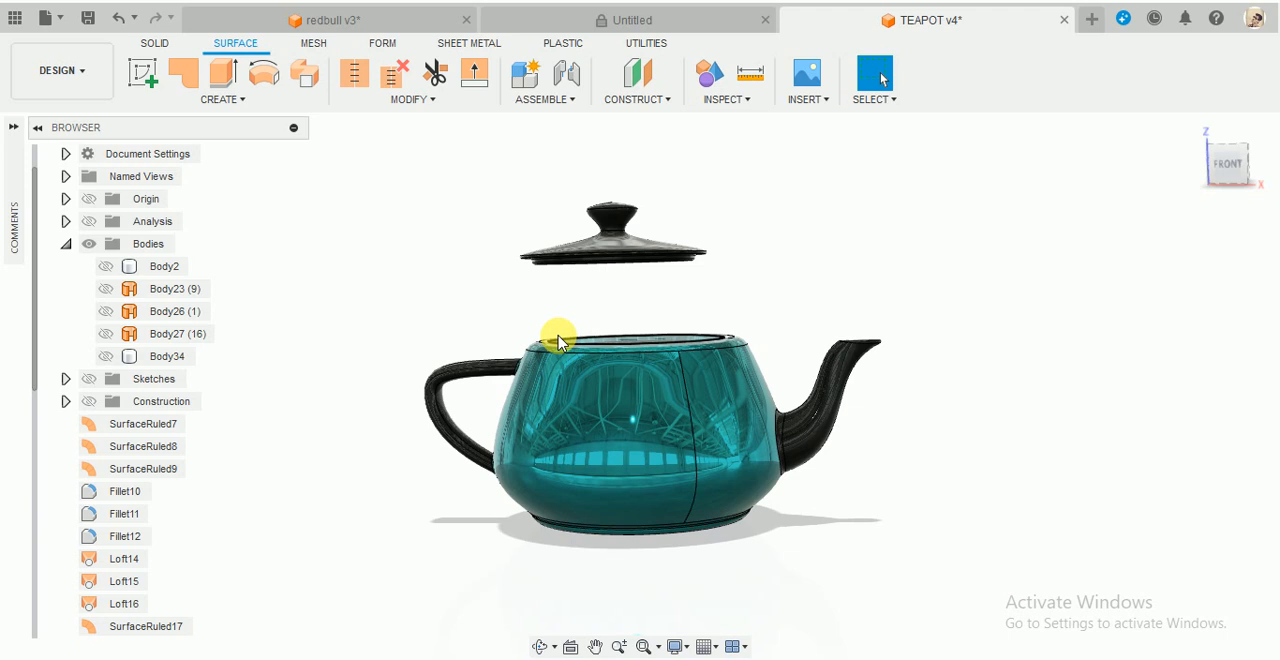
pyautogui.keyDown('shift'); pyautogui.moveTo(643, 286); pyautogui.dragTo(763, 277, button='middle'); pyautogui.keyUp('shift')
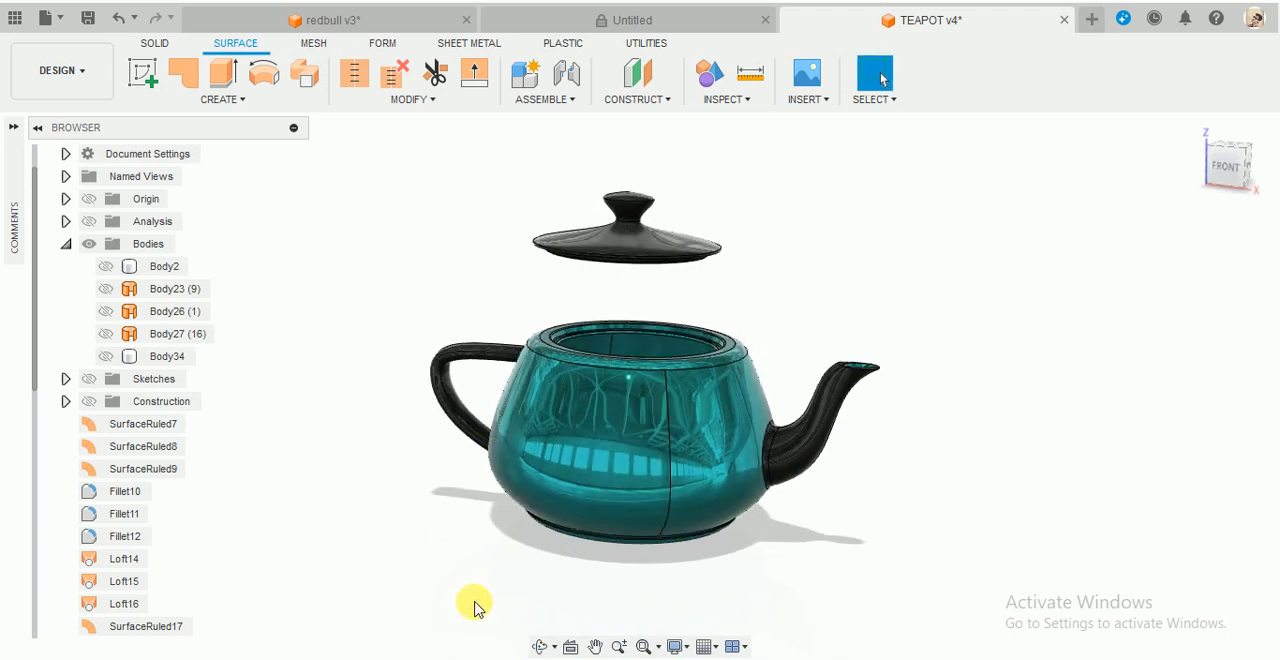
pyautogui.moveTo(617, 409); pyautogui.dragTo(606, 349)
pyautogui.moveTo(786, 337)
pyautogui.keyDown('shift'); pyautogui.mouseDown(button='middle')
pyautogui.moveTo(814, 297)
pyautogui.moveTo(800, 323)
pyautogui.mouseUp(button='middle'); pyautogui.keyUp('shift')
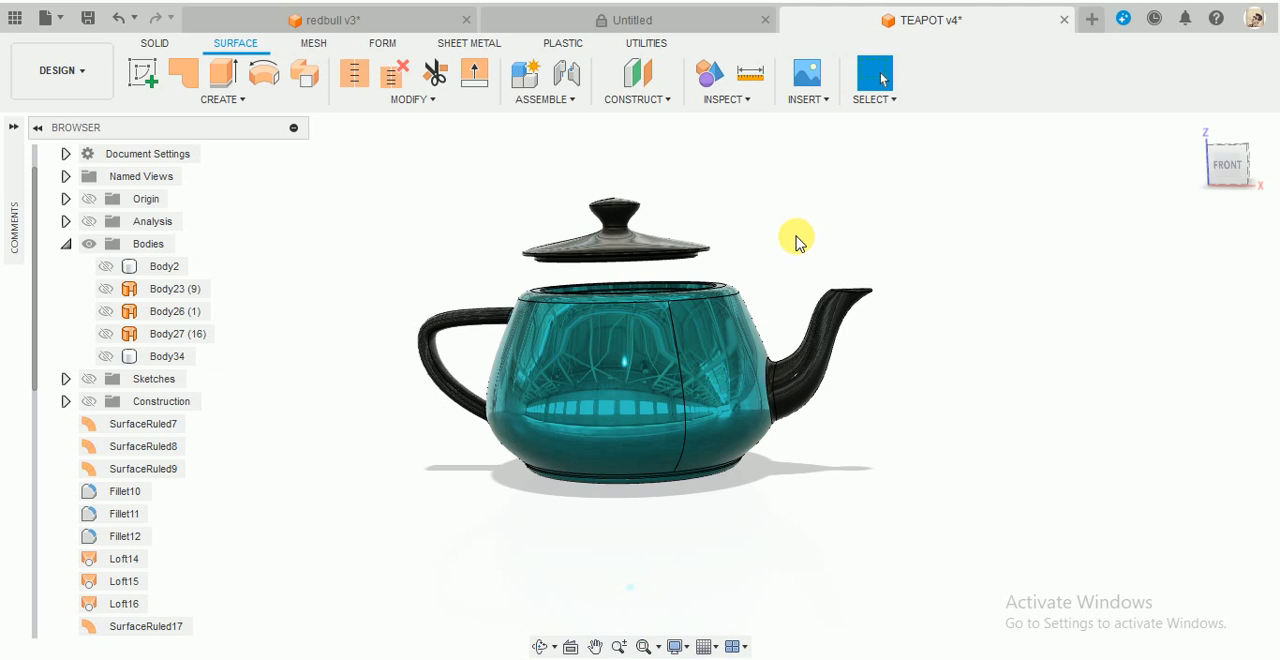
pyautogui.click(262, 104)
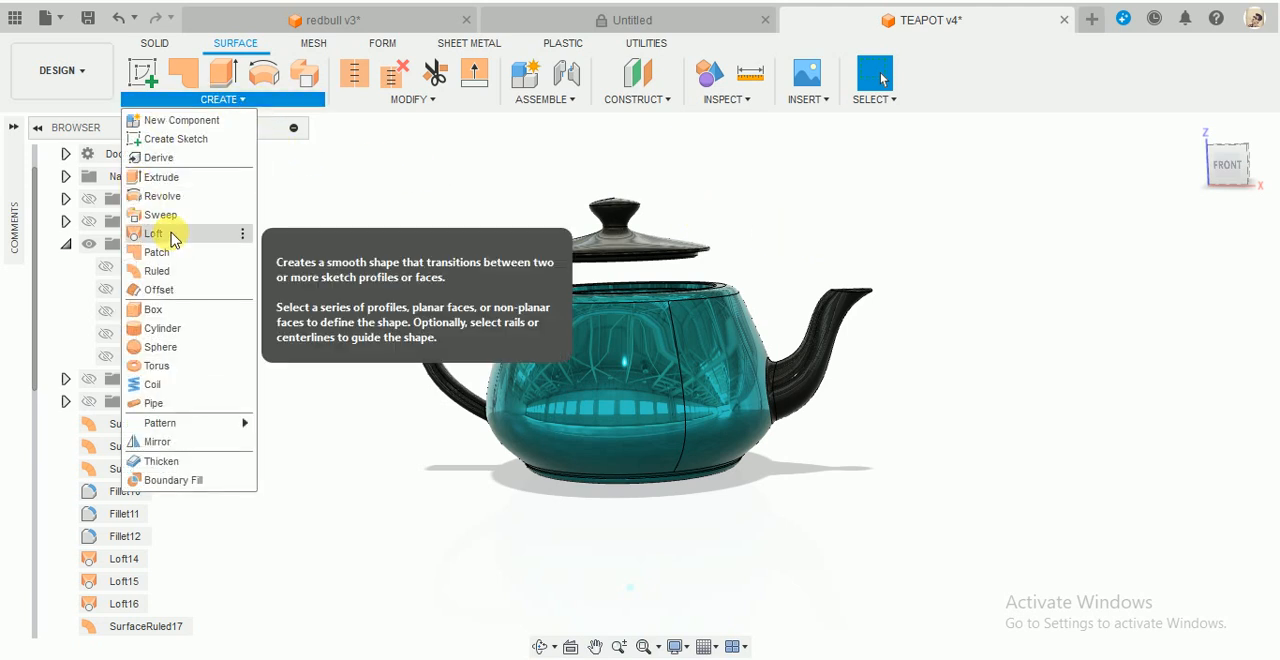
pyautogui.click(828, 216)
pyautogui.keyDown('shift'); pyautogui.moveTo(830, 218); pyautogui.dragTo(843, 243, button='middle'); pyautogui.keyUp('shift')
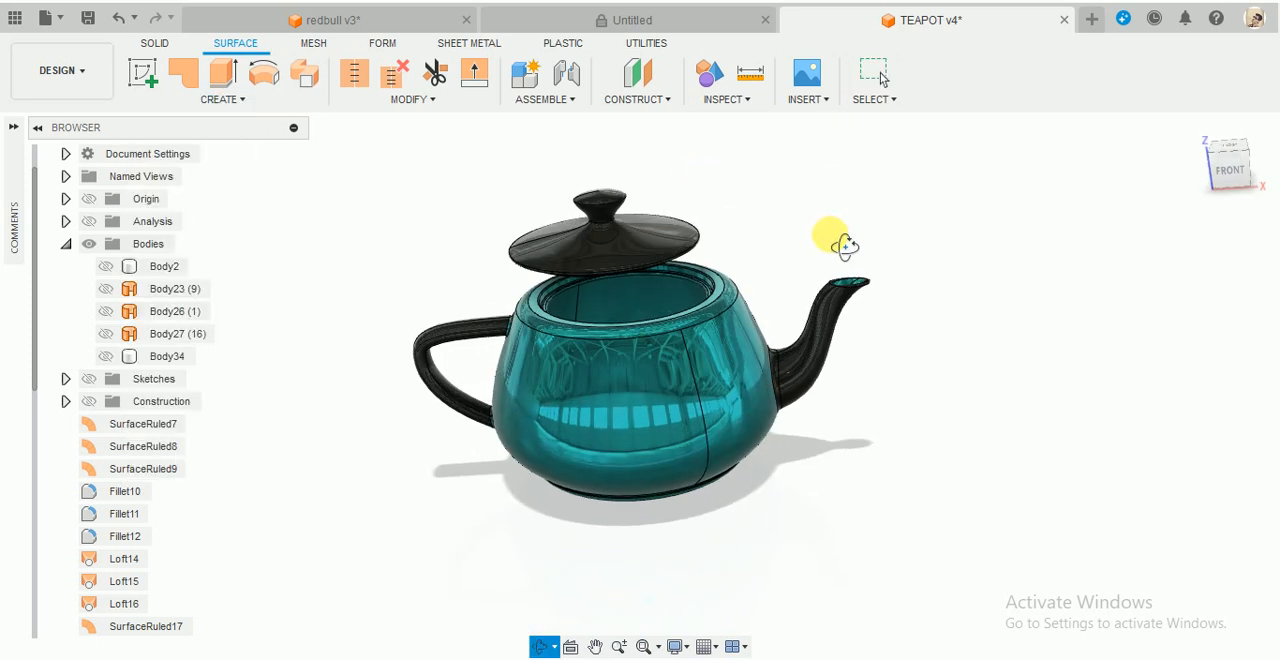
# - Create a new design, show its origin planes and axes, and turn the view to the corner between right and back
pyautogui.click(1094, 20)
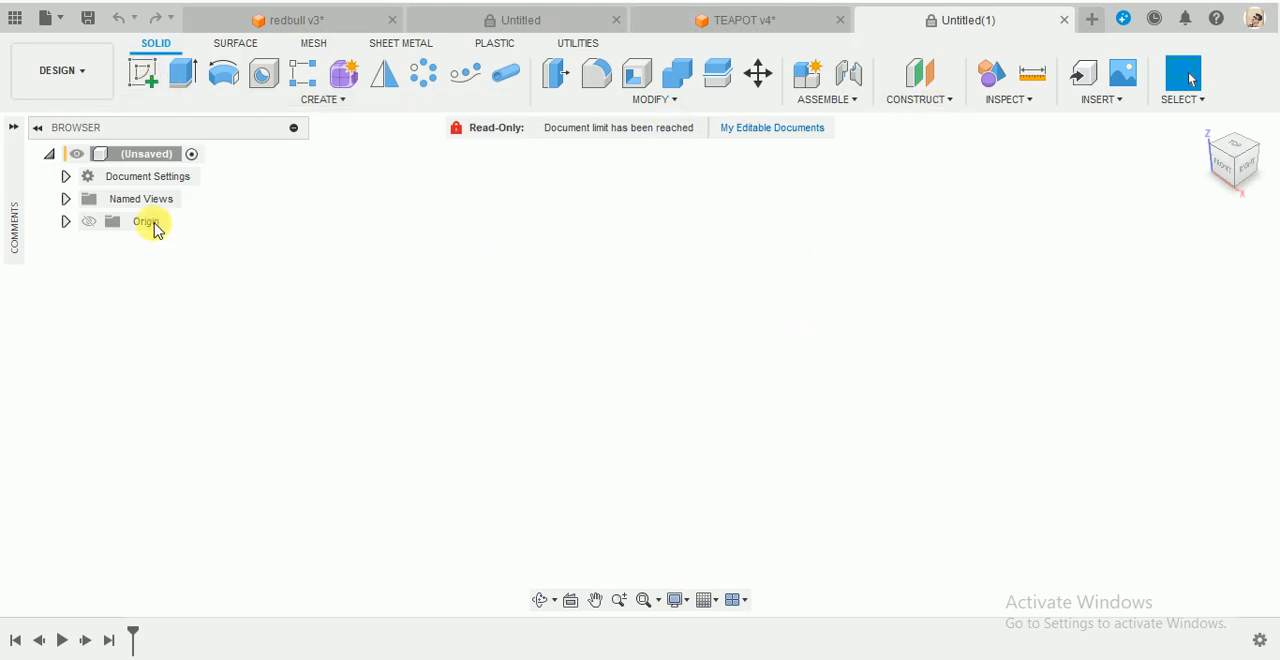
pyautogui.click(89, 223)
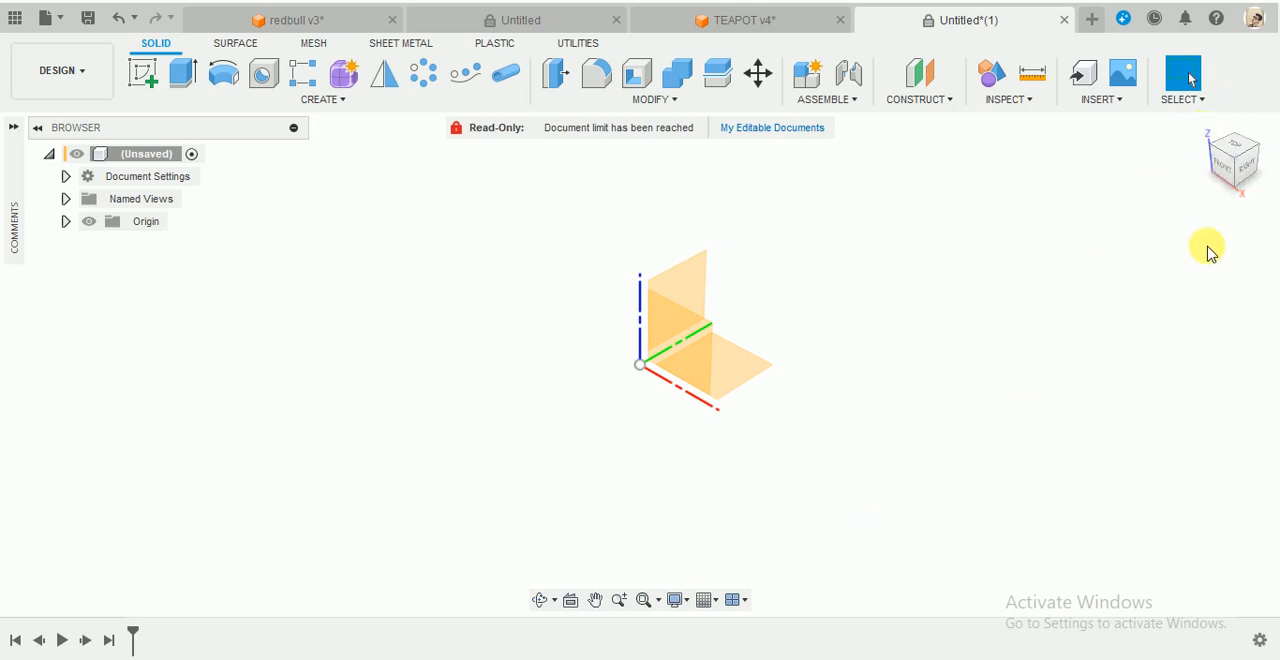
pyautogui.click(1265, 157)
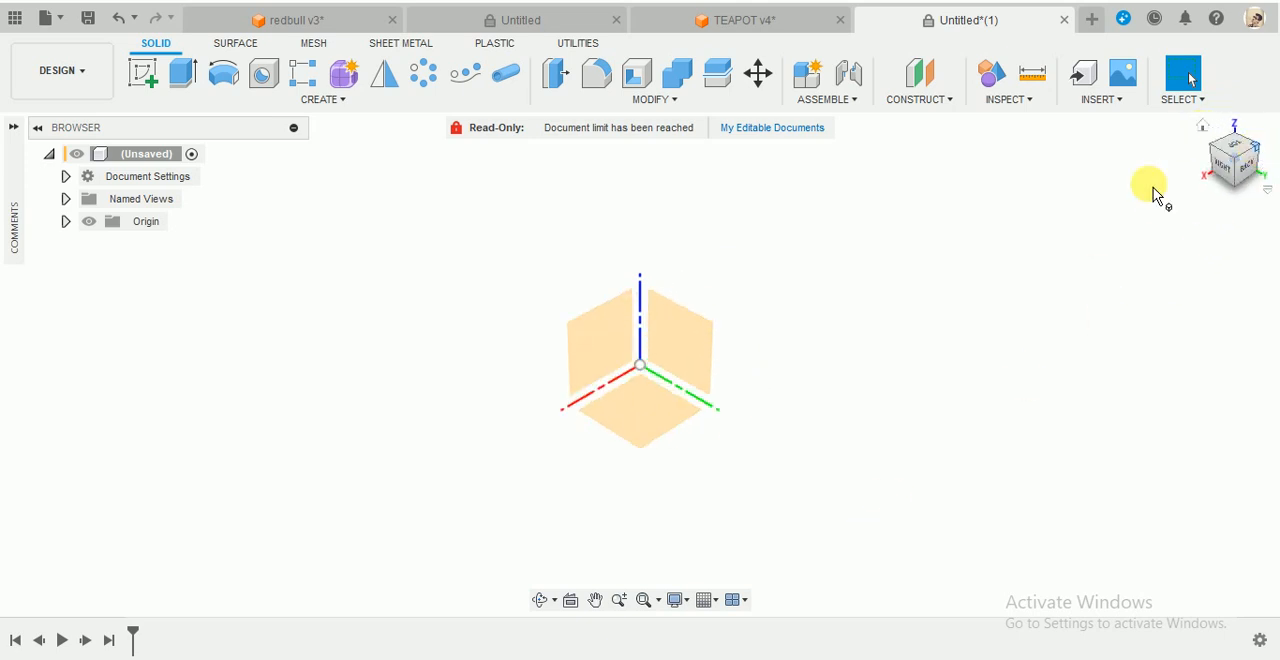
# - Create an offset plane at 0 mm from the XY plane, hide the origin geometry and list the construction planes
pyautogui.click(916, 100)
pyautogui.click(897, 116)
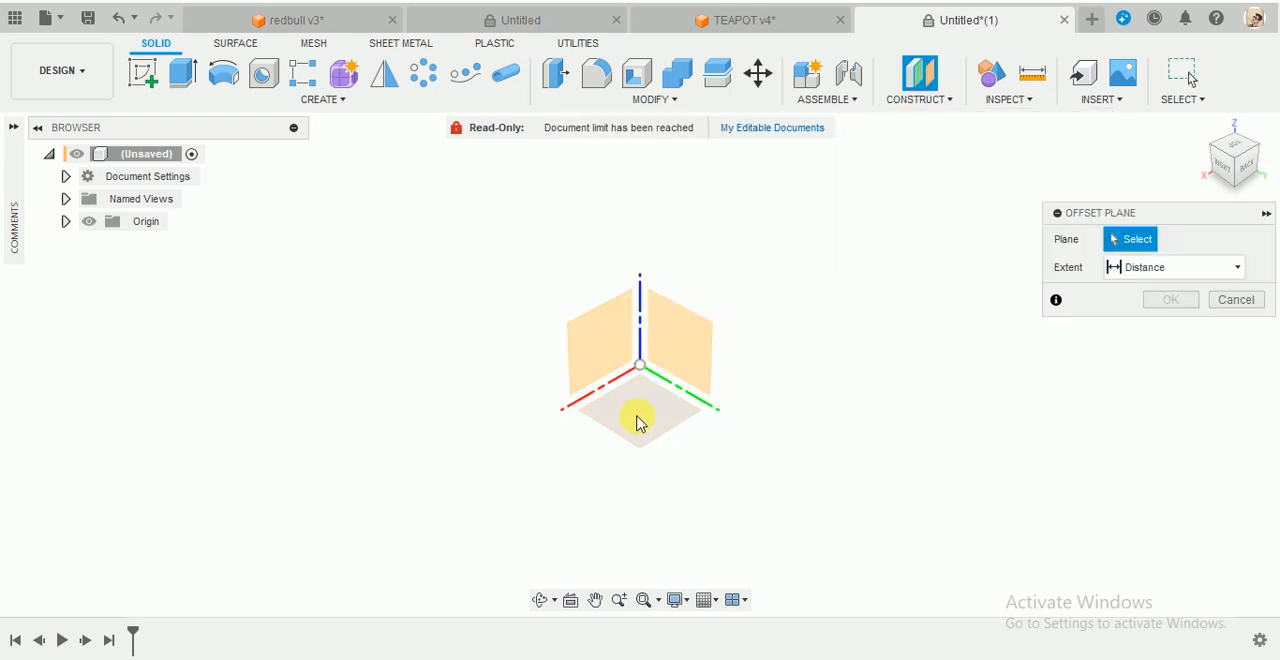
pyautogui.click(640, 422)
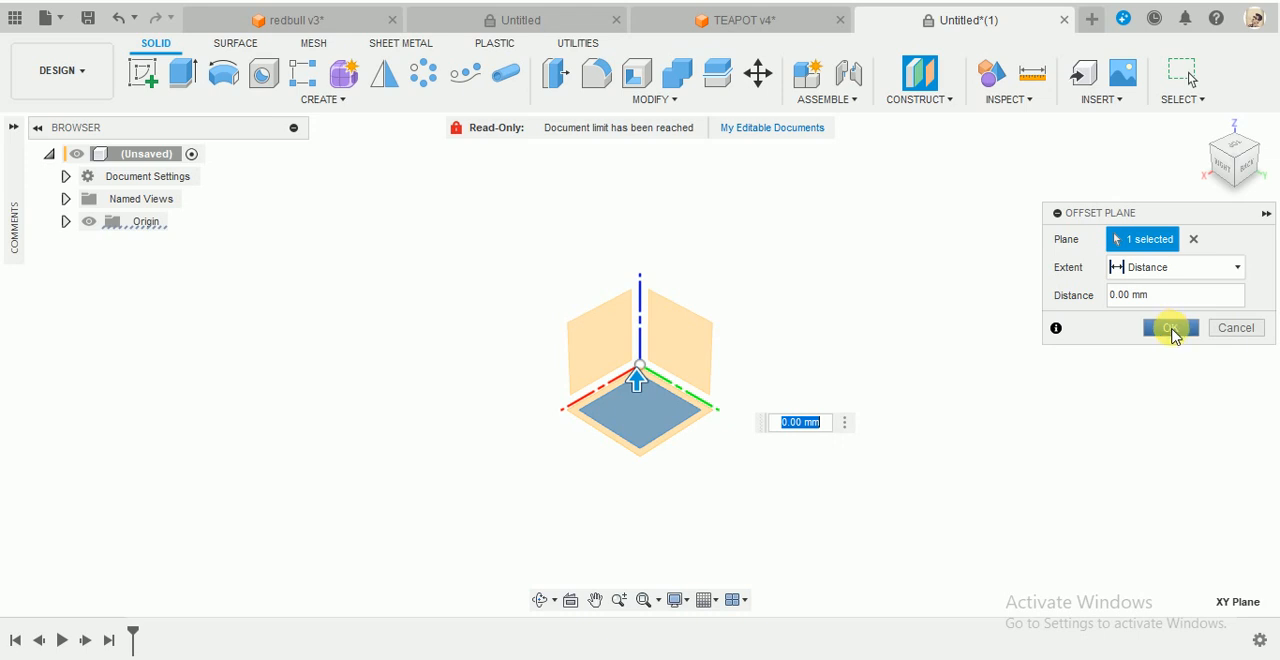
pyautogui.click(1172, 330)
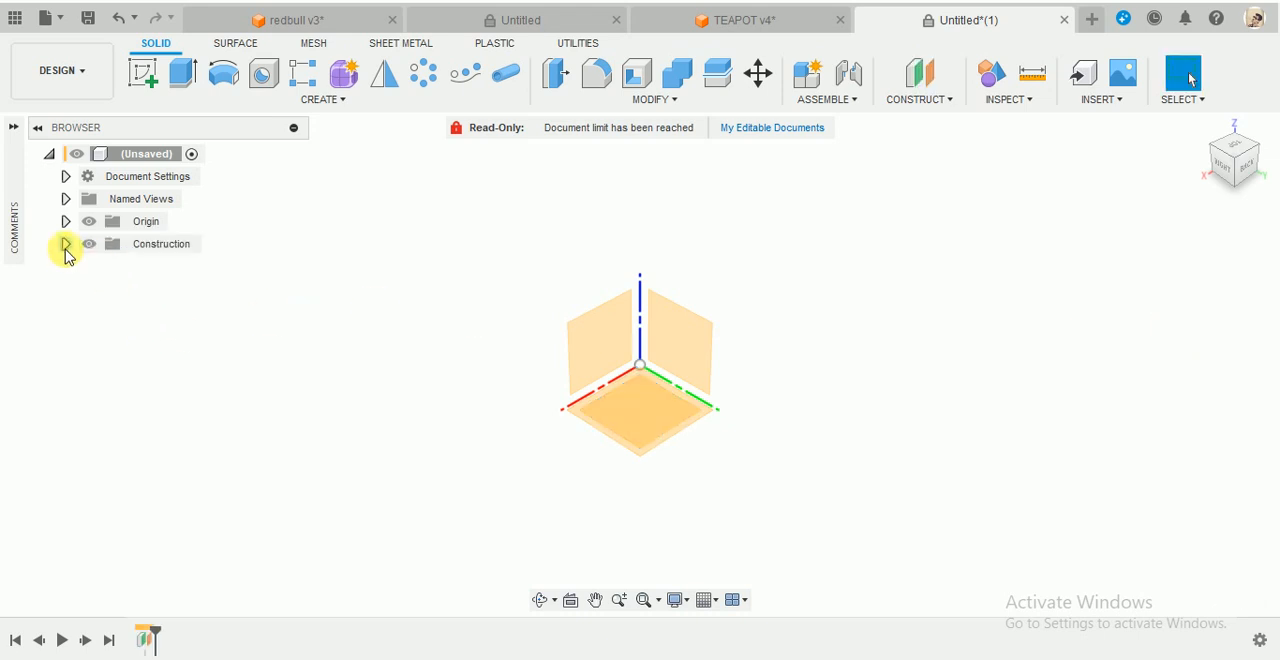
pyautogui.click(89, 221)
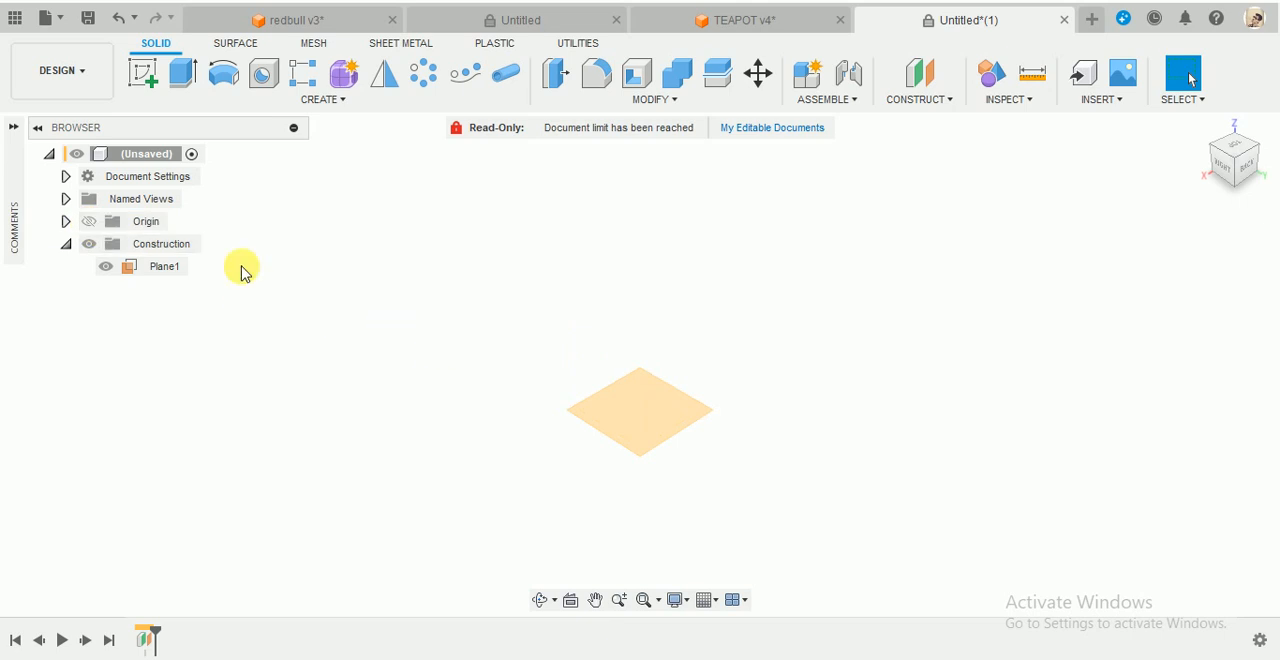
pyautogui.click(643, 413)
pyautogui.click(980, 245)
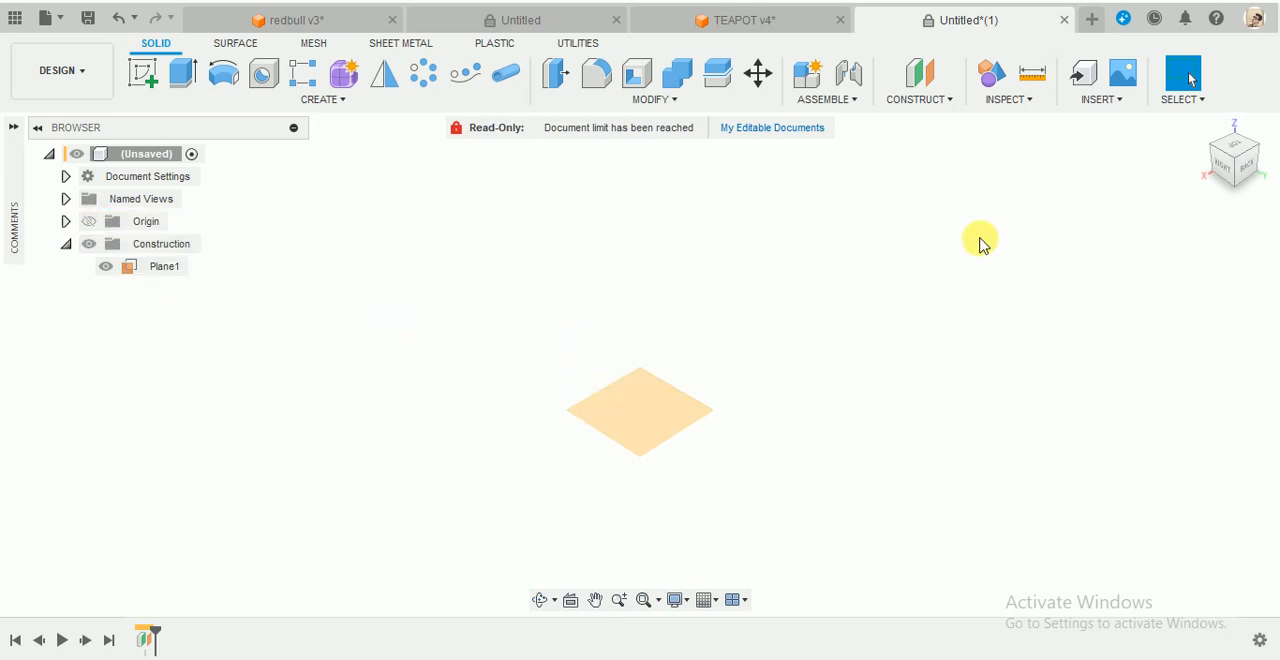
# - Create a second construction plane offset a short distance above Plane1
pyautogui.click(928, 74)
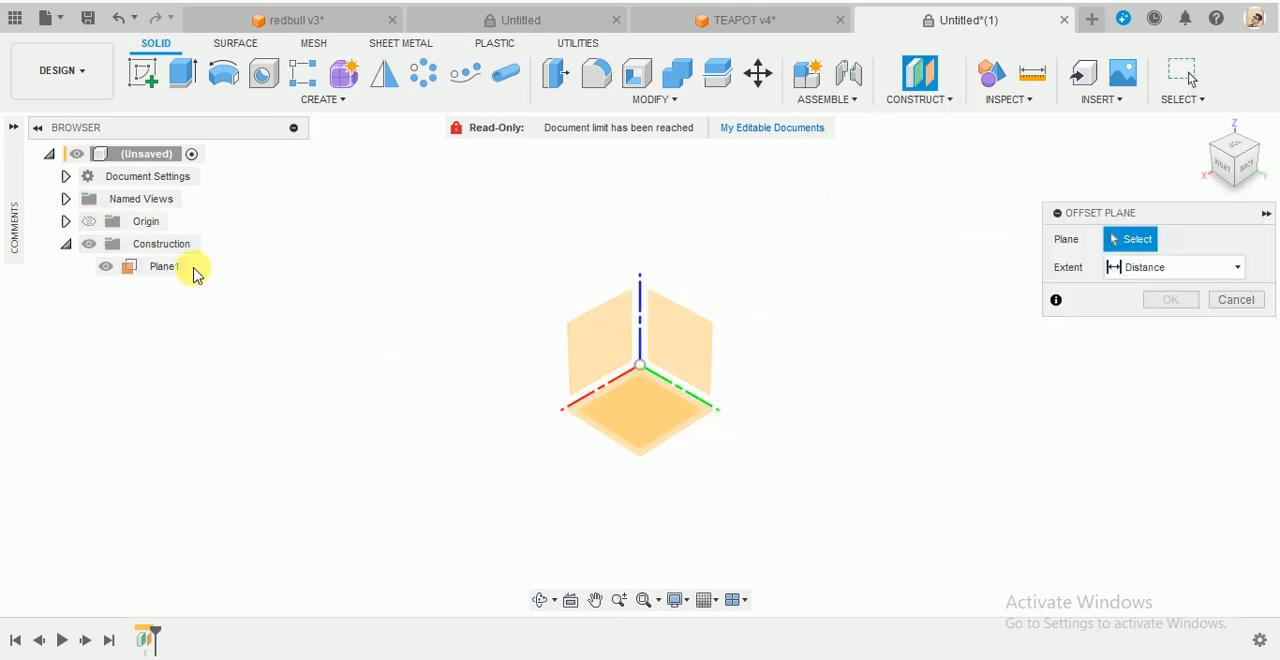
pyautogui.keyDown('shift'); pyautogui.moveTo(831, 420); pyautogui.dragTo(604, 424, button='middle'); pyautogui.keyUp('shift')
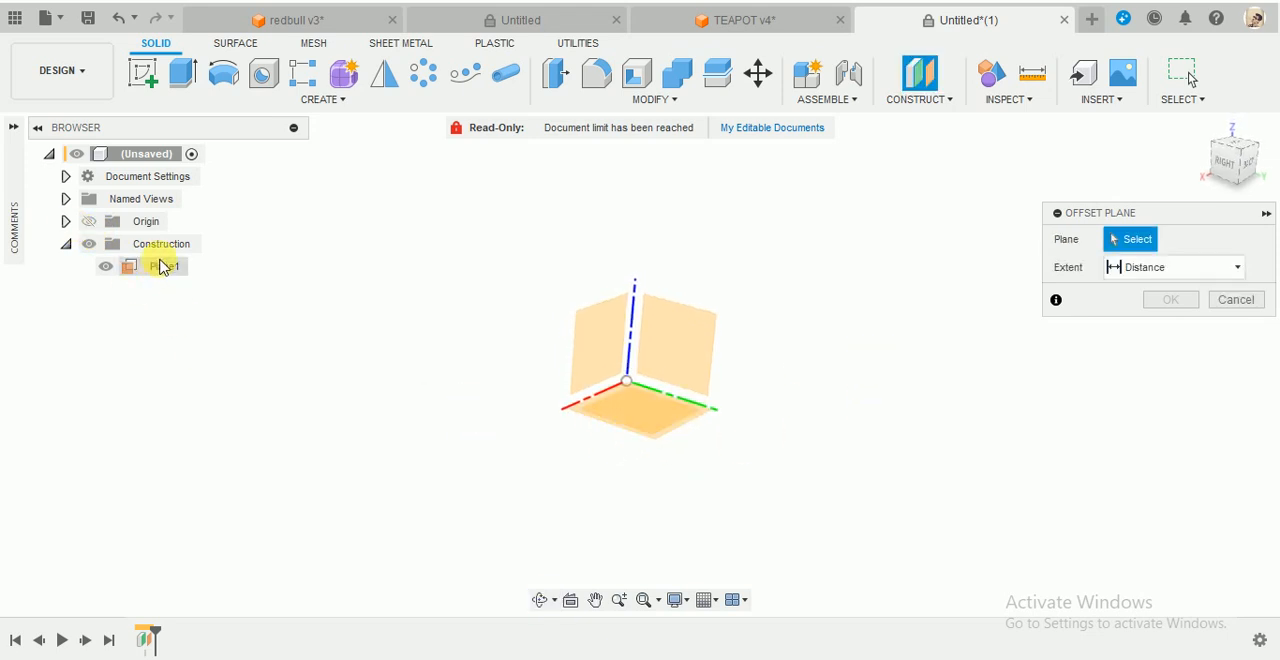
pyautogui.click(164, 266)
pyautogui.moveTo(638, 378); pyautogui.dragTo(651, 294)
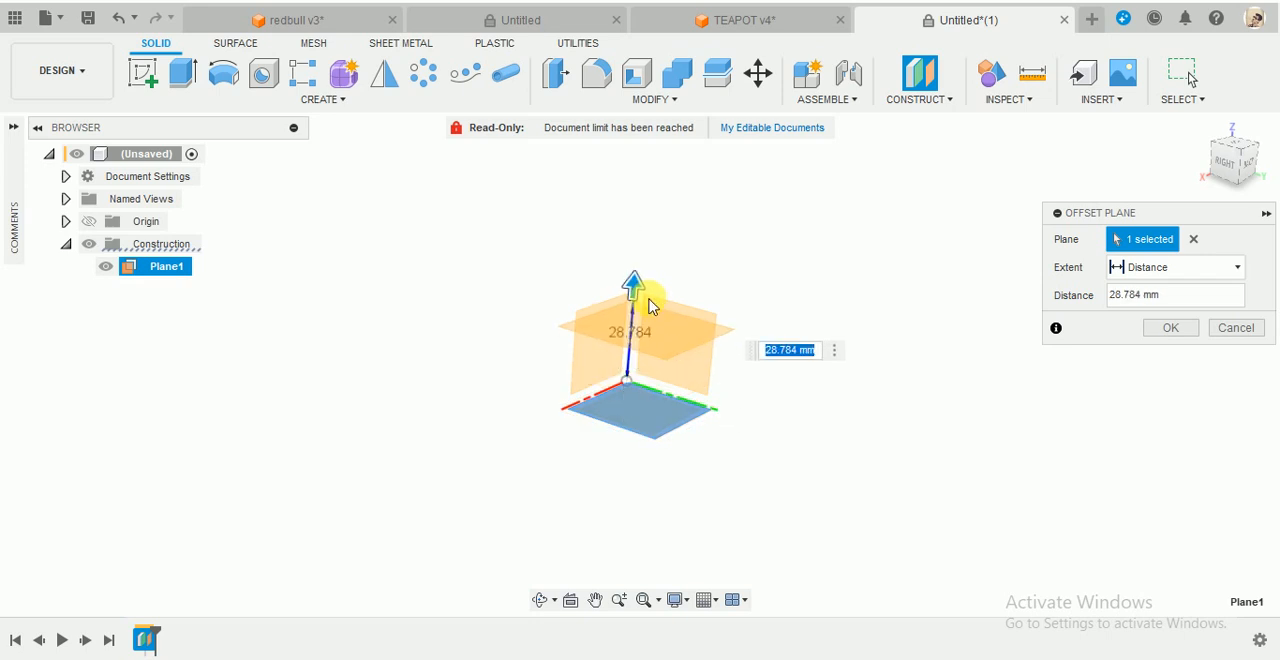
pyautogui.press('Return')
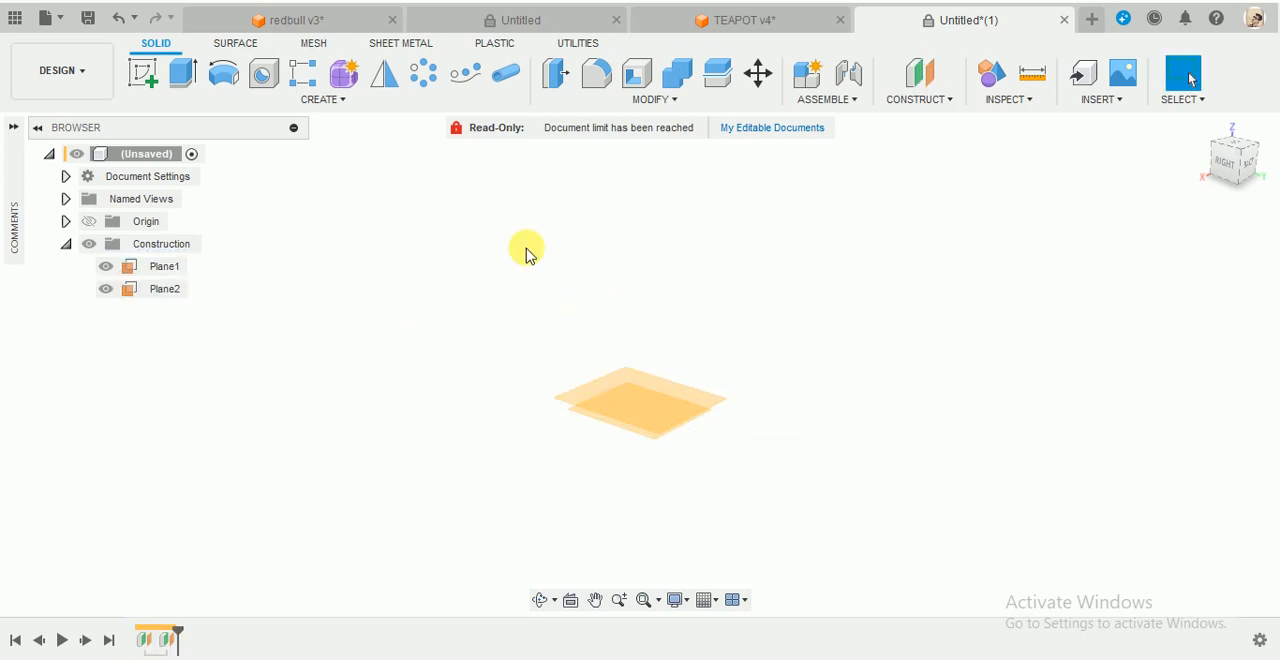
# - Create a third construction plane offset a short distance above Plane2
pyautogui.click(903, 88)
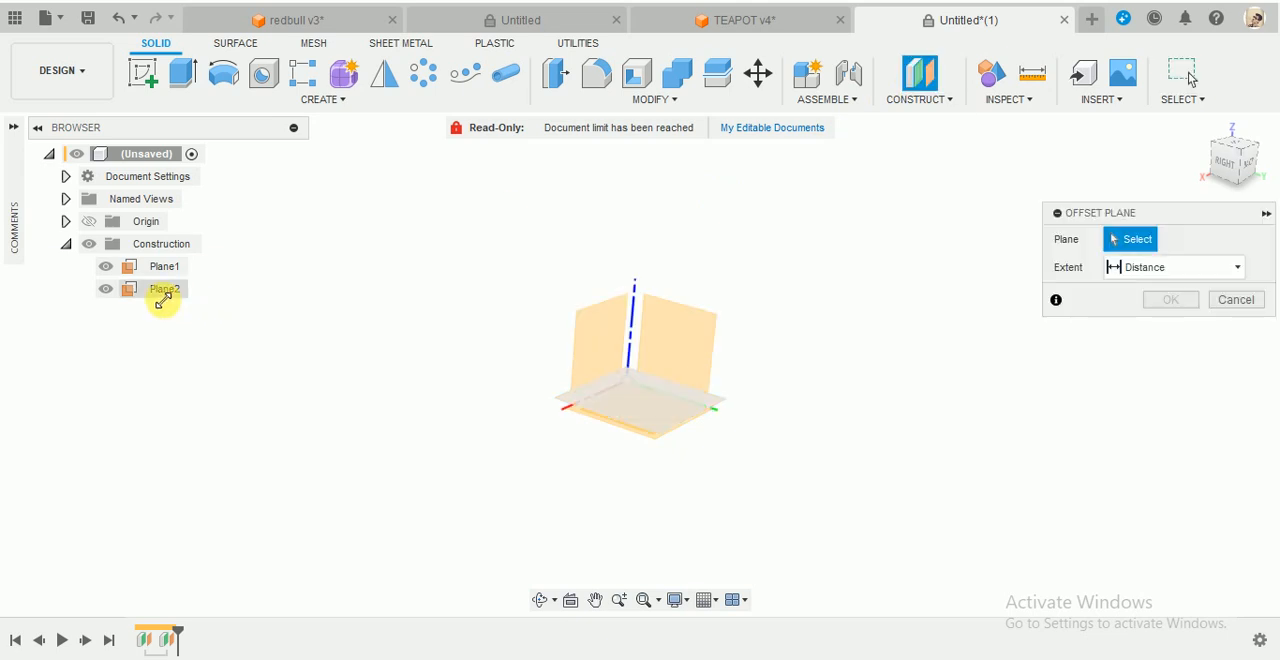
pyautogui.click(164, 292)
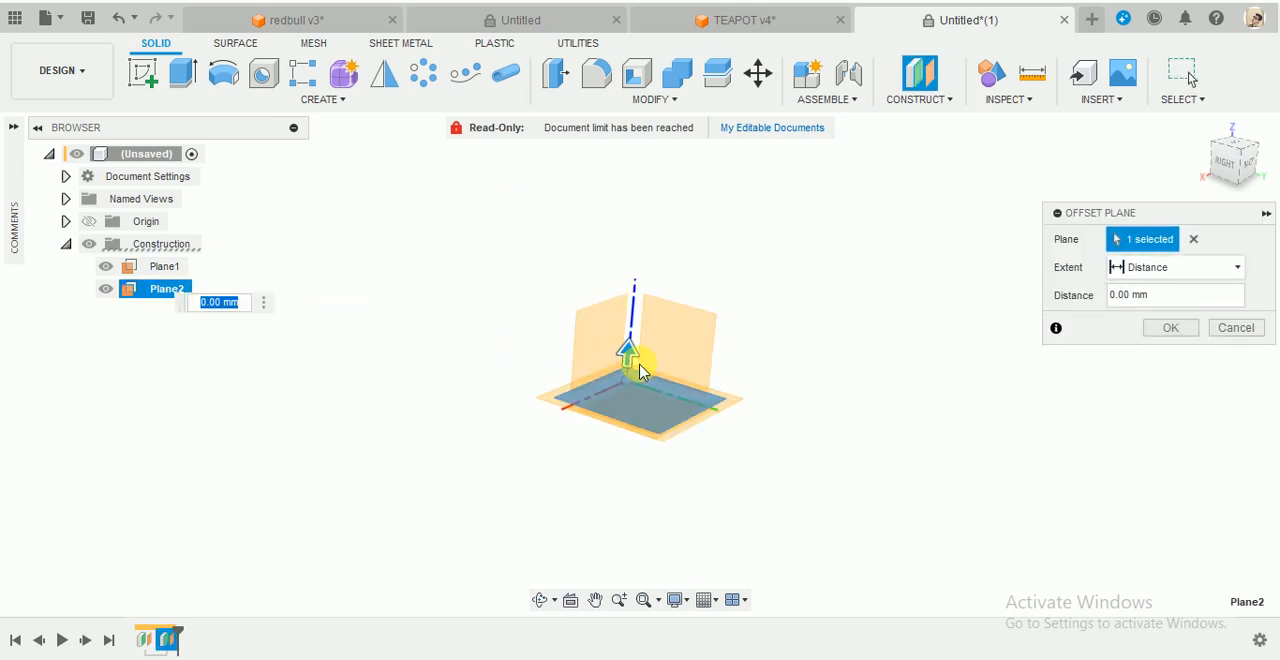
pyautogui.moveTo(639, 361); pyautogui.dragTo(653, 300)
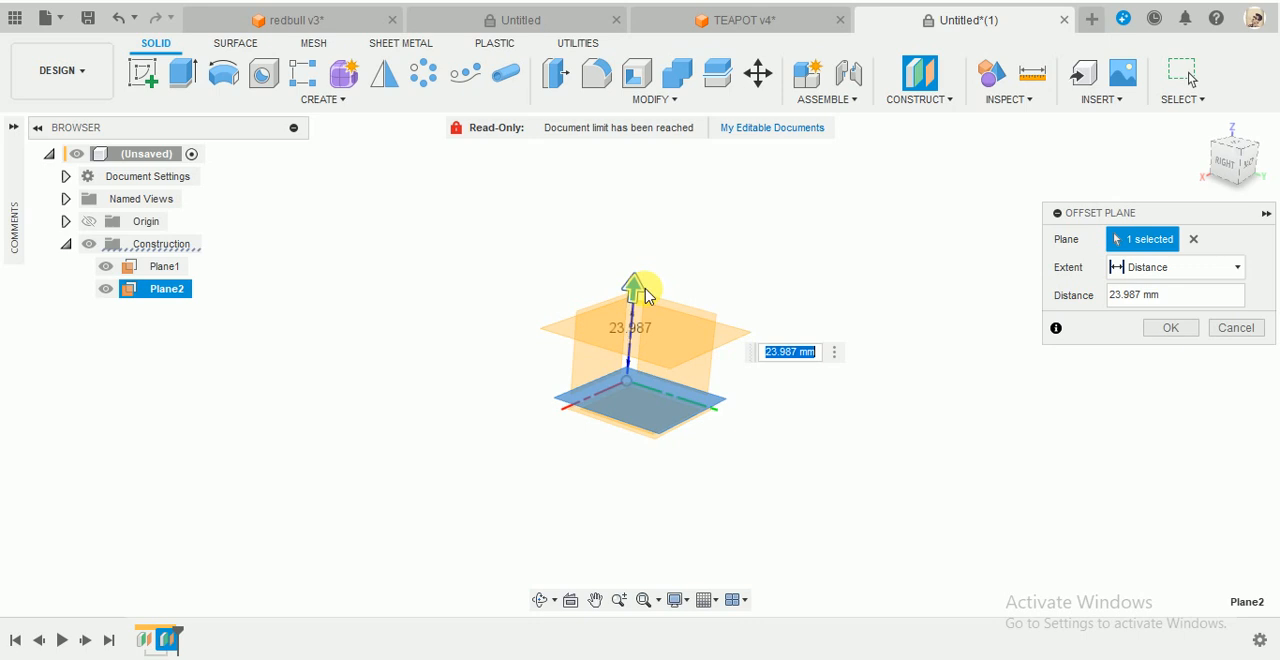
pyautogui.press('Return')
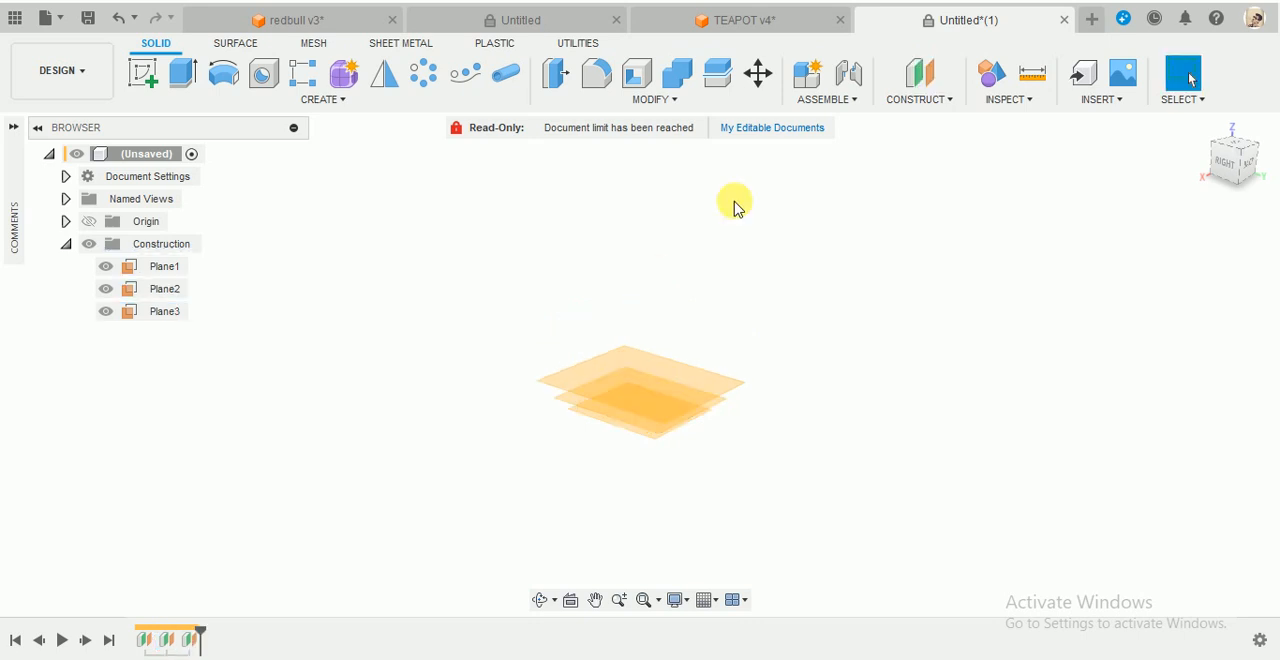
# - Create a fourth construction plane offset 30 mm above Plane3
pyautogui.press('Return')
pyautogui.click(164, 311)
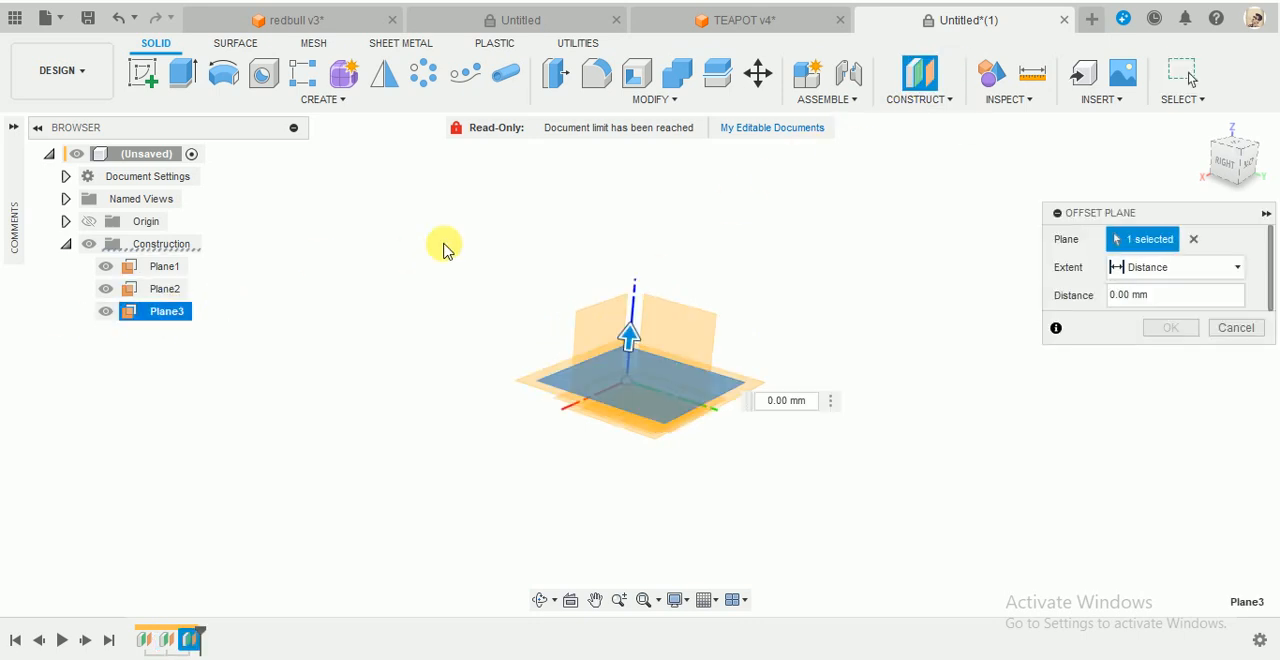
pyautogui.write('10')
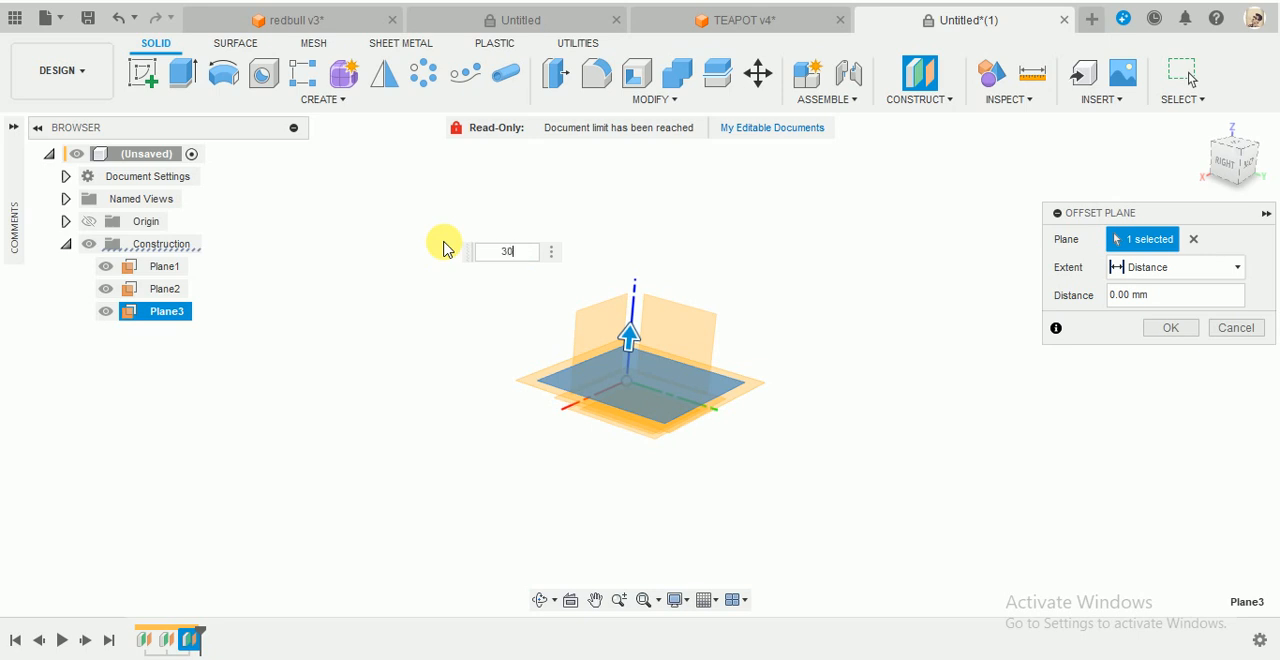
pyautogui.press('Return')
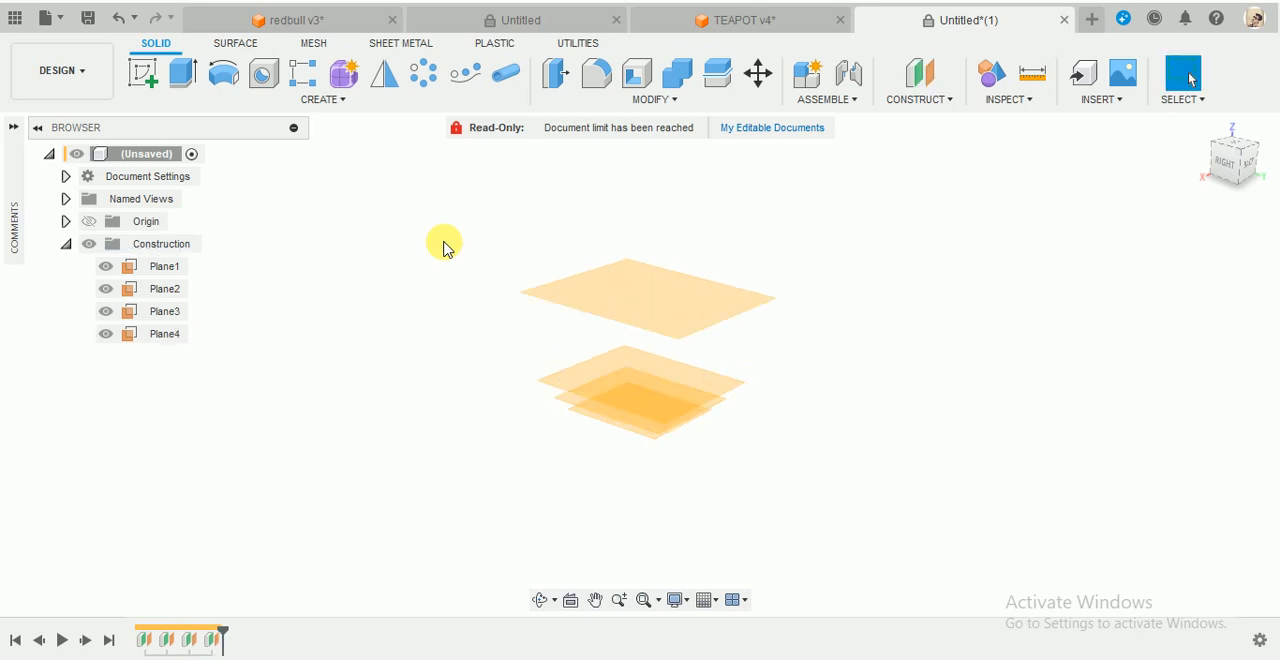
pyautogui.click(937, 76)
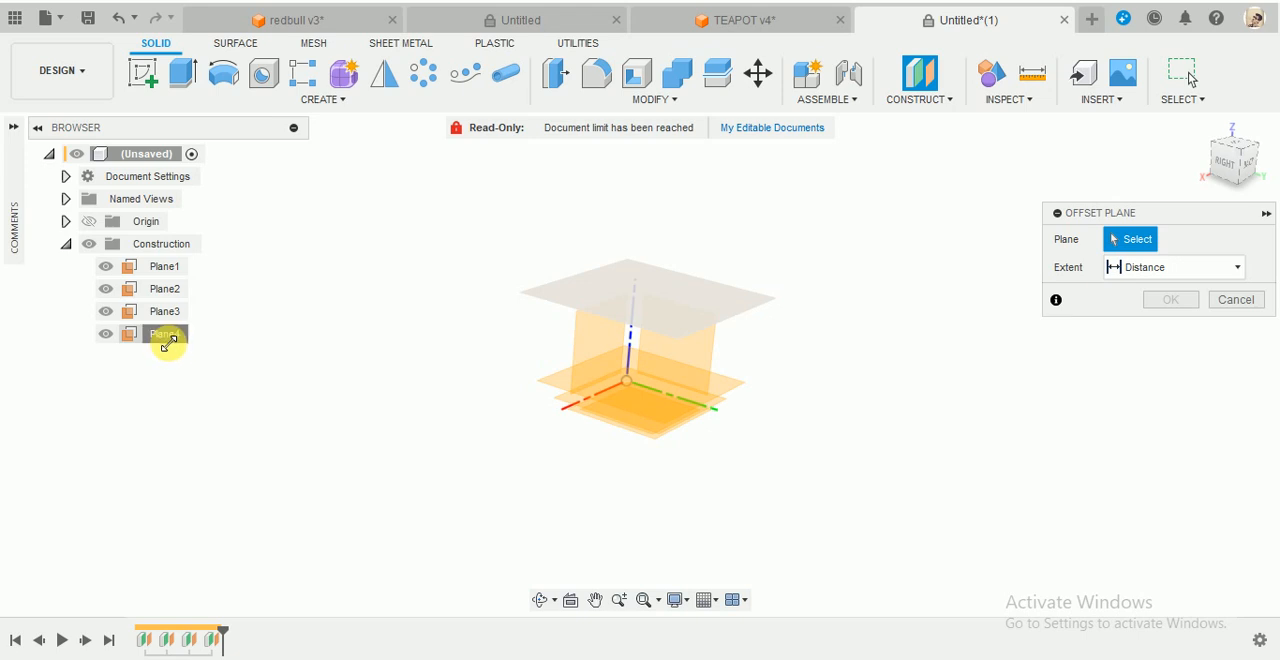
pyautogui.click(166, 336)
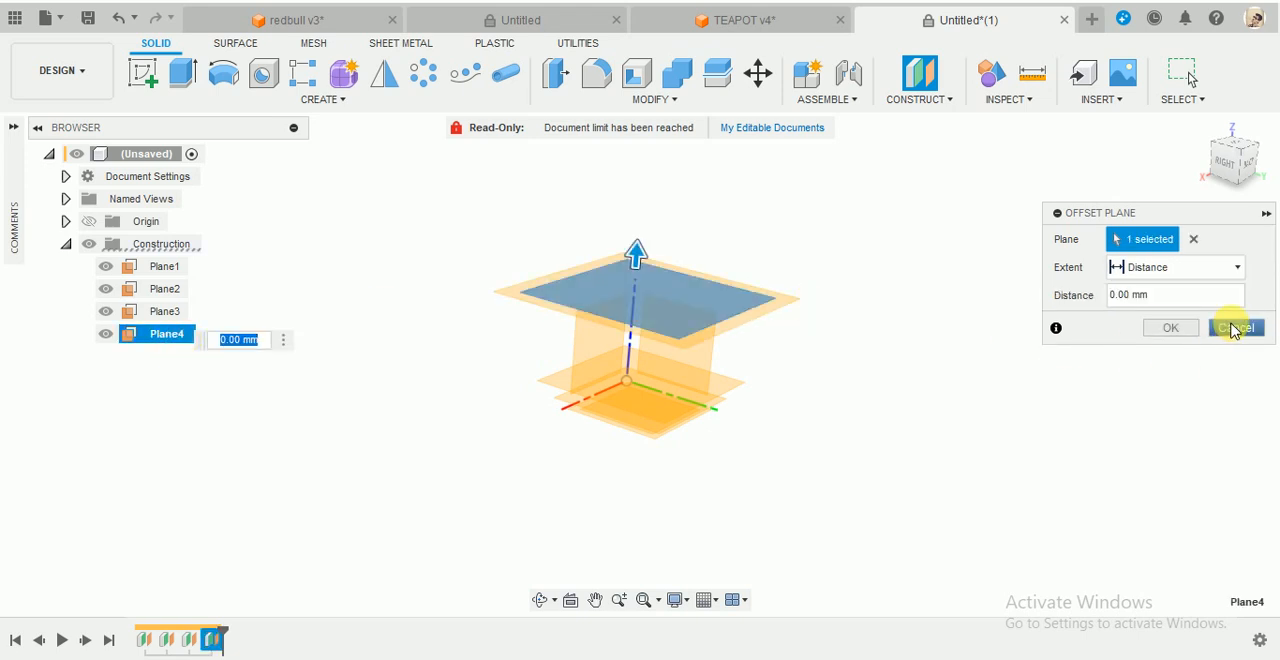
pyautogui.click(1233, 330)
# - Check the offset distance in the definition of Plane4
pyautogui.click(167, 336)
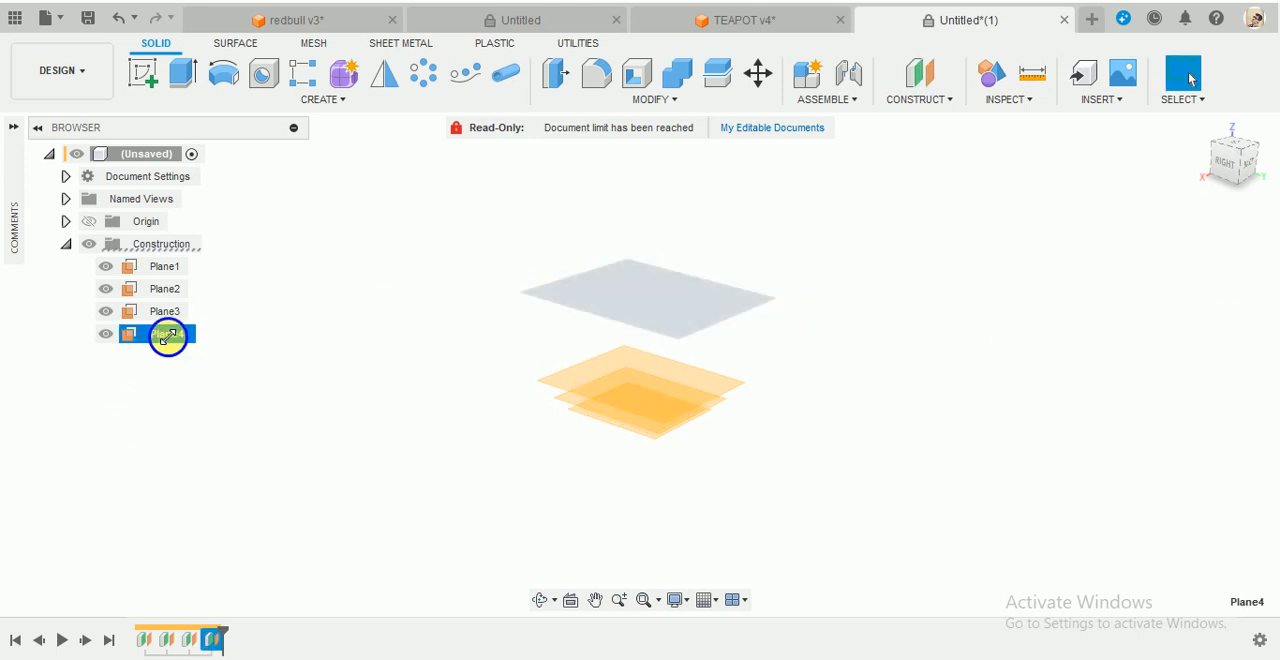
pyautogui.rightClick(167, 336)
pyautogui.click(202, 414)
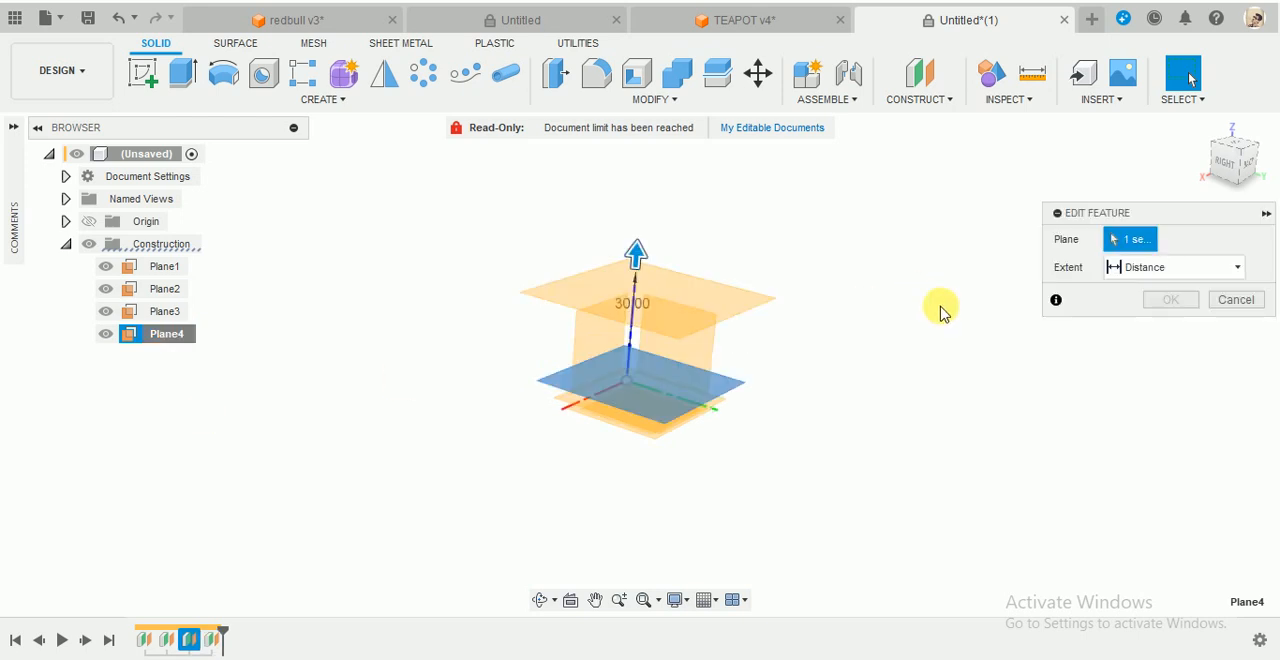
pyautogui.click(1170, 329)
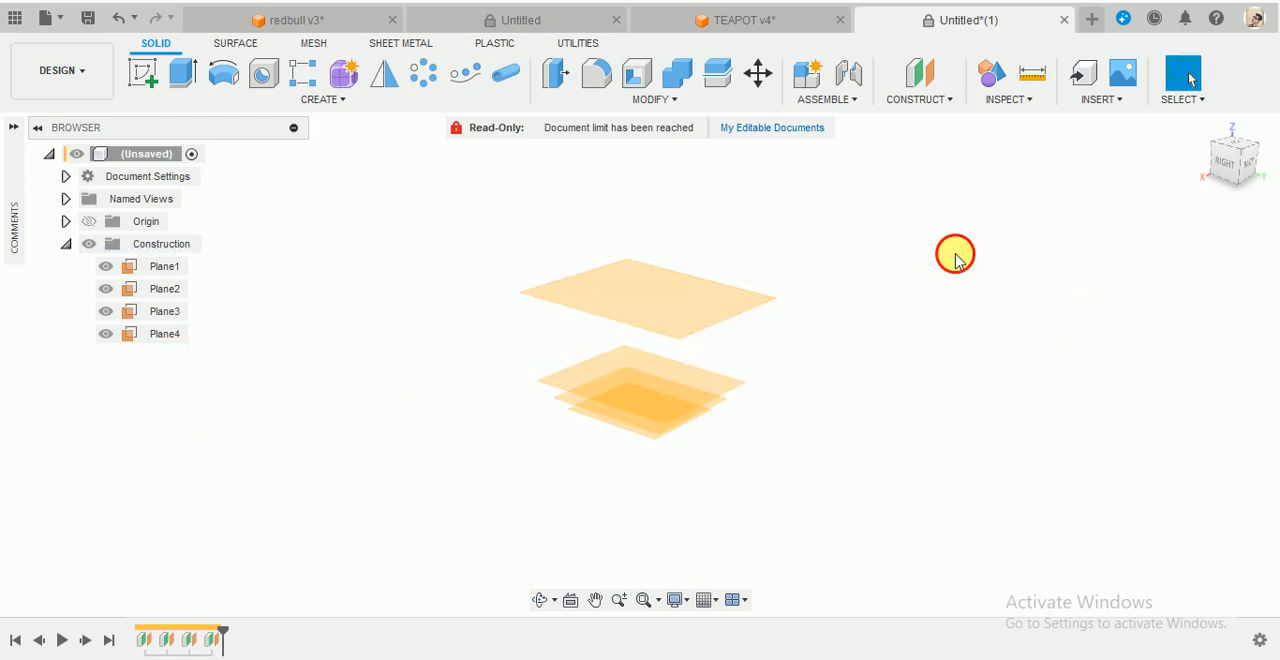
# - Create a fifth construction plane offset 50 mm above Plane4
pyautogui.click(919, 73)
pyautogui.click(656, 288)
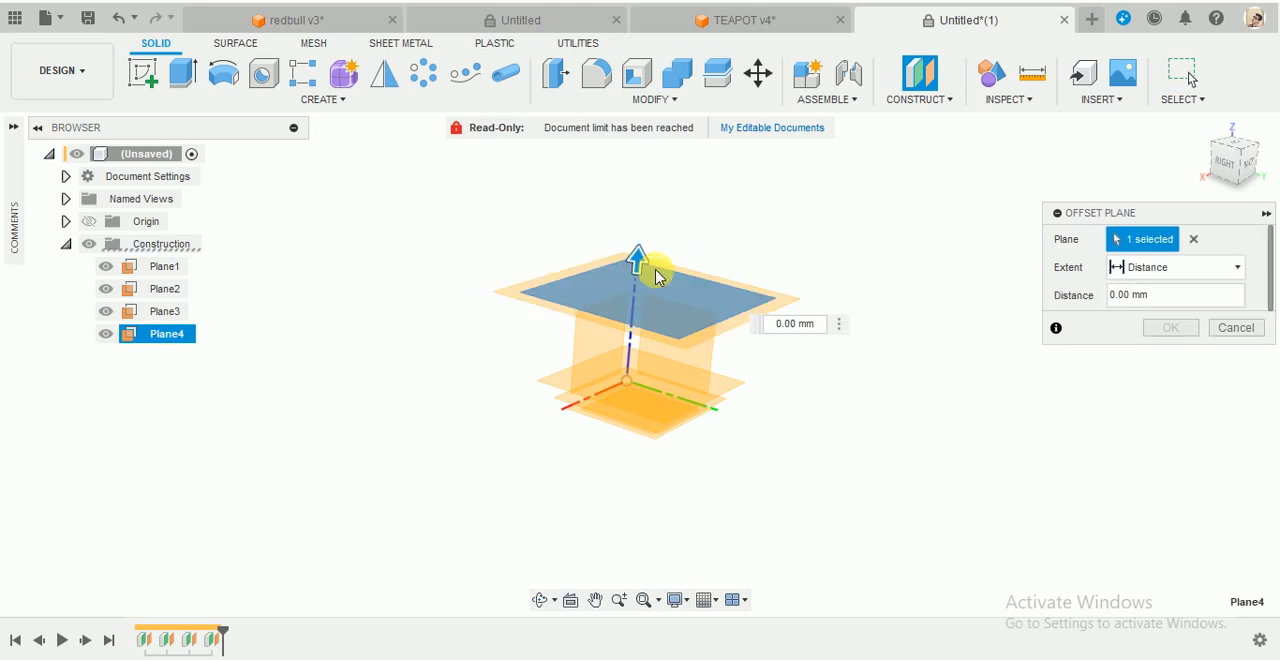
pyautogui.press('Return')
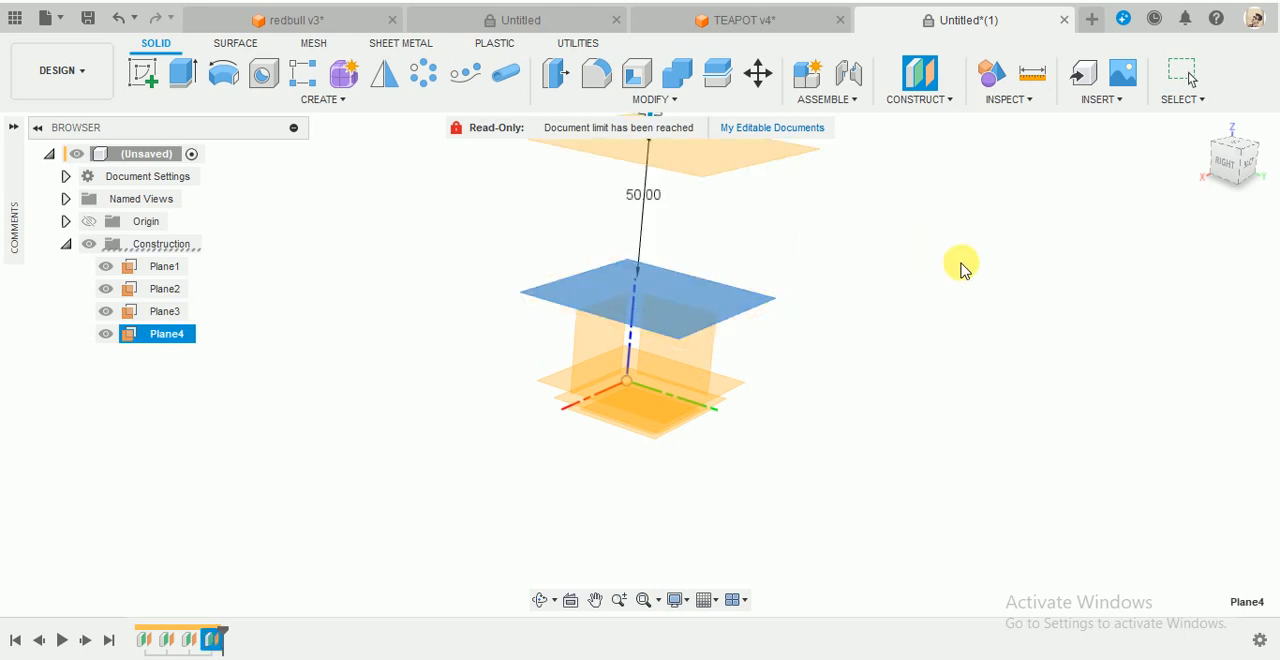
pyautogui.scroll(-3, 925, 330)
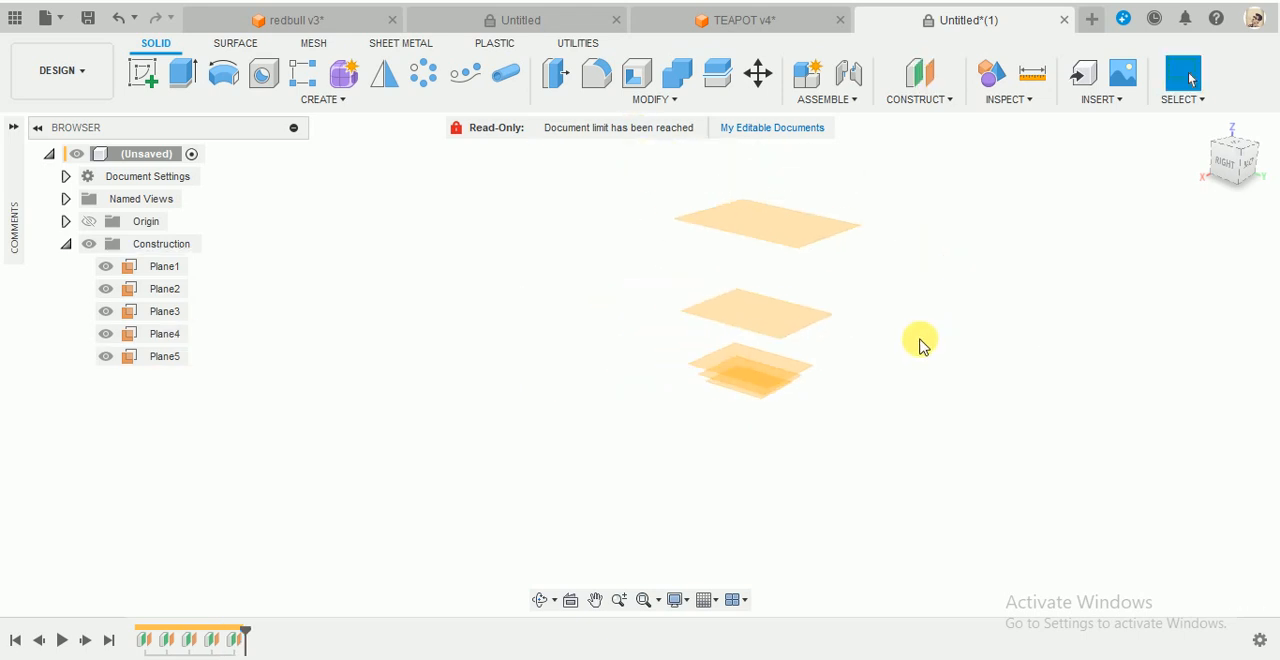
# - Create a sixth construction plane offset above Plane5
pyautogui.click(919, 78)
pyautogui.click(703, 294)
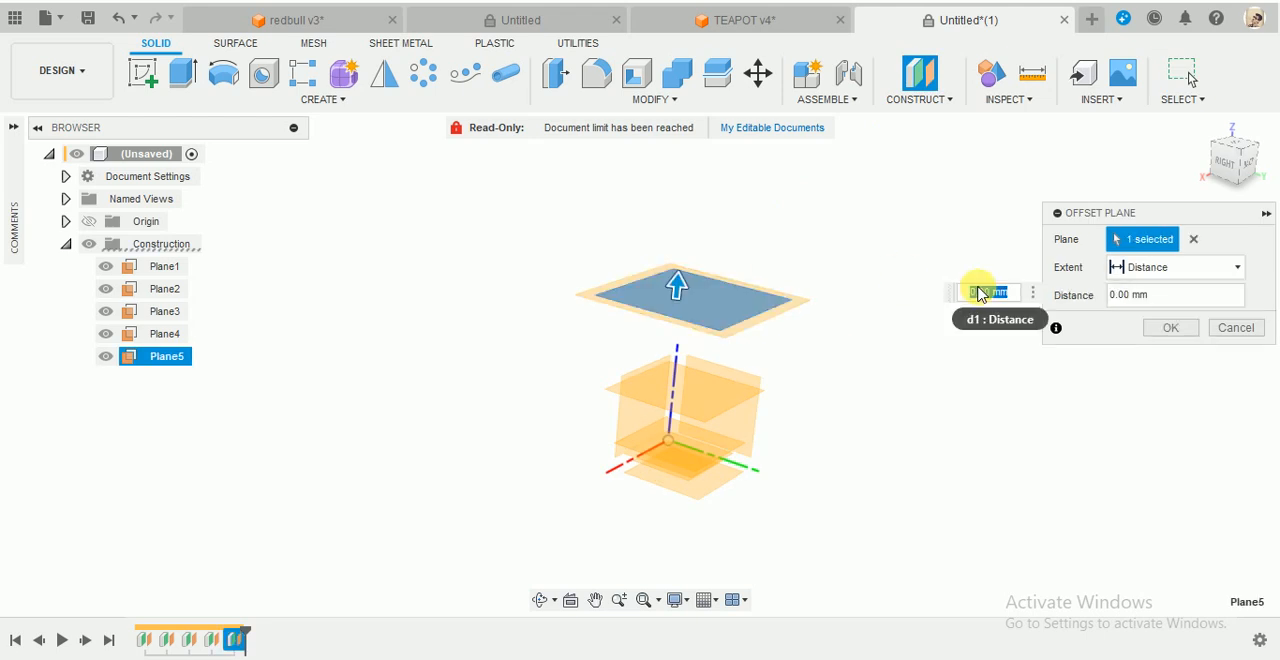
pyautogui.press('Return')
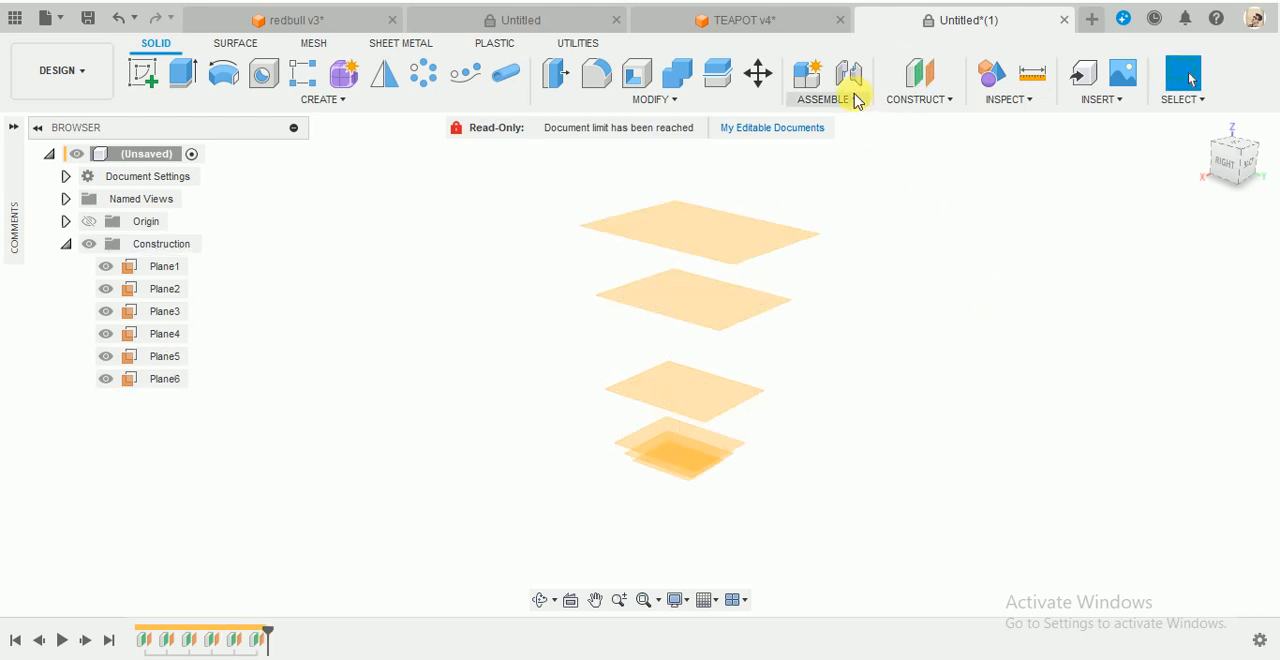
# - Create a seventh construction plane offset above Plane6
pyautogui.click(919, 75)
pyautogui.click(687, 230)
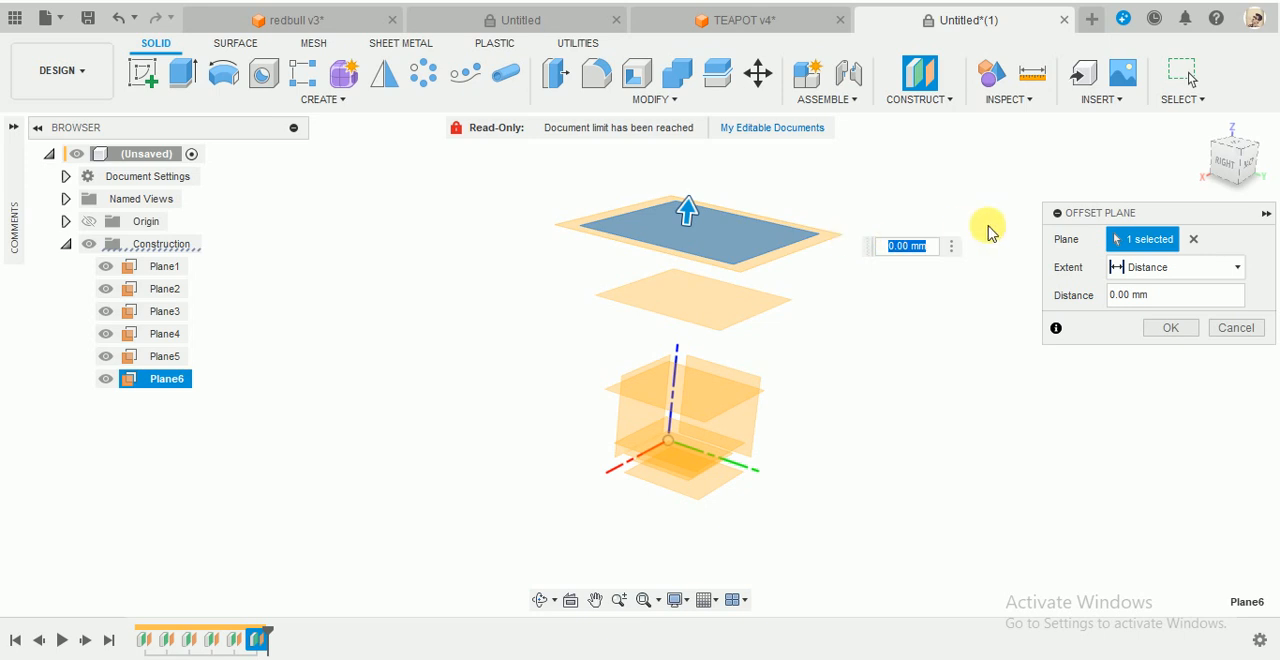
pyautogui.press('Return')
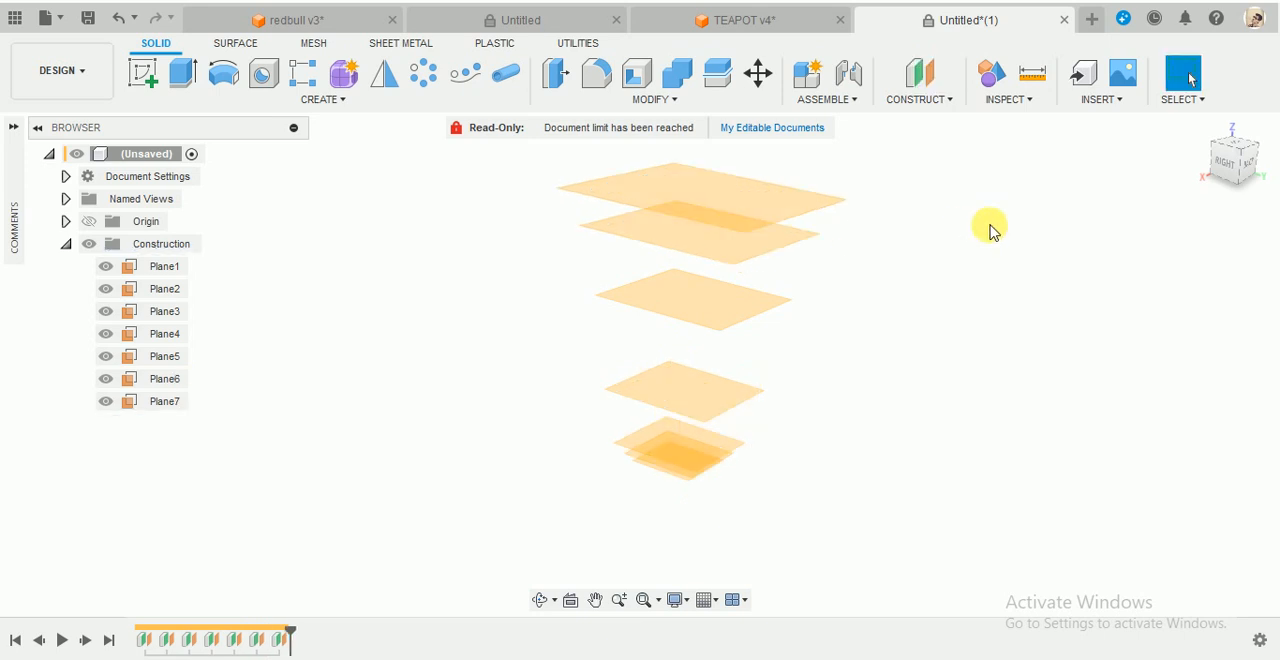
# - Create an eighth construction plane offset 15 mm above Plane7
pyautogui.scroll(-3, 986, 226)
pyautogui.scroll(3, 966, 160)
pyautogui.click(912, 92)
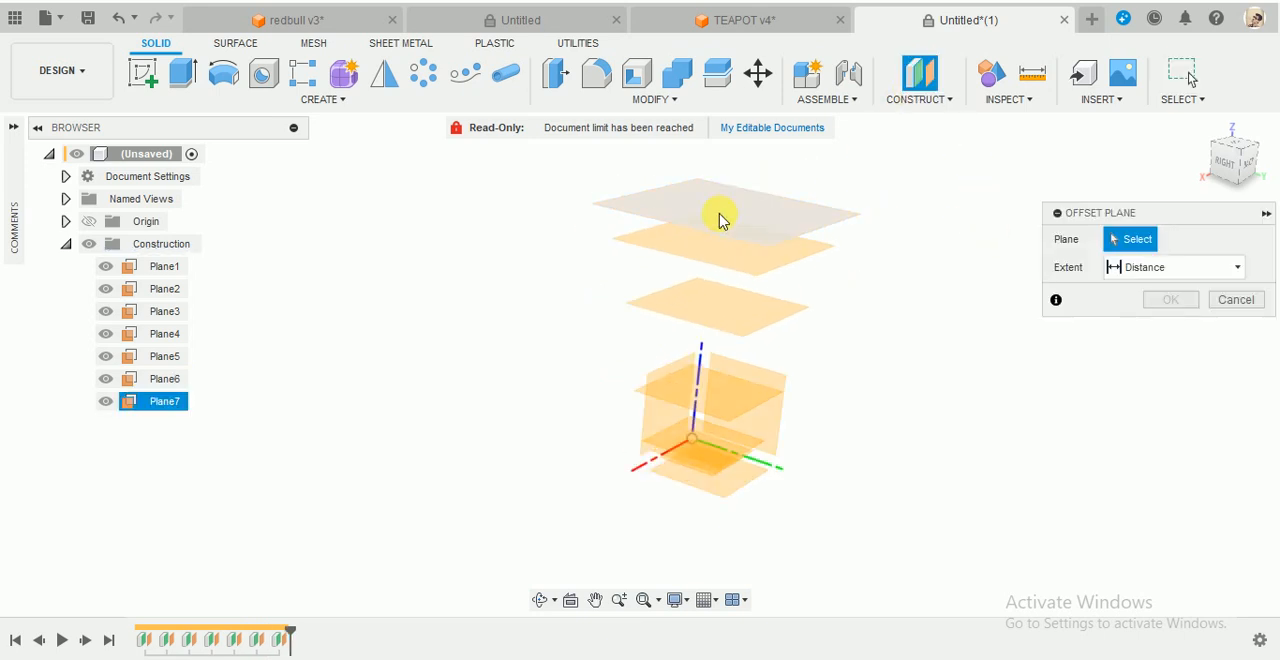
pyautogui.click(717, 218)
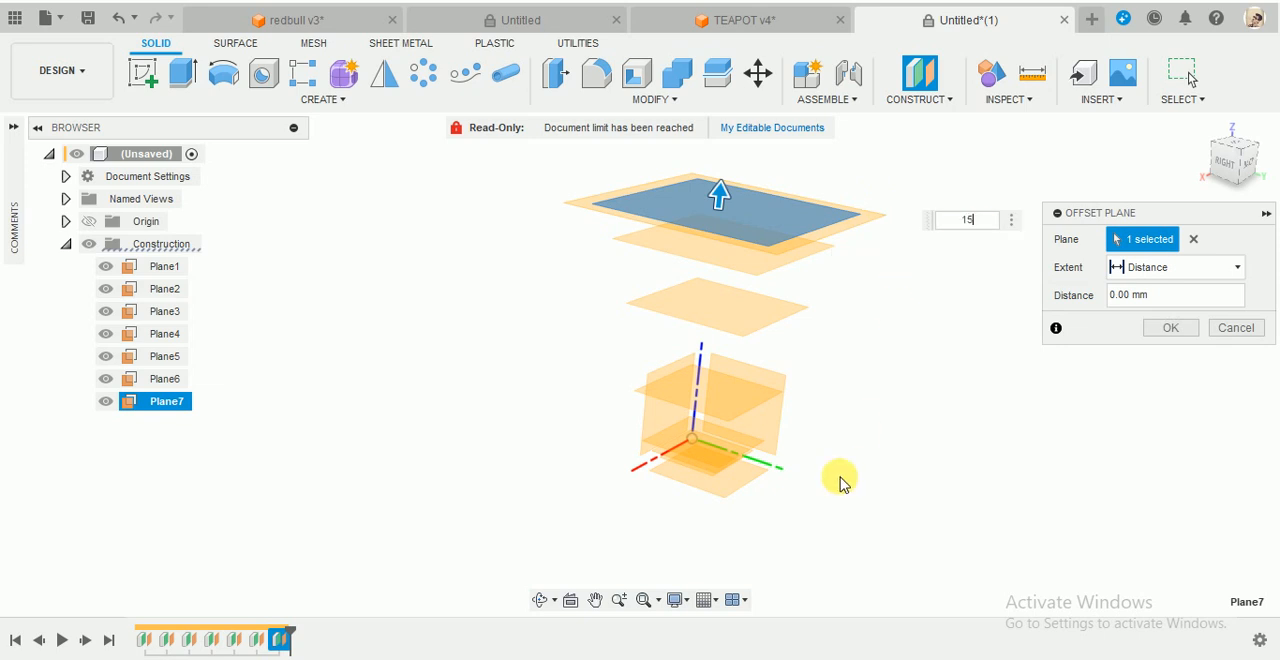
pyautogui.press('Return')
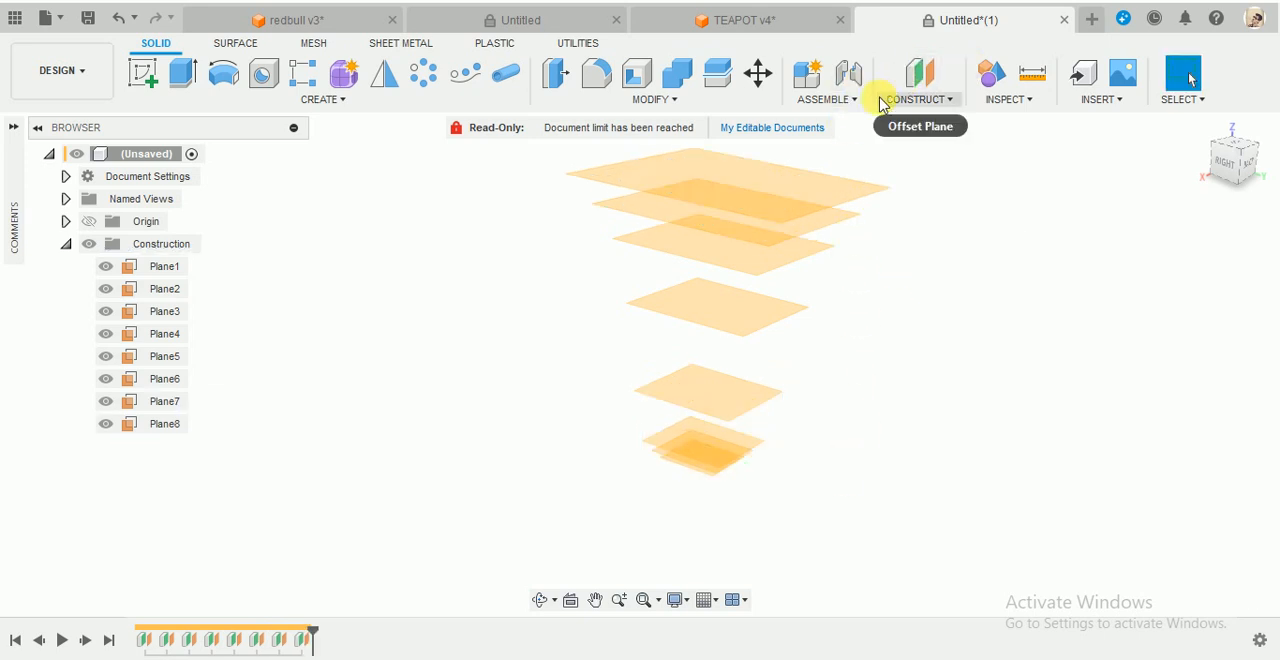
# - Create a ninth construction plane offset 5 mm above Plane8
pyautogui.click(918, 78)
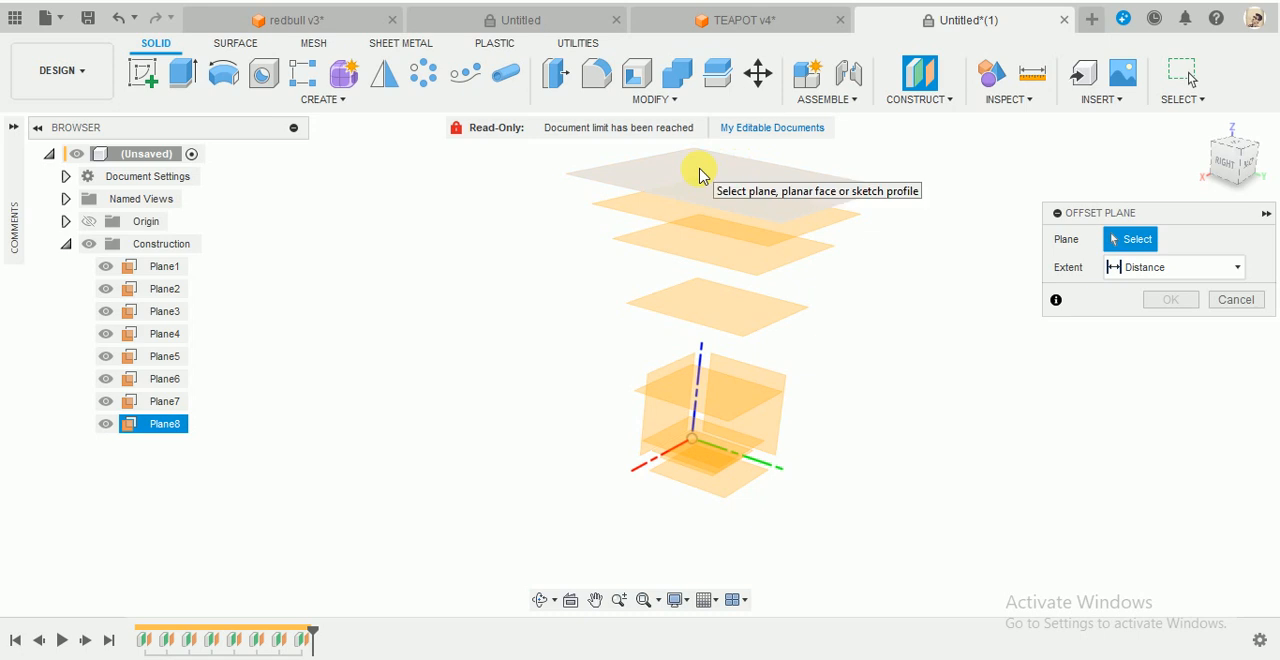
pyautogui.click(700, 176)
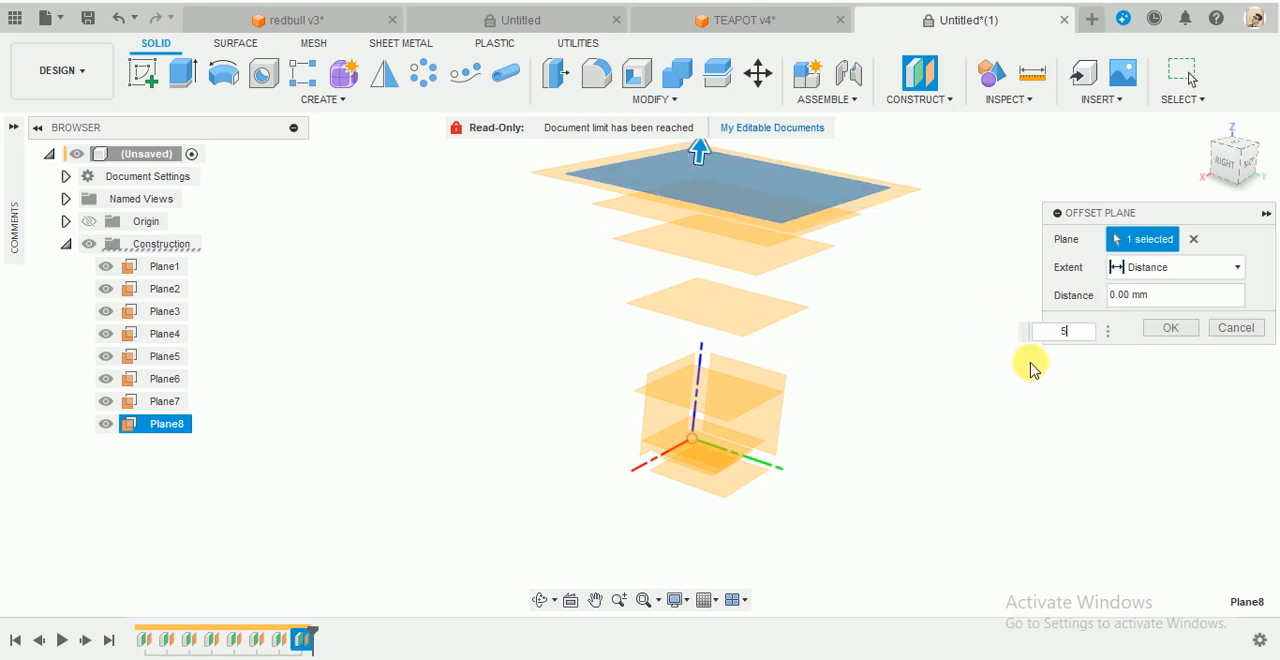
pyautogui.press('Return')
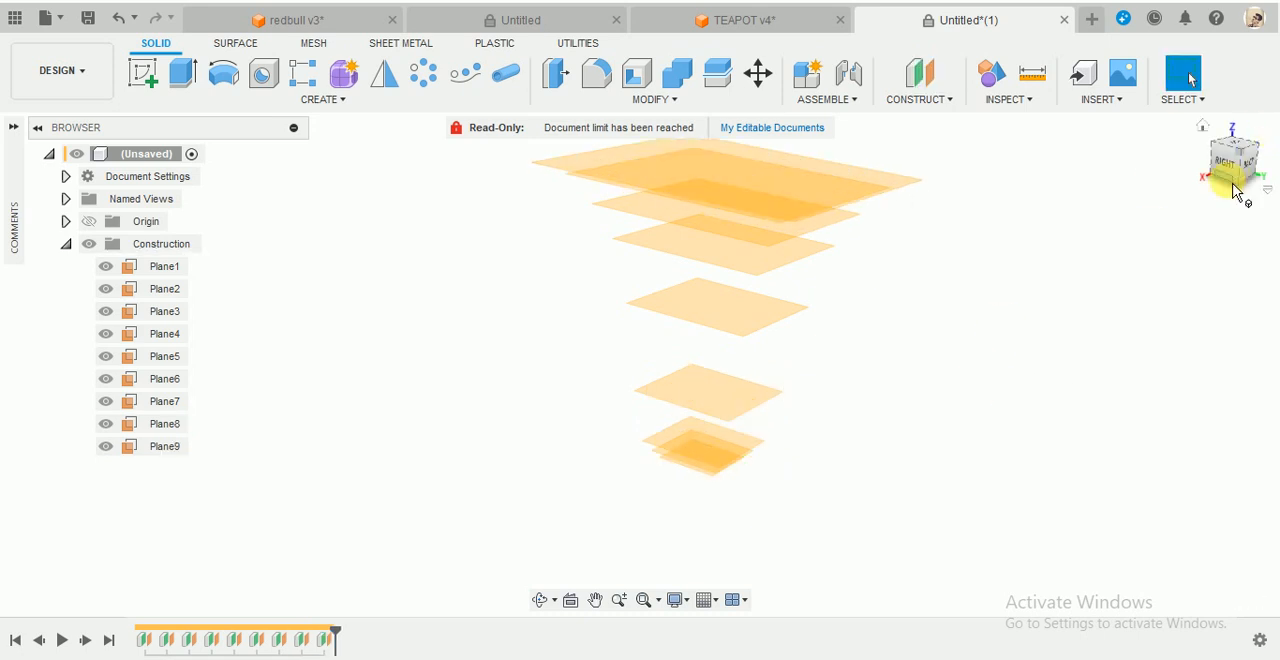
# - Hide all nine construction planes, Plane1 through Plane9
pyautogui.moveTo(1246, 166); pyautogui.dragTo(1250, 162)
pyautogui.scroll(-2, 914, 385)
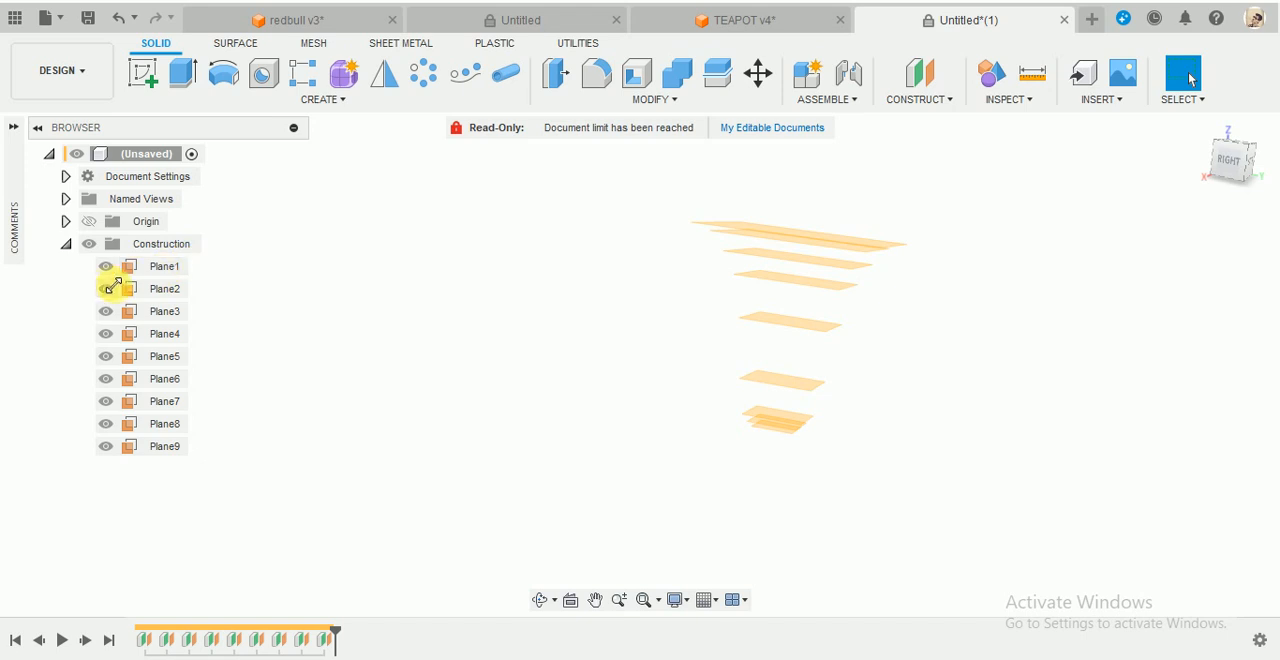
pyautogui.click(106, 266)
pyautogui.click(106, 289)
pyautogui.click(106, 311)
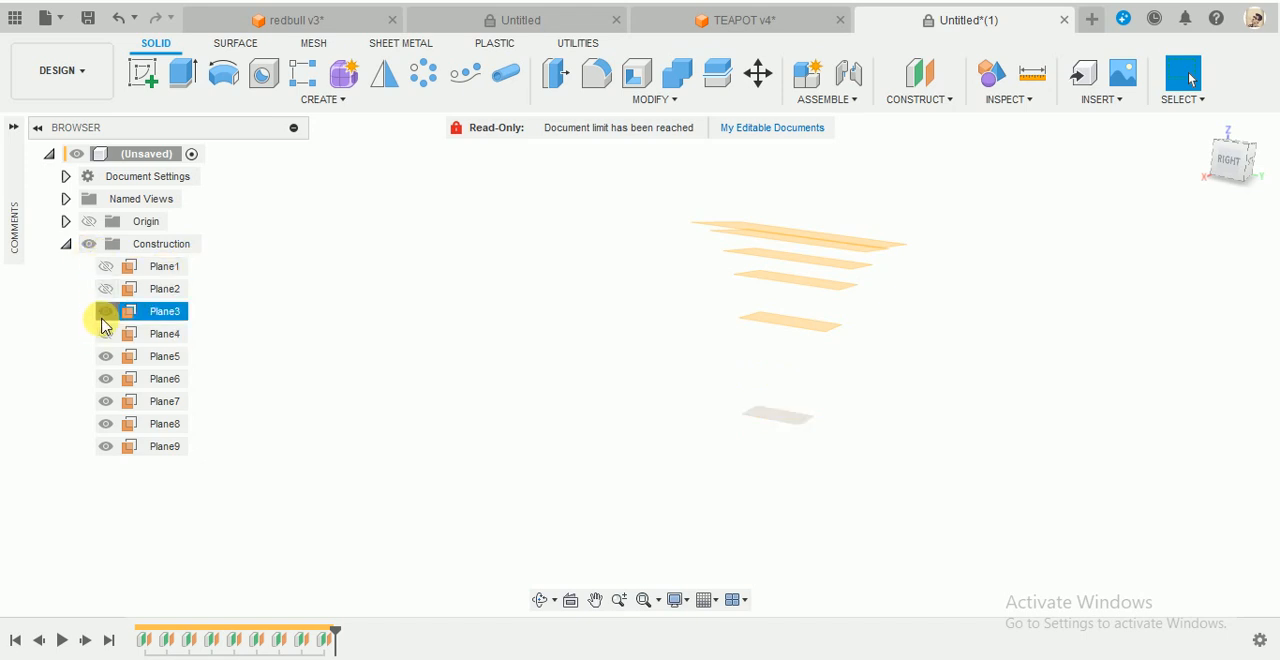
pyautogui.click(106, 334)
pyautogui.click(106, 356)
pyautogui.click(106, 379)
pyautogui.click(106, 401)
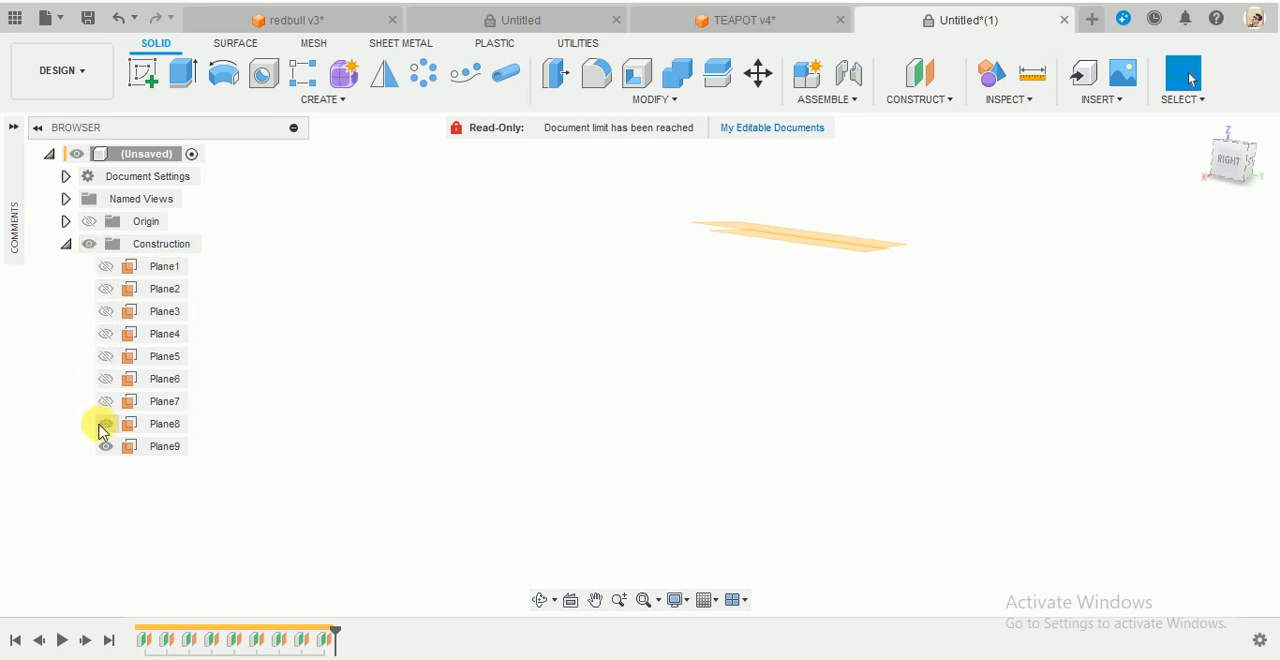
pyautogui.click(106, 424)
pyautogui.click(106, 447)
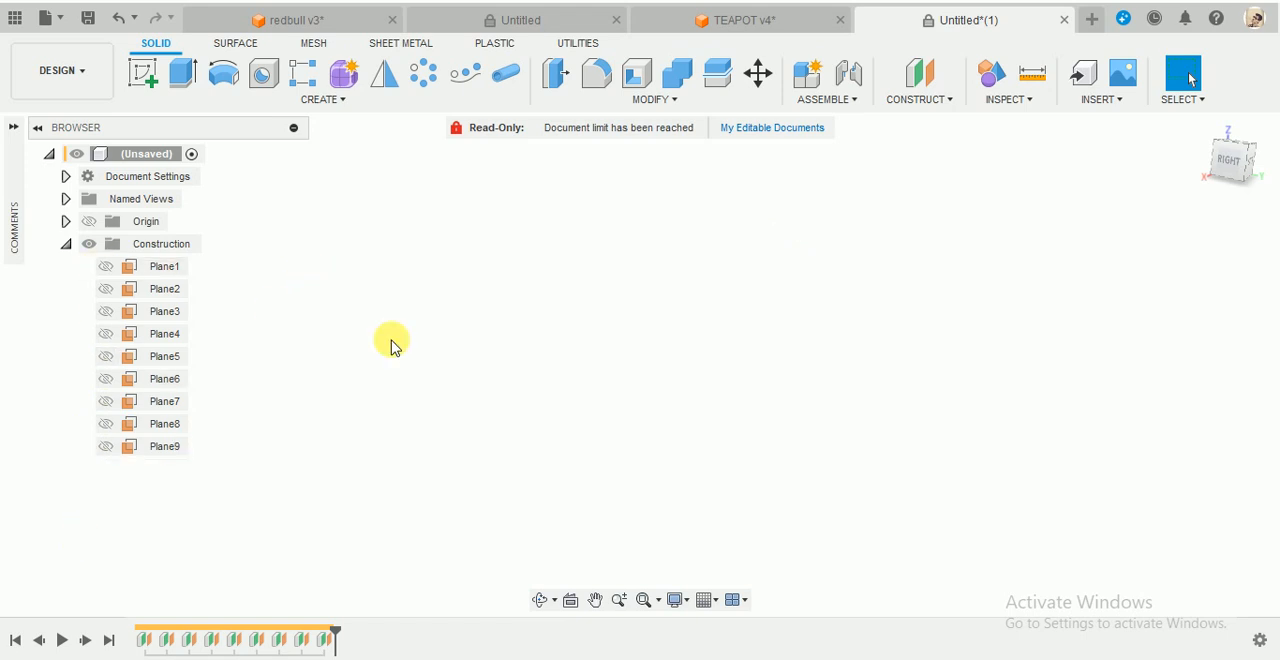
# - Show Plane1 and sketch a 91 mm diameter circle on it, centred on the origin
pyautogui.click(106, 267)
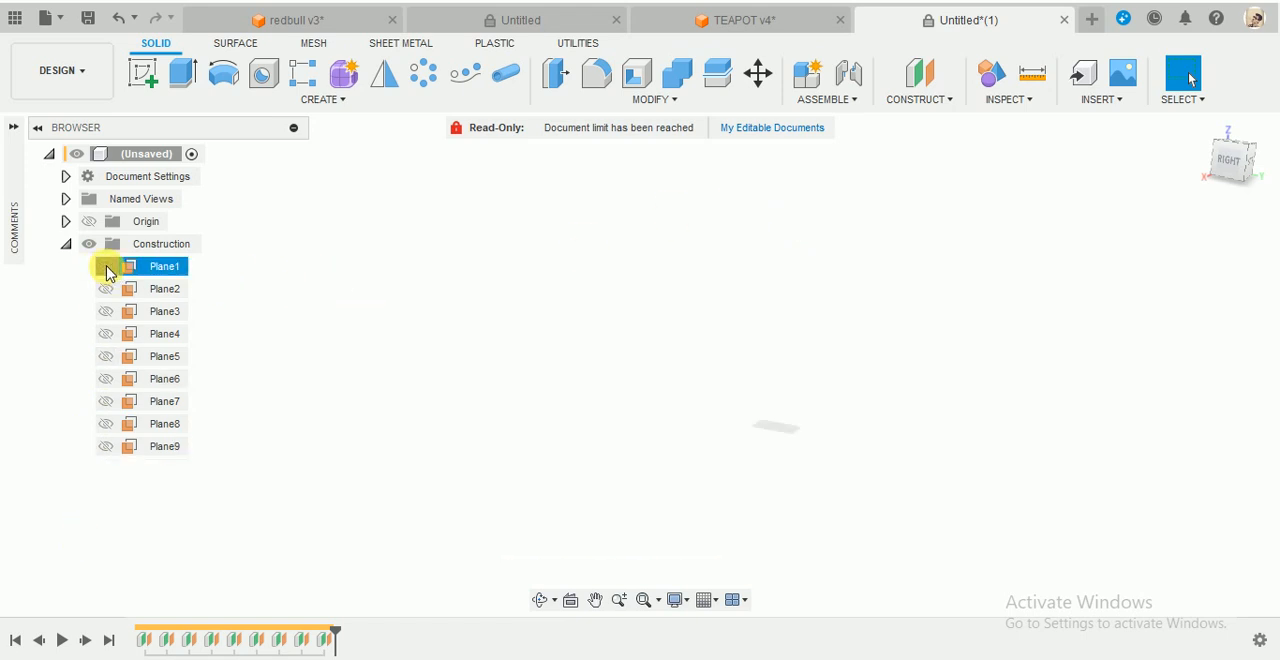
pyautogui.keyDown('shift'); pyautogui.moveTo(772, 305); pyautogui.dragTo(755, 322, button='middle'); pyautogui.keyUp('shift')
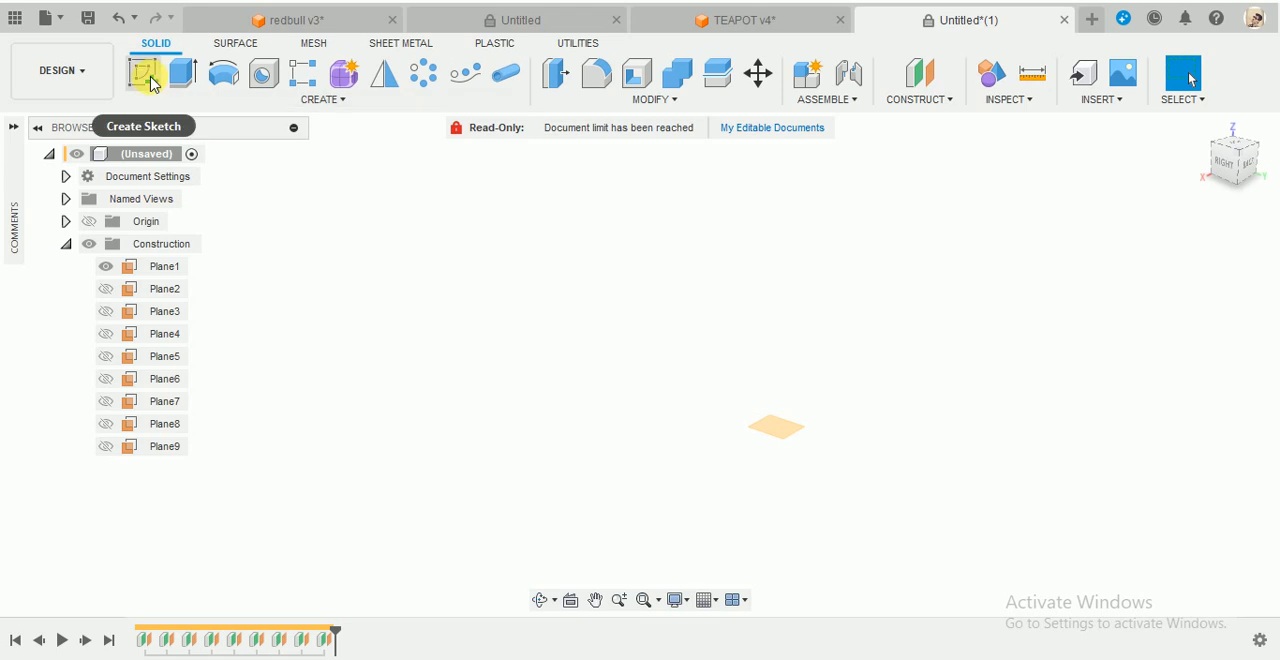
pyautogui.click(145, 75)
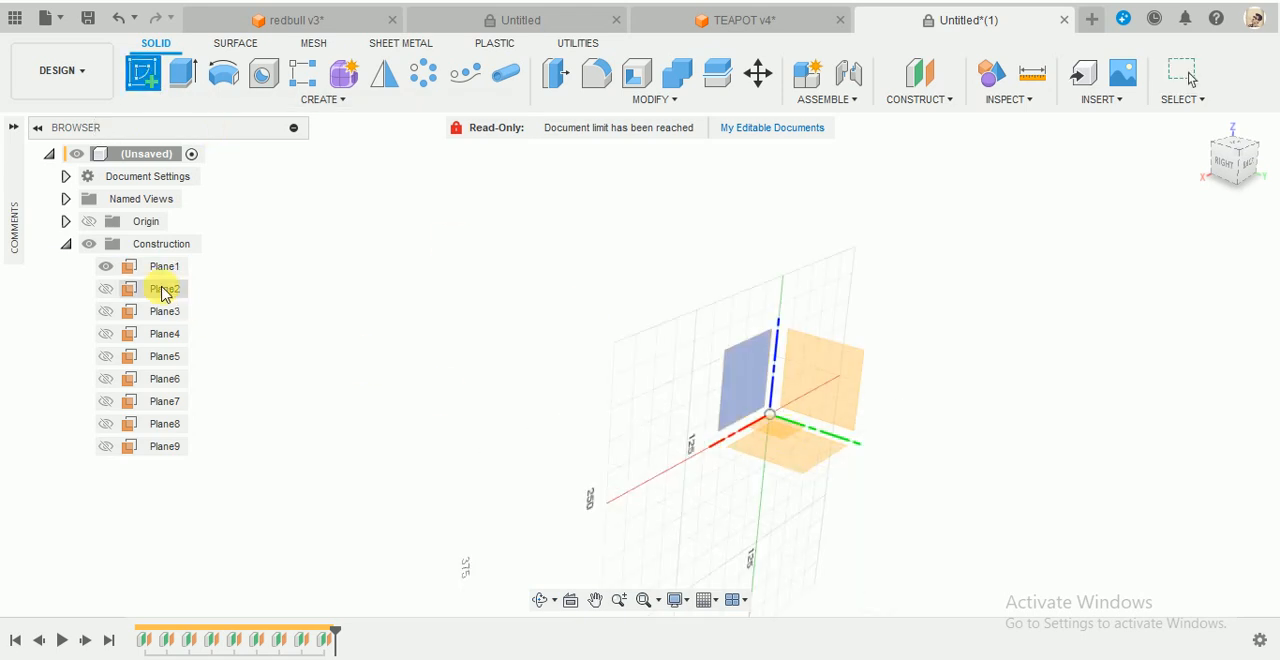
pyautogui.click(165, 266)
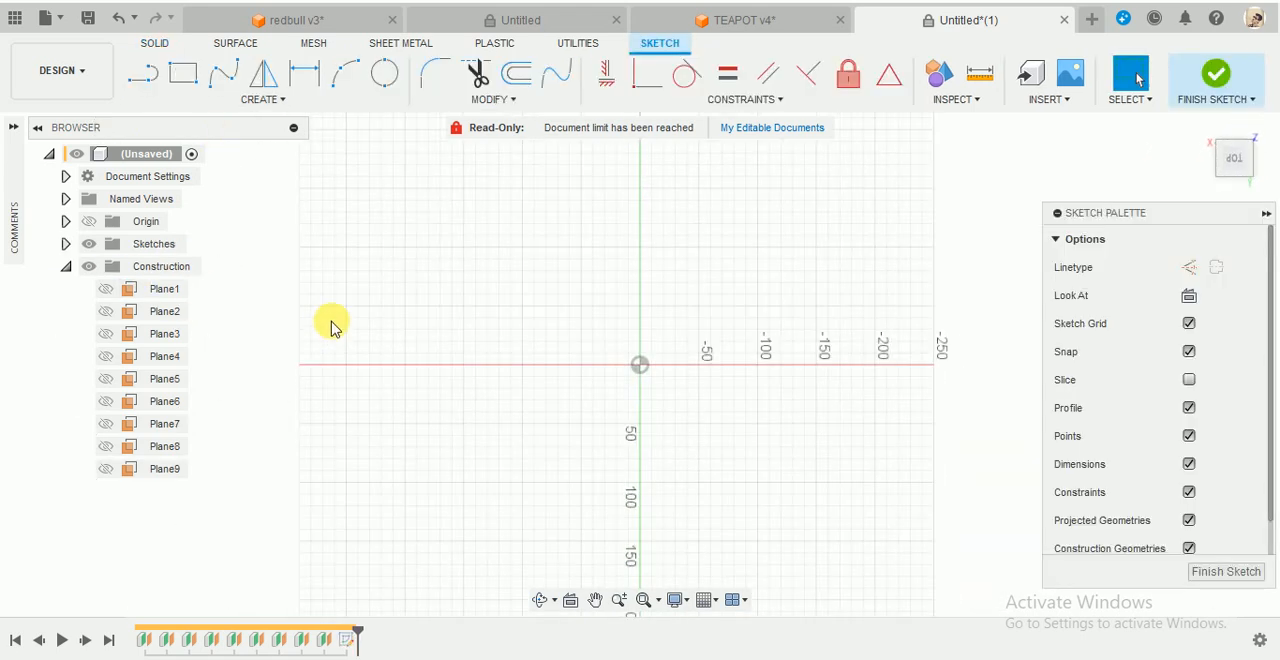
pyautogui.press('c')
pyautogui.click(571, 433)
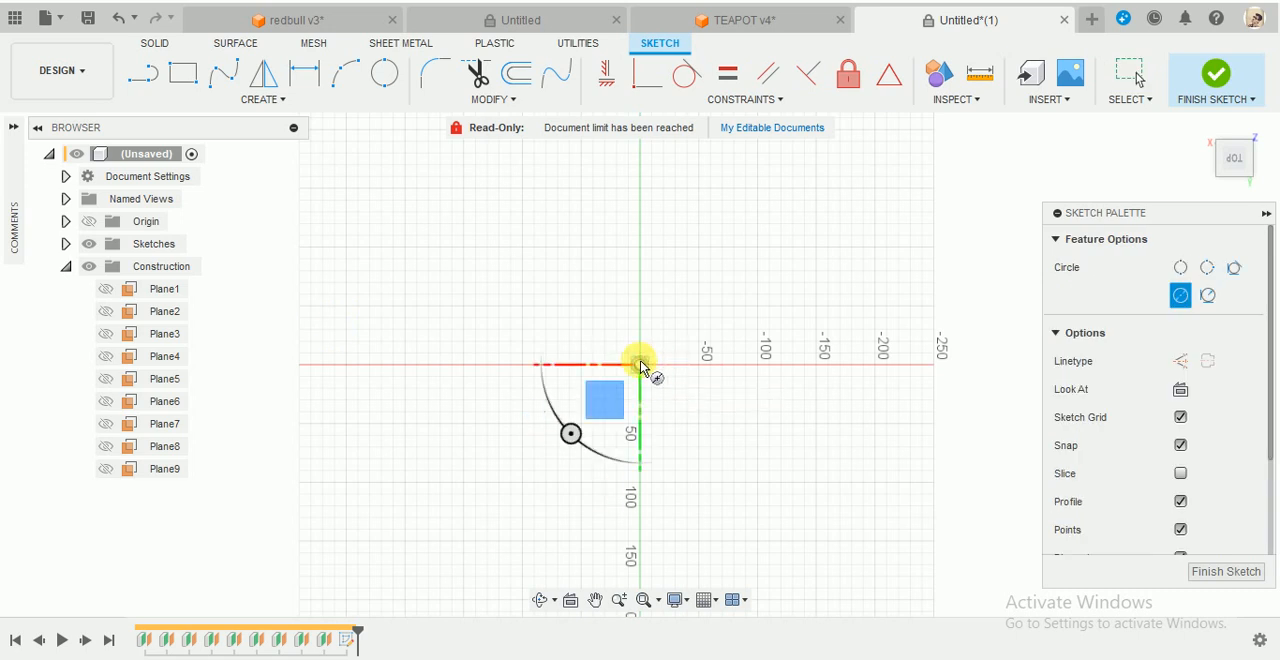
pyautogui.click(640, 365)
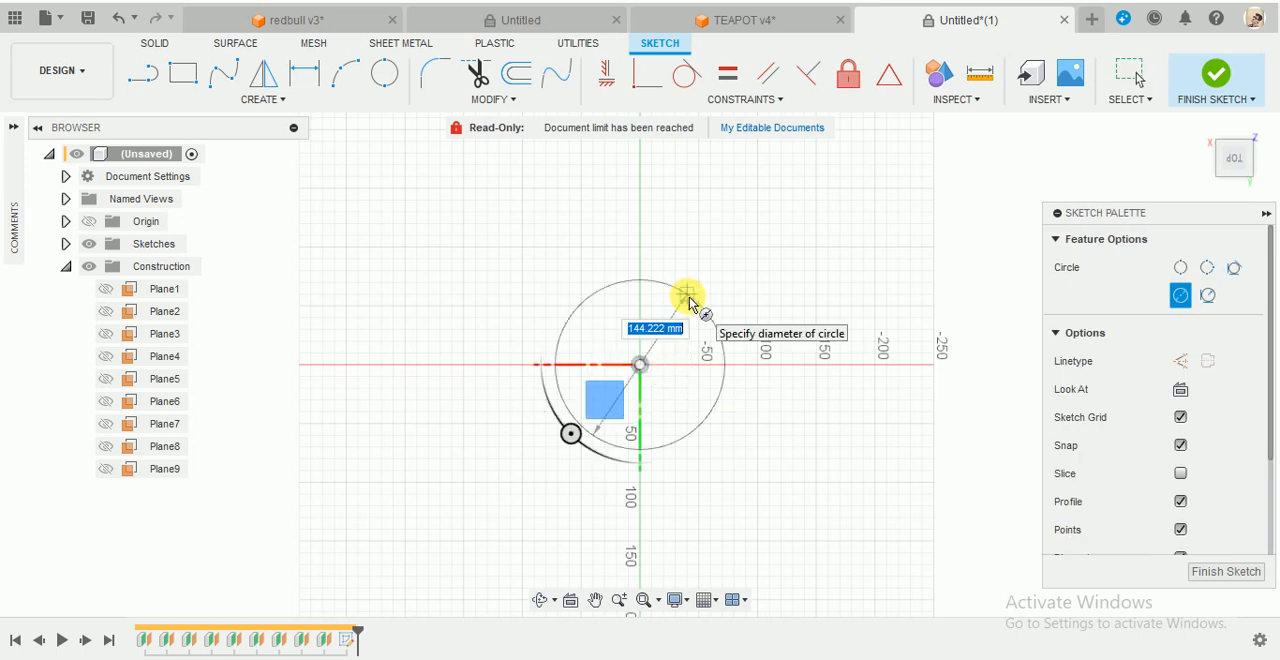
pyautogui.write('91')
pyautogui.press('Return')
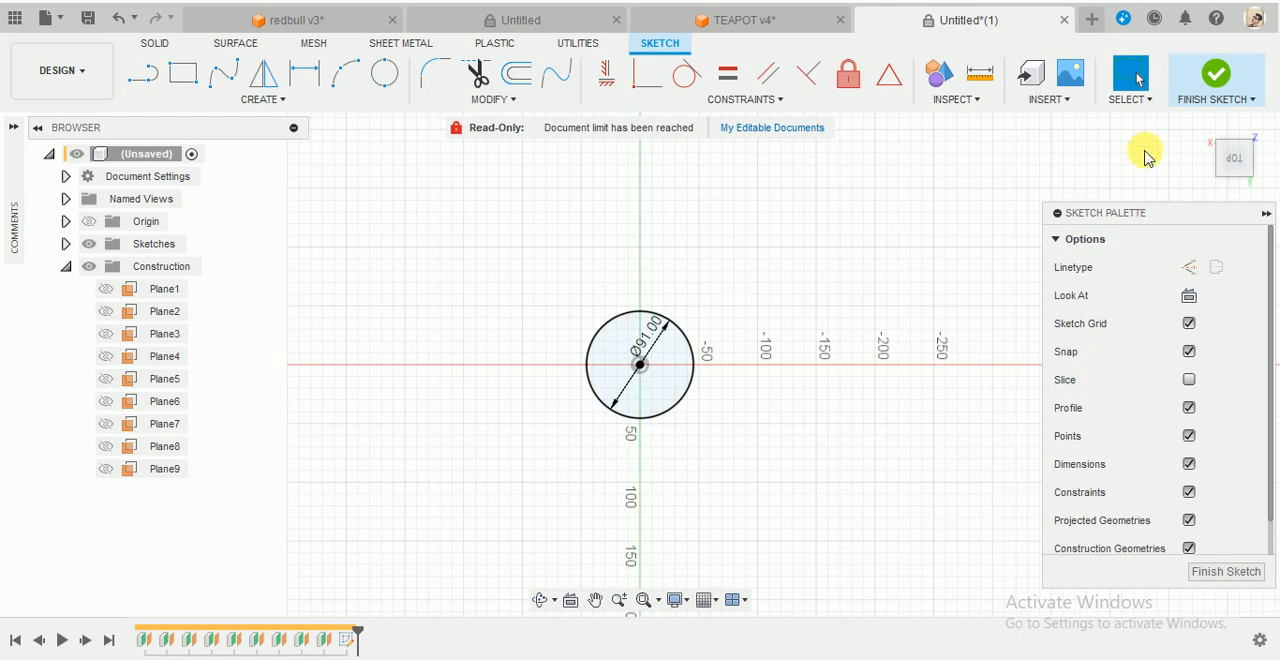
pyautogui.click(1216, 73)
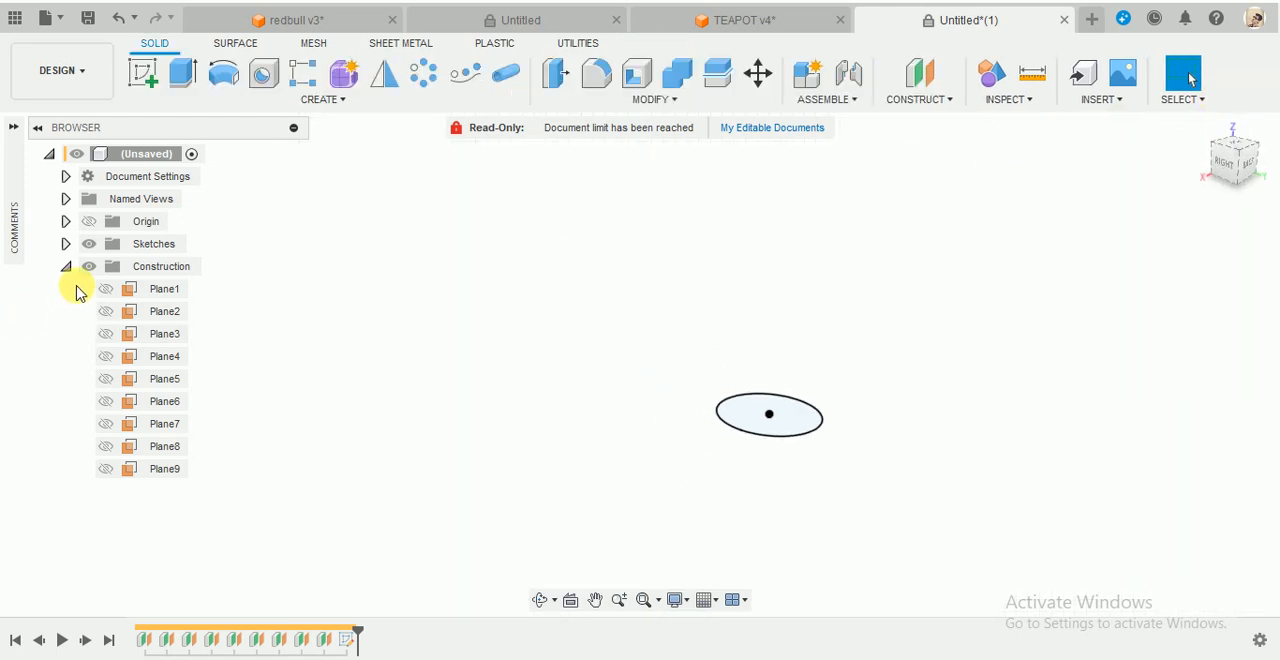
# - Hide Sketch1 and sketch a 143 mm diameter circle on Plane2, centred on the origin
pyautogui.click(66, 244)
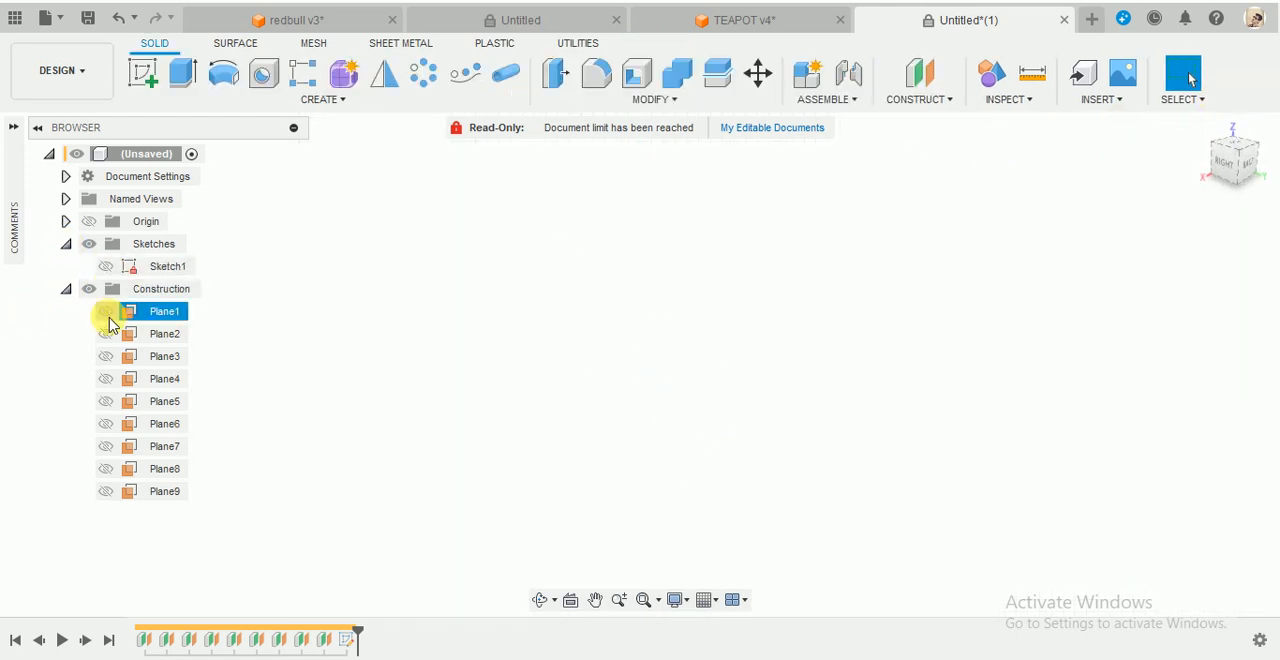
pyautogui.click(145, 76)
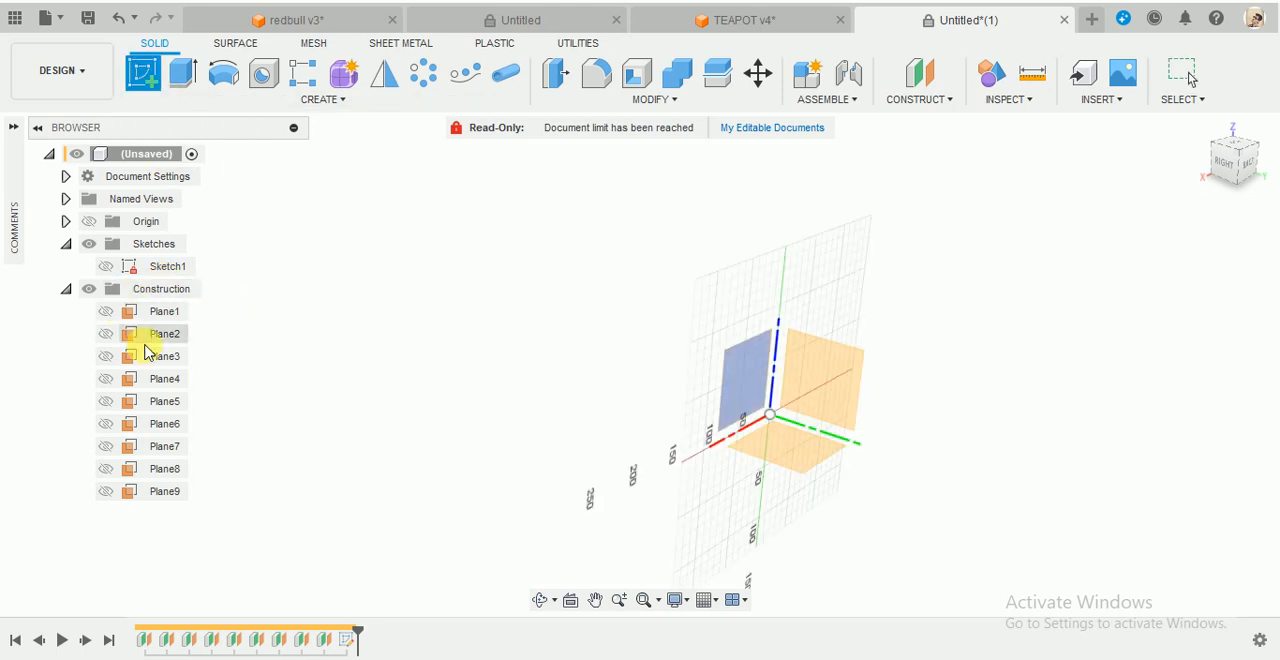
pyautogui.click(160, 337)
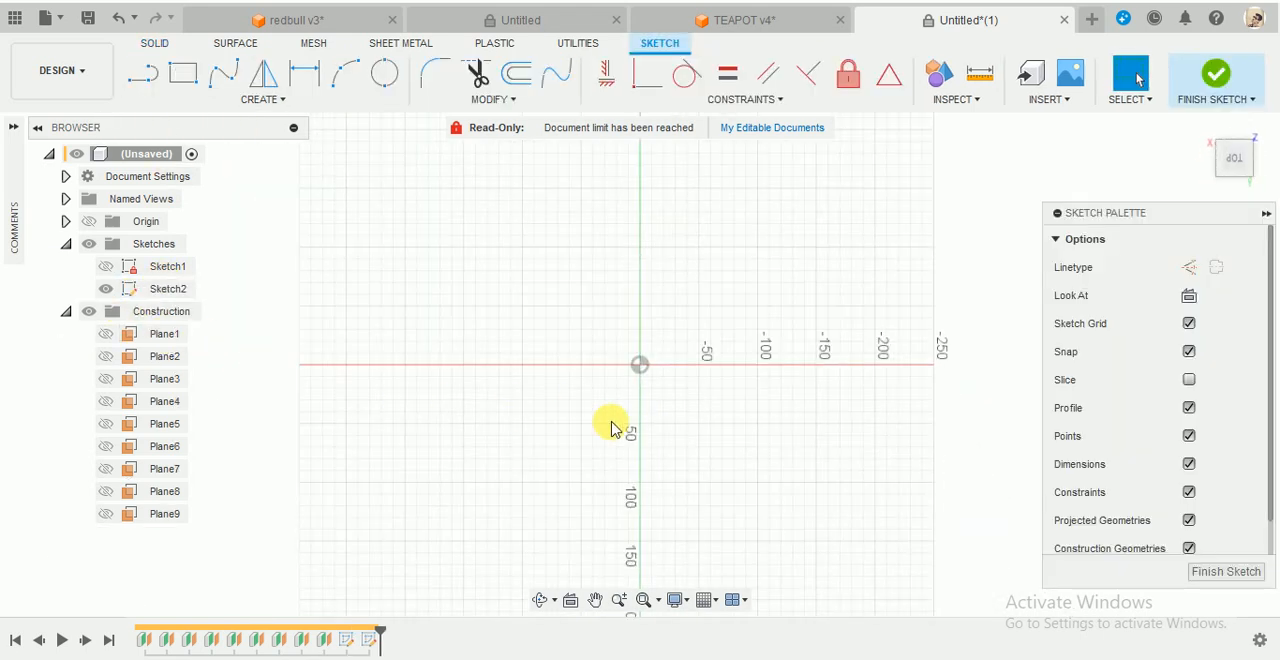
pyautogui.press('c')
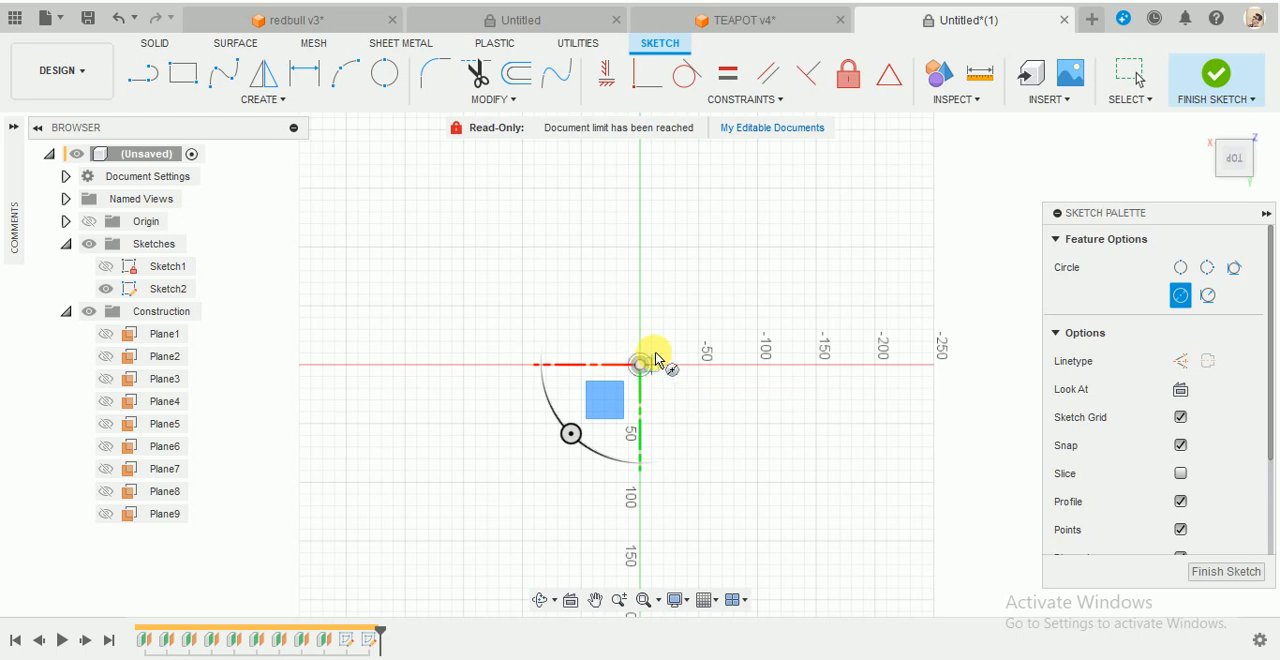
pyautogui.click(655, 358)
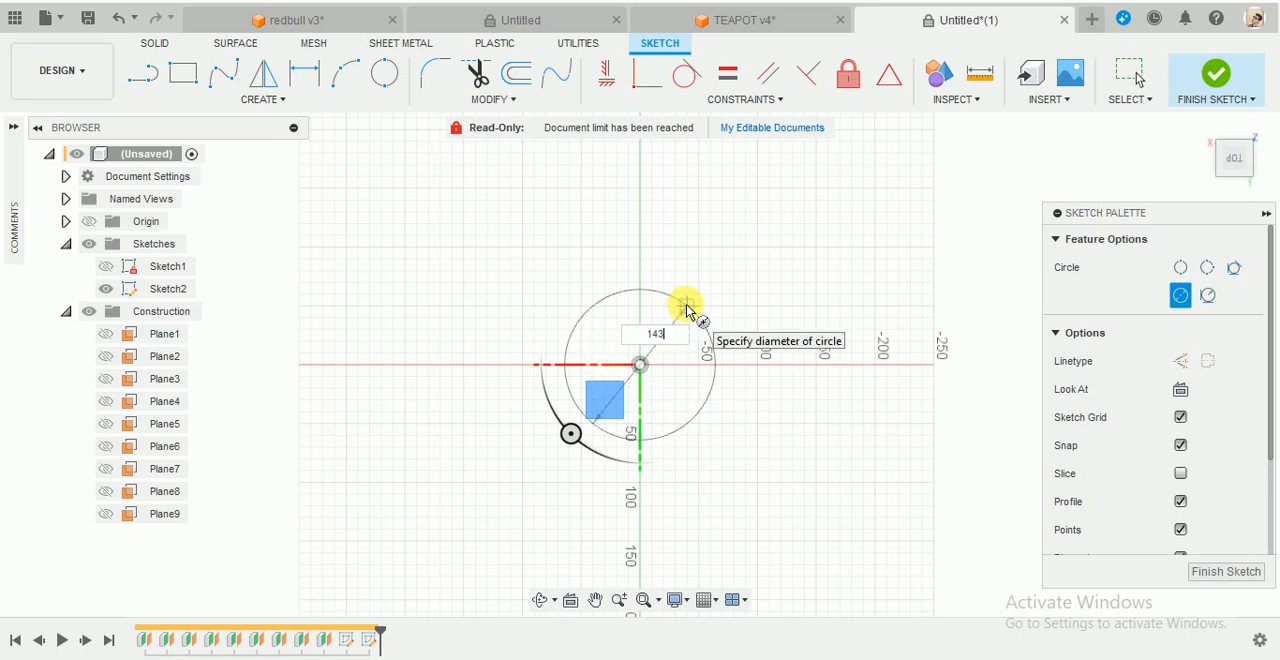
pyautogui.press('Return')
pyautogui.press('Escape')
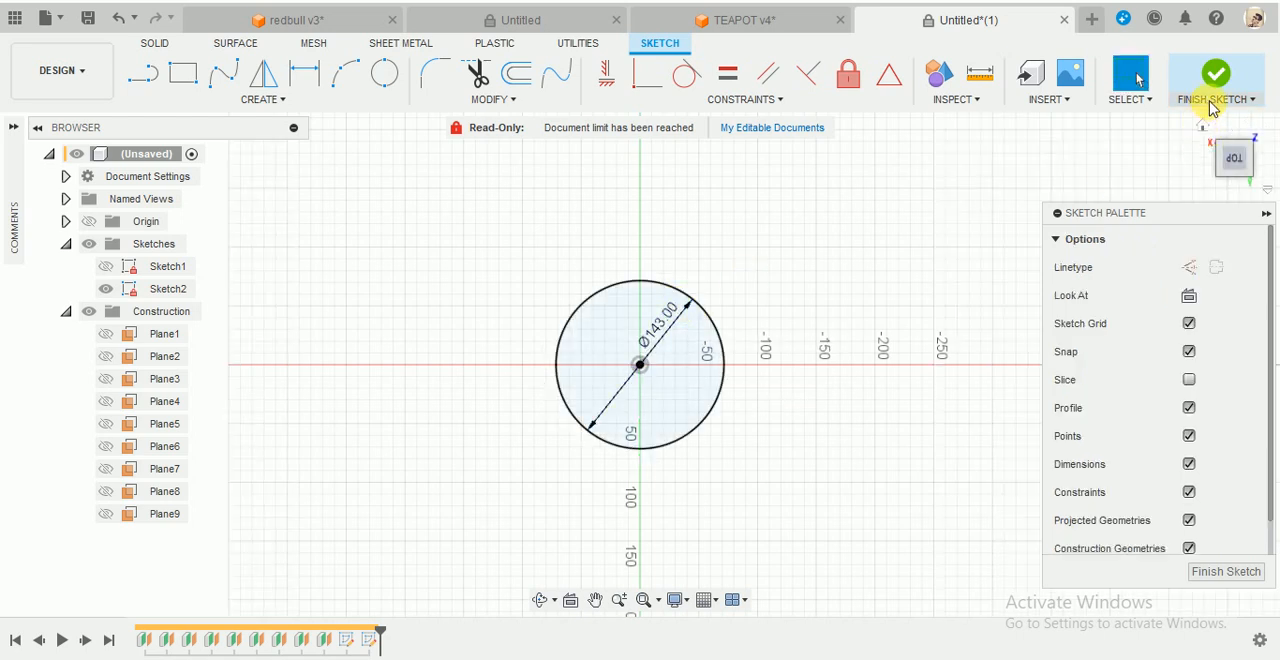
pyautogui.click(1216, 75)
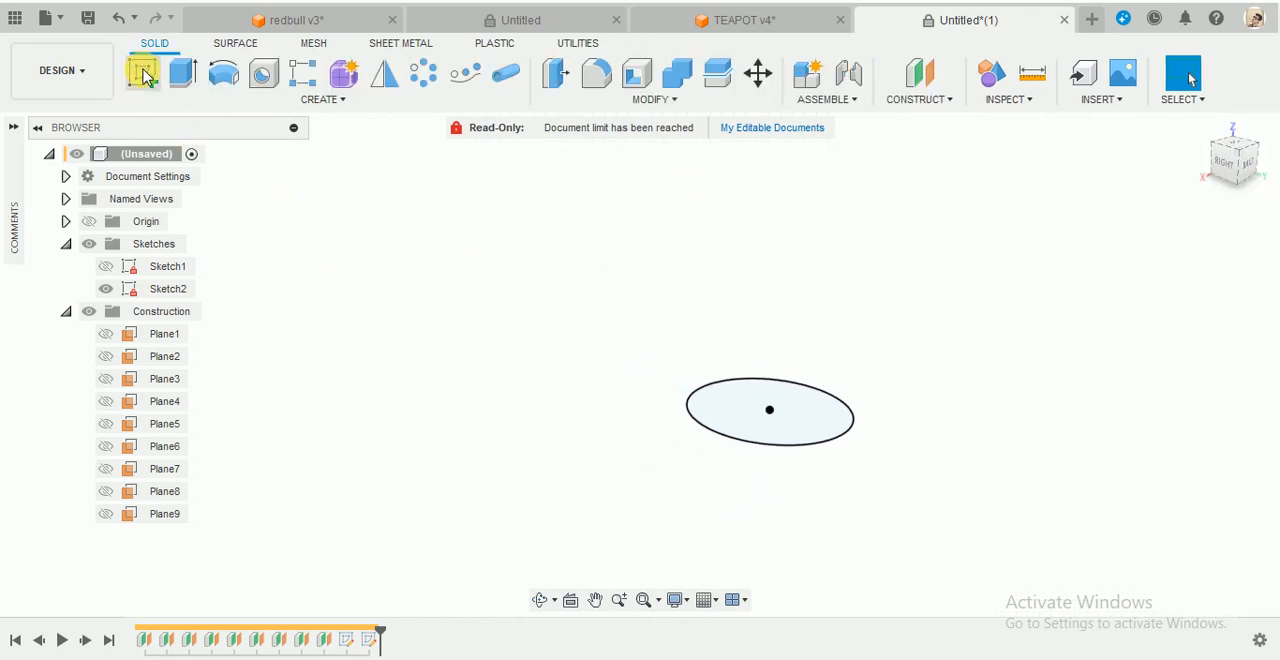
# - Hide Sketch2 and sketch a slightly larger circle on Plane3, centred on the origin
pyautogui.click(143, 75)
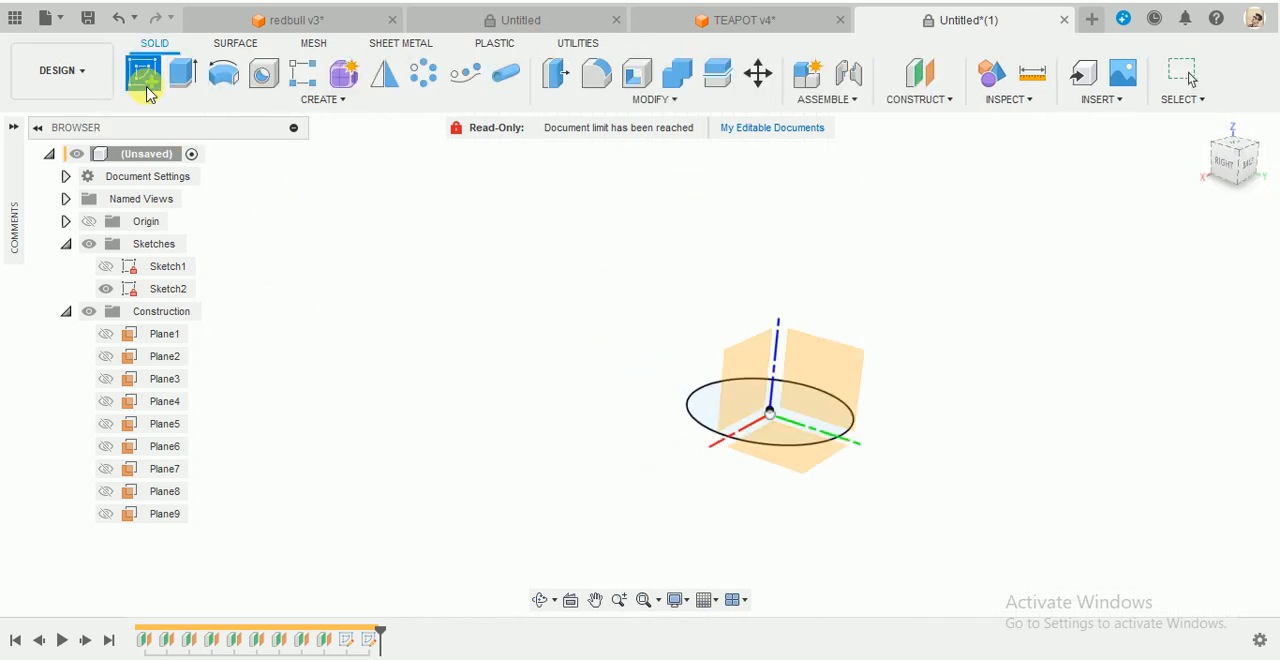
pyautogui.click(107, 288)
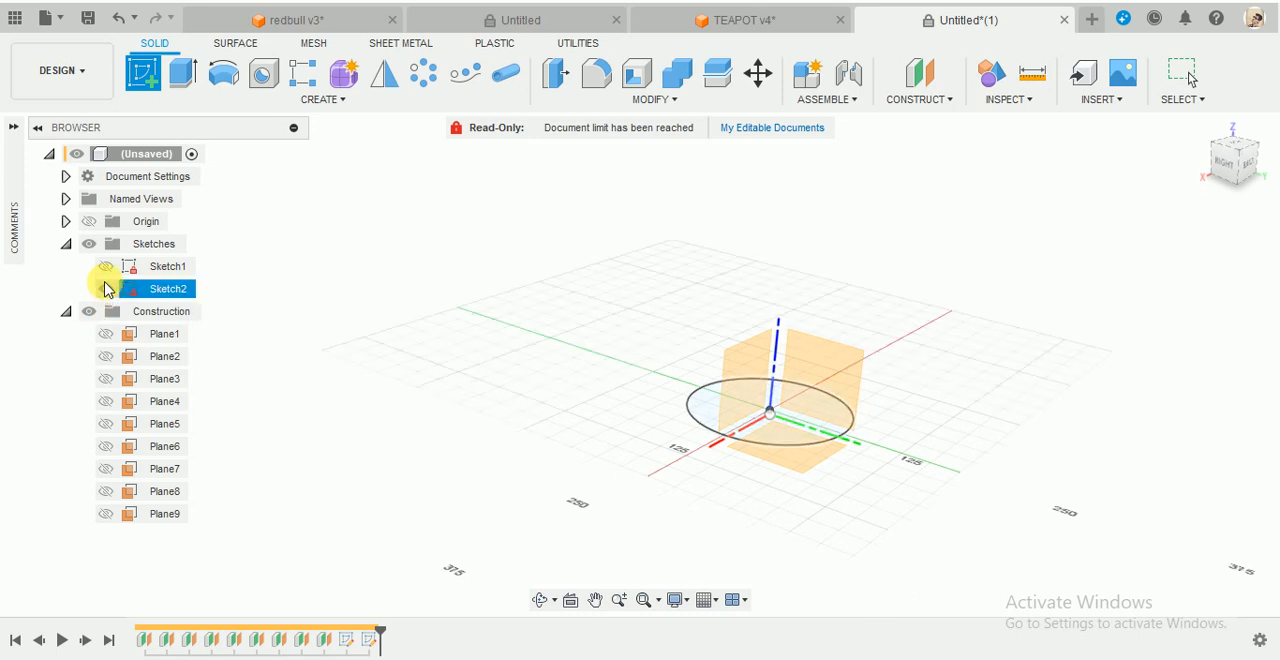
pyautogui.click(106, 288)
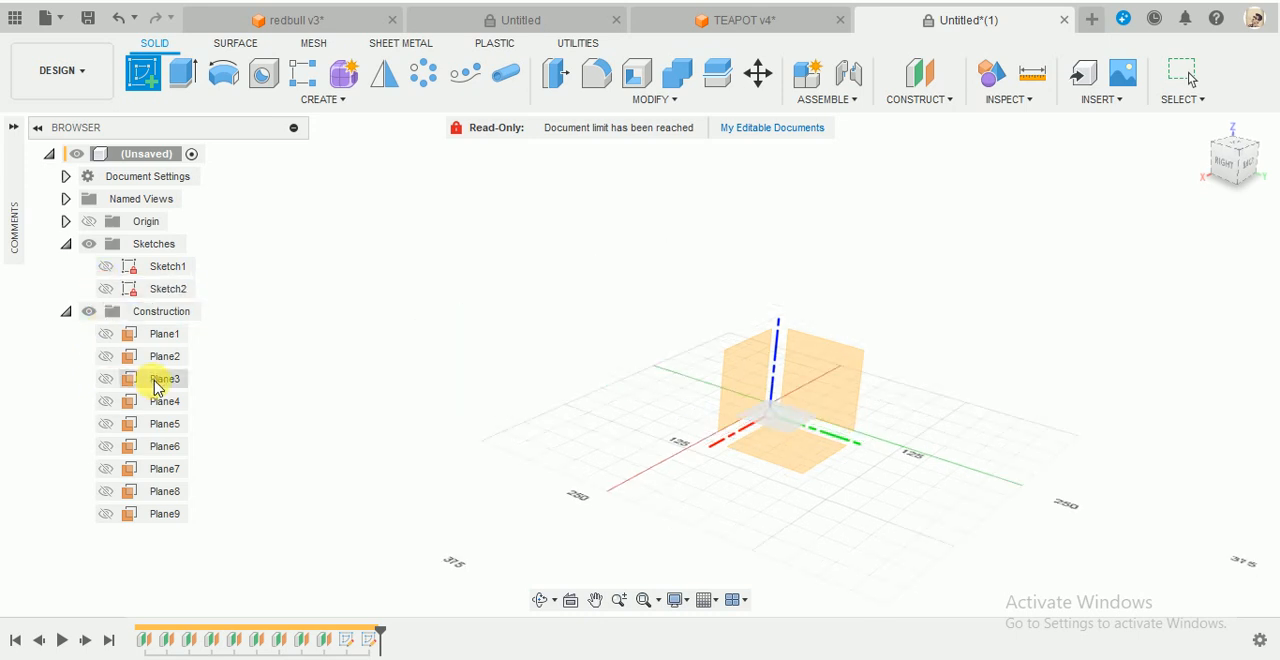
pyautogui.click(160, 379)
pyautogui.press('c')
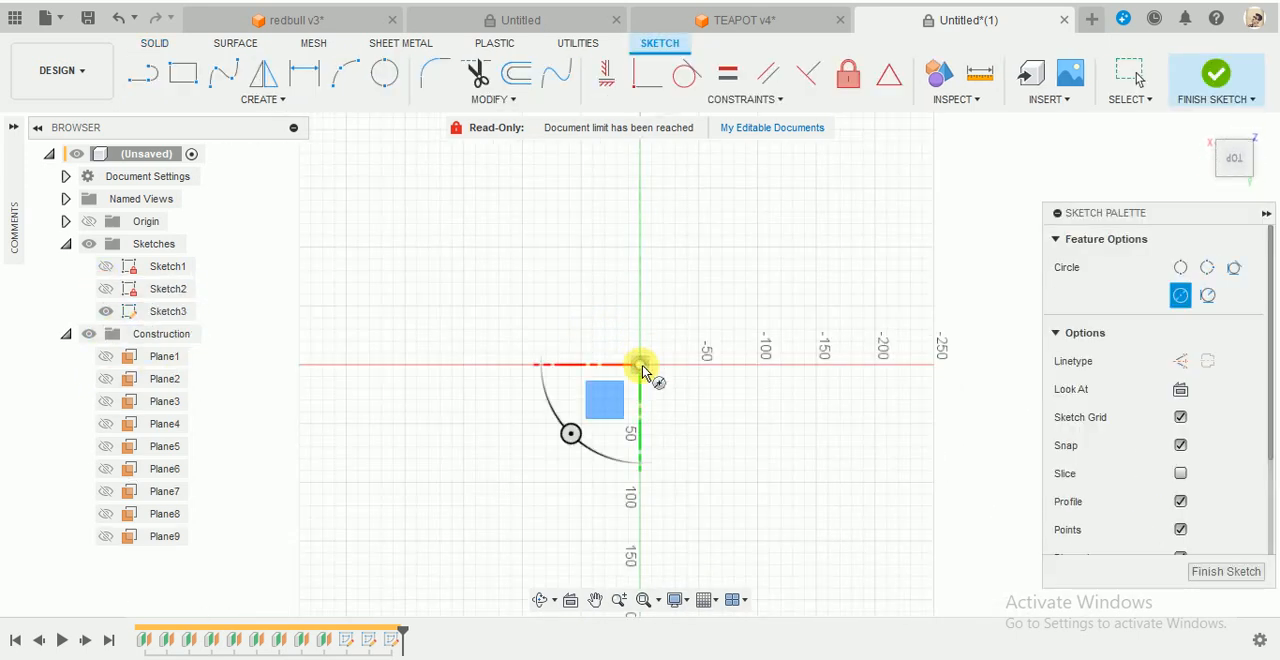
pyautogui.click(640, 365)
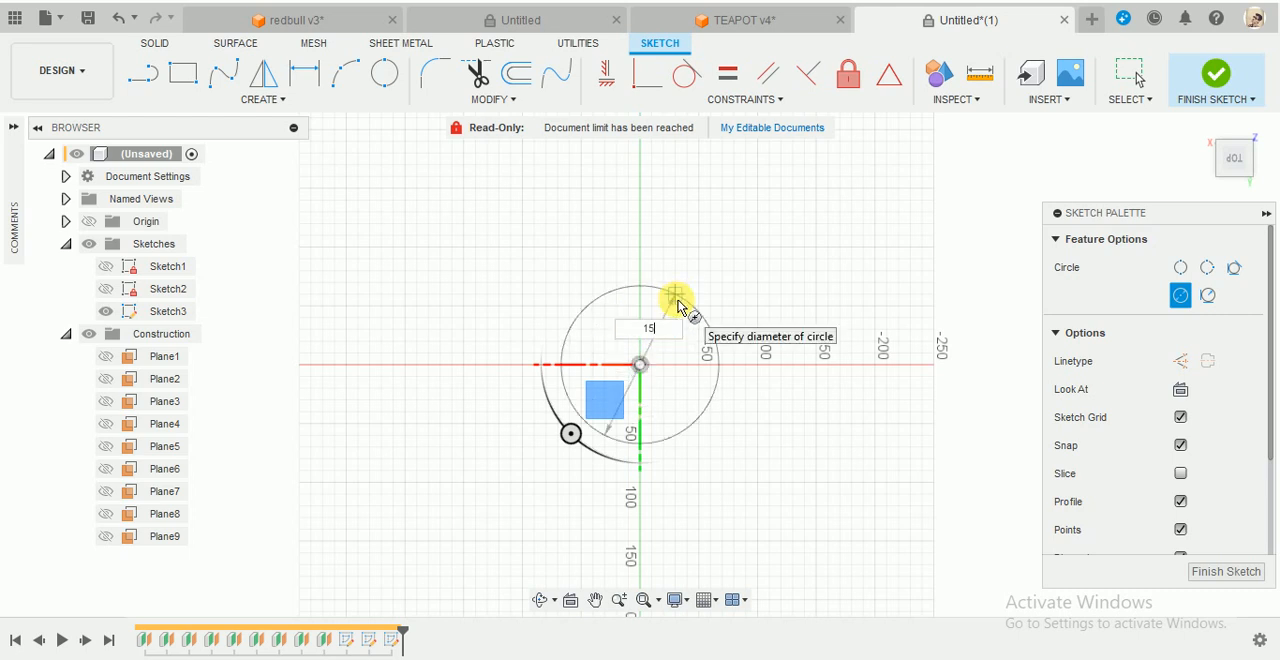
pyautogui.press('Return')
pyautogui.click(1216, 76)
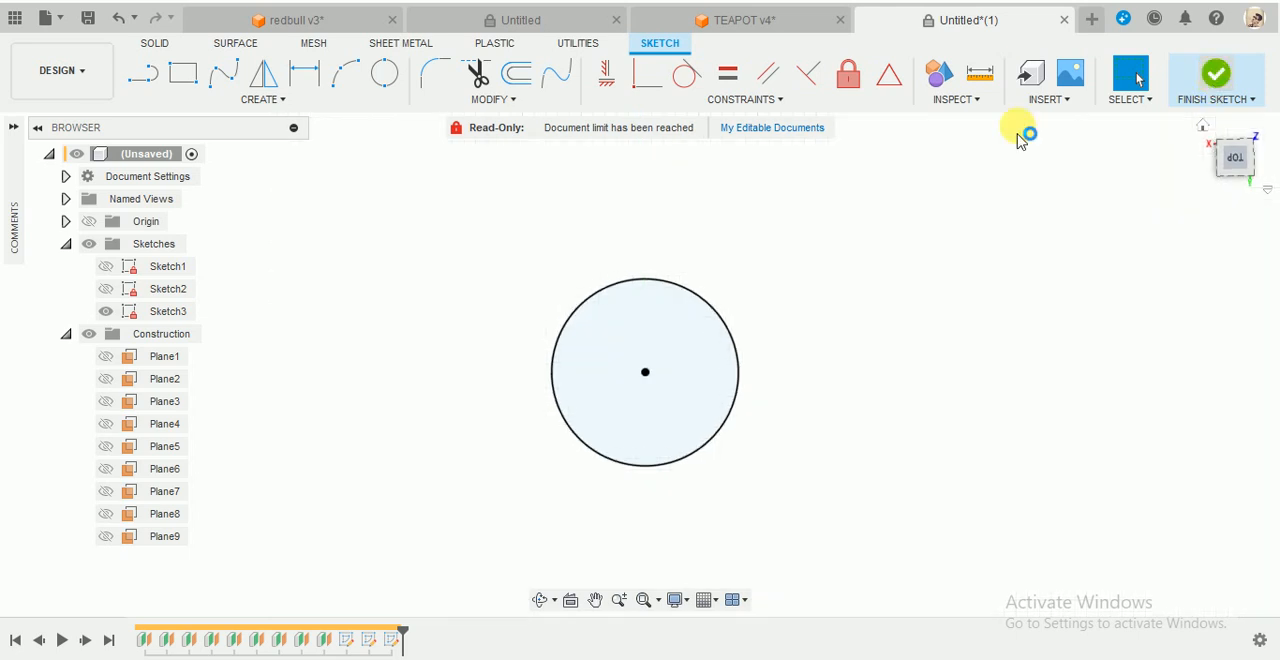
# - Hide Sketch3 and sketch a 200 mm diameter circle on Plane4, centred on the origin
pyautogui.click(116, 312)
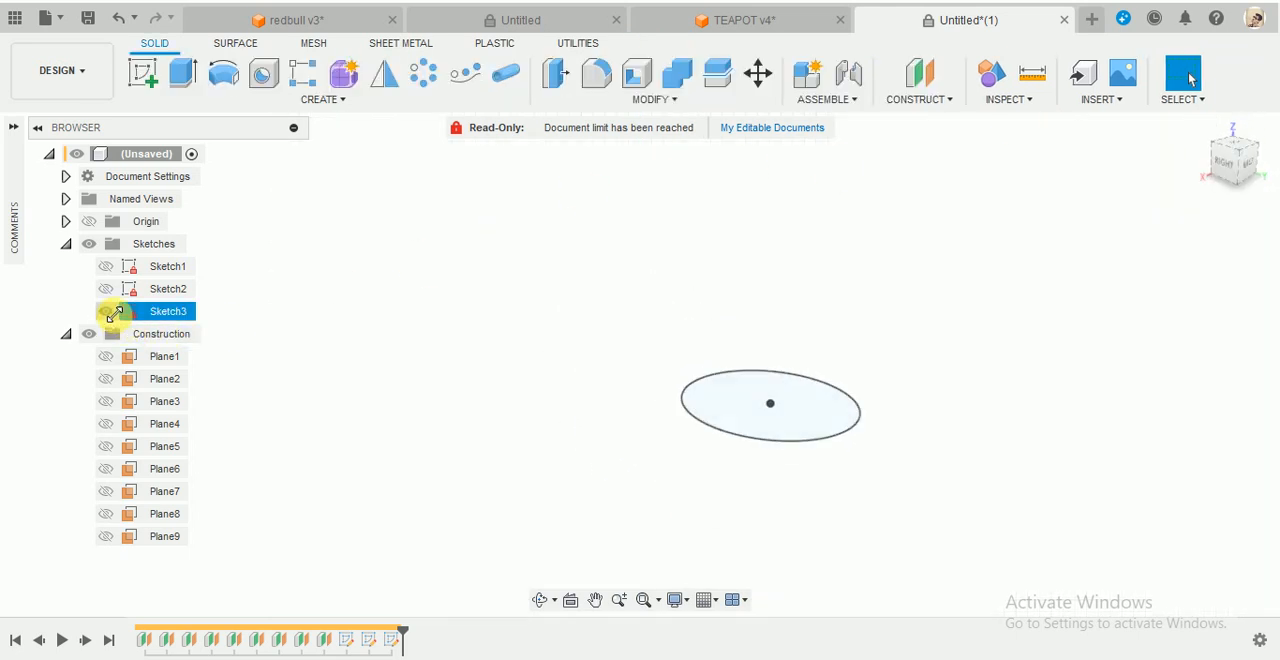
pyautogui.click(106, 311)
pyautogui.click(142, 72)
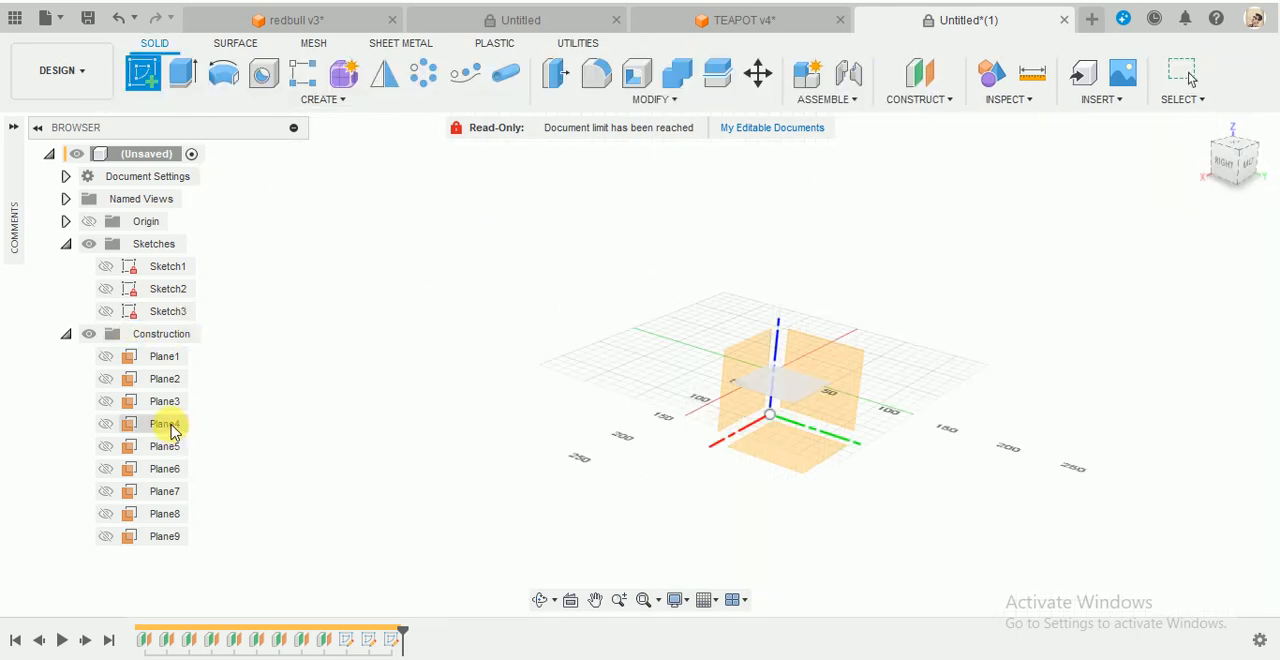
pyautogui.click(170, 425)
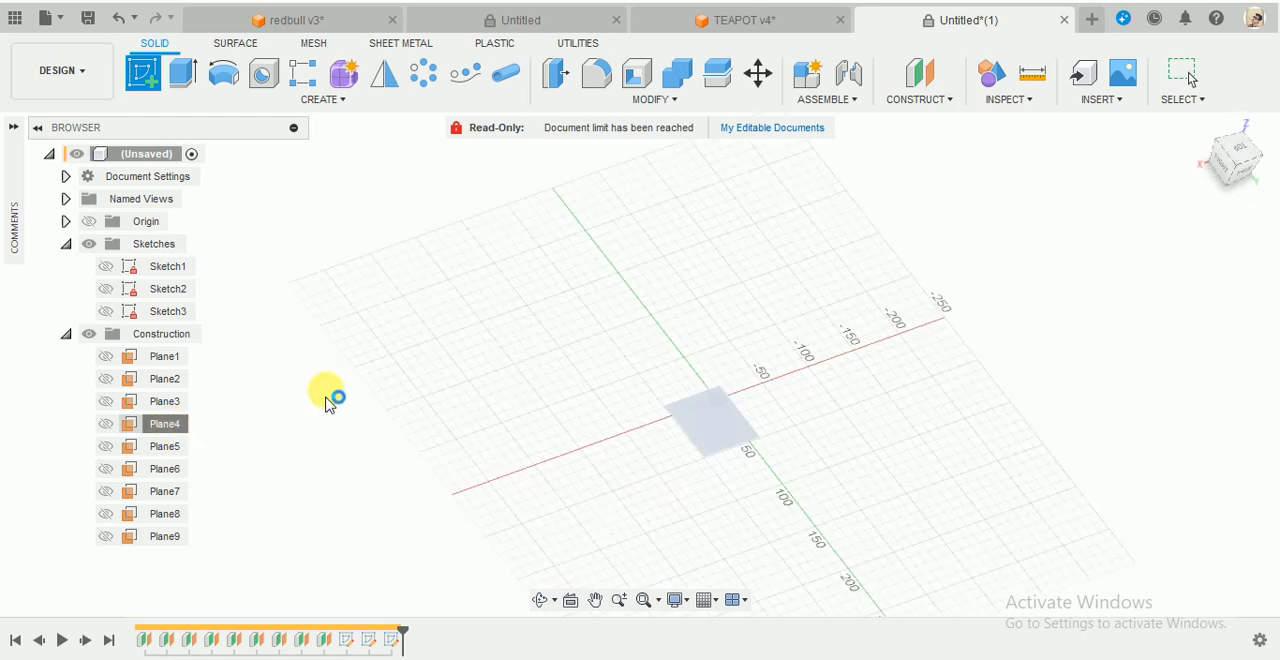
pyautogui.press('c')
pyautogui.click(640, 365)
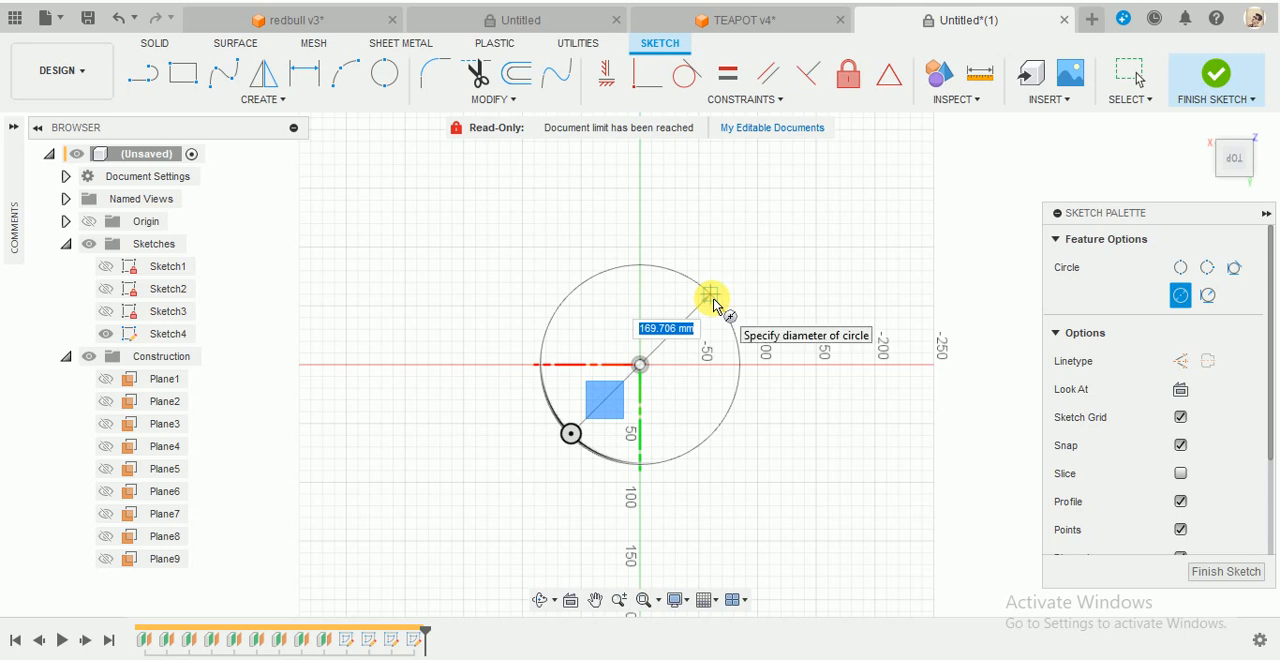
pyautogui.write('0')
pyautogui.press('Return')
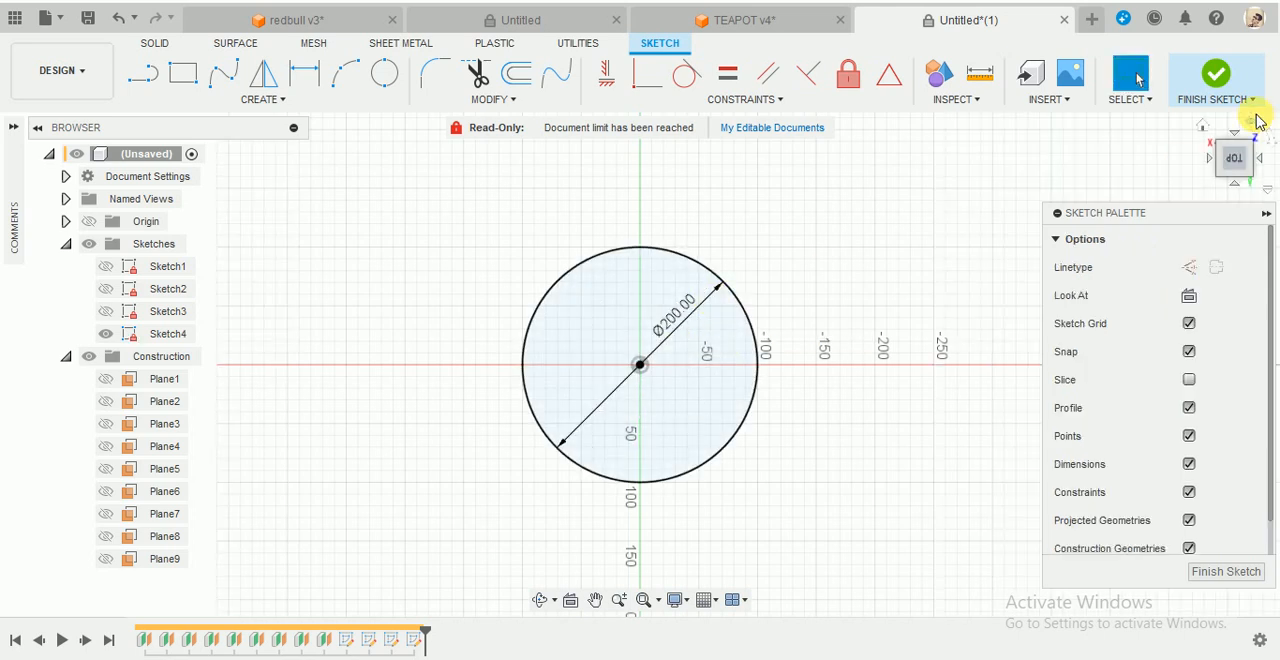
pyautogui.click(1218, 95)
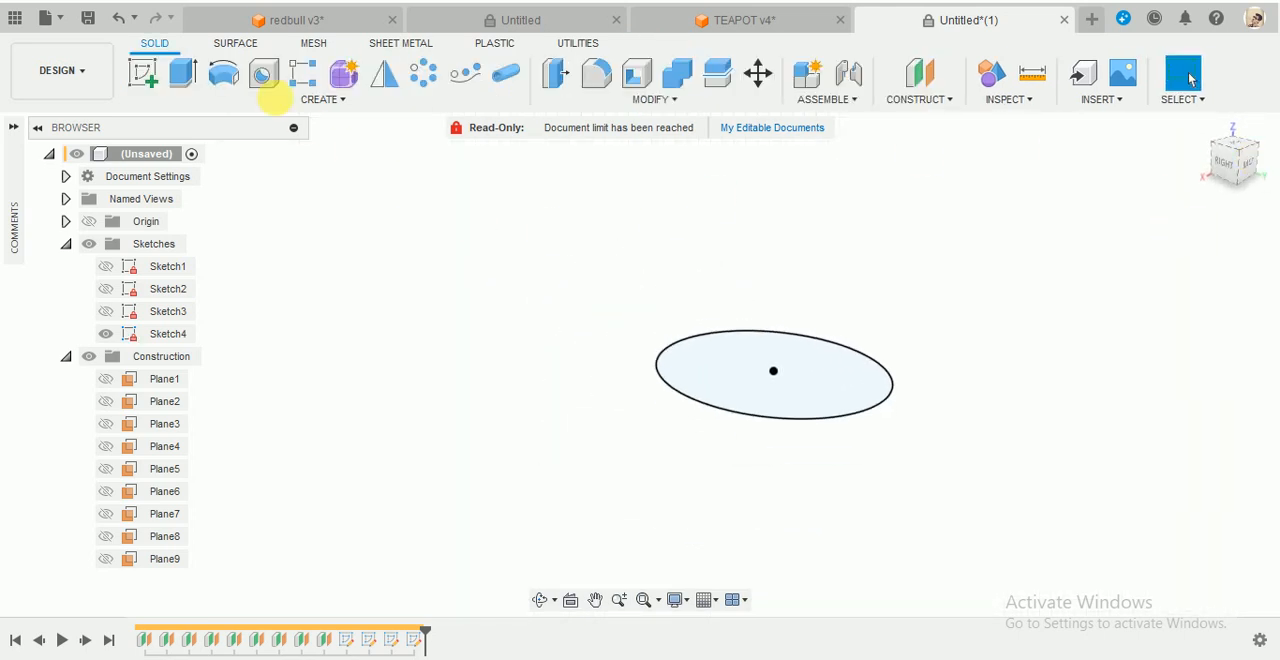
# - Sketch a 178 mm diameter circle on Plane5, centred on the origin
pyautogui.click(145, 74)
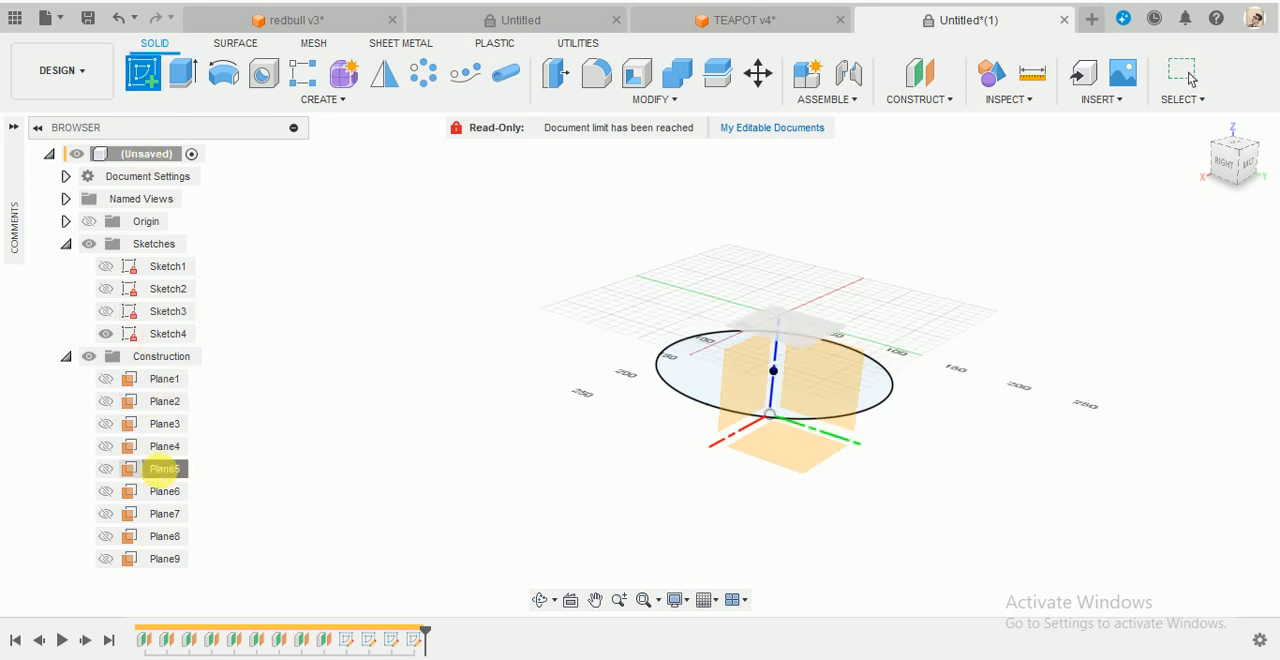
pyautogui.click(163, 468)
pyautogui.press('c')
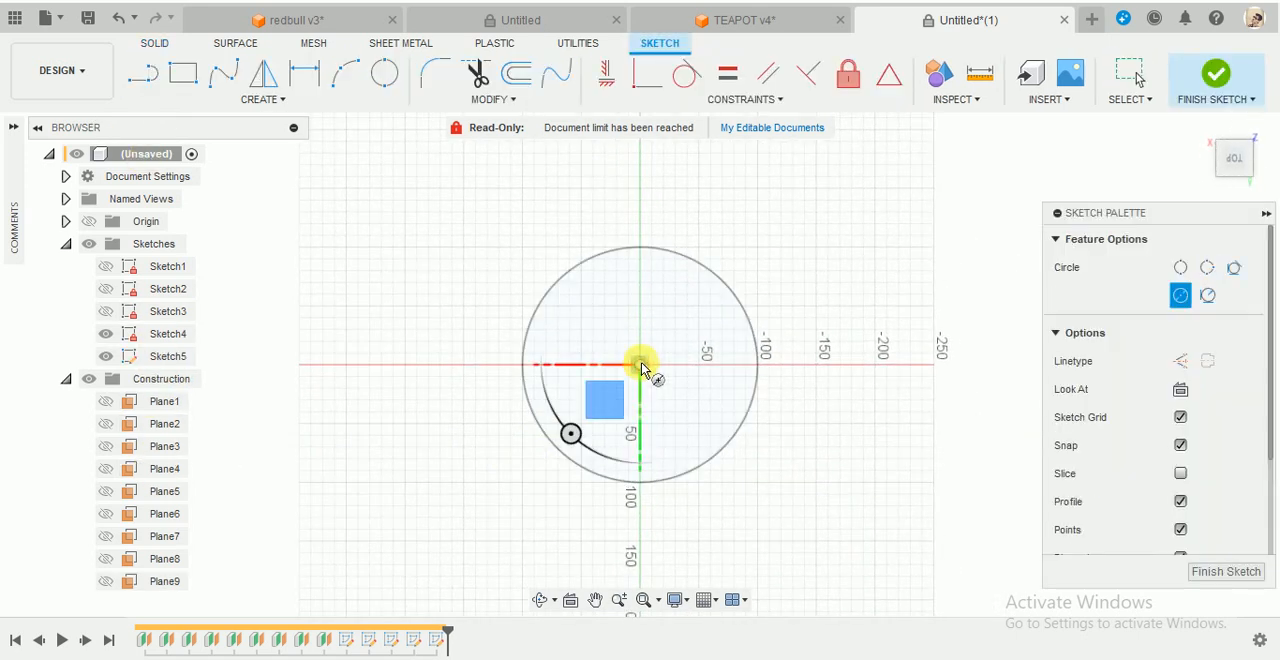
pyautogui.click(641, 366)
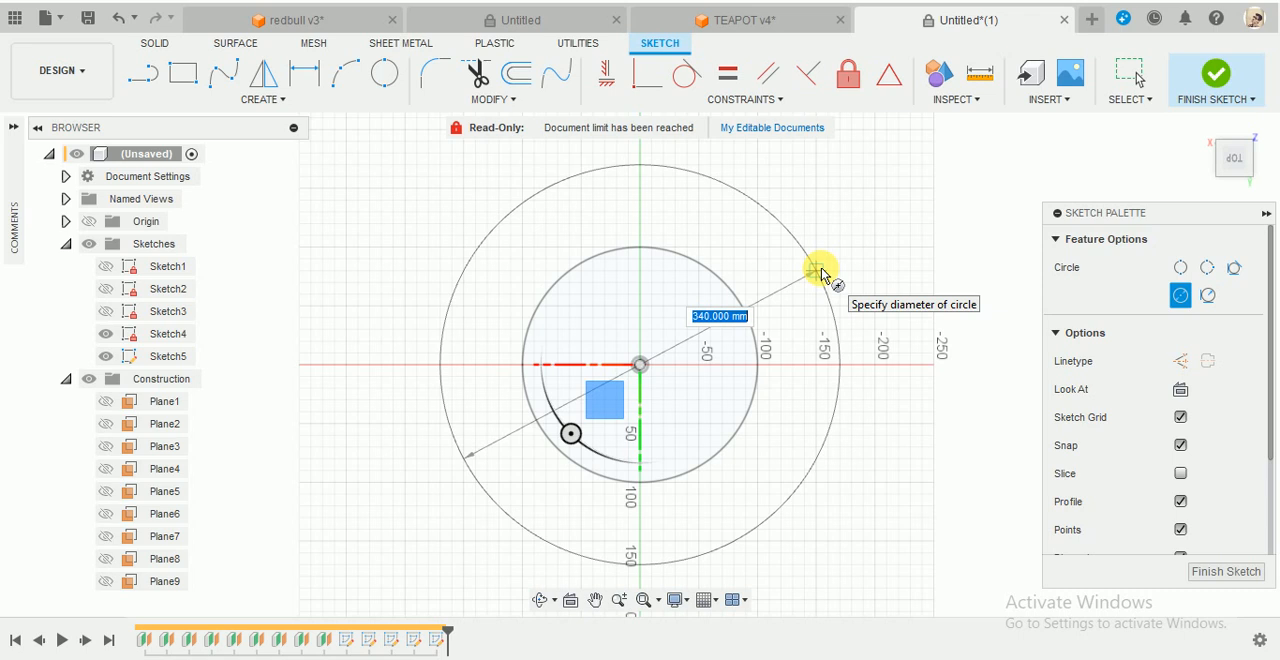
pyautogui.press('Return')
pyautogui.press('Escape')
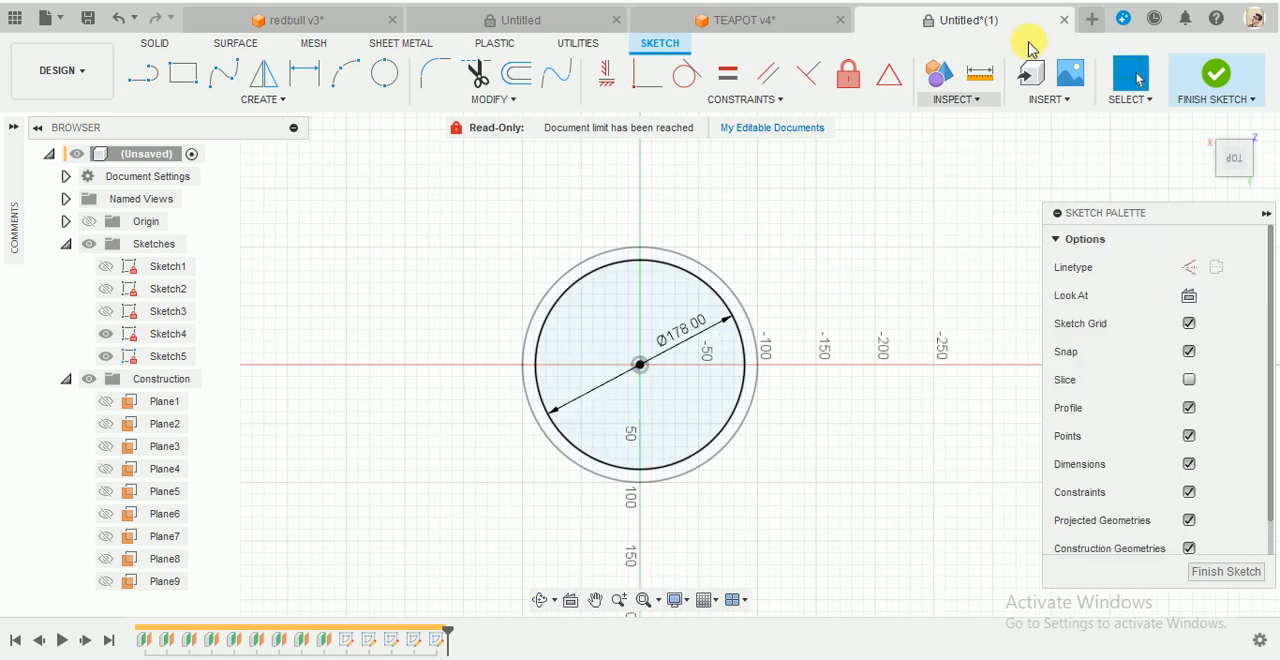
pyautogui.click(1233, 72)
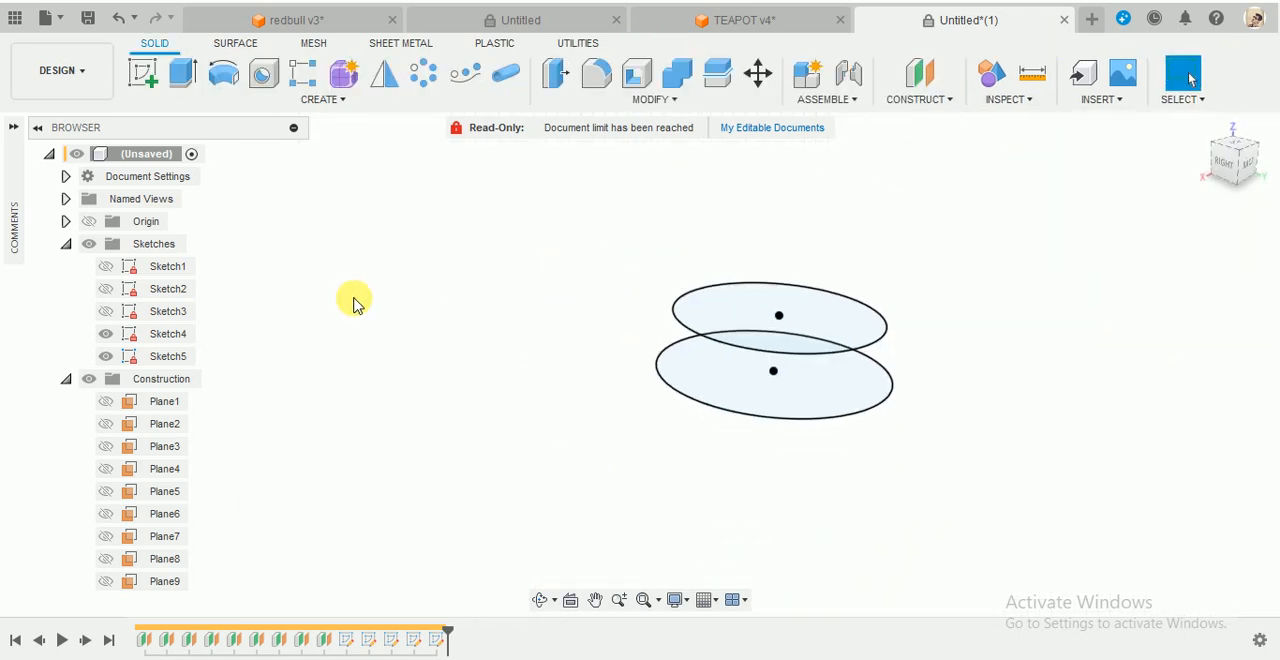
# - Hide Sketch4 and Sketch5, and sketch a 135 mm diameter circle on Plane6, centred on the origin
pyautogui.click(105, 338)
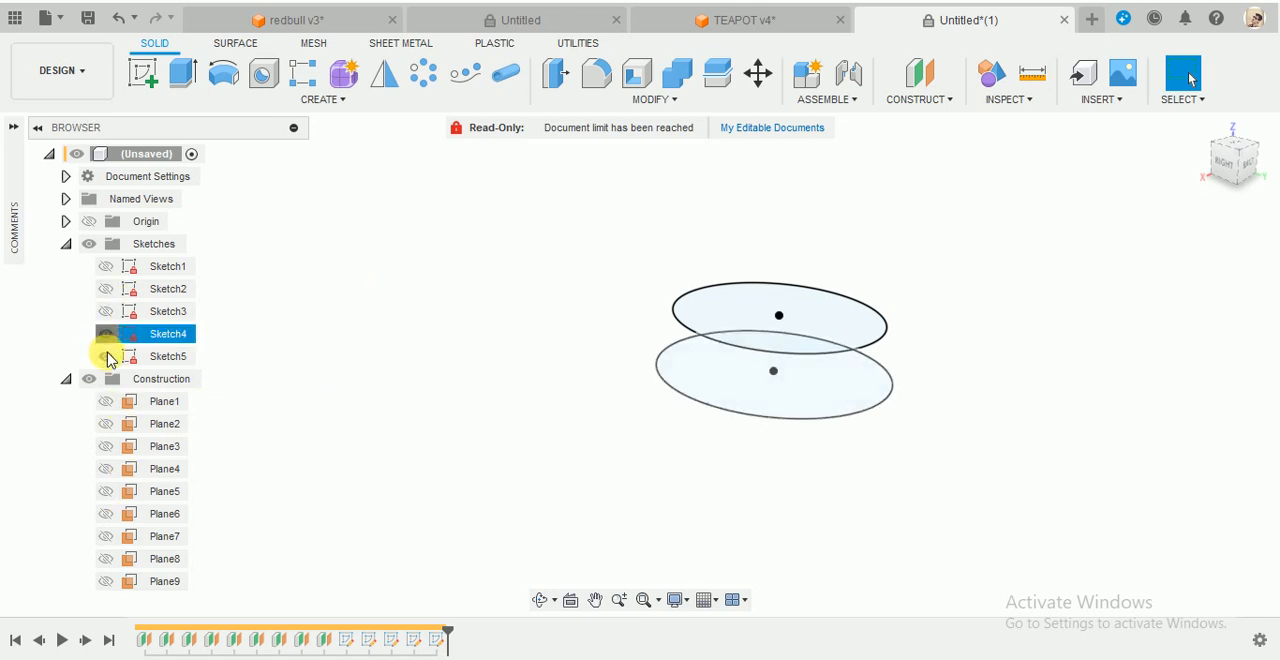
pyautogui.click(106, 356)
pyautogui.click(147, 78)
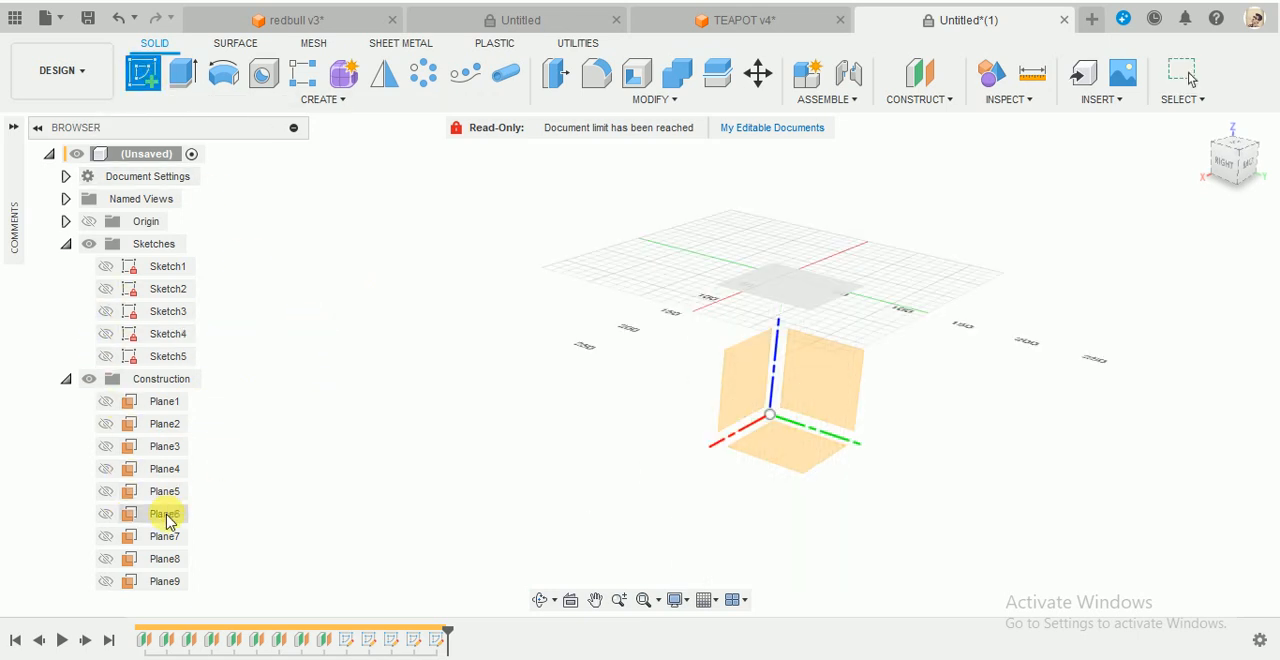
pyautogui.click(165, 516)
pyautogui.press('c')
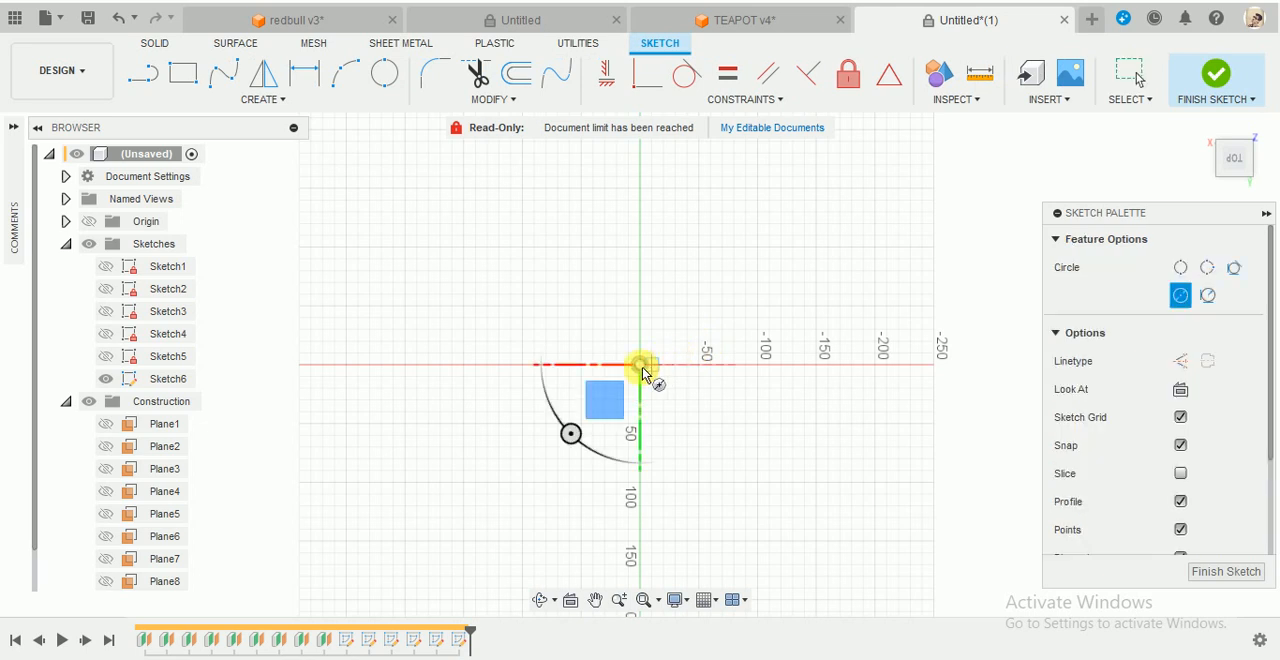
pyautogui.click(641, 364)
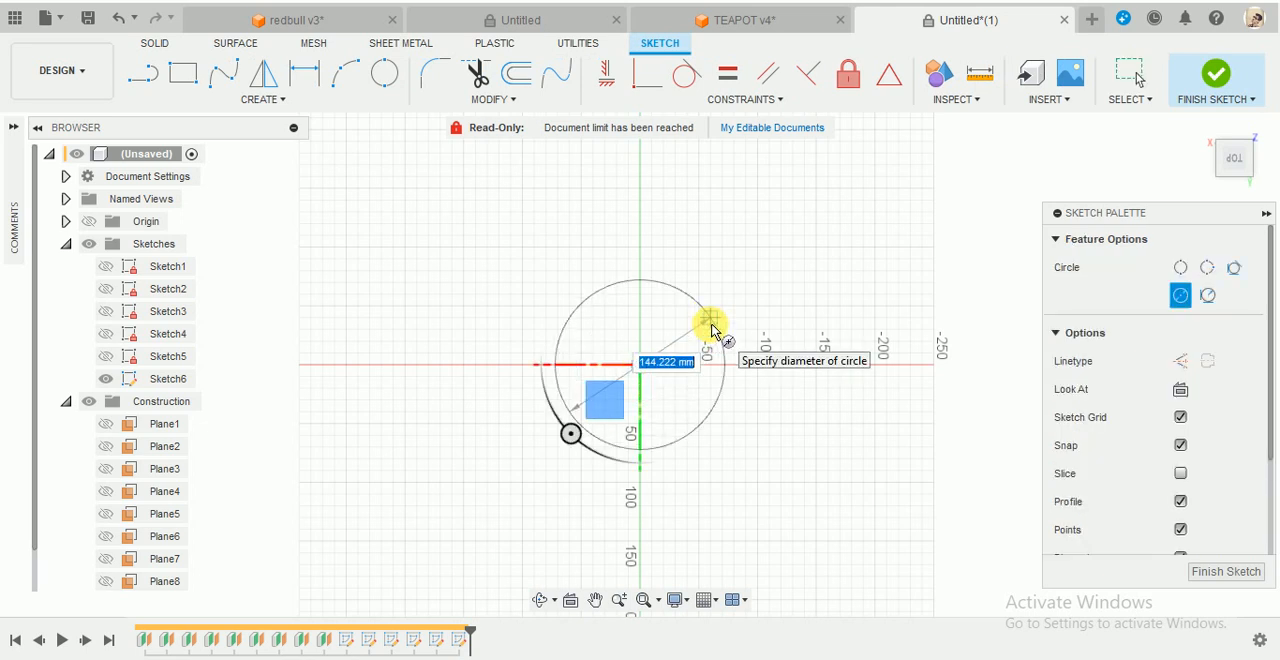
pyautogui.write('135')
pyautogui.press('Return')
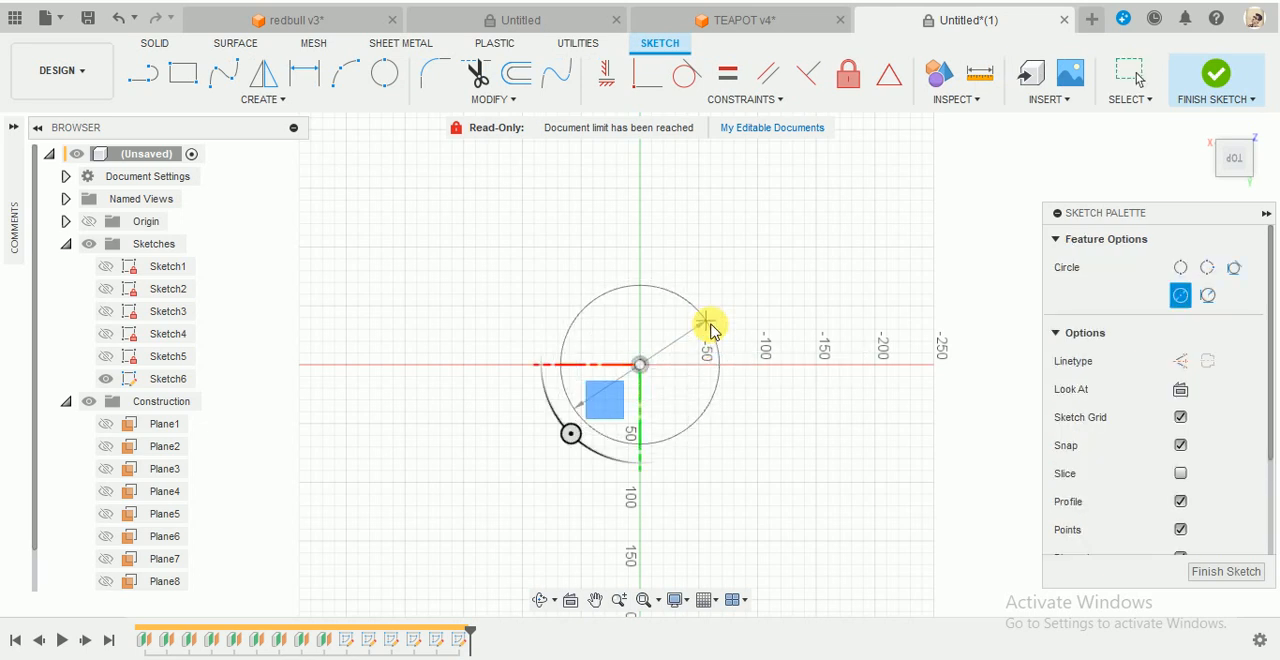
pyautogui.press('Escape')
pyautogui.click(1234, 77)
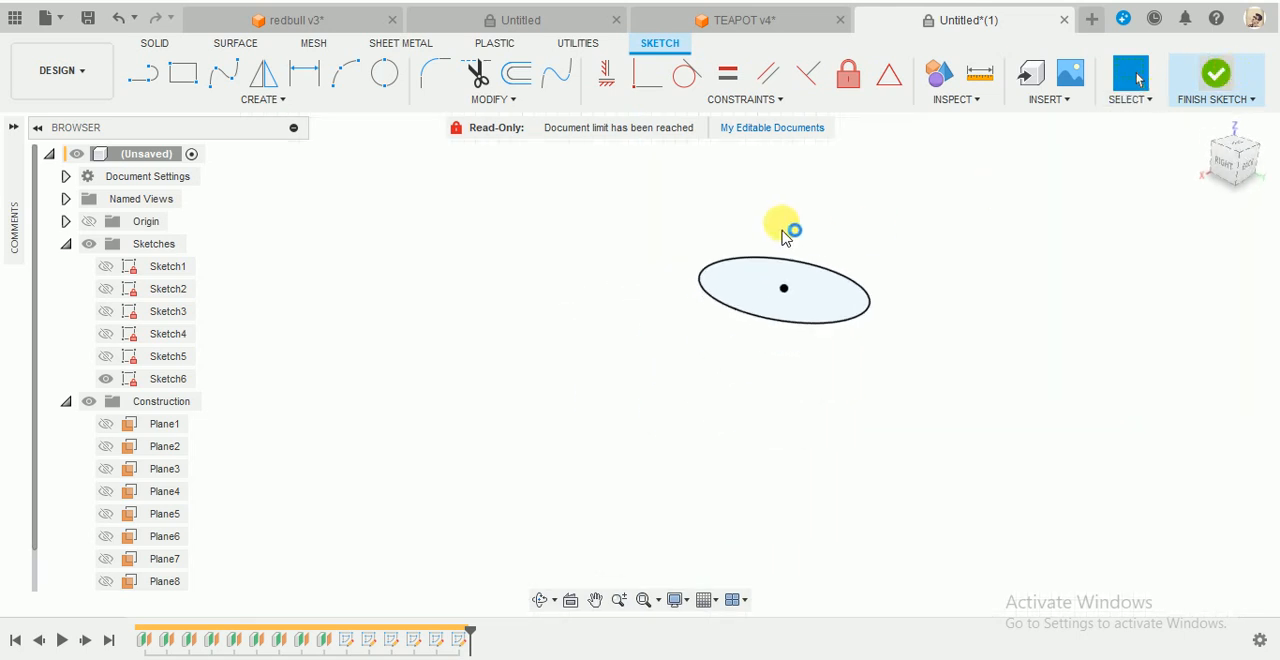
# - Hide Sketch6 and sketch a 17 mm diameter circle on Plane7, centred on the origin
pyautogui.click(158, 380)
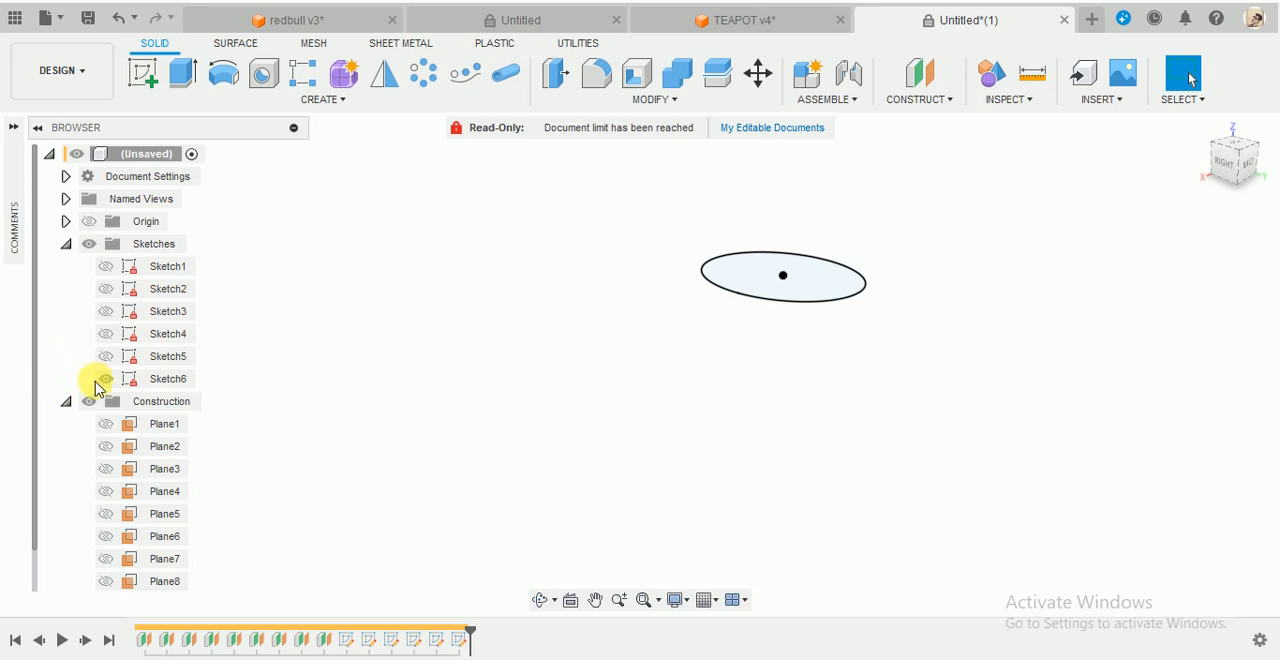
pyautogui.click(104, 379)
pyautogui.click(142, 73)
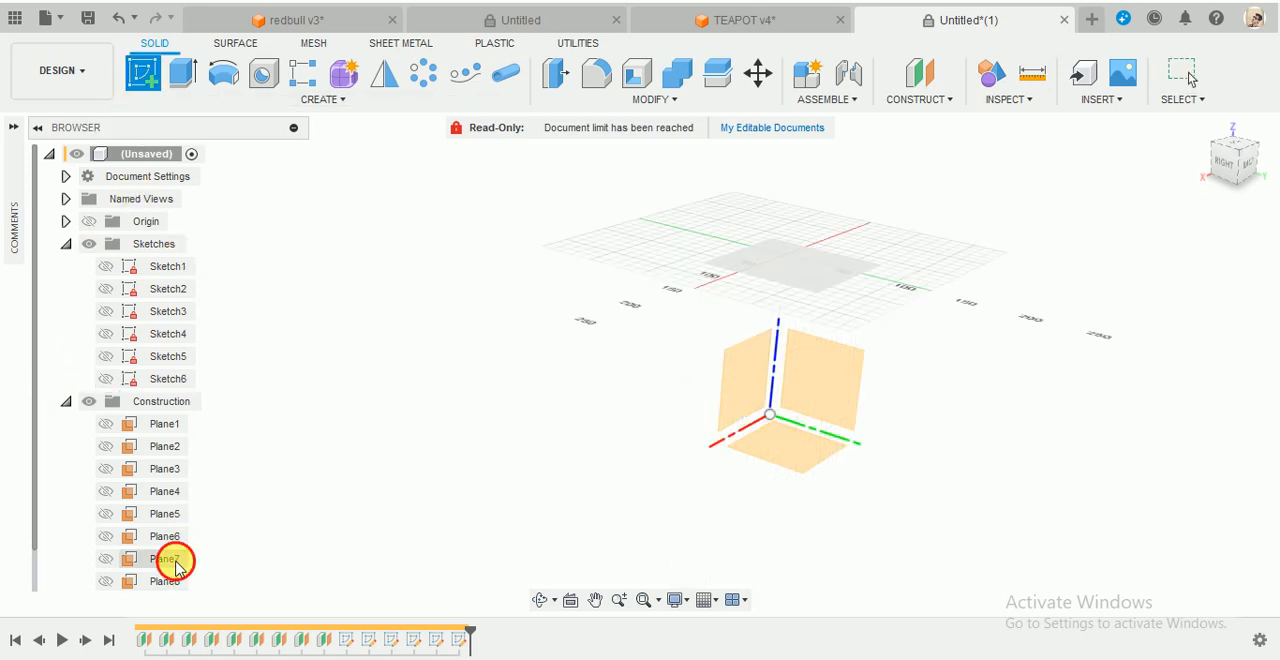
pyautogui.click(175, 563)
pyautogui.press('c')
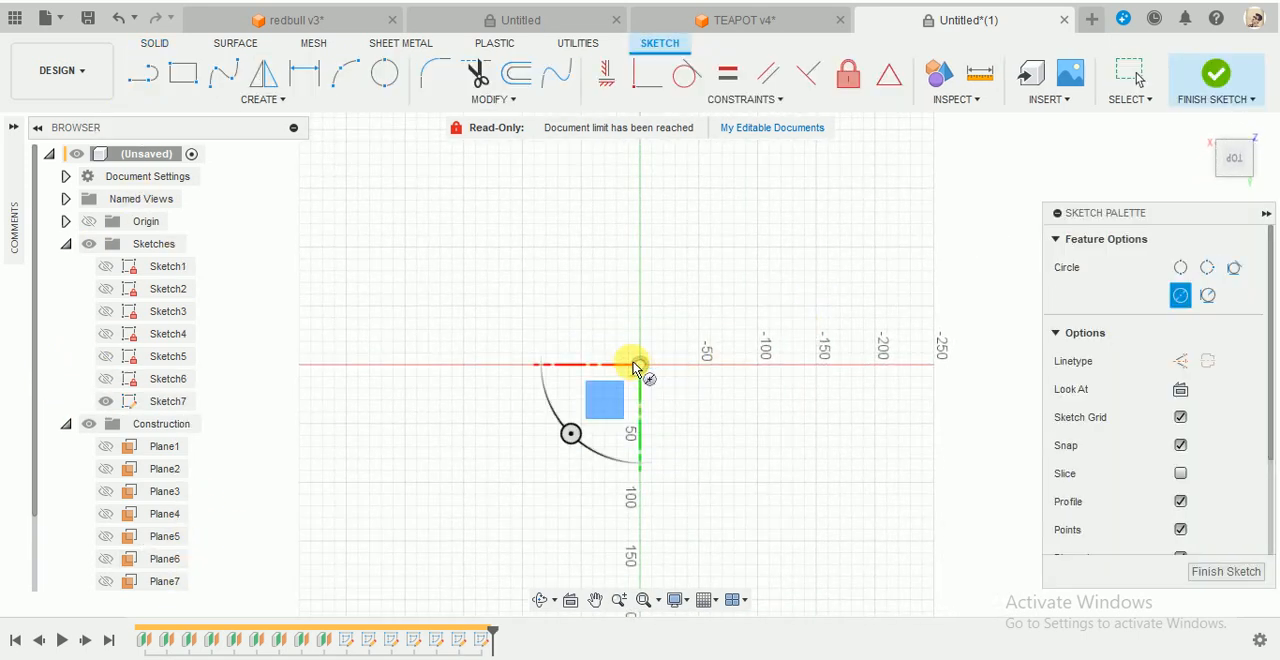
pyautogui.click(640, 365)
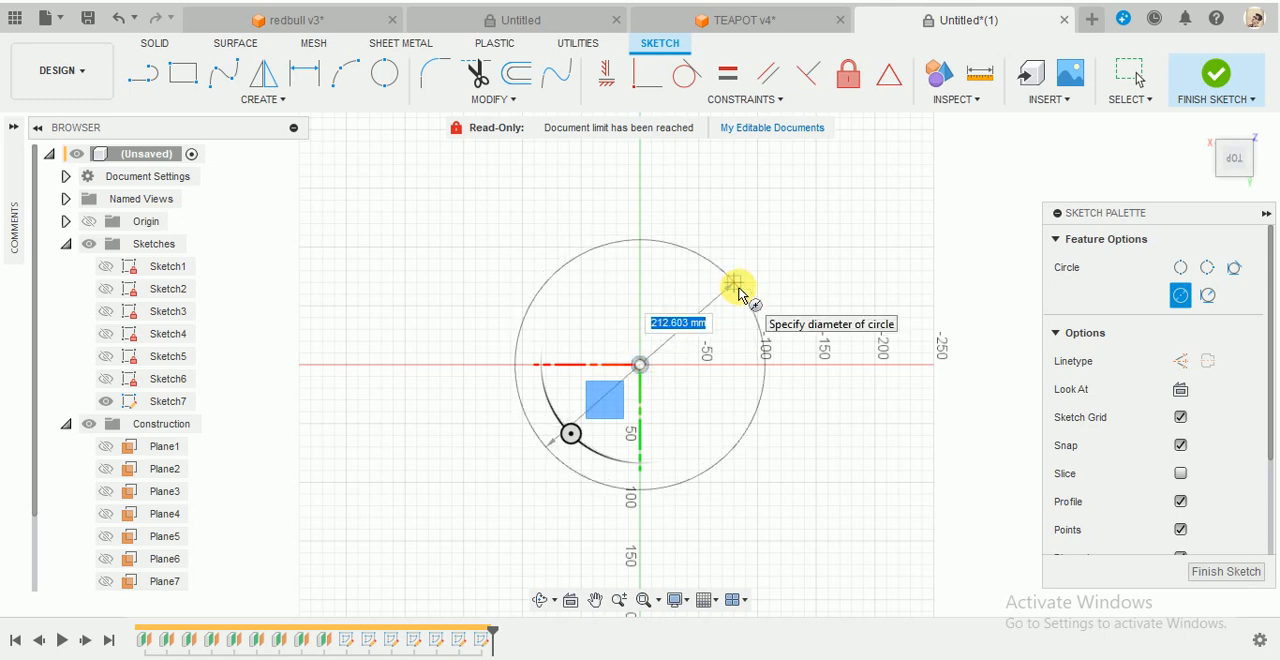
pyautogui.write('17')
pyautogui.press('Return')
pyautogui.press('Escape')
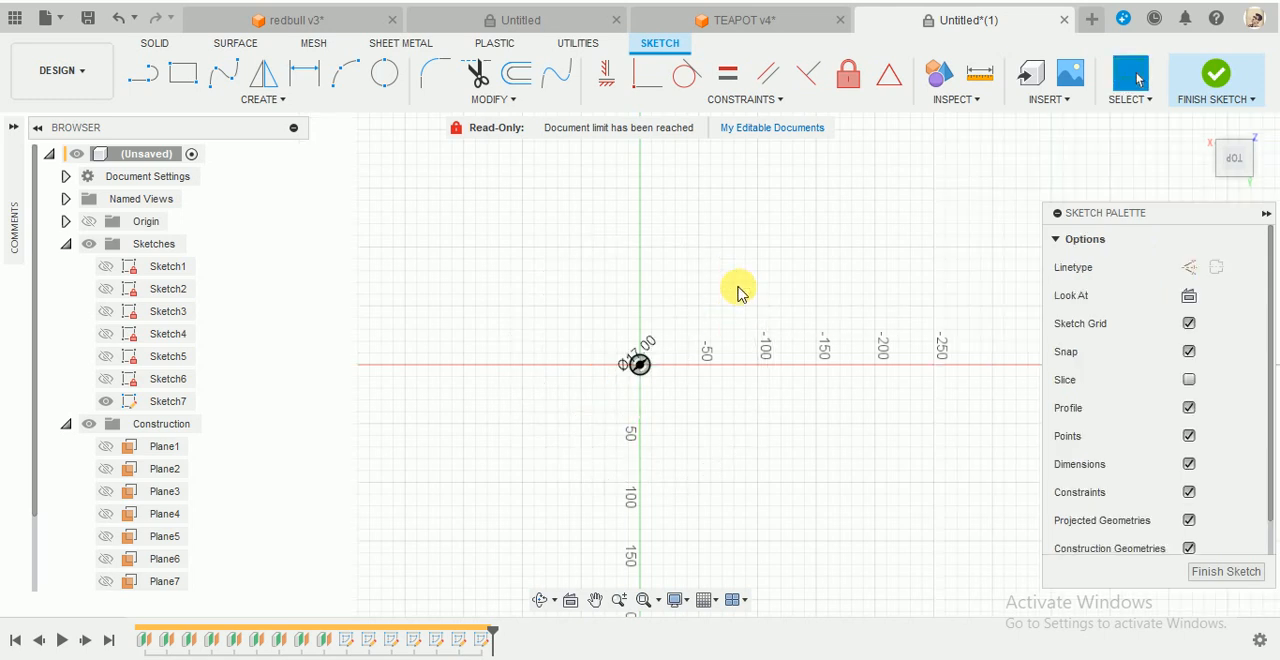
pyautogui.click(1229, 77)
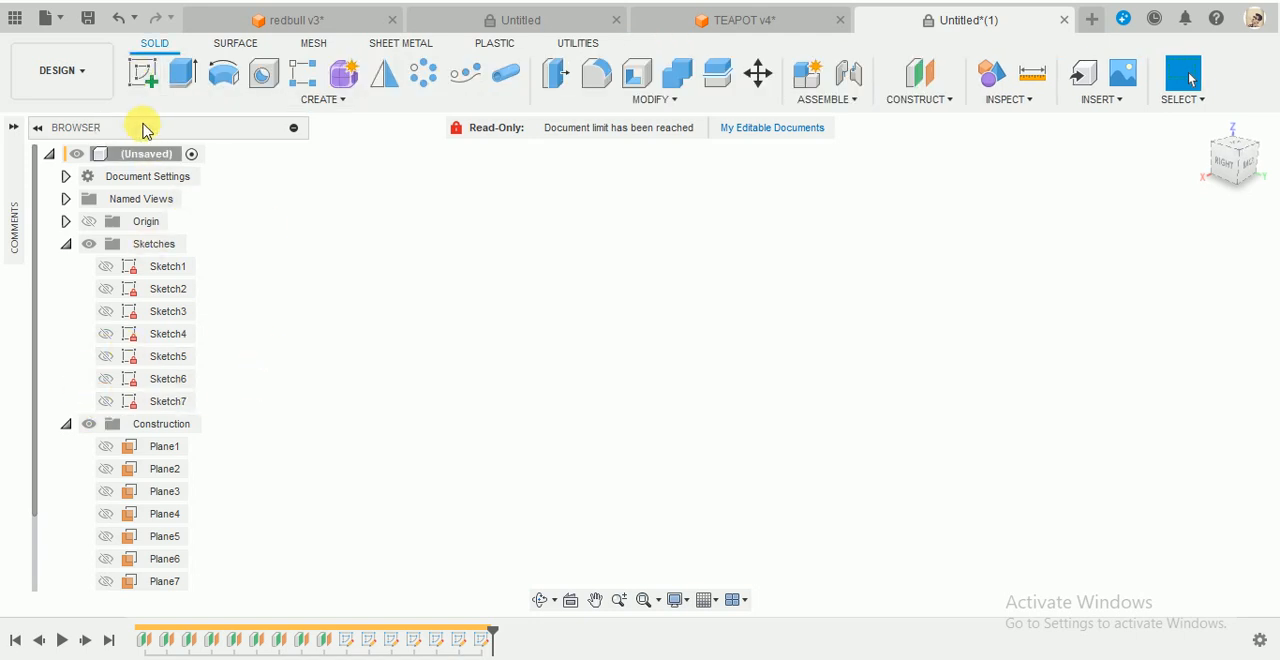
# - Sketch a 36 mm diameter circle on Plane8, centred on the origin
pyautogui.click(142, 73)
pyautogui.scroll(-1, 145, 553)
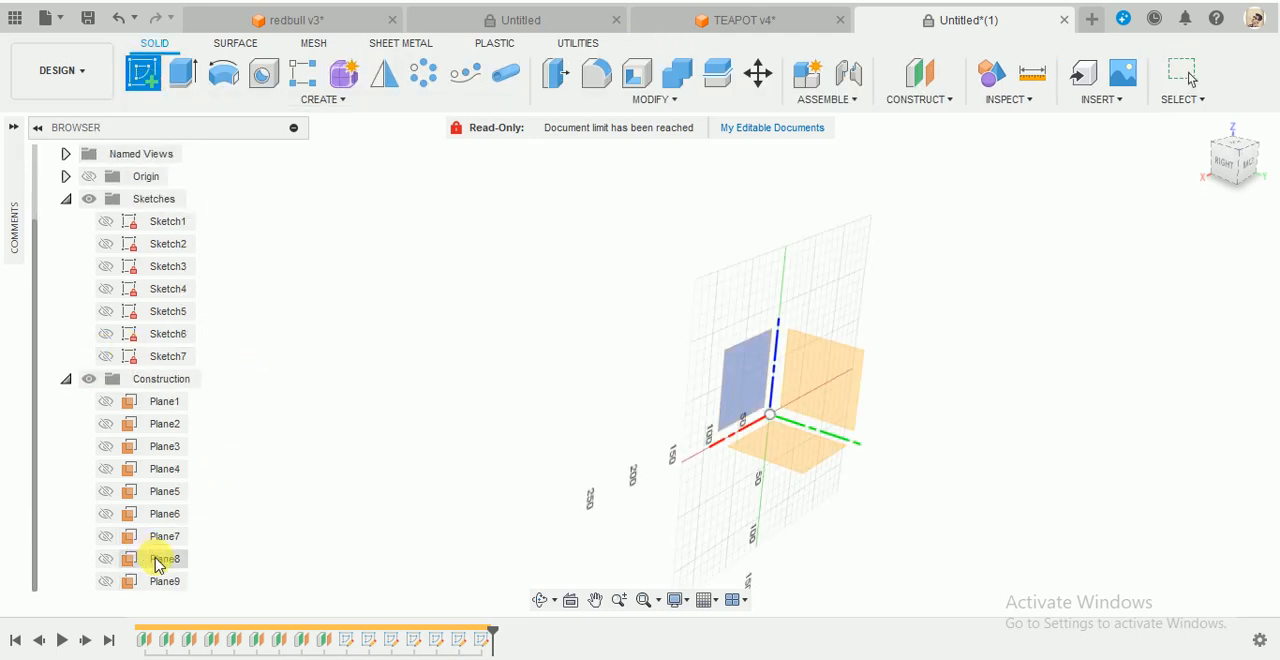
pyautogui.click(138, 559)
pyautogui.press('c')
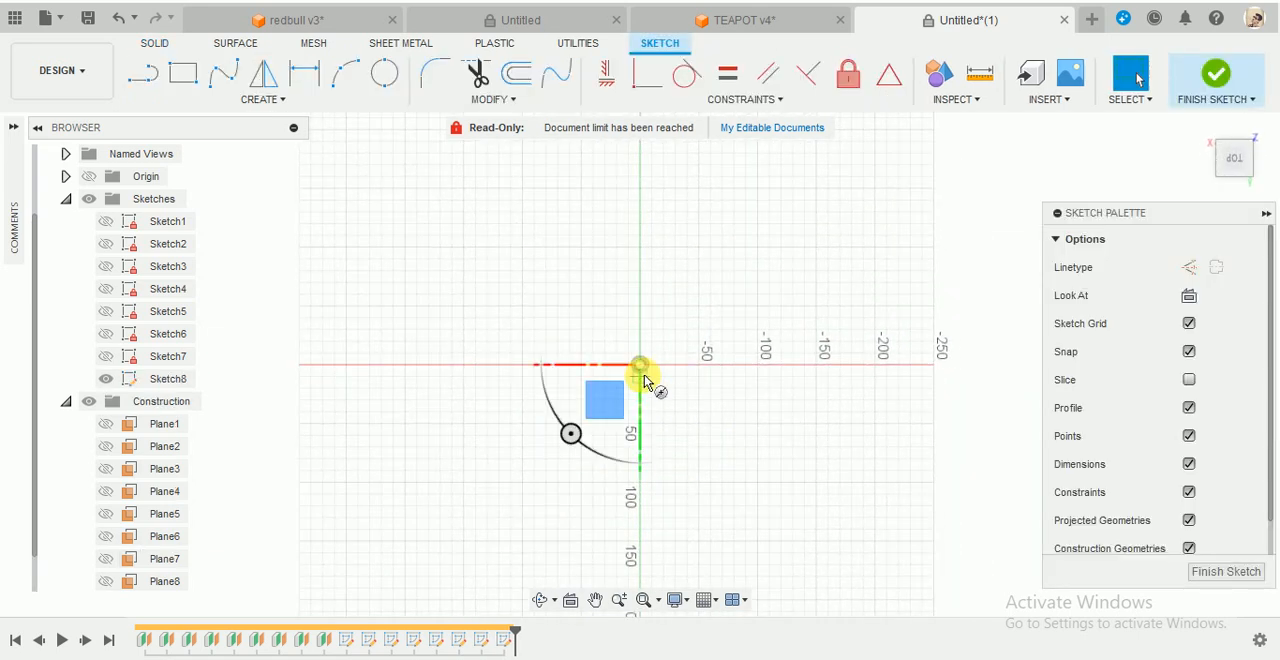
pyautogui.click(640, 365)
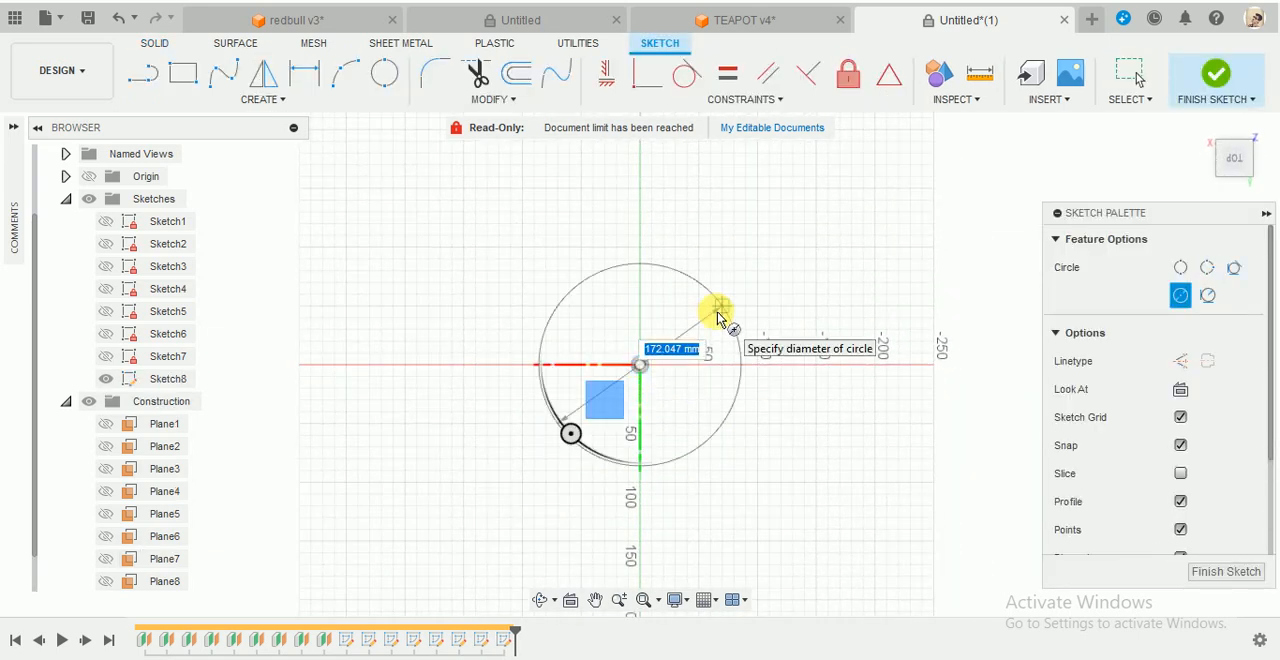
pyautogui.write('36')
pyautogui.press('Return')
pyautogui.press('Escape')
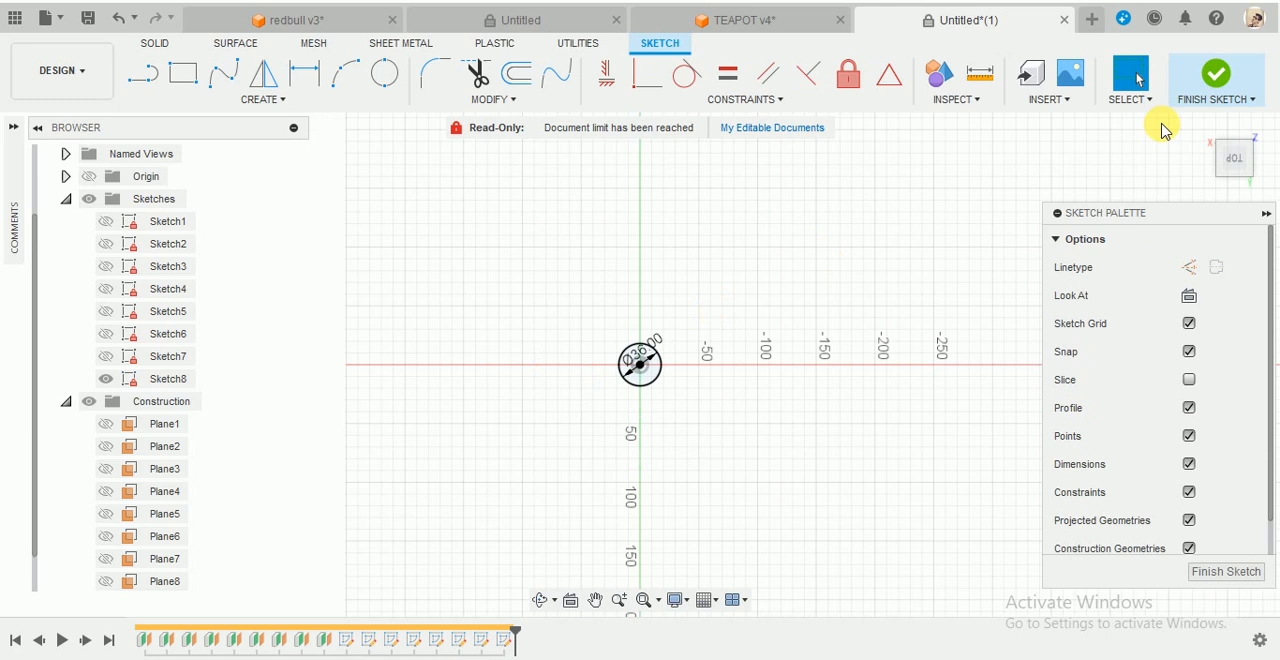
pyautogui.click(1212, 75)
# - Hide Sketch8 and place a single sketch point at the origin on Plane9
pyautogui.click(105, 378)
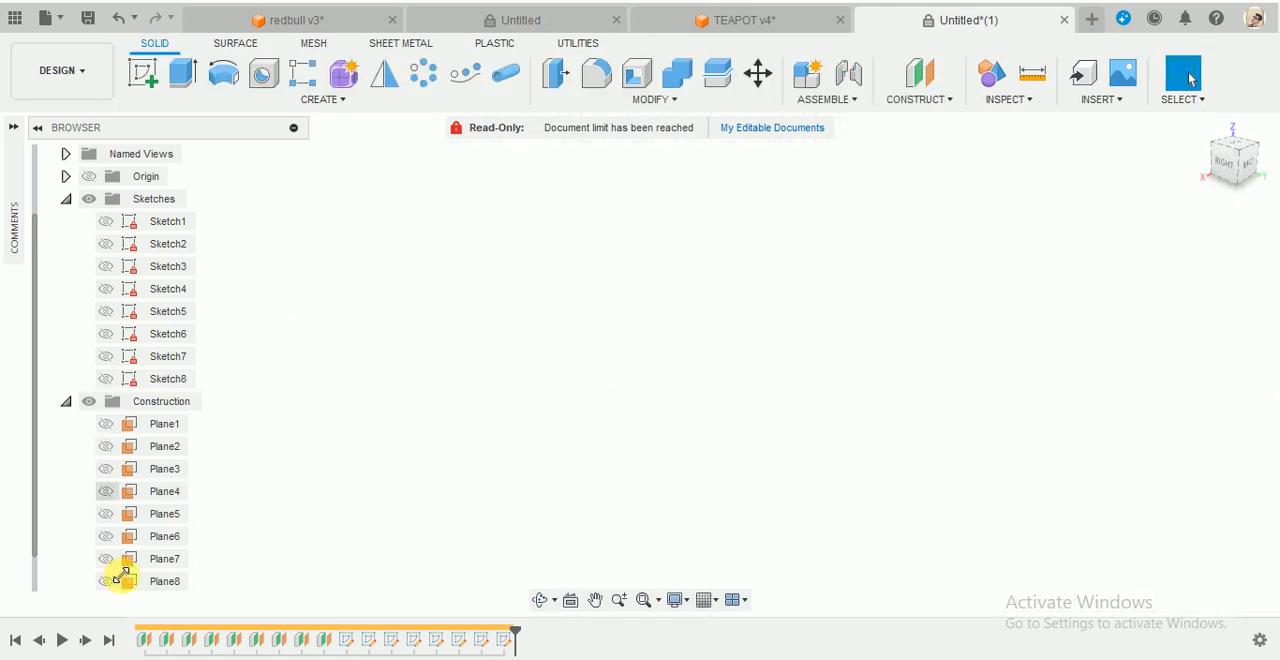
pyautogui.scroll(-1, 124, 565)
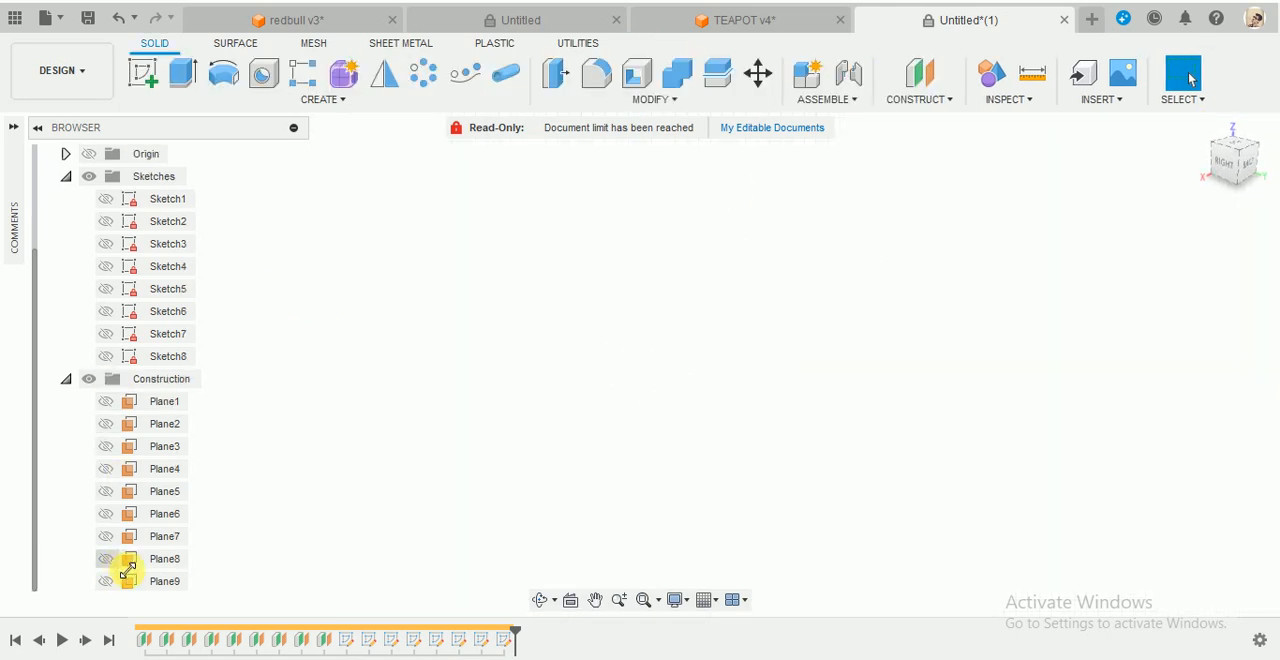
pyautogui.click(140, 75)
pyautogui.click(165, 581)
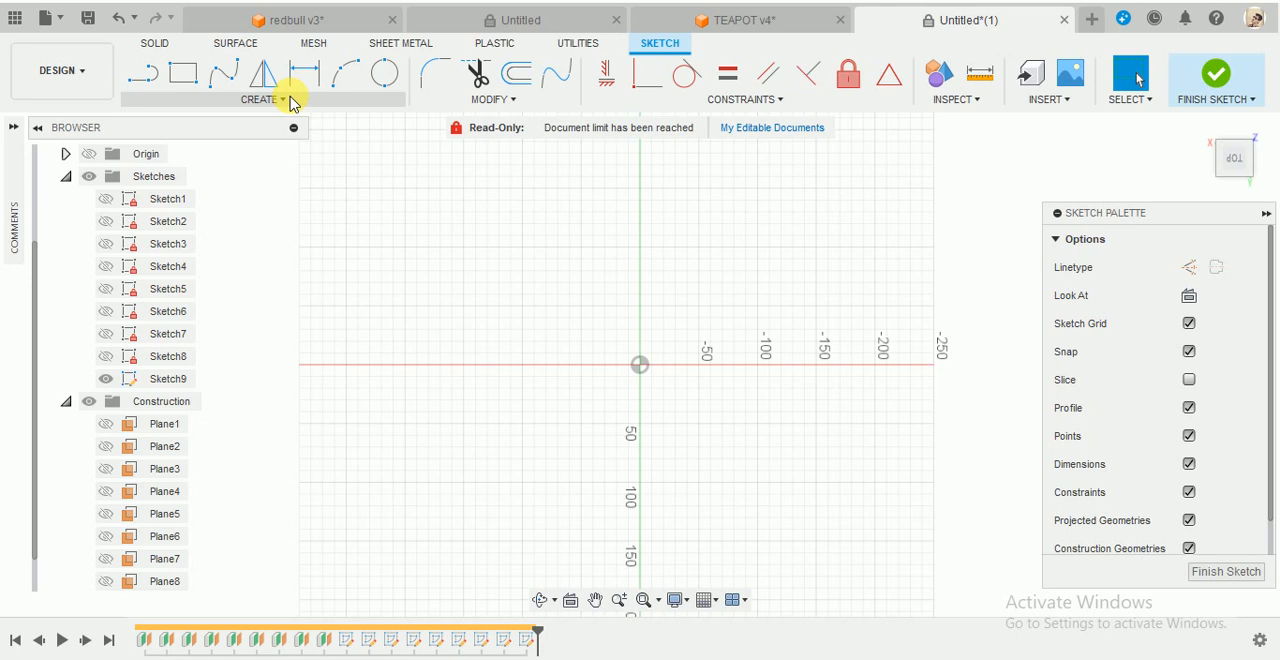
pyautogui.click(287, 100)
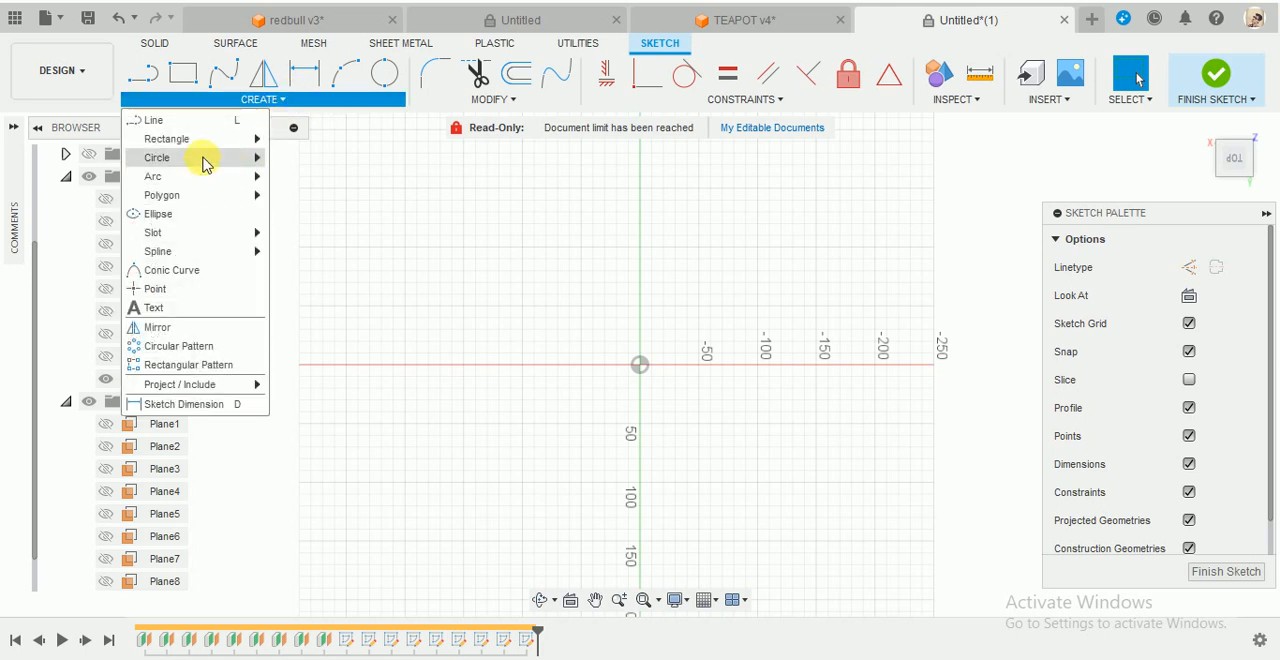
pyautogui.click(175, 289)
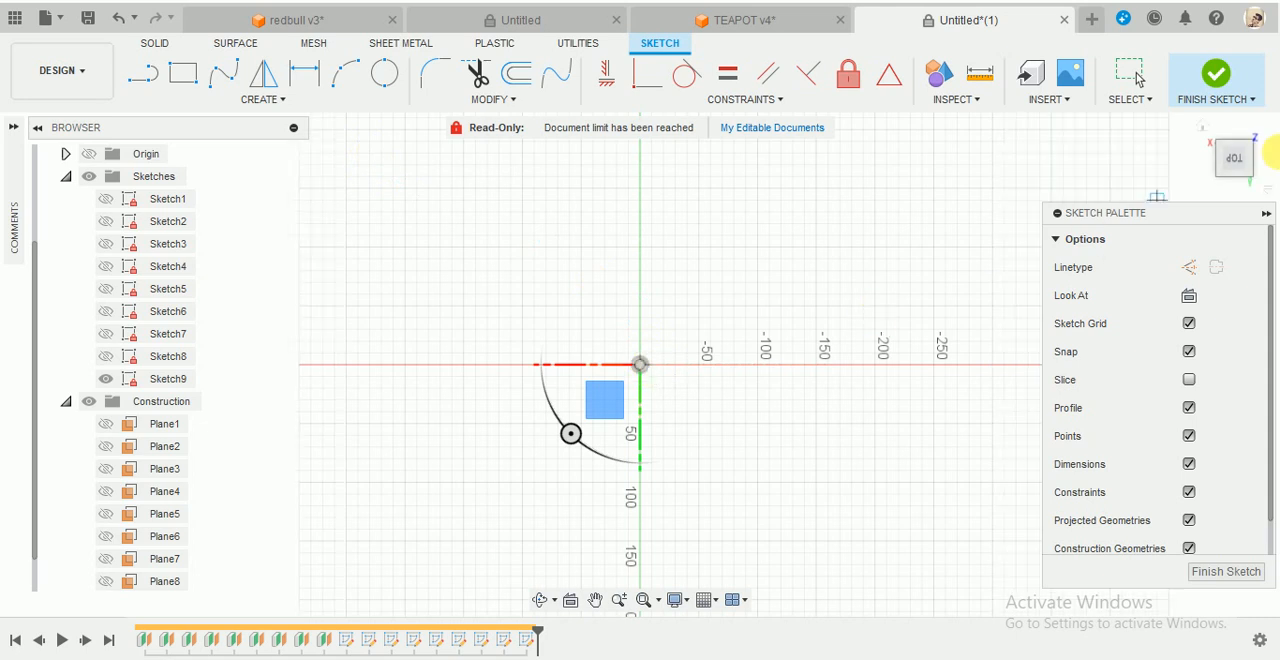
pyautogui.click(1216, 75)
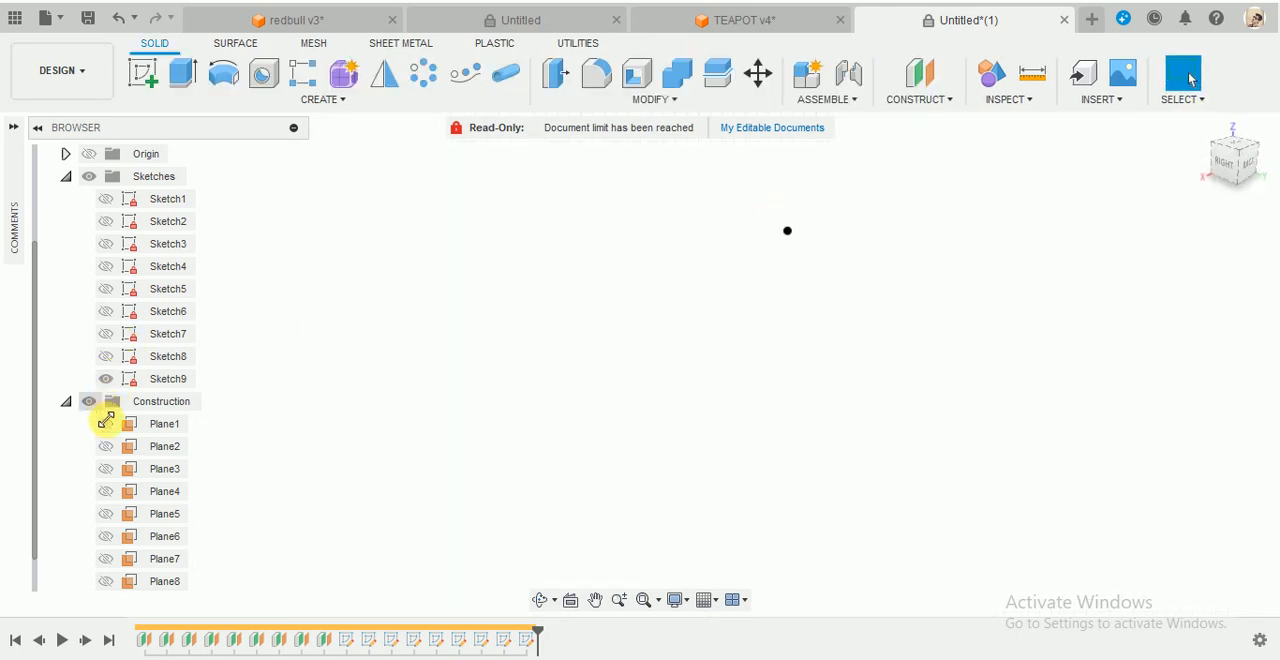
# - Make Sketch1 through Sketch8 visible and collapse the Construction folder
pyautogui.click(106, 221)
pyautogui.click(106, 244)
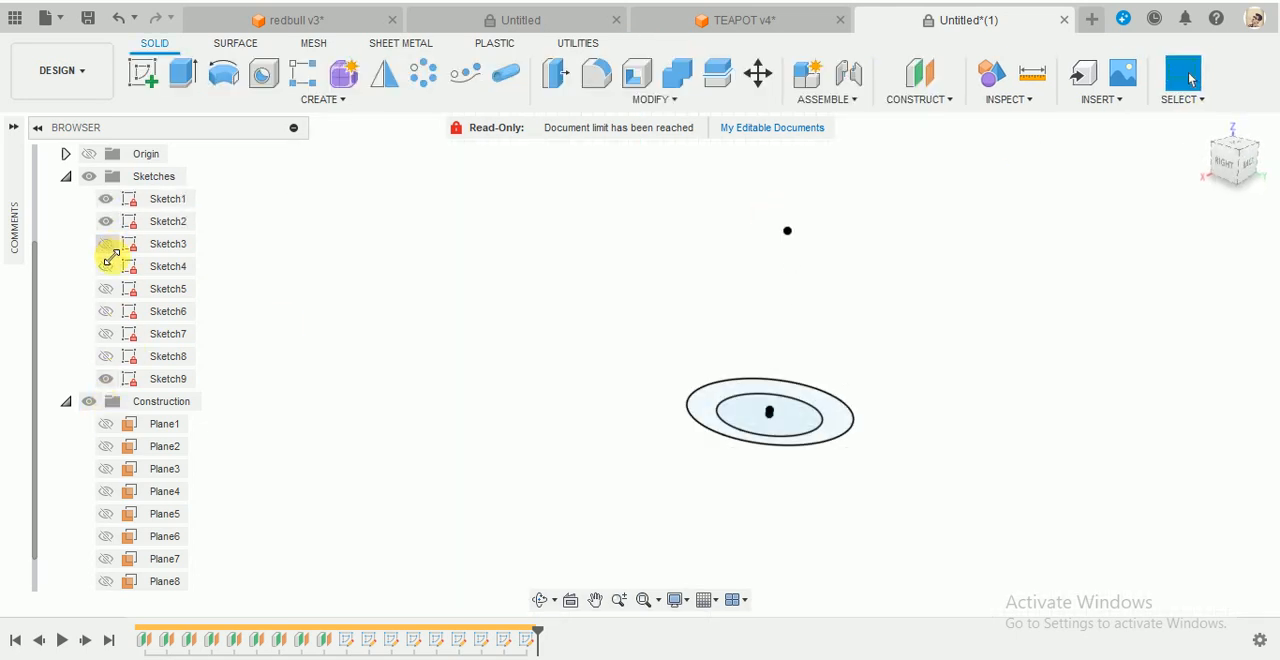
pyautogui.click(106, 266)
pyautogui.click(106, 289)
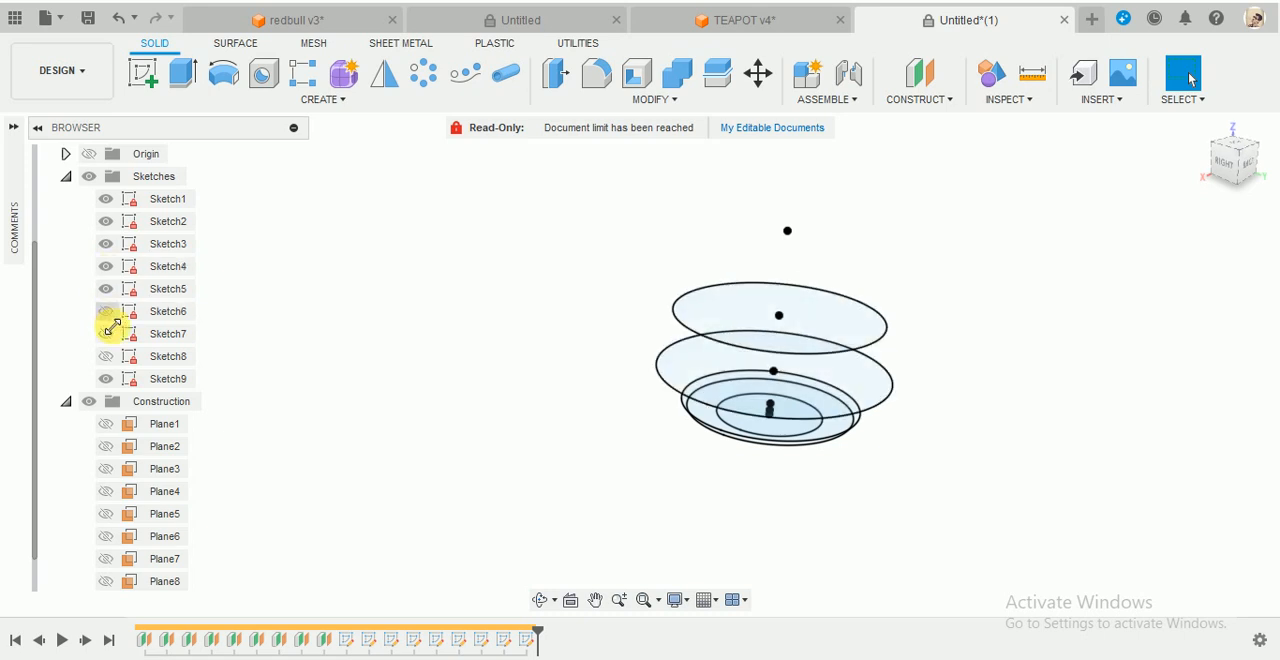
pyautogui.click(106, 311)
pyautogui.click(106, 334)
pyautogui.click(106, 356)
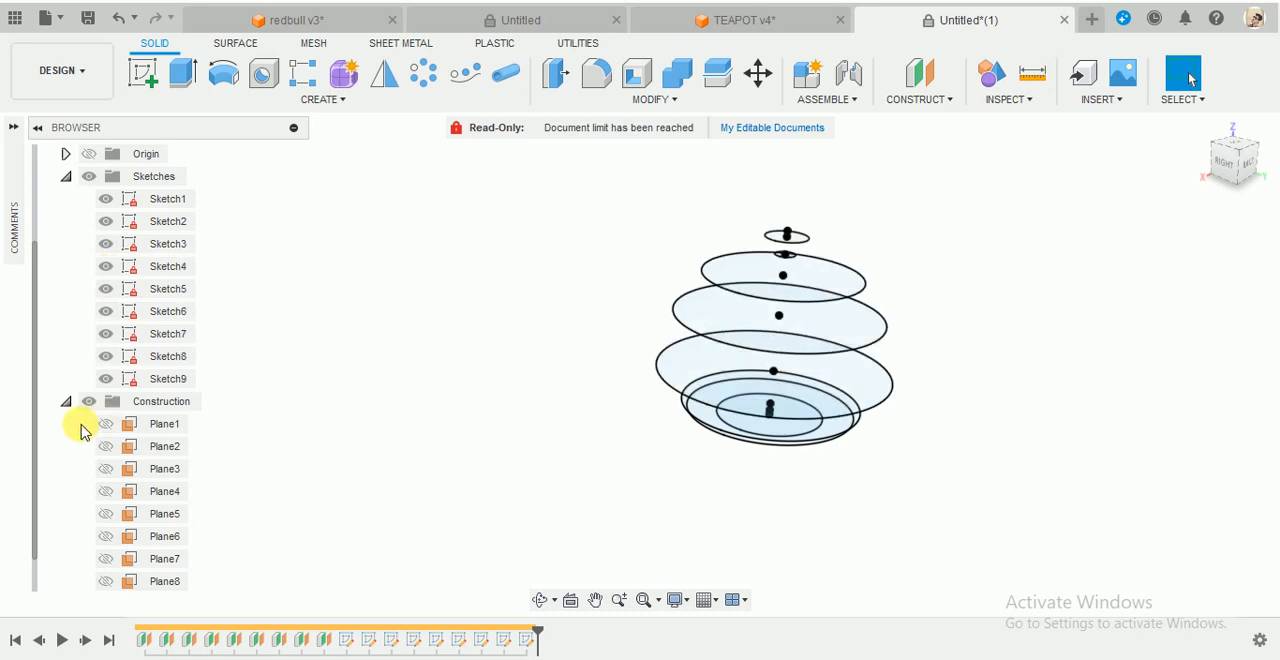
pyautogui.scroll(-1, 171, 537)
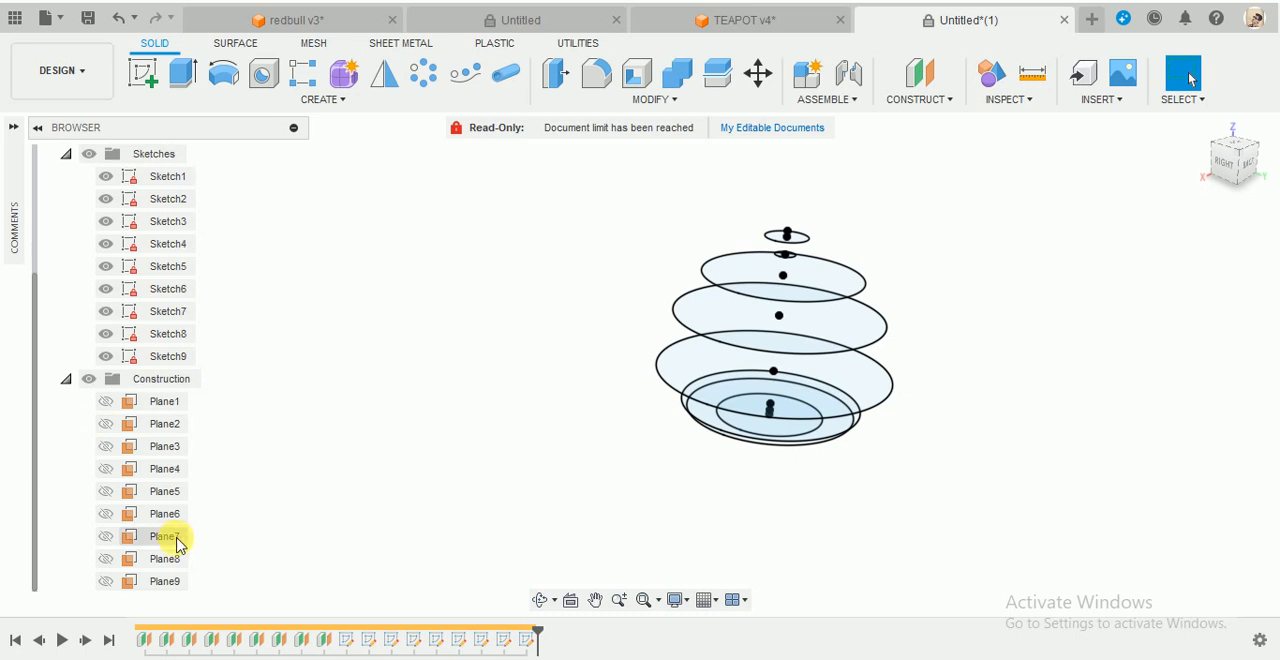
pyautogui.click(65, 380)
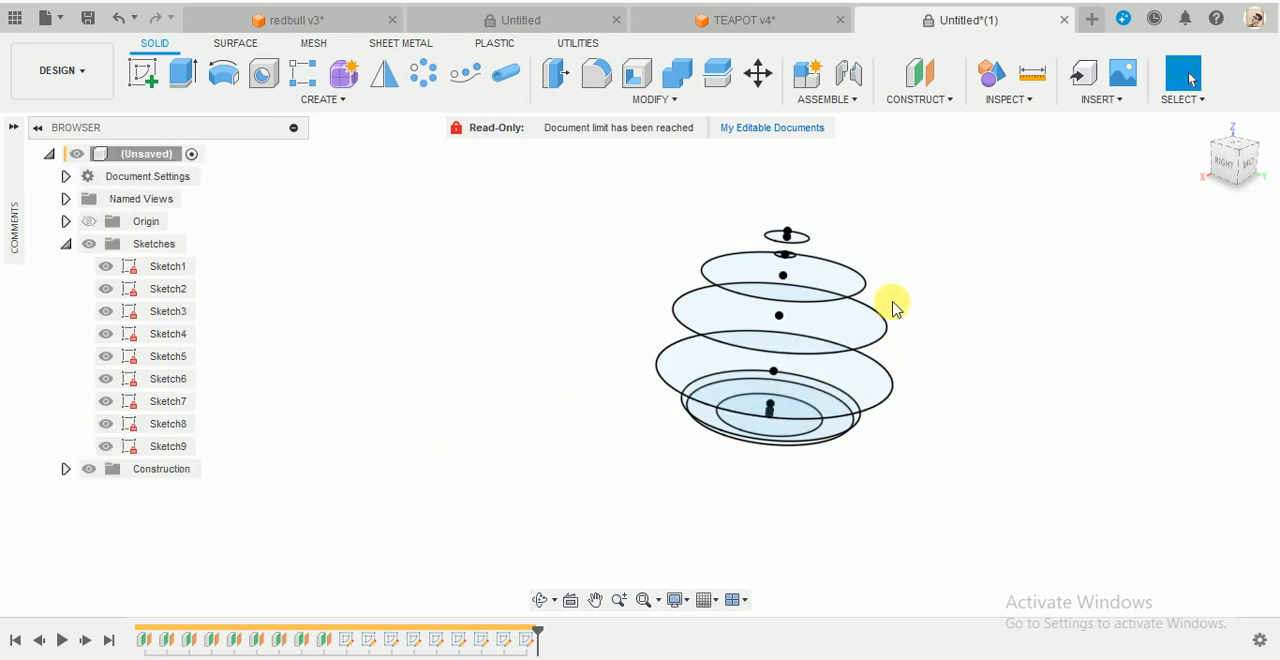
# - Start a surface Loft and select the Sketch1 and Sketch2 circles as its two profiles
pyautogui.scroll(2, 943, 262)
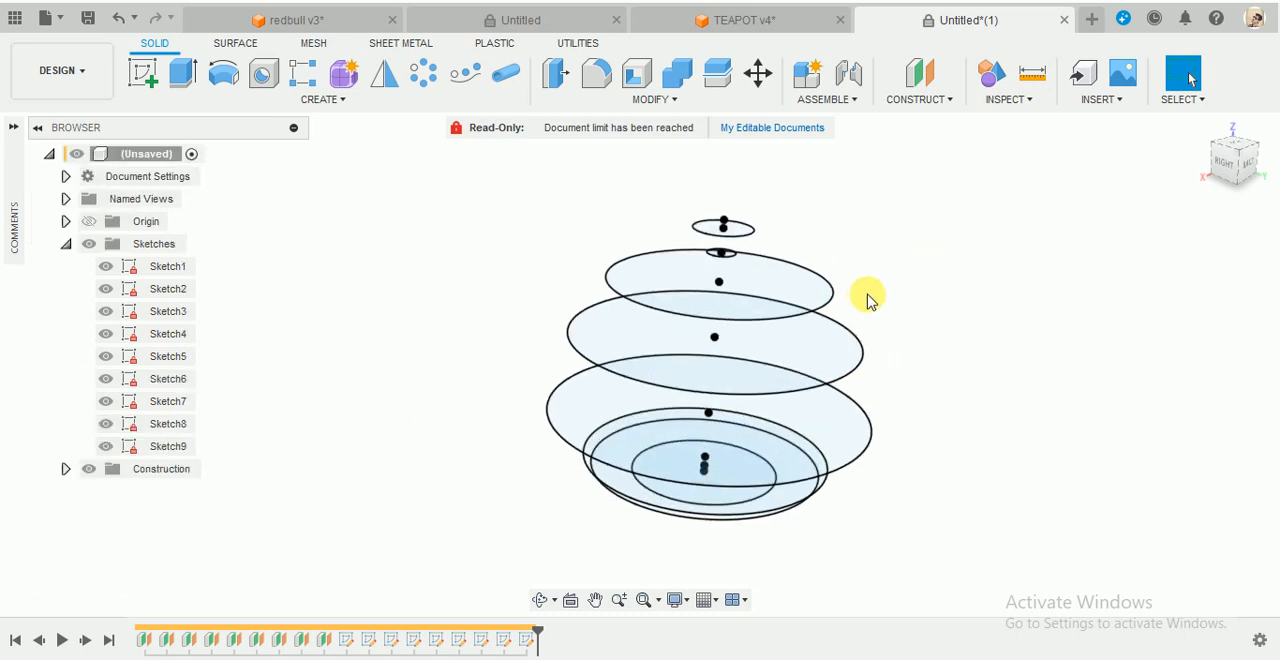
pyautogui.moveTo(1231, 163)
pyautogui.mouseDown()
pyautogui.moveTo(1235, 150)
pyautogui.moveTo(1134, 123)
pyautogui.moveTo(1122, 143)
pyautogui.mouseUp()
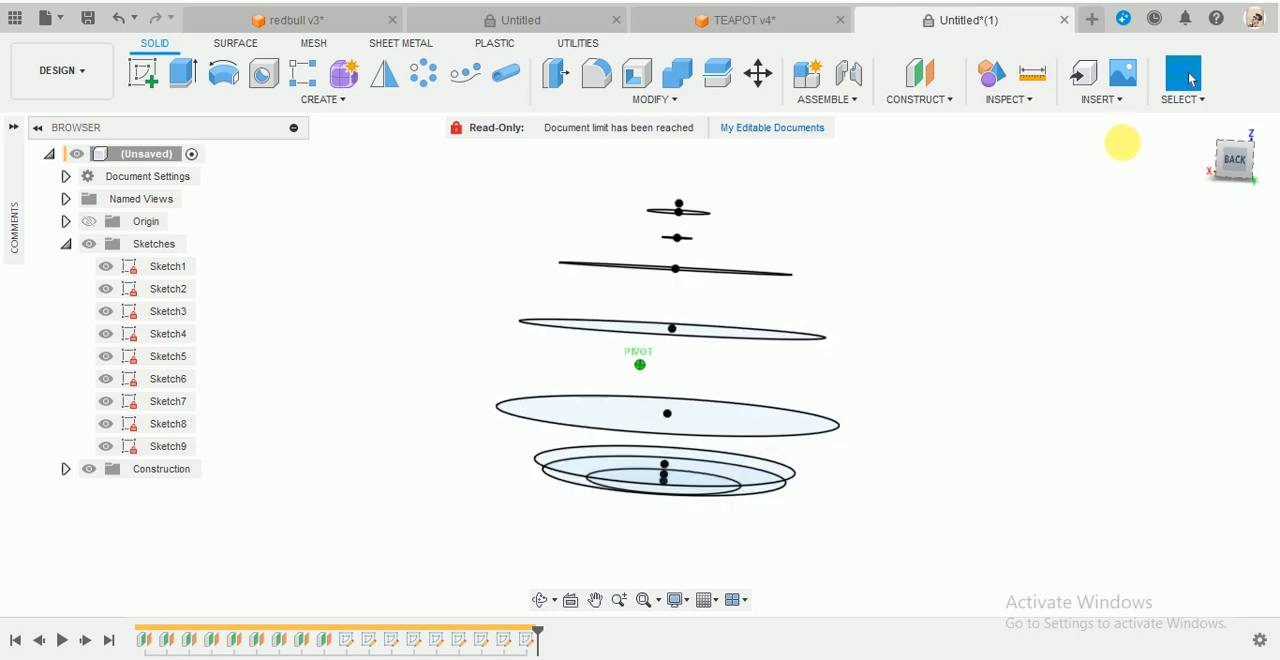
pyautogui.click(232, 45)
pyautogui.click(255, 101)
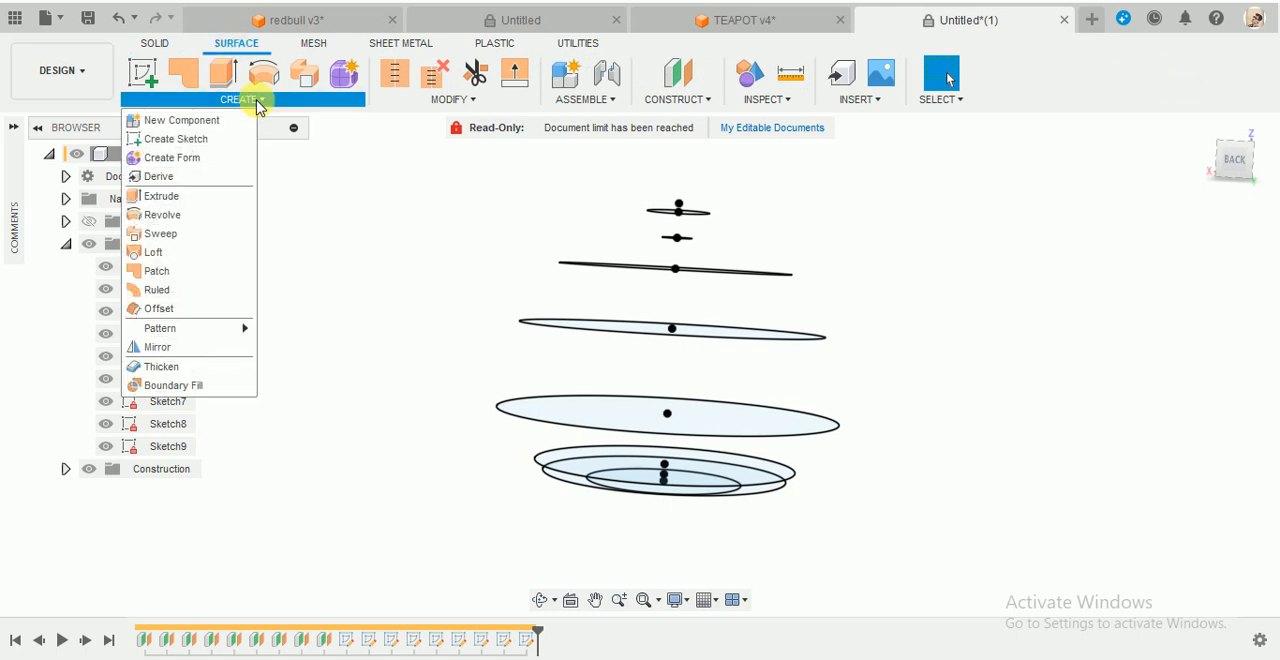
pyautogui.click(160, 255)
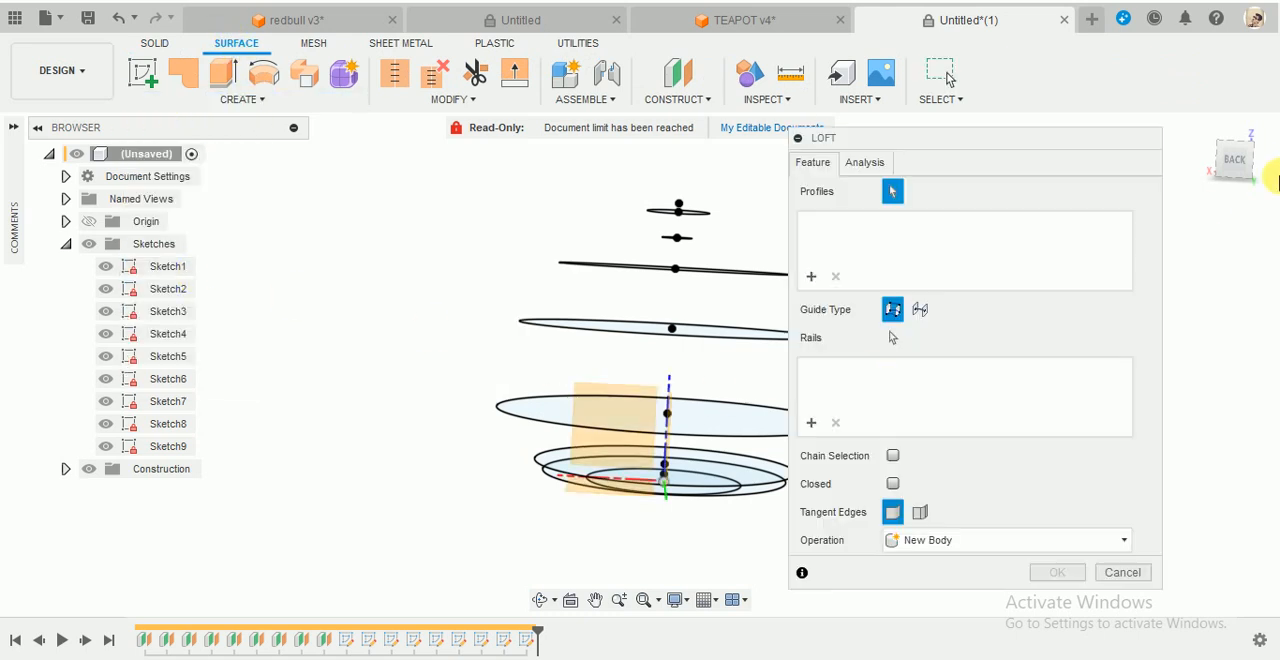
pyautogui.click(1235, 160)
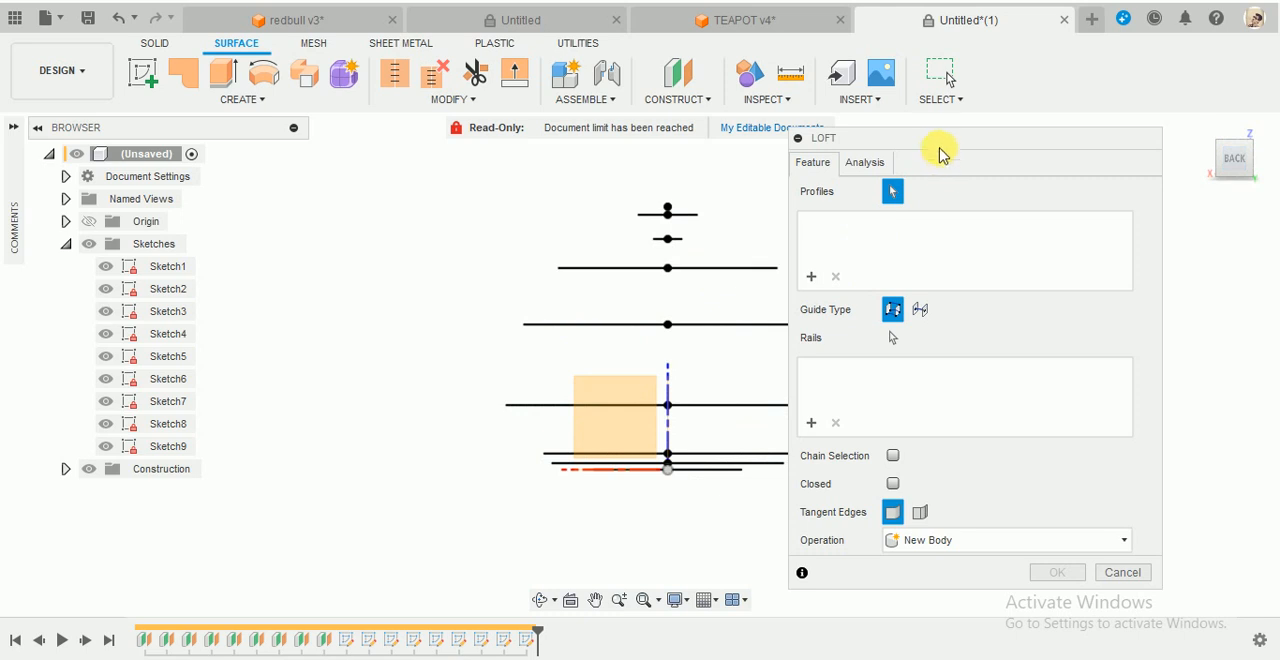
pyautogui.moveTo(940, 152); pyautogui.dragTo(999, 148)
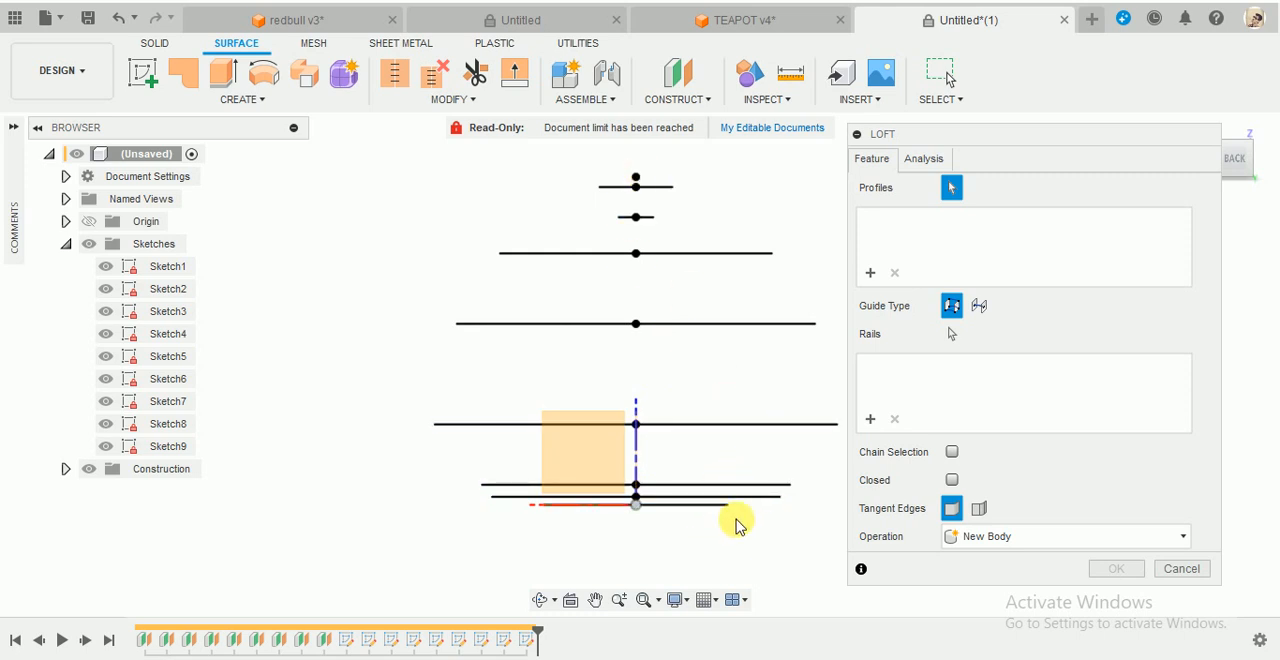
pyautogui.scroll(3, 716, 510)
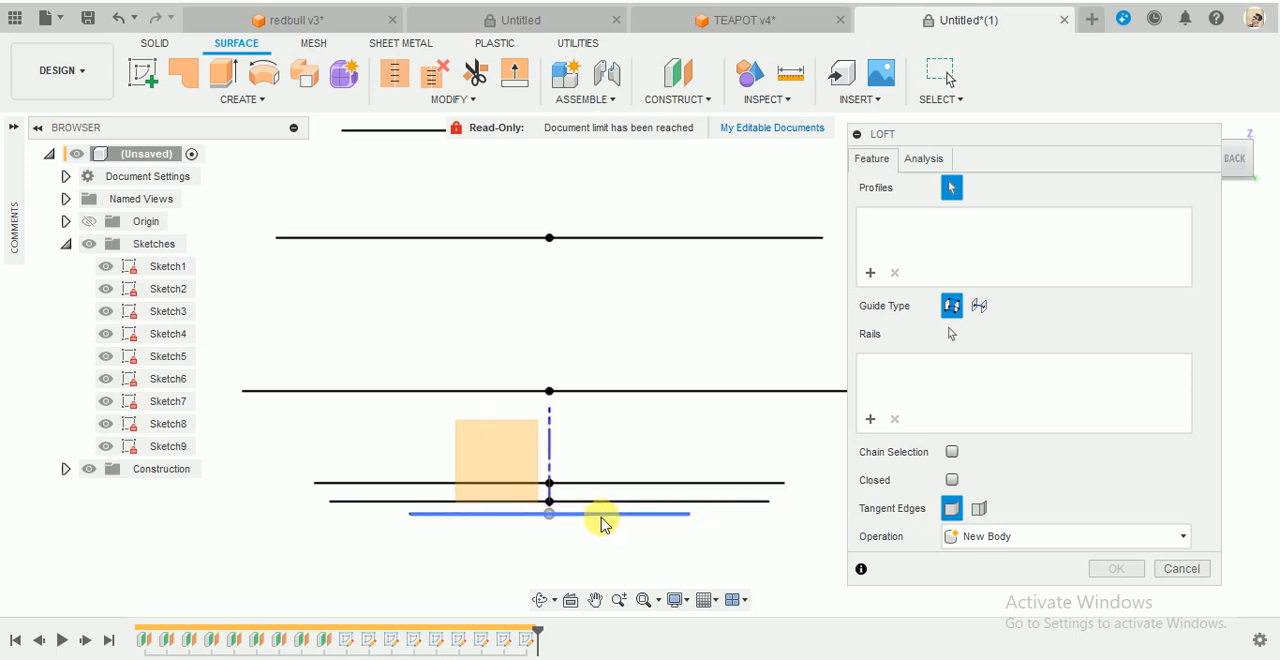
pyautogui.click(602, 518)
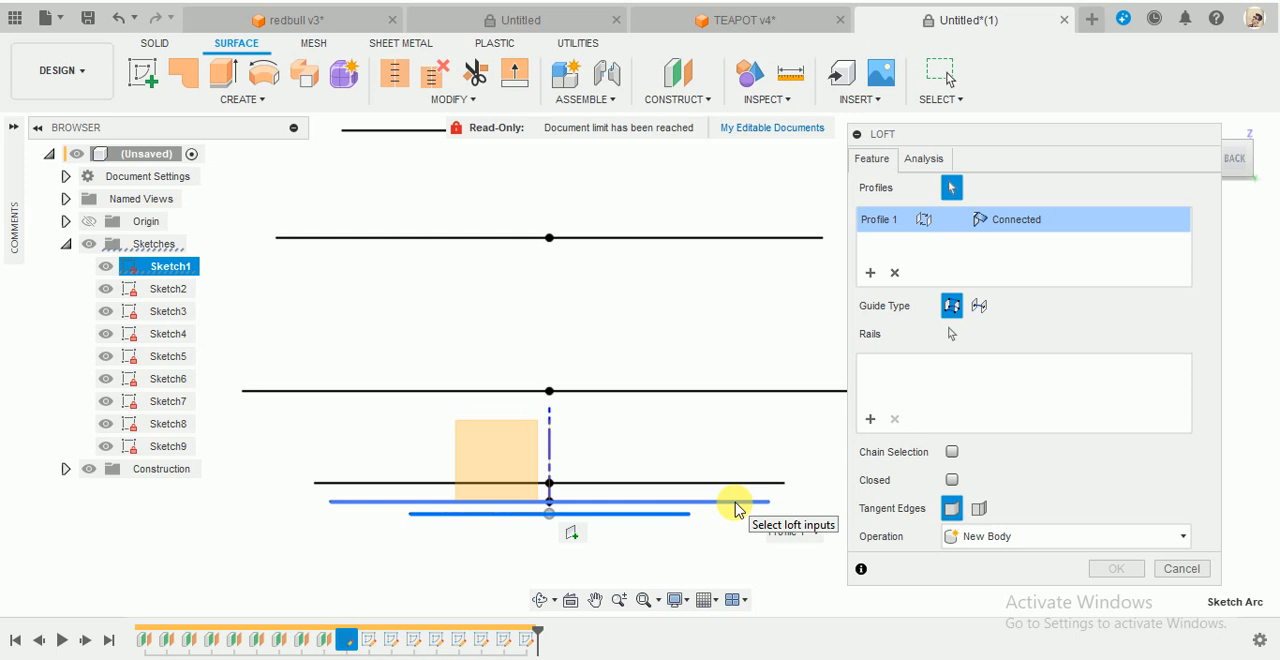
pyautogui.click(735, 507)
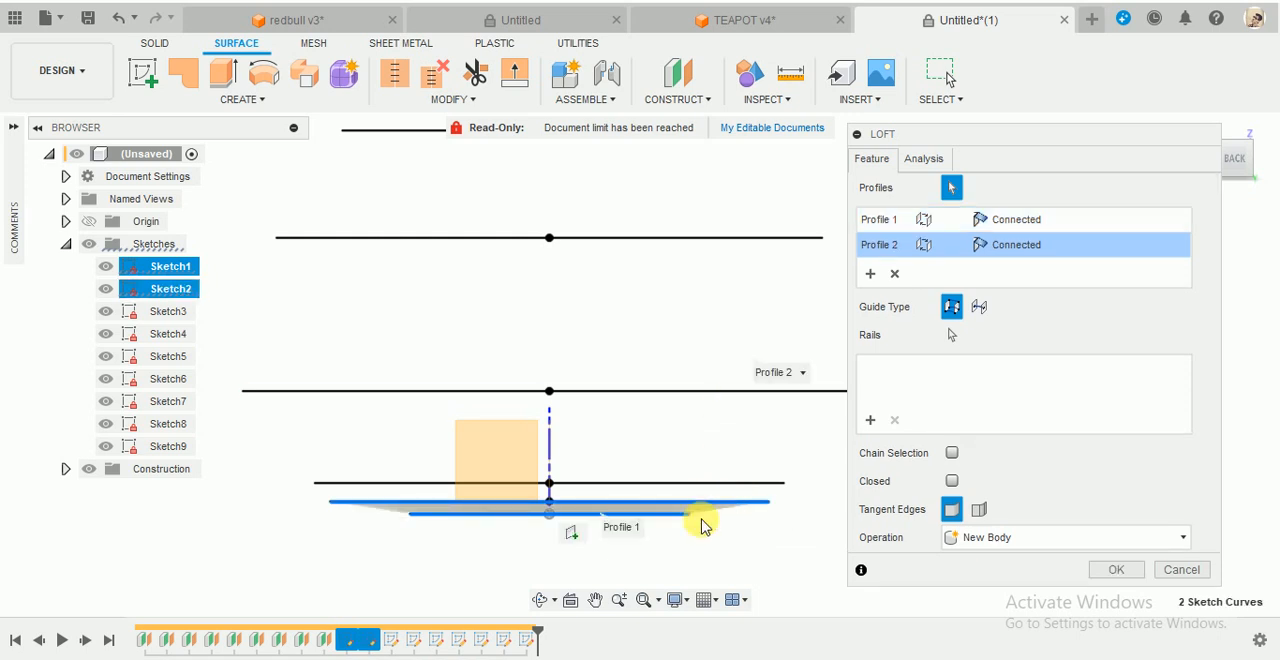
# - Create the base surface loft as a New Body, keeping the first profile's condition at Connected
pyautogui.click(1246, 139)
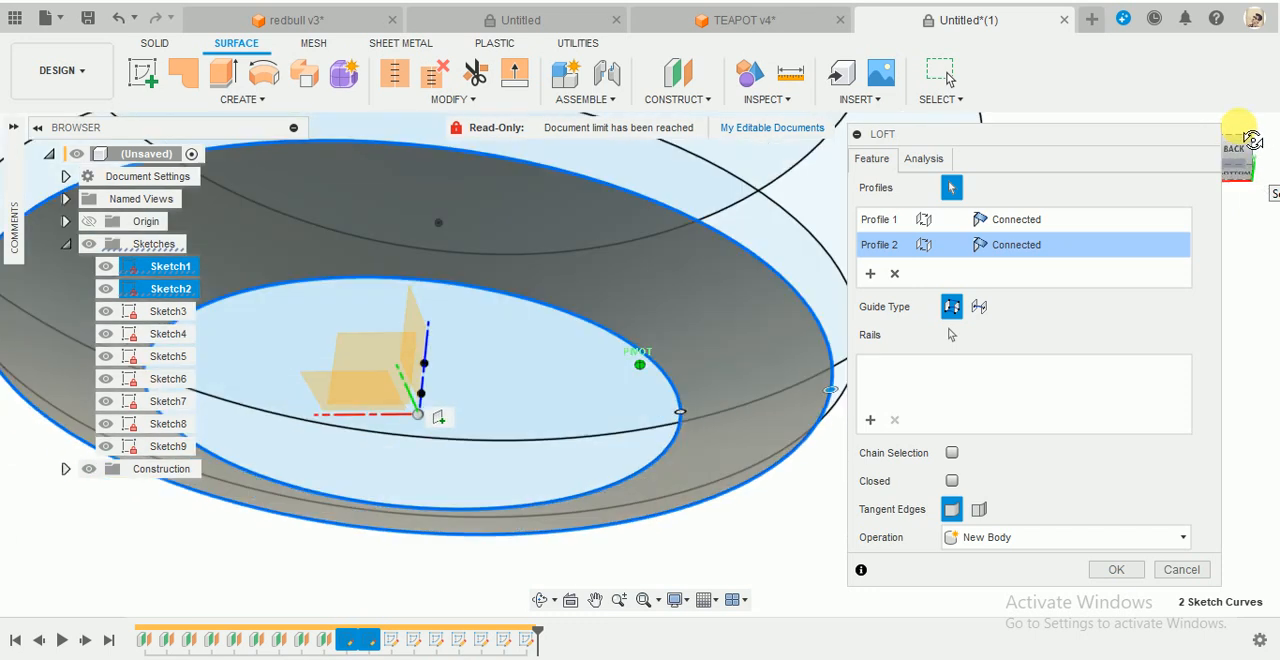
pyautogui.keyDown('shift'); pyautogui.moveTo(620, 466); pyautogui.dragTo(610, 325, button='middle'); pyautogui.keyUp('shift')
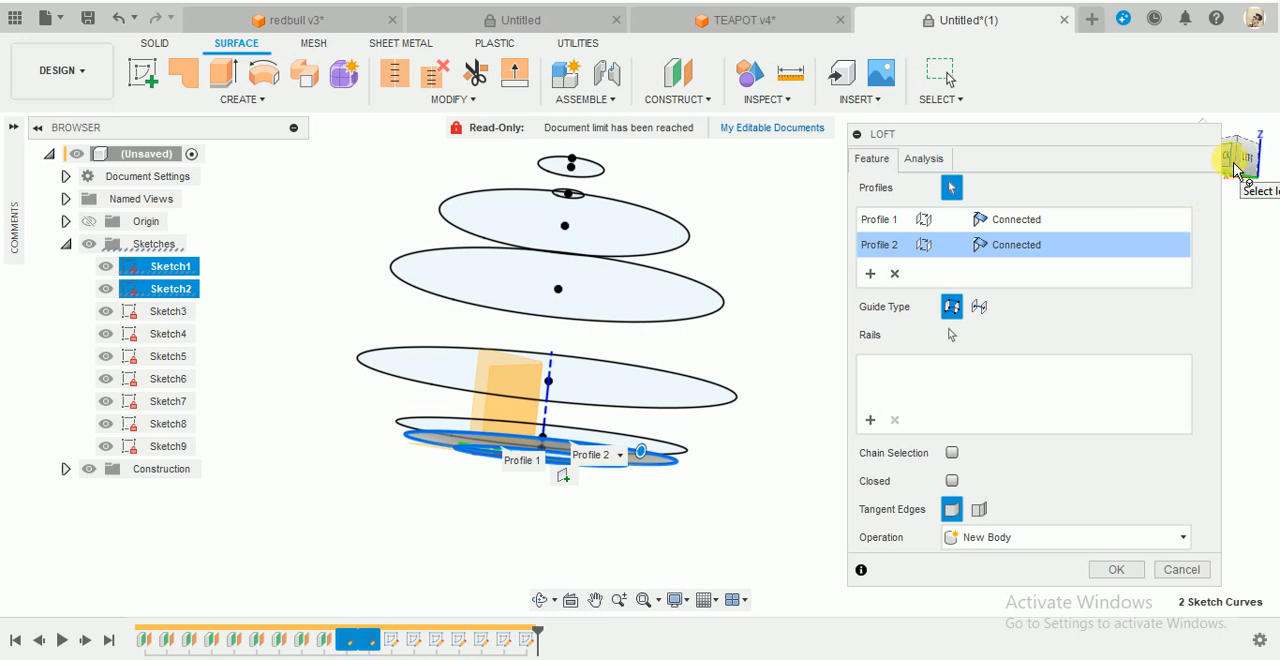
pyautogui.click(1235, 168)
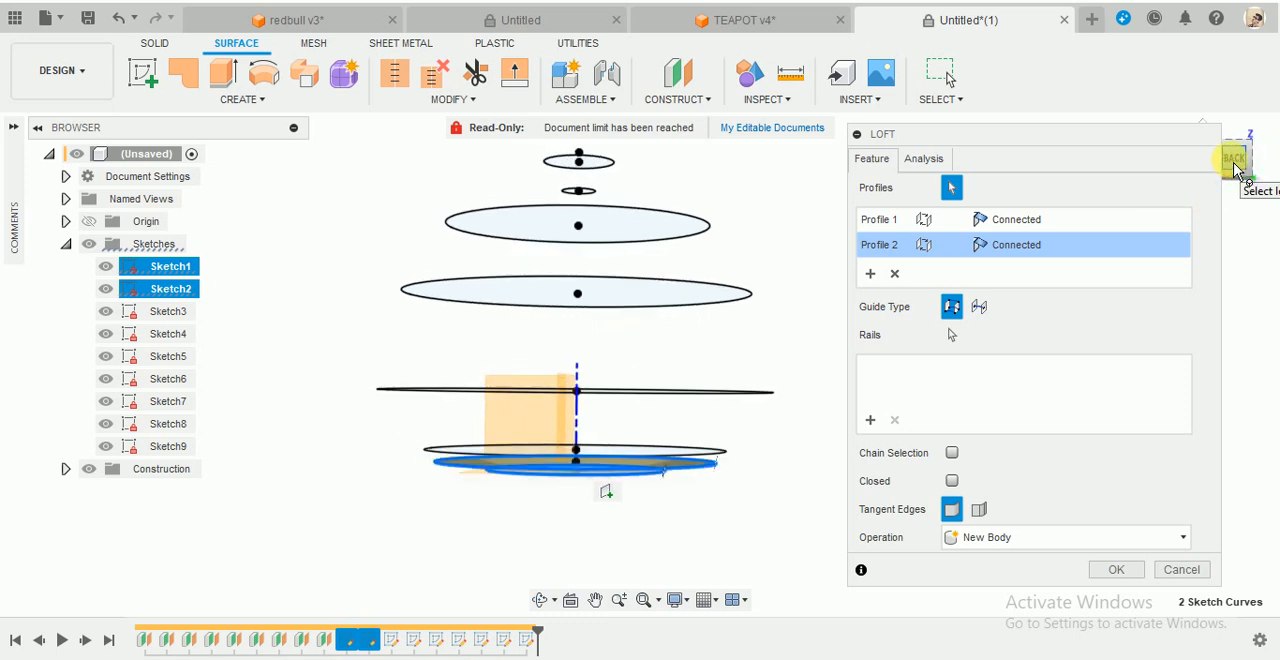
pyautogui.scroll(5, 675, 478)
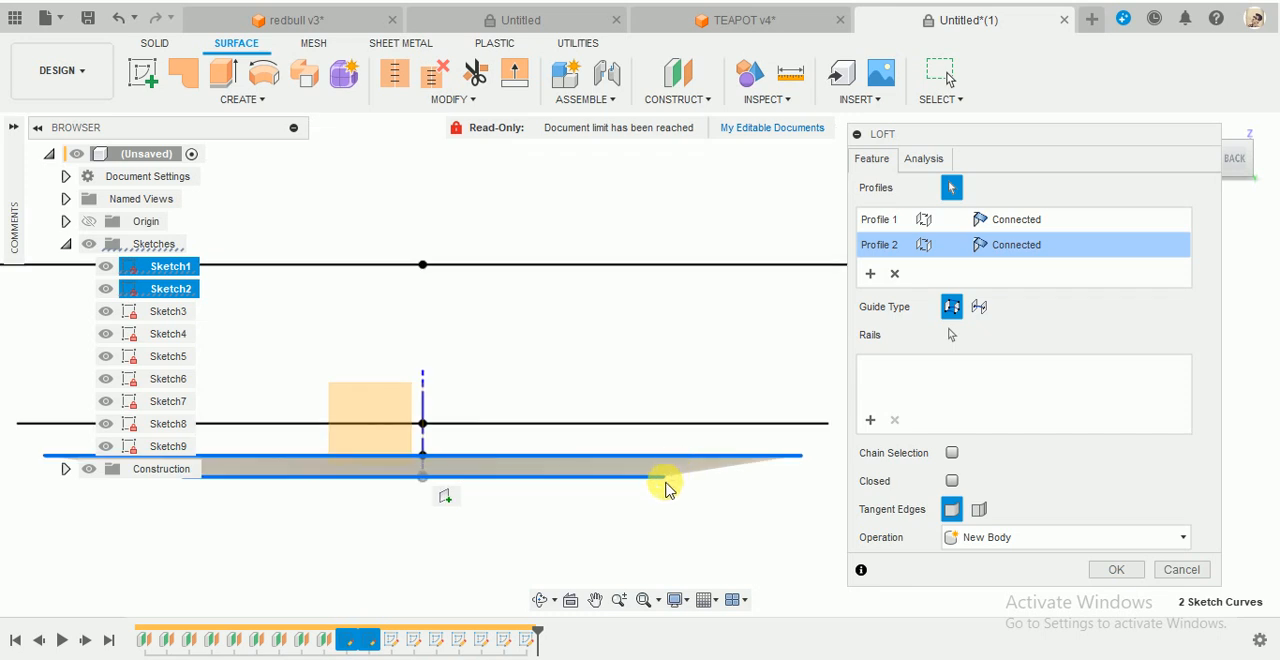
pyautogui.click(1028, 221)
pyautogui.click(1028, 222)
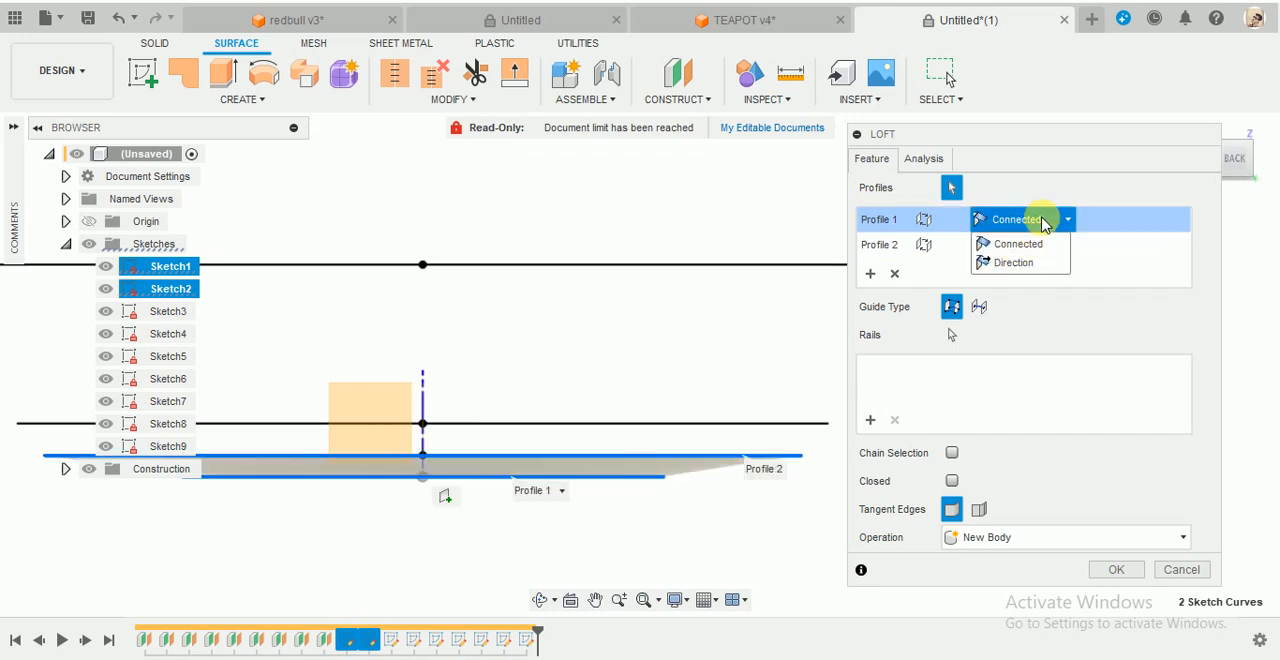
pyautogui.click(1020, 246)
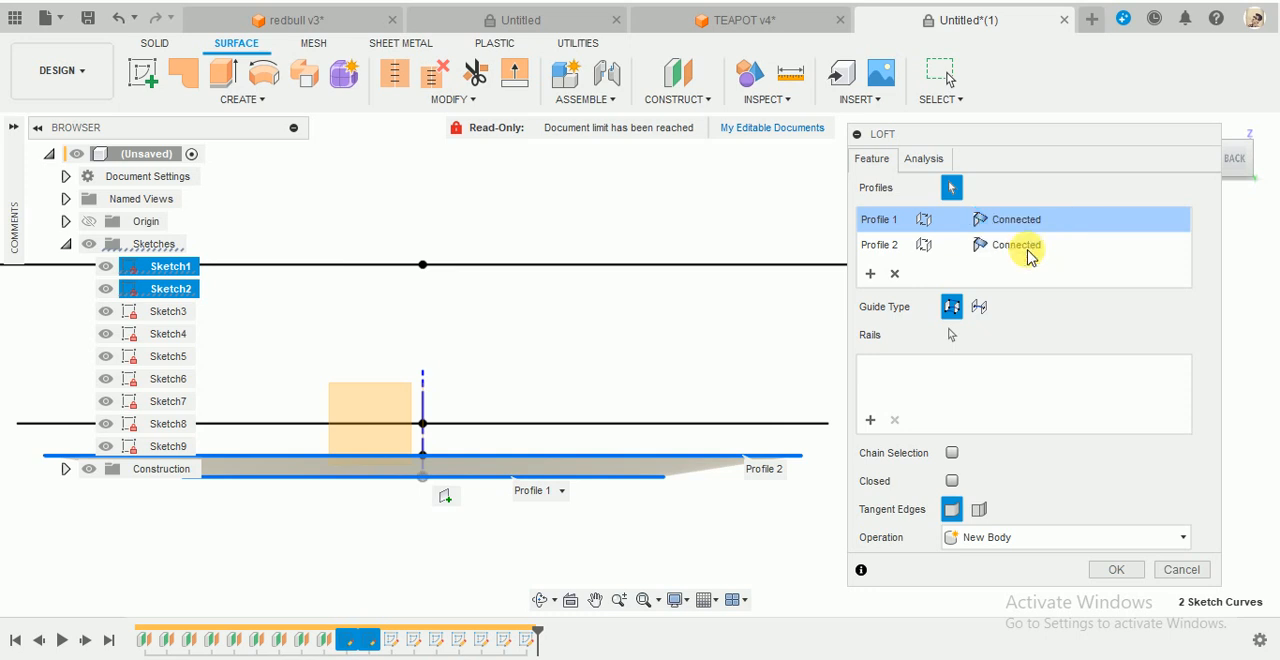
pyautogui.scroll(3, 820, 457)
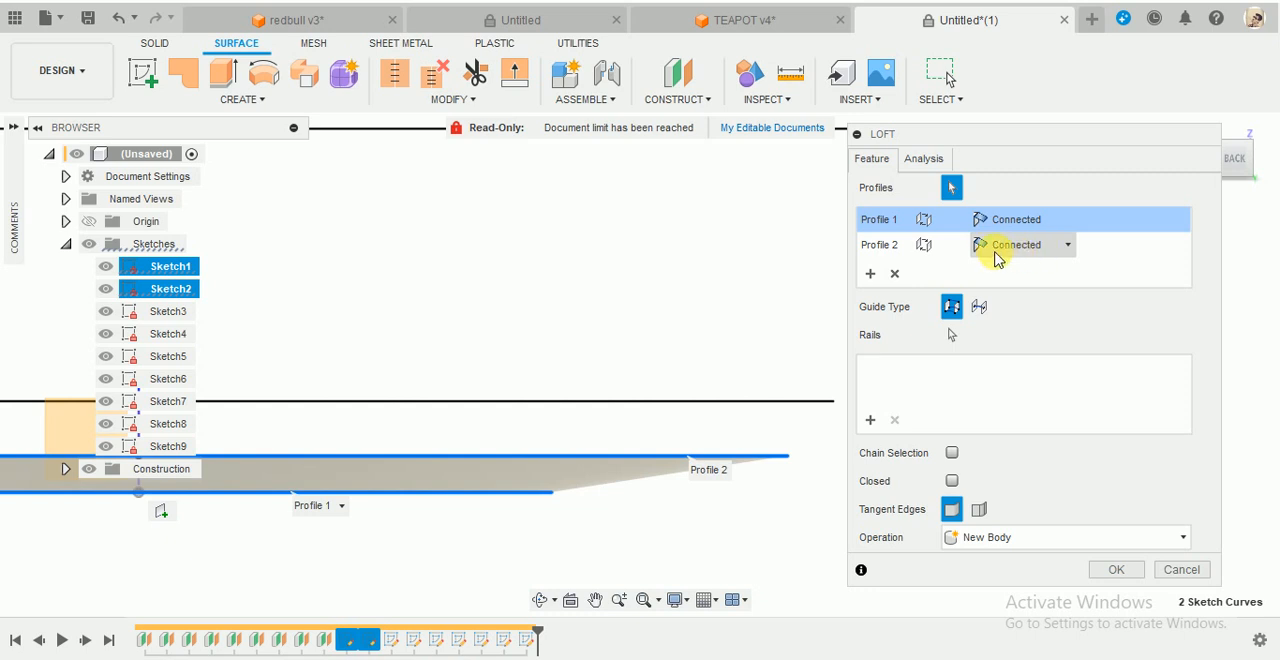
pyautogui.scroll(-3, 560, 540)
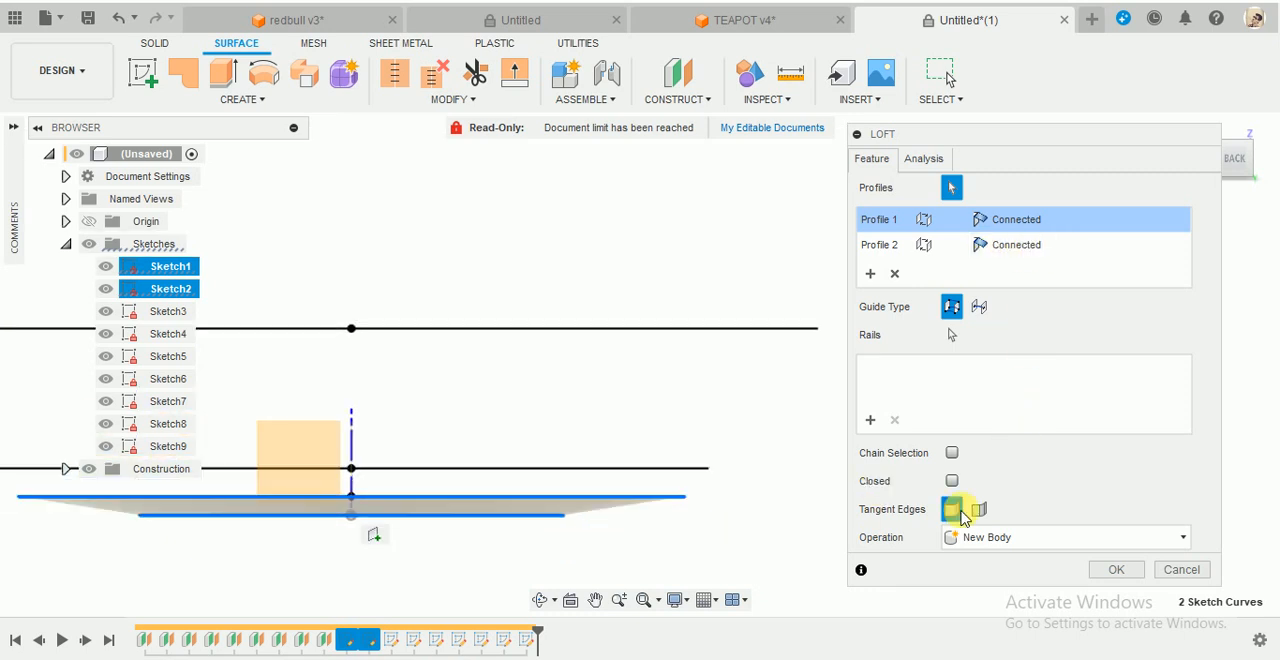
pyautogui.click(1014, 537)
pyautogui.click(990, 562)
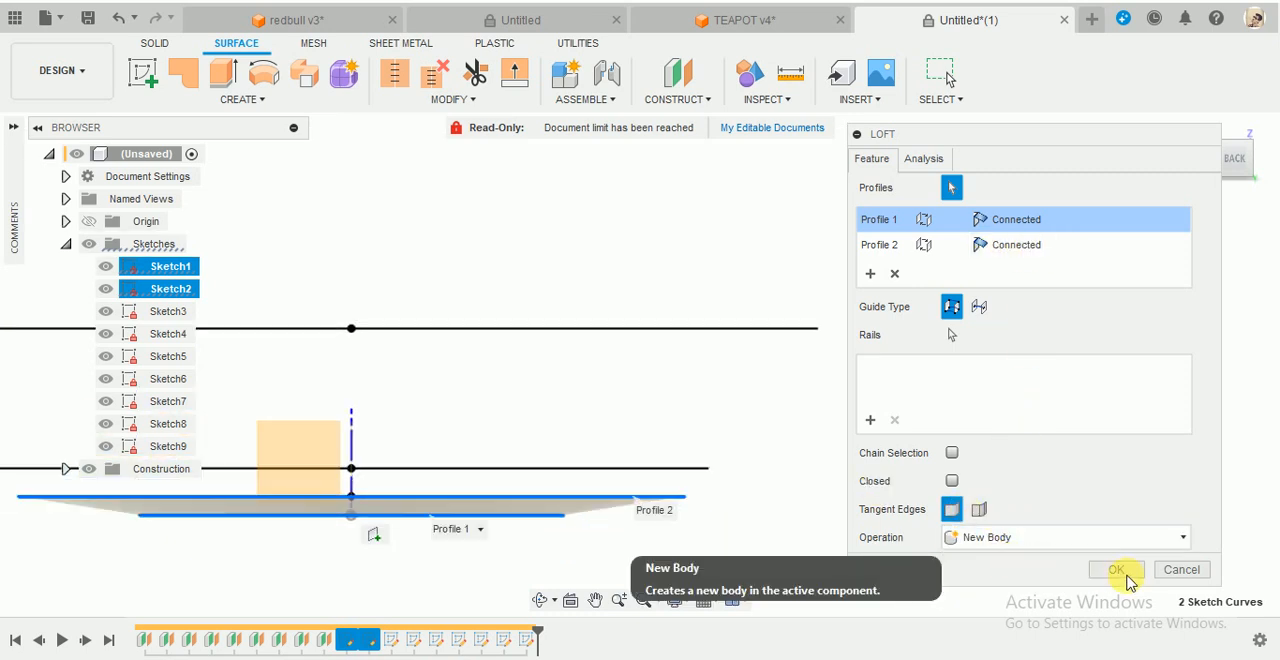
pyautogui.click(1116, 569)
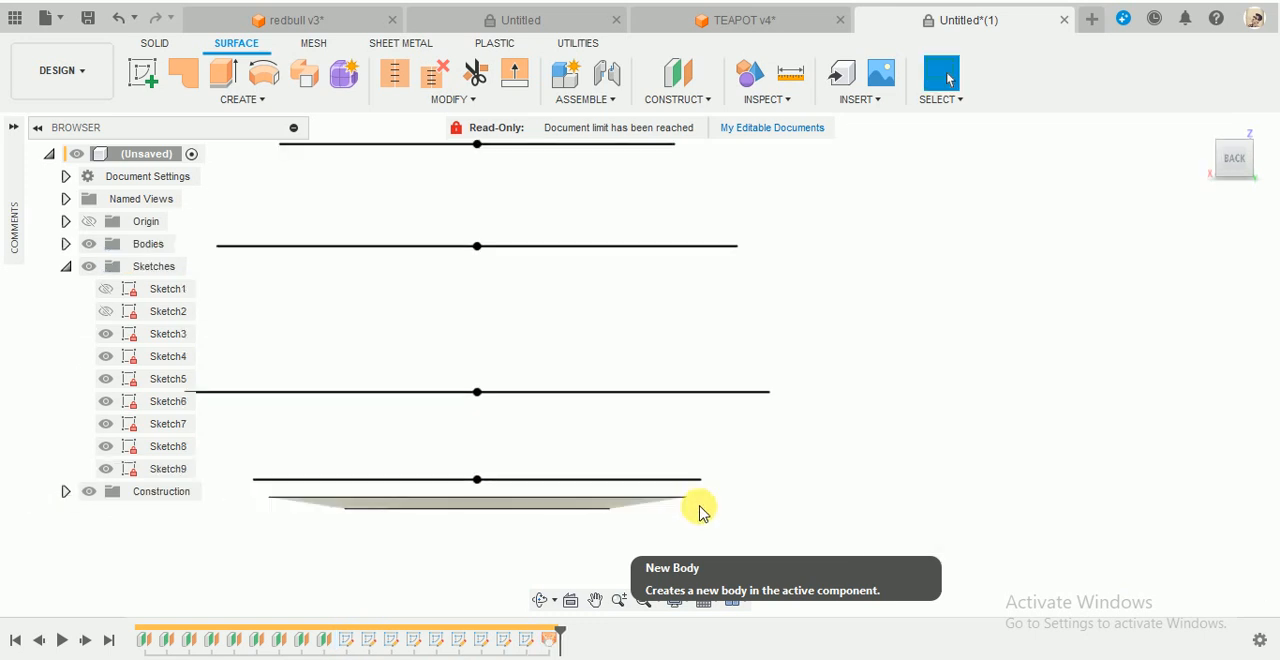
# - Loft a surface from the base surface's upper edge to the Sketch3 circle, with Tangent (G1) at the edge and a tangency weight of 0.964
pyautogui.click(245, 99)
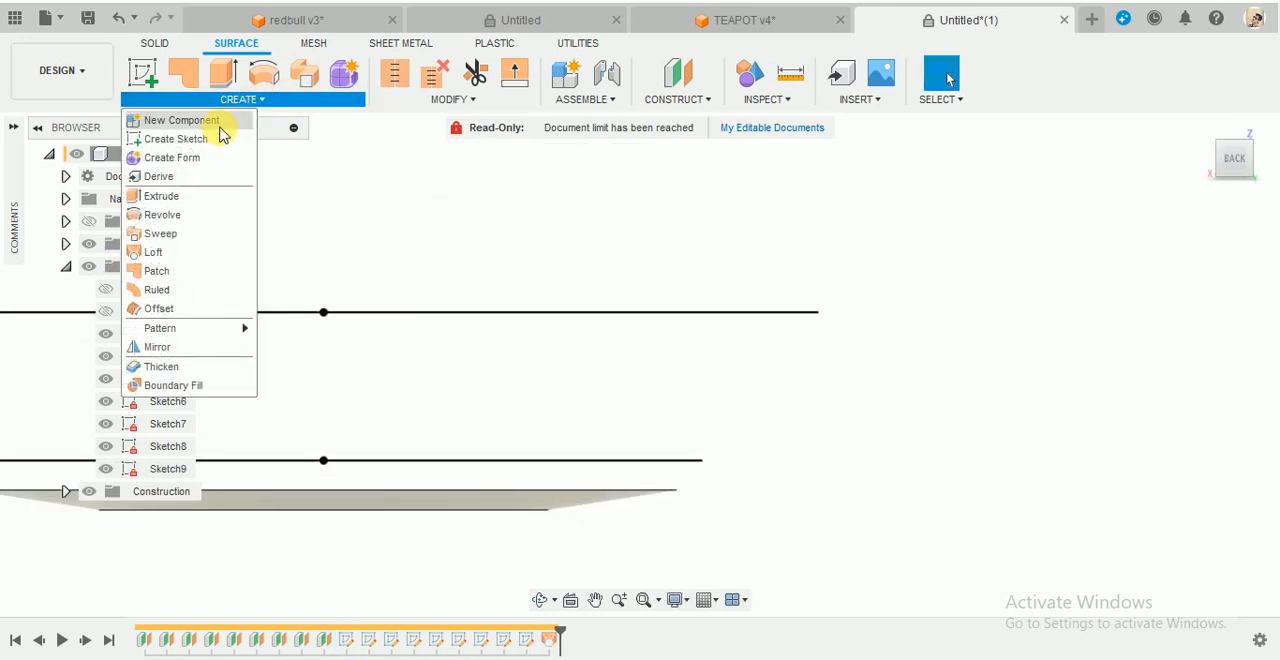
pyautogui.click(153, 252)
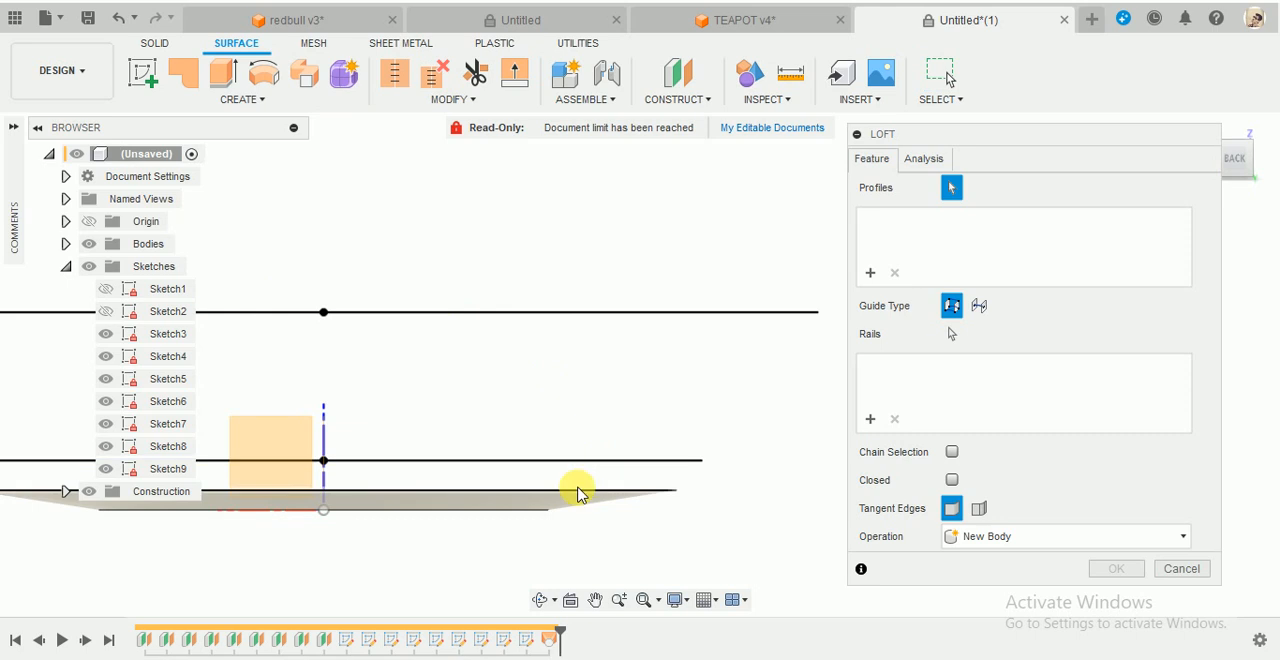
pyautogui.click(573, 467)
pyautogui.click(705, 480)
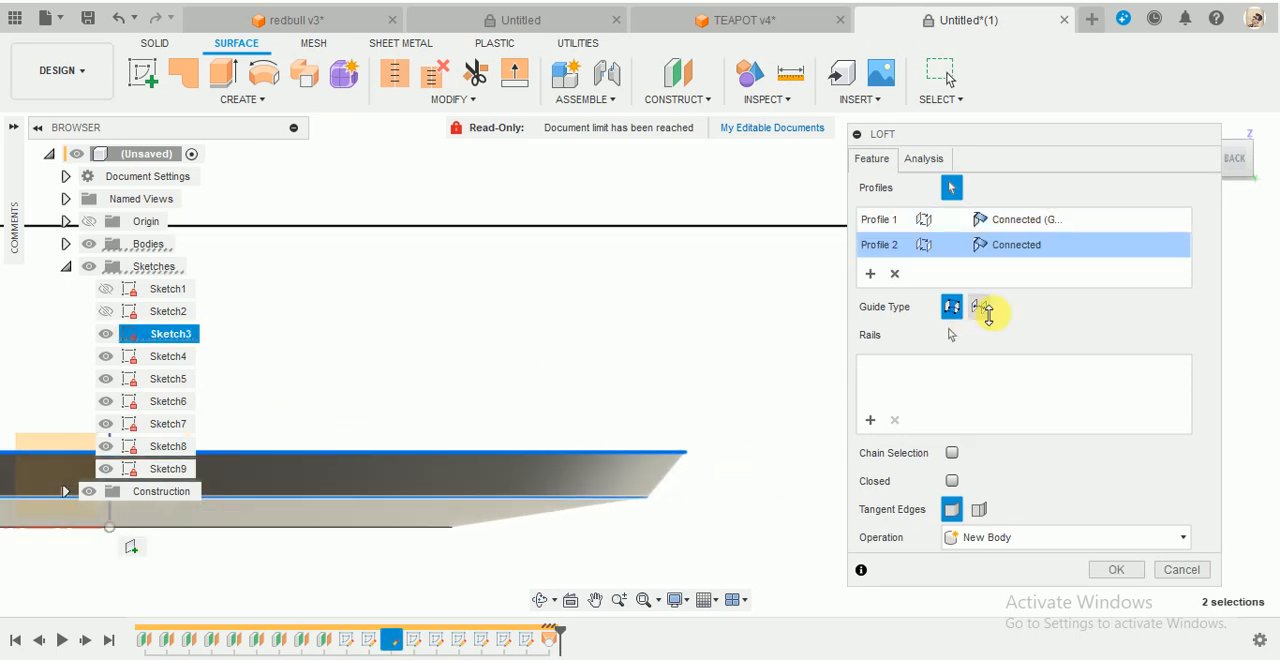
pyautogui.click(1020, 224)
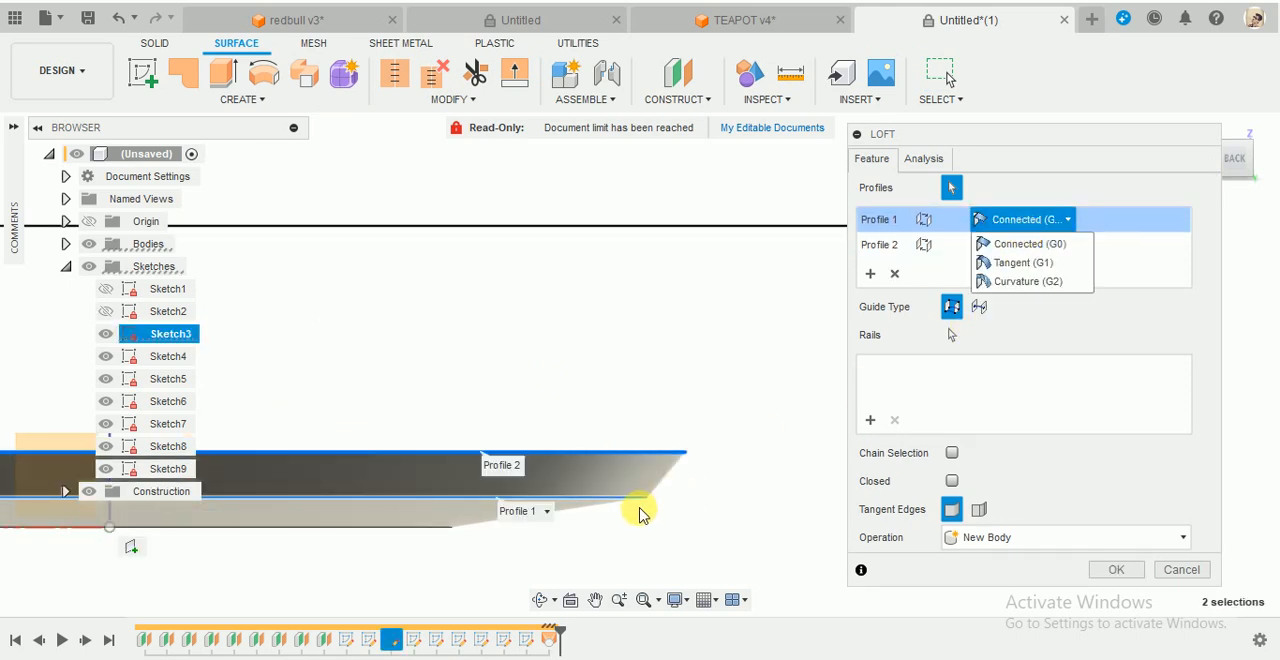
pyautogui.click(1026, 265)
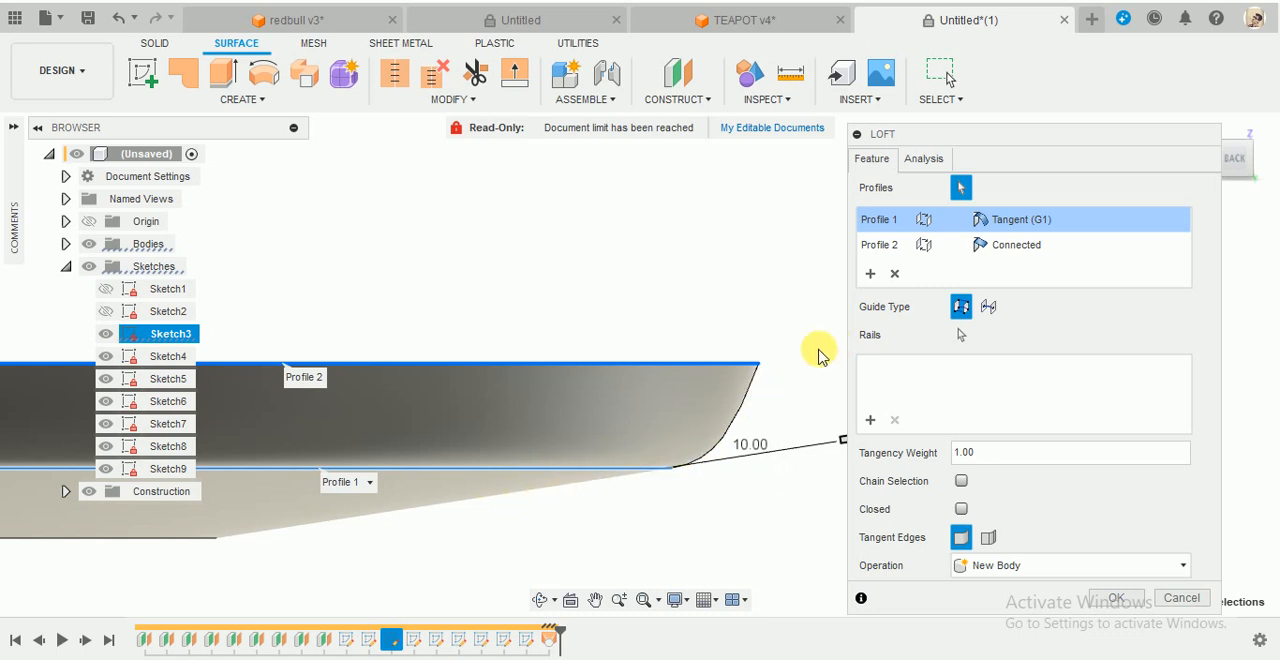
pyautogui.moveTo(786, 477)
pyautogui.mouseDown()
pyautogui.moveTo(731, 486)
pyautogui.moveTo(810, 480)
pyautogui.moveTo(731, 486)
pyautogui.moveTo(851, 459)
pyautogui.moveTo(768, 492)
pyautogui.moveTo(686, 497)
pyautogui.moveTo(800, 471)
pyautogui.moveTo(722, 492)
pyautogui.moveTo(783, 487)
pyautogui.mouseUp()
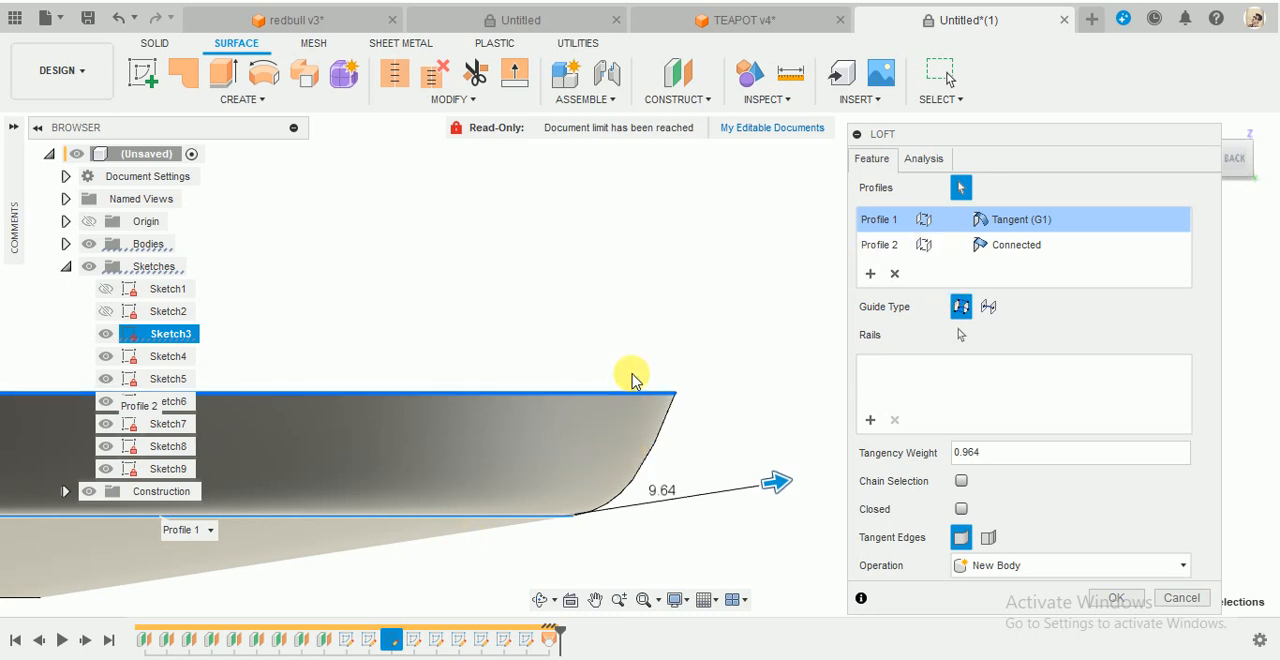
pyautogui.click(1115, 598)
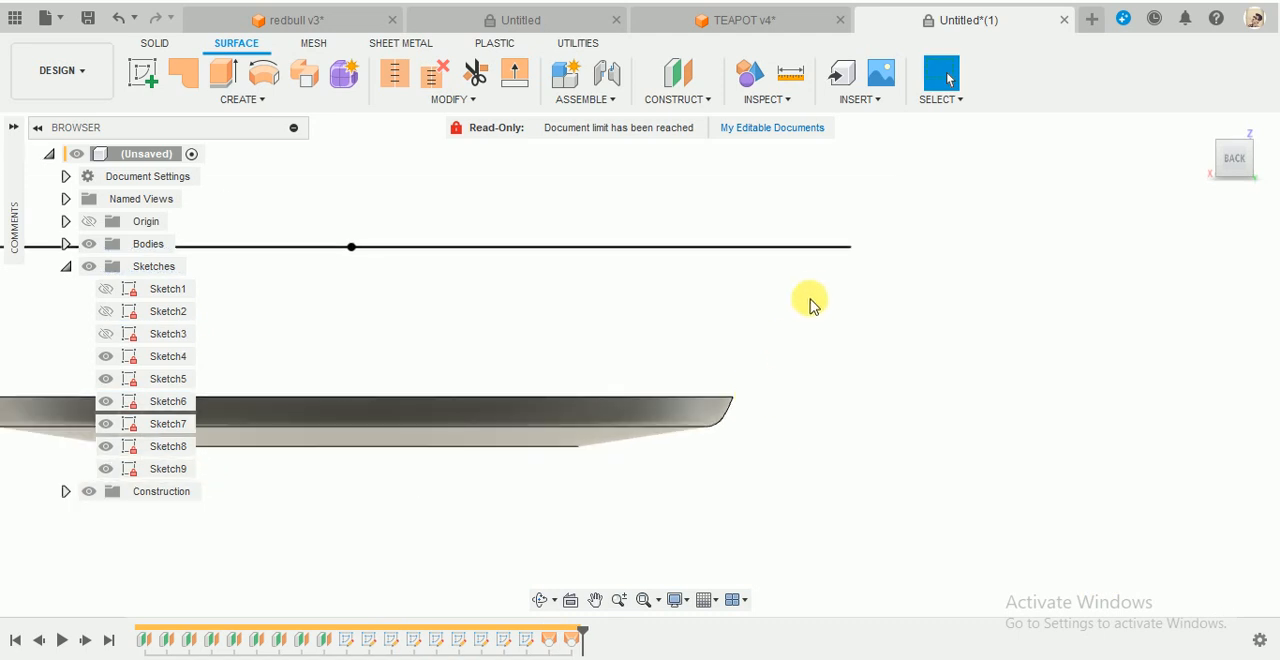
# - Start a surface Loft with the upper edge of the existing surface and the Sketch4 circle as its two profiles
pyautogui.scroll(-1, 816, 289)
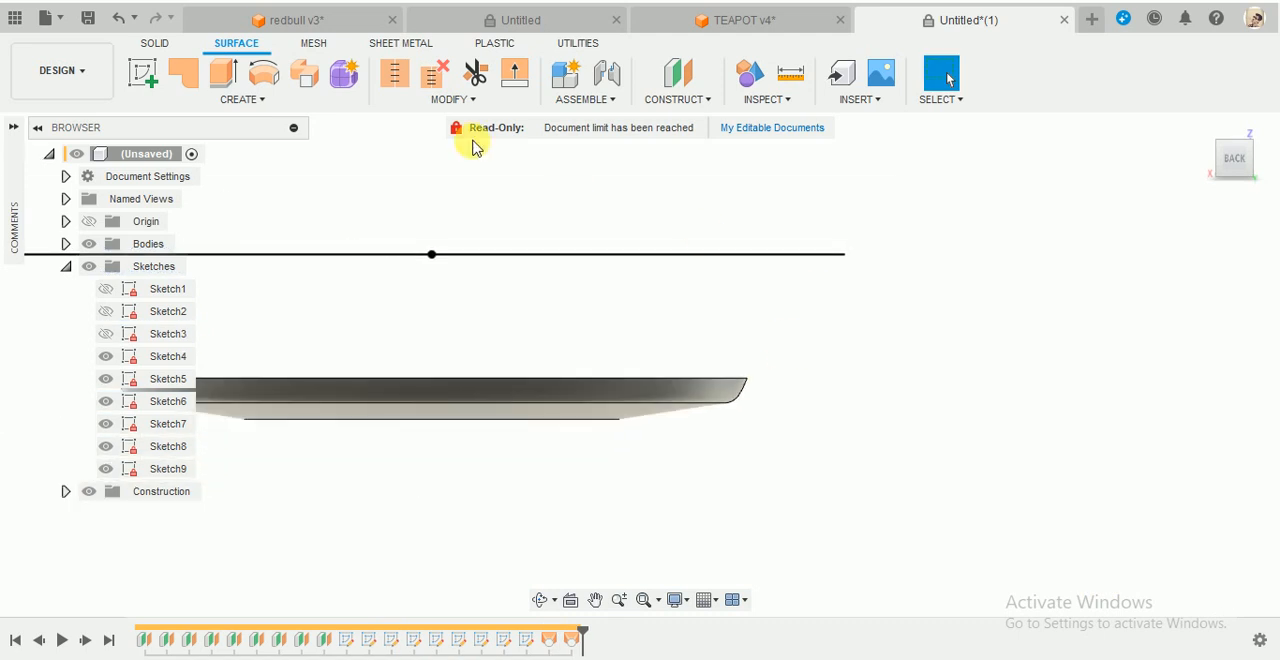
pyautogui.click(255, 99)
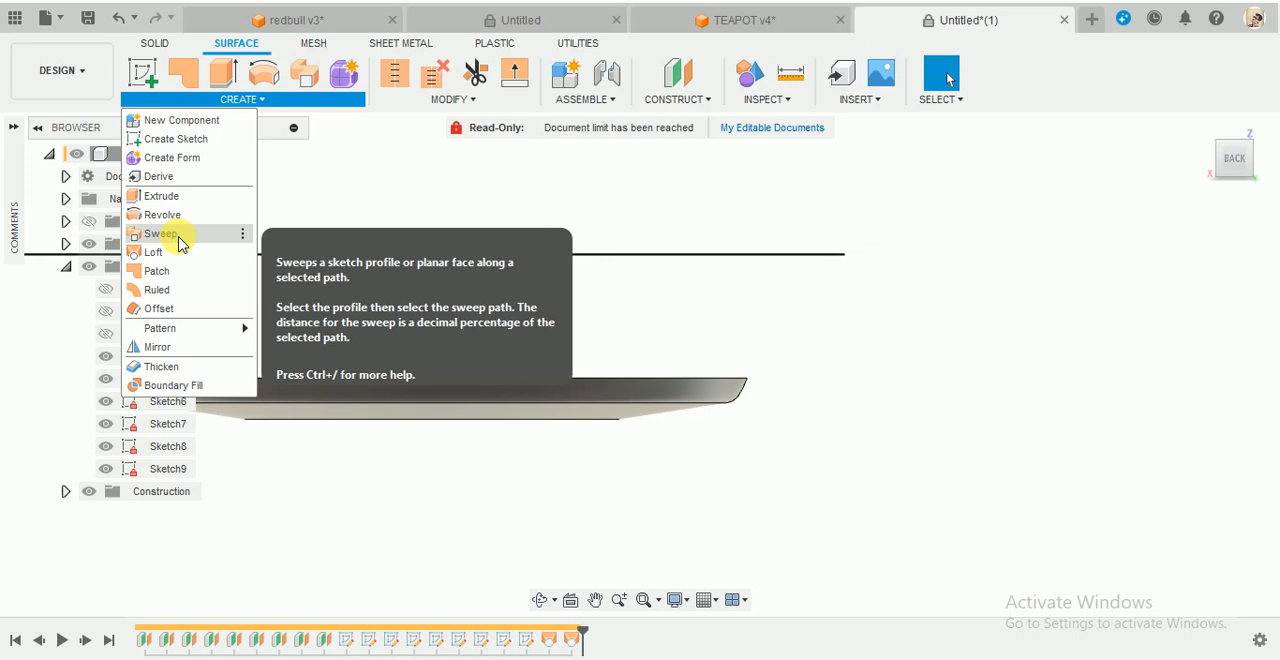
pyautogui.click(165, 252)
pyautogui.click(690, 385)
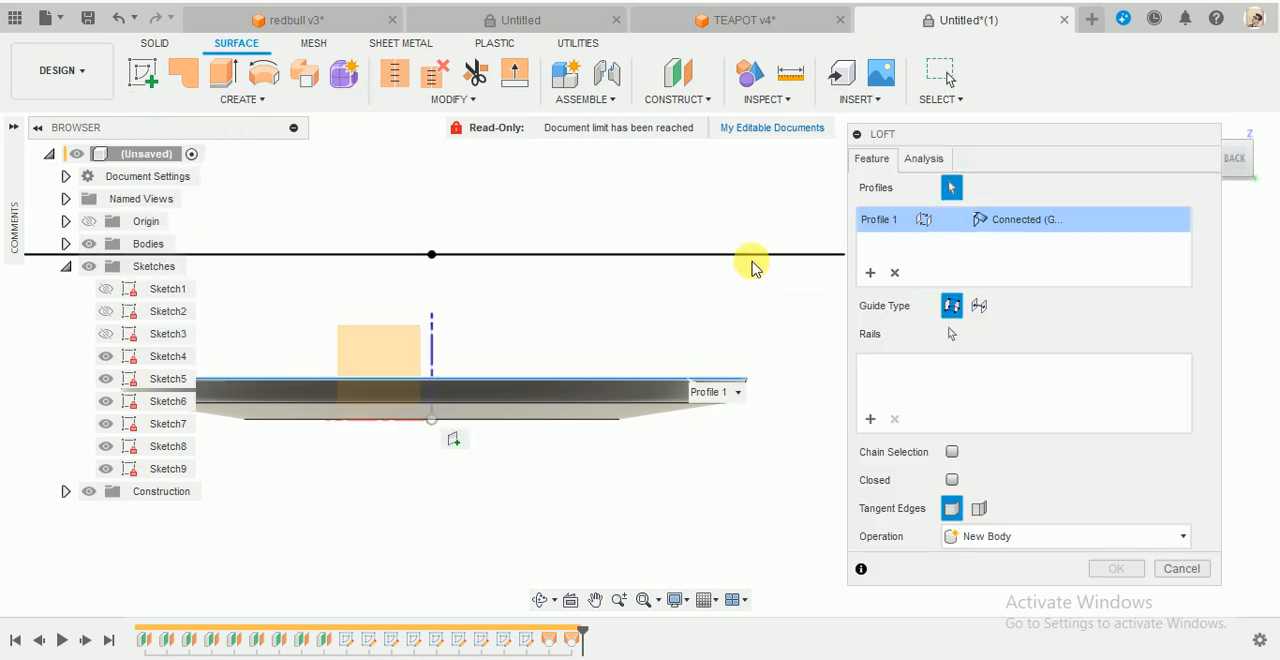
pyautogui.click(751, 256)
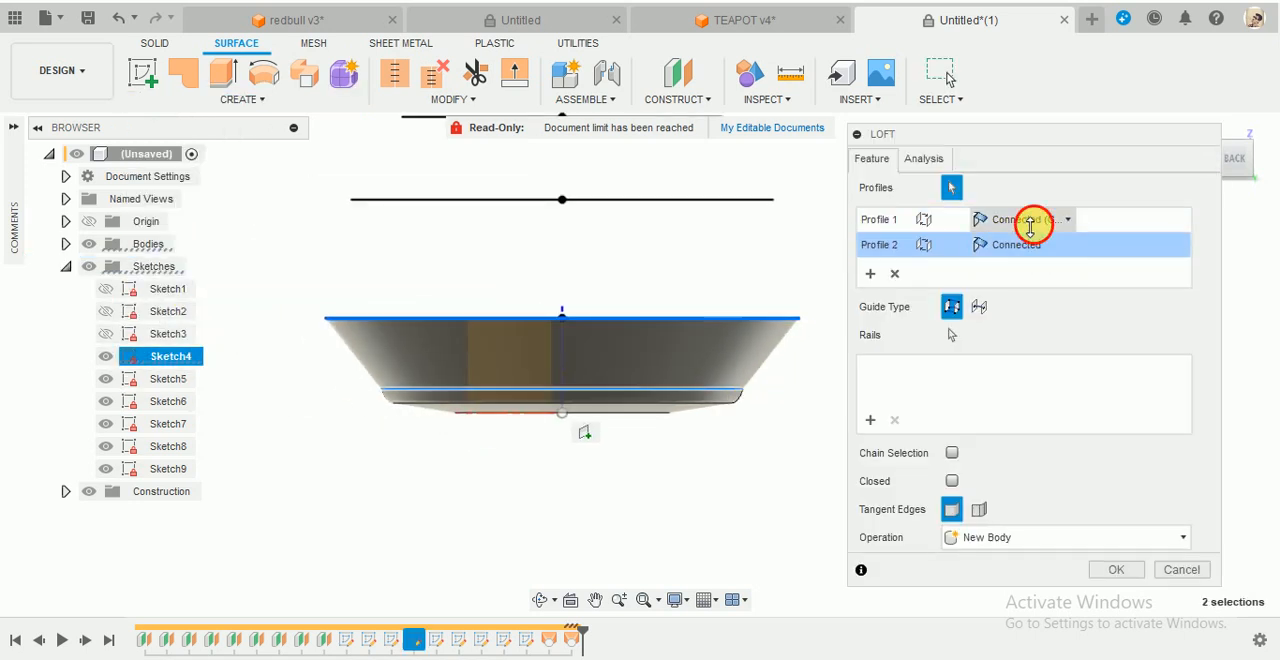
# - Set the edge profile to Tangent (G1) with a tangency weight of 0.43 and create the loft as a New Body
pyautogui.click(1030, 220)
pyautogui.click(1015, 260)
pyautogui.scroll(3, 800, 372)
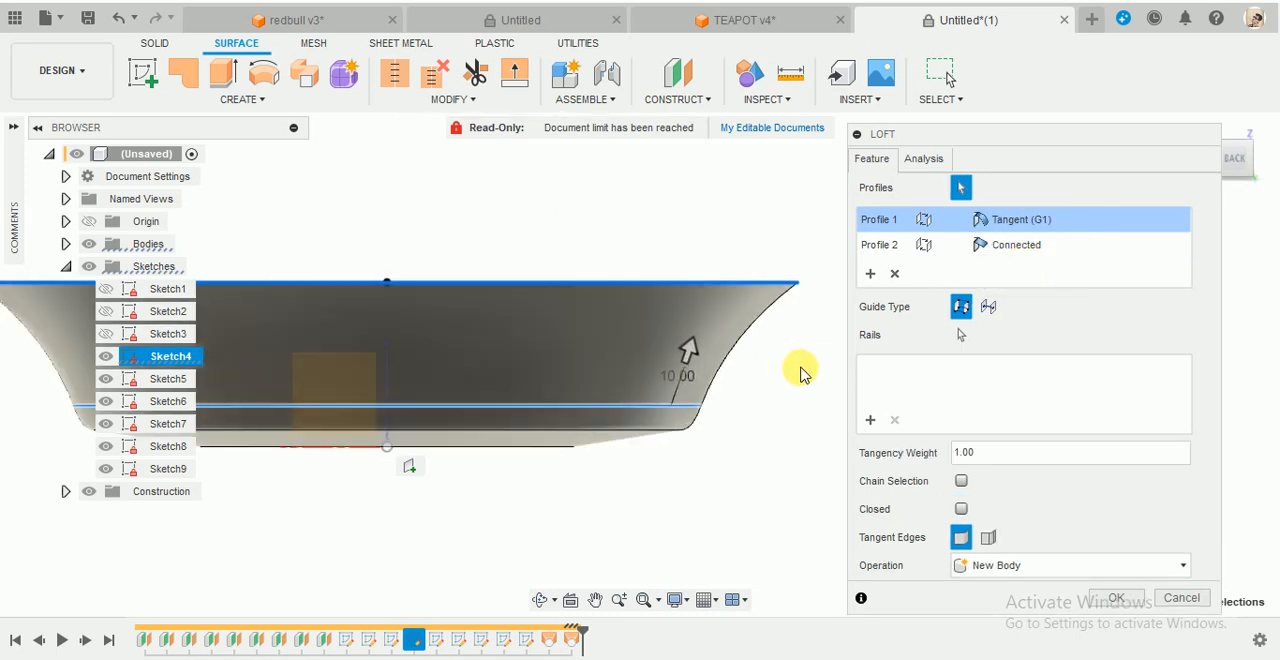
pyautogui.scroll(2, 706, 400)
pyautogui.scroll(-5, 765, 391)
pyautogui.scroll(3, 828, 332)
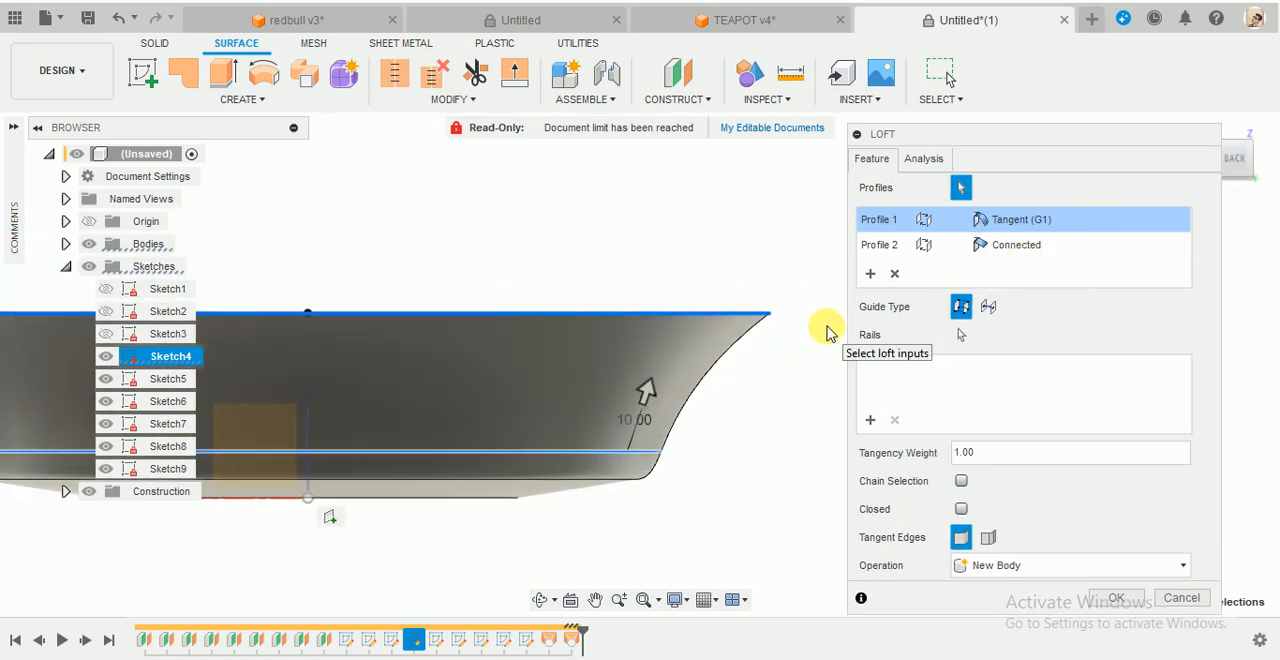
pyautogui.scroll(2, 828, 332)
pyautogui.moveTo(590, 425); pyautogui.dragTo(599, 479)
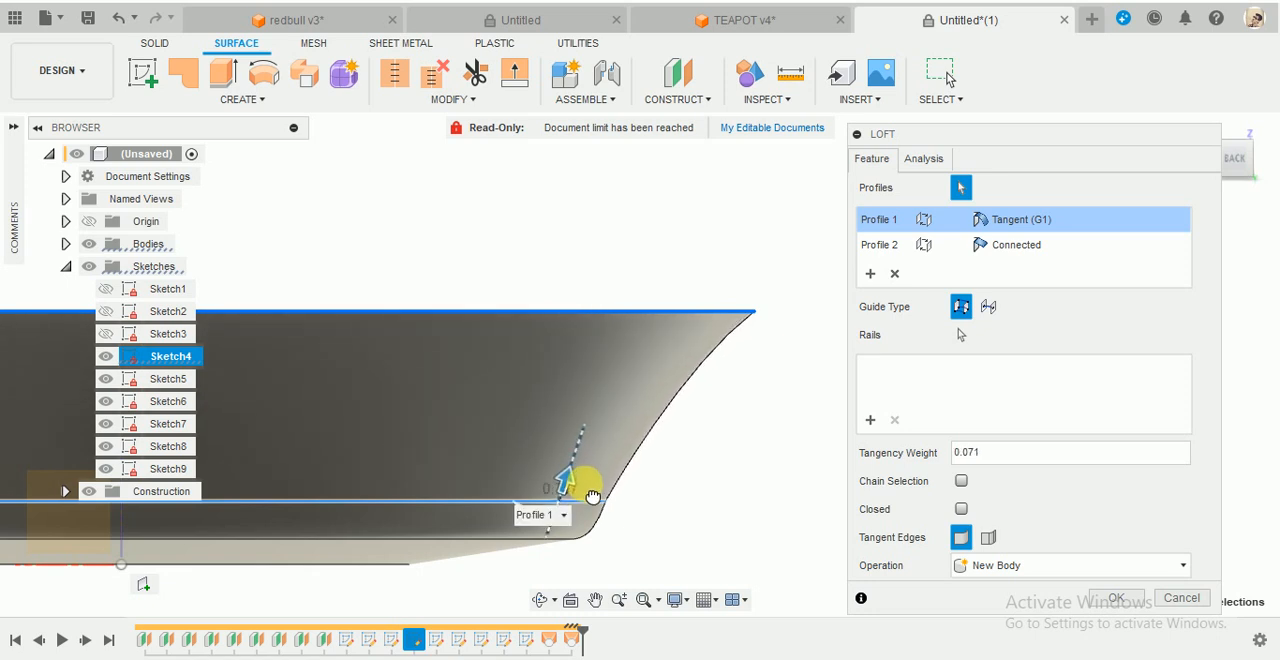
pyautogui.click(1118, 596)
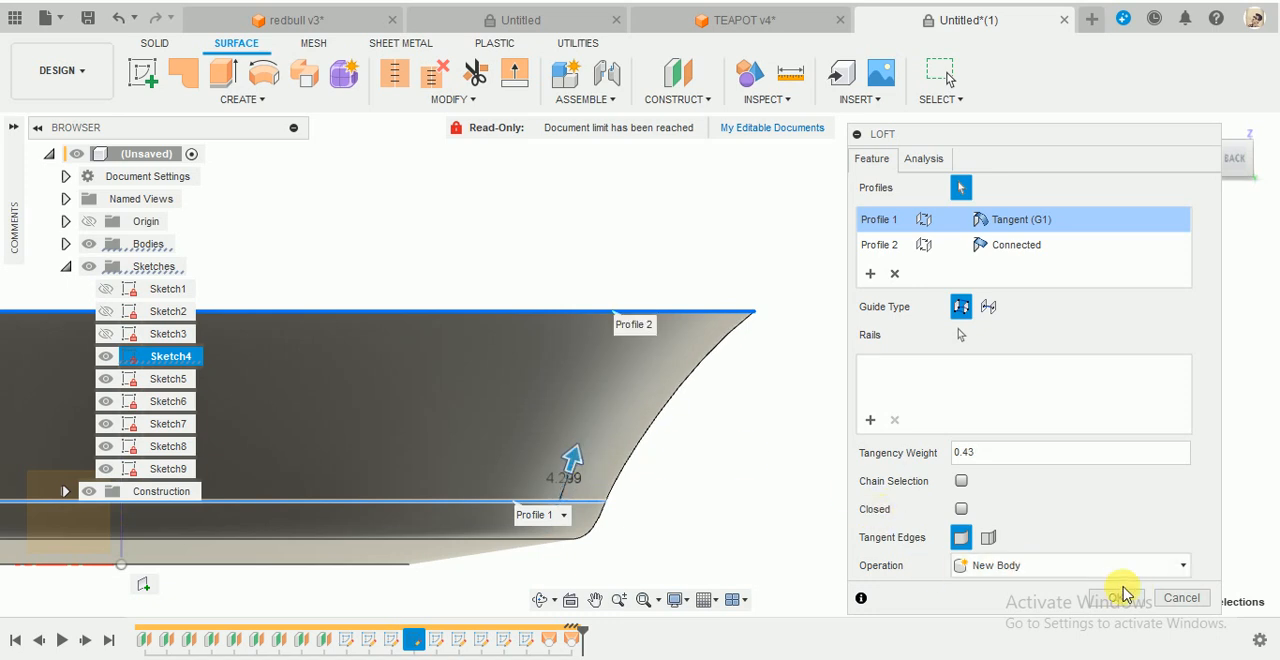
# - Compare the lofted body's side profile with the finished teapot in the TEAPOT v4 document, then return to the untitled model
pyautogui.scroll(-3, 676, 487)
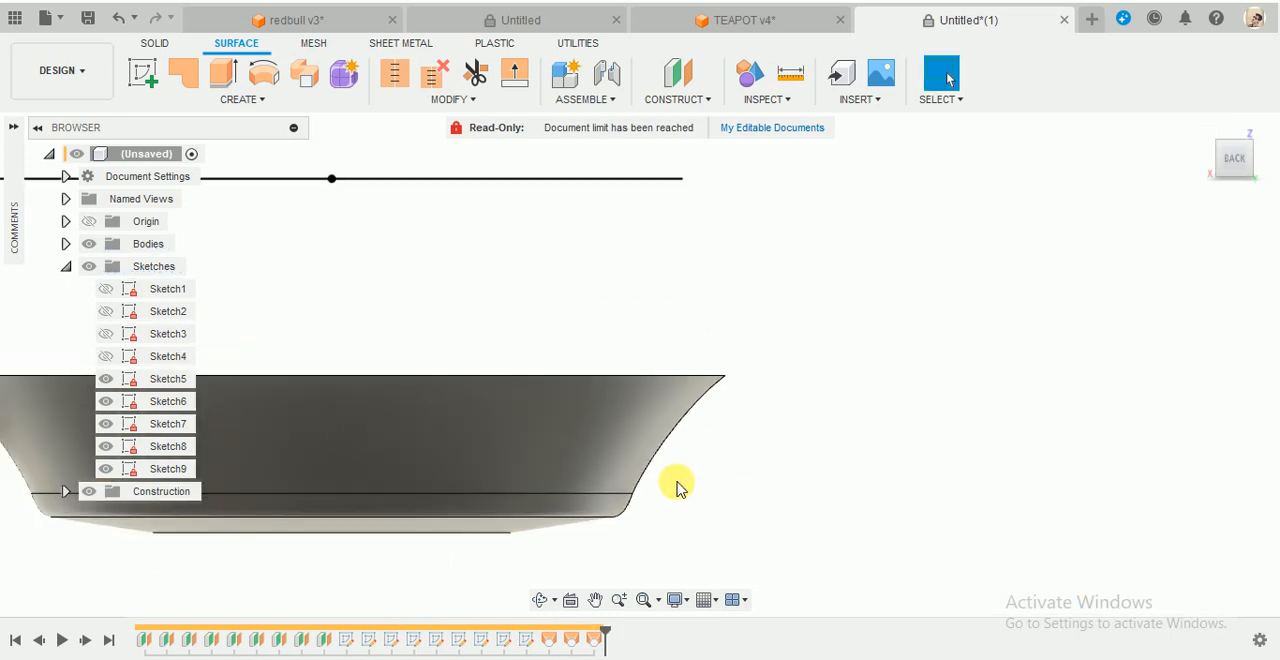
pyautogui.scroll(-2, 689, 491)
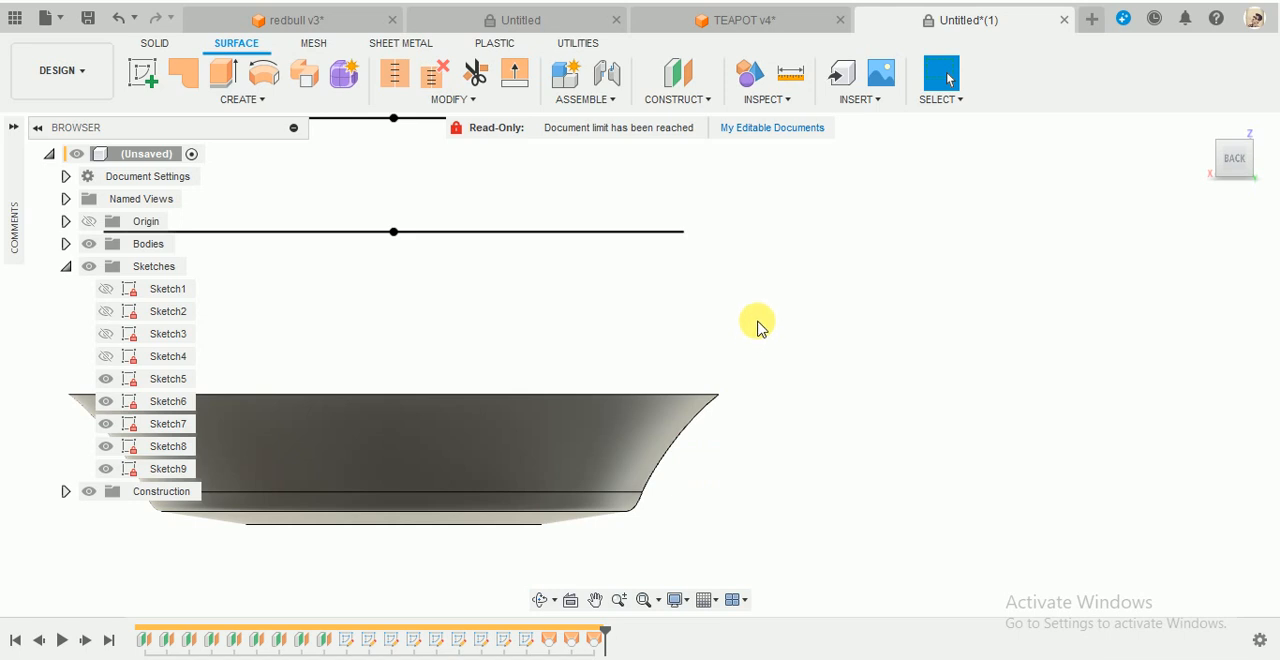
pyautogui.scroll(2, 758, 322)
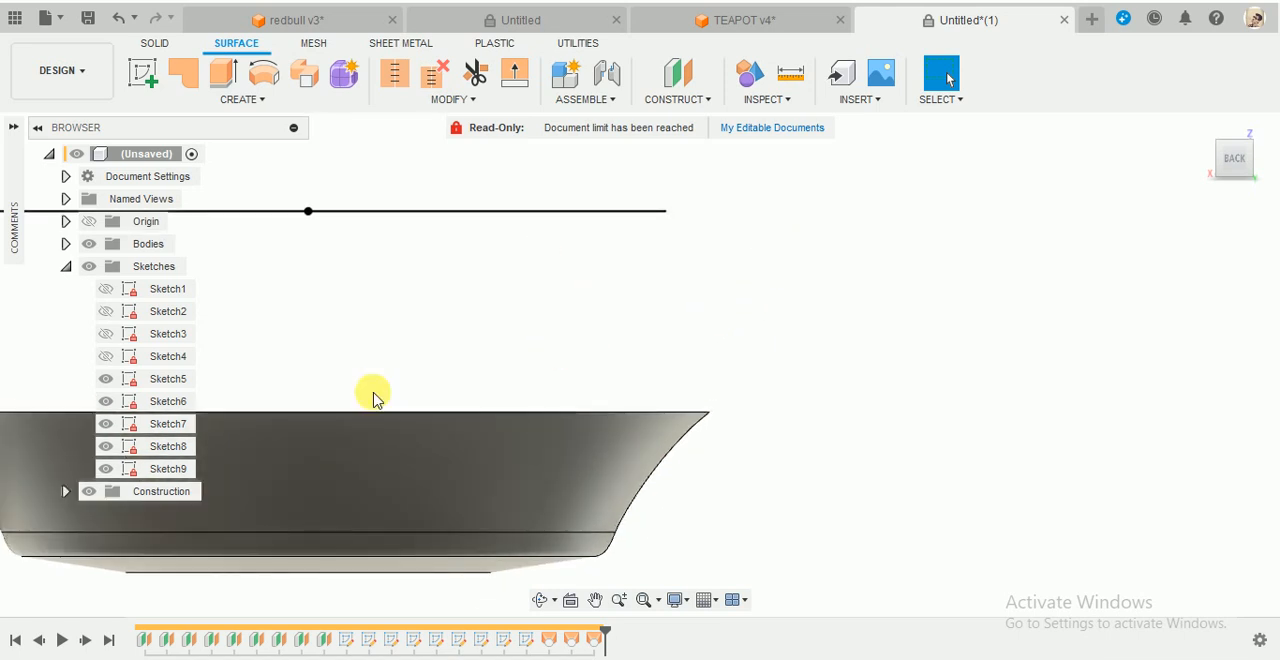
pyautogui.scroll(-5, 781, 358)
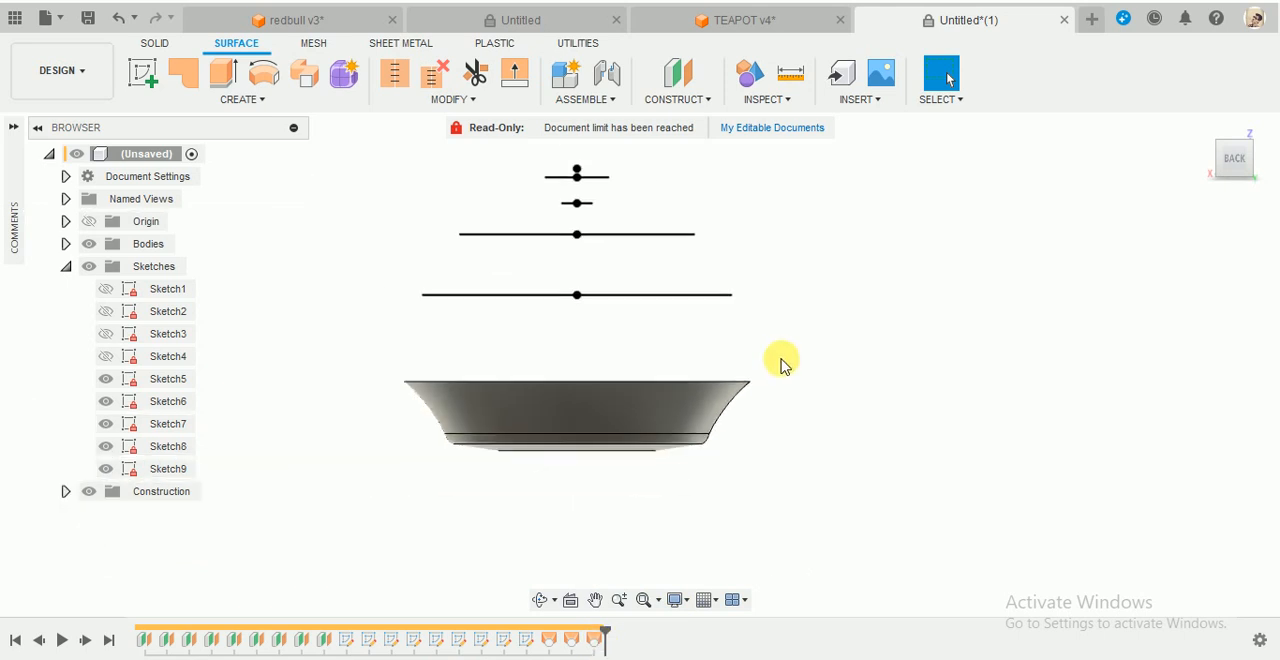
pyautogui.scroll(3, 781, 358)
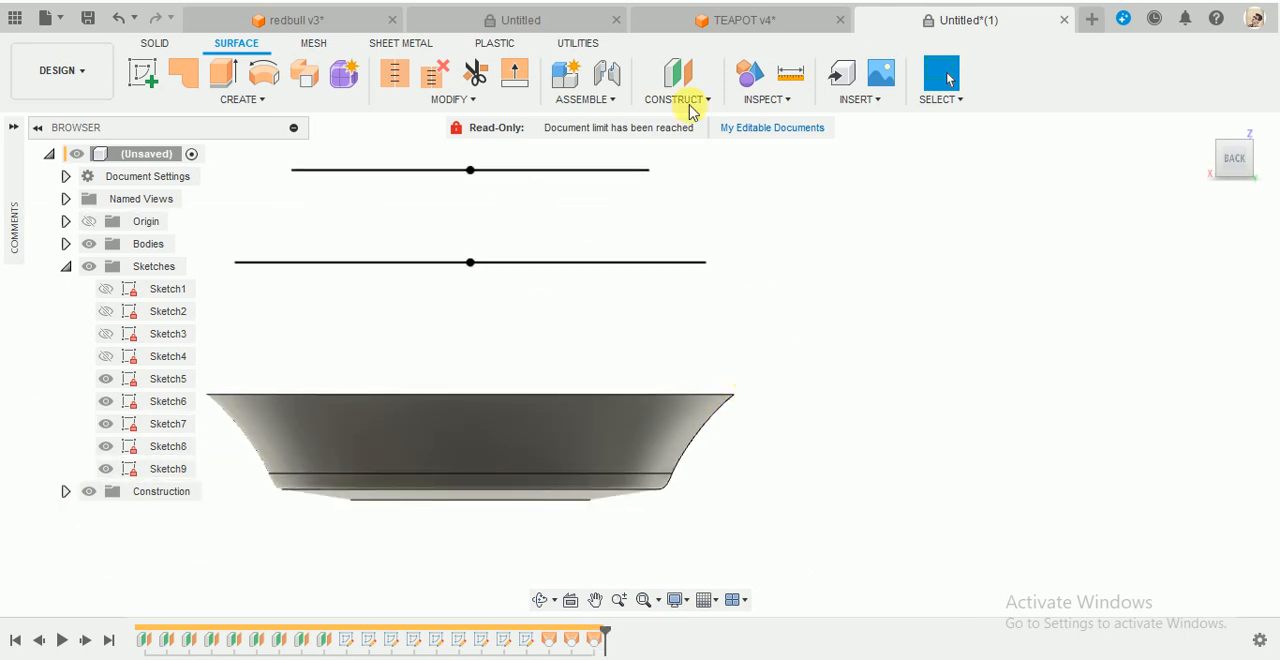
pyautogui.click(731, 19)
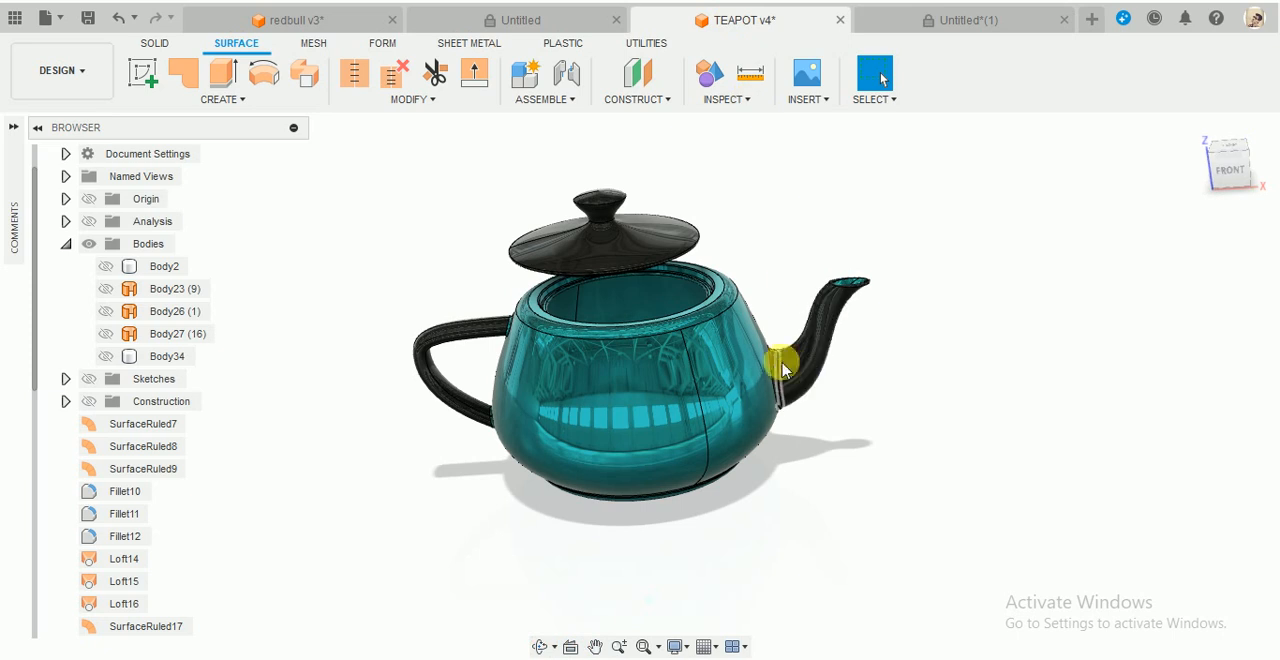
pyautogui.keyDown('shift'); pyautogui.moveTo(778, 352); pyautogui.dragTo(772, 354, button='middle'); pyautogui.keyUp('shift')
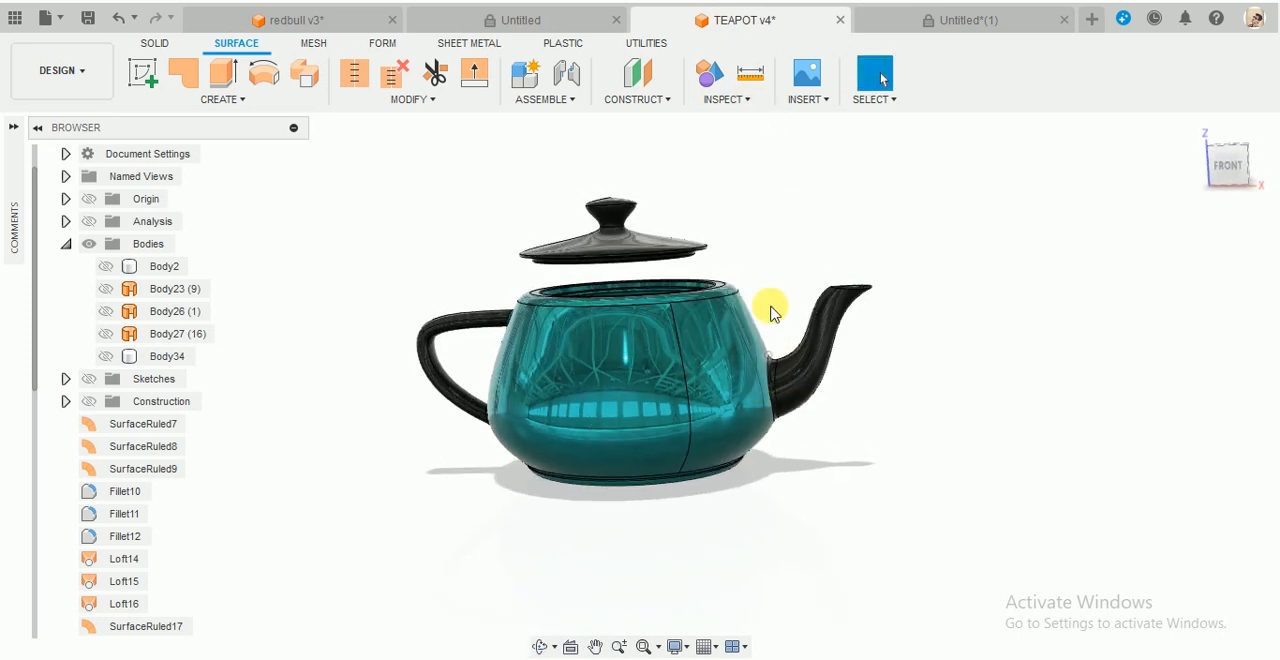
pyautogui.click(945, 20)
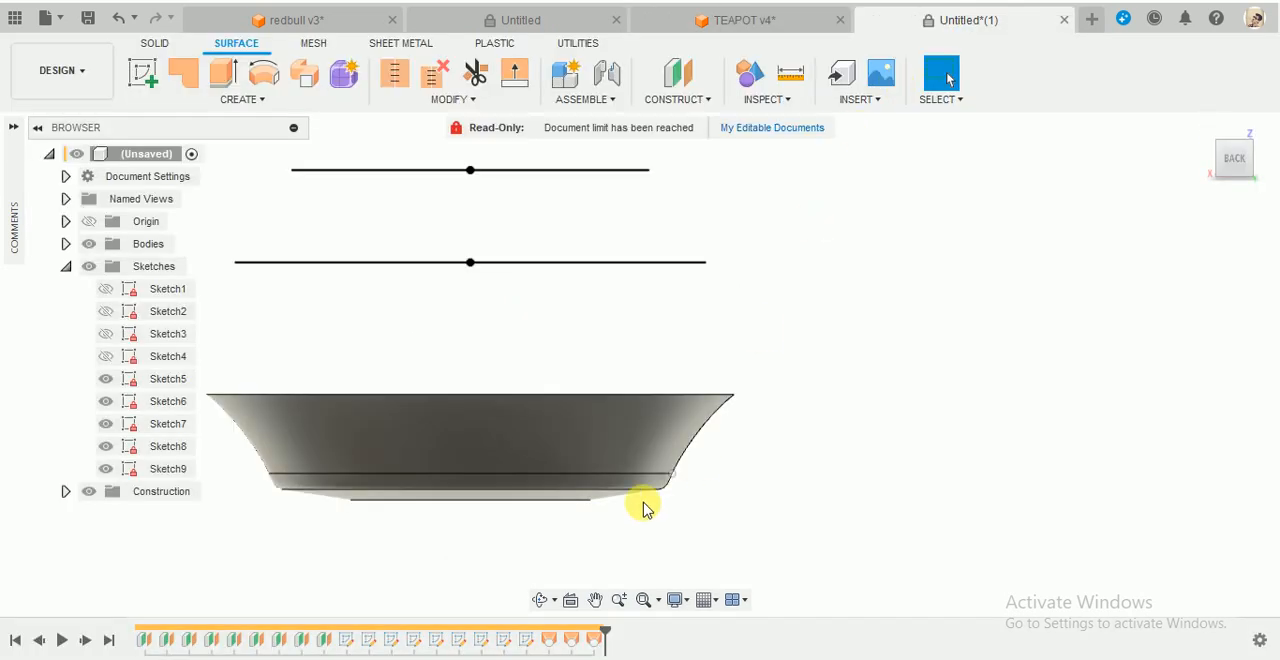
# - Edit the latest loft so its Sketch4 profile uses the Direction condition with a takeoff weight of 1.355 and a takeoff angle of 0 deg
pyautogui.rightClick(598, 641)
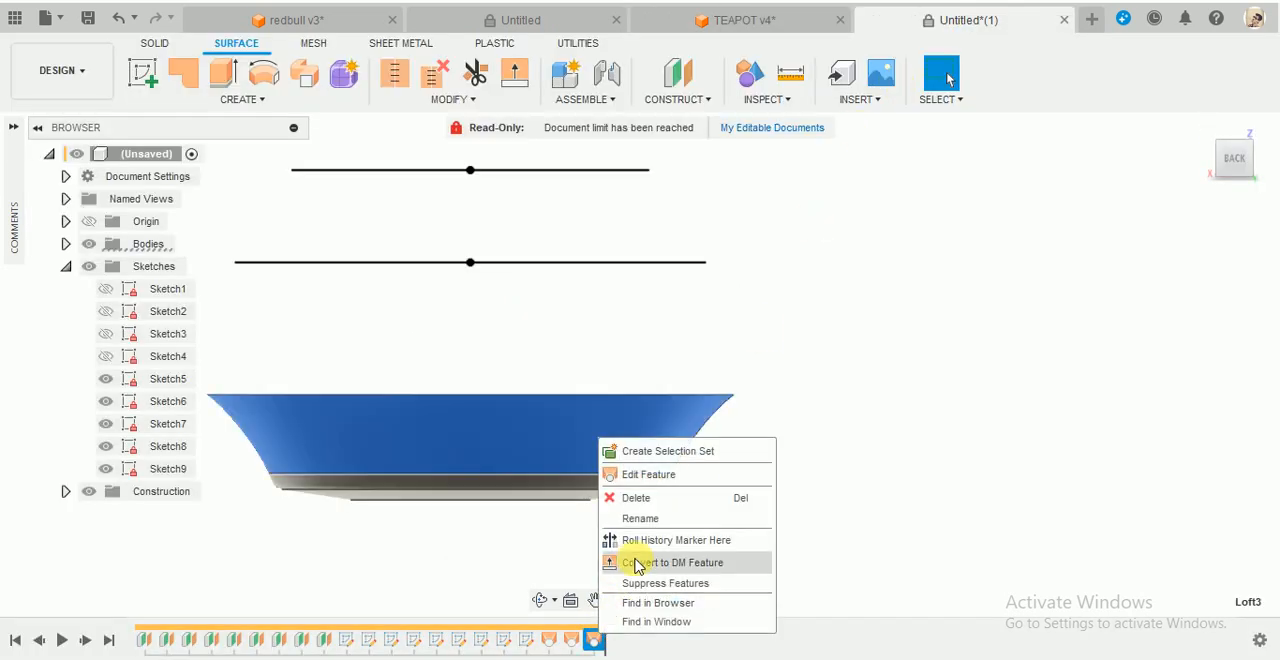
pyautogui.click(680, 479)
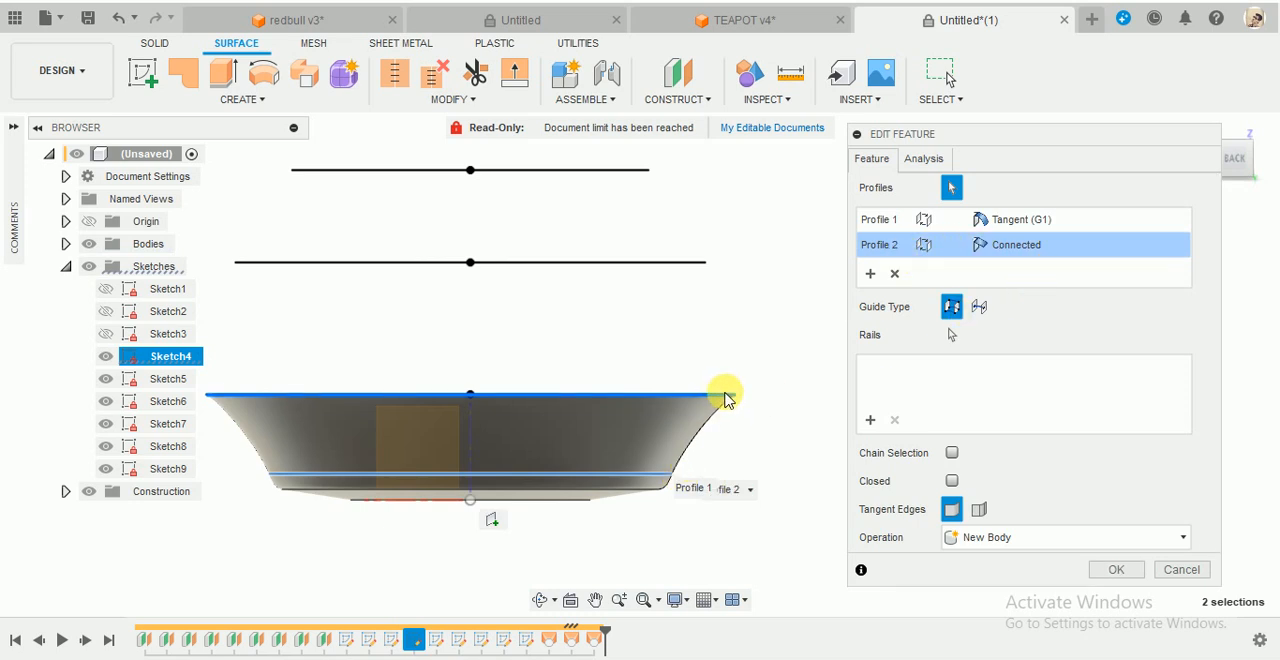
pyautogui.click(1031, 248)
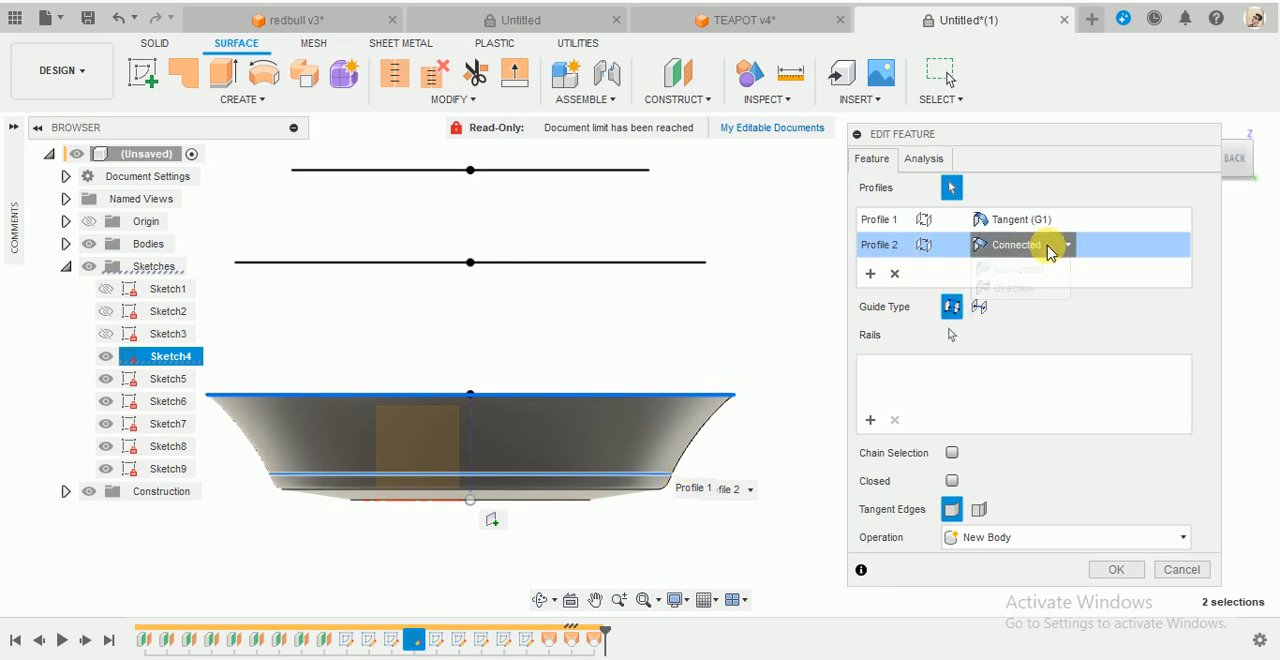
pyautogui.click(1027, 290)
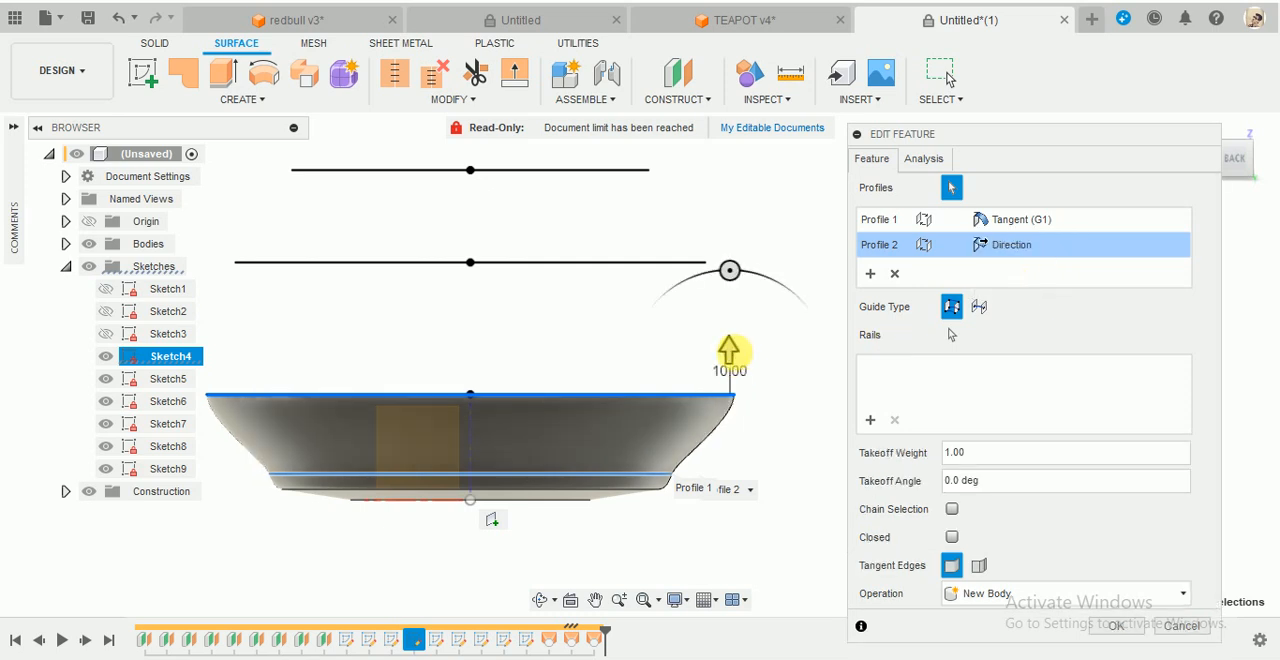
pyautogui.moveTo(729, 347); pyautogui.dragTo(735, 400)
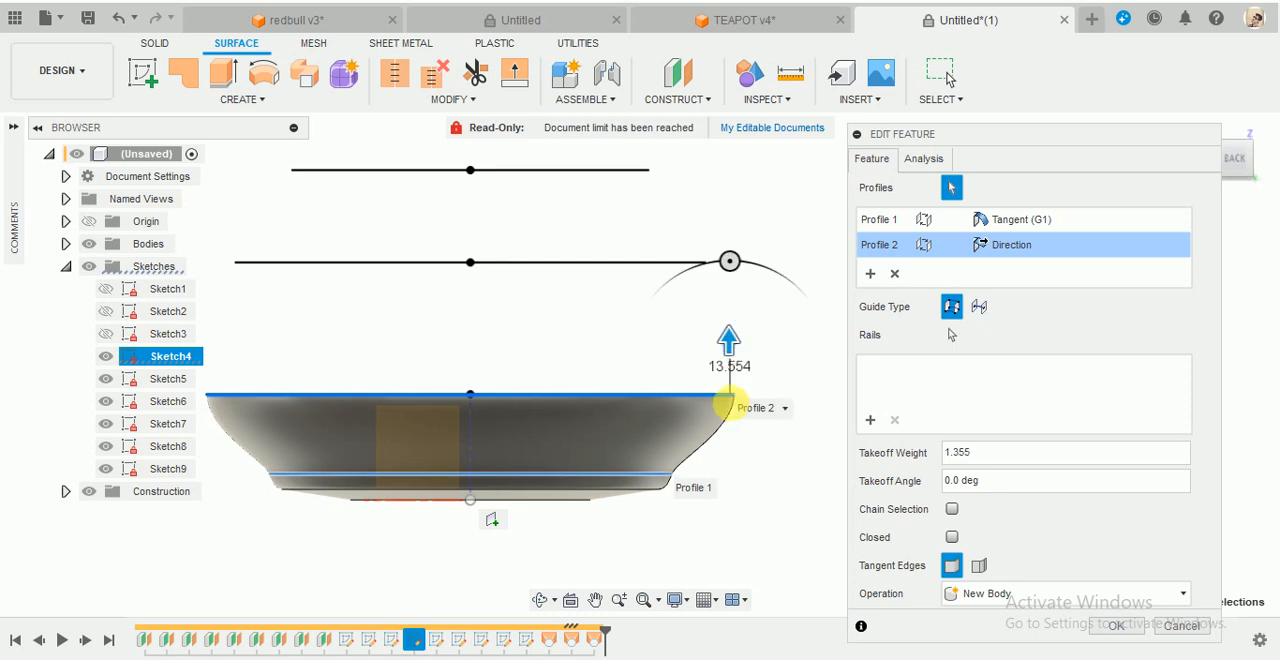
pyautogui.scroll(3, 736, 410)
pyautogui.scroll(2, 737, 398)
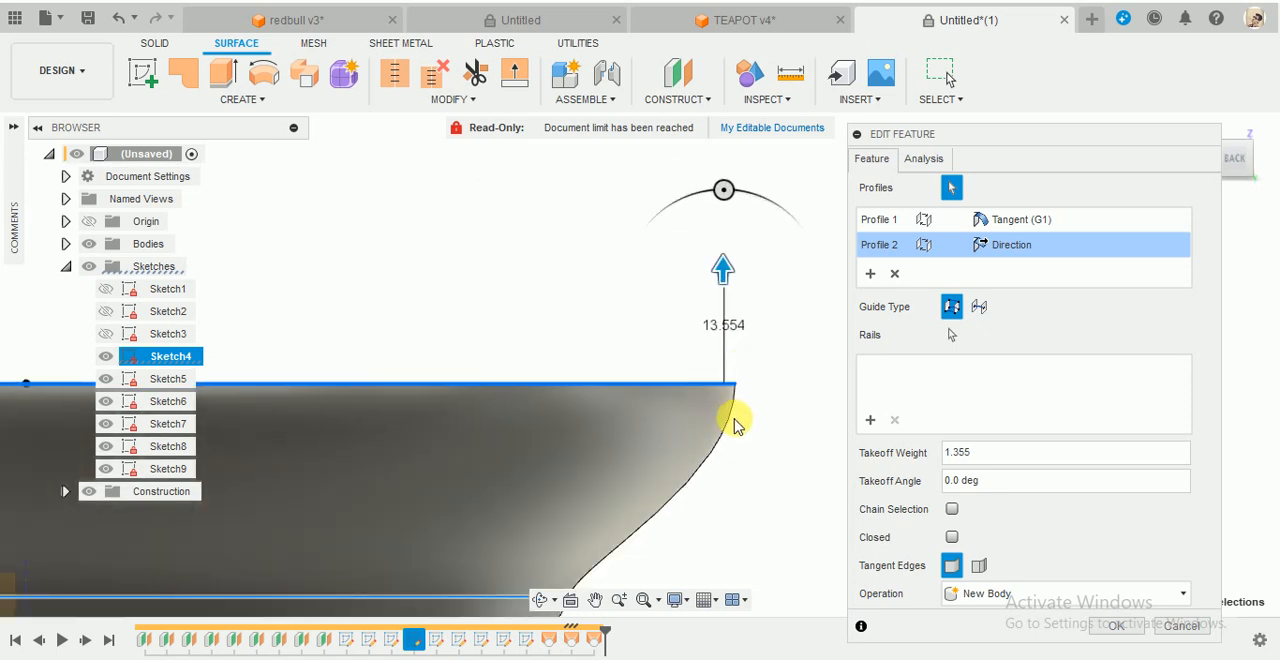
pyautogui.scroll(-3, 733, 418)
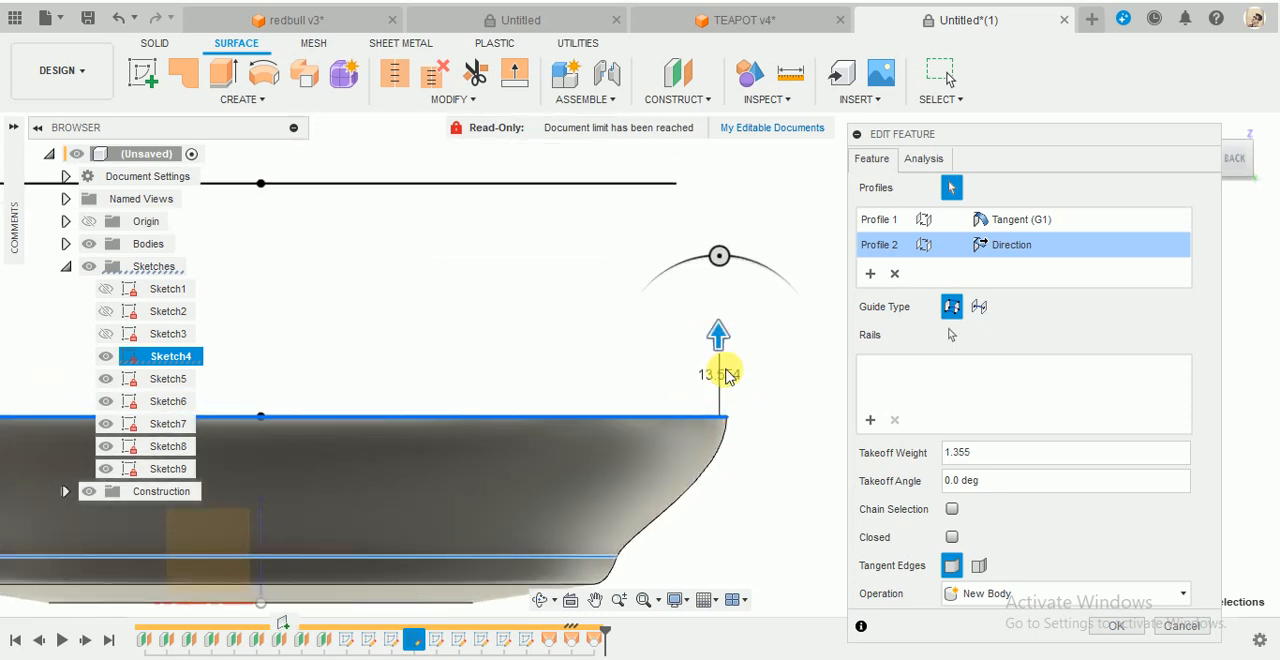
pyautogui.scroll(-3, 762, 440)
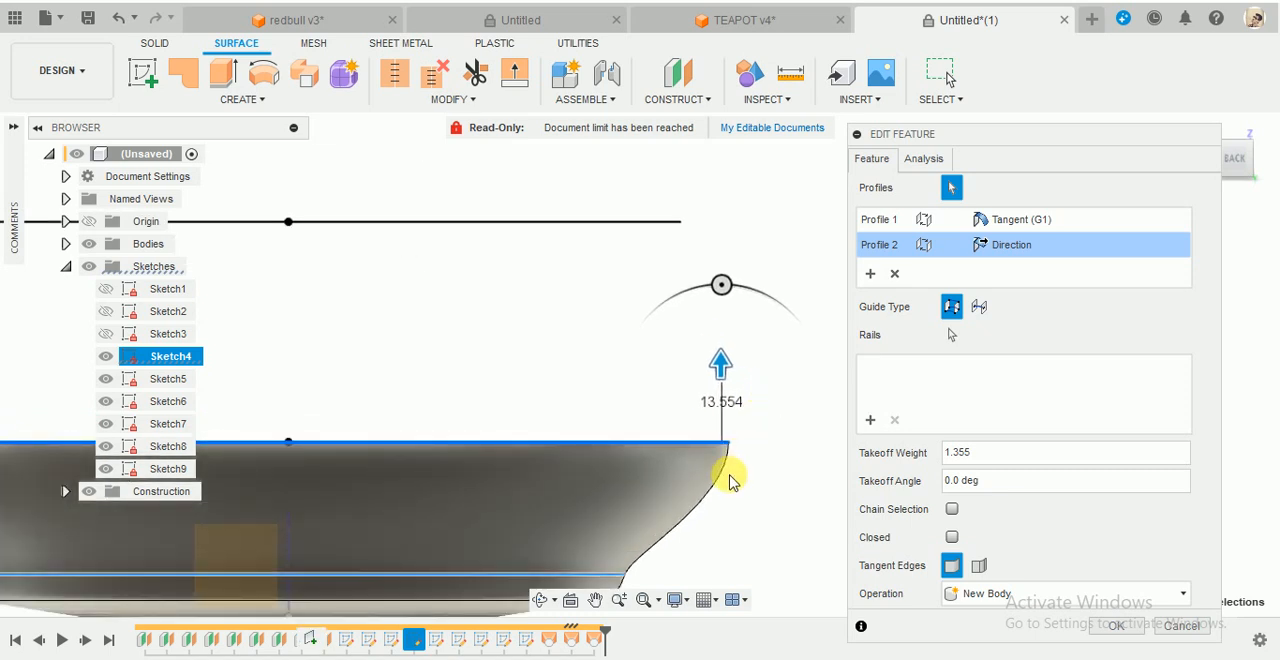
pyautogui.scroll(-3, 730, 478)
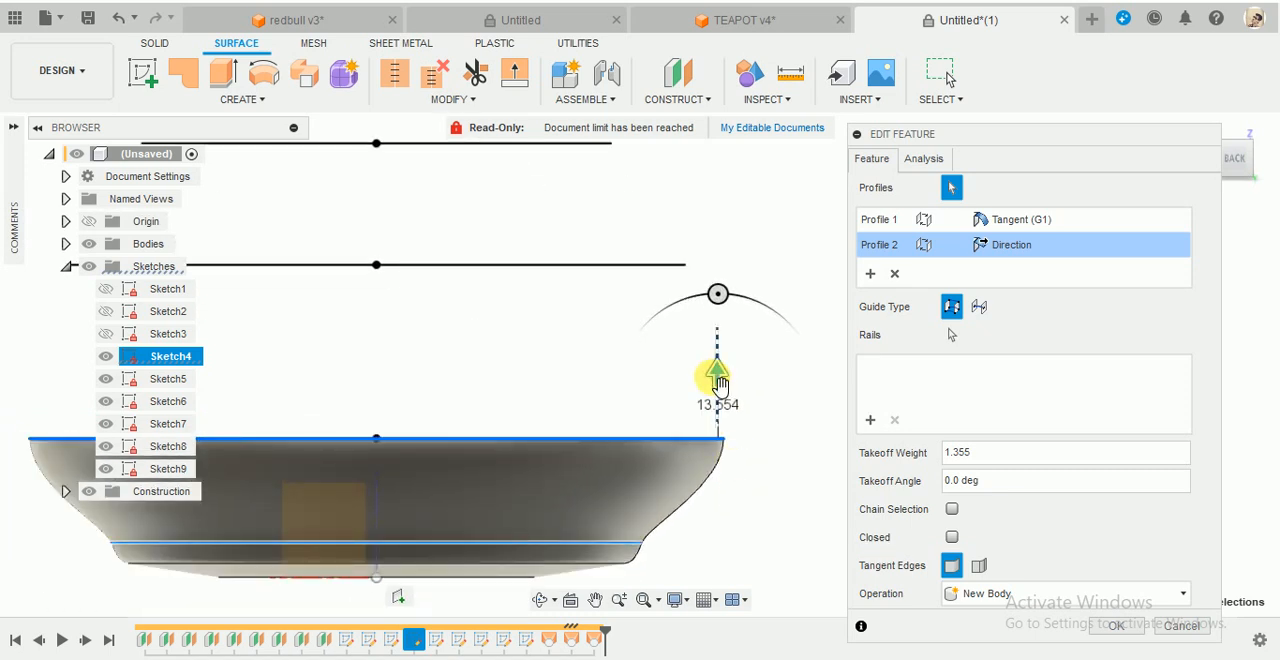
pyautogui.scroll(2, 736, 537)
pyautogui.scroll(1, 712, 455)
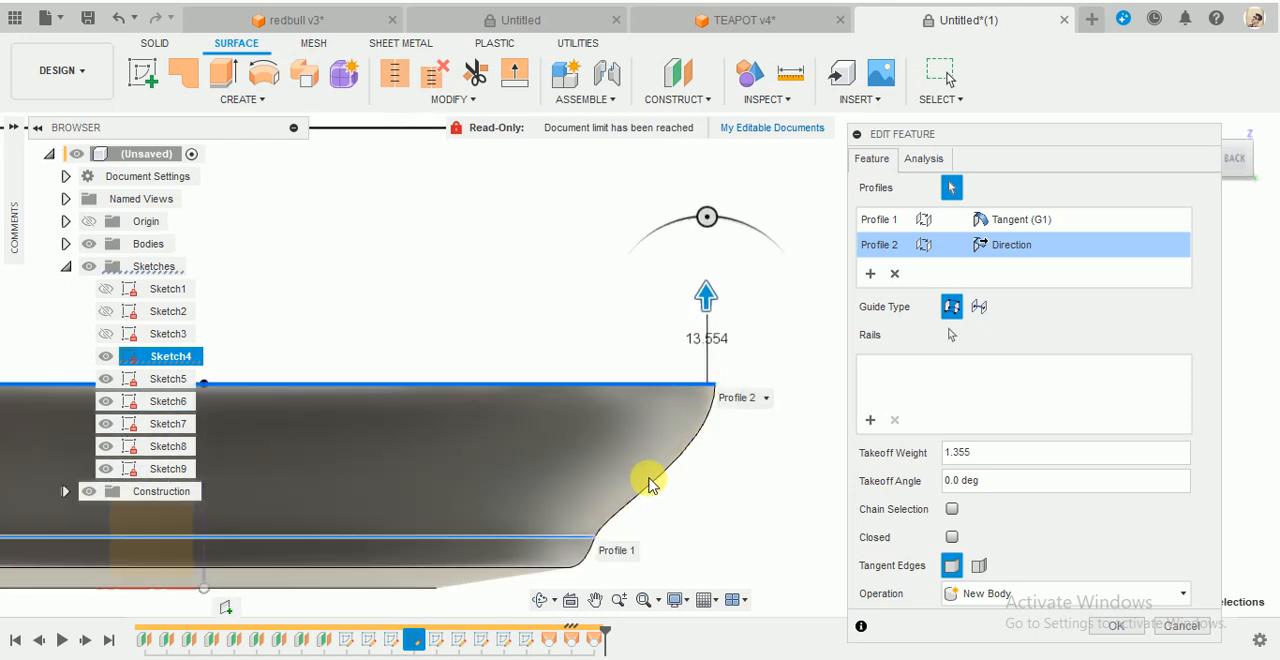
pyautogui.scroll(2, 713, 414)
pyautogui.scroll(-2, 756, 431)
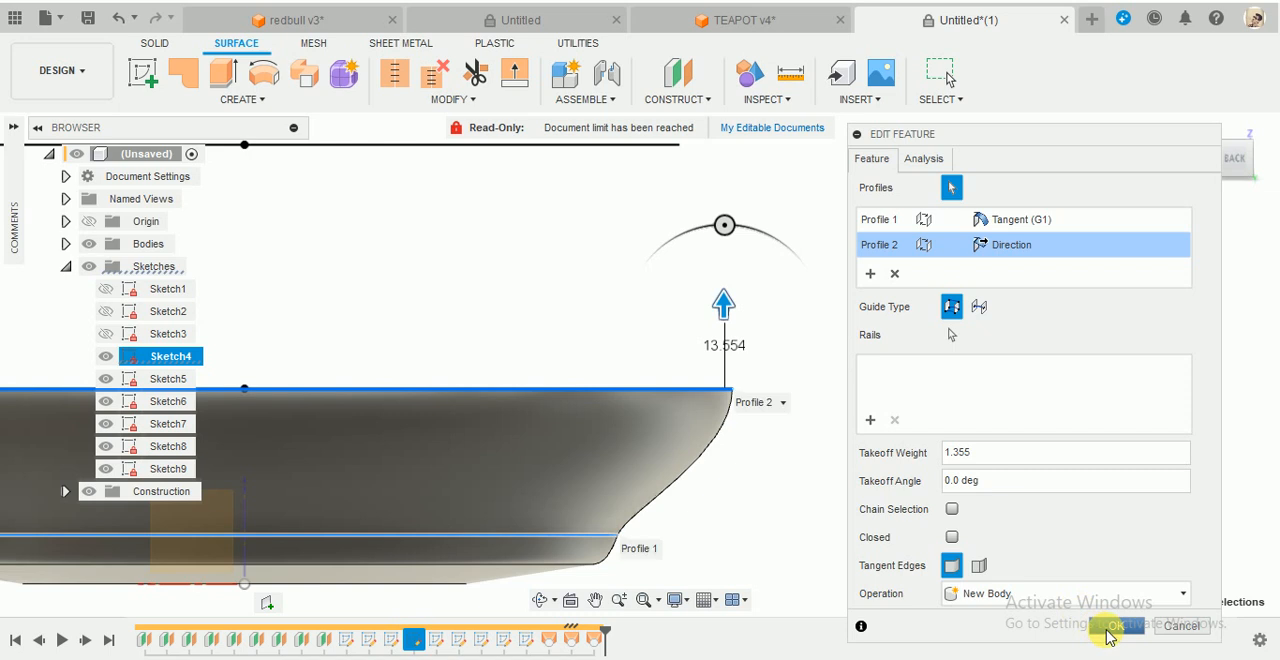
pyautogui.click(1107, 628)
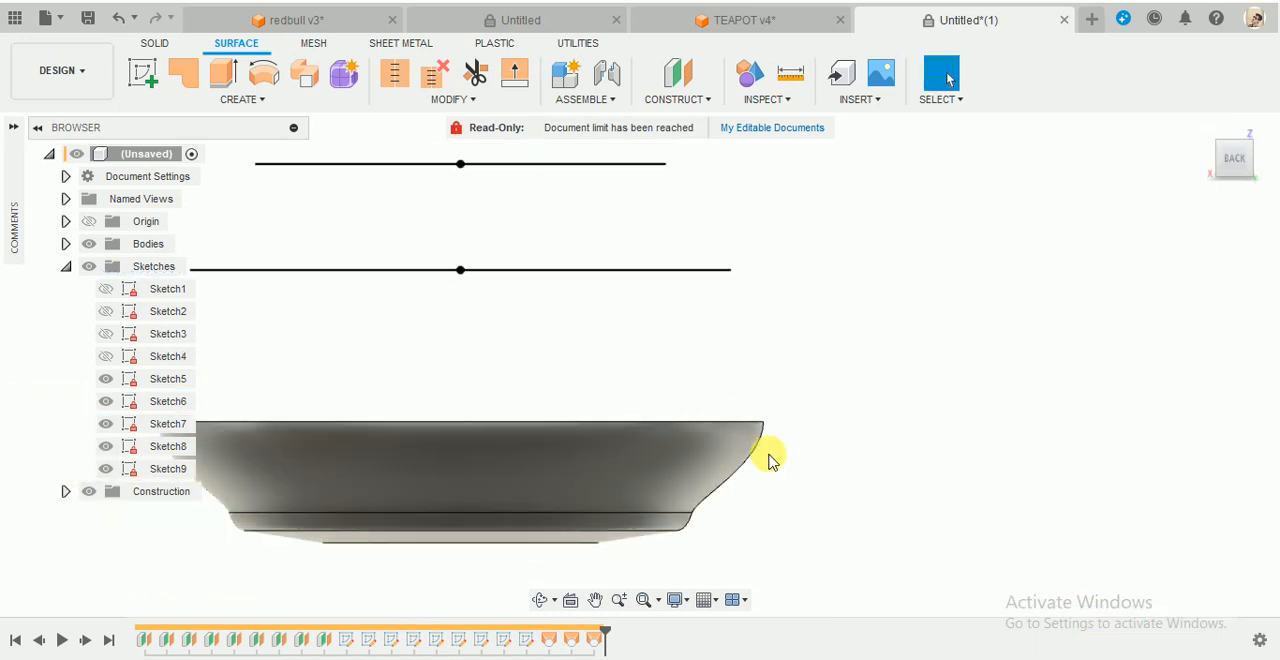
# - Loft a New Body surface from the body's upper edge to the Sketch5 circle, with Tangent (G1) at the edge and a tangency weight of 1.00
pyautogui.click(305, 100)
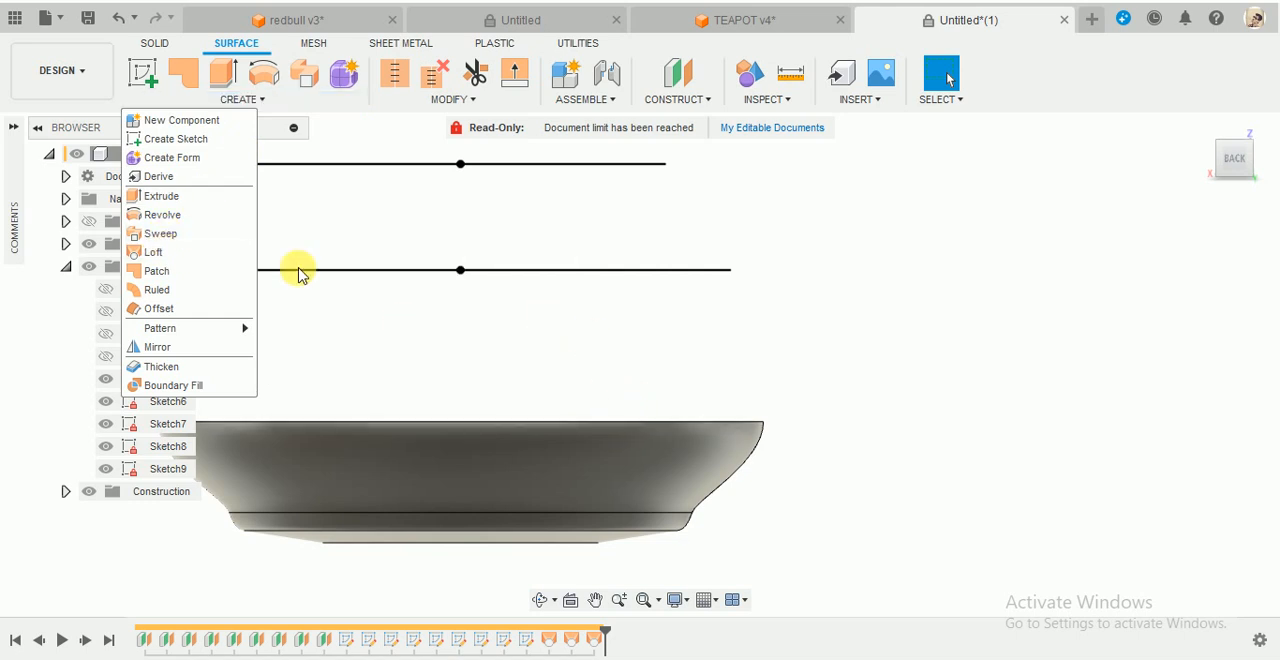
pyautogui.click(187, 253)
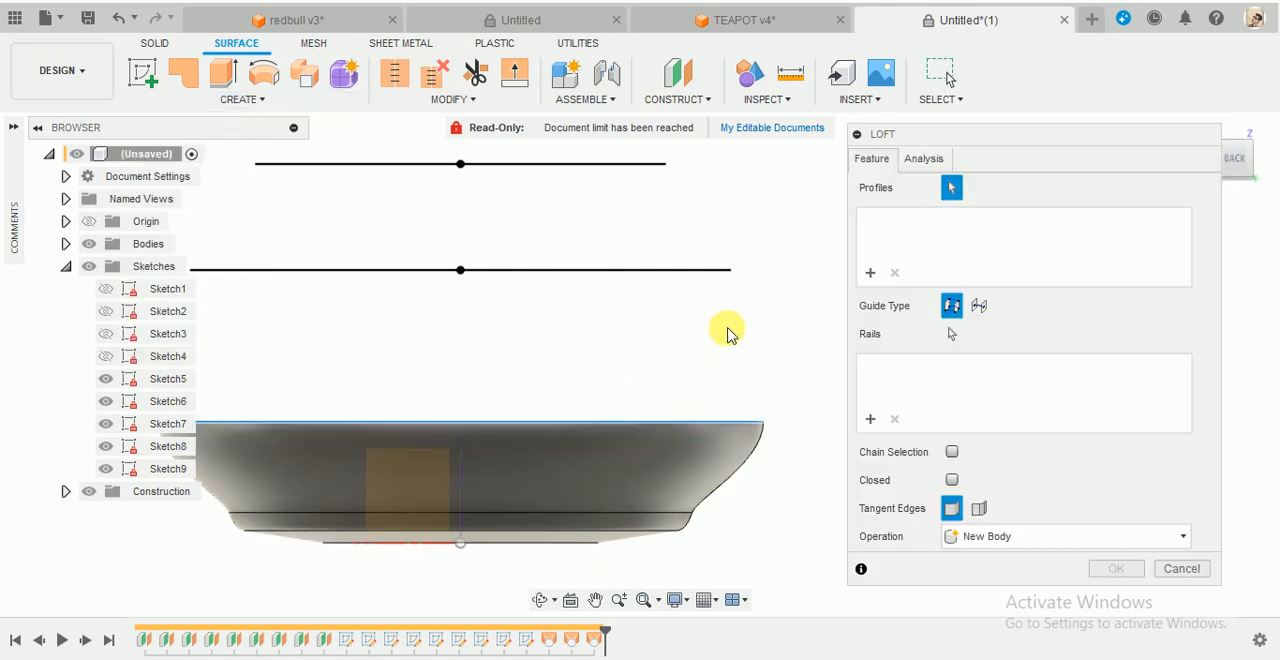
pyautogui.click(698, 270)
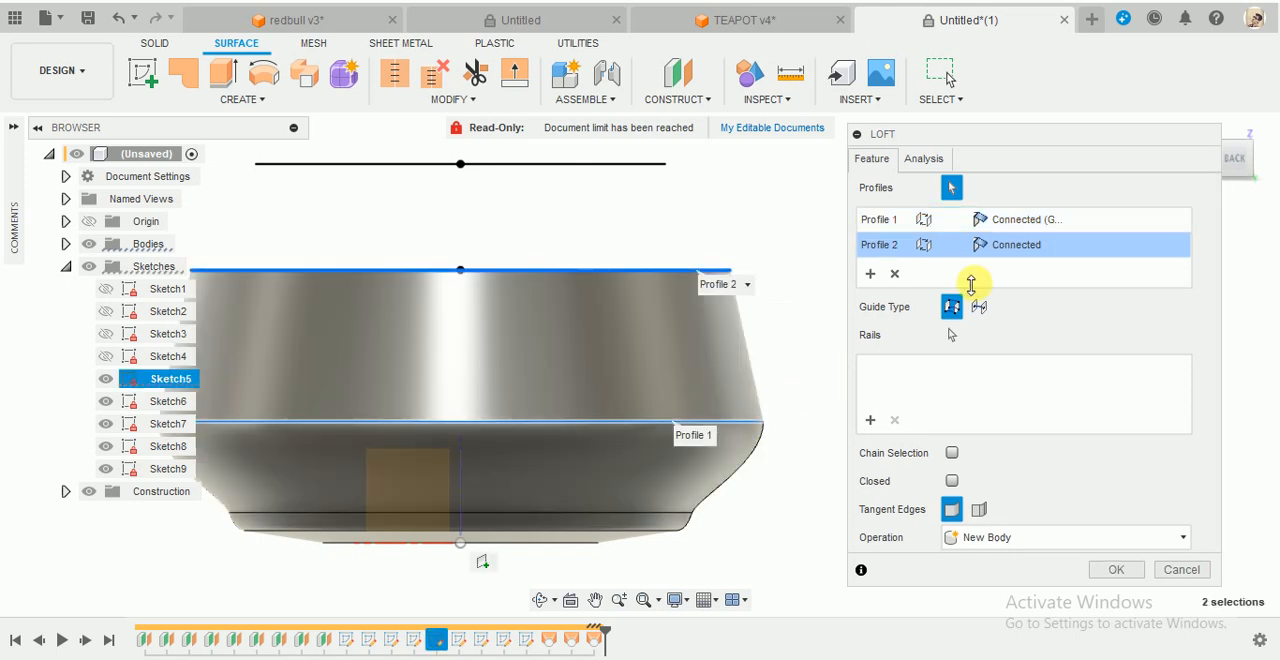
pyautogui.click(1025, 219)
pyautogui.click(1022, 261)
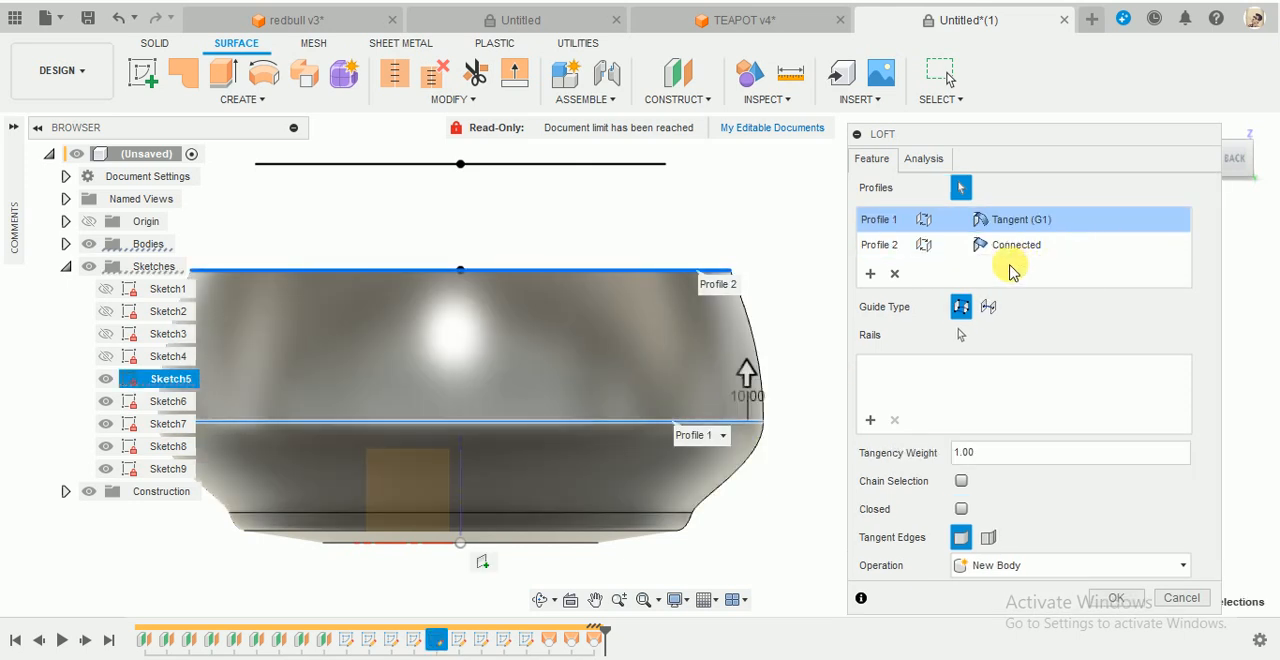
pyautogui.scroll(3, 774, 240)
pyautogui.scroll(-4, 772, 426)
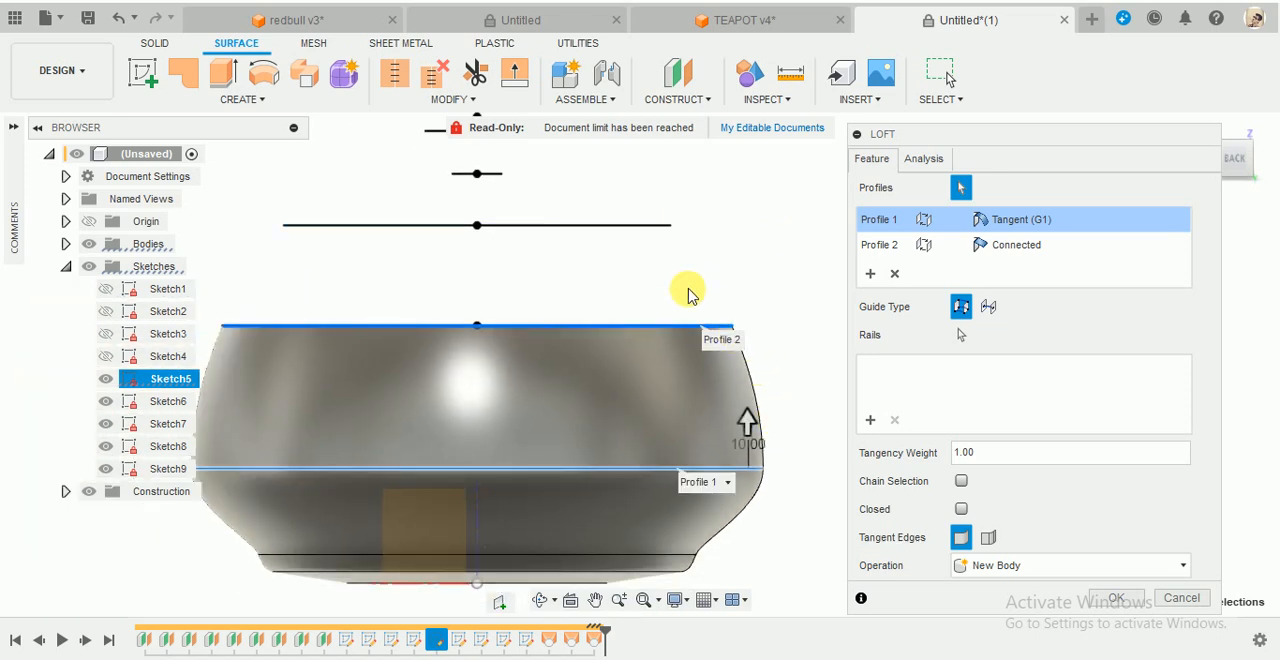
pyautogui.click(1120, 597)
pyautogui.scroll(-2, 857, 374)
pyautogui.moveTo(857, 374)
pyautogui.keyDown('shift'); pyautogui.mouseDown(button='middle')
pyautogui.moveTo(775, 343)
pyautogui.moveTo(791, 360)
pyautogui.moveTo(760, 334)
pyautogui.moveTo(907, 340)
pyautogui.moveTo(909, 351)
pyautogui.mouseUp(button='middle'); pyautogui.keyUp('shift')
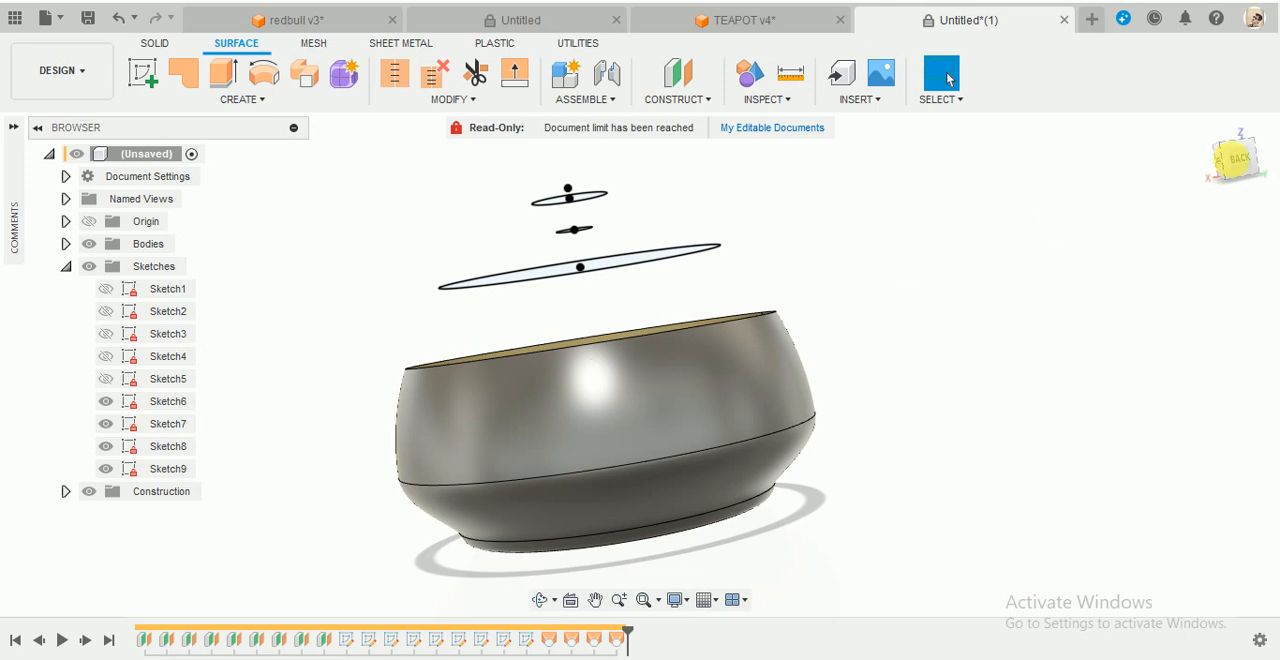
pyautogui.click(1243, 170)
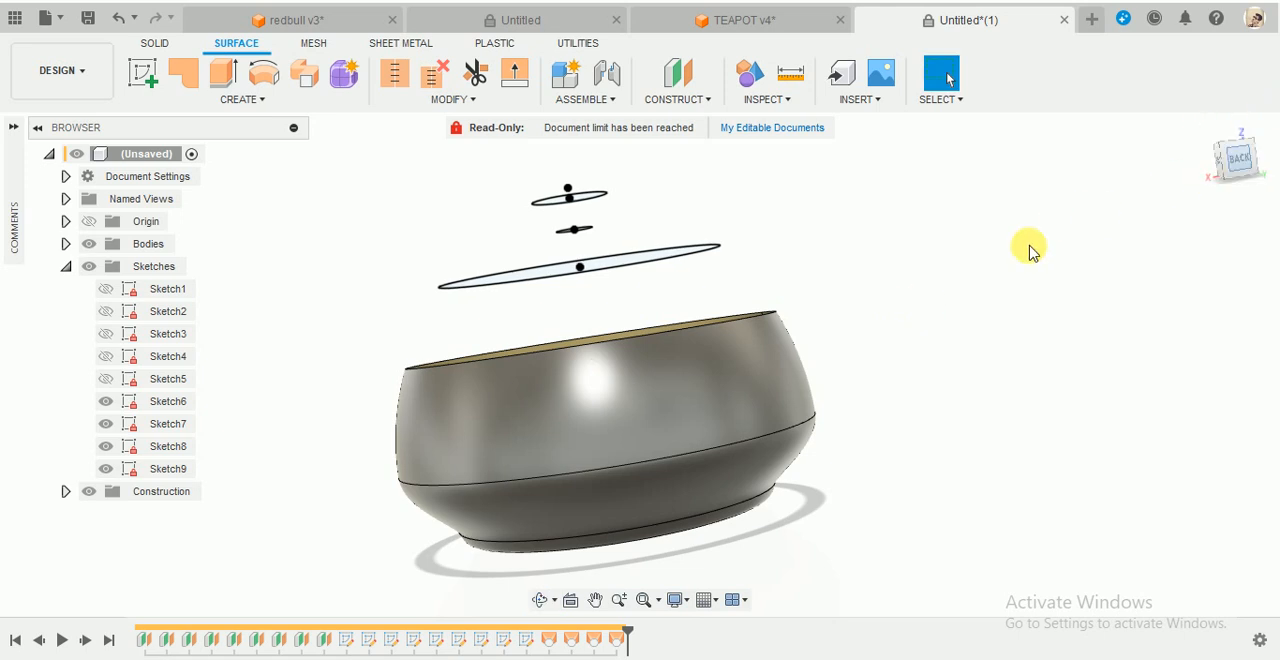
# - Loft a New Body surface from the body's upper edge to the Sketch6 circle, with Tangent (G1) at the edge and a tangency weight of 1.00
pyautogui.scroll(1, 843, 215)
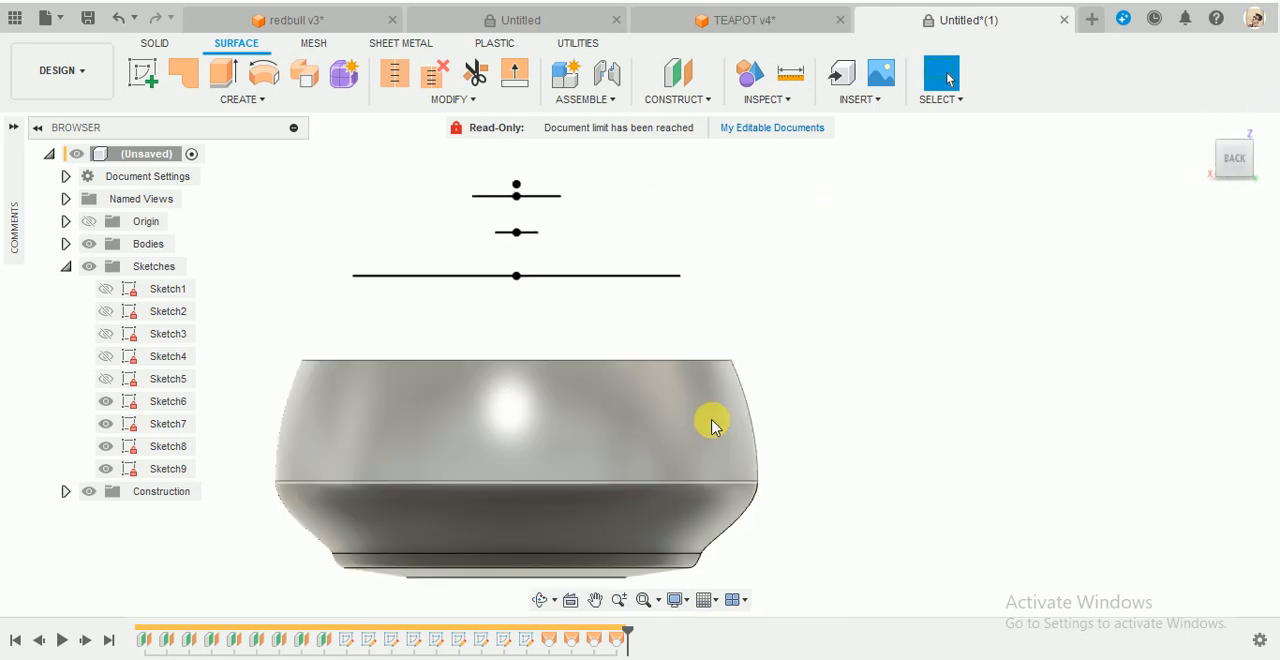
pyautogui.click(246, 100)
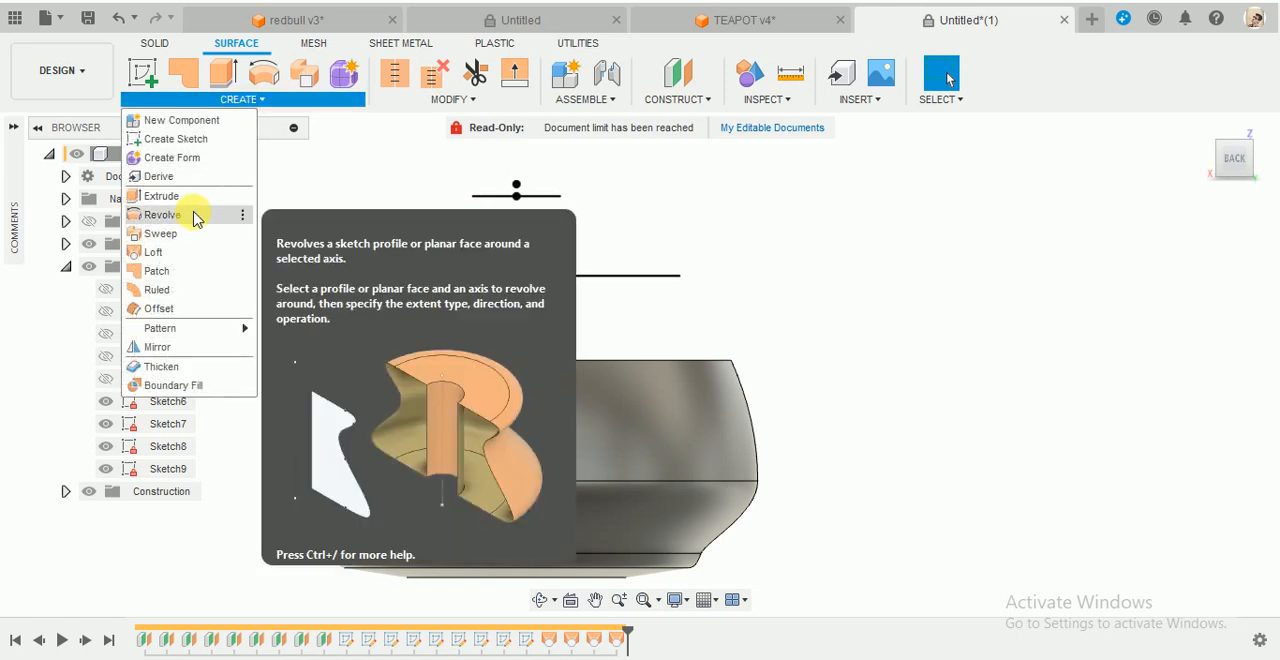
pyautogui.click(822, 188)
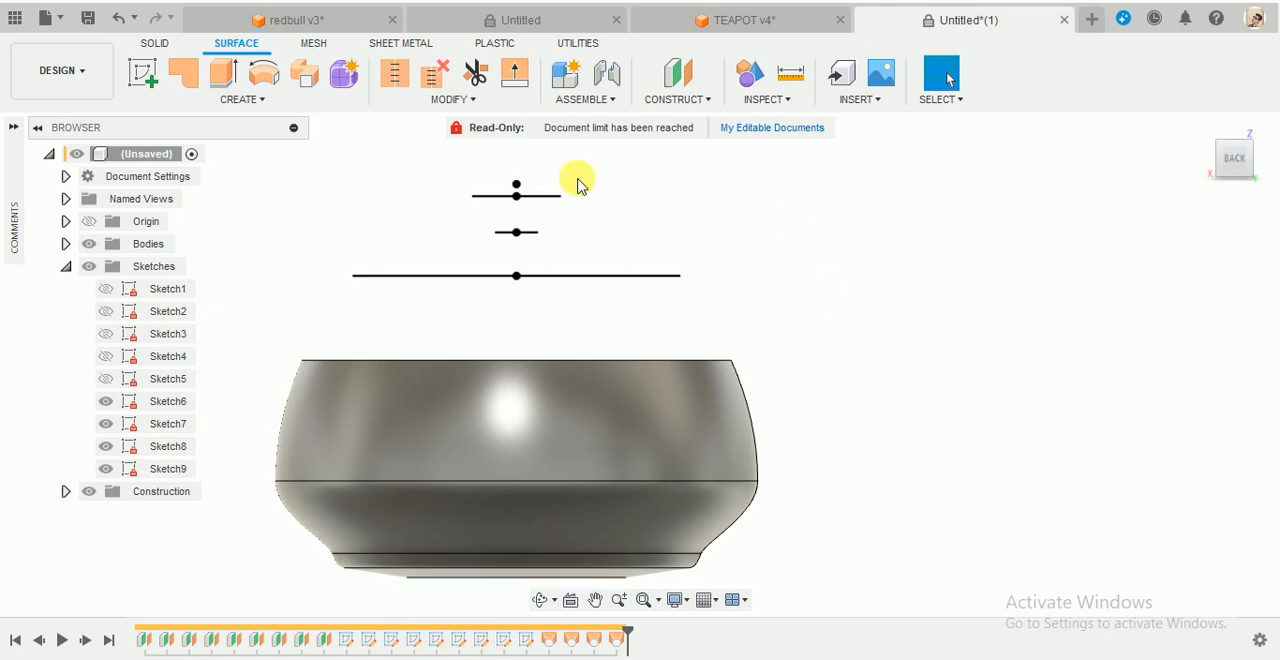
pyautogui.click(256, 103)
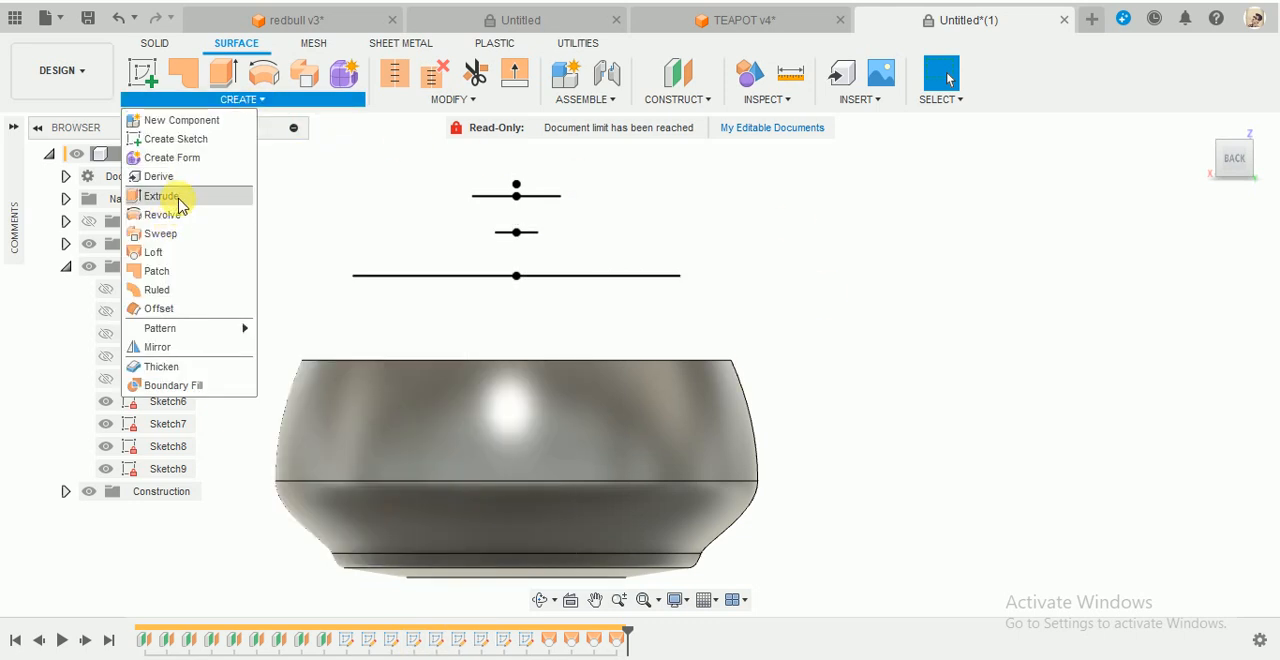
pyautogui.click(158, 252)
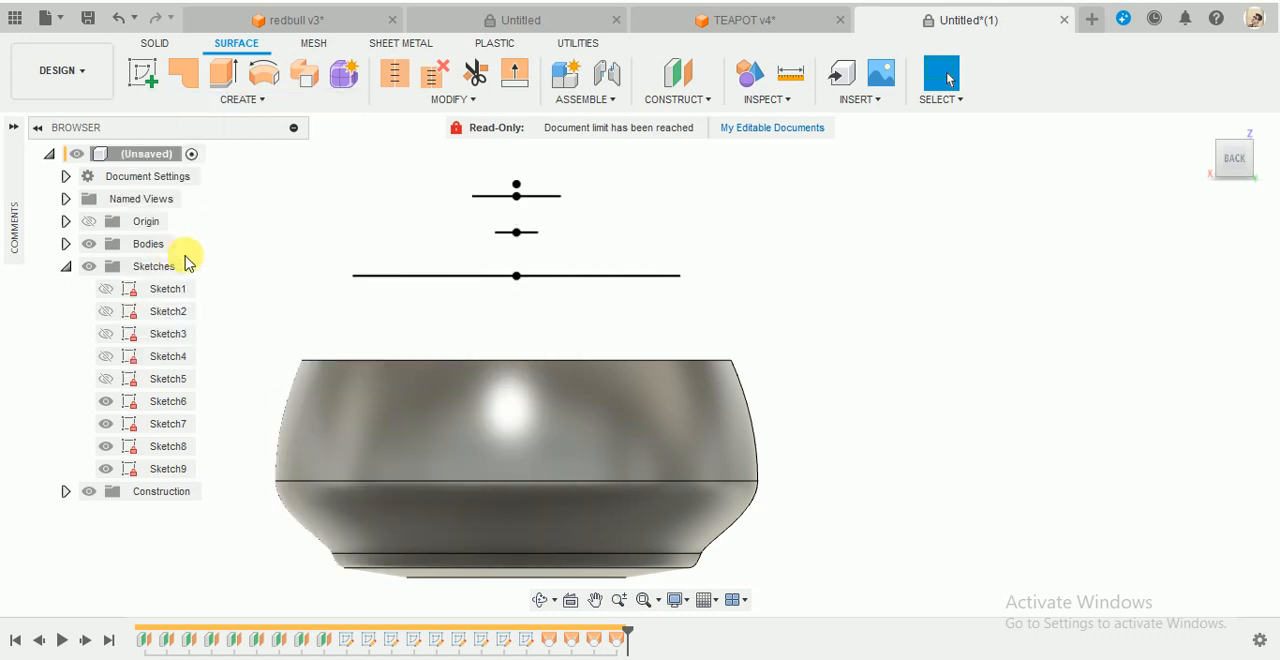
pyautogui.click(588, 362)
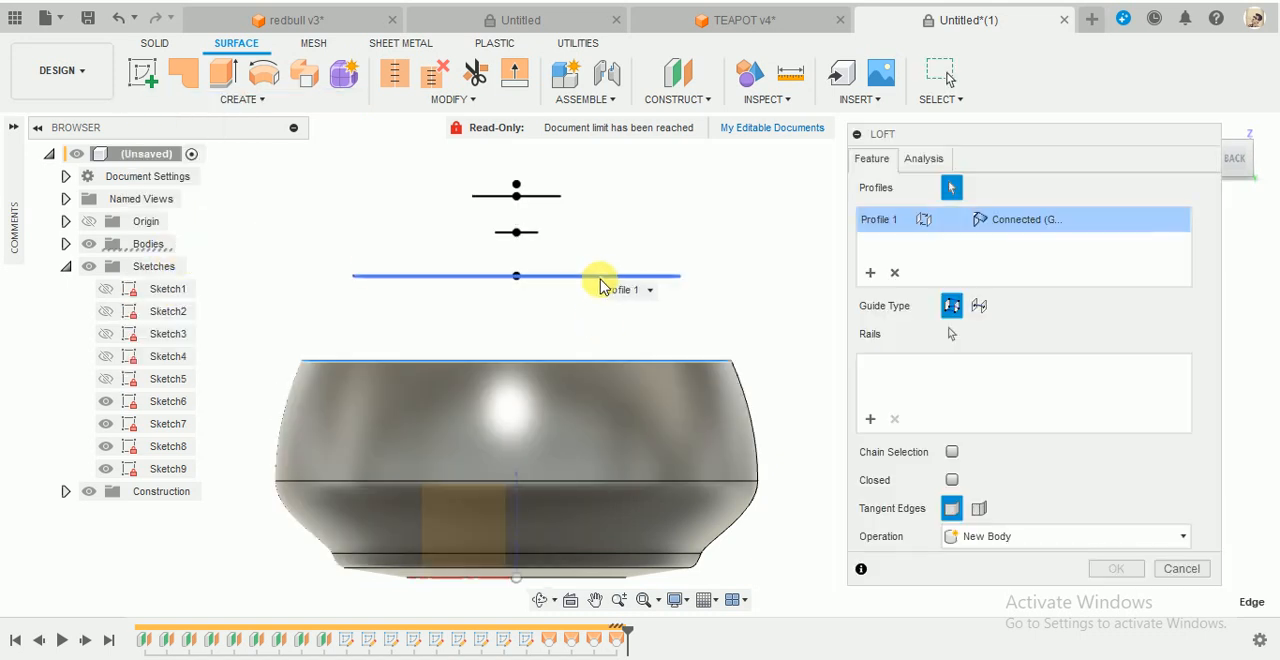
pyautogui.click(602, 275)
pyautogui.click(1020, 219)
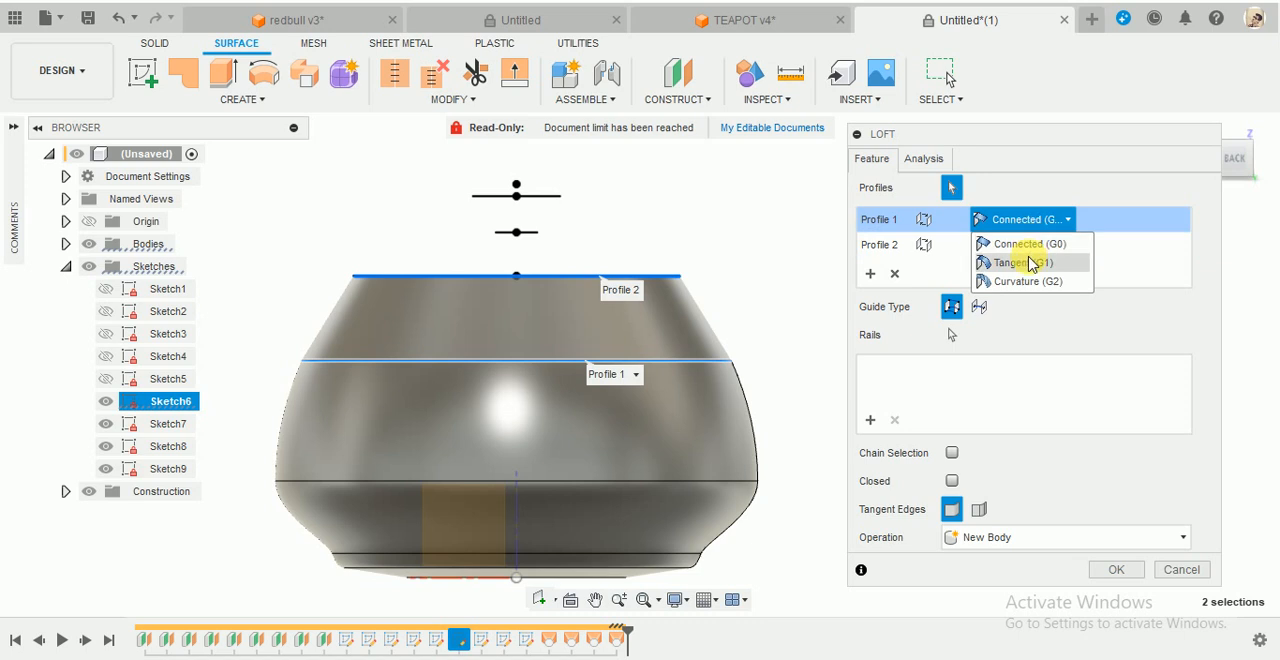
pyautogui.click(1008, 257)
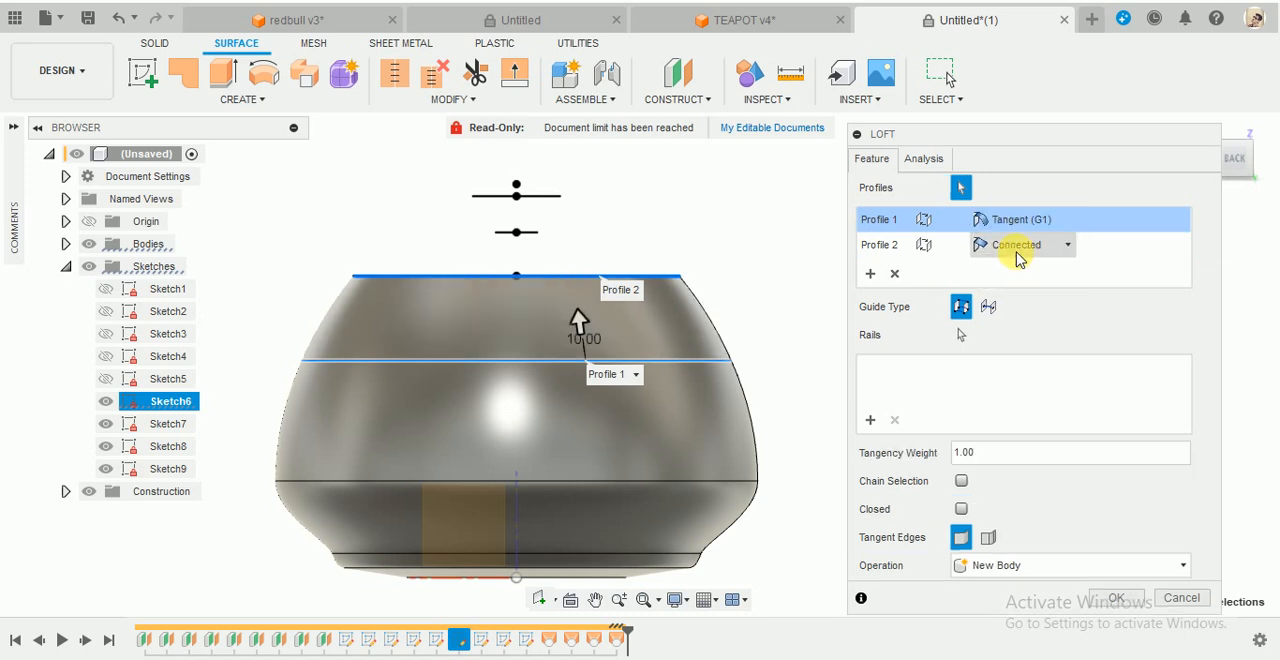
pyautogui.click(1113, 598)
# - Compare the lofted body's shape and open rim with the finished teapot in the TEAPOT v4 document, then return to the untitled model
pyautogui.scroll(4, 530, 236)
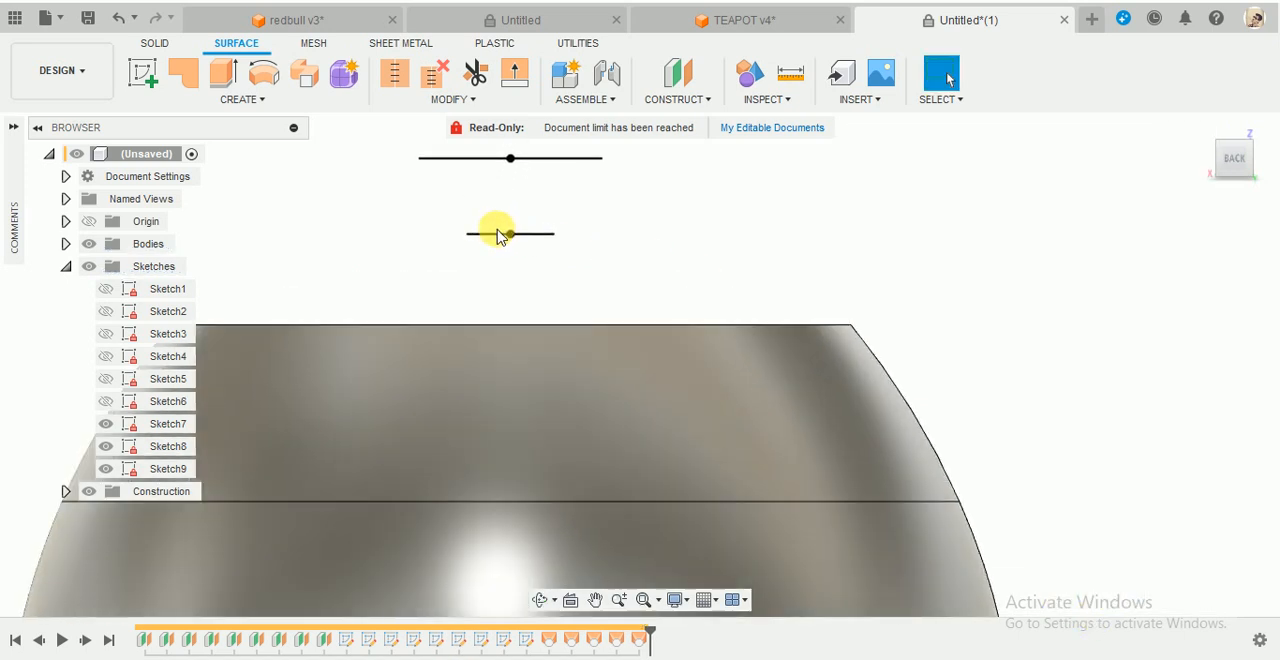
pyautogui.scroll(-2, 600, 280)
pyautogui.keyDown('shift'); pyautogui.moveTo(713, 252); pyautogui.dragTo(668, 251, button='middle'); pyautogui.keyUp('shift')
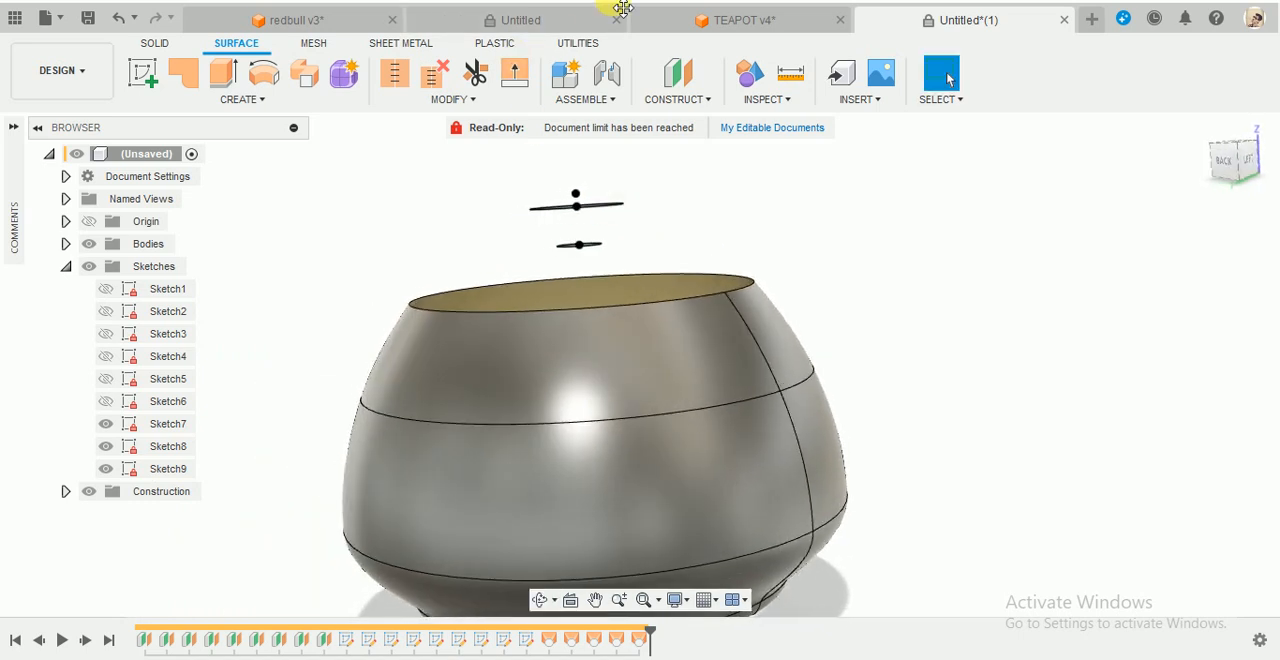
pyautogui.click(717, 17)
pyautogui.scroll(-2, 713, 345)
pyautogui.keyDown('shift'); pyautogui.moveTo(741, 286); pyautogui.dragTo(729, 317, button='middle'); pyautogui.keyUp('shift')
pyautogui.scroll(4, 727, 305)
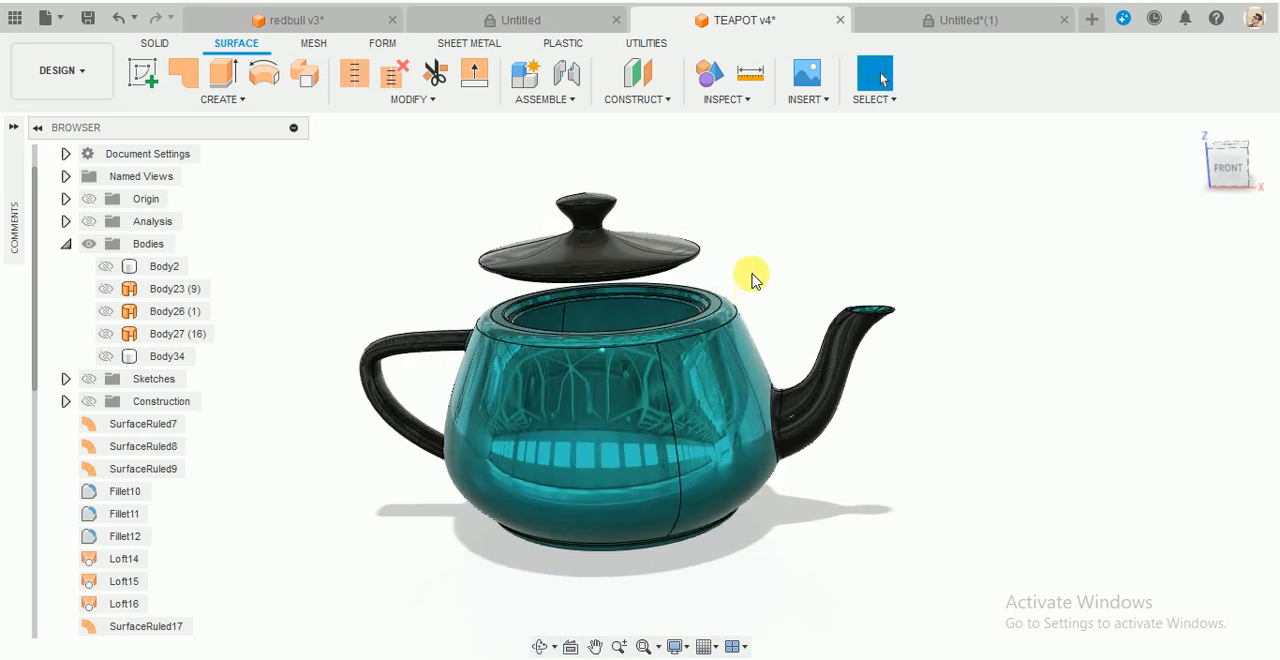
pyautogui.scroll(3, 724, 256)
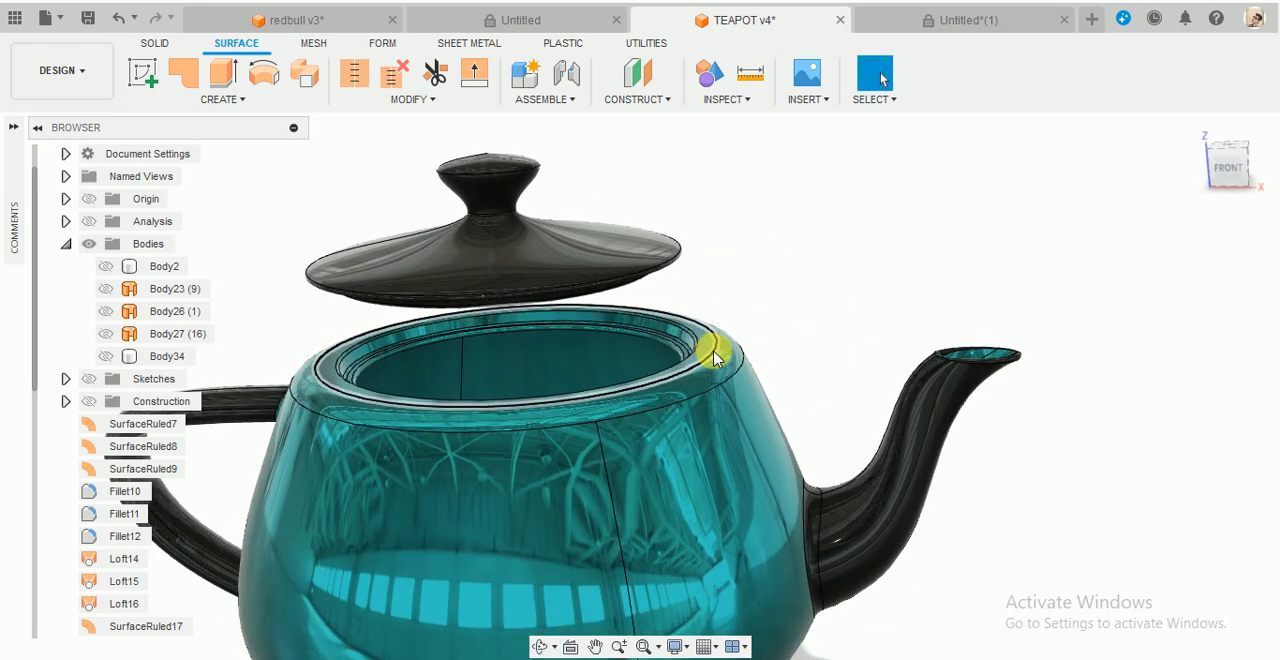
pyautogui.click(980, 24)
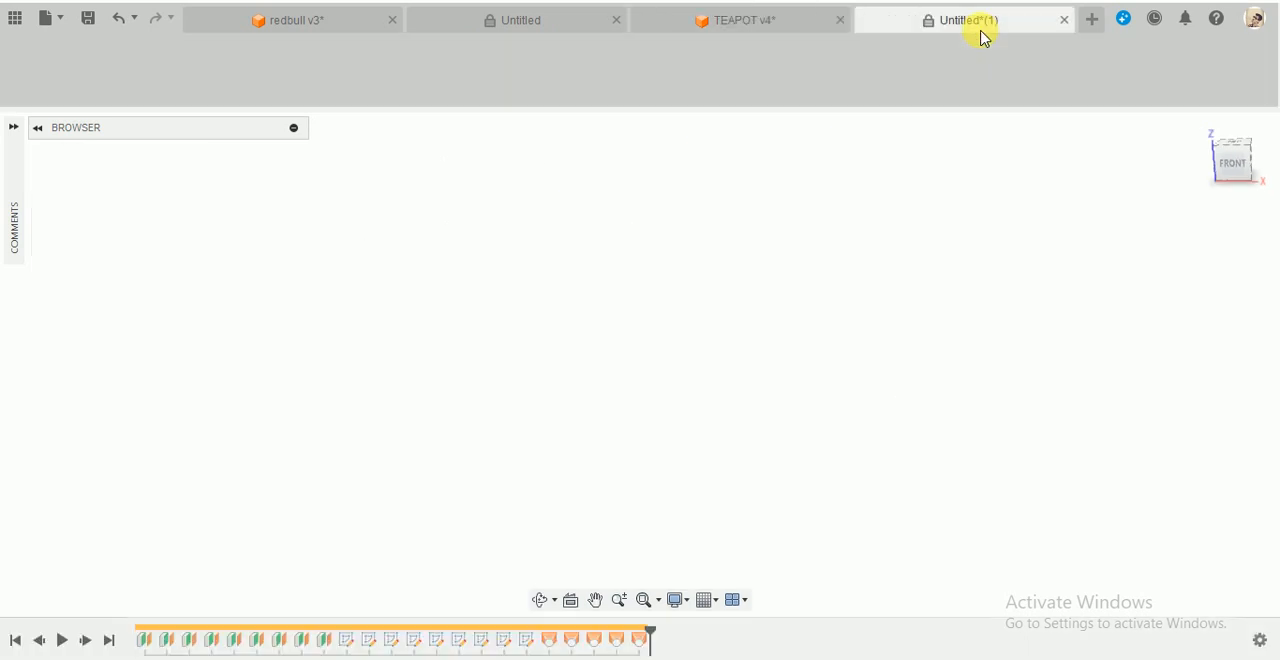
pyautogui.scroll(2, 640, 215)
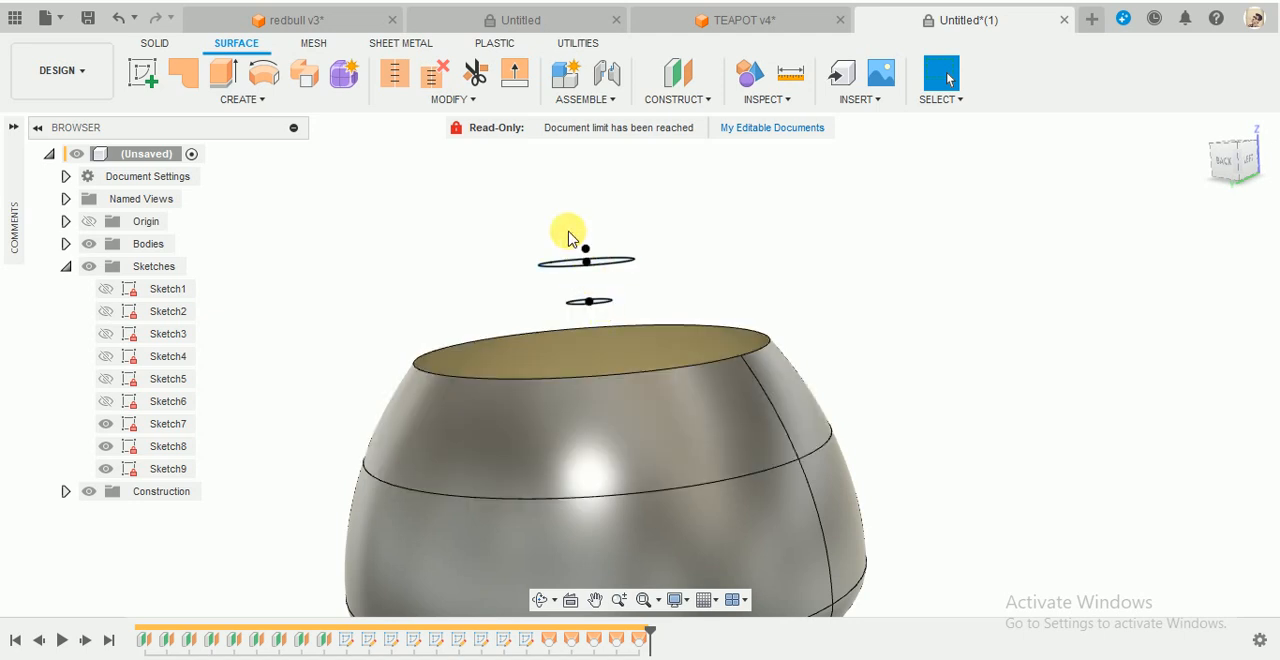
pyautogui.scroll(-2, 695, 325)
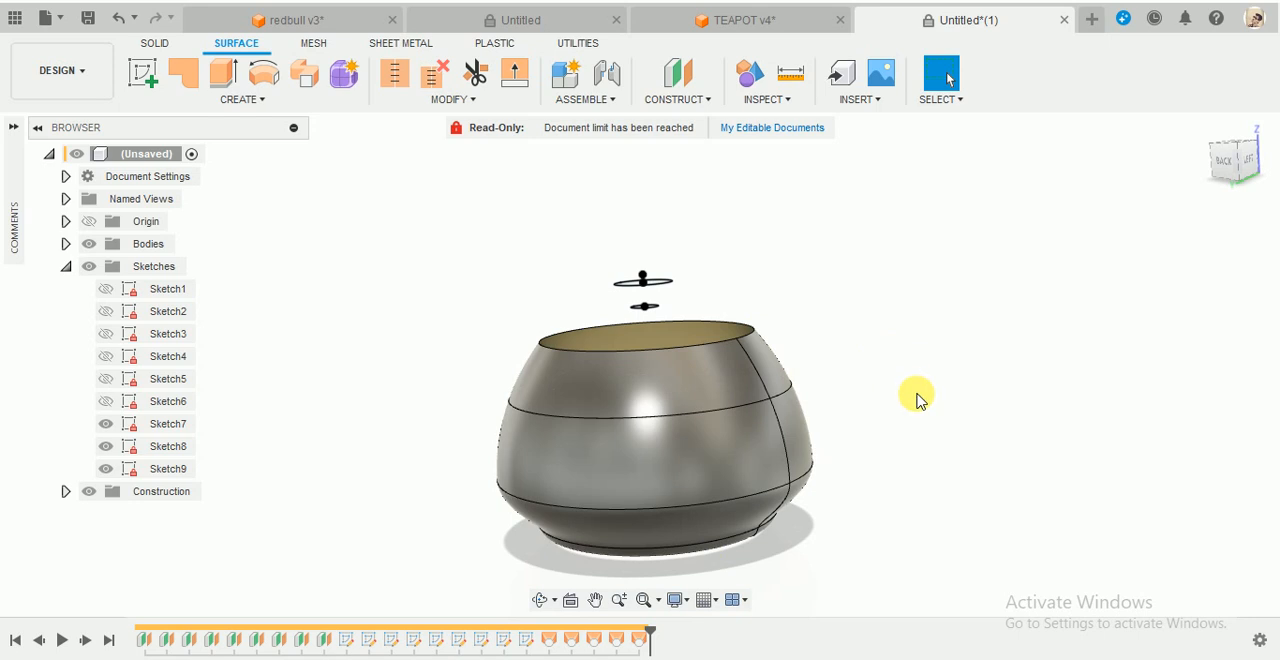
pyautogui.click(396, 78)
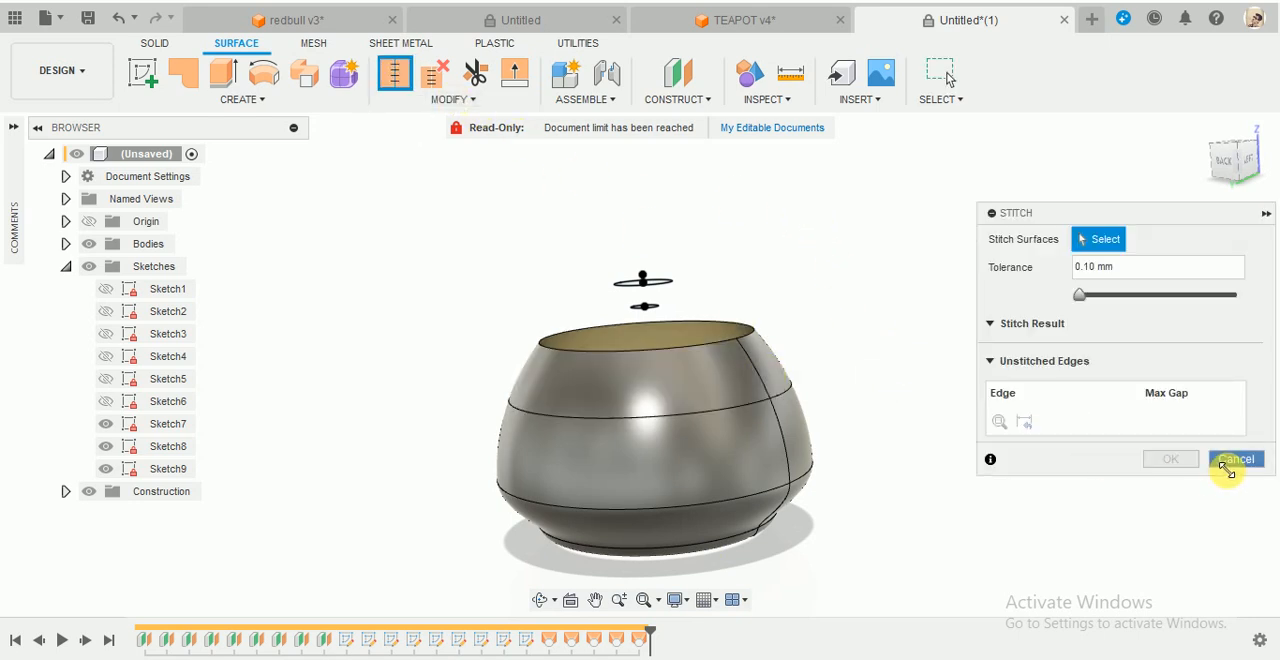
pyautogui.click(1230, 461)
# - Stitch the five lofted surfaces, Body1 to Body5, into a New Body with a tolerance of 0.10 mm
pyautogui.click(66, 244)
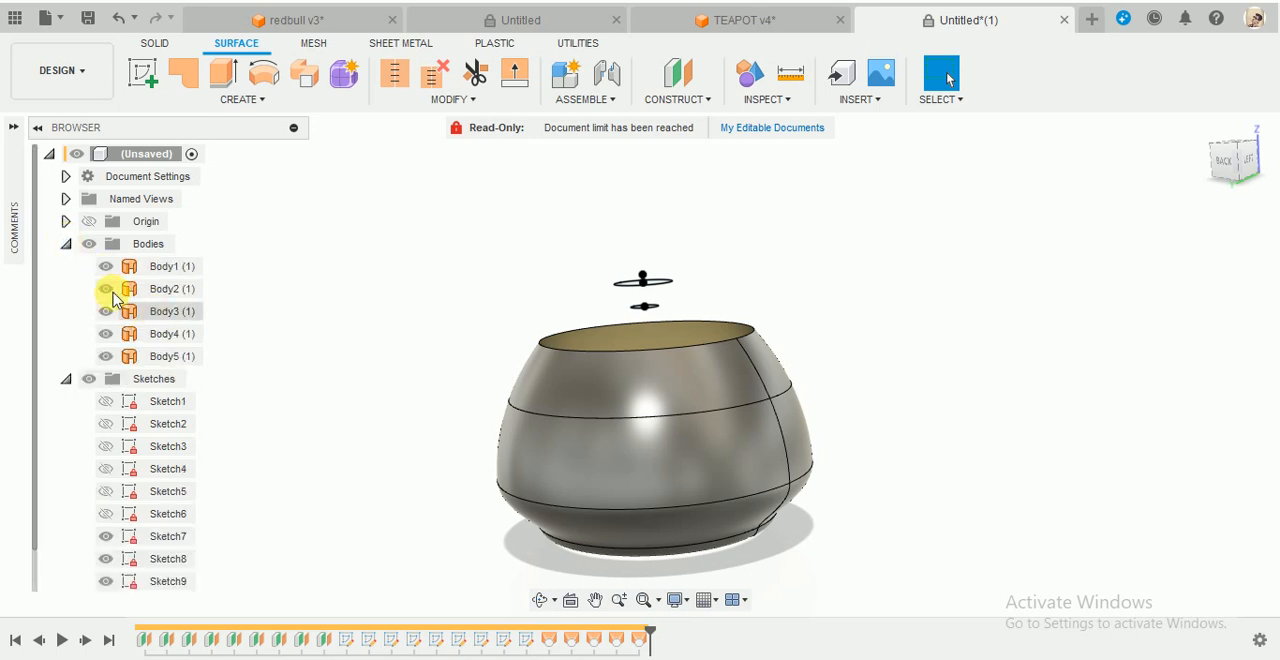
pyautogui.click(558, 497)
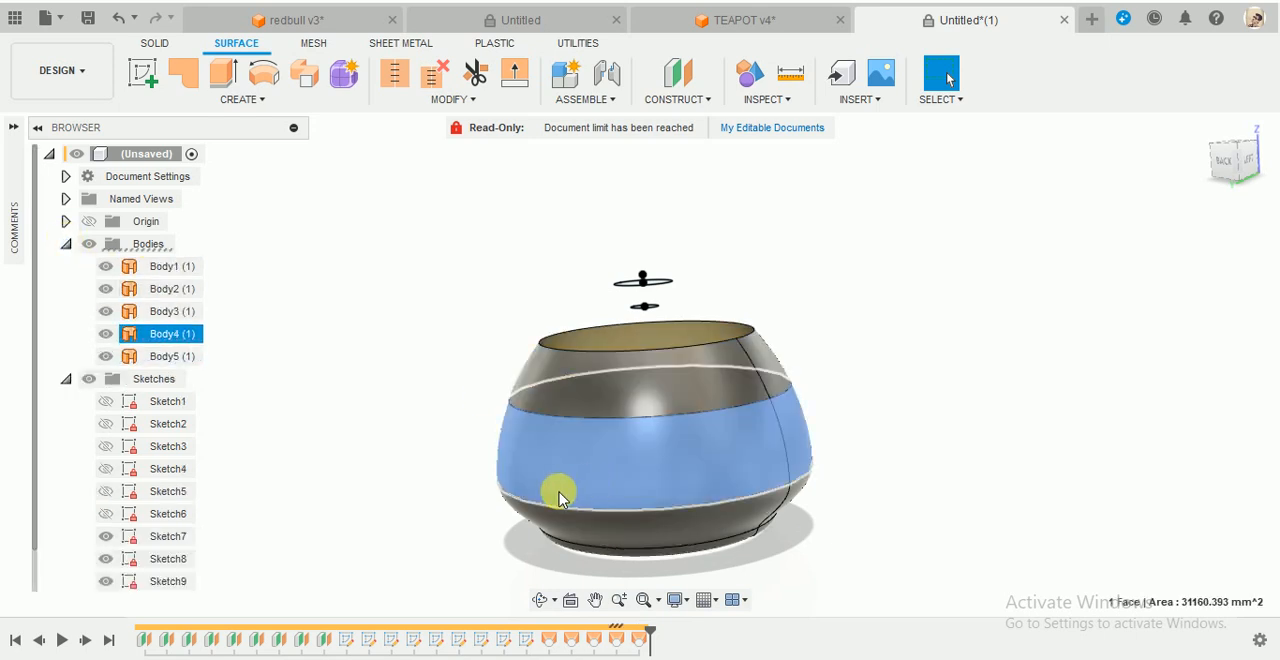
pyautogui.click(621, 528)
pyautogui.click(438, 349)
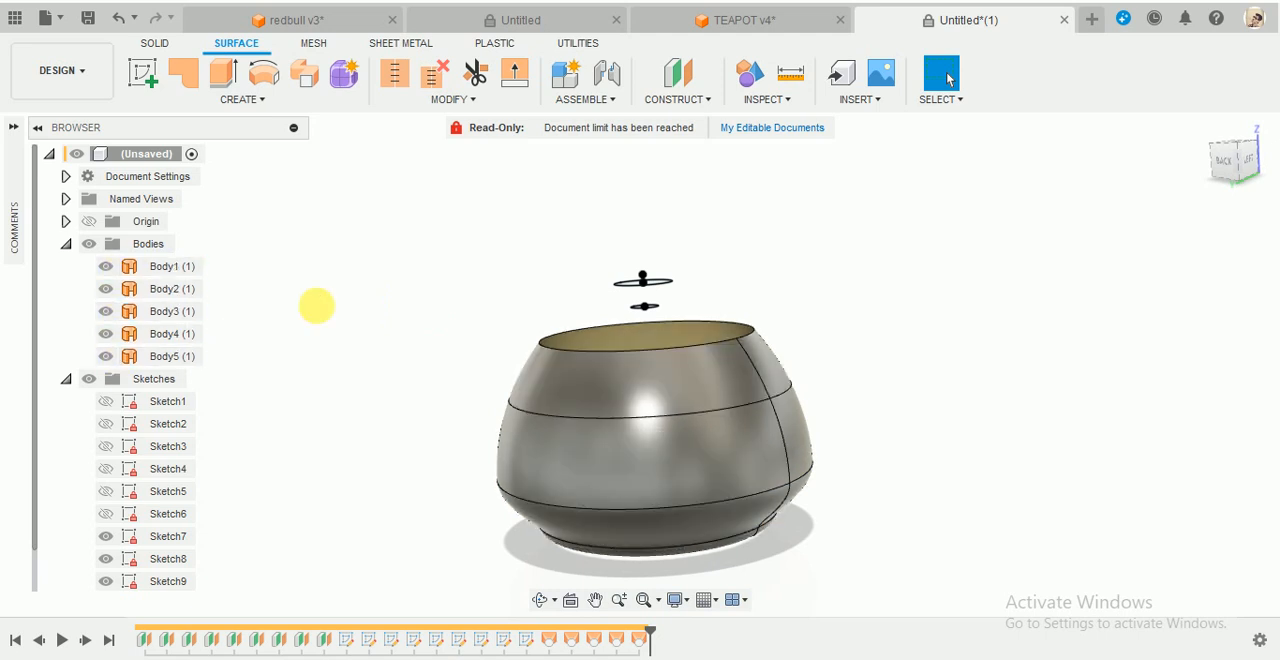
pyautogui.click(390, 78)
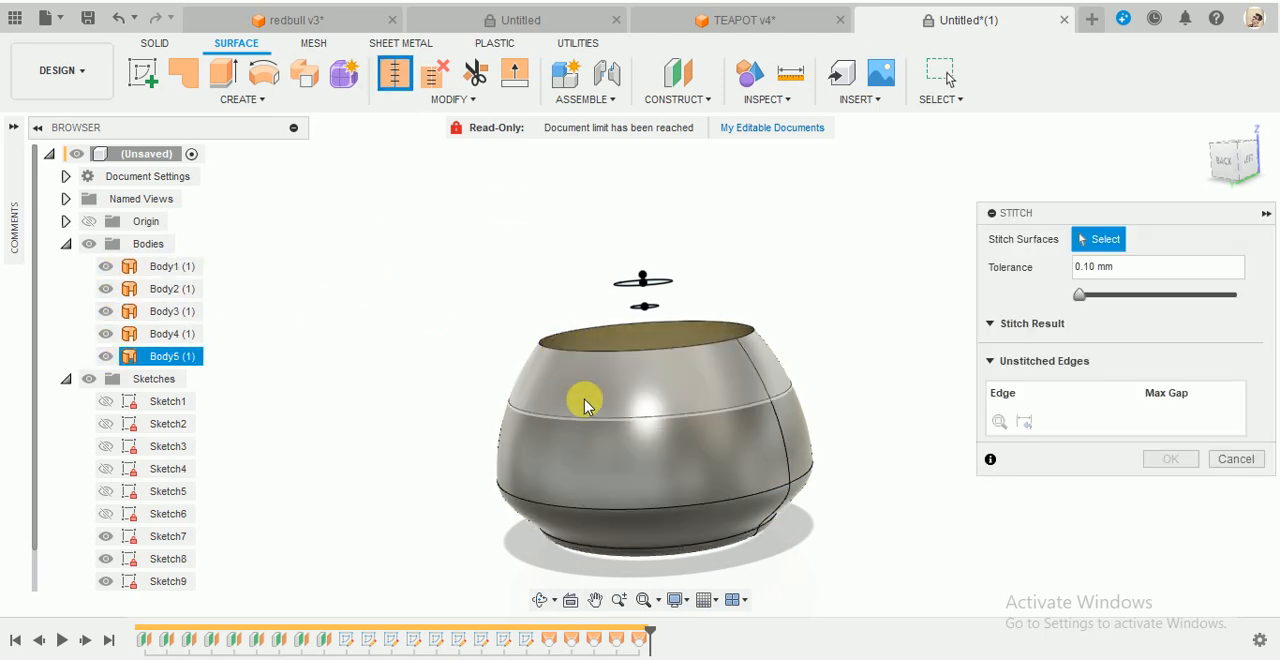
pyautogui.click(585, 418)
pyautogui.click(175, 333)
pyautogui.click(175, 311)
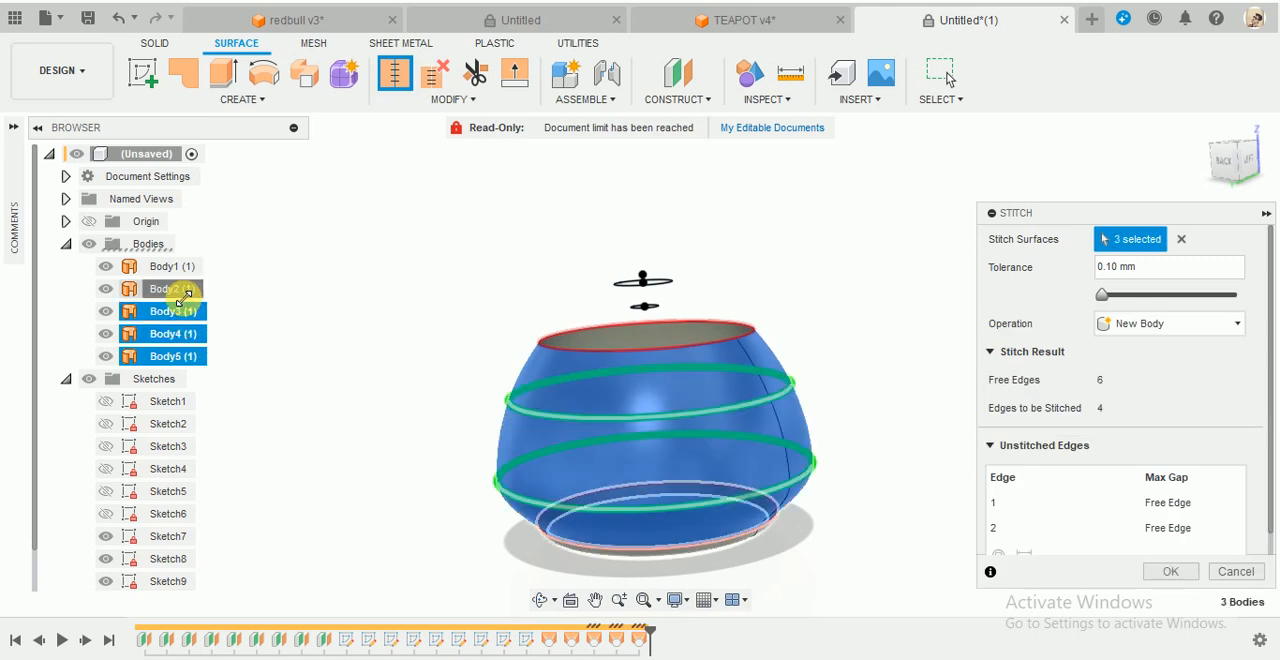
pyautogui.click(175, 289)
pyautogui.click(180, 270)
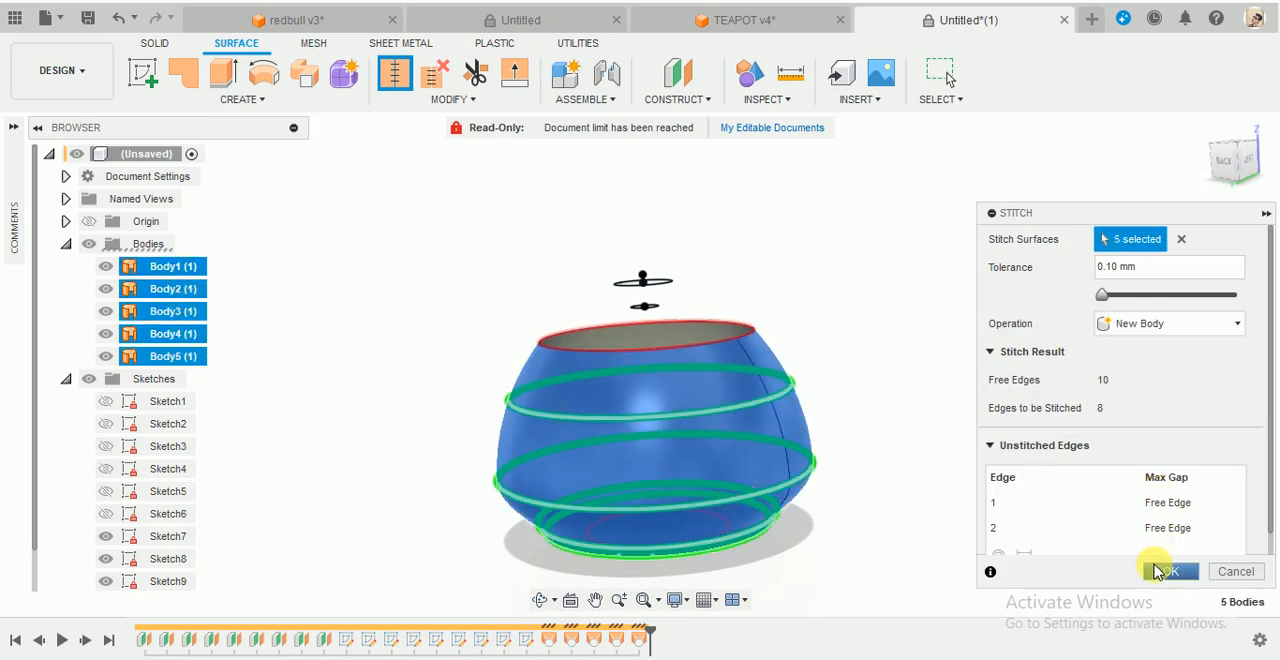
pyautogui.click(1166, 323)
pyautogui.click(1166, 323)
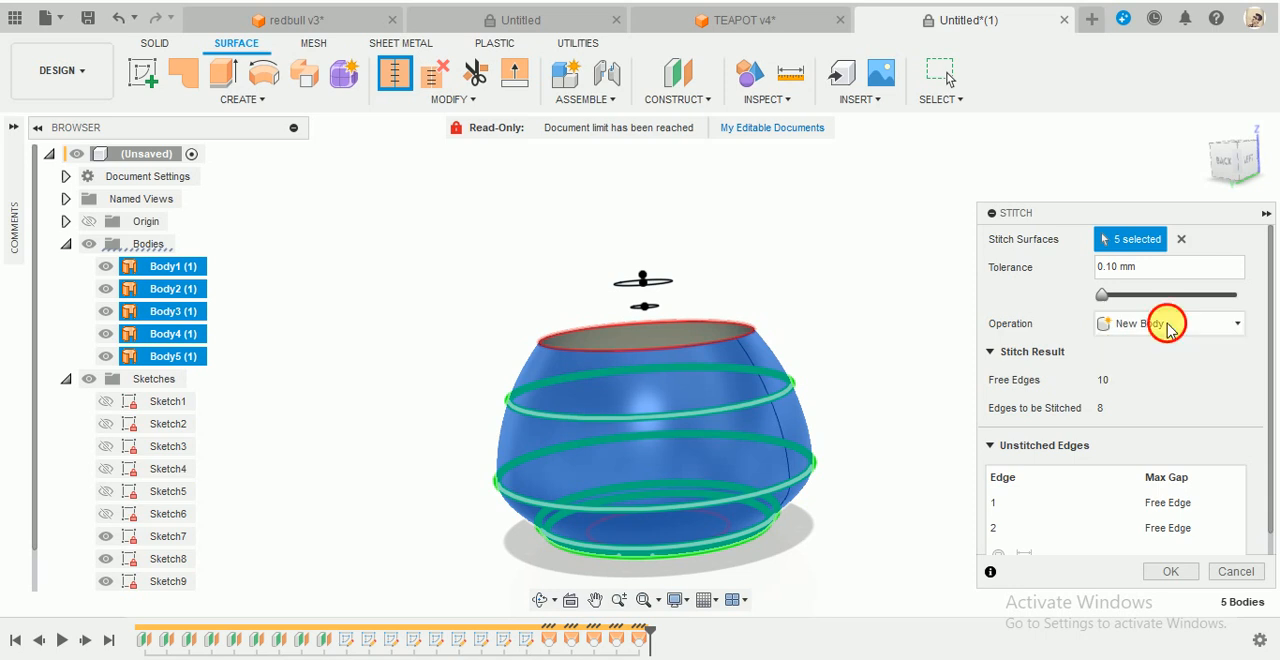
pyautogui.click(1172, 572)
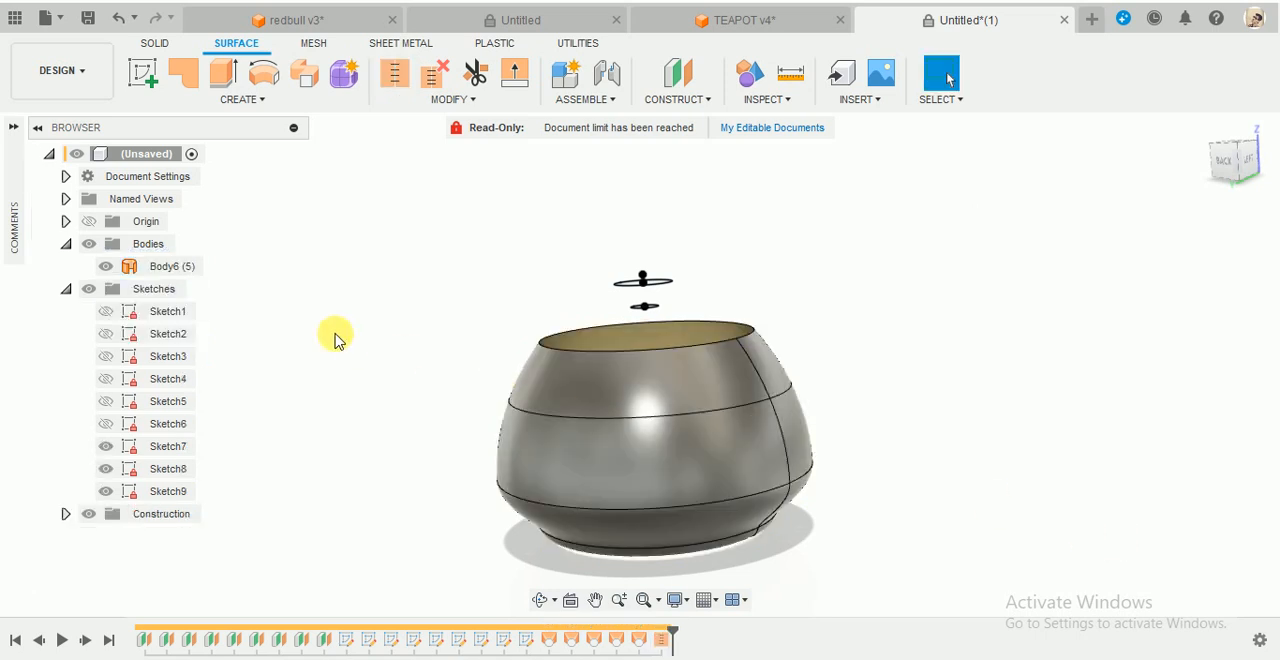
# - Check the stitched body by hiding and showing it, and examine the opening in its underside
pyautogui.click(106, 267)
pyautogui.click(106, 267)
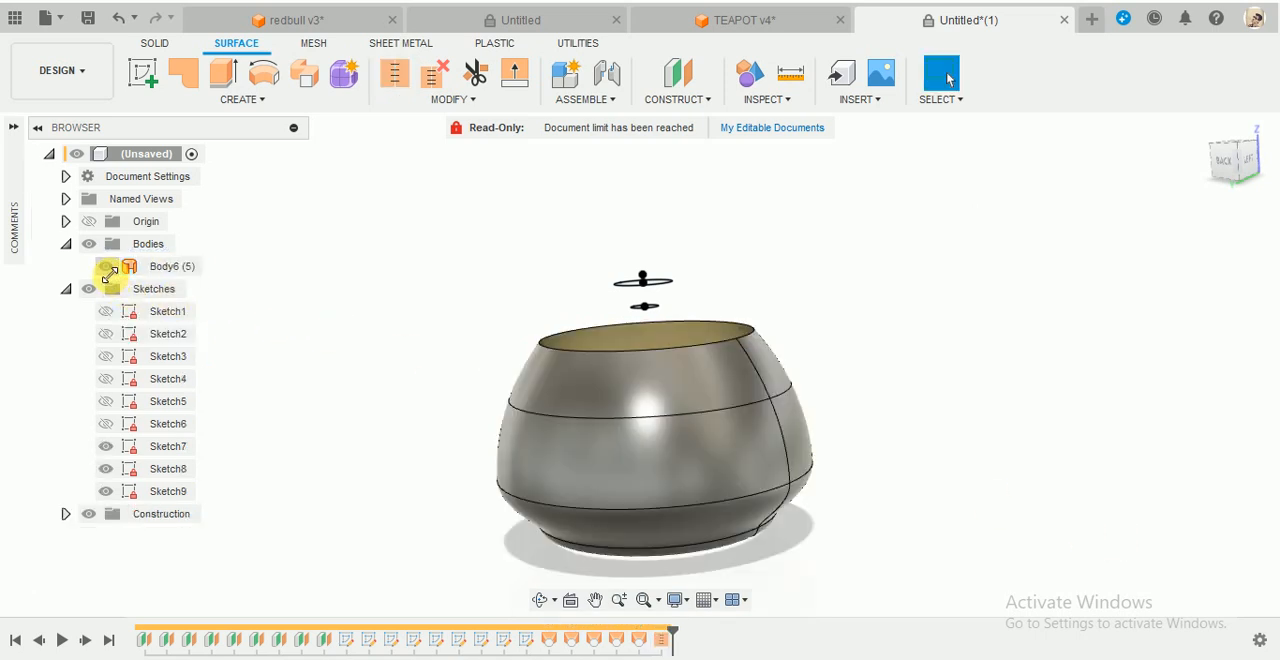
pyautogui.keyDown('shift'); pyautogui.moveTo(831, 317); pyautogui.dragTo(885, 225, button='middle'); pyautogui.keyUp('shift')
pyautogui.click(106, 266)
pyautogui.click(106, 266)
pyautogui.scroll(3, 692, 518)
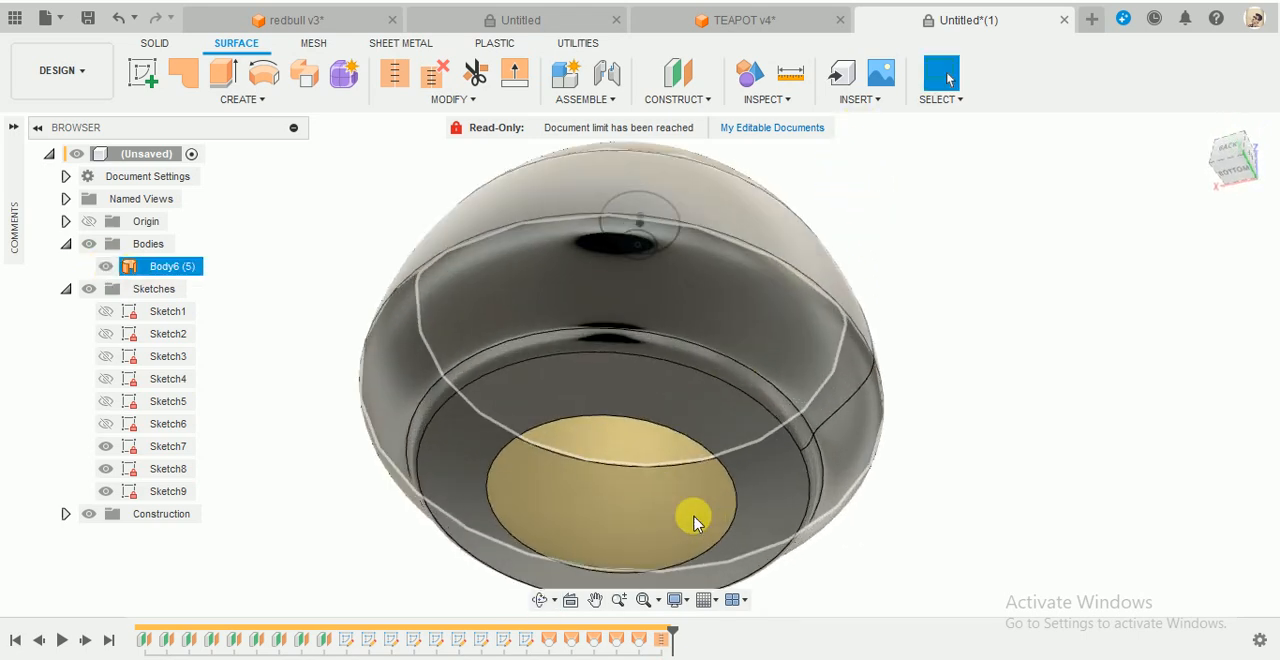
# - Patch the circular opening in the body's base as a New Body, with the boundary edge set to Connected
pyautogui.click(533, 428)
pyautogui.scroll(-3, 700, 470)
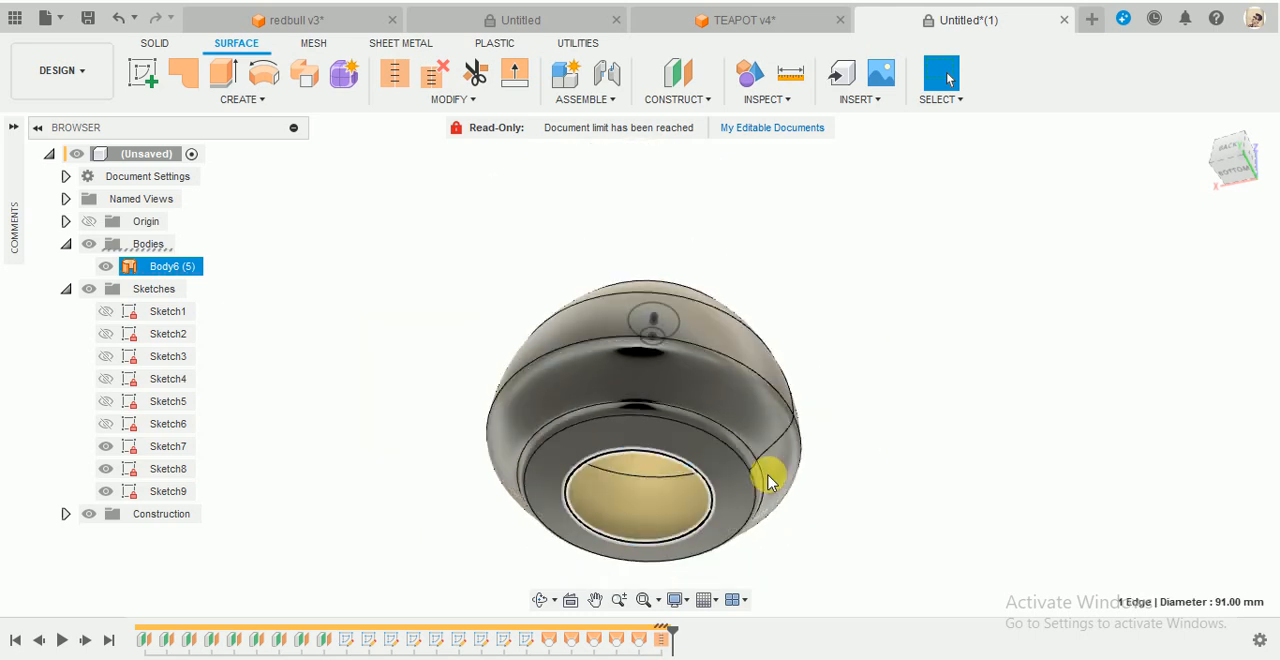
pyautogui.click(257, 96)
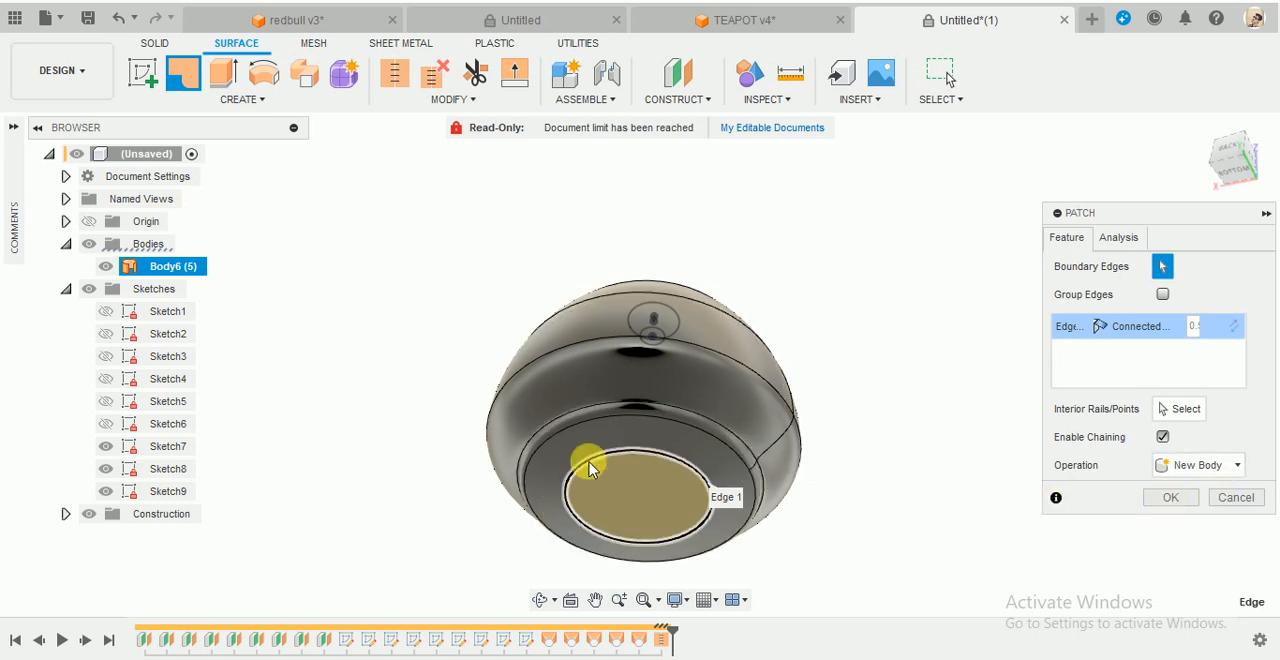
pyautogui.click(779, 497)
pyautogui.click(648, 448)
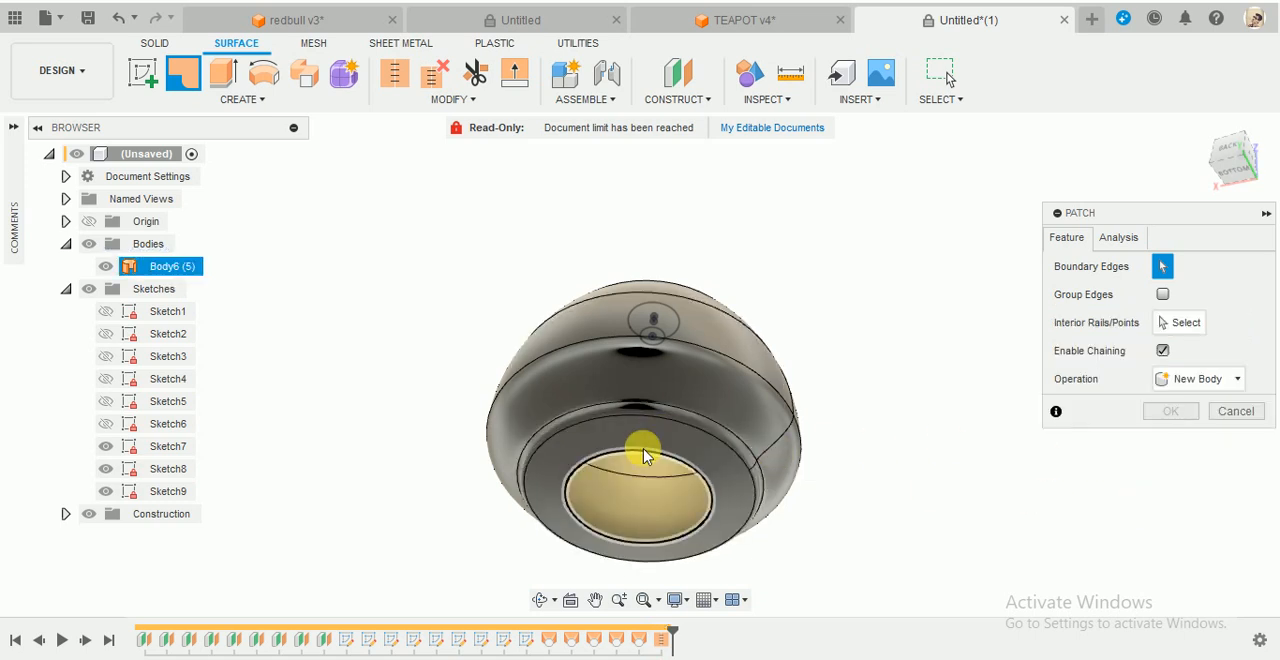
pyautogui.press('Return')
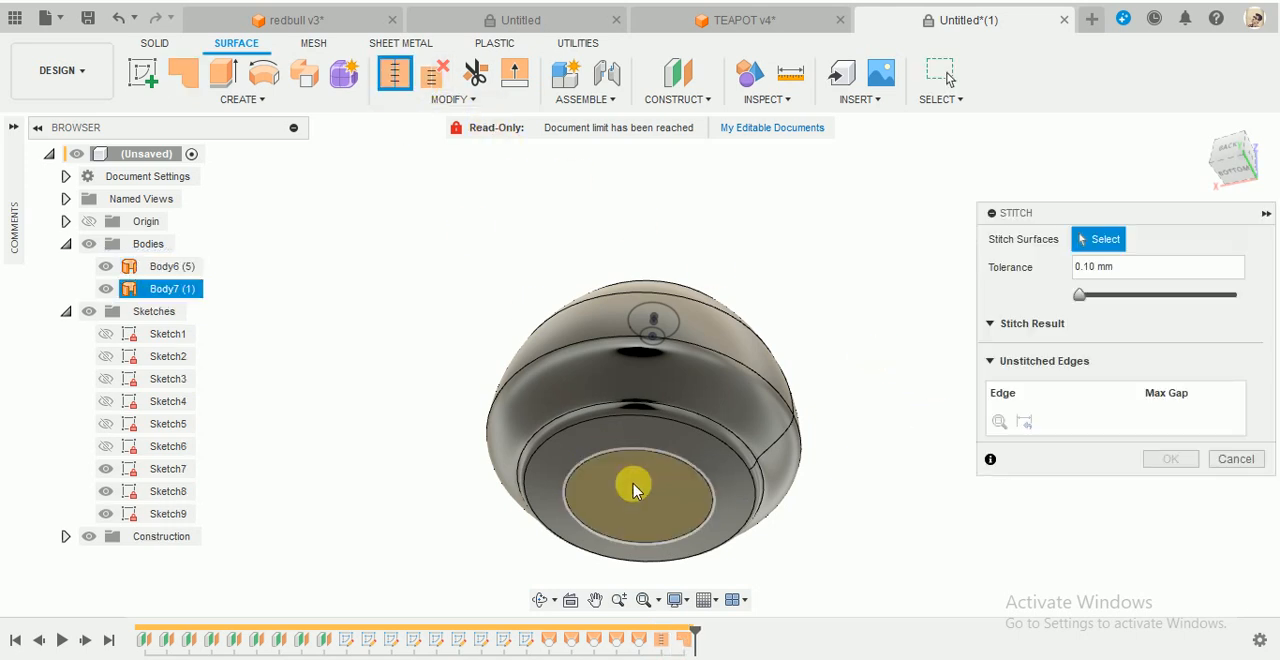
# - Stitch the base patch to the teapot body as a New Body with a tolerance of 0.10 mm
pyautogui.click(614, 443)
pyautogui.click(614, 437)
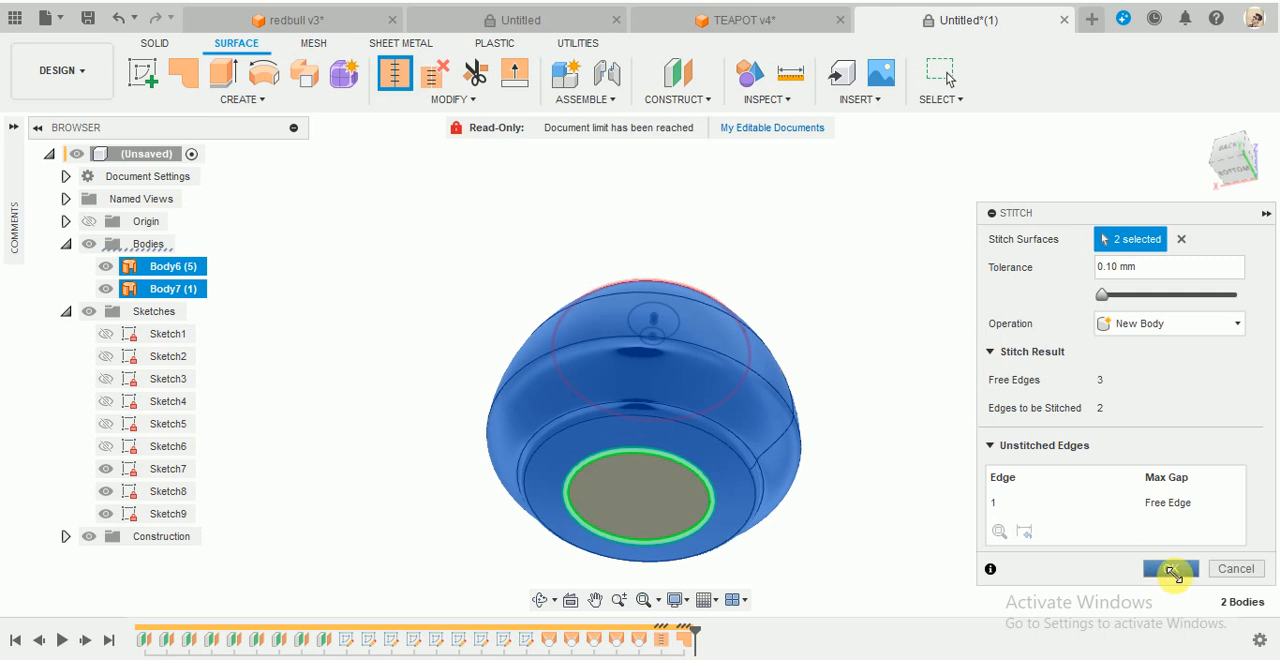
pyautogui.click(1172, 571)
# - Fillet the circular edge between the base patch and the teapot body with a constant 62.376 mm radius, Tangent (G1)
pyautogui.keyDown('shift'); pyautogui.moveTo(717, 291); pyautogui.dragTo(586, 247, button='middle'); pyautogui.keyUp('shift')
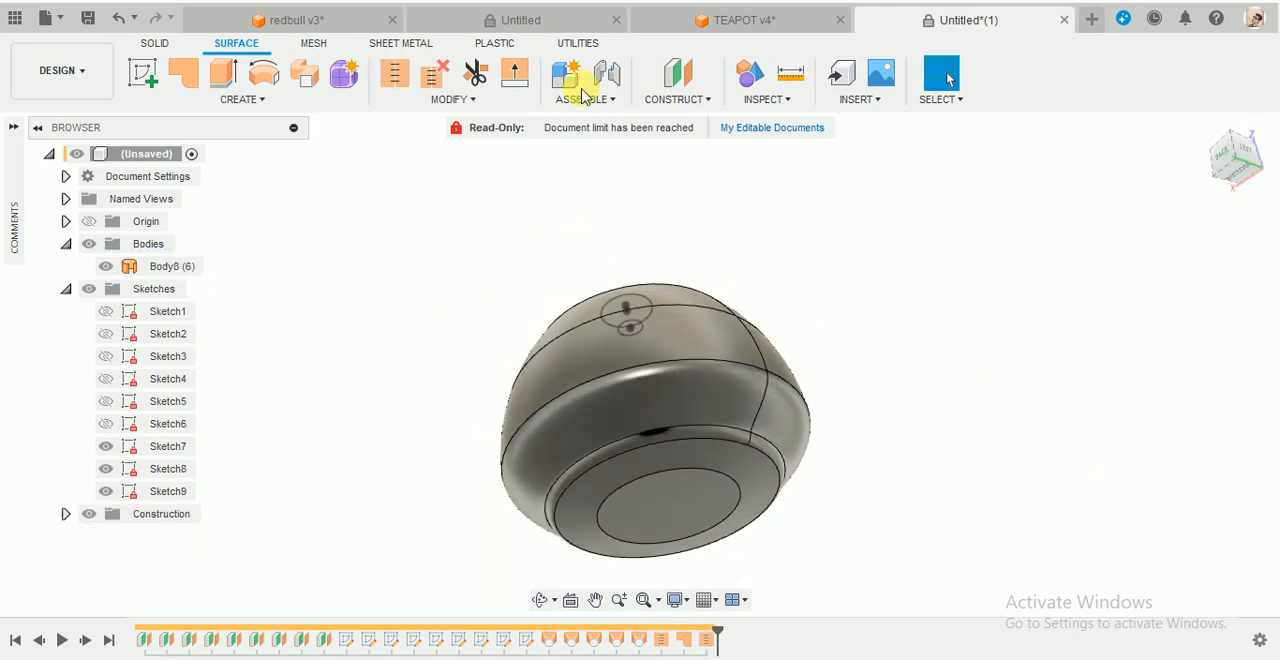
pyautogui.click(480, 100)
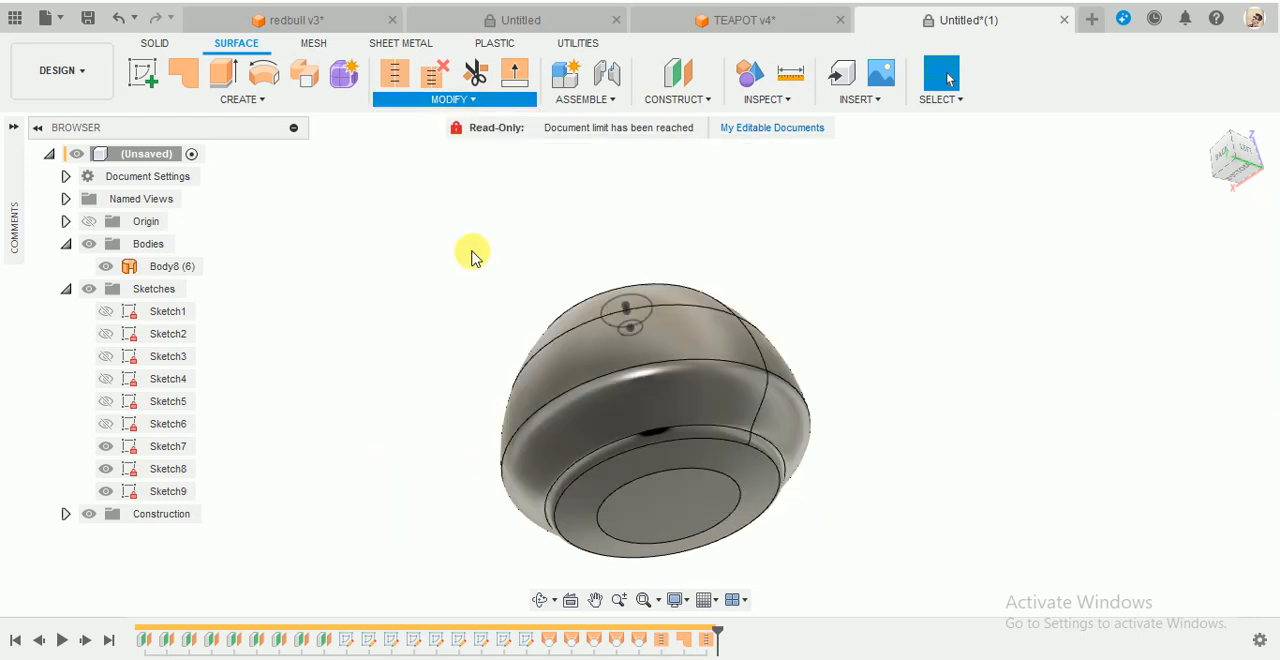
pyautogui.scroll(5, 720, 491)
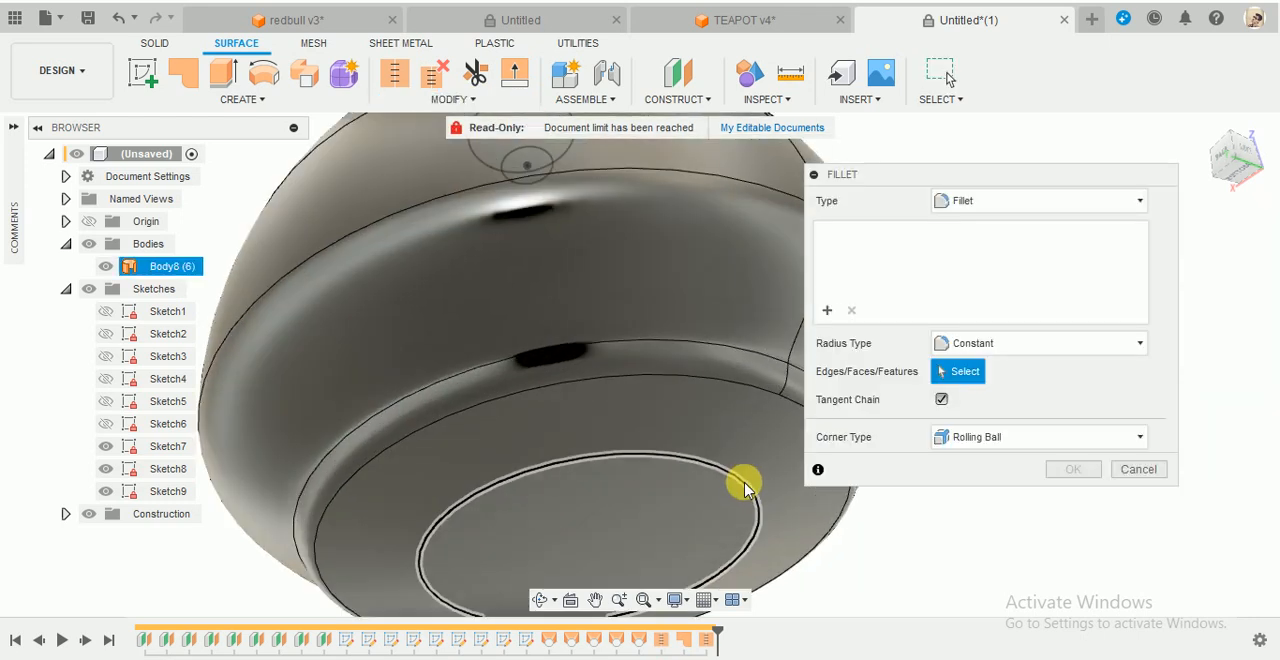
pyautogui.click(744, 486)
pyautogui.moveTo(749, 500); pyautogui.dragTo(751, 513)
pyautogui.scroll(-5, 654, 477)
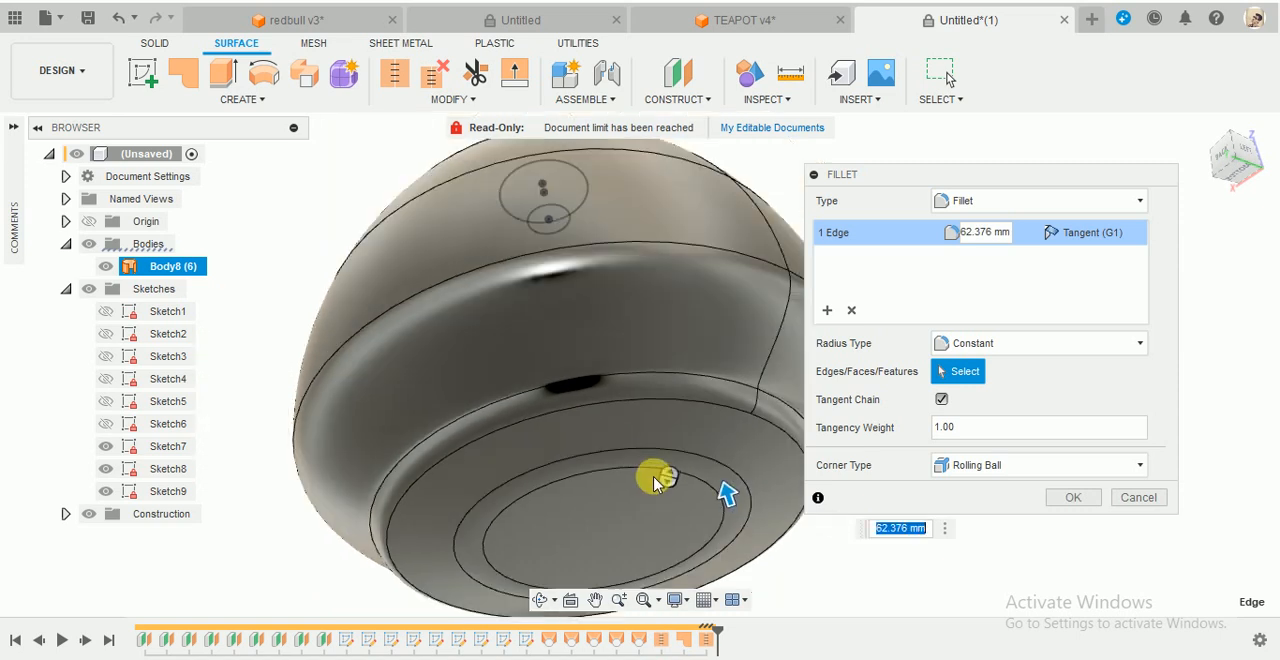
pyautogui.keyDown('shift'); pyautogui.moveTo(654, 469); pyautogui.dragTo(708, 500, button='middle'); pyautogui.keyUp('shift')
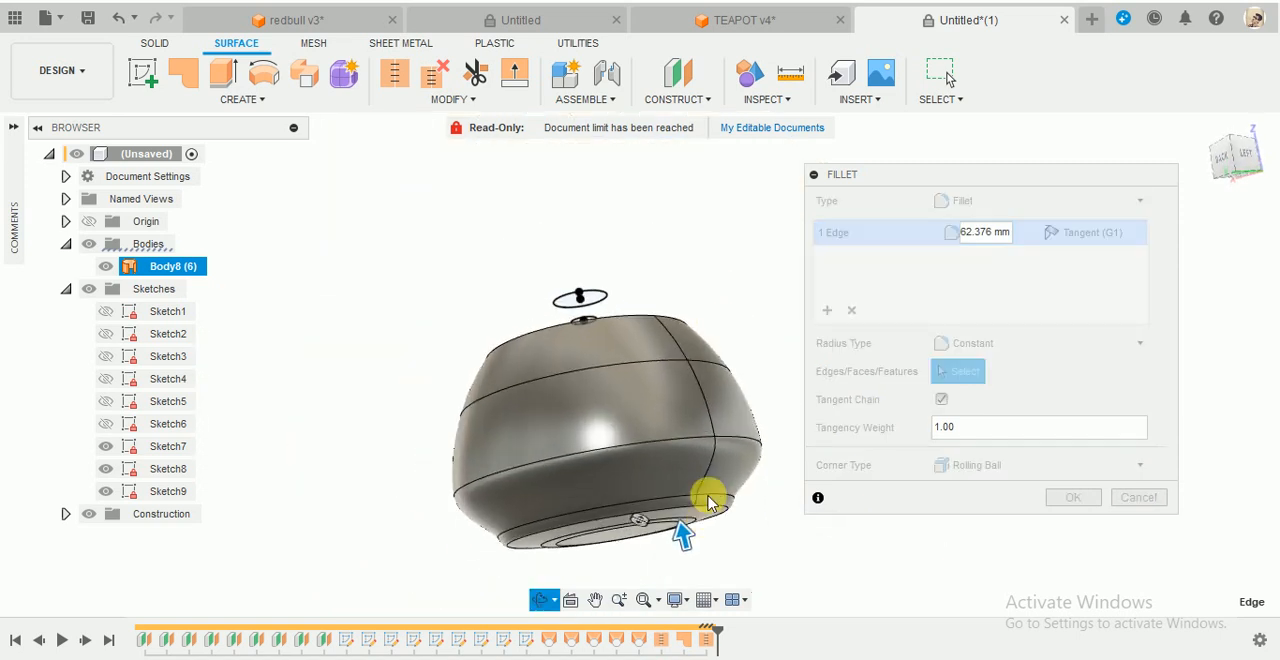
pyautogui.keyDown('shift'); pyautogui.moveTo(1077, 502); pyautogui.dragTo(1081, 511, button='middle'); pyautogui.keyUp('shift')
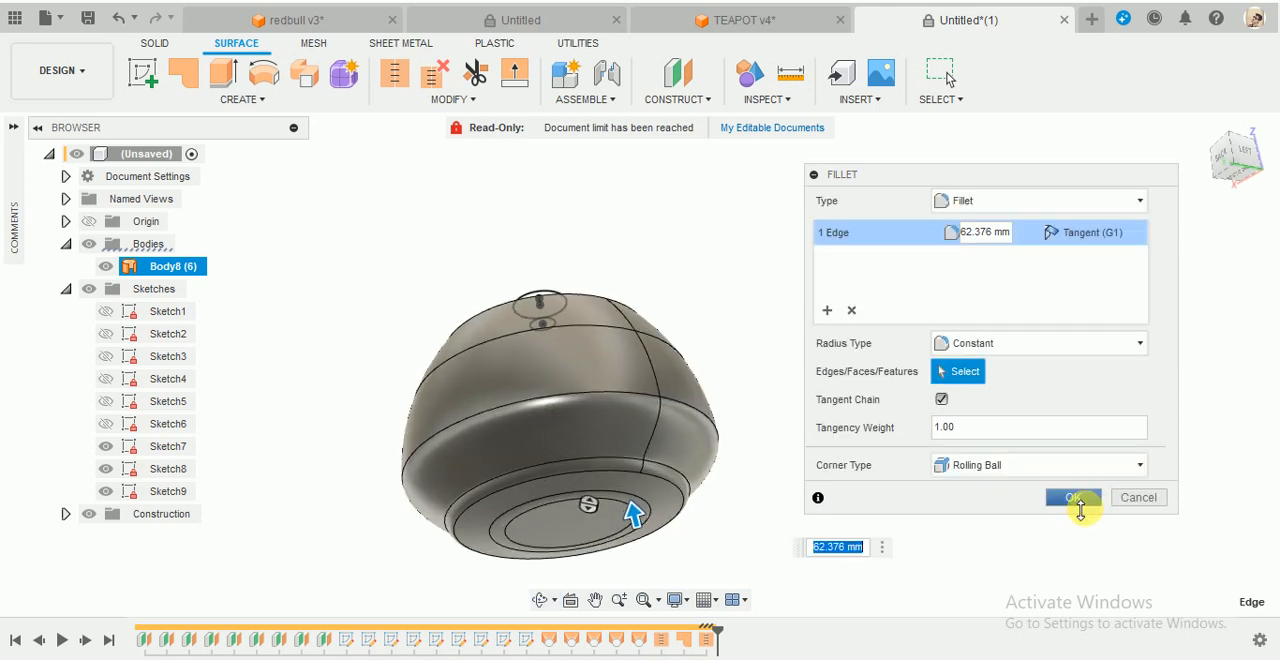
pyautogui.click(1077, 500)
# - Examine the filleted body from below and through its open top
pyautogui.keyDown('shift'); pyautogui.moveTo(829, 391); pyautogui.dragTo(738, 341, button='middle'); pyautogui.keyUp('shift')
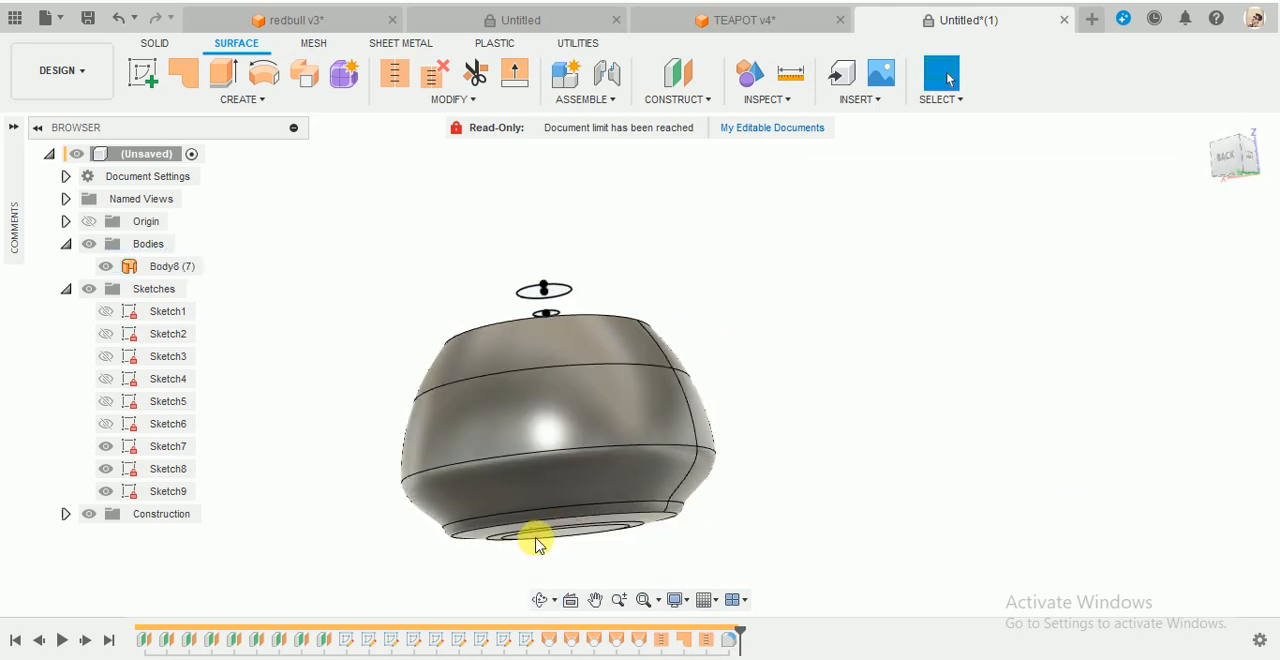
pyautogui.scroll(-3, 542, 542)
pyautogui.scroll(3, 542, 548)
pyautogui.click(557, 557)
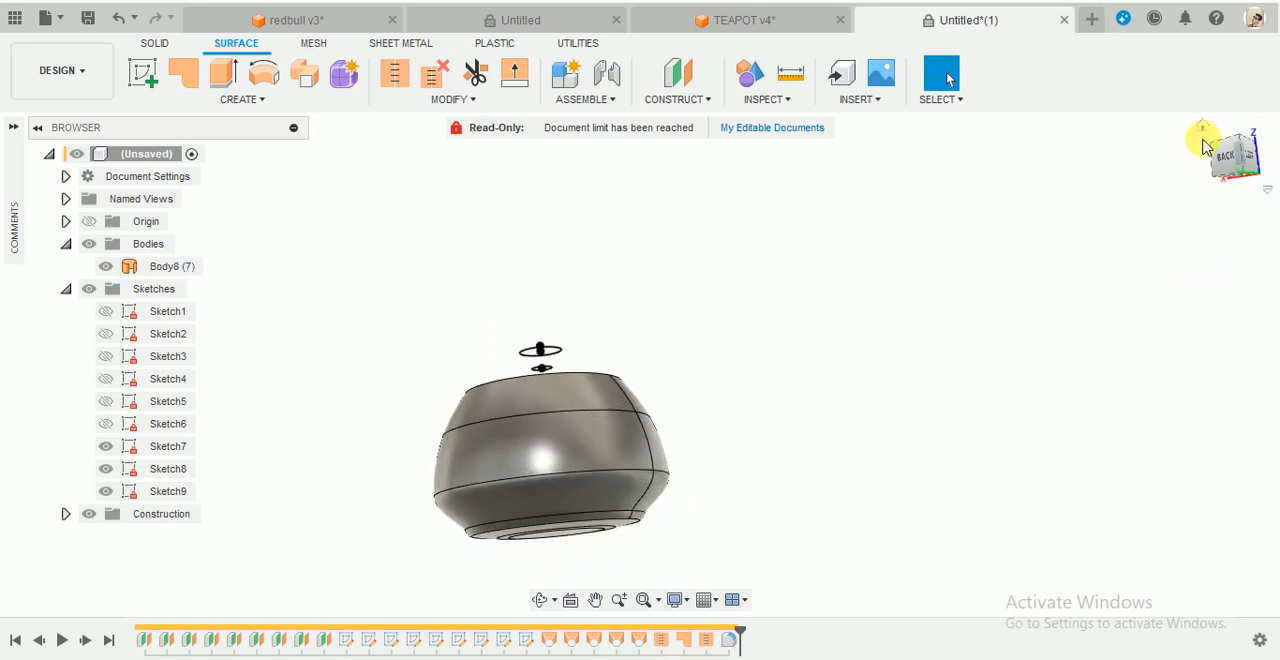
pyautogui.keyDown('shift'); pyautogui.moveTo(1145, 206); pyautogui.dragTo(702, 428, button='middle'); pyautogui.keyUp('shift')
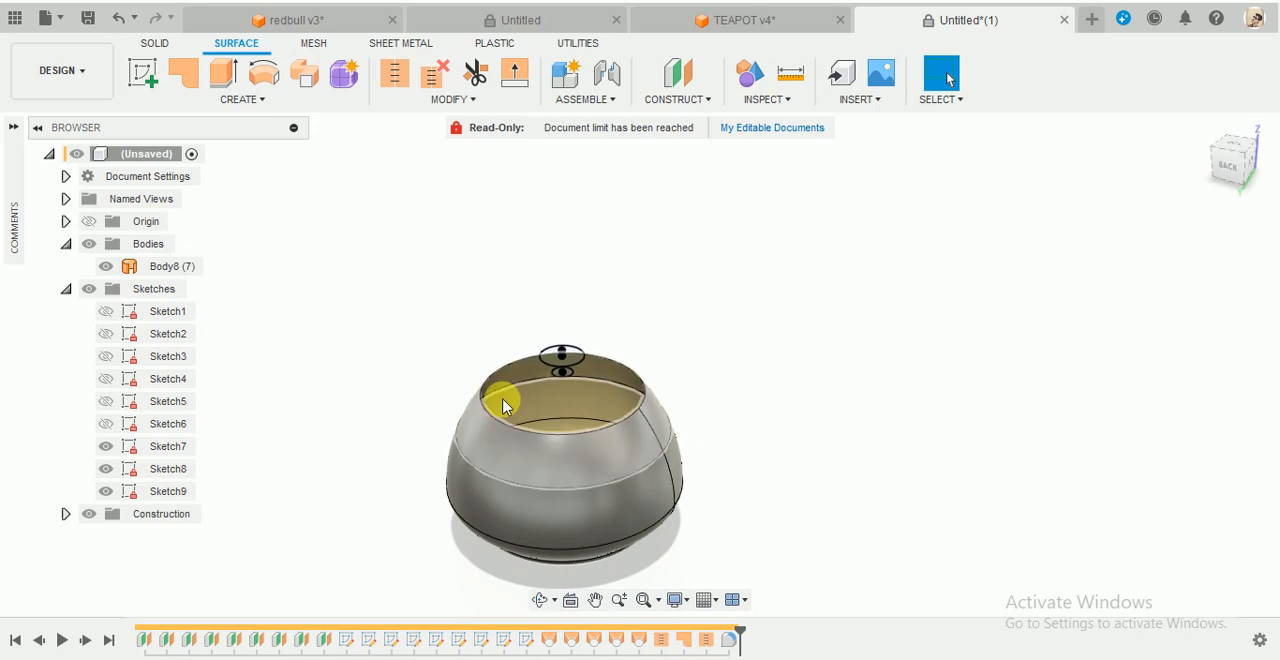
pyautogui.click(508, 396)
pyautogui.scroll(5, 523, 374)
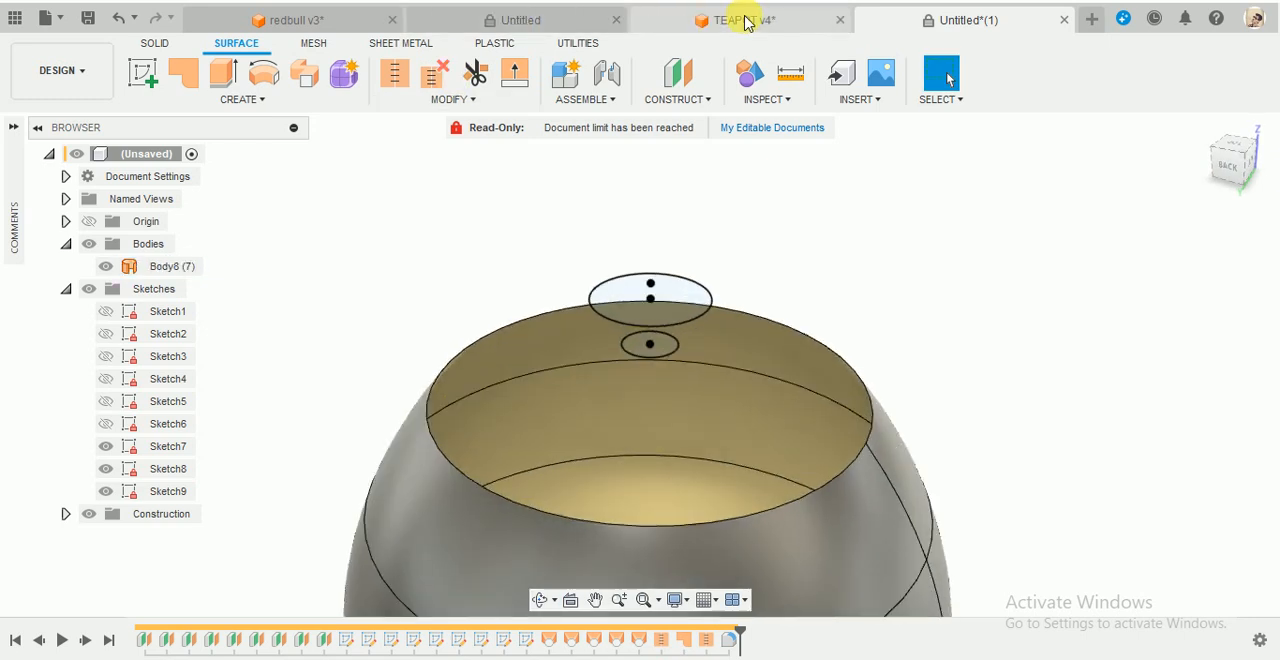
# - Switch to the TEAPOT v4 document, show its section analysis, and examine the cross-section of the inner rim and lid
pyautogui.click(744, 20)
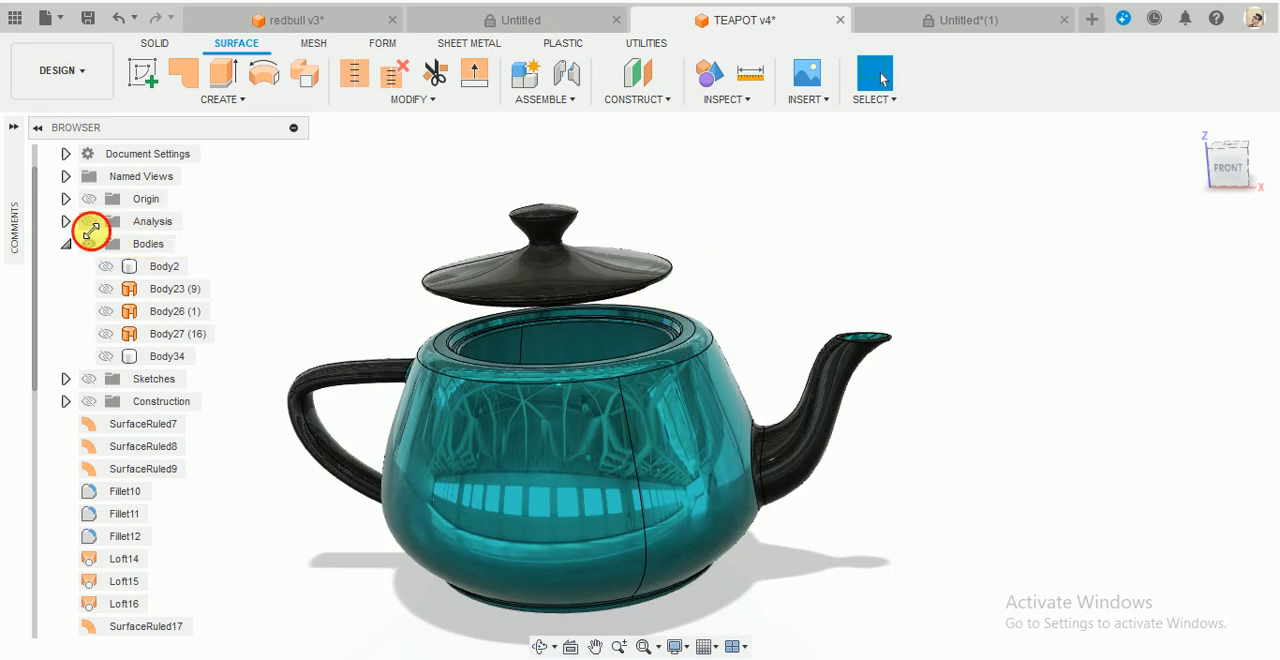
pyautogui.click(89, 222)
pyautogui.scroll(3, 683, 336)
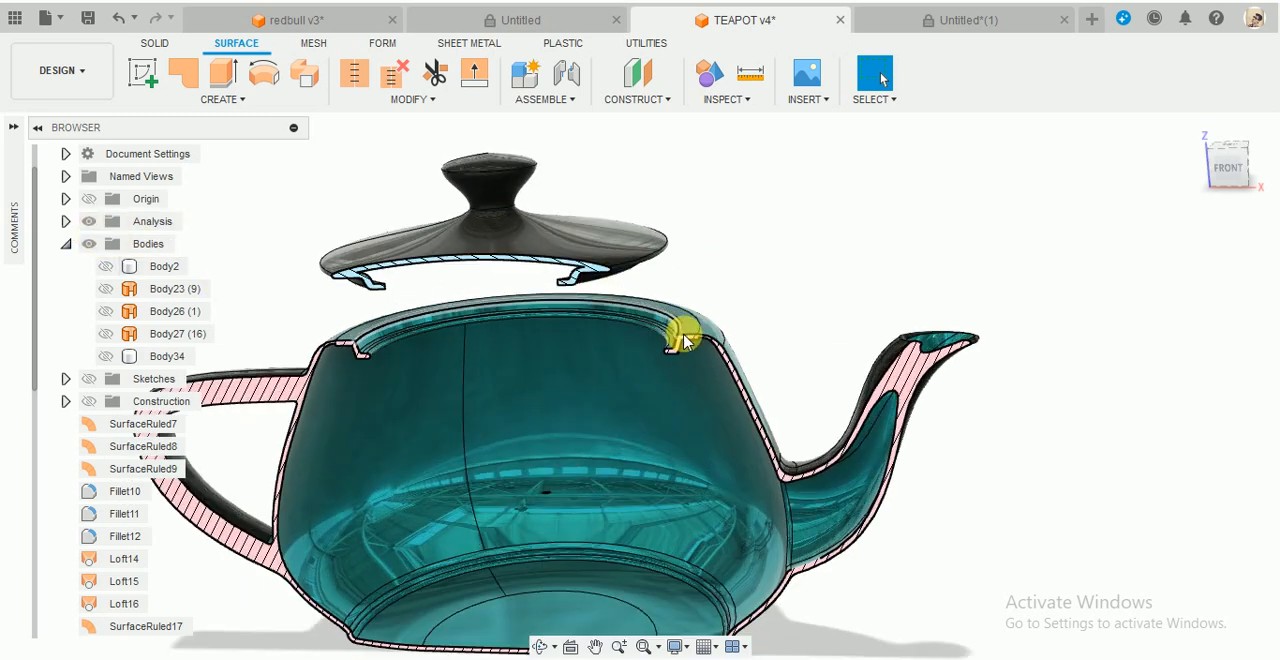
pyautogui.scroll(5, 683, 336)
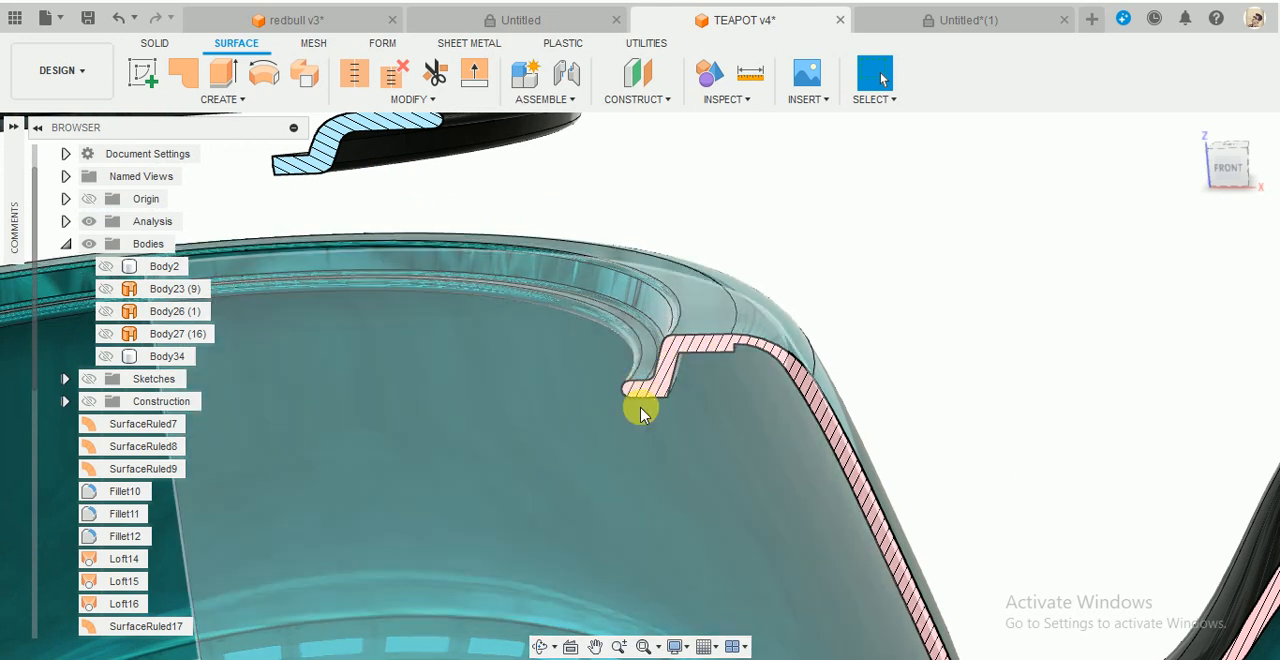
pyautogui.scroll(-2, 640, 205)
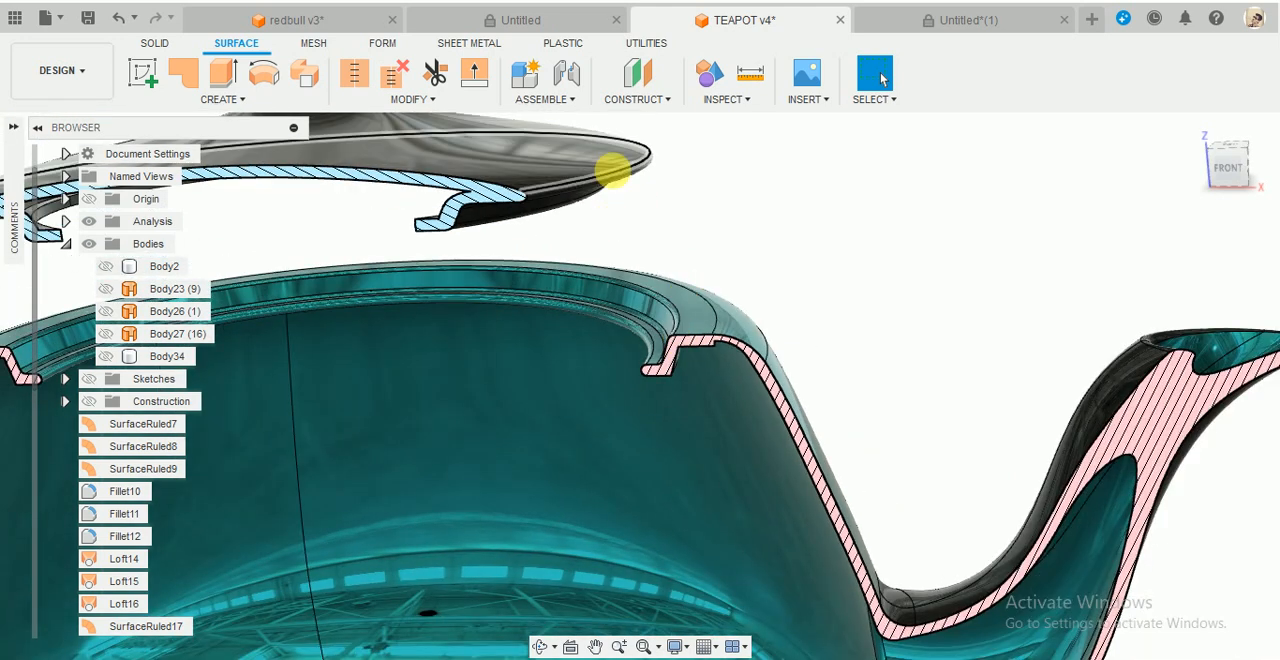
pyautogui.moveTo(609, 171)
pyautogui.keyDown('shift'); pyautogui.mouseDown(button='middle')
pyautogui.moveTo(609, 157)
pyautogui.moveTo(628, 180)
pyautogui.mouseUp(button='middle'); pyautogui.keyUp('shift')
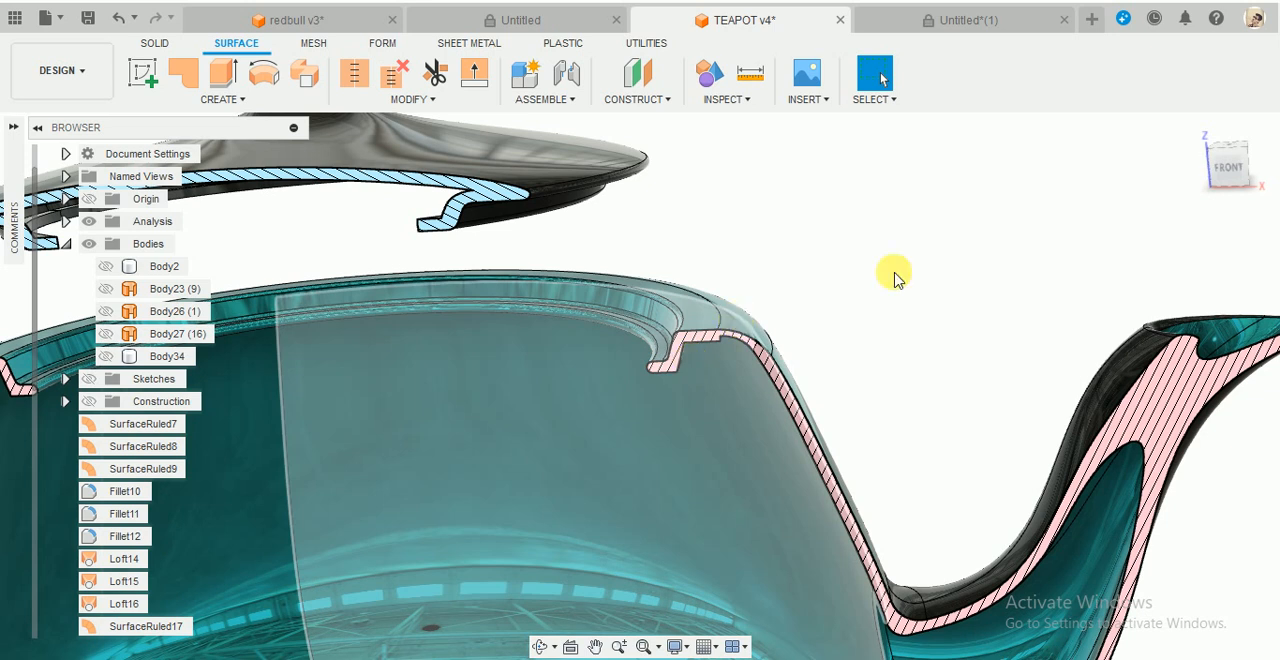
# - Return to the Untitled*(1) document and create a section analysis of the body on the XZ plane at 0.00 mm distance
pyautogui.click(967, 20)
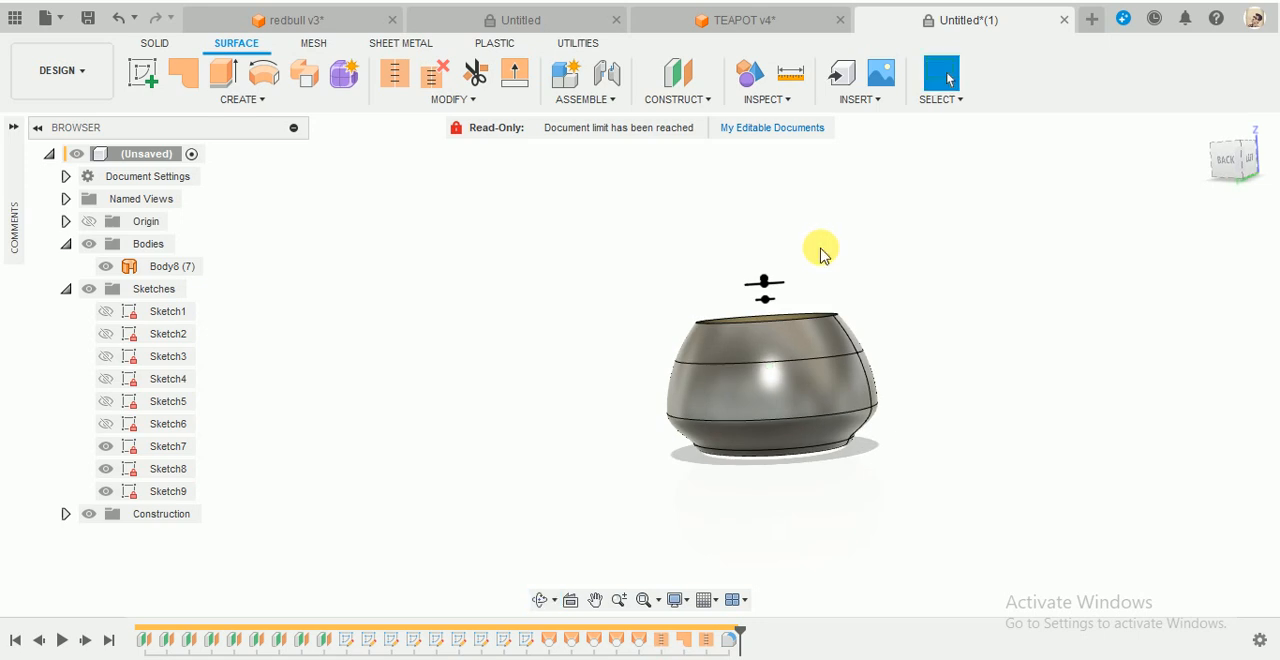
pyautogui.keyDown('shift'); pyautogui.moveTo(820, 255); pyautogui.dragTo(843, 285, button='middle'); pyautogui.keyUp('shift')
pyautogui.scroll(3, 893, 289)
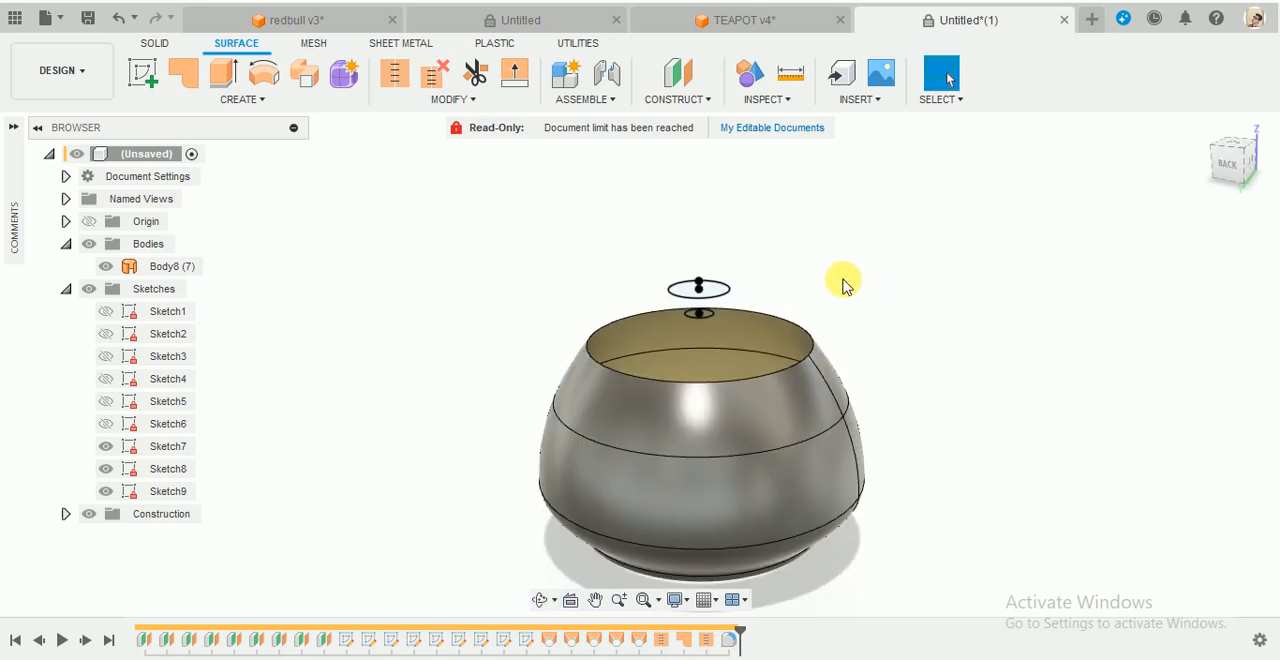
pyautogui.click(783, 100)
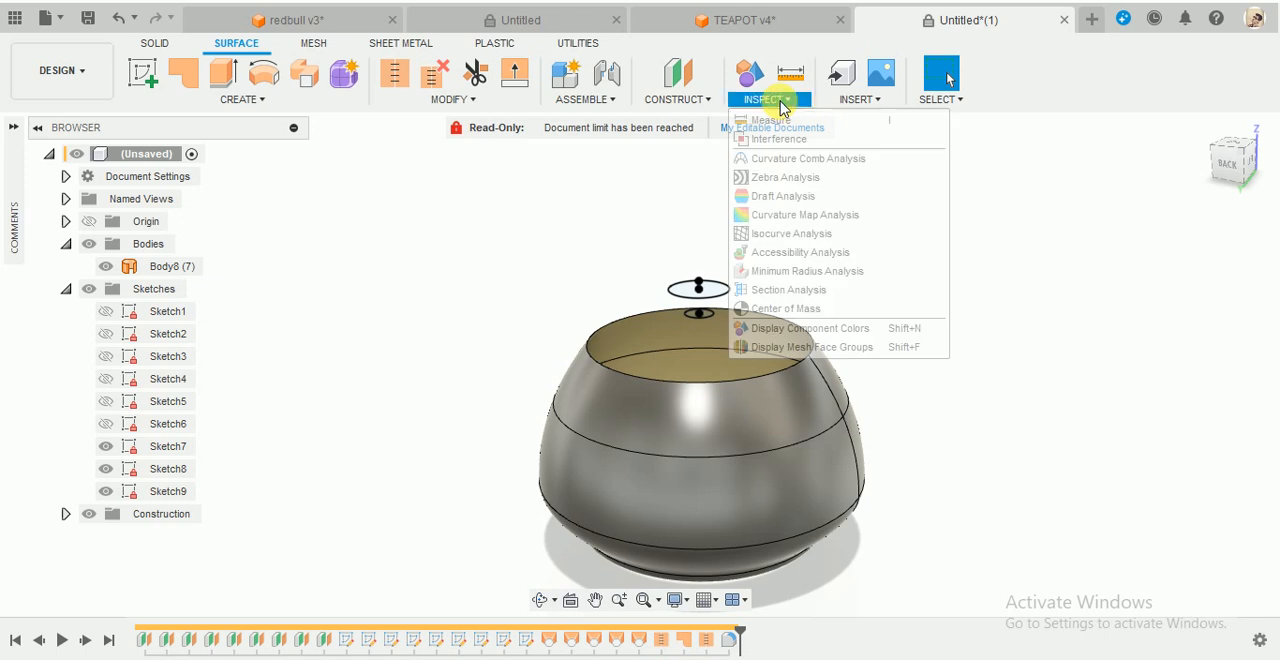
pyautogui.click(810, 293)
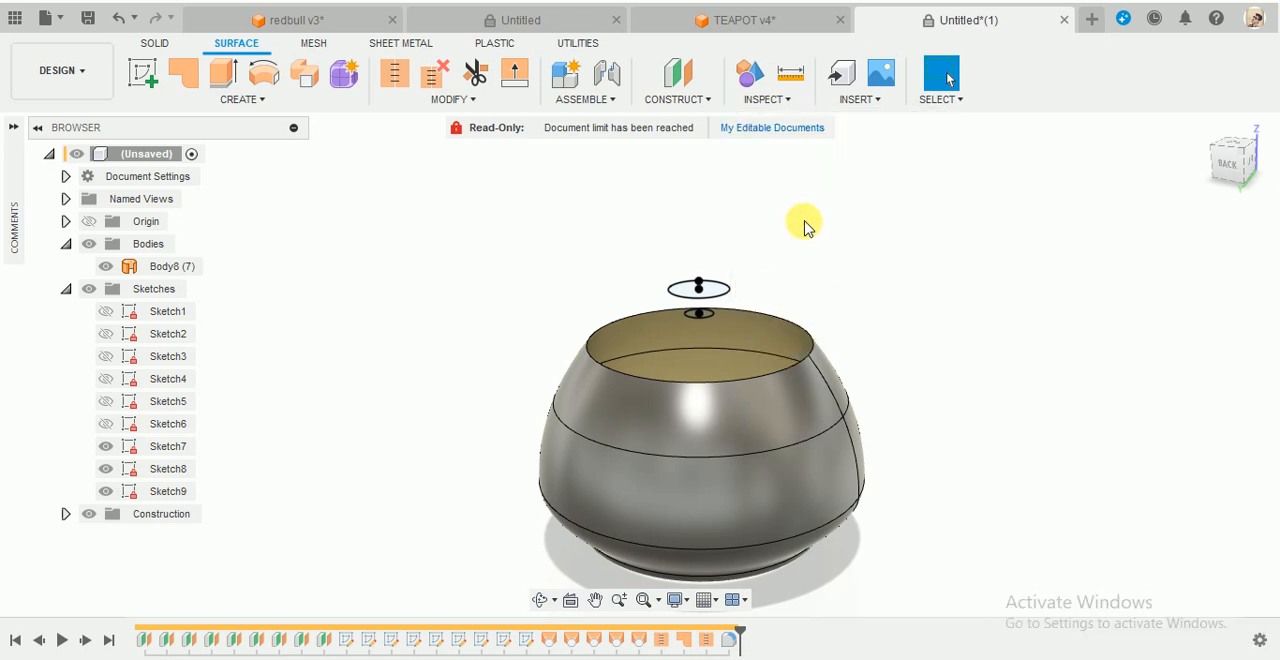
pyautogui.keyDown('shift'); pyautogui.moveTo(808, 223); pyautogui.dragTo(806, 271, button='middle'); pyautogui.keyUp('shift')
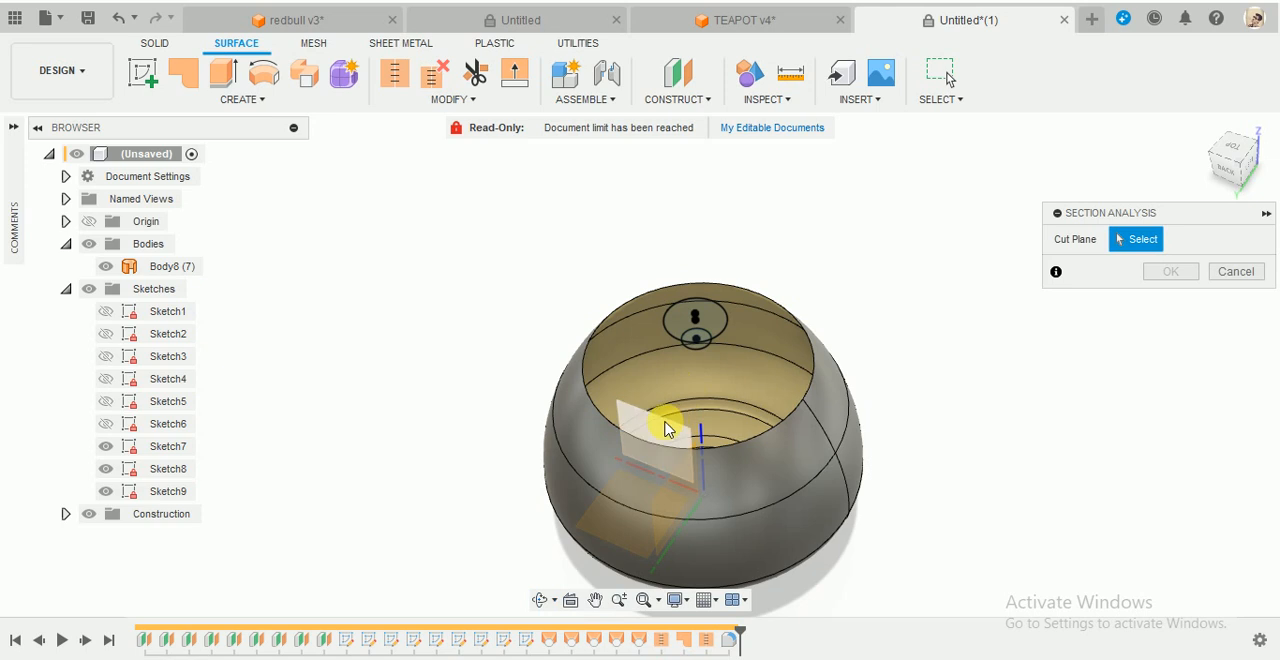
pyautogui.click(667, 428)
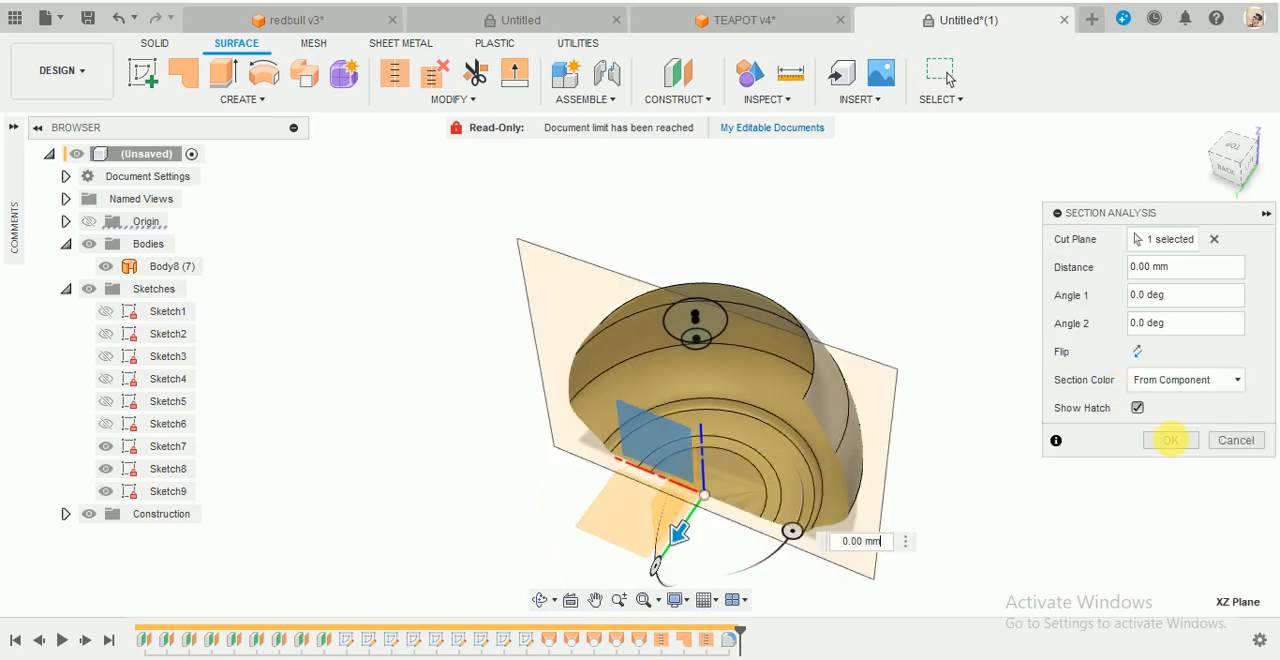
pyautogui.click(1172, 441)
pyautogui.keyDown('shift'); pyautogui.moveTo(823, 457); pyautogui.dragTo(926, 354, button='middle'); pyautogui.keyUp('shift')
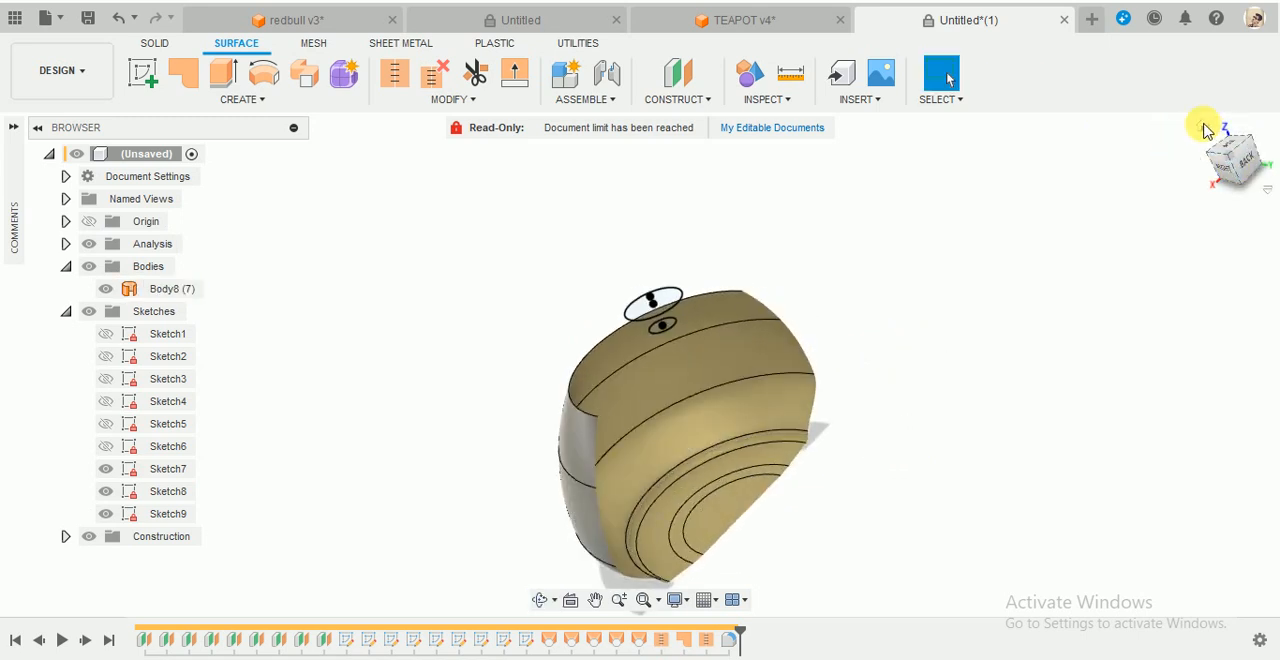
pyautogui.keyDown('shift'); pyautogui.moveTo(869, 549); pyautogui.dragTo(766, 303, button='middle'); pyautogui.keyUp('shift')
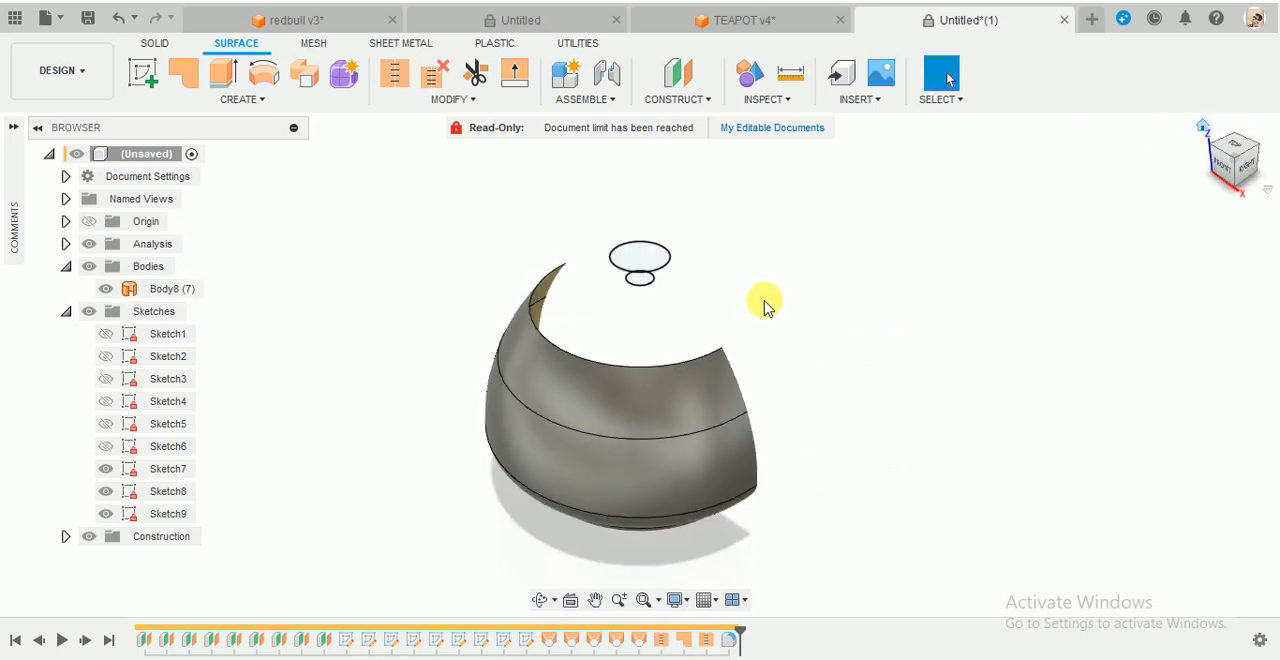
pyautogui.click(1268, 153)
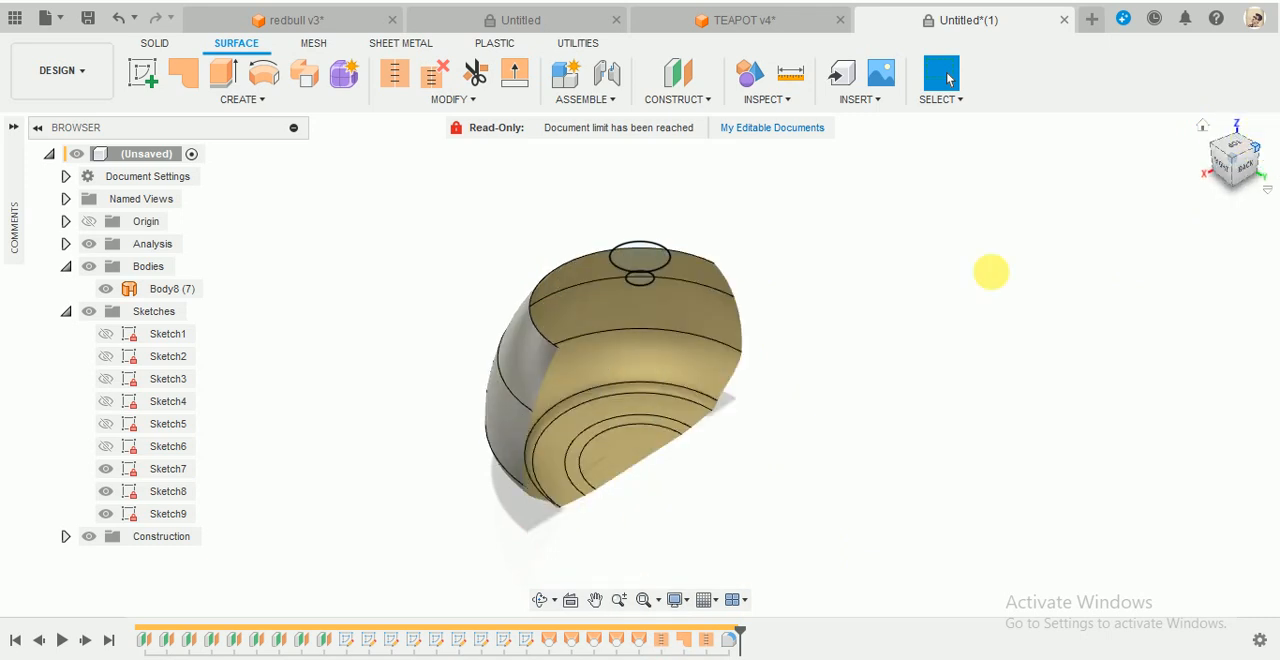
pyautogui.keyDown('shift'); pyautogui.moveTo(988, 271); pyautogui.dragTo(858, 477, button='middle'); pyautogui.keyUp('shift')
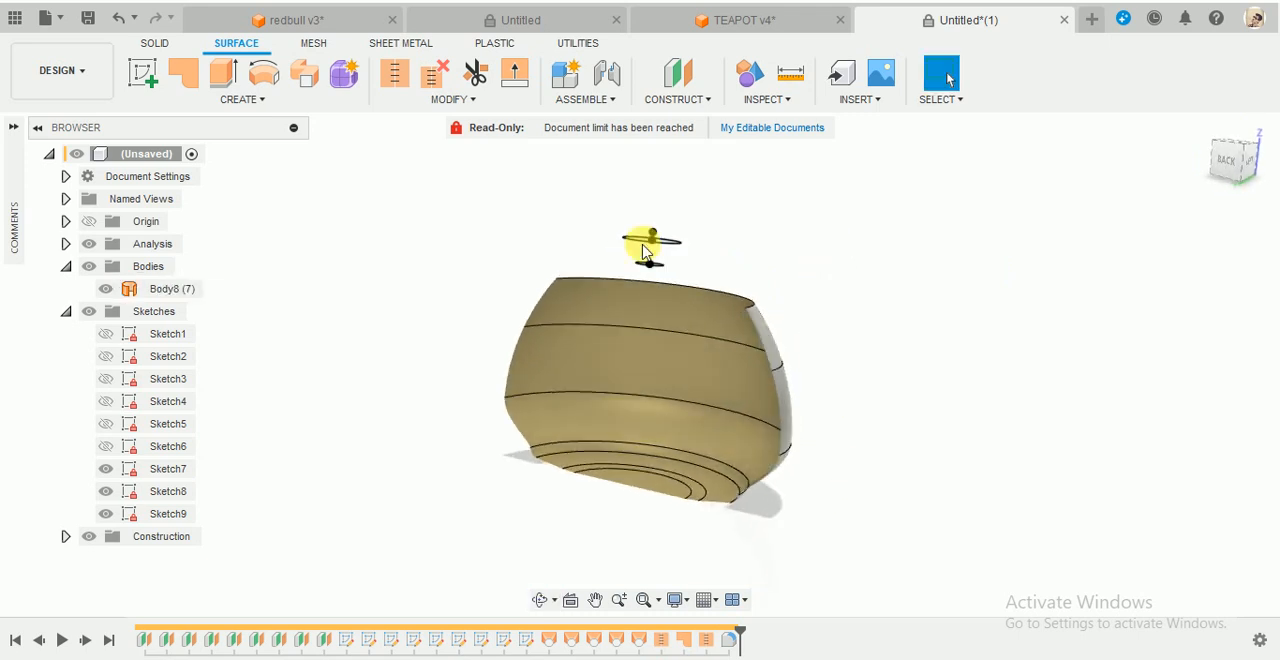
pyautogui.keyDown('shift'); pyautogui.moveTo(566, 204); pyautogui.dragTo(555, 232, button='middle'); pyautogui.keyUp('shift')
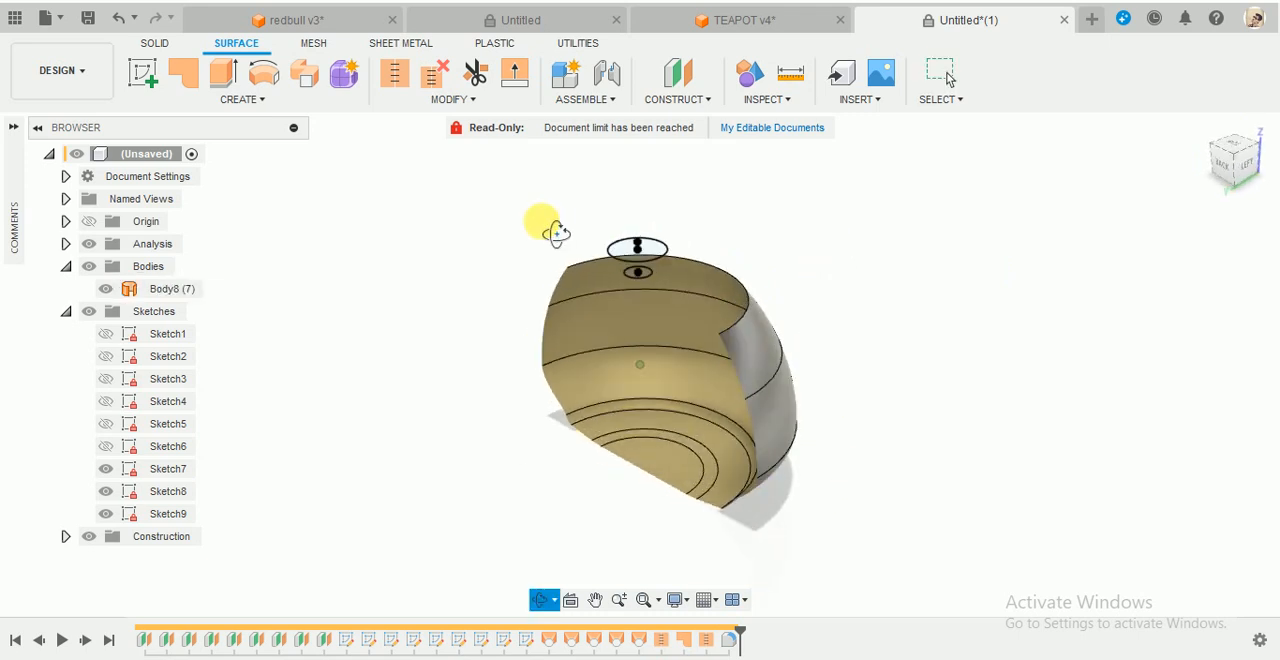
pyautogui.click(258, 101)
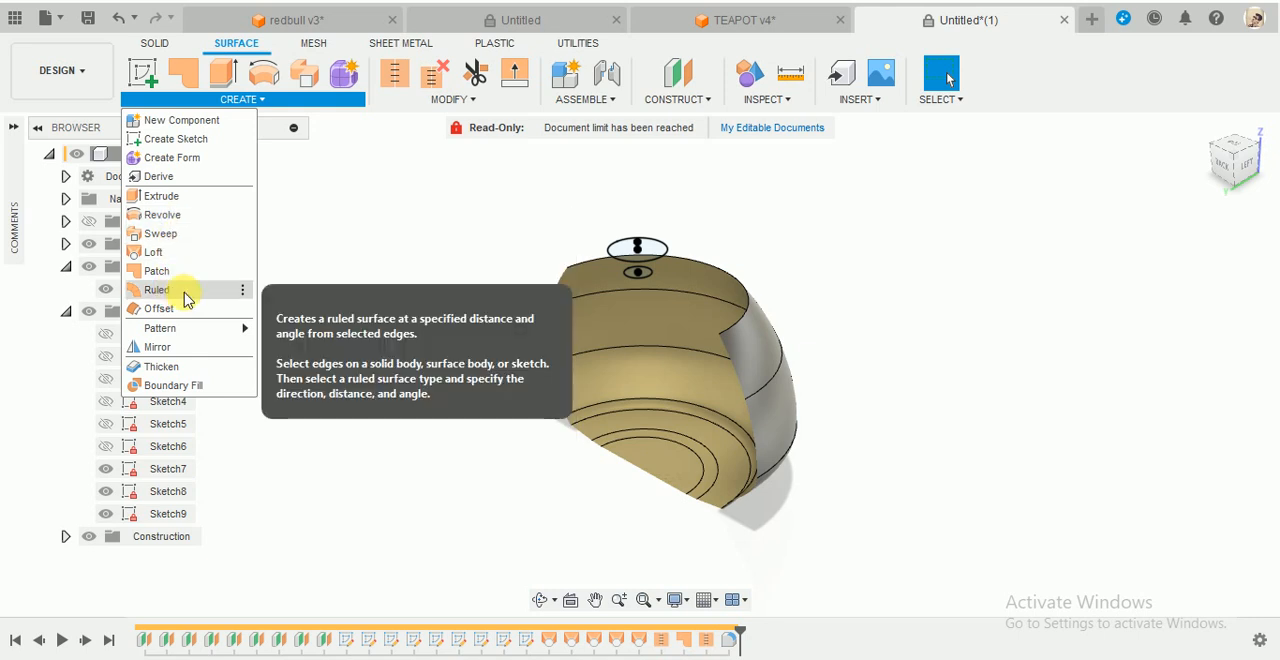
pyautogui.click(742, 280)
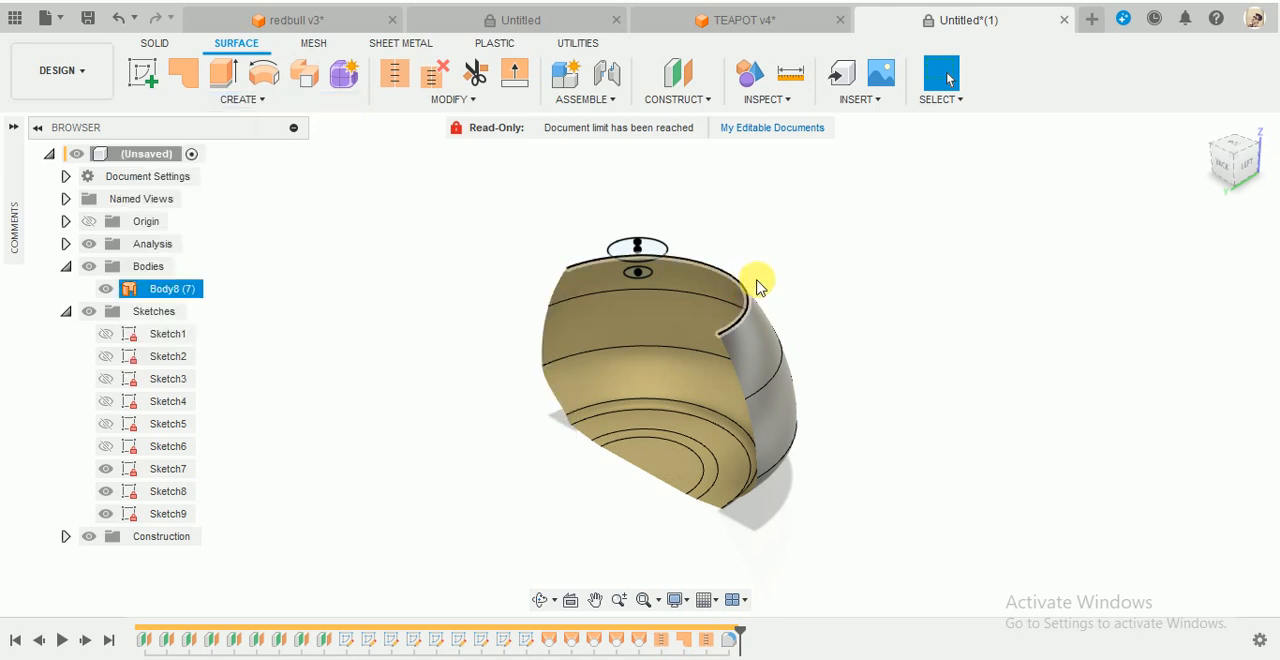
pyautogui.scroll(3, 780, 297)
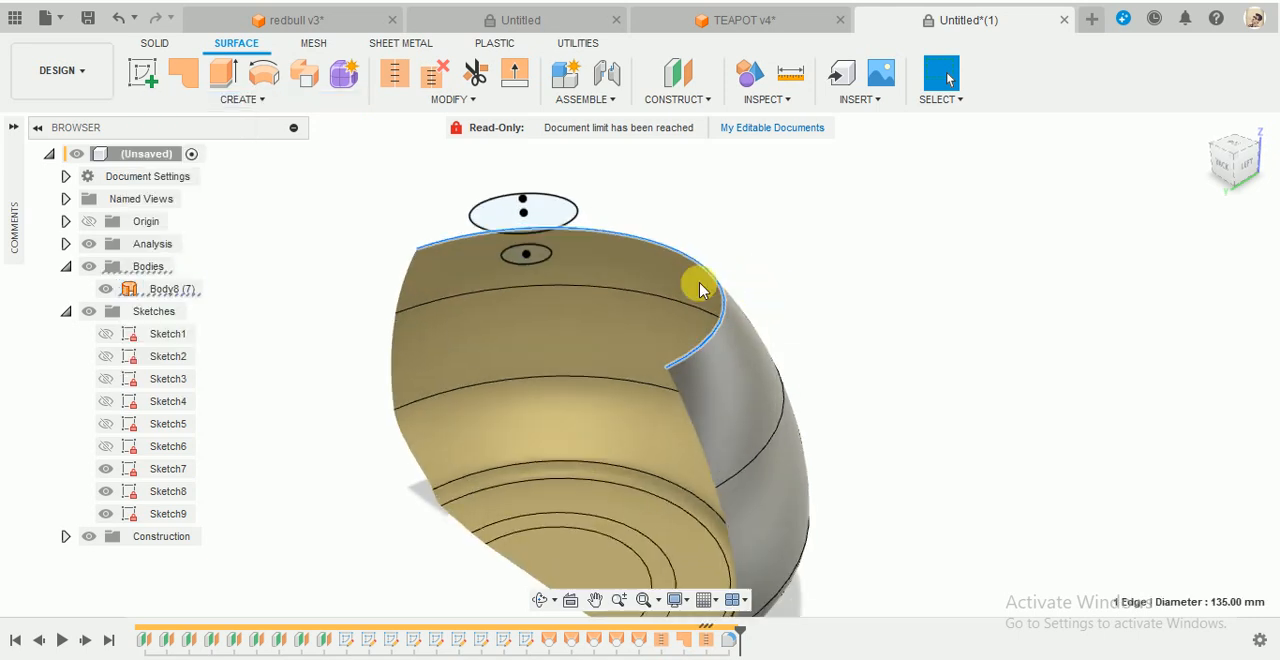
pyautogui.click(243, 99)
pyautogui.click(166, 290)
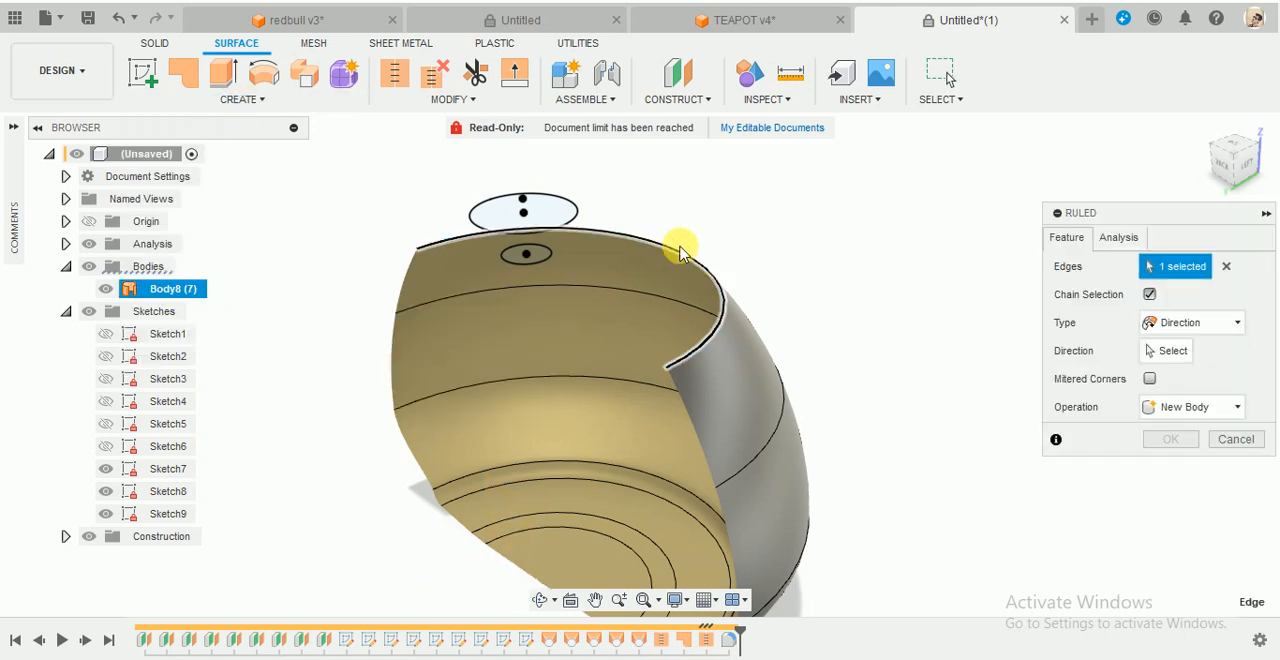
pyautogui.click(1226, 268)
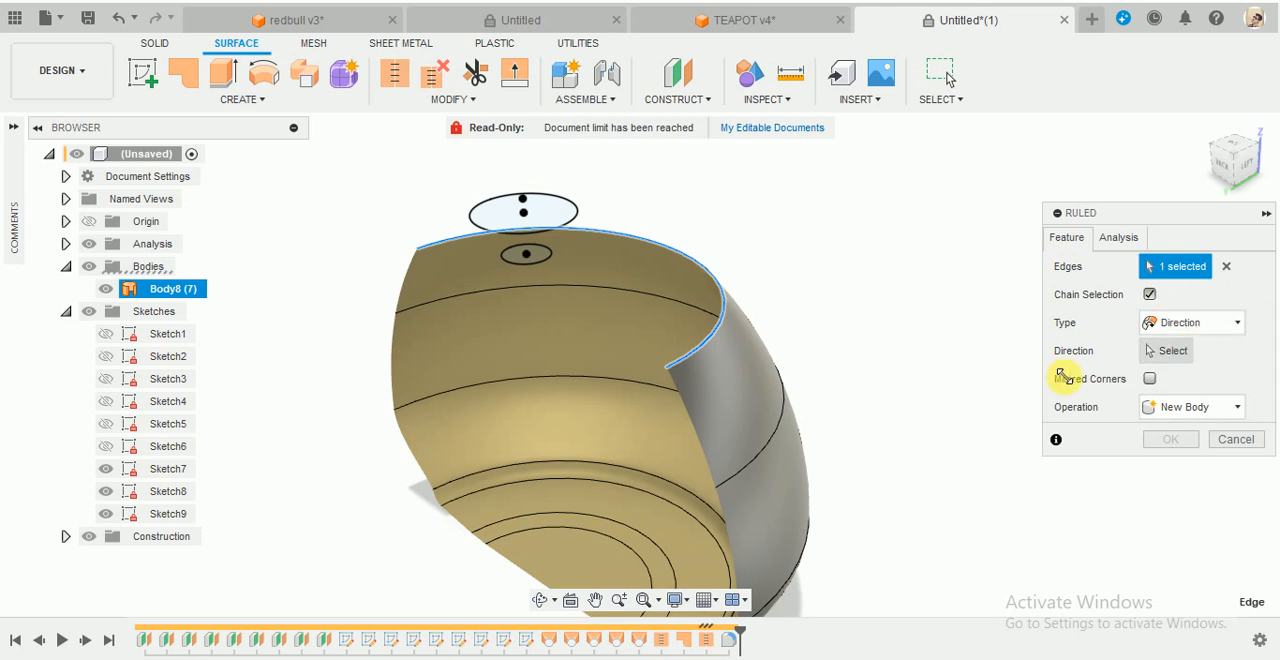
pyautogui.scroll(-4, 552, 475)
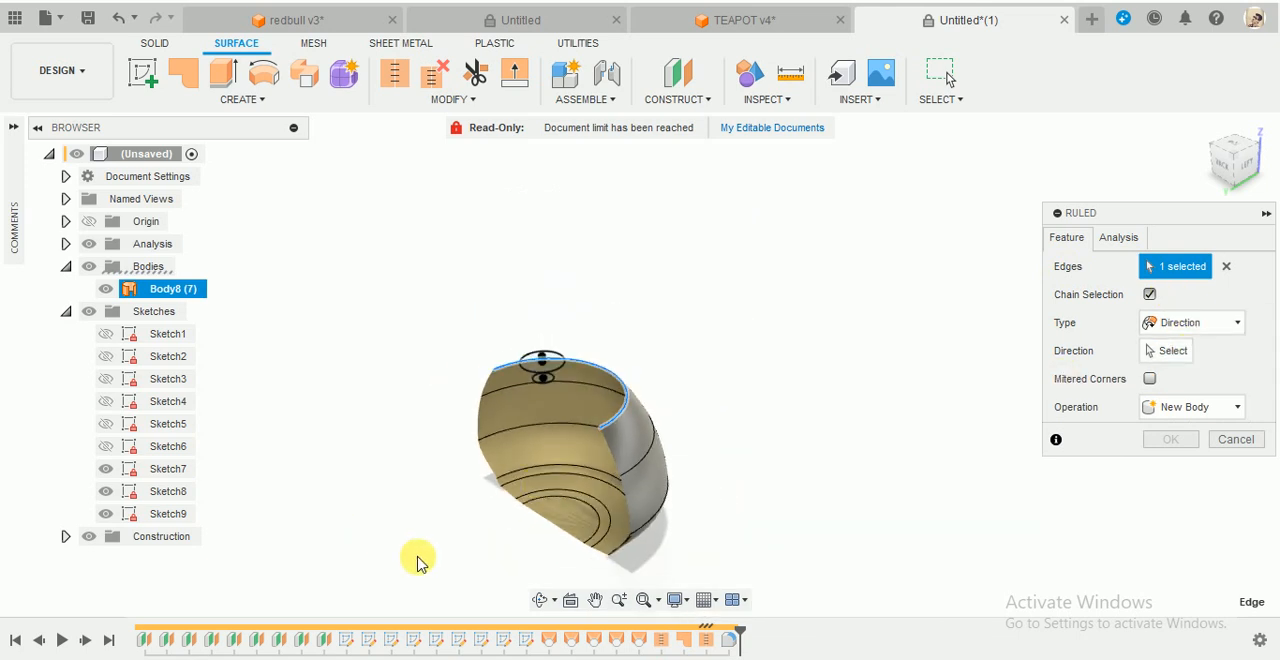
pyautogui.scroll(2, 552, 490)
pyautogui.scroll(1, 559, 483)
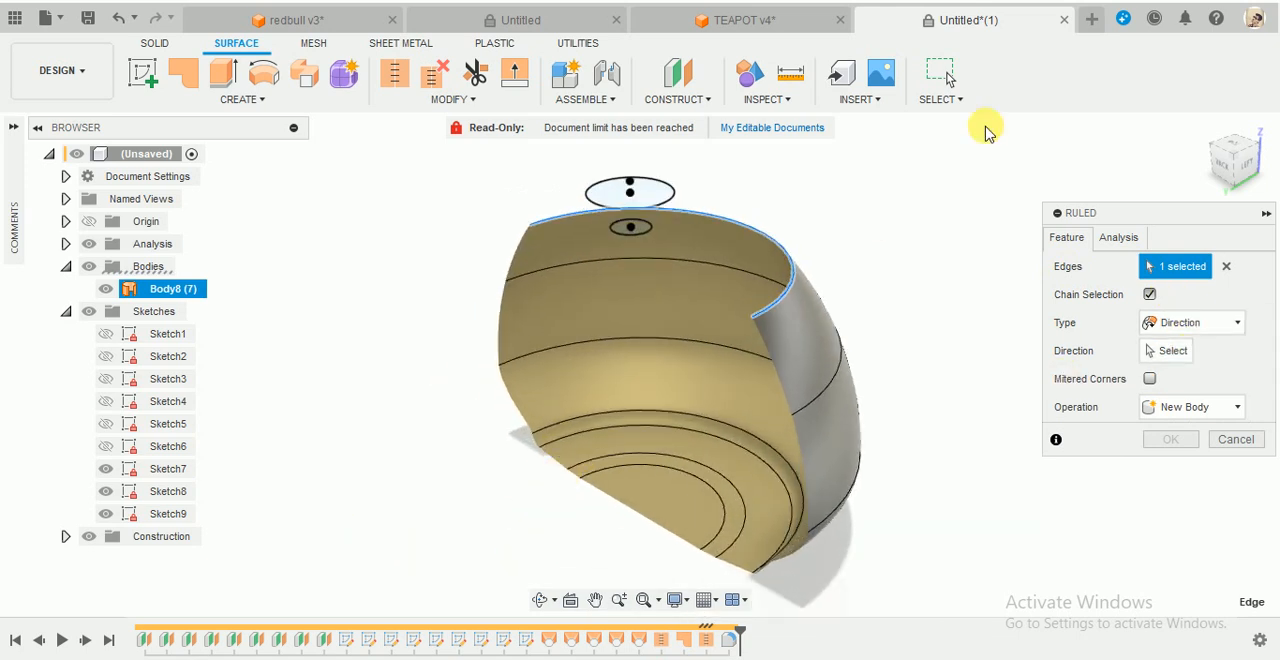
pyautogui.click(1220, 327)
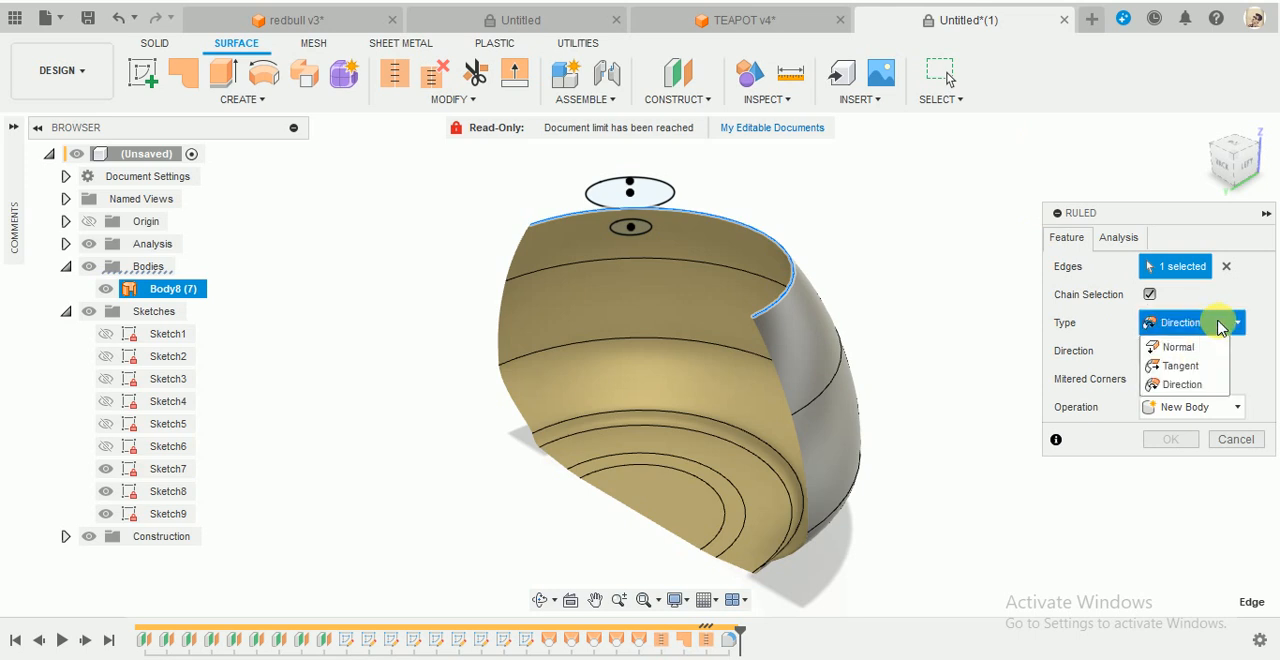
pyautogui.click(1149, 294)
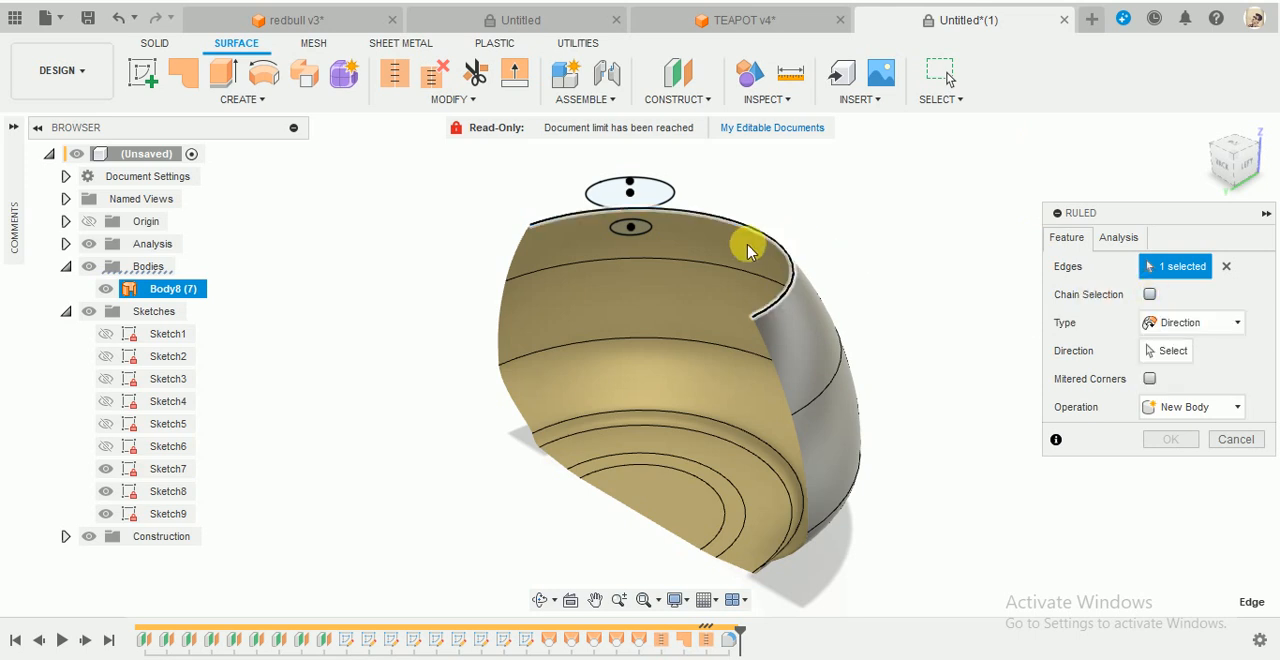
pyautogui.click(786, 232)
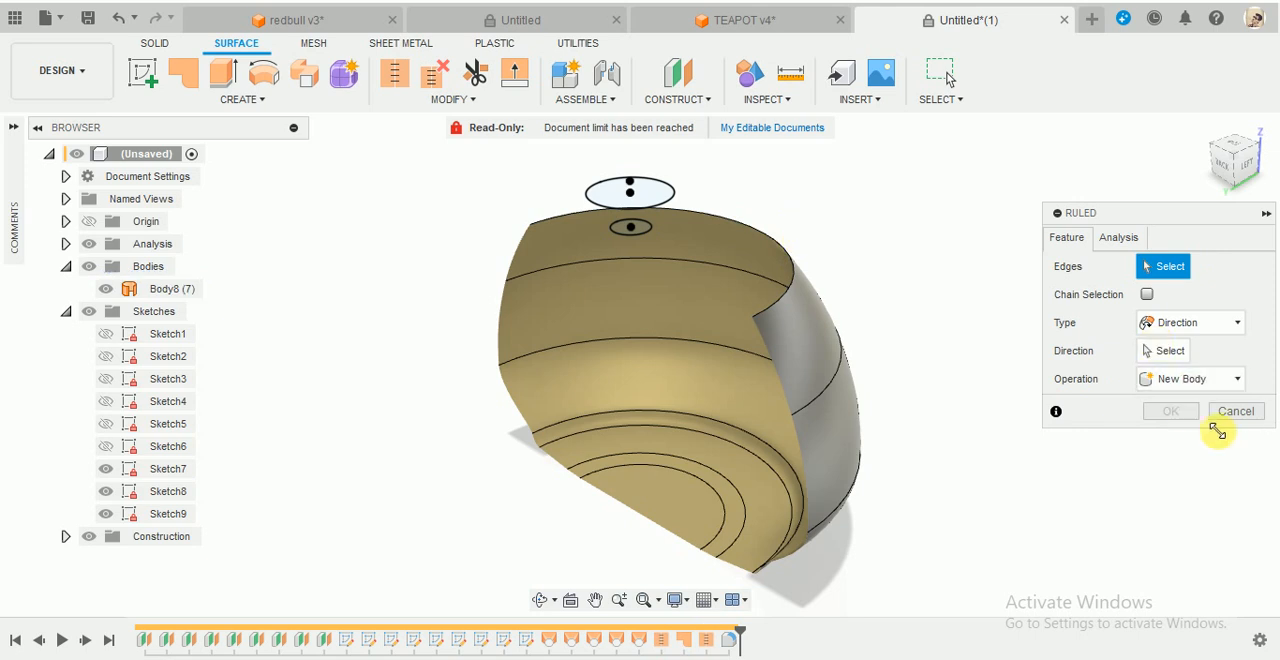
pyautogui.press('Escape')
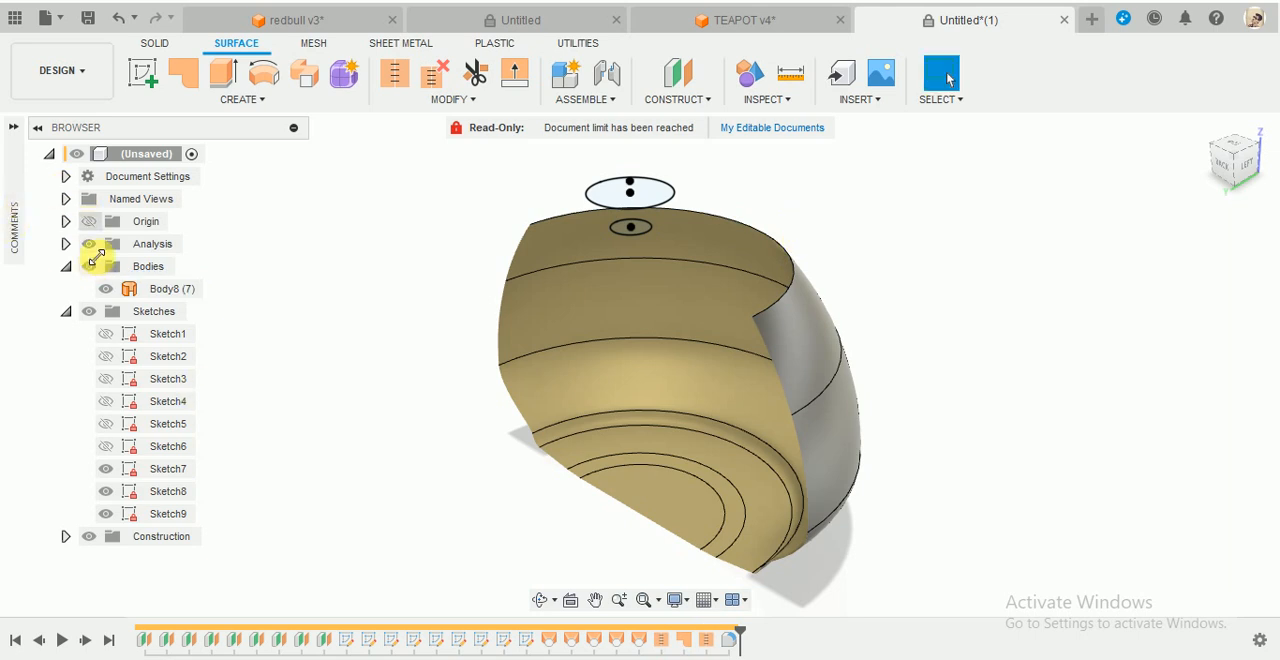
# - Start a ruled surface from the circular edge of the teapot body's top opening, with chain selection on
pyautogui.click(232, 99)
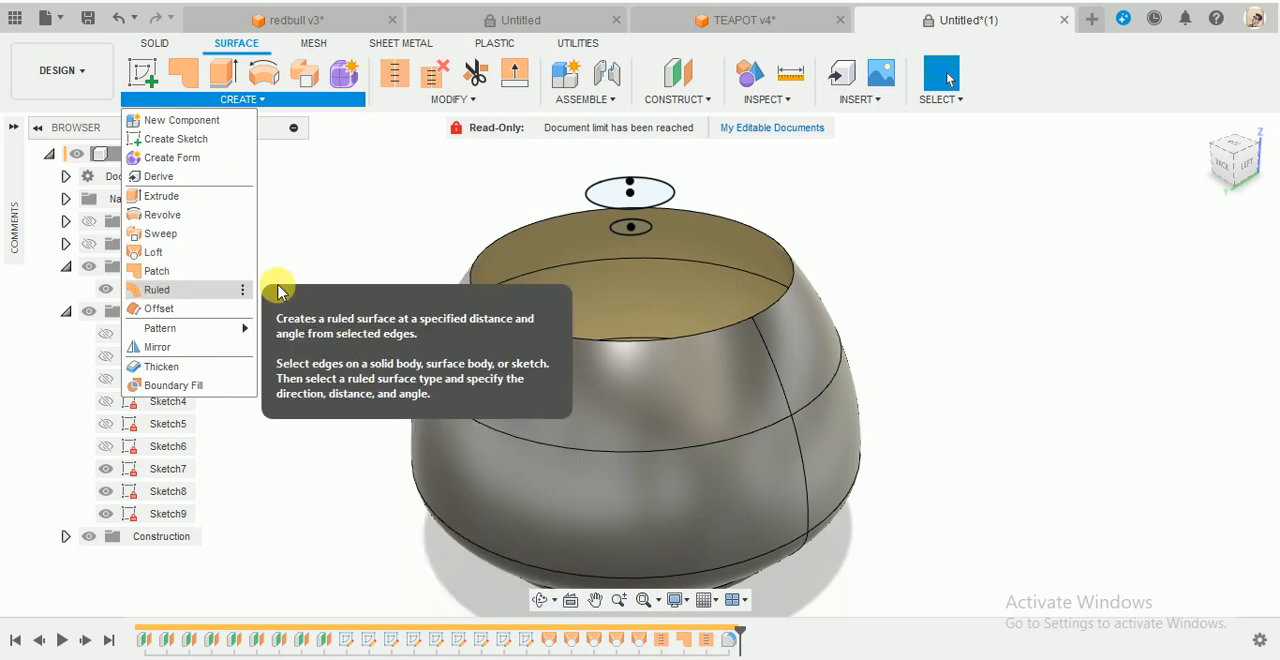
pyautogui.click(714, 217)
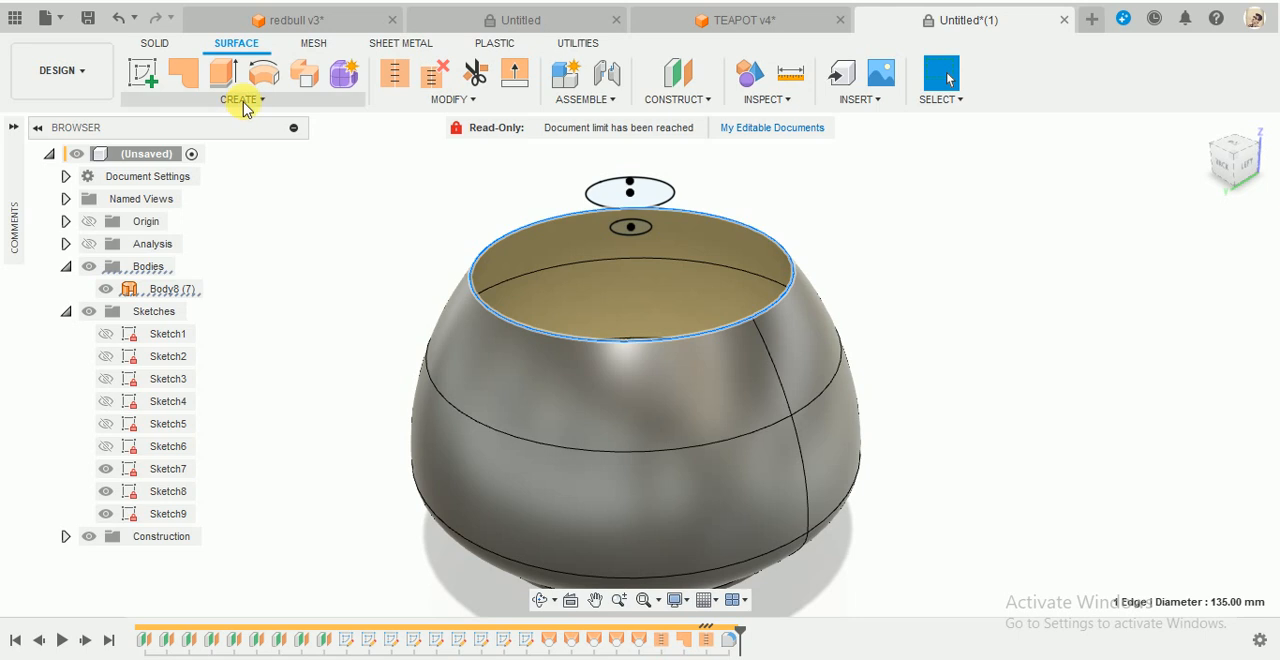
pyautogui.click(240, 101)
pyautogui.click(155, 290)
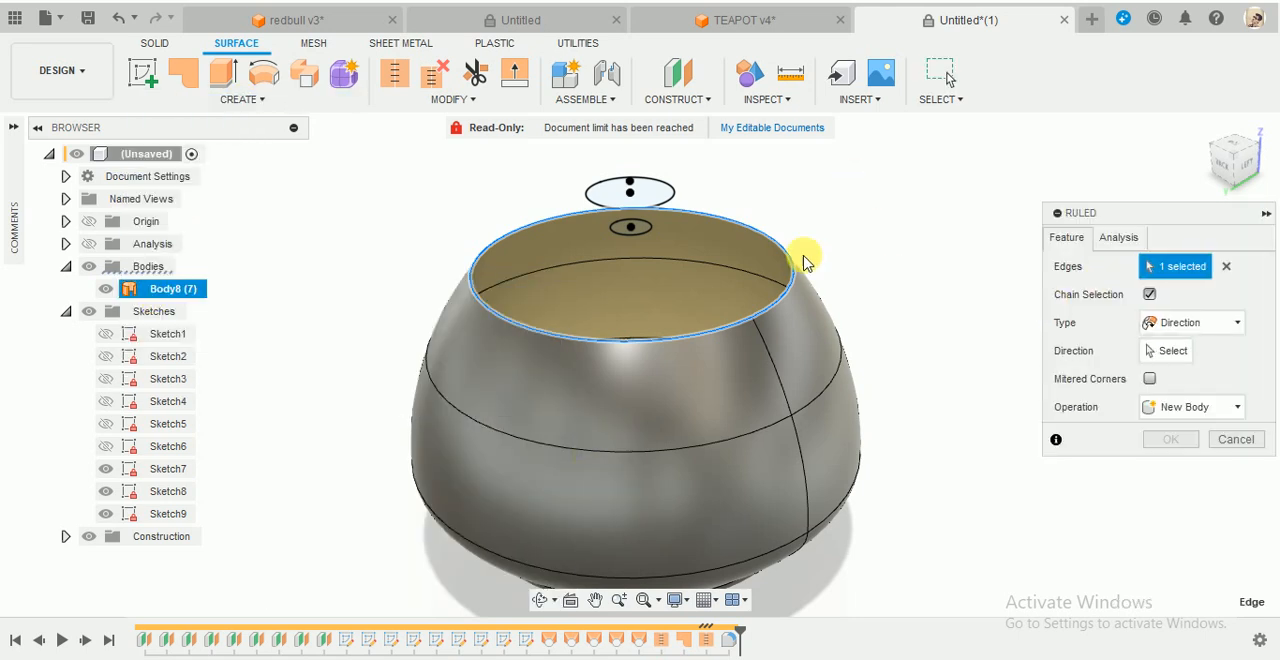
pyautogui.click(1226, 267)
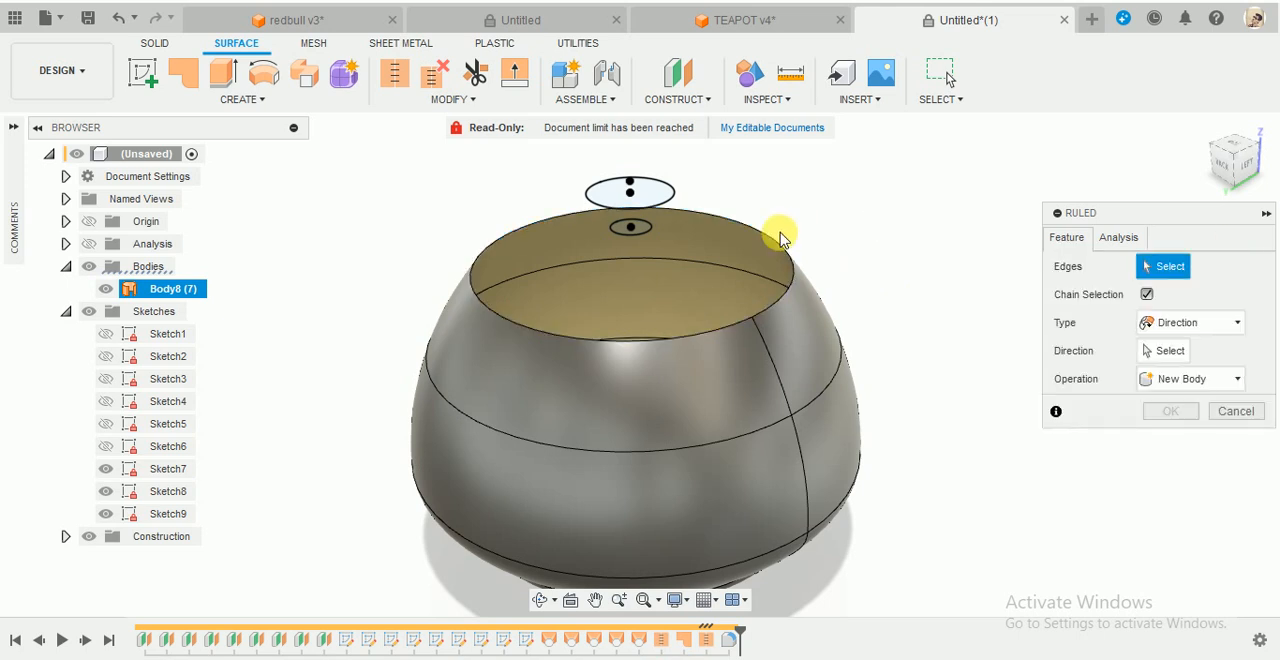
pyautogui.click(758, 234)
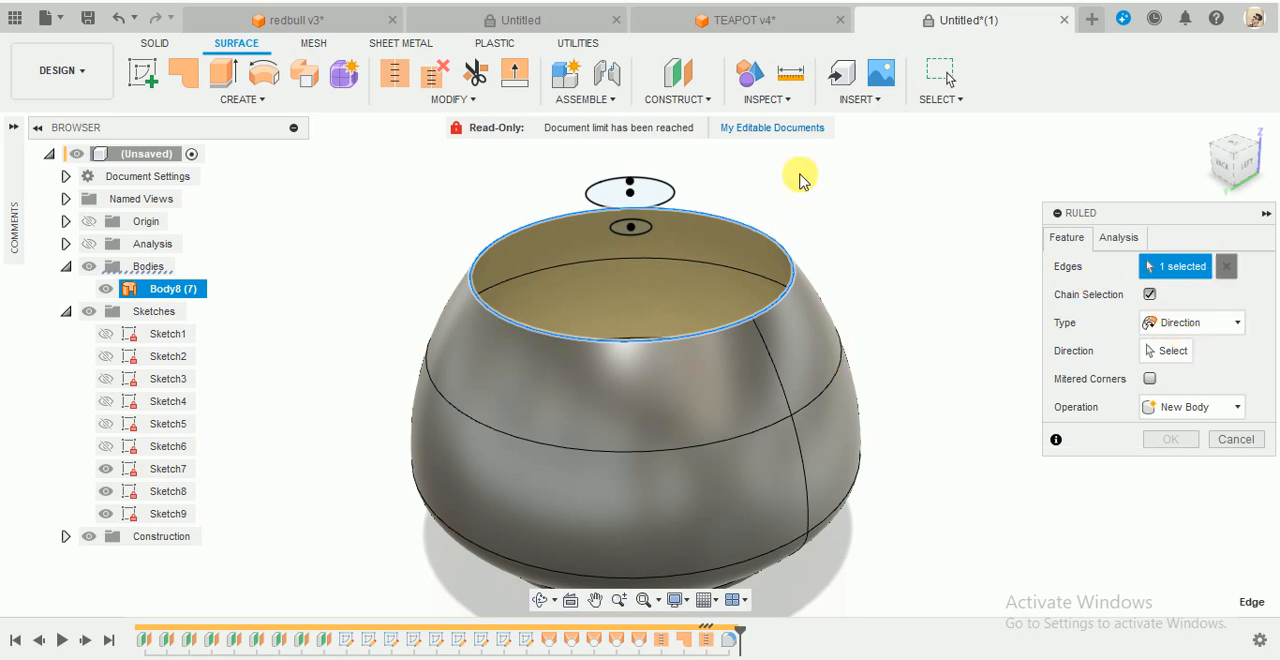
pyautogui.click(736, 226)
pyautogui.click(736, 226)
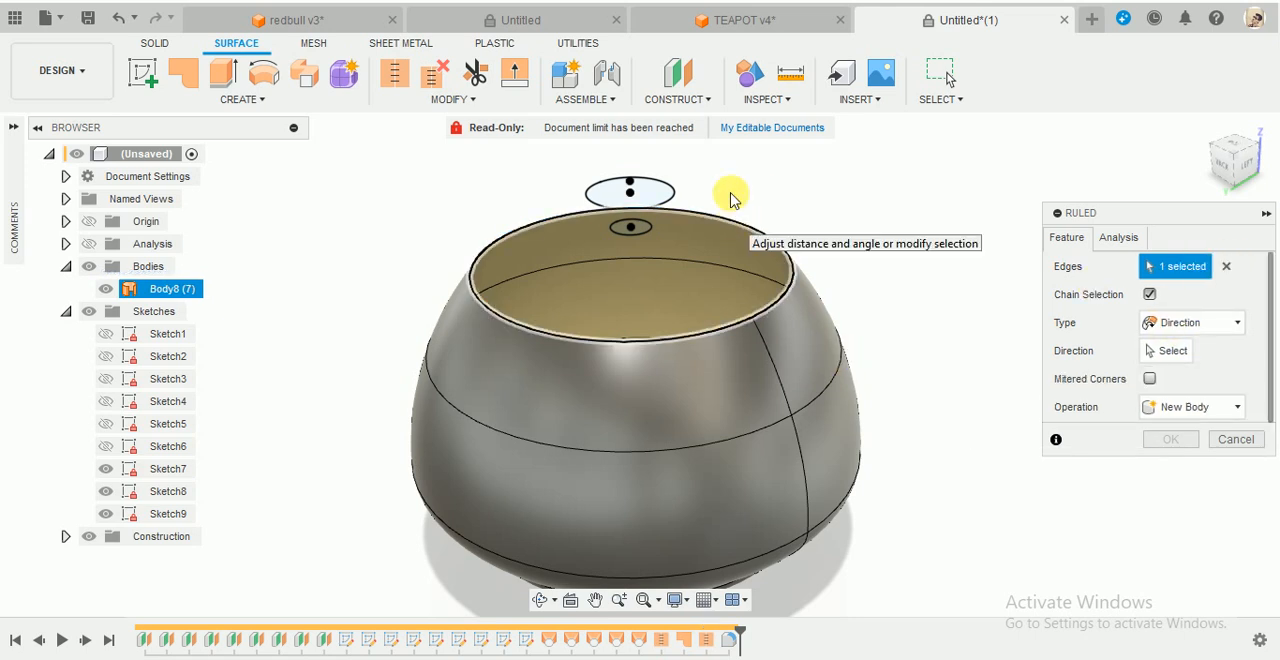
# - Try the Normal ruled surface type on the top rim edge, extending it inward with a distance of -19.958 mm
pyautogui.click(1188, 421)
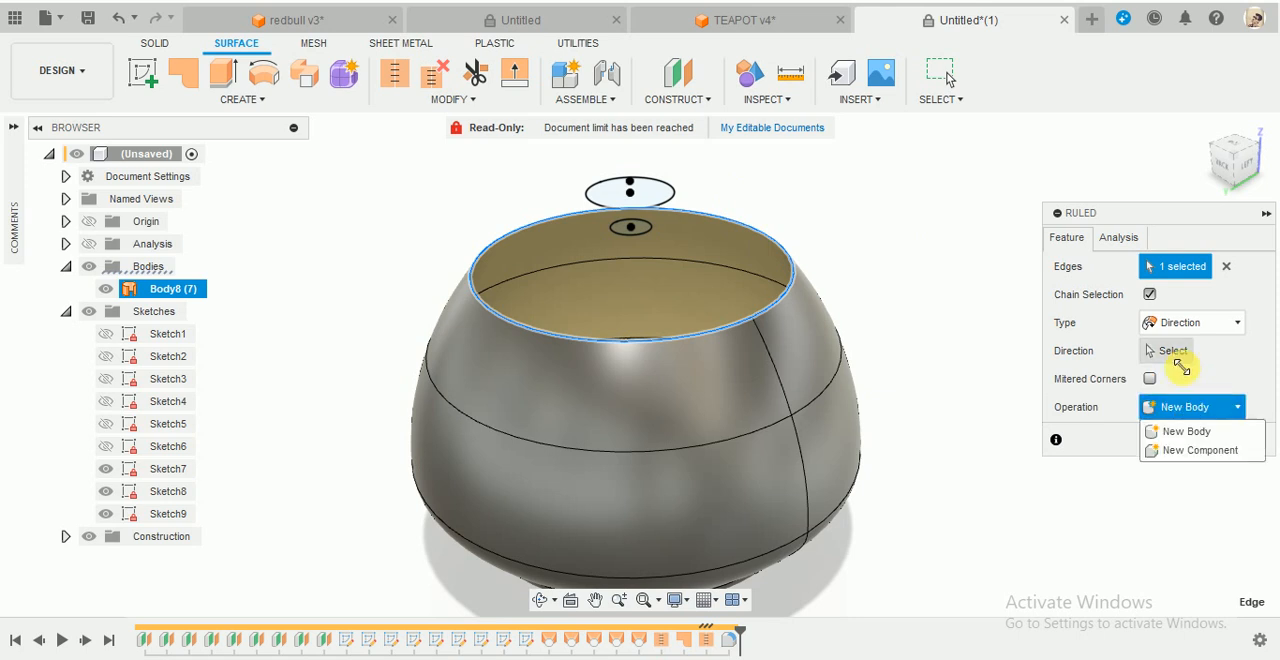
pyautogui.click(1174, 352)
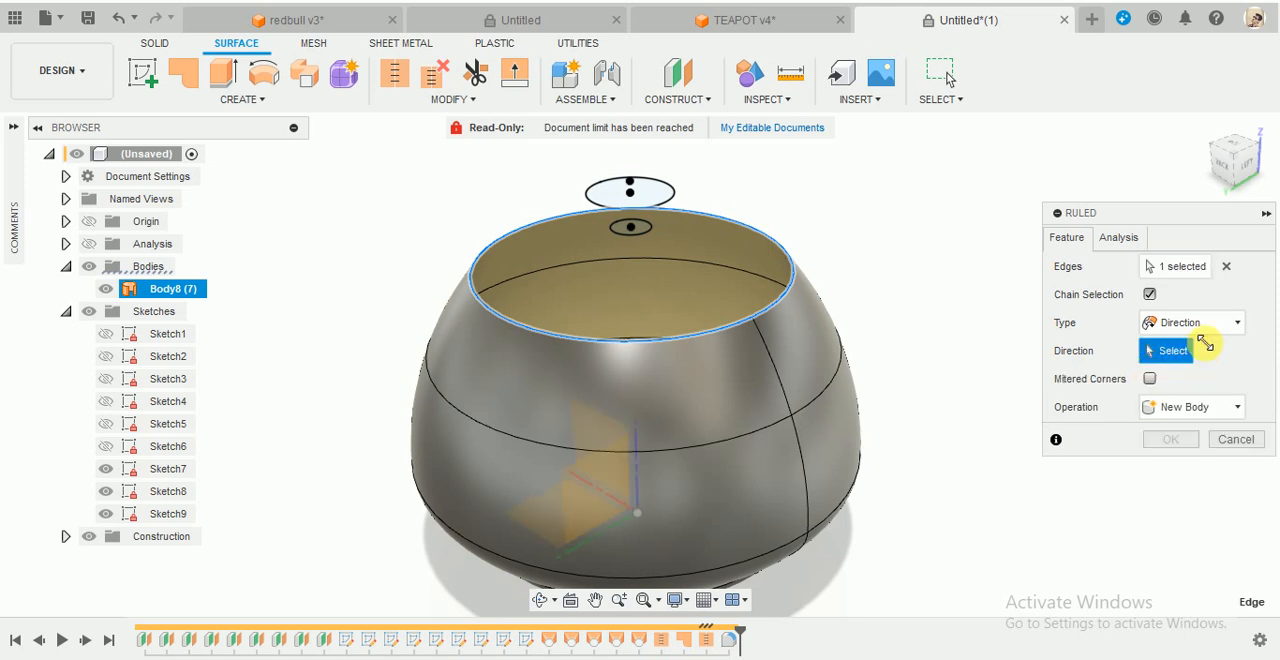
pyautogui.click(1192, 323)
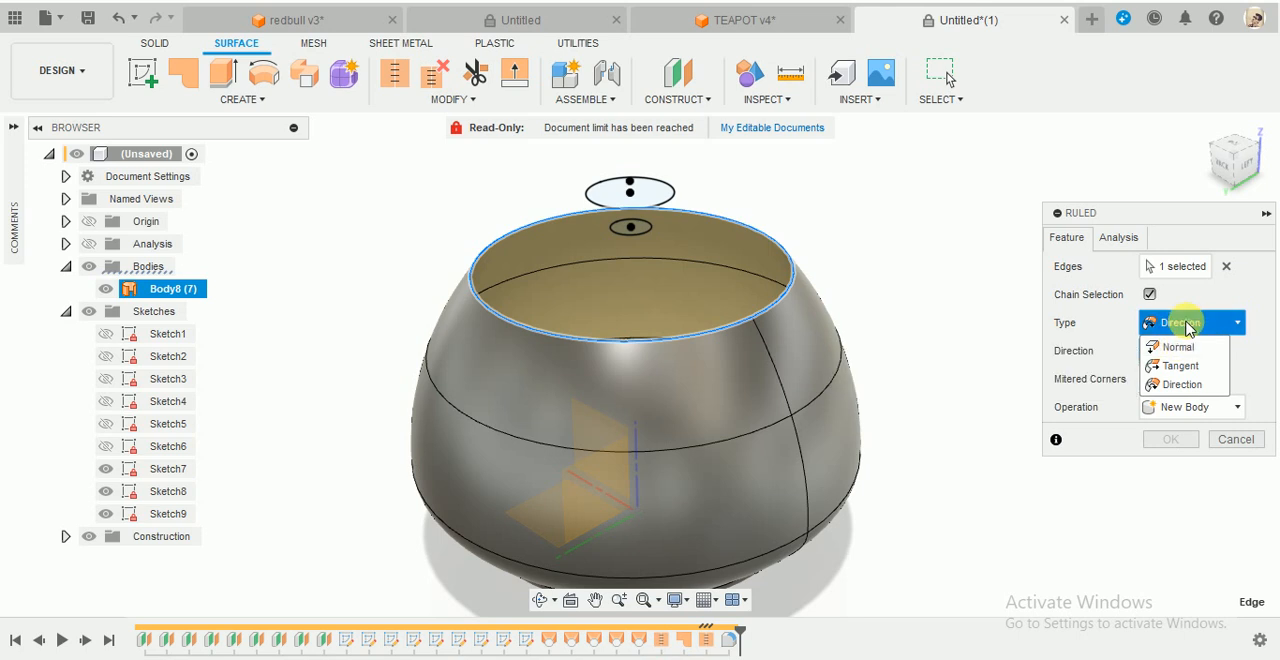
pyautogui.click(1182, 349)
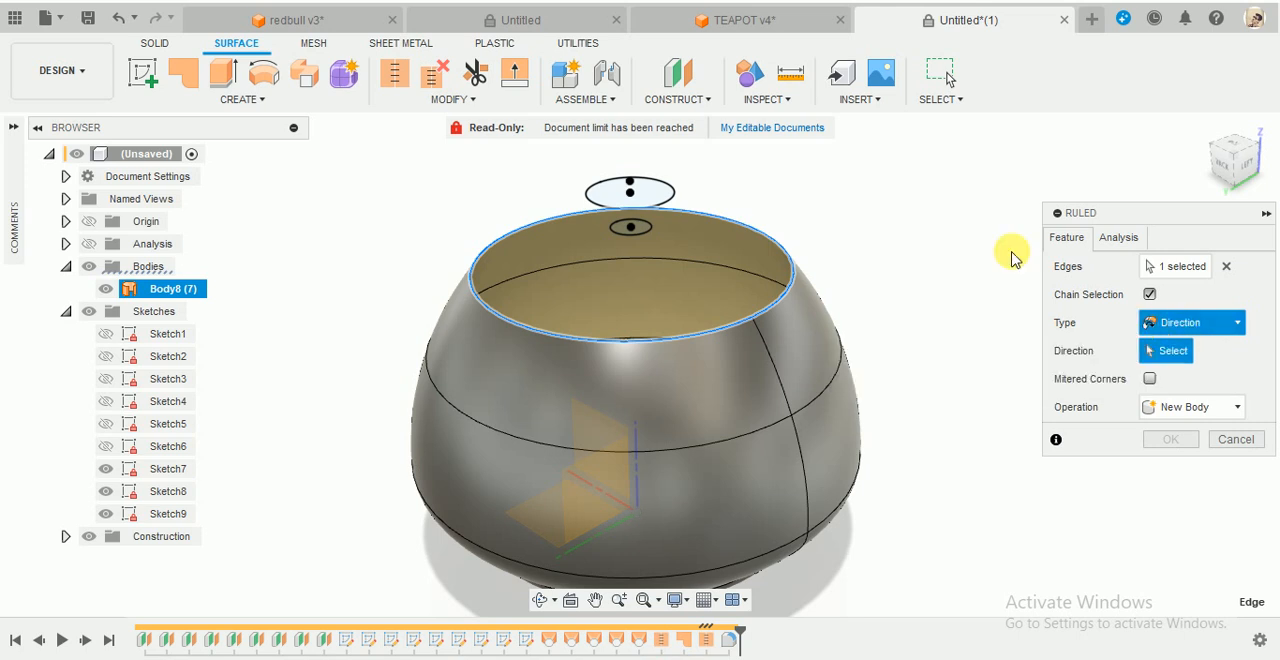
pyautogui.moveTo(722, 250); pyautogui.dragTo(735, 273)
pyautogui.keyDown('shift'); pyautogui.moveTo(891, 264); pyautogui.dragTo(761, 259, button='middle'); pyautogui.keyUp('shift')
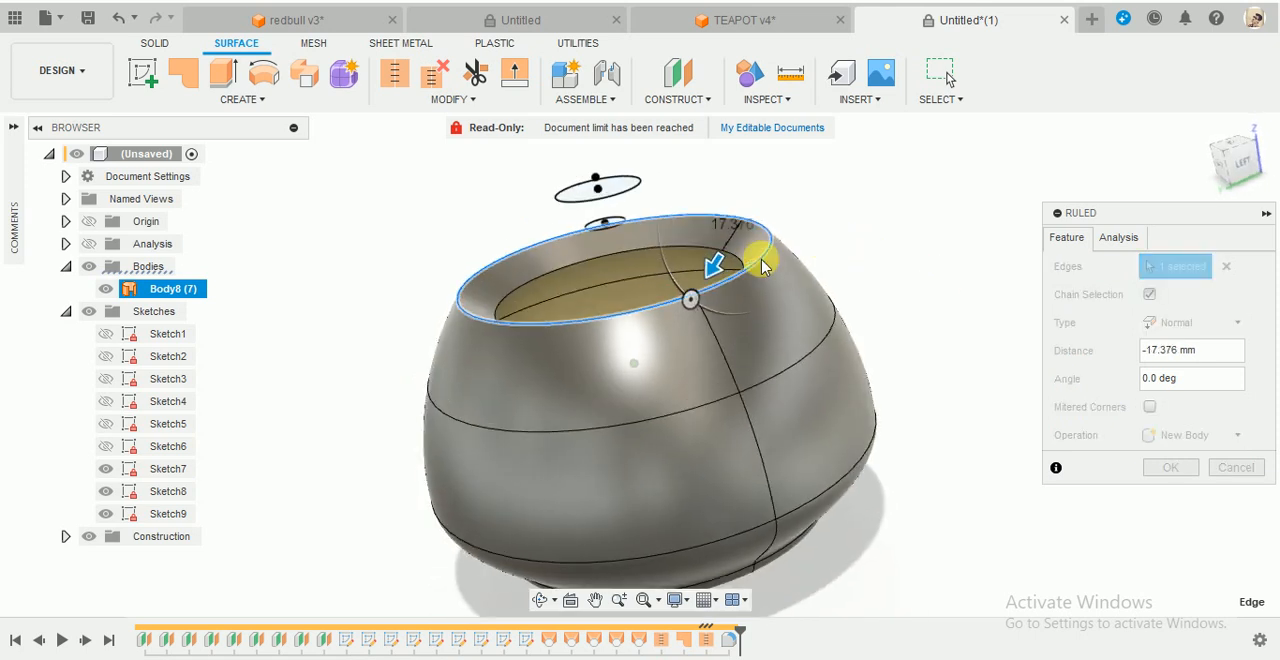
pyautogui.moveTo(710, 291); pyautogui.dragTo(708, 277)
pyautogui.keyDown('shift'); pyautogui.moveTo(894, 260); pyautogui.dragTo(914, 261, button='middle'); pyautogui.keyUp('shift')
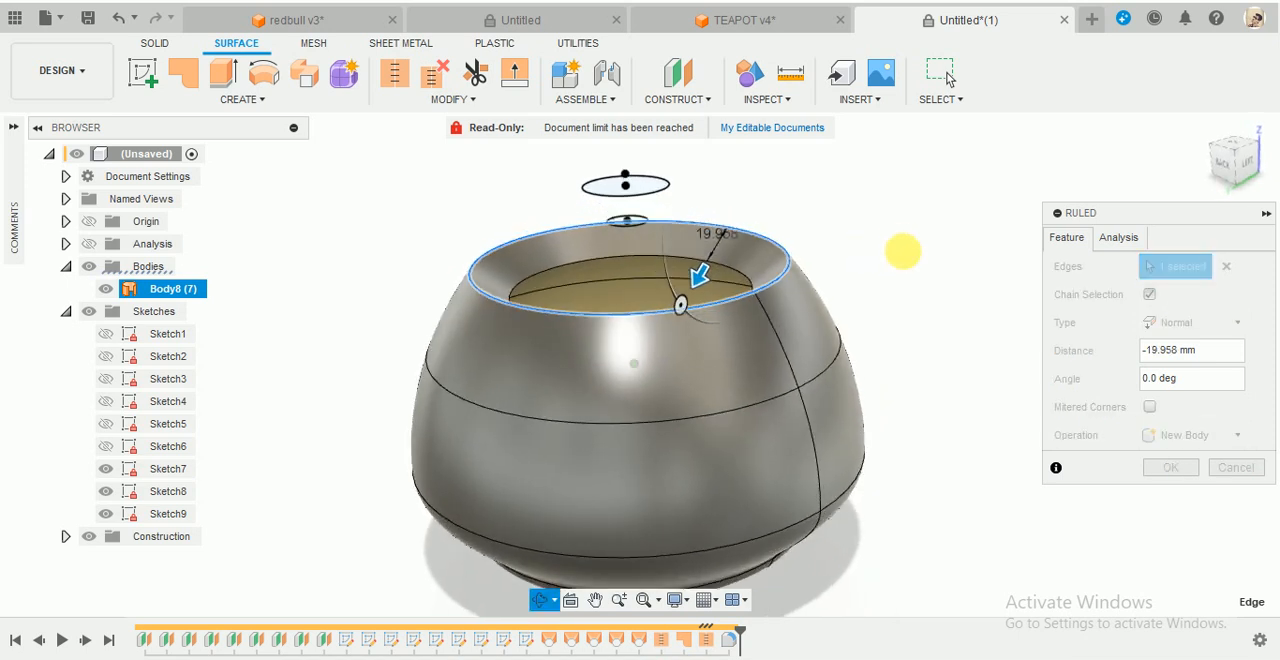
pyautogui.scroll(-3, 928, 331)
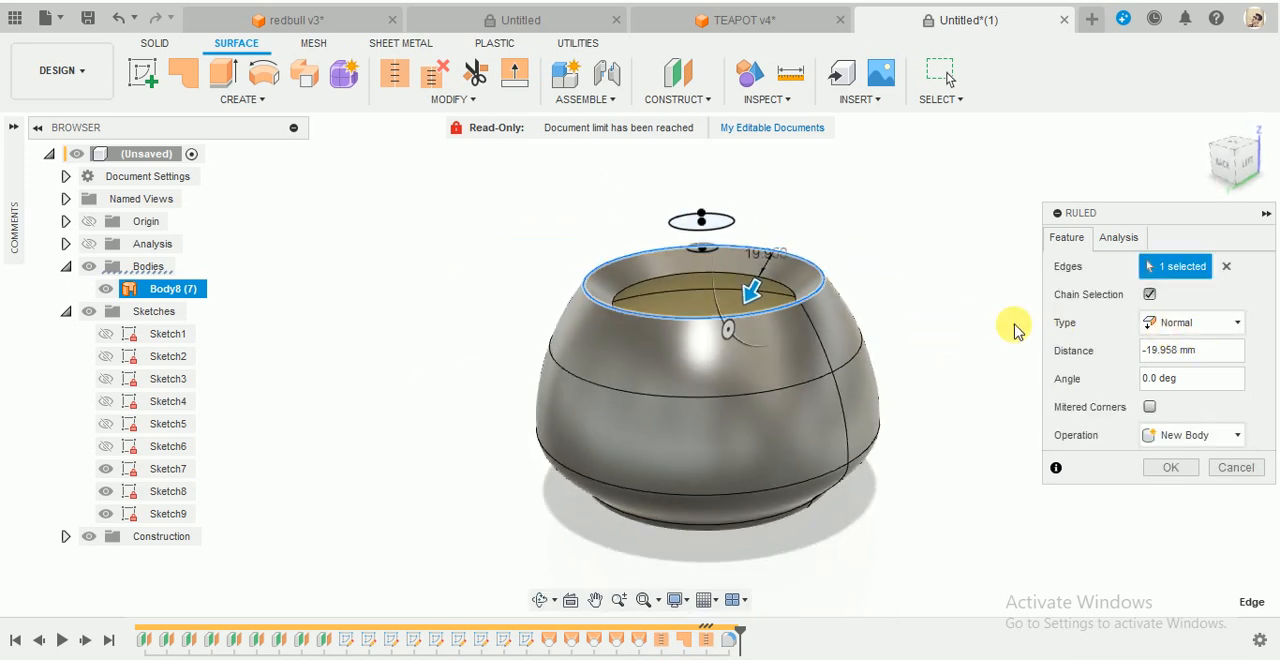
pyautogui.scroll(2, 1016, 331)
# - Change the ruled surface type to Direction and try the XZ origin plane as its direction, temporarily hiding the body to reach it
pyautogui.click(1187, 320)
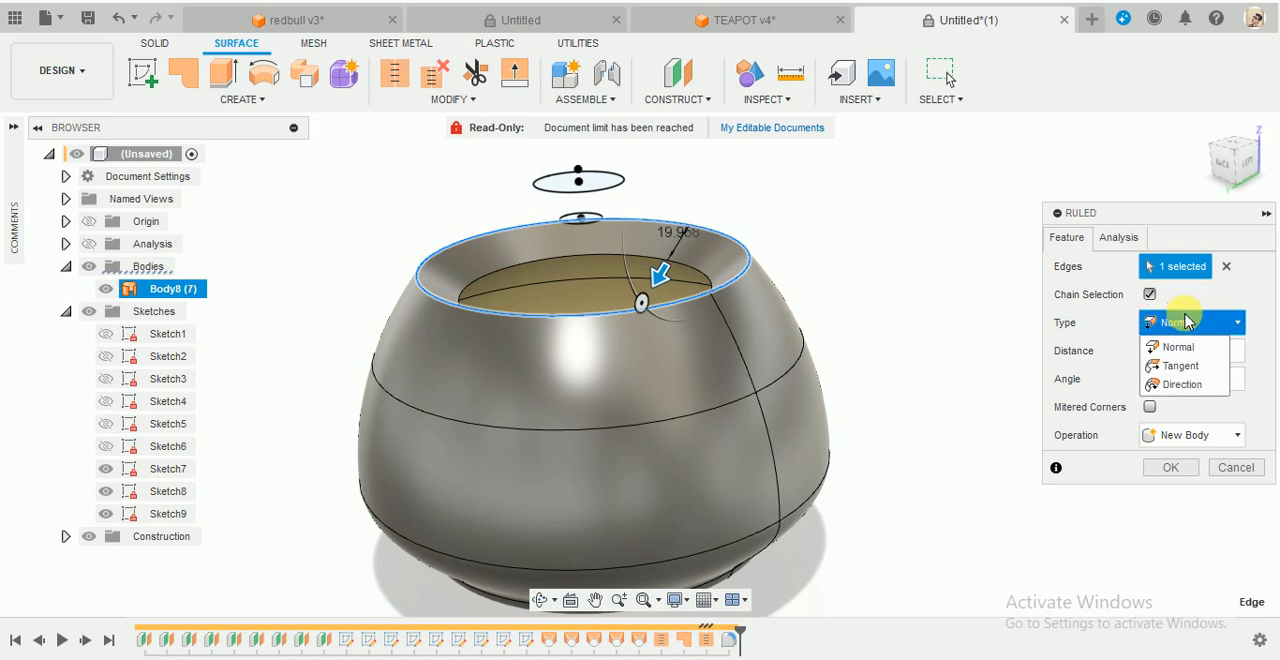
pyautogui.click(1184, 386)
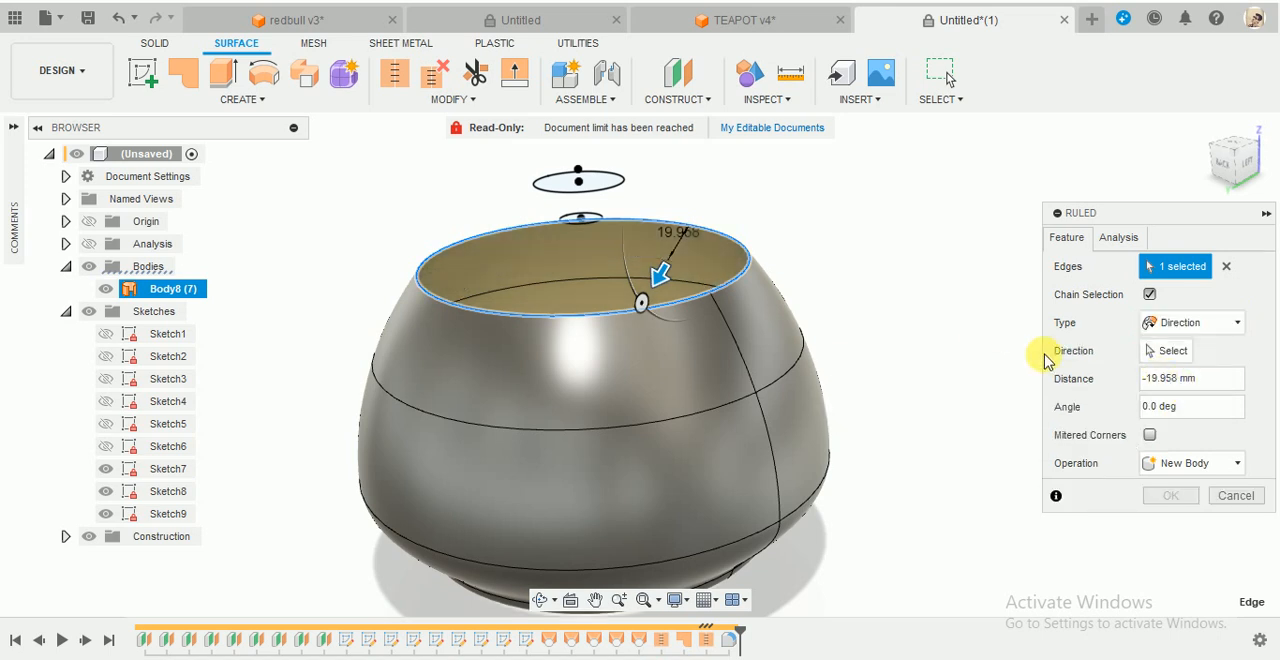
pyautogui.click(1170, 358)
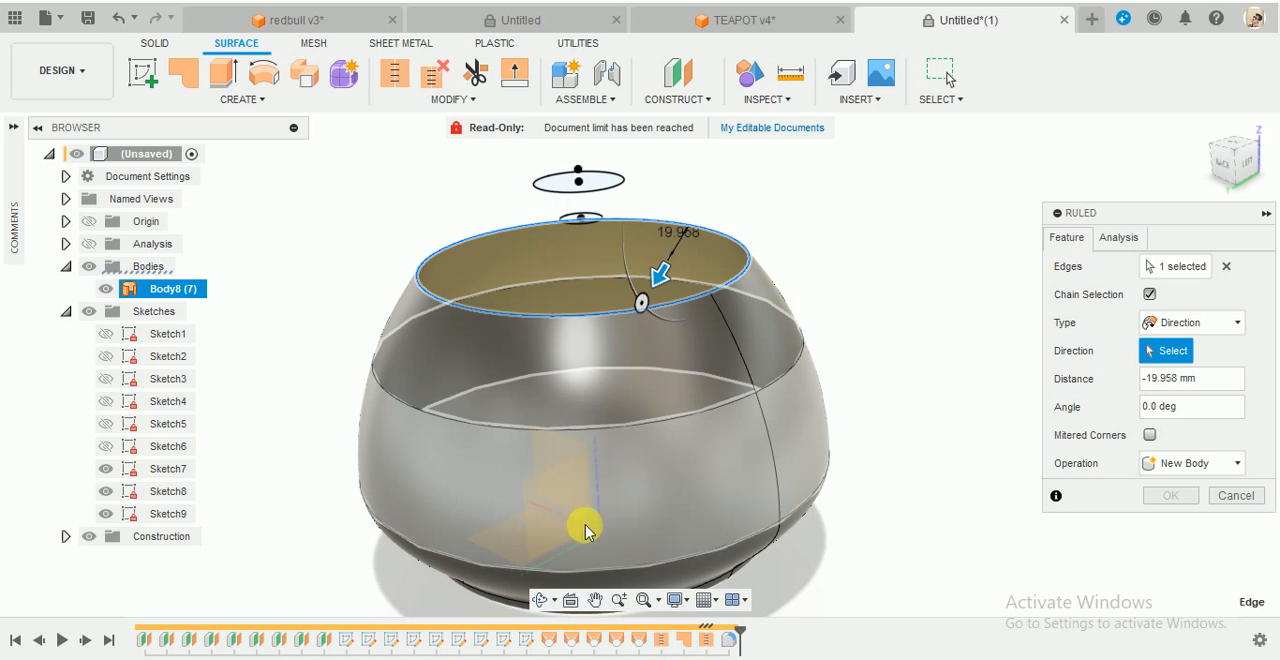
pyautogui.scroll(-3, 742, 420)
pyautogui.keyDown('shift'); pyautogui.moveTo(935, 303); pyautogui.dragTo(941, 314, button='middle'); pyautogui.keyUp('shift')
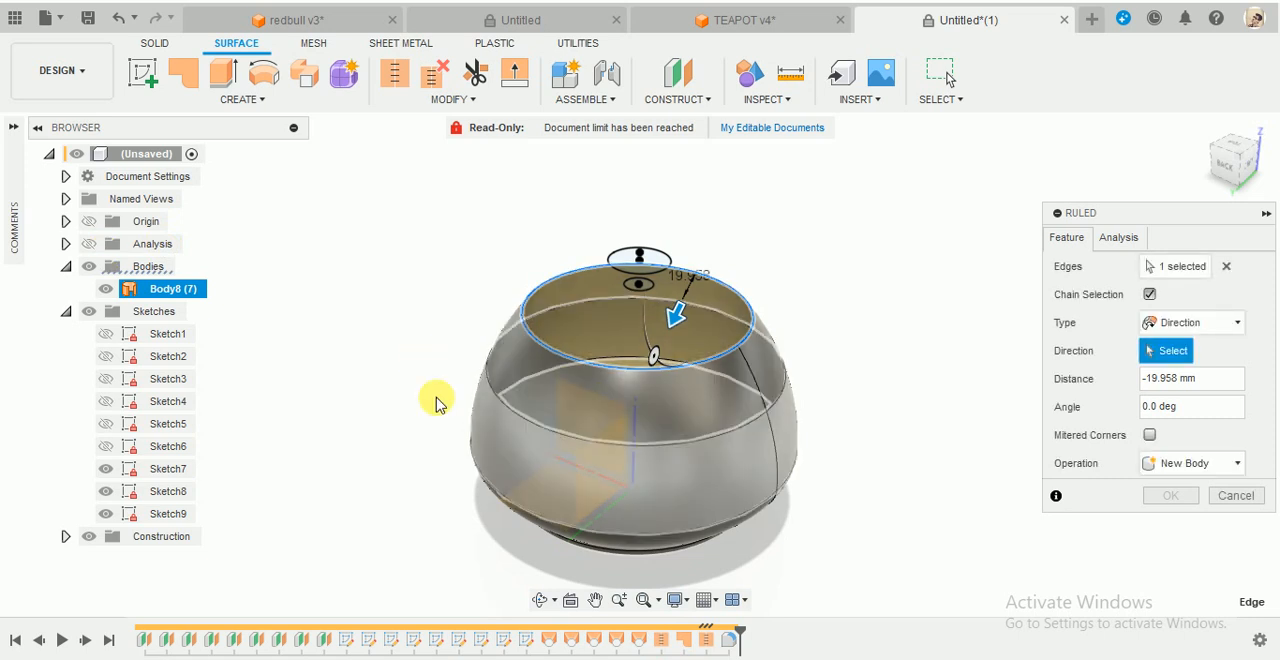
pyautogui.click(110, 293)
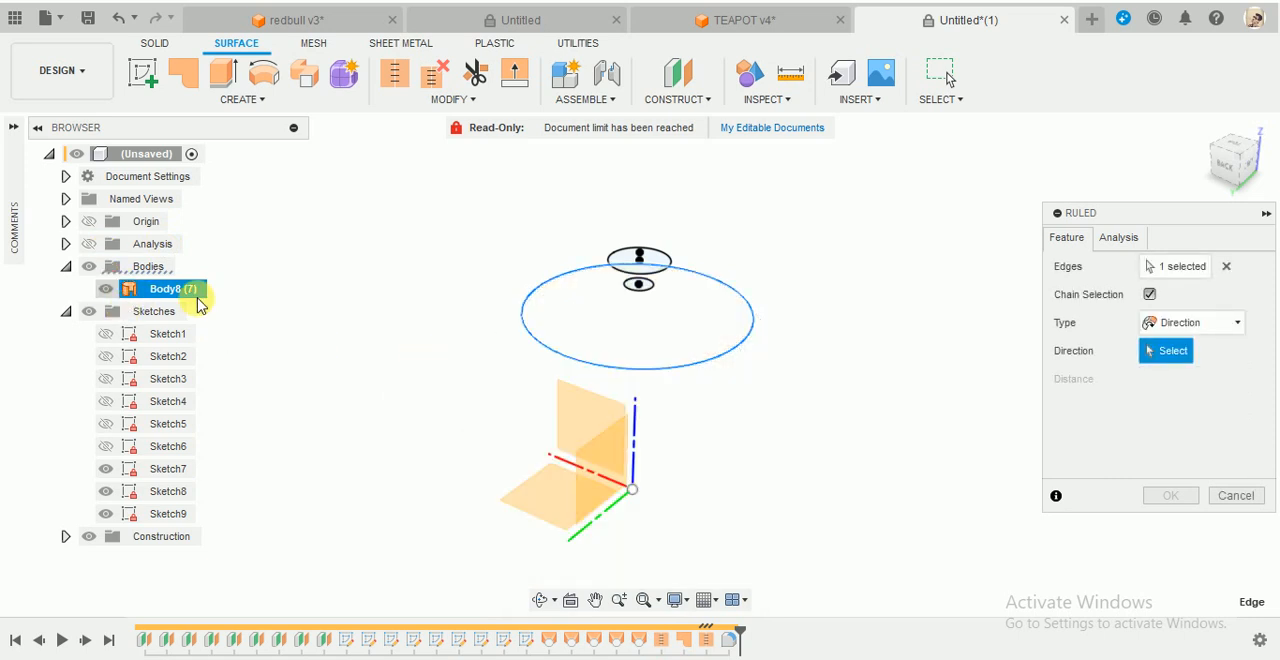
pyautogui.click(628, 410)
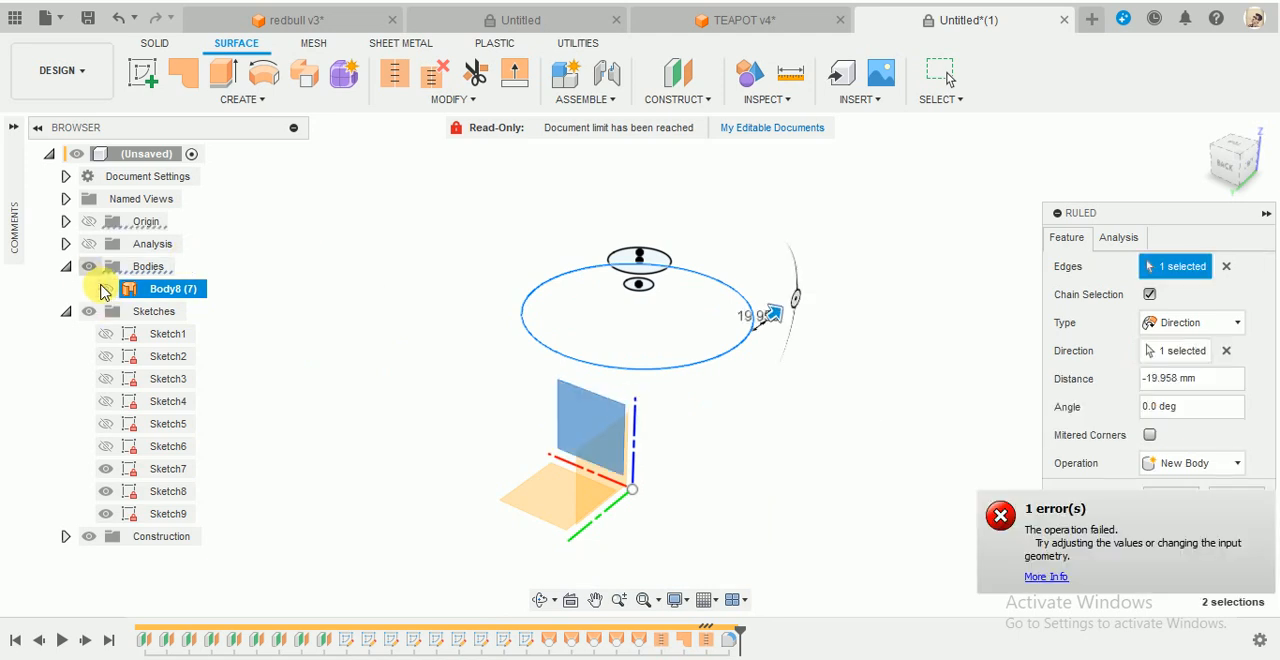
pyautogui.click(112, 292)
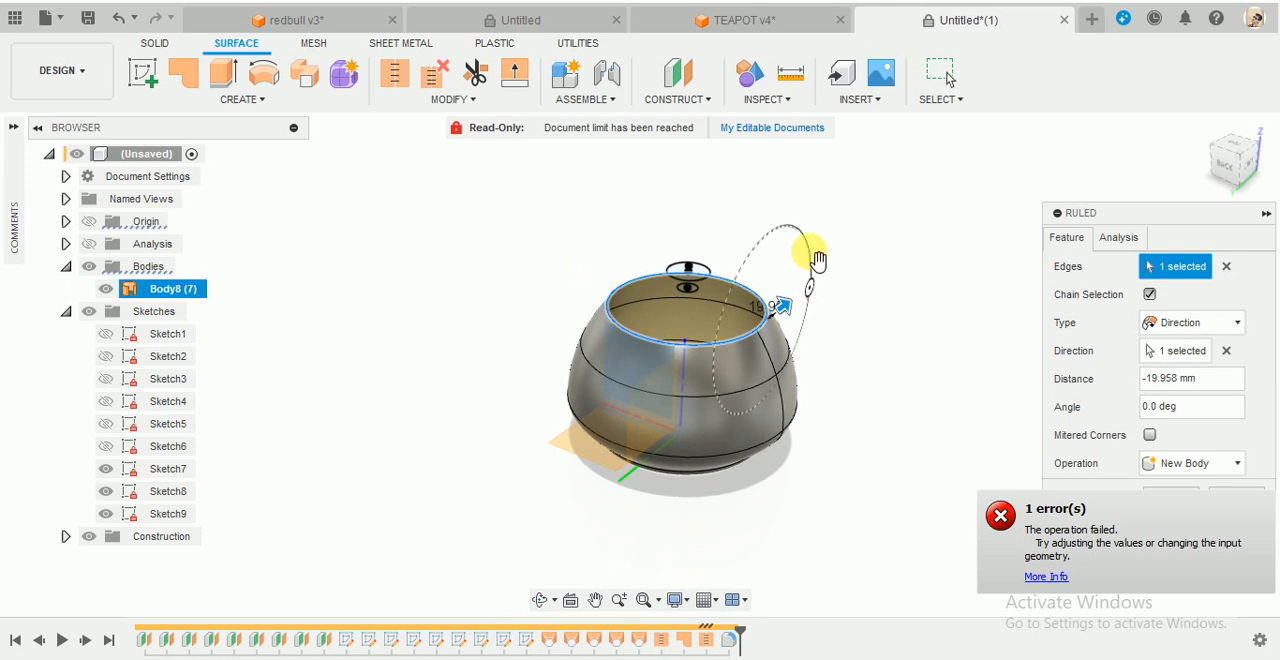
# - Try a distance of 28.552 mm for the Direction-type ruled surface on the top rim and clear its direction reference
pyautogui.scroll(3, 806, 272)
pyautogui.scroll(3, 799, 285)
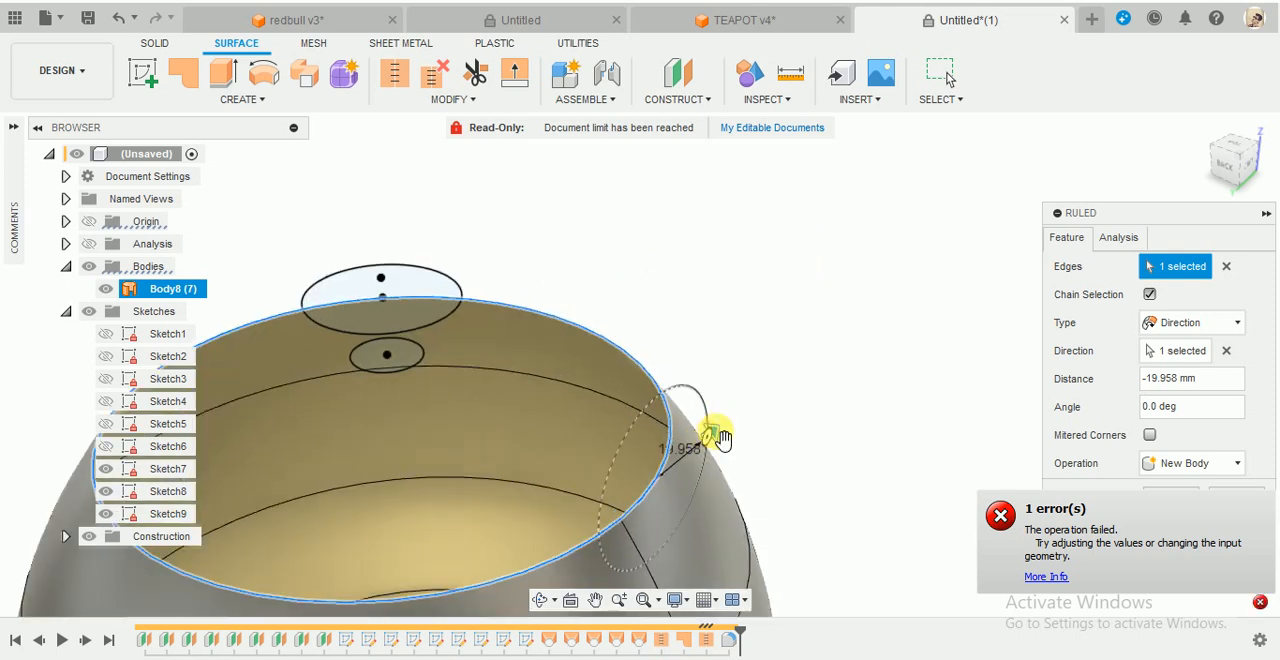
pyautogui.moveTo(698, 450); pyautogui.dragTo(566, 495)
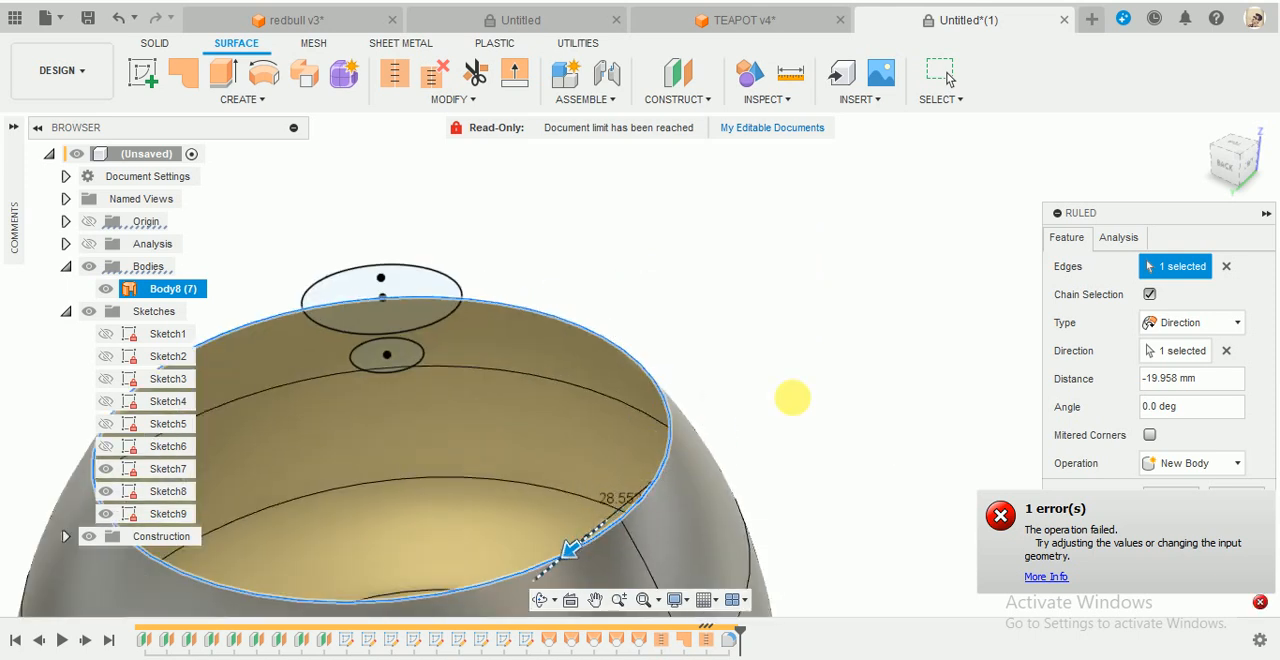
pyautogui.scroll(-3, 793, 398)
pyautogui.scroll(-1, 967, 352)
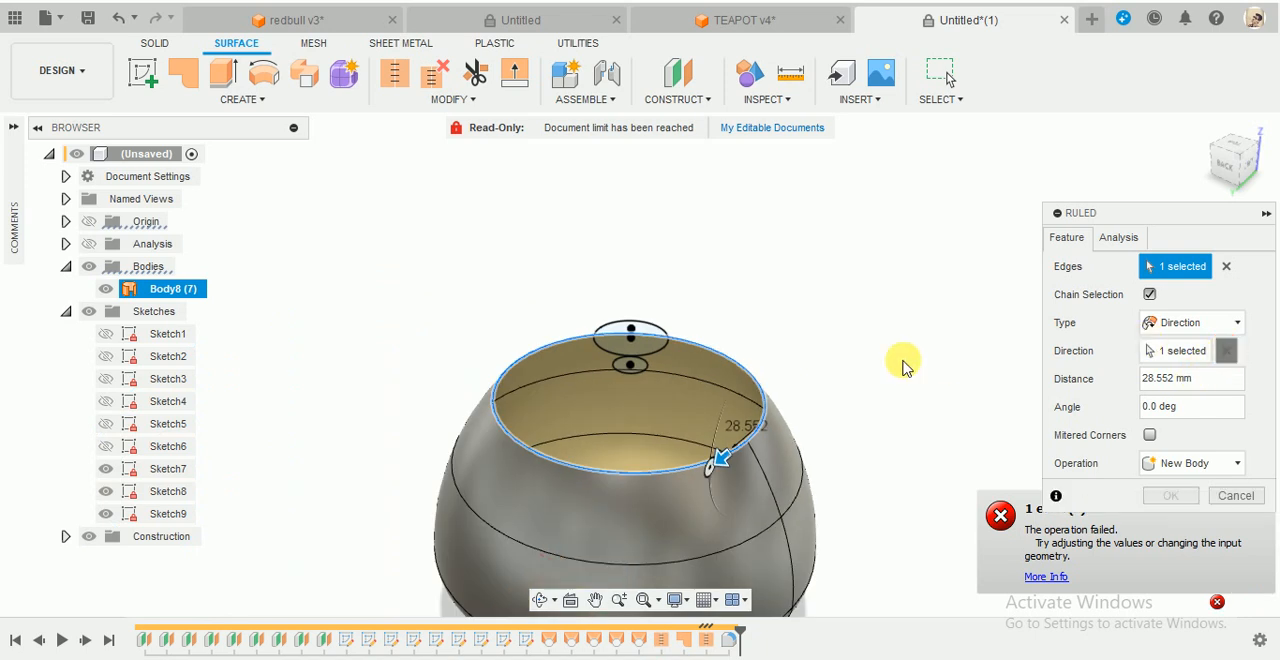
pyautogui.scroll(-2, 905, 360)
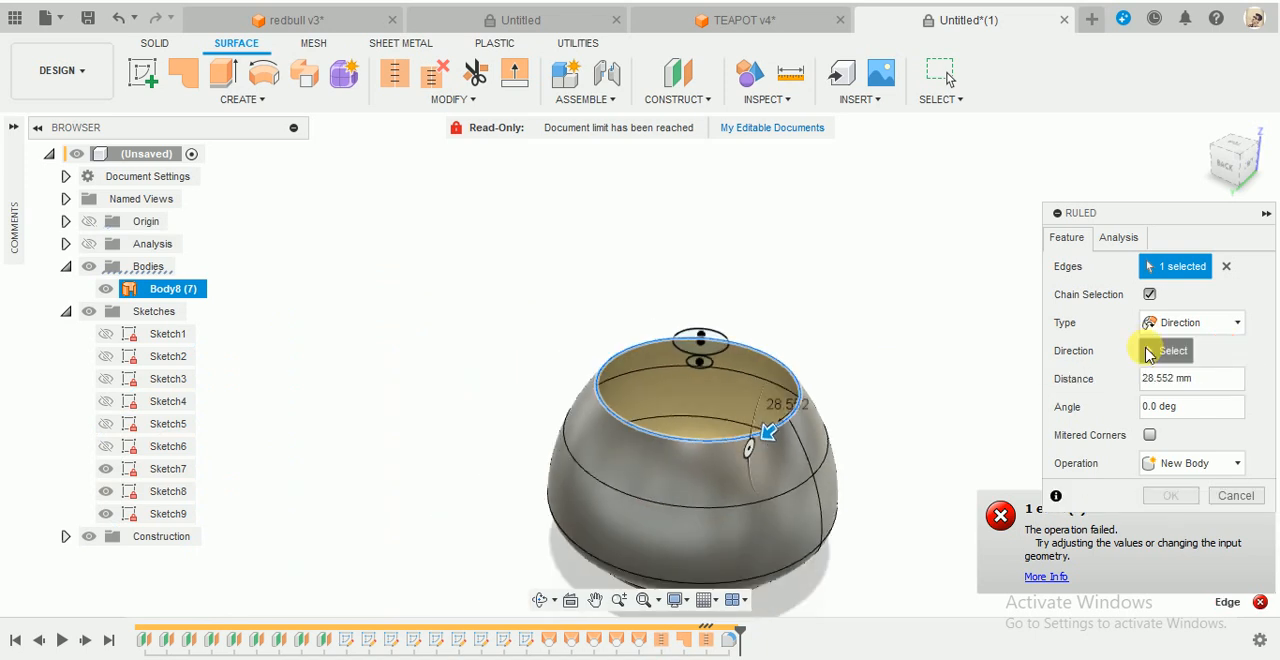
# - Select a new origin reference as the ruled surface's direction and try an angle of 3.3 deg
pyautogui.click(1167, 350)
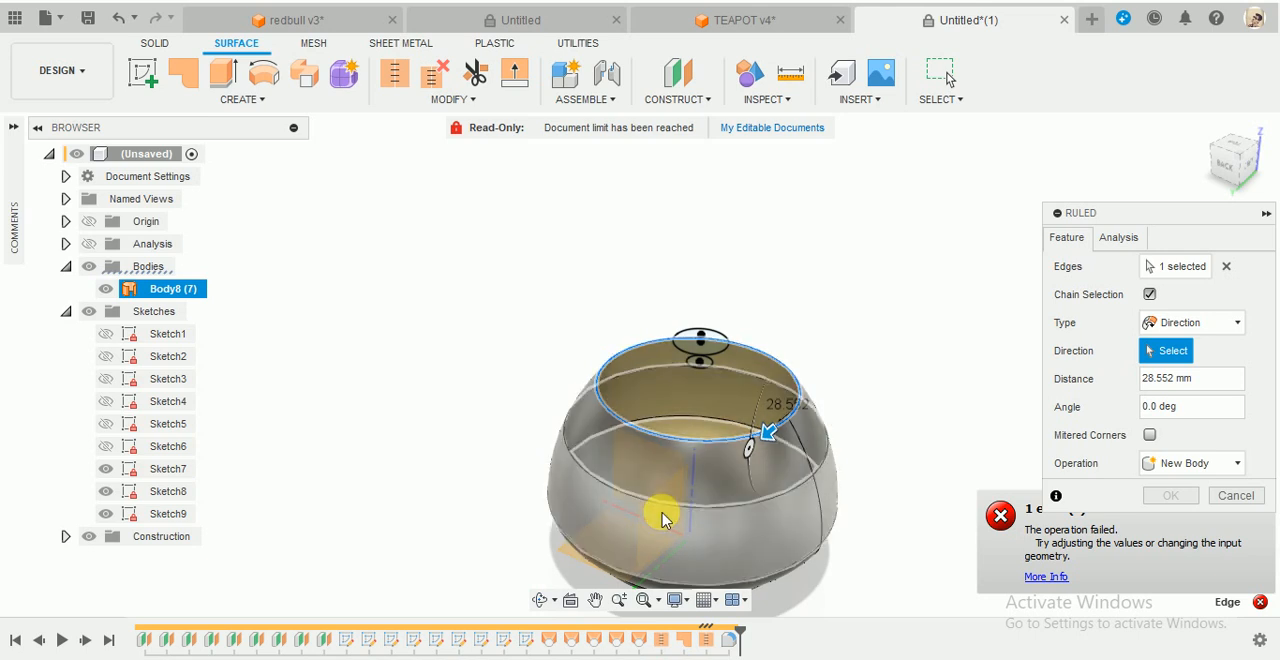
pyautogui.keyDown('shift'); pyautogui.moveTo(660, 517); pyautogui.dragTo(674, 490, button='middle'); pyautogui.keyUp('shift')
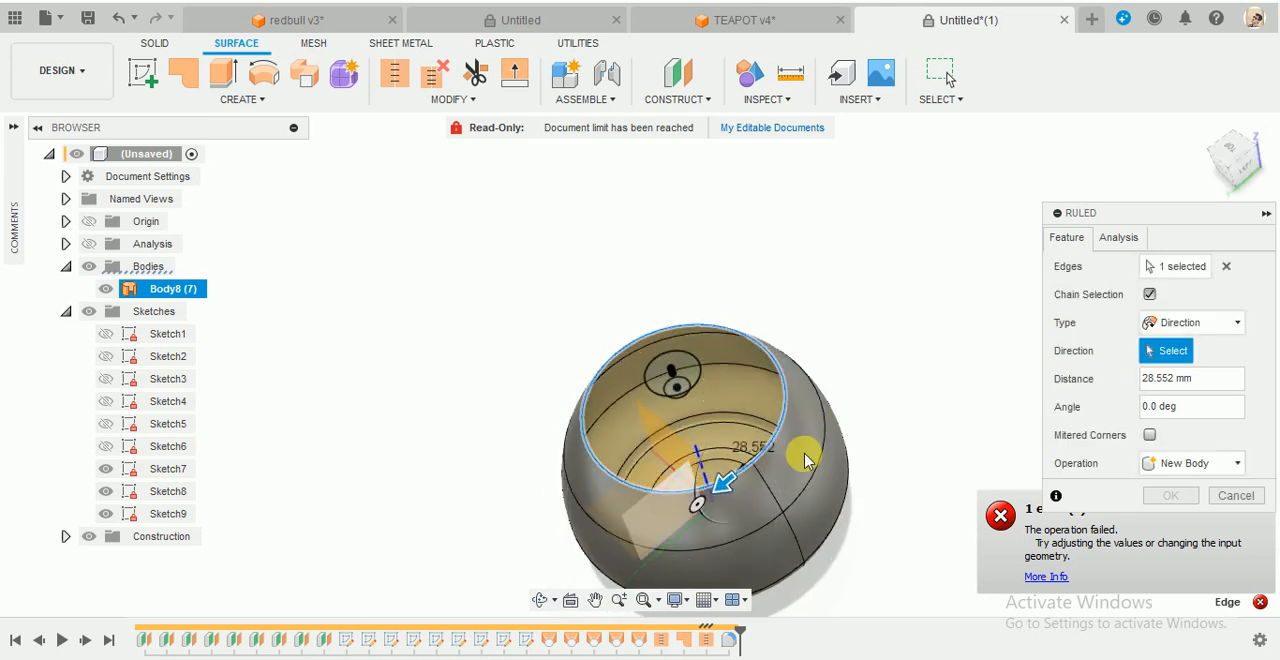
pyautogui.keyDown('shift'); pyautogui.moveTo(875, 370); pyautogui.dragTo(881, 364, button='middle'); pyautogui.keyUp('shift')
pyautogui.scroll(3, 784, 402)
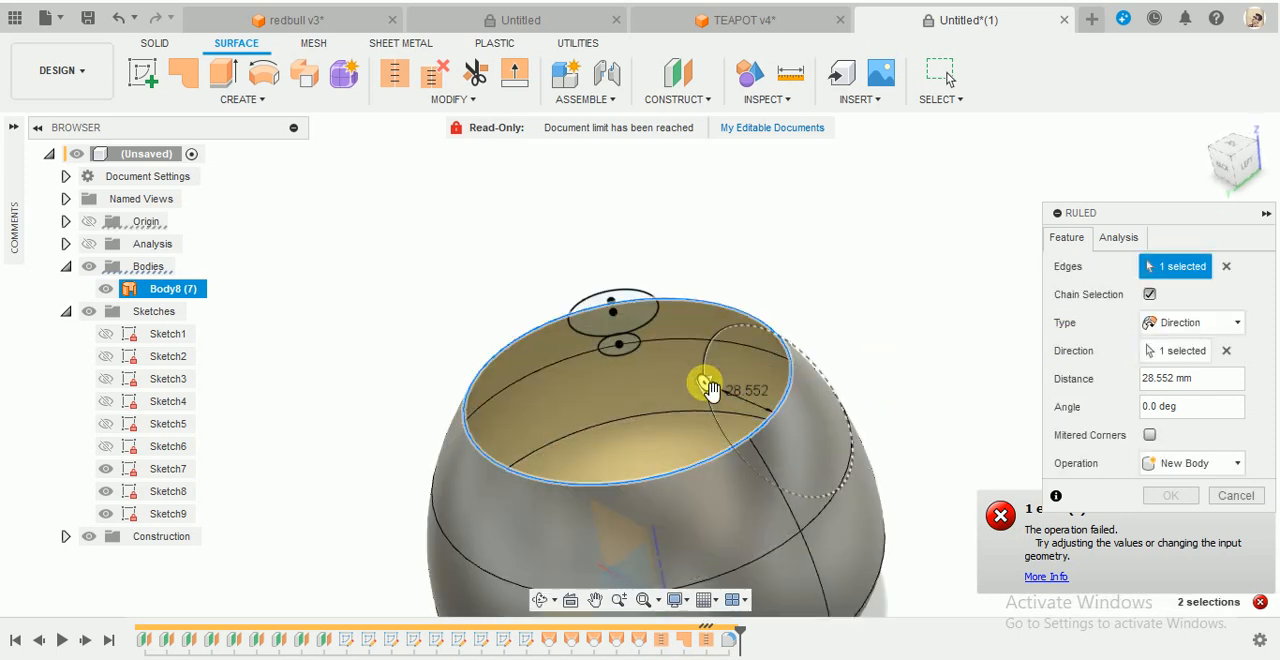
pyautogui.moveTo(723, 408); pyautogui.dragTo(735, 415)
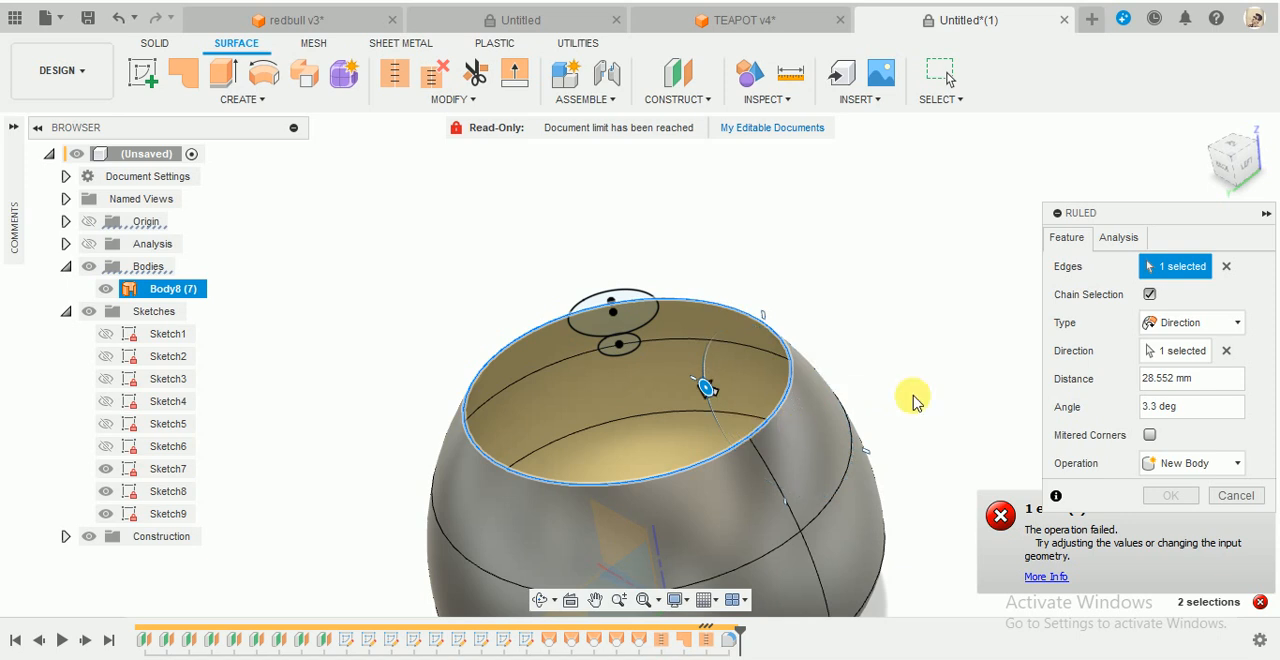
pyautogui.keyDown('shift'); pyautogui.moveTo(914, 401); pyautogui.dragTo(957, 379, button='middle'); pyautogui.keyUp('shift')
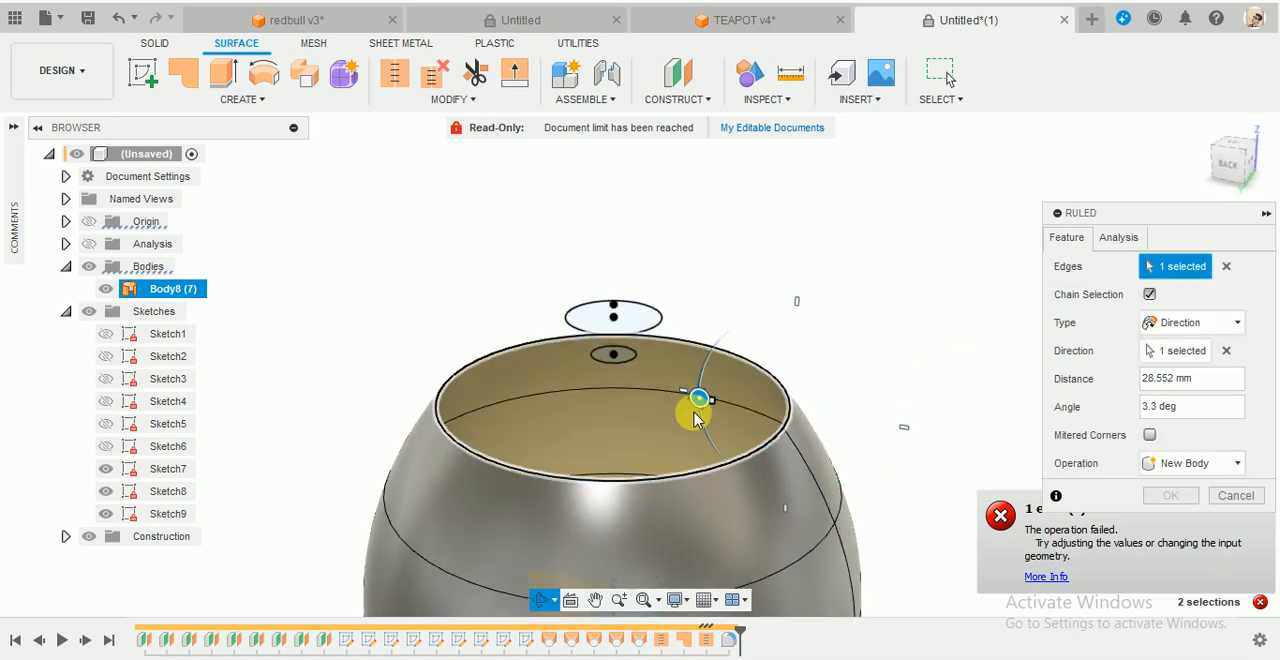
# - Try a ruled surface distance of 7.031 mm and replace the current direction reference with another one
pyautogui.scroll(5, 697, 417)
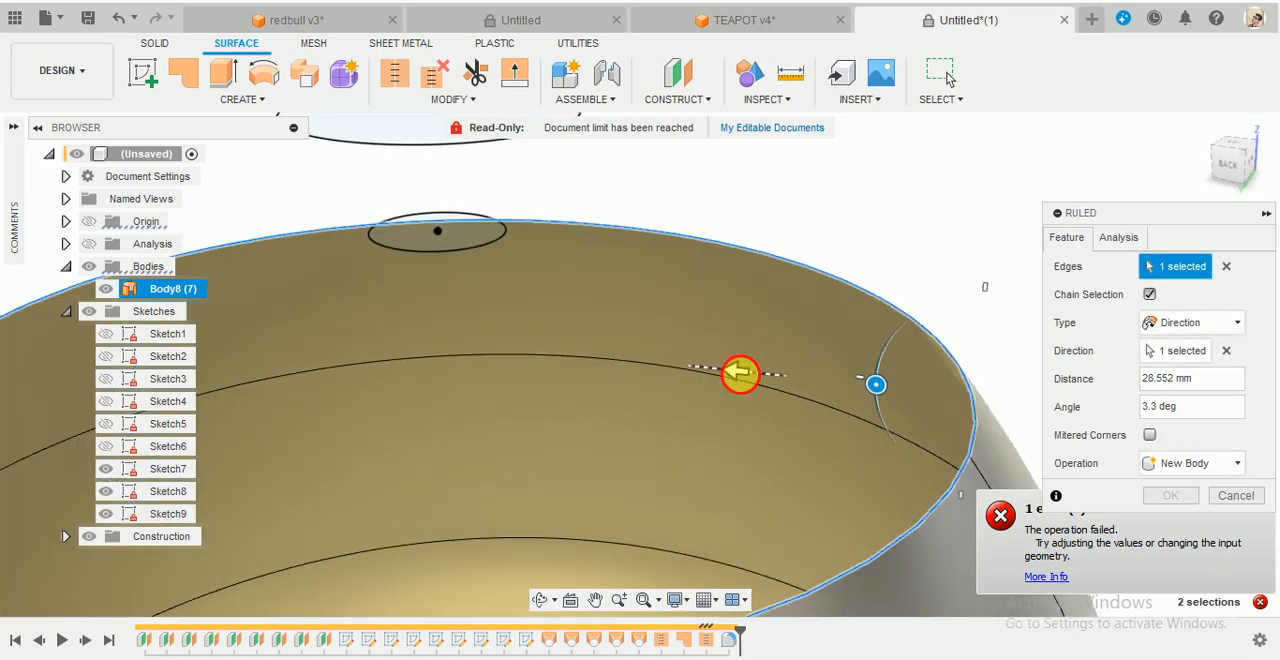
pyautogui.moveTo(740, 373); pyautogui.dragTo(834, 377)
pyautogui.scroll(-5, 834, 377)
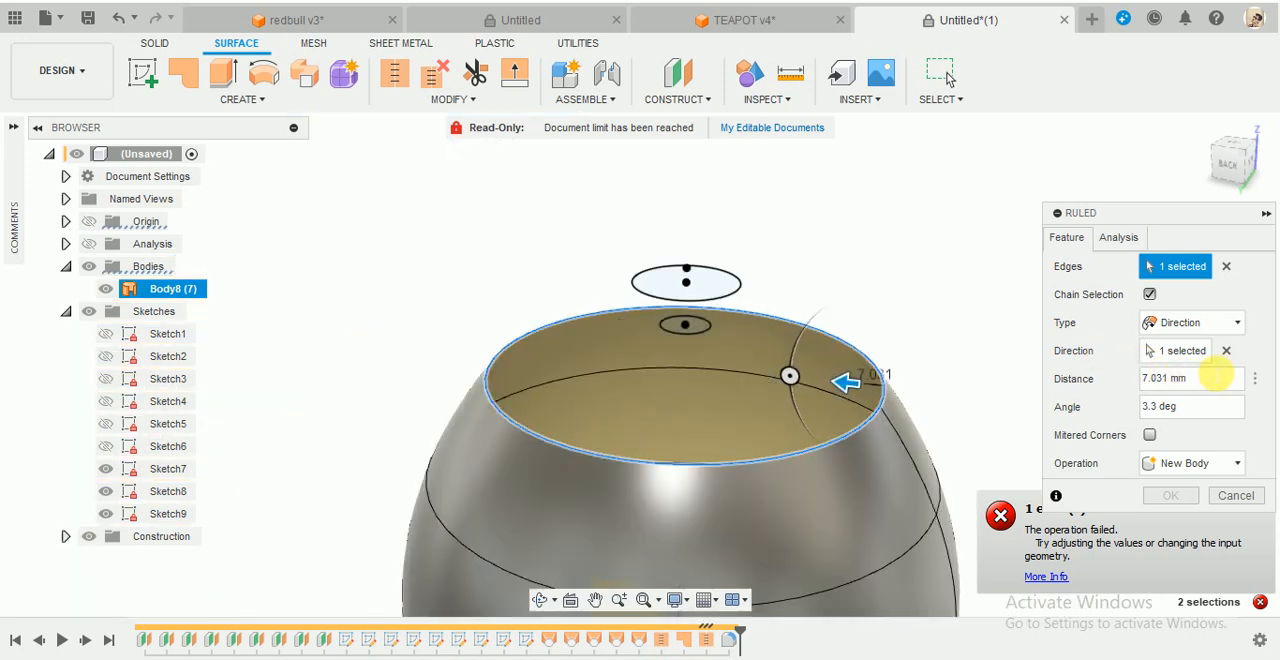
pyautogui.click(1226, 351)
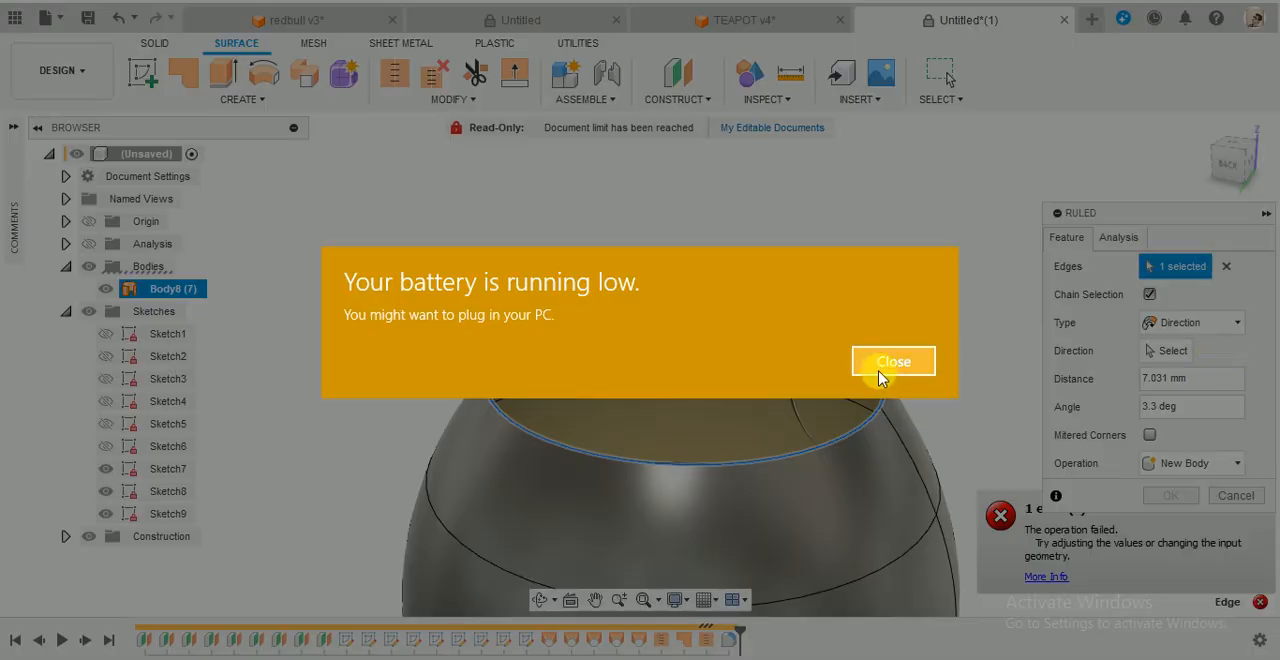
pyautogui.click(880, 370)
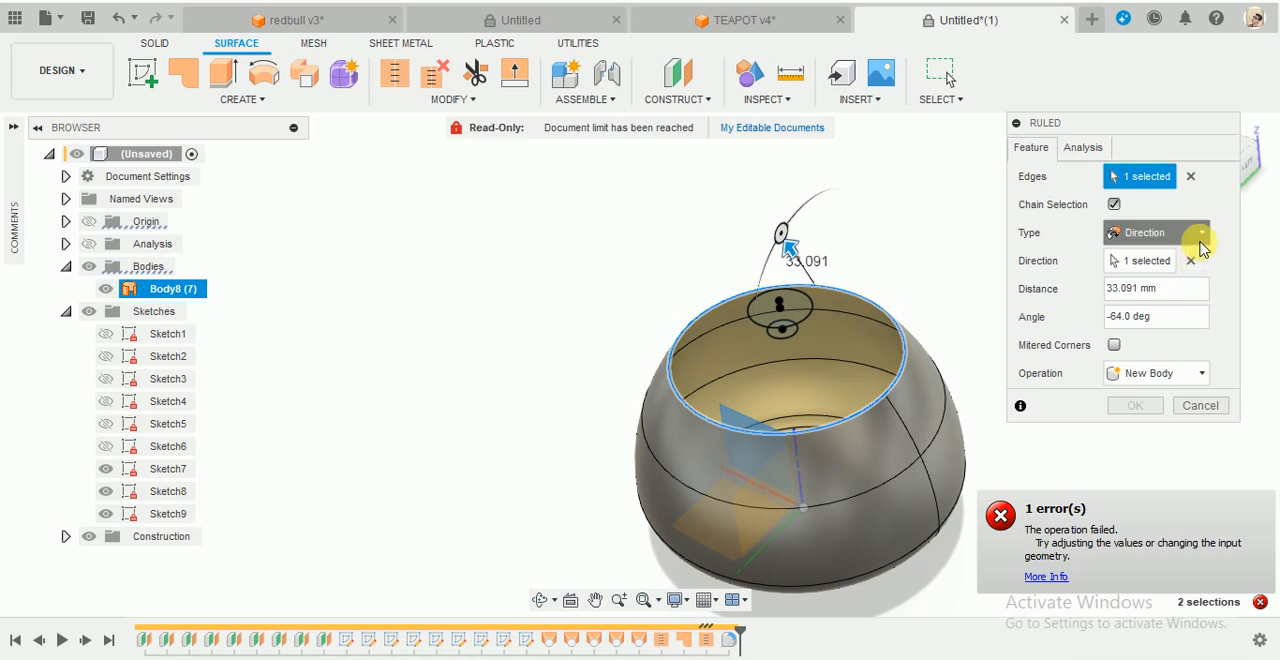
# - Switch the ruled surface type back to Normal and extend the rim inward with a distance of -13.288 mm
pyautogui.click(1196, 234)
pyautogui.click(1178, 258)
pyautogui.click(1190, 236)
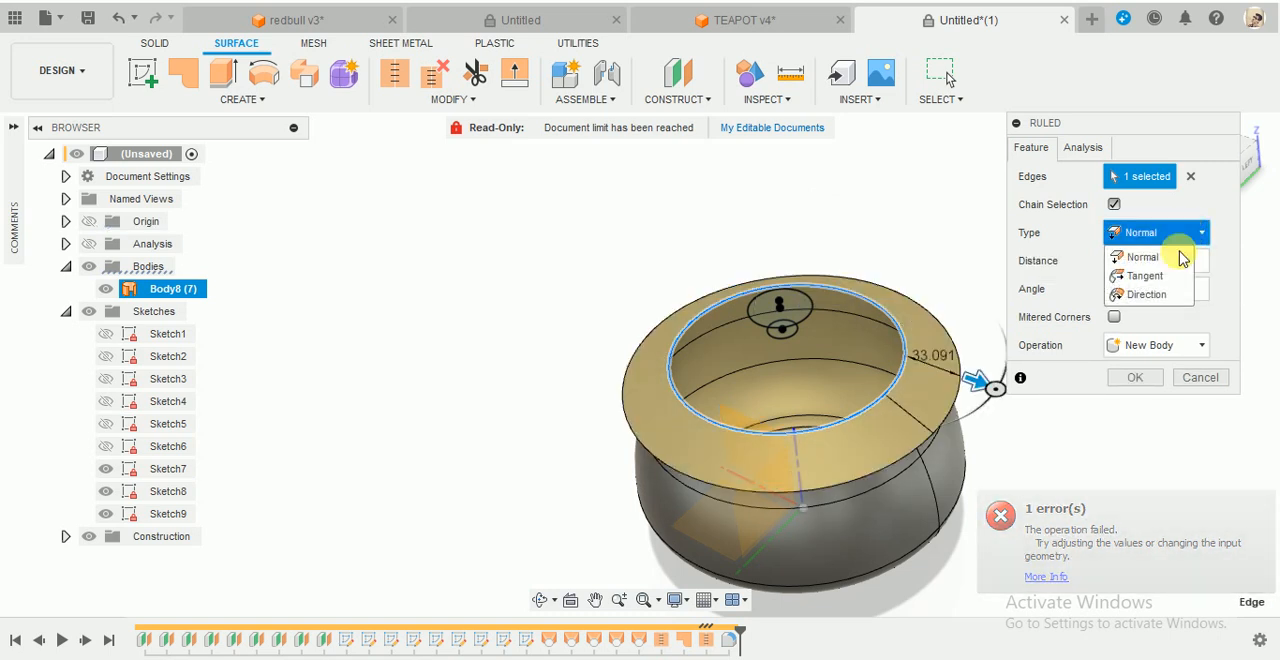
pyautogui.click(1152, 292)
pyautogui.click(1195, 240)
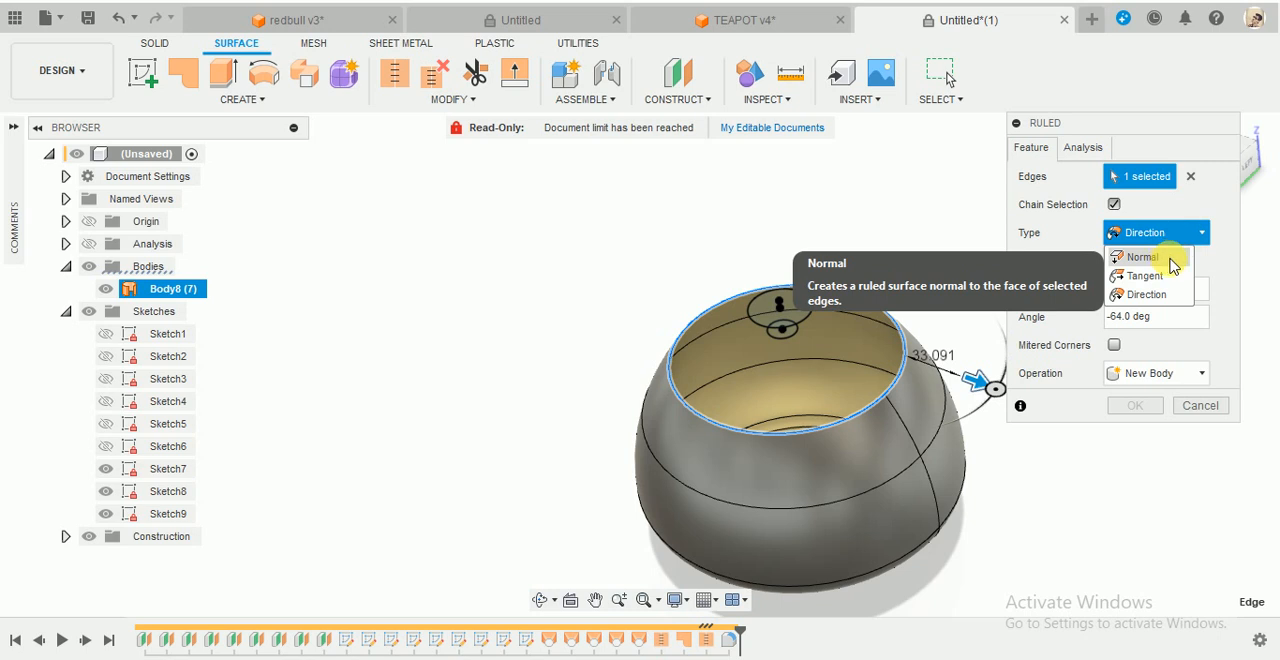
pyautogui.click(1165, 259)
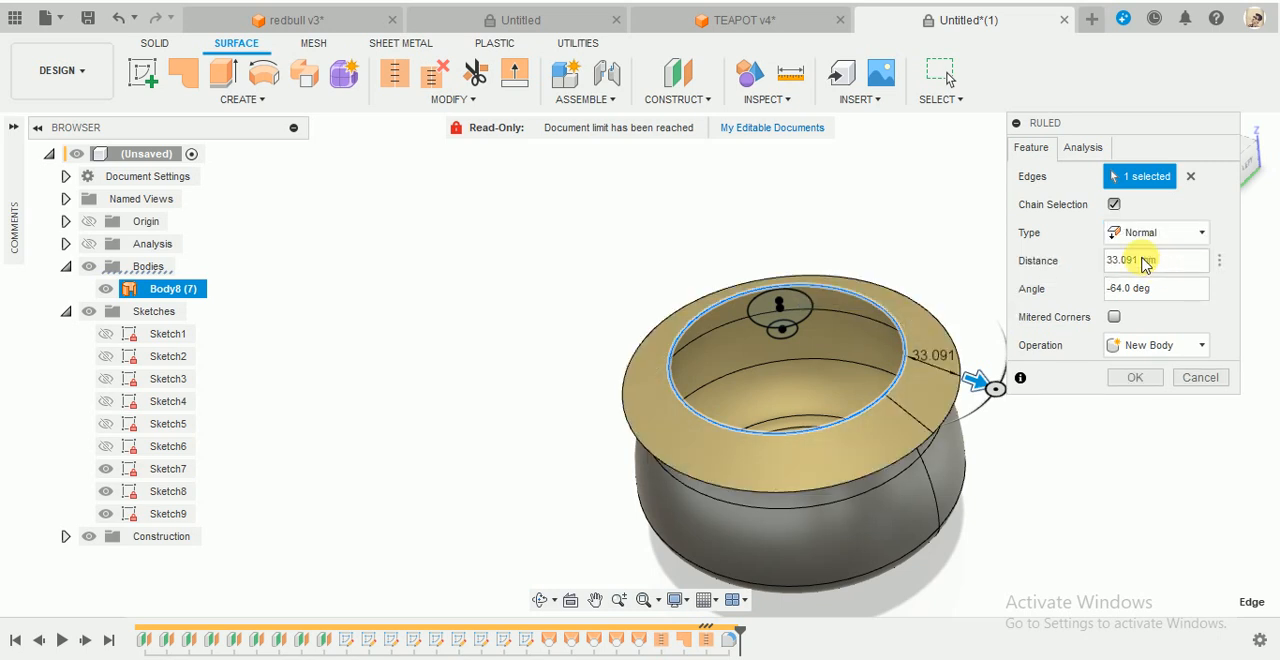
pyautogui.moveTo(1147, 124); pyautogui.dragTo(1177, 267)
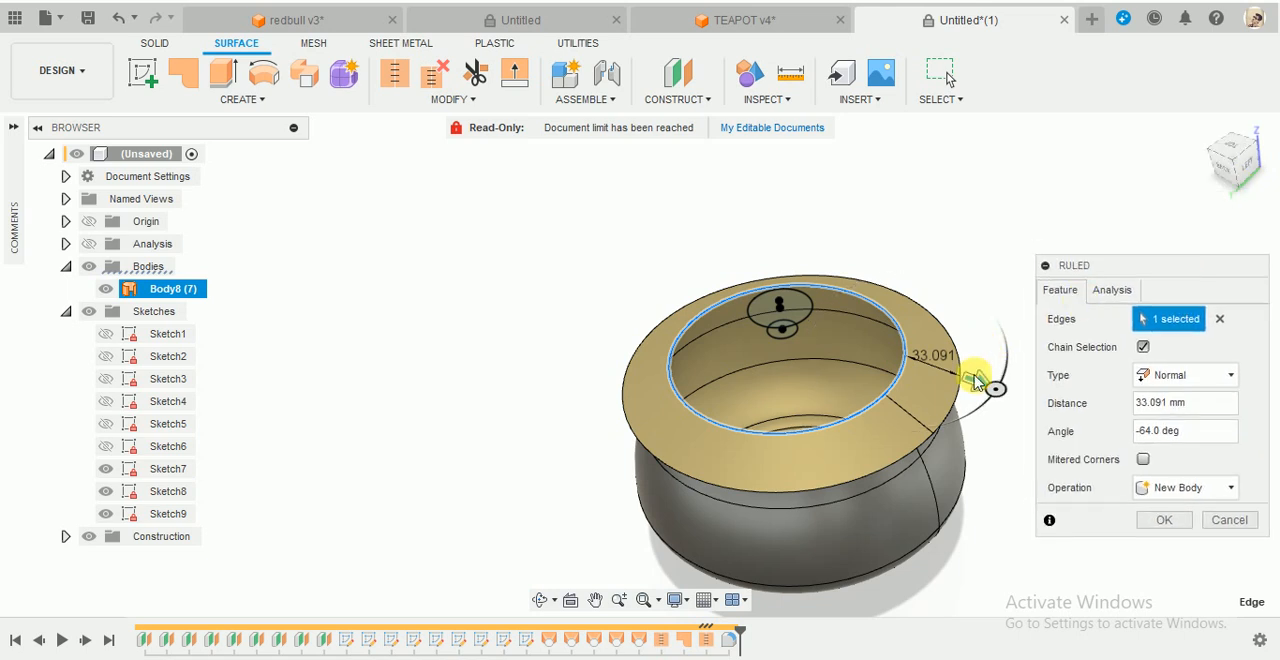
pyautogui.moveTo(940, 387); pyautogui.dragTo(908, 360)
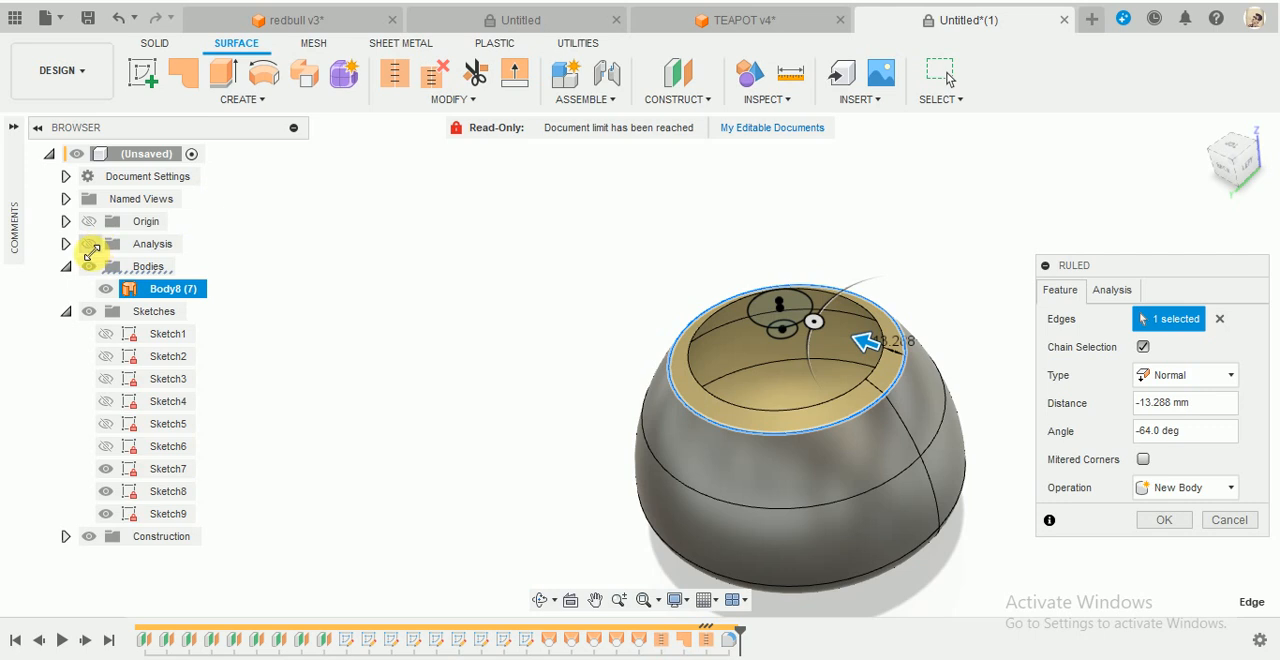
# - Show the section analysis and, viewing the body from the back, level the inward rim by setting its angle to -38.1 deg
pyautogui.click(89, 245)
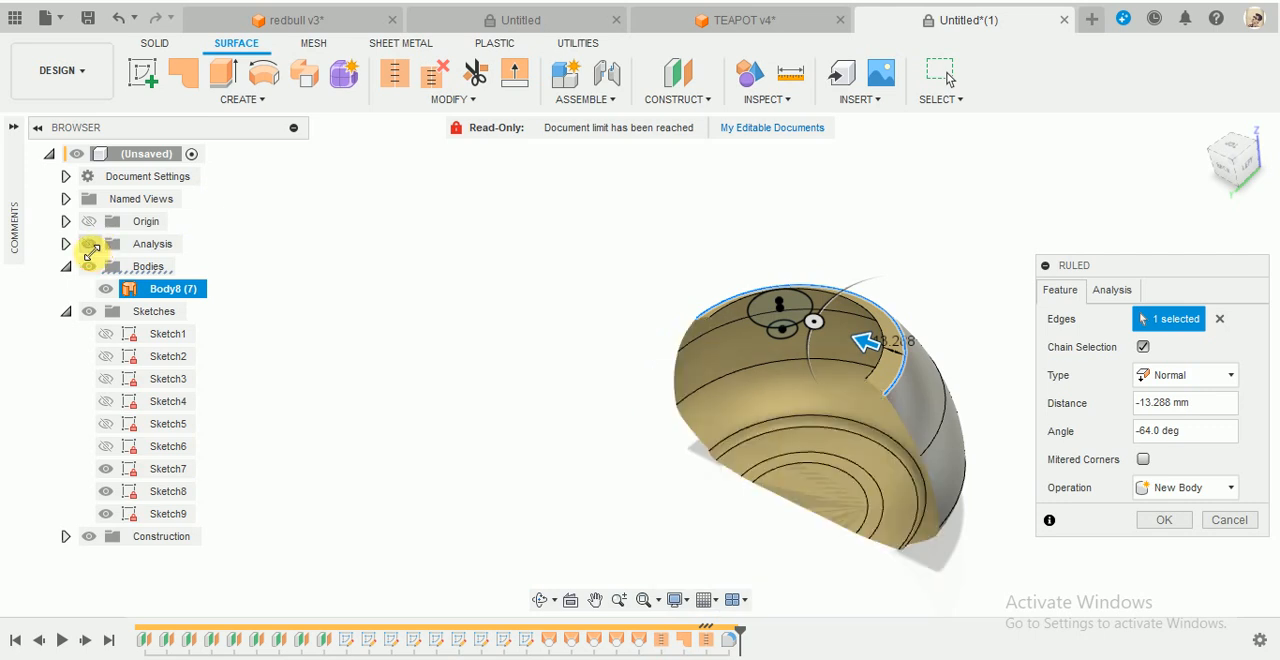
pyautogui.keyDown('shift'); pyautogui.moveTo(751, 400); pyautogui.dragTo(808, 343, button='middle'); pyautogui.keyUp('shift')
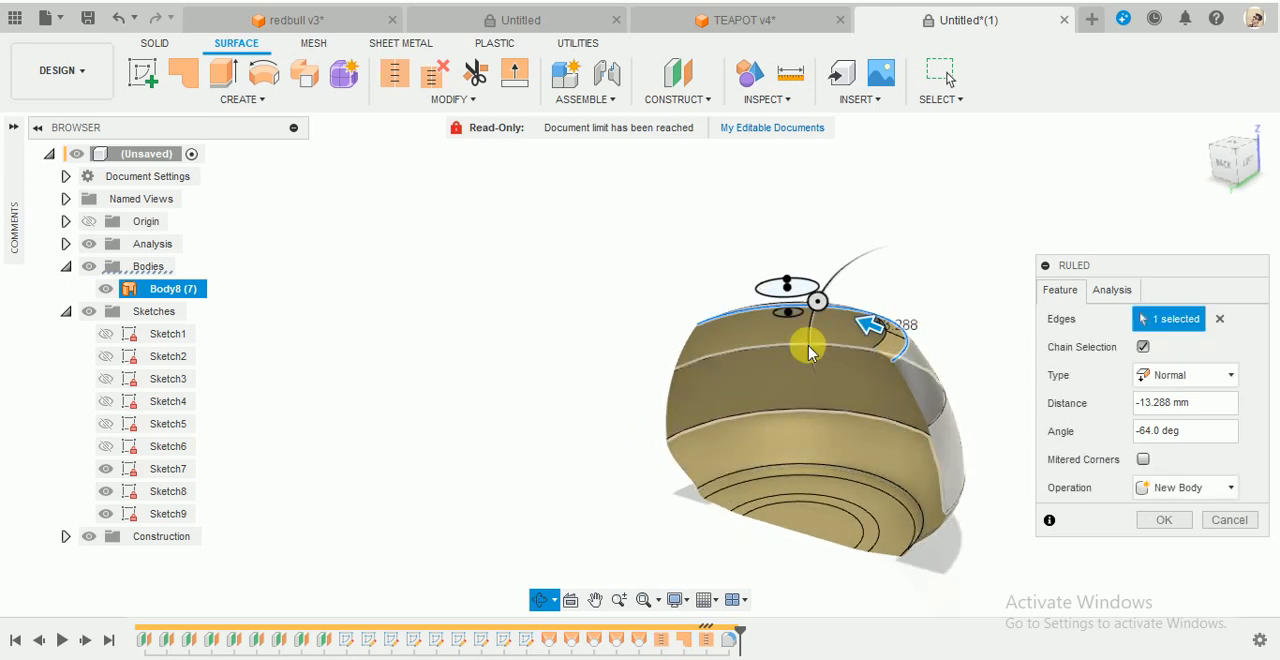
pyautogui.click(1233, 172)
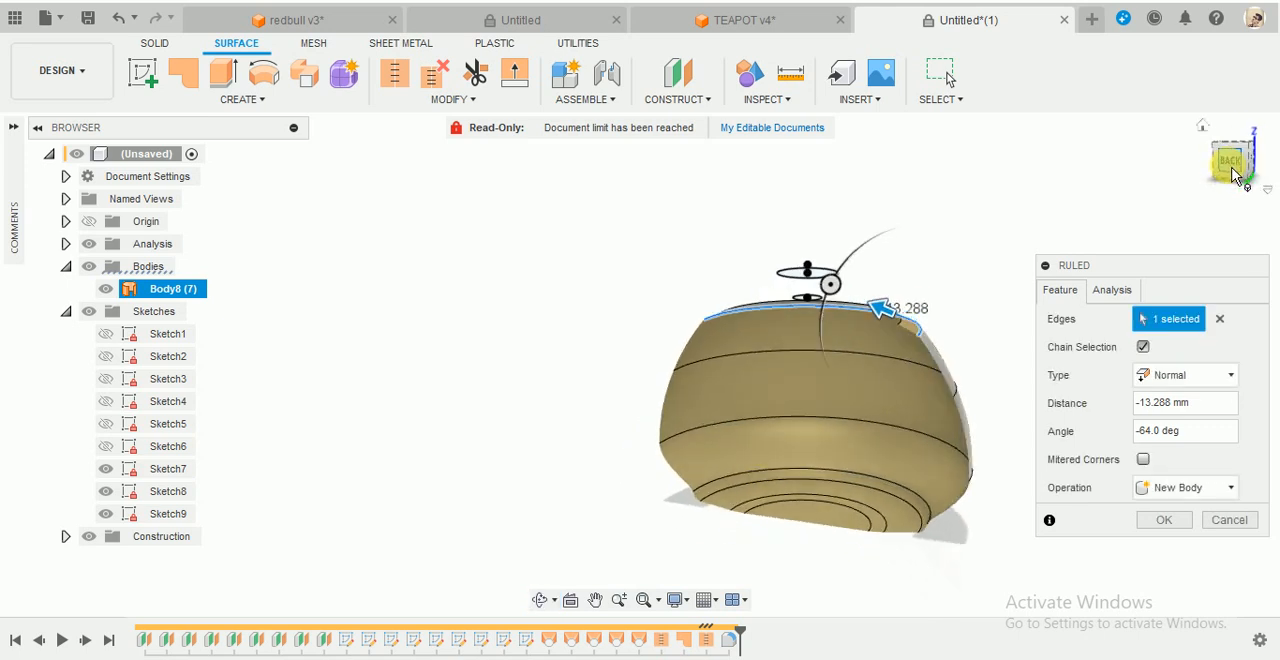
pyautogui.scroll(5, 950, 315)
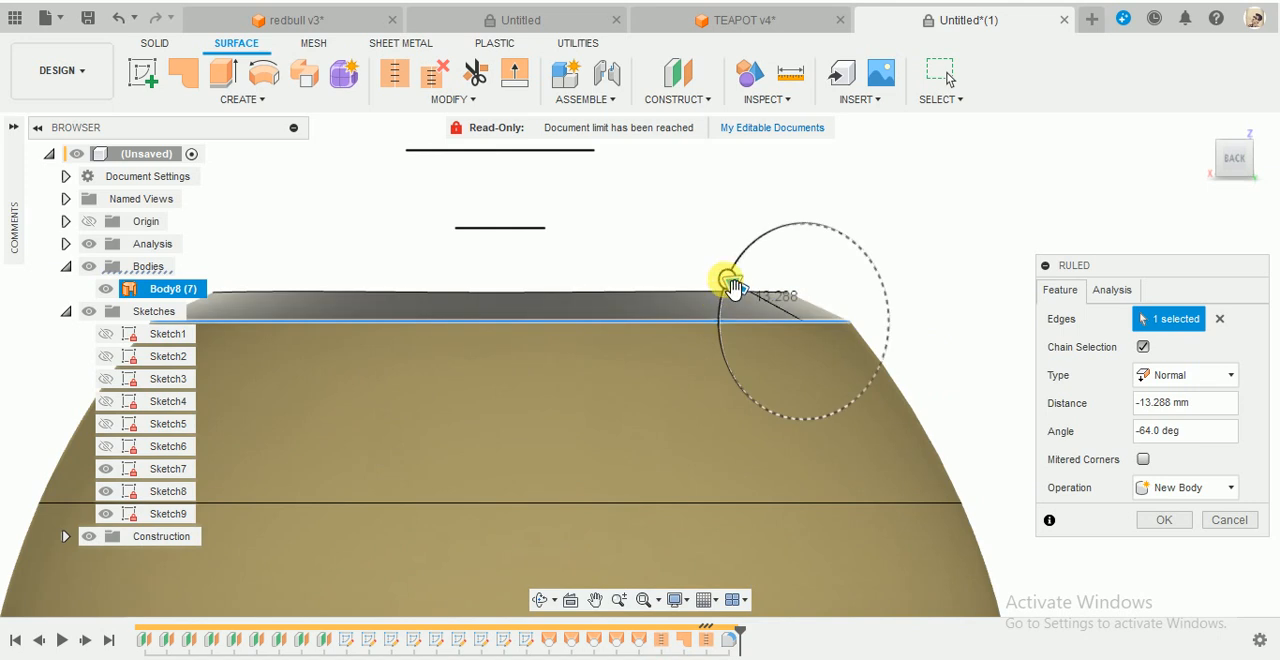
pyautogui.moveTo(731, 281); pyautogui.dragTo(705, 328)
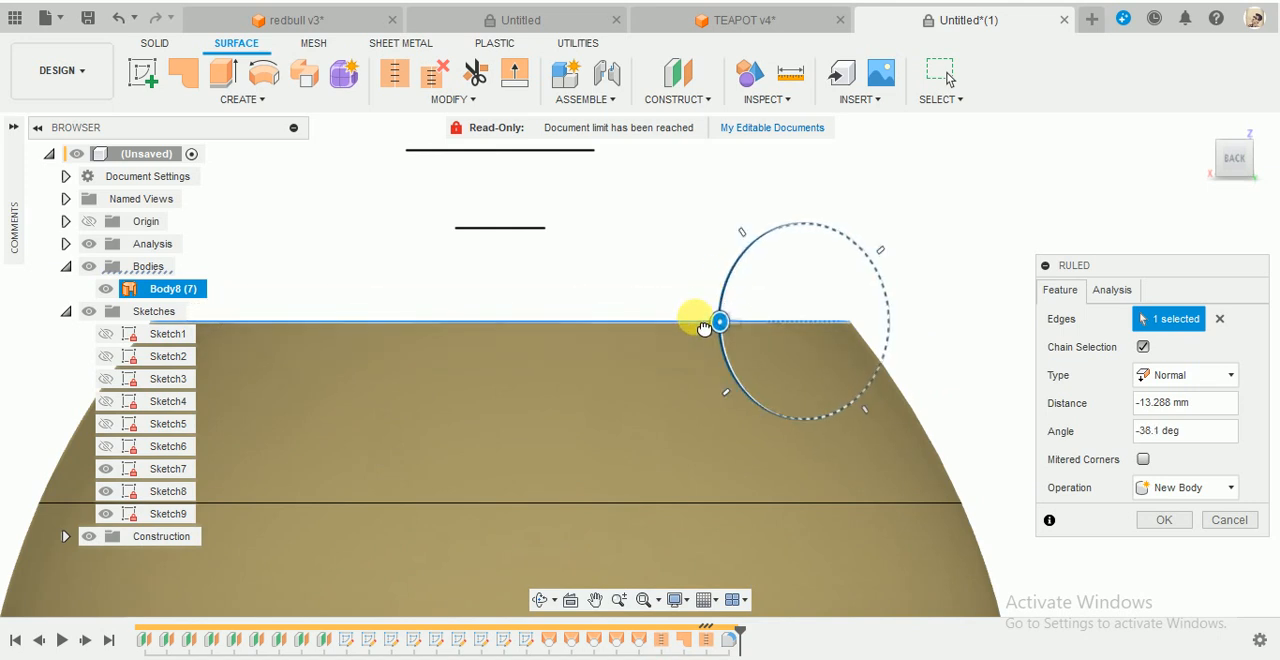
pyautogui.scroll(-5, 748, 292)
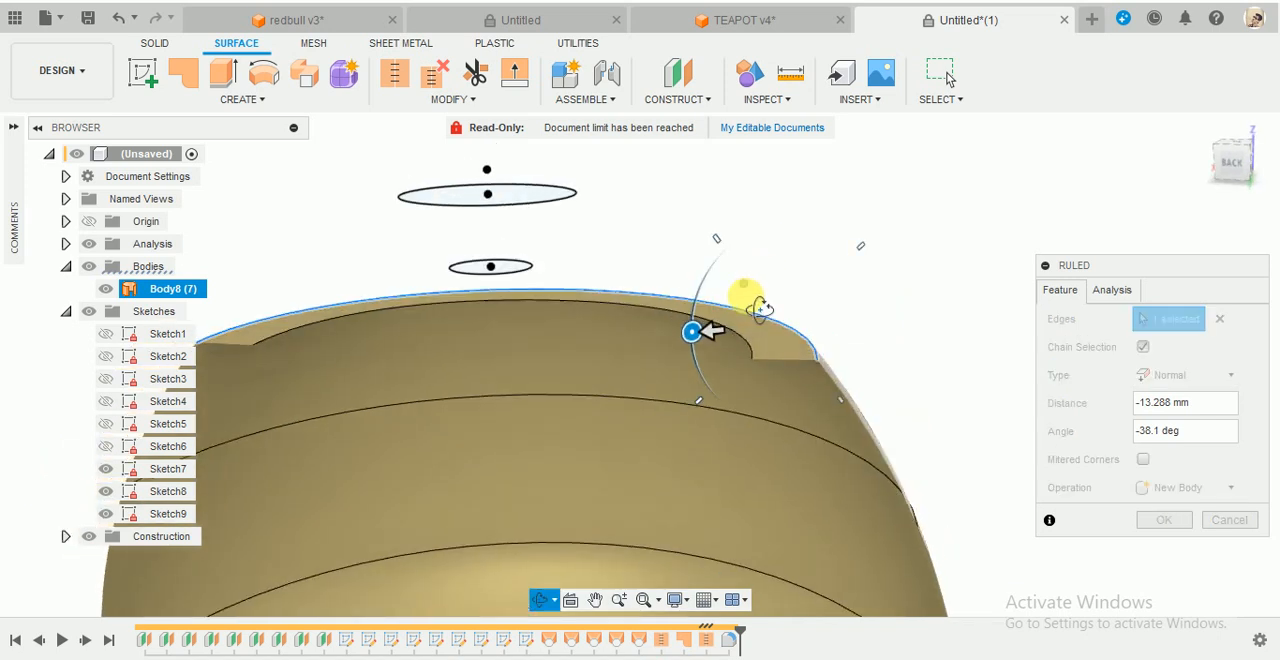
pyautogui.scroll(5, 771, 560)
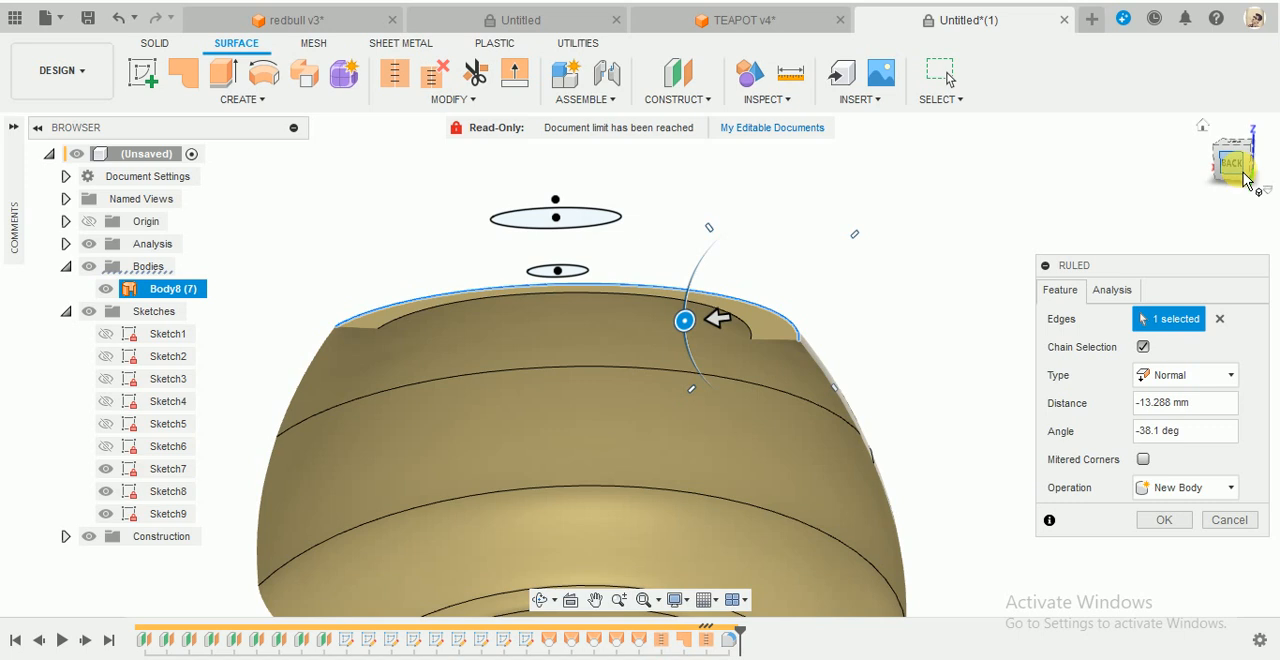
# - Open the type options of the rim's ruled surface
pyautogui.click(1232, 375)
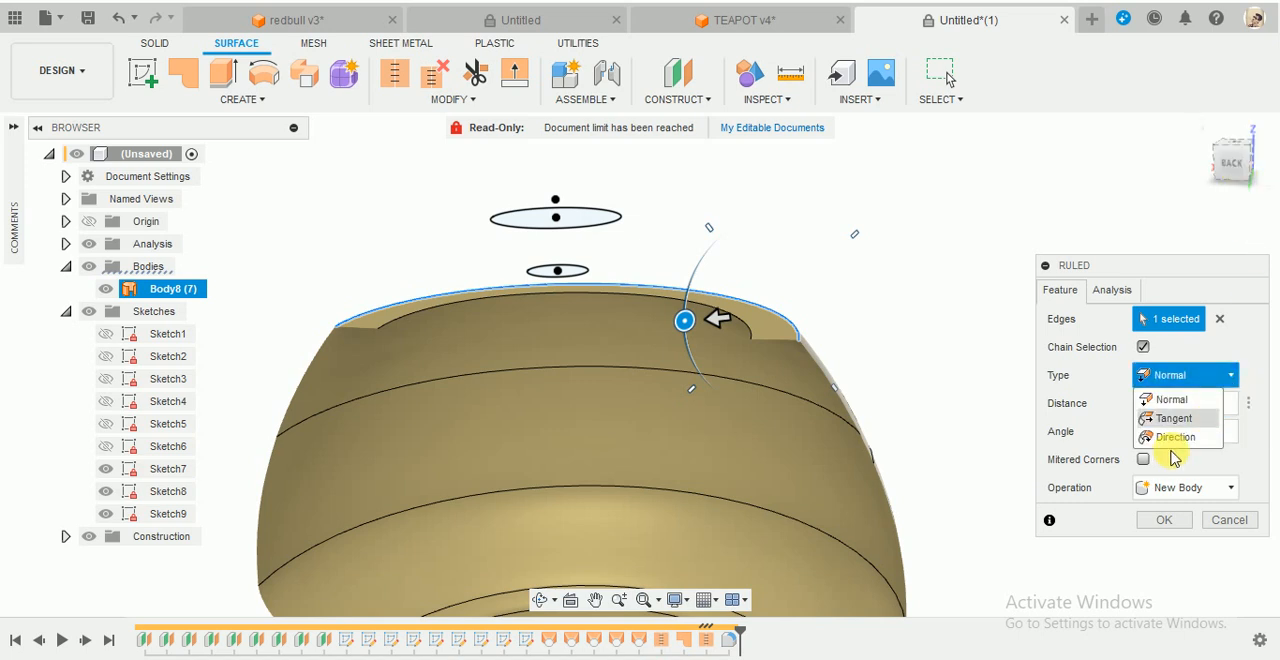
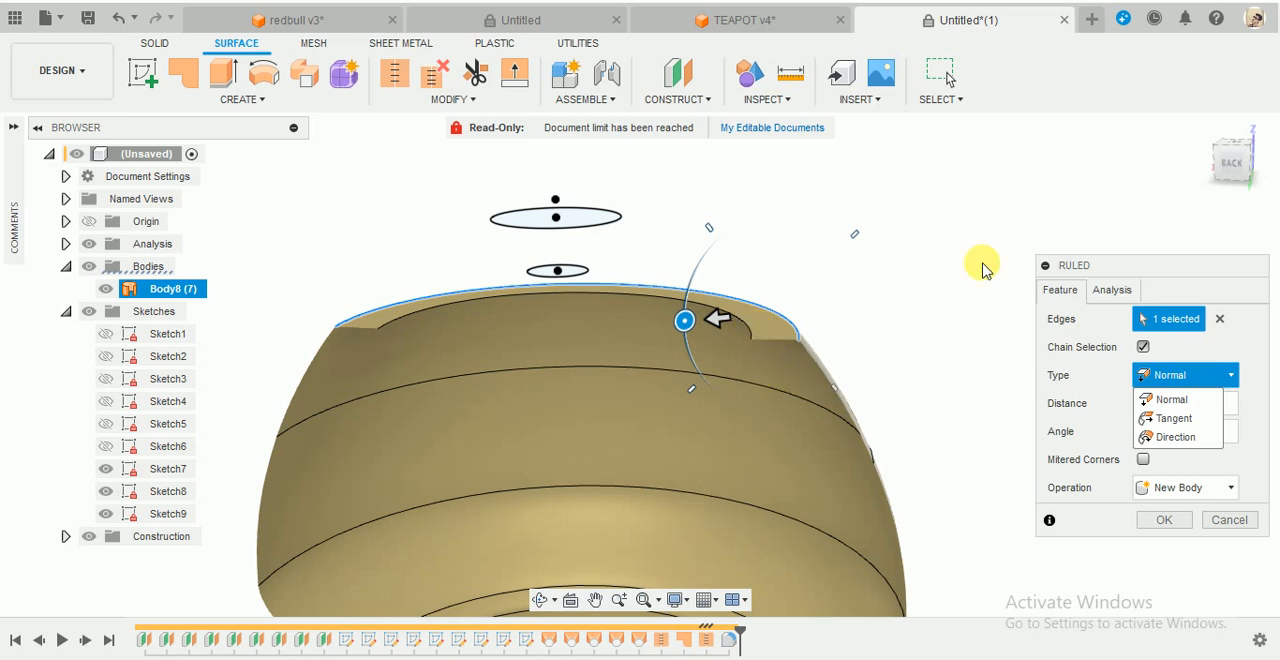
# - Set the flat inward rim's ruled surface distance to -8 mm and create it as a new body
pyautogui.click(1236, 160)
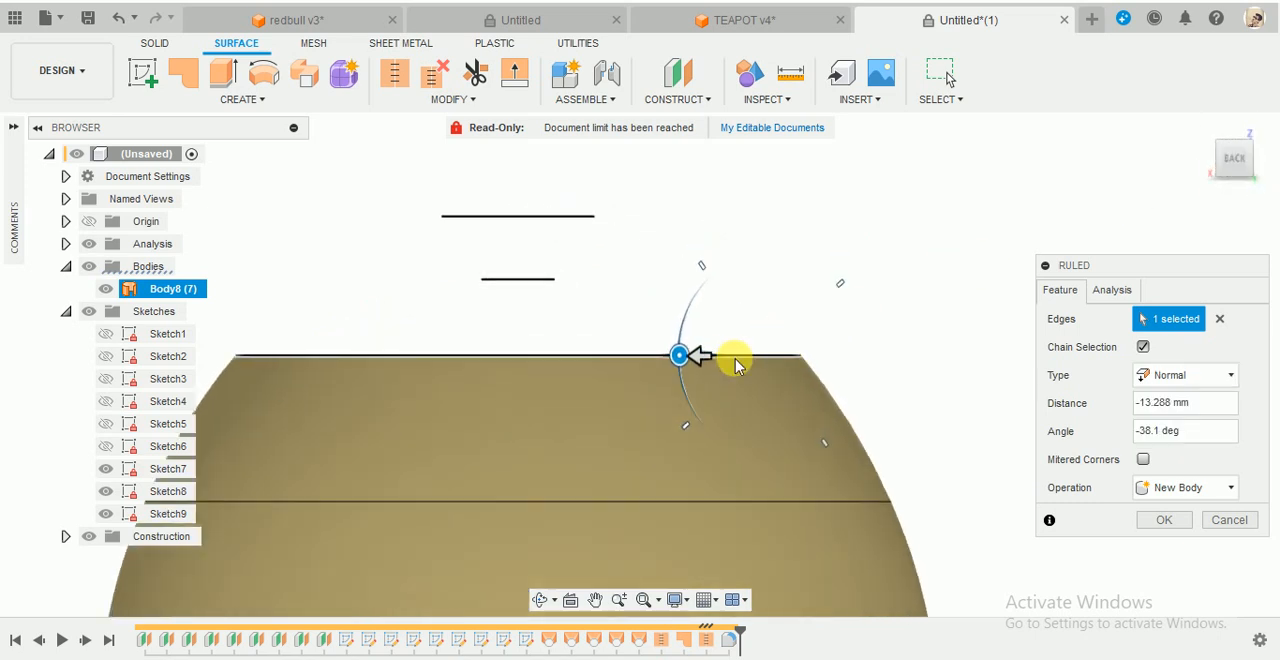
pyautogui.scroll(6, 735, 365)
pyautogui.scroll(-4, 735, 366)
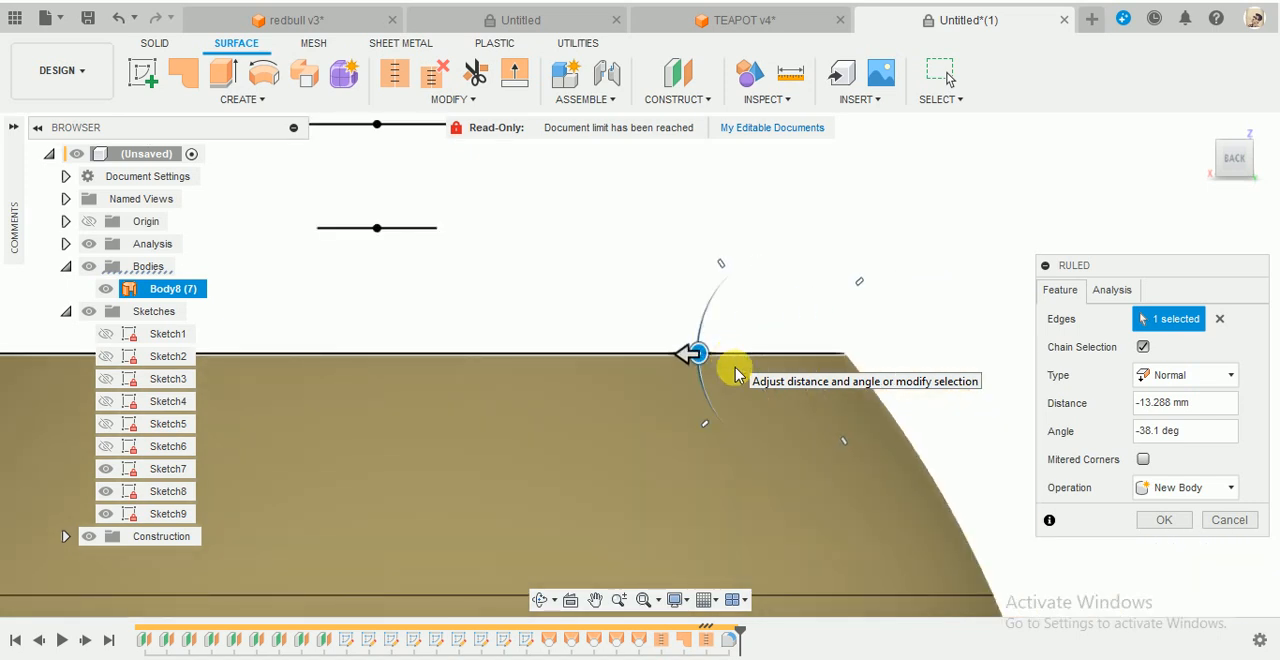
pyautogui.keyDown('shift'); pyautogui.moveTo(780, 337); pyautogui.dragTo(757, 388, button='middle'); pyautogui.keyUp('shift')
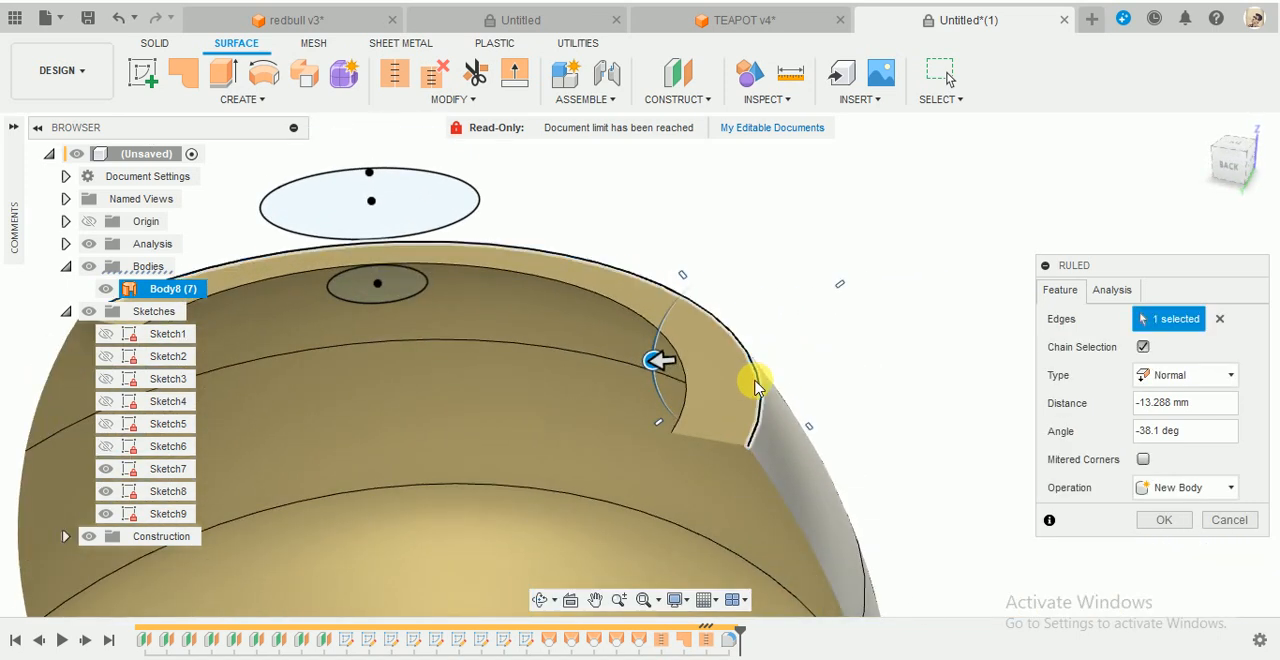
pyautogui.click(1240, 172)
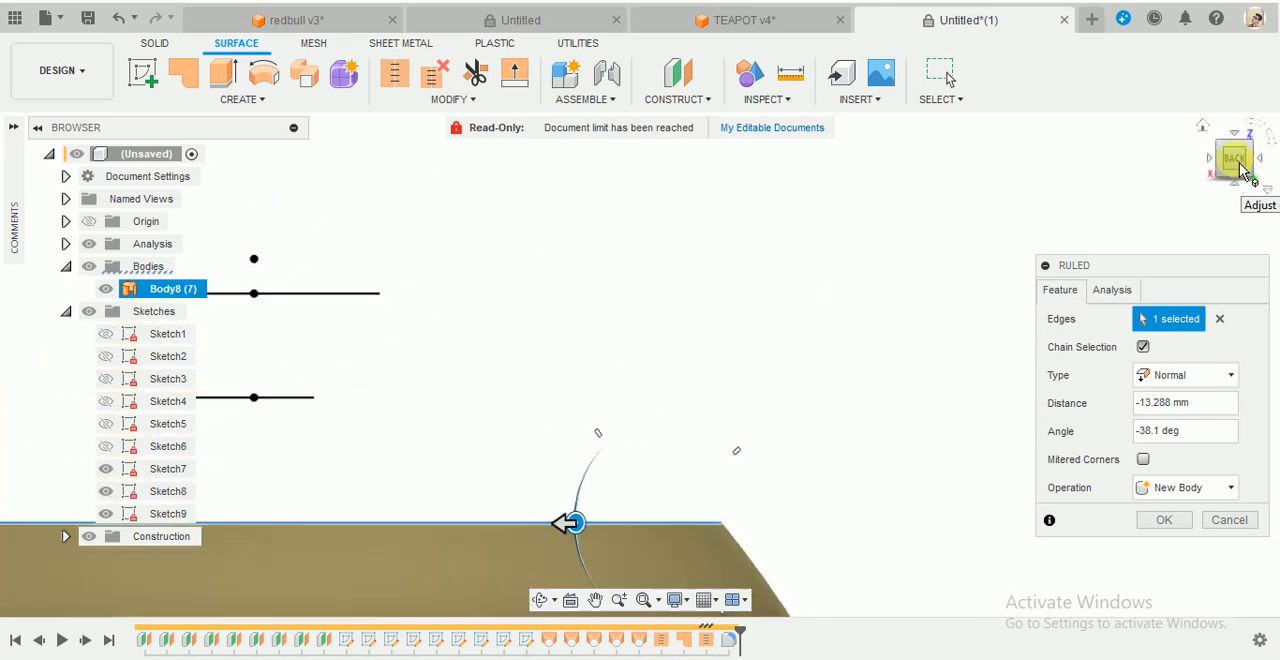
pyautogui.keyDown('shift'); pyautogui.moveTo(691, 528); pyautogui.dragTo(782, 505, button='middle'); pyautogui.keyUp('shift')
pyautogui.scroll(4, 782, 505)
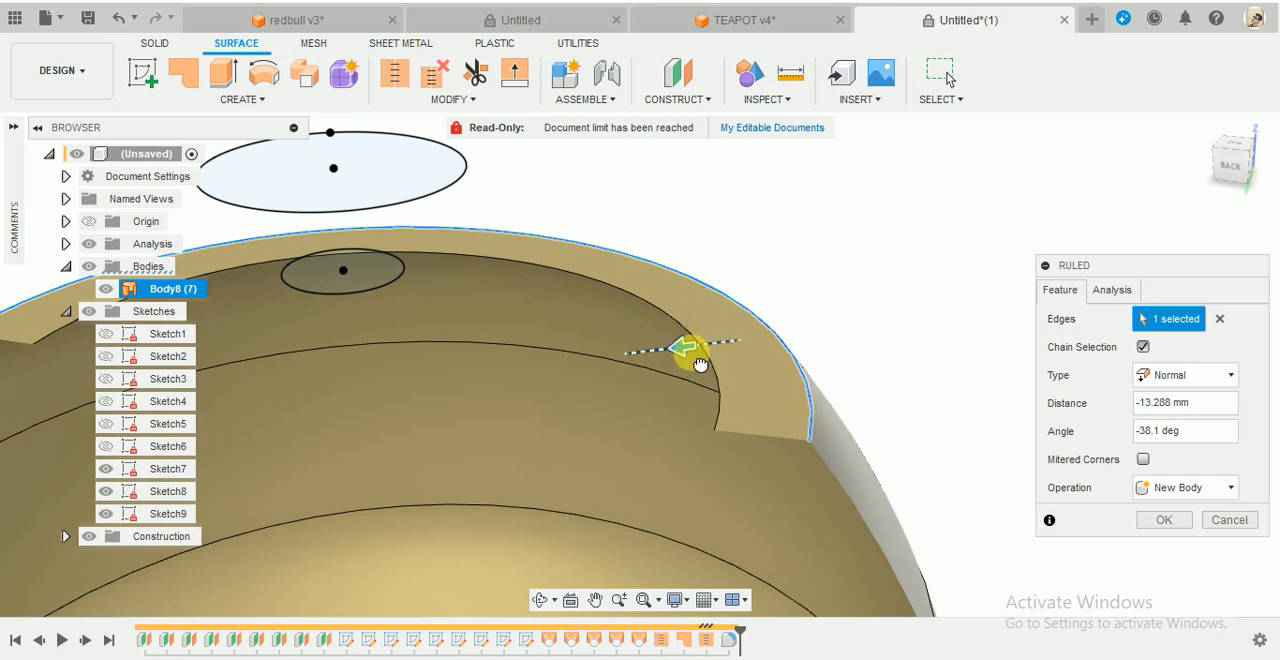
pyautogui.moveTo(700, 365); pyautogui.dragTo(724, 377)
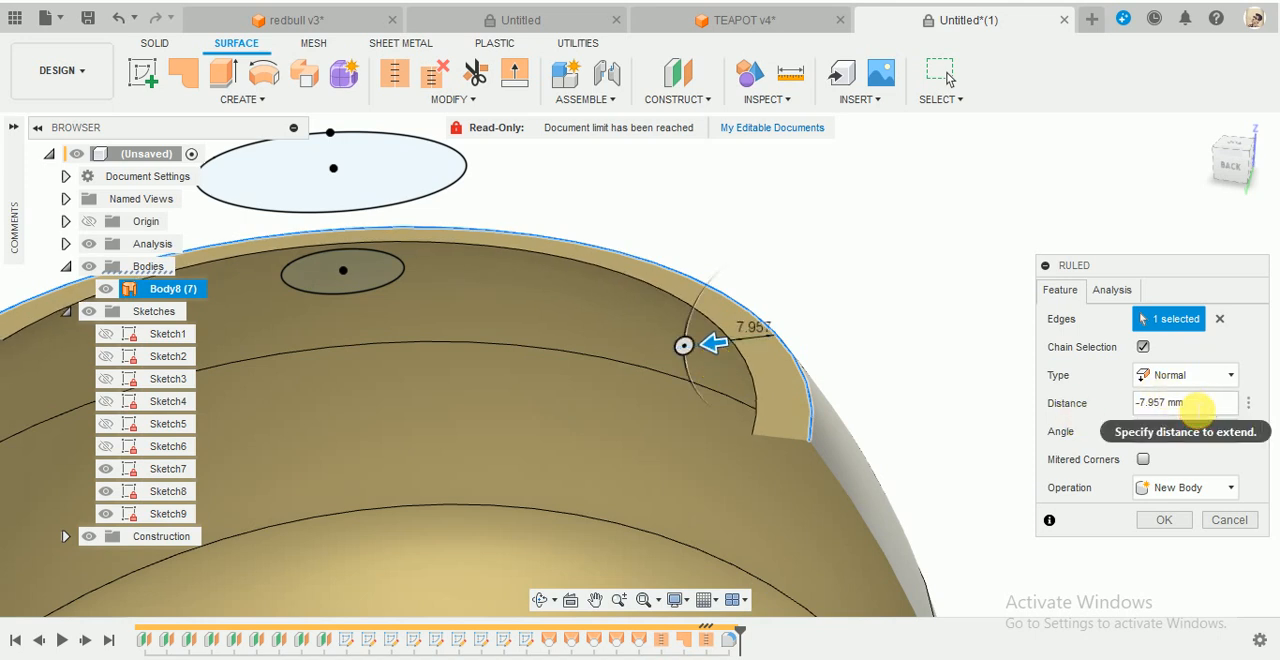
pyautogui.moveTo(1197, 406); pyautogui.dragTo(1106, 418)
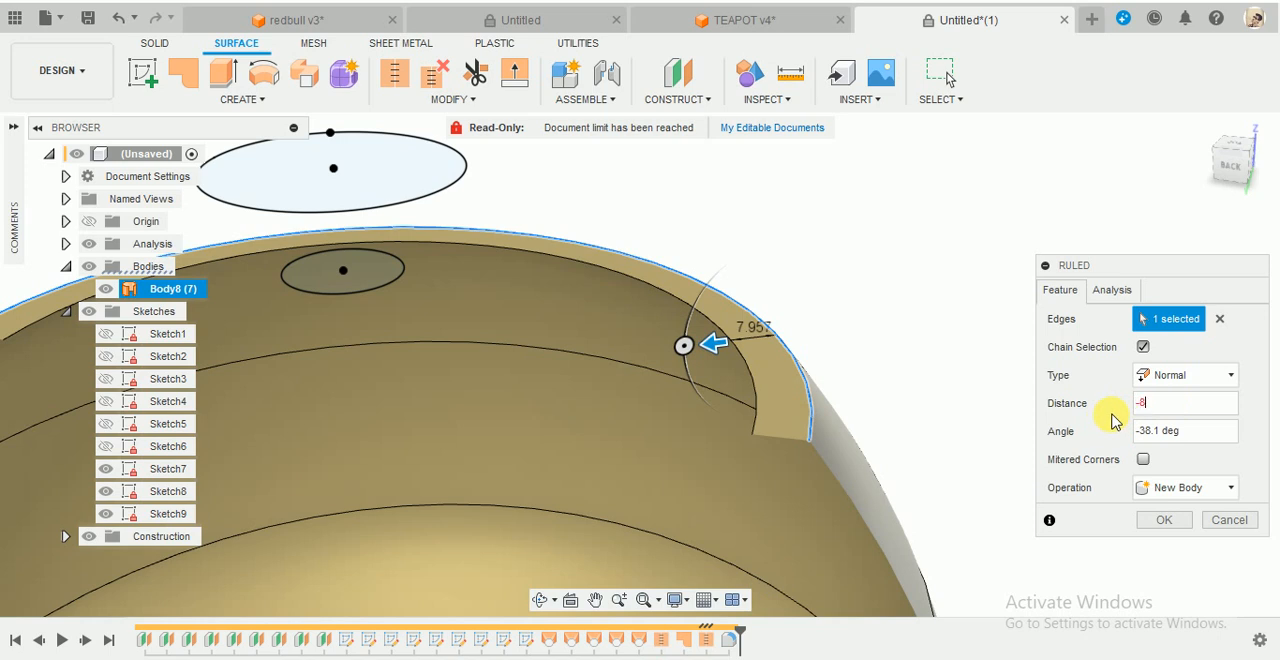
pyautogui.click(1163, 520)
# - Hide the section analysis to inspect the full rim around the body's opening, and show the section again
pyautogui.scroll(-3, 994, 289)
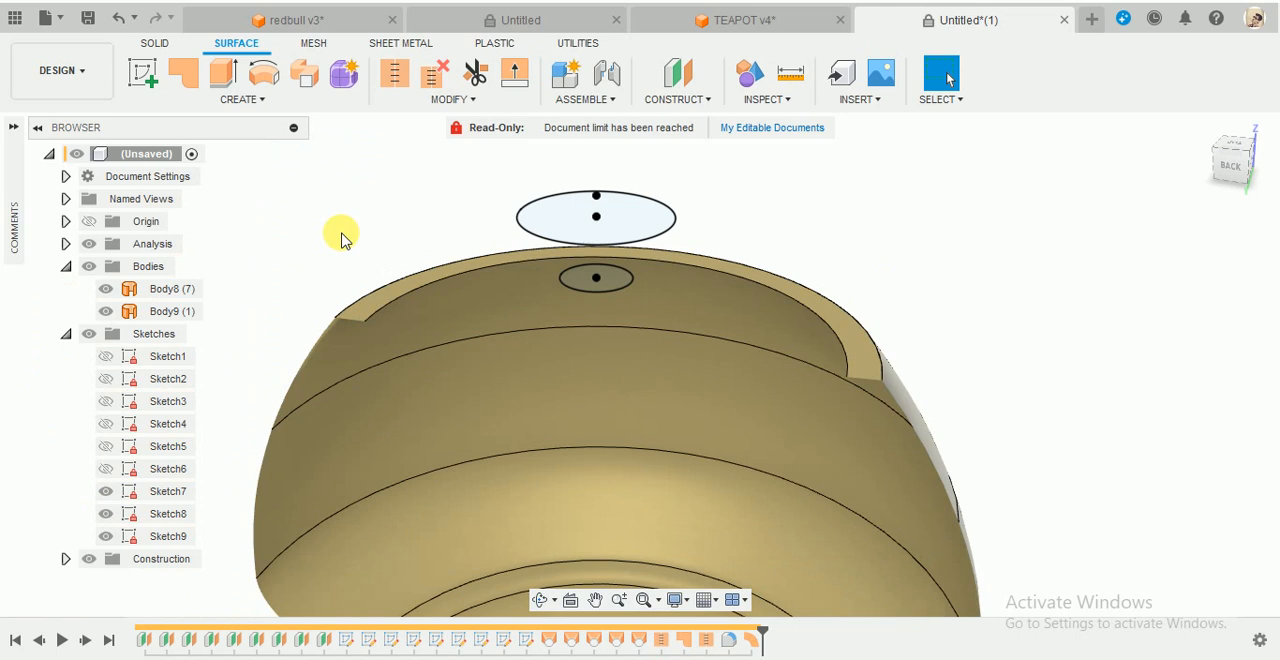
pyautogui.click(90, 245)
pyautogui.scroll(-3, 527, 330)
pyautogui.keyDown('shift'); pyautogui.moveTo(733, 316); pyautogui.dragTo(480, 290, button='middle'); pyautogui.keyUp('shift')
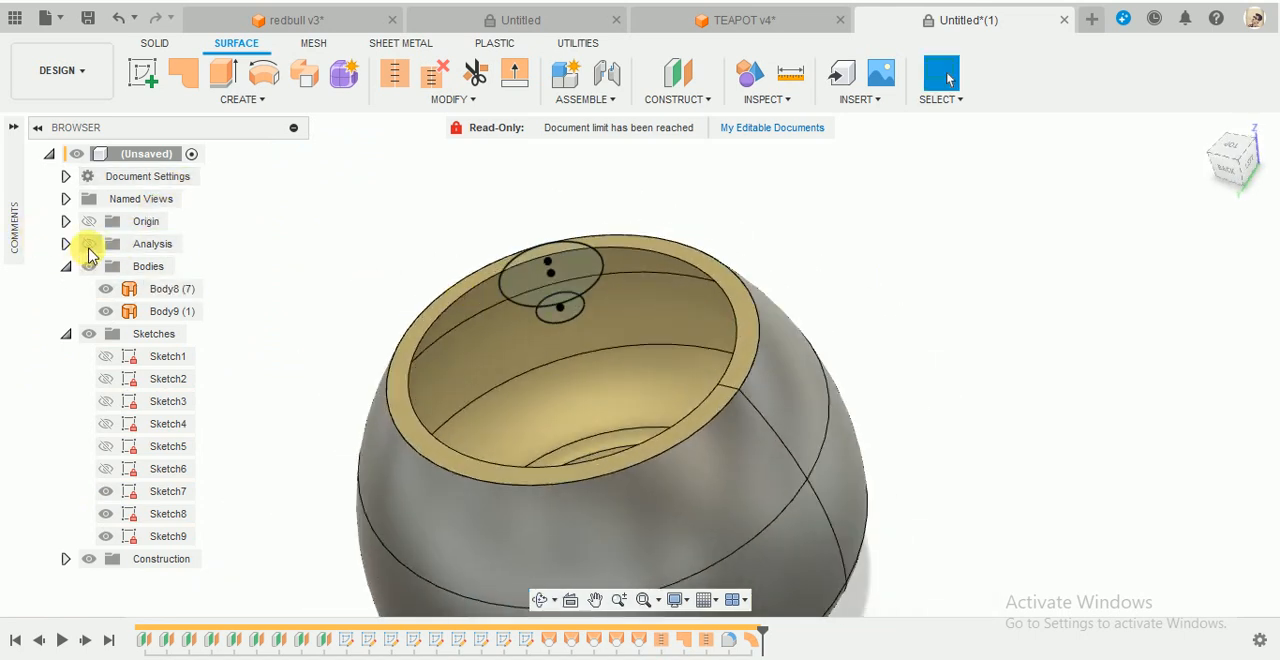
pyautogui.keyDown('shift'); pyautogui.moveTo(828, 328); pyautogui.dragTo(839, 256, button='middle'); pyautogui.keyUp('shift')
pyautogui.click(90, 245)
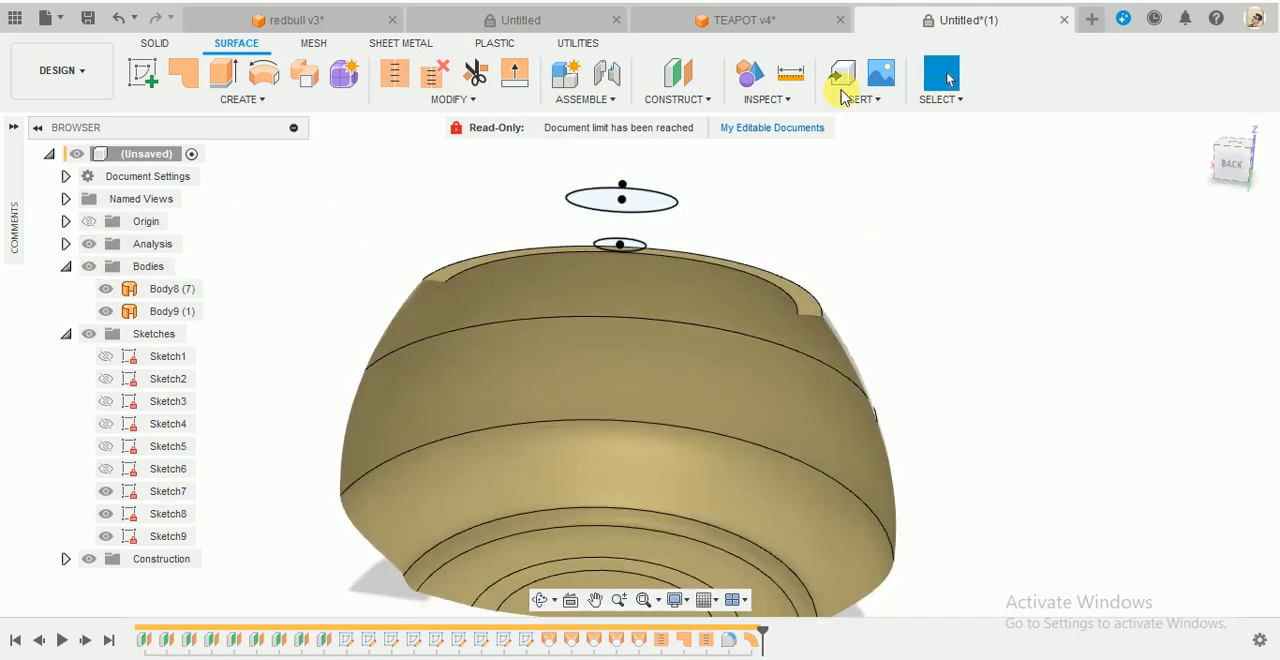
# - Examine the rim's cross-section in the TEAPOT v4 design and return to the untitled teapot design
pyautogui.click(765, 17)
pyautogui.scroll(5, 749, 329)
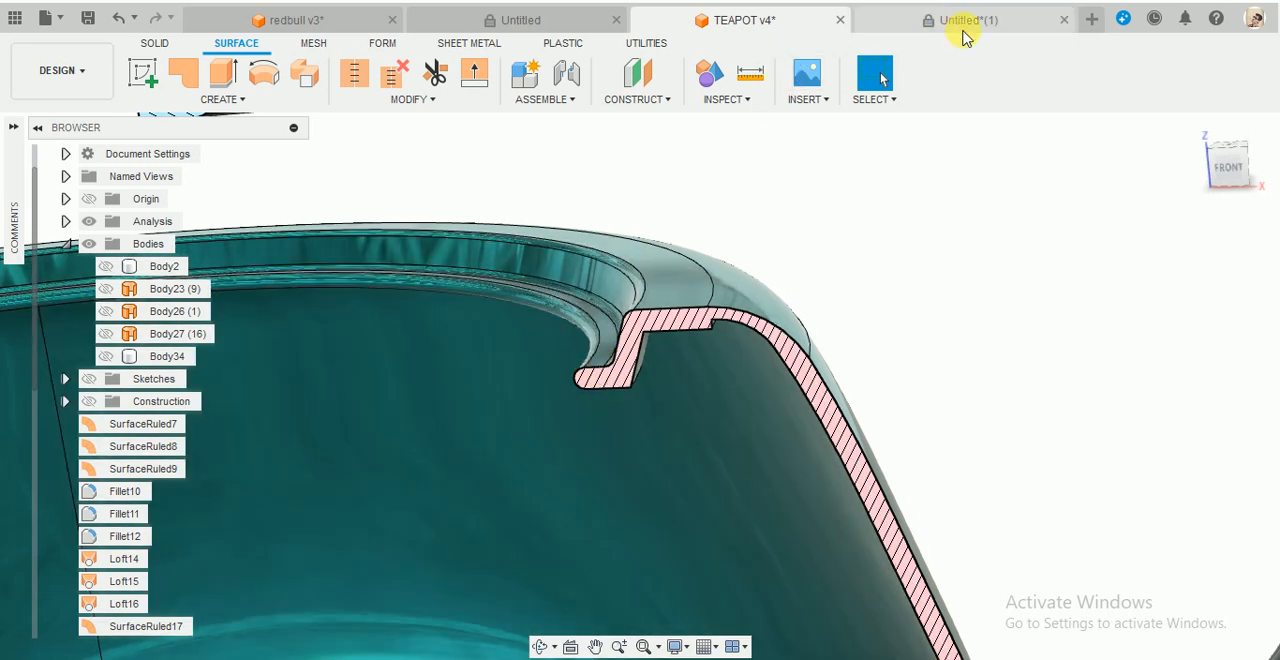
pyautogui.click(966, 22)
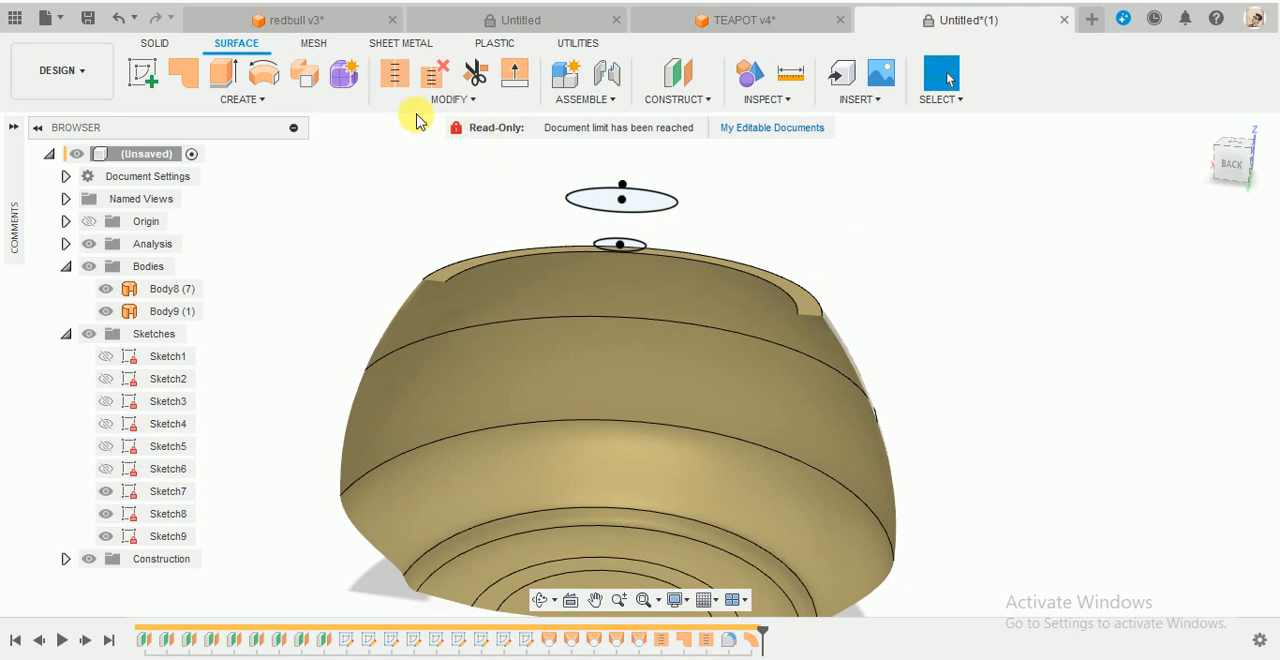
# - Start a ruled surface on the flat rim's inner edge and slope it downward into the body at -162.4 deg
pyautogui.click(288, 101)
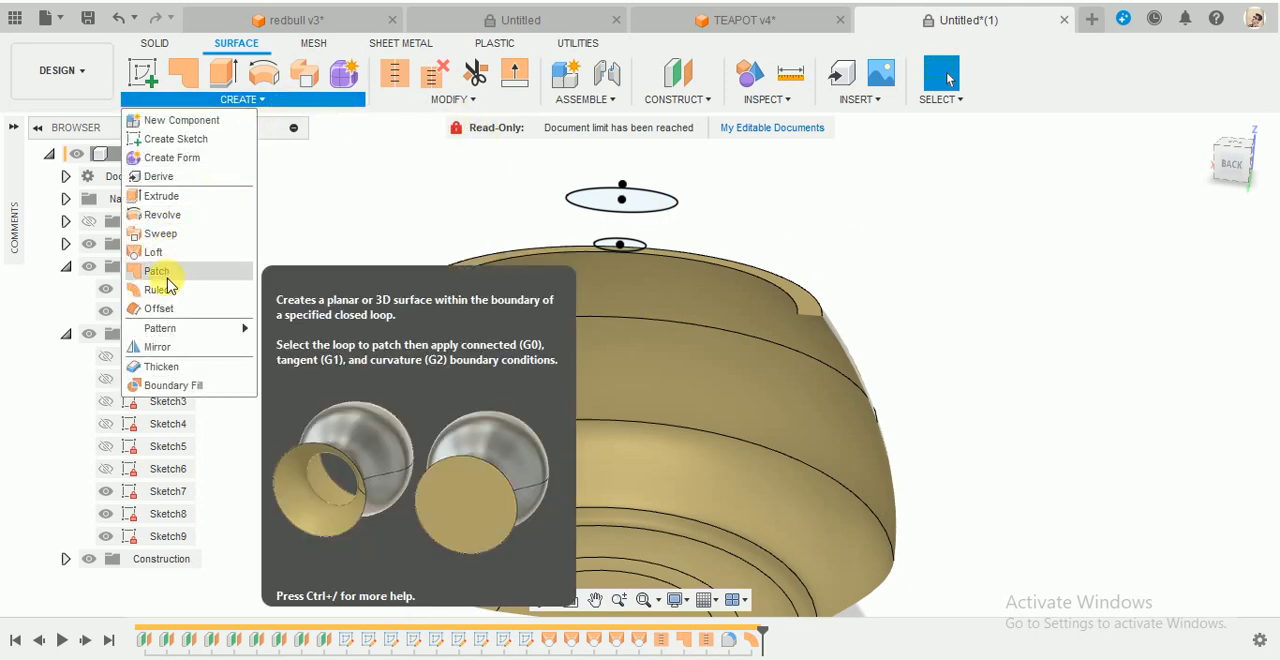
pyautogui.click(166, 294)
pyautogui.click(731, 264)
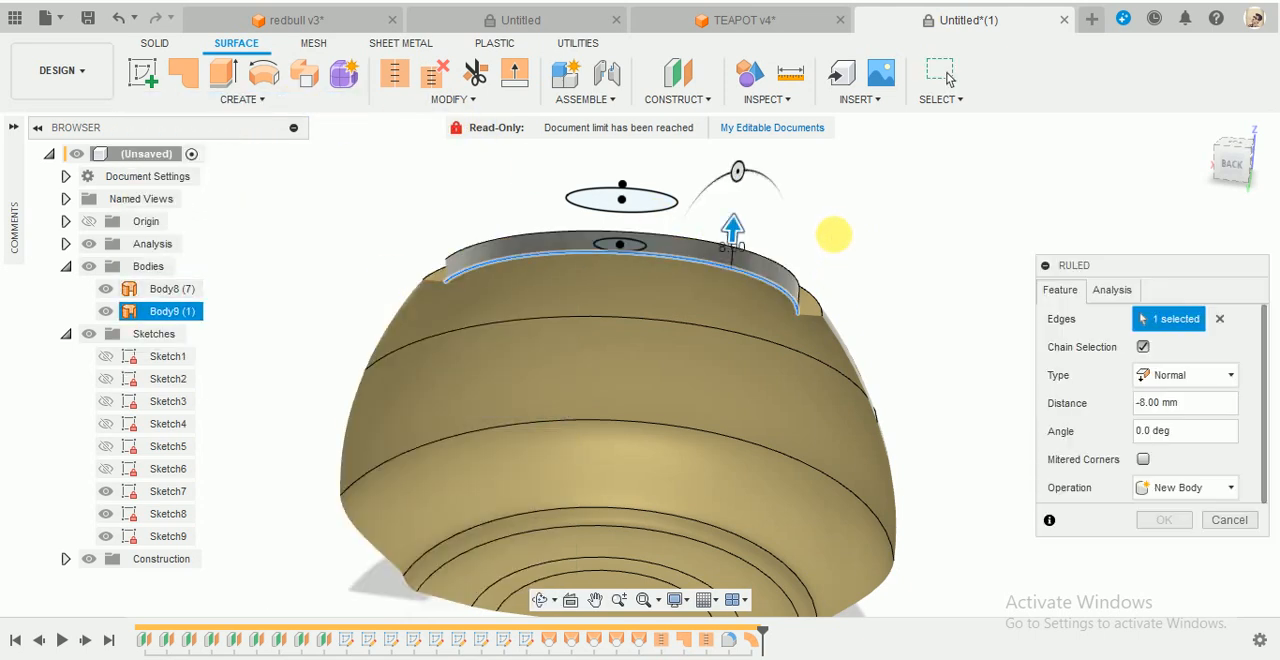
pyautogui.scroll(2, 780, 216)
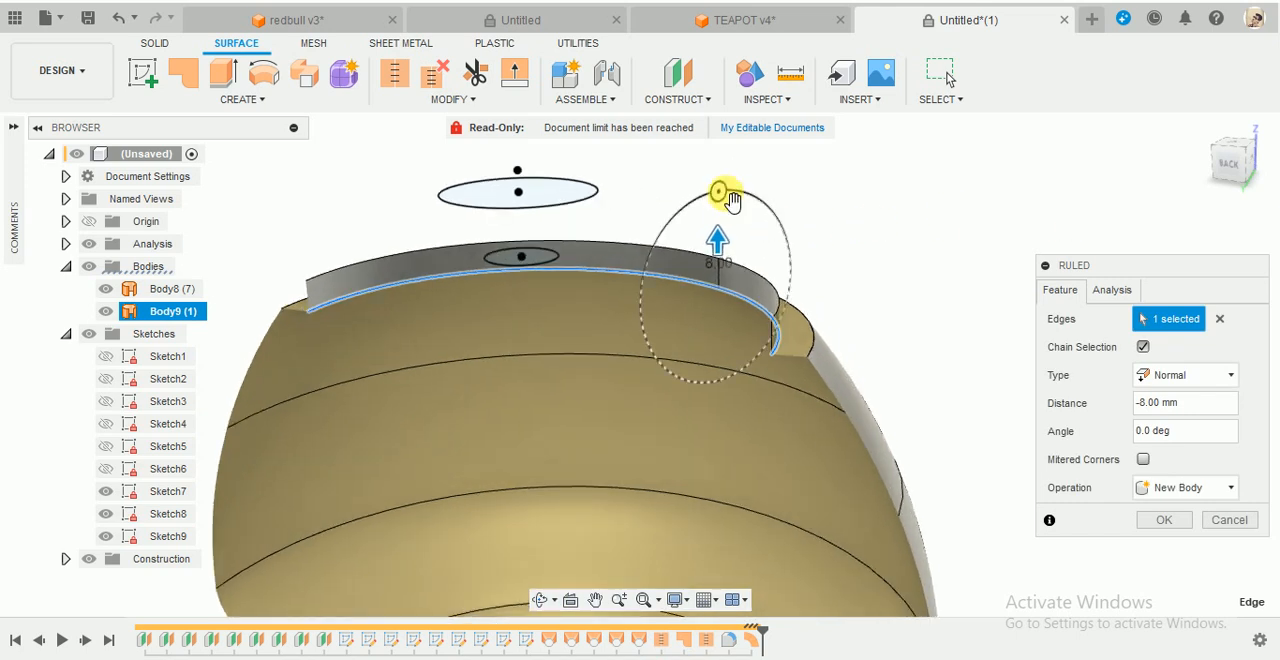
pyautogui.moveTo(720, 212); pyautogui.dragTo(700, 412)
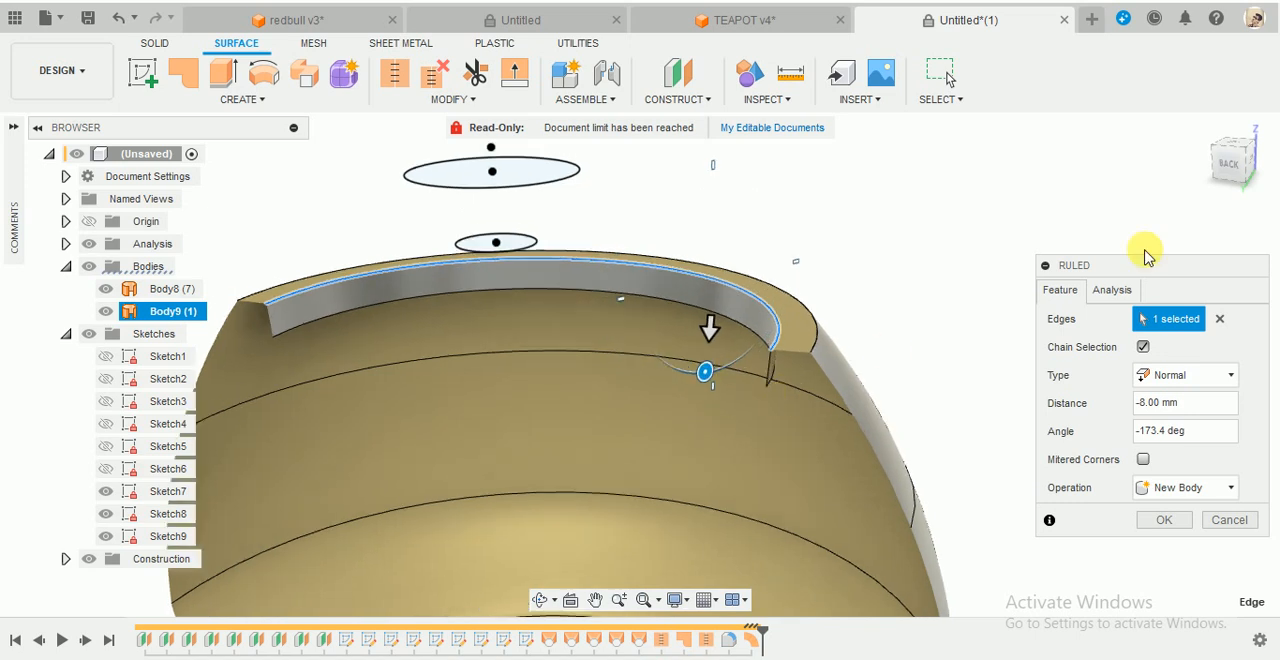
pyautogui.click(1234, 170)
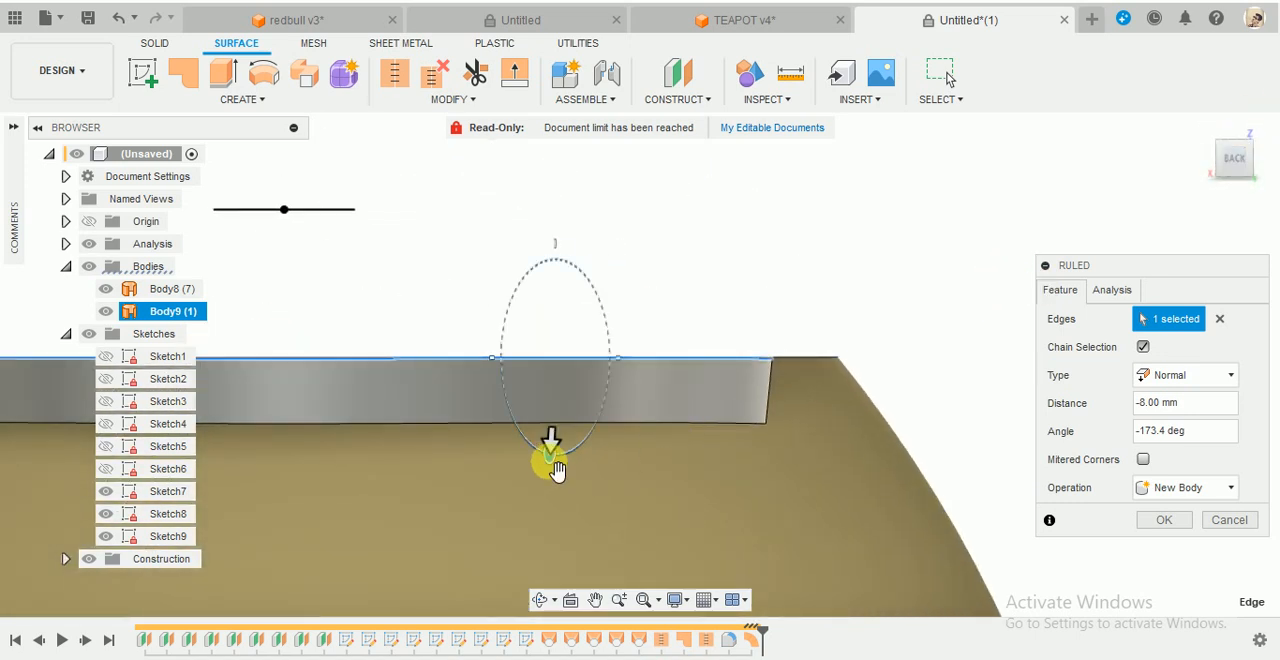
pyautogui.moveTo(556, 468)
pyautogui.mouseDown()
pyautogui.moveTo(545, 470)
pyautogui.moveTo(578, 486)
pyautogui.moveTo(544, 482)
pyautogui.mouseUp()
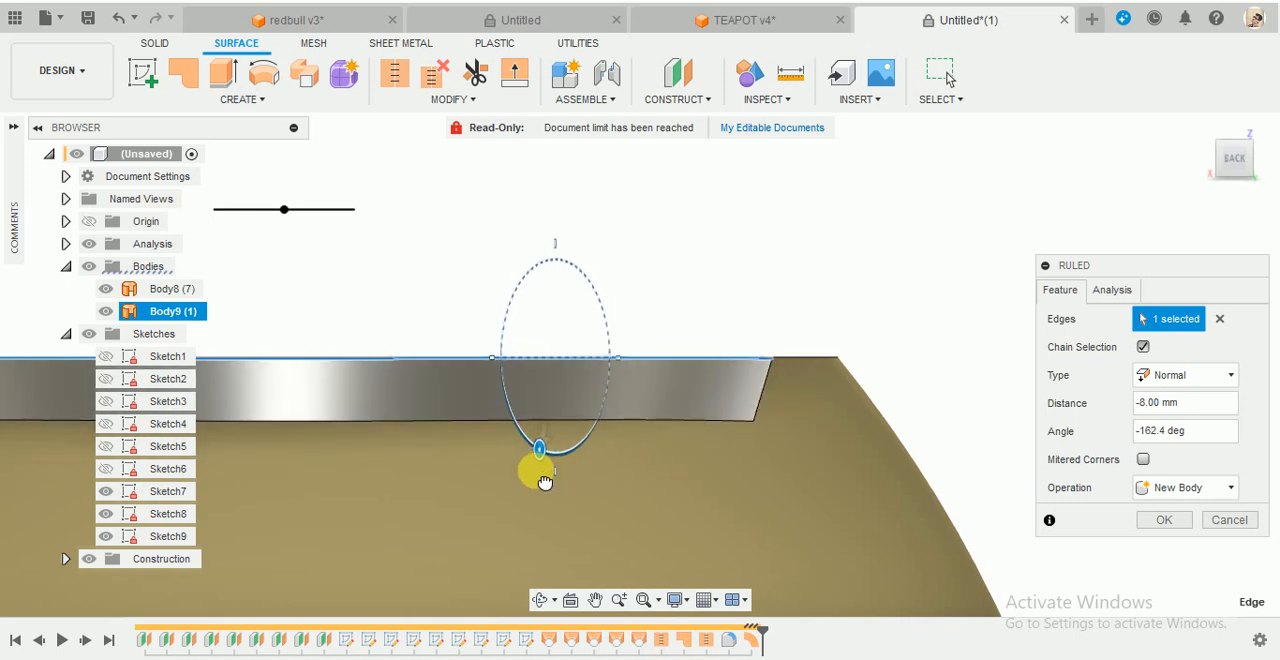
pyautogui.keyDown('shift'); pyautogui.moveTo(689, 374); pyautogui.dragTo(598, 410, button='middle'); pyautogui.keyUp('shift')
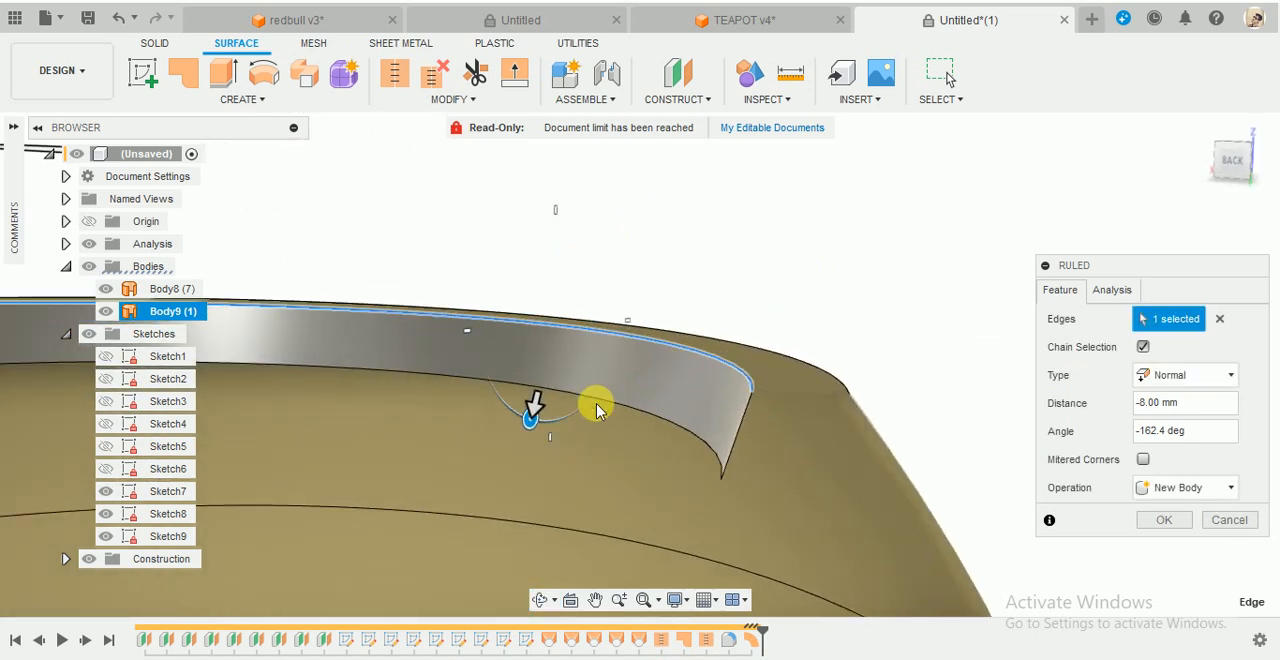
# - Set the sloped inner wall's ruled surface distance to -6.5 mm and create it as a new body
pyautogui.moveTo(541, 416); pyautogui.dragTo(551, 408)
pyautogui.click(1195, 403)
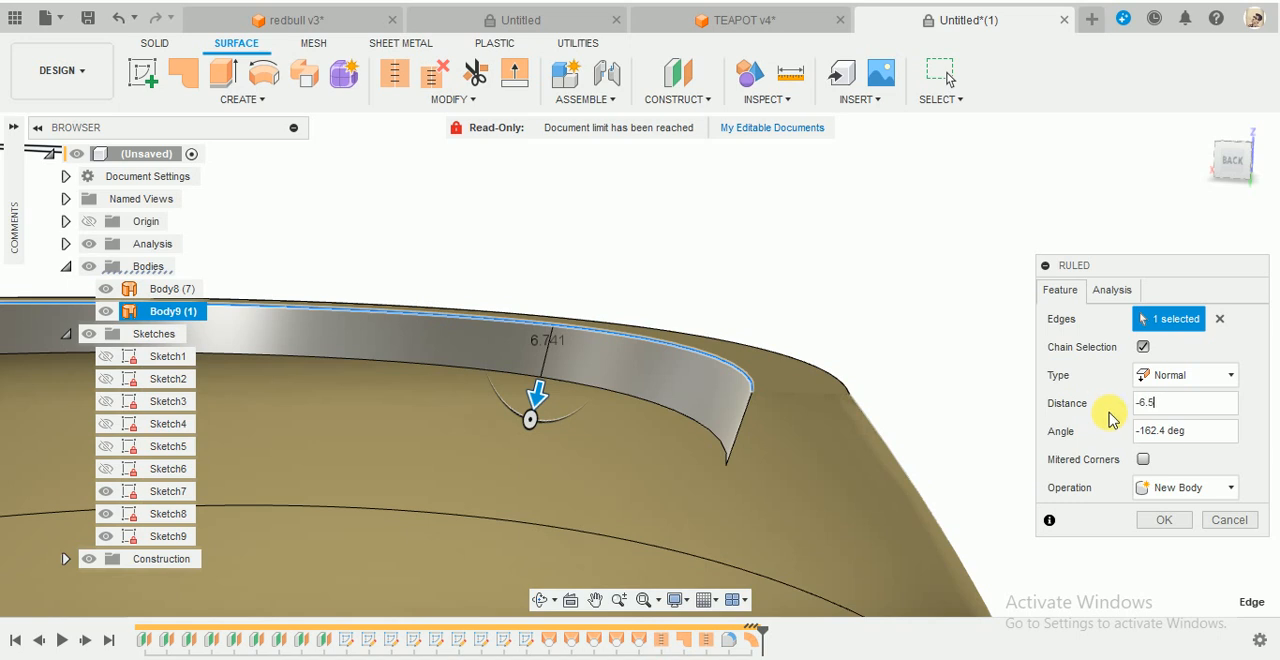
pyautogui.click(1160, 521)
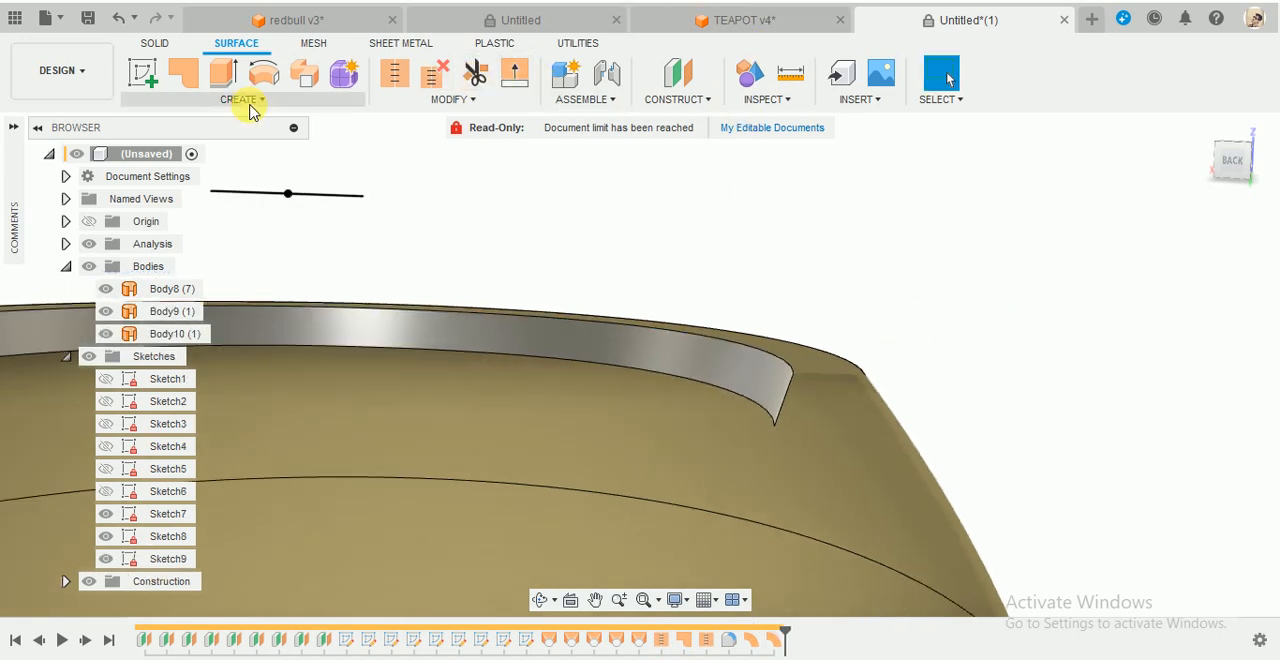
# - Start another ruled surface on the lower edge of the sloped inner wall
pyautogui.click(245, 103)
pyautogui.click(153, 262)
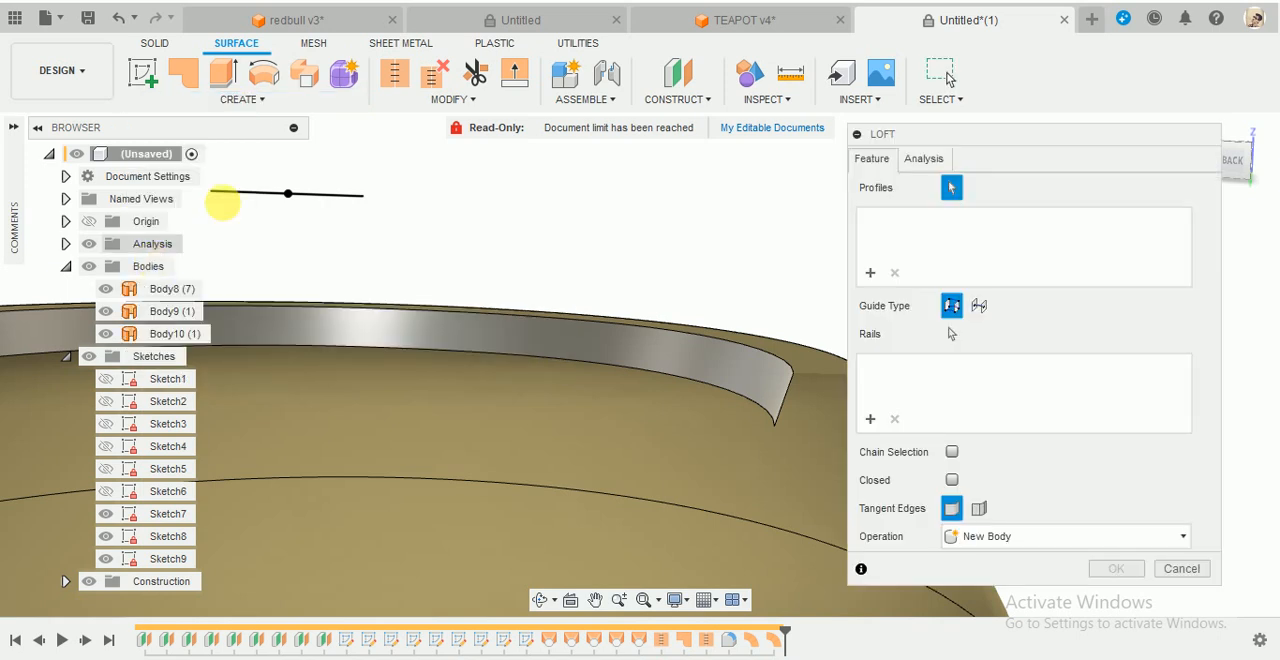
pyautogui.click(271, 100)
pyautogui.click(180, 289)
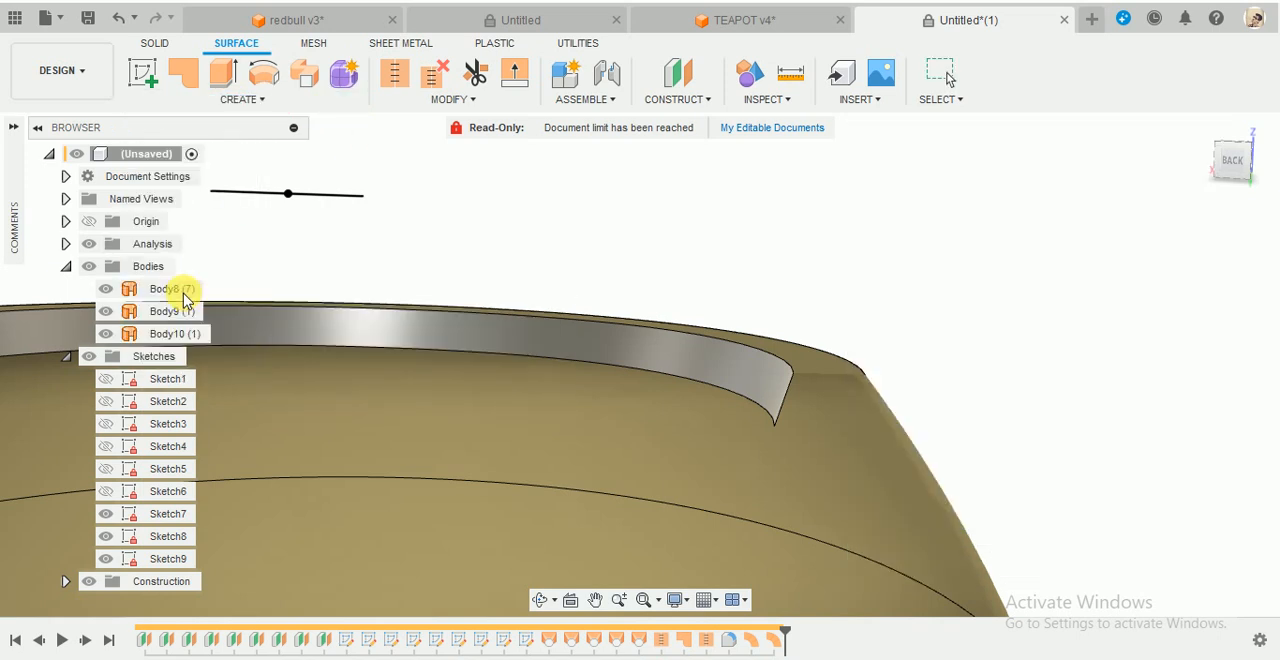
pyautogui.click(730, 388)
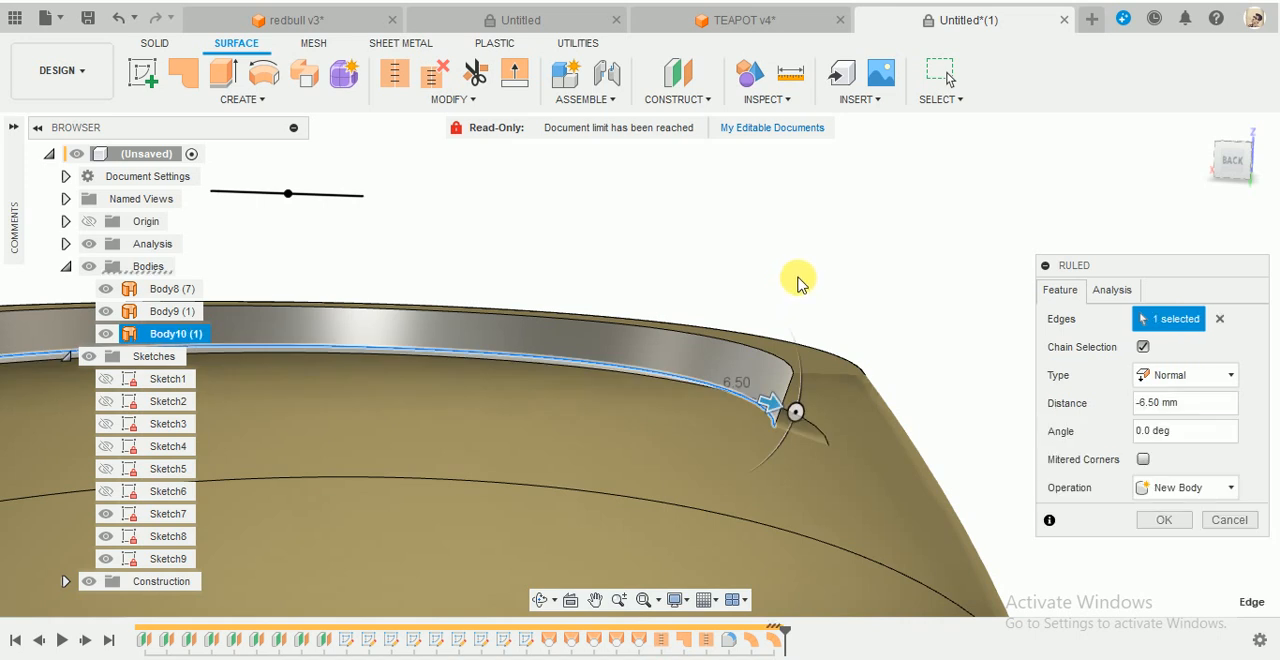
# - Try to level the Normal ruled surface inward by turning its angle to -161.6 deg in the back view
pyautogui.moveTo(794, 414); pyautogui.dragTo(630, 404)
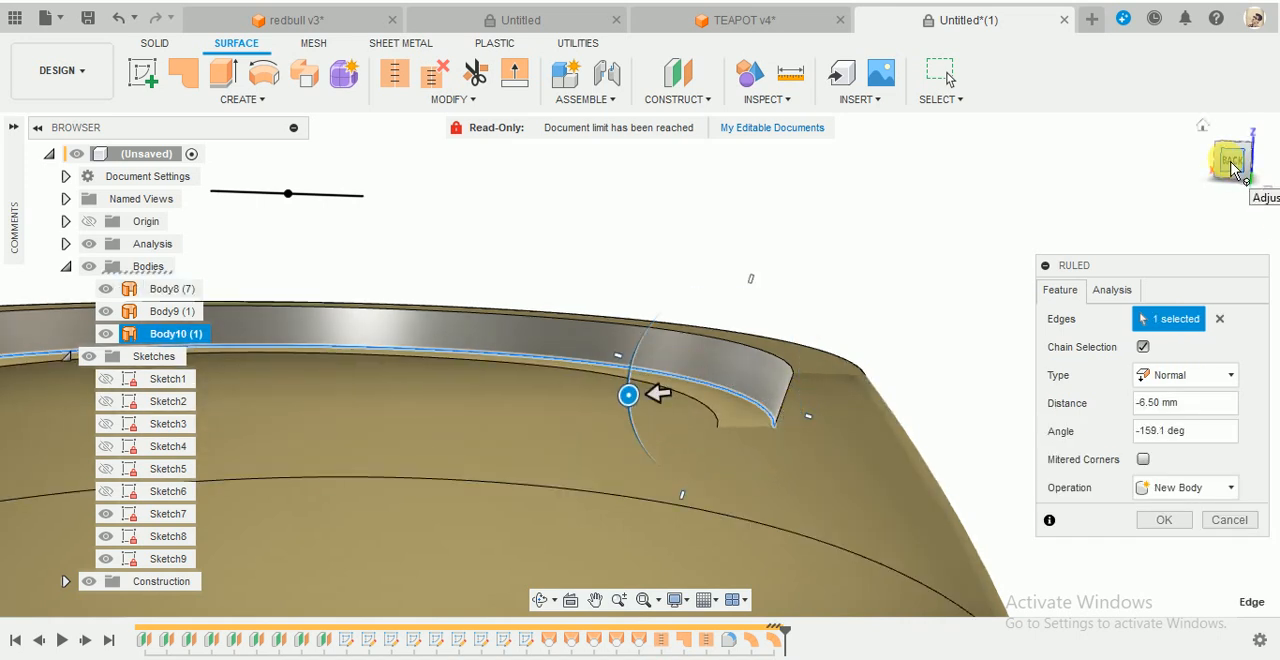
pyautogui.click(1233, 165)
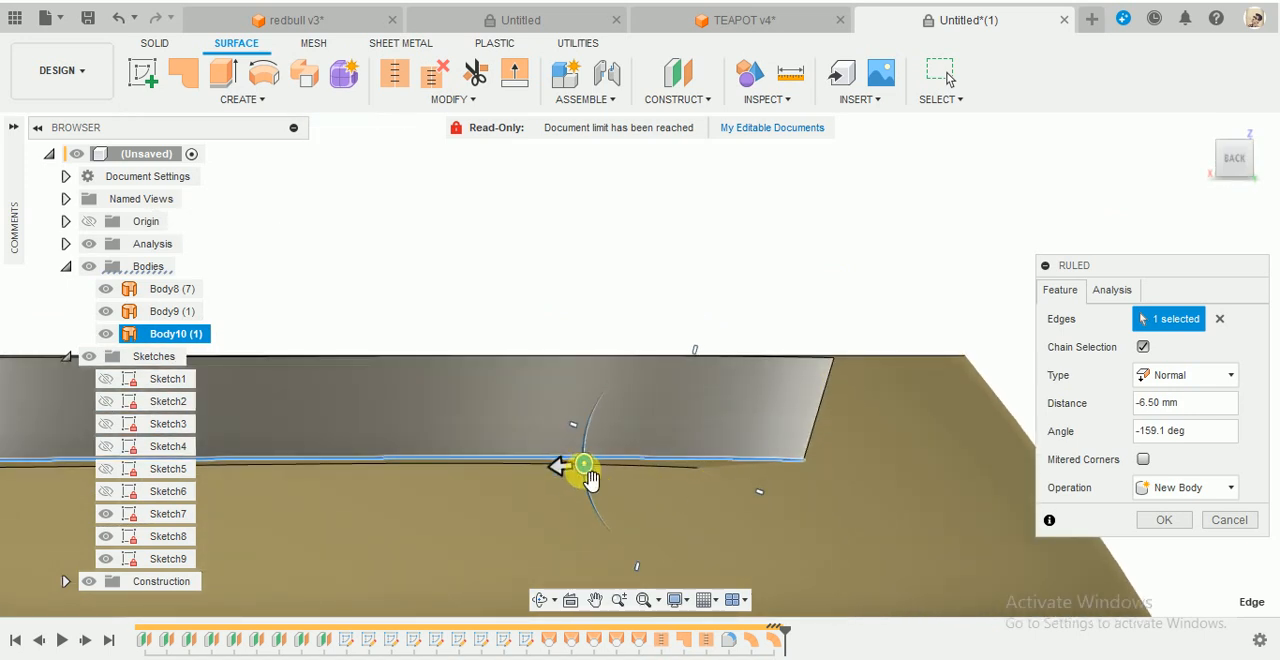
pyautogui.moveTo(589, 475); pyautogui.dragTo(585, 467)
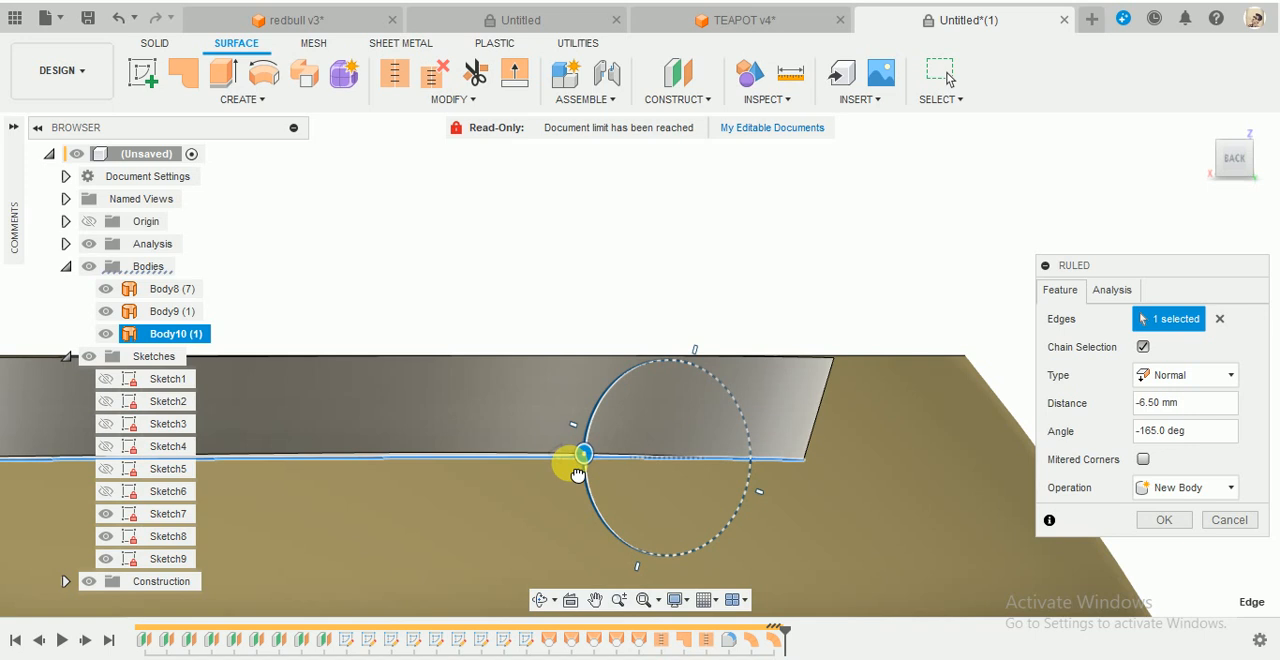
pyautogui.moveTo(578, 475); pyautogui.dragTo(570, 460)
# - Change the ruled surface type to Direction and use the vertical origin axis as its direction reference
pyautogui.click(1214, 370)
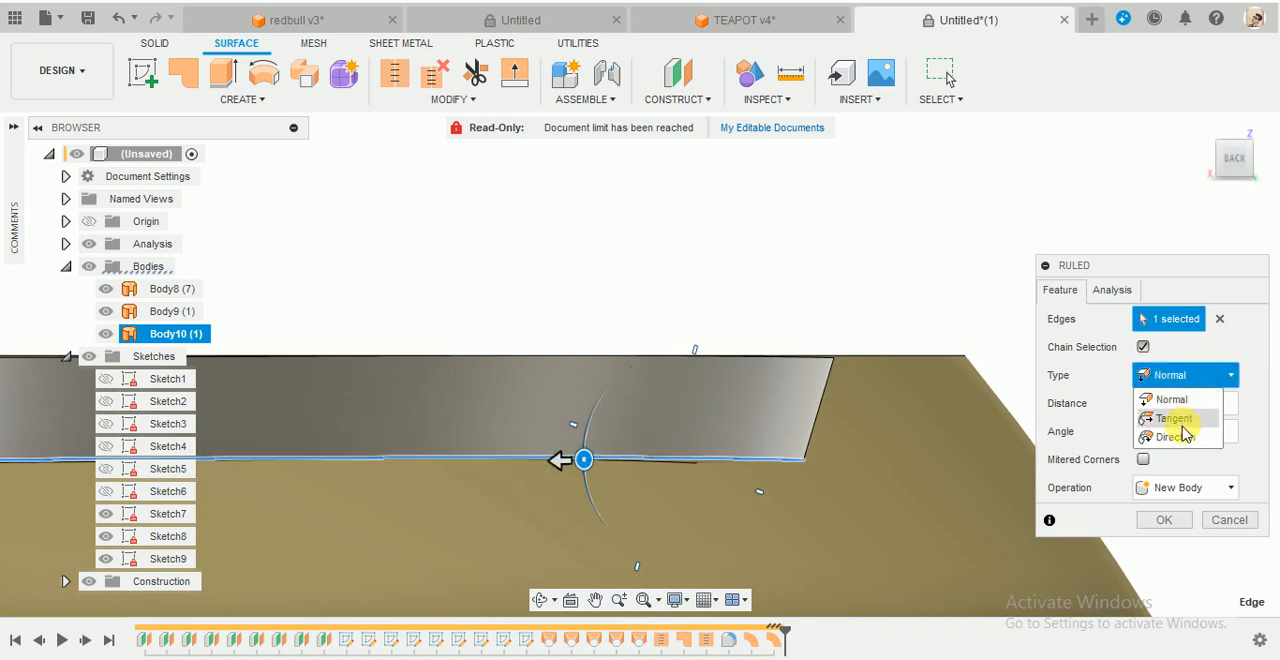
pyautogui.click(1144, 435)
pyautogui.keyDown('shift'); pyautogui.moveTo(856, 285); pyautogui.dragTo(826, 326, button='middle'); pyautogui.keyUp('shift')
pyautogui.scroll(-1, 826, 324)
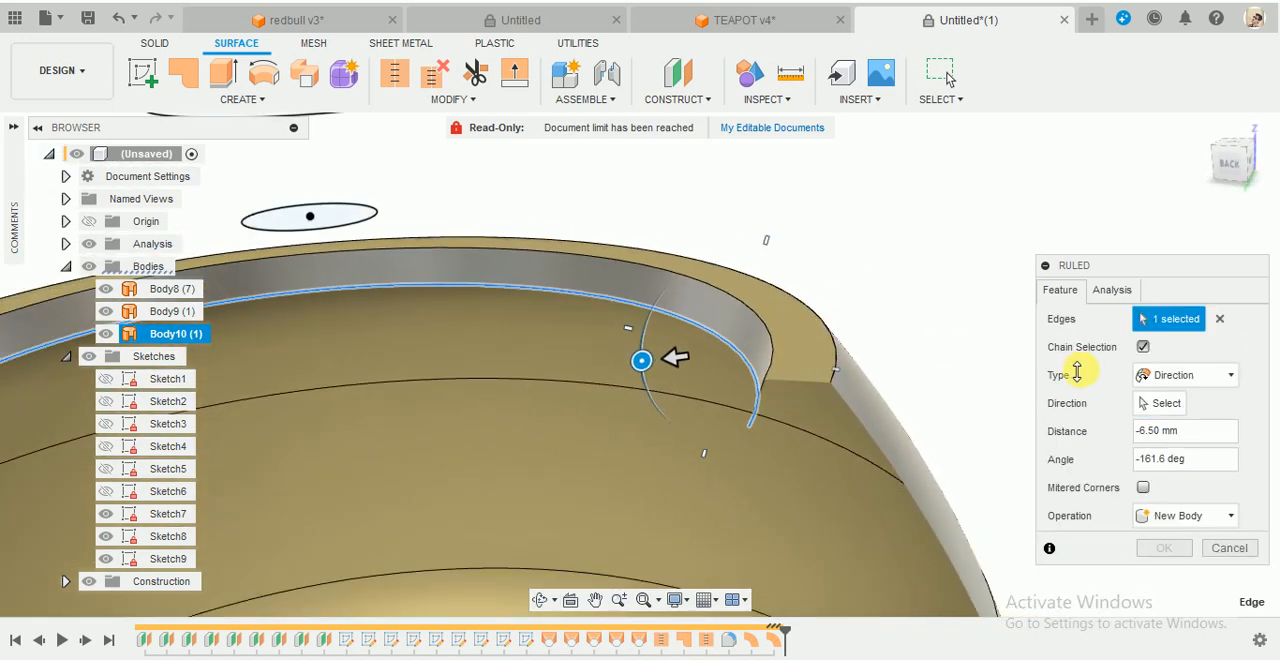
pyautogui.click(1170, 407)
pyautogui.scroll(-5, 896, 267)
pyautogui.keyDown('shift'); pyautogui.moveTo(920, 268); pyautogui.dragTo(916, 230, button='middle'); pyautogui.keyUp('shift')
pyautogui.click(690, 493)
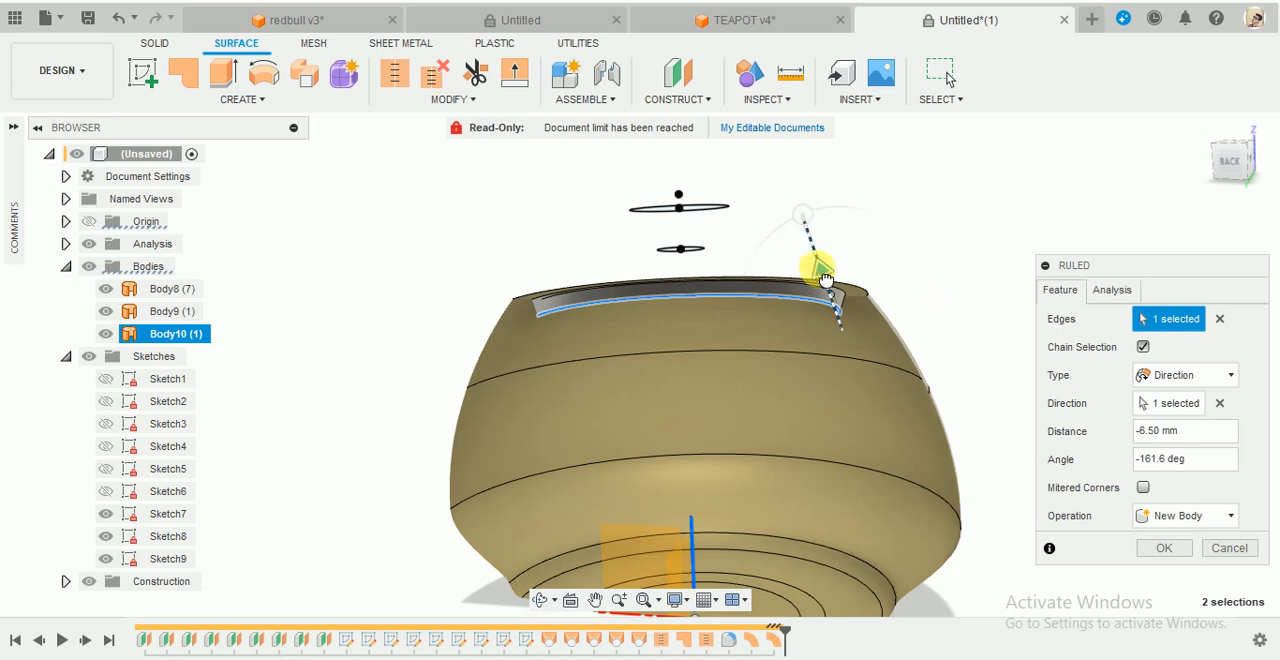
# - Extend the ruled surface to a distance of -9.012 mm and turn it horizontally inward at -90 deg
pyautogui.moveTo(824, 279)
pyautogui.mouseDown()
pyautogui.moveTo(815, 268)
pyautogui.moveTo(819, 279)
pyautogui.mouseUp()
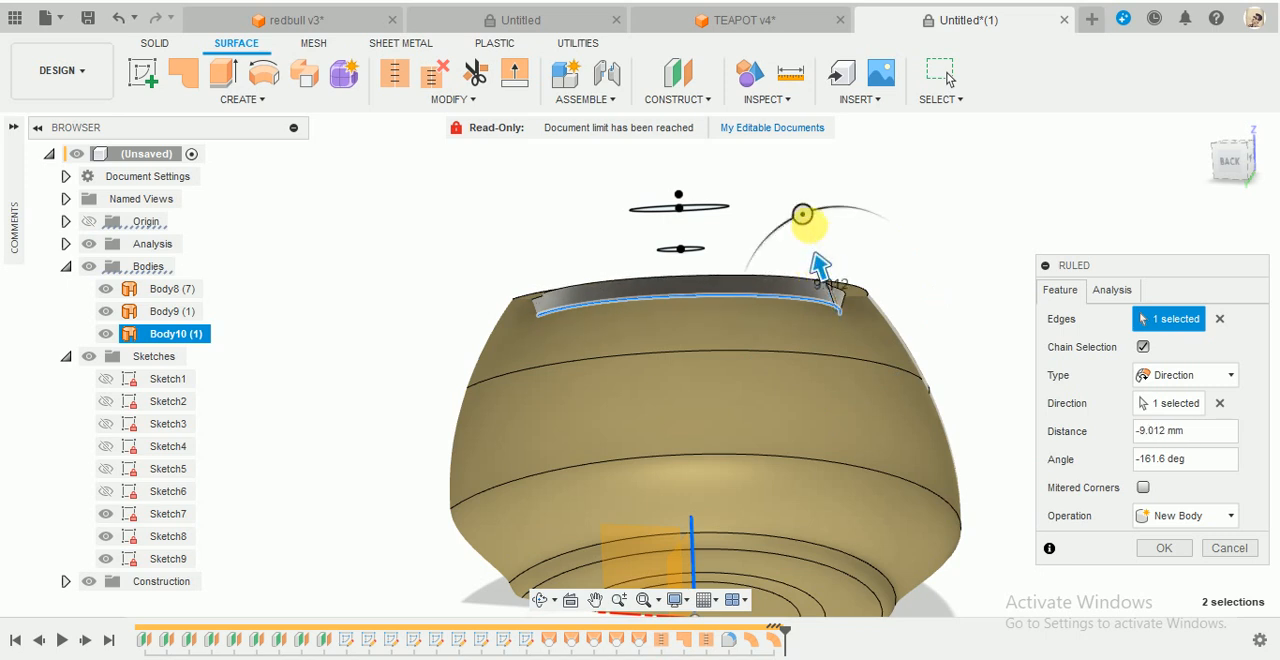
pyautogui.moveTo(802, 214); pyautogui.dragTo(745, 323)
pyautogui.keyDown('shift'); pyautogui.moveTo(907, 250); pyautogui.dragTo(897, 269, button='middle'); pyautogui.keyUp('shift')
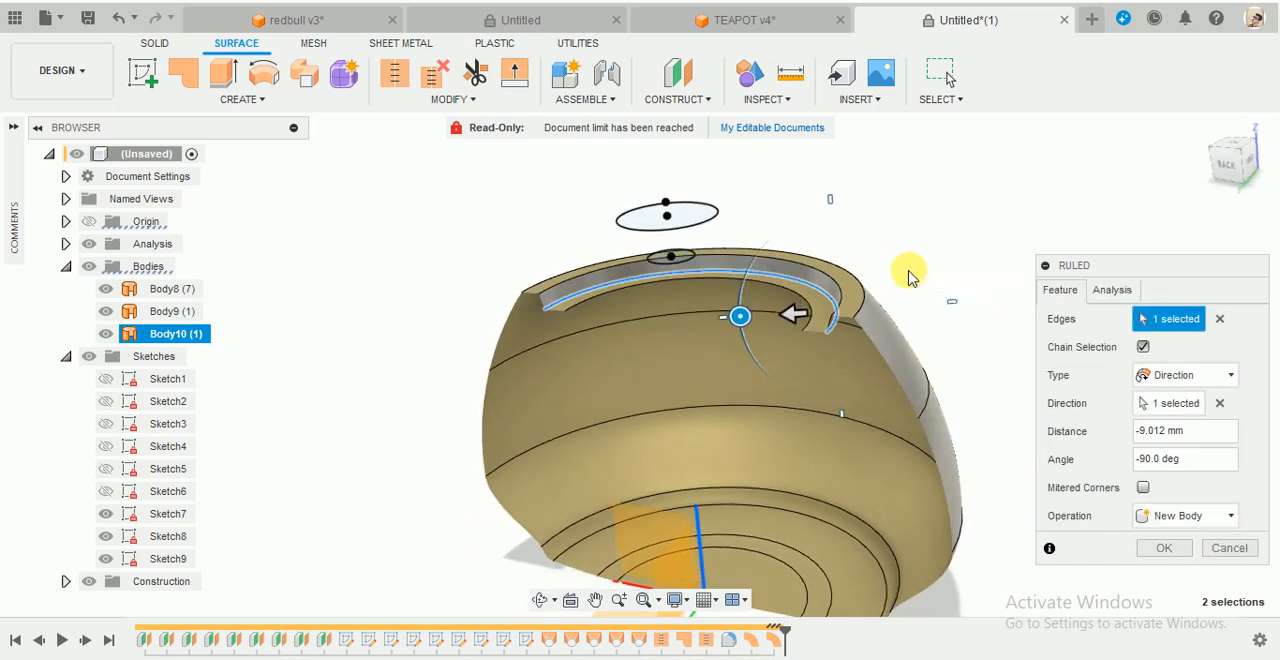
# - Inspect the horizontal inner lip up close and compare it with the rim's cross-section in the TEAPOT v4 design
pyautogui.scroll(1, 858, 368)
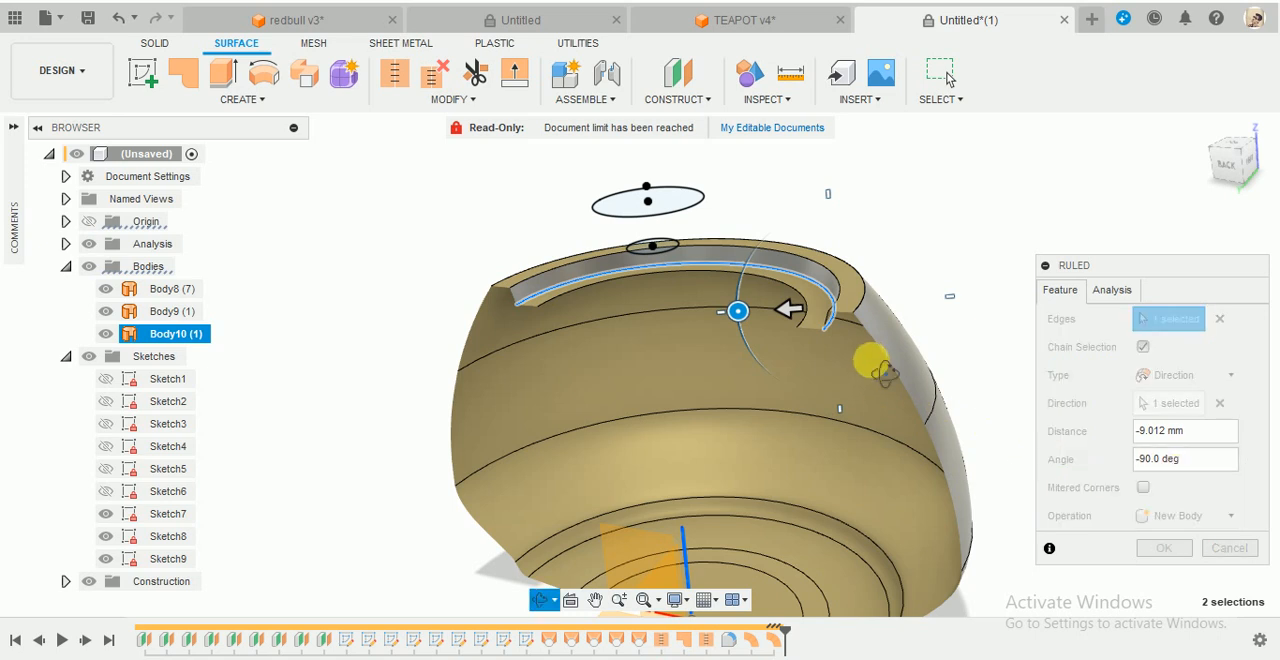
pyautogui.scroll(5, 875, 355)
pyautogui.keyDown('shift'); pyautogui.moveTo(952, 196); pyautogui.dragTo(890, 230, button='middle'); pyautogui.keyUp('shift')
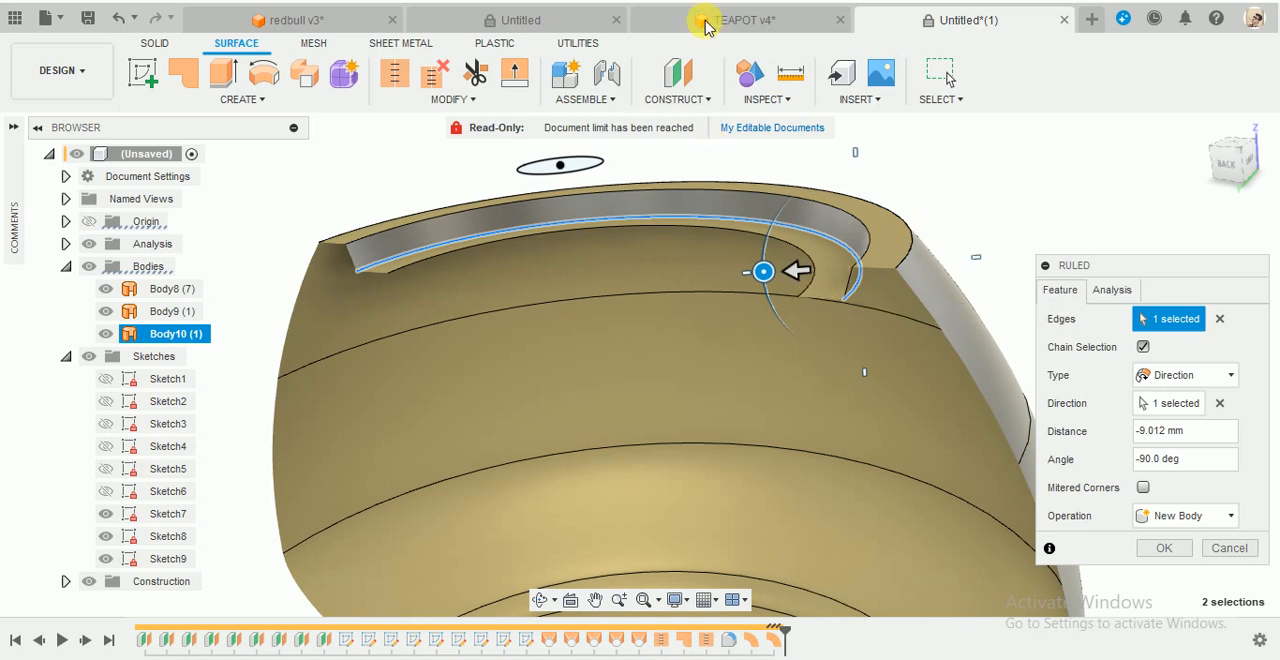
pyautogui.click(735, 20)
pyautogui.scroll(5, 605, 370)
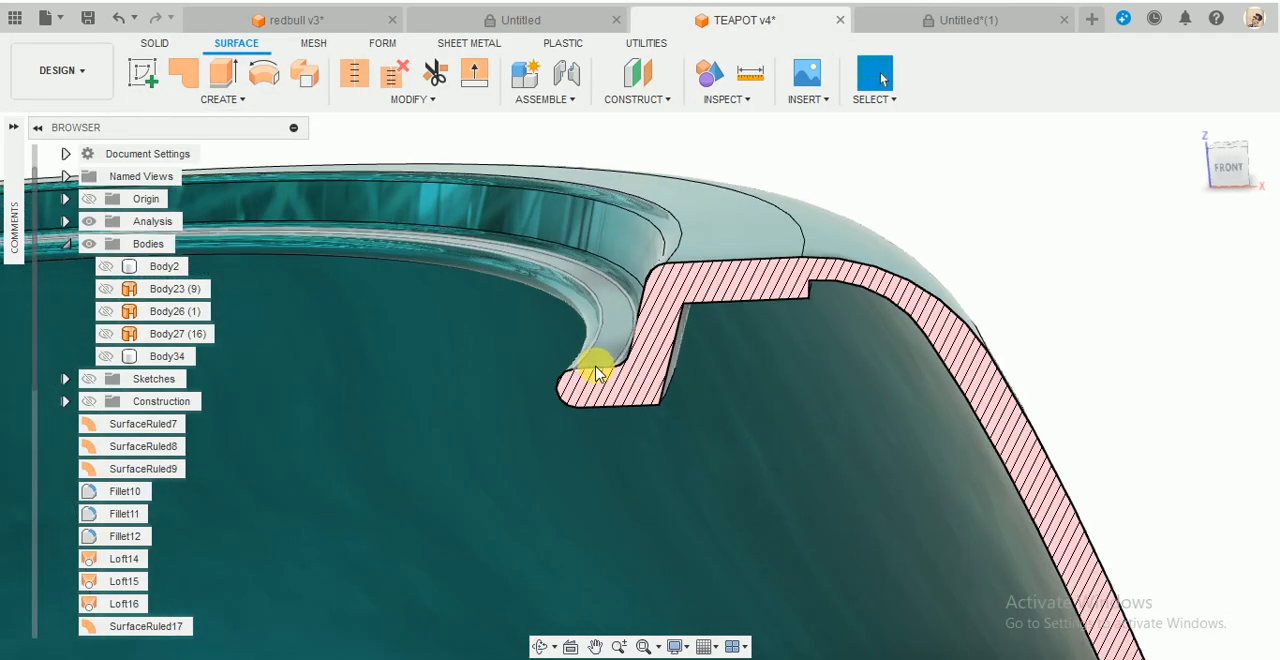
# - Return to the Untitled teapot design and edit the inner lip's ruled surface, setting its distance to -5 mm
pyautogui.click(915, 28)
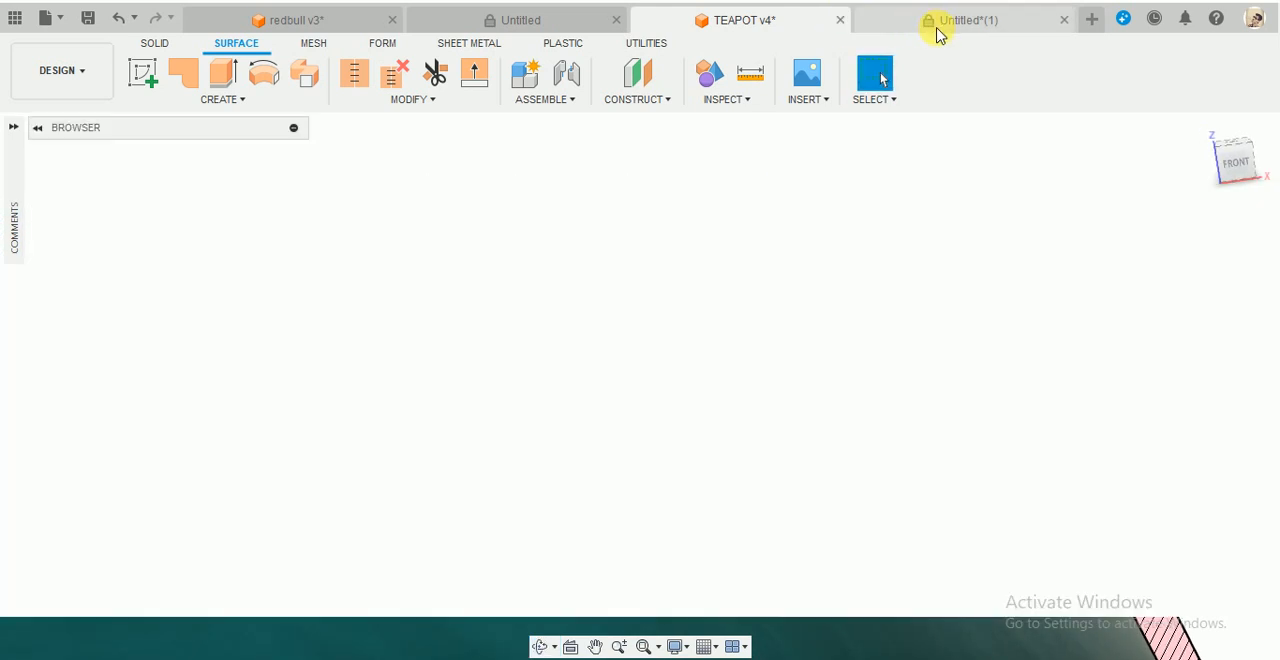
pyautogui.click(863, 312)
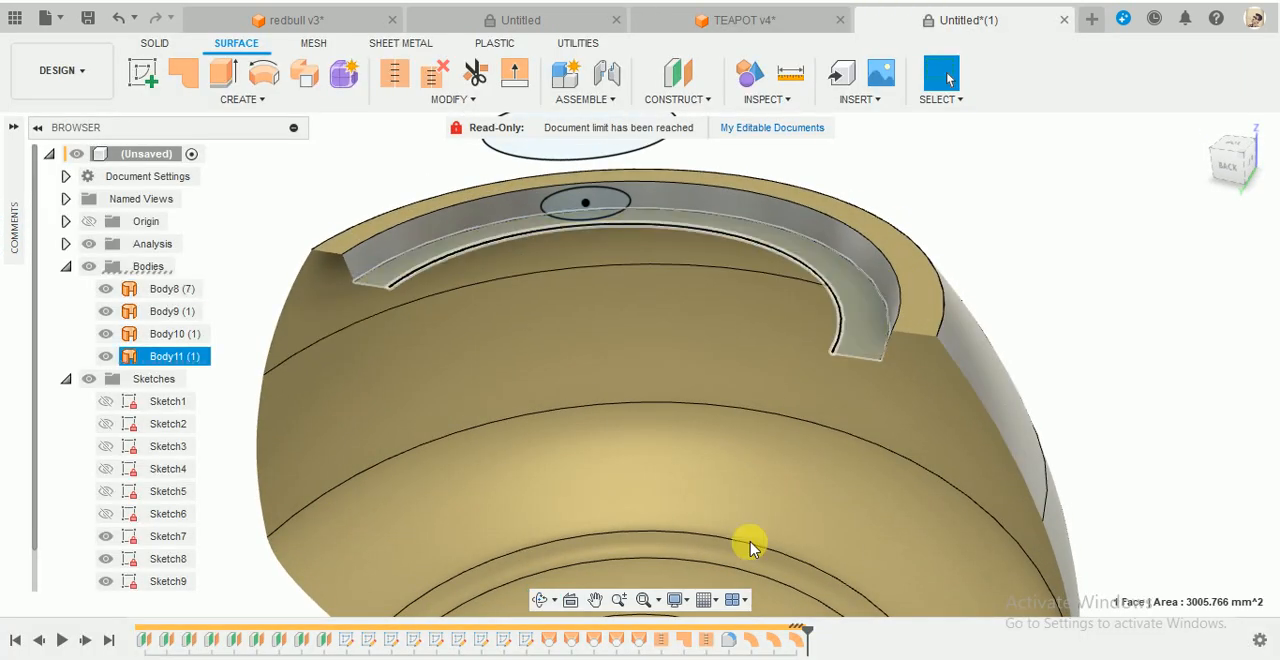
pyautogui.rightClick(796, 638)
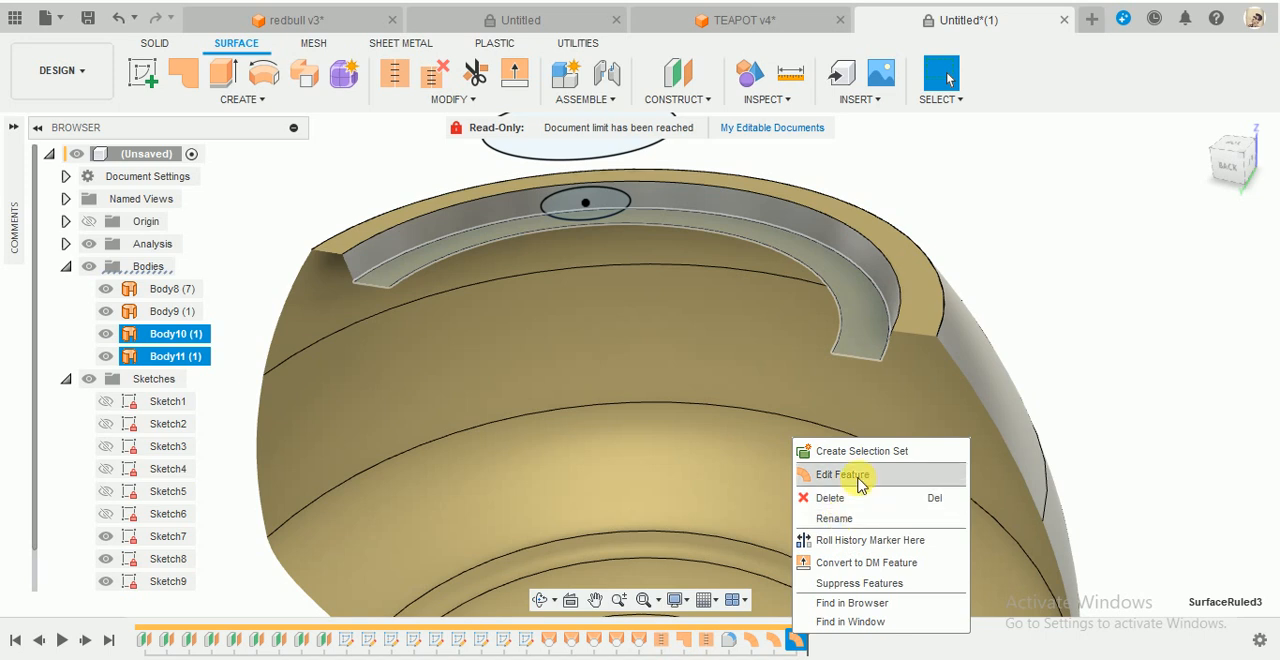
pyautogui.click(825, 475)
pyautogui.scroll(1, 849, 341)
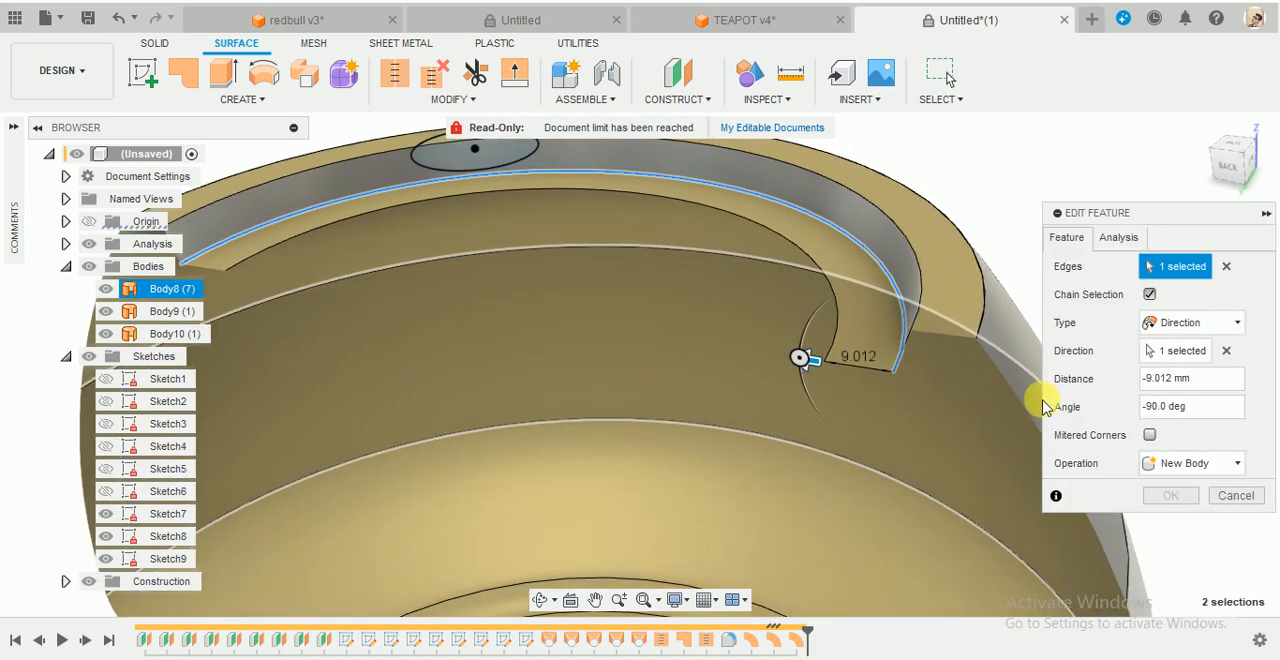
pyautogui.moveTo(811, 369); pyautogui.dragTo(852, 390)
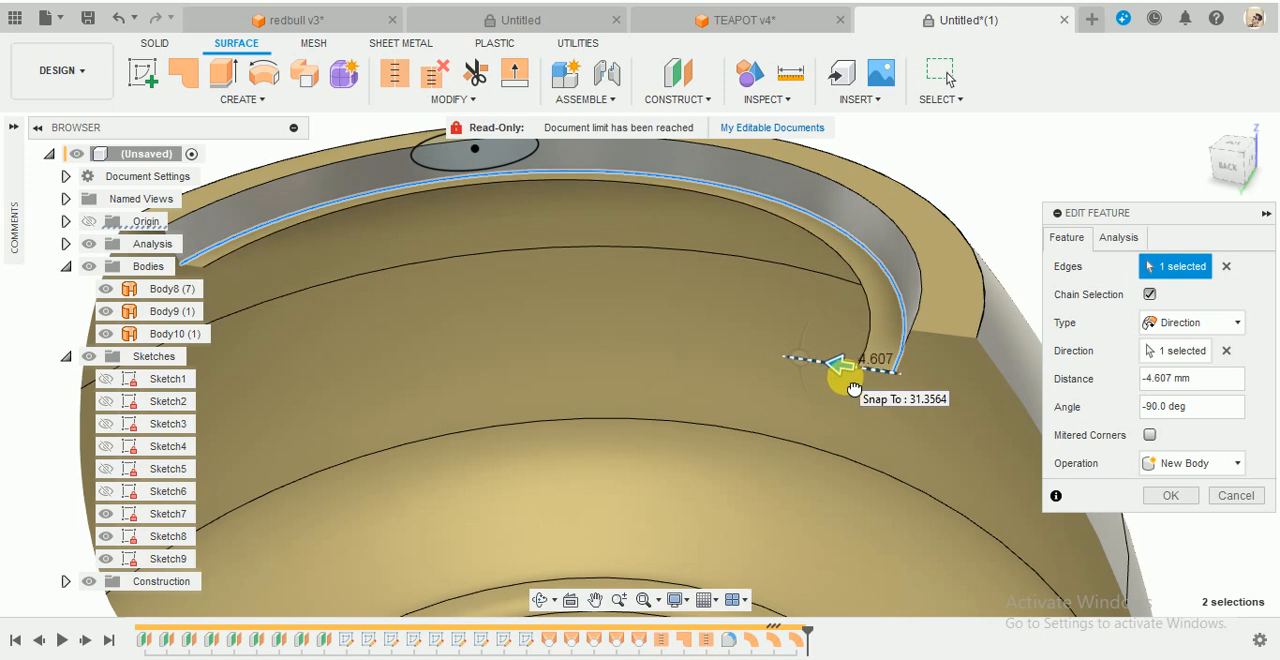
pyautogui.click(1202, 382)
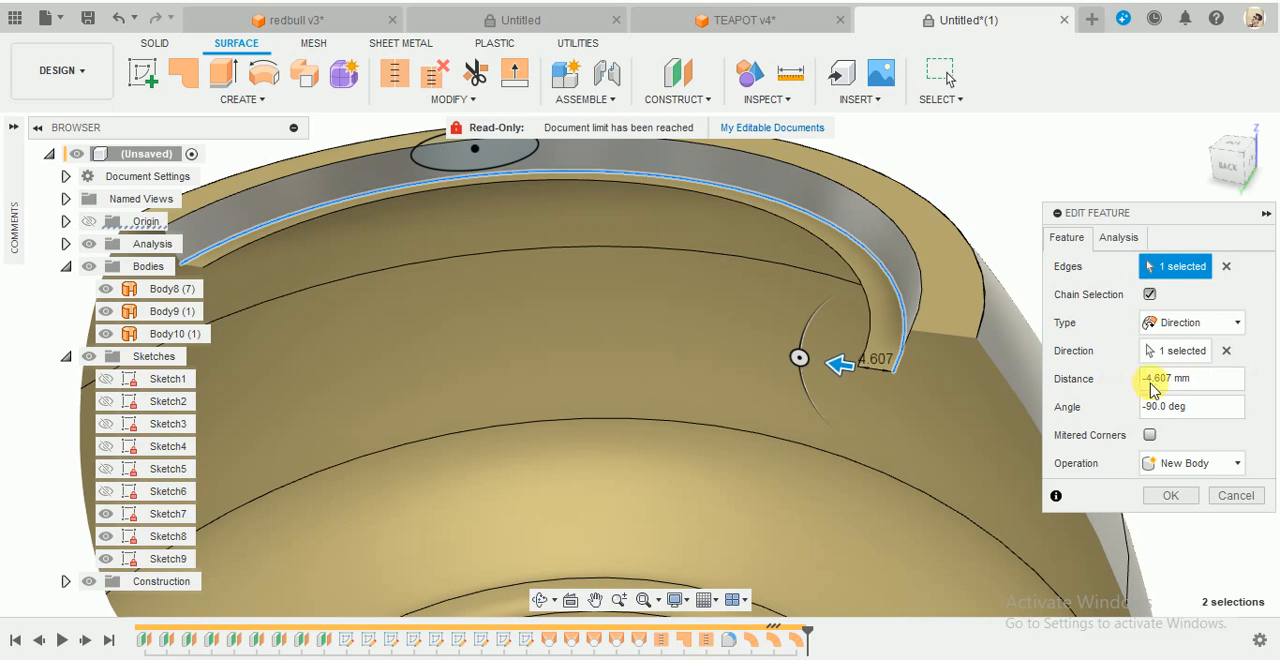
pyautogui.moveTo(1206, 380); pyautogui.dragTo(1132, 378)
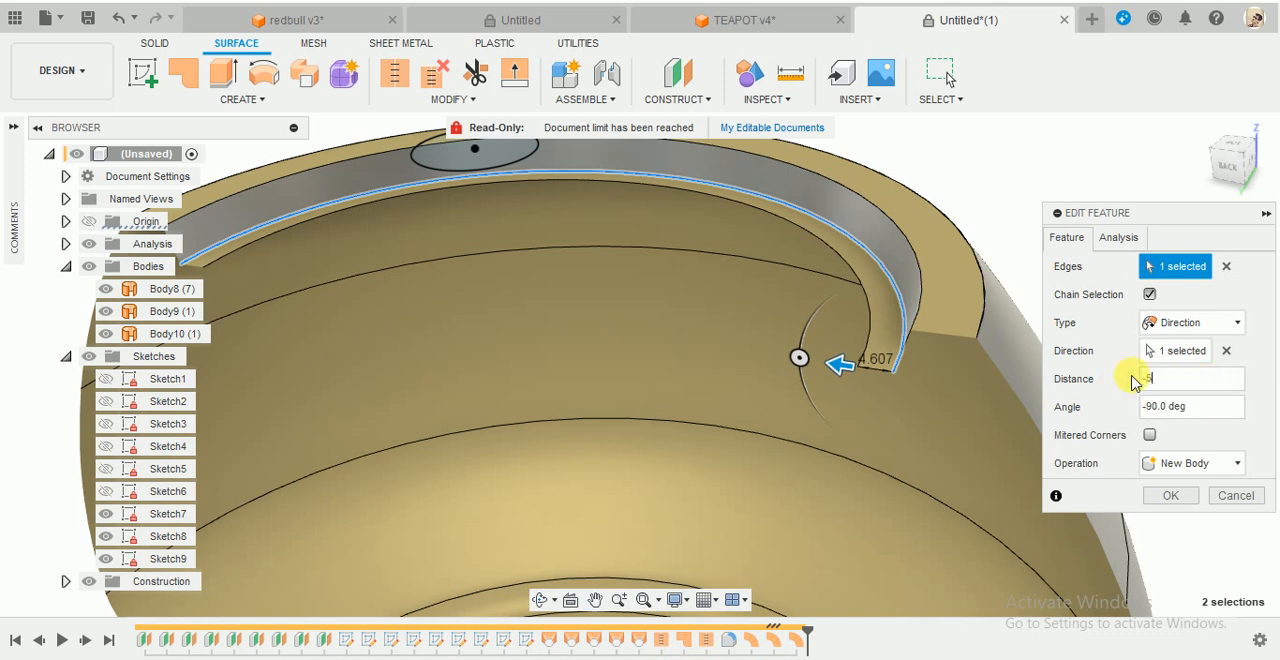
pyautogui.write('-5')
pyautogui.click(1186, 496)
# - Turn off the section analysis so the whole teapot body and its rim are shown
pyautogui.scroll(-2, 1076, 240)
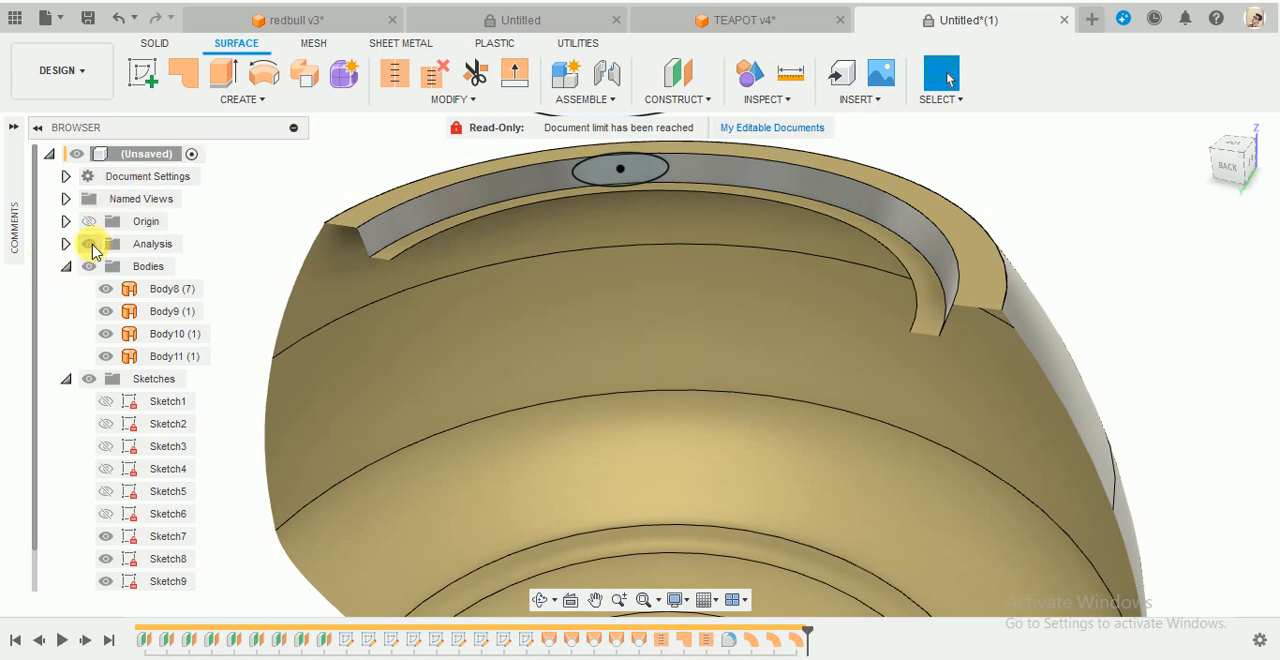
pyautogui.click(92, 246)
pyautogui.scroll(-4, 1050, 287)
pyautogui.keyDown('shift'); pyautogui.moveTo(1061, 268); pyautogui.dragTo(1126, 277, button='middle'); pyautogui.keyUp('shift')
pyautogui.scroll(3, 1095, 240)
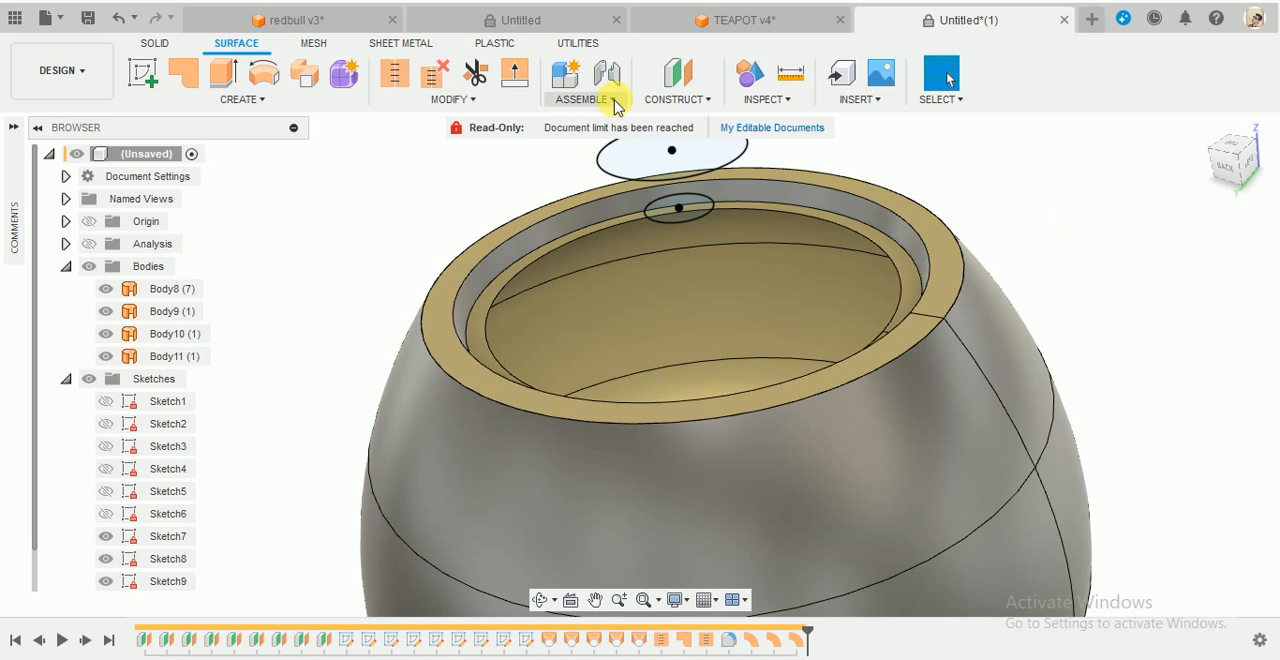
# - Stitch the body, flat rim, inner wall and inner lip surfaces into one new body with 0.10 mm tolerance
pyautogui.click(395, 78)
pyautogui.click(946, 250)
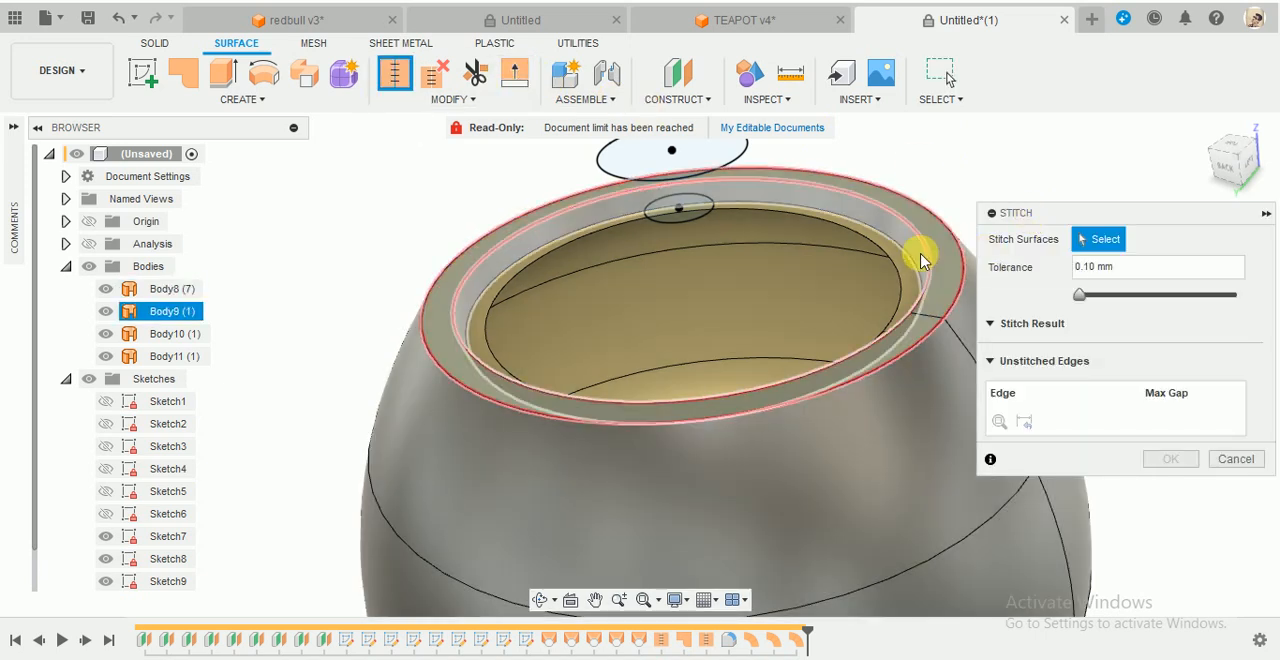
pyautogui.click(903, 260)
pyautogui.click(890, 437)
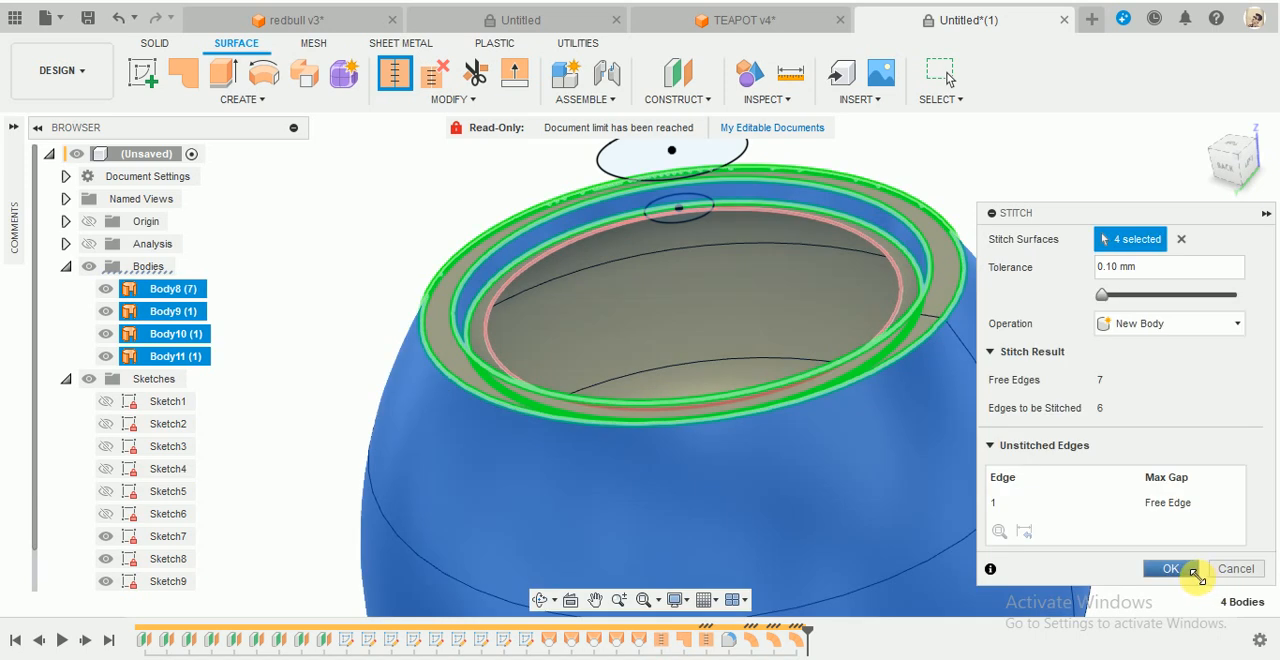
pyautogui.click(1170, 568)
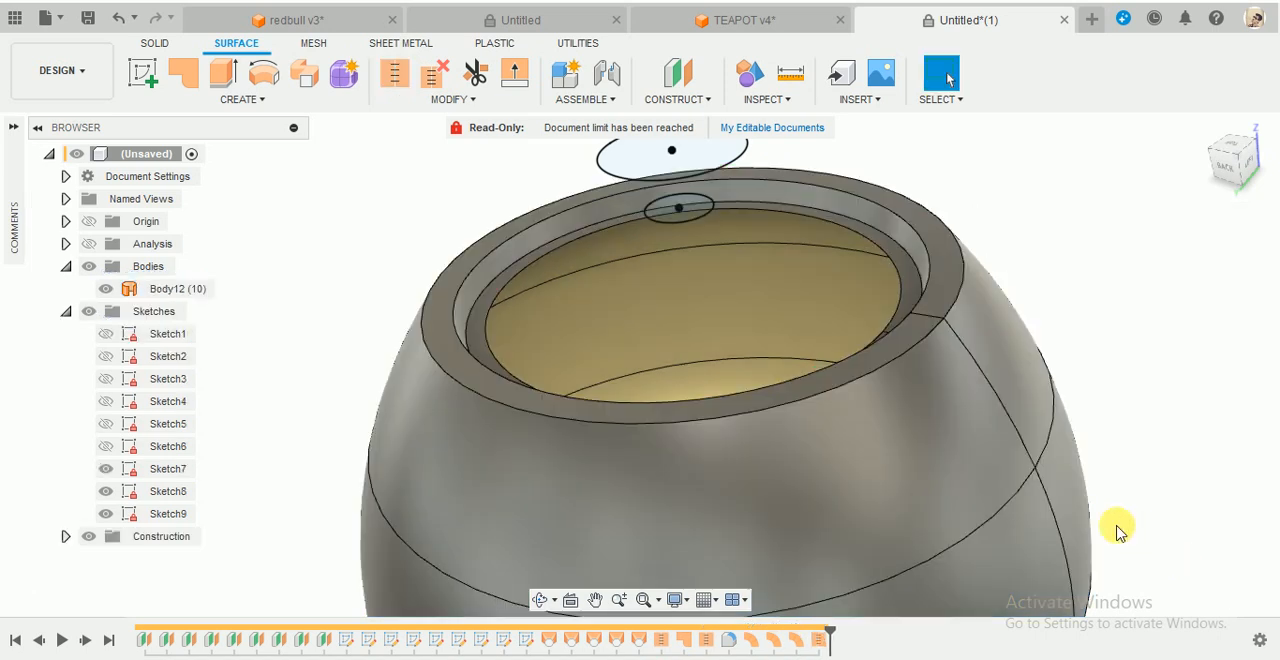
pyautogui.click(98, 292)
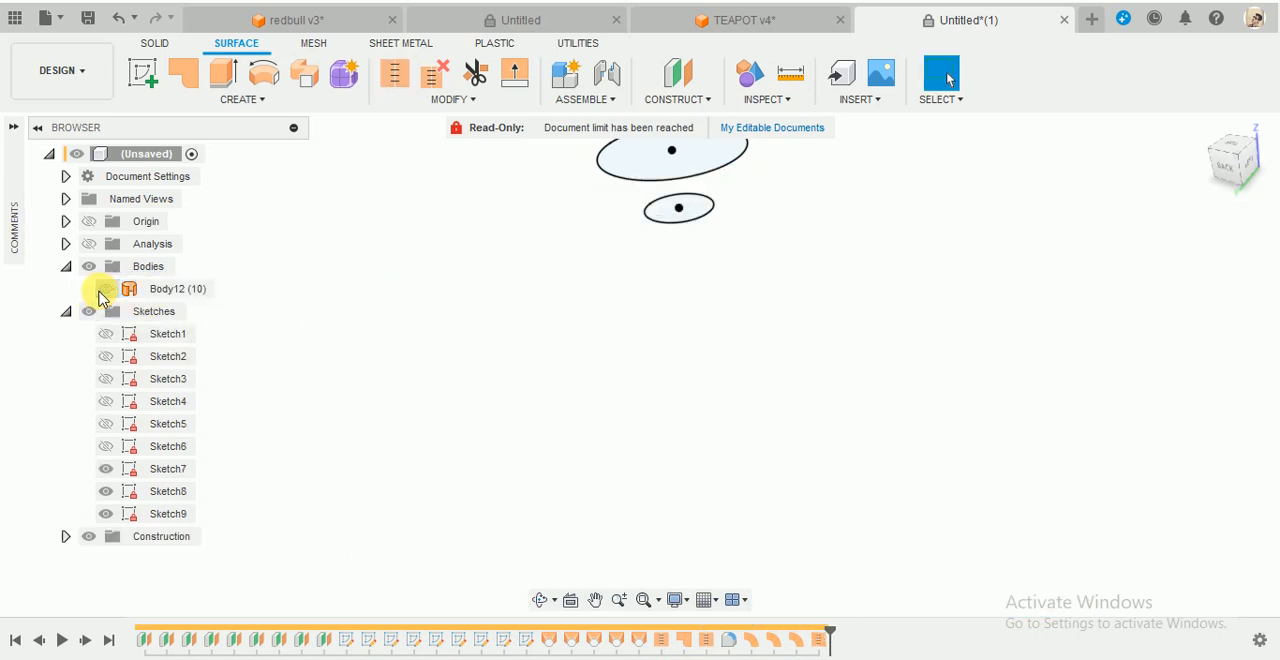
pyautogui.click(100, 293)
# - Fillet the outer edge of the flat rim with a constant radius of 5.964 mm
pyautogui.scroll(3, 1190, 179)
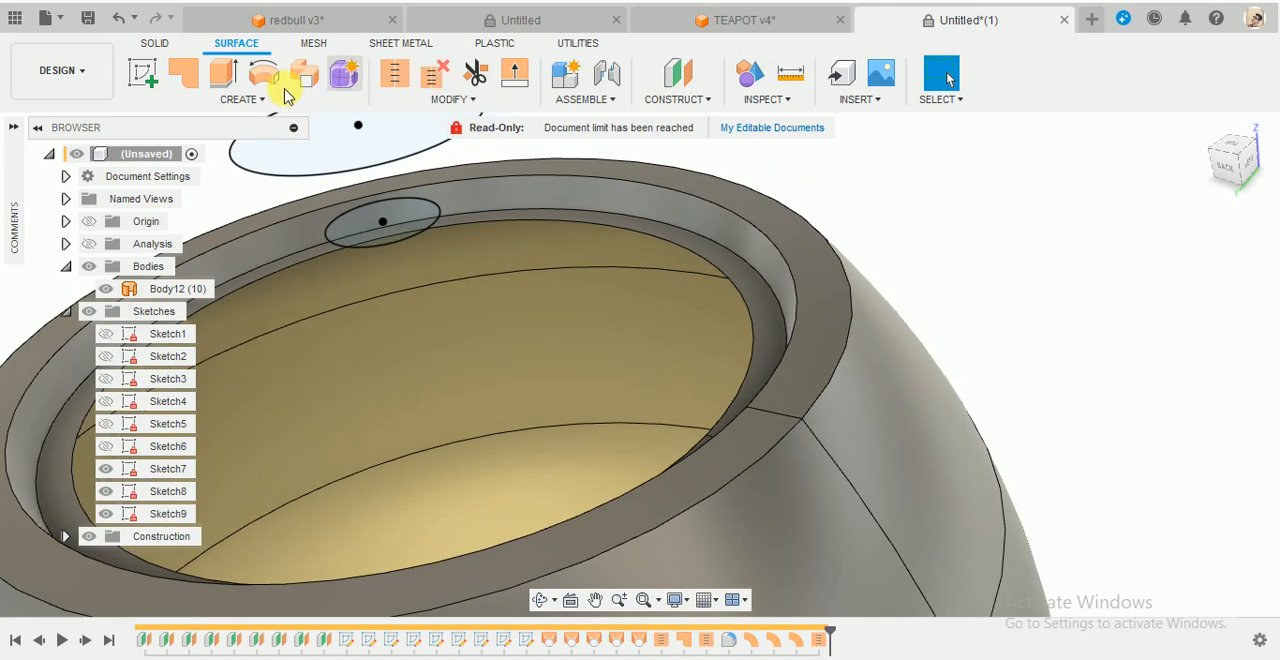
pyautogui.click(425, 100)
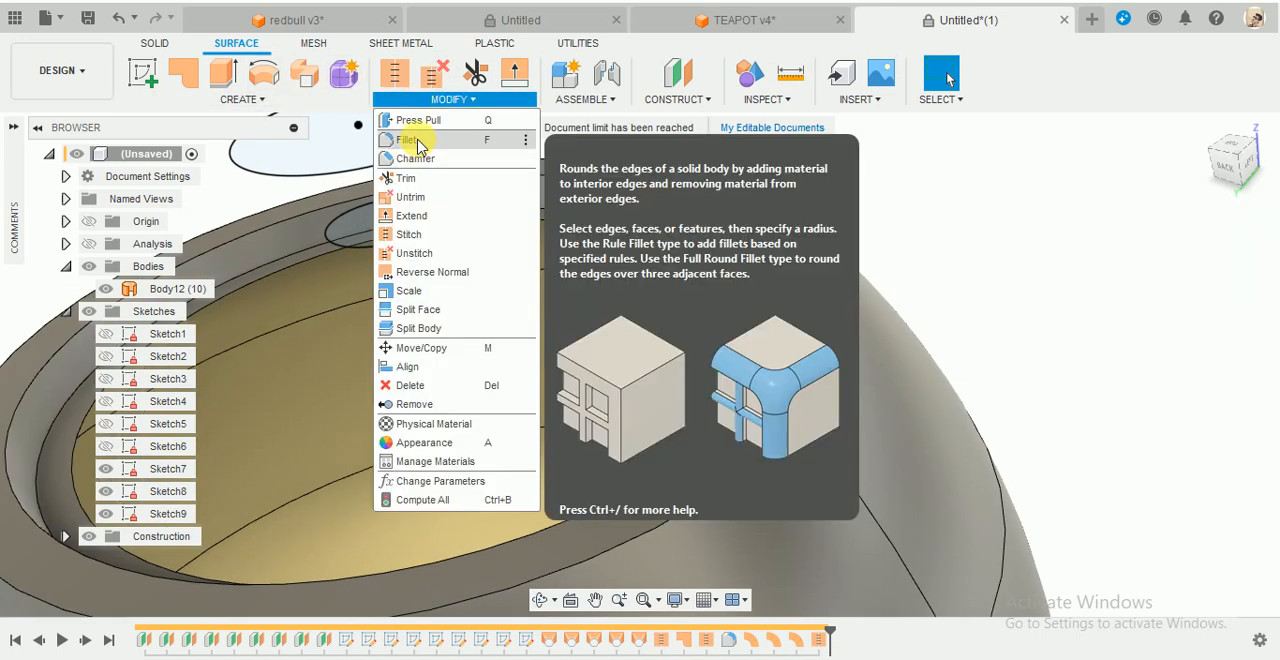
pyautogui.click(408, 140)
pyautogui.scroll(-3, 700, 408)
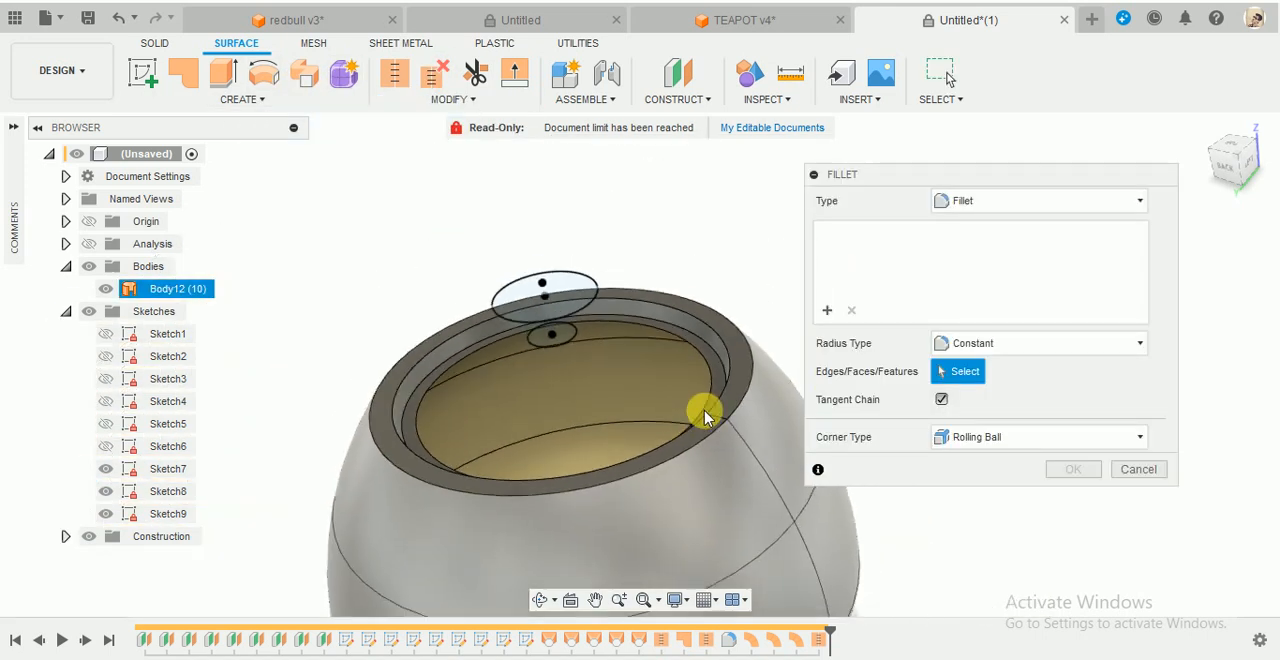
pyautogui.scroll(5, 777, 306)
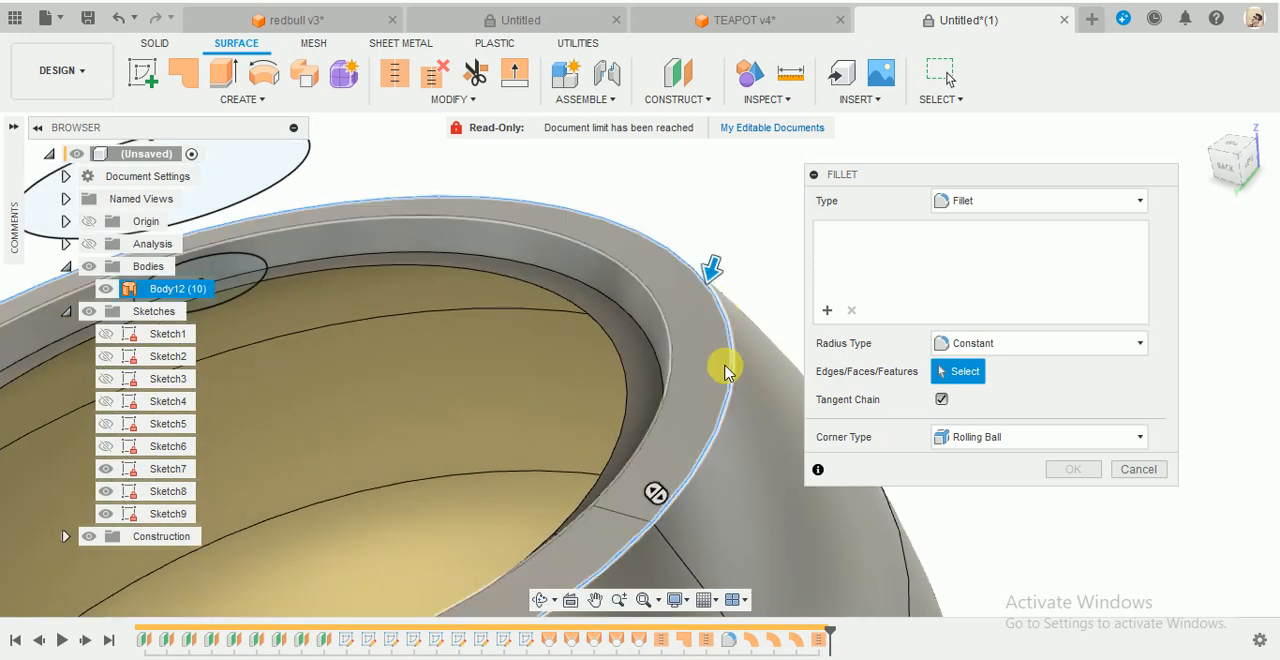
pyautogui.click(708, 275)
pyautogui.moveTo(708, 290); pyautogui.dragTo(708, 282)
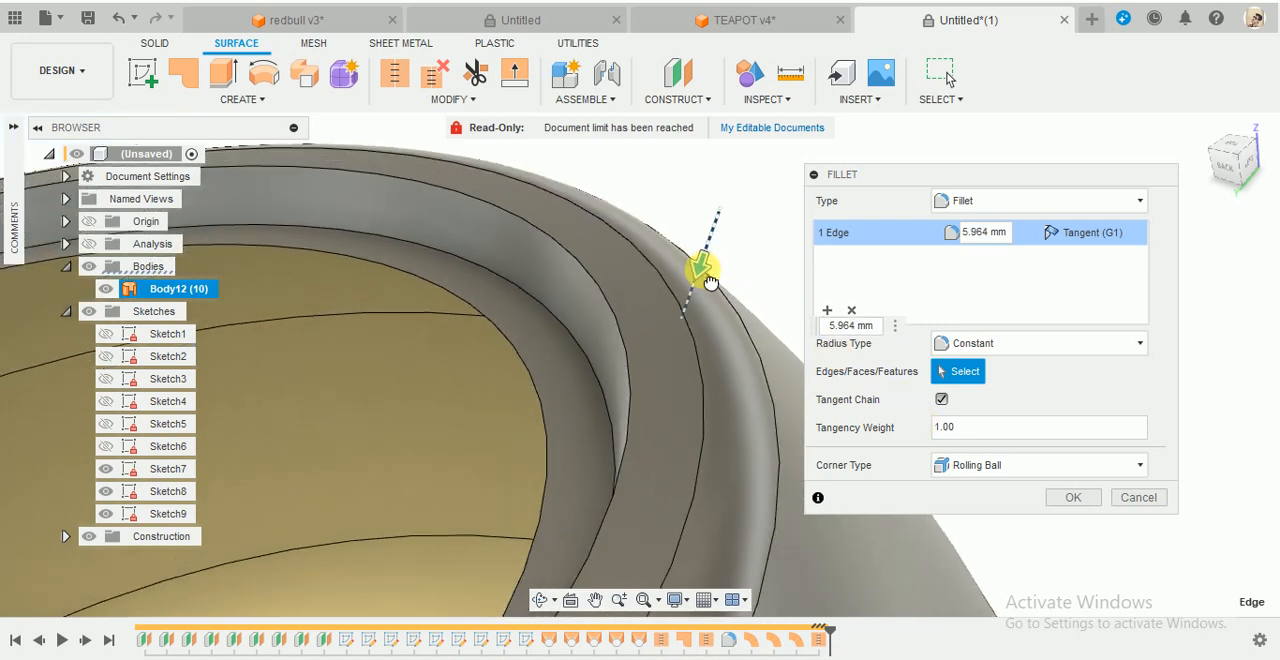
pyautogui.click(1069, 497)
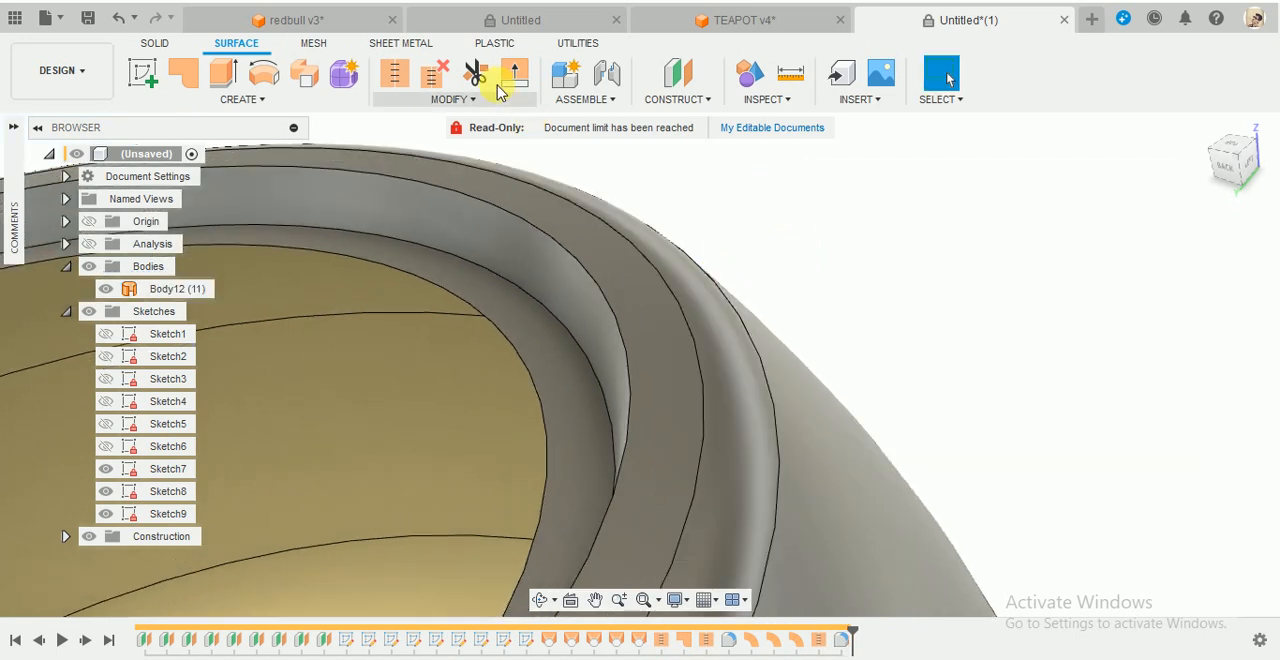
# - Fillet the upper and lower edges of the inner rim wall with a constant radius of 2.556 mm
pyautogui.click(447, 100)
pyautogui.click(410, 139)
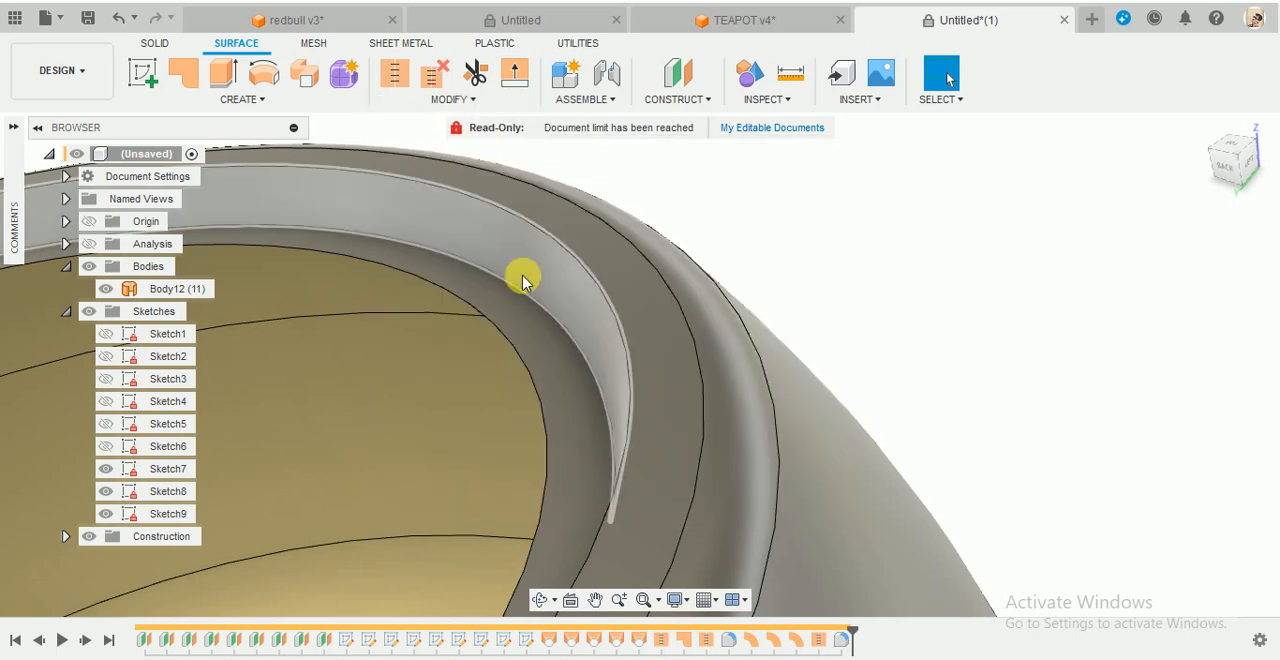
pyautogui.click(549, 295)
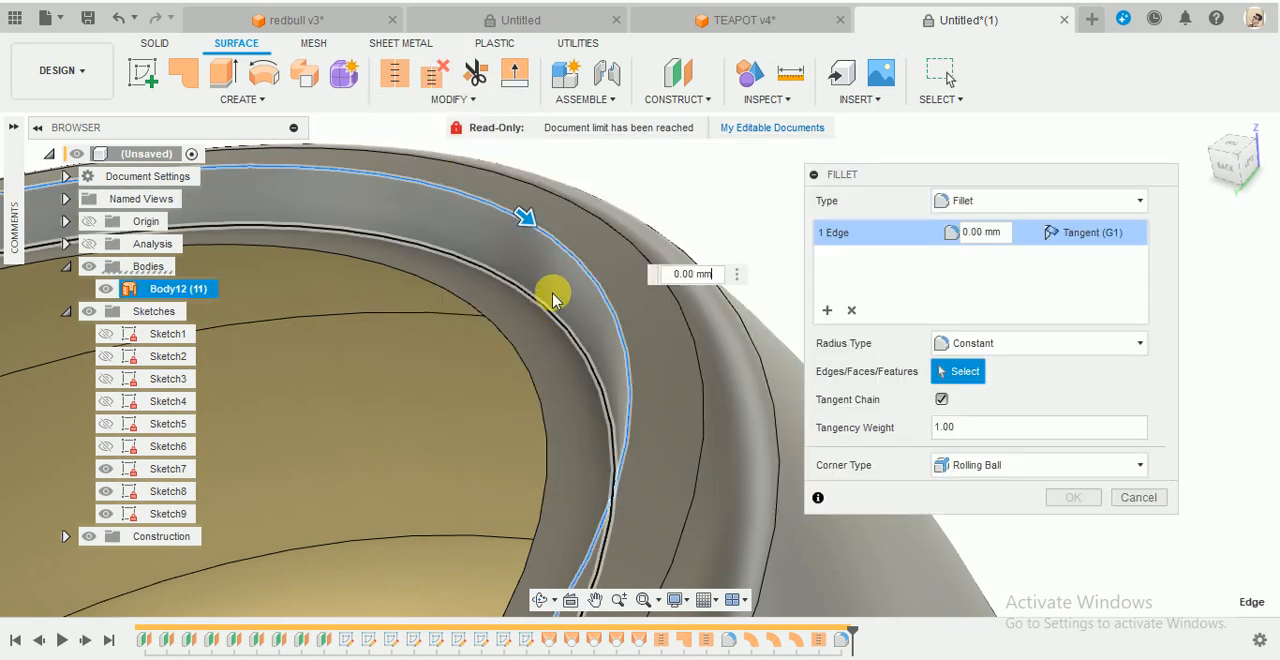
pyautogui.click(550, 285)
pyautogui.moveTo(530, 303); pyautogui.dragTo(529, 304)
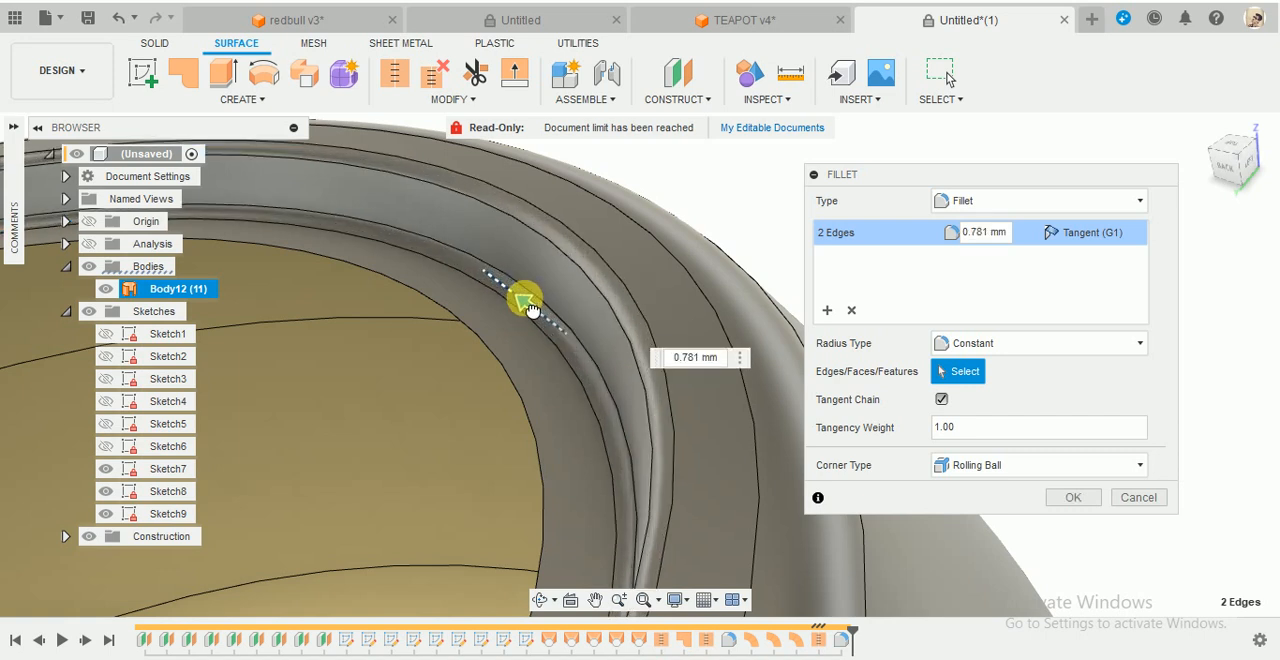
pyautogui.moveTo(526, 300); pyautogui.dragTo(525, 299)
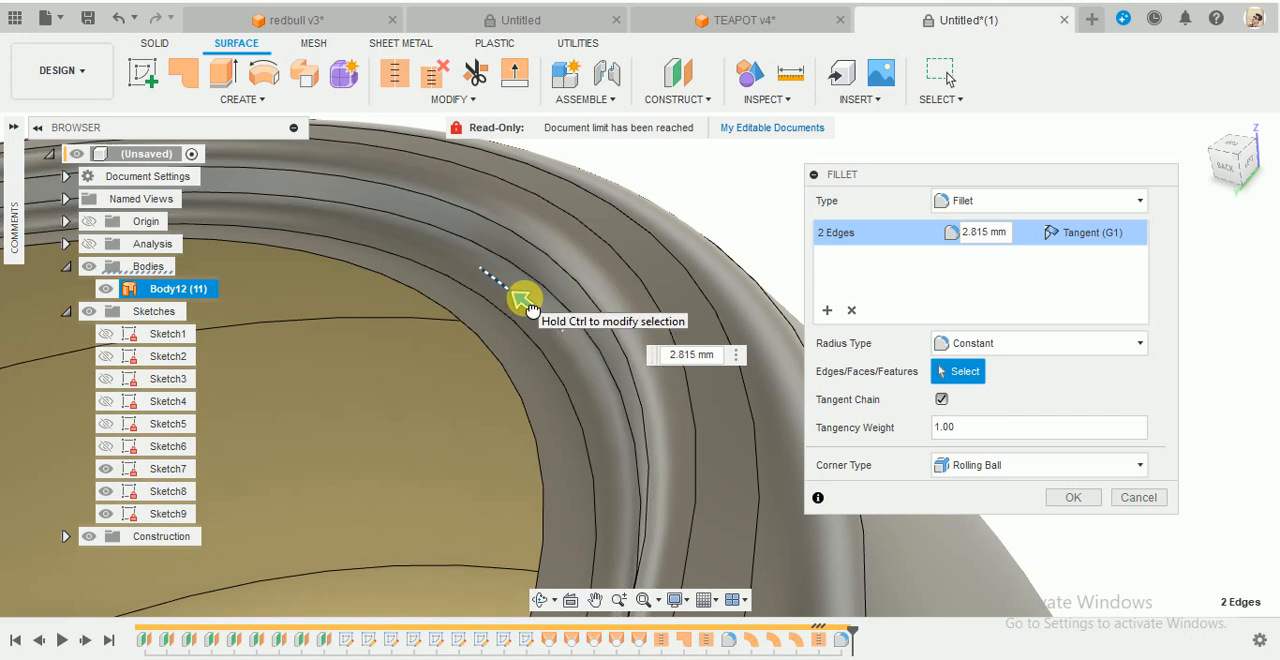
pyautogui.moveTo(531, 311); pyautogui.dragTo(533, 305)
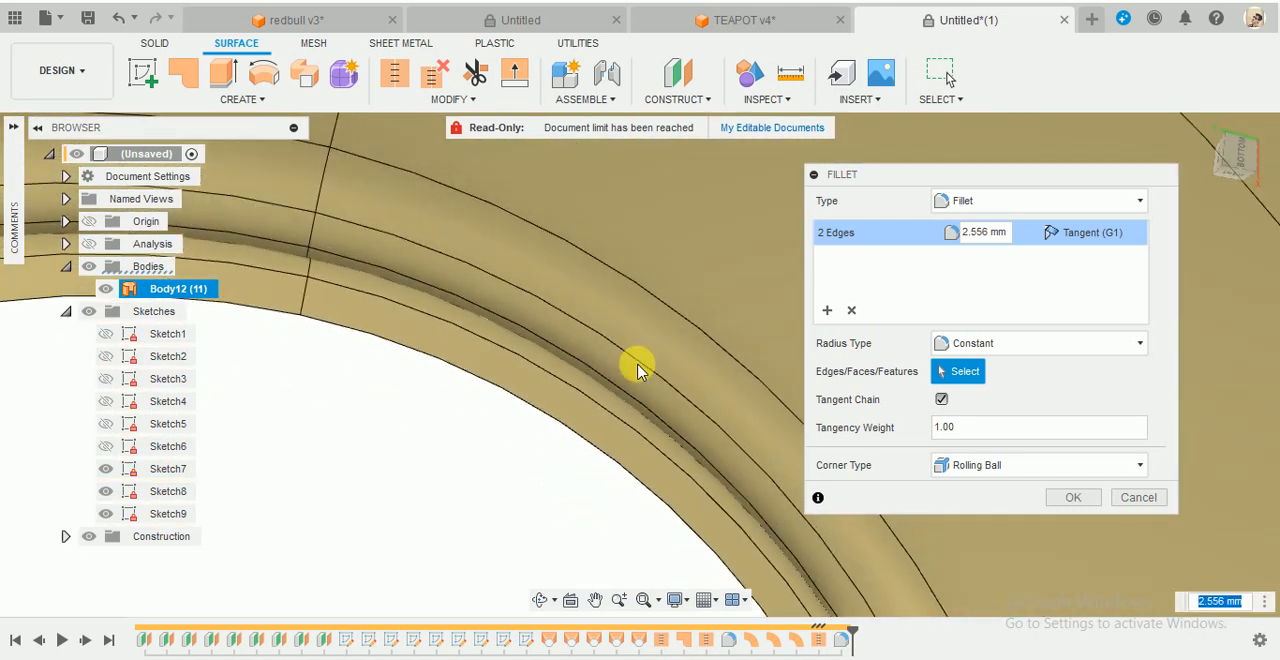
pyautogui.scroll(-5, 643, 368)
pyautogui.keyDown('shift'); pyautogui.moveTo(680, 306); pyautogui.dragTo(612, 556, button='middle'); pyautogui.keyUp('shift')
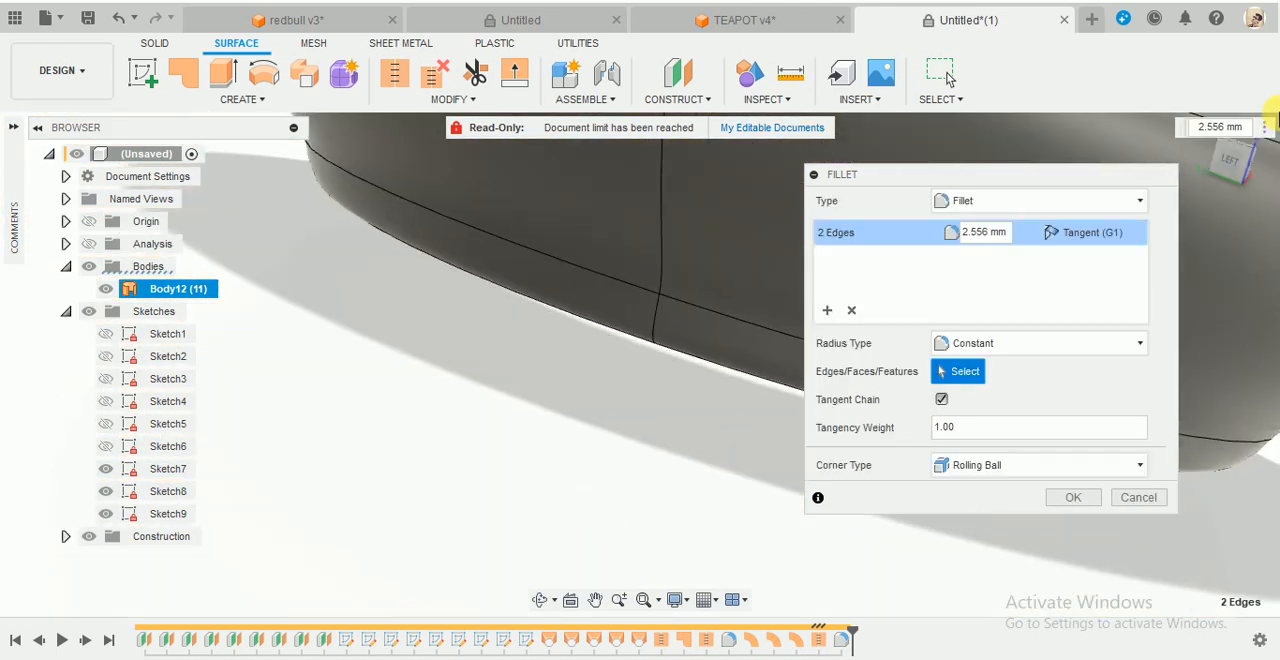
pyautogui.click(1240, 172)
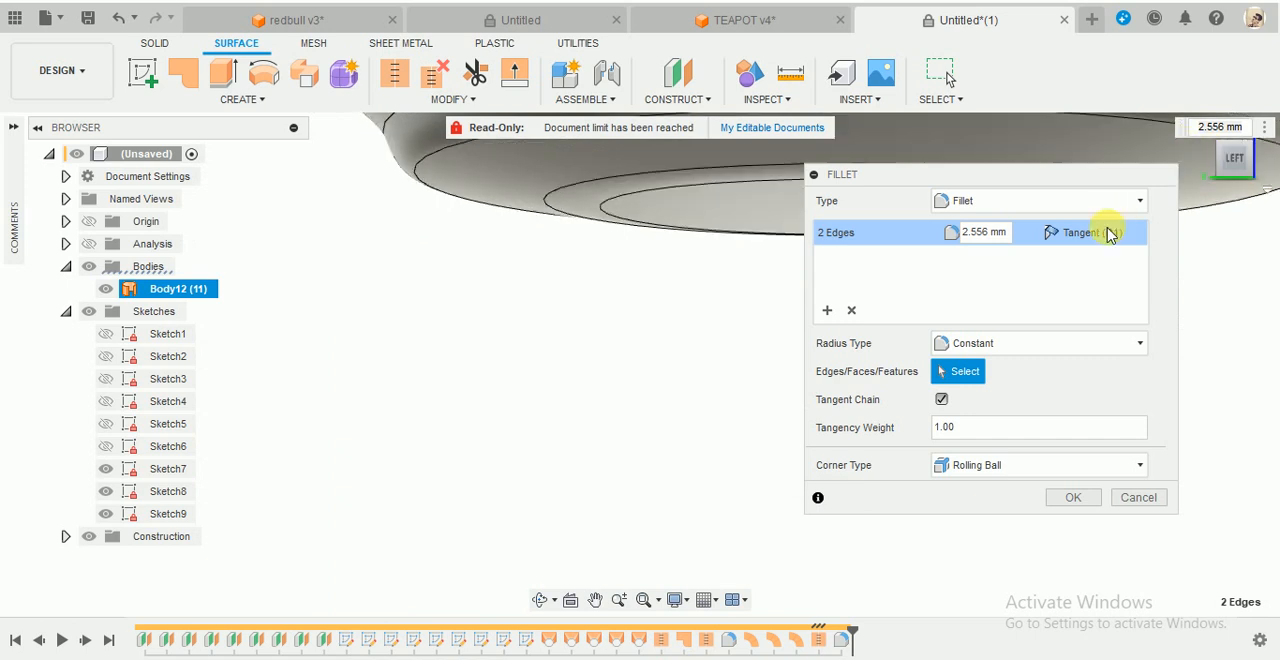
pyautogui.scroll(-5, 671, 461)
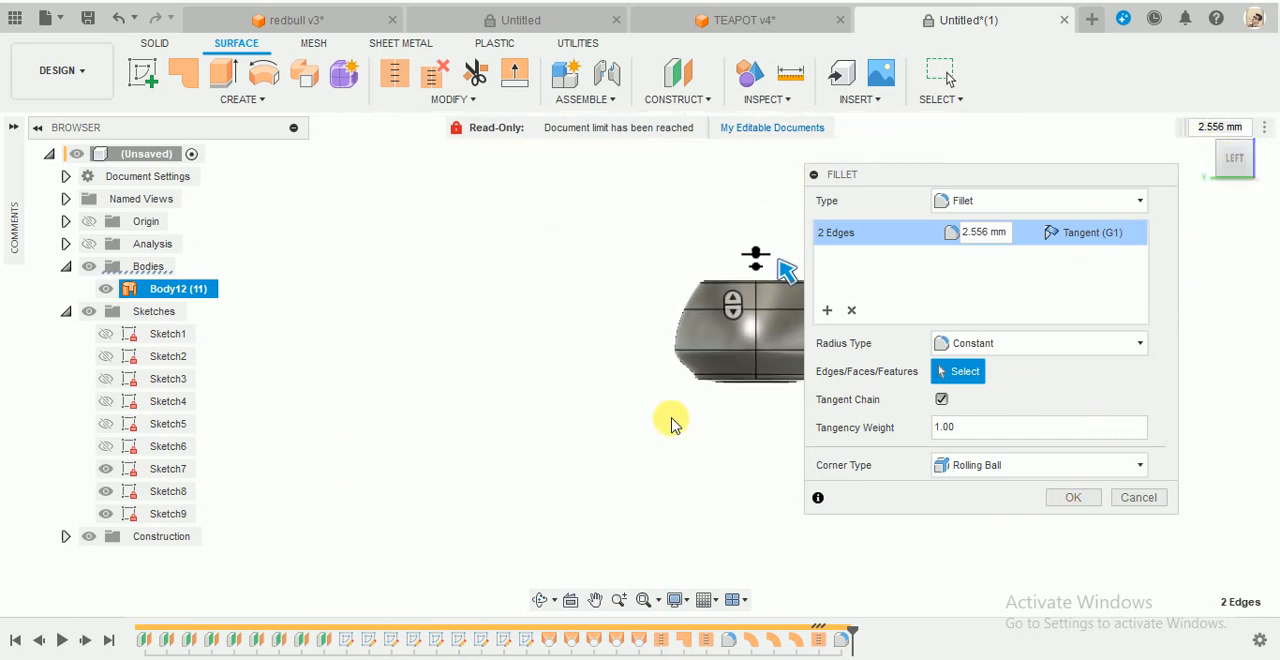
pyautogui.keyDown('shift'); pyautogui.moveTo(668, 359); pyautogui.dragTo(703, 354, button='middle'); pyautogui.keyUp('shift')
pyautogui.scroll(8, 614, 297)
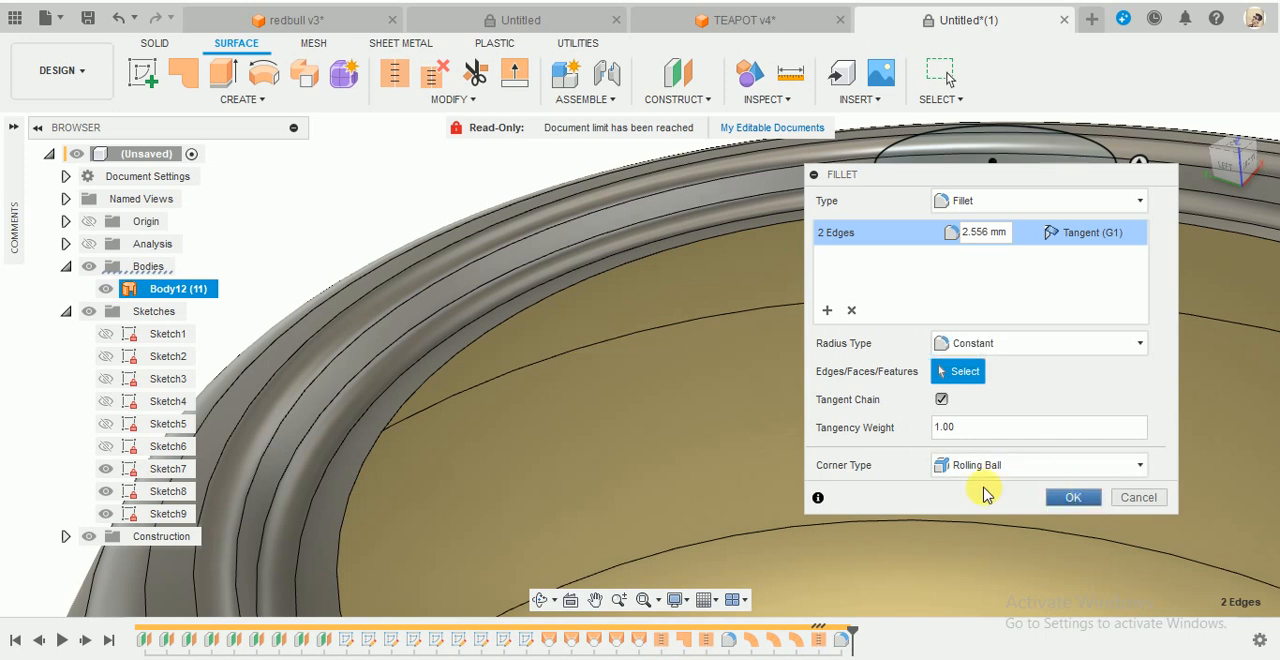
pyautogui.press('Return')
# - Examine the filleted rim and the circle profiles above the opening, and make Sketch6 visible
pyautogui.scroll(-10, 754, 392)
pyautogui.moveTo(925, 354)
pyautogui.keyDown('shift'); pyautogui.mouseDown(button='middle')
pyautogui.moveTo(952, 341)
pyautogui.moveTo(948, 312)
pyautogui.moveTo(997, 328)
pyautogui.mouseUp(button='middle'); pyautogui.keyUp('shift')
pyautogui.scroll(-4, 1061, 397)
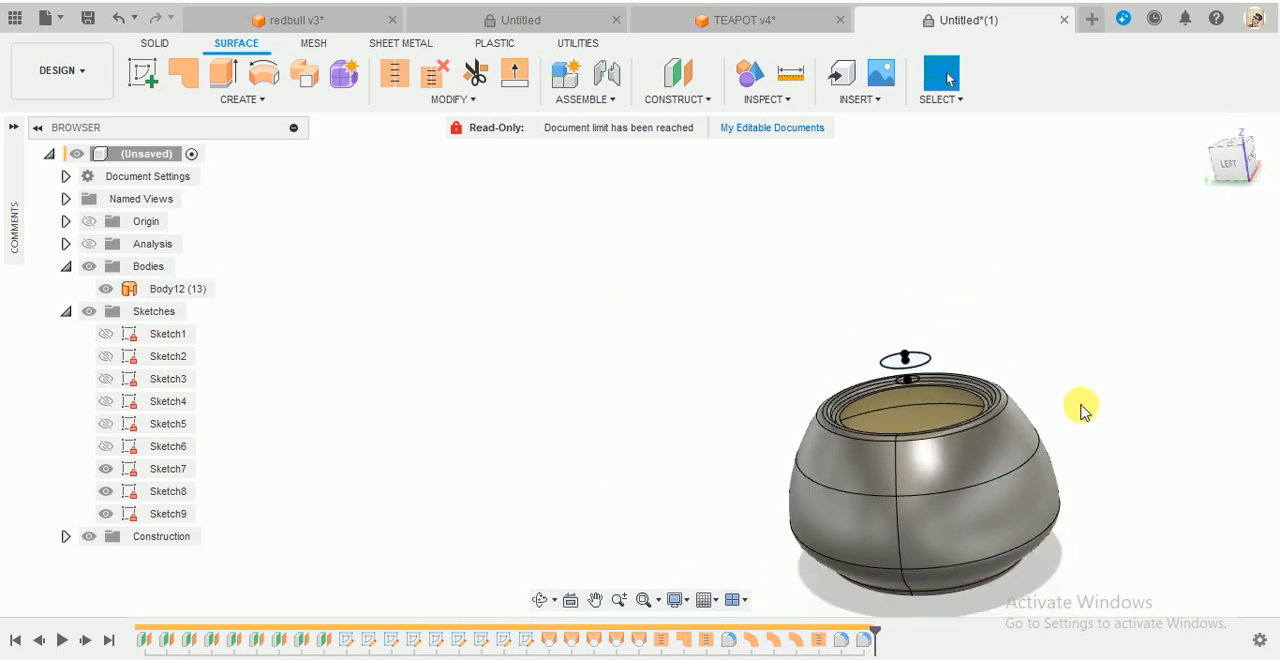
pyautogui.scroll(4, 1116, 489)
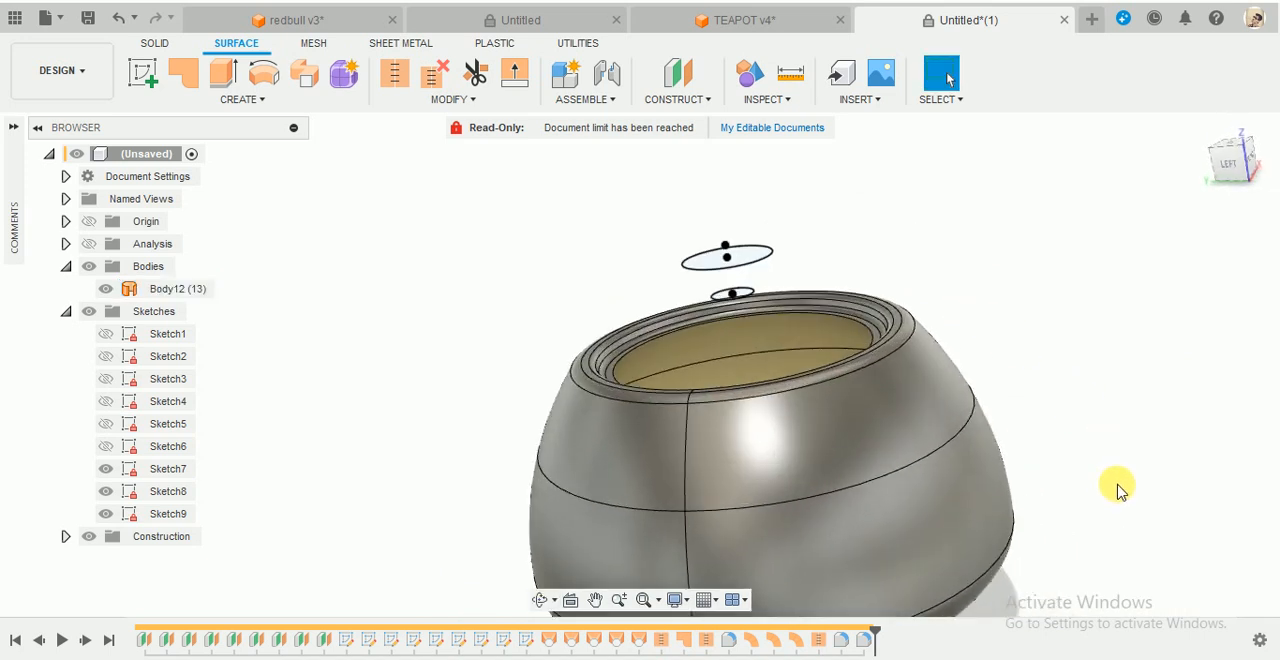
pyautogui.moveTo(954, 323)
pyautogui.keyDown('shift'); pyautogui.mouseDown(button='middle')
pyautogui.moveTo(954, 300)
pyautogui.moveTo(965, 316)
pyautogui.mouseUp(button='middle'); pyautogui.keyUp('shift')
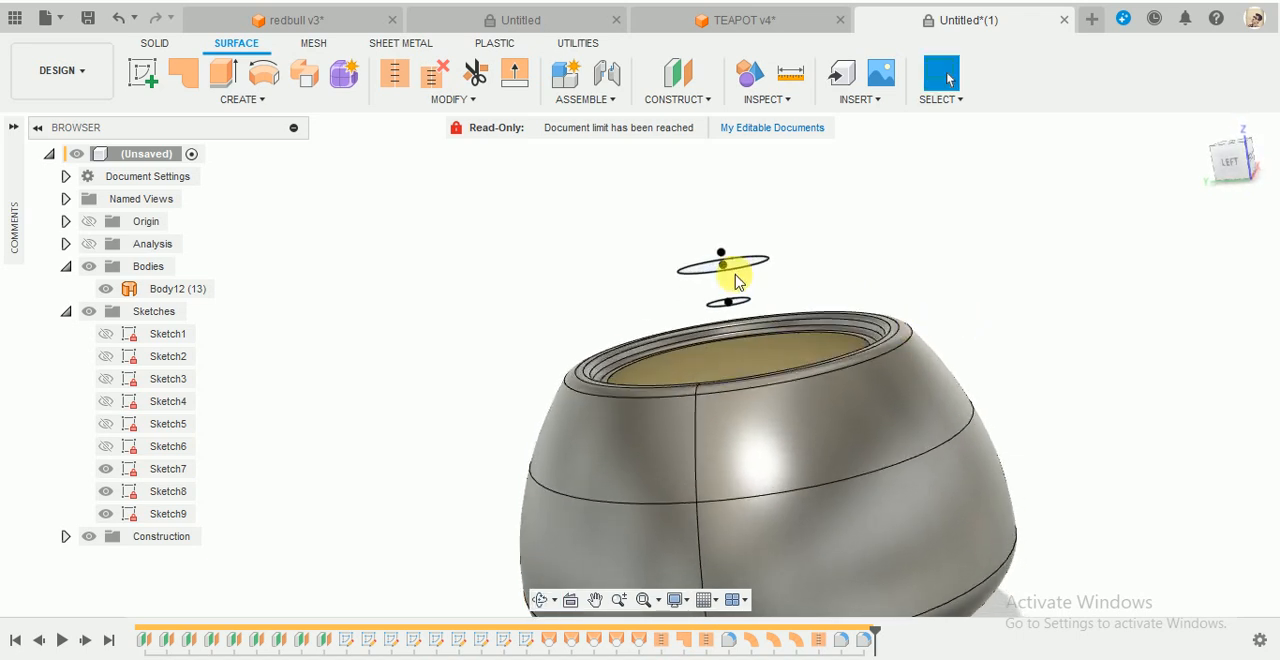
pyautogui.scroll(-4, 1058, 283)
pyautogui.scroll(2, 1220, 265)
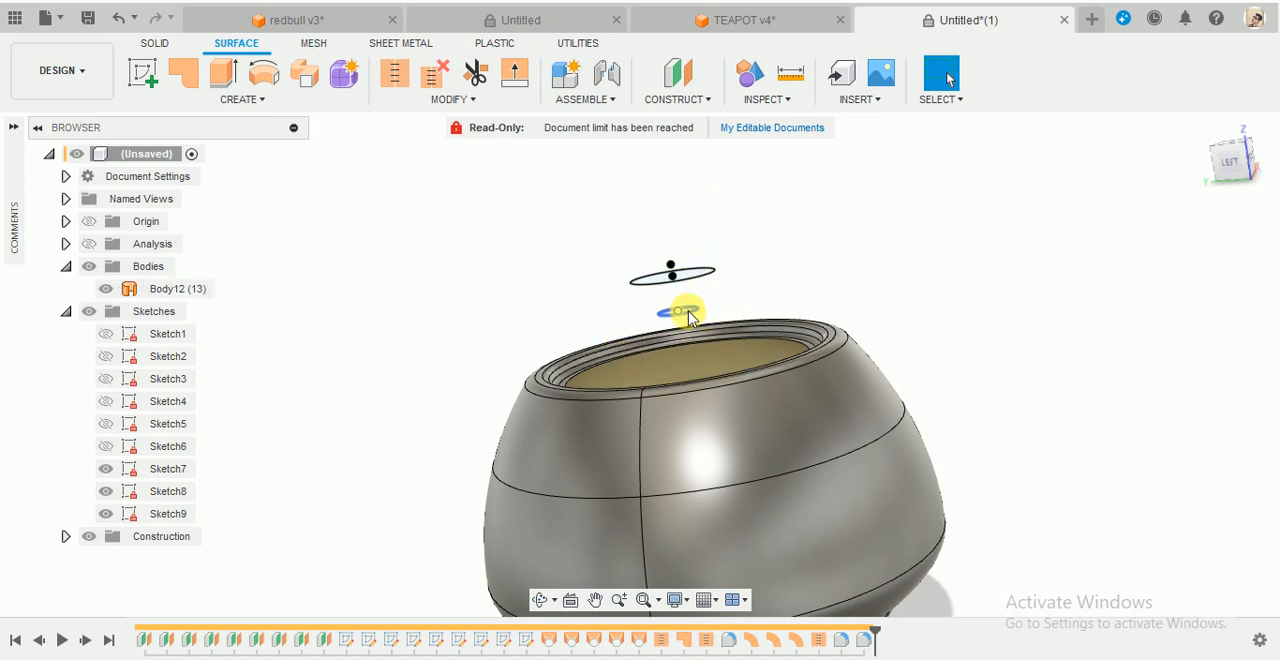
pyautogui.moveTo(689, 311)
pyautogui.keyDown('shift'); pyautogui.mouseDown(button='middle')
pyautogui.moveTo(675, 298)
pyautogui.moveTo(687, 318)
pyautogui.mouseUp(button='middle'); pyautogui.keyUp('shift')
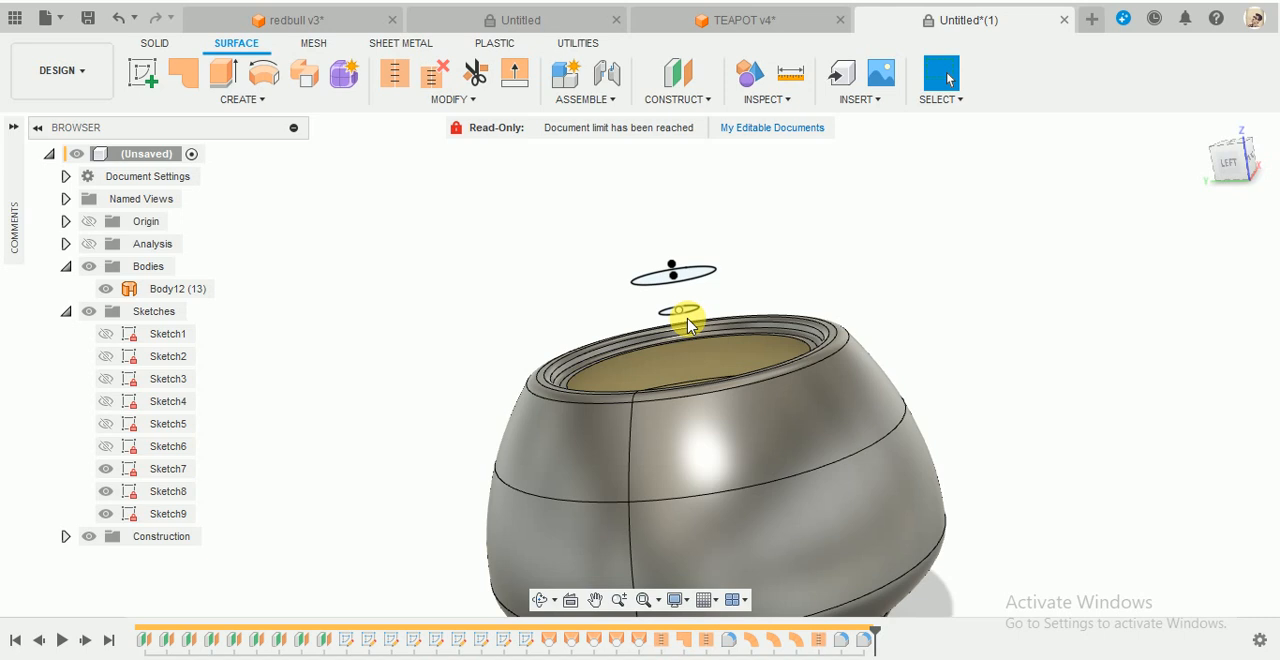
pyautogui.keyDown('shift'); pyautogui.moveTo(897, 294); pyautogui.dragTo(897, 289, button='middle'); pyautogui.keyUp('shift')
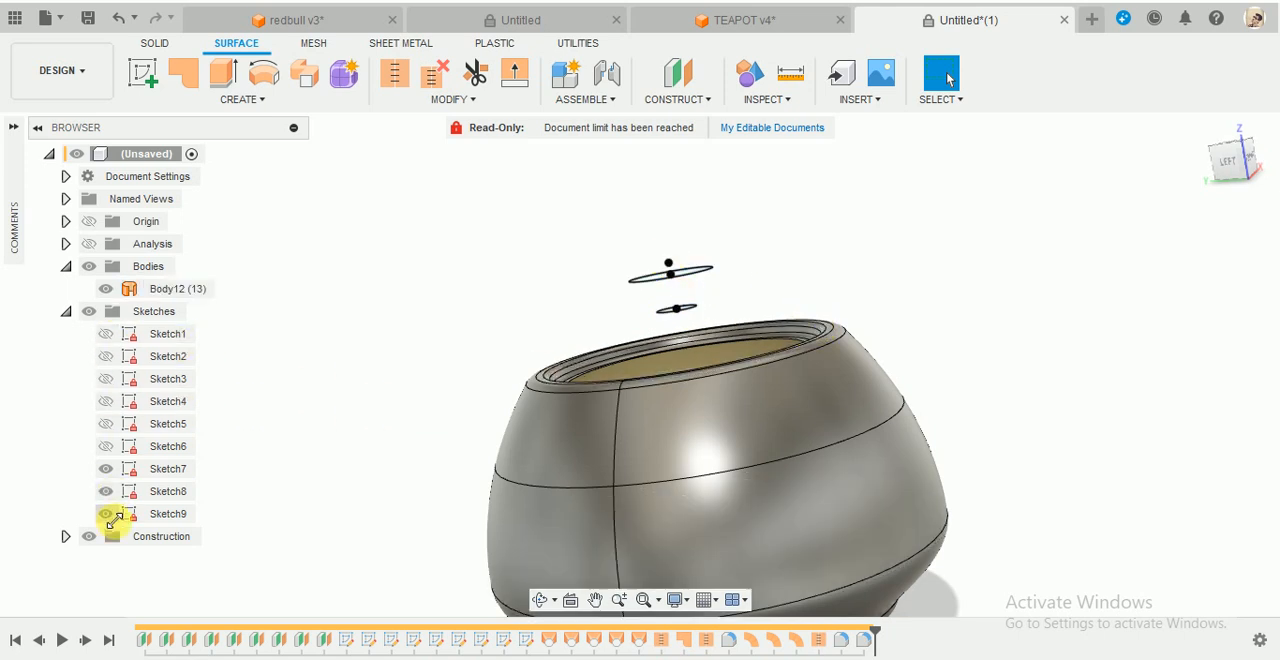
pyautogui.keyDown('shift'); pyautogui.moveTo(871, 306); pyautogui.dragTo(889, 313, button='middle'); pyautogui.keyUp('shift')
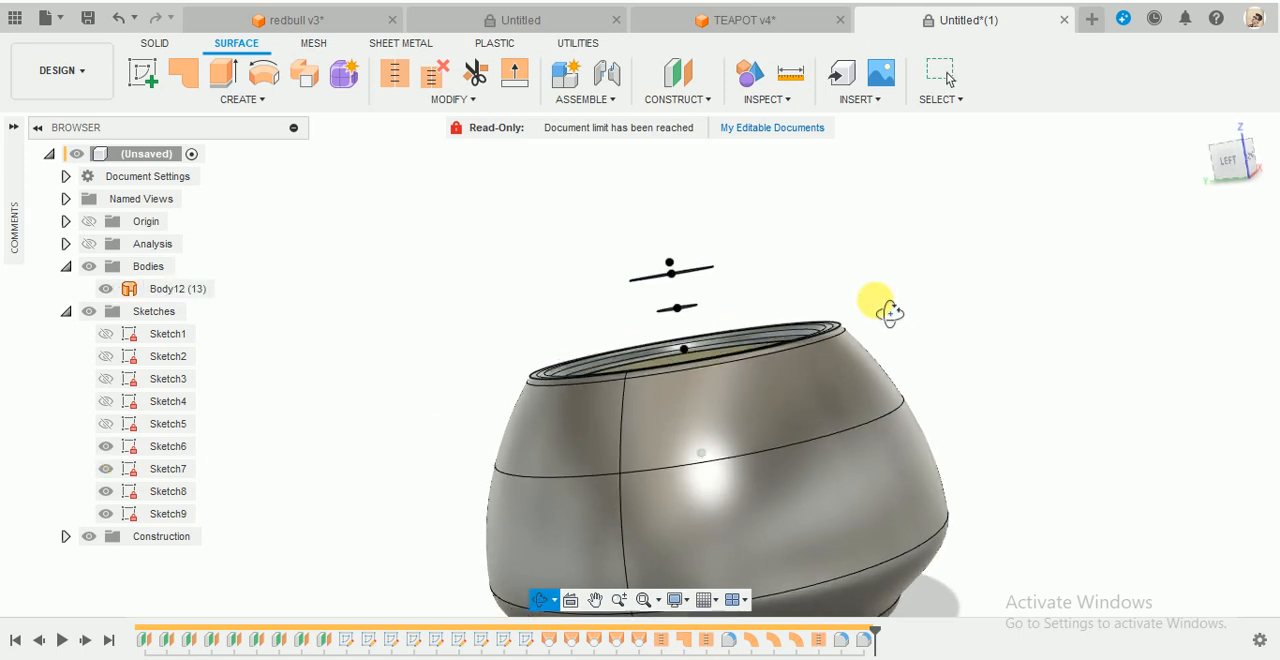
# - Start a surface loft between the Sketch6 circle at the teapot rim and the small Sketch7 circle above it
pyautogui.scroll(4, 871, 308)
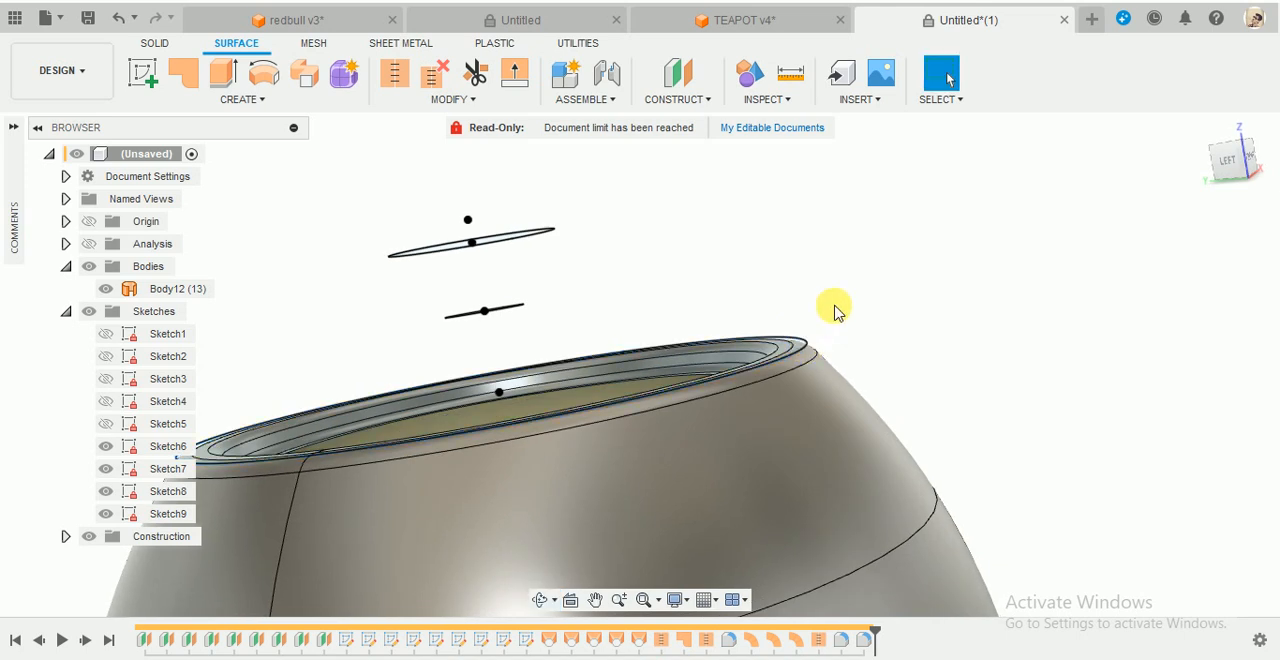
pyautogui.keyDown('shift'); pyautogui.moveTo(835, 311); pyautogui.dragTo(892, 302, button='middle'); pyautogui.keyUp('shift')
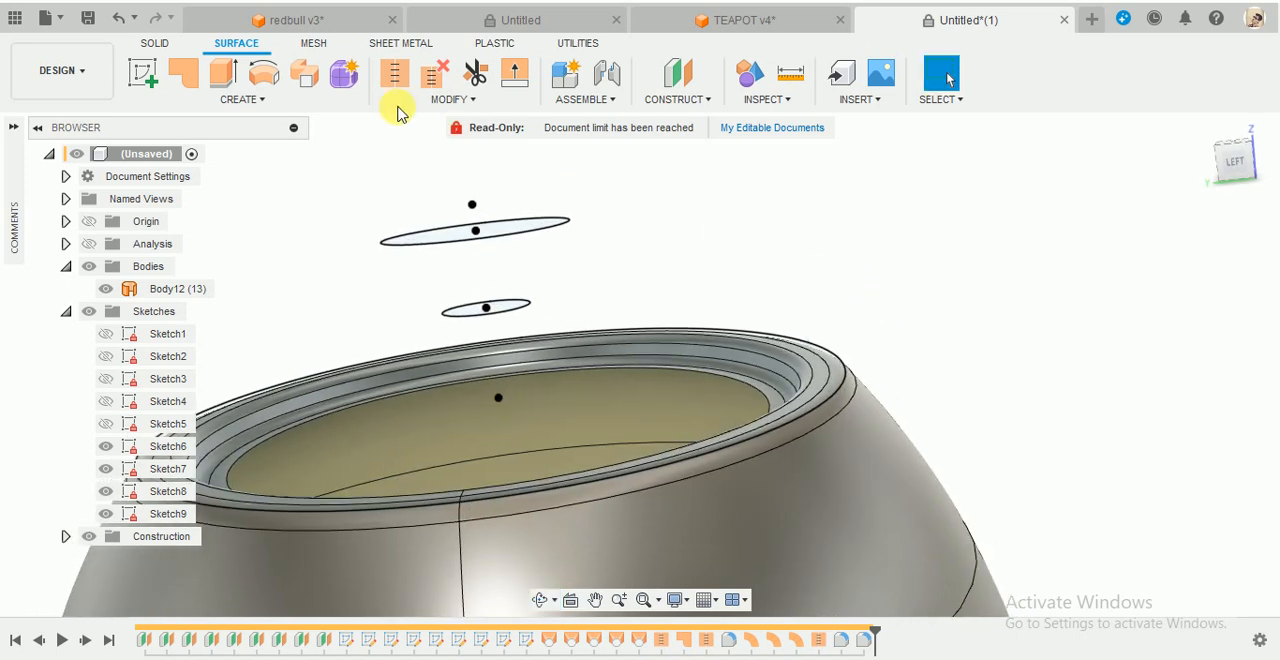
pyautogui.click(290, 101)
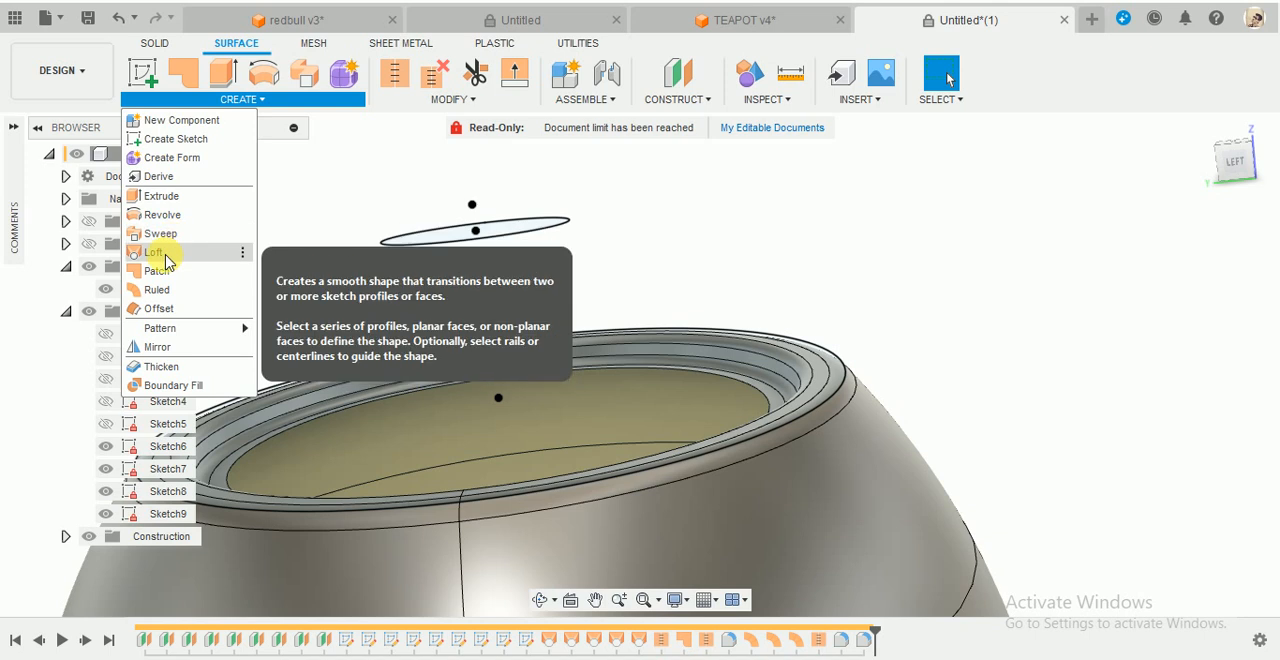
pyautogui.click(160, 252)
pyautogui.click(813, 343)
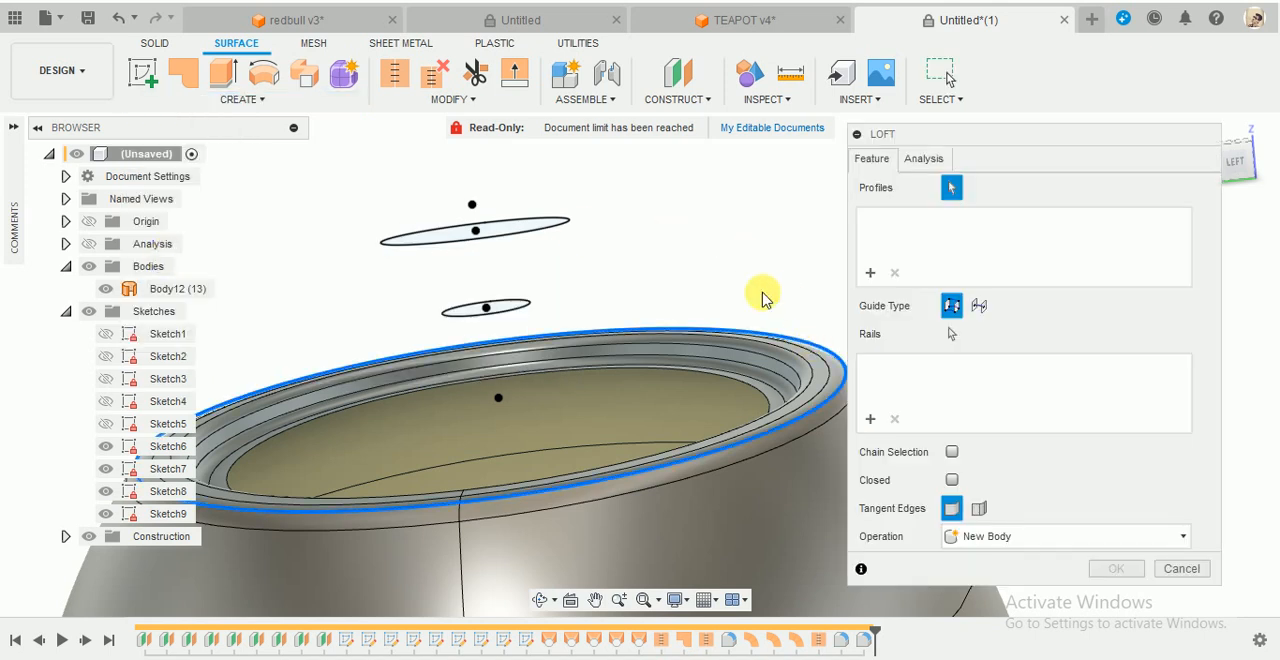
pyautogui.keyDown('shift'); pyautogui.moveTo(763, 293); pyautogui.dragTo(735, 265, button='middle'); pyautogui.keyUp('shift')
pyautogui.click(535, 311)
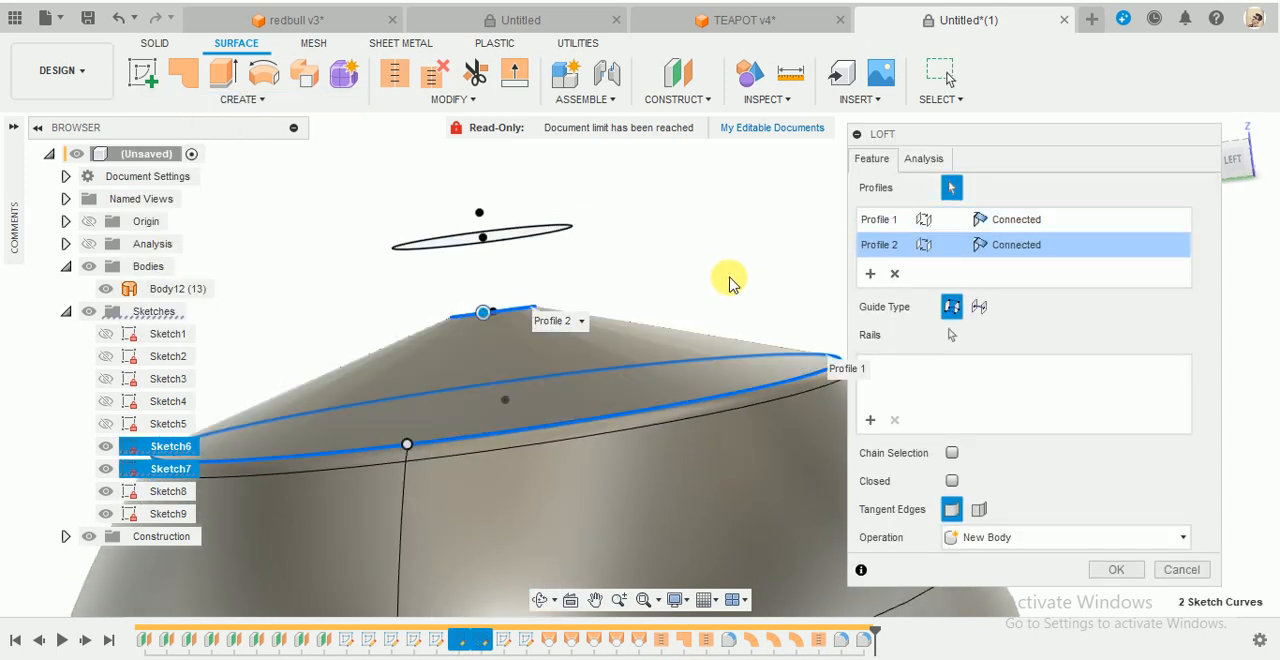
pyautogui.scroll(-3, 730, 279)
pyautogui.scroll(3, 821, 283)
pyautogui.scroll(-2, 762, 283)
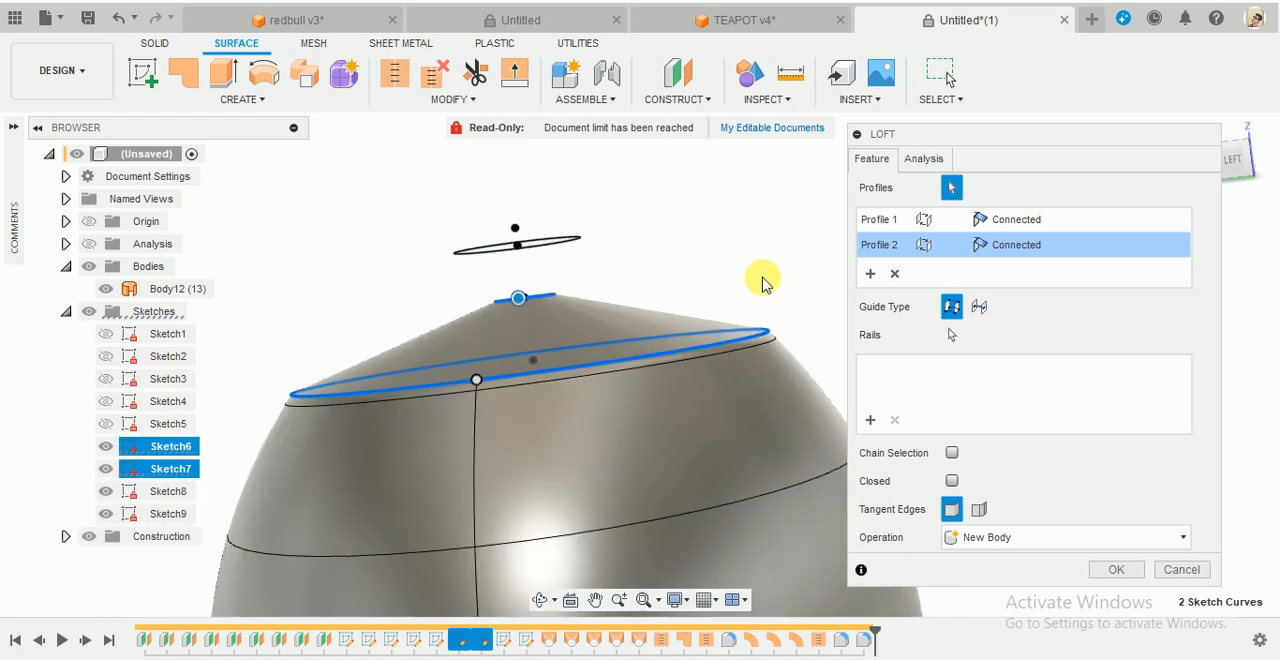
pyautogui.scroll(2, 795, 238)
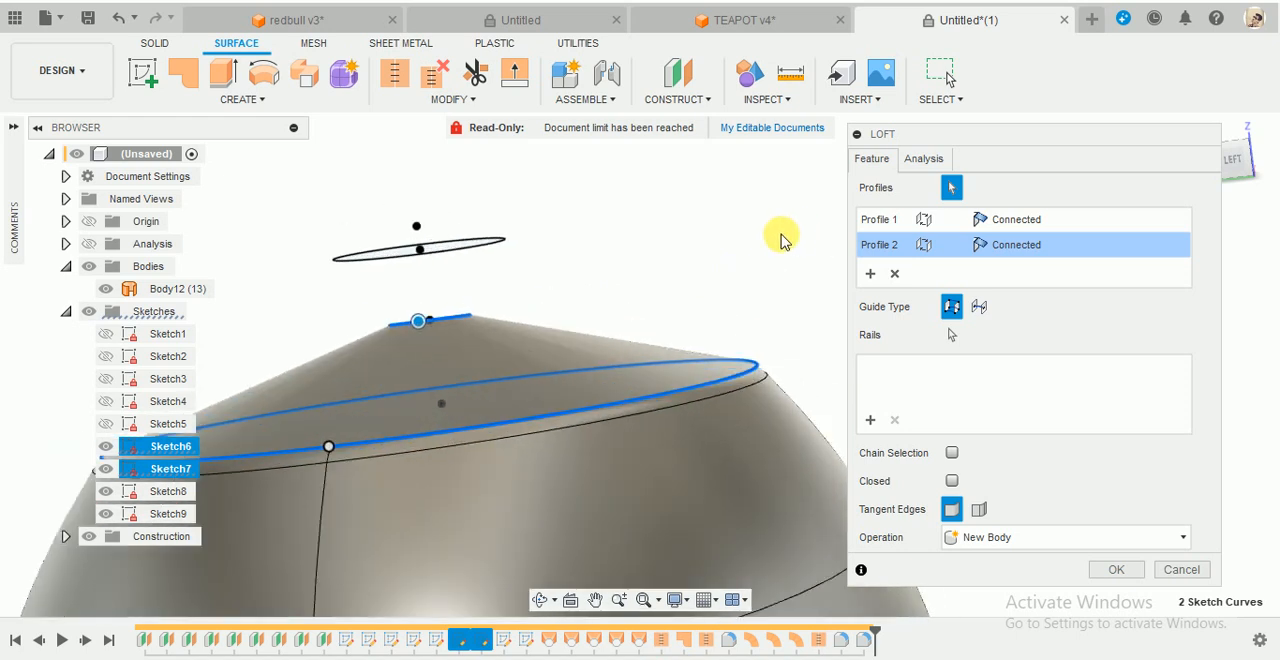
# - Set the loft's rim profile to the Direction condition with a takeoff weight of 1.429
pyautogui.click(1018, 222)
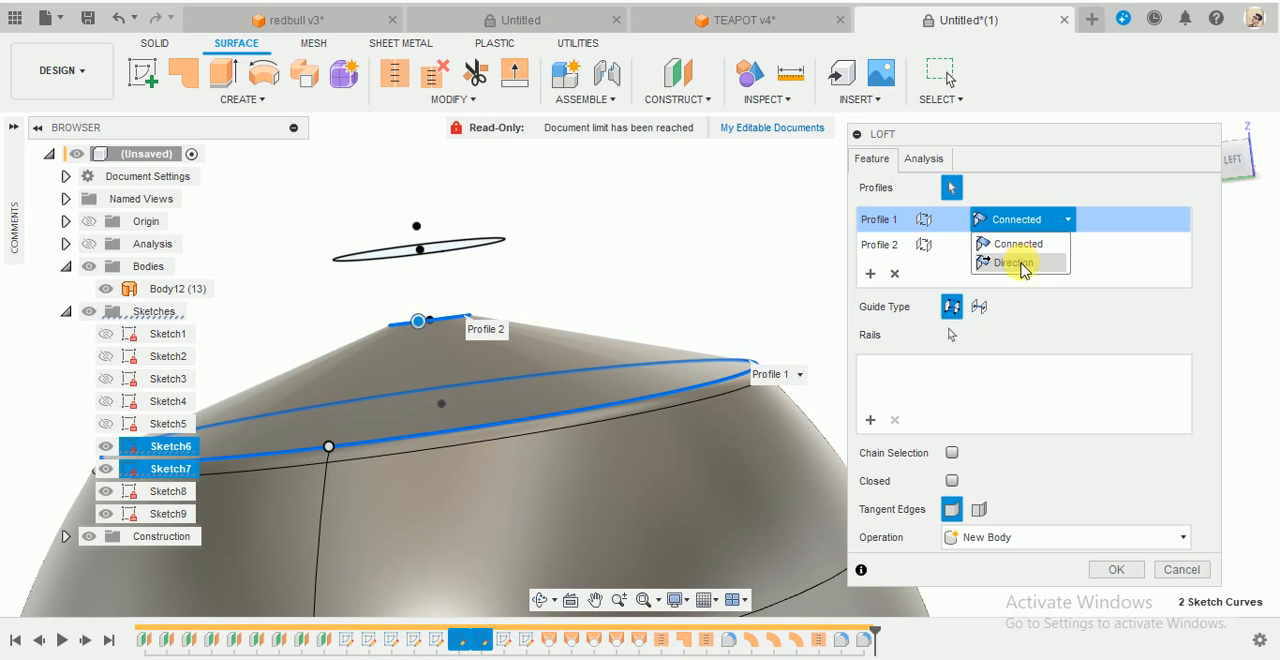
pyautogui.click(1020, 262)
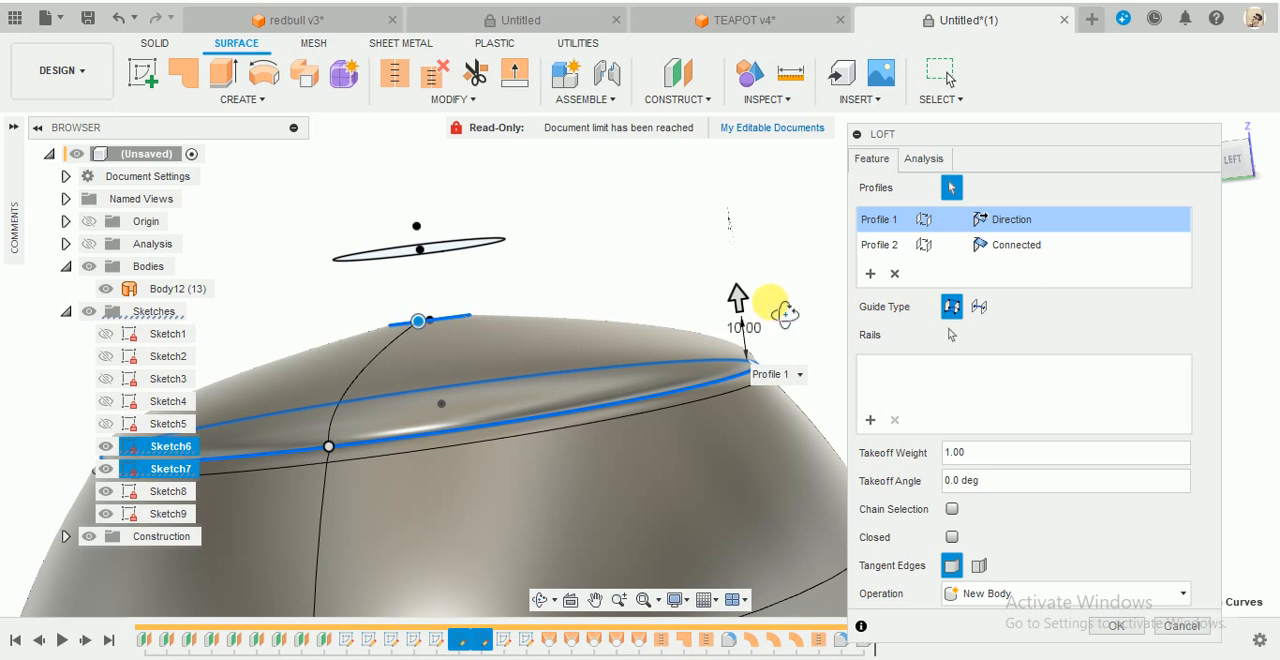
pyautogui.keyDown('shift'); pyautogui.moveTo(785, 314); pyautogui.dragTo(767, 314, button='middle'); pyautogui.keyUp('shift')
pyautogui.scroll(2, 762, 318)
pyautogui.scroll(-1, 756, 320)
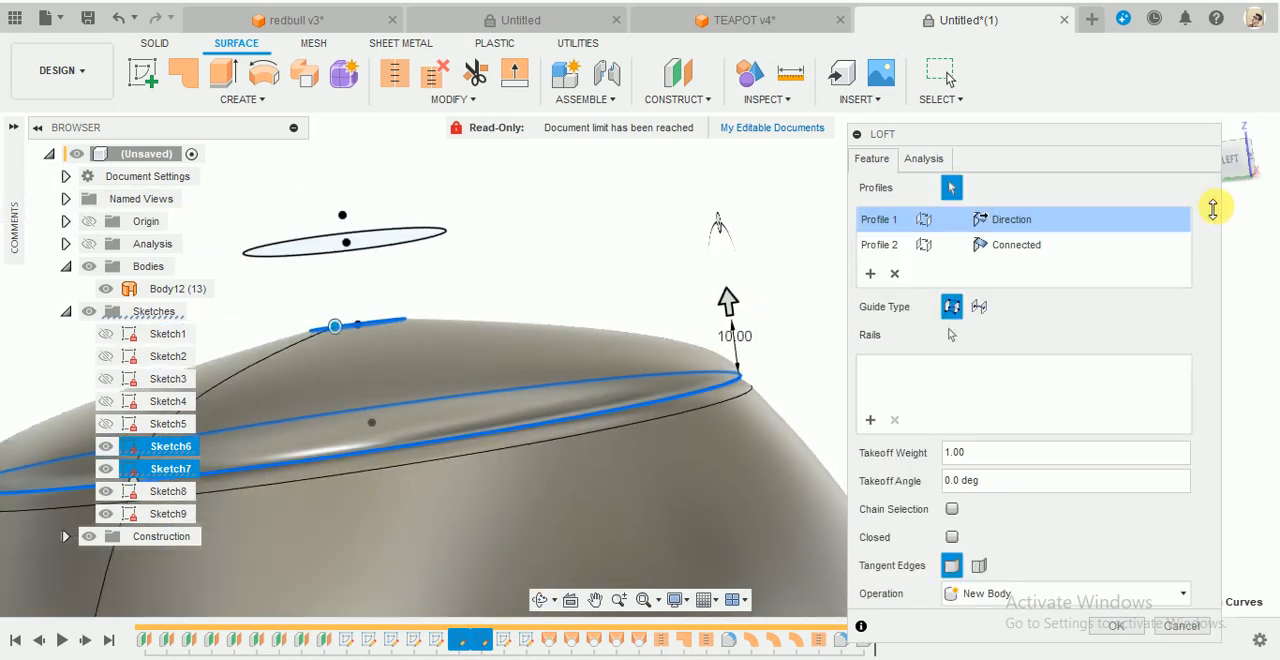
pyautogui.click(1244, 172)
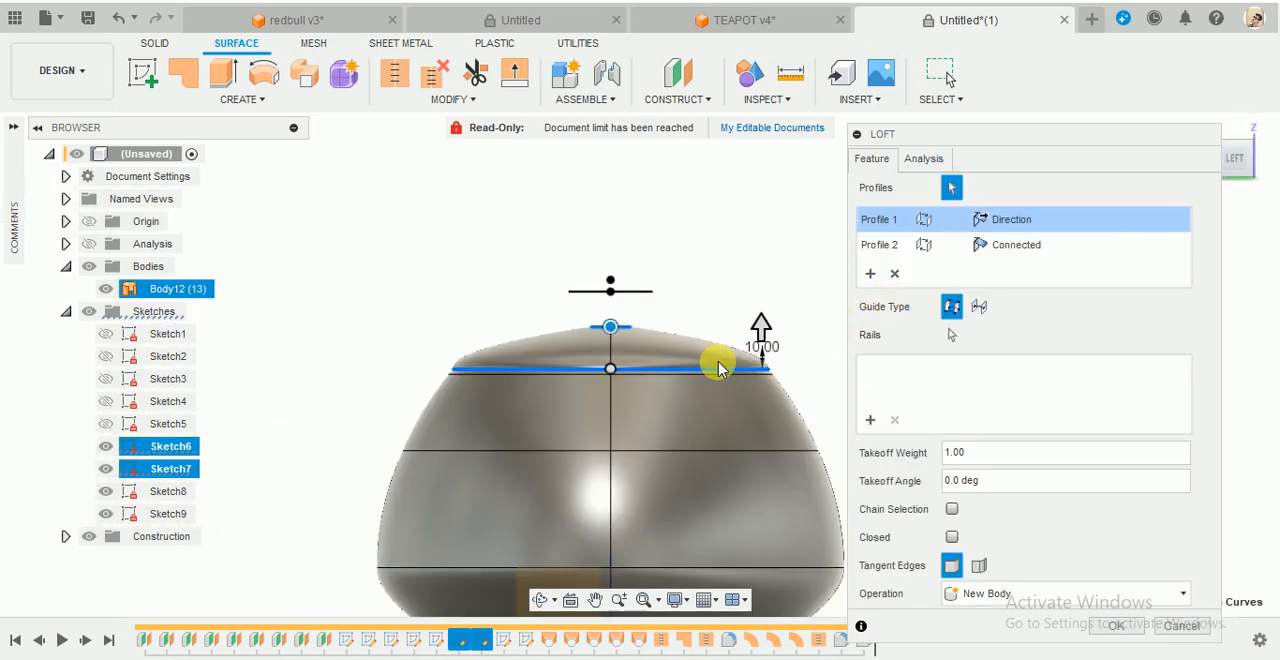
pyautogui.scroll(2, 770, 342)
pyautogui.moveTo(742, 332); pyautogui.dragTo(713, 302)
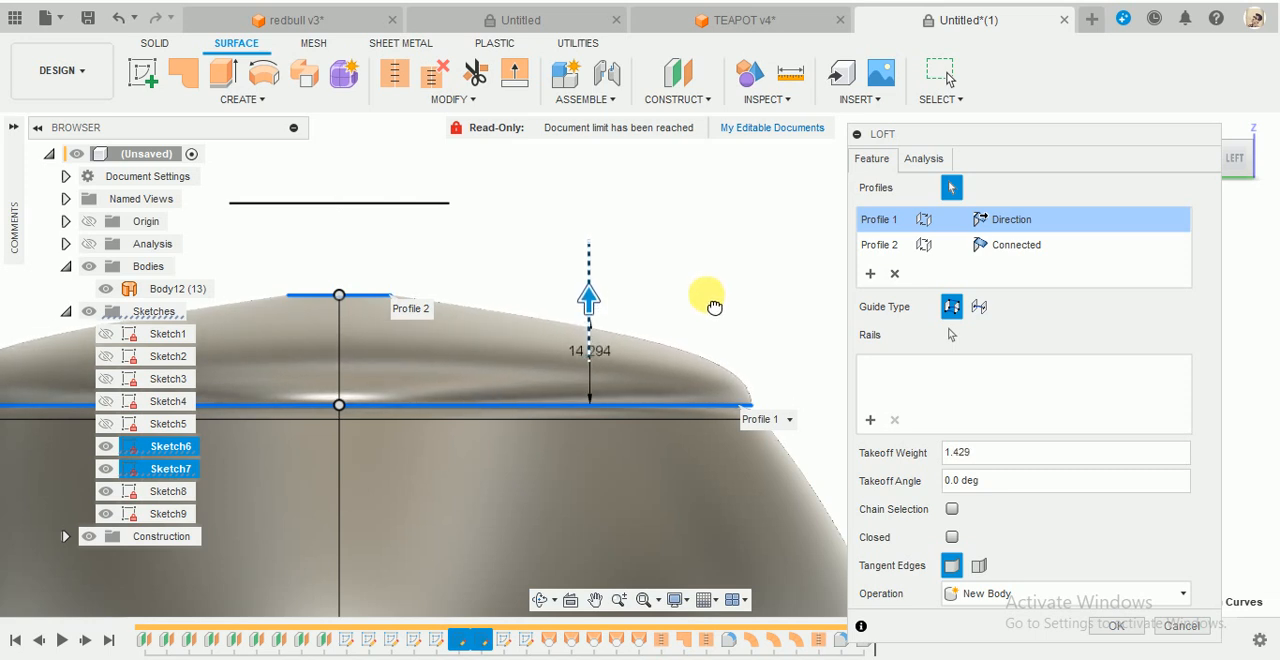
# - Set the loft's small upper profile to Direction with a takeoff weight of 1.612 and create the lid surface as a new body
pyautogui.click(1020, 254)
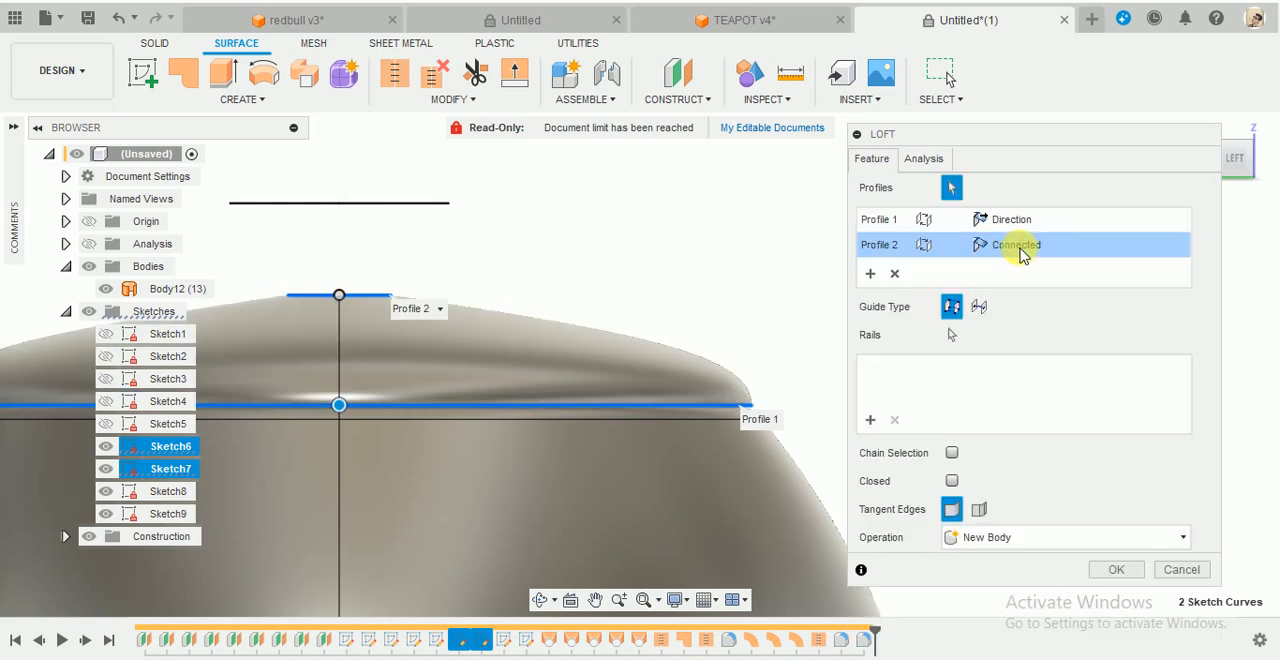
pyautogui.click(1020, 254)
pyautogui.click(1020, 288)
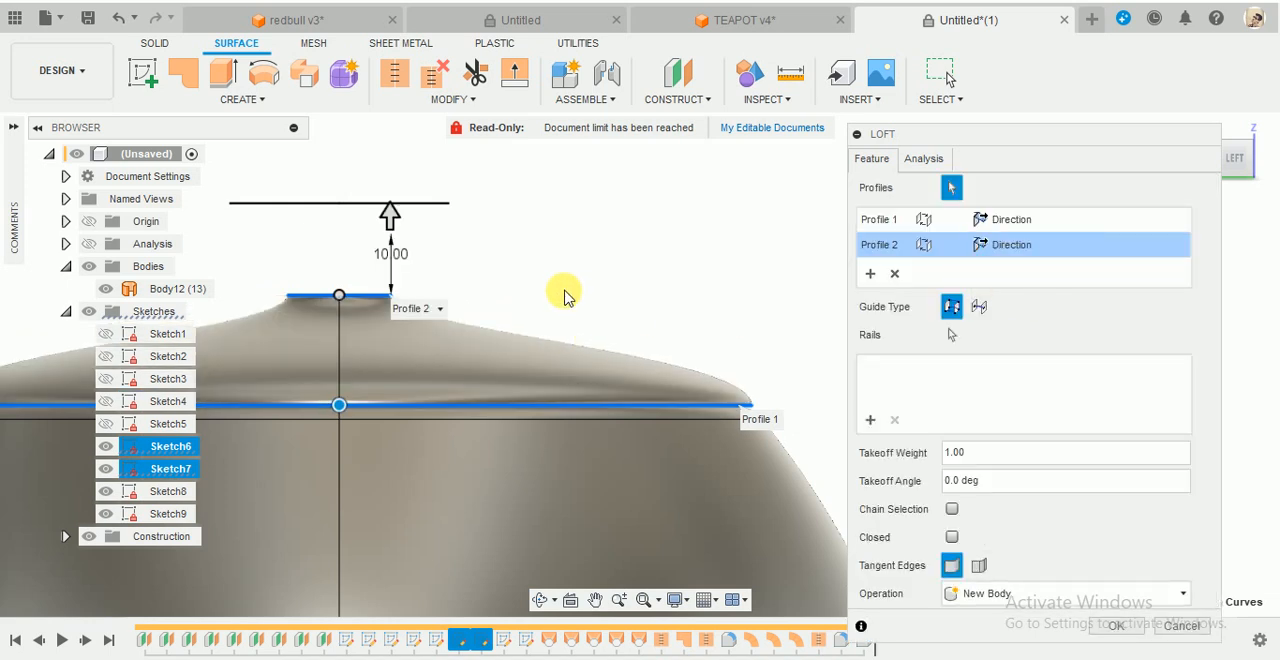
pyautogui.scroll(-3, 564, 291)
pyautogui.scroll(5, 472, 291)
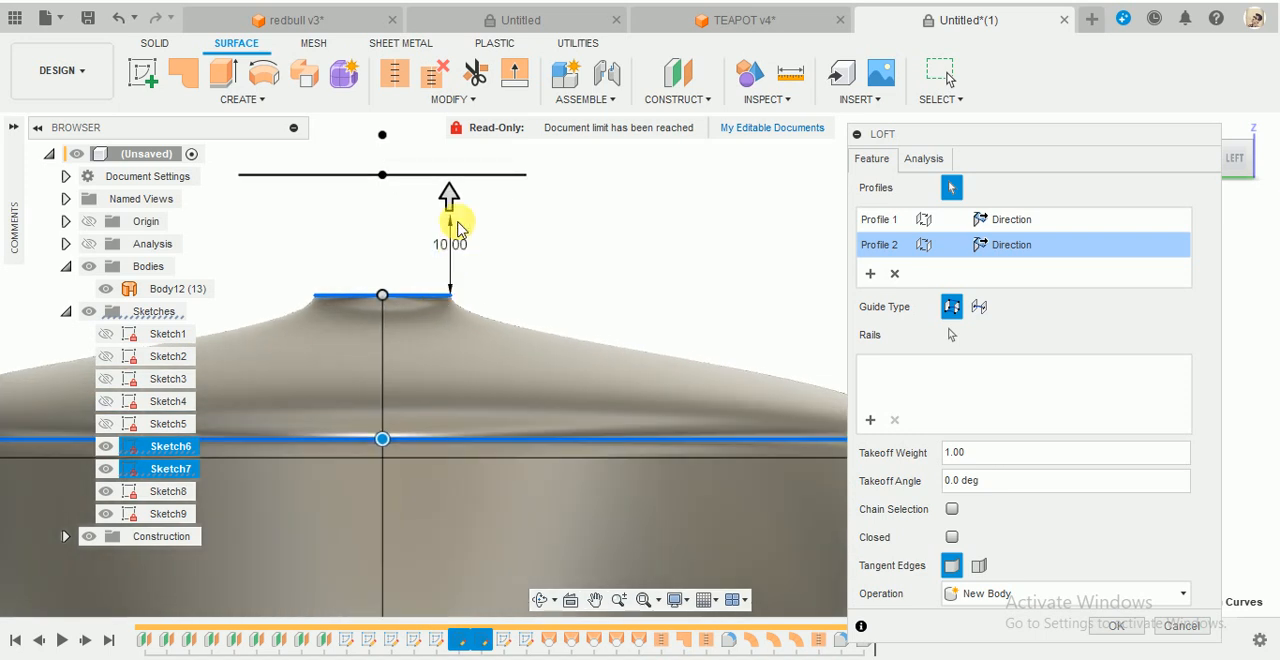
pyautogui.scroll(-2, 515, 275)
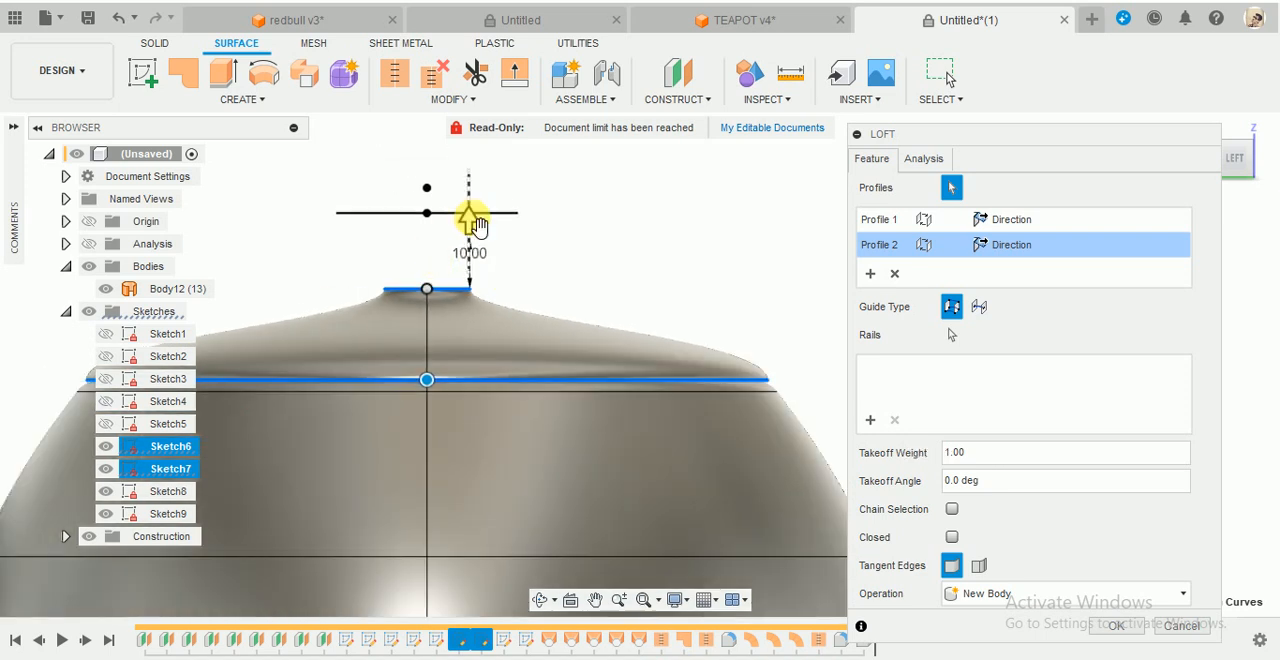
pyautogui.moveTo(477, 225); pyautogui.dragTo(475, 197)
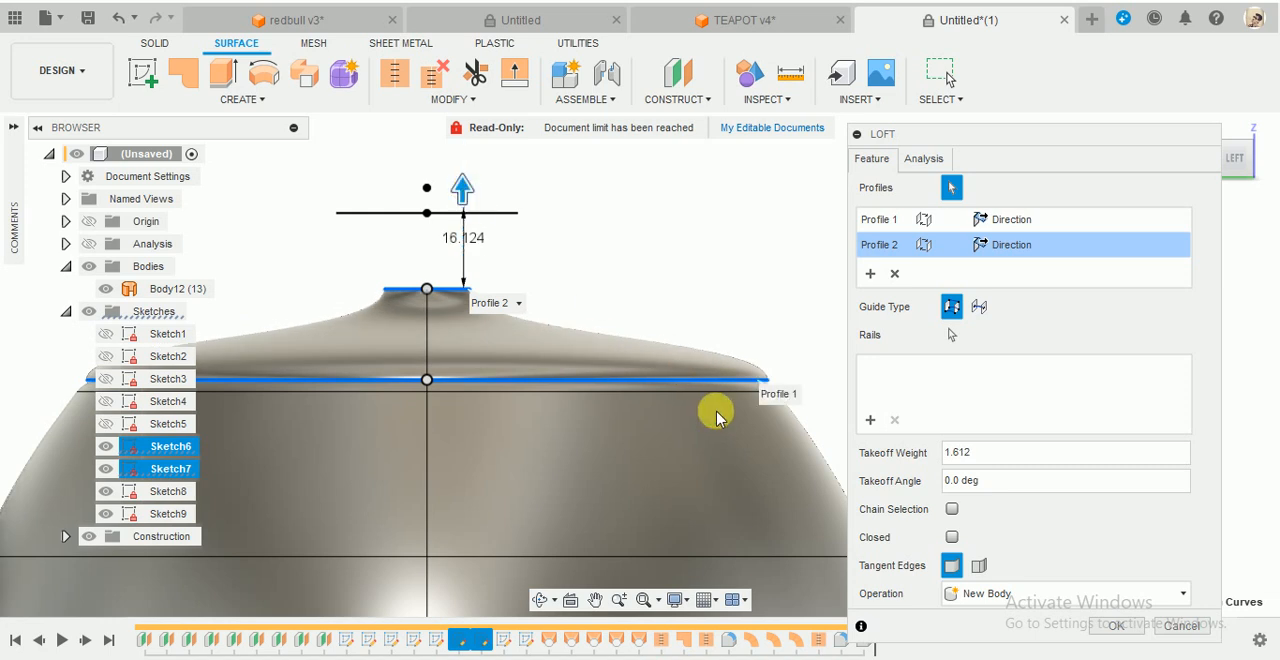
pyautogui.click(1113, 625)
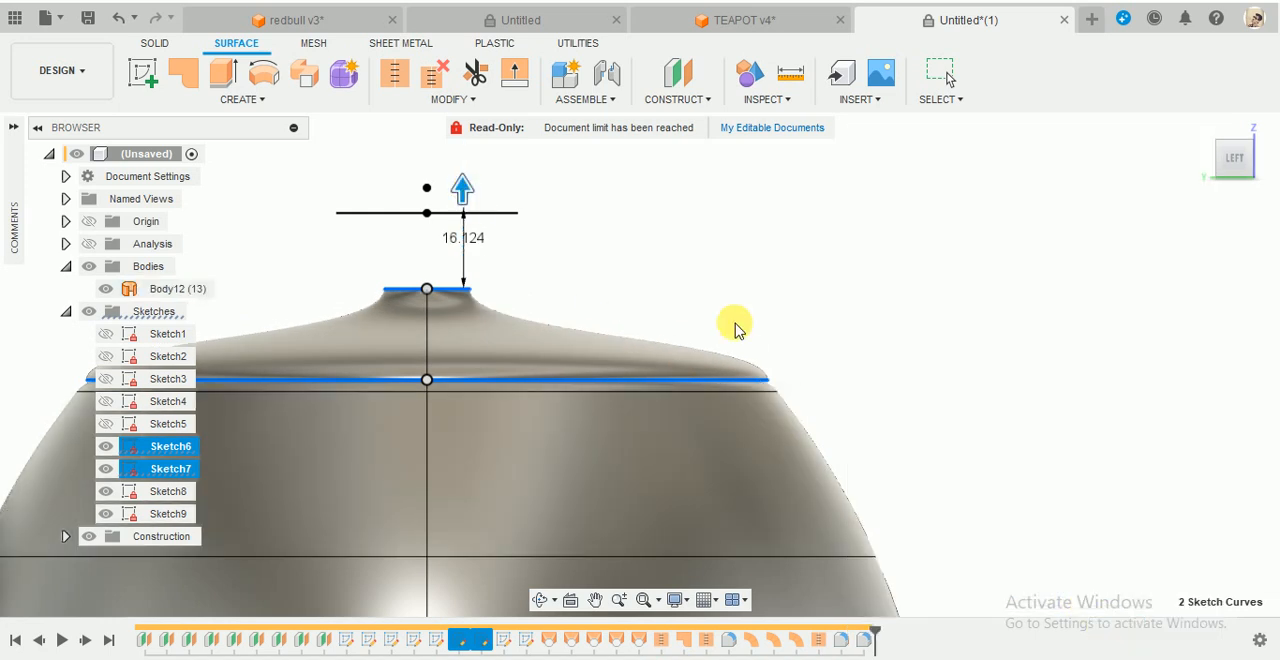
# - Start a surface loft from the lid's small top opening edge to the Sketch8 circle above it to form the knob
pyautogui.keyDown('shift'); pyautogui.moveTo(737, 326); pyautogui.dragTo(703, 295, button='middle'); pyautogui.keyUp('shift')
pyautogui.scroll(-6, 703, 295)
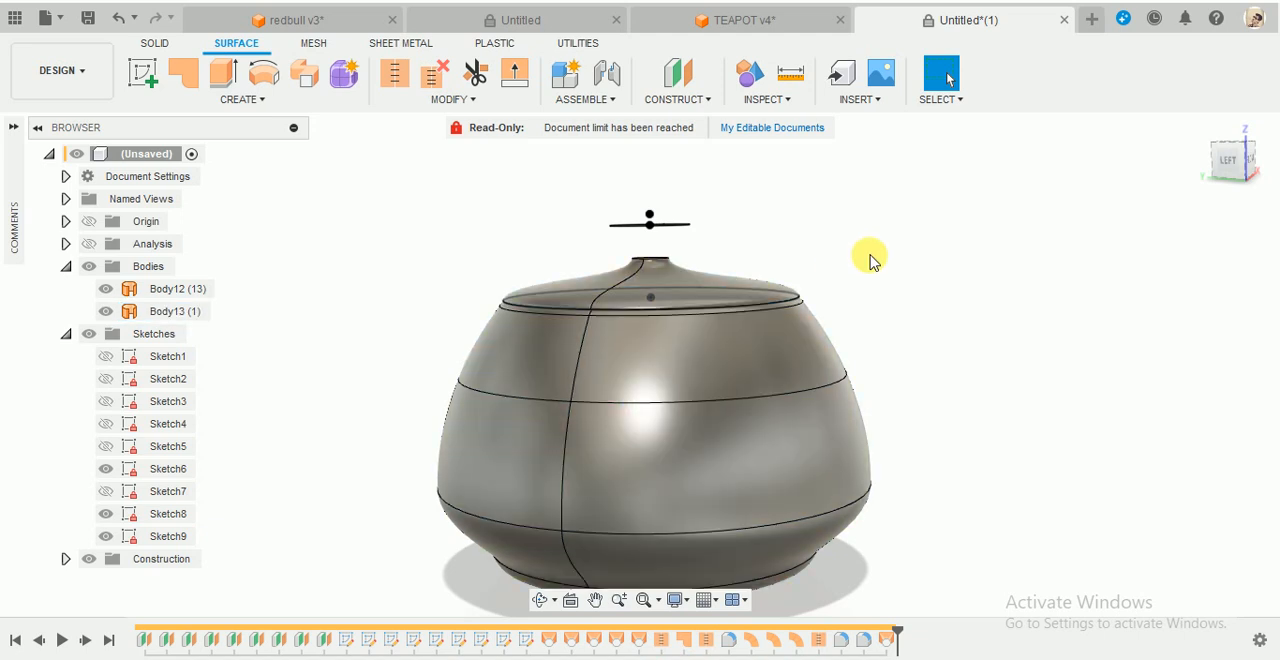
pyautogui.scroll(4, 745, 266)
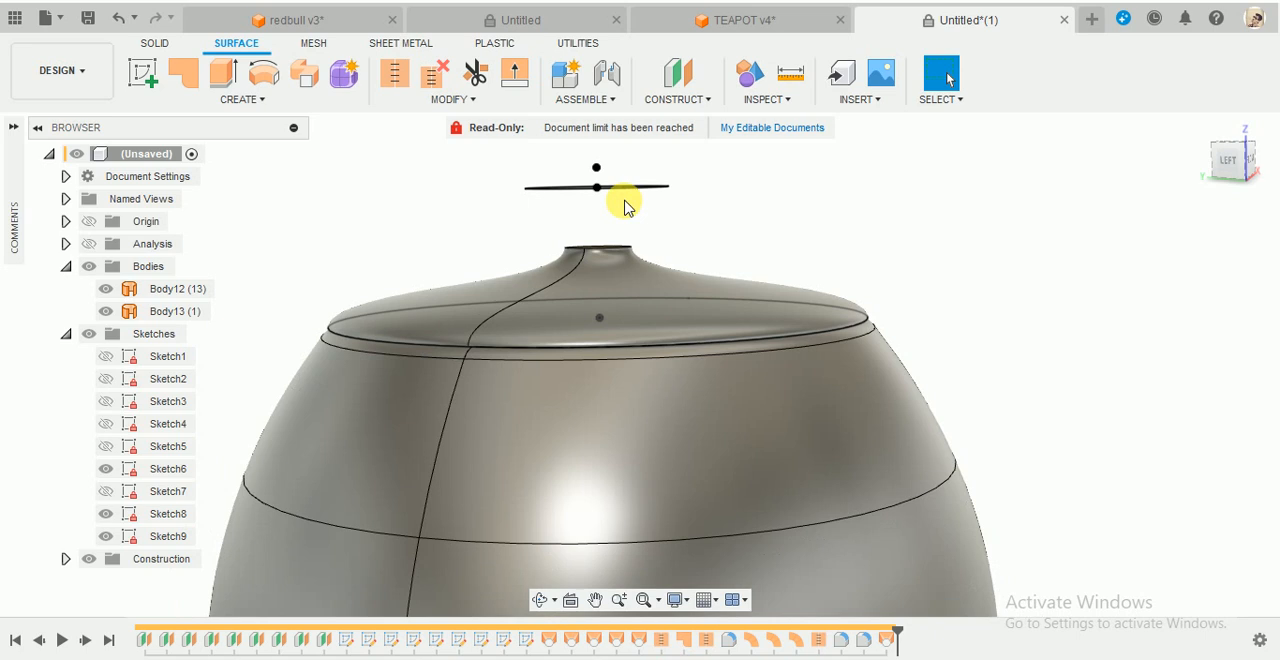
pyautogui.keyDown('shift'); pyautogui.moveTo(623, 200); pyautogui.dragTo(713, 192, button='middle'); pyautogui.keyUp('shift')
pyautogui.scroll(-2, 725, 192)
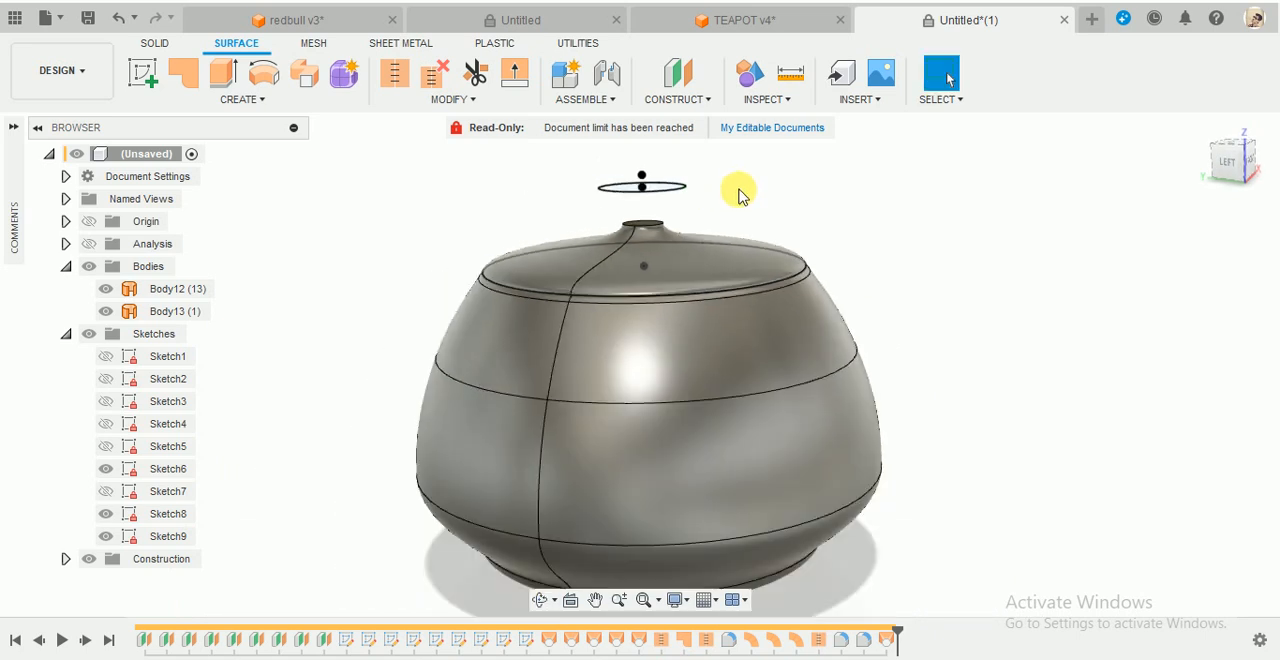
pyautogui.scroll(4, 737, 191)
pyautogui.click(254, 103)
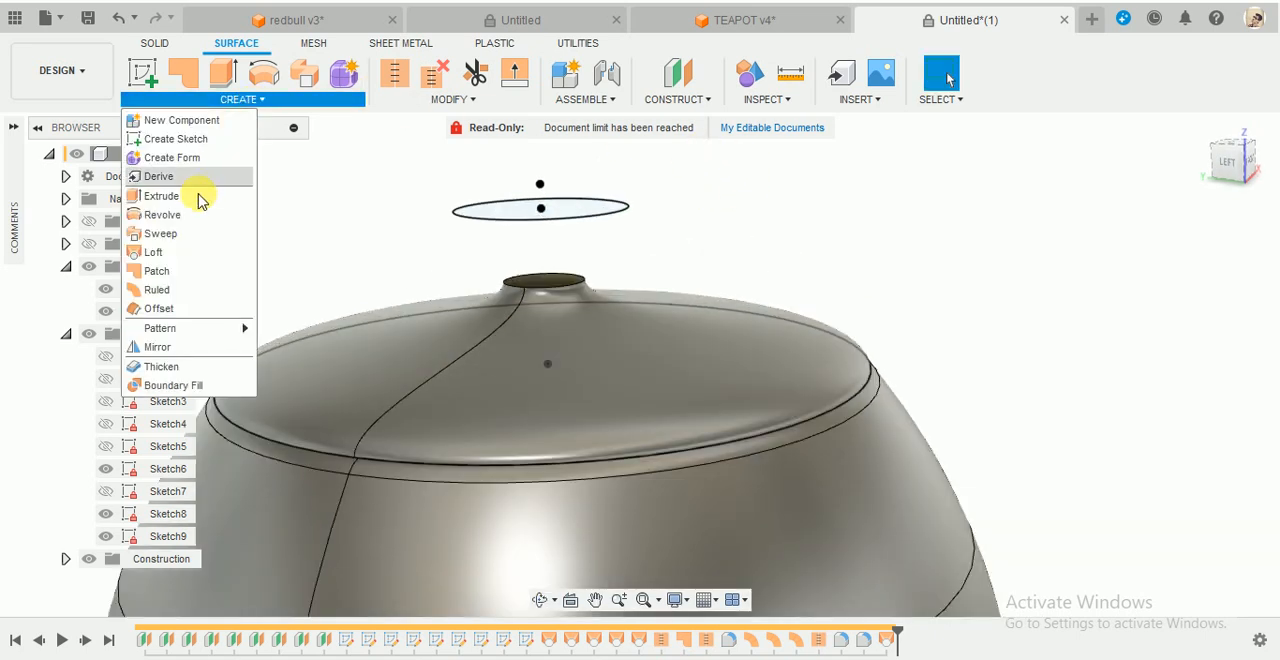
pyautogui.click(162, 252)
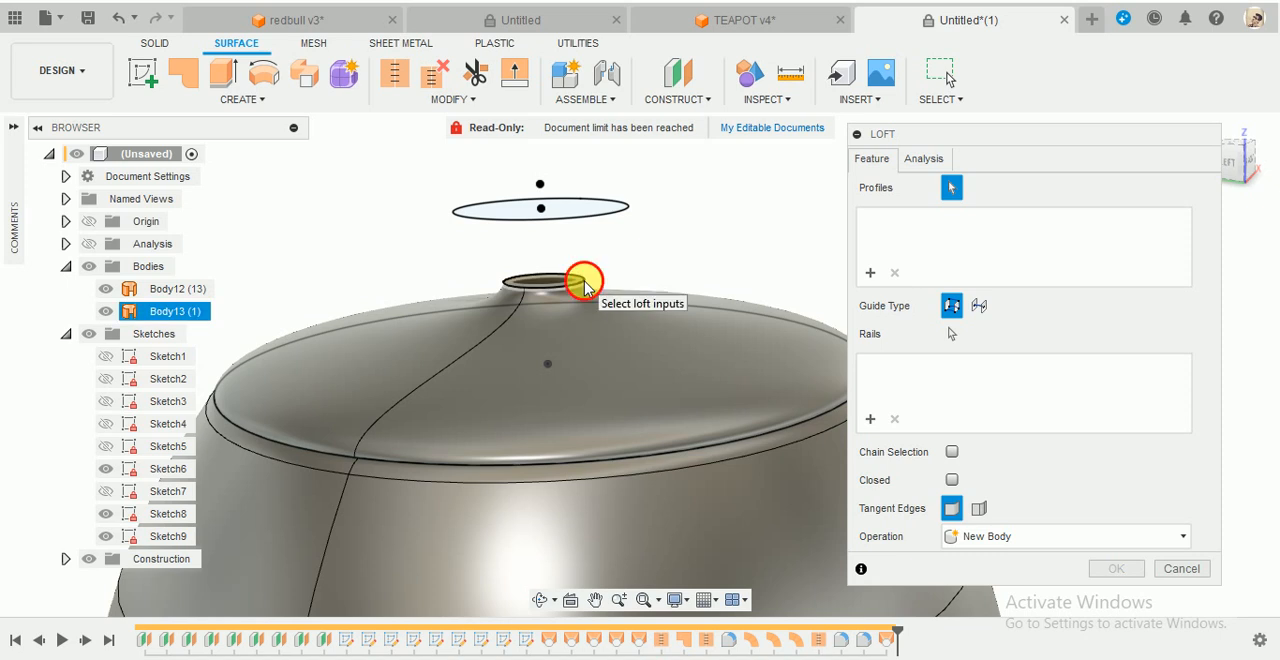
pyautogui.click(586, 282)
pyautogui.click(614, 209)
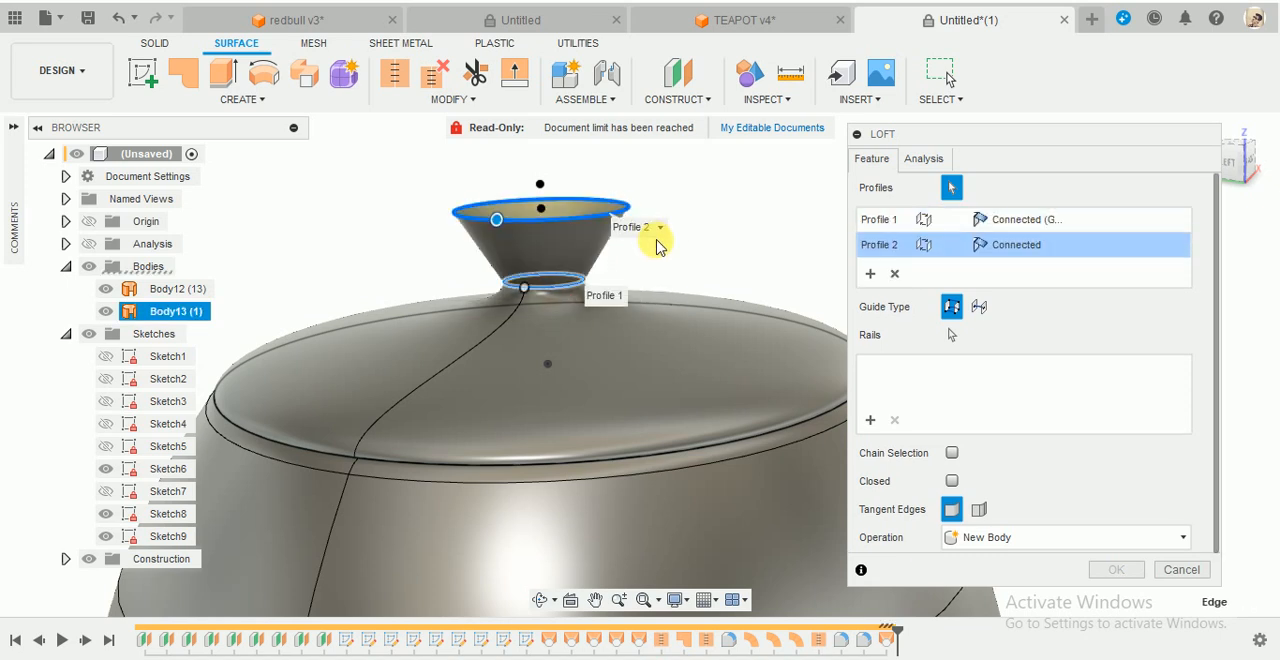
# - Set the knob loft's lower profile to Tangent (G1) continuity with the lid surface
pyautogui.click(1050, 222)
pyautogui.click(1048, 220)
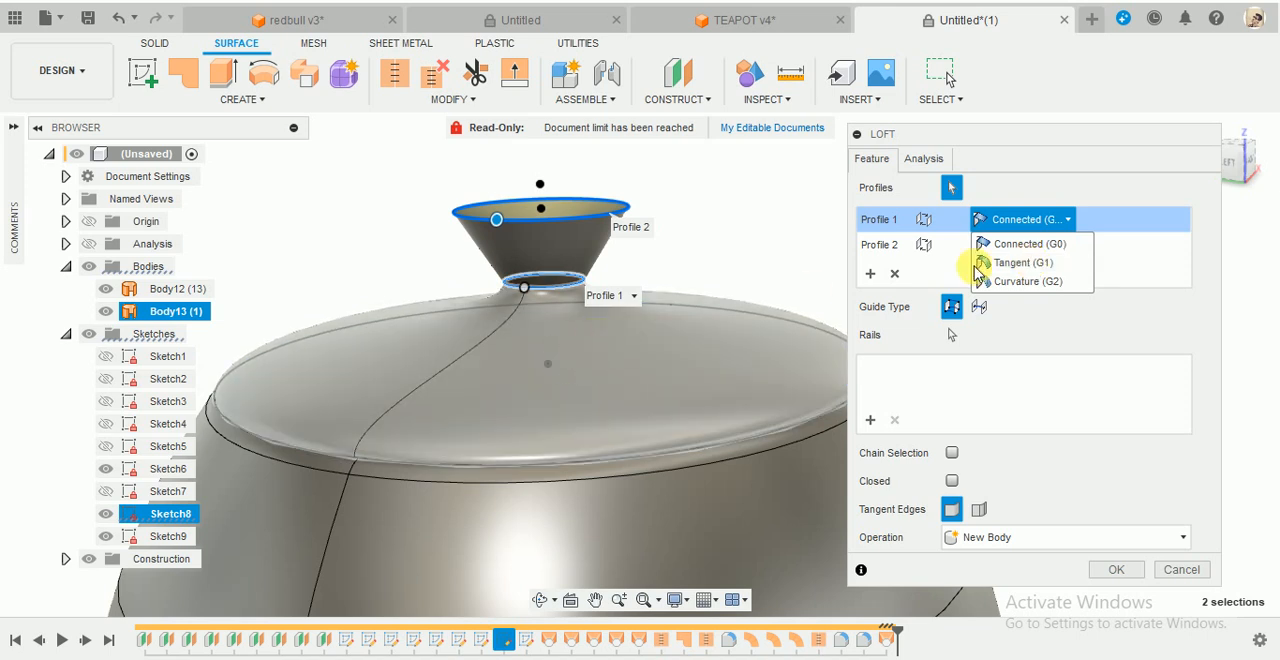
pyautogui.click(1015, 262)
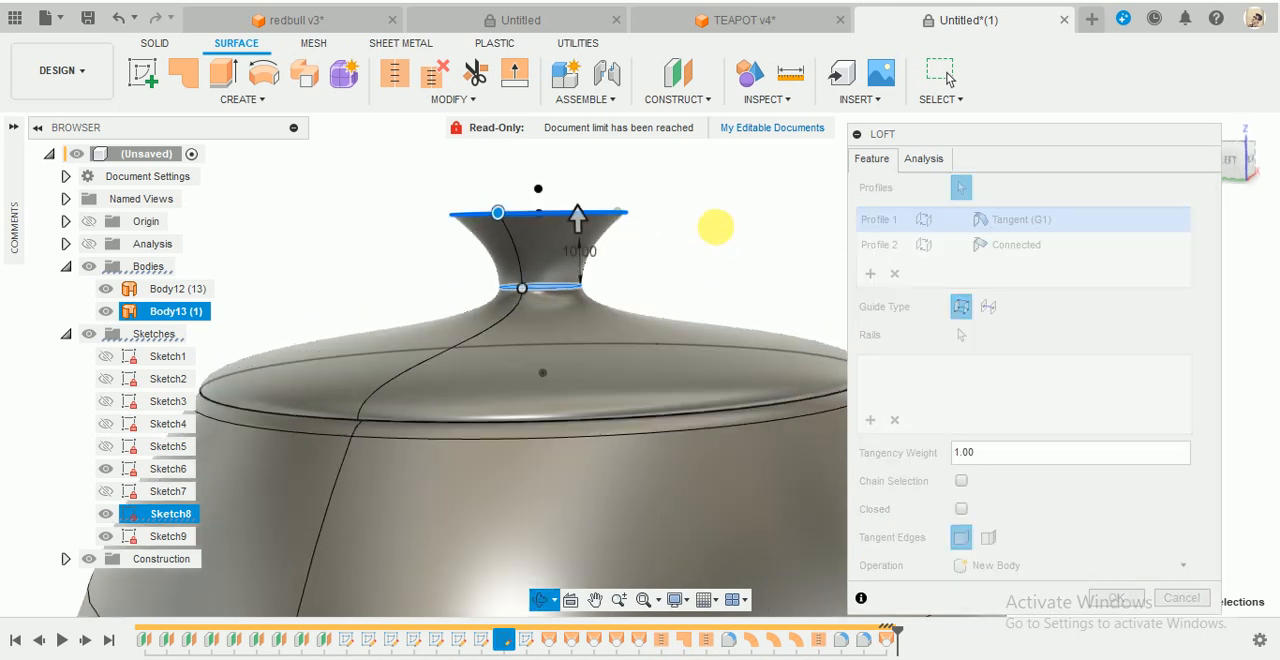
pyautogui.scroll(3, 661, 187)
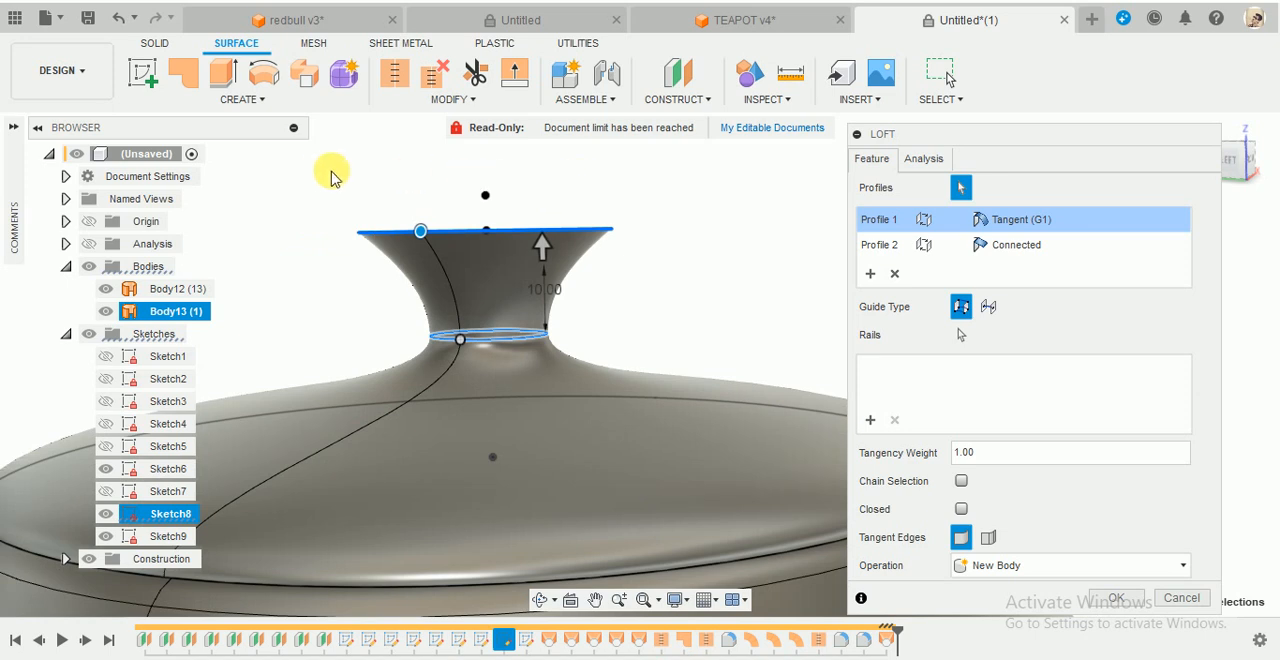
pyautogui.scroll(3, 333, 175)
pyautogui.click(1230, 161)
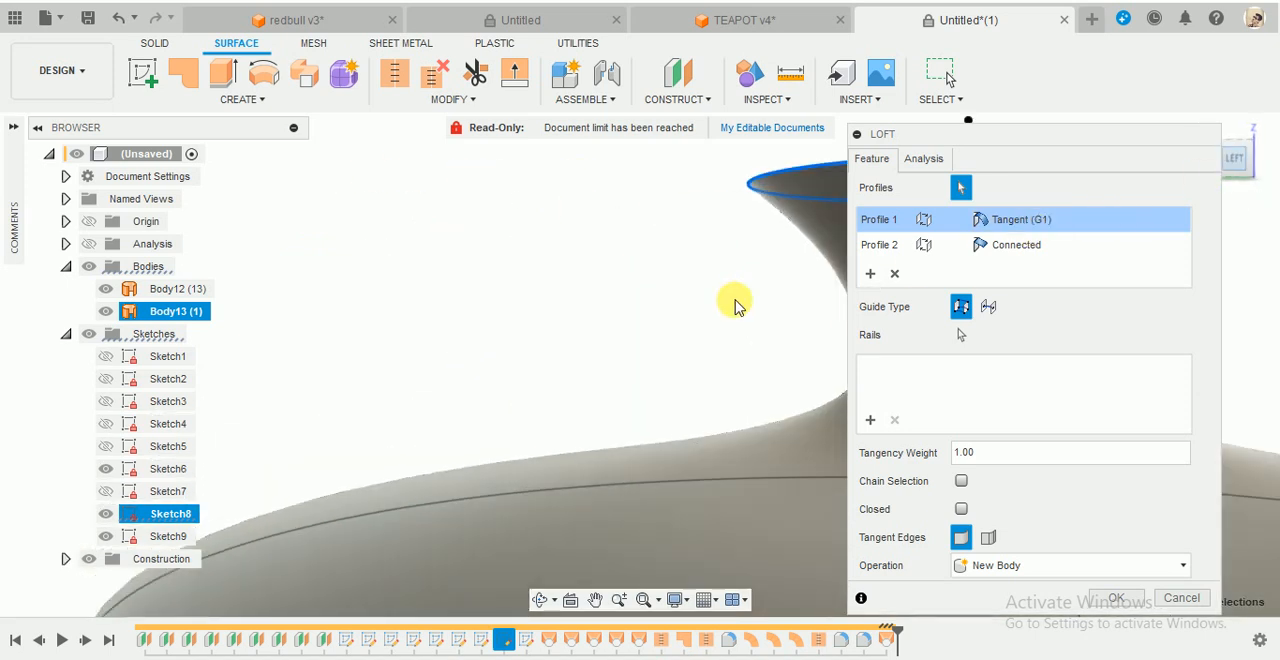
pyautogui.scroll(-7, 735, 304)
pyautogui.scroll(2, 807, 288)
pyautogui.scroll(5, 807, 288)
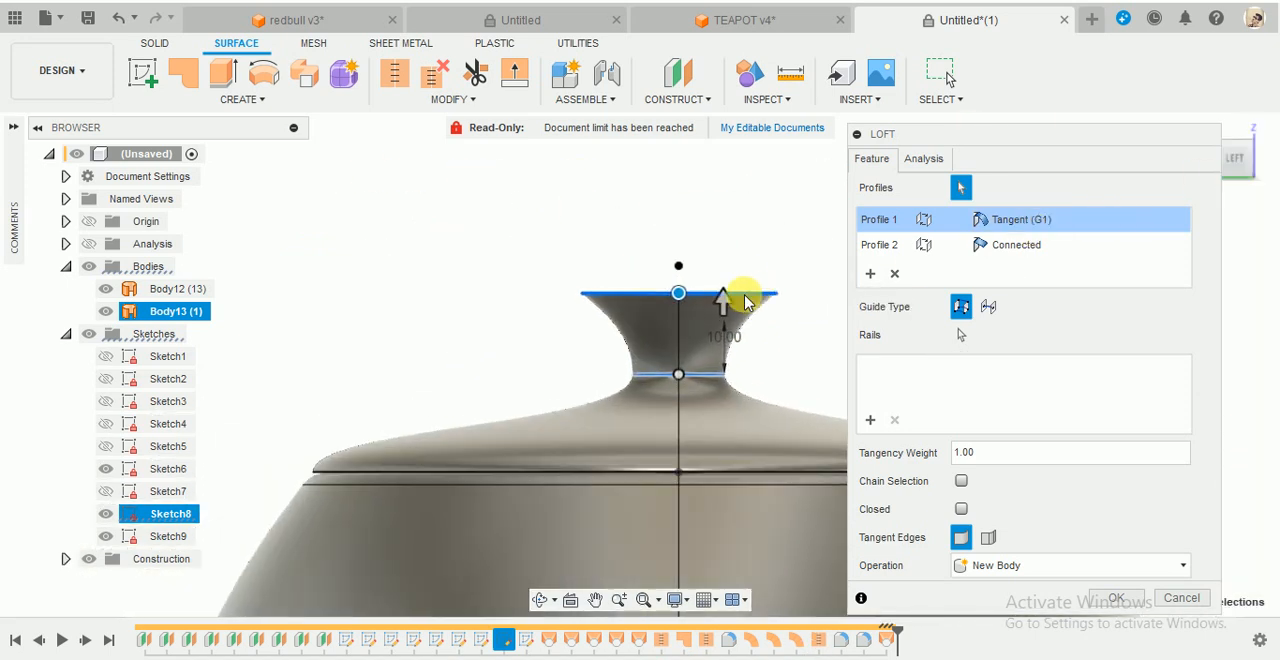
# - Set the knob loft's upper profile to Direction with a takeoff weight of 1.021 and create it as a new body
pyautogui.click(1016, 245)
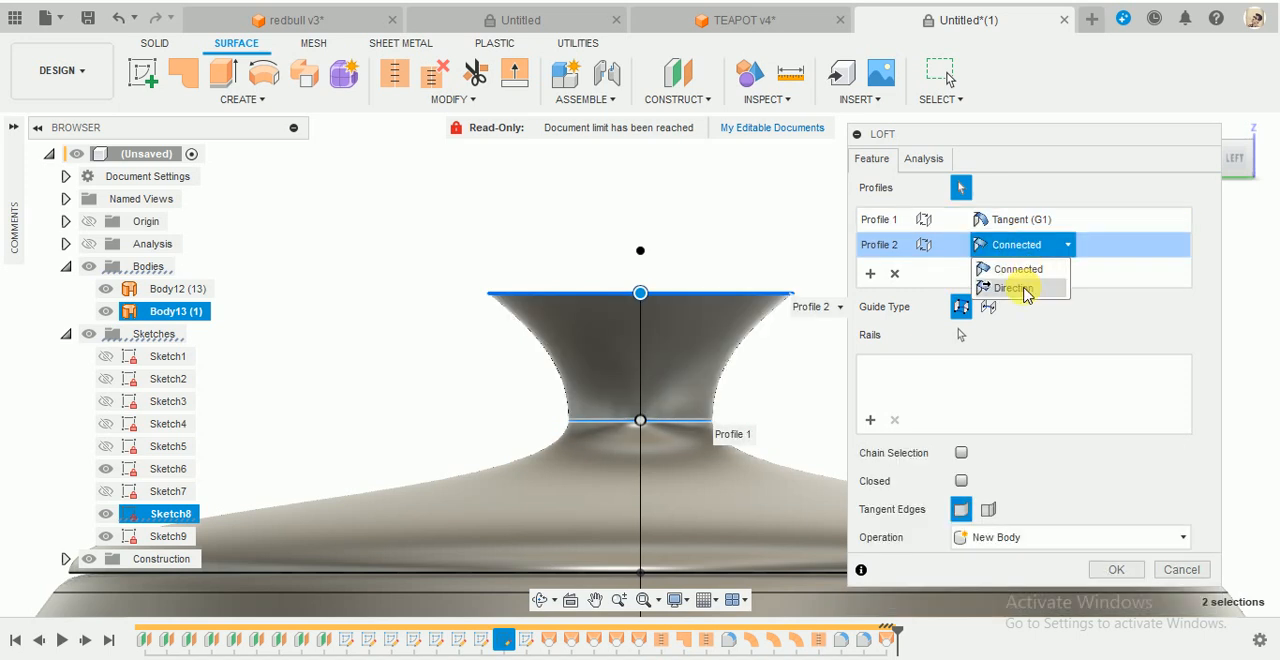
pyautogui.click(1014, 288)
pyautogui.scroll(-2, 785, 237)
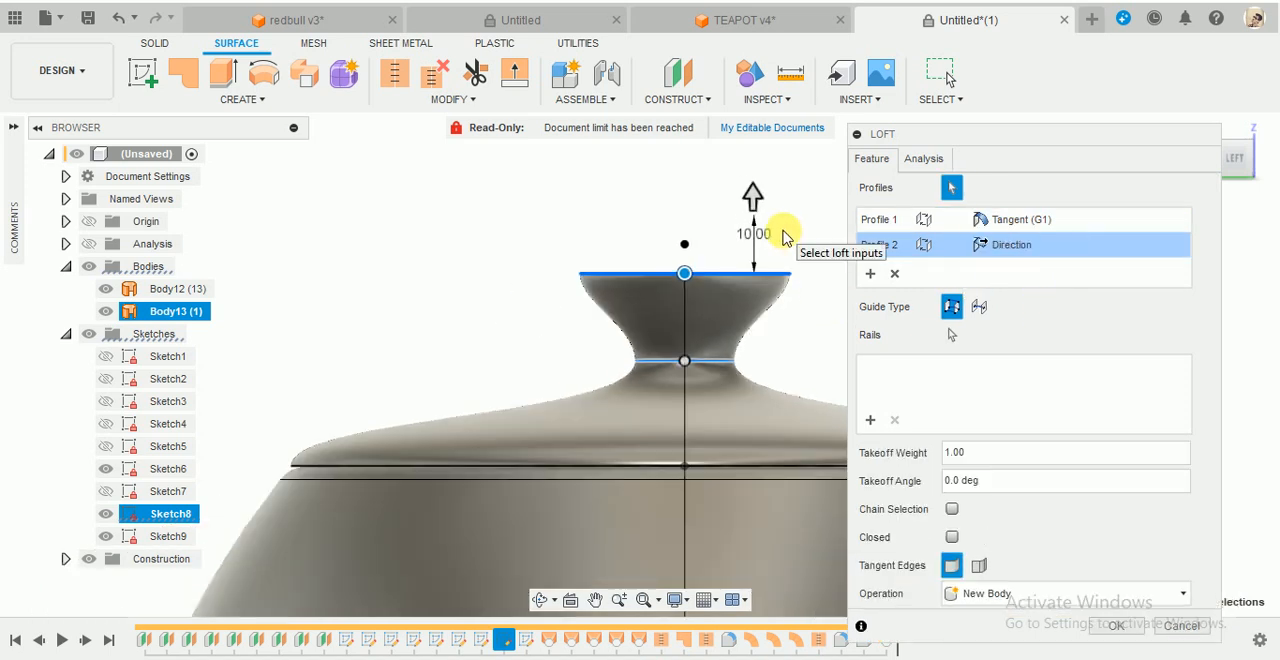
pyautogui.scroll(2, 767, 287)
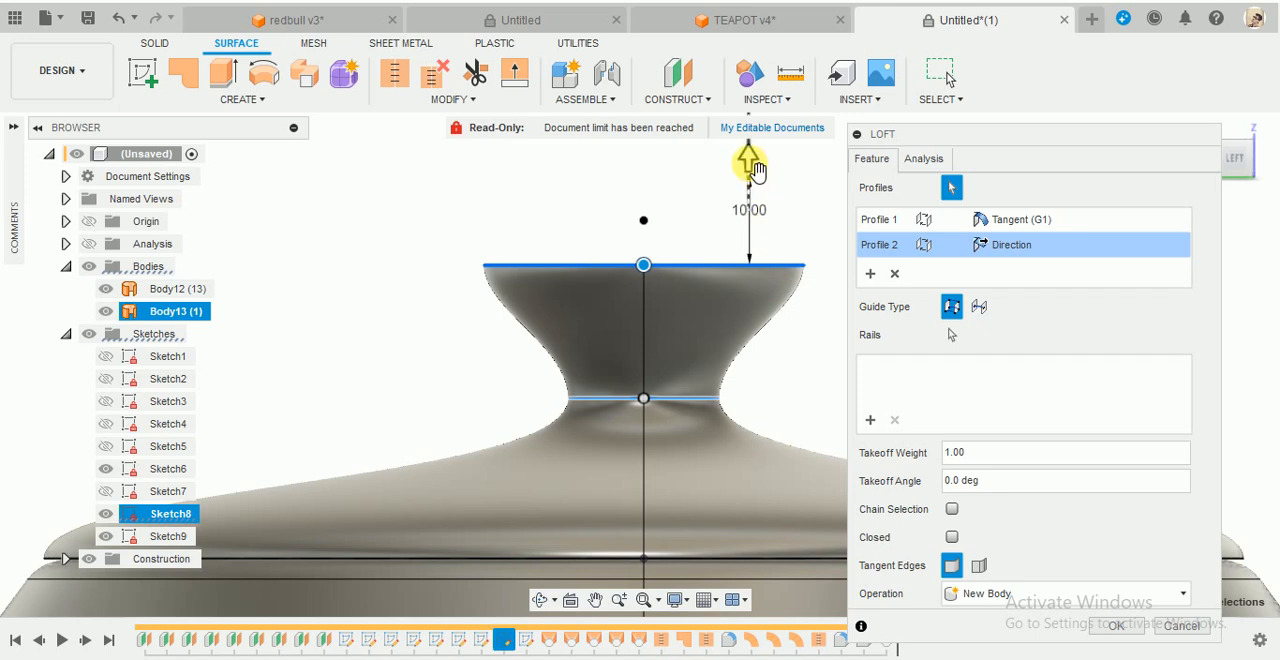
pyautogui.moveTo(755, 170)
pyautogui.mouseDown()
pyautogui.moveTo(738, 210)
pyautogui.moveTo(758, 188)
pyautogui.moveTo(753, 172)
pyautogui.mouseUp()
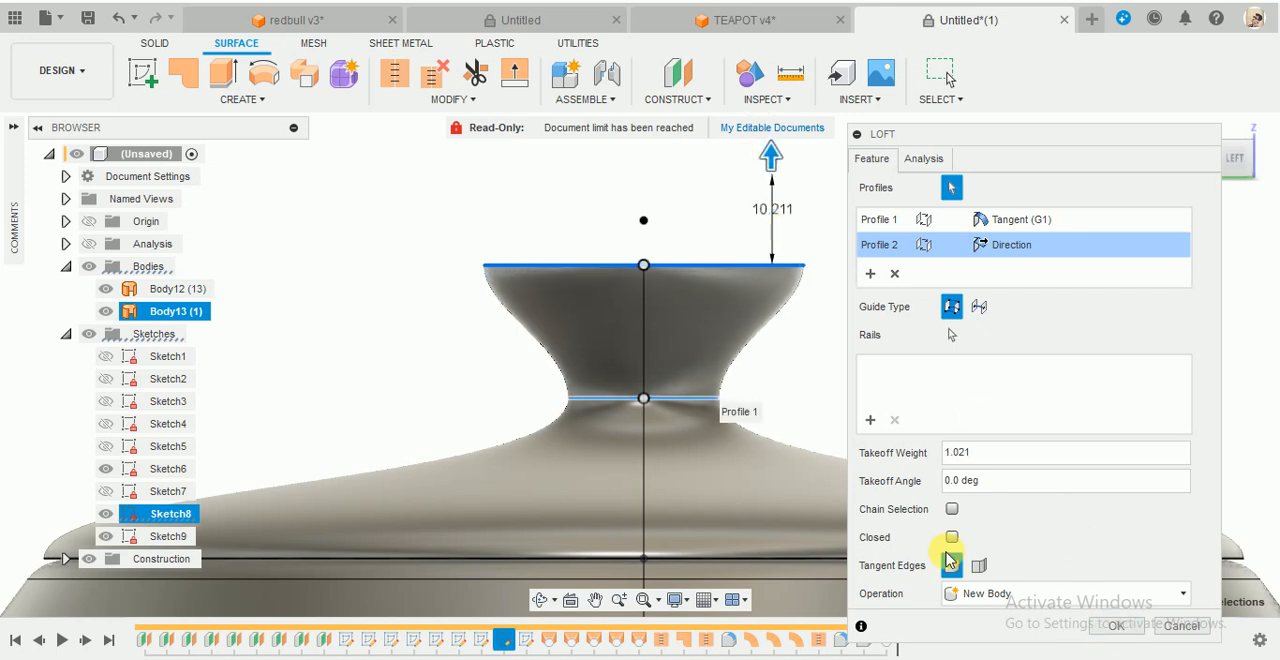
pyautogui.scroll(-3, 869, 426)
pyautogui.scroll(3, 880, 380)
pyautogui.keyDown('shift'); pyautogui.moveTo(900, 260); pyautogui.dragTo(900, 279, button='middle'); pyautogui.keyUp('shift')
pyautogui.scroll(-3, 931, 264)
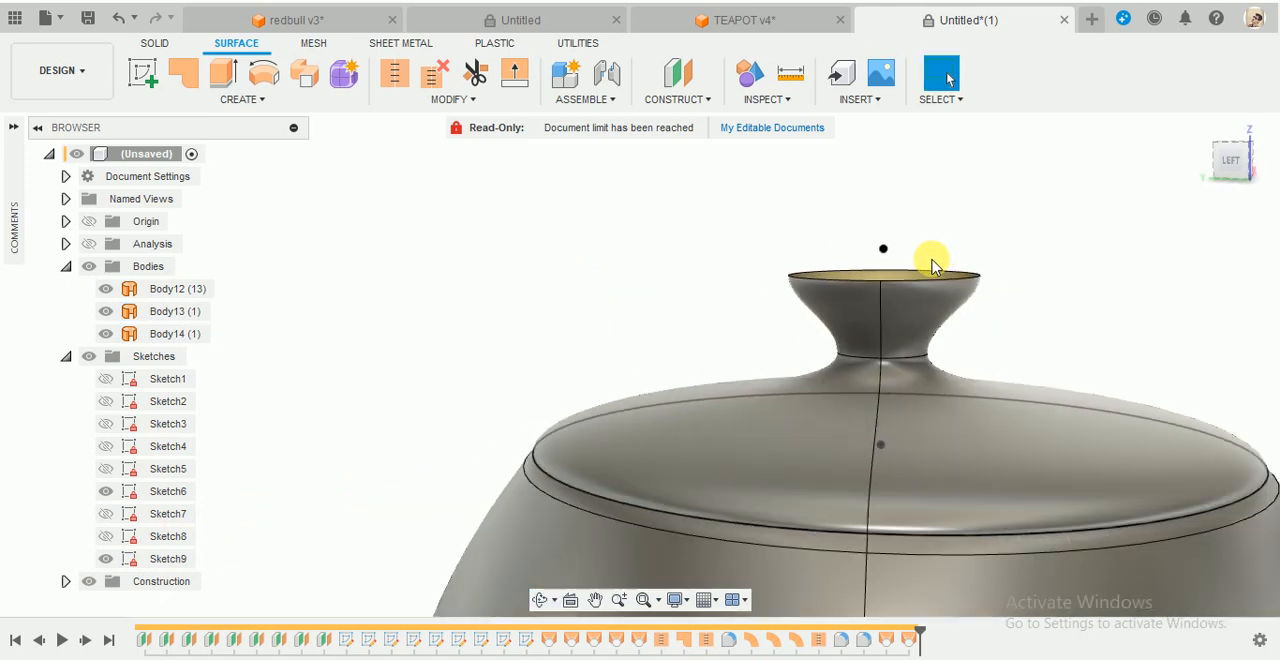
# - Examine the sectioned lid and rim in the TEAPOT v4 reference document and return to the working model
pyautogui.click(734, 20)
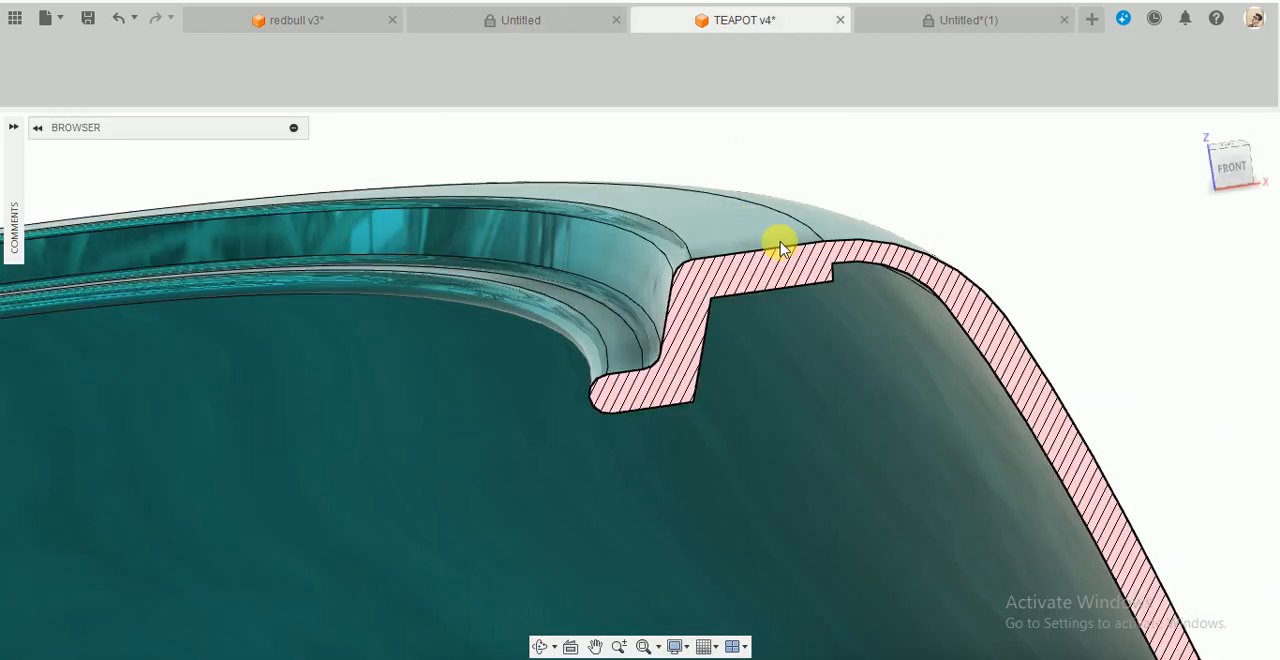
pyautogui.scroll(-5, 814, 313)
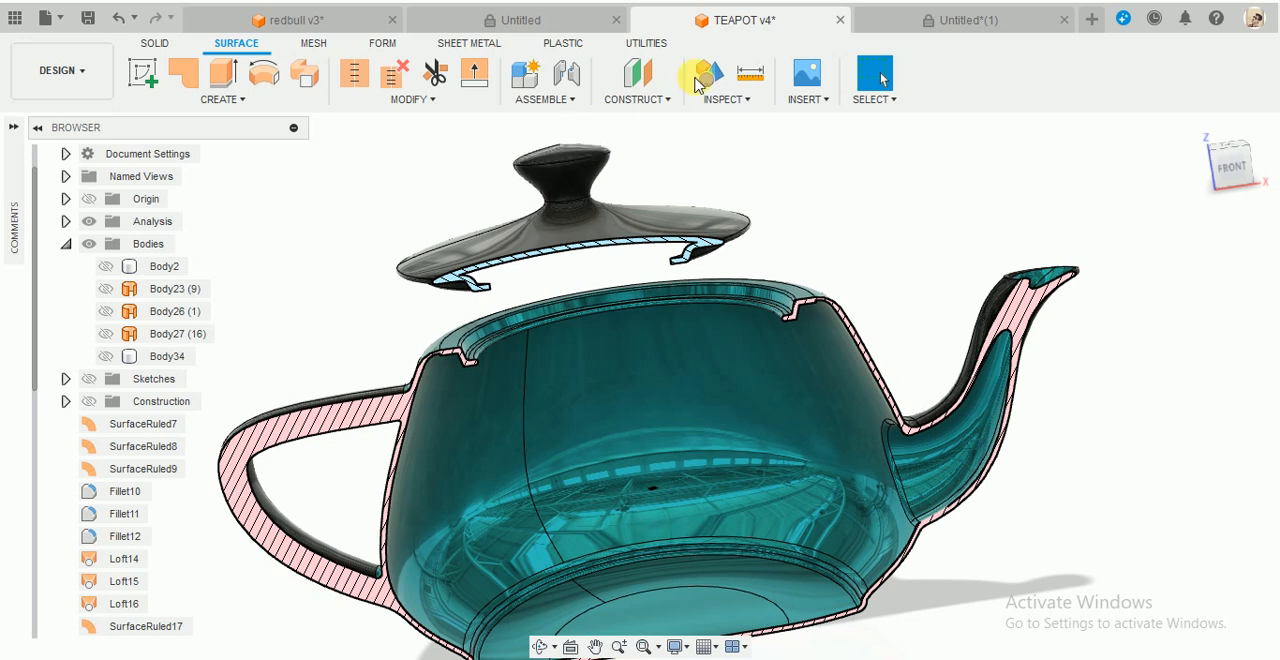
pyautogui.click(946, 18)
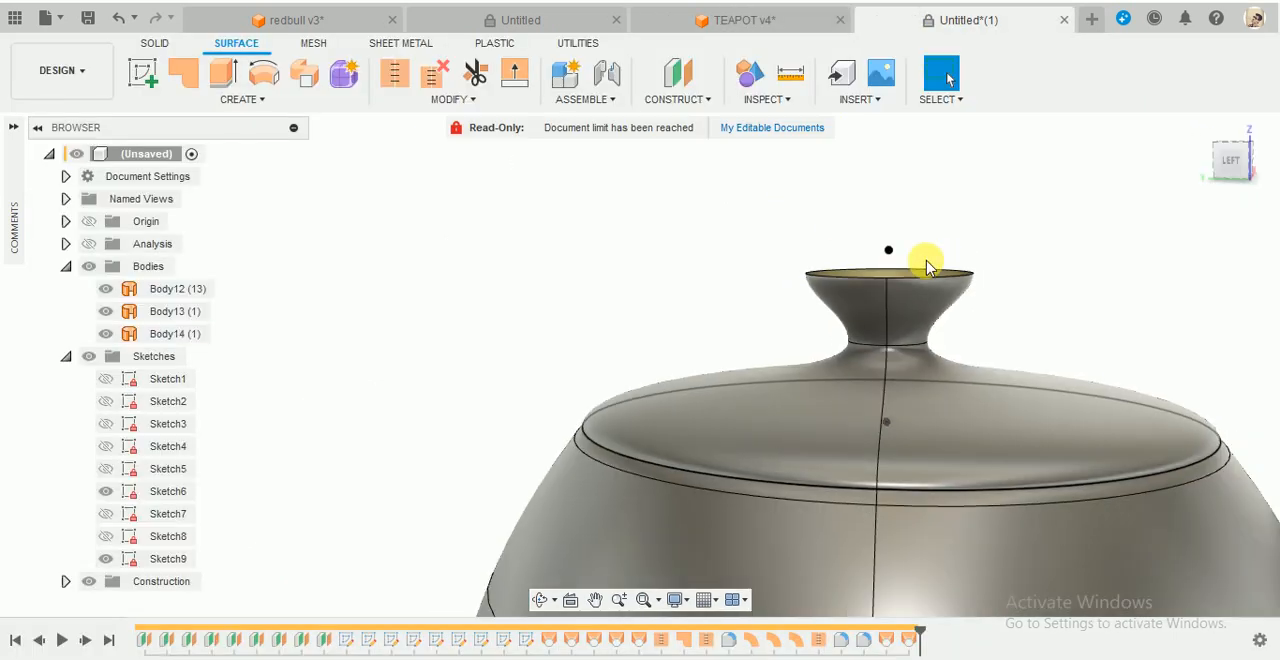
# - Start a surface loft from the knob's open top edge to the Sketch9 point above it
pyautogui.keyDown('shift'); pyautogui.moveTo(926, 265); pyautogui.dragTo(1006, 228, button='middle'); pyautogui.keyUp('shift')
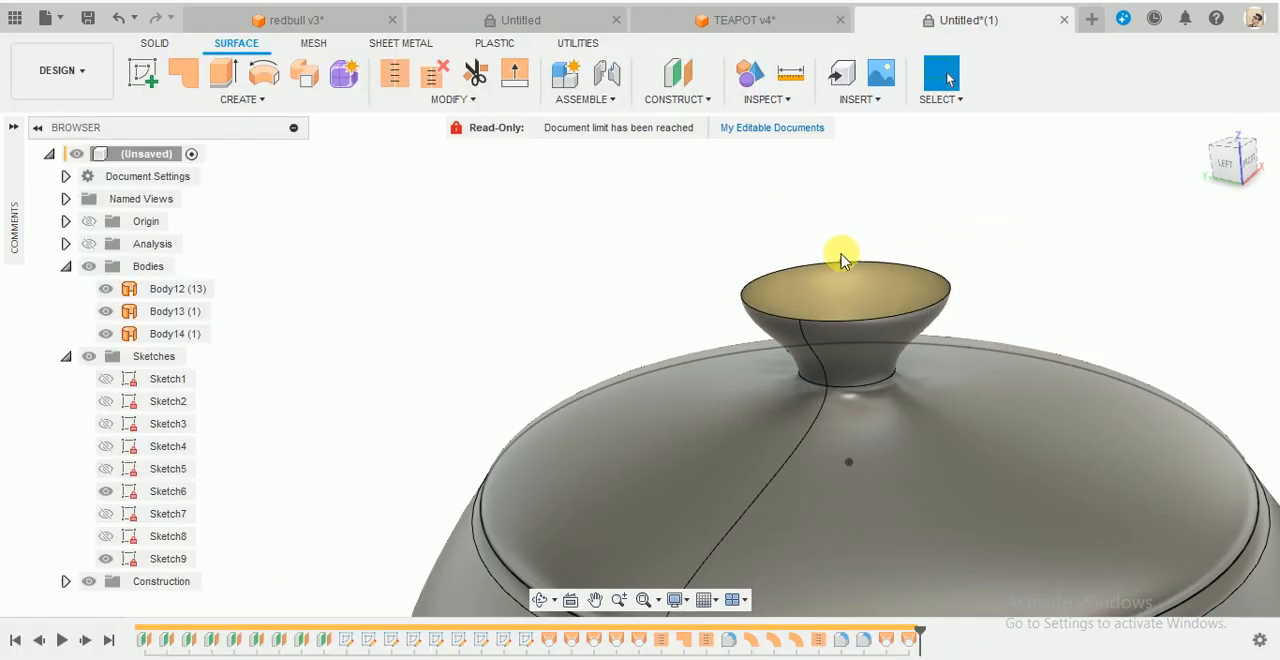
pyautogui.click(245, 100)
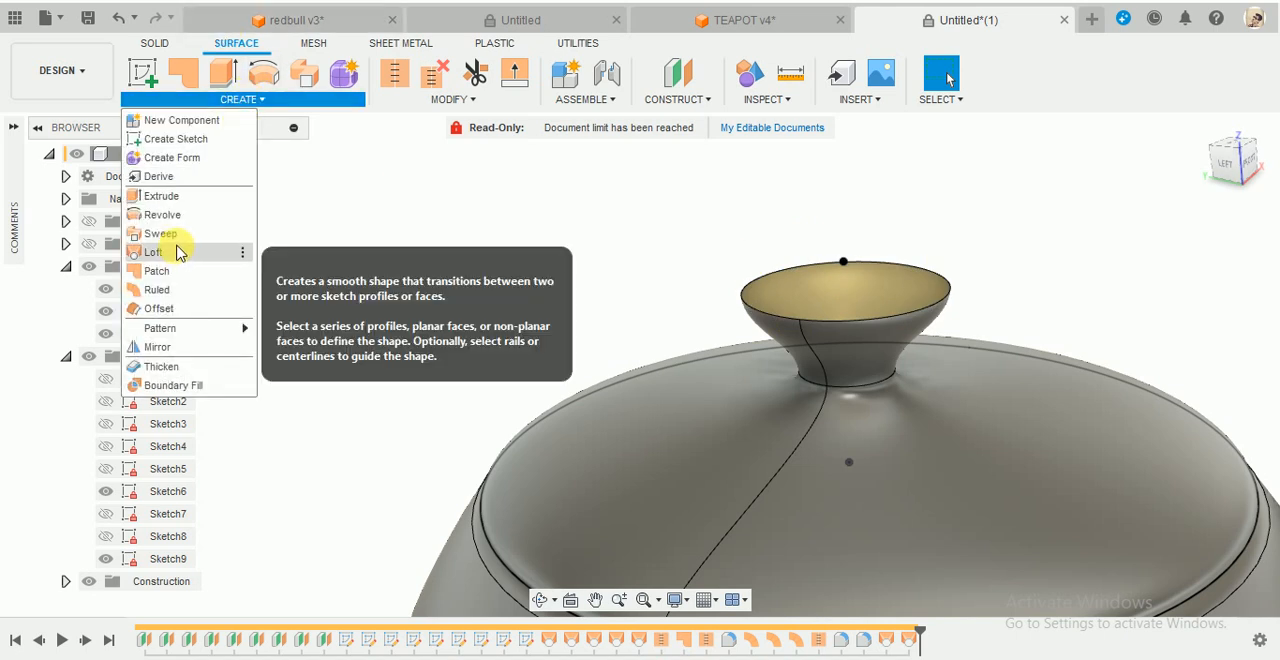
pyautogui.click(153, 252)
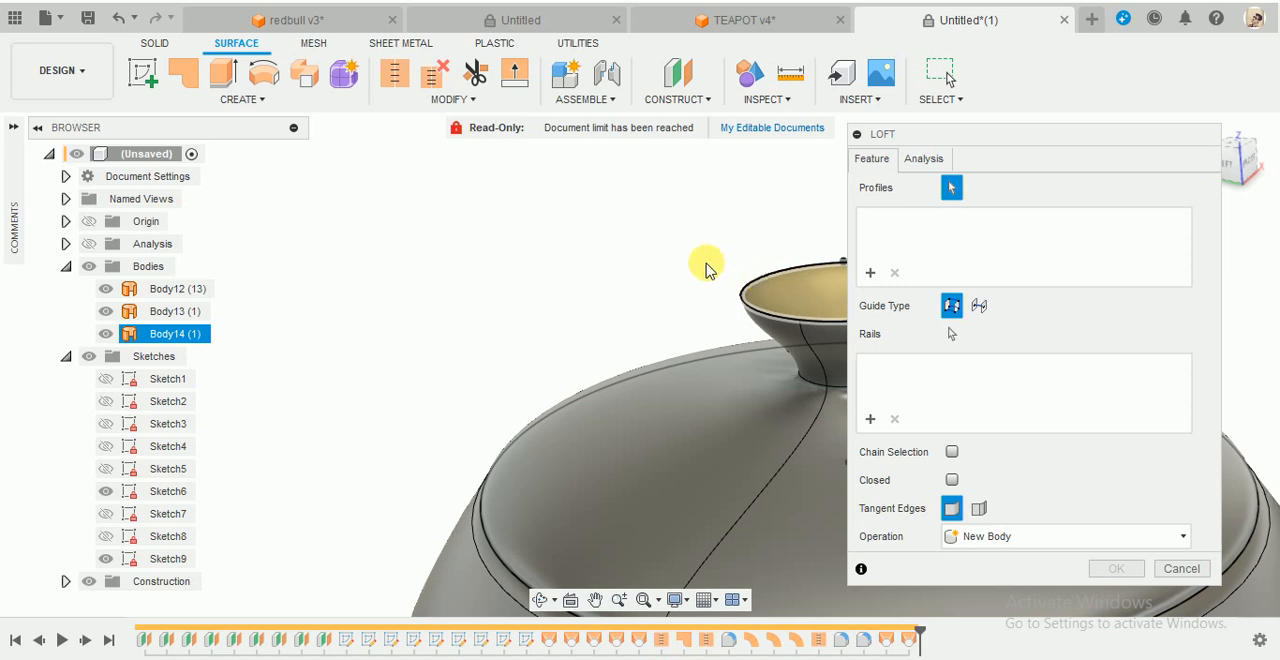
pyautogui.click(742, 288)
pyautogui.scroll(-5, 688, 267)
pyautogui.scroll(4, 786, 249)
pyautogui.keyDown('shift'); pyautogui.moveTo(786, 249); pyautogui.dragTo(769, 240, button='middle'); pyautogui.keyUp('shift')
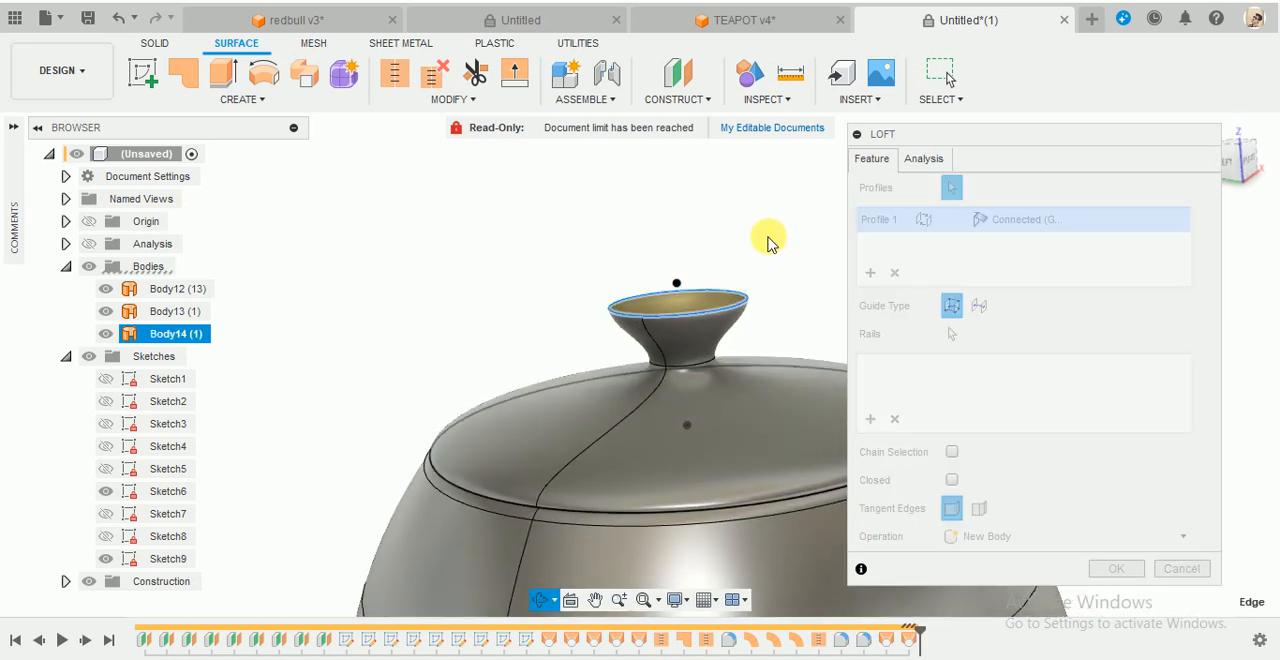
pyautogui.scroll(3, 657, 292)
pyautogui.click(591, 329)
pyautogui.keyDown('shift'); pyautogui.moveTo(657, 257); pyautogui.dragTo(699, 246, button='middle'); pyautogui.keyUp('shift')
# - Set the cap loft's edge profile to Tangent (G1) with a tangency weight of 0.348
pyautogui.click(1030, 220)
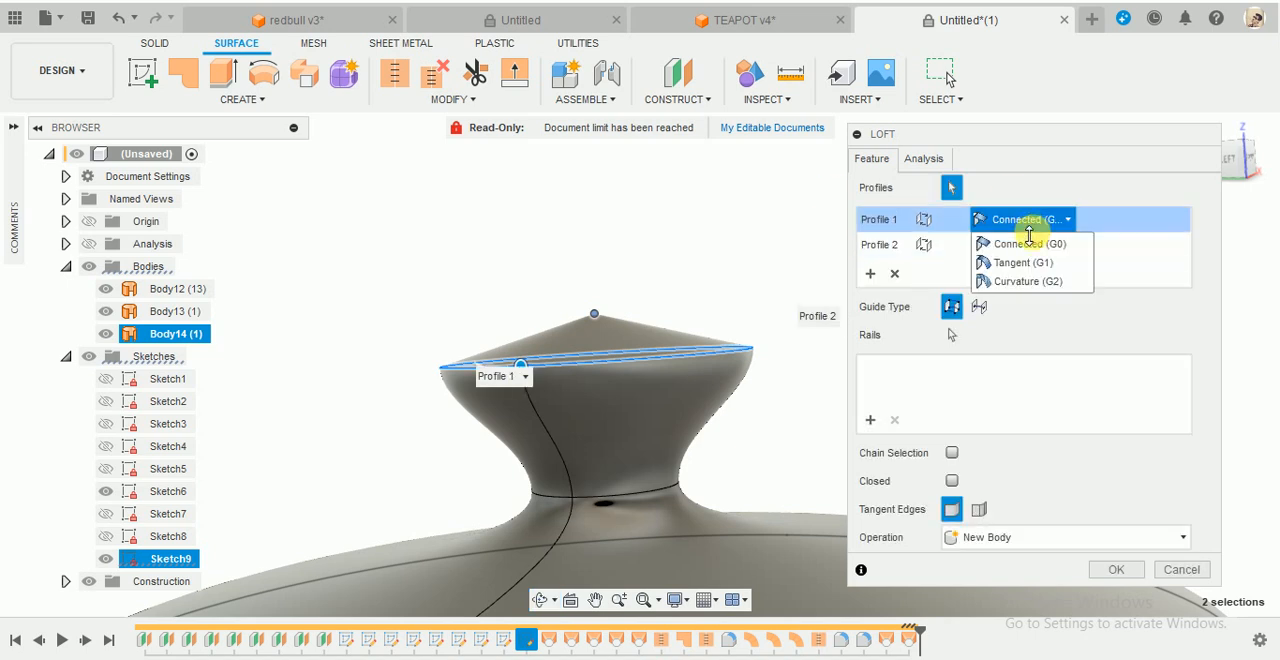
pyautogui.click(1015, 263)
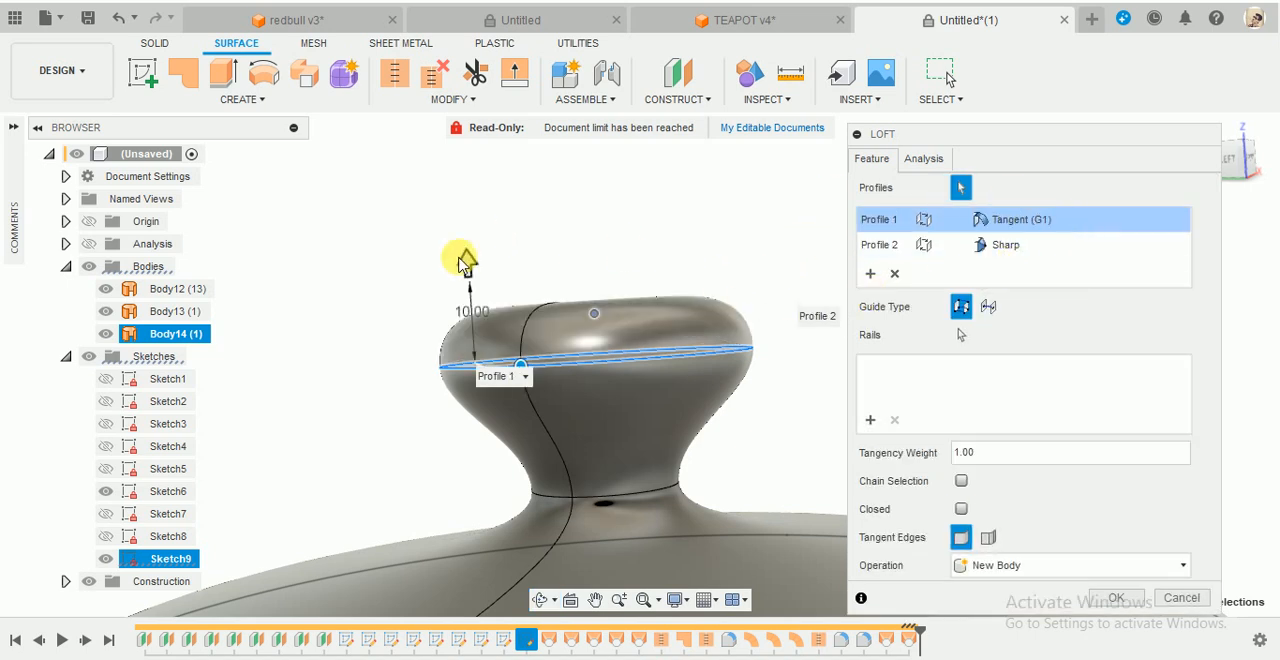
pyautogui.moveTo(474, 280); pyautogui.dragTo(459, 332)
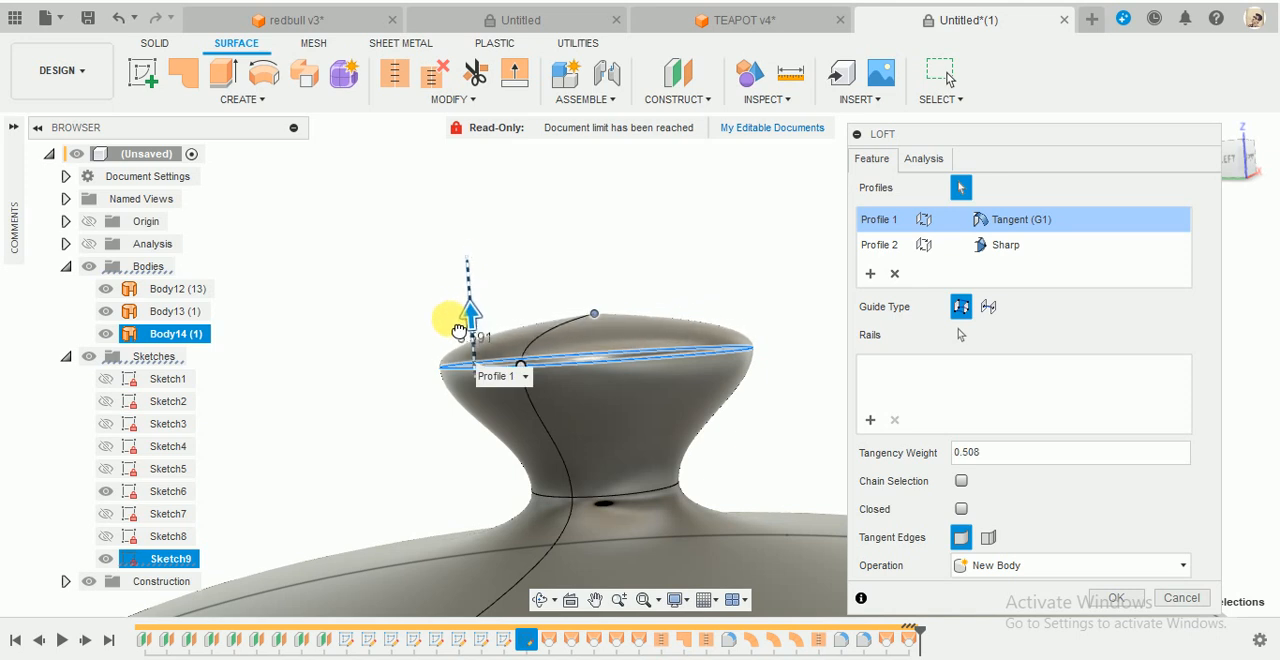
# - Set the cap loft's point profile to Point Tangent with a tangency weight of 1.331 and create it as a new body
pyautogui.click(1046, 258)
pyautogui.click(1020, 289)
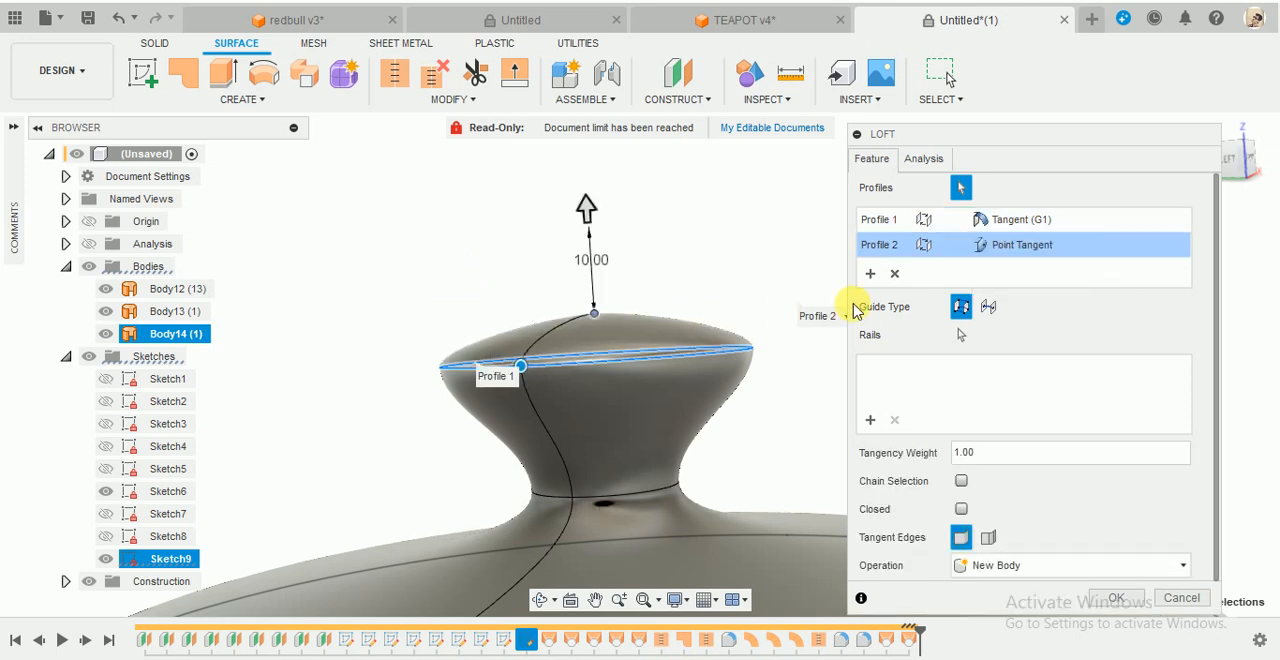
pyautogui.click(1040, 250)
pyautogui.click(1020, 289)
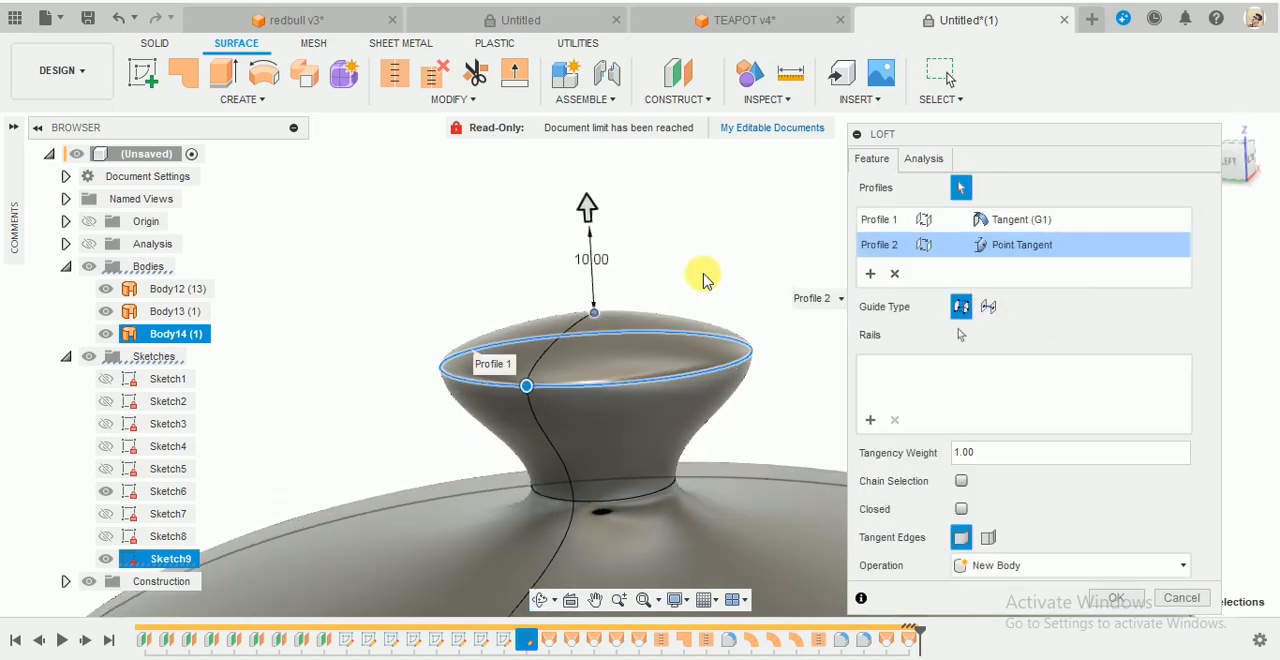
pyautogui.keyDown('shift'); pyautogui.moveTo(700, 271); pyautogui.dragTo(781, 240, button='middle'); pyautogui.keyUp('shift')
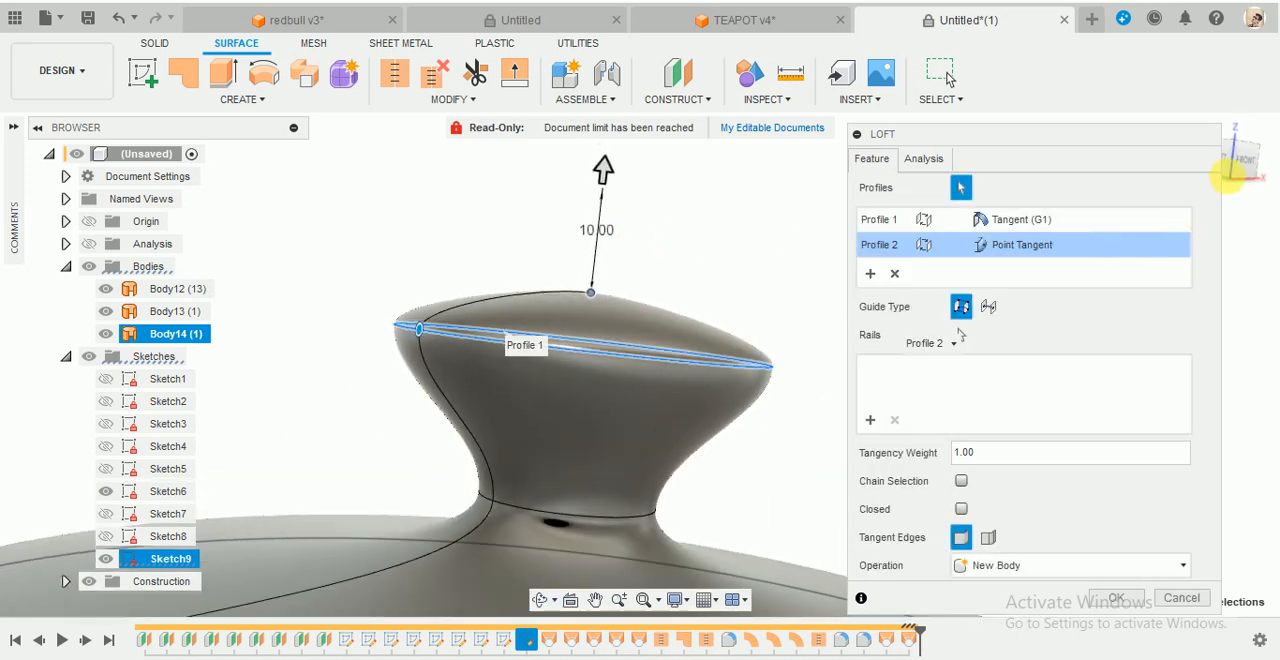
pyautogui.click(1250, 165)
pyautogui.scroll(3, 385, 290)
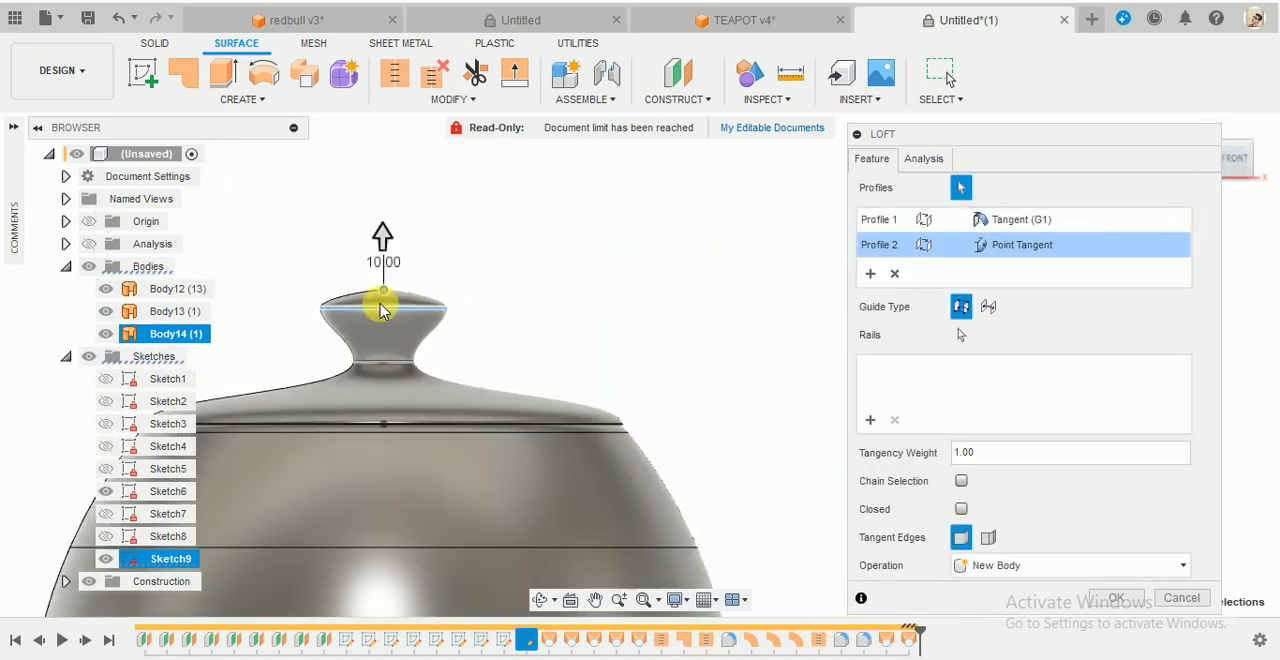
pyautogui.scroll(2, 390, 260)
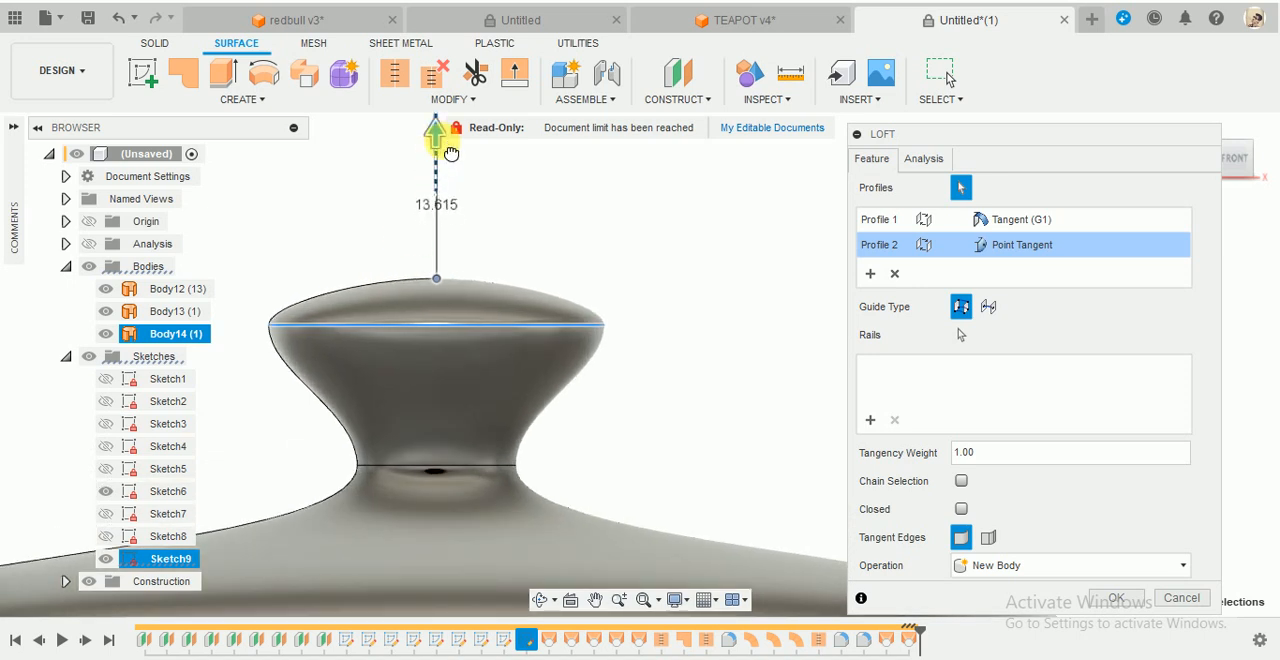
pyautogui.moveTo(451, 153)
pyautogui.mouseDown()
pyautogui.moveTo(443, 171)
pyautogui.moveTo(449, 131)
pyautogui.moveTo(448, 205)
pyautogui.moveTo(456, 172)
pyautogui.mouseUp()
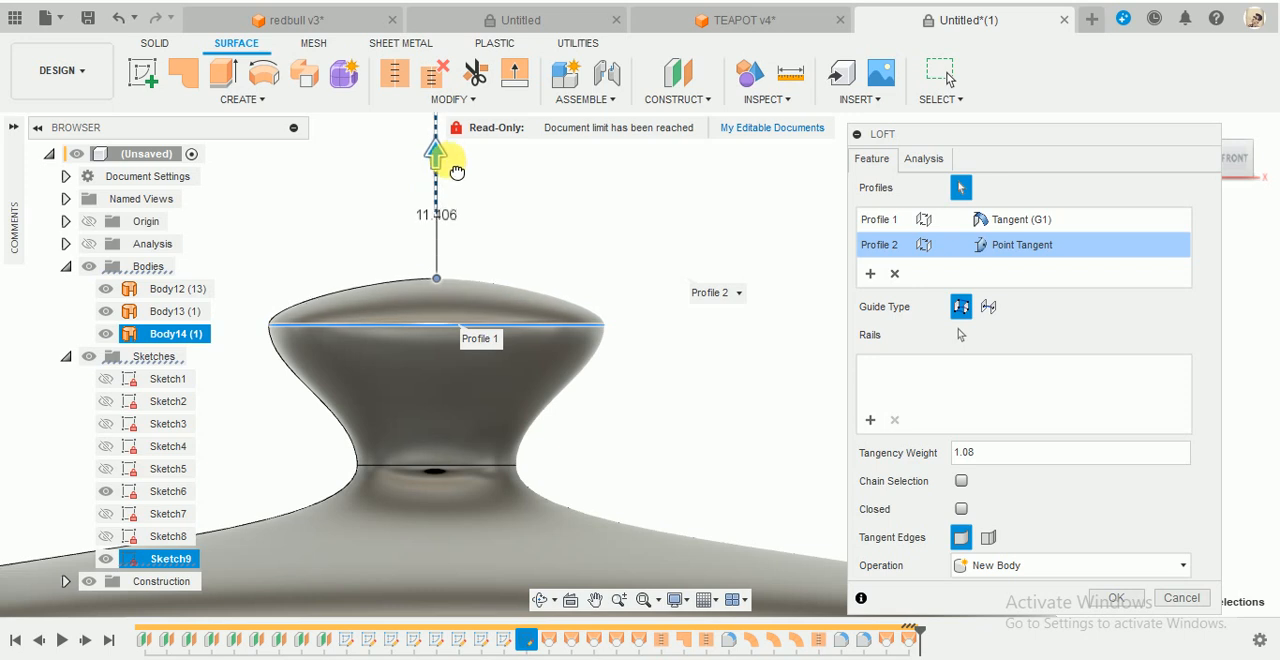
pyautogui.click(1116, 597)
# - Examine from the side how the lid's outer edge meets the filleted body rim
pyautogui.scroll(-3, 723, 400)
pyautogui.keyDown('shift'); pyautogui.moveTo(777, 314); pyautogui.dragTo(766, 329, button='middle'); pyautogui.keyUp('shift')
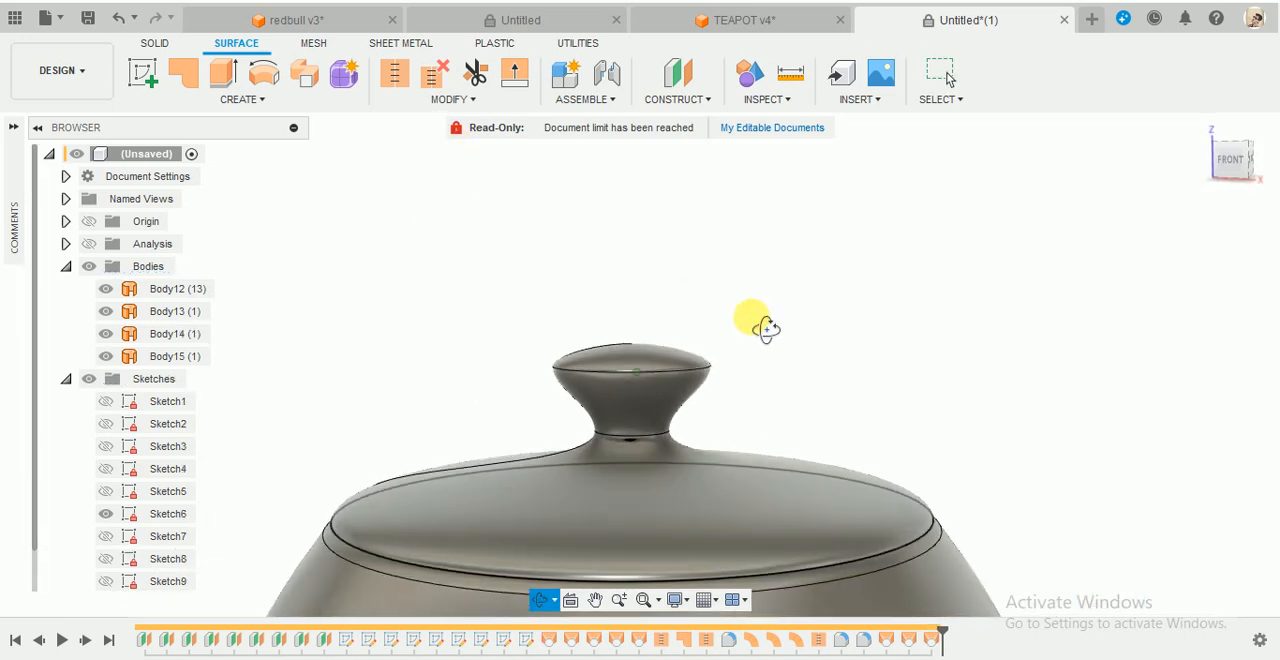
pyautogui.scroll(5, 965, 515)
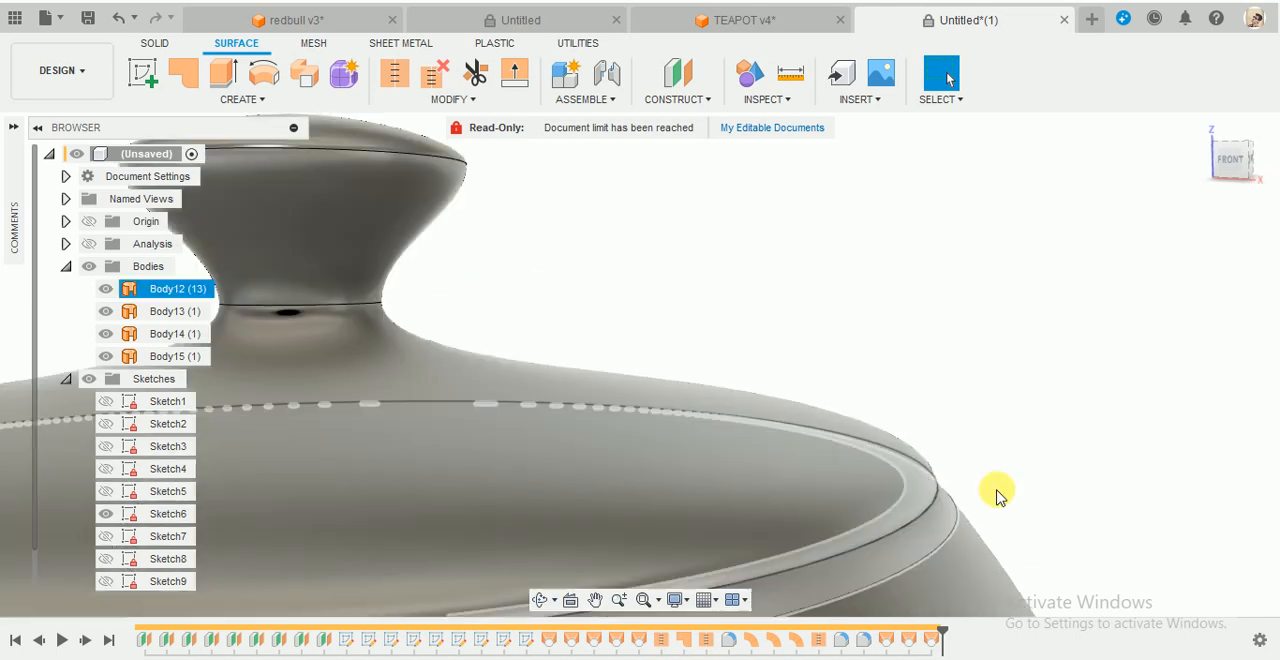
pyautogui.moveTo(1237, 175); pyautogui.dragTo(1243, 177)
pyautogui.click(1228, 168)
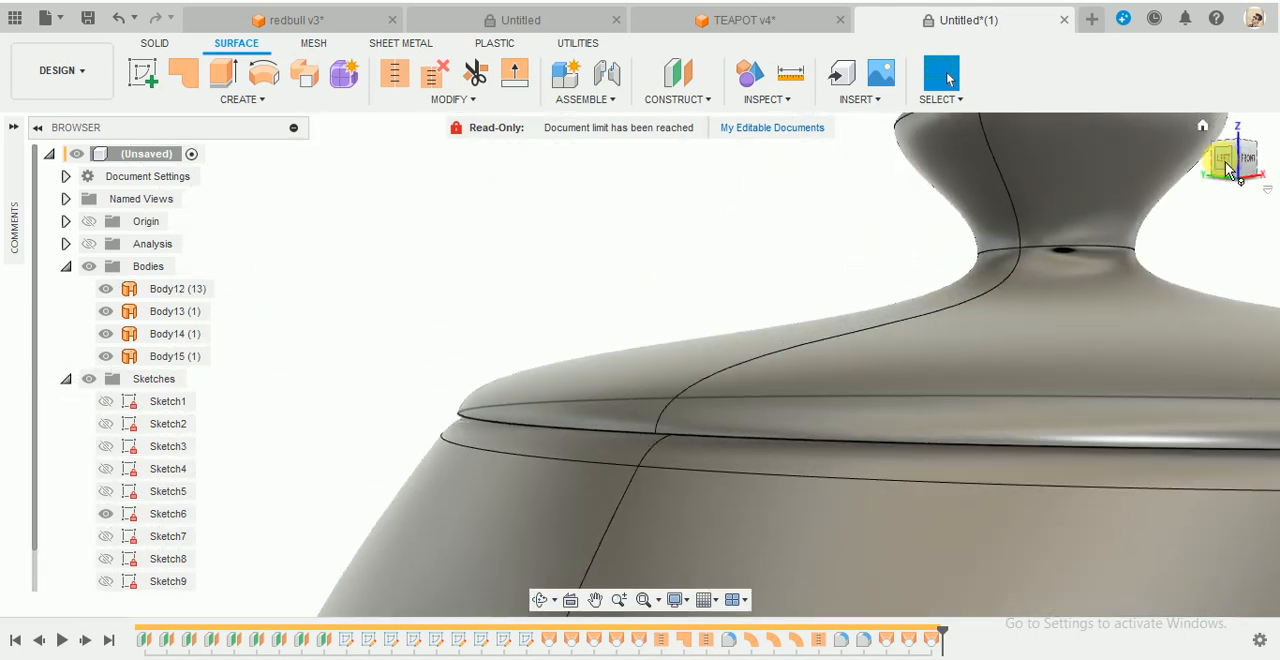
pyautogui.scroll(5, 763, 403)
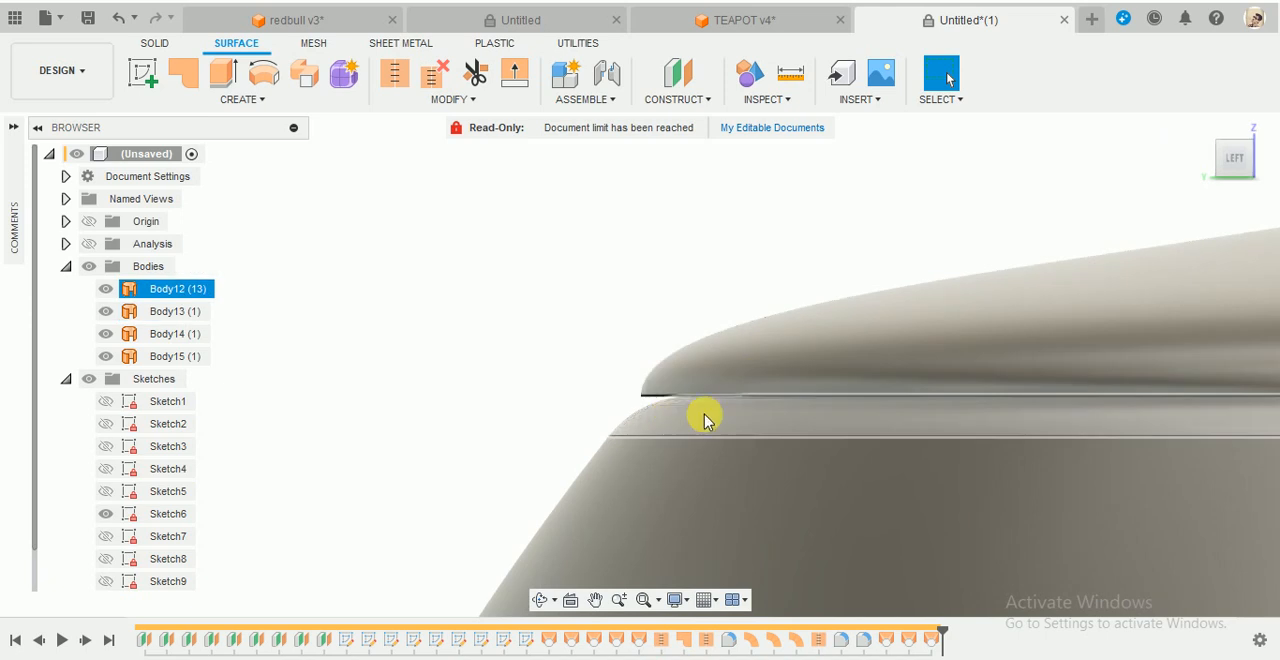
pyautogui.scroll(3, 703, 417)
pyautogui.scroll(-4, 743, 386)
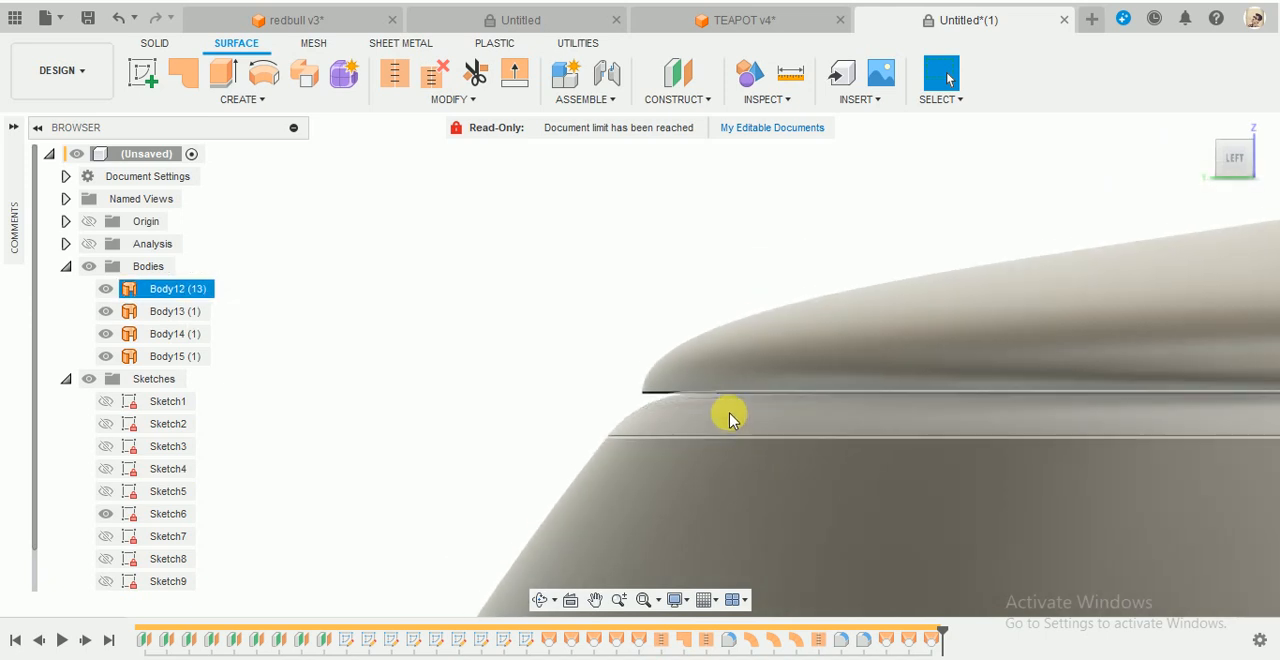
pyautogui.click(203, 292)
pyautogui.click(513, 236)
pyautogui.scroll(-5, 500, 229)
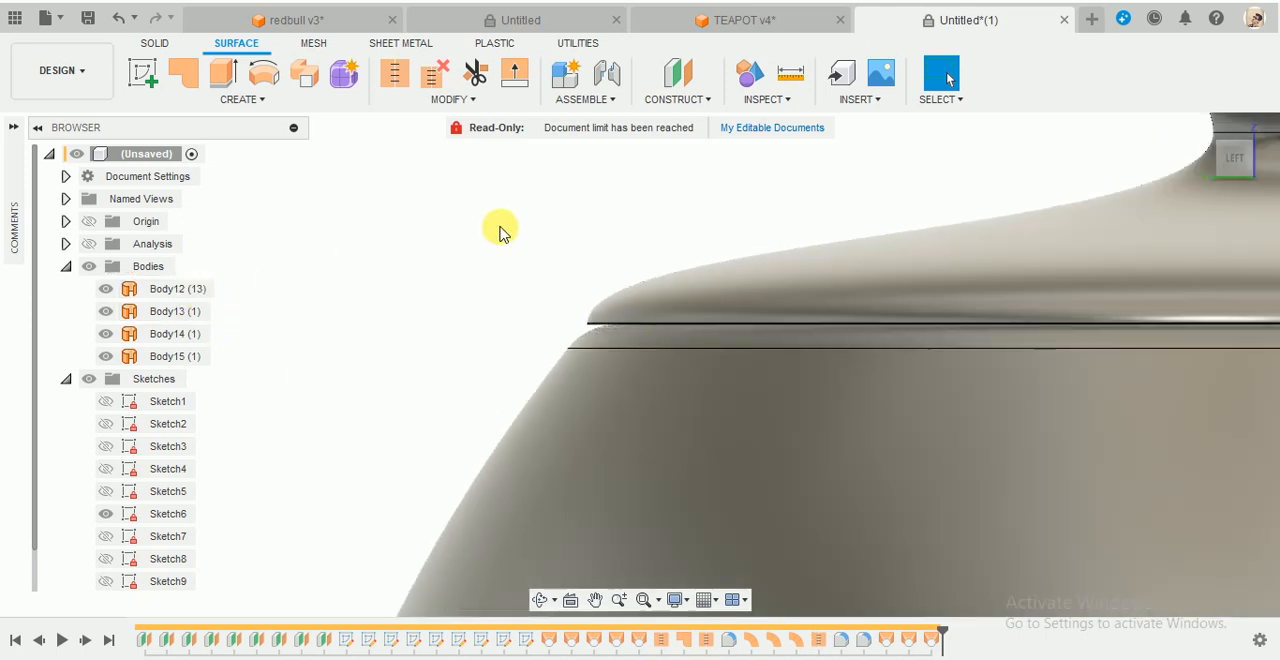
# - Stitch the lid, knob and knob cap surfaces into one new body with a 0.10 mm tolerance
pyautogui.click(394, 72)
pyautogui.click(695, 256)
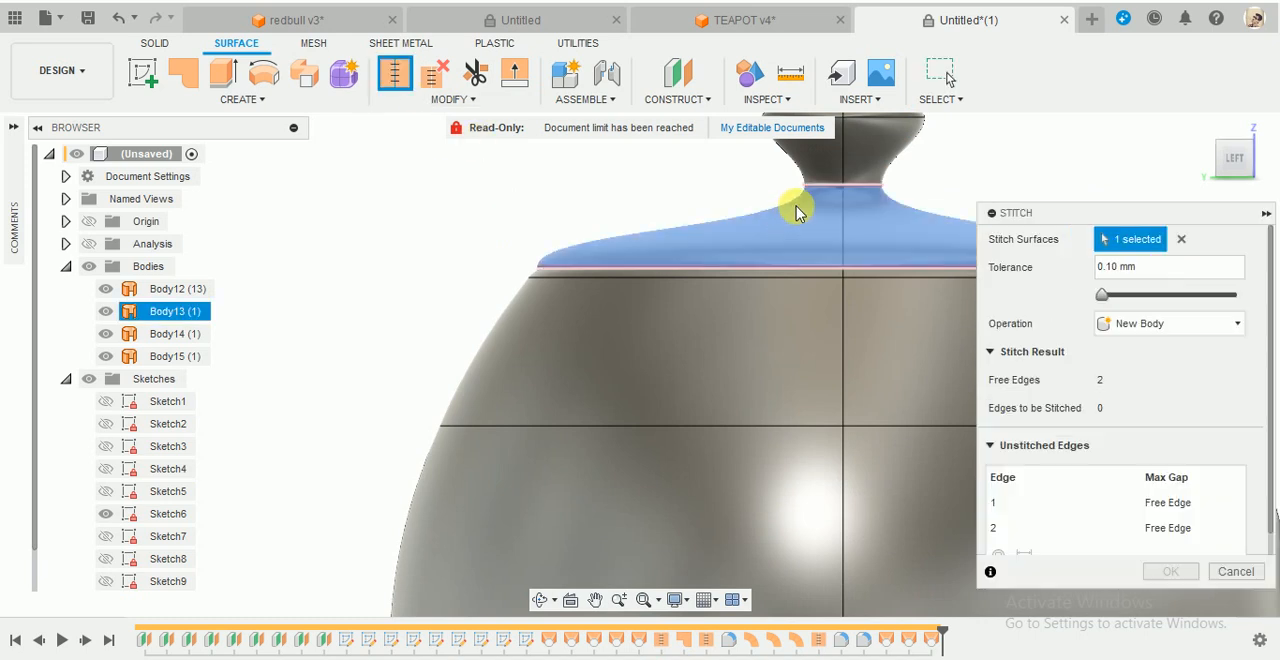
pyautogui.scroll(-2, 886, 200)
pyautogui.scroll(3, 870, 180)
pyautogui.click(866, 162)
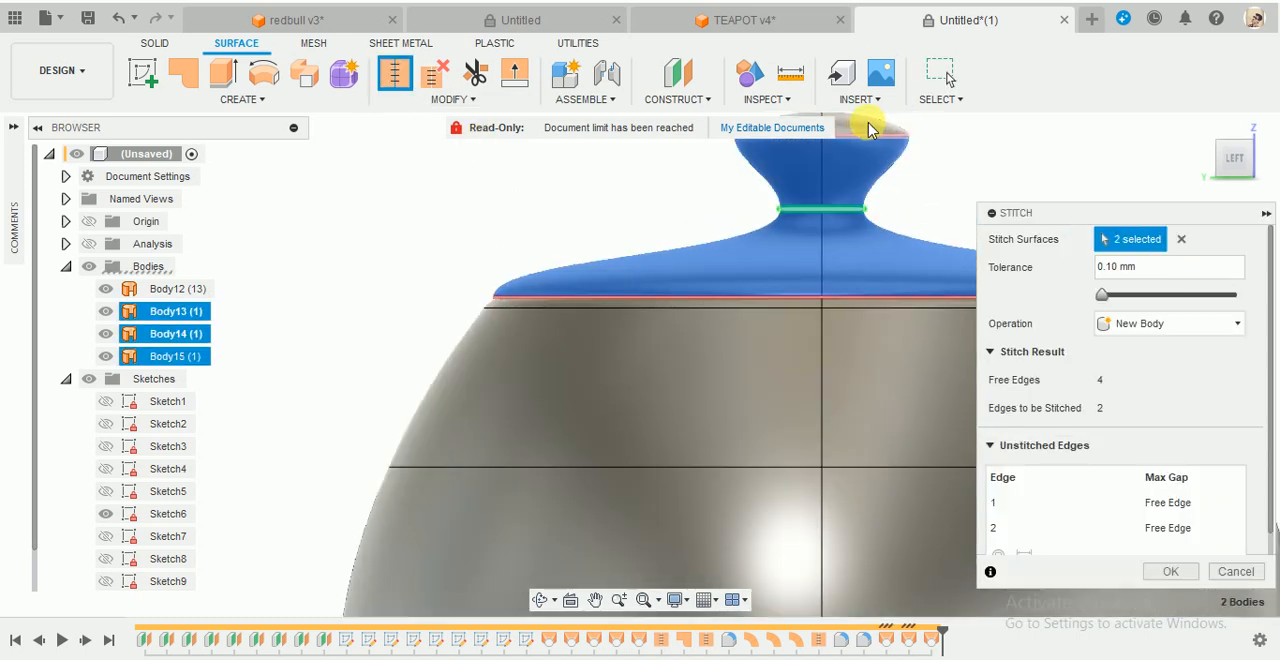
pyautogui.click(1172, 569)
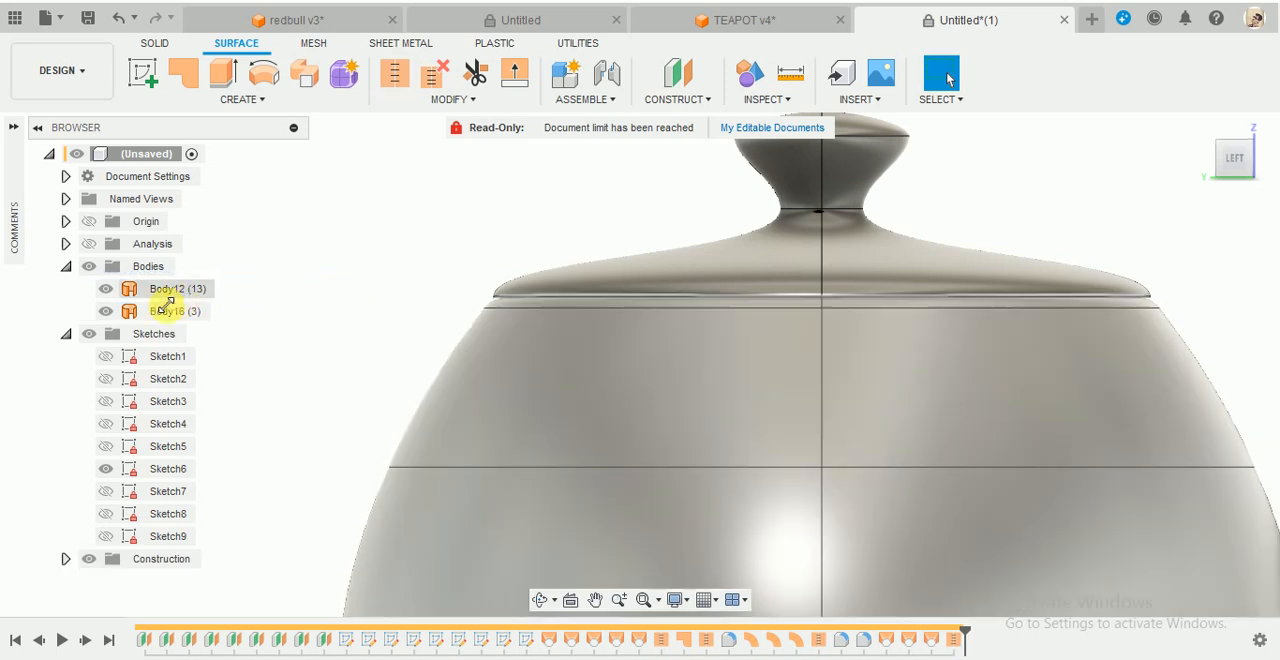
# - Compare the stitched lid with the sectioned lid flange and rim in the TEAPOT v4 reference document
pyautogui.click(160, 289)
pyautogui.scroll(-3, 920, 254)
pyautogui.click(945, 275)
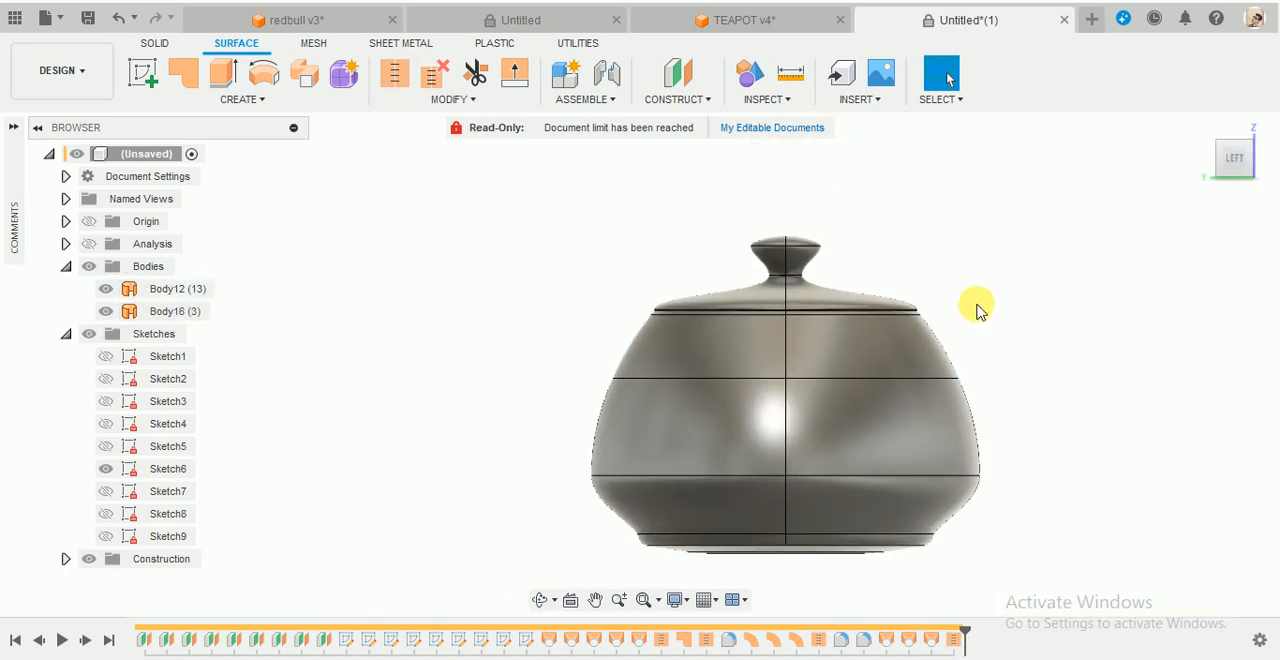
pyautogui.scroll(4, 923, 286)
pyautogui.click(749, 22)
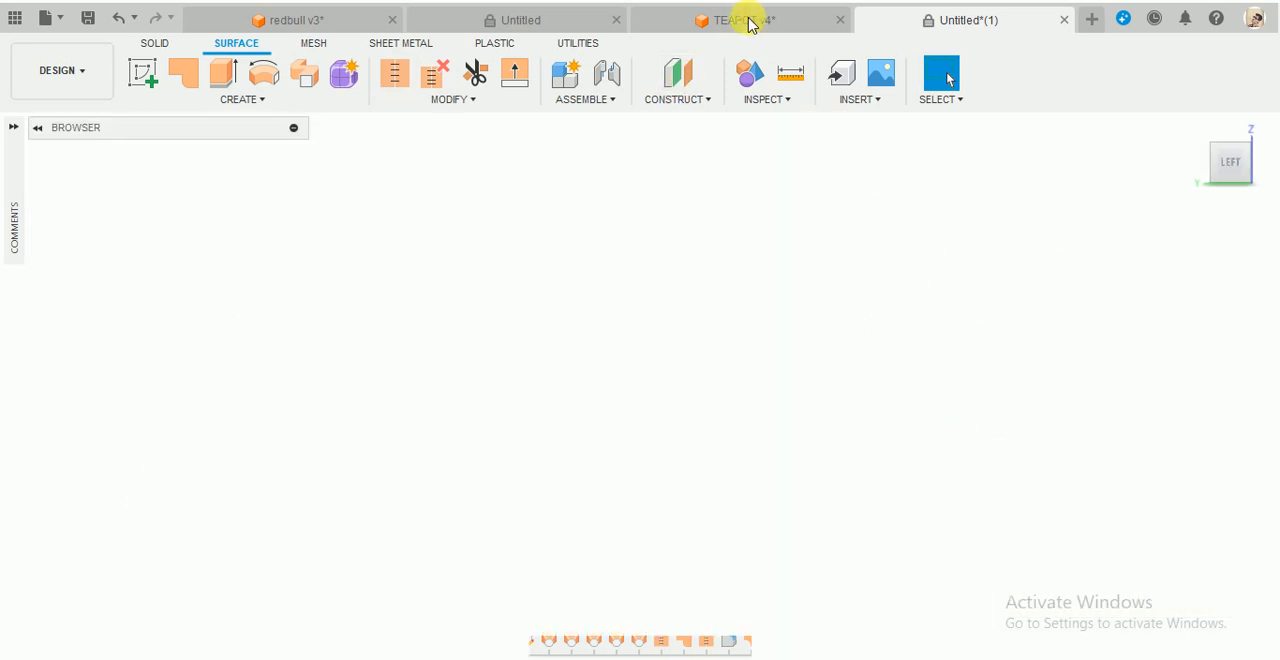
pyautogui.scroll(4, 865, 240)
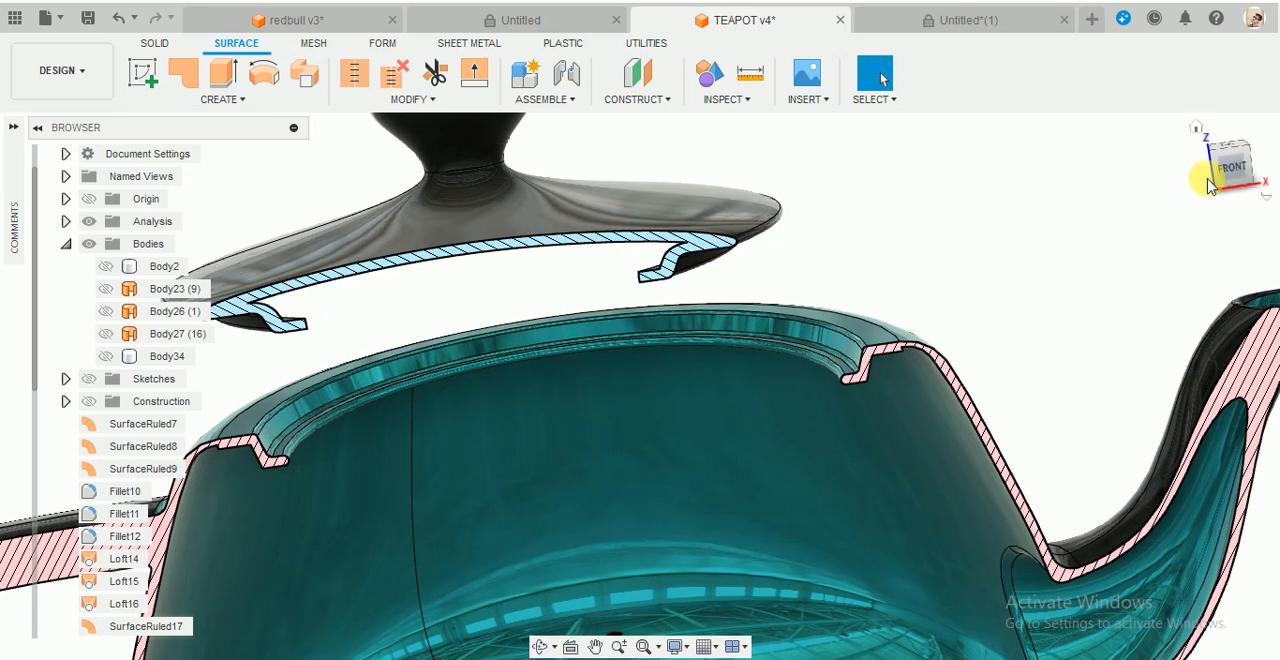
pyautogui.click(1237, 178)
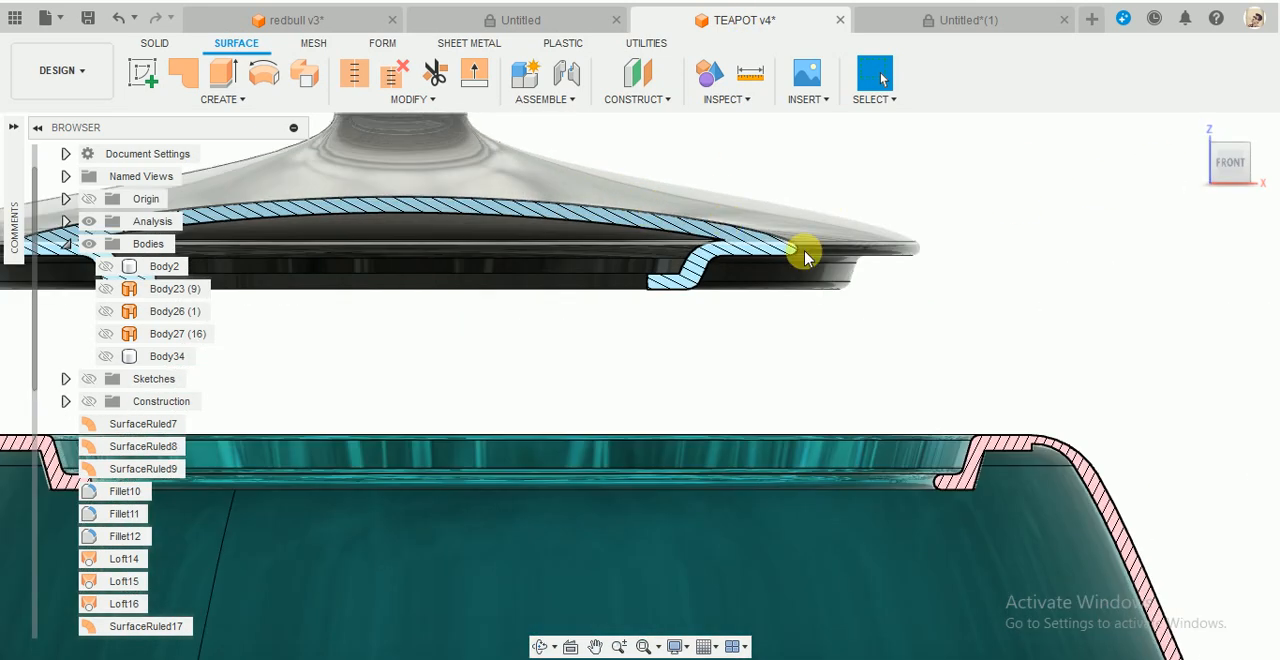
pyautogui.keyDown('shift'); pyautogui.moveTo(733, 306); pyautogui.dragTo(811, 331, button='middle'); pyautogui.keyUp('shift')
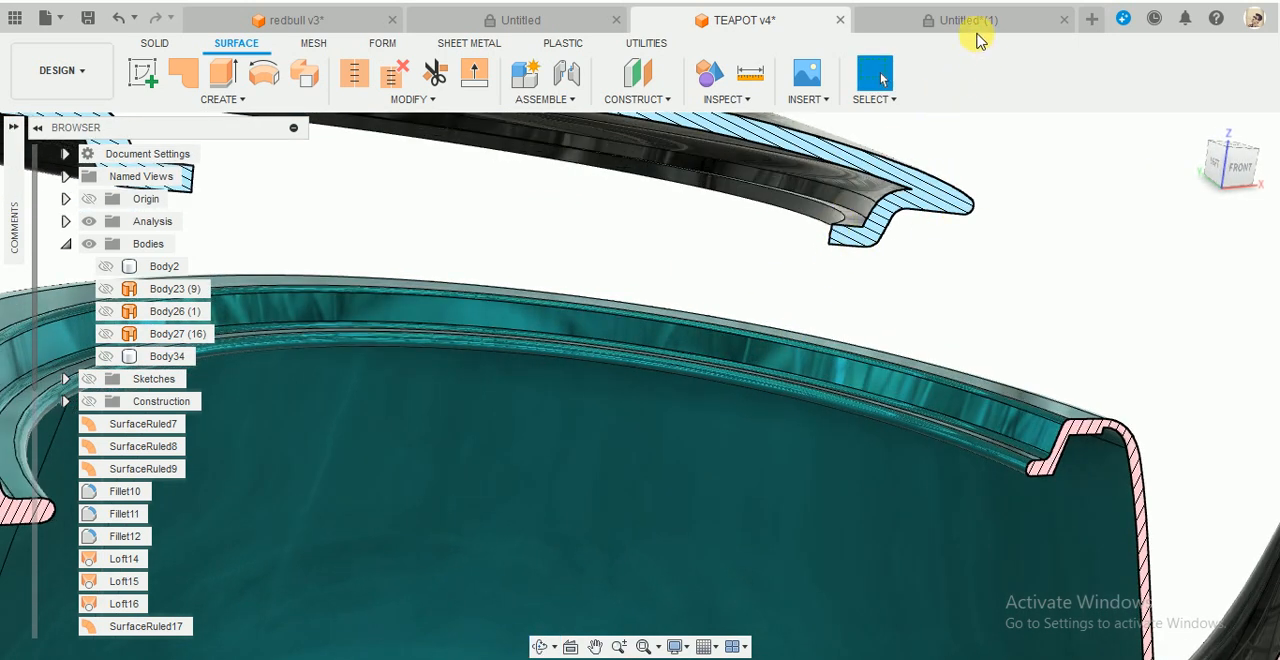
pyautogui.click(978, 22)
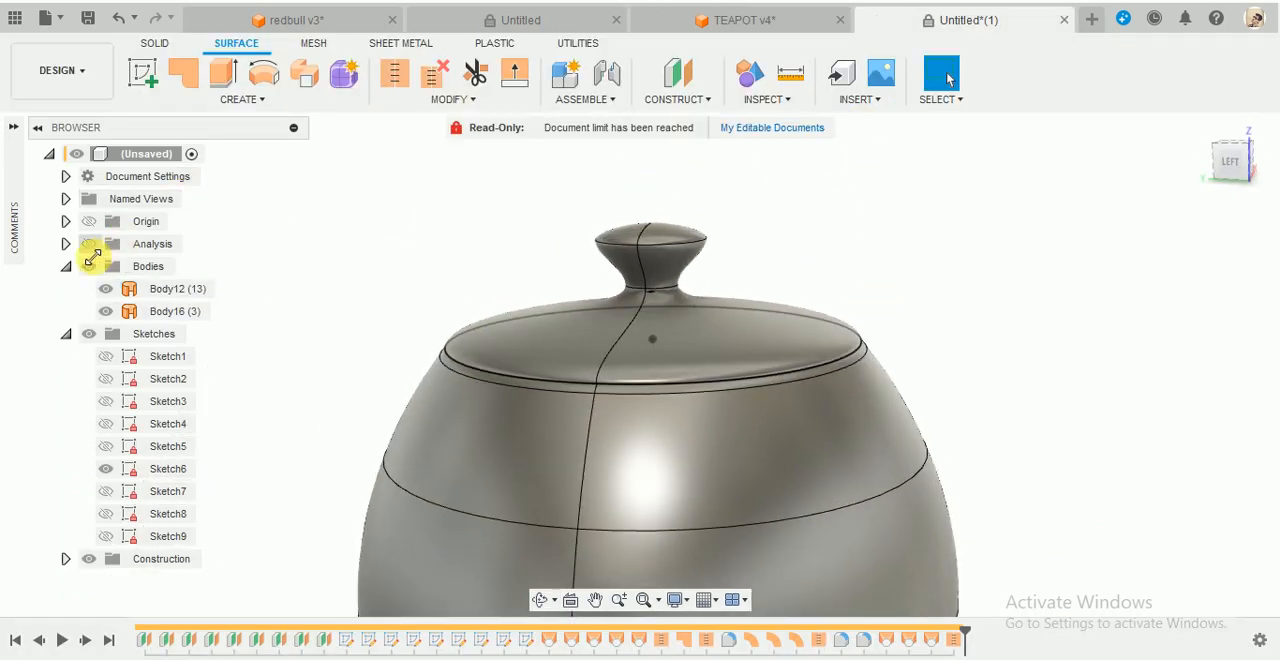
# - Show the section analysis of the working model, hide Sketch6 and collapse the sketch list
pyautogui.click(90, 244)
pyautogui.keyDown('shift'); pyautogui.moveTo(612, 370); pyautogui.dragTo(820, 418, button='middle'); pyautogui.keyUp('shift')
pyautogui.keyDown('shift'); pyautogui.moveTo(557, 253); pyautogui.dragTo(390, 420, button='middle'); pyautogui.keyUp('shift')
pyautogui.scroll(5, 109, 471)
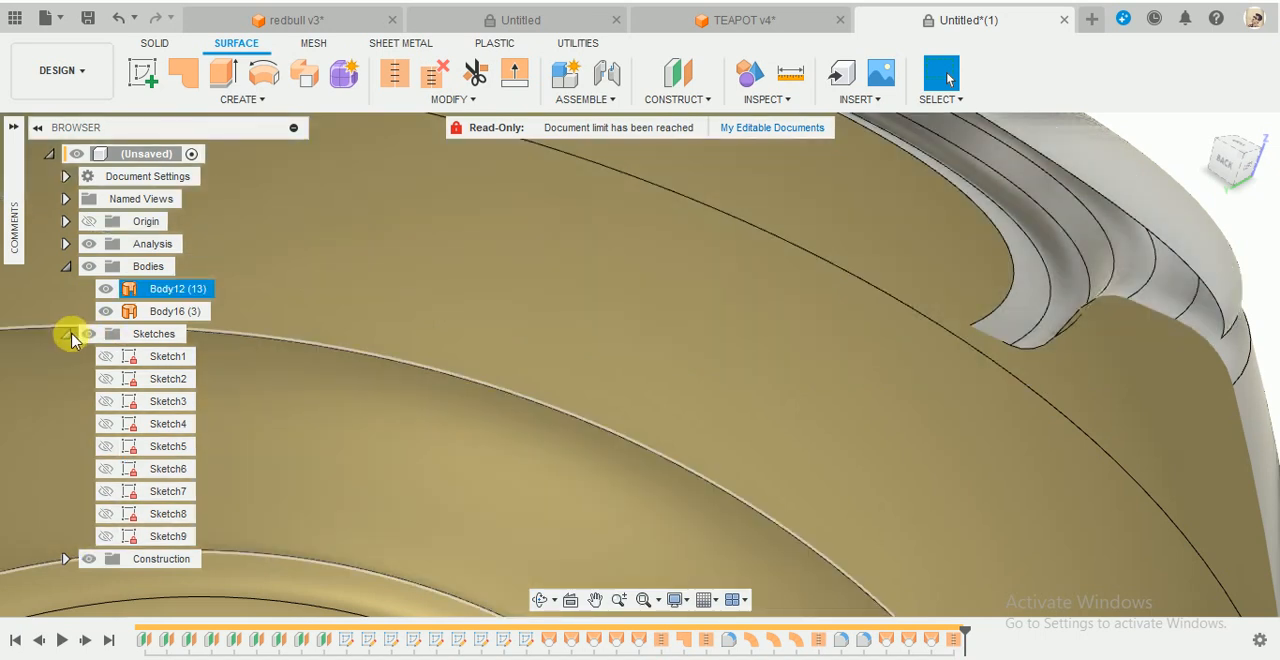
pyautogui.click(66, 335)
# - Inspect the sectioned gap between the lid's outer edge and the stepped body rim
pyautogui.scroll(-3, 646, 370)
pyautogui.scroll(-2, 647, 370)
pyautogui.keyDown('shift'); pyautogui.moveTo(820, 412); pyautogui.dragTo(857, 383, button='middle'); pyautogui.keyUp('shift')
pyautogui.scroll(2, 857, 383)
pyautogui.click(857, 383)
pyautogui.scroll(4, 790, 300)
pyautogui.keyDown('shift'); pyautogui.moveTo(629, 217); pyautogui.dragTo(543, 208, button='middle'); pyautogui.keyUp('shift')
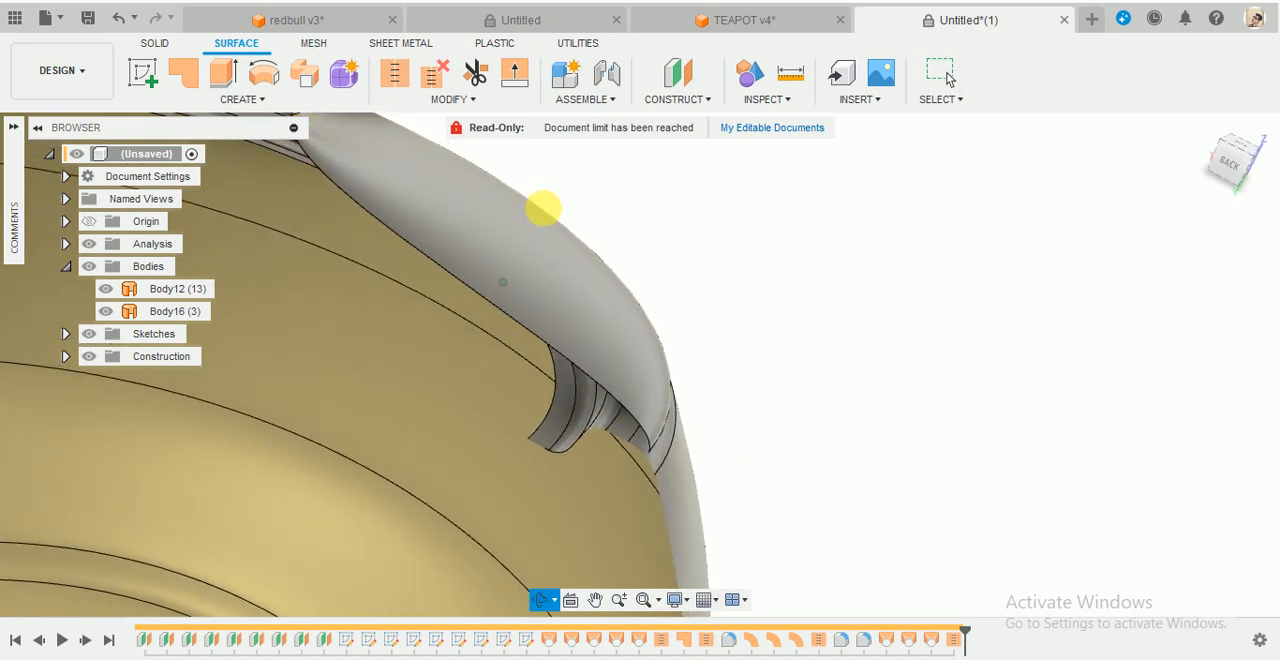
pyautogui.keyDown('shift'); pyautogui.moveTo(866, 385); pyautogui.dragTo(820, 378, button='middle'); pyautogui.keyUp('shift')
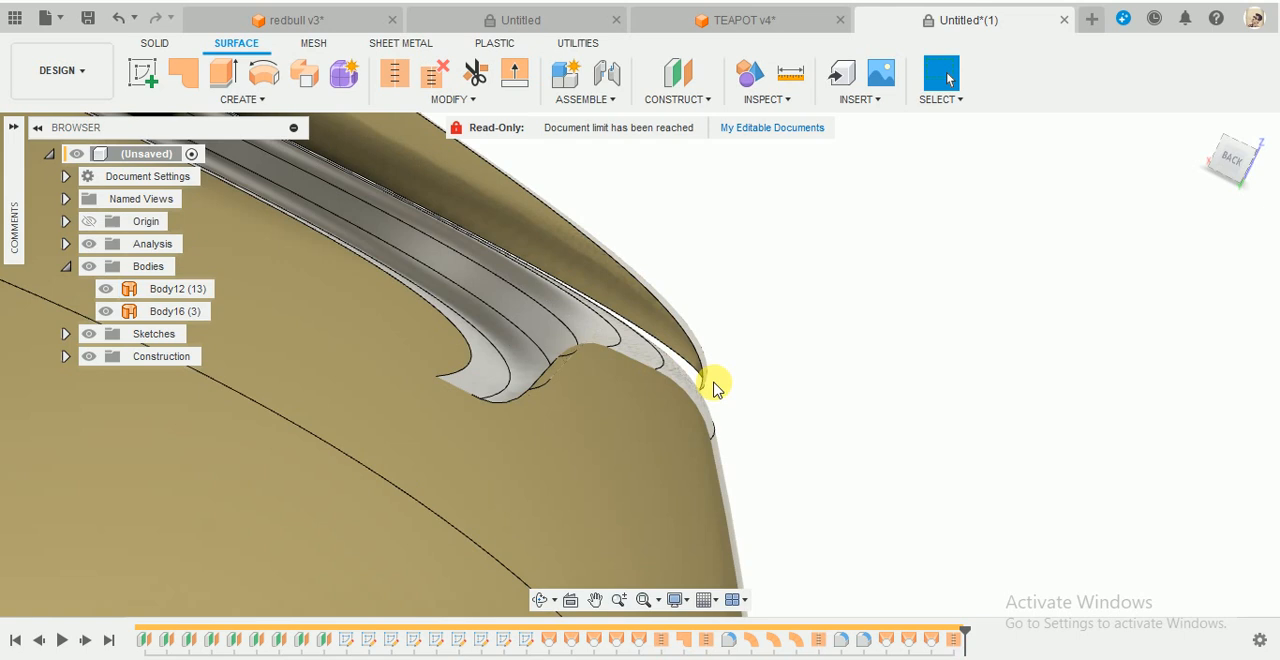
pyautogui.scroll(-5, 760, 340)
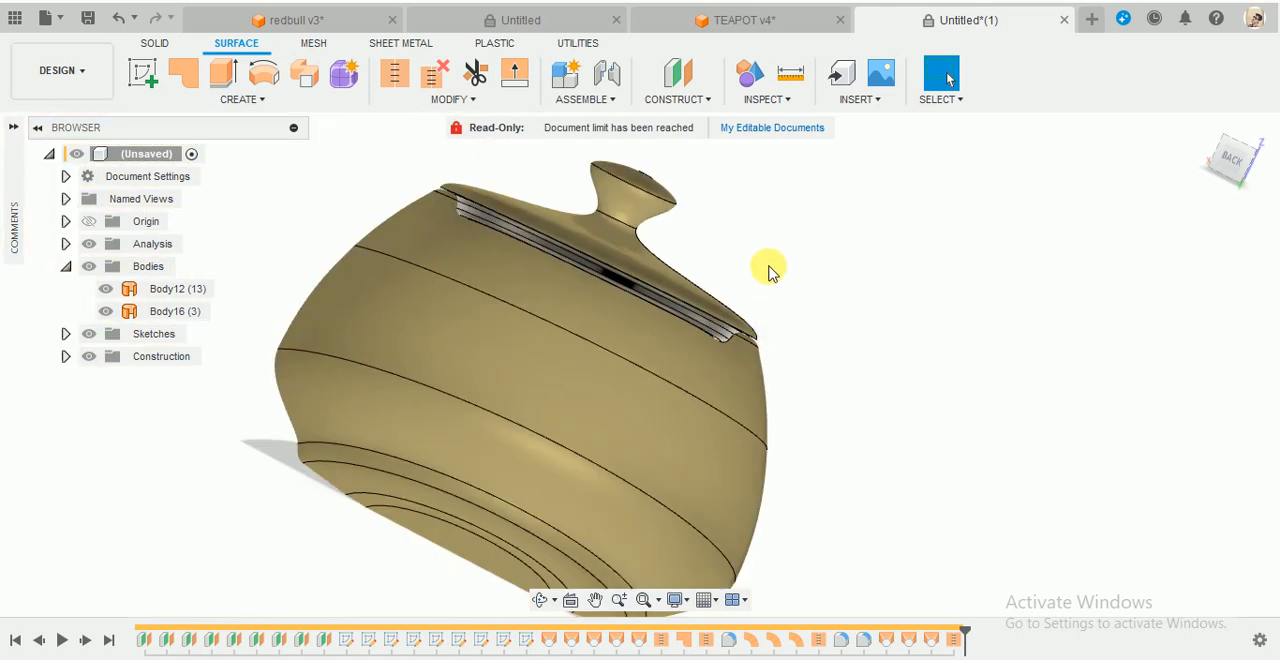
# - Start a Direction-type ruled surface from the lid's outer bottom edge, using the vertical Z axis as its direction
pyautogui.keyDown('shift'); pyautogui.moveTo(766, 269); pyautogui.dragTo(562, 447, button='middle'); pyautogui.keyUp('shift')
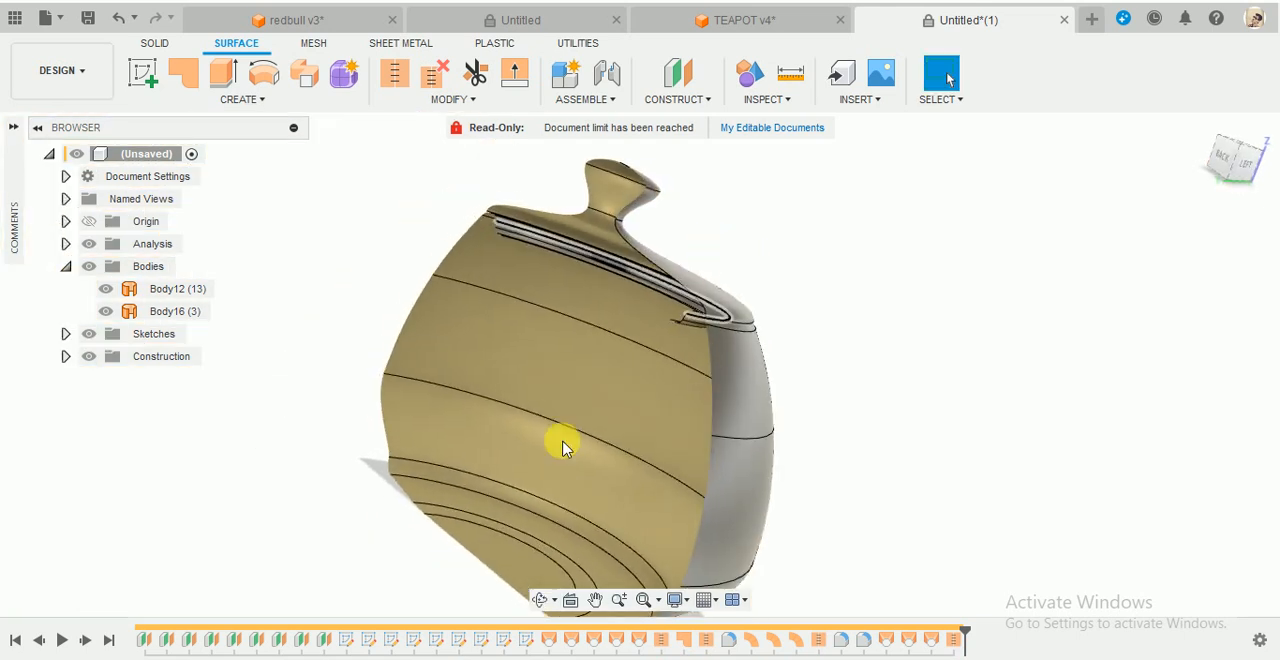
pyautogui.click(262, 100)
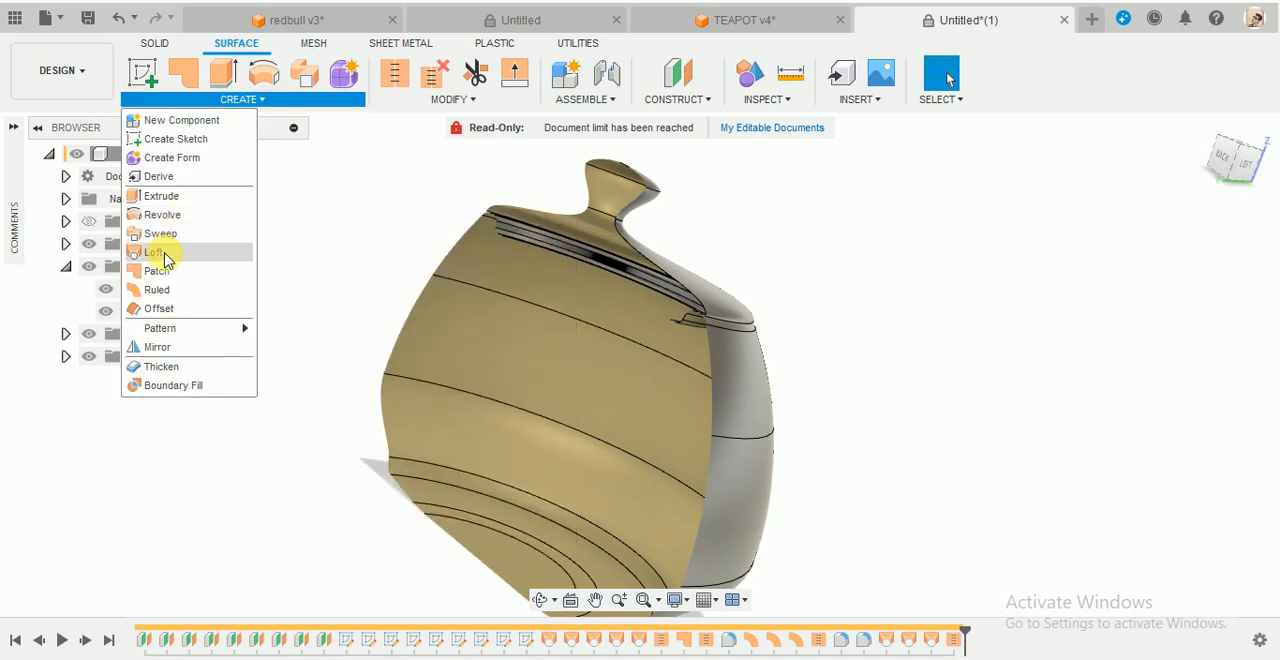
pyautogui.click(156, 289)
pyautogui.scroll(5, 700, 345)
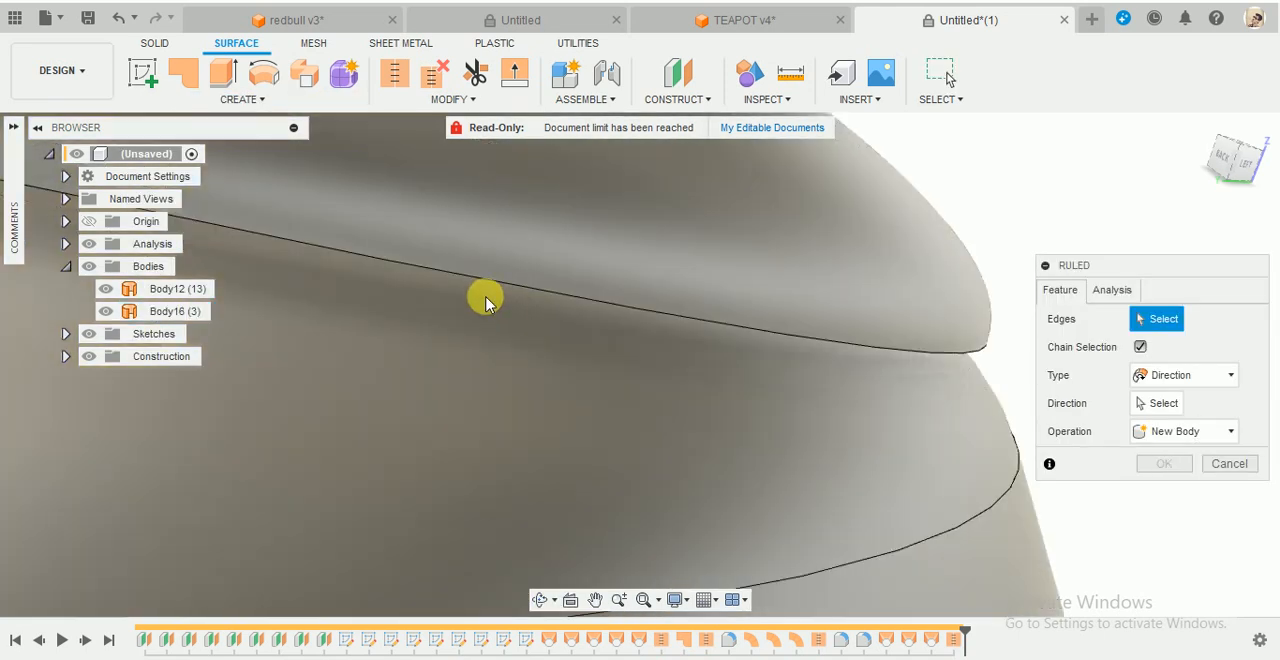
pyautogui.scroll(-3, 557, 330)
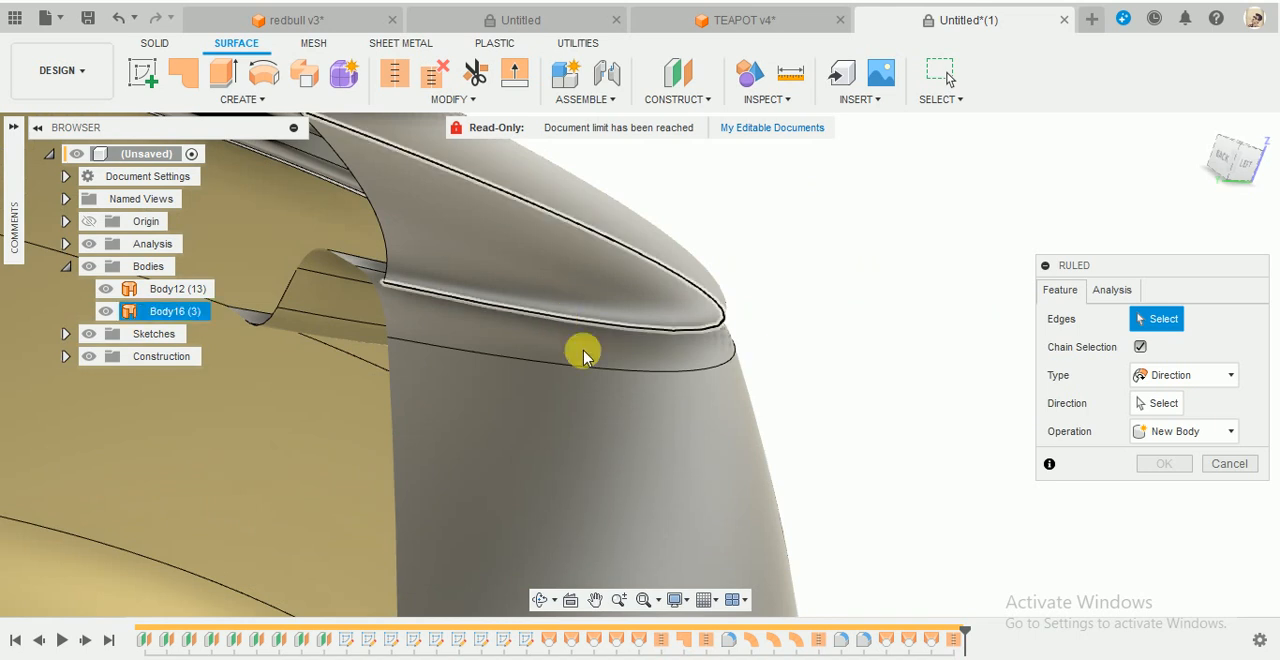
pyautogui.click(580, 348)
pyautogui.scroll(-5, 940, 457)
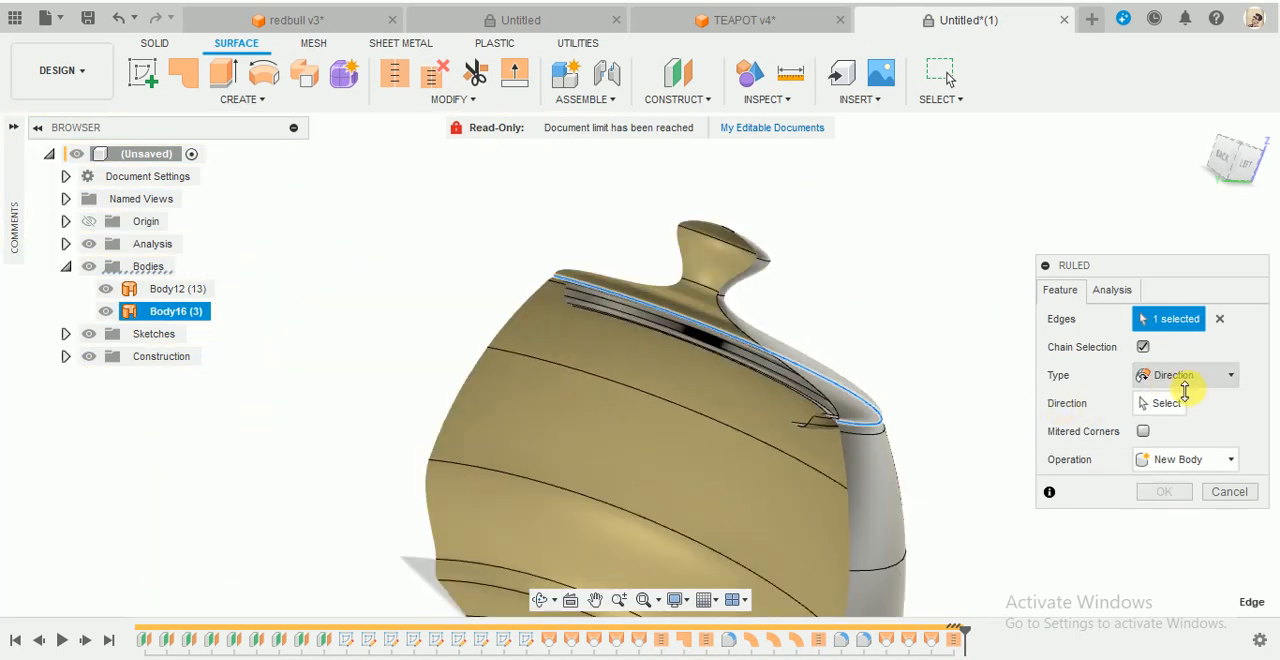
pyautogui.scroll(-3, 876, 400)
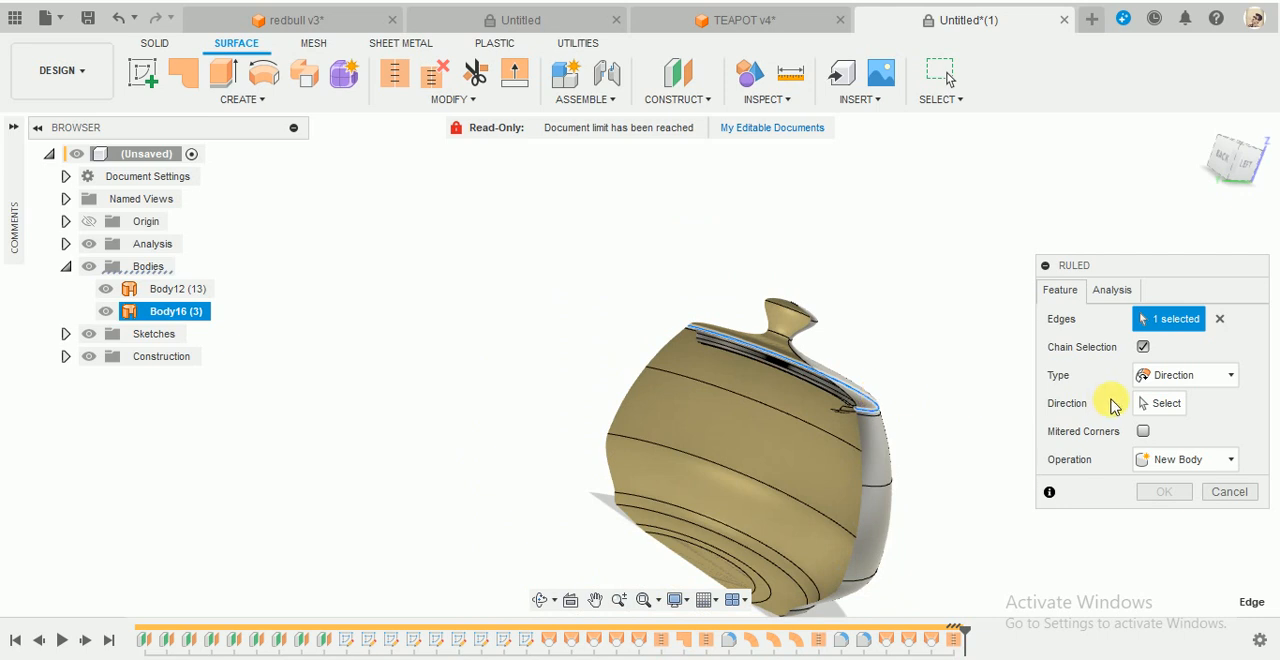
pyautogui.click(1157, 401)
pyautogui.click(728, 485)
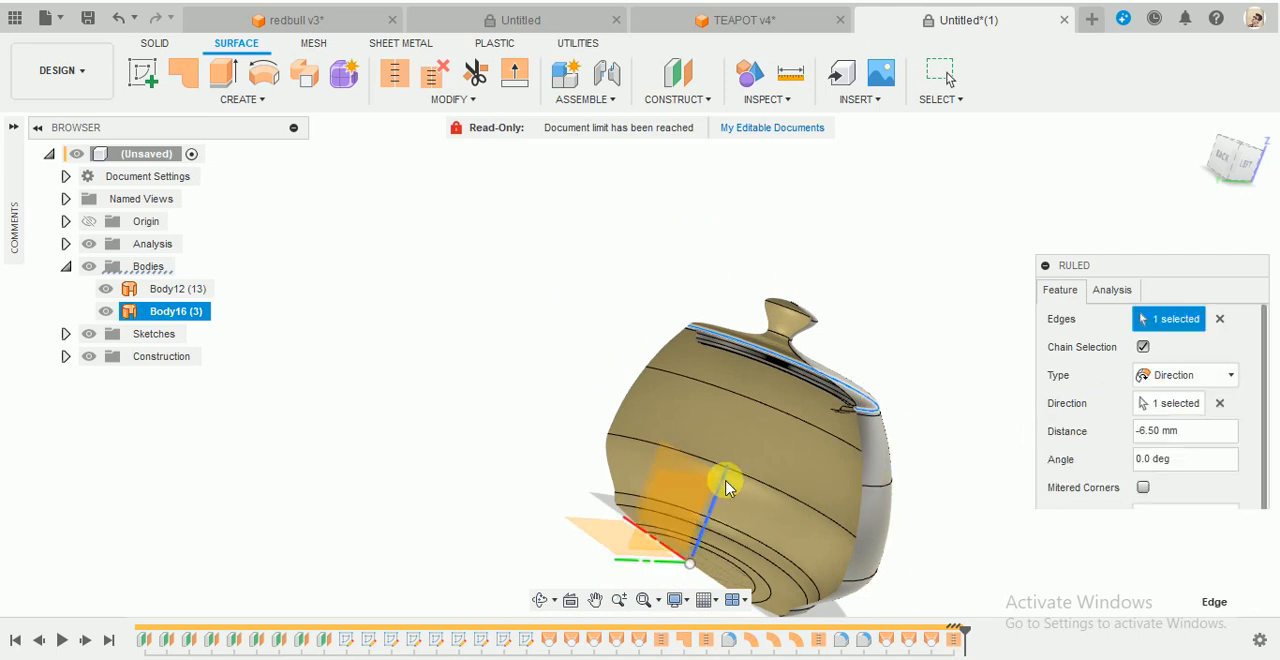
# - Set the ruled surface's angle to 90 degrees so it runs horizontally inward from the lid's edge
pyautogui.keyDown('shift'); pyautogui.moveTo(929, 466); pyautogui.dragTo(957, 465, button='middle'); pyautogui.keyUp('shift')
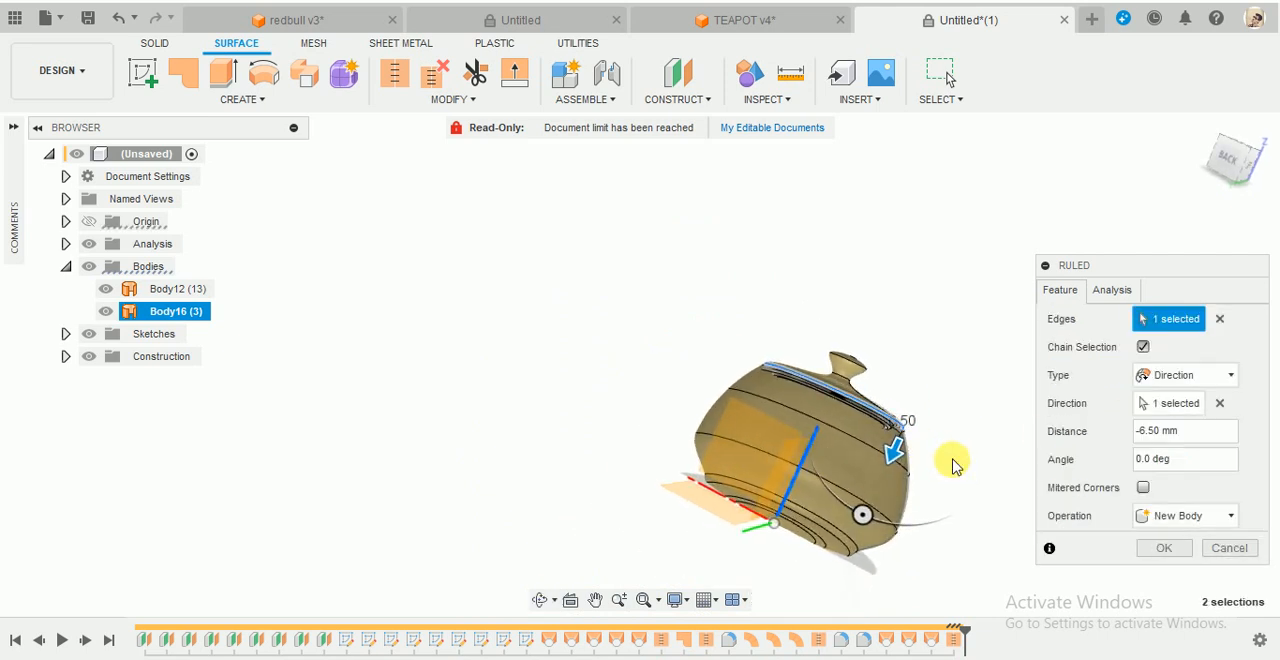
pyautogui.scroll(3, 939, 460)
pyautogui.scroll(3, 852, 487)
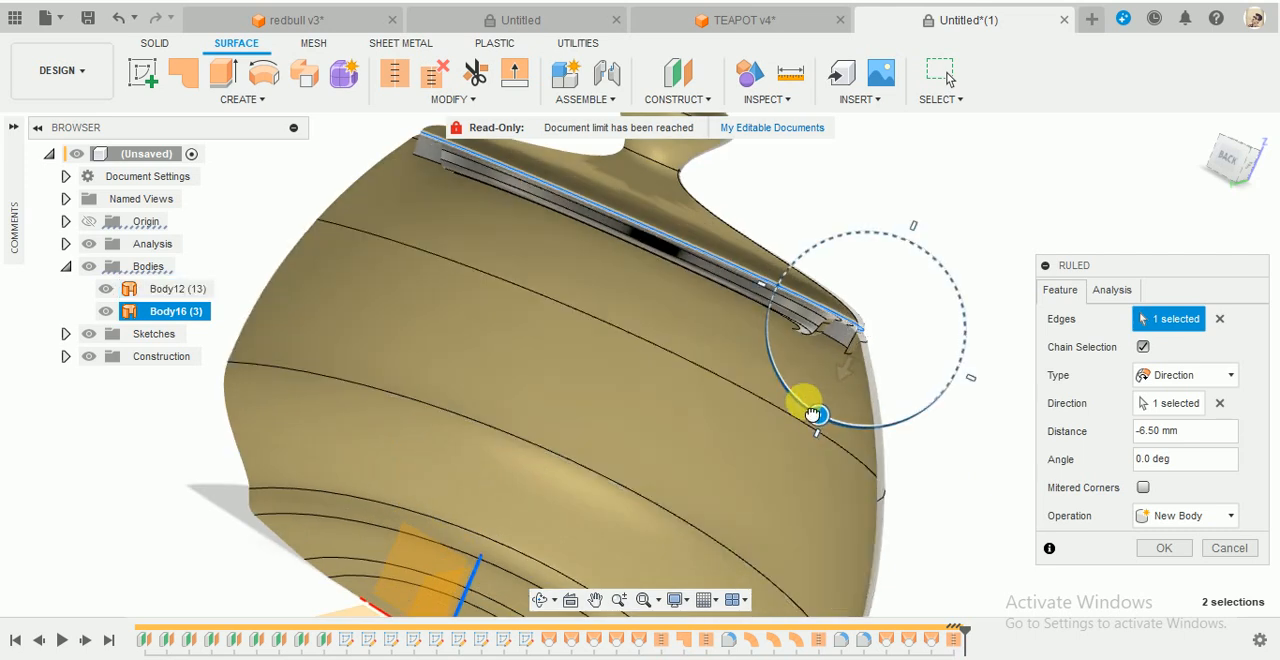
pyautogui.moveTo(813, 414); pyautogui.dragTo(763, 330)
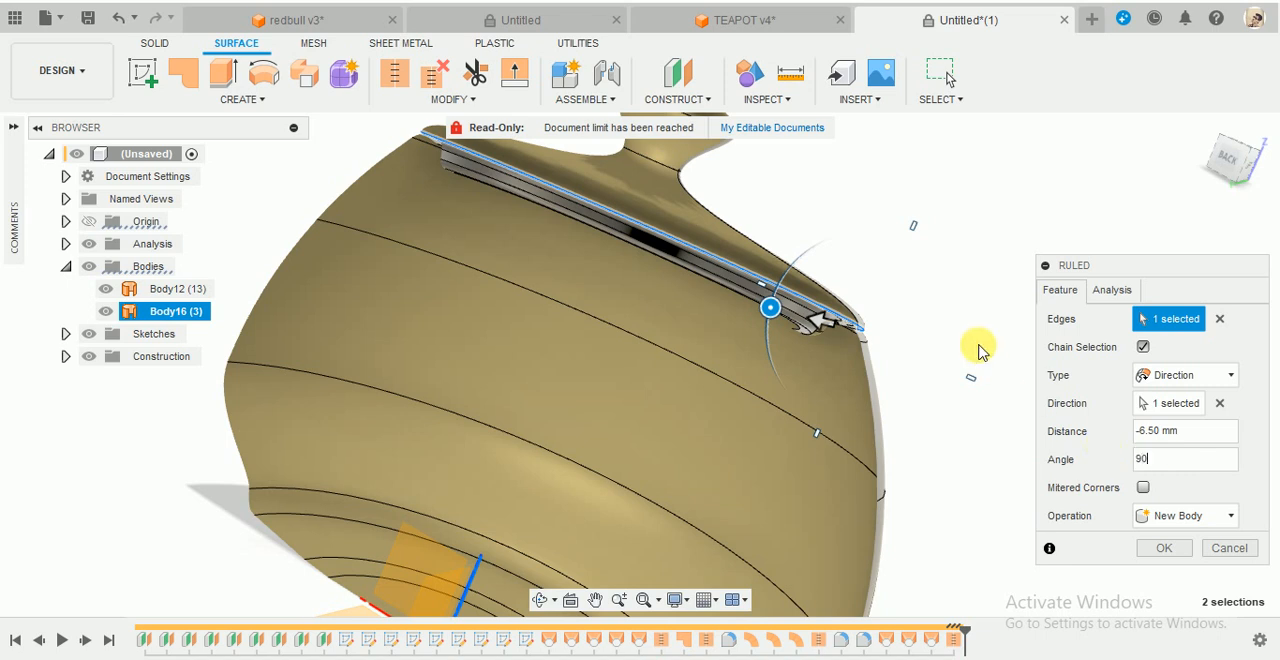
pyautogui.click(1238, 165)
pyautogui.scroll(5, 809, 245)
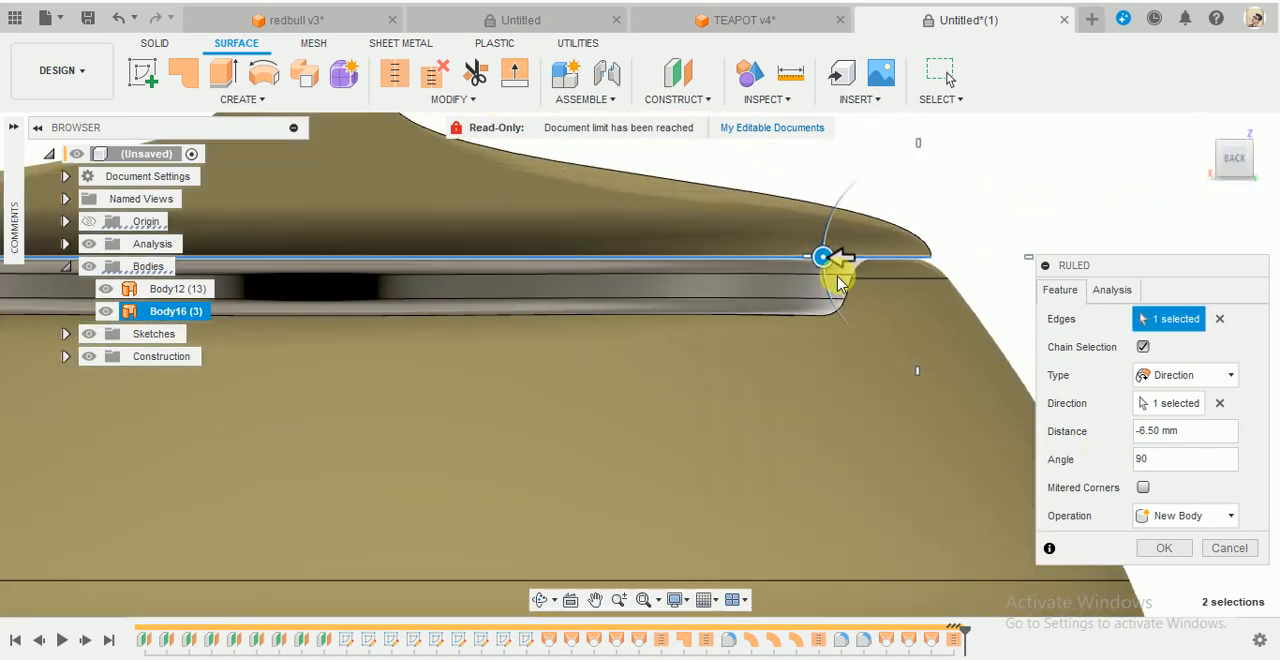
pyautogui.keyDown('shift'); pyautogui.moveTo(842, 240); pyautogui.dragTo(831, 239, button='middle'); pyautogui.keyUp('shift')
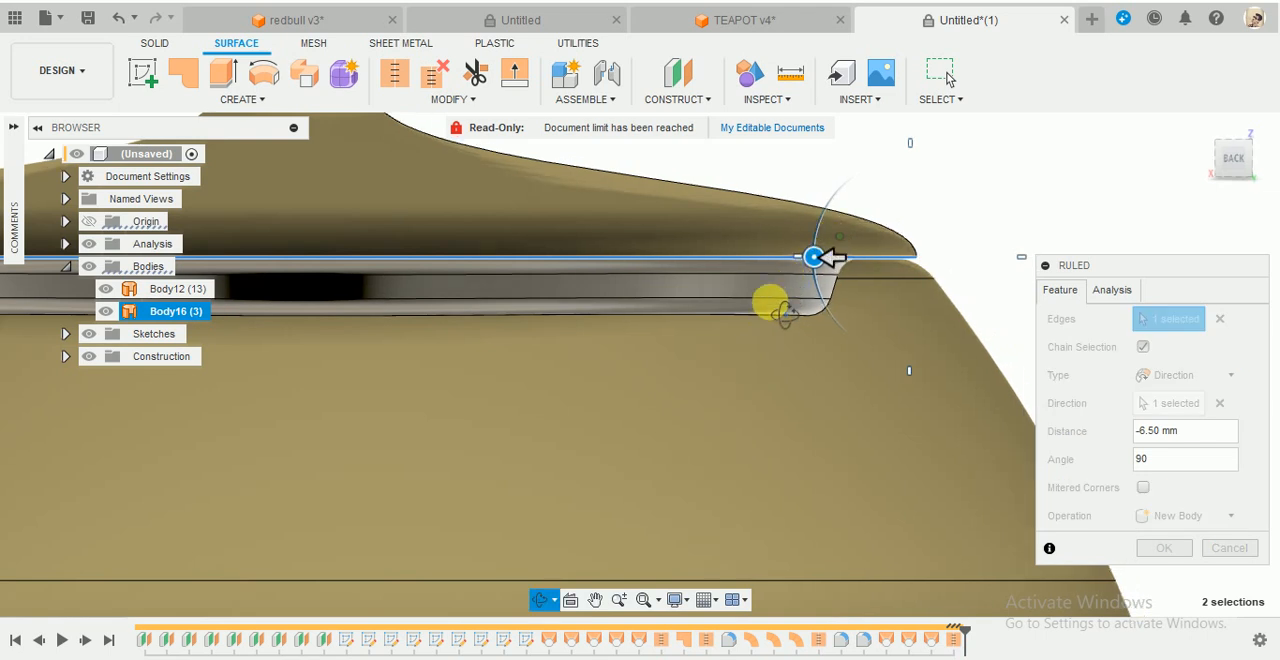
pyautogui.keyDown('shift'); pyautogui.moveTo(752, 320); pyautogui.dragTo(809, 306, button='middle'); pyautogui.keyUp('shift')
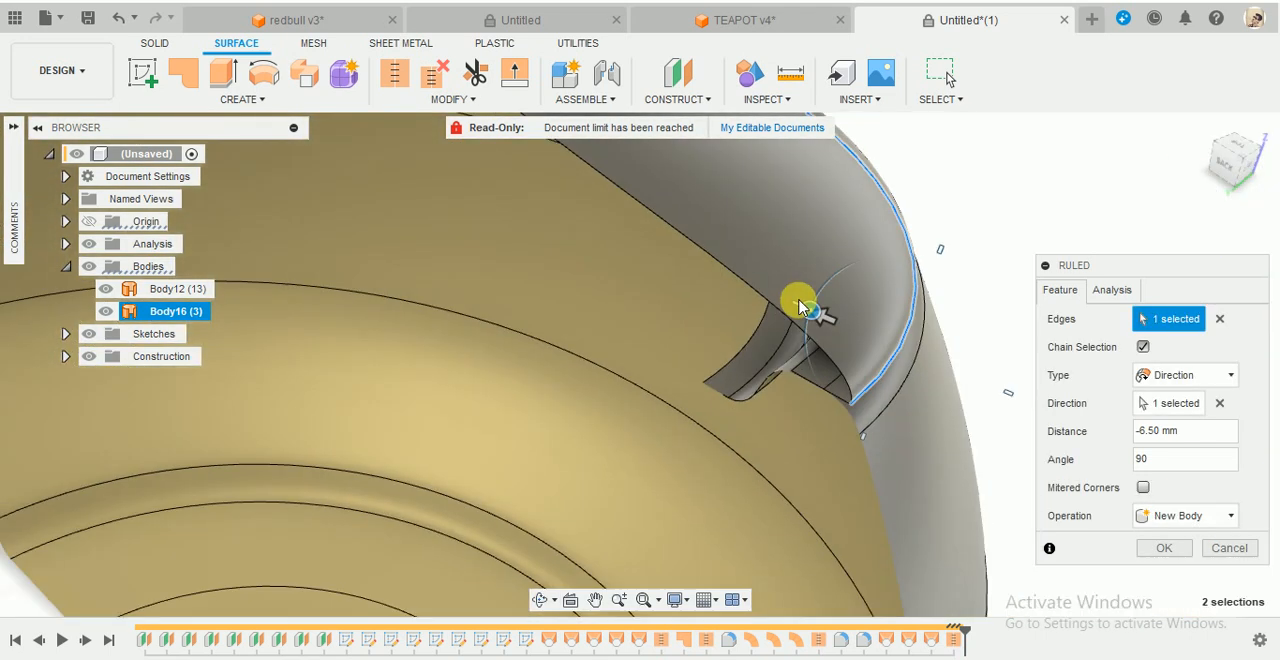
# - Extend the ruled surface inward past the body rim to a distance of -9.472 mm and create it as a new body
pyautogui.scroll(5, 822, 337)
pyautogui.scroll(-4, 816, 335)
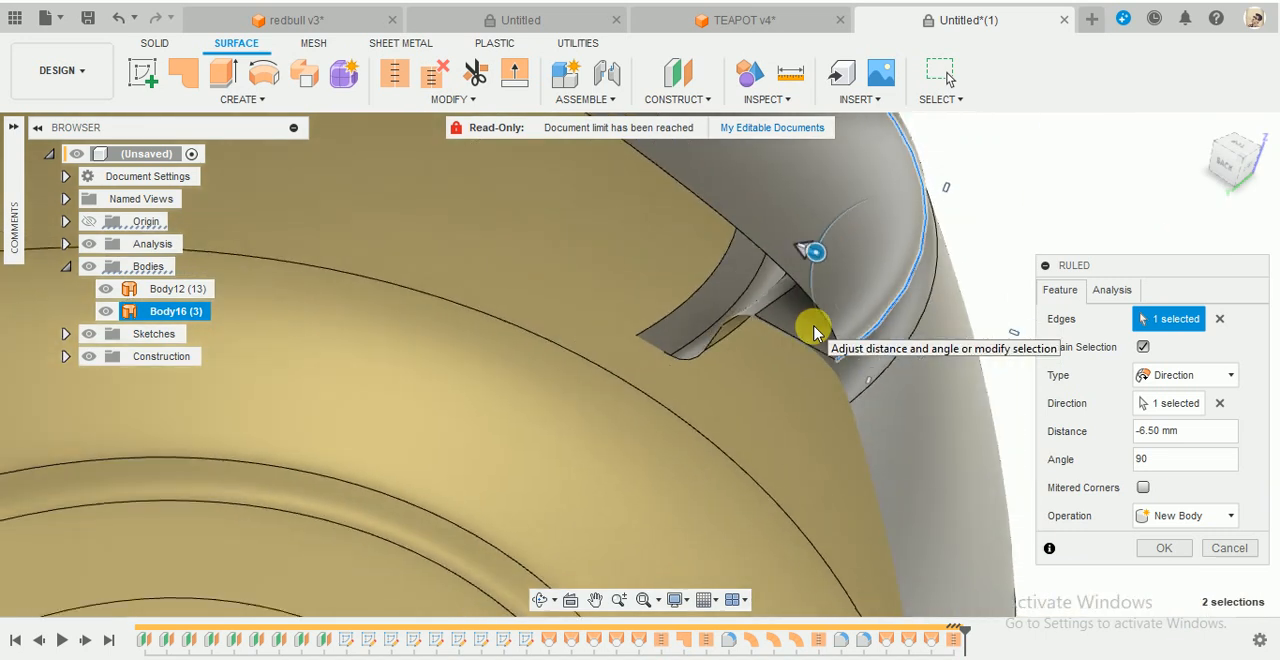
pyautogui.scroll(2, 822, 305)
pyautogui.scroll(2, 823, 292)
pyautogui.moveTo(815, 216); pyautogui.dragTo(768, 183)
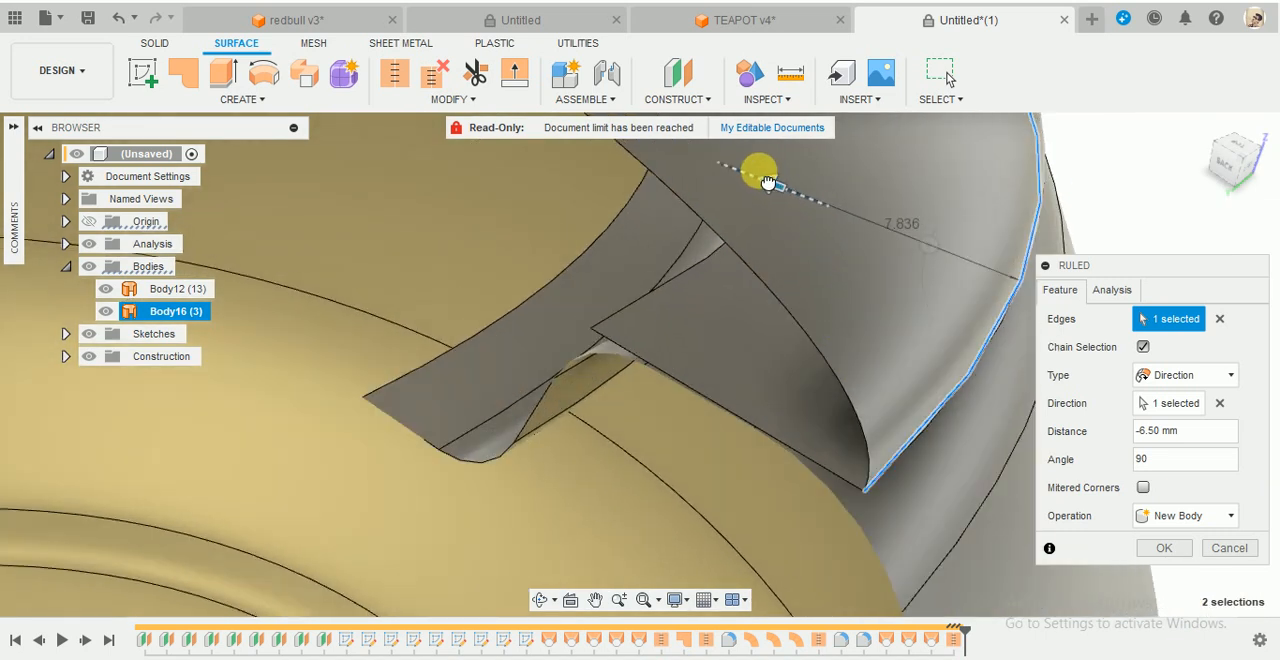
pyautogui.keyDown('shift'); pyautogui.moveTo(755, 172); pyautogui.dragTo(706, 340, button='middle'); pyautogui.keyUp('shift')
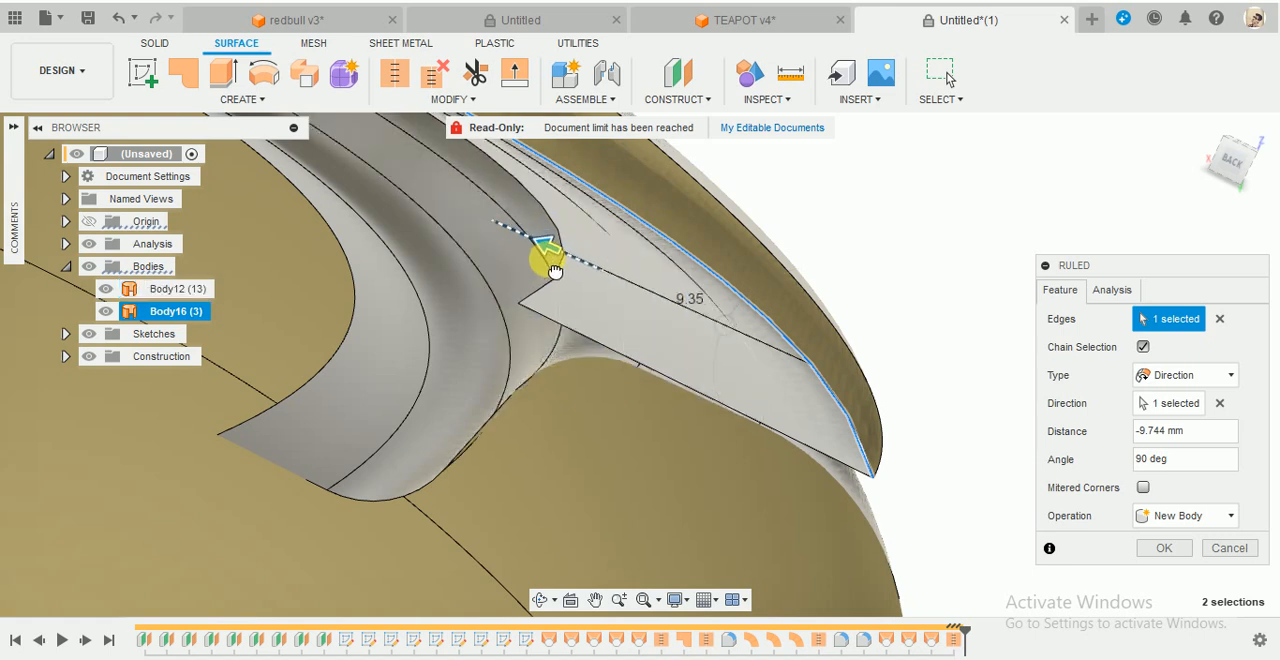
pyautogui.moveTo(548, 276); pyautogui.dragTo(545, 276)
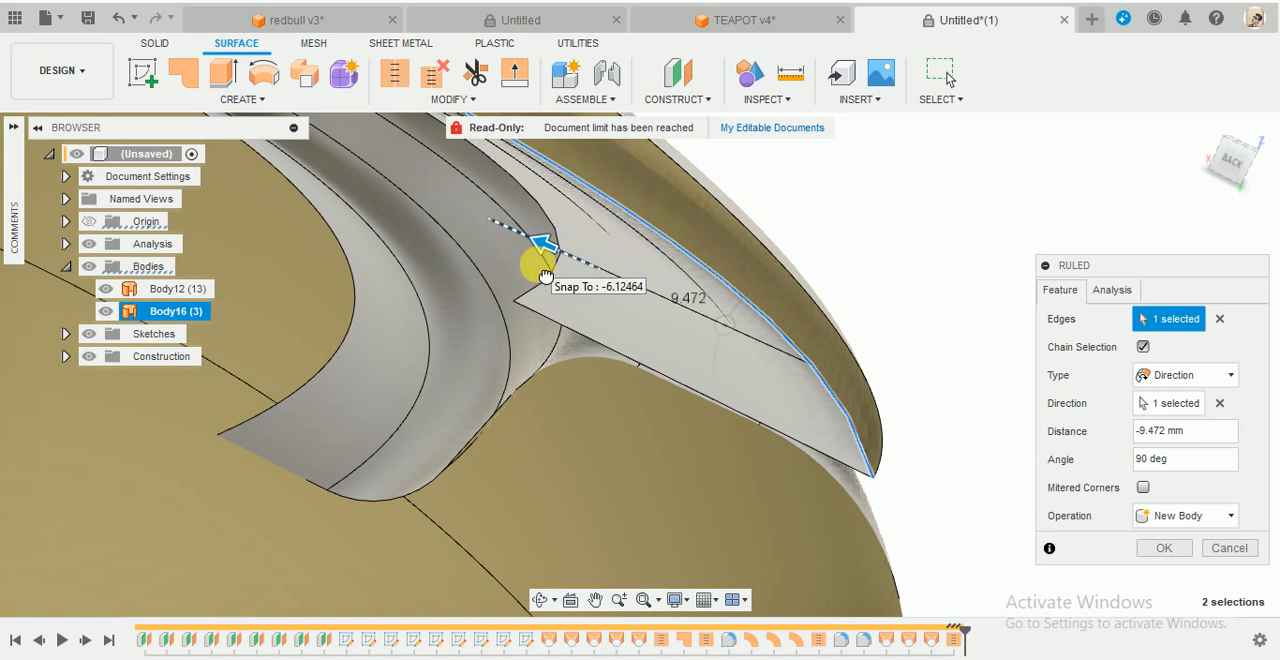
pyautogui.click(1169, 553)
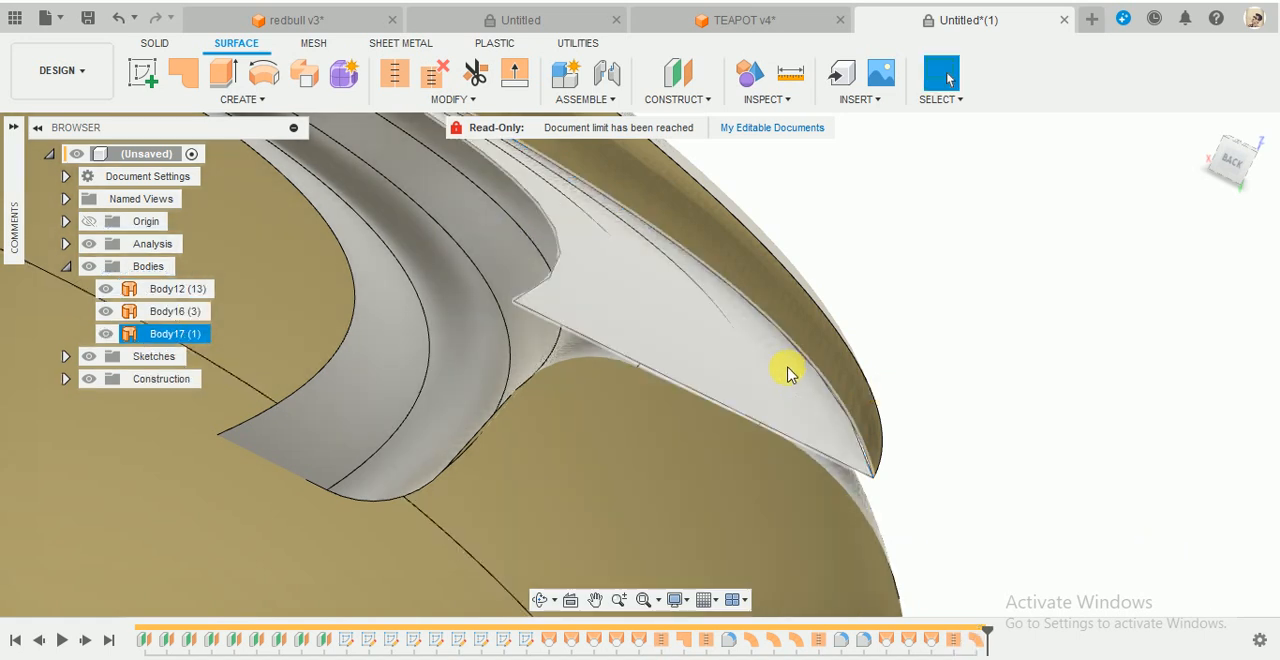
# - Start a second ruled surface from the inner edge of the new horizontal lid flange, with the type set to Normal
pyautogui.scroll(-6, 778, 375)
pyautogui.scroll(4, 729, 373)
pyautogui.keyDown('shift'); pyautogui.moveTo(729, 373); pyautogui.dragTo(743, 268, button='middle'); pyautogui.keyUp('shift')
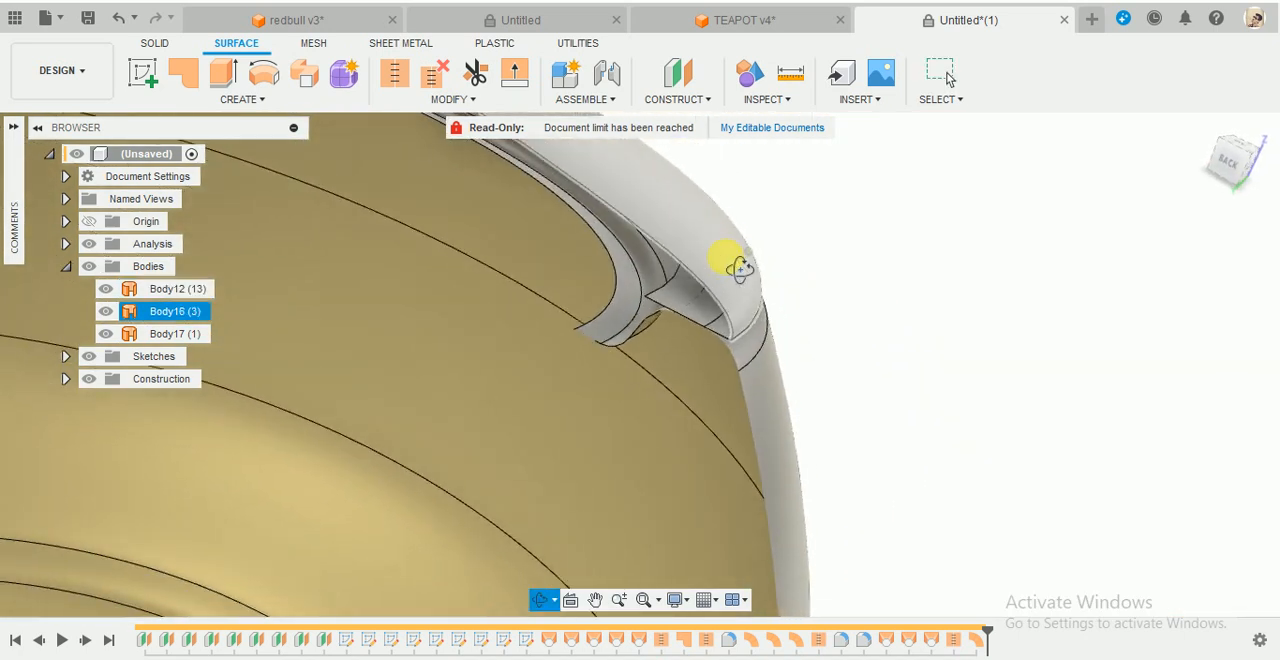
pyautogui.scroll(5, 680, 277)
pyautogui.click(286, 99)
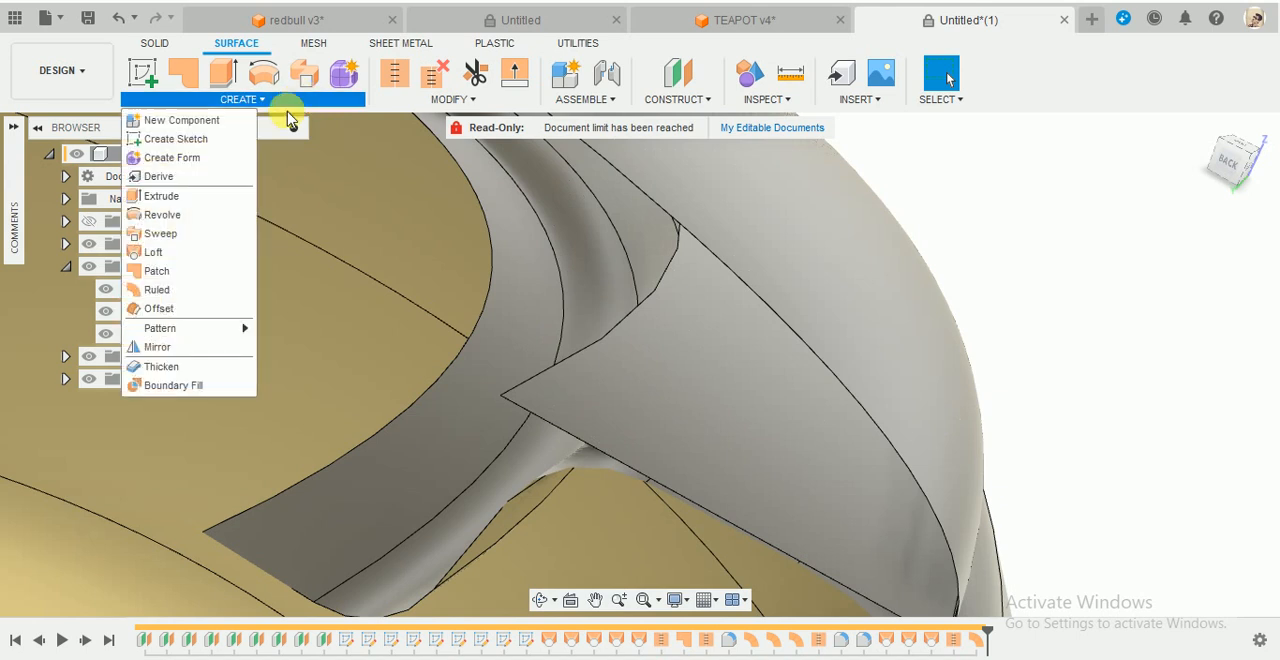
pyautogui.click(161, 289)
pyautogui.scroll(-3, 834, 323)
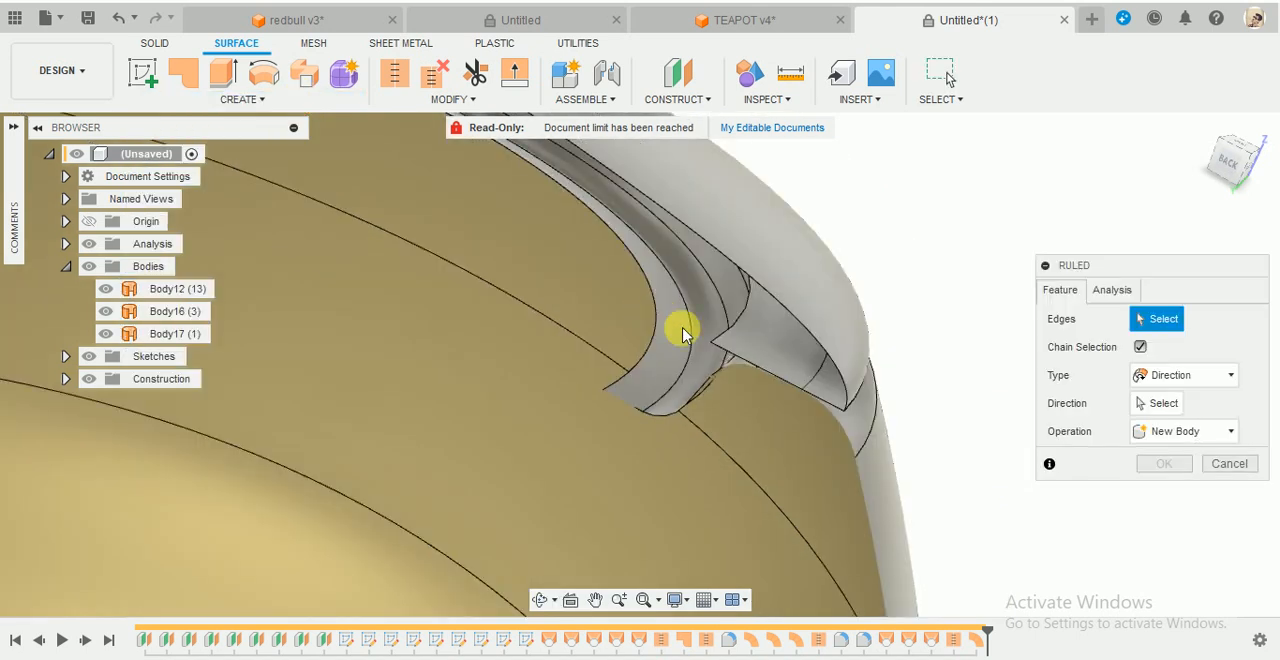
pyautogui.click(722, 340)
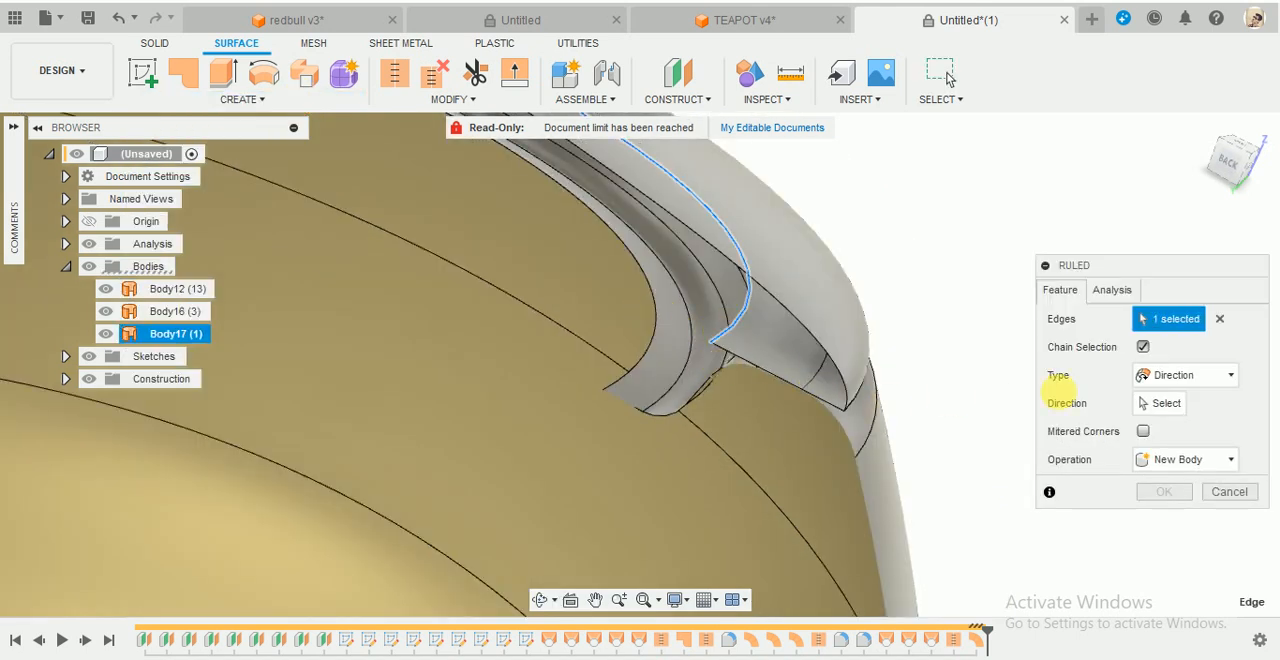
pyautogui.click(1158, 405)
pyautogui.scroll(-5, 834, 404)
pyautogui.click(1183, 375)
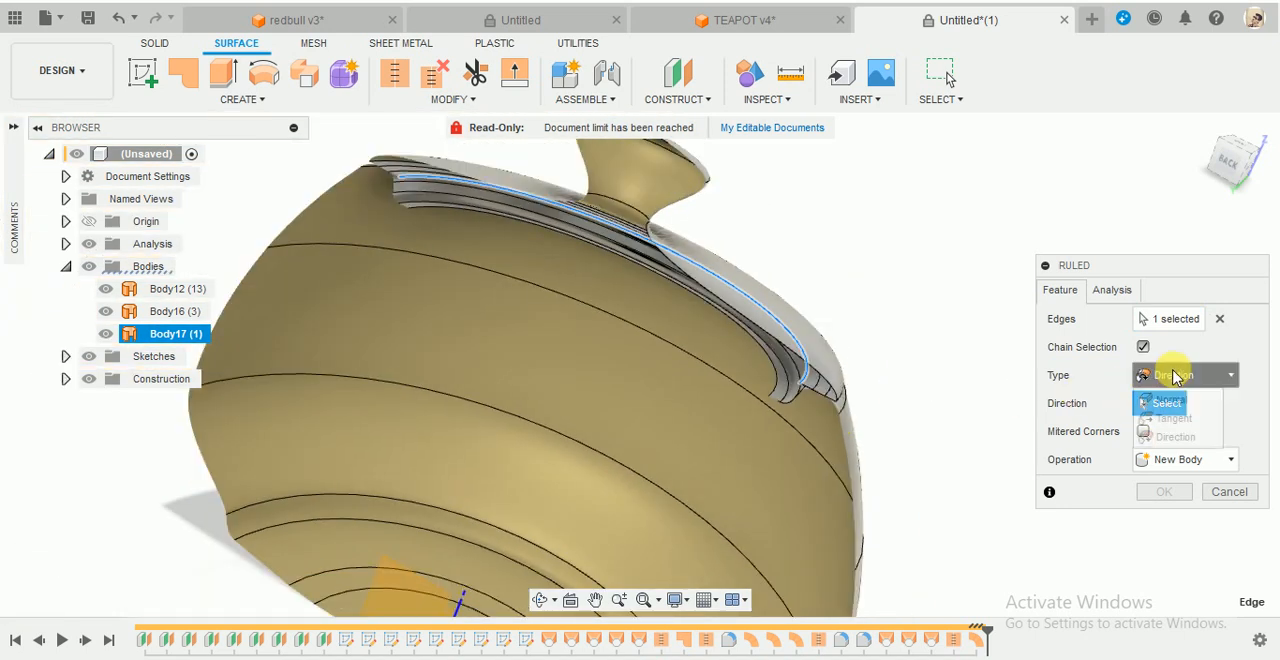
pyautogui.click(1165, 403)
pyautogui.scroll(3, 920, 385)
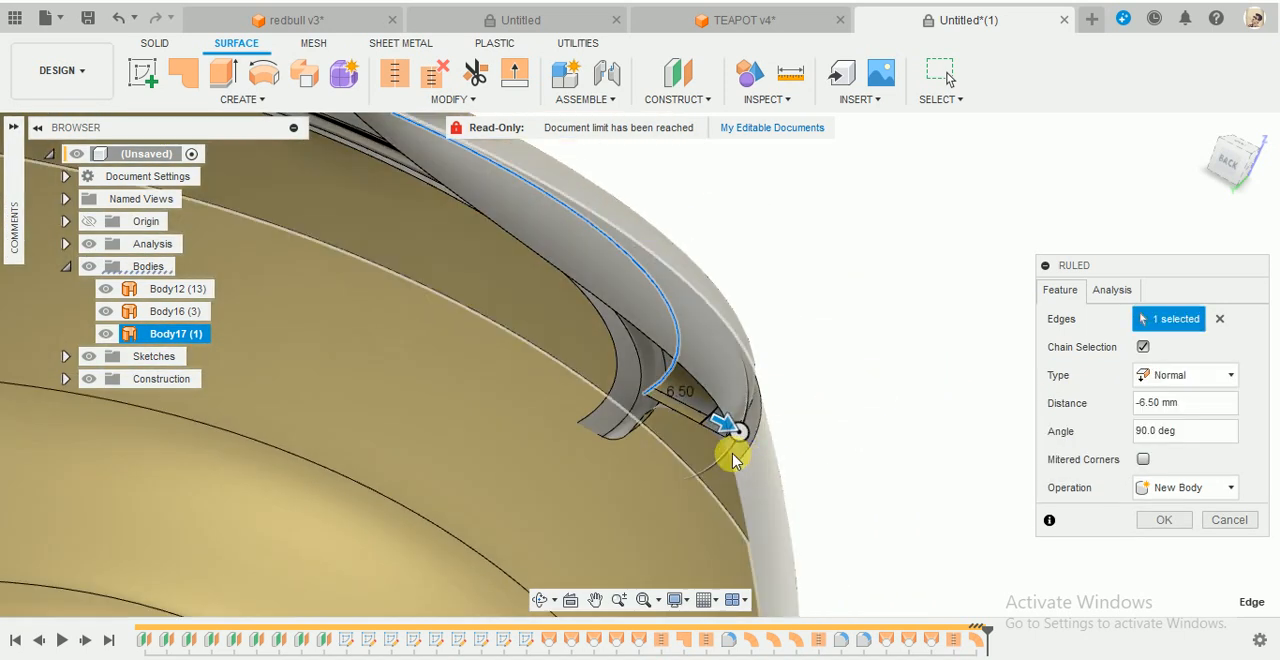
# - Angle the second ruled surface downward at -20.2 degrees, following the slope of the body's inner rim
pyautogui.moveTo(736, 455); pyautogui.dragTo(620, 462)
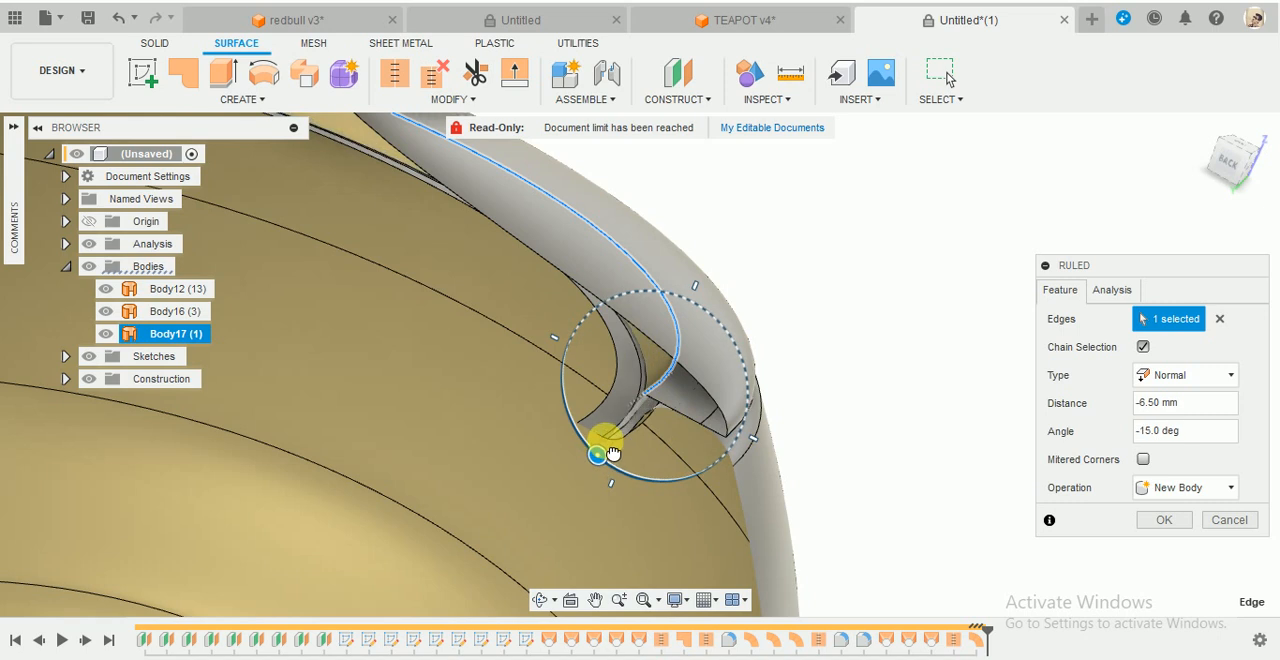
pyautogui.click(1237, 170)
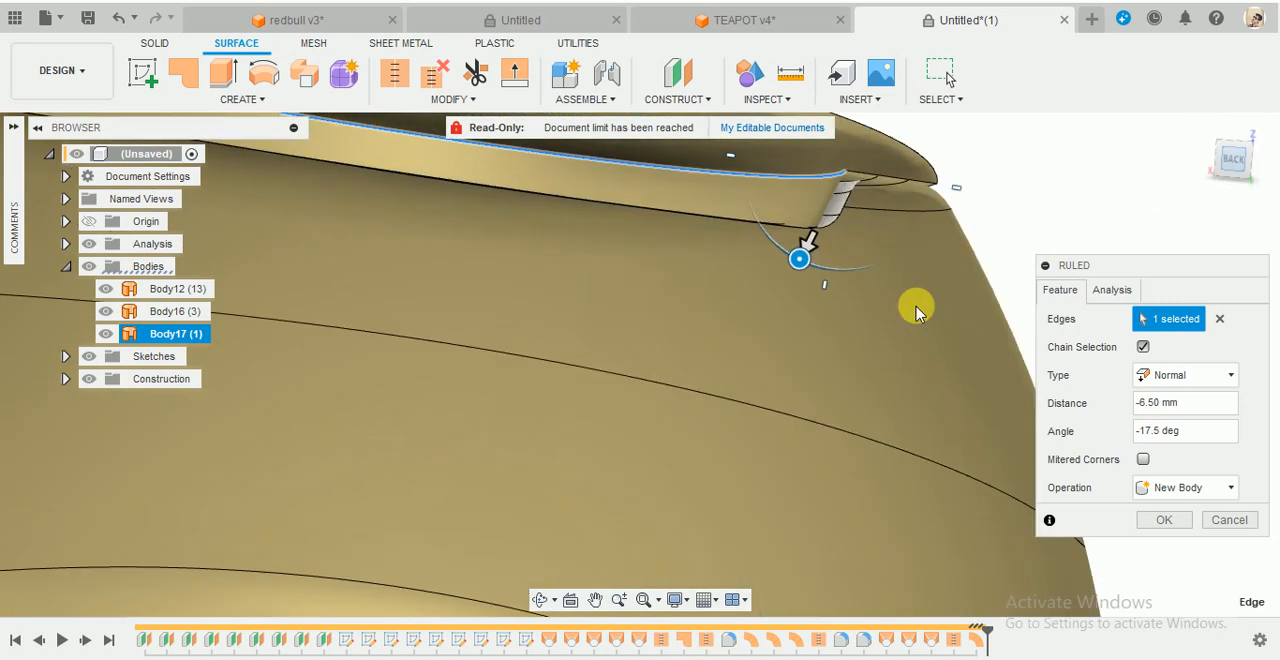
pyautogui.scroll(3, 857, 200)
pyautogui.scroll(2, 730, 217)
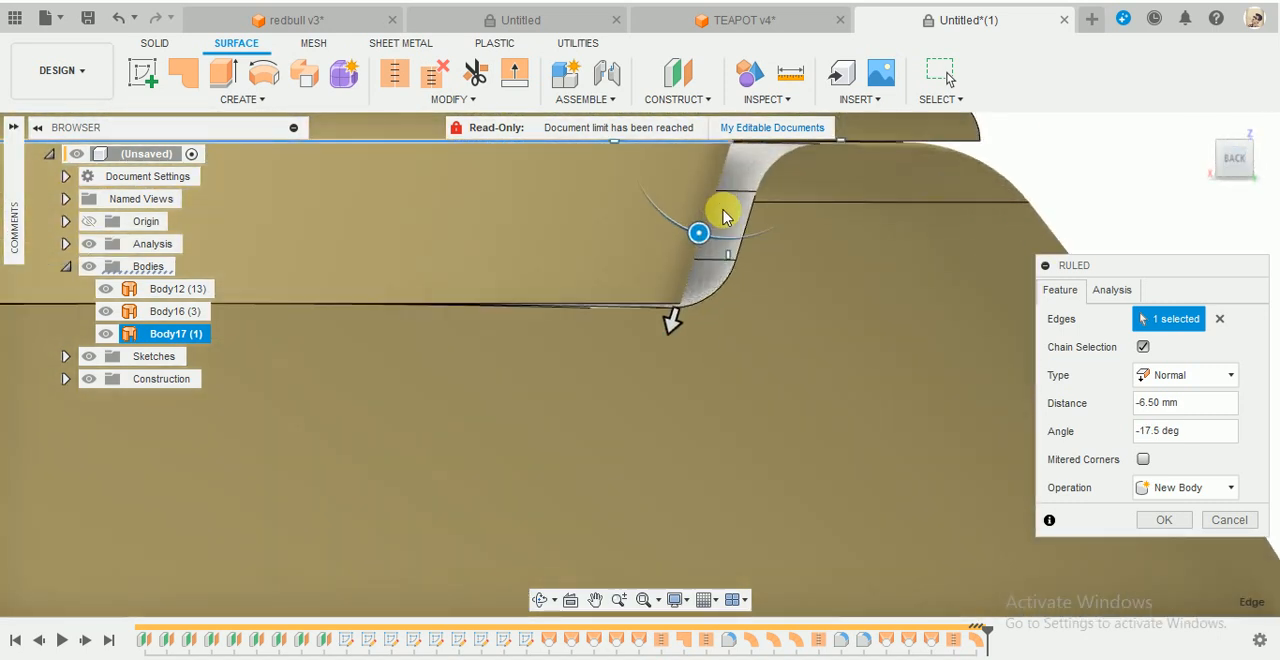
pyautogui.moveTo(695, 249); pyautogui.dragTo(697, 260)
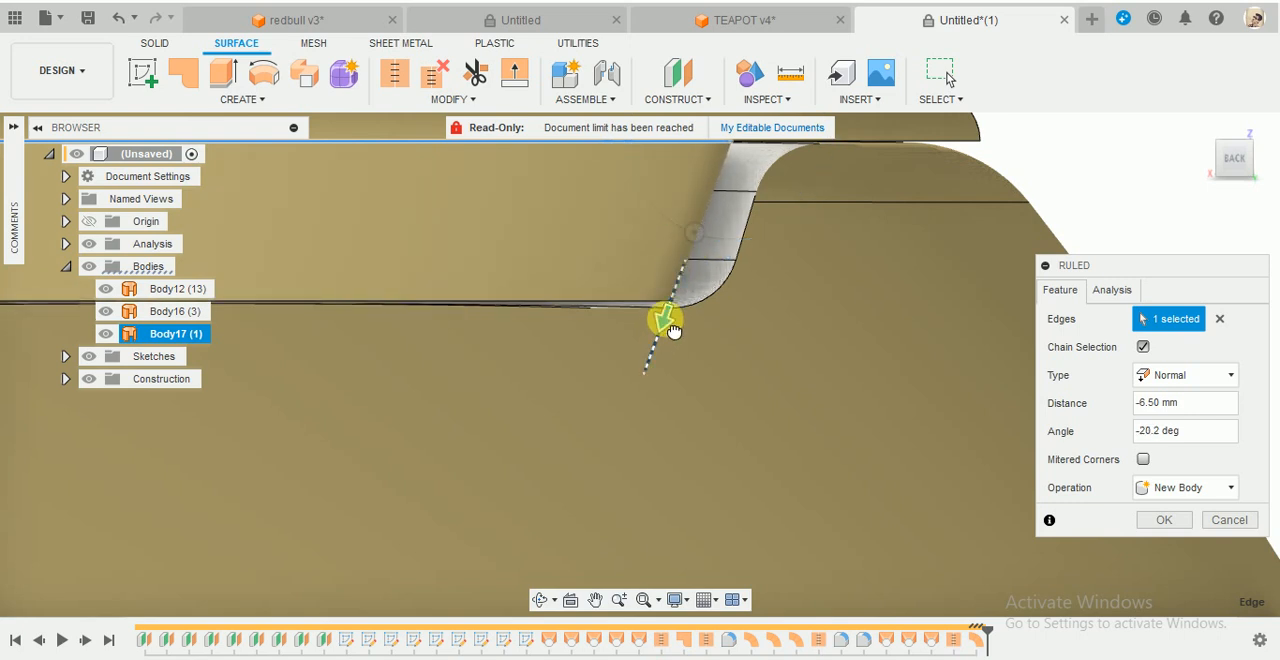
# - Shorten the sloped ruled surface to a distance of -5.301 mm and create it as a new body
pyautogui.moveTo(673, 331)
pyautogui.mouseDown()
pyautogui.moveTo(690, 282)
pyautogui.moveTo(677, 318)
pyautogui.mouseUp()
pyautogui.scroll(-2, 735, 357)
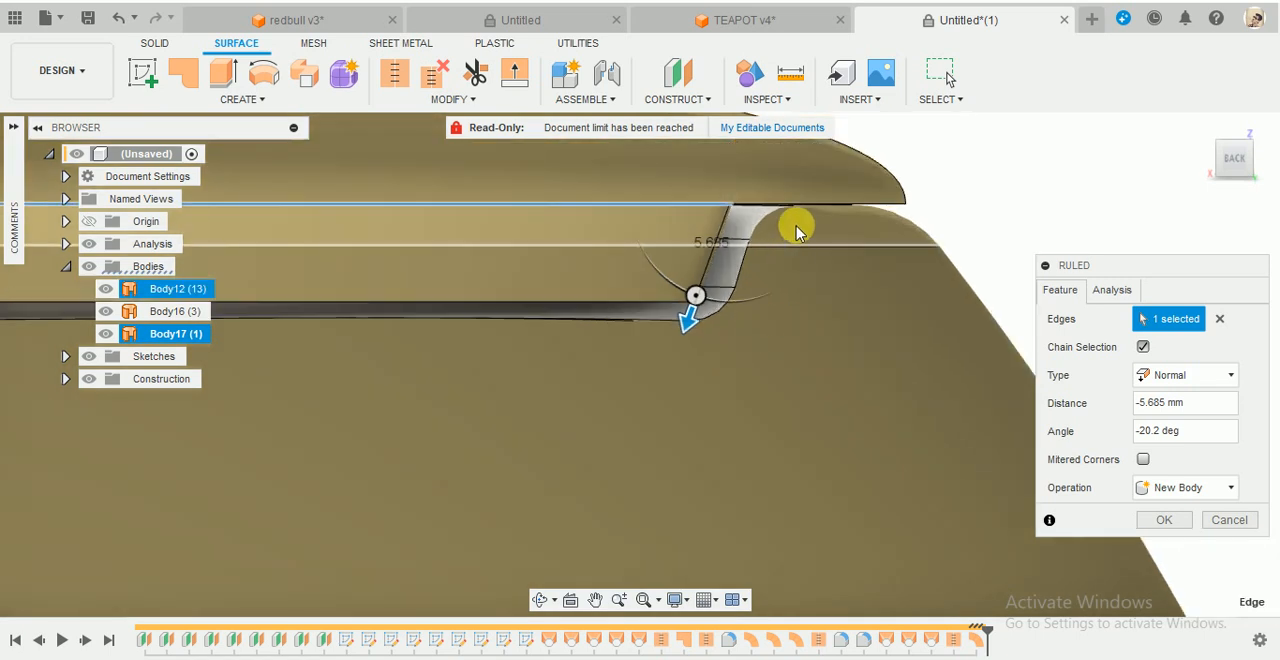
pyautogui.scroll(2, 797, 229)
pyautogui.scroll(3, 758, 200)
pyautogui.moveTo(602, 420)
pyautogui.mouseDown()
pyautogui.moveTo(625, 368)
pyautogui.moveTo(577, 458)
pyautogui.moveTo(603, 417)
pyautogui.moveTo(593, 420)
pyautogui.moveTo(606, 423)
pyautogui.moveTo(606, 390)
pyautogui.moveTo(611, 416)
pyautogui.mouseUp()
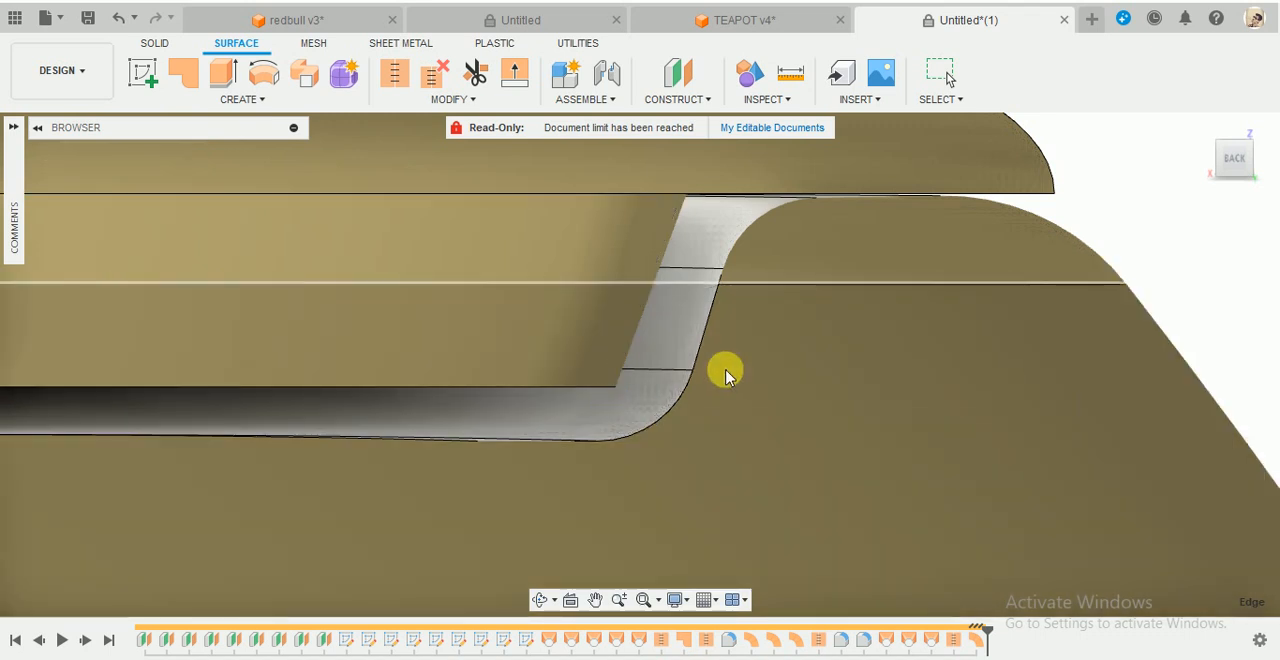
# - Hide the teapot's main body to isolate the lid with its new flange and sloped skirt
pyautogui.scroll(-4, 726, 374)
pyautogui.scroll(5, 825, 266)
pyautogui.keyDown('shift'); pyautogui.moveTo(825, 266); pyautogui.dragTo(798, 273, button='middle'); pyautogui.keyUp('shift')
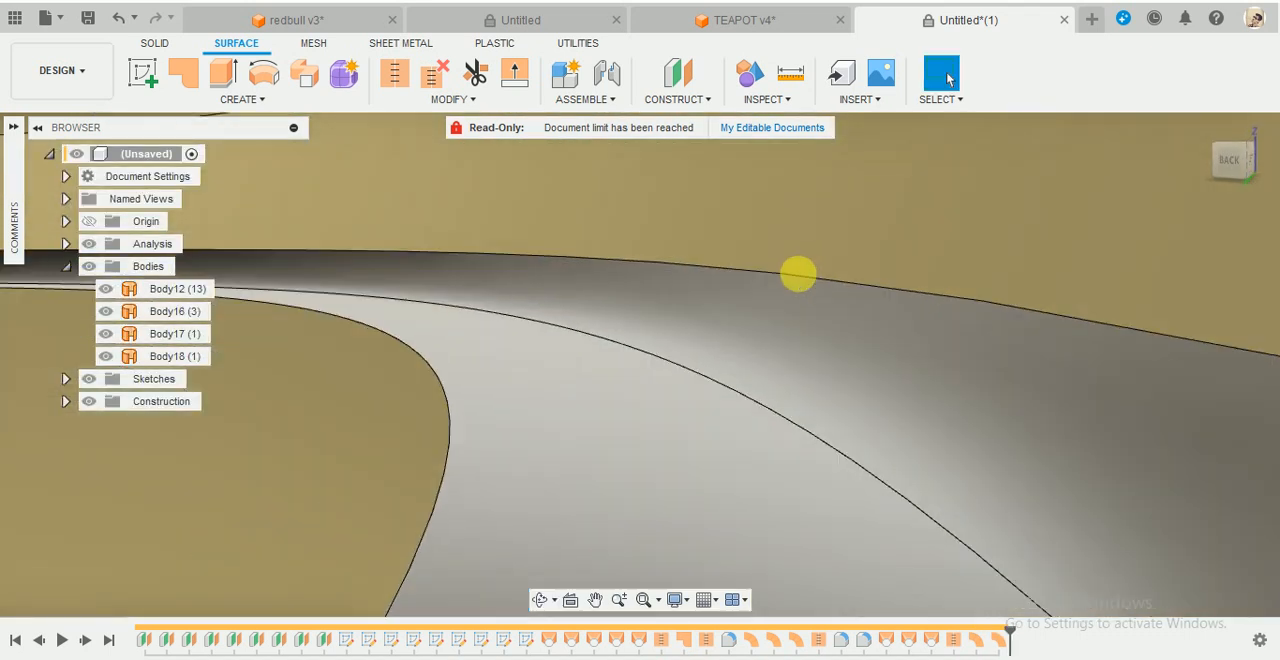
pyautogui.scroll(-8, 798, 273)
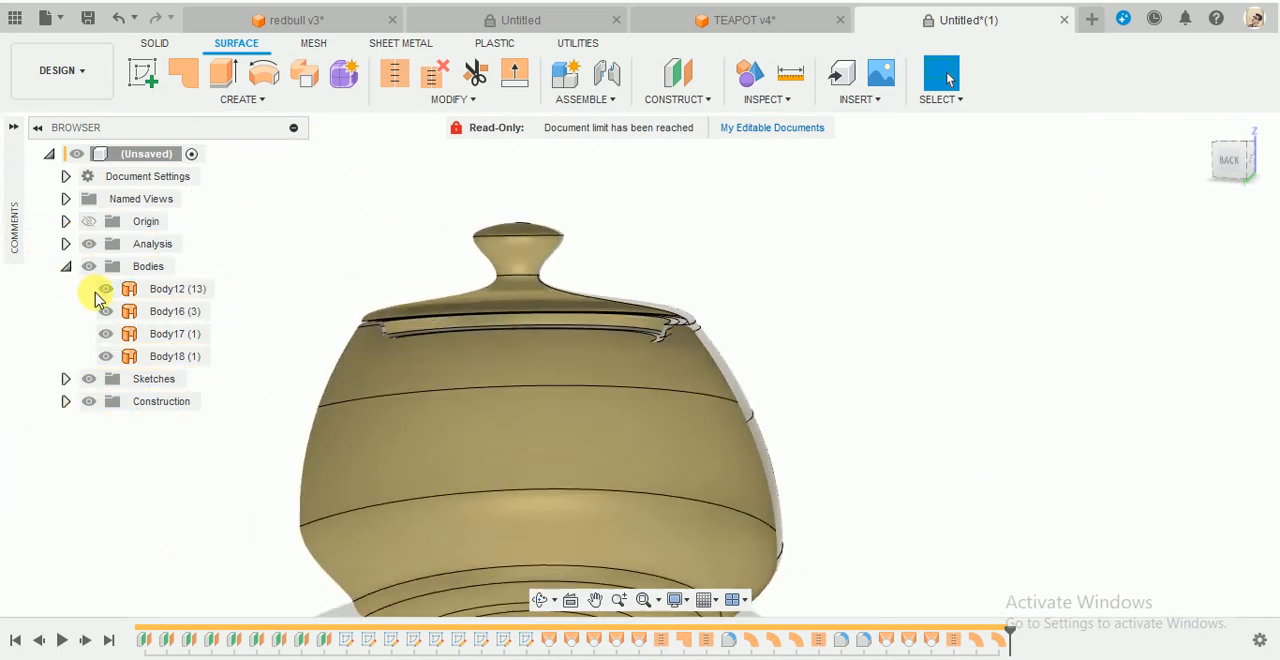
pyautogui.click(105, 289)
pyautogui.click(691, 338)
pyautogui.keyDown('shift'); pyautogui.moveTo(691, 338); pyautogui.dragTo(740, 337, button='middle'); pyautogui.keyUp('shift')
pyautogui.scroll(4, 650, 246)
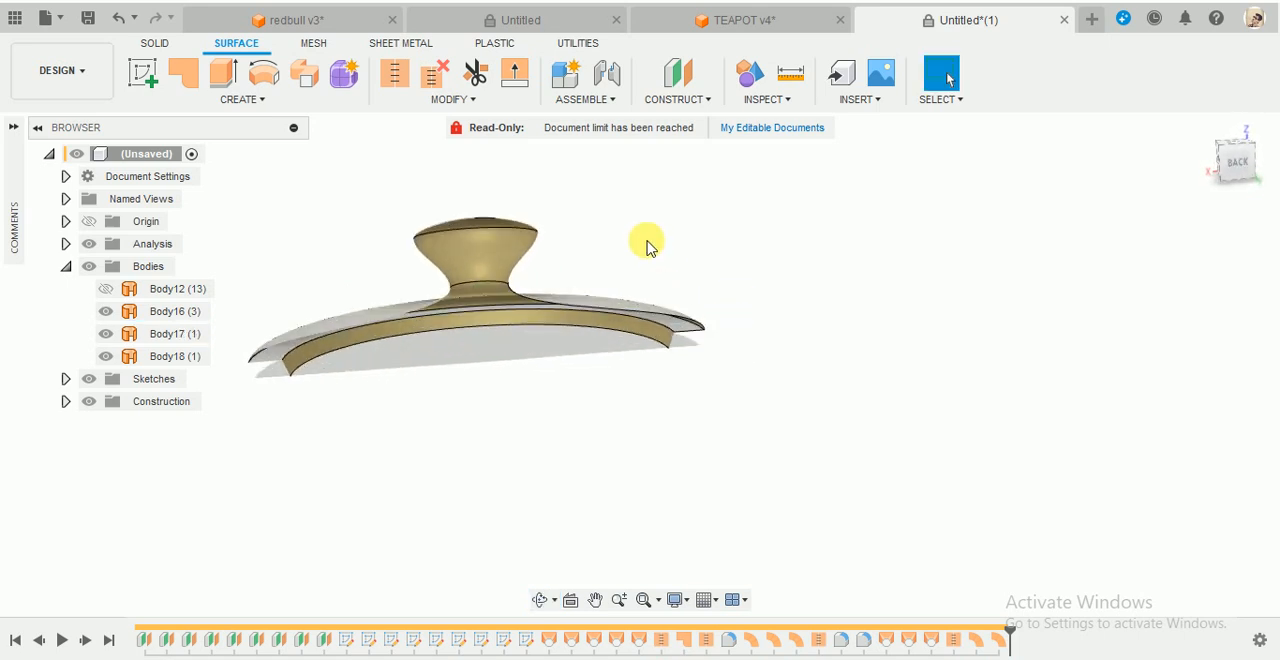
# - Stitch the lid, its horizontal flange and its sloped skirt into one new body with a 0.10 mm tolerance
pyautogui.scroll(3, 670, 362)
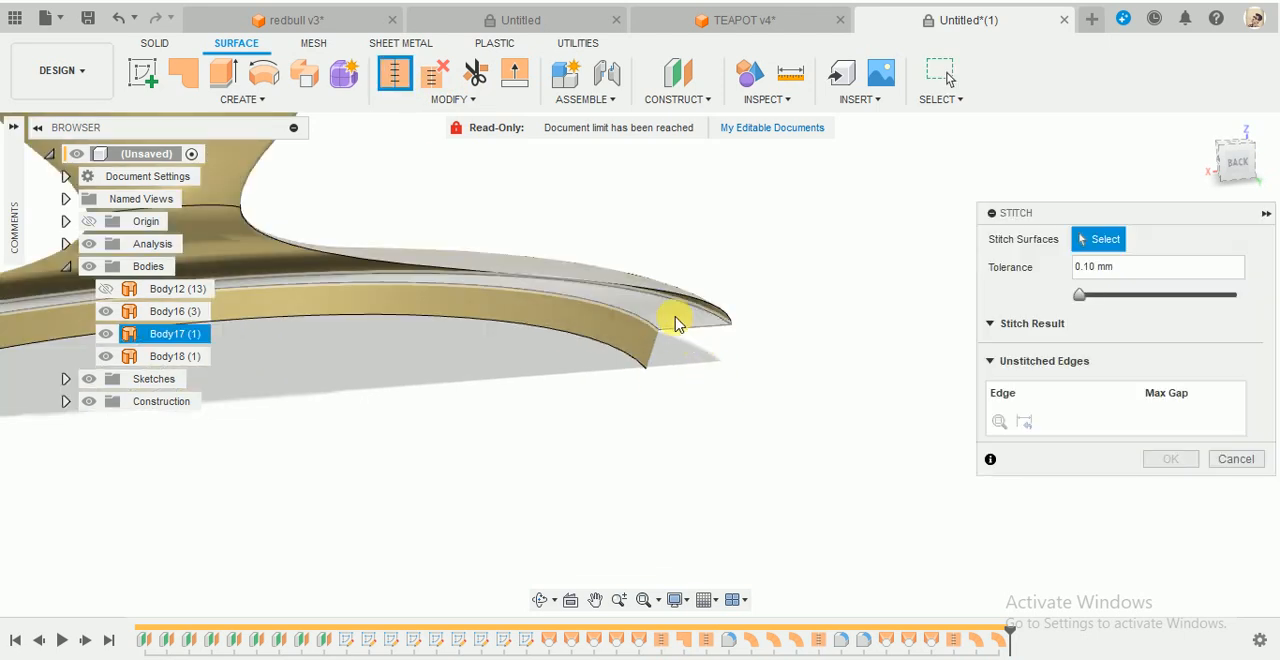
pyautogui.click(594, 320)
pyautogui.click(640, 295)
pyautogui.click(630, 280)
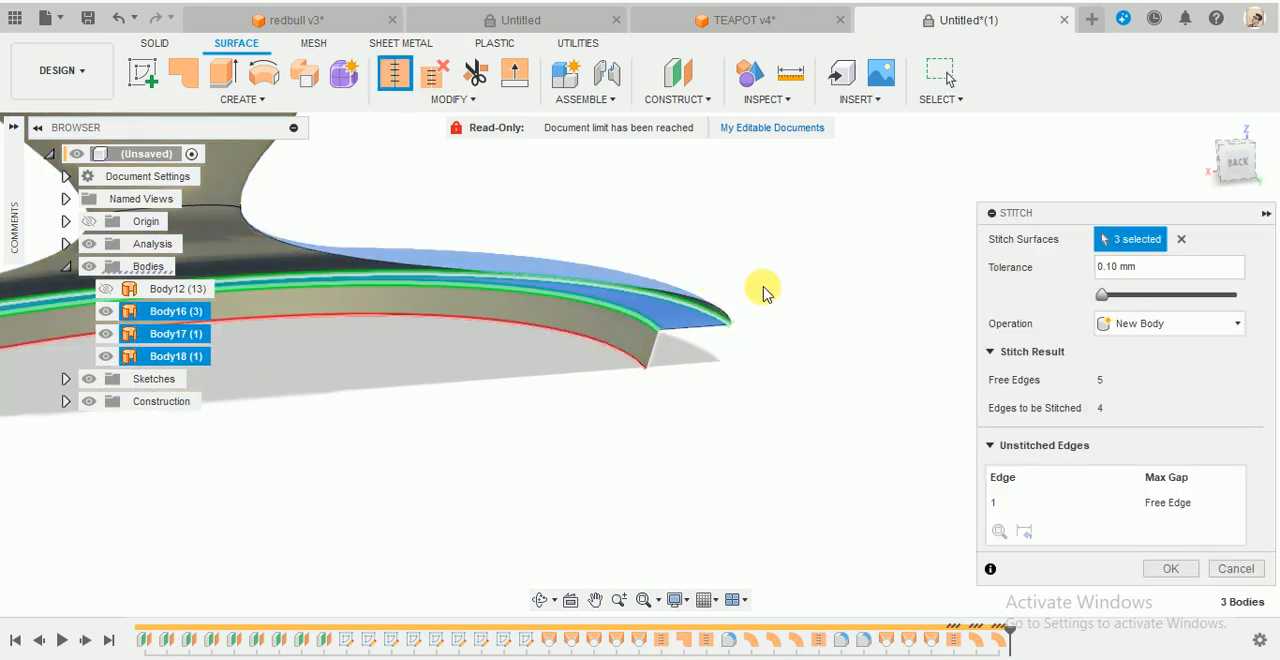
pyautogui.scroll(-4, 766, 289)
pyautogui.click(1170, 568)
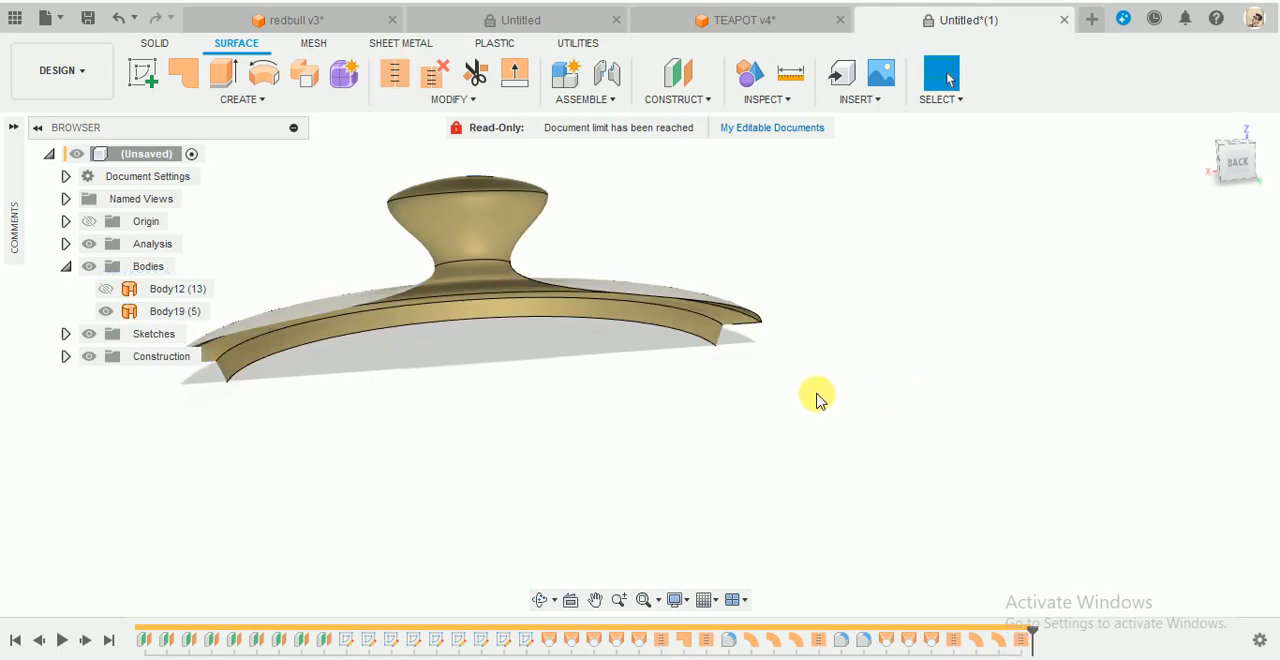
# - Turn off the section analysis and view the complete lid from below at its outer rim
pyautogui.keyDown('shift'); pyautogui.moveTo(812, 397); pyautogui.dragTo(820, 352, button='middle'); pyautogui.keyUp('shift')
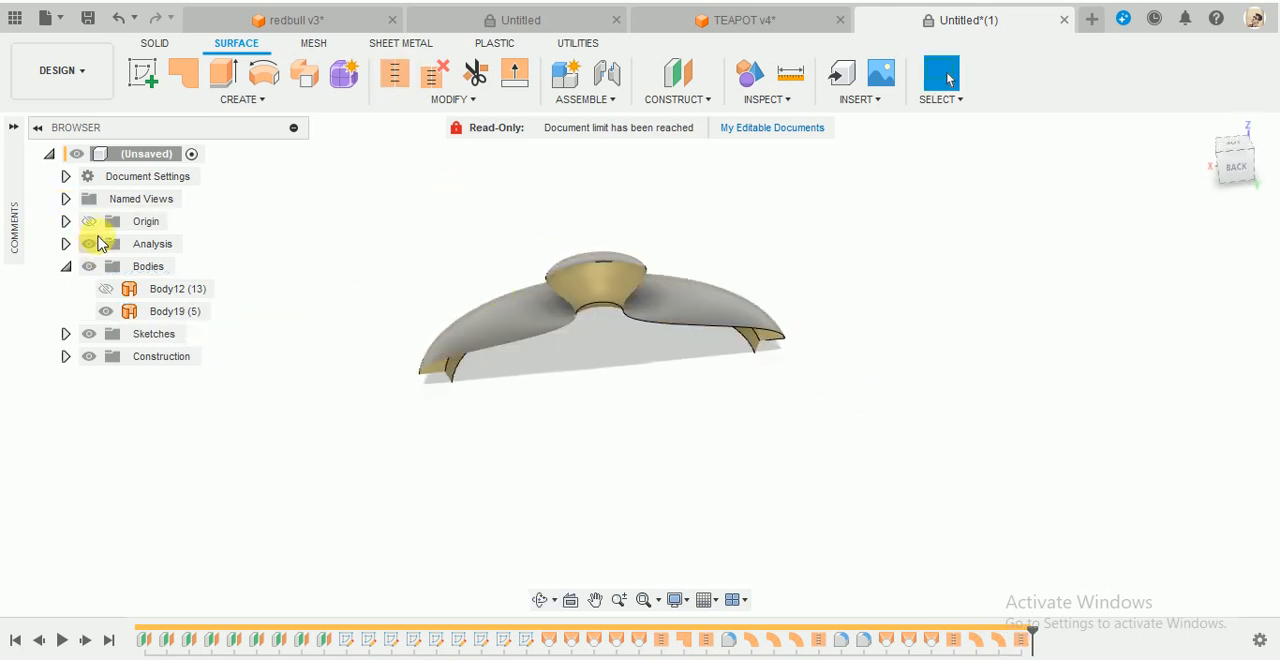
pyautogui.click(89, 244)
pyautogui.keyDown('shift'); pyautogui.moveTo(709, 451); pyautogui.dragTo(571, 437, button='middle'); pyautogui.keyUp('shift')
pyautogui.scroll(4, 812, 316)
pyautogui.keyDown('shift'); pyautogui.moveTo(813, 311); pyautogui.dragTo(799, 266, button='middle'); pyautogui.keyUp('shift')
pyautogui.scroll(4, 799, 267)
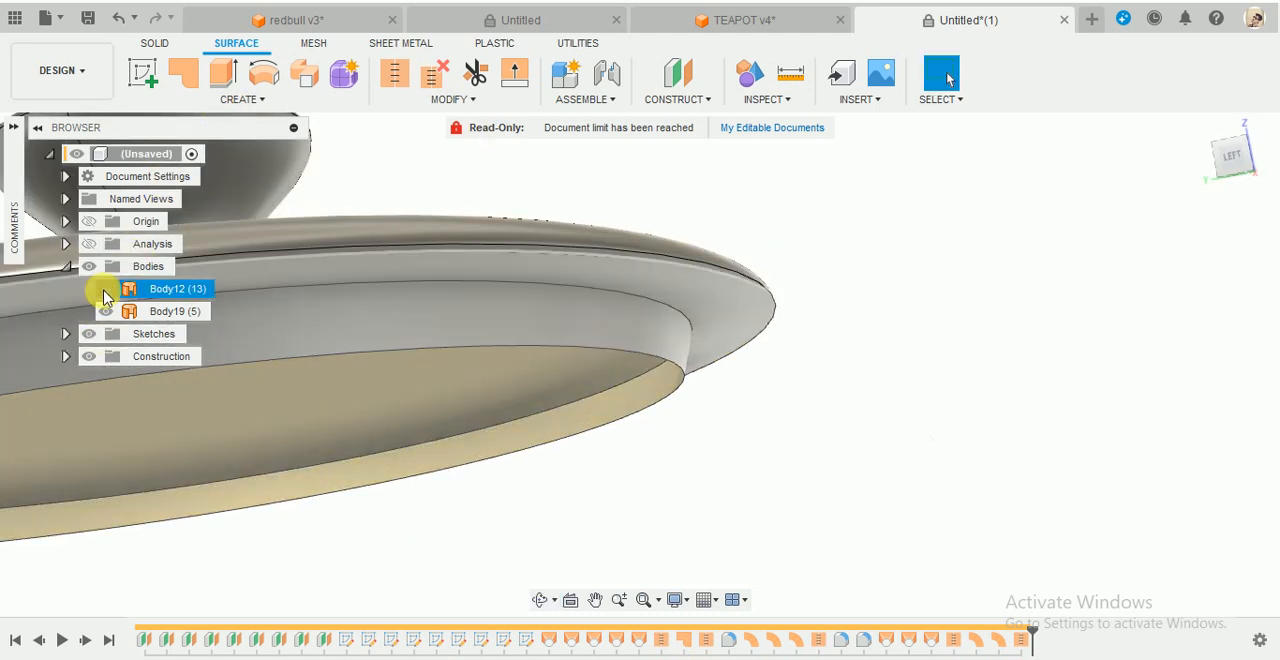
# - Show the teapot's main body to check how the lid sits on it, and hide it again
pyautogui.click(105, 292)
pyautogui.keyDown('shift'); pyautogui.moveTo(716, 186); pyautogui.dragTo(700, 232, button='middle'); pyautogui.keyUp('shift')
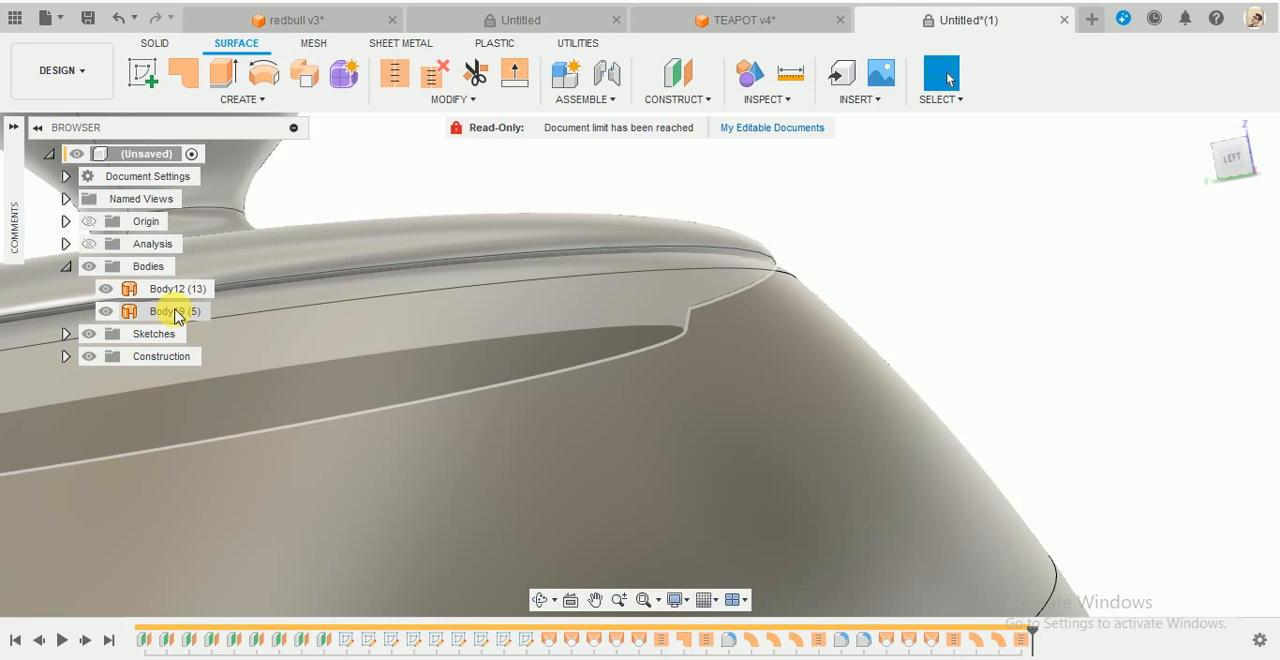
pyautogui.click(105, 289)
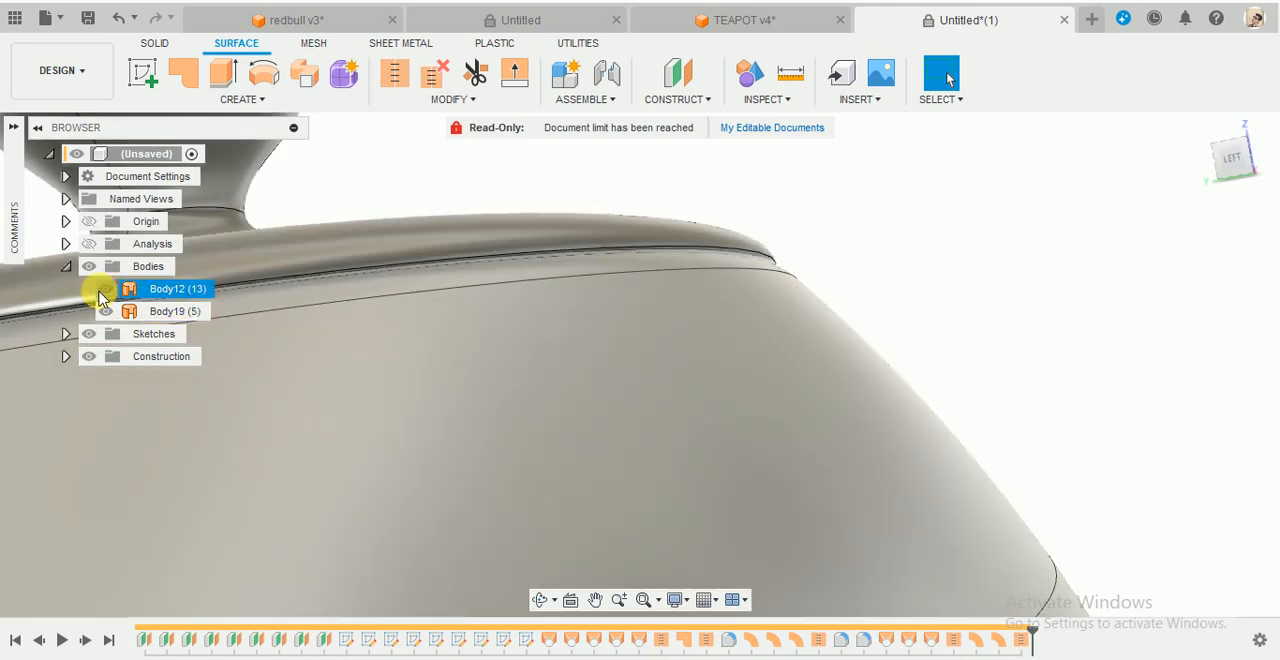
# - Fillet the outer rim edge of the lid with a constant 1 mm radius
pyautogui.click(448, 100)
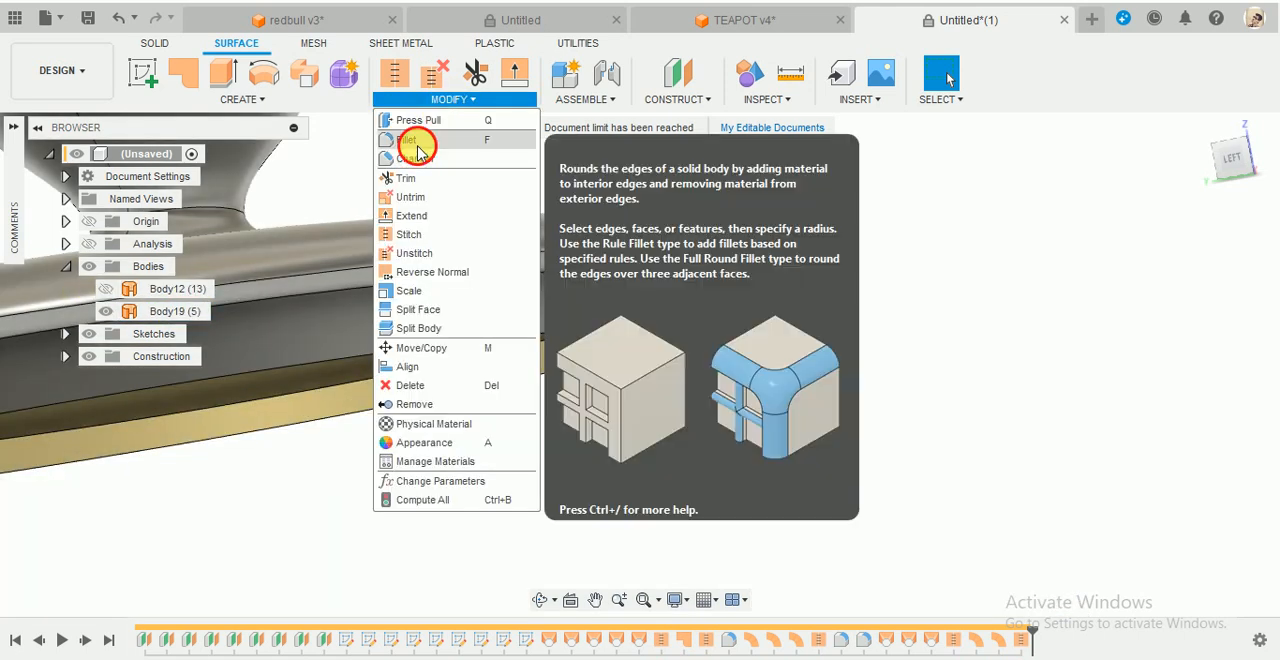
pyautogui.click(416, 143)
pyautogui.scroll(3, 778, 250)
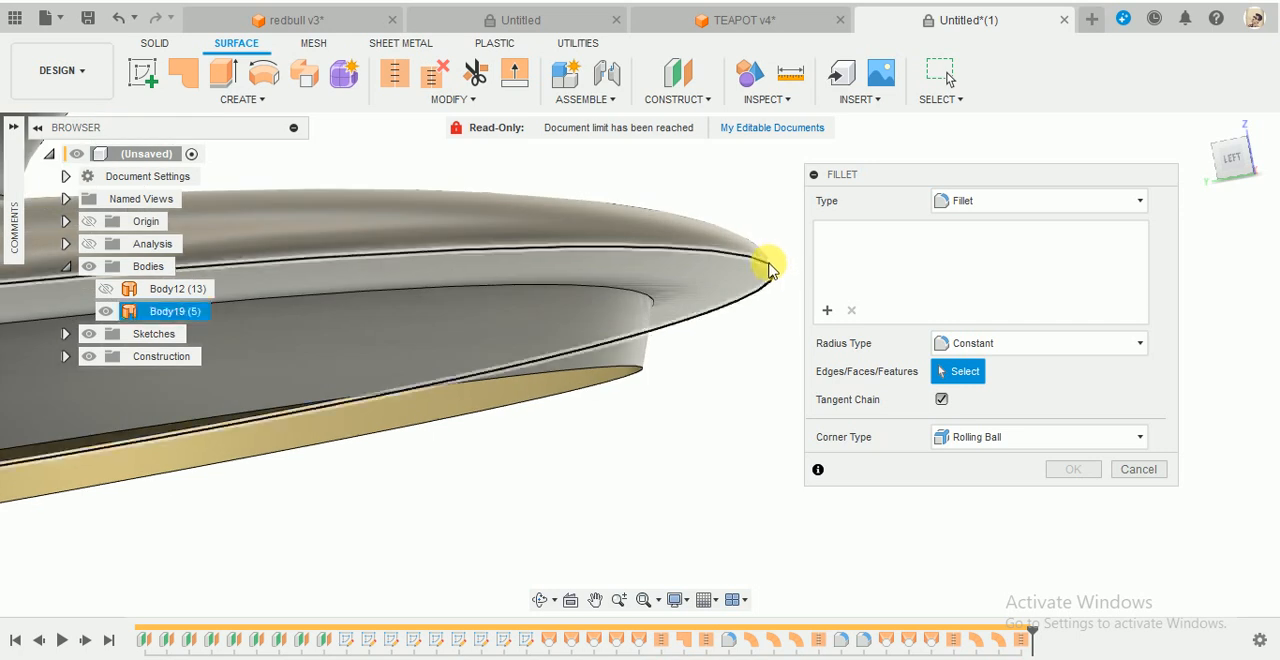
pyautogui.click(770, 257)
pyautogui.scroll(3, 768, 288)
pyautogui.moveTo(760, 338); pyautogui.dragTo(746, 337)
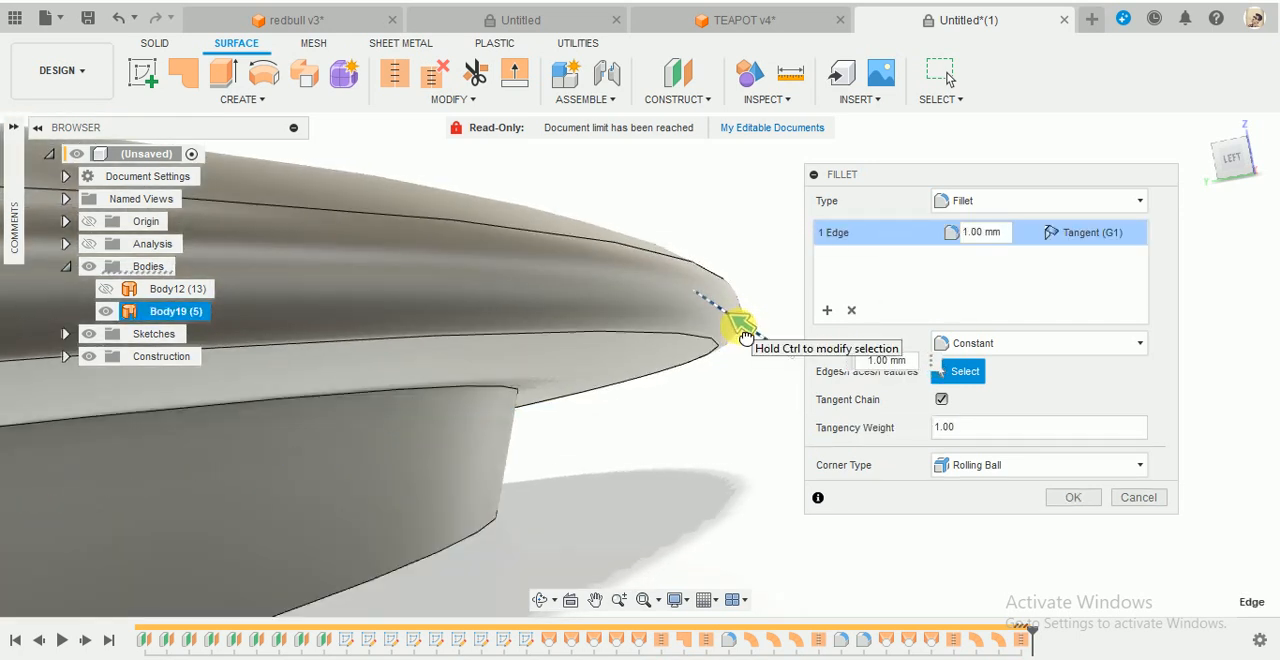
pyautogui.click(1080, 506)
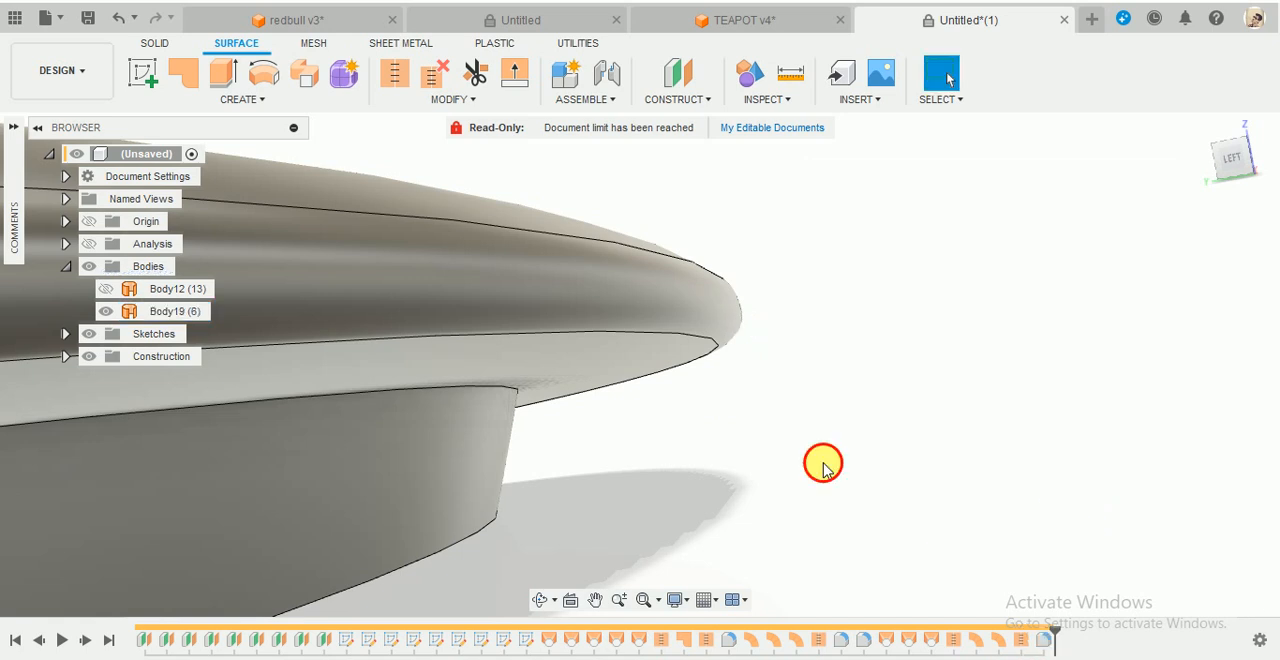
# - Start a fillet on the edge between the lid's flange and skirt, with the main body and section analysis shown
pyautogui.click(445, 100)
pyautogui.click(413, 158)
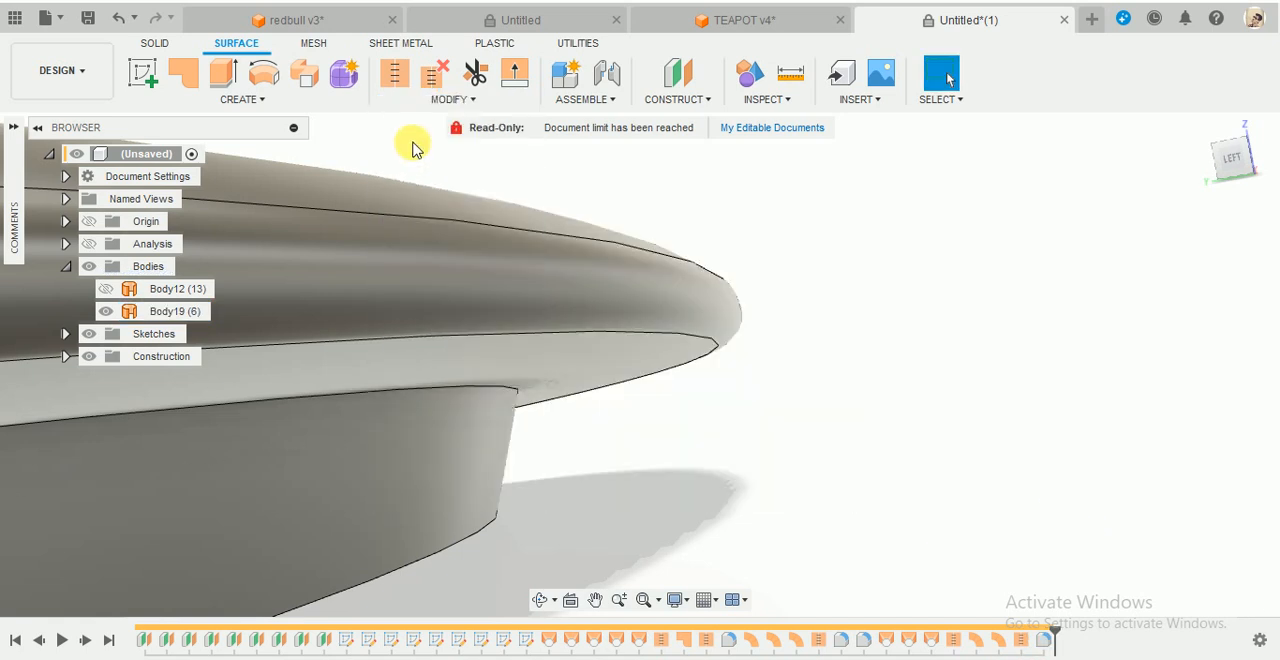
pyautogui.click(460, 100)
pyautogui.click(449, 140)
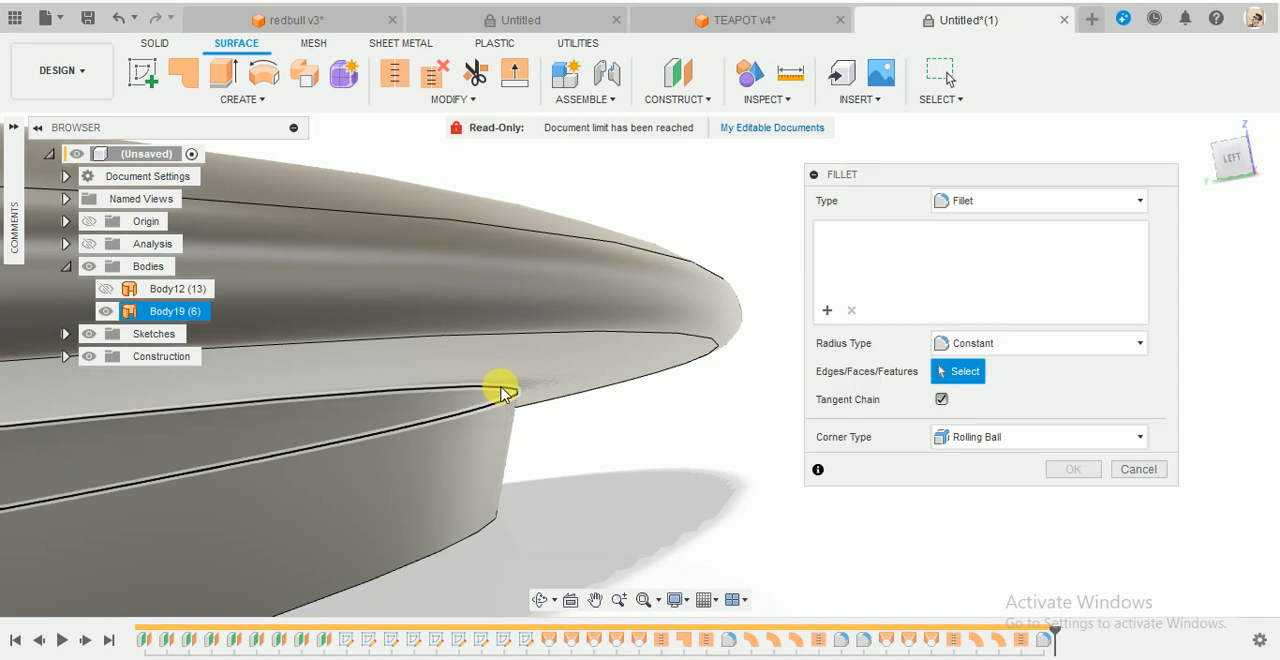
pyautogui.click(521, 400)
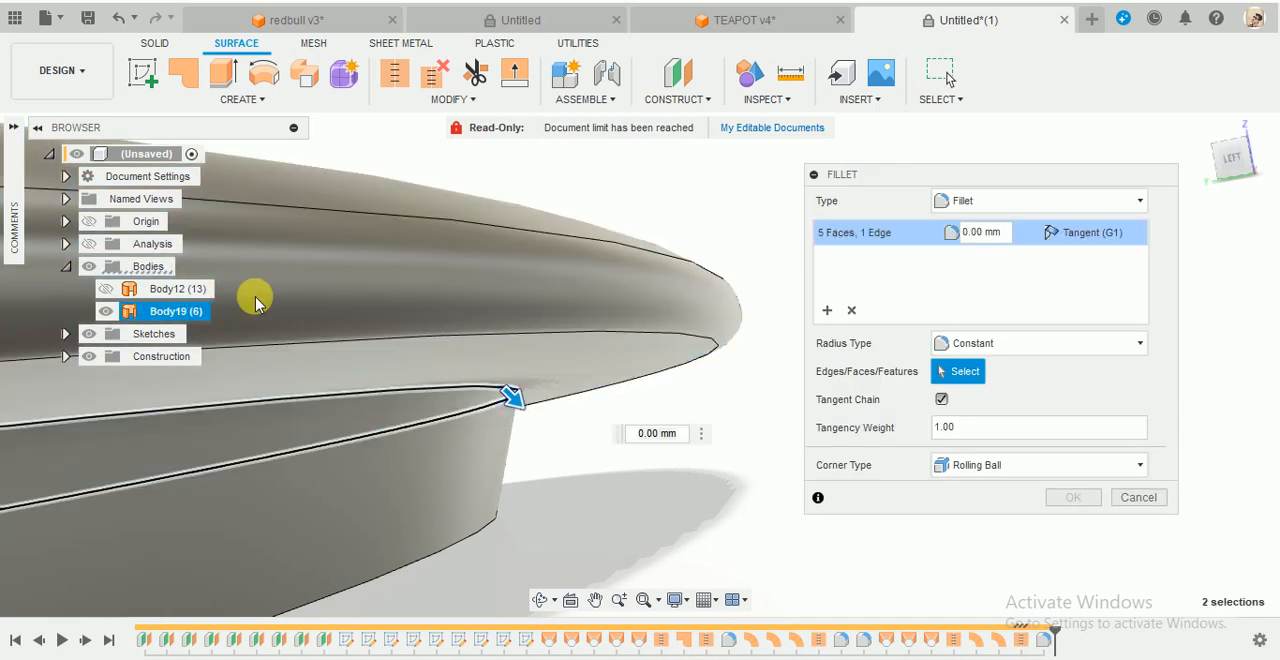
pyautogui.click(106, 289)
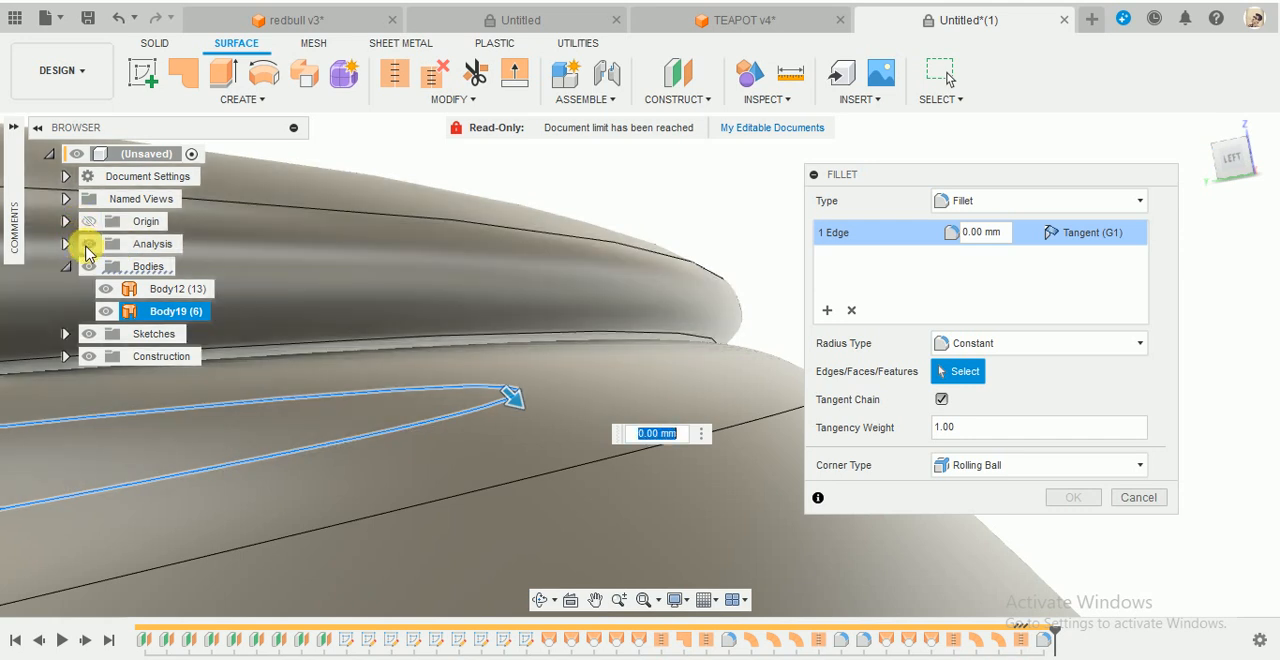
pyautogui.scroll(-8, 650, 296)
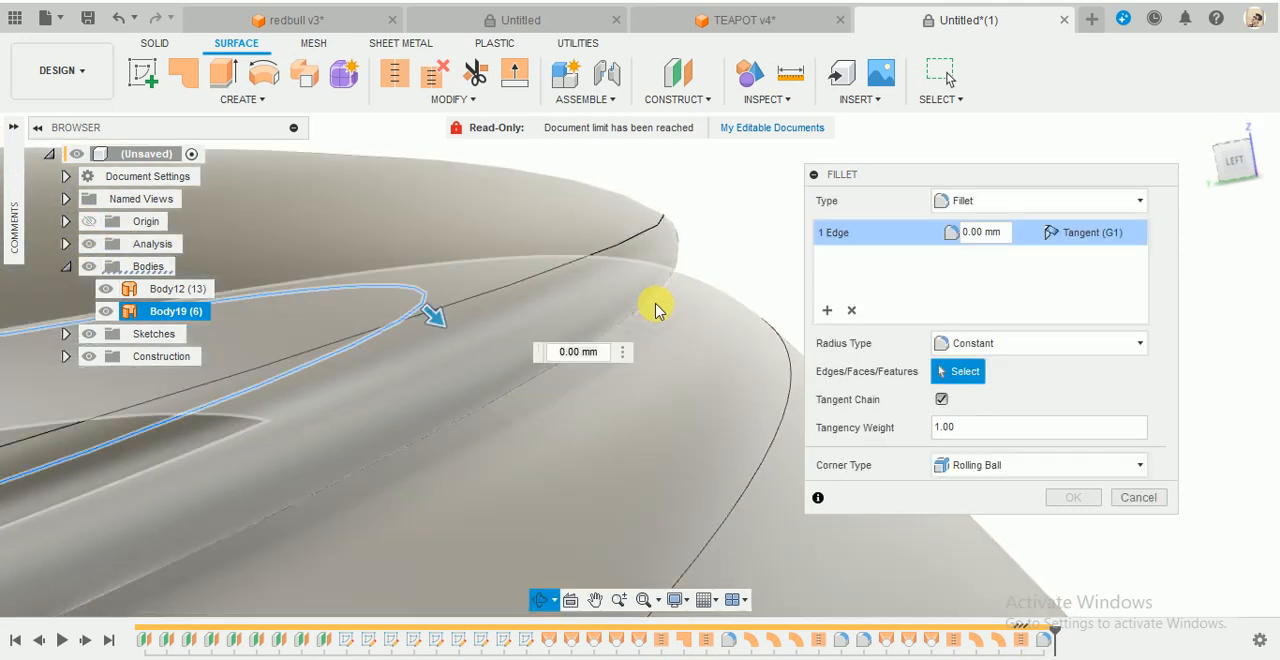
# - Set the radius of the flange-to-skirt fillet to 2.412 mm and create it
pyautogui.keyDown('shift'); pyautogui.moveTo(646, 290); pyautogui.dragTo(734, 297, button='middle'); pyautogui.keyUp('shift')
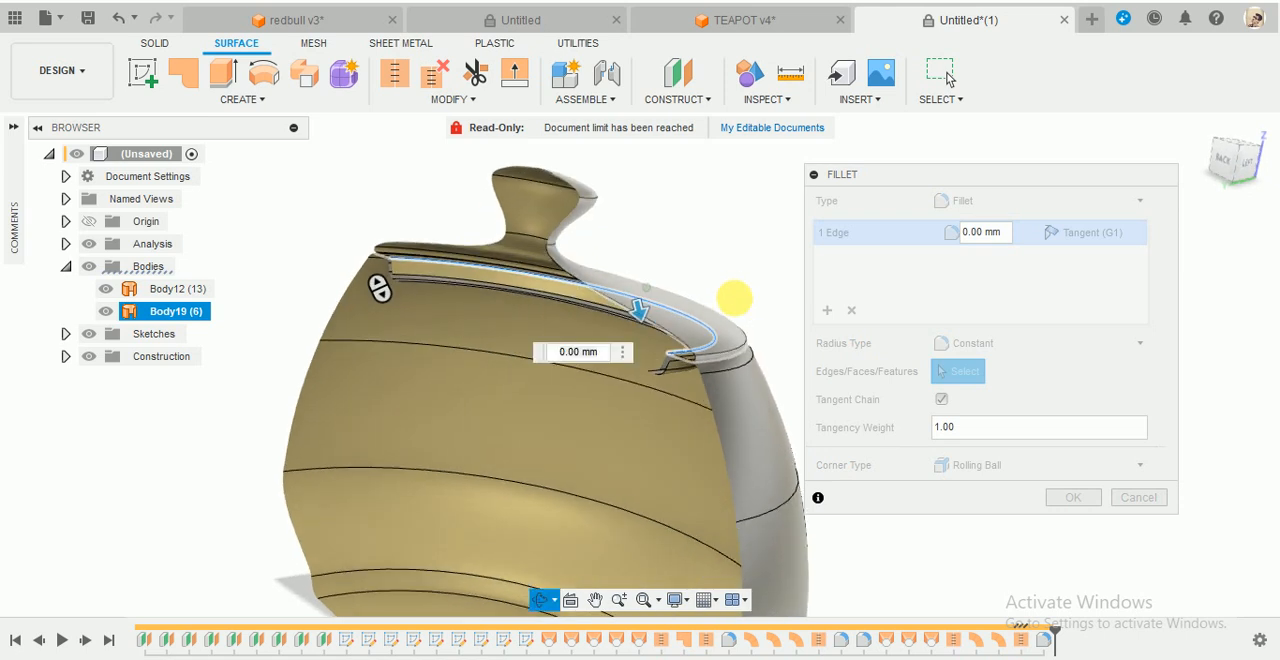
pyautogui.scroll(5, 639, 383)
pyautogui.scroll(2, 547, 496)
pyautogui.keyDown('shift'); pyautogui.moveTo(563, 494); pyautogui.dragTo(334, 215, button='middle'); pyautogui.keyUp('shift')
pyautogui.moveTo(334, 215); pyautogui.dragTo(341, 232)
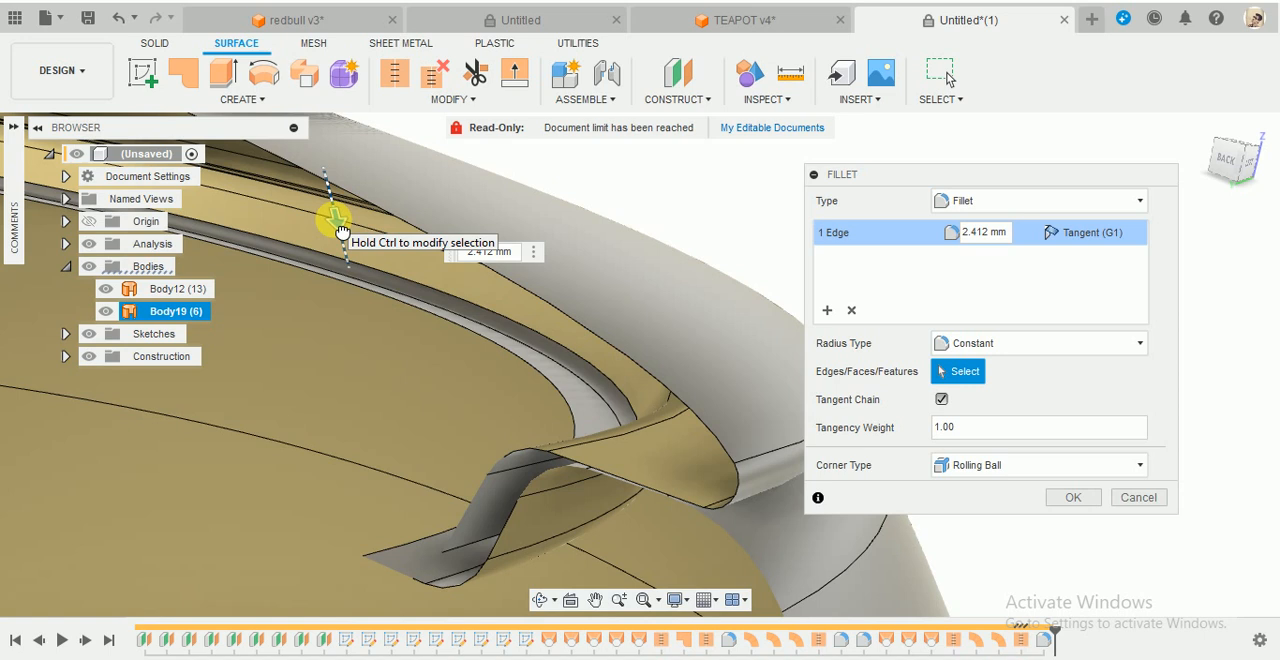
pyautogui.click(1080, 496)
# - Examine in section how the filleted lid skirt fits inside the rim of the teapot body
pyautogui.scroll(-6, 735, 478)
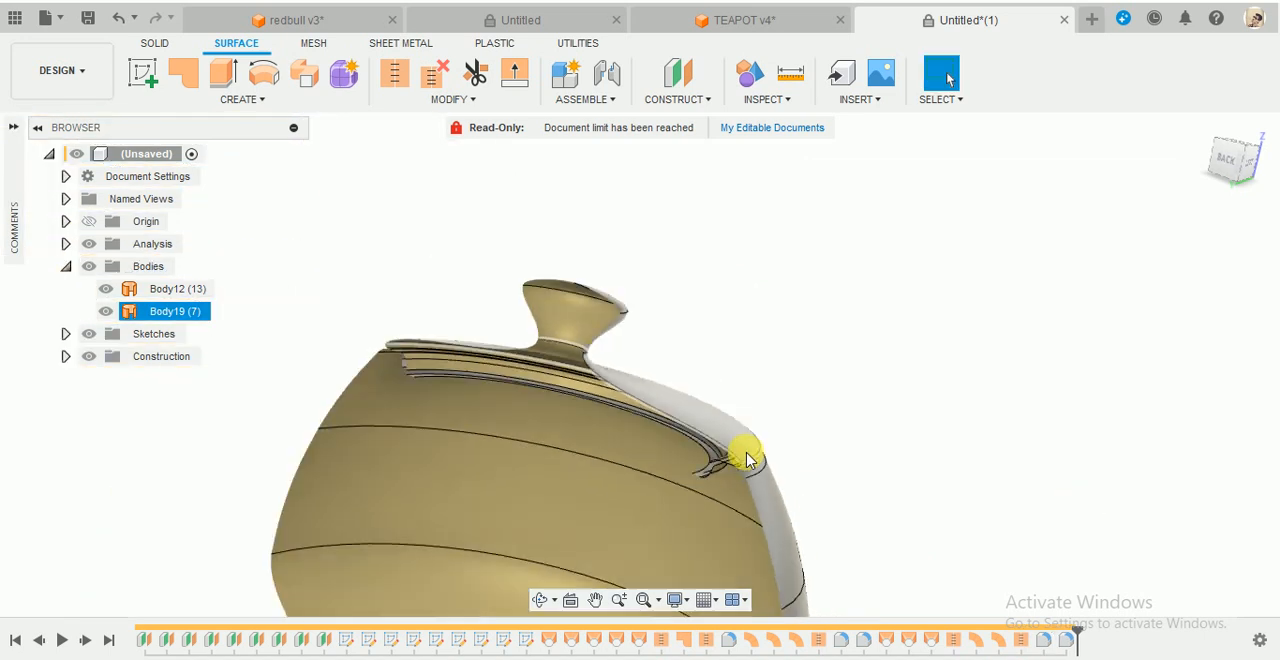
pyautogui.keyDown('shift'); pyautogui.moveTo(749, 457); pyautogui.dragTo(794, 449, button='middle'); pyautogui.keyUp('shift')
pyautogui.click(714, 480)
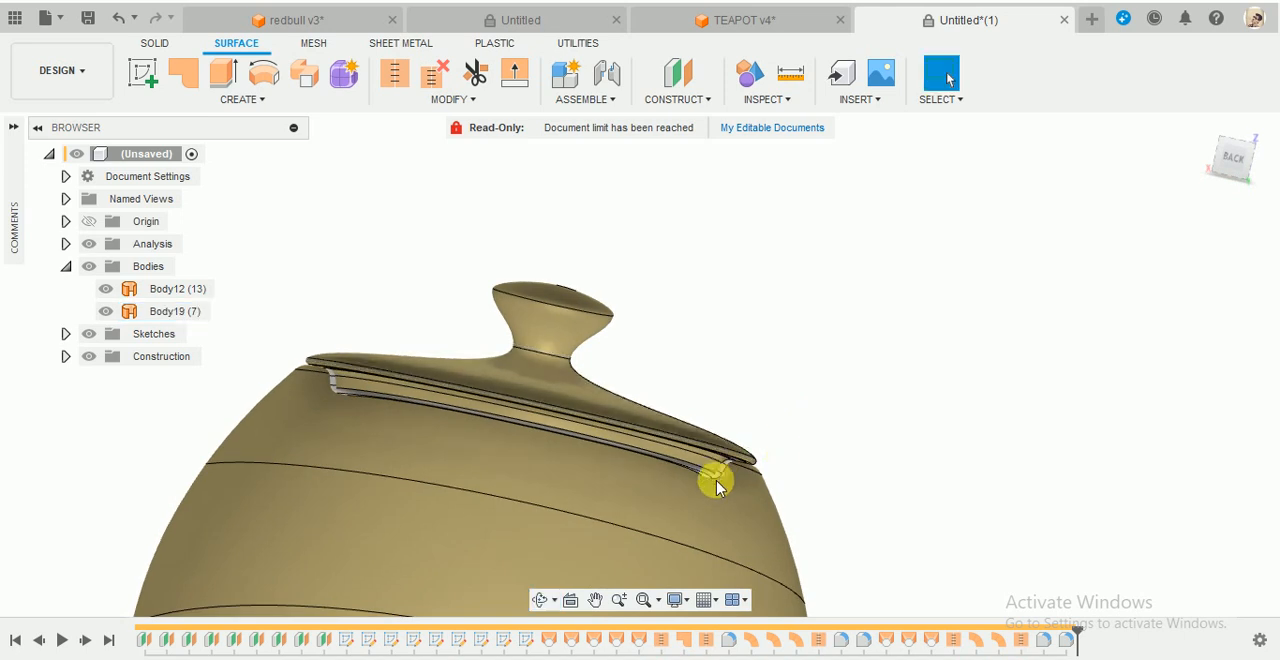
pyautogui.scroll(5, 714, 480)
pyautogui.scroll(-5, 714, 480)
pyautogui.click(788, 311)
pyautogui.keyDown('shift'); pyautogui.moveTo(788, 311); pyautogui.dragTo(754, 328, button='middle'); pyautogui.keyUp('shift')
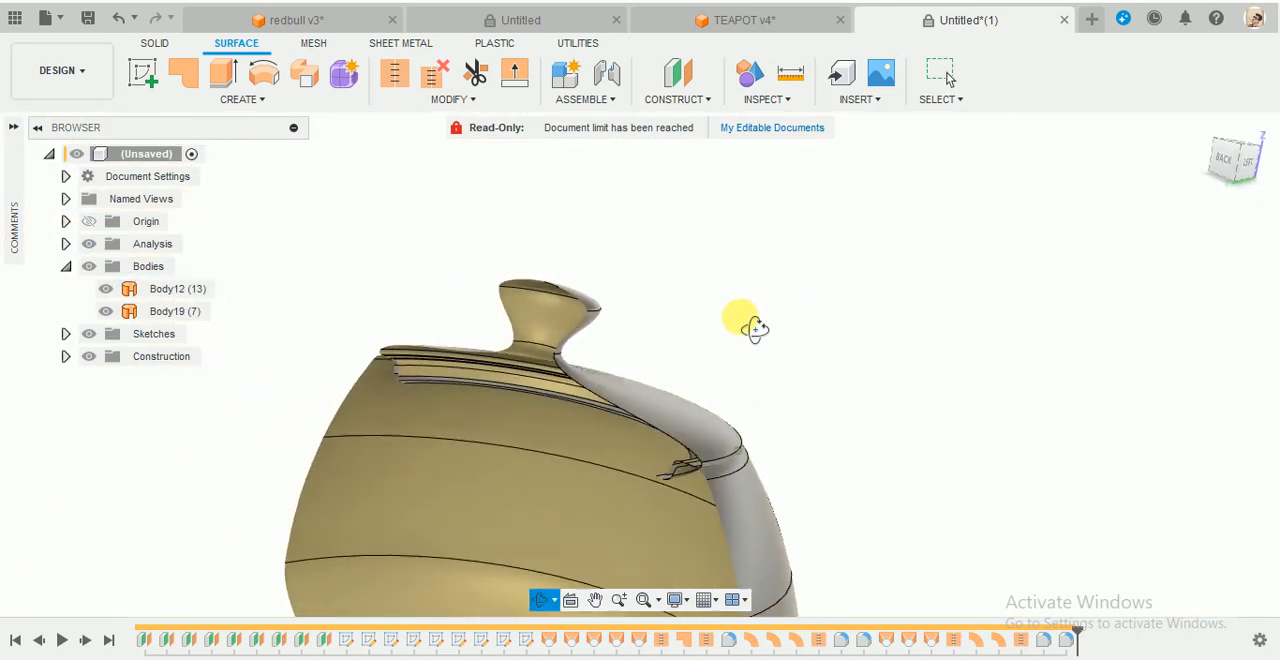
# - Turn off the section analysis and view the complete teapot body with its lid
pyautogui.scroll(-5, 757, 332)
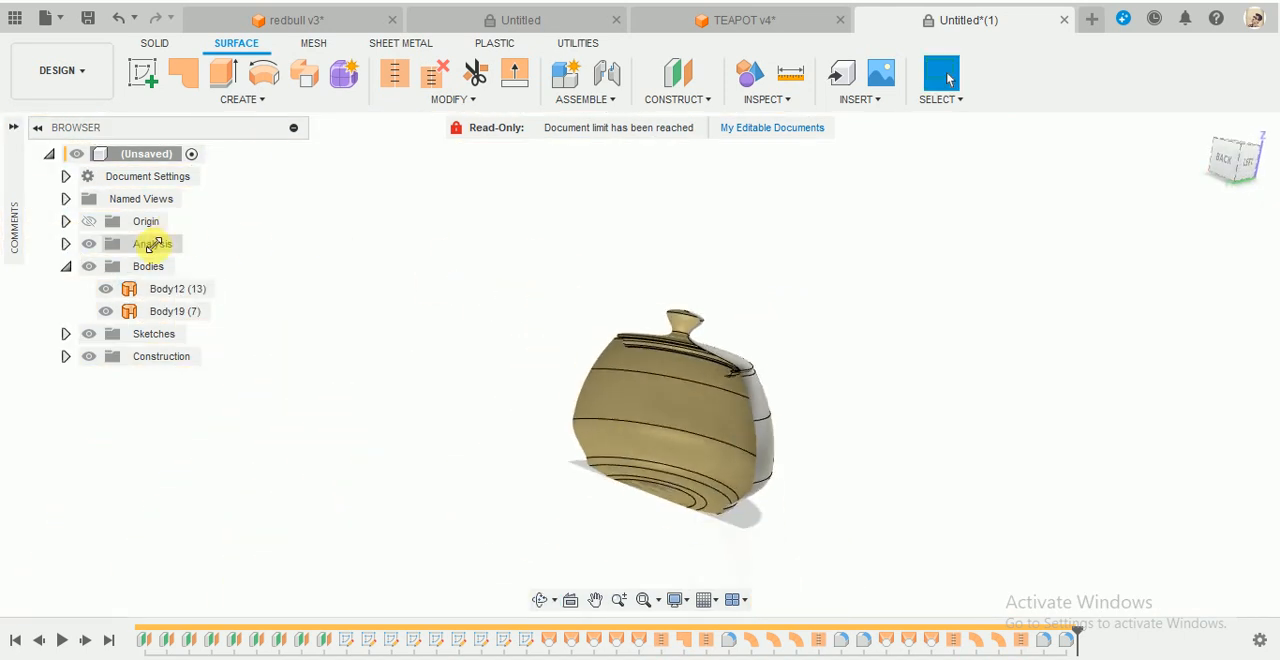
pyautogui.click(89, 244)
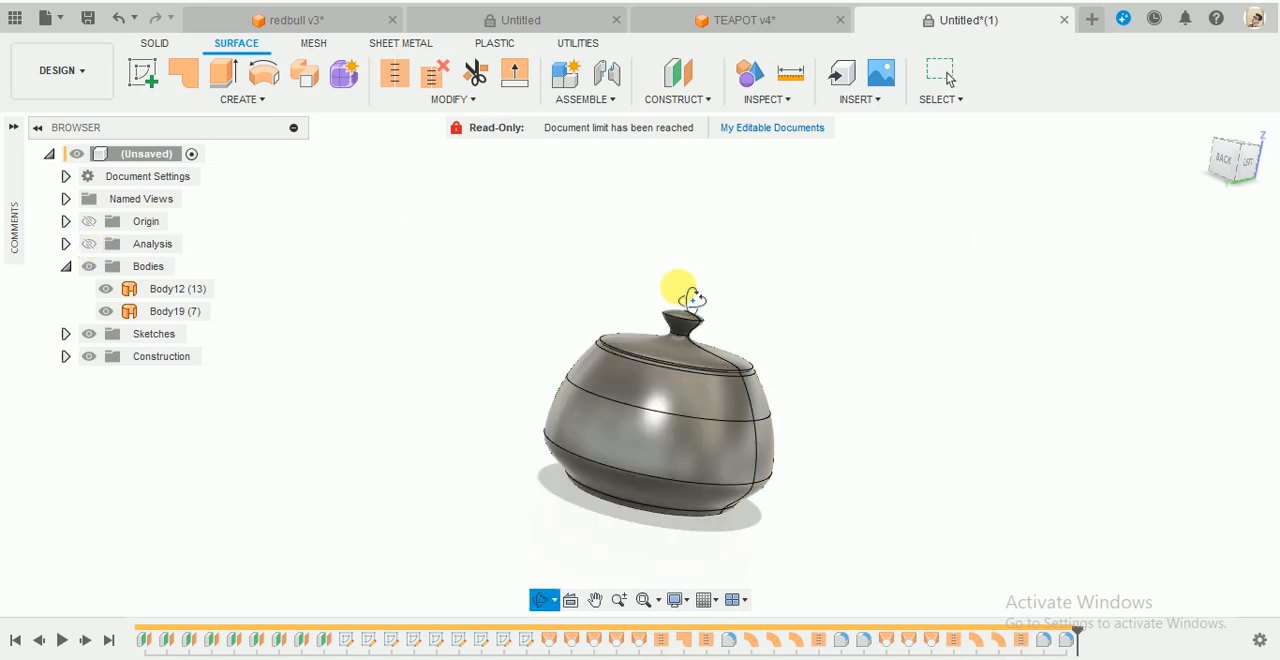
pyautogui.keyDown('shift'); pyautogui.moveTo(686, 294); pyautogui.dragTo(660, 308, button='middle'); pyautogui.keyUp('shift')
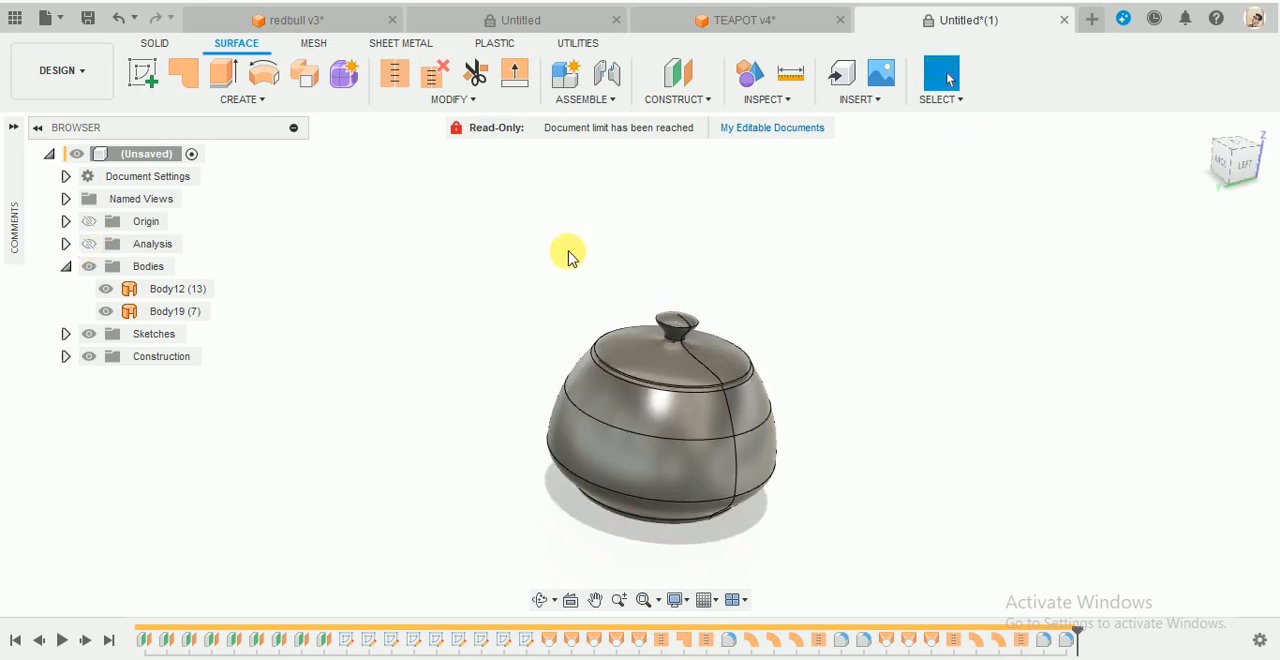
# - Open the Appearance settings for bodies and components and enlarge the dialog to reveal the material library
pyautogui.press('a')
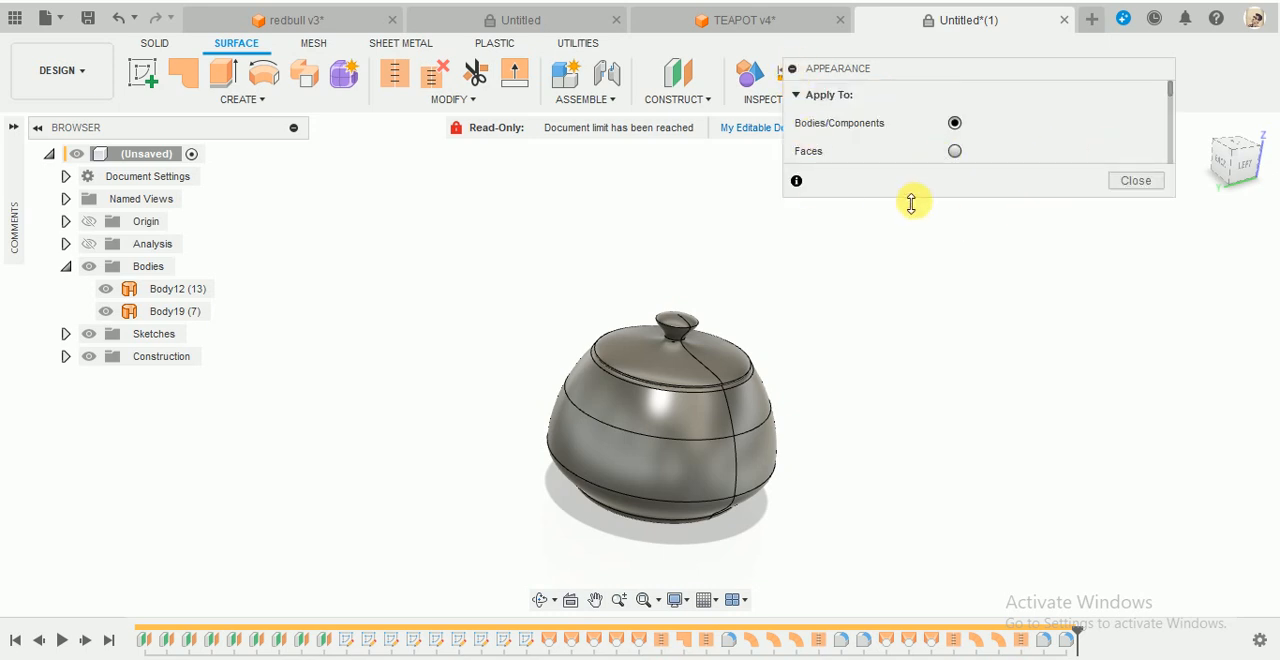
pyautogui.moveTo(911, 203); pyautogui.dragTo(910, 595)
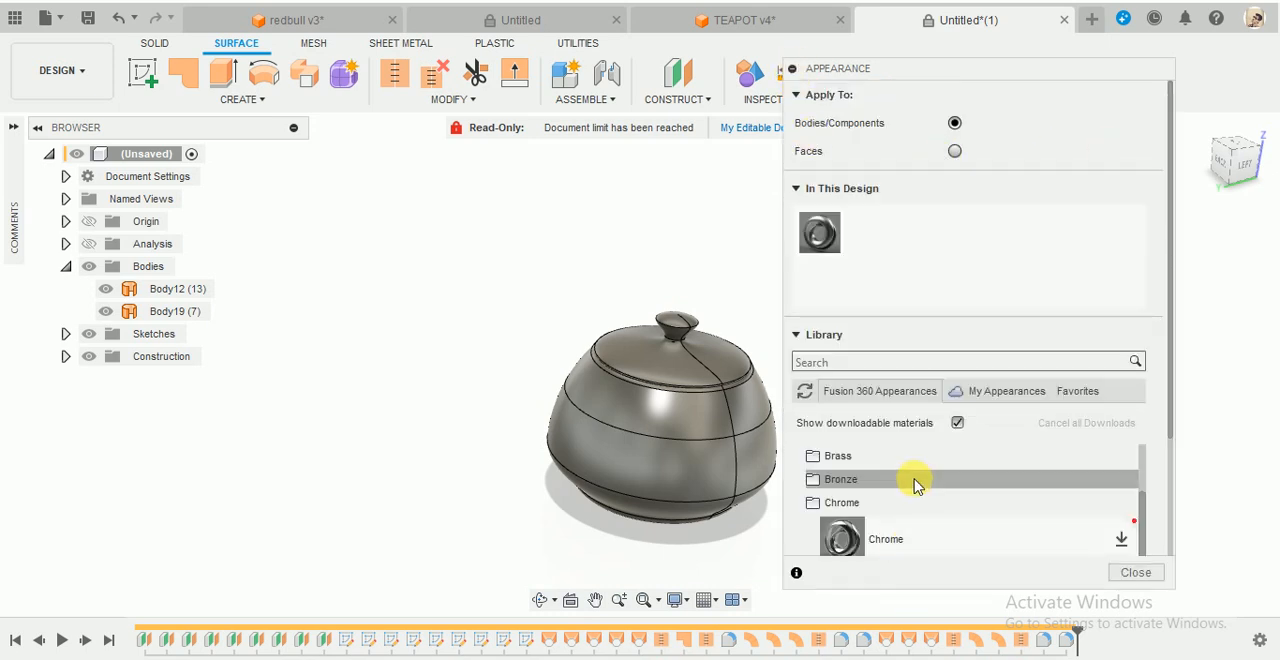
# - Look through the Metal category of the appearance library for a suitable teapot material
pyautogui.scroll(-5, 913, 483)
pyautogui.scroll(8, 913, 483)
pyautogui.scroll(-4, 913, 483)
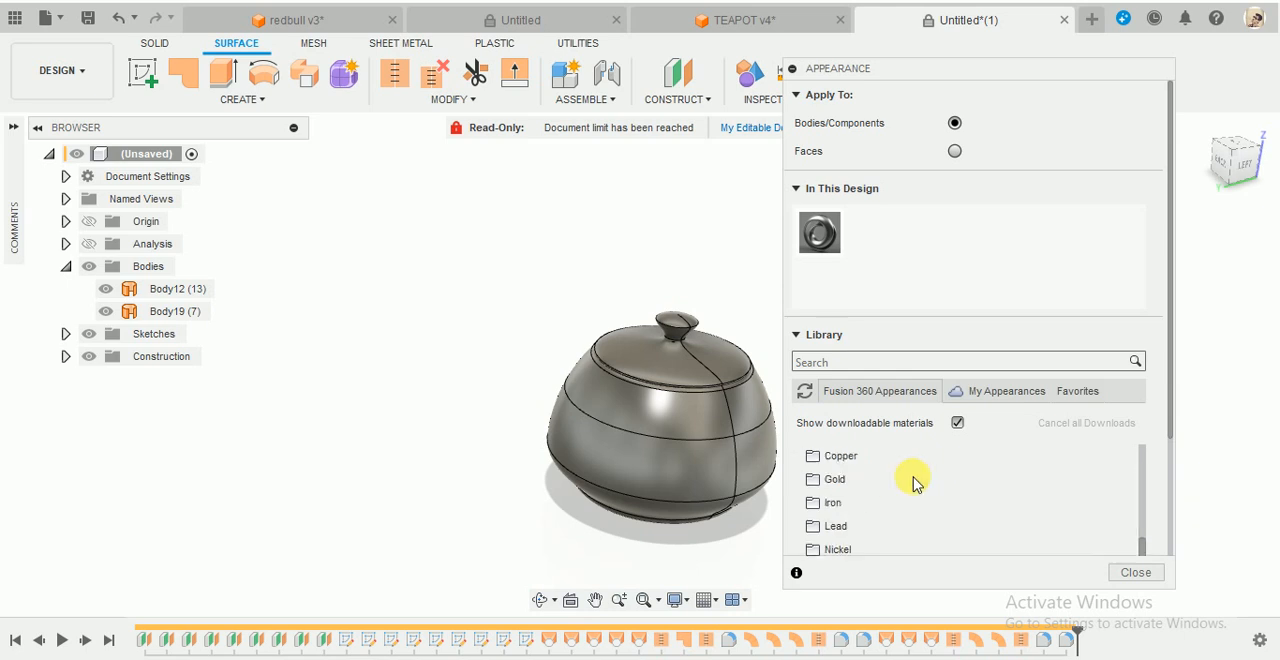
pyautogui.scroll(-3, 913, 483)
pyautogui.scroll(5, 913, 483)
pyautogui.scroll(-2, 913, 483)
pyautogui.scroll(3, 913, 483)
pyautogui.scroll(-1, 895, 485)
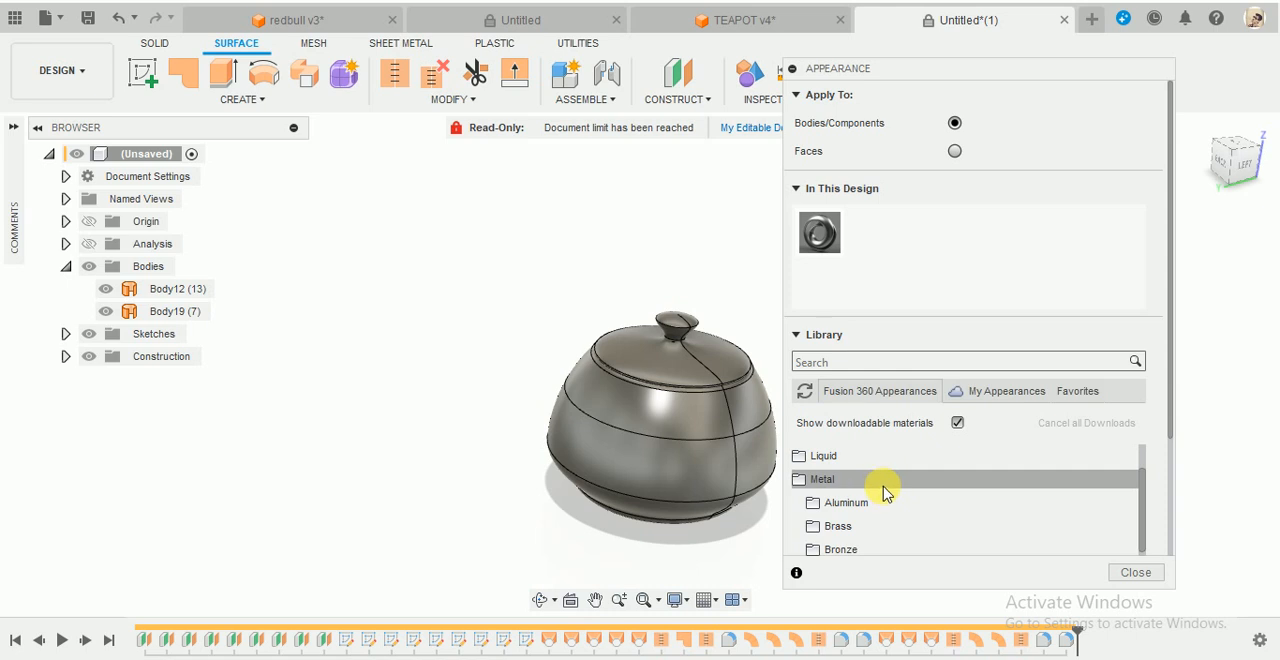
pyautogui.scroll(-3, 924, 474)
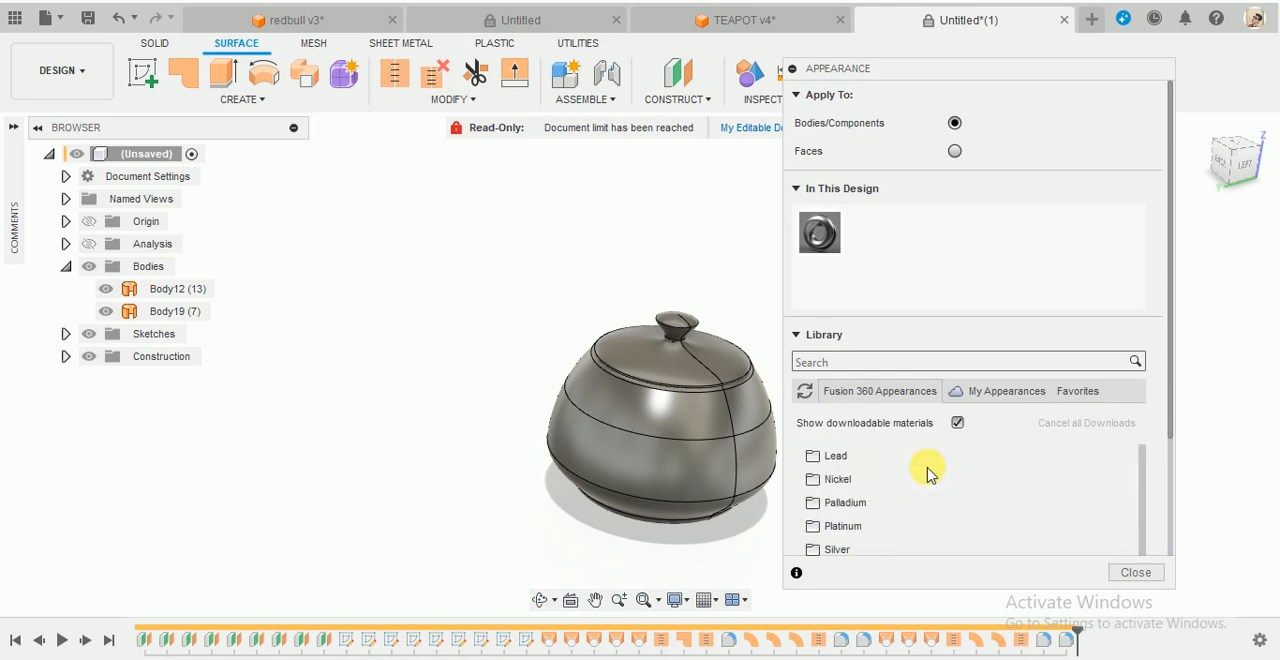
pyautogui.scroll(2, 926, 470)
pyautogui.scroll(-2, 926, 470)
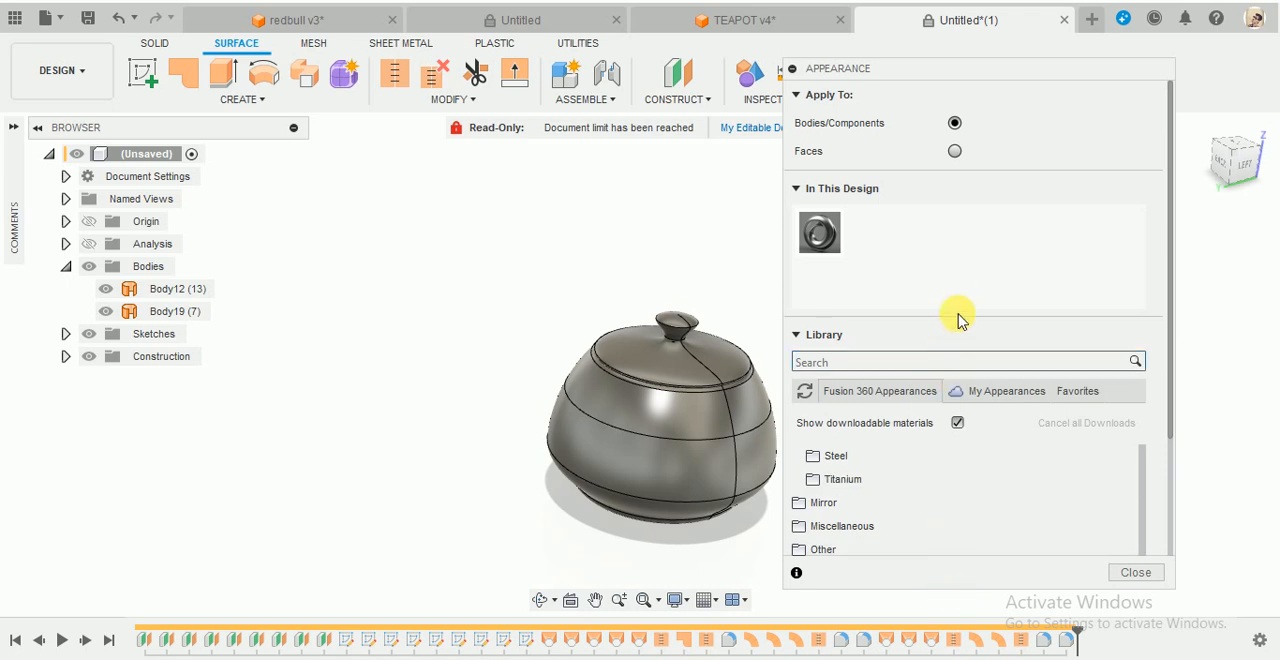
# - Move the Appearance dialog higher and look through the library categories that follow Metal
pyautogui.moveTo(1018, 70); pyautogui.dragTo(998, 20)
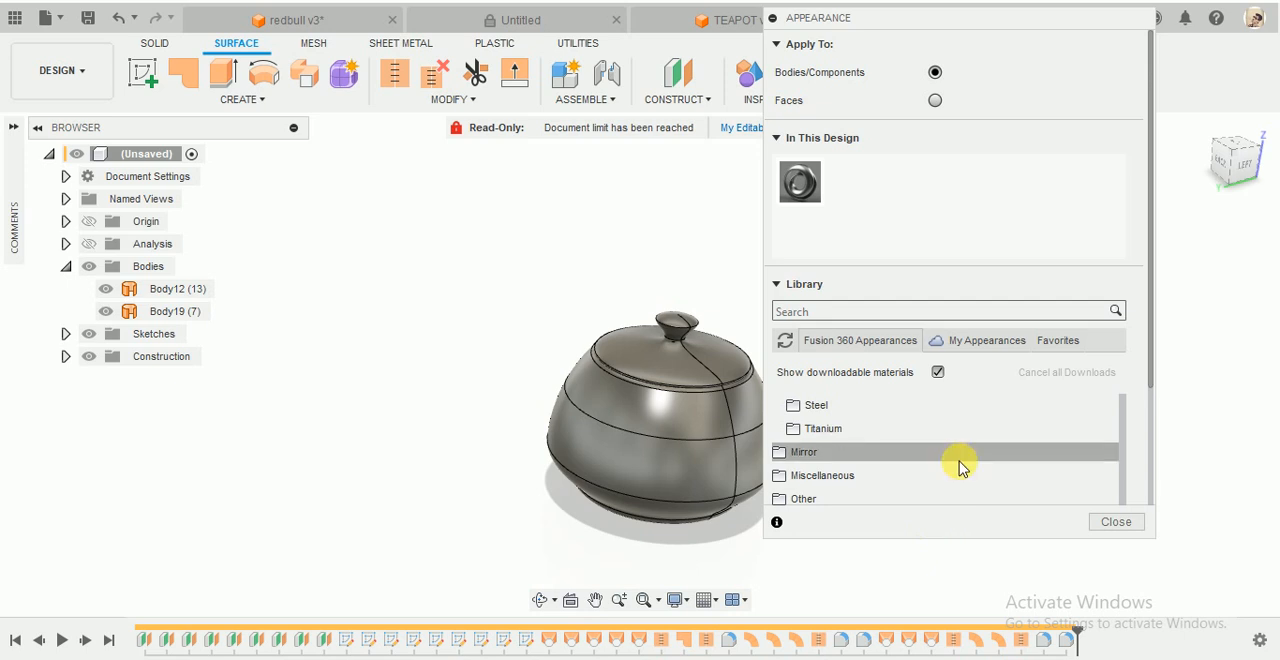
pyautogui.scroll(-1, 958, 460)
pyautogui.click(897, 458)
pyautogui.click(897, 458)
pyautogui.scroll(-2, 902, 456)
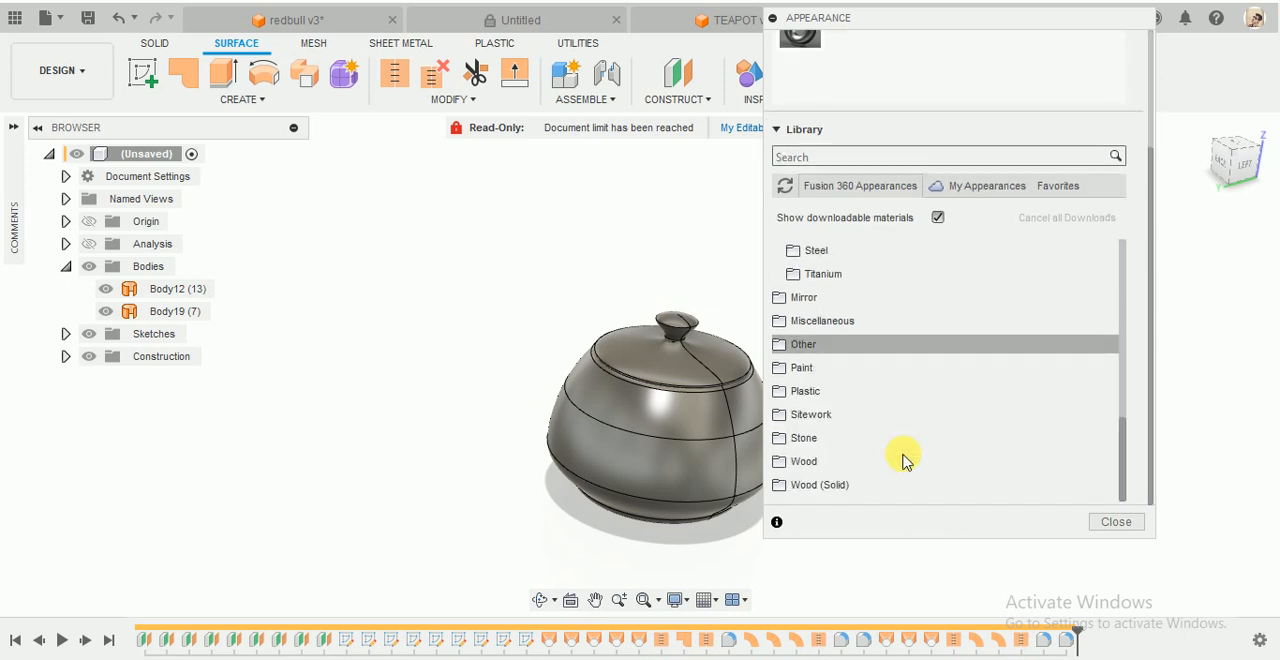
pyautogui.click(900, 349)
pyautogui.click(886, 362)
pyautogui.click(885, 345)
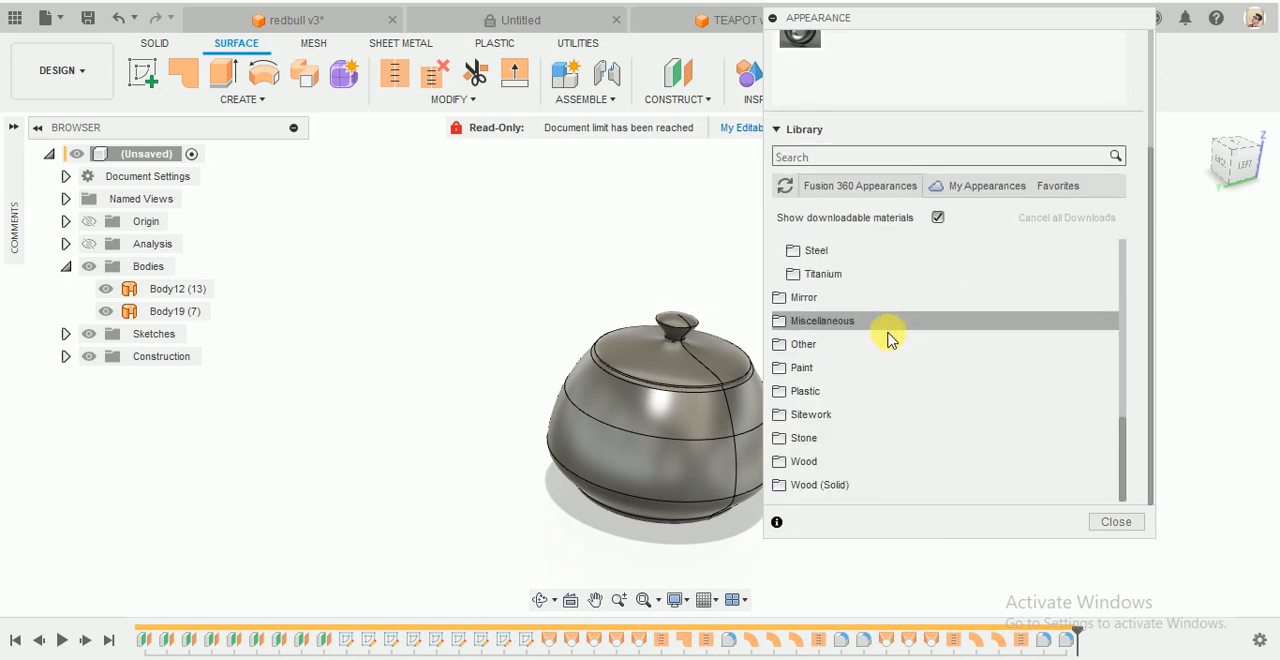
# - Open the Paint category of the appearance library and expand its Metal Flake group
pyautogui.click(878, 368)
pyautogui.scroll(-3, 905, 366)
pyautogui.scroll(-3, 908, 365)
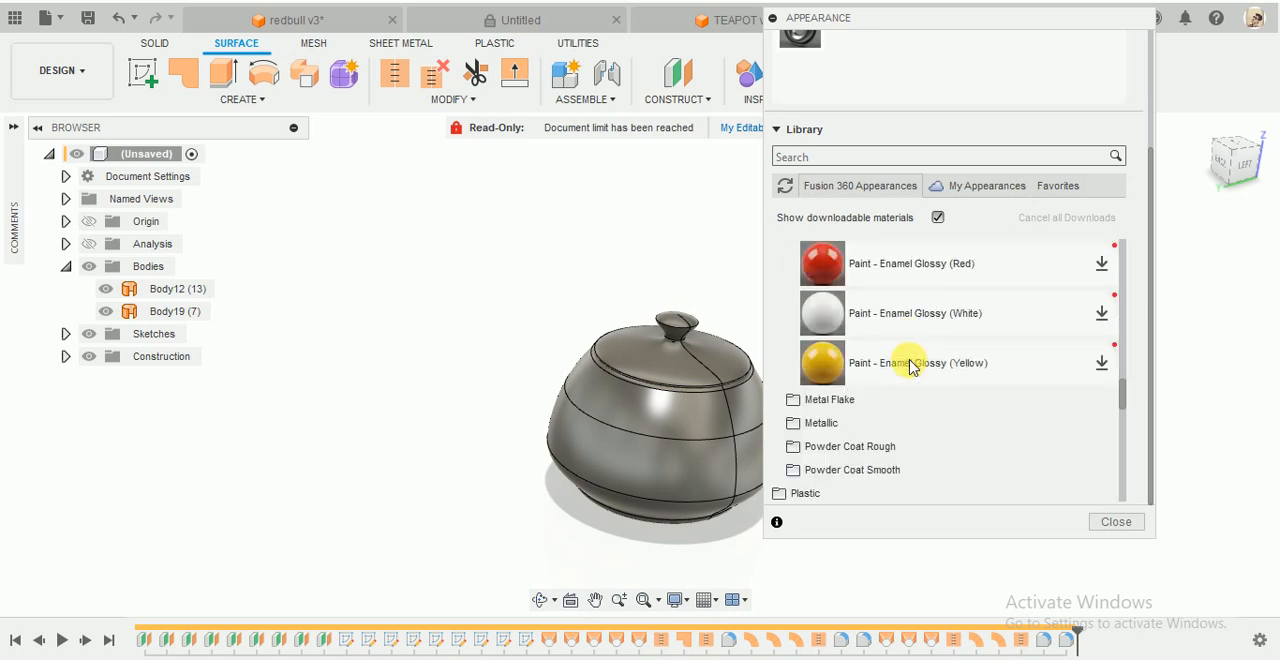
pyautogui.click(880, 405)
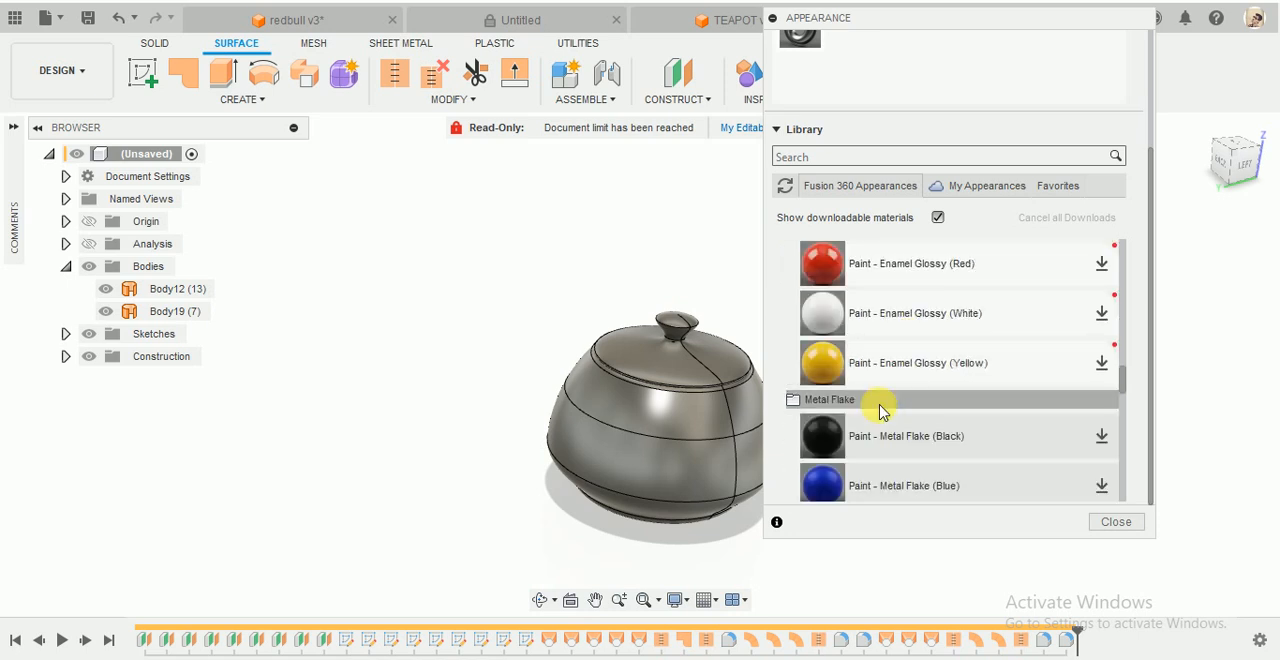
# - Apply Paint - Enamel Glossy (Green) to the pot body and Paint - Enamel Glossy (Blue) to the lid, finishing the appearance assignment
pyautogui.scroll(3, 920, 410)
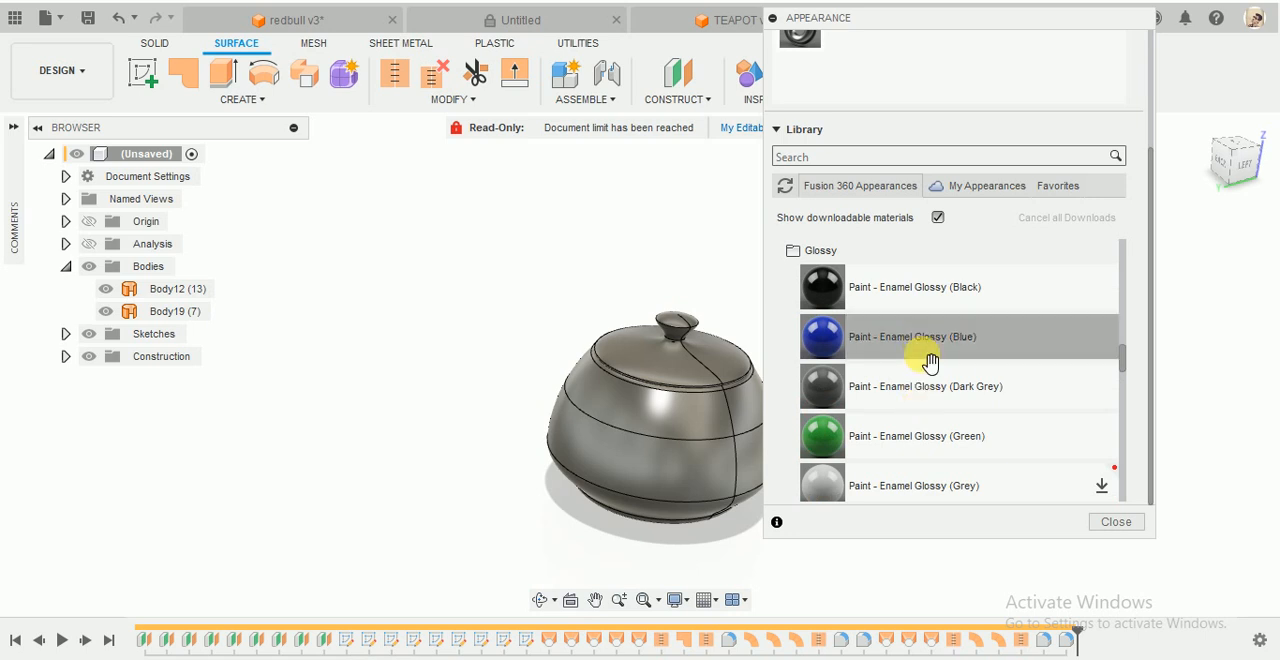
pyautogui.moveTo(897, 436); pyautogui.dragTo(645, 478)
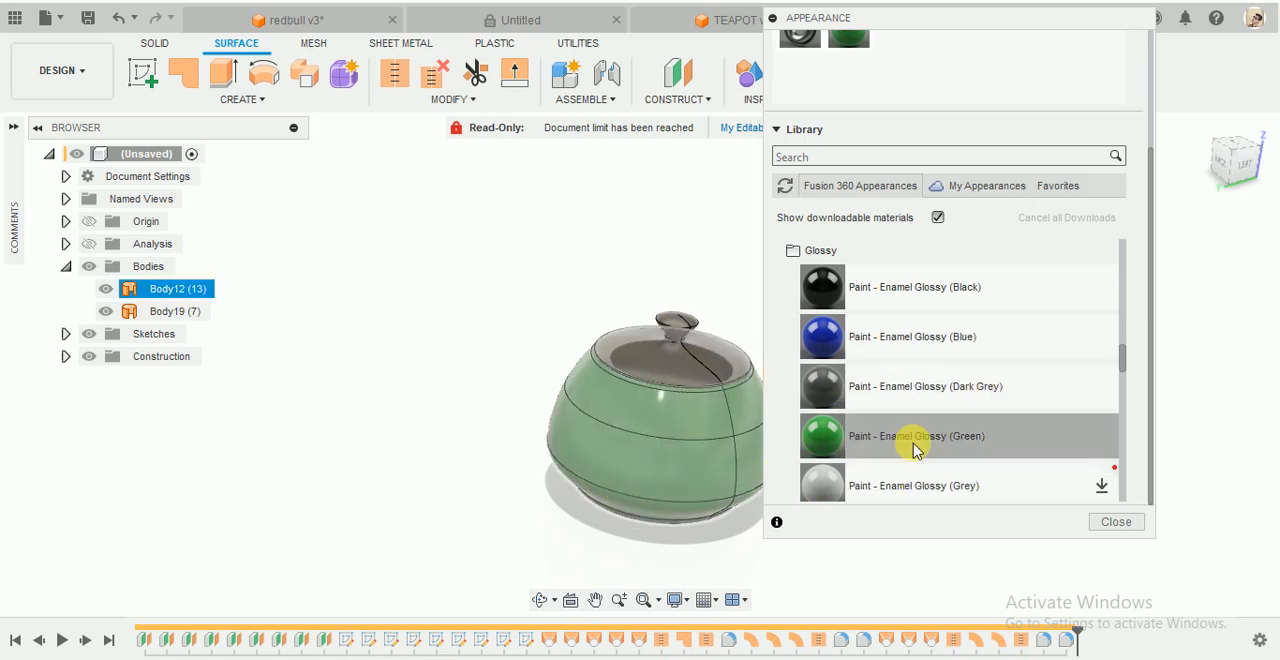
pyautogui.scroll(1, 915, 437)
pyautogui.moveTo(867, 413); pyautogui.dragTo(690, 350)
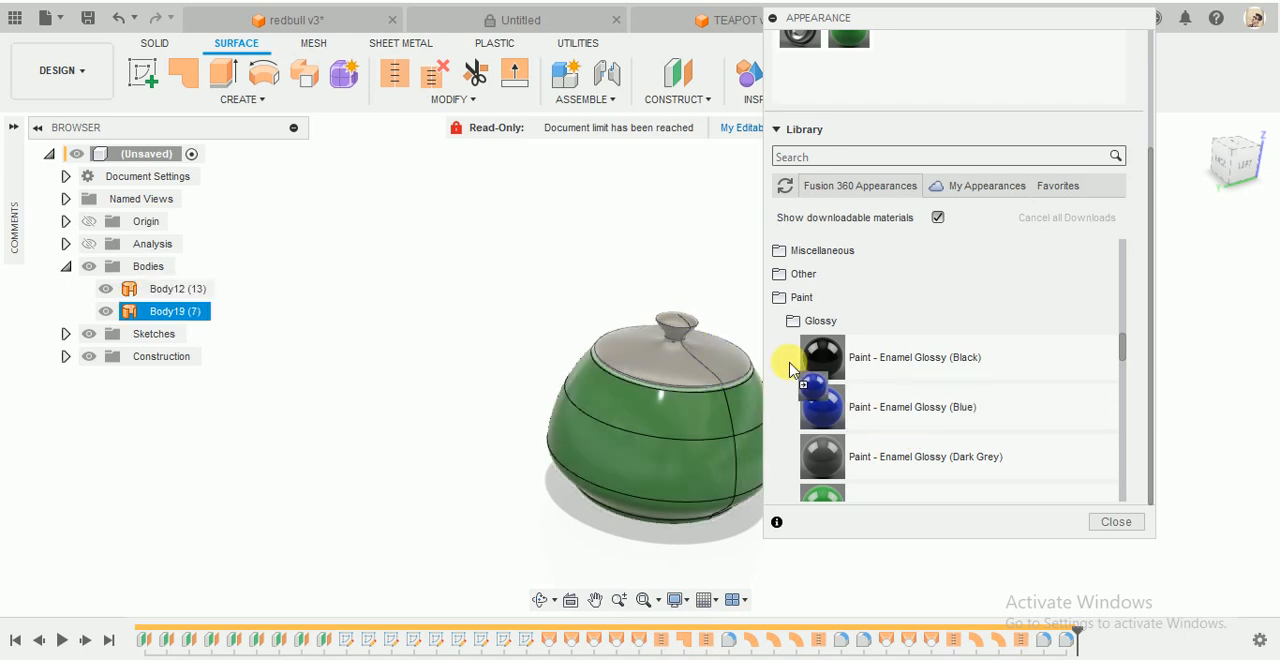
pyautogui.click(1114, 520)
# - Turn on the section analysis and inspect the interior of the pot and lid
pyautogui.scroll(10, 769, 337)
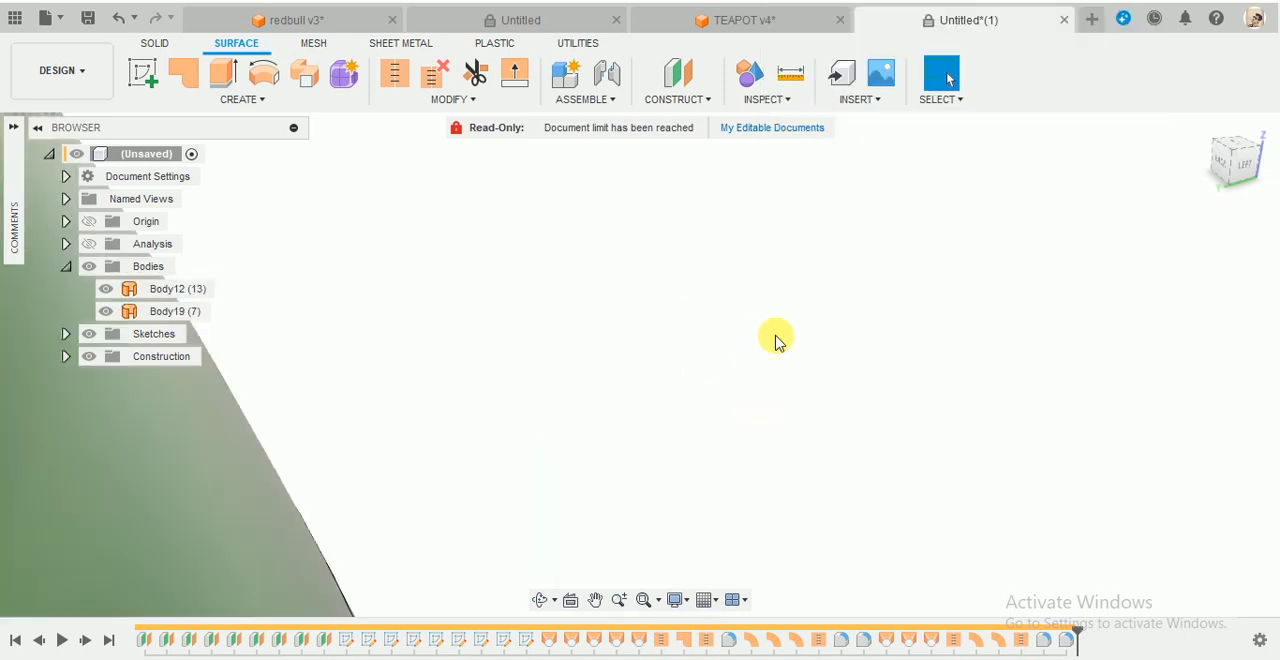
pyautogui.scroll(-8, 771, 335)
pyautogui.keyDown('shift'); pyautogui.moveTo(776, 315); pyautogui.dragTo(786, 287, button='middle'); pyautogui.keyUp('shift')
pyautogui.scroll(-5, 786, 287)
pyautogui.keyDown('shift'); pyautogui.moveTo(822, 143); pyautogui.dragTo(793, 175, button='middle'); pyautogui.keyUp('shift')
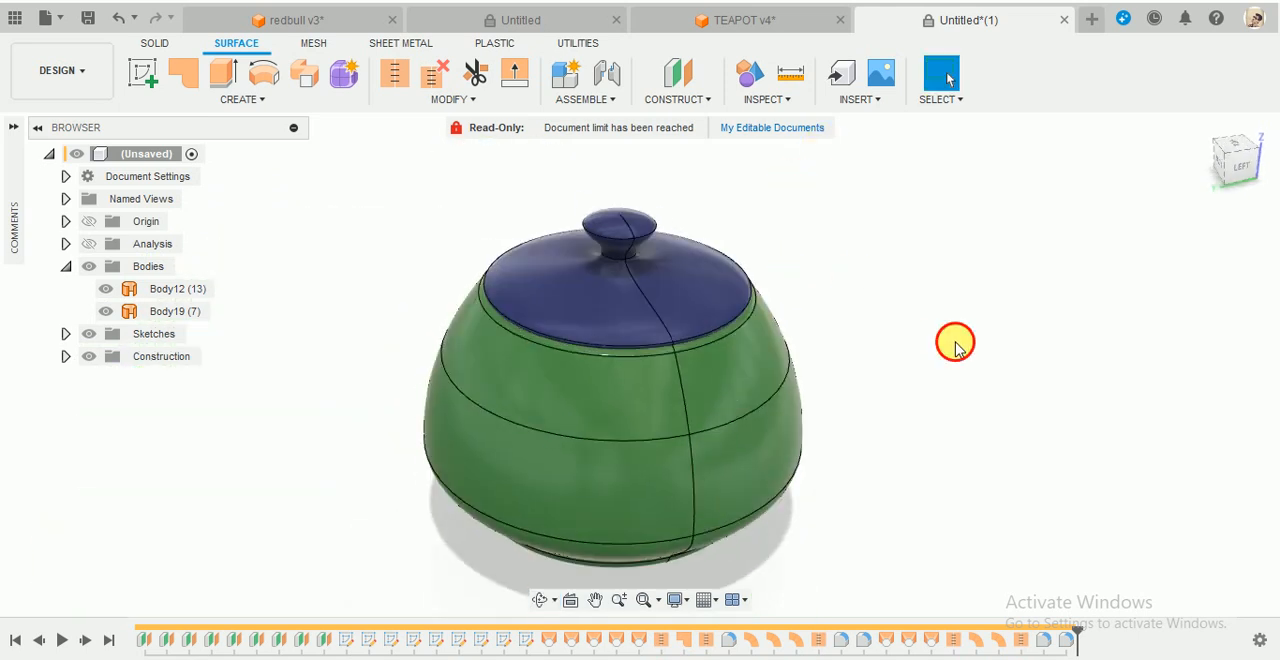
pyautogui.click(89, 246)
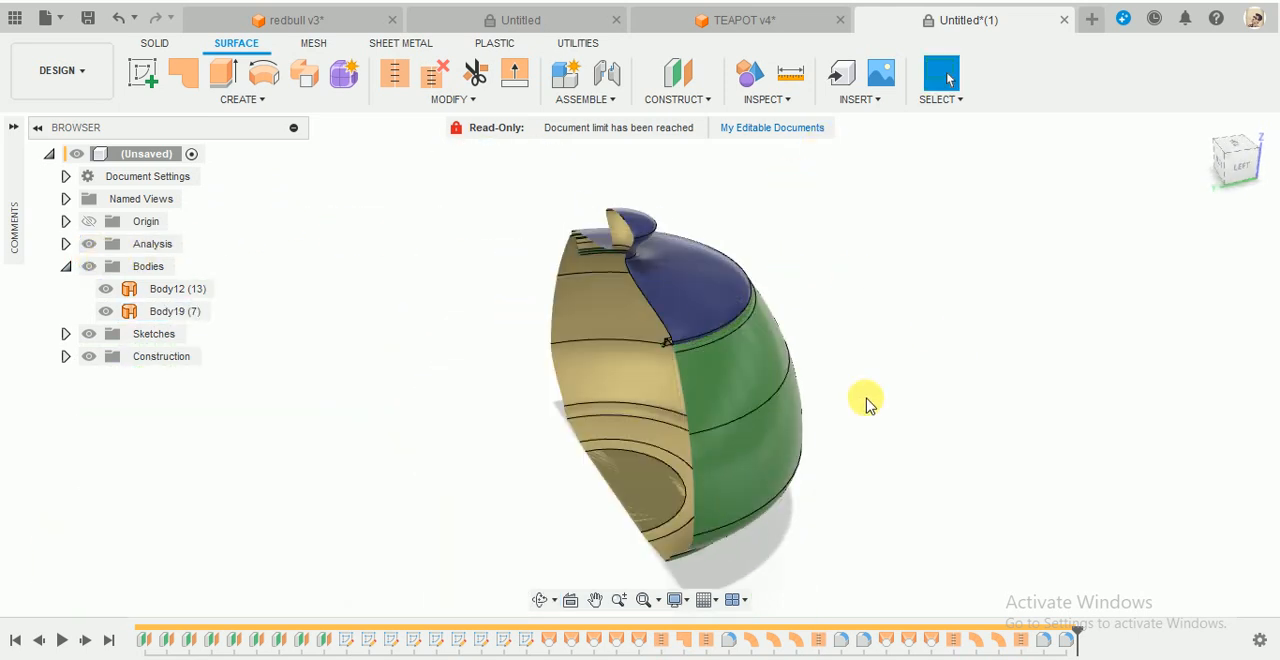
pyautogui.keyDown('shift'); pyautogui.moveTo(866, 400); pyautogui.dragTo(962, 400, button='middle'); pyautogui.keyUp('shift')
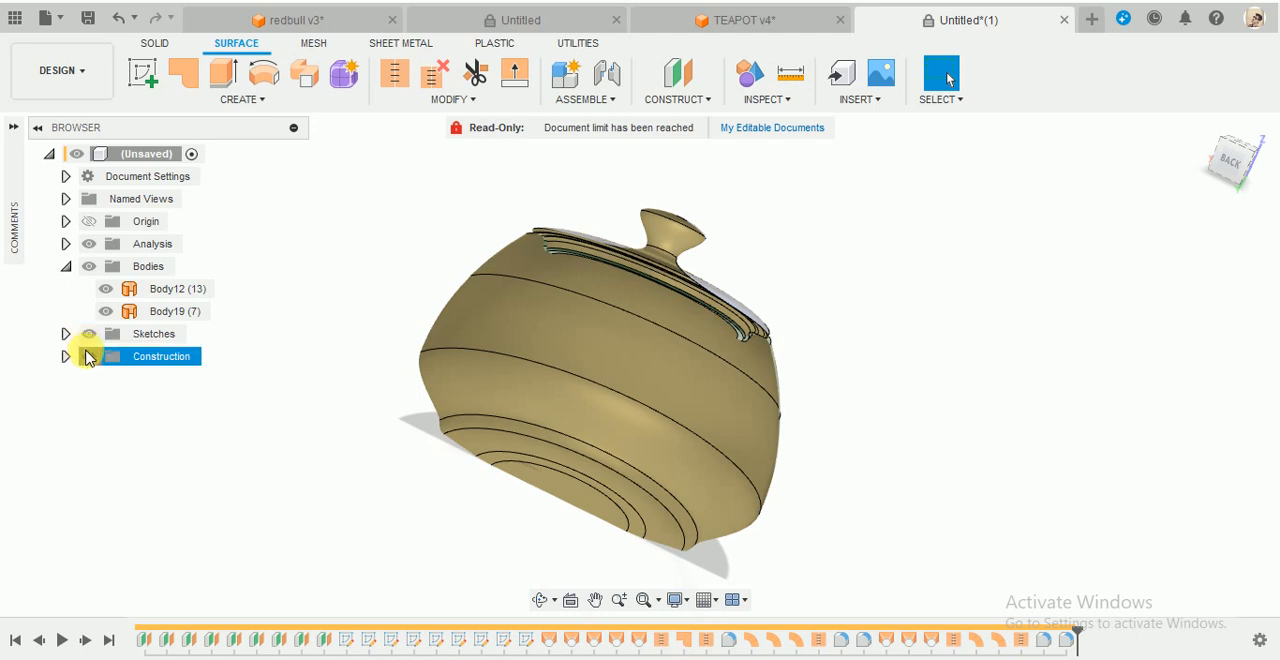
# - Hide the construction geometry and the pot body, keep the lid's surface body shown, and inspect its sectioned underside
pyautogui.click(107, 312)
pyautogui.click(108, 290)
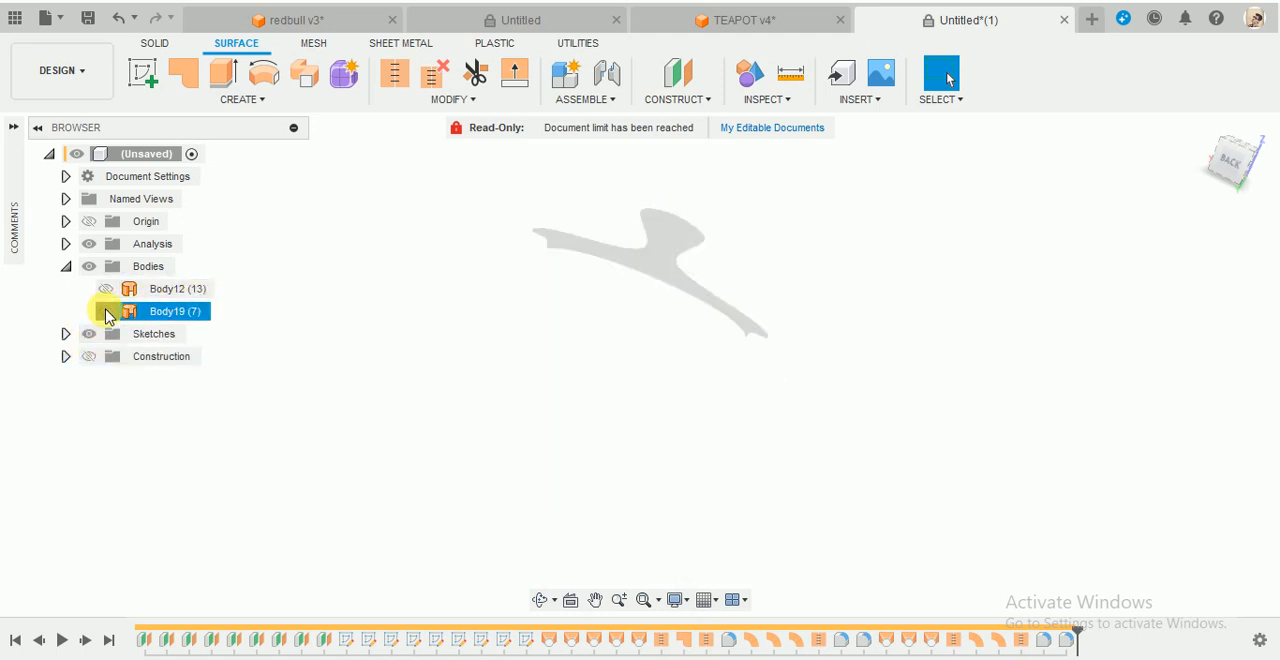
pyautogui.click(106, 311)
pyautogui.scroll(5, 709, 214)
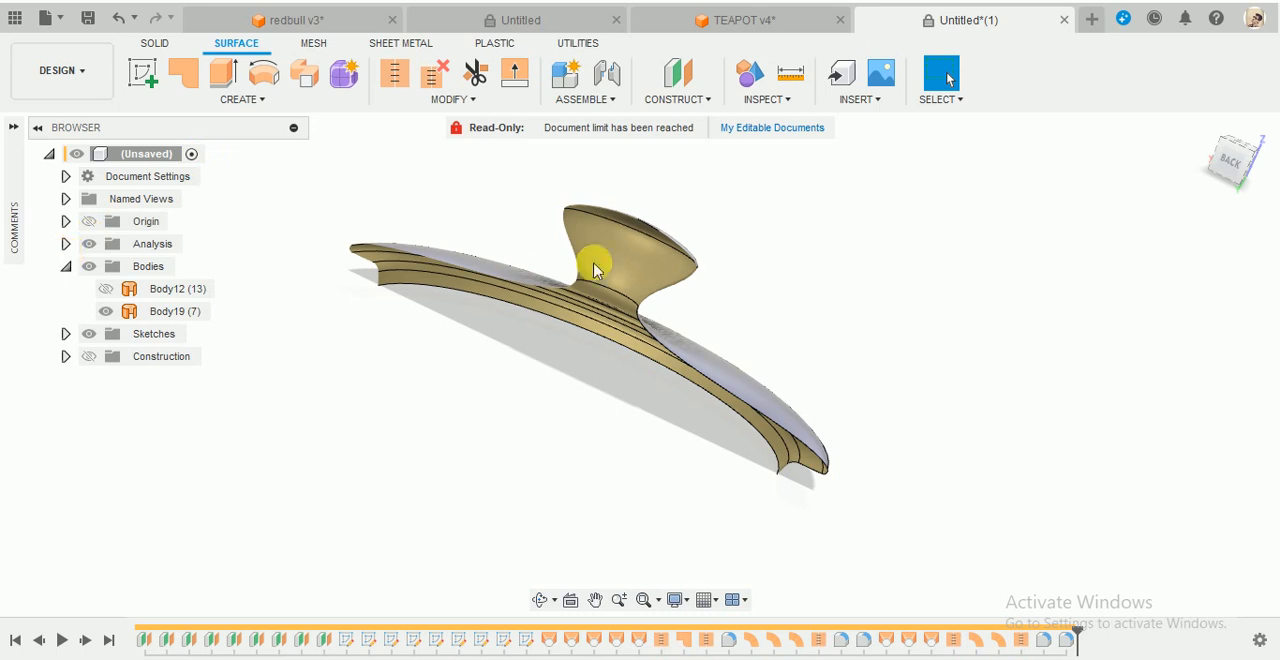
pyautogui.keyDown('shift'); pyautogui.moveTo(594, 270); pyautogui.dragTo(700, 300, button='middle'); pyautogui.keyUp('shift')
pyautogui.click(1204, 127)
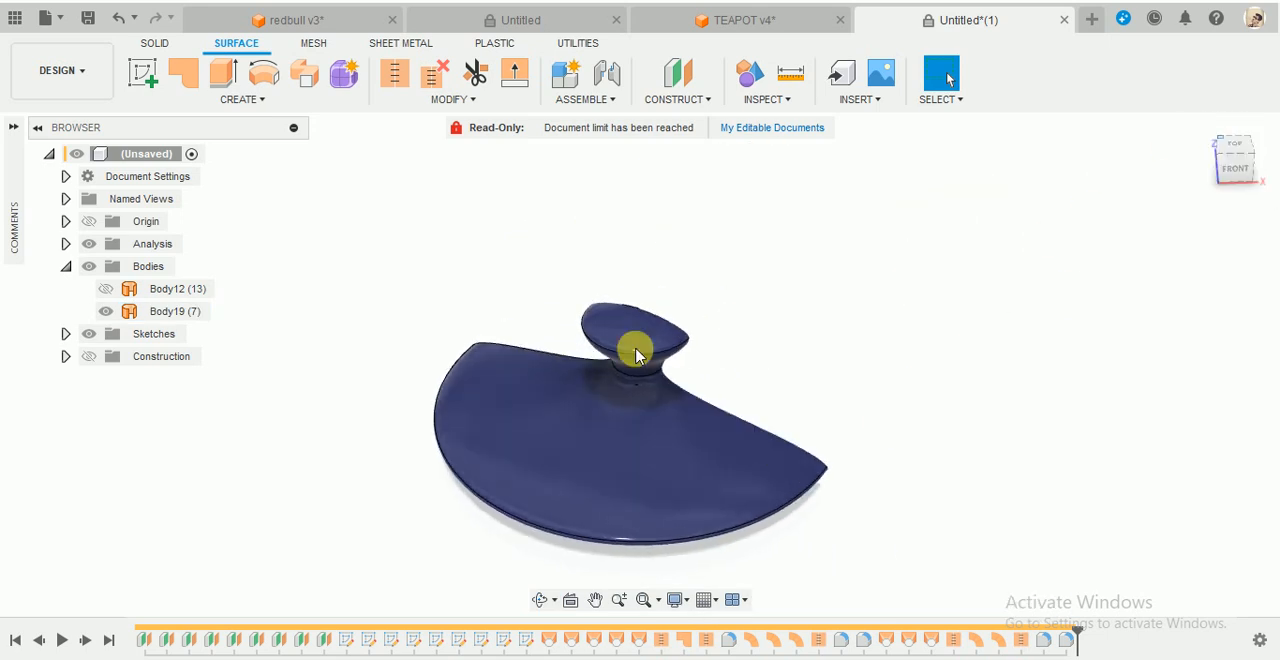
pyautogui.keyDown('shift'); pyautogui.moveTo(634, 349); pyautogui.dragTo(768, 430, button='middle'); pyautogui.keyUp('shift')
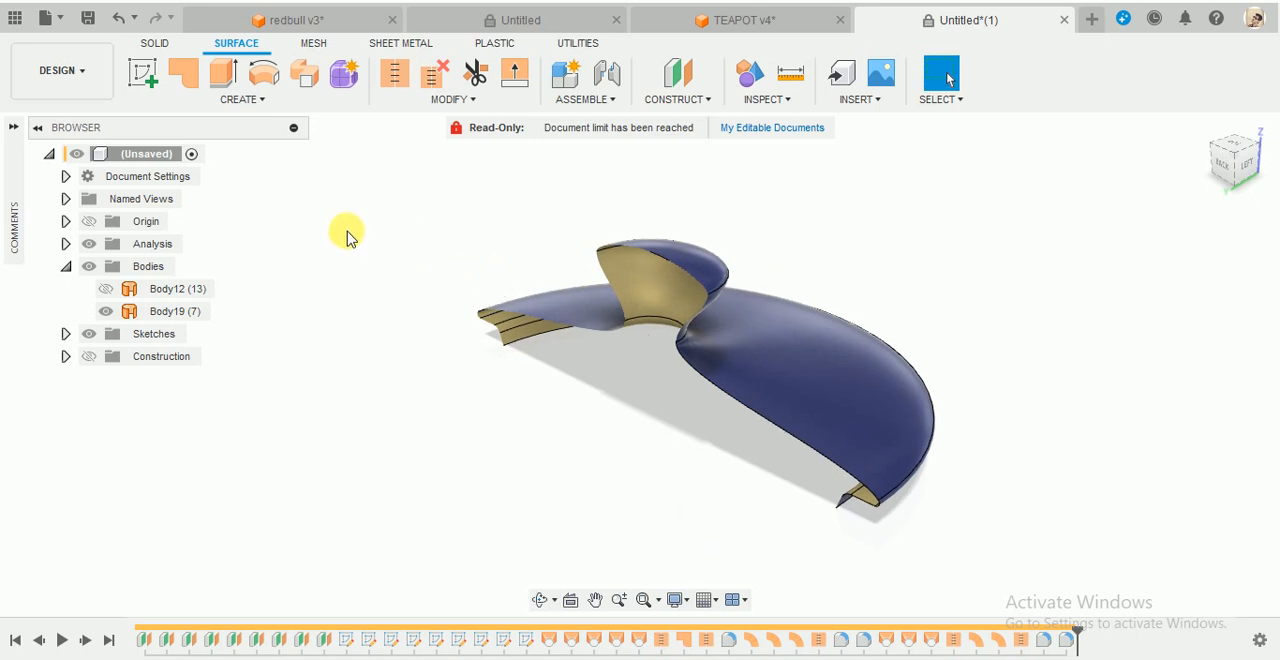
pyautogui.click(686, 338)
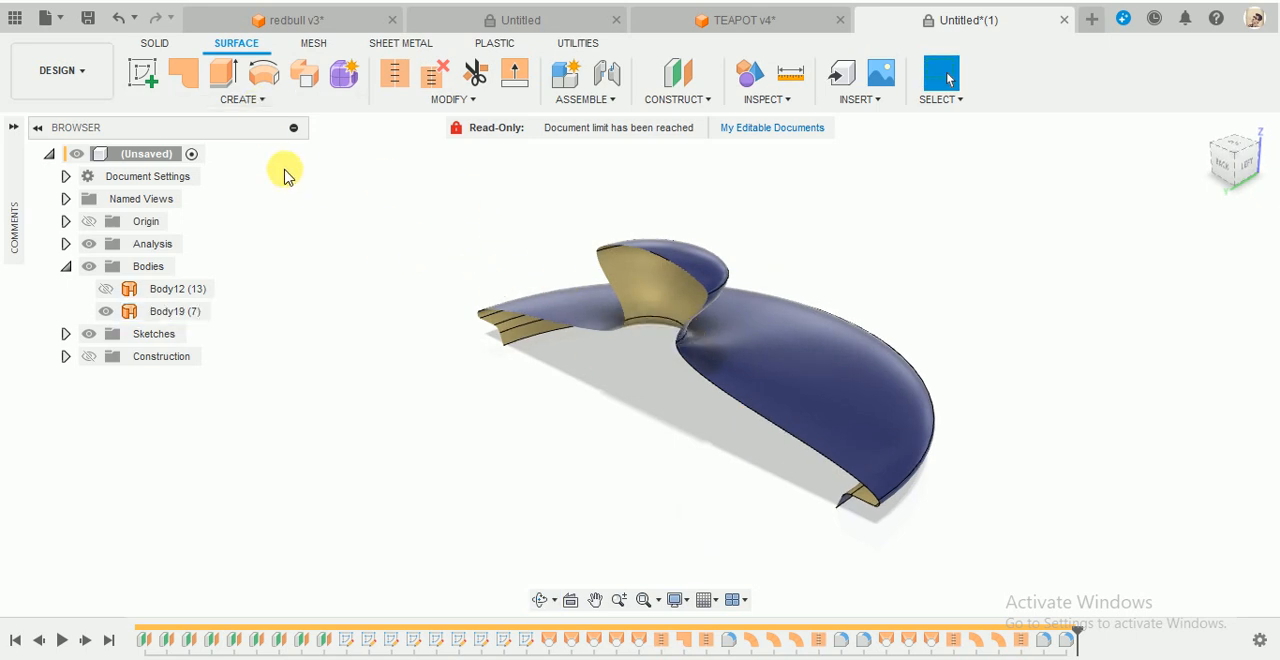
# - Thicken the lid surface by -2 mm on one side with chain selection, creating the result as a new component
pyautogui.click(245, 100)
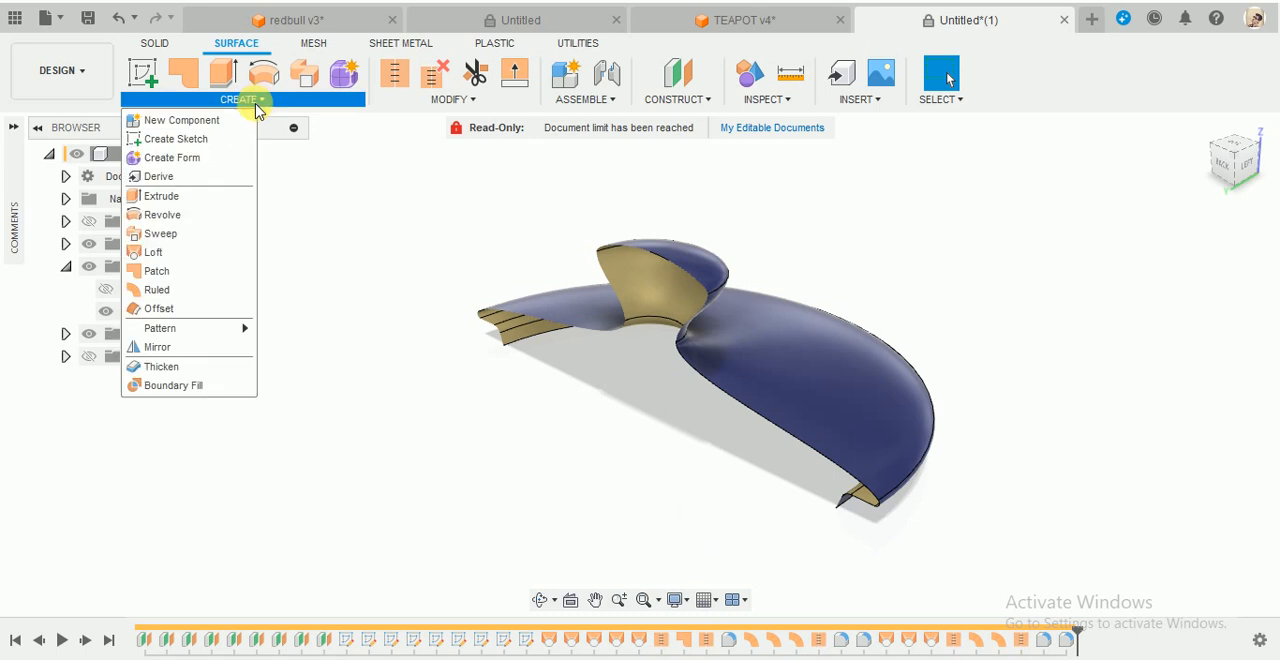
pyautogui.click(165, 366)
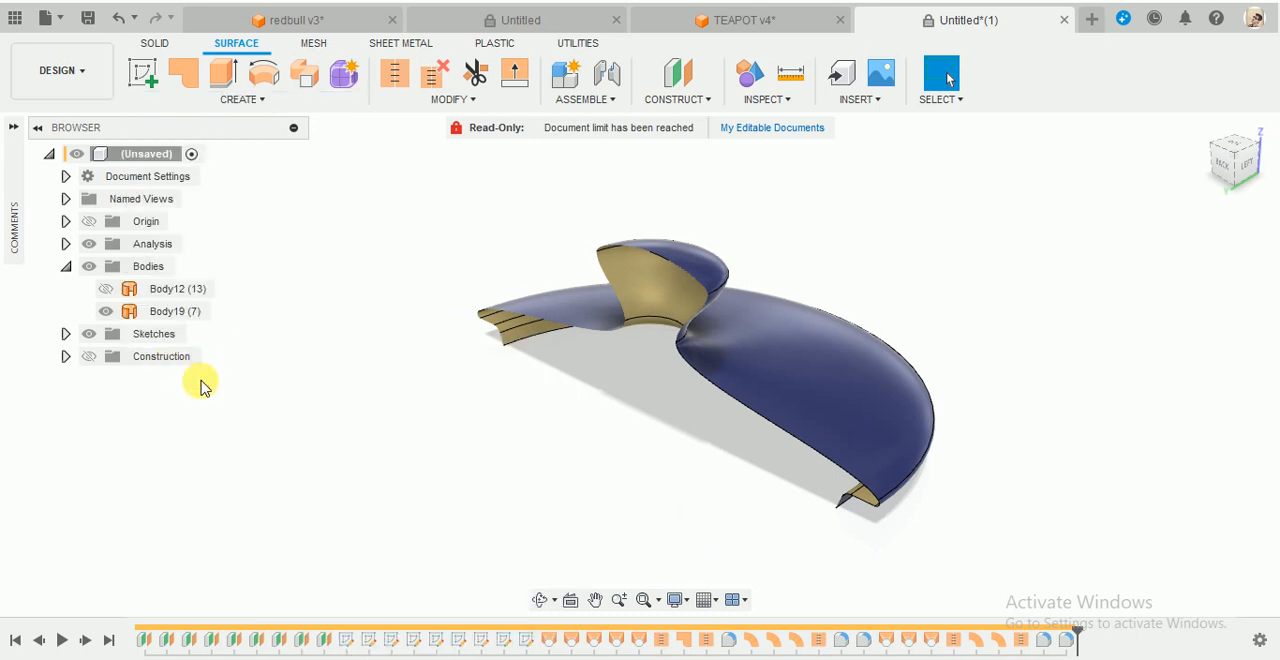
pyautogui.click(593, 390)
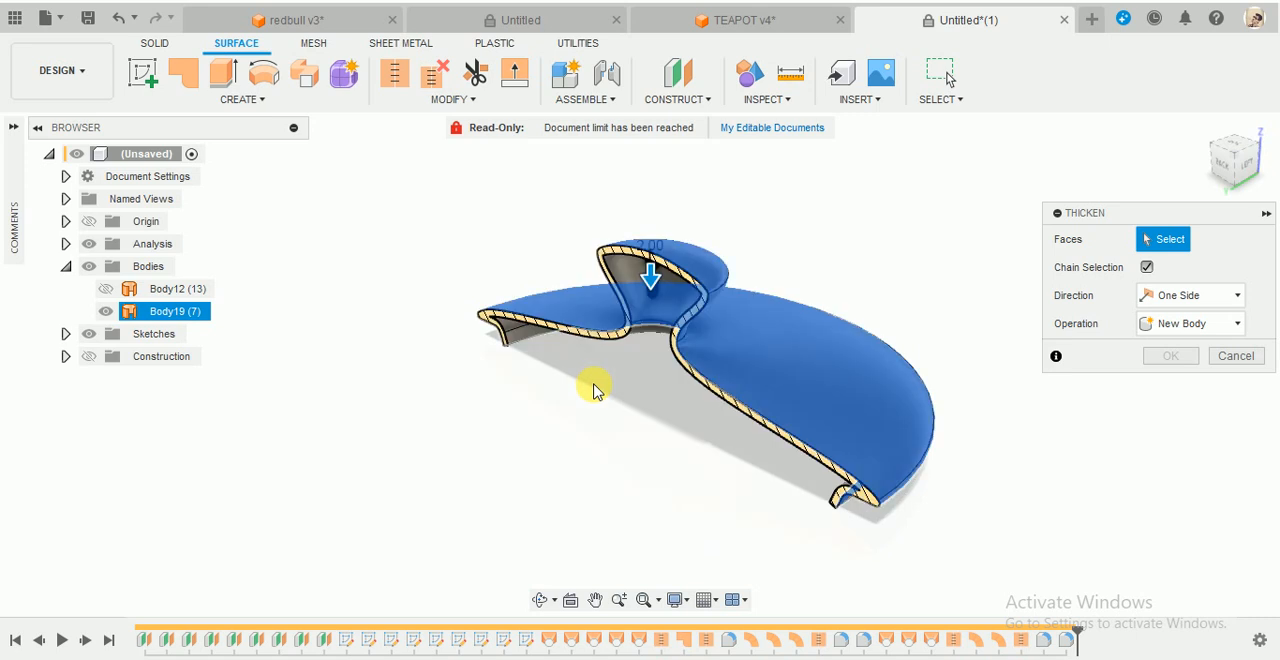
pyautogui.keyDown('shift'); pyautogui.moveTo(614, 498); pyautogui.dragTo(640, 477, button='middle'); pyautogui.keyUp('shift')
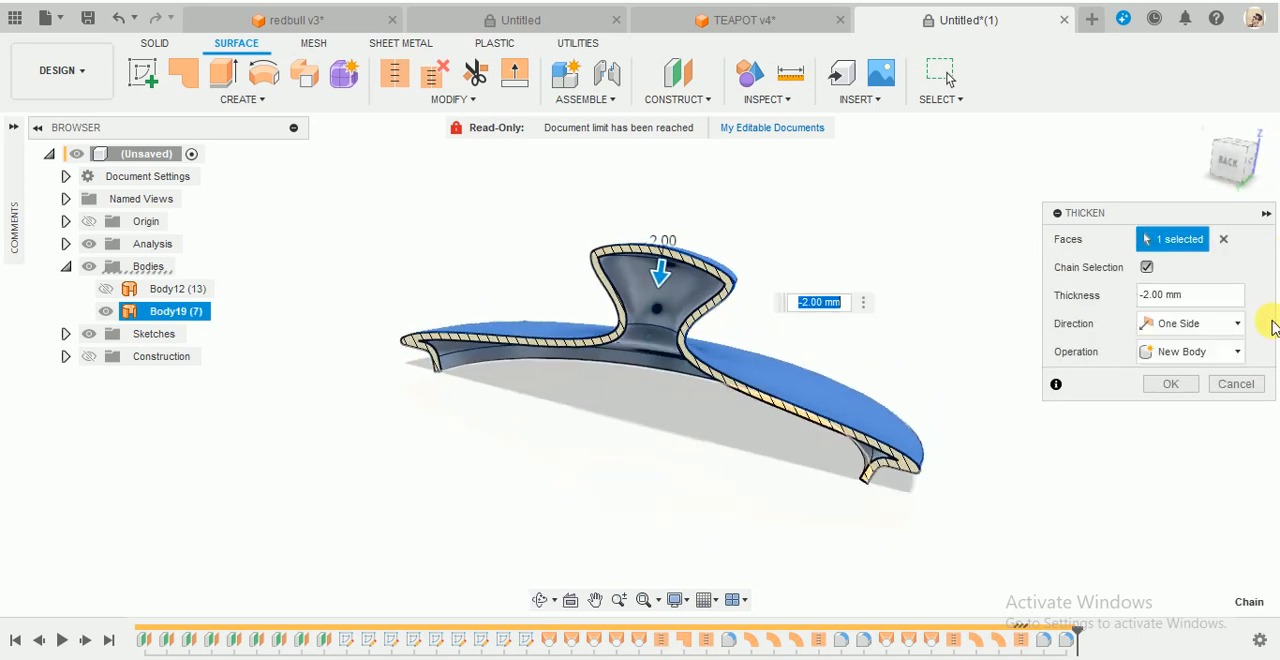
pyautogui.click(1201, 360)
pyautogui.click(1188, 350)
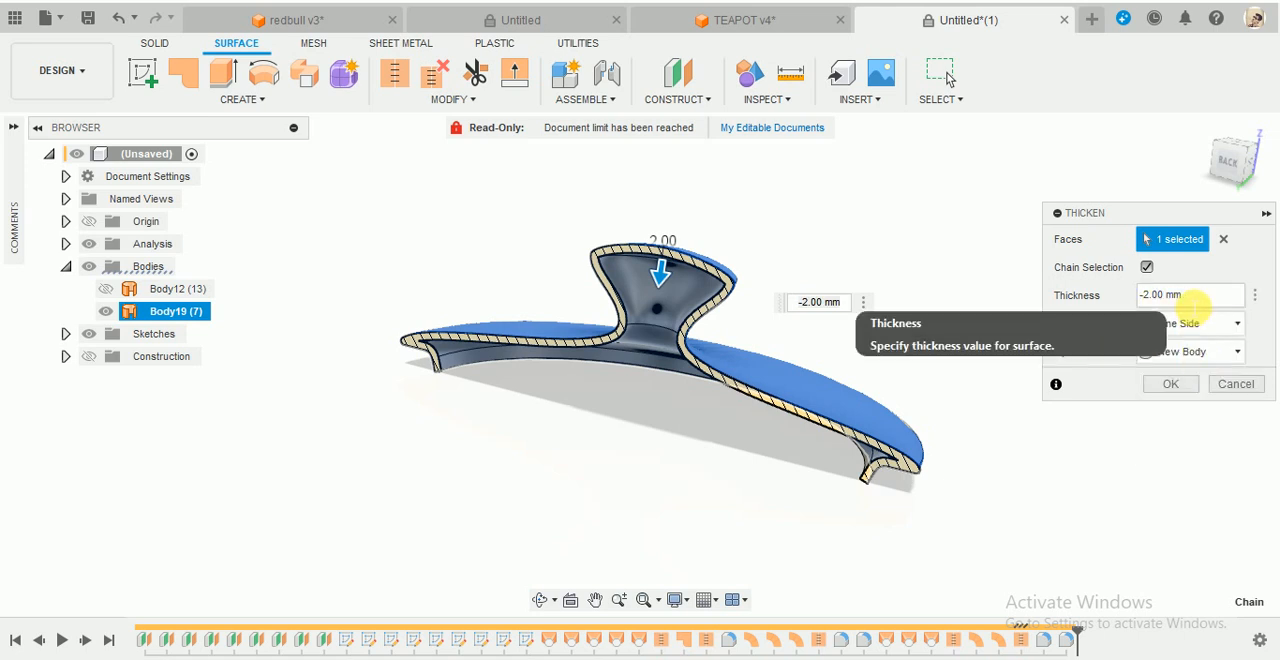
pyautogui.click(1180, 358)
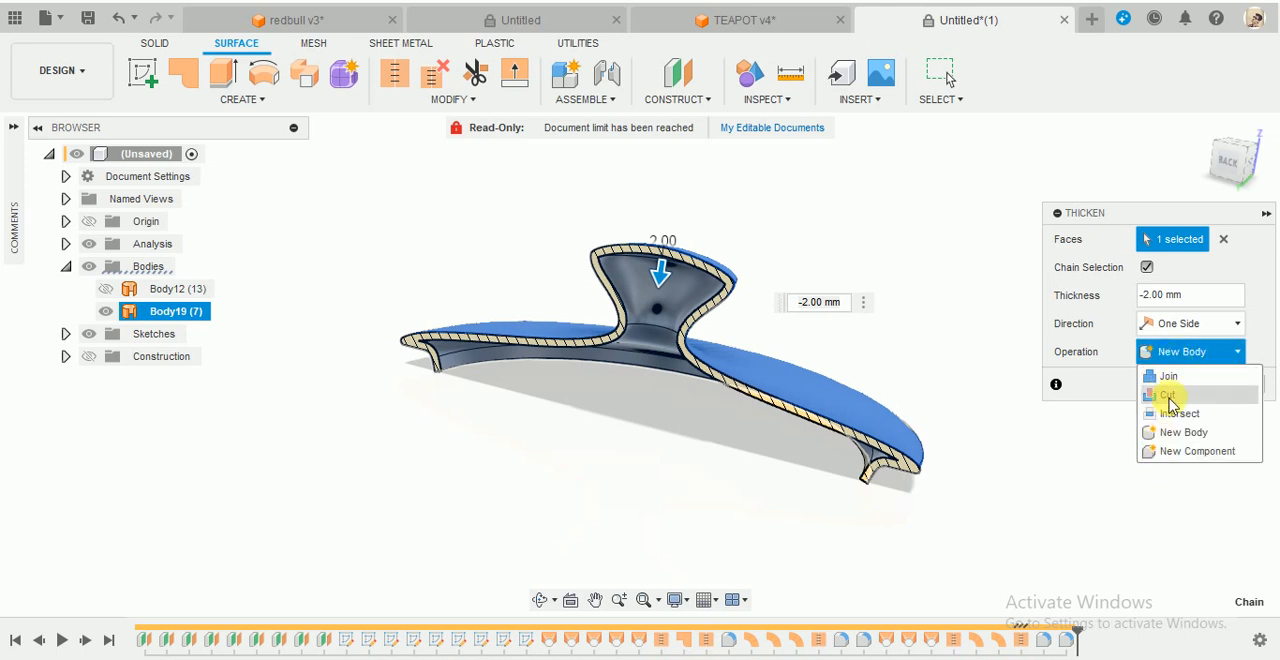
pyautogui.click(1180, 452)
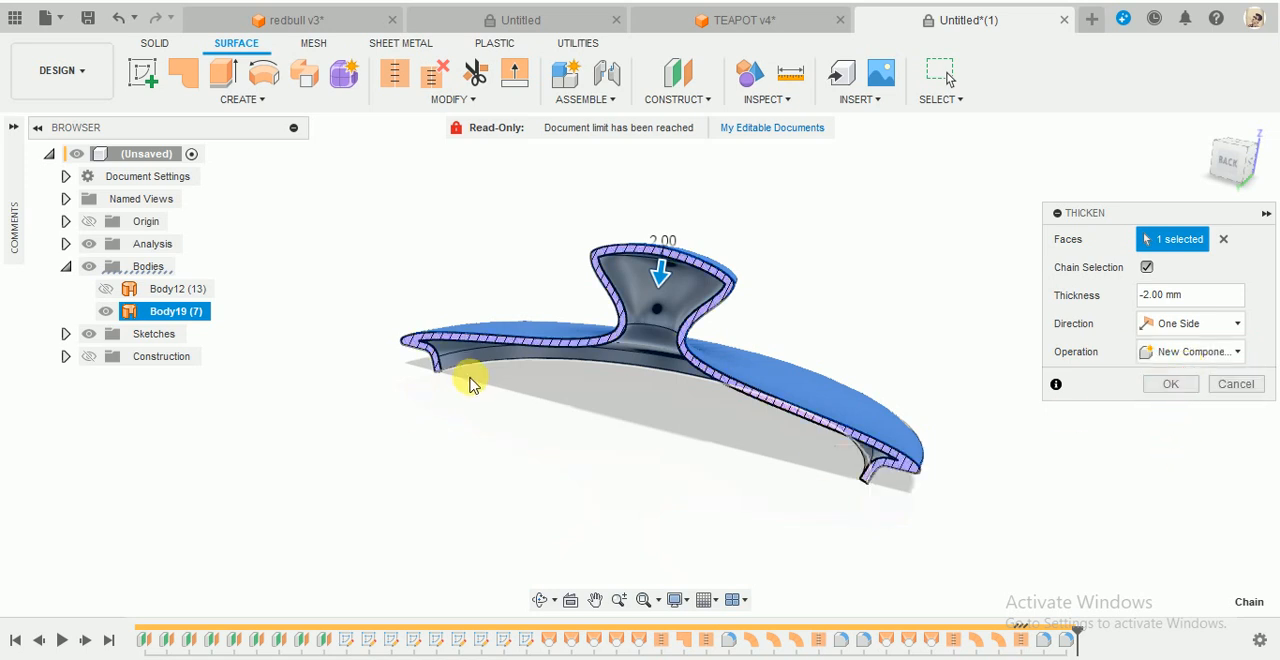
pyautogui.press('Return')
# - Rename the thickened lid component as Top Lid
pyautogui.click(170, 383)
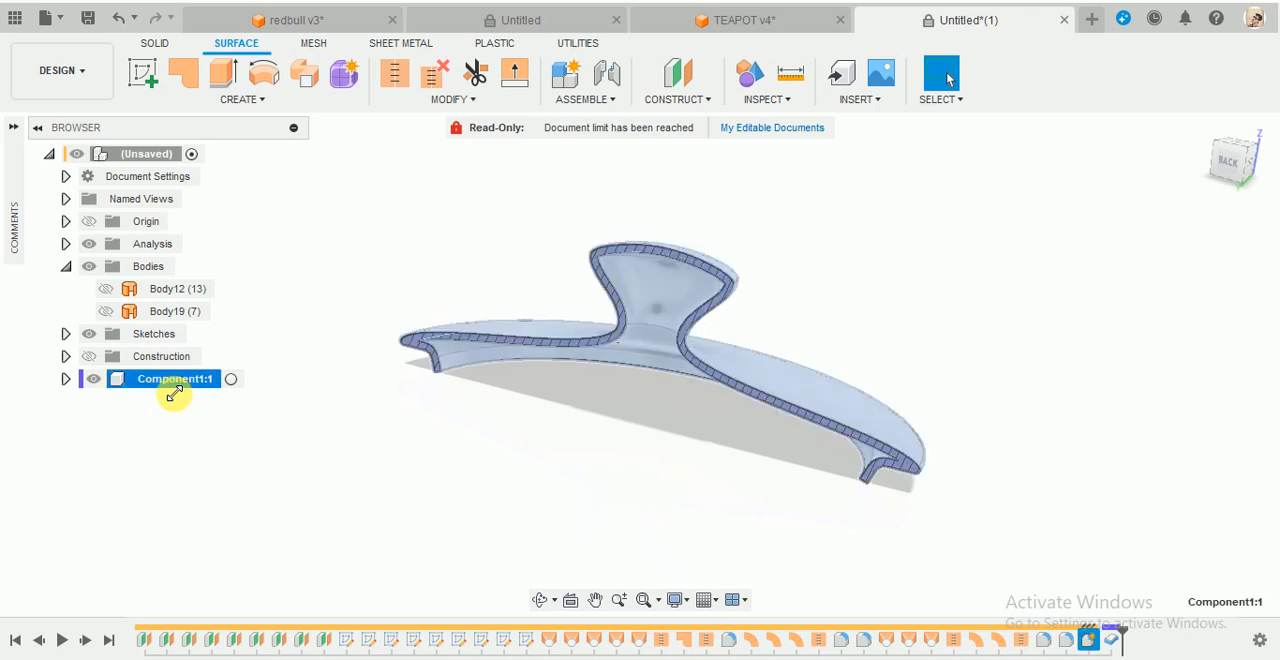
pyautogui.rightClick(170, 383)
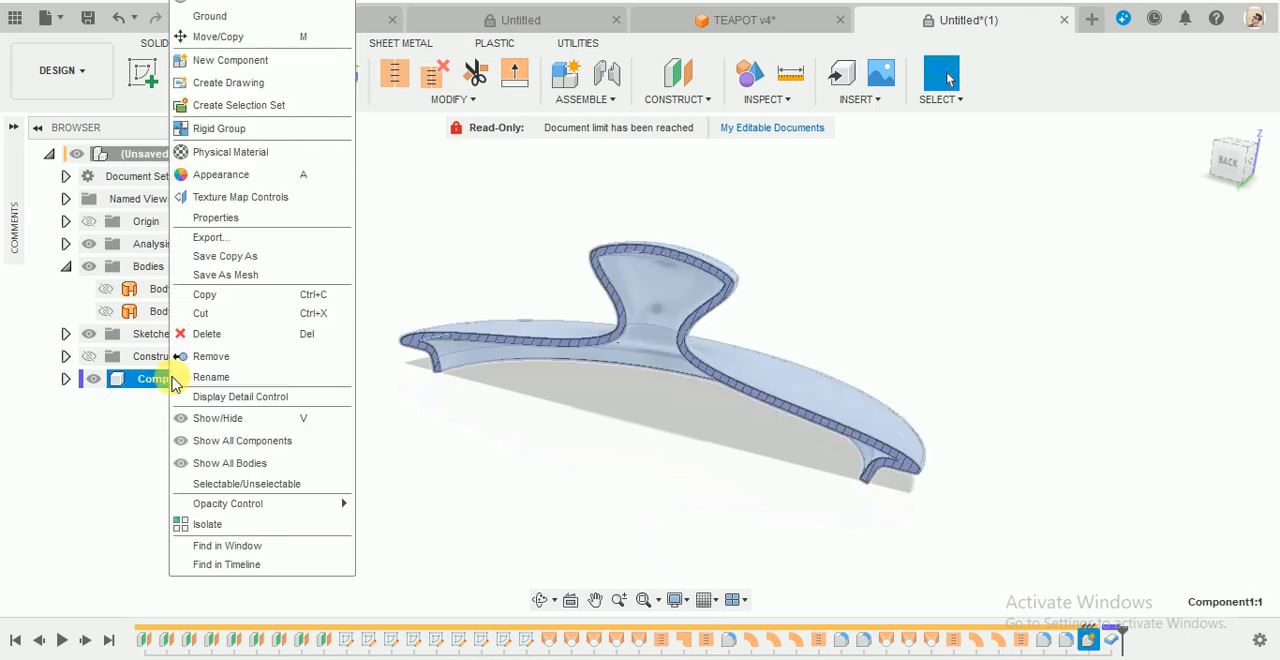
pyautogui.click(412, 488)
pyautogui.click(172, 386)
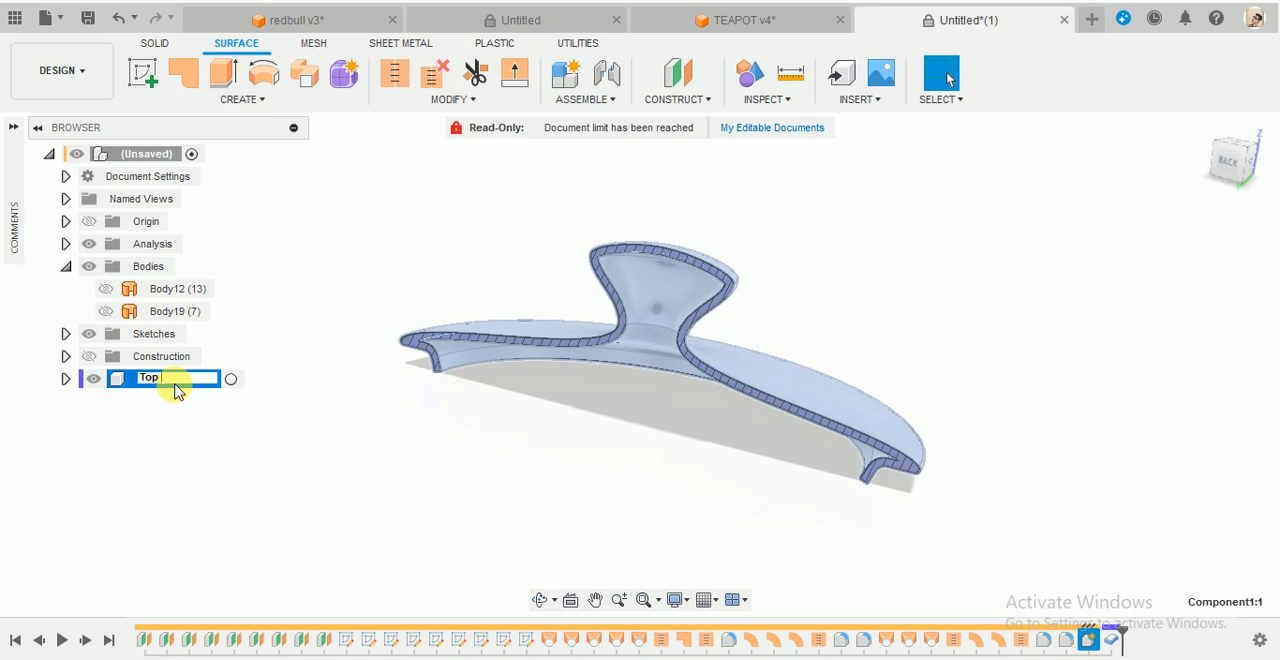
pyautogui.click(248, 484)
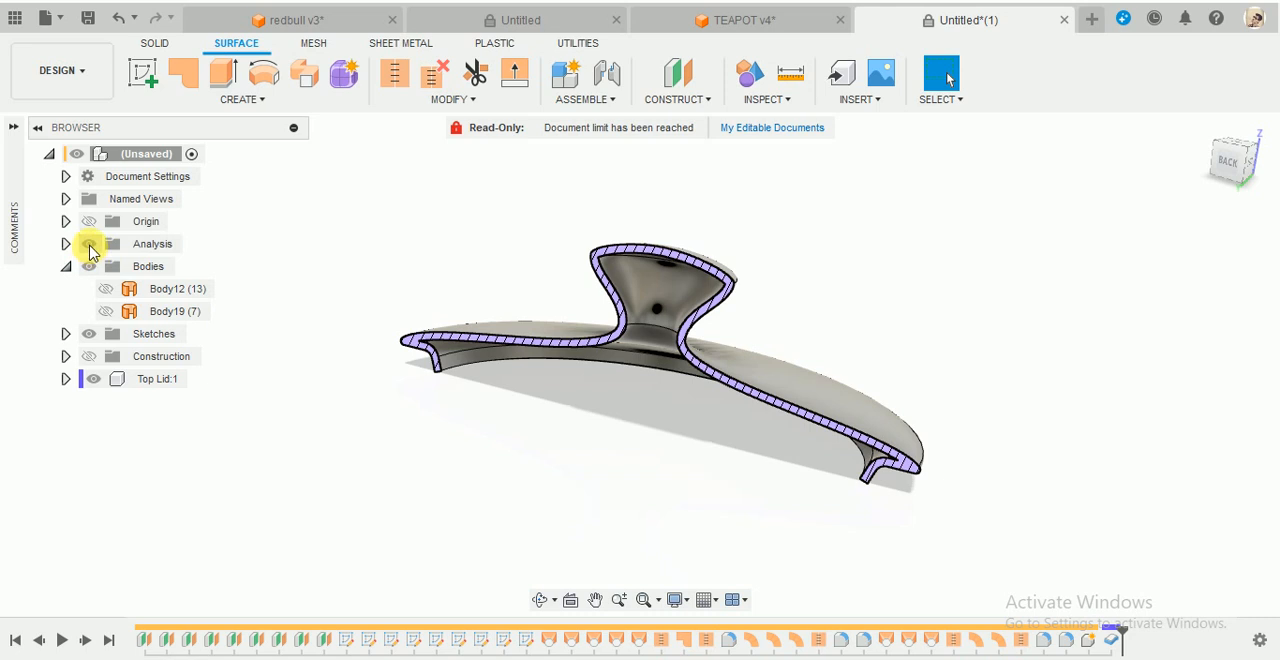
# - Turn off the section analysis and compare the Top Lid component with the original surface bodies by toggling their visibility
pyautogui.click(90, 246)
pyautogui.keyDown('shift'); pyautogui.moveTo(606, 272); pyautogui.dragTo(472, 267, button='middle'); pyautogui.keyUp('shift')
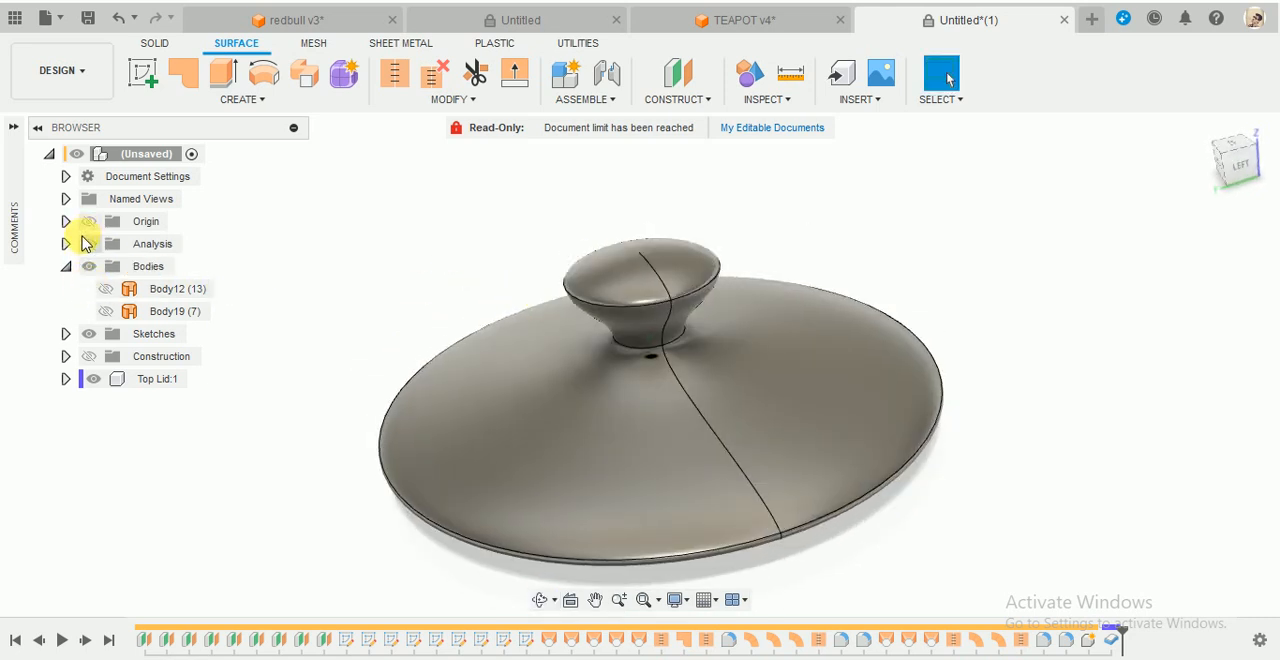
pyautogui.click(86, 378)
pyautogui.click(92, 379)
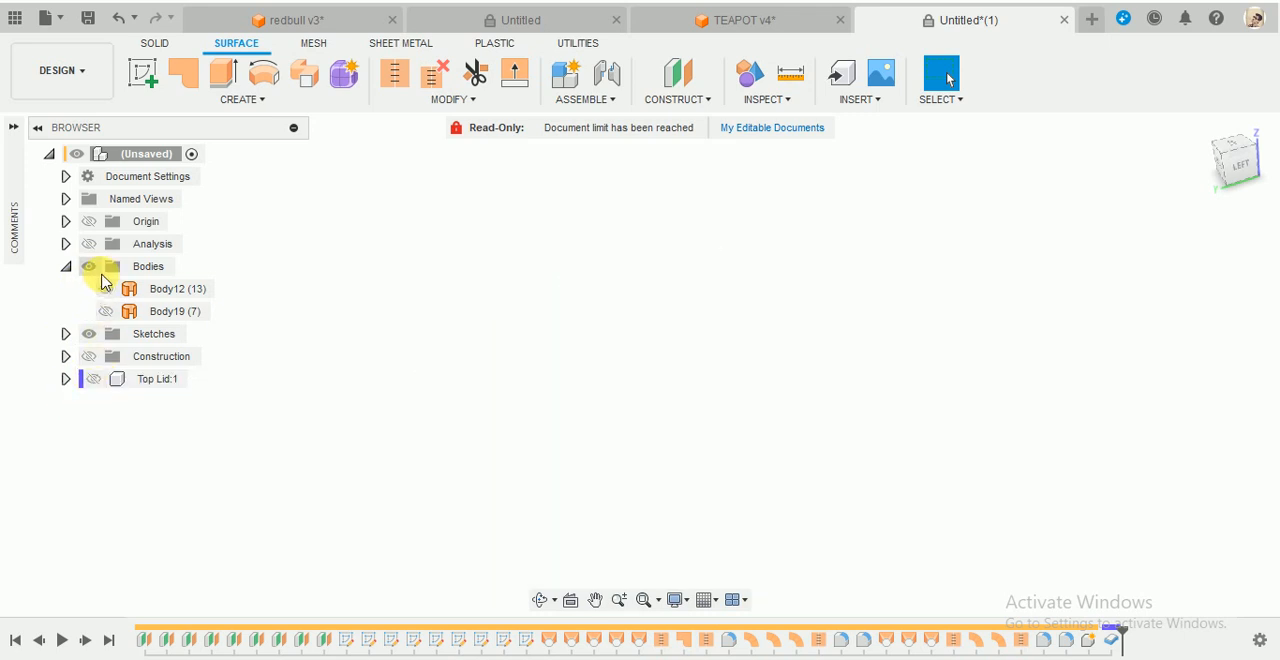
pyautogui.click(106, 289)
pyautogui.click(106, 289)
pyautogui.click(106, 311)
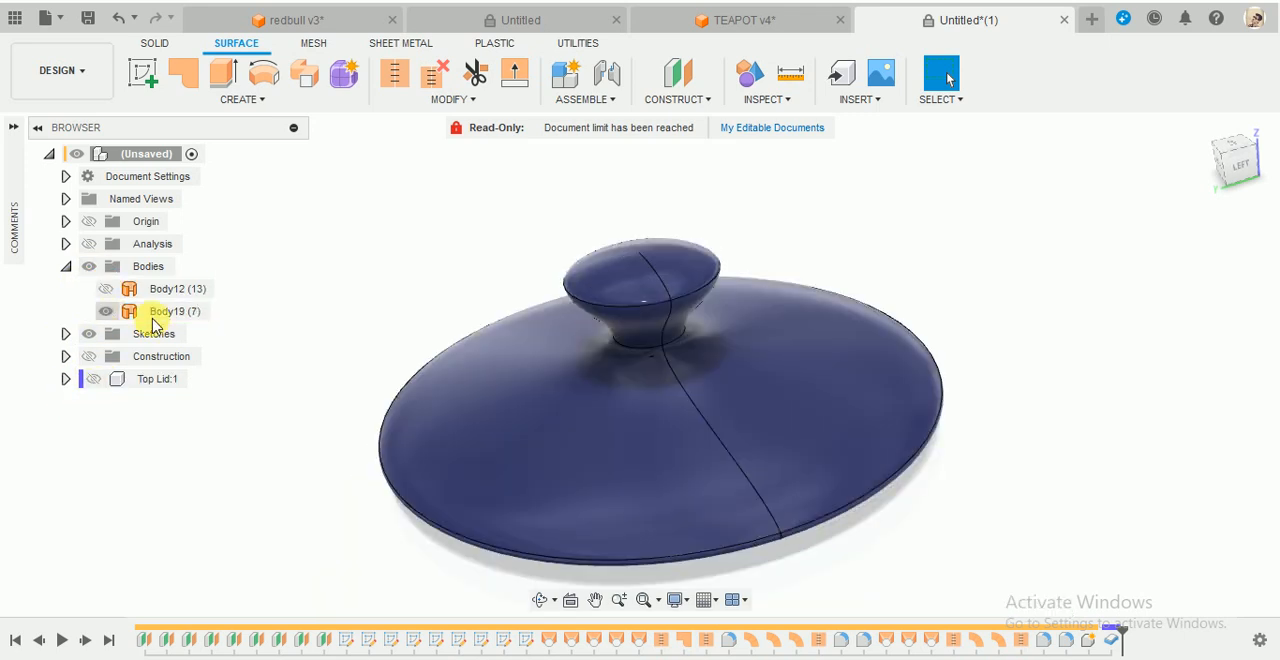
pyautogui.click(106, 311)
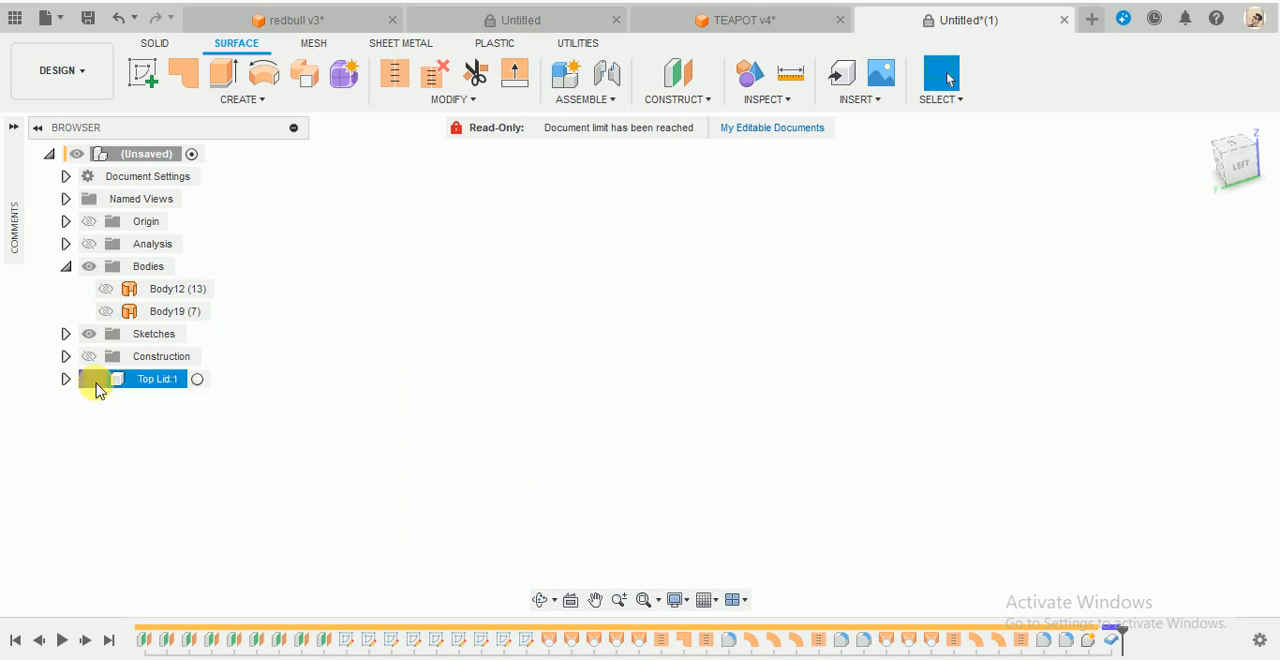
pyautogui.click(93, 380)
pyautogui.keyDown('shift'); pyautogui.moveTo(634, 291); pyautogui.dragTo(609, 330, button='middle'); pyautogui.keyUp('shift')
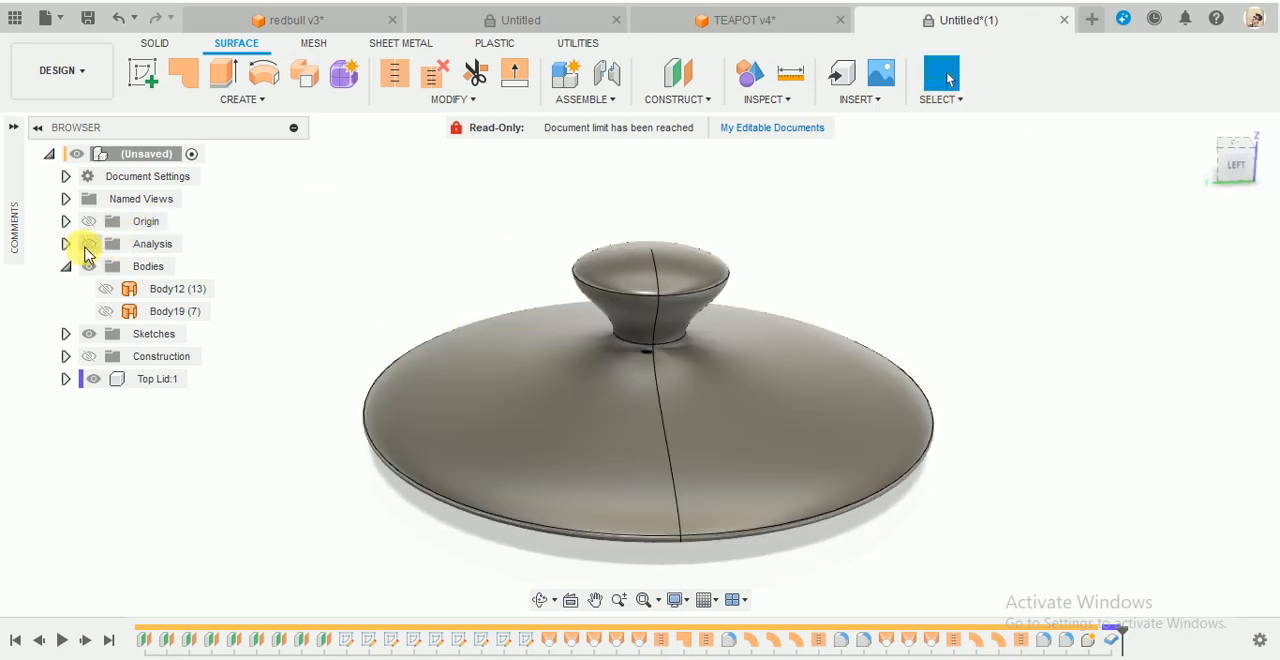
# - Turn on the section analysis and examine the wall of the thickened lid and its knob in cross-section
pyautogui.click(87, 246)
pyautogui.moveTo(735, 424)
pyautogui.keyDown('shift'); pyautogui.mouseDown(button='middle')
pyautogui.moveTo(750, 430)
pyautogui.moveTo(689, 306)
pyautogui.mouseUp(button='middle'); pyautogui.keyUp('shift')
pyautogui.scroll(3, 690, 307)
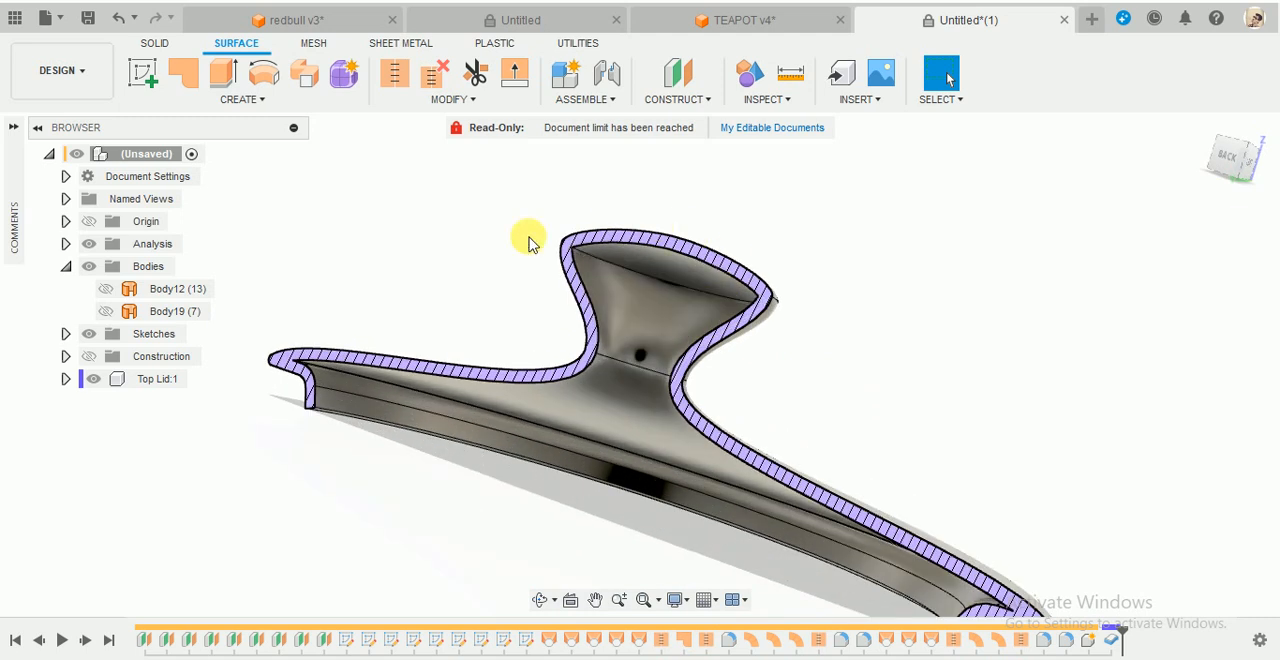
pyautogui.scroll(2, 756, 345)
pyautogui.scroll(-2, 812, 373)
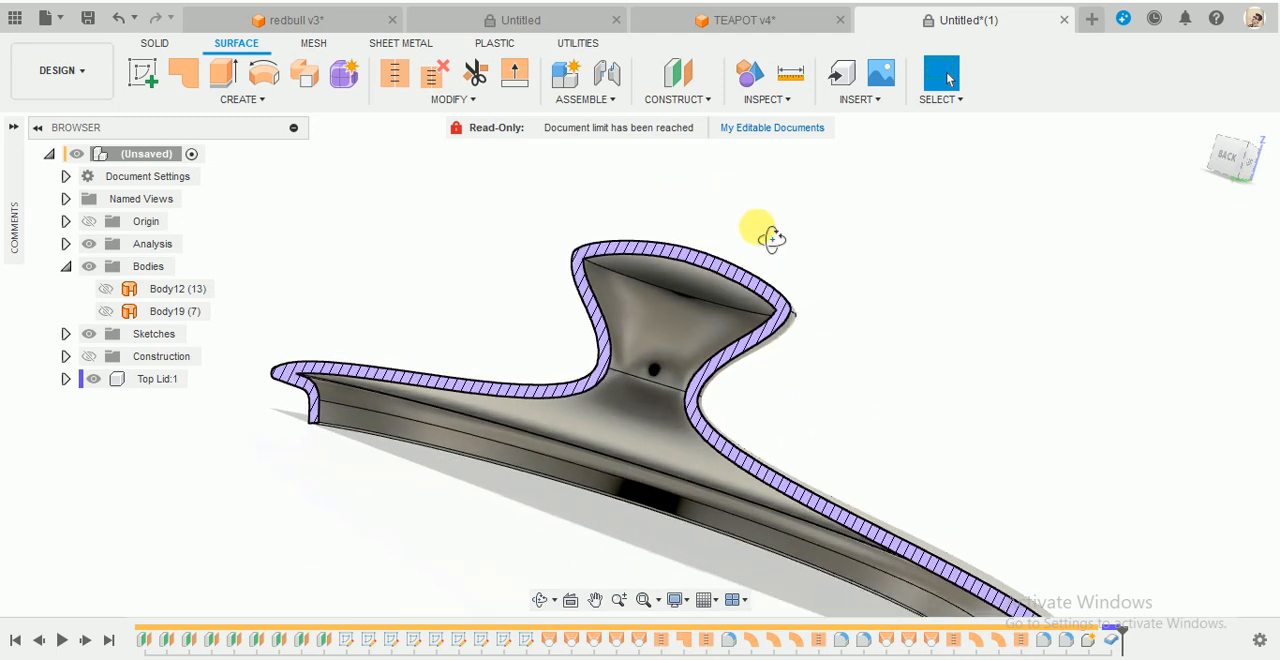
pyautogui.keyDown('shift'); pyautogui.moveTo(761, 230); pyautogui.dragTo(689, 280, button='middle'); pyautogui.keyUp('shift')
pyautogui.scroll(-3, 688, 280)
pyautogui.keyDown('shift'); pyautogui.moveTo(510, 500); pyautogui.dragTo(586, 531, button='middle'); pyautogui.keyUp('shift')
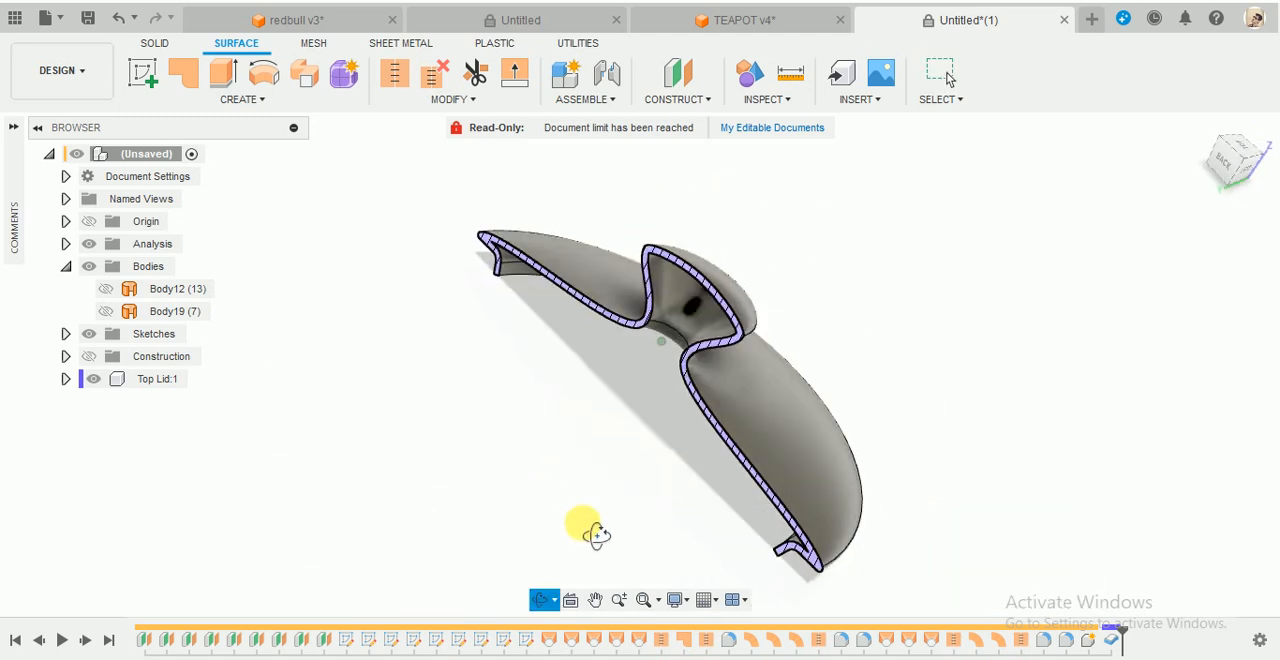
# - Hide the Top Lid component, show the pot's surface body, and turn off the section analysis
pyautogui.click(91, 382)
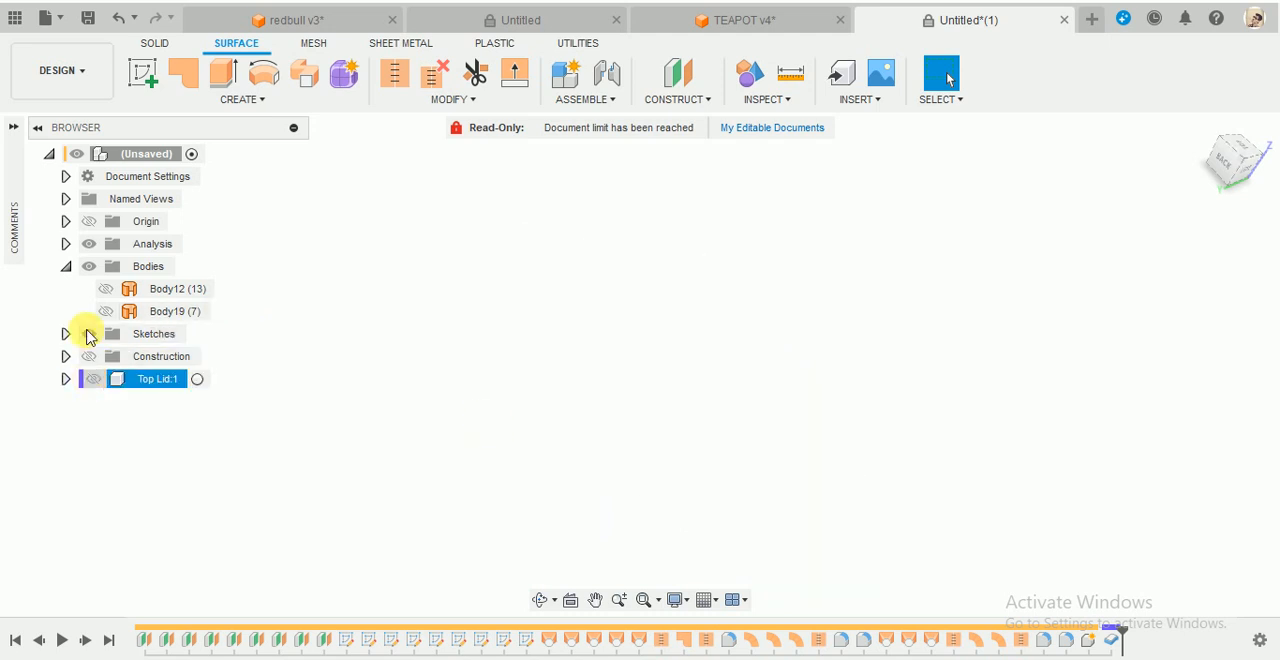
pyautogui.click(105, 289)
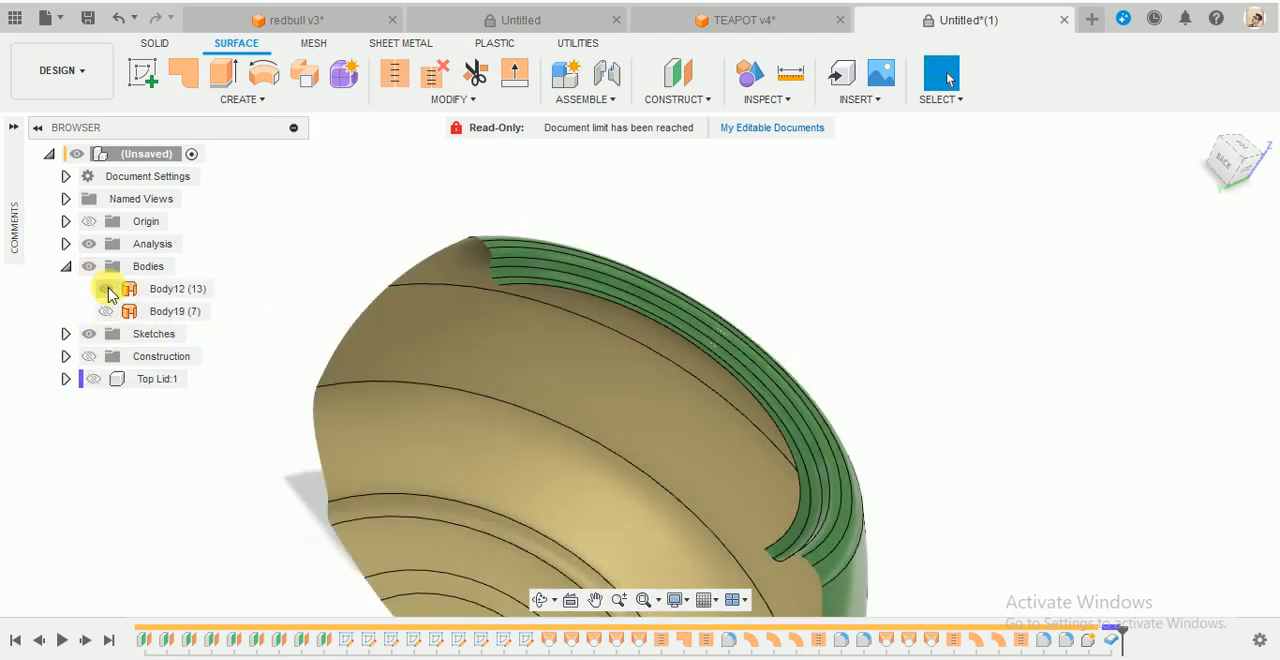
pyautogui.scroll(-2, 662, 242)
pyautogui.moveTo(753, 237); pyautogui.dragTo(706, 206)
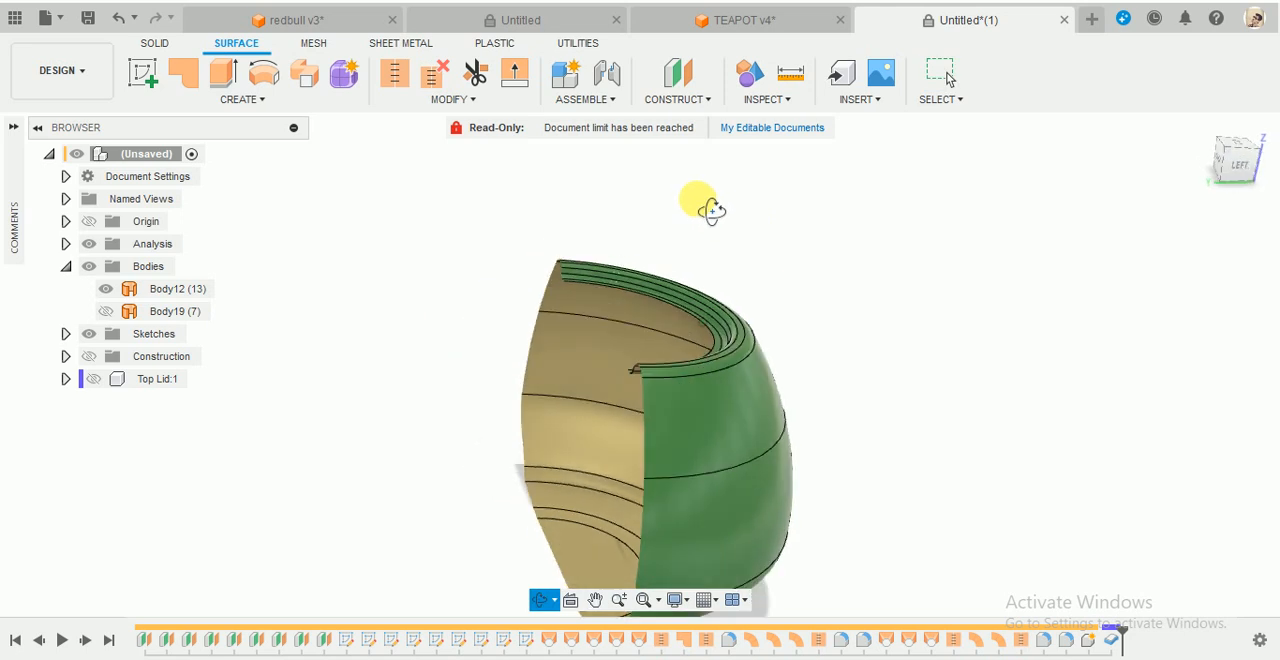
pyautogui.click(89, 244)
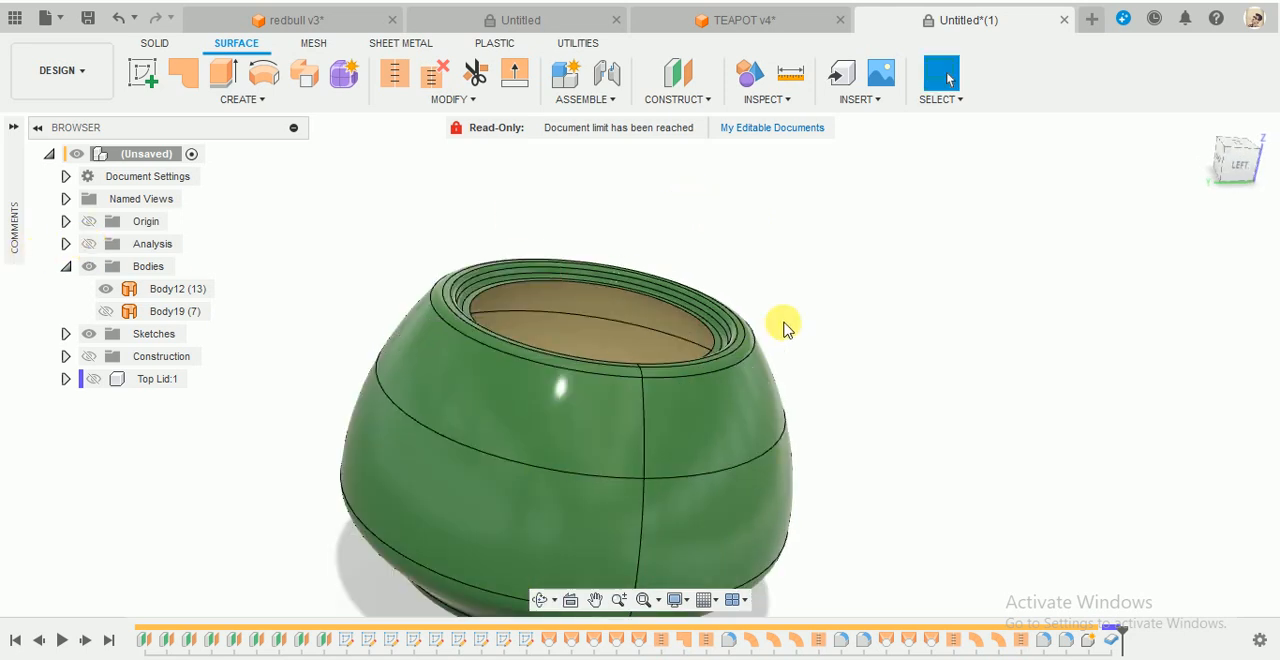
# - Switch to the TEAPOT v4 reference document and examine how the spout and handle join the pot in the sectioned view
pyautogui.keyDown('shift'); pyautogui.moveTo(783, 326); pyautogui.dragTo(676, 196, button='middle'); pyautogui.keyUp('shift')
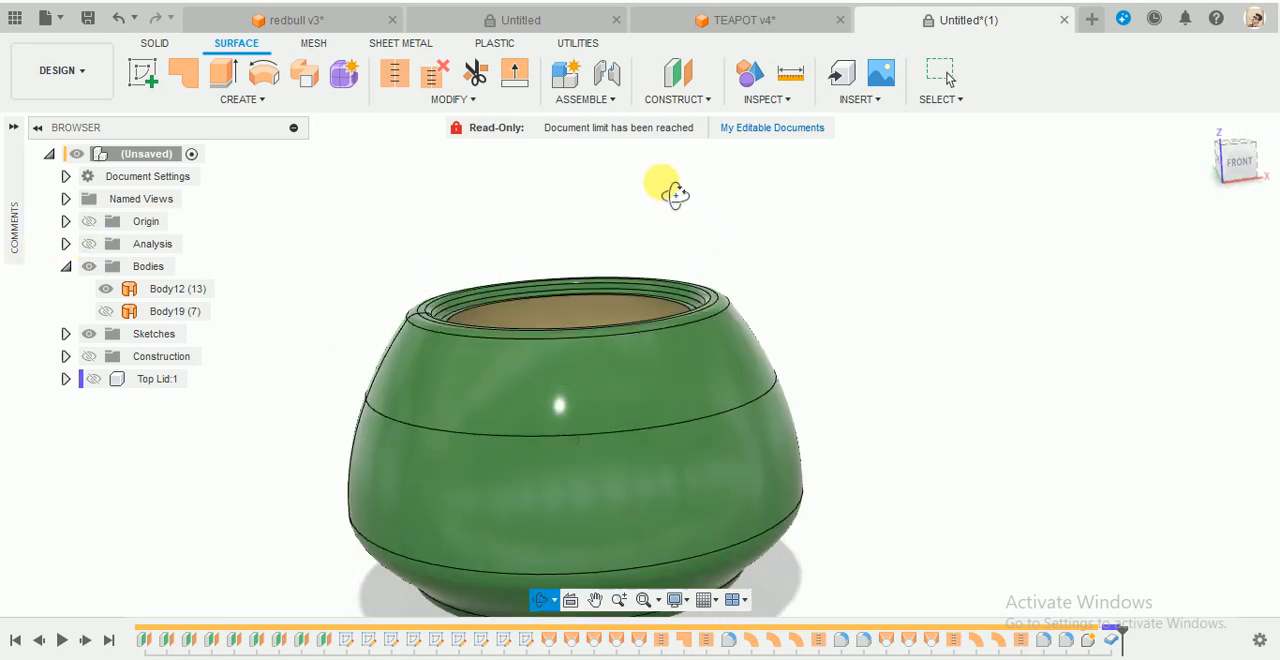
pyautogui.scroll(-2, 689, 200)
pyautogui.click(784, 25)
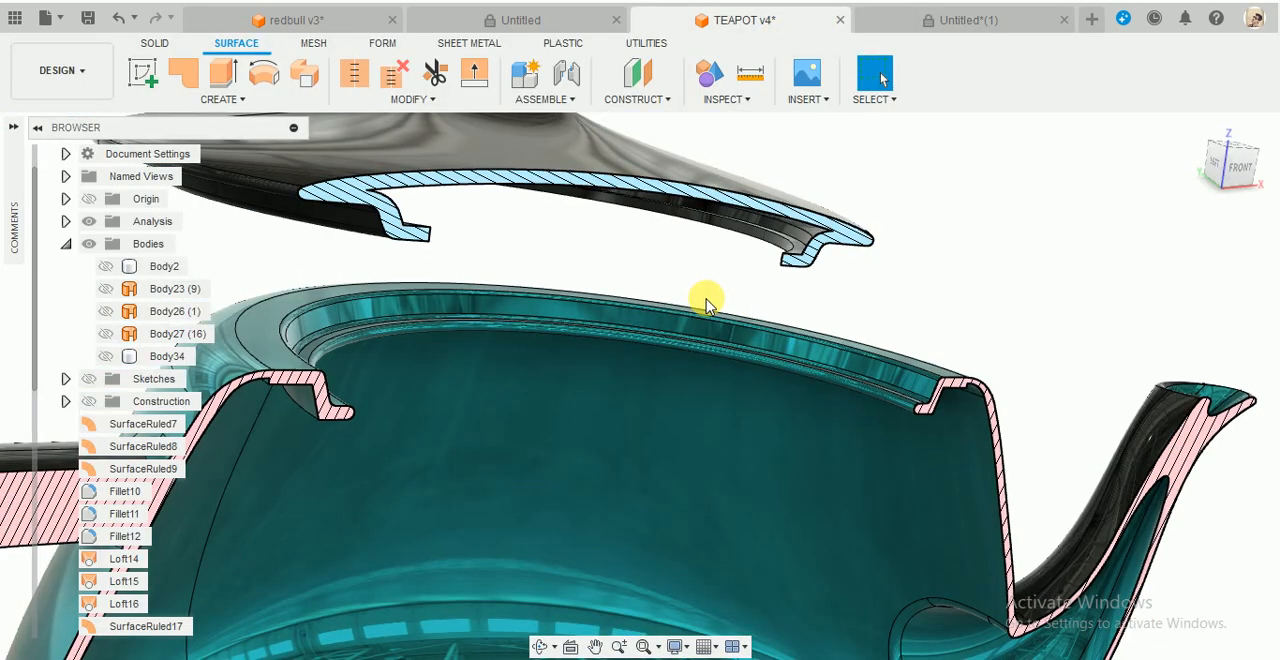
pyautogui.scroll(-5, 706, 298)
pyautogui.keyDown('shift'); pyautogui.moveTo(911, 297); pyautogui.dragTo(475, 437, button='middle'); pyautogui.keyUp('shift')
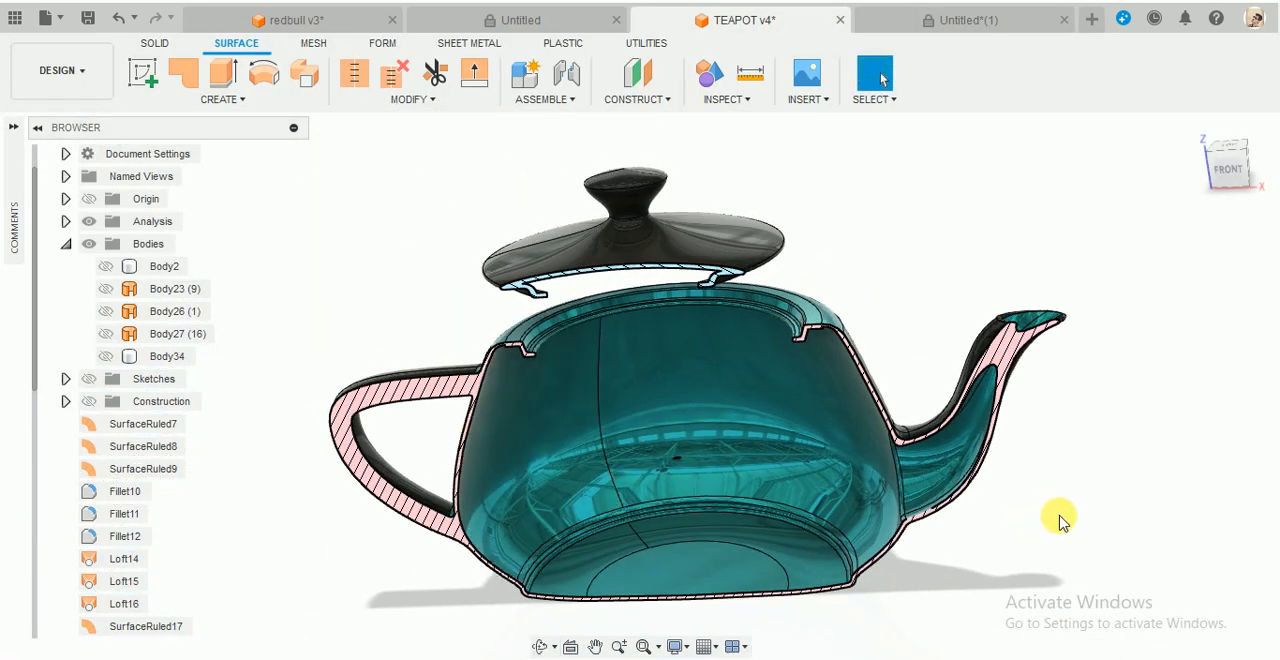
pyautogui.scroll(5, 1057, 517)
pyautogui.scroll(-5, 829, 463)
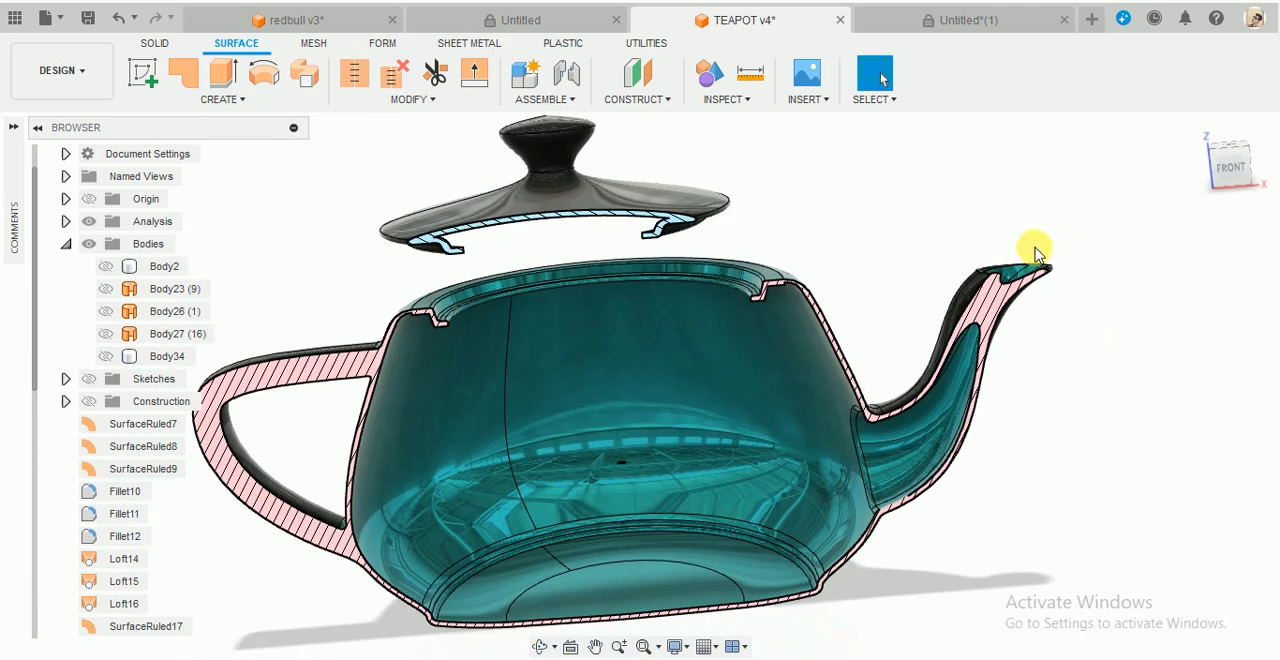
# - Return to the Untitled*(1) document and start a sketch on the vertical front (XZ) plane through the pot
pyautogui.click(924, 30)
pyautogui.click(586, 256)
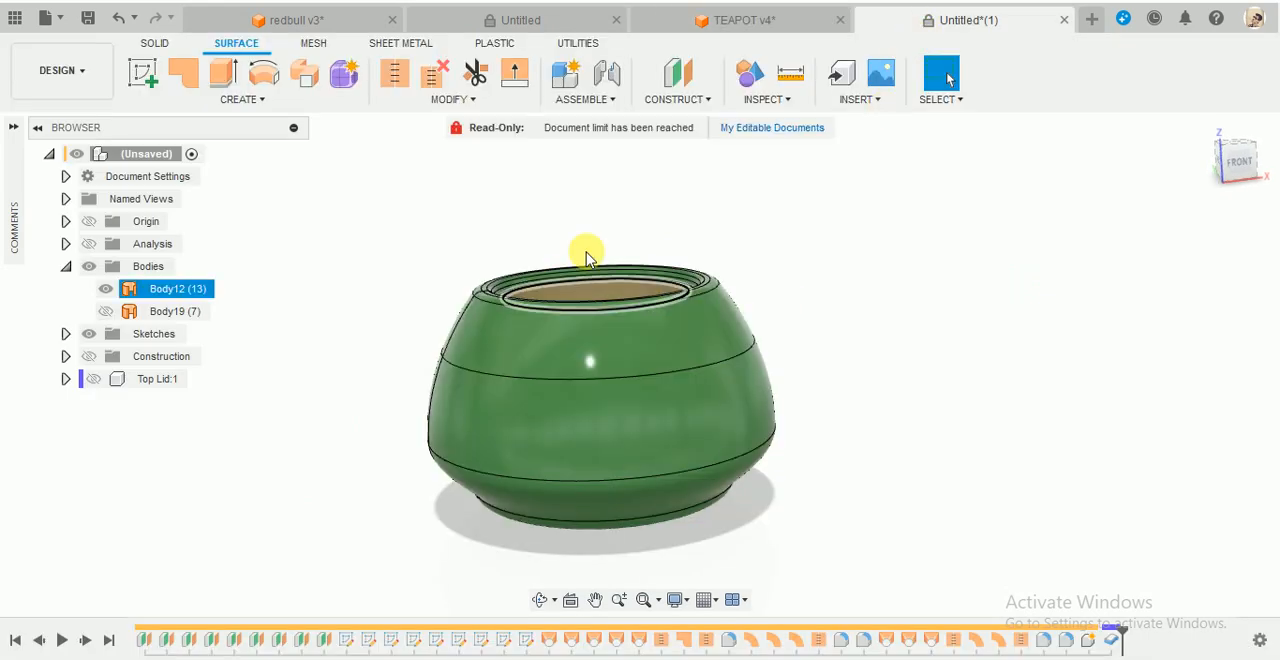
pyautogui.click(615, 238)
pyautogui.keyDown('shift'); pyautogui.moveTo(666, 220); pyautogui.dragTo(569, 234, button='middle'); pyautogui.keyUp('shift')
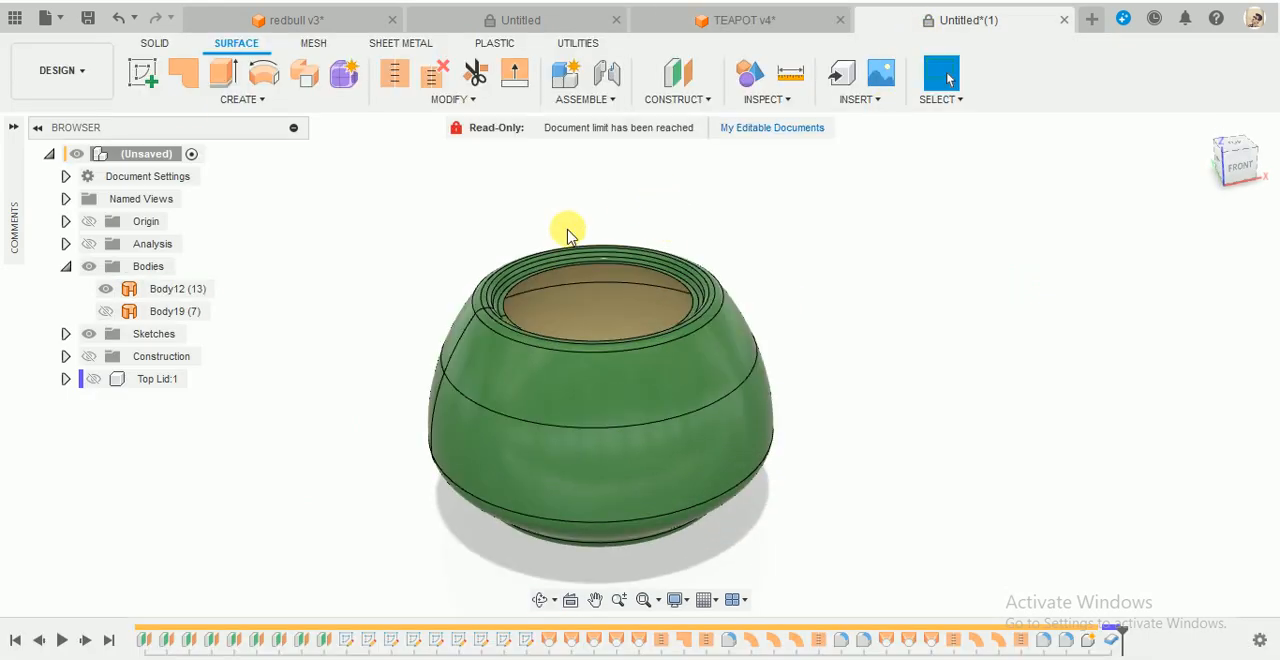
pyautogui.click(143, 80)
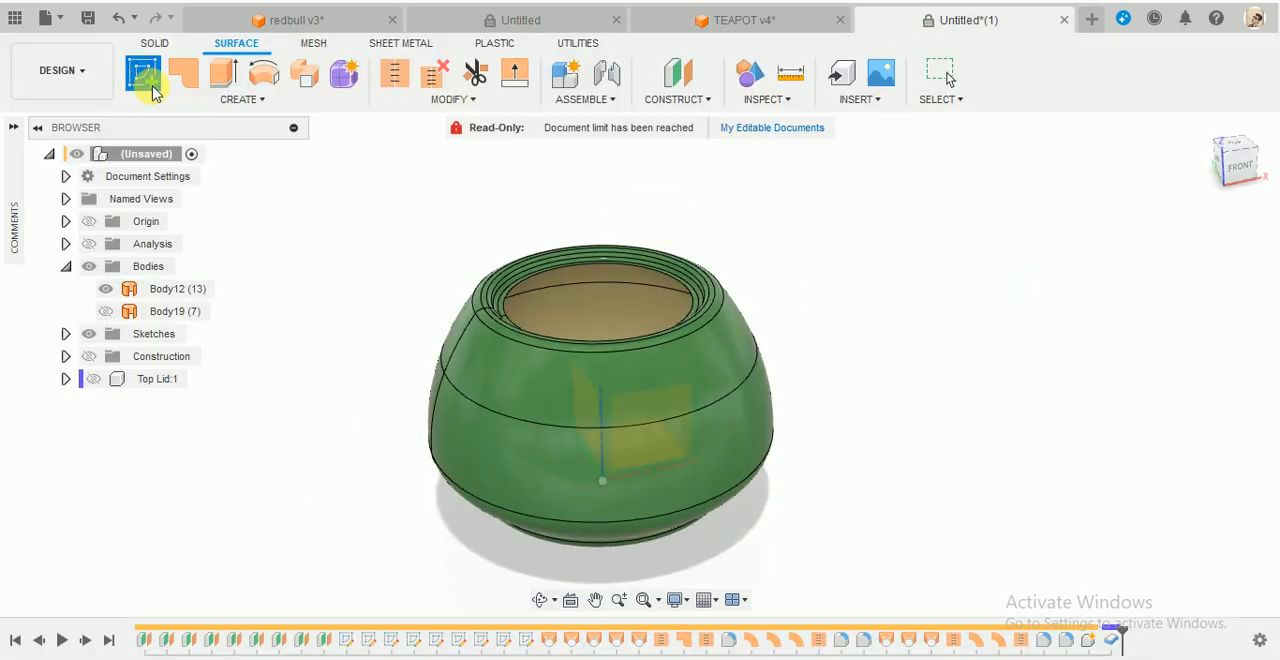
pyautogui.click(633, 420)
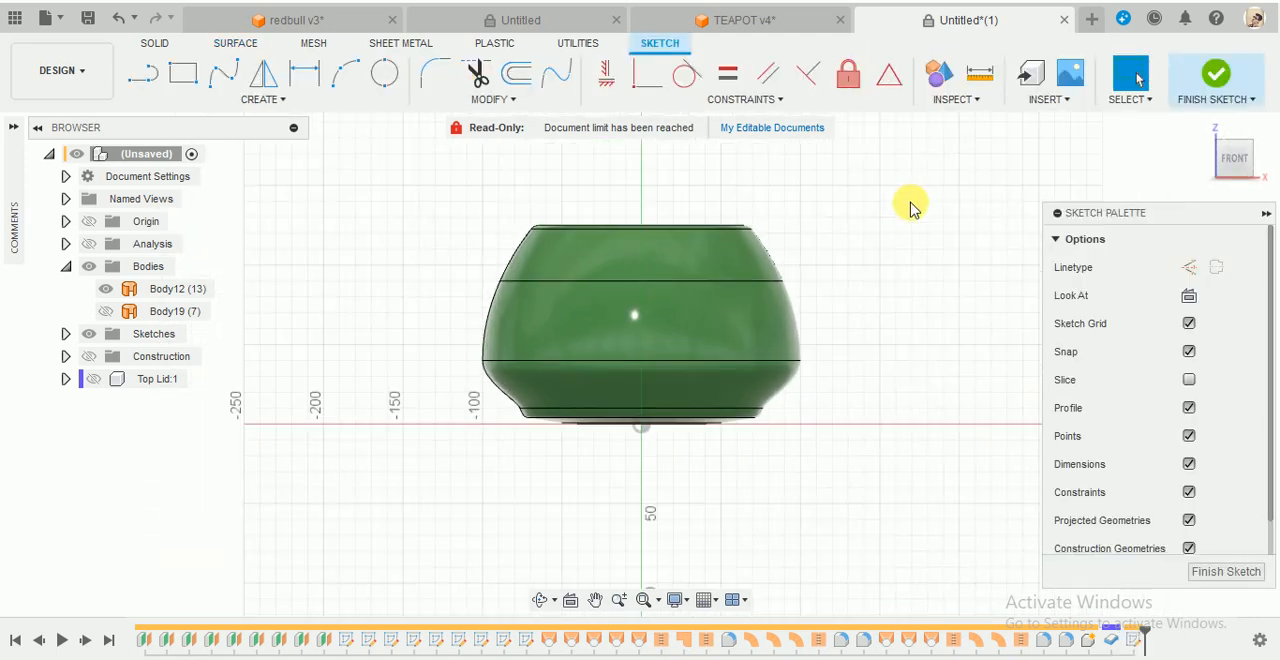
pyautogui.scroll(4, 880, 210)
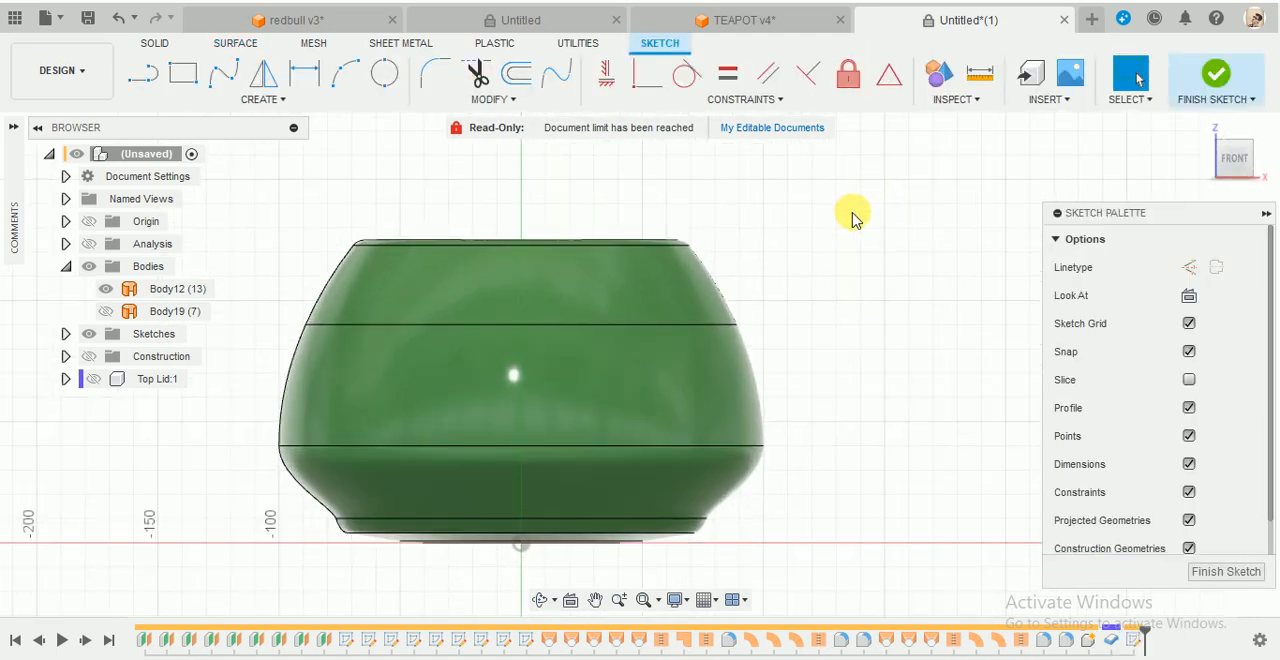
# - Sketch an open S-shaped spline with four fit points, from inside the pot's lower wall outward and up to near rim height
pyautogui.click(224, 75)
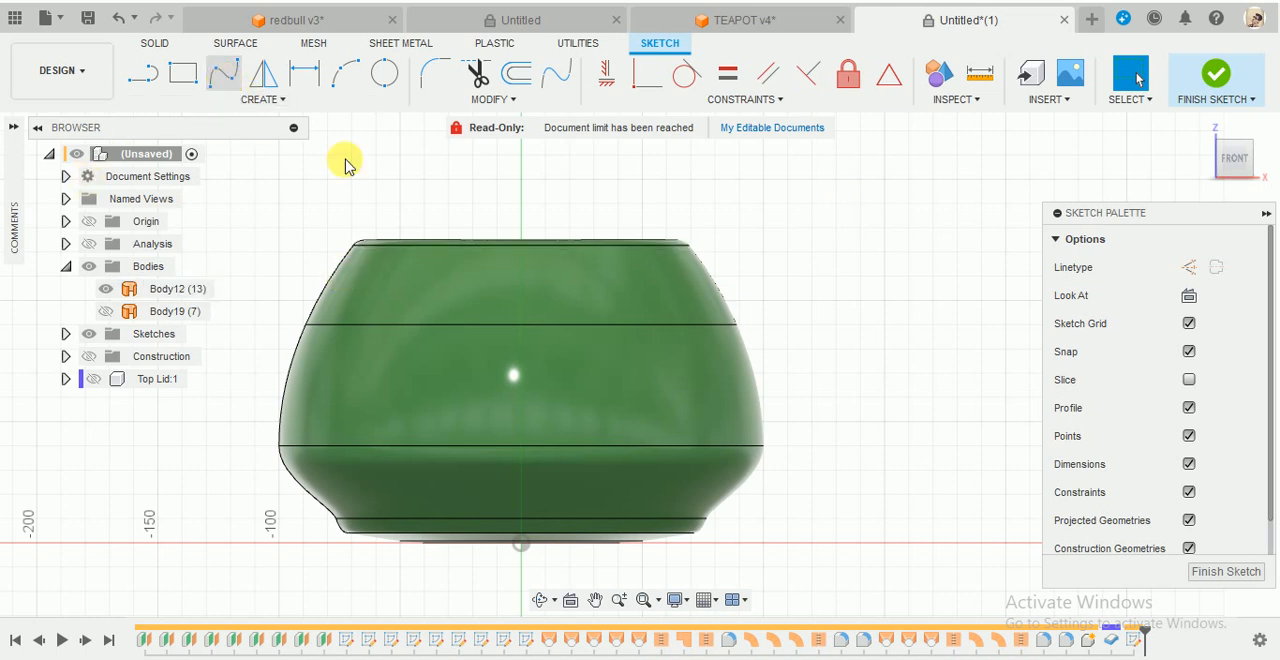
pyautogui.scroll(2, 800, 418)
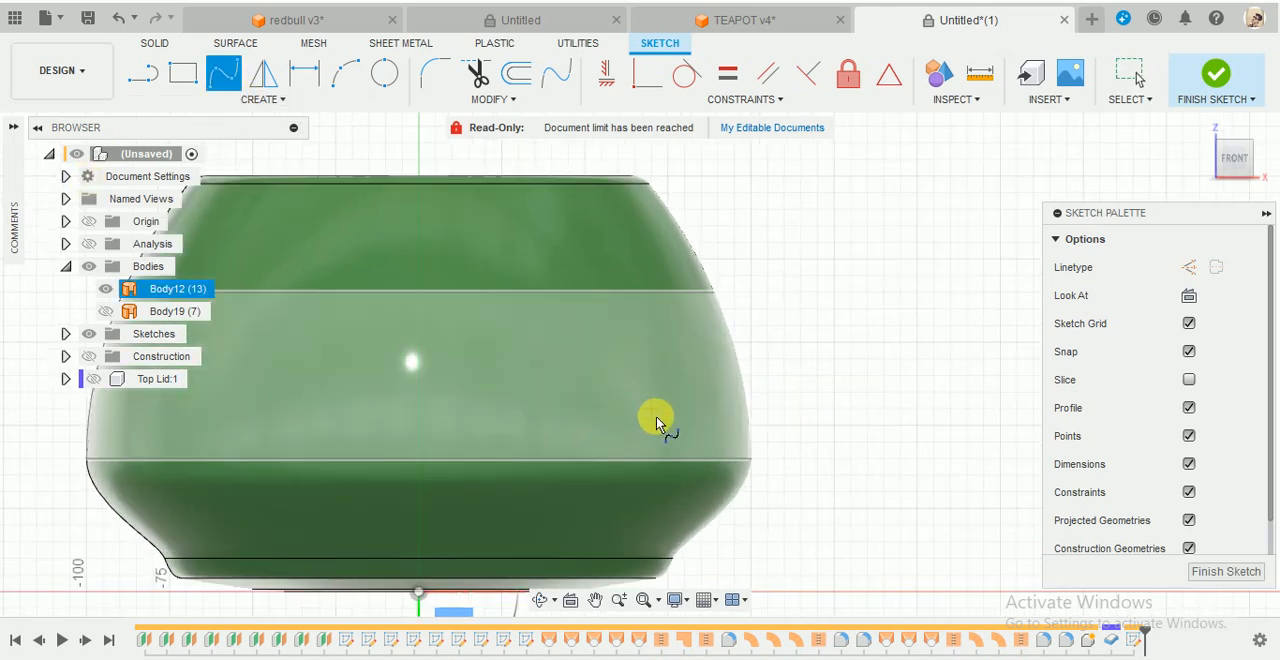
pyautogui.scroll(-2, 650, 416)
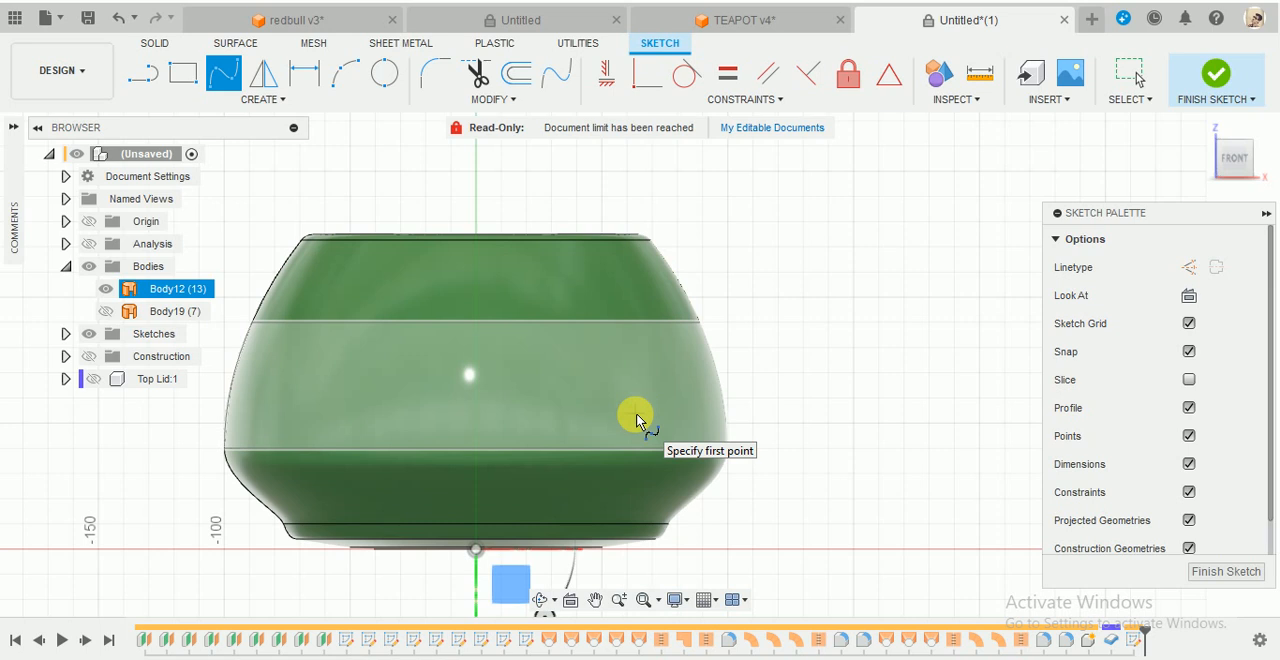
pyautogui.click(635, 413)
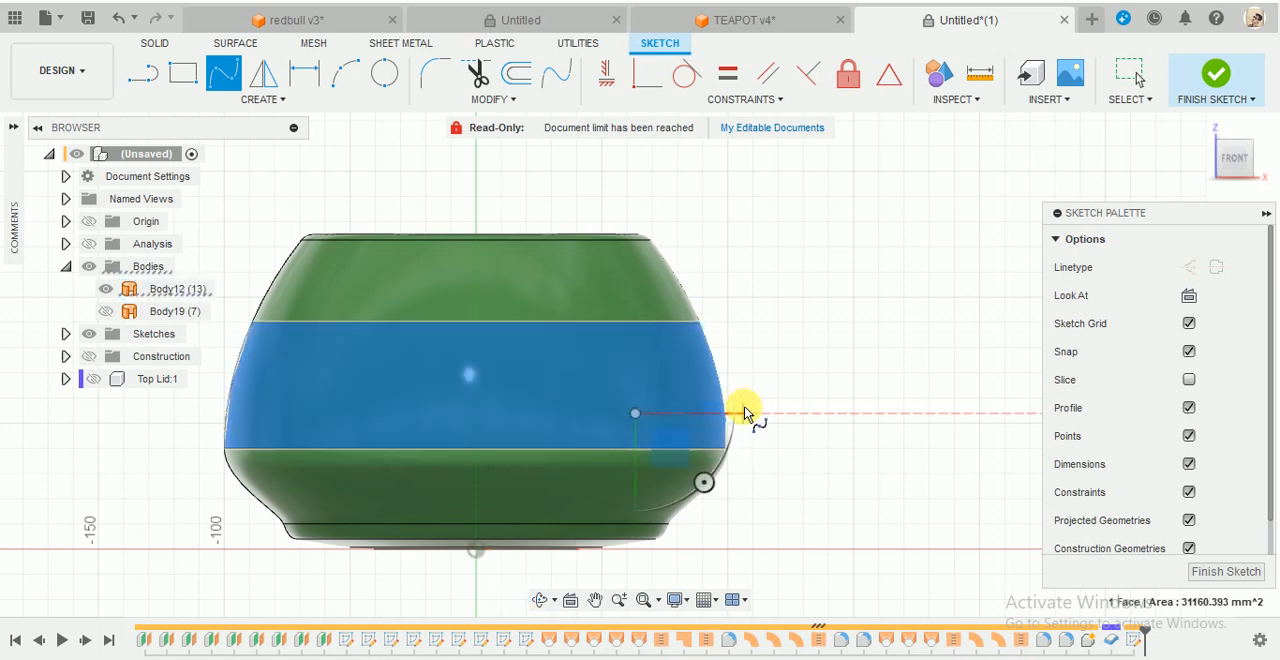
pyautogui.click(745, 413)
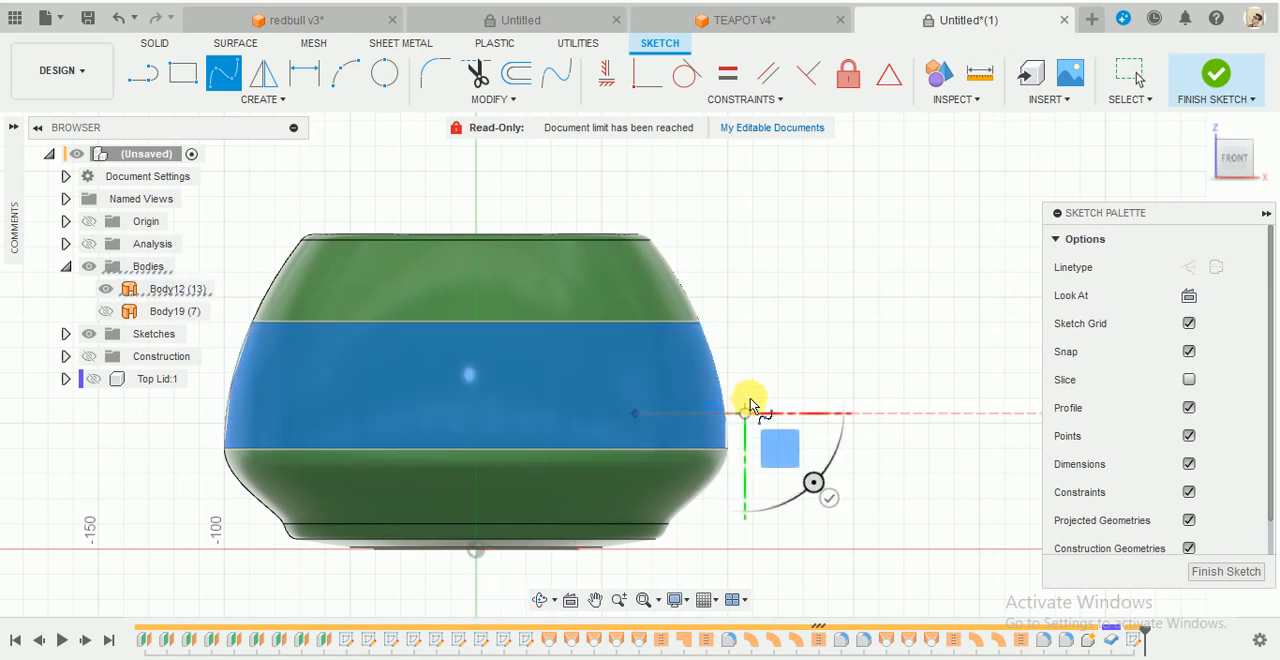
pyautogui.click(801, 317)
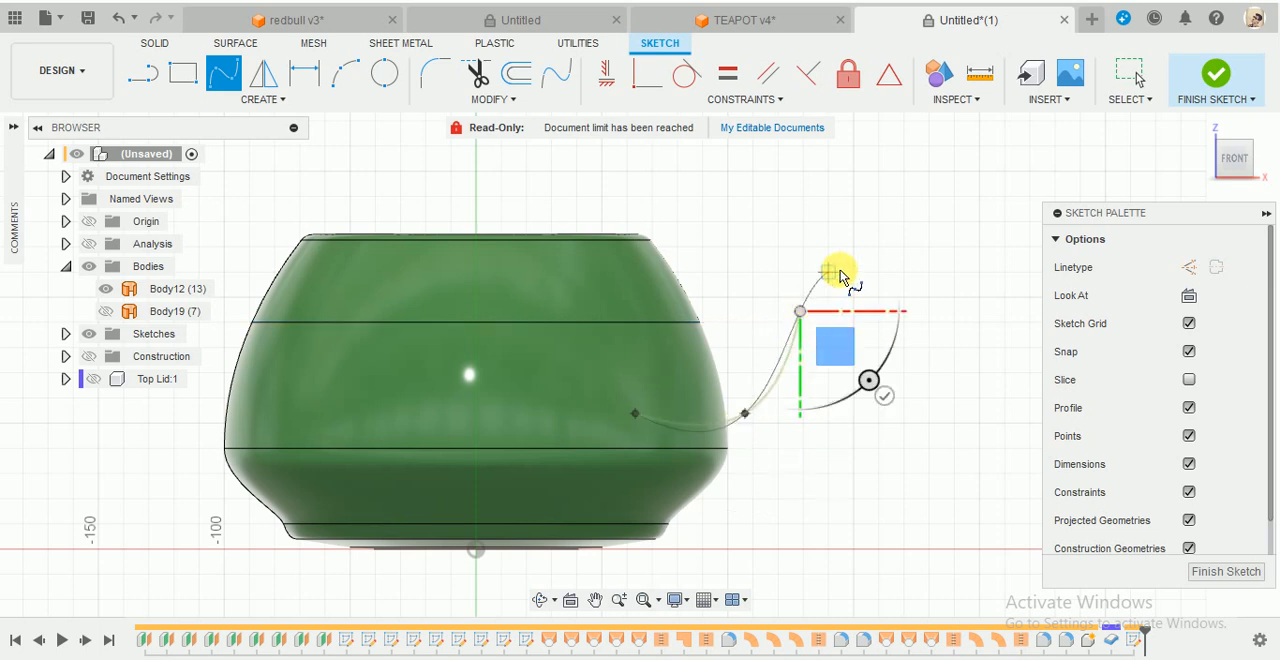
pyautogui.click(869, 245)
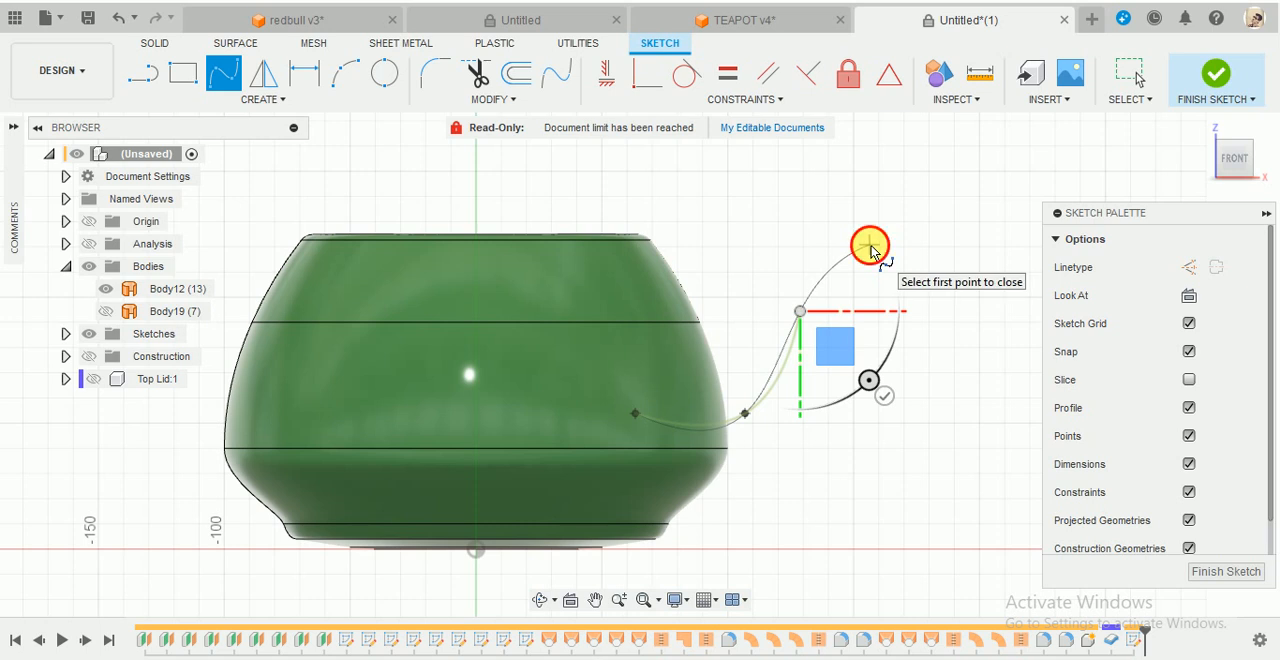
pyautogui.click(953, 329)
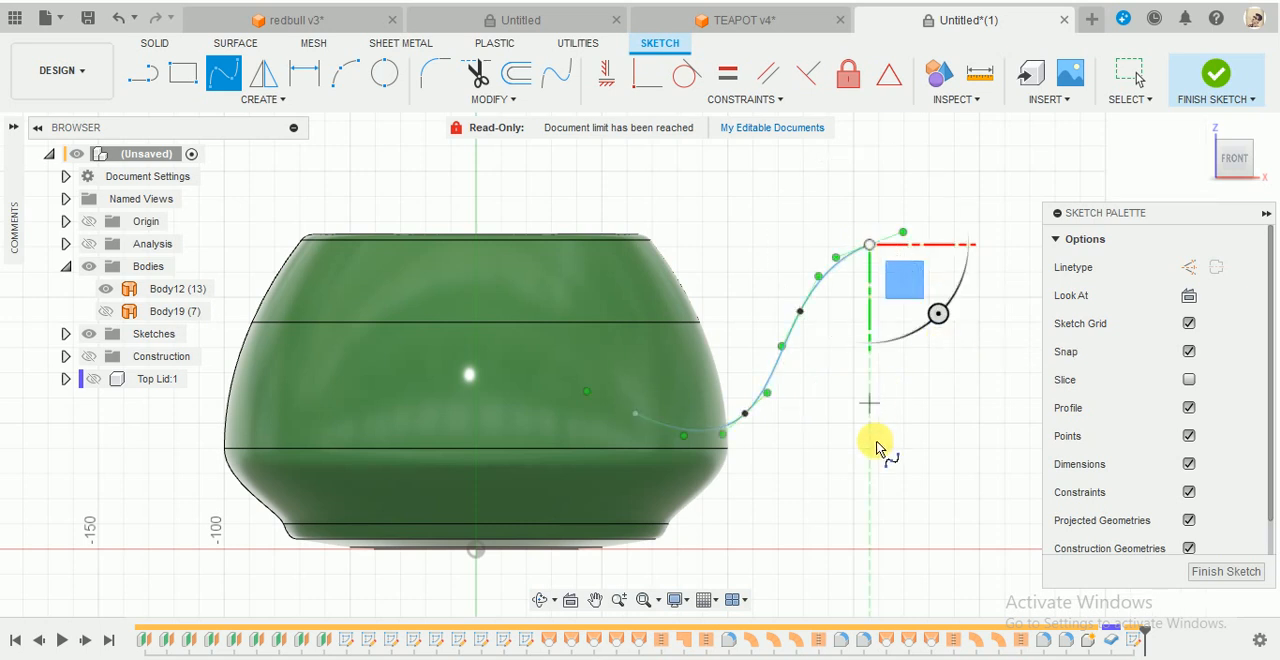
pyautogui.press('Escape')
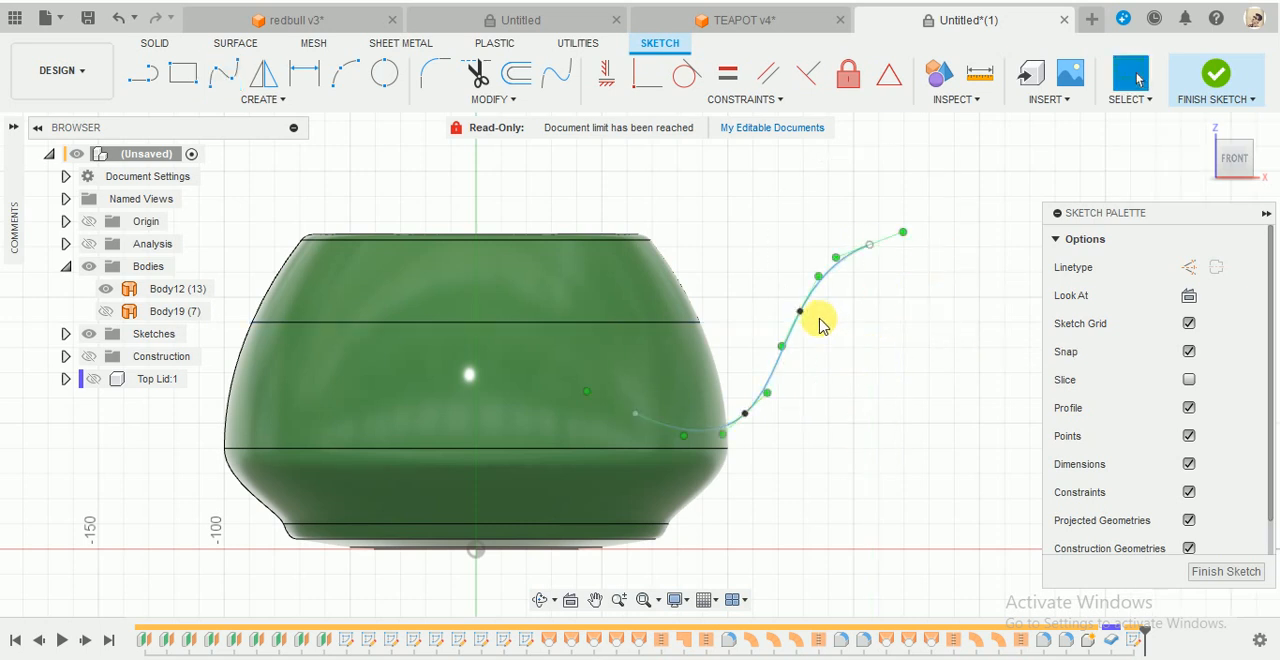
# - Move the spline's start to X 60, Z 50 mm, its middle points to (110, 60) and (130, 95), and its outer end slightly lower
pyautogui.scroll(2, 791, 363)
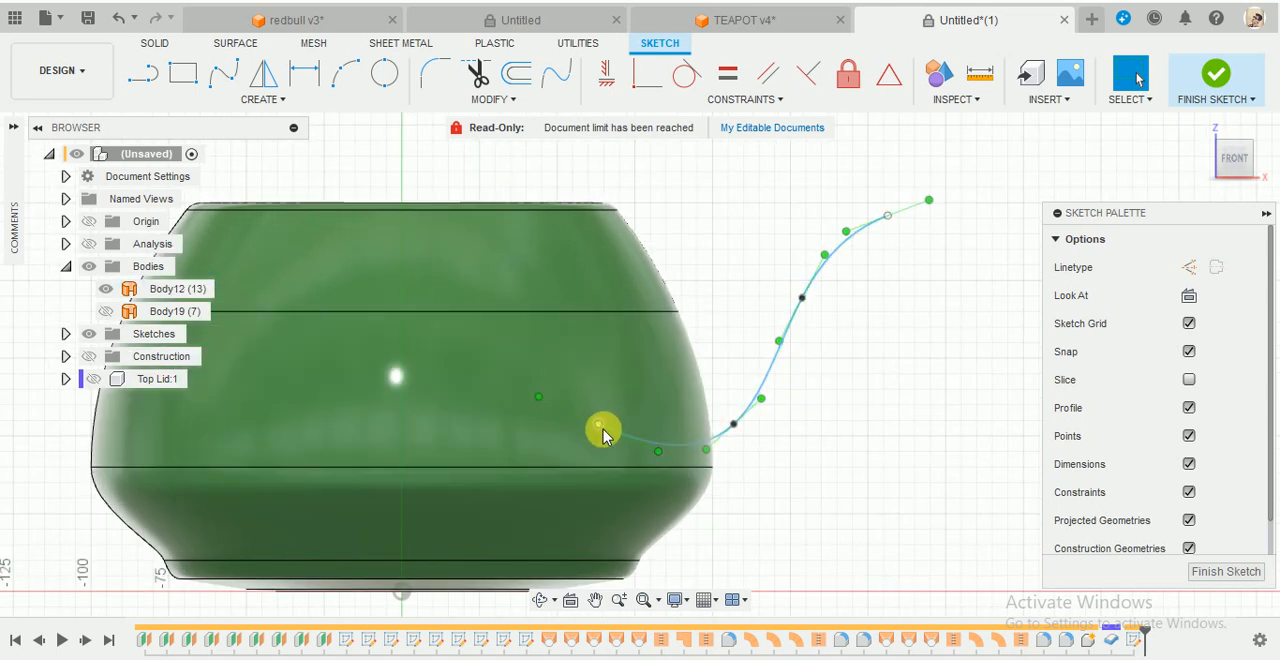
pyautogui.moveTo(591, 438); pyautogui.dragTo(570, 461)
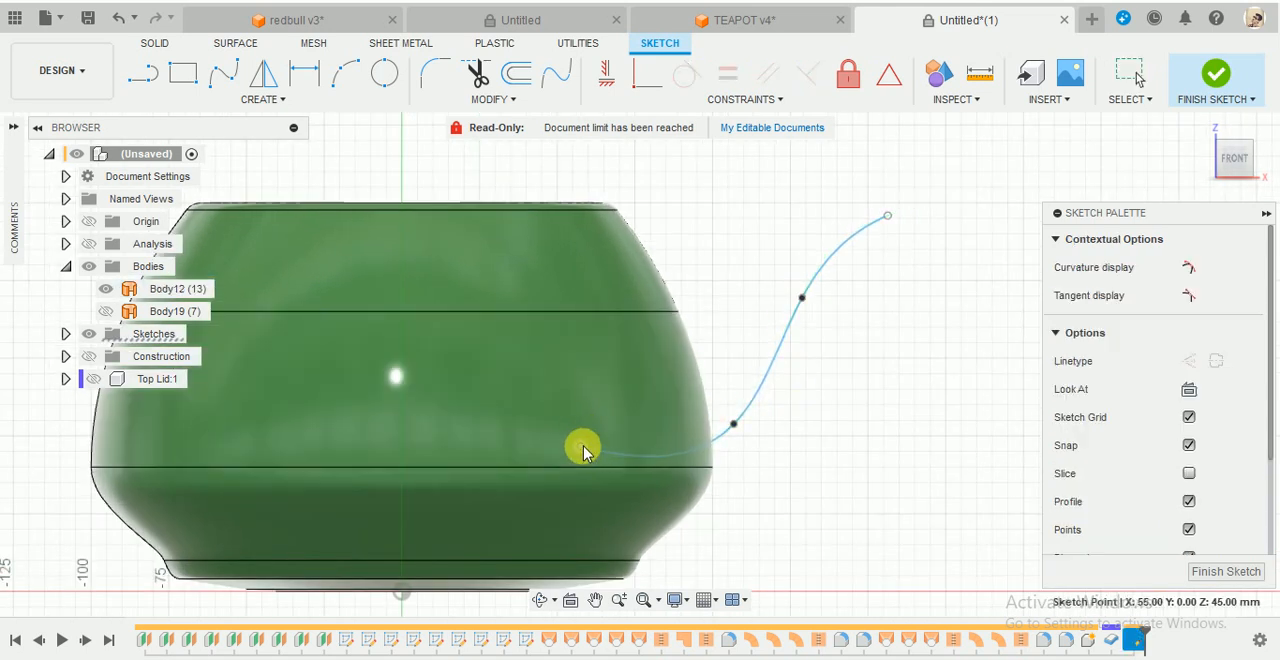
pyautogui.moveTo(733, 424); pyautogui.dragTo(741, 411)
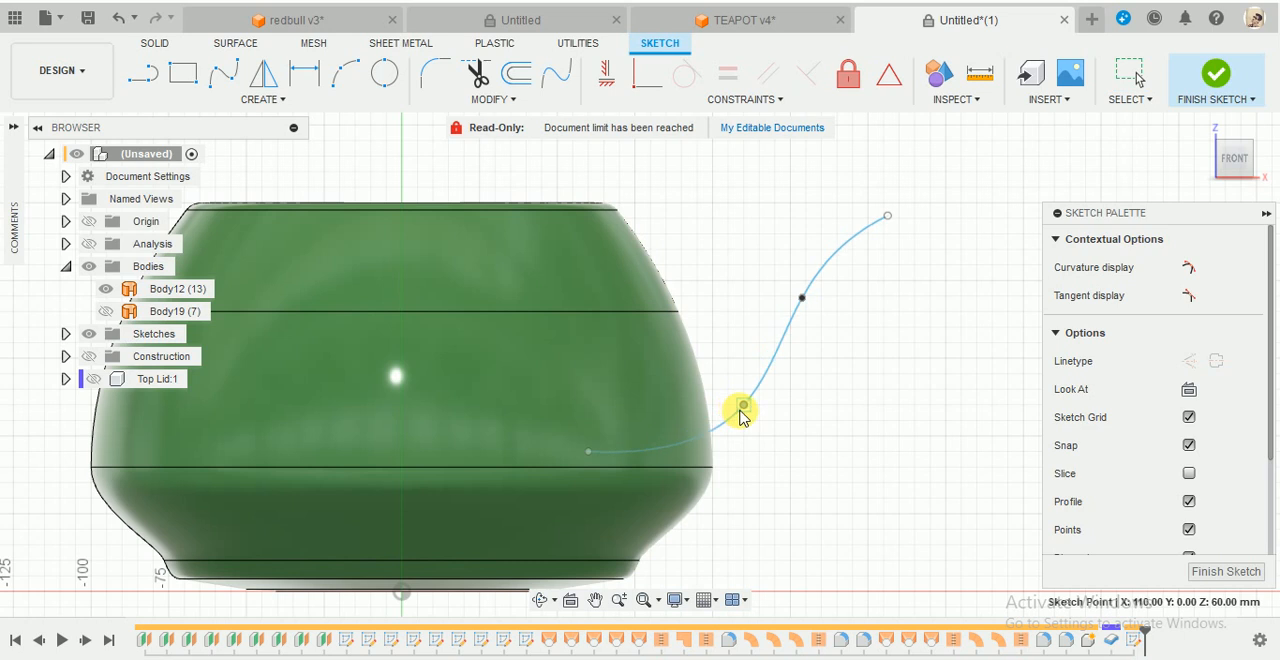
pyautogui.moveTo(588, 452); pyautogui.dragTo(587, 447)
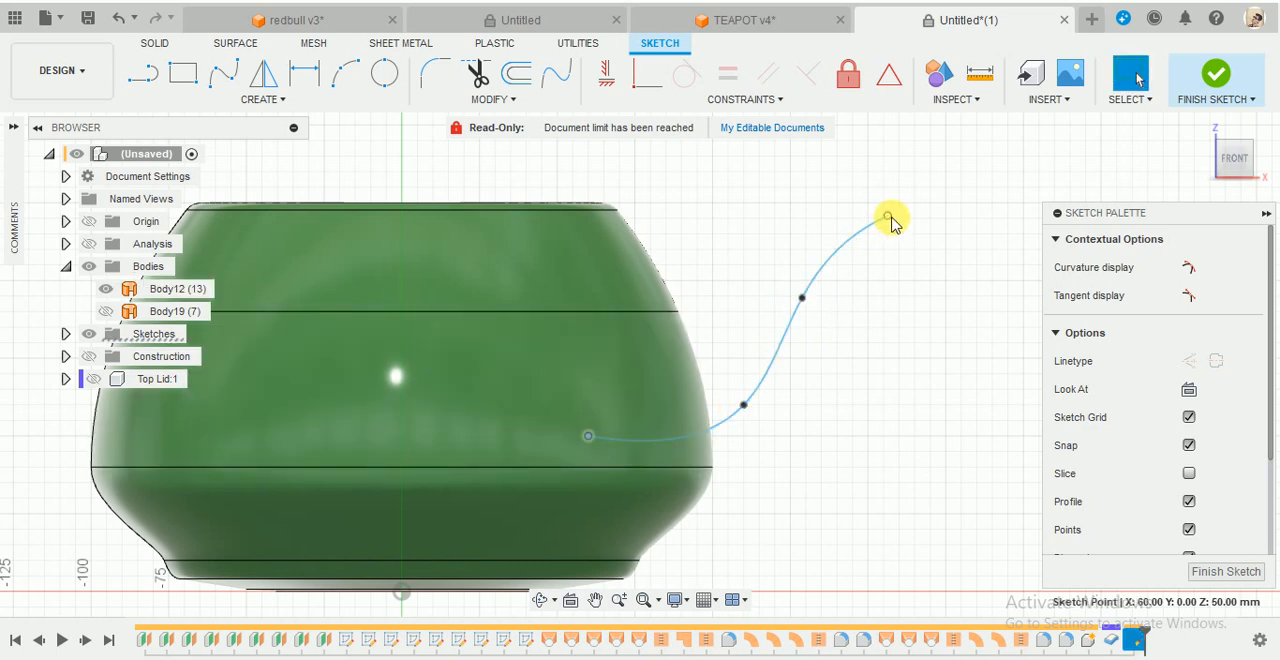
pyautogui.moveTo(890, 220); pyautogui.dragTo(893, 232)
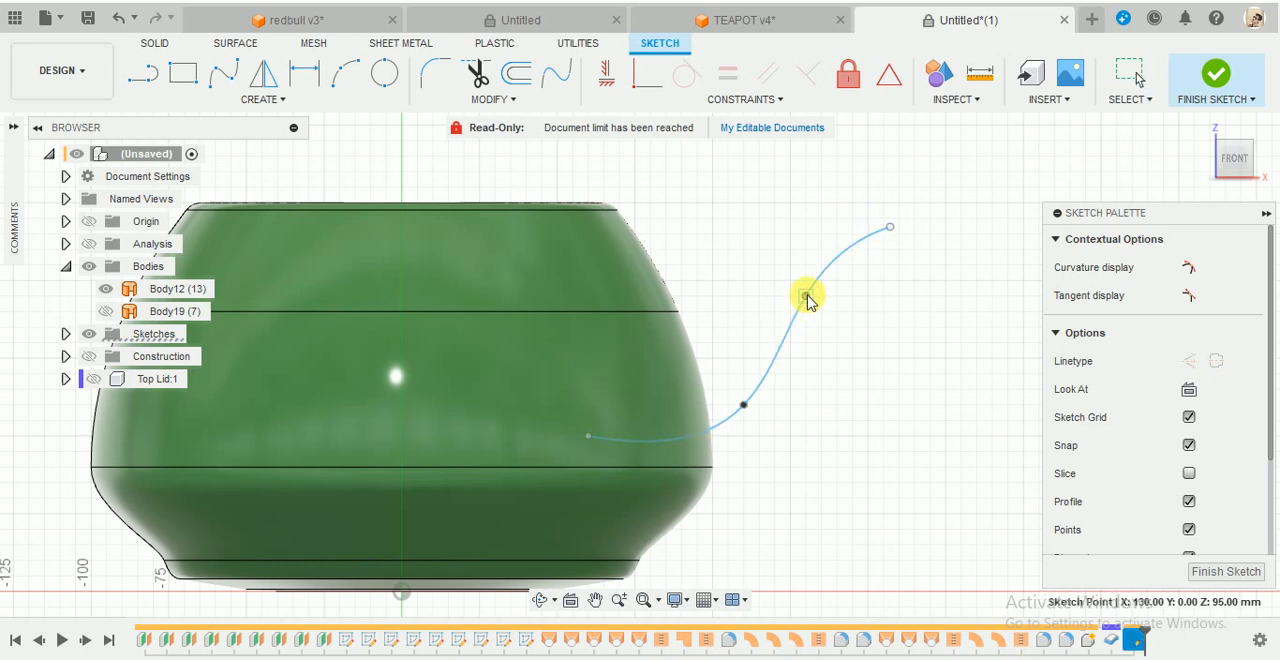
pyautogui.click(805, 298)
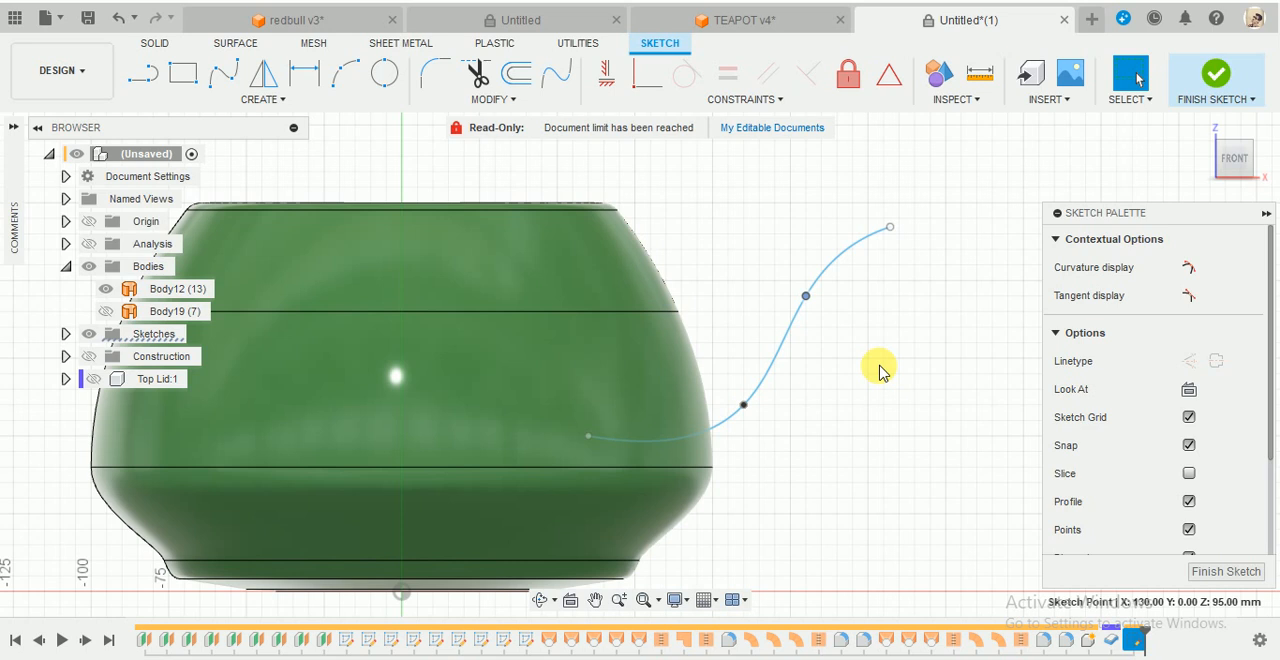
pyautogui.click(875, 370)
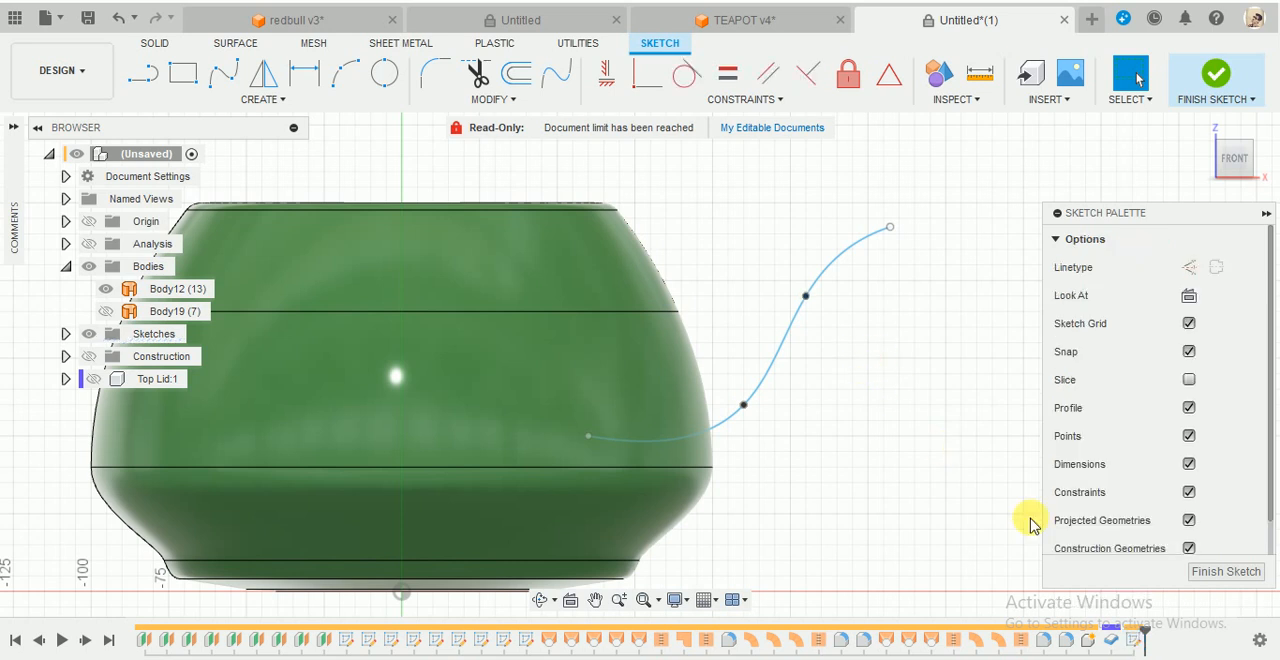
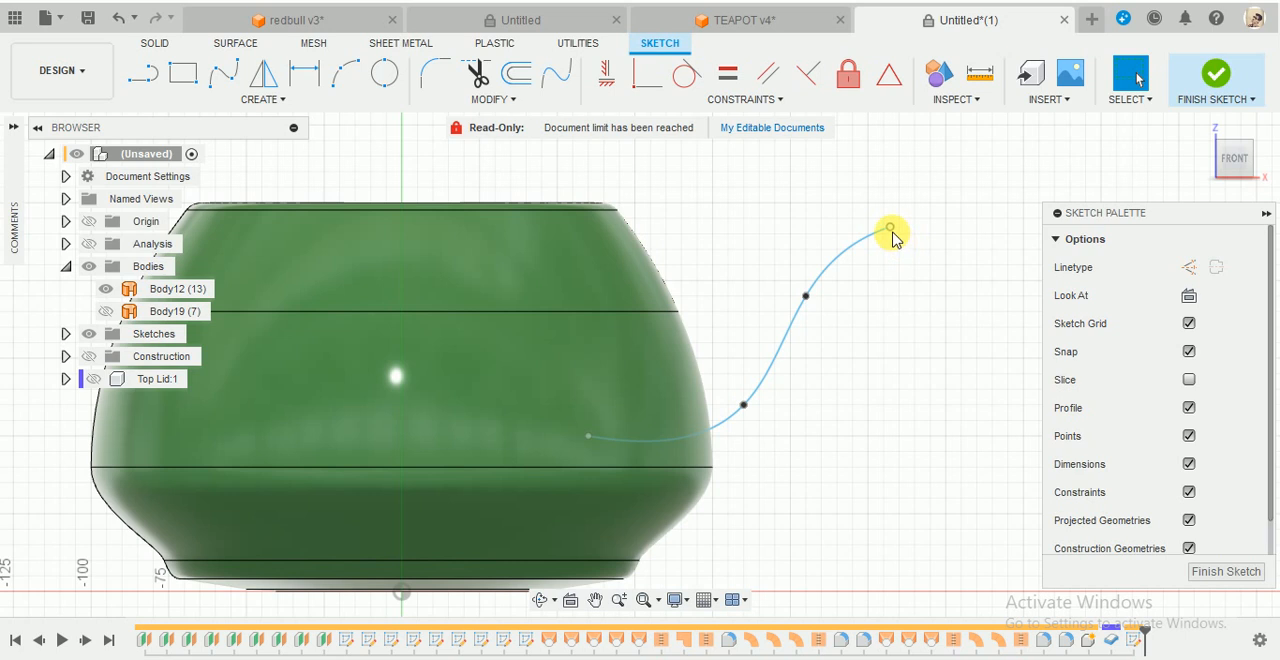
# - Move the spline's middle fit points to X 120, Z 65 and X 135, Z 100 mm, and its outer end to X 165, Z 130 mm
pyautogui.moveTo(892, 232); pyautogui.dragTo(899, 210)
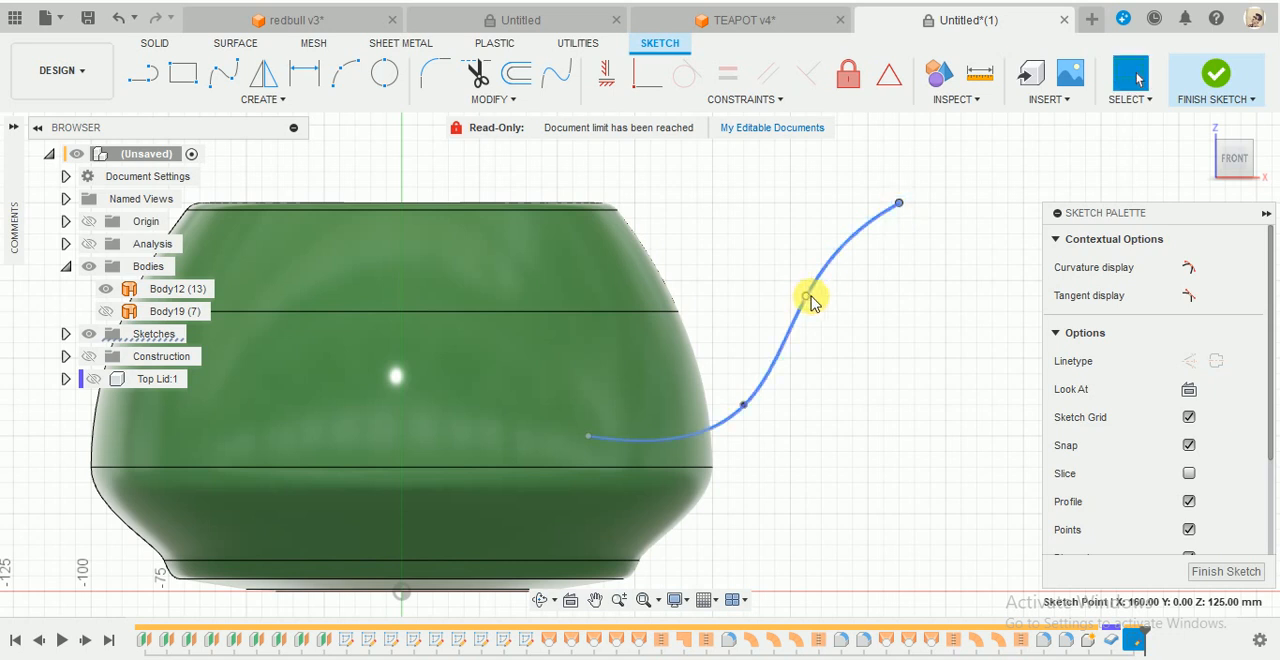
pyautogui.moveTo(808, 298)
pyautogui.mouseDown()
pyautogui.moveTo(823, 294)
pyautogui.moveTo(792, 285)
pyautogui.moveTo(817, 283)
pyautogui.mouseUp()
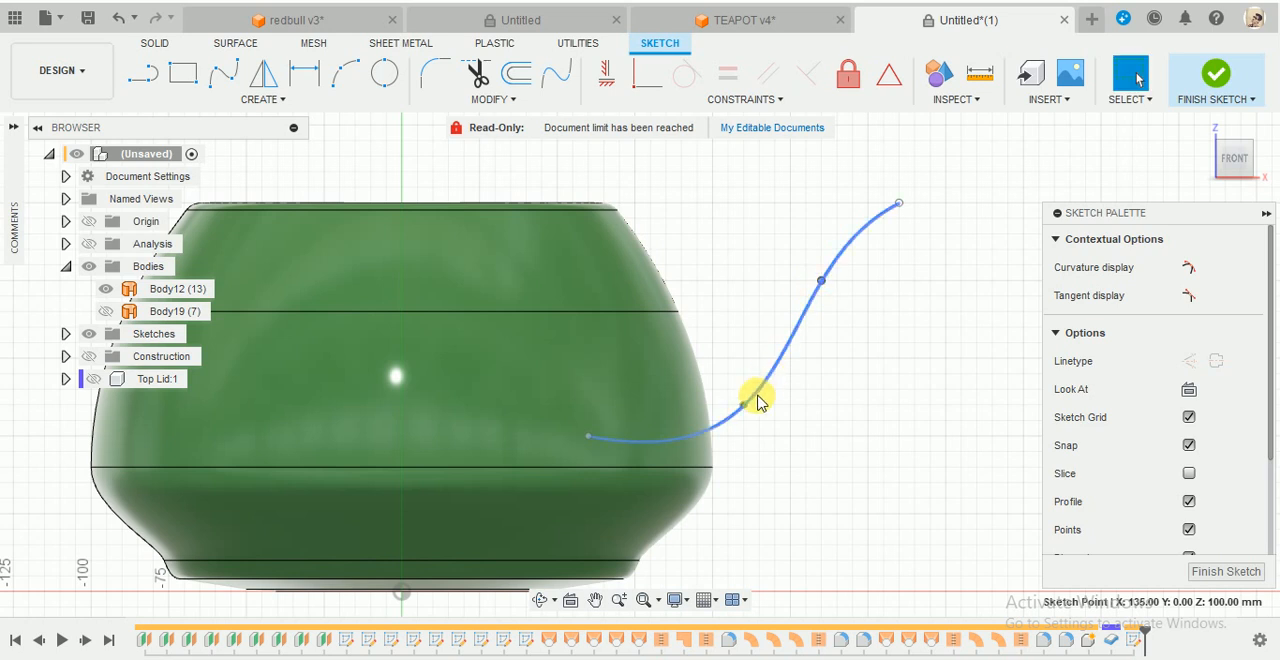
pyautogui.moveTo(745, 410); pyautogui.dragTo(776, 391)
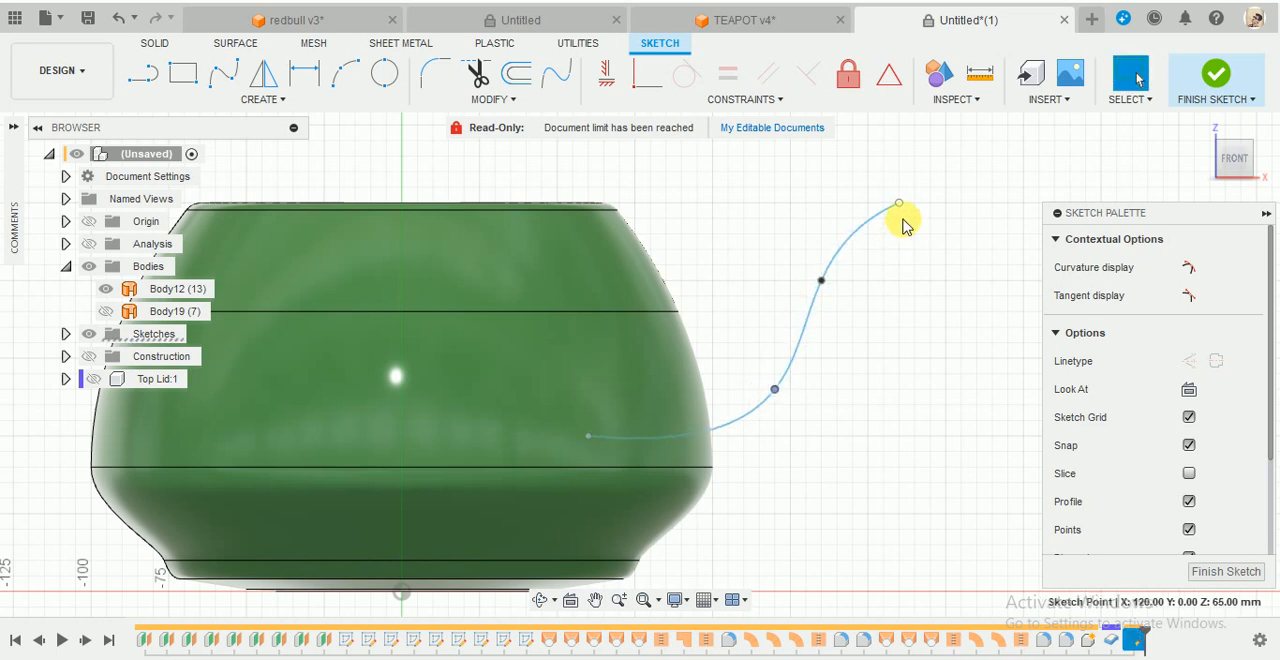
pyautogui.moveTo(899, 205); pyautogui.dragTo(929, 190)
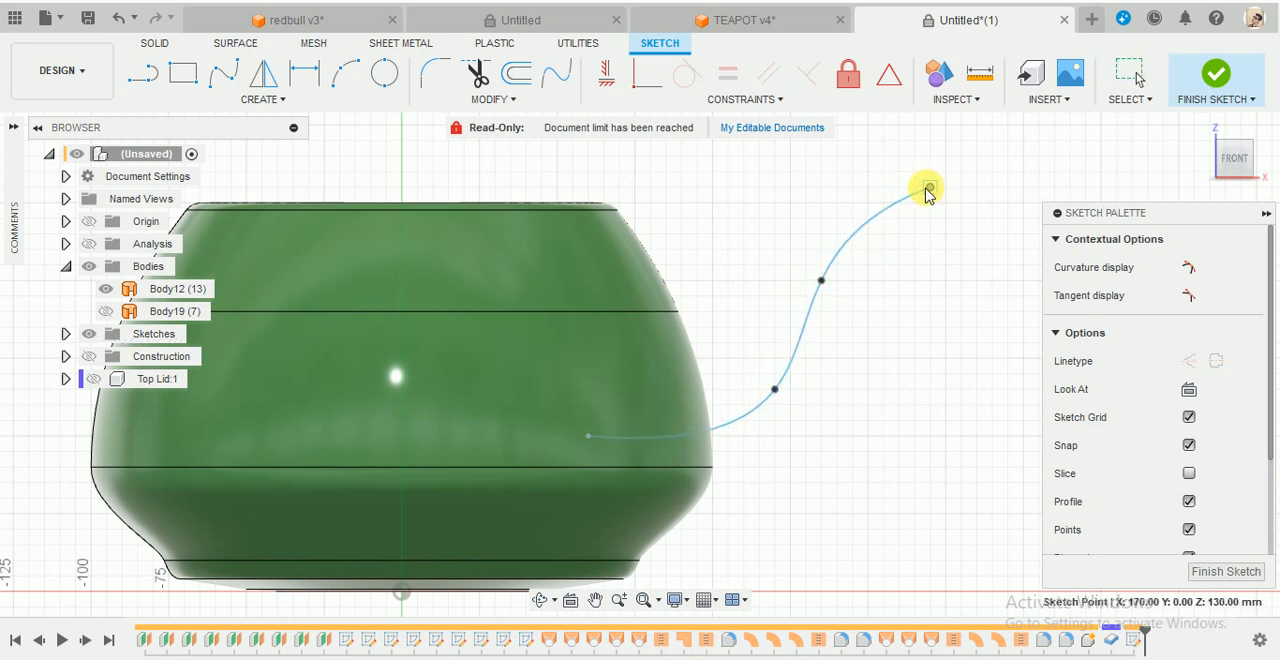
# - Check the spout shape in the TEAPOT v4 document, return to Untitled*(1) and finish the spline sketch
pyautogui.click(766, 22)
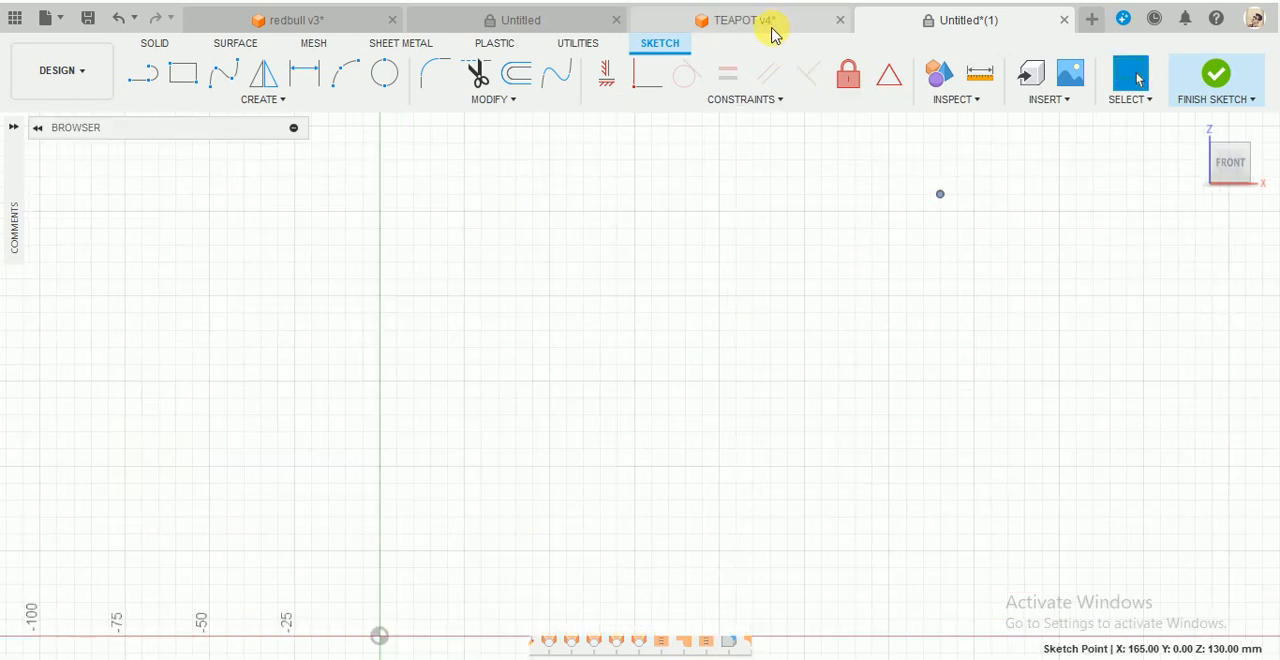
pyautogui.click(914, 21)
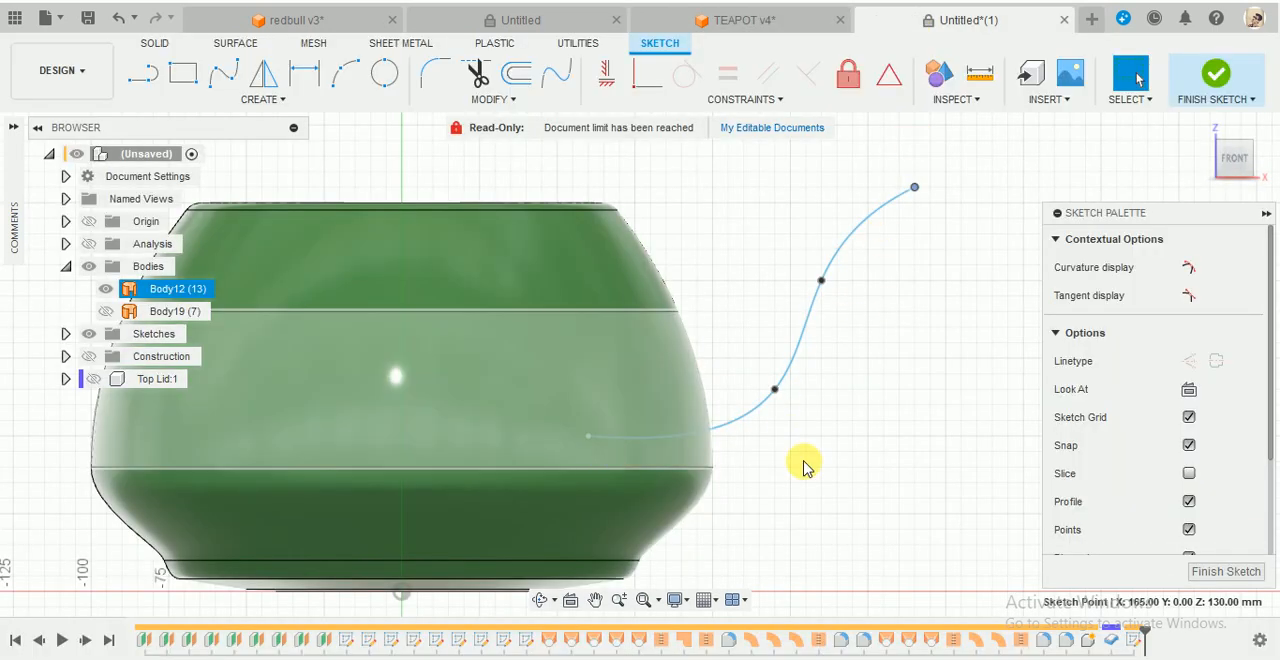
pyautogui.click(895, 453)
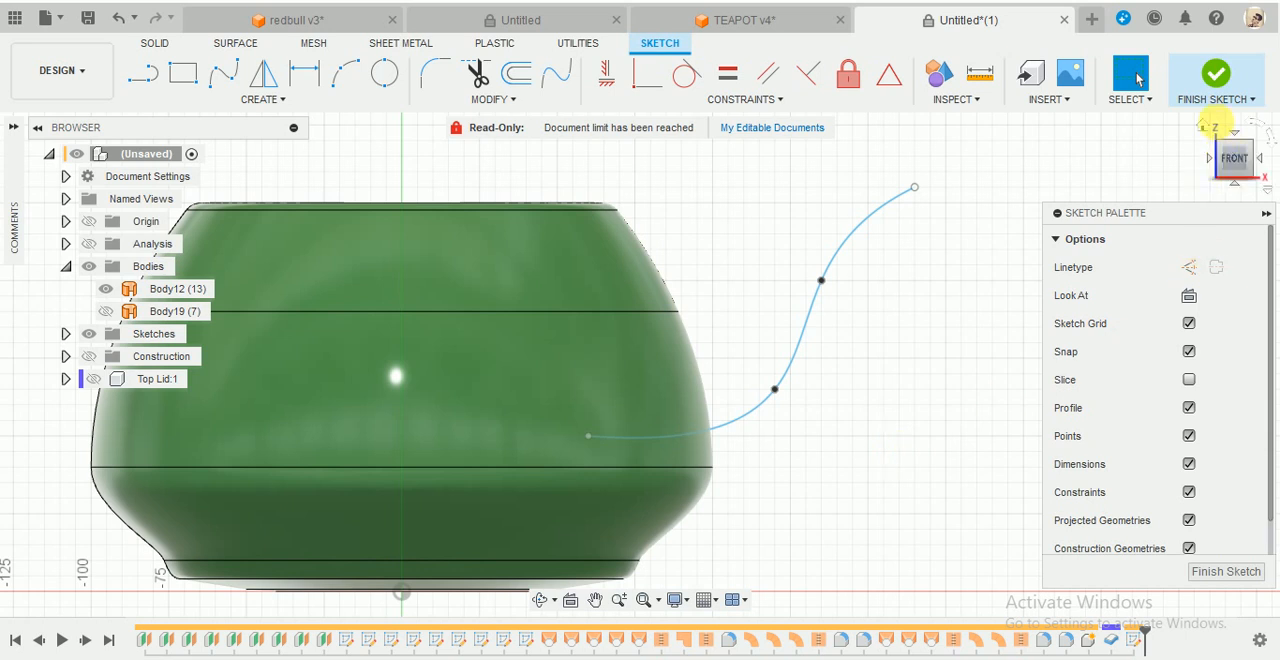
pyautogui.click(1216, 73)
pyautogui.moveTo(1023, 266)
pyautogui.keyDown('shift'); pyautogui.mouseDown(button='middle')
pyautogui.moveTo(855, 397)
pyautogui.moveTo(766, 394)
pyautogui.moveTo(897, 313)
pyautogui.moveTo(840, 211)
pyautogui.moveTo(862, 190)
pyautogui.mouseUp(button='middle'); pyautogui.keyUp('shift')
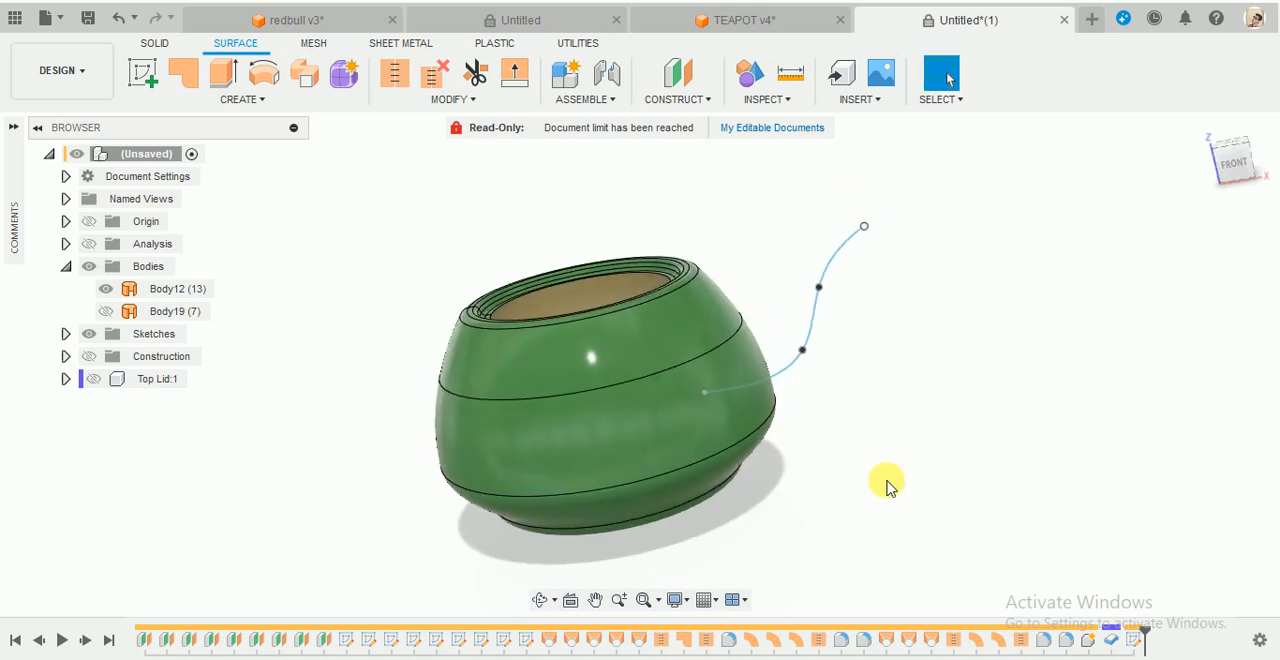
pyautogui.keyDown('shift'); pyautogui.moveTo(889, 486); pyautogui.dragTo(878, 516, button='middle'); pyautogui.keyUp('shift')
# - Reopen the spline sketch, pull the outer end inward and down to about X 157, Z 122 mm, and finish the sketch
pyautogui.click(806, 322)
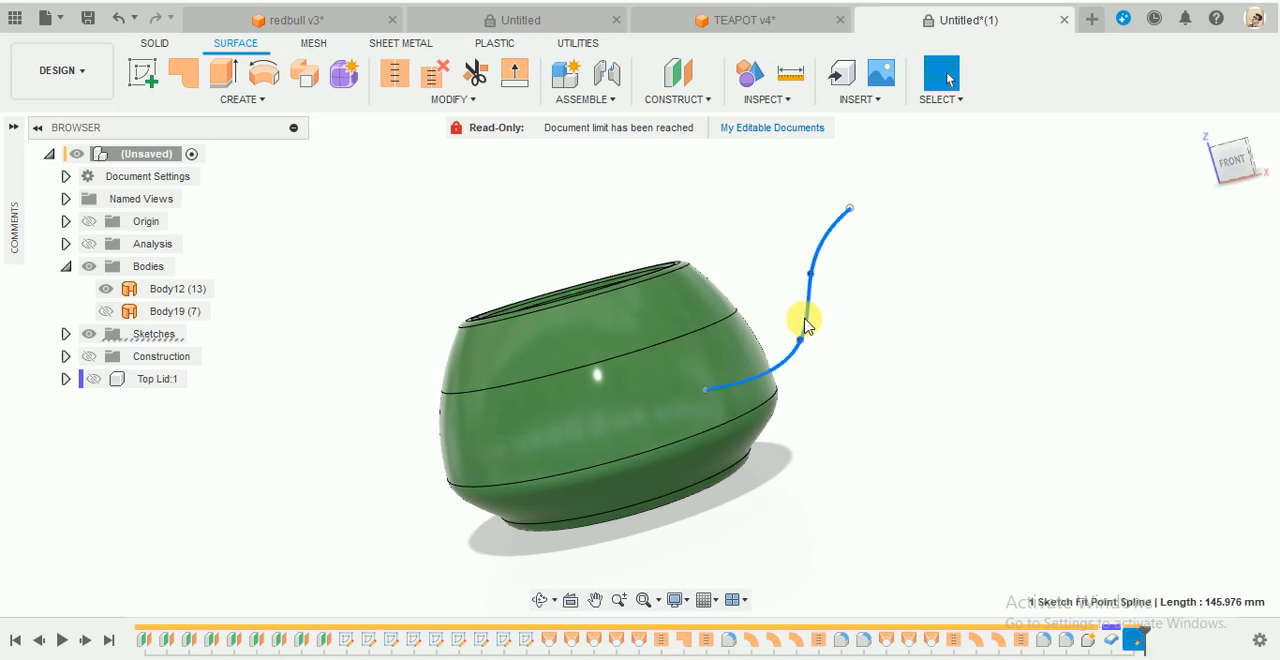
pyautogui.rightClick(806, 322)
pyautogui.click(810, 468)
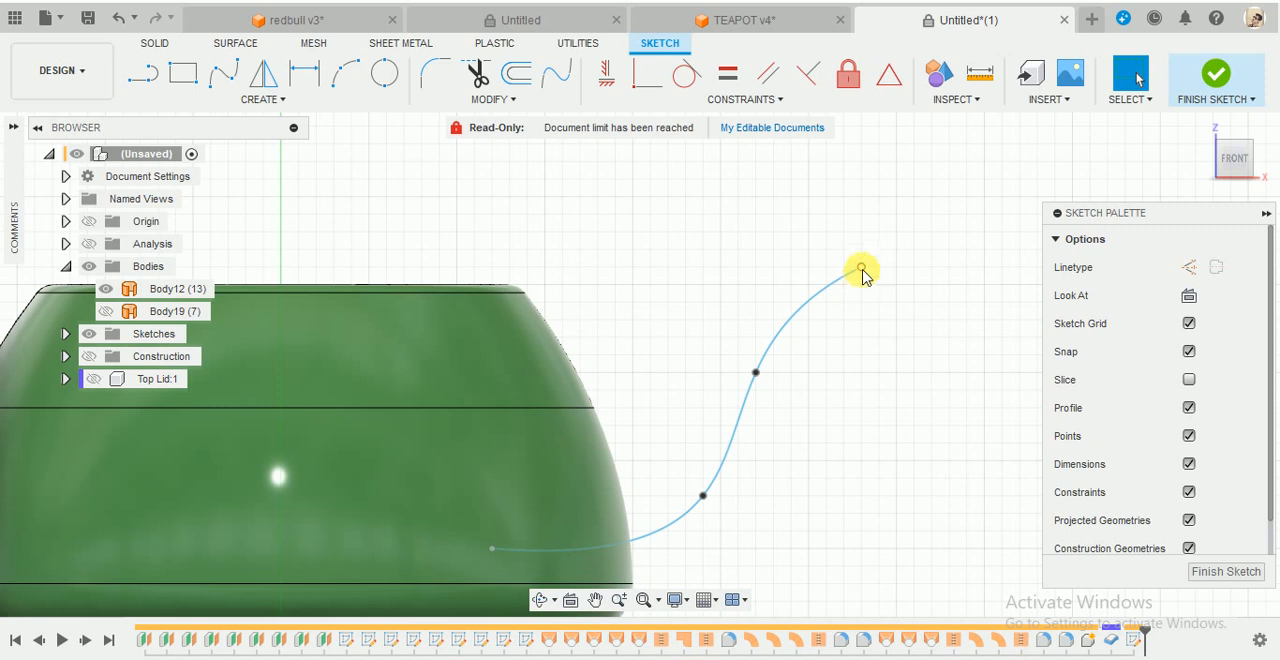
pyautogui.moveTo(862, 271); pyautogui.dragTo(834, 298)
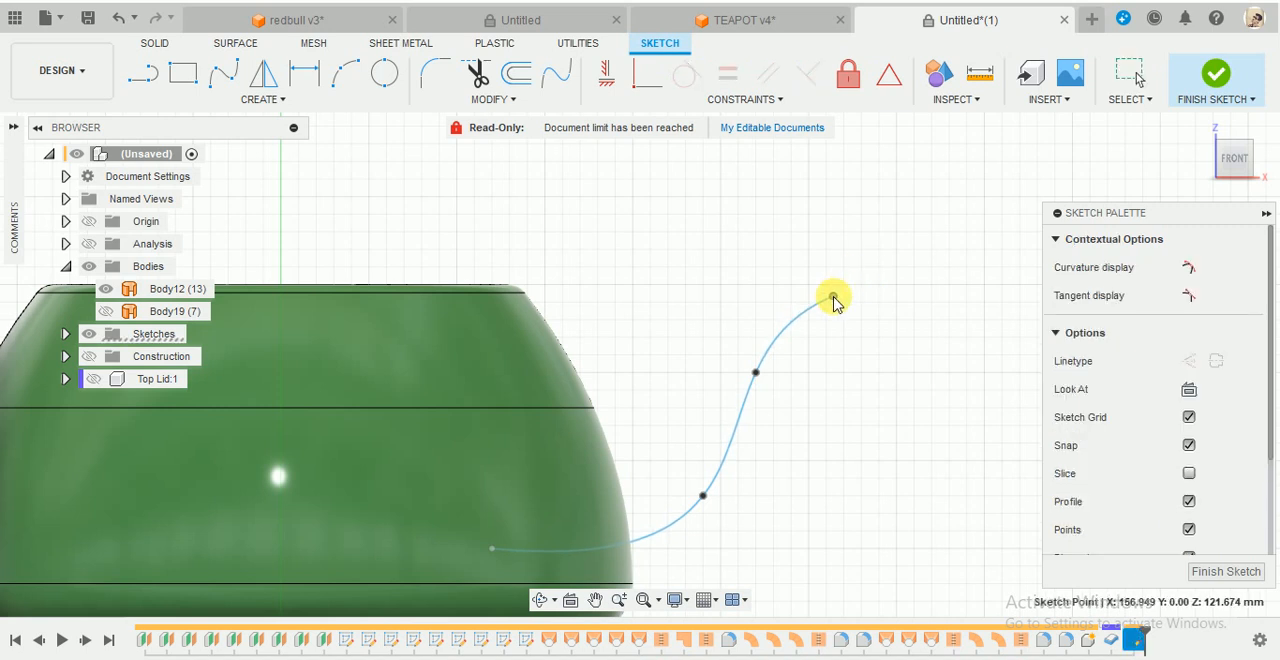
pyautogui.click(831, 420)
pyautogui.click(1205, 92)
# - Construct a plane along the spline path at proportional distance 0.00, its inner start, with the construction planes shown
pyautogui.moveTo(894, 378)
pyautogui.keyDown('shift'); pyautogui.mouseDown(button='middle')
pyautogui.moveTo(905, 398)
pyautogui.moveTo(874, 423)
pyautogui.moveTo(897, 434)
pyautogui.mouseUp(button='middle'); pyautogui.keyUp('shift')
pyautogui.scroll(3, 902, 331)
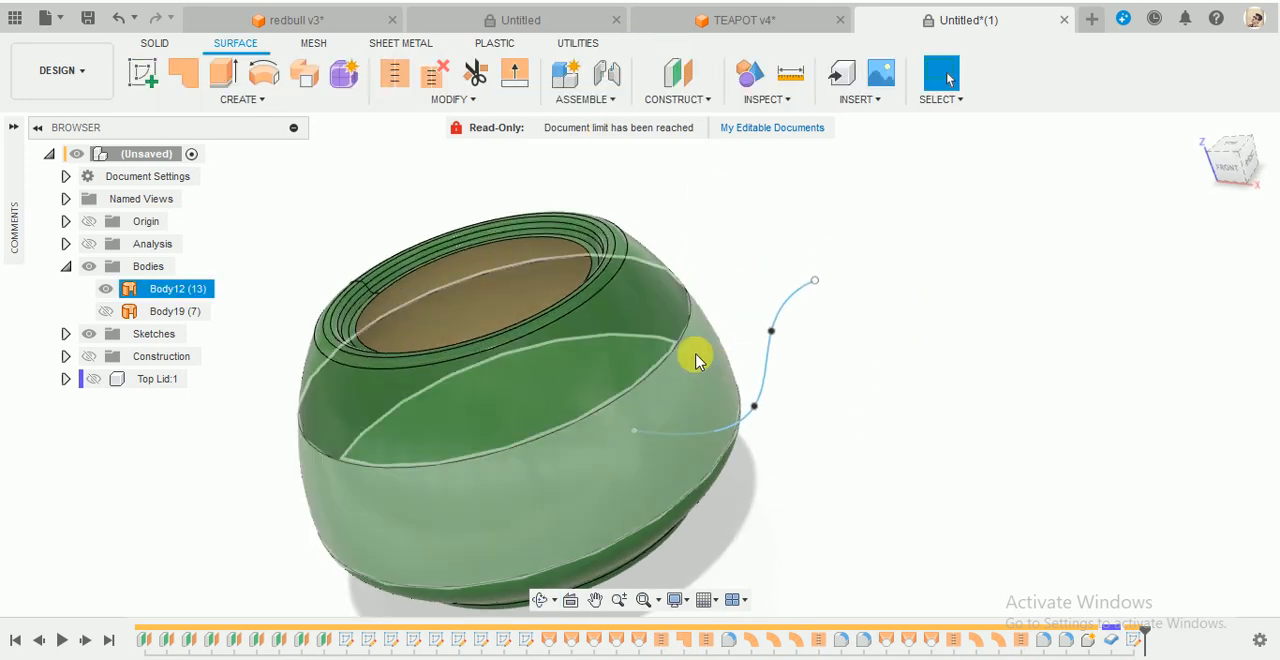
pyautogui.keyDown('shift'); pyautogui.moveTo(697, 358); pyautogui.dragTo(687, 319, button='middle'); pyautogui.keyUp('shift')
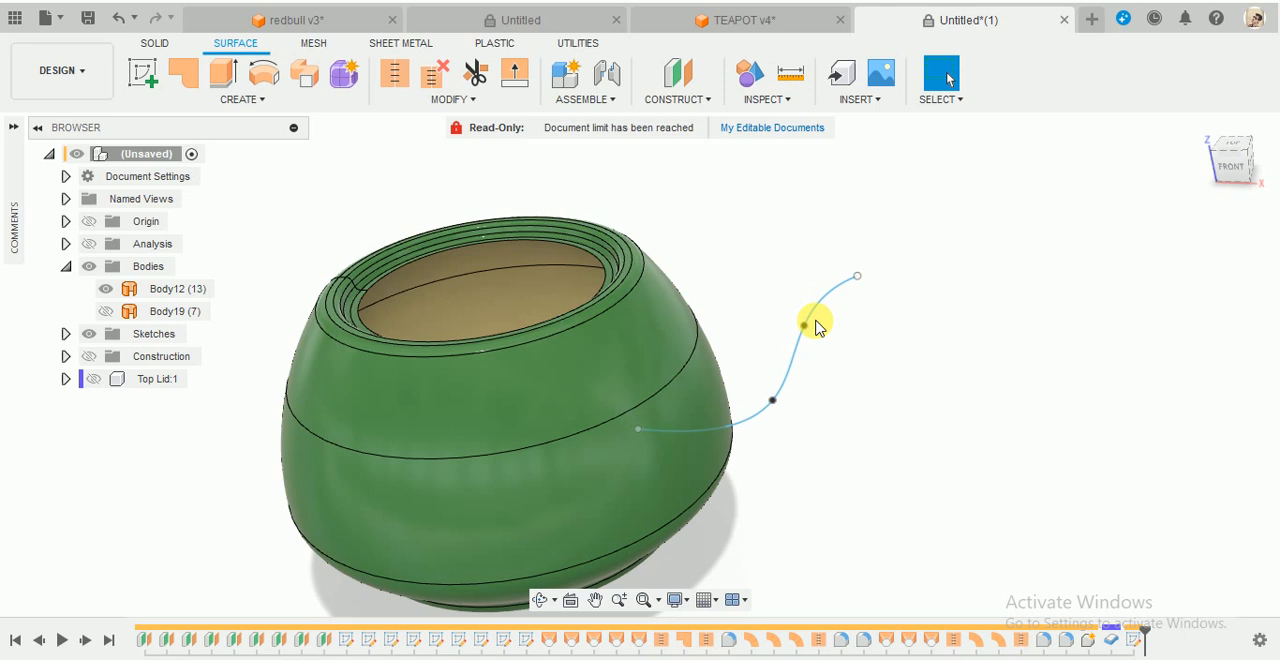
pyautogui.click(706, 99)
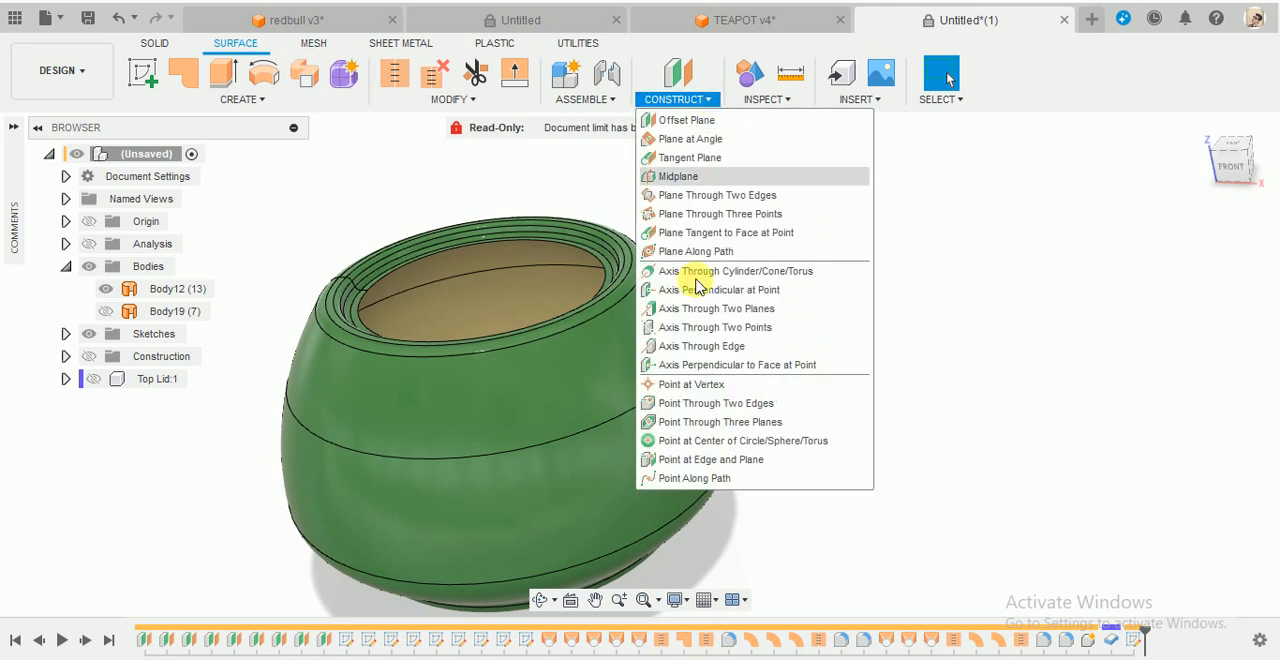
pyautogui.click(716, 255)
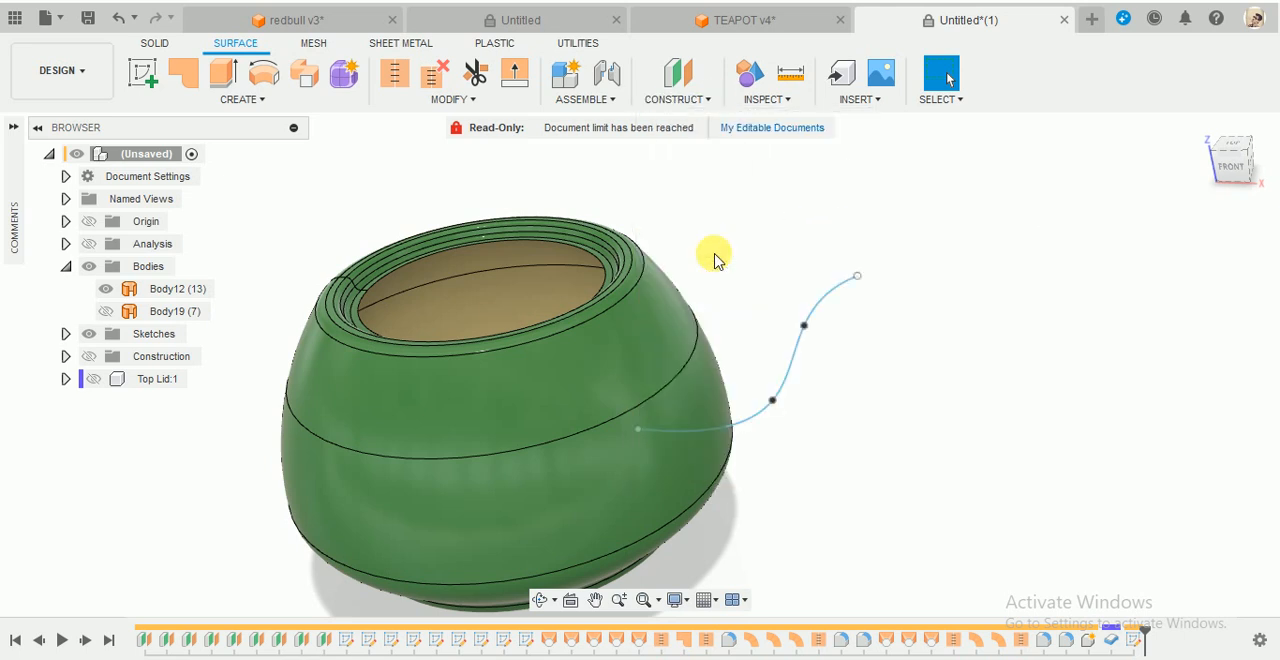
pyautogui.click(842, 281)
pyautogui.moveTo(855, 283); pyautogui.dragTo(563, 460)
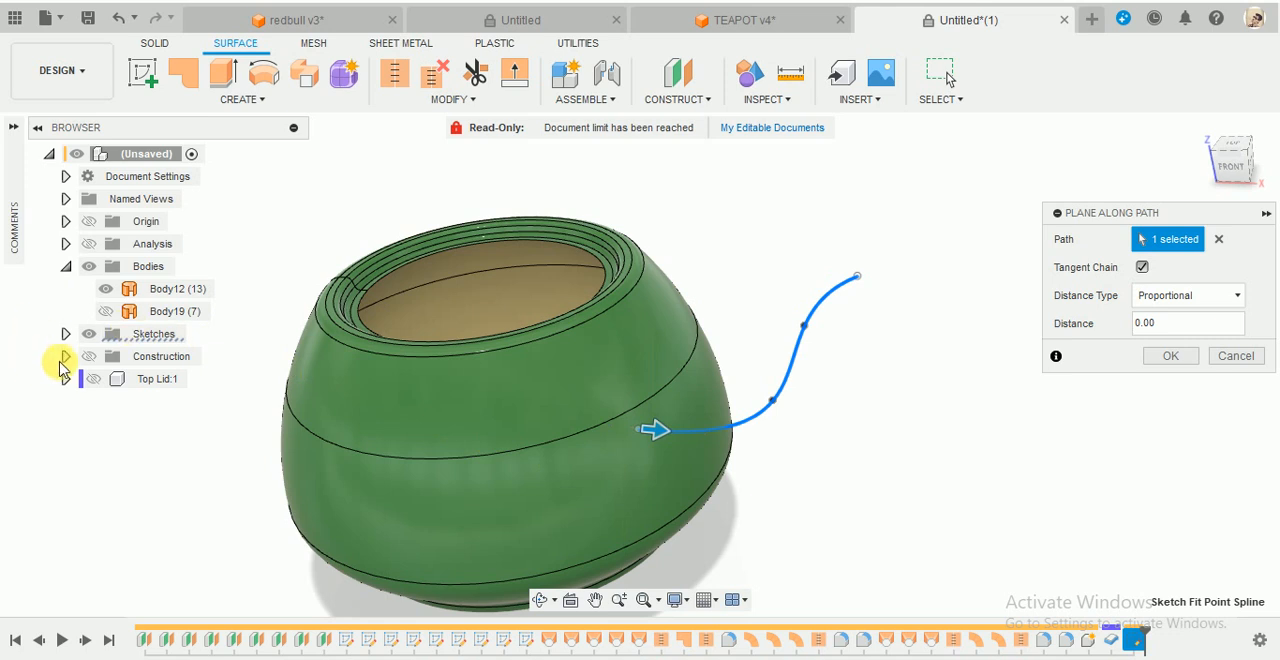
pyautogui.click(89, 358)
pyautogui.moveTo(660, 445)
pyautogui.keyDown('shift'); pyautogui.mouseDown(button='middle')
pyautogui.moveTo(634, 426)
pyautogui.moveTo(653, 438)
pyautogui.mouseUp(button='middle'); pyautogui.keyUp('shift')
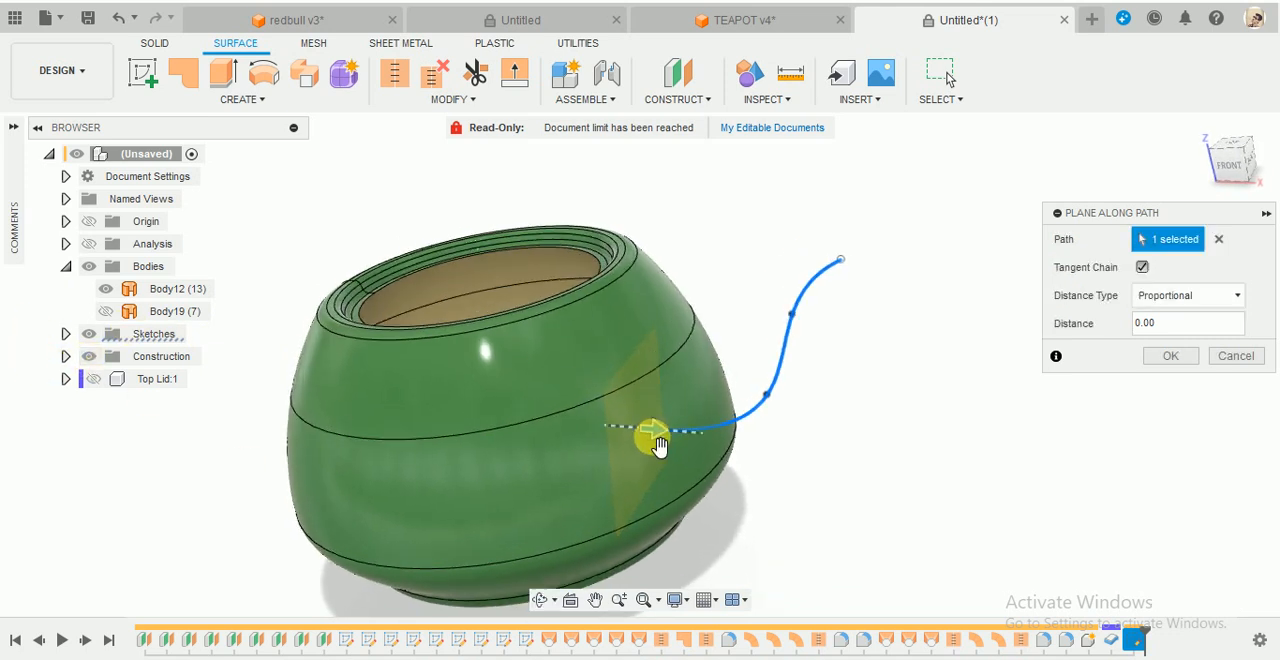
pyautogui.moveTo(654, 437)
pyautogui.mouseDown()
pyautogui.moveTo(733, 426)
pyautogui.moveTo(586, 449)
pyautogui.moveTo(633, 426)
pyautogui.mouseUp()
pyautogui.click(1182, 359)
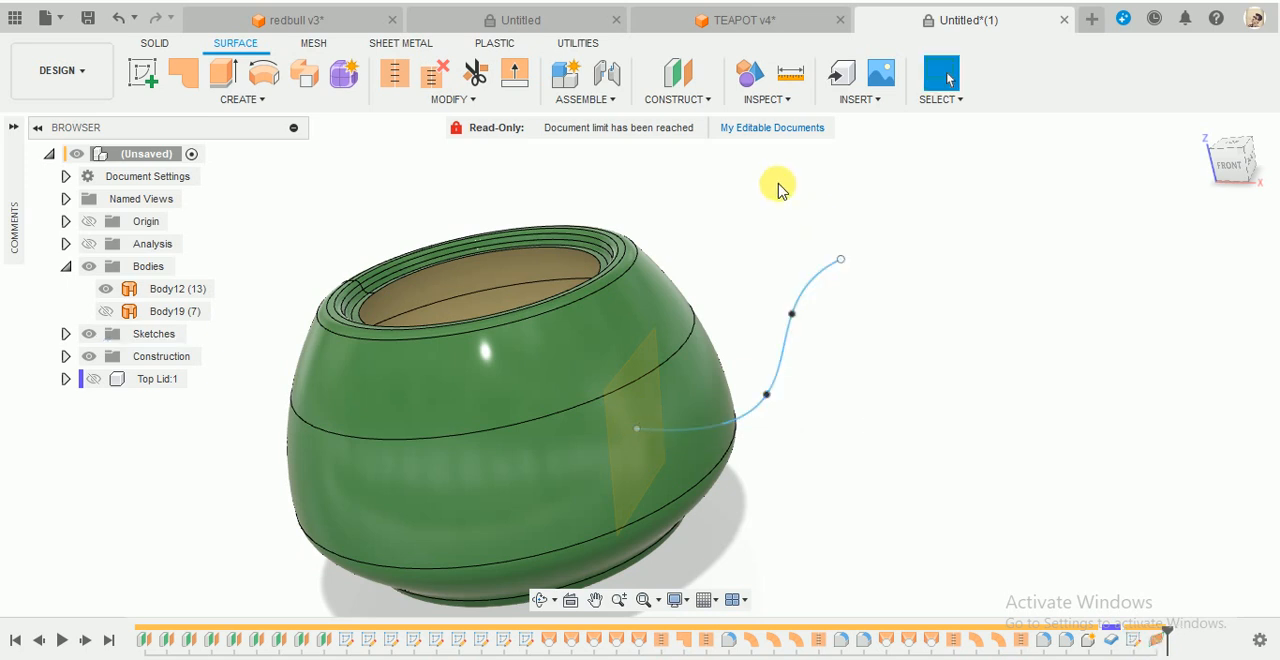
# - Construct a second plane along the spline path at proportional distance 1.00, its outer end
pyautogui.click(678, 82)
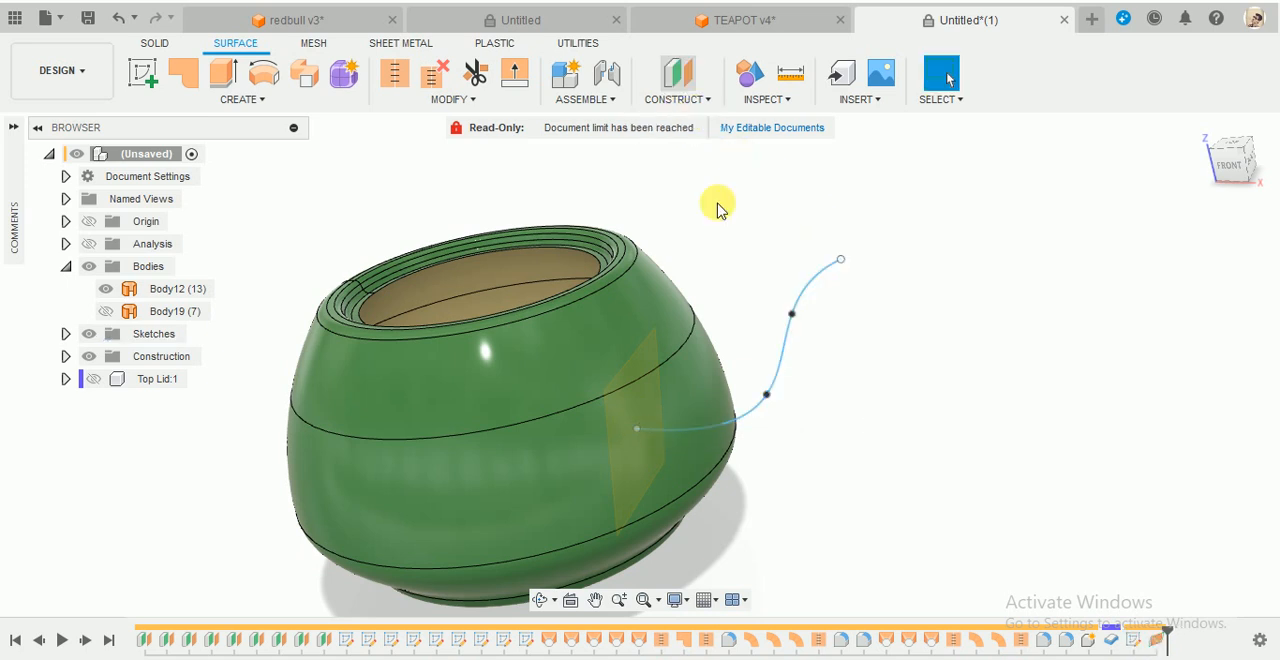
pyautogui.click(703, 100)
pyautogui.click(688, 252)
pyautogui.click(776, 390)
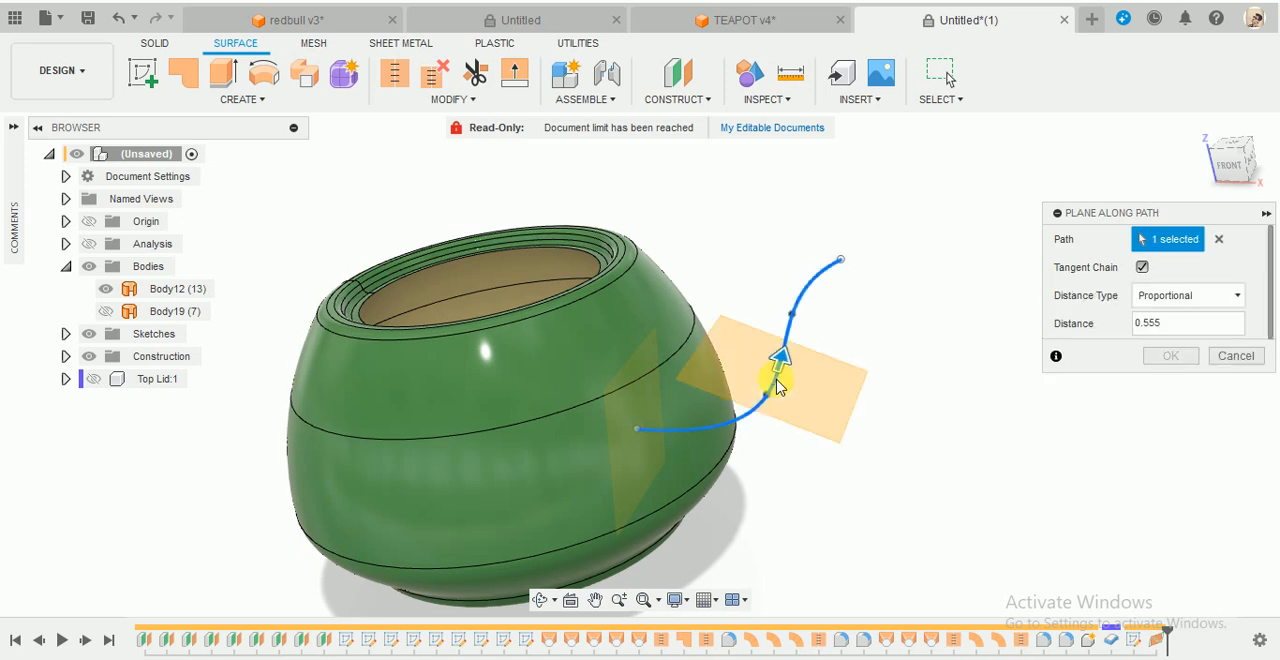
pyautogui.moveTo(779, 388); pyautogui.dragTo(929, 246)
pyautogui.click(1168, 358)
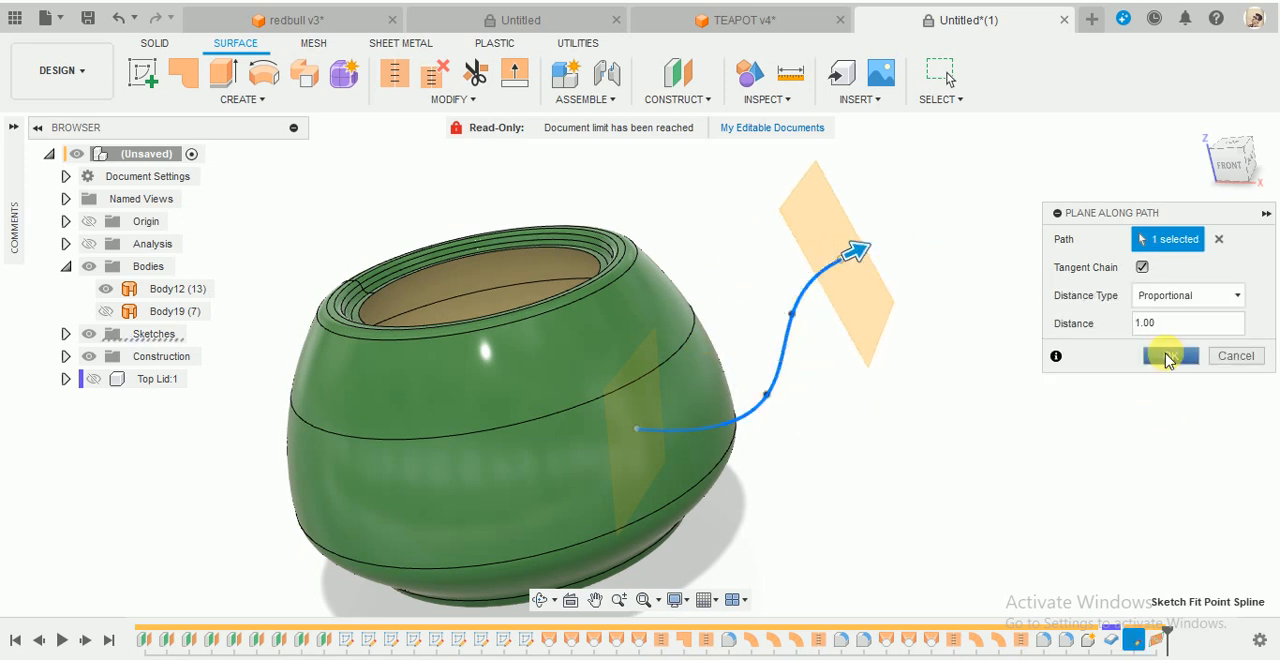
# - Construct a third plane along the spline path at its upper middle fit point
pyautogui.click(688, 104)
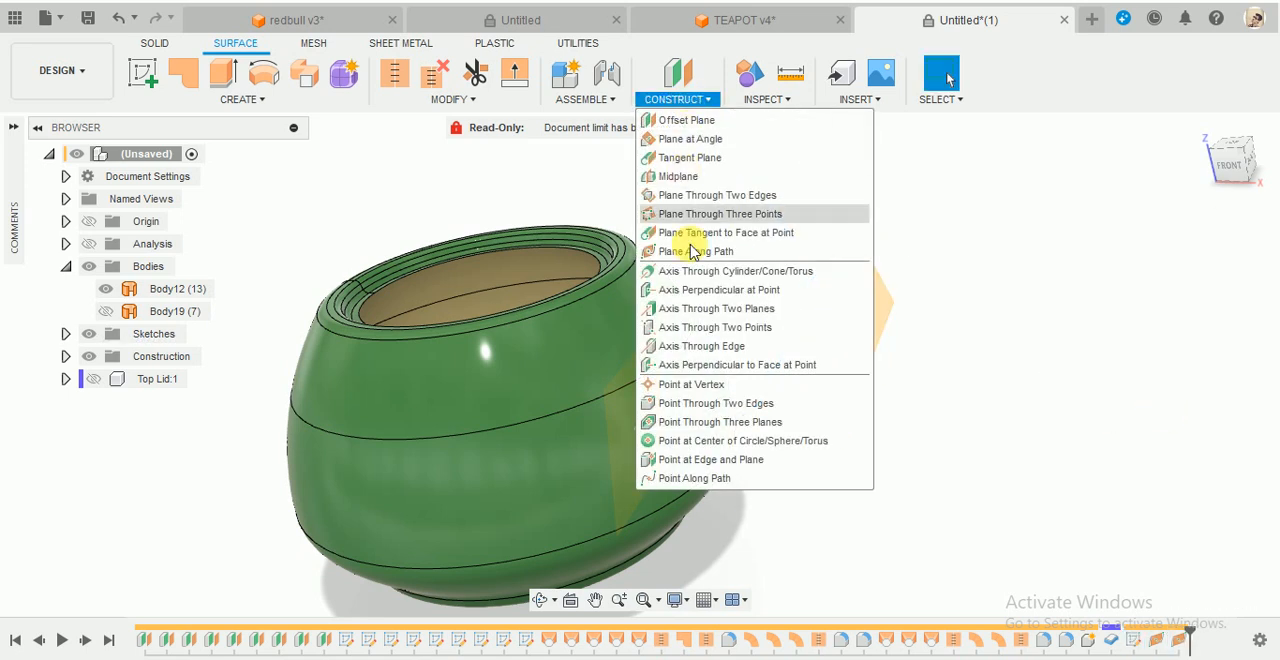
pyautogui.click(700, 250)
pyautogui.click(783, 350)
pyautogui.keyDown('shift'); pyautogui.moveTo(758, 308); pyautogui.dragTo(748, 248, button='middle'); pyautogui.keyUp('shift')
pyautogui.moveTo(808, 335); pyautogui.dragTo(801, 312)
pyautogui.click(1170, 356)
# - Start a sketch on the plane at the spline's inner start and turn the right-side view so the pot stands upright
pyautogui.keyDown('shift'); pyautogui.moveTo(944, 424); pyautogui.dragTo(903, 441, button='middle'); pyautogui.keyUp('shift')
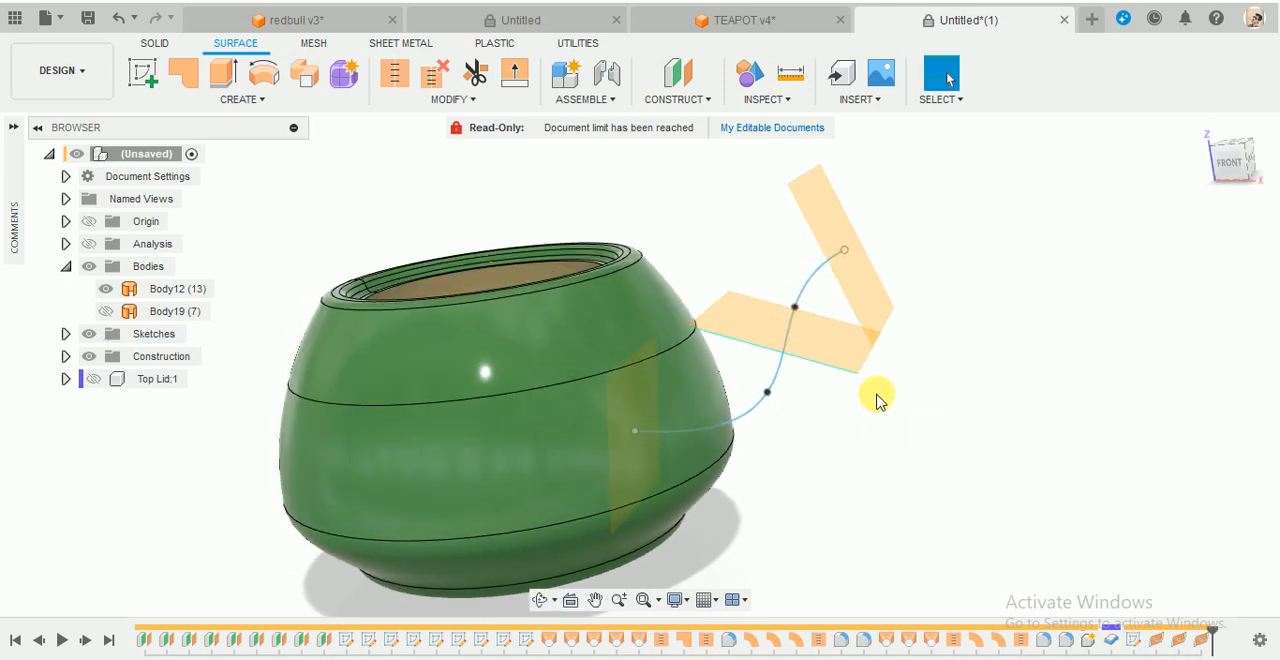
pyautogui.click(143, 73)
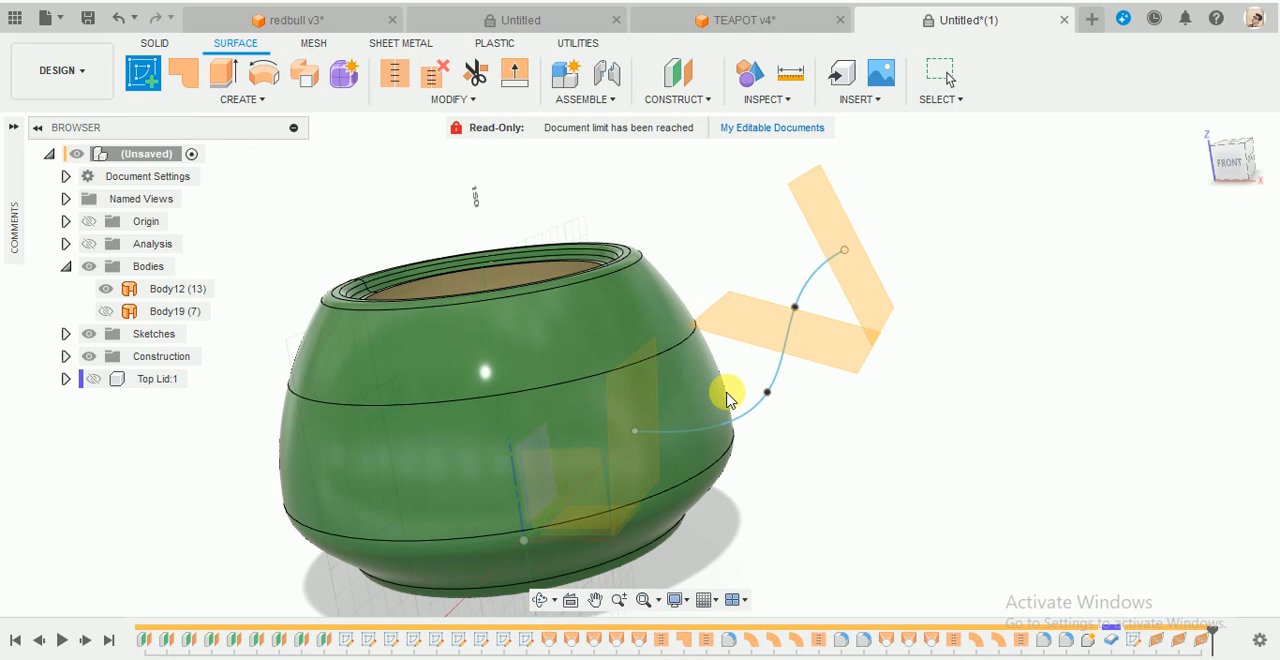
pyautogui.click(640, 400)
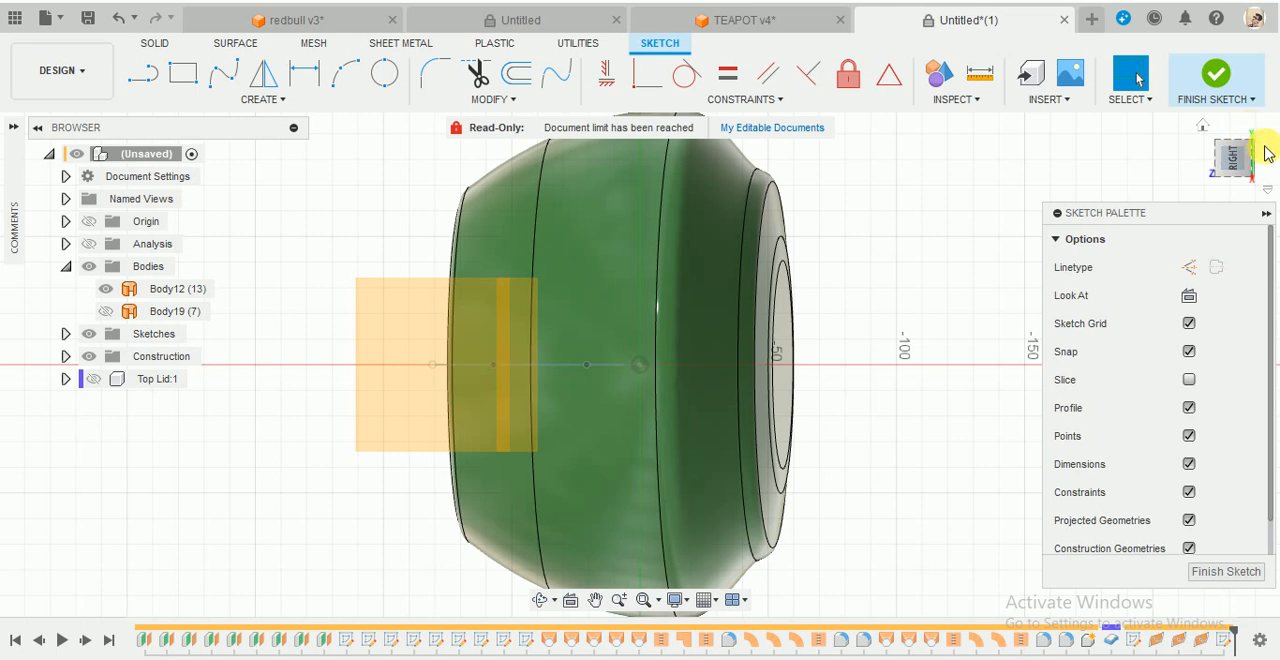
pyautogui.click(1246, 165)
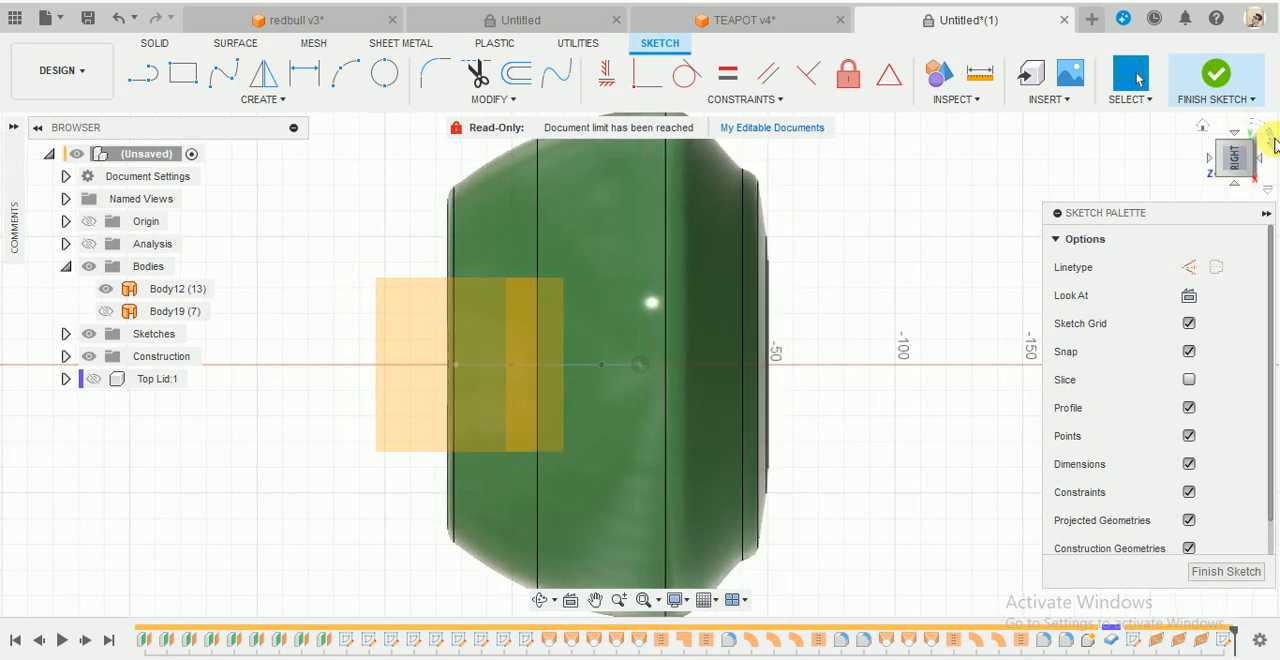
pyautogui.click(1274, 145)
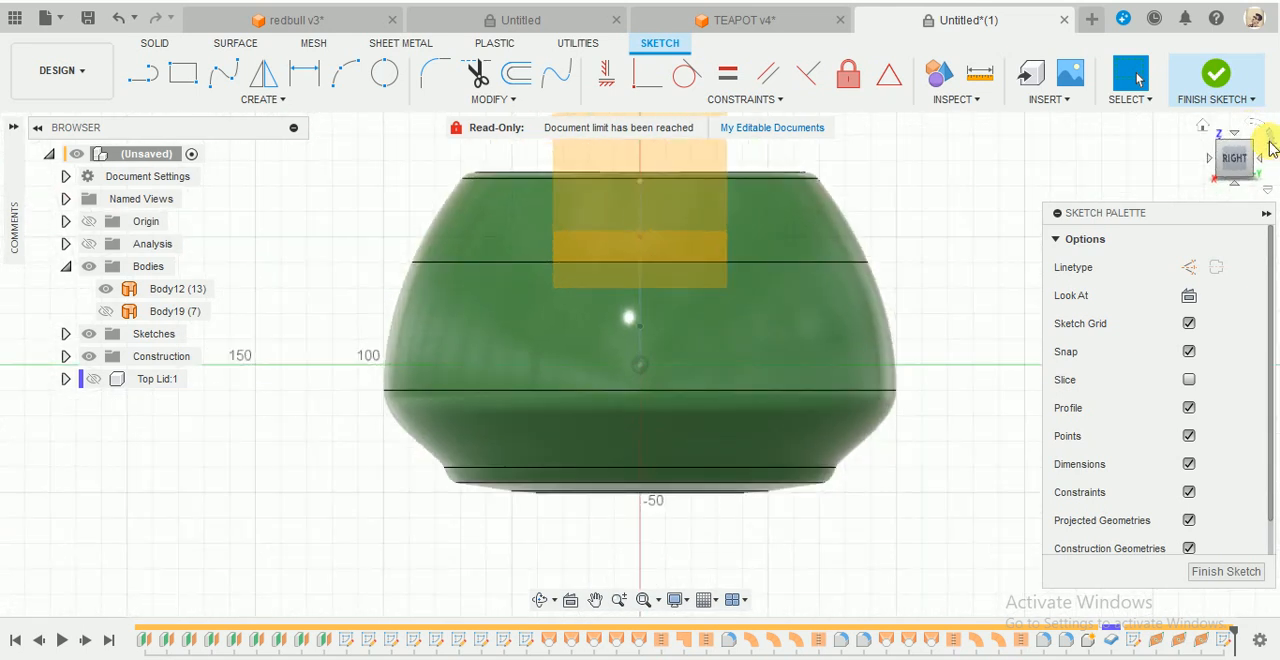
# - Identify Plane10 among the construction planes as the sketch plane and view the sketch face-on
pyautogui.click(734, 348)
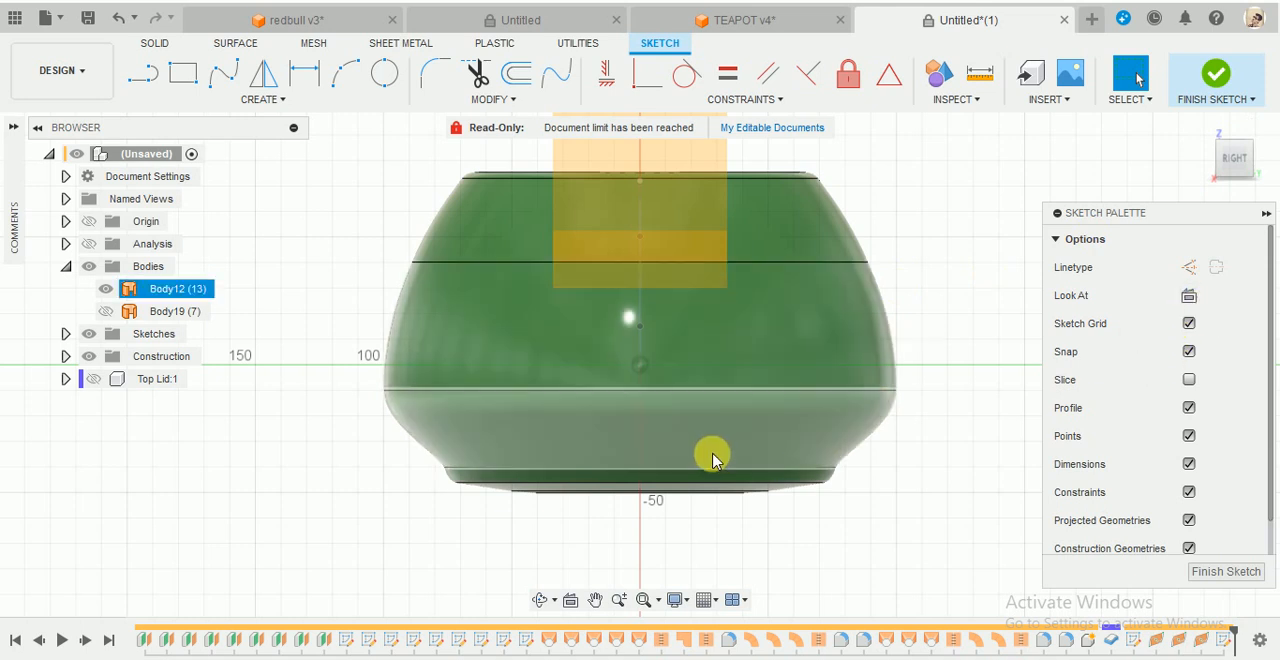
pyautogui.keyDown('shift'); pyautogui.moveTo(712, 450); pyautogui.dragTo(749, 443, button='middle'); pyautogui.keyUp('shift')
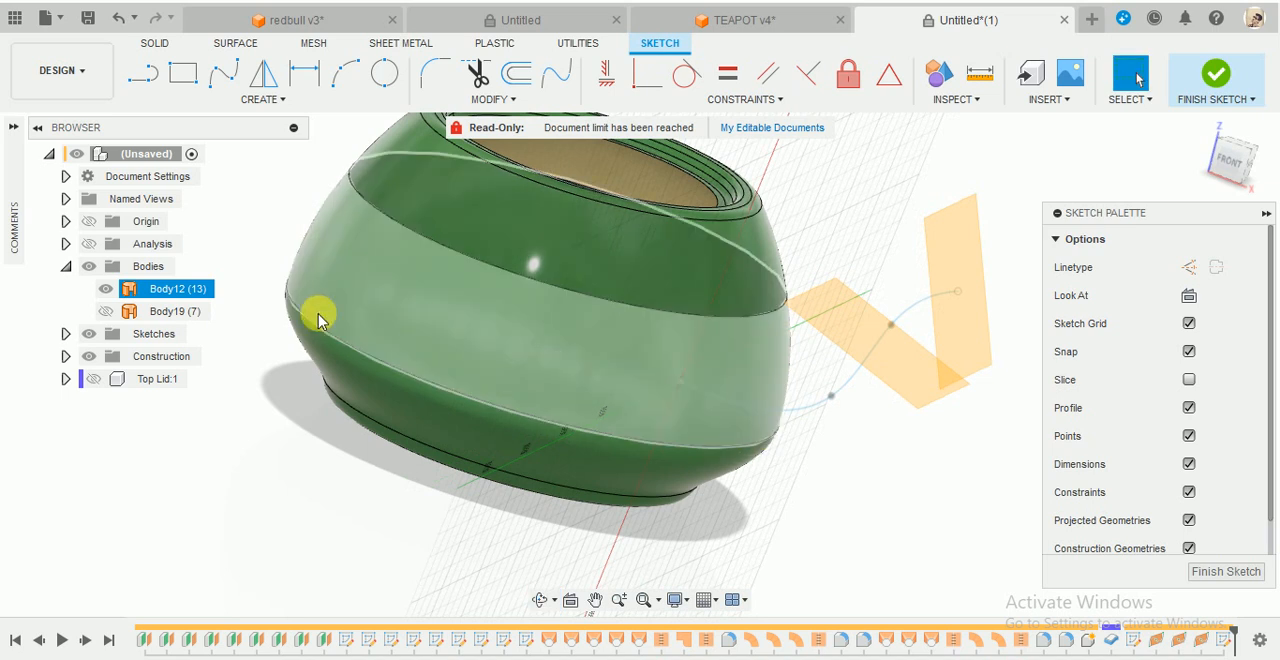
pyautogui.click(65, 357)
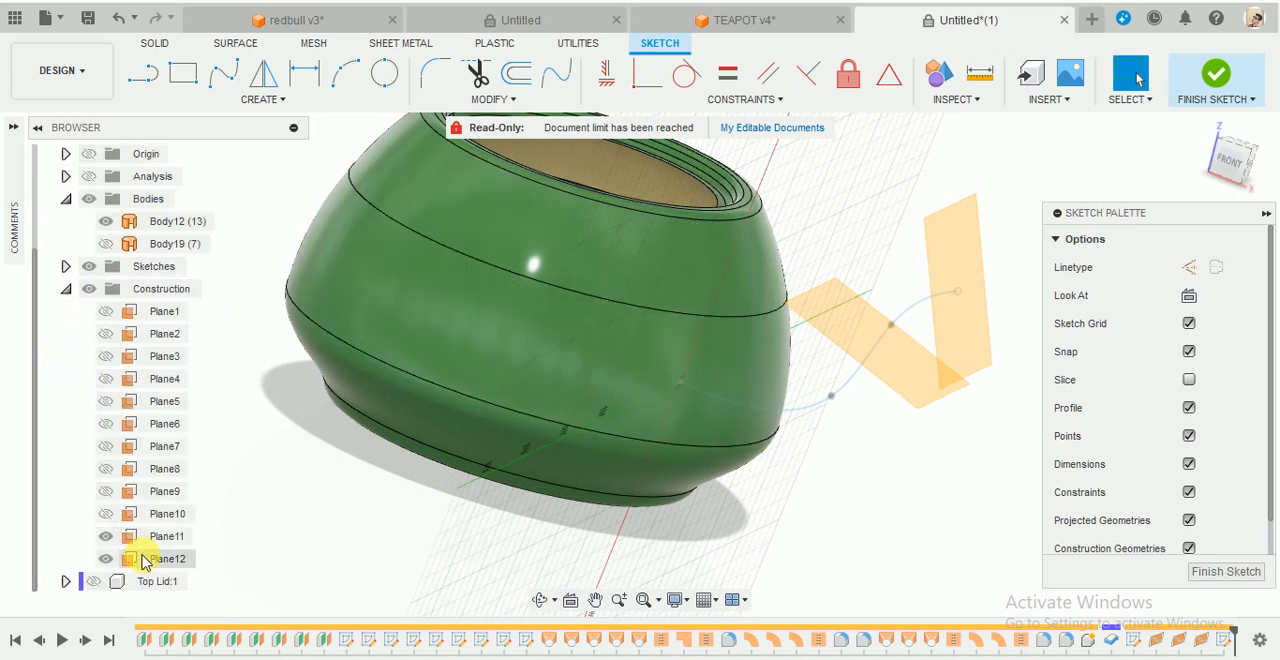
pyautogui.click(168, 513)
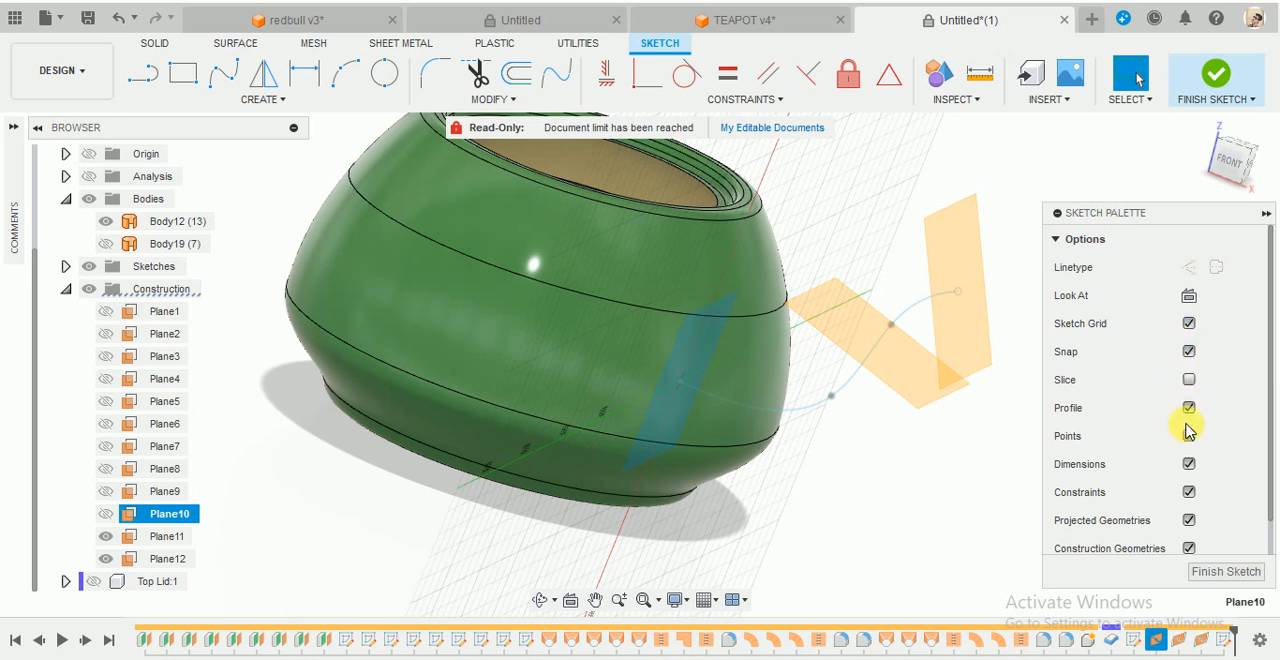
pyautogui.click(1191, 298)
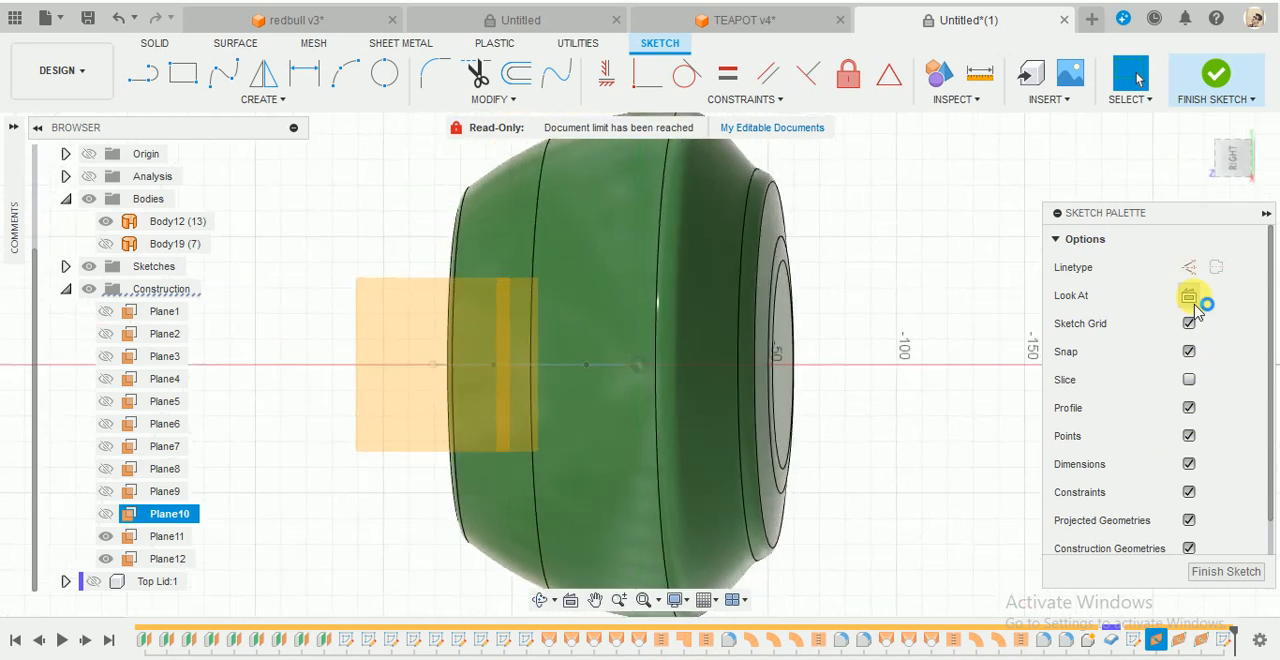
# - Examine the spline's points against the sketch plane in 3D and return to a face-on view of the sketch
pyautogui.click(882, 363)
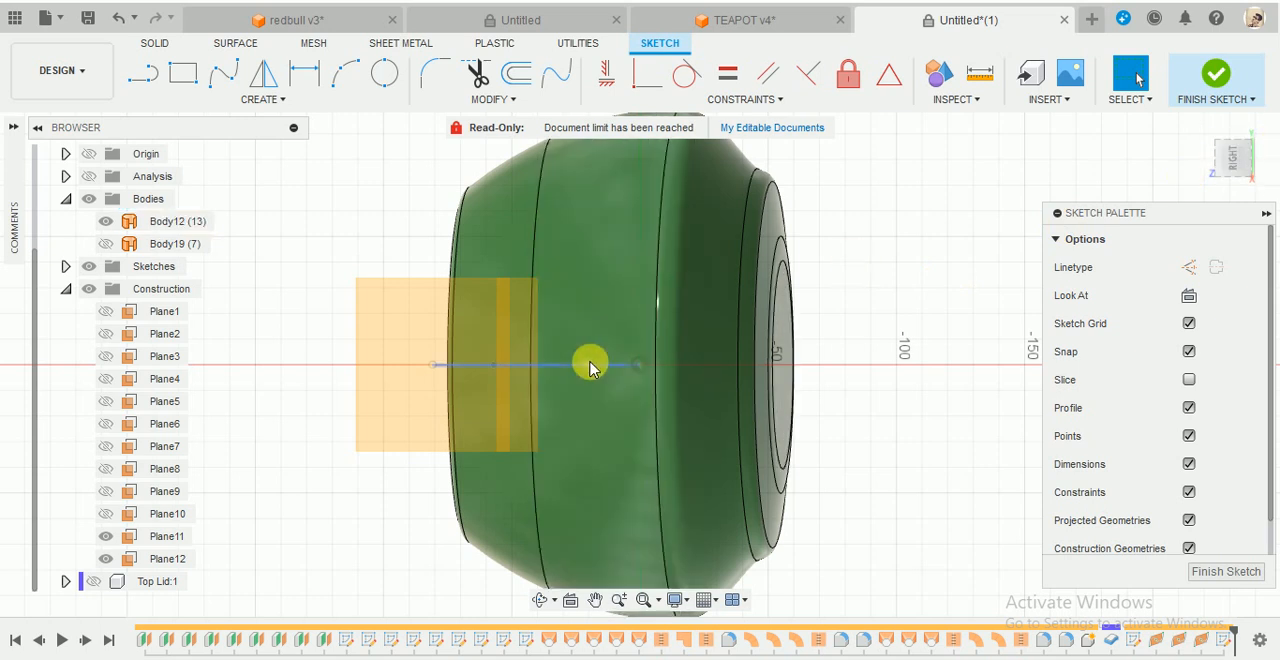
pyautogui.click(597, 355)
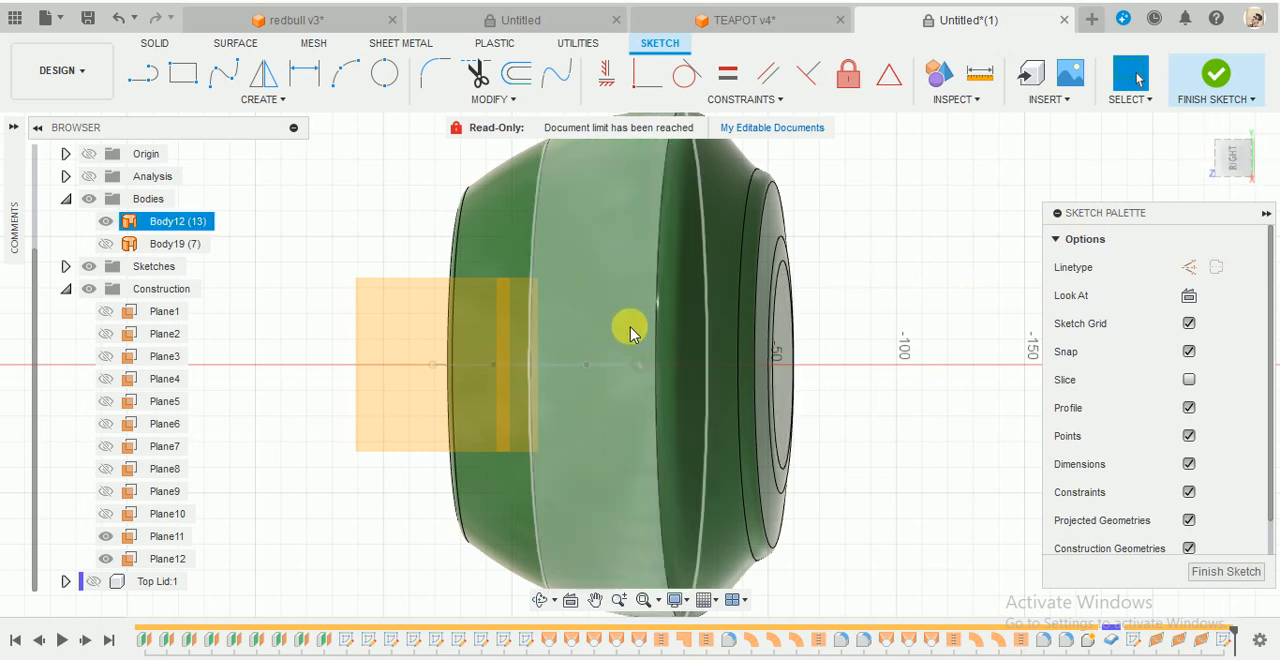
pyautogui.click(587, 368)
pyautogui.click(586, 367)
pyautogui.moveTo(630, 284)
pyautogui.keyDown('shift'); pyautogui.mouseDown(button='middle')
pyautogui.moveTo(657, 288)
pyautogui.moveTo(728, 230)
pyautogui.moveTo(748, 189)
pyautogui.moveTo(722, 165)
pyautogui.moveTo(646, 206)
pyautogui.moveTo(700, 190)
pyautogui.mouseUp(button='middle'); pyautogui.keyUp('shift')
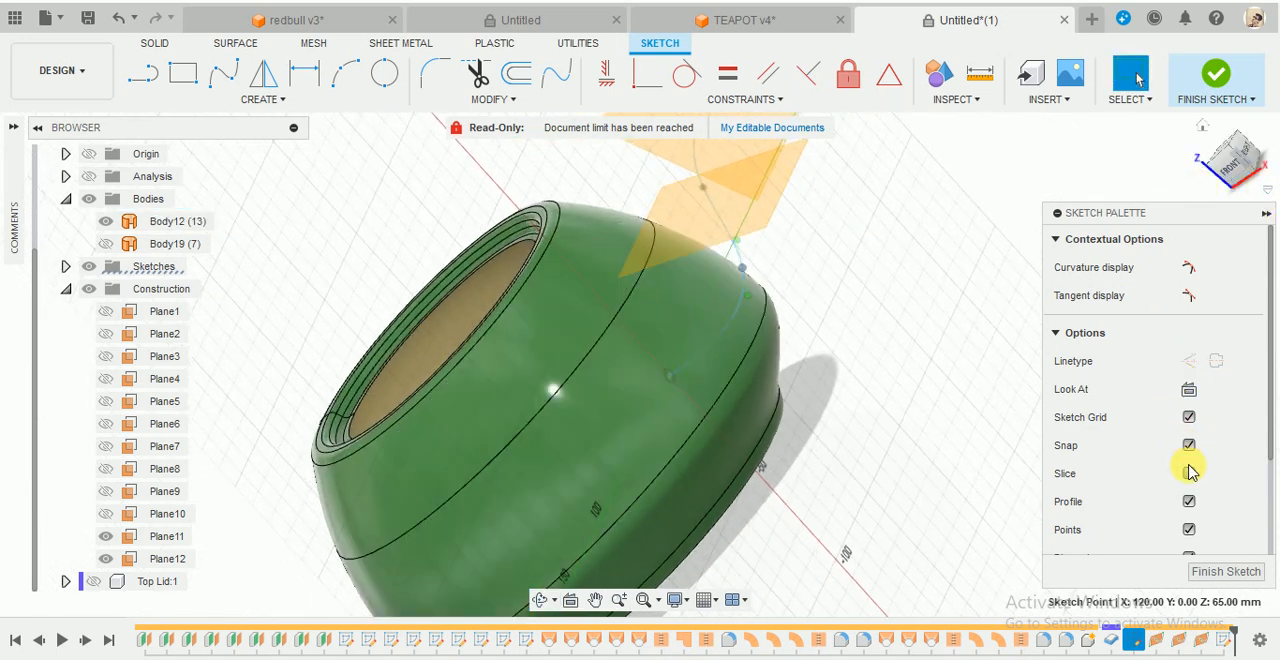
pyautogui.click(1189, 392)
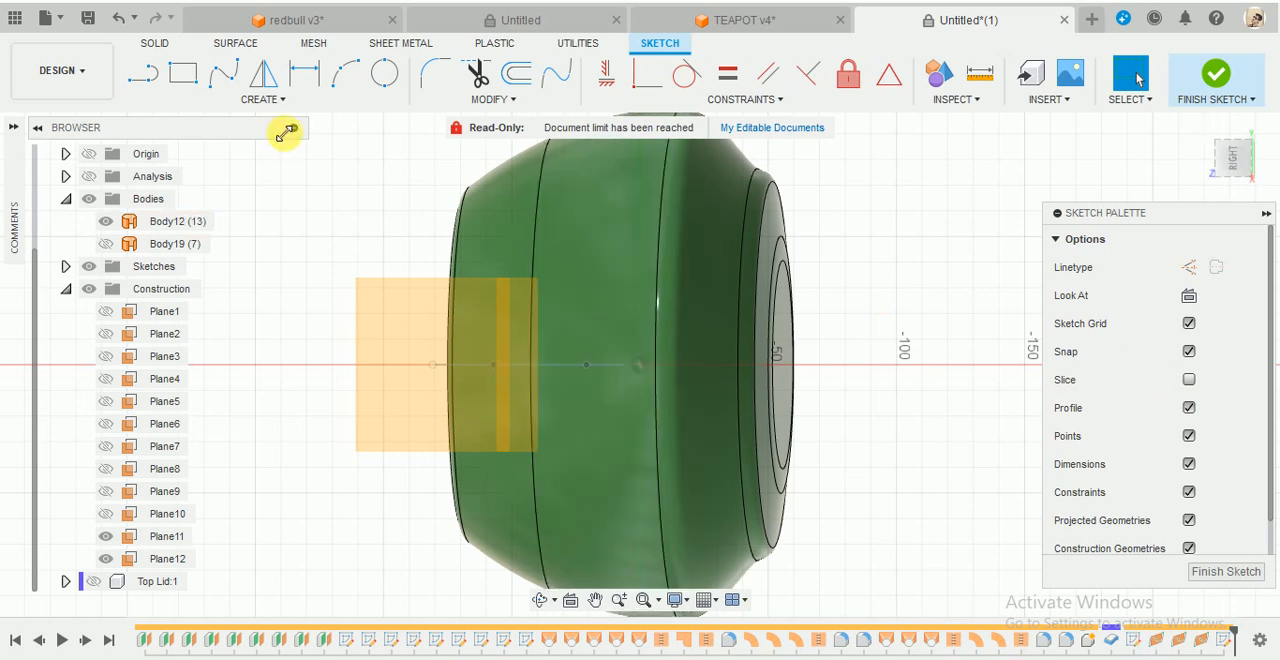
# - Draw an upright ellipse about 26 mm wide centred on the spline's inner start, hiding Body12 meanwhile, and finish the sketch
pyautogui.click(284, 98)
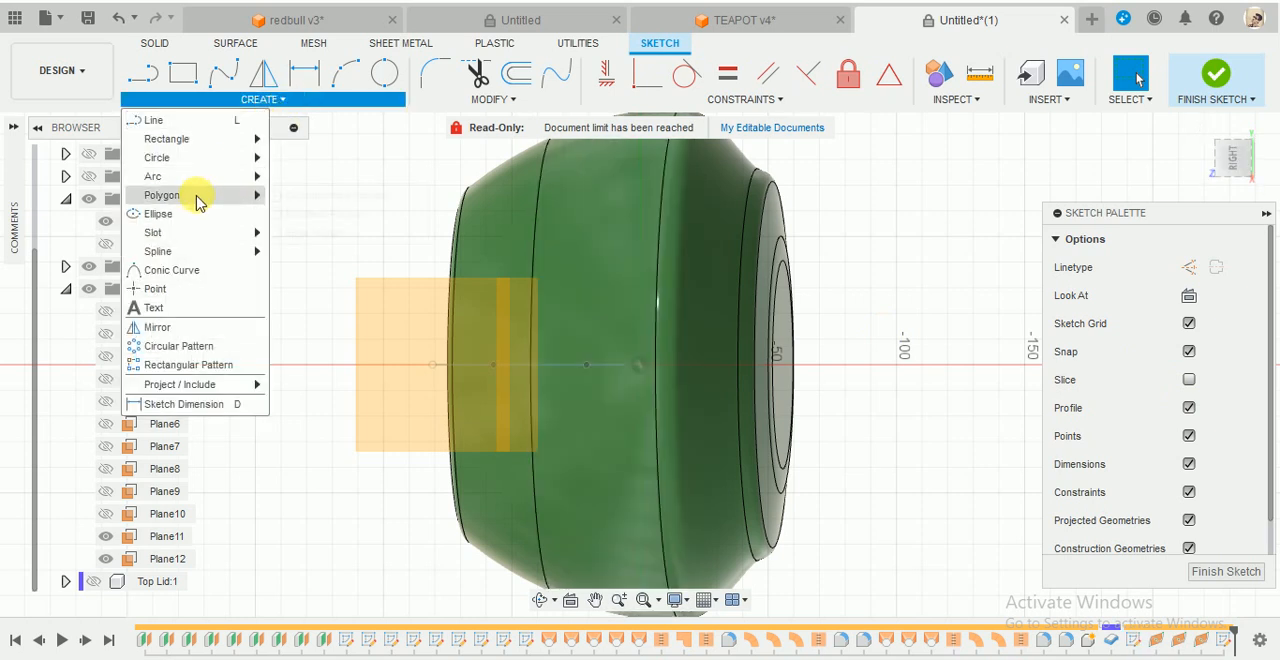
pyautogui.moveTo(200, 203)
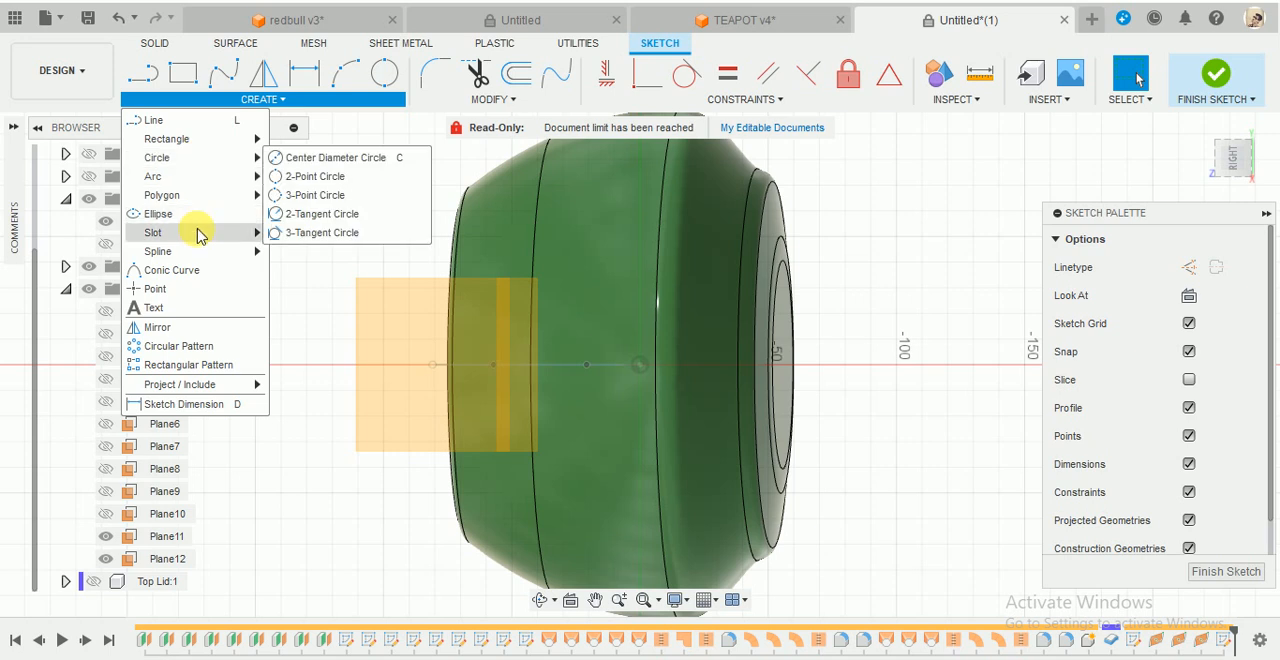
pyautogui.click(199, 213)
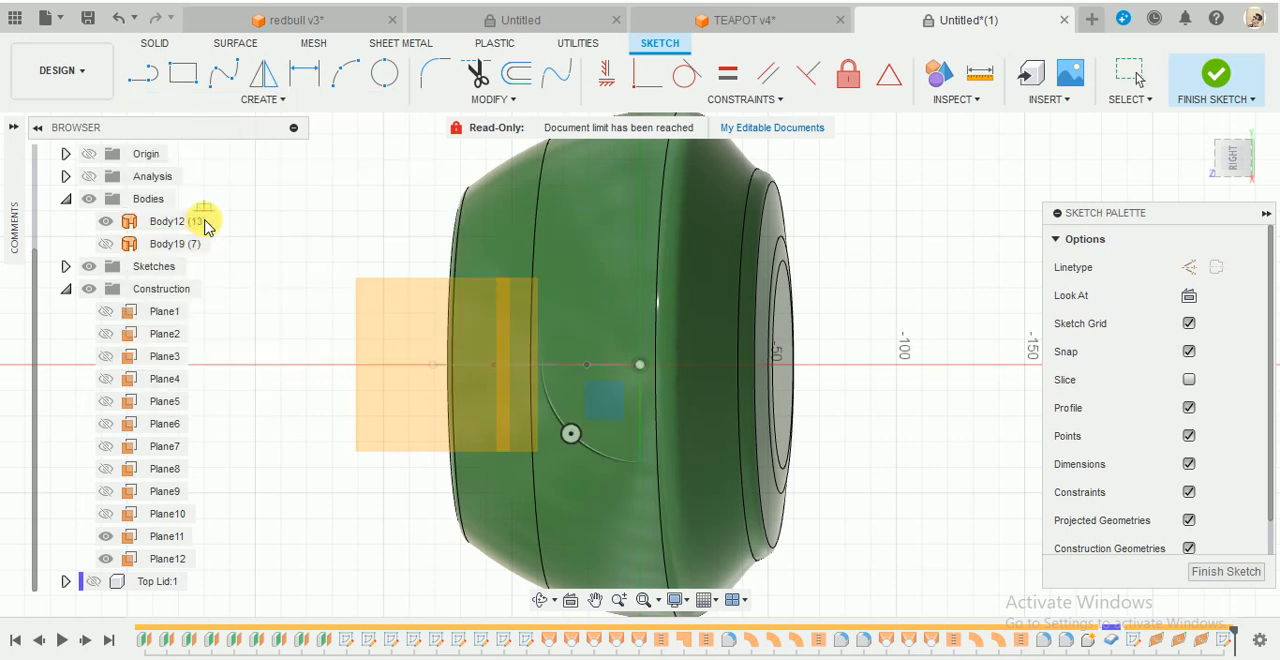
pyautogui.click(640, 364)
pyautogui.scroll(2, 646, 326)
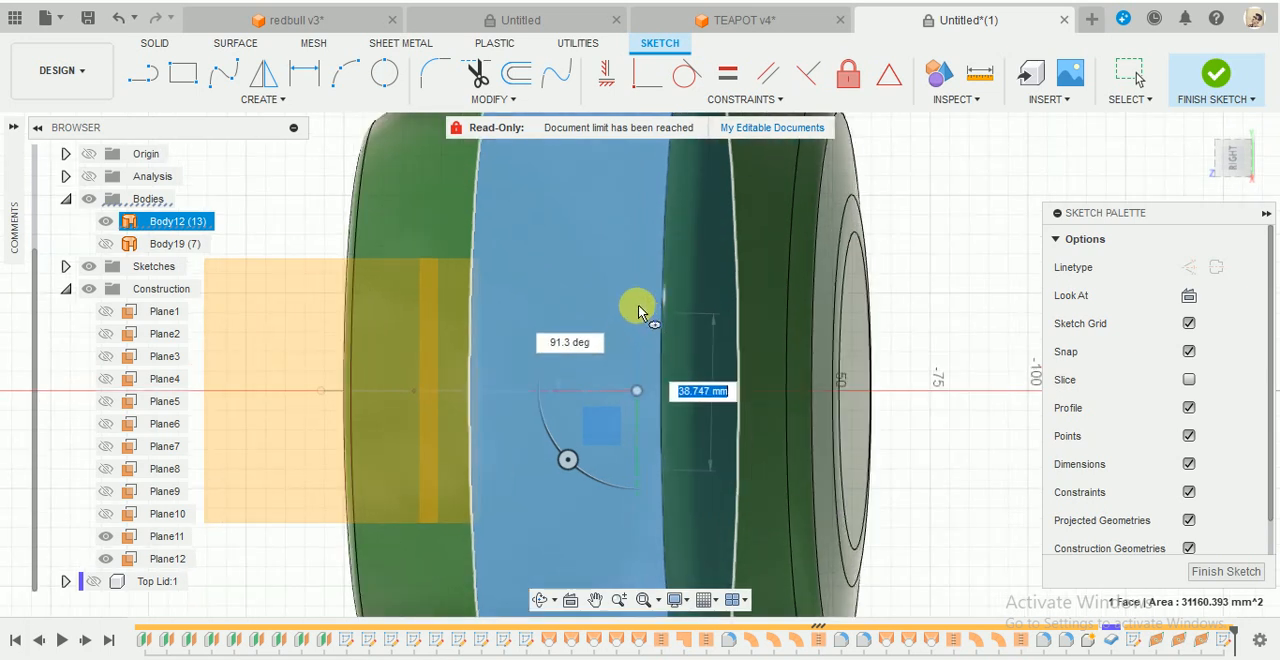
pyautogui.click(638, 304)
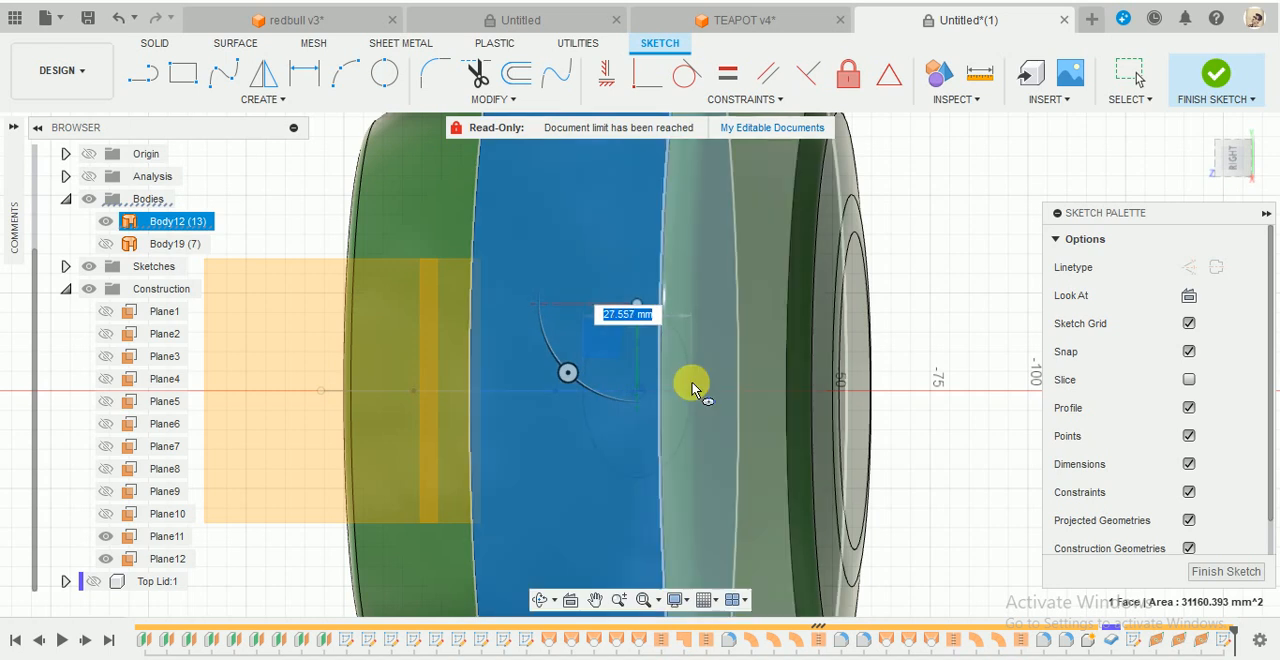
pyautogui.click(107, 222)
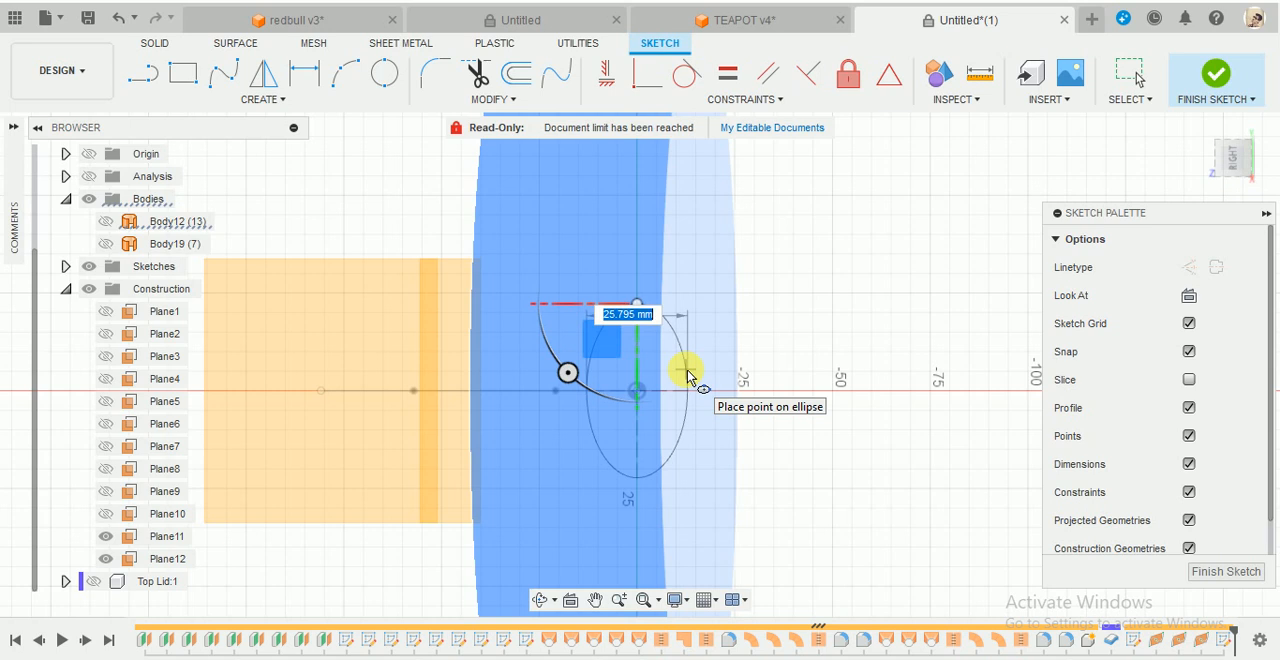
pyautogui.click(687, 375)
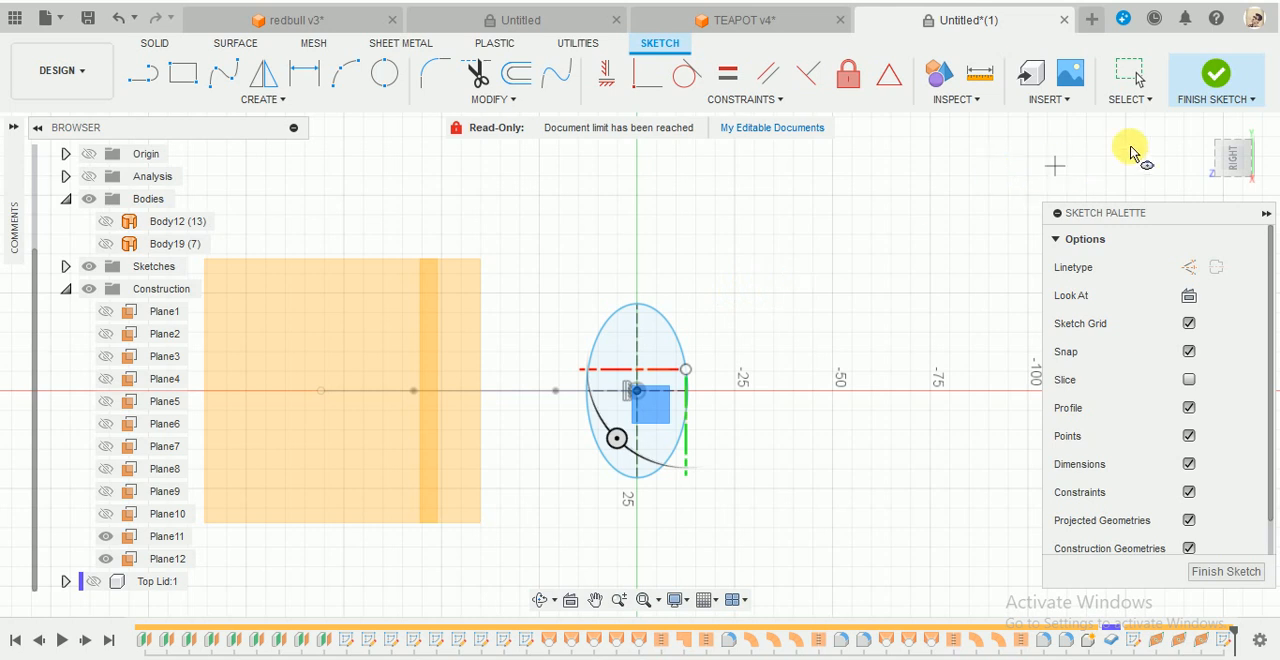
pyautogui.click(1230, 80)
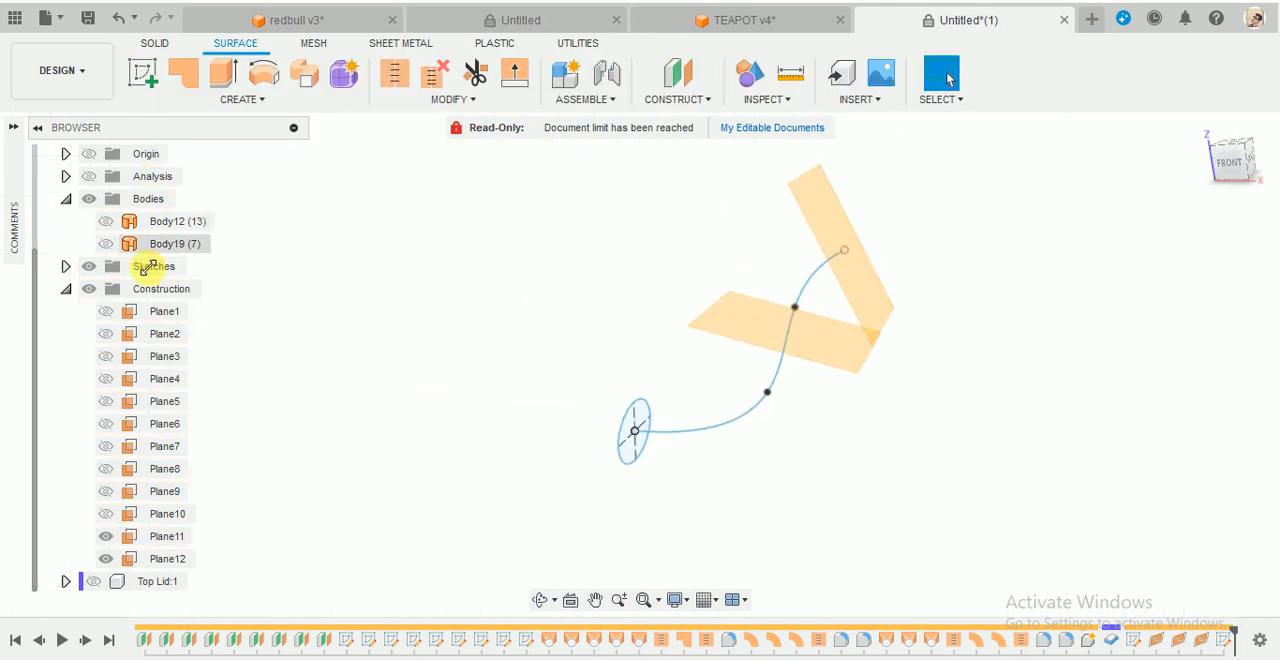
# - Show Body12 again and start a sketch on Plane11 at the spline's outer end
pyautogui.click(106, 222)
pyautogui.click(678, 372)
pyautogui.moveTo(678, 372)
pyautogui.keyDown('shift'); pyautogui.mouseDown(button='middle')
pyautogui.moveTo(614, 357)
pyautogui.moveTo(674, 360)
pyautogui.moveTo(608, 377)
pyautogui.moveTo(615, 408)
pyautogui.moveTo(649, 374)
pyautogui.moveTo(700, 371)
pyautogui.moveTo(697, 388)
pyautogui.moveTo(669, 381)
pyautogui.mouseUp(button='middle'); pyautogui.keyUp('shift')
pyautogui.click(143, 75)
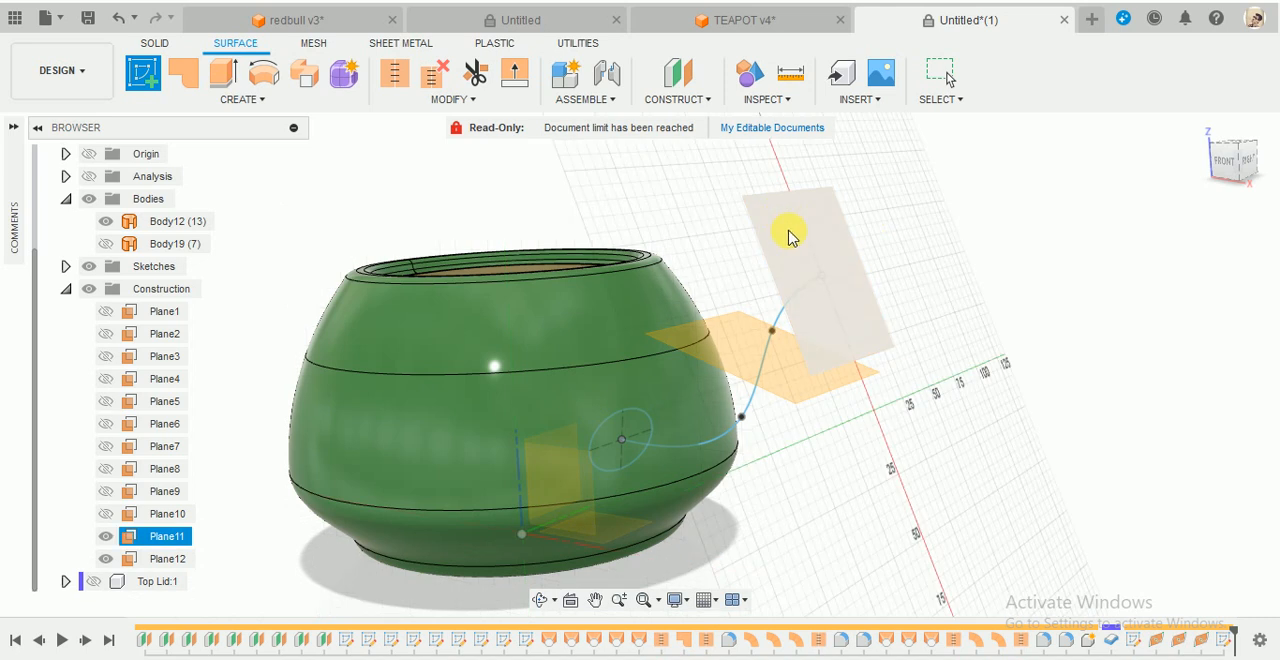
pyautogui.click(789, 235)
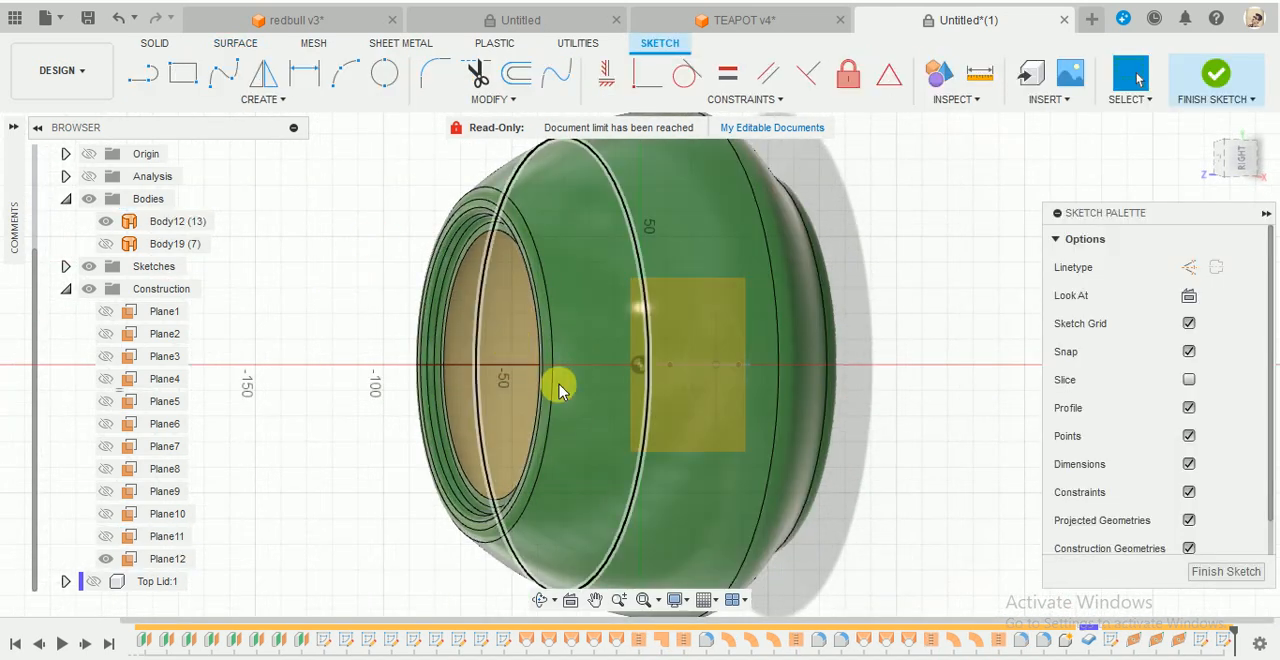
pyautogui.click(240, 101)
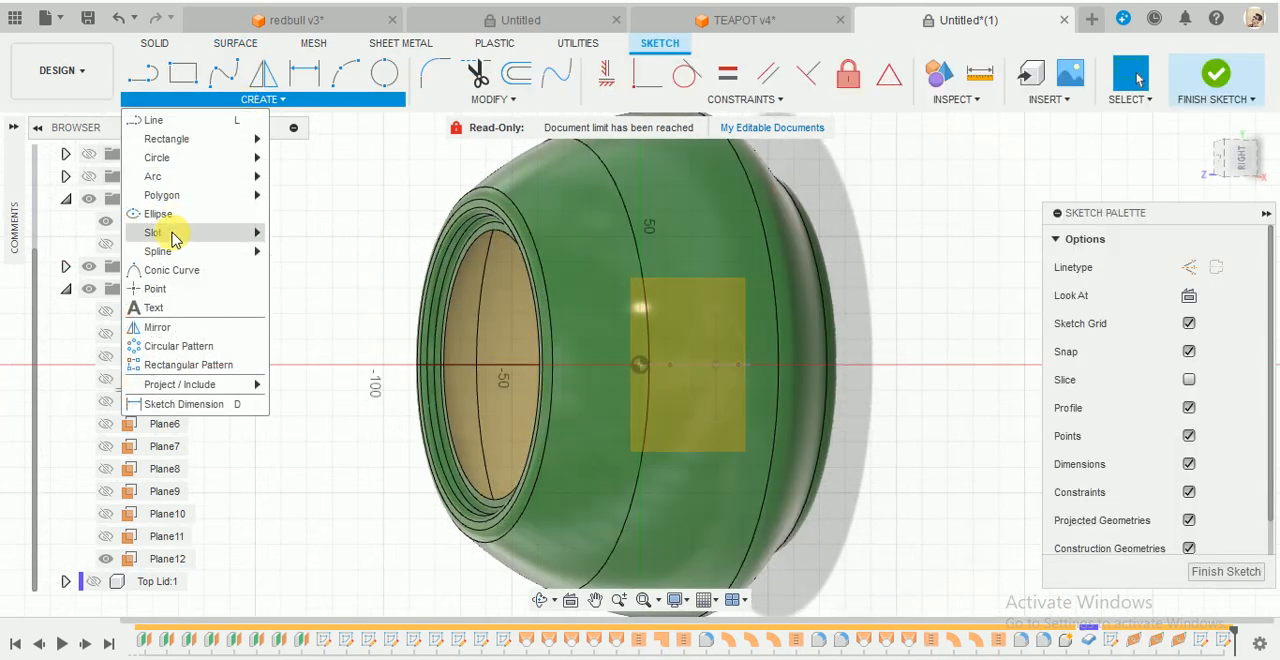
pyautogui.moveTo(177, 255)
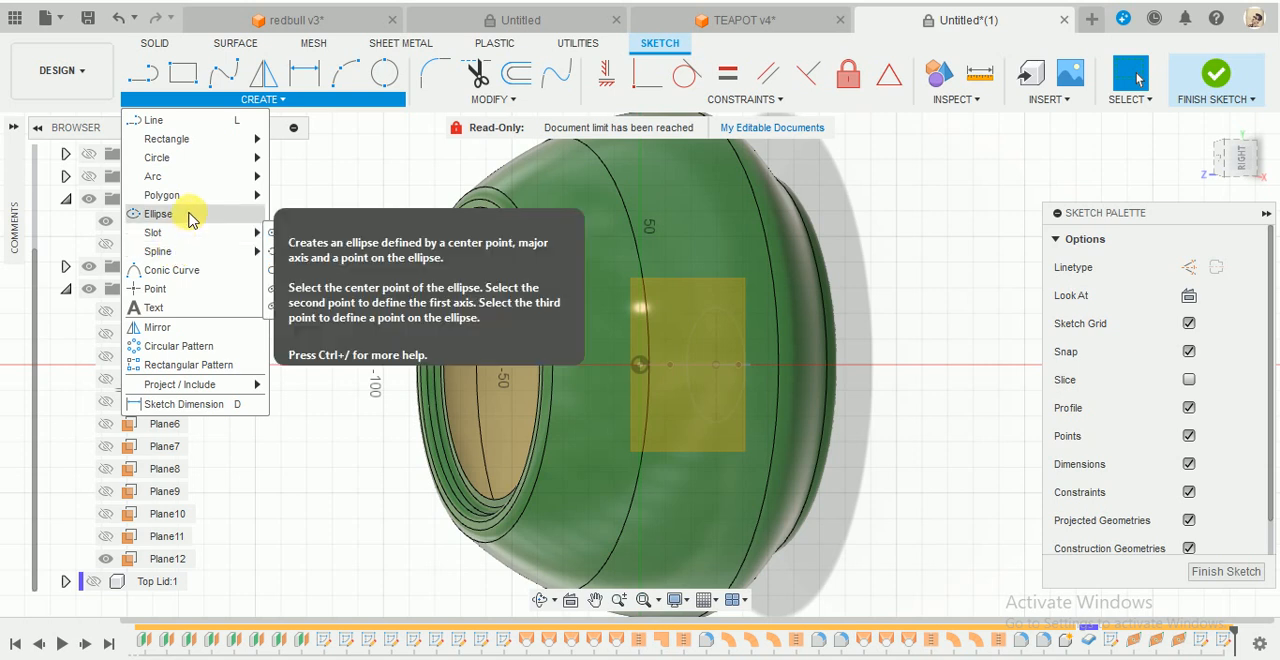
pyautogui.click(640, 364)
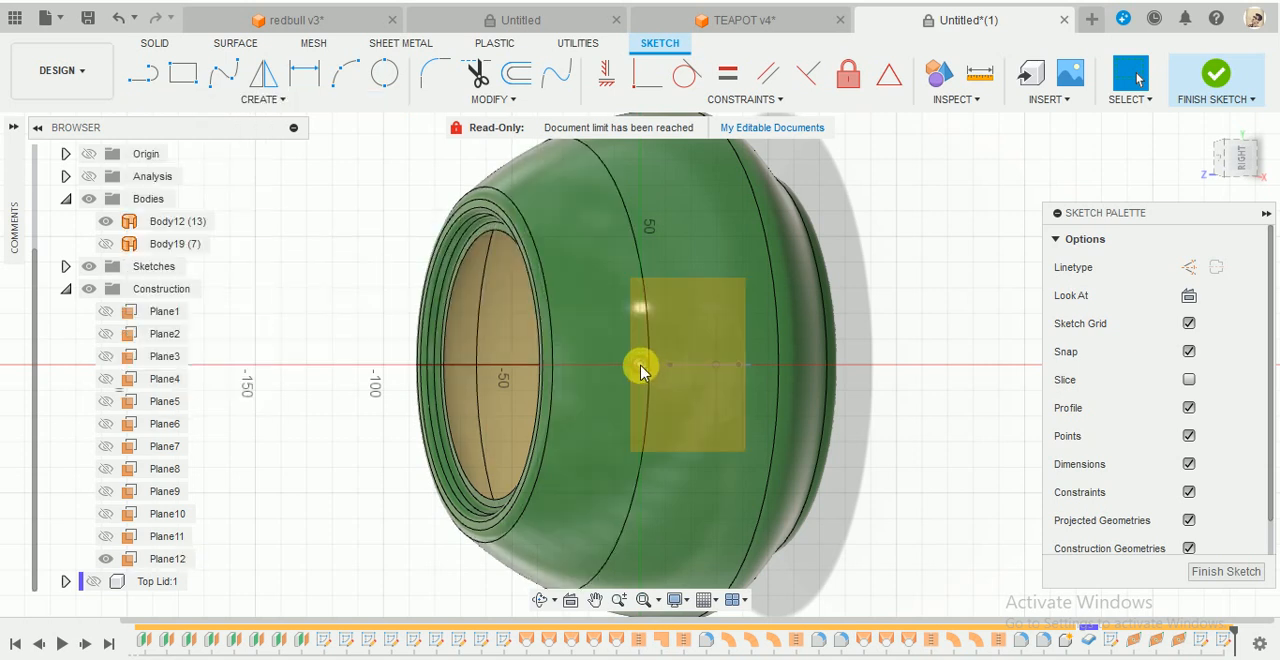
pyautogui.click(288, 102)
pyautogui.click(172, 214)
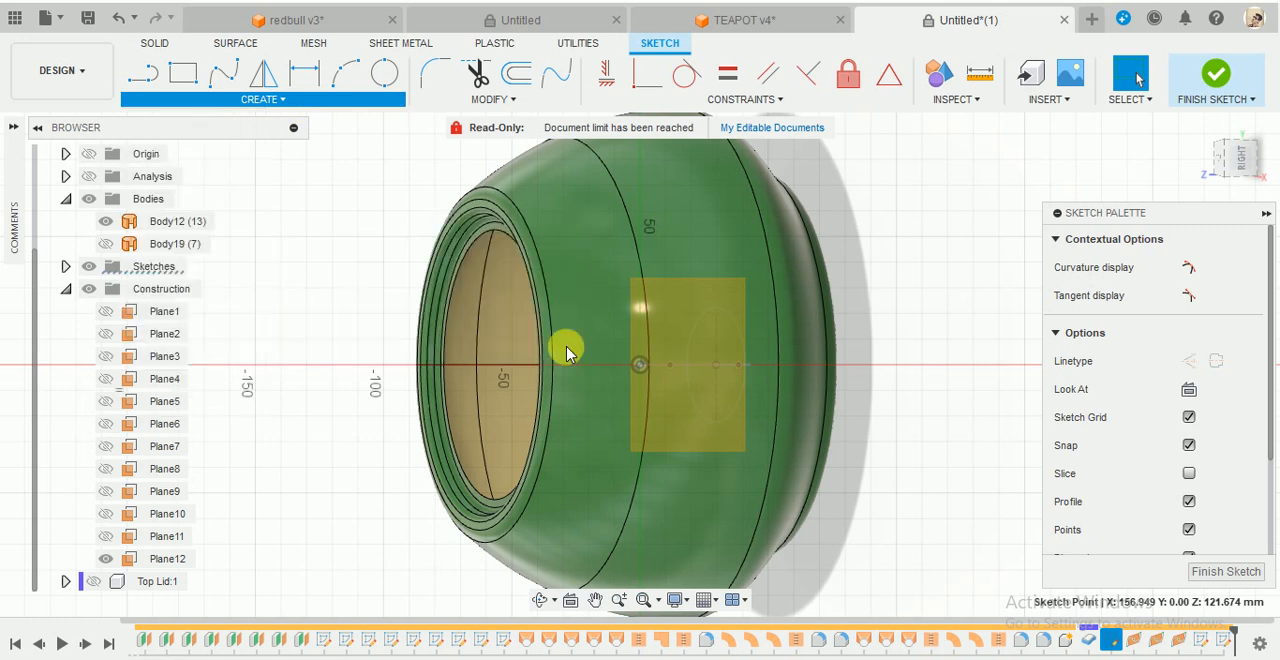
pyautogui.click(641, 365)
pyautogui.scroll(4, 638, 390)
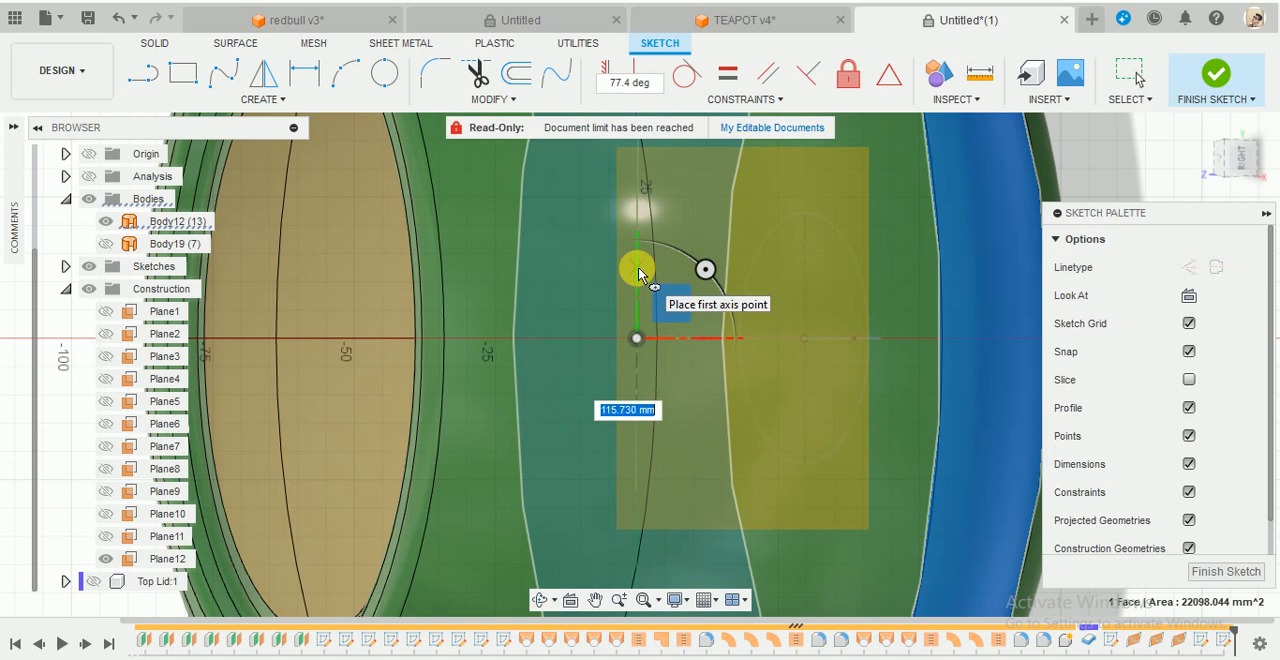
pyautogui.scroll(3, 638, 284)
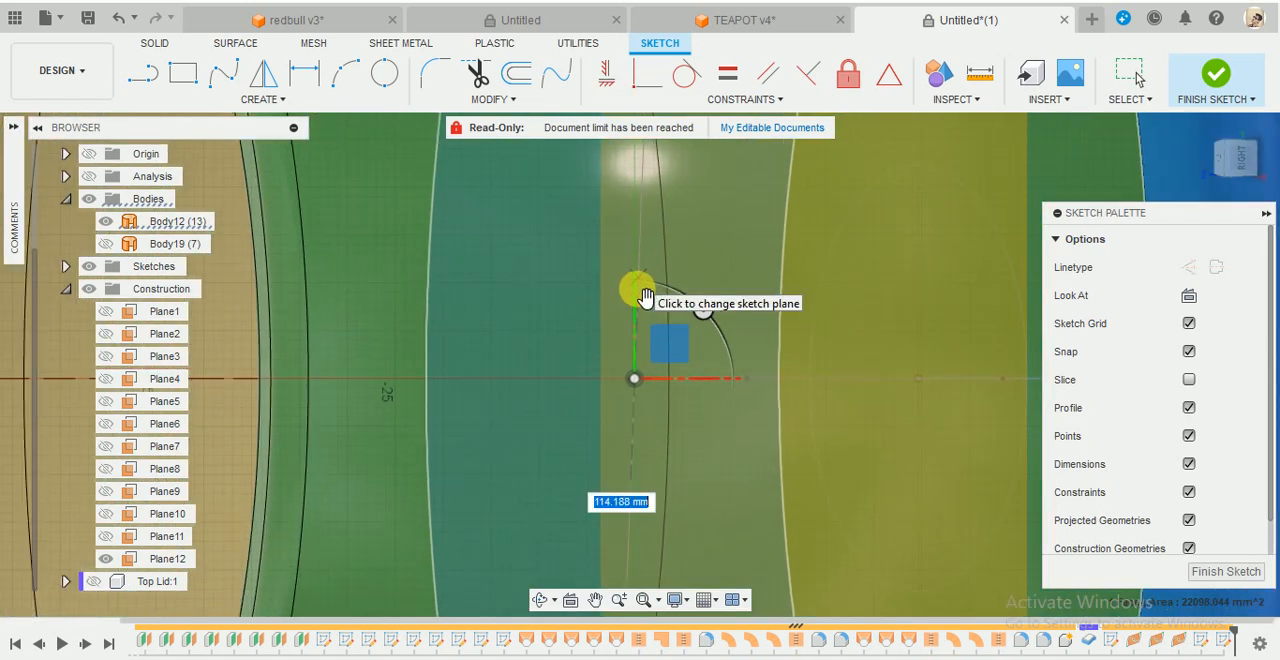
pyautogui.click(636, 240)
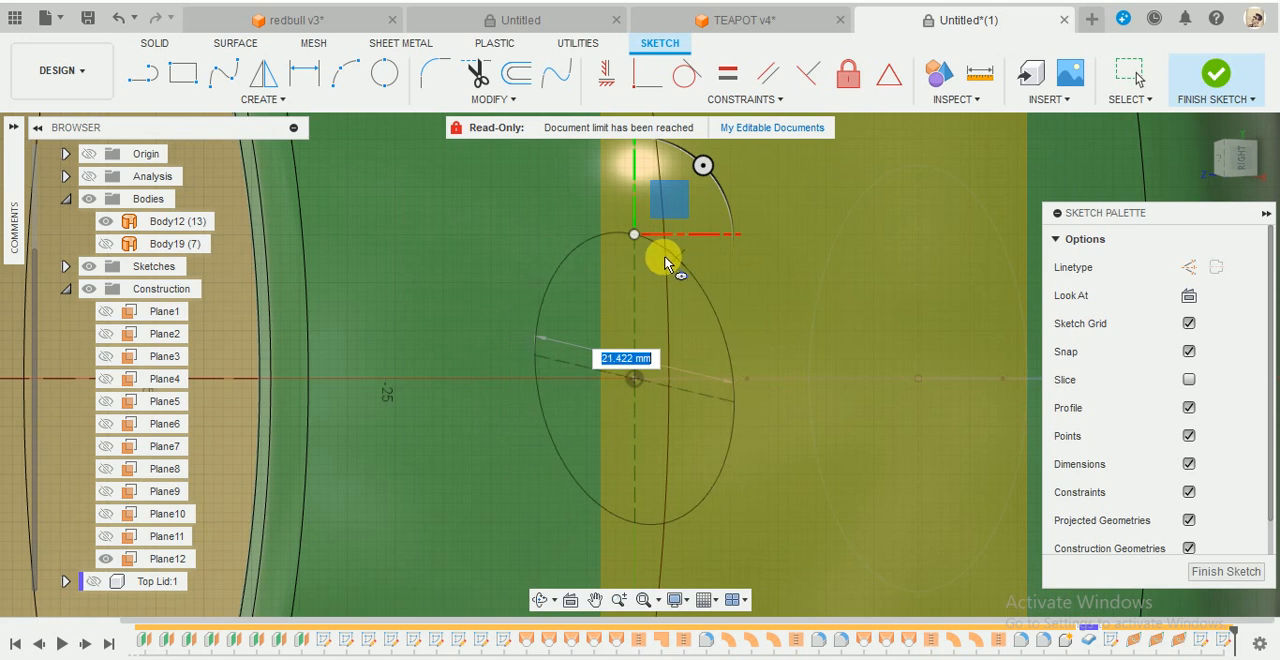
pyautogui.press('Escape')
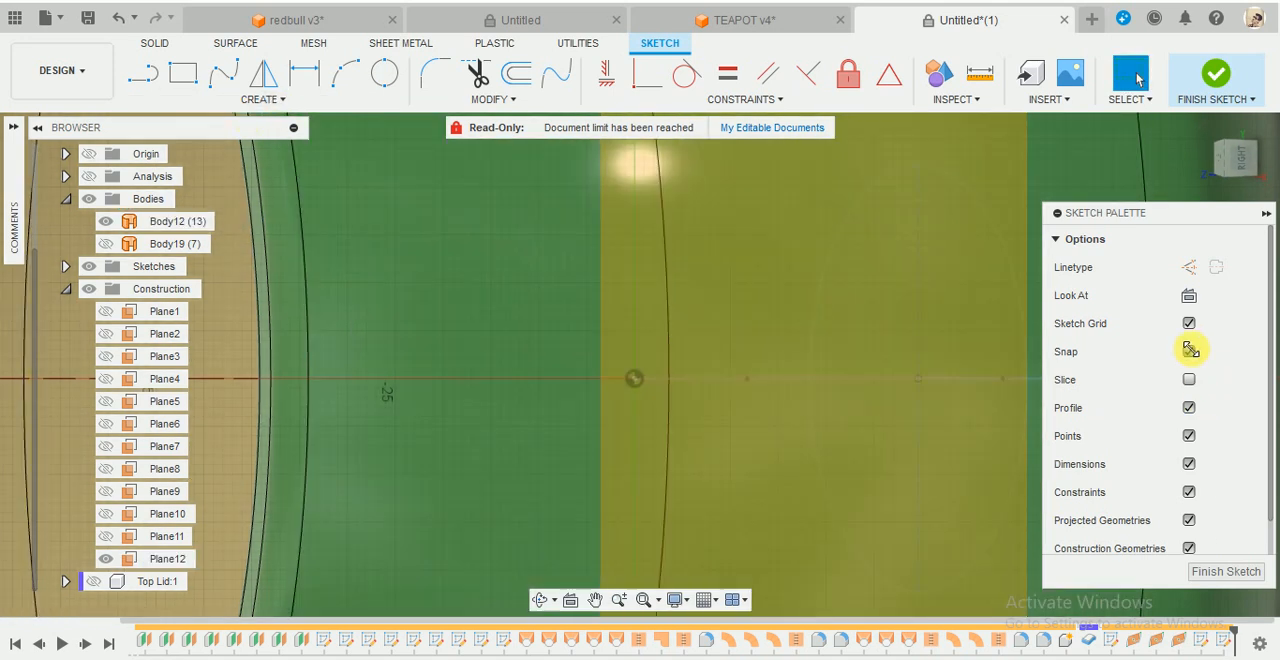
# - View the outer-end sketch face-on and hide Body12 to expose the spline and the first ellipse
pyautogui.moveTo(720, 400)
pyautogui.keyDown('shift'); pyautogui.mouseDown(button='middle')
pyautogui.moveTo(686, 394)
pyautogui.moveTo(706, 380)
pyautogui.moveTo(457, 357)
pyautogui.moveTo(355, 308)
pyautogui.mouseUp(button='middle'); pyautogui.keyUp('shift')
pyautogui.scroll(-4, 355, 308)
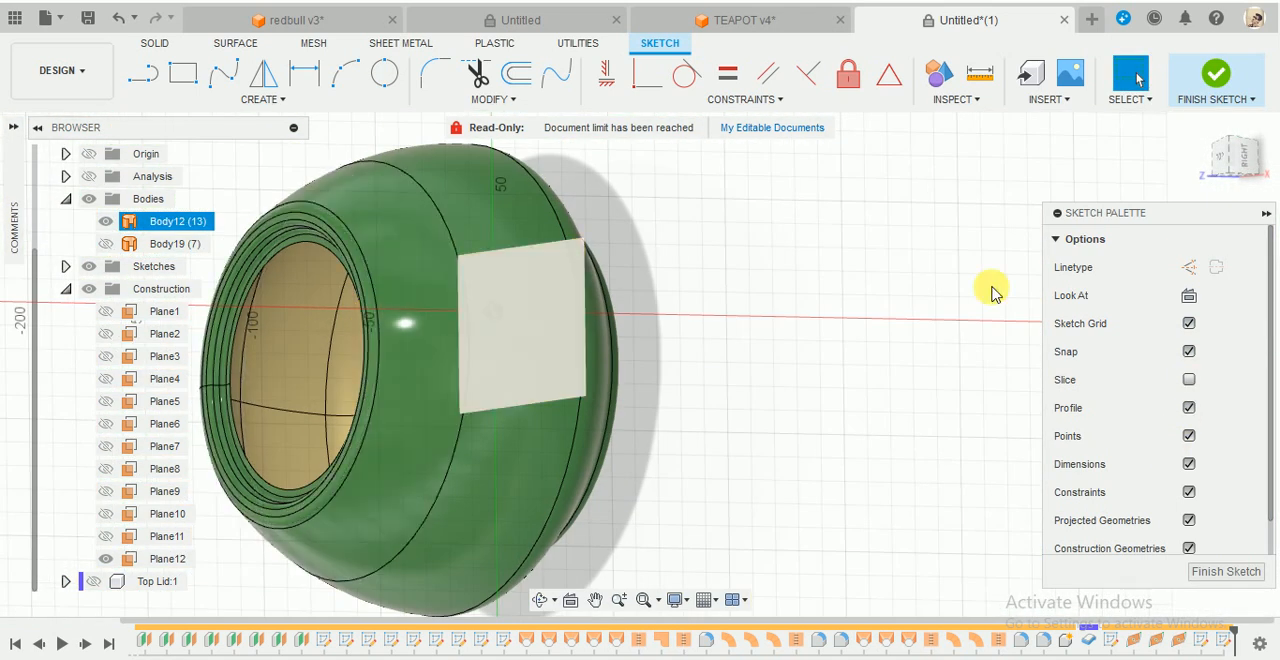
pyautogui.click(1190, 295)
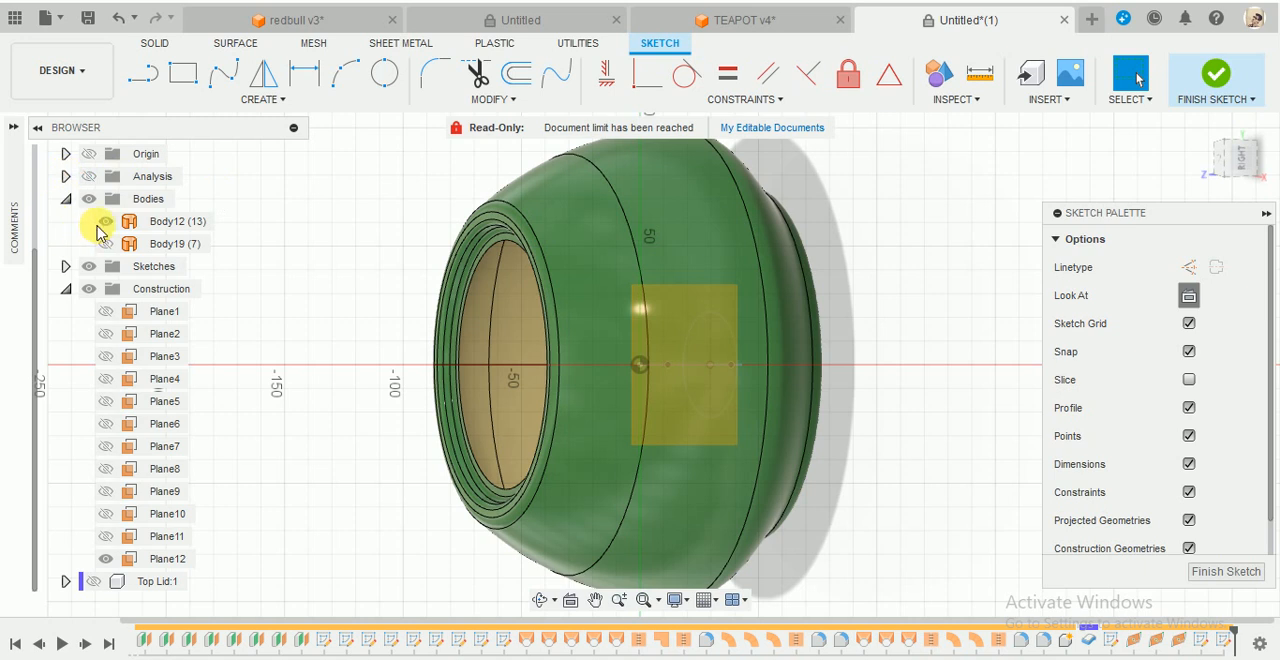
pyautogui.click(105, 221)
pyautogui.click(757, 351)
pyautogui.scroll(5, 757, 351)
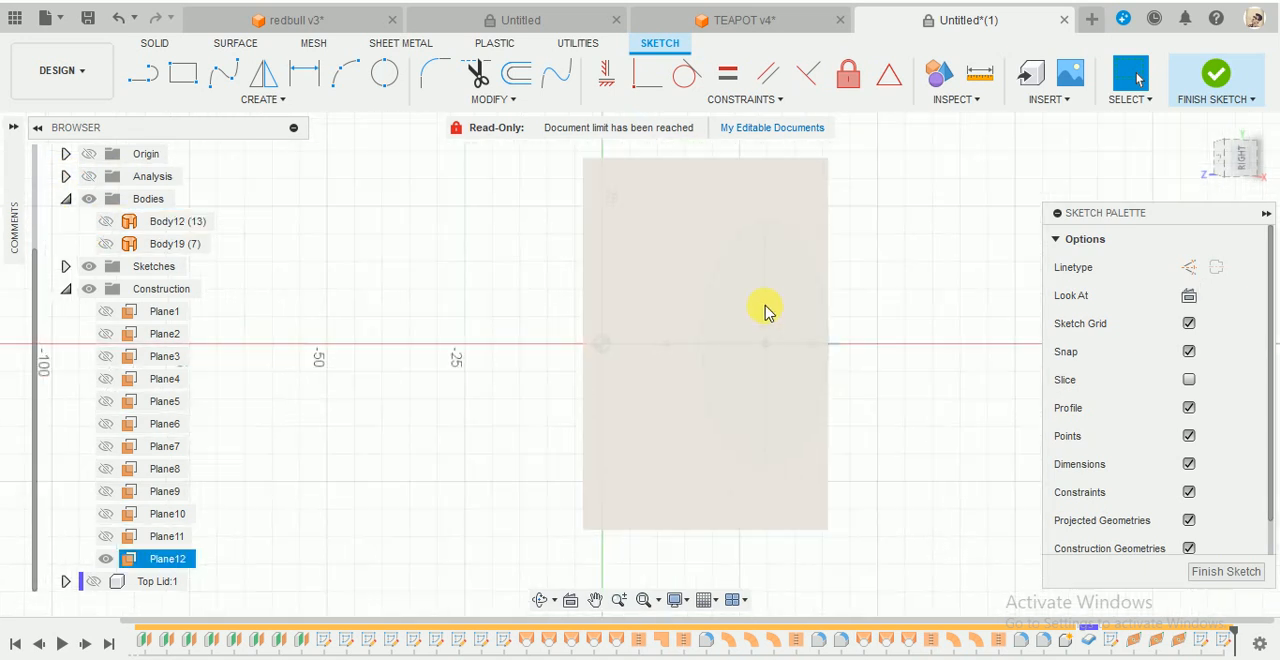
# - Draw an upright ellipse centred on the spline's outer end point, smaller than the ellipse at the inner start
pyautogui.click(277, 100)
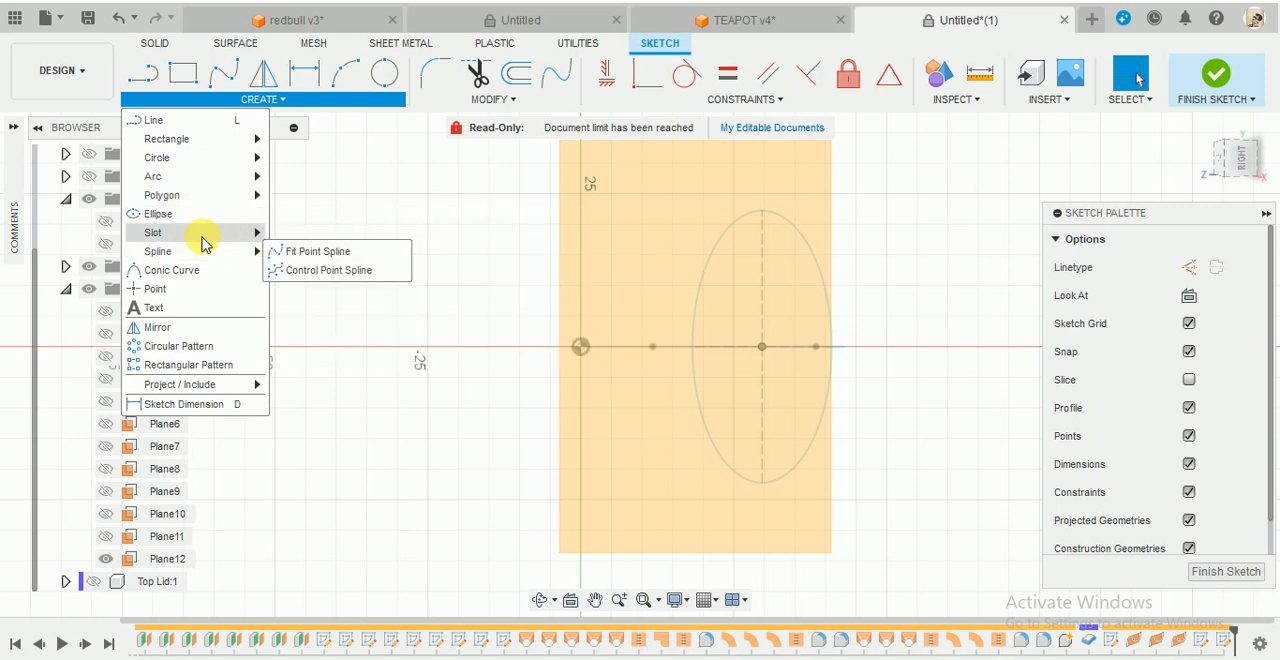
pyautogui.moveTo(203, 240)
pyautogui.click(169, 211)
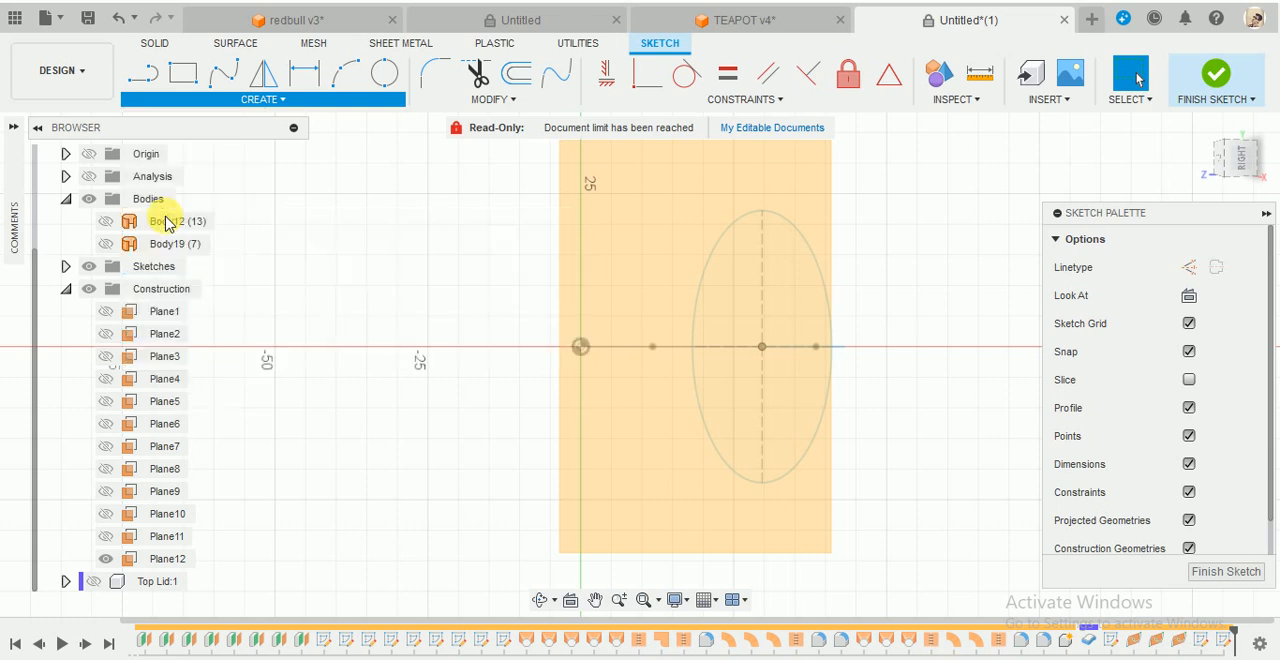
pyautogui.click(581, 347)
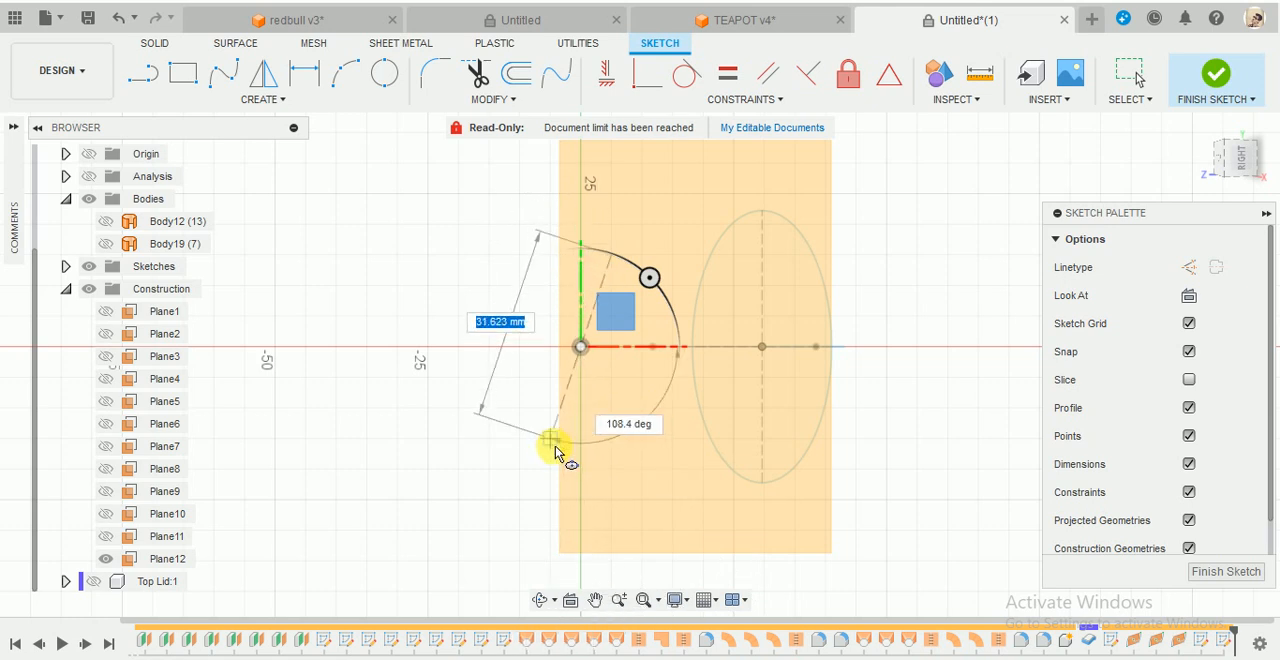
pyautogui.click(522, 347)
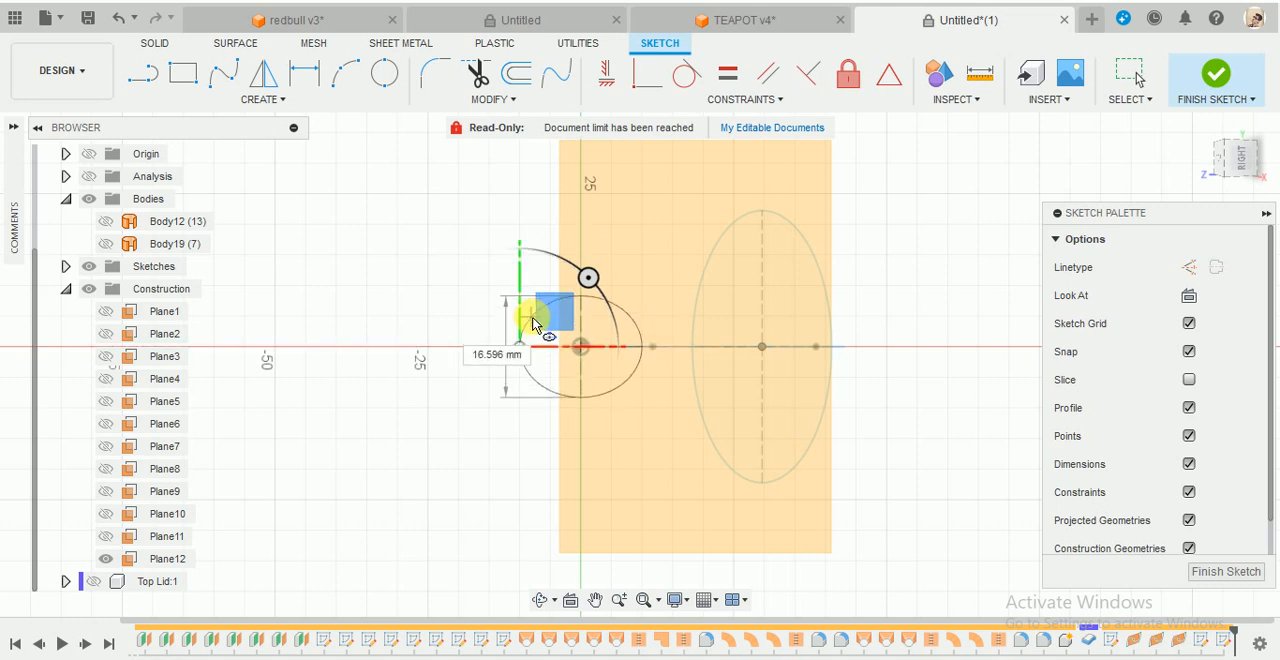
pyautogui.click(566, 261)
pyautogui.scroll(2, 601, 343)
pyautogui.press('Escape')
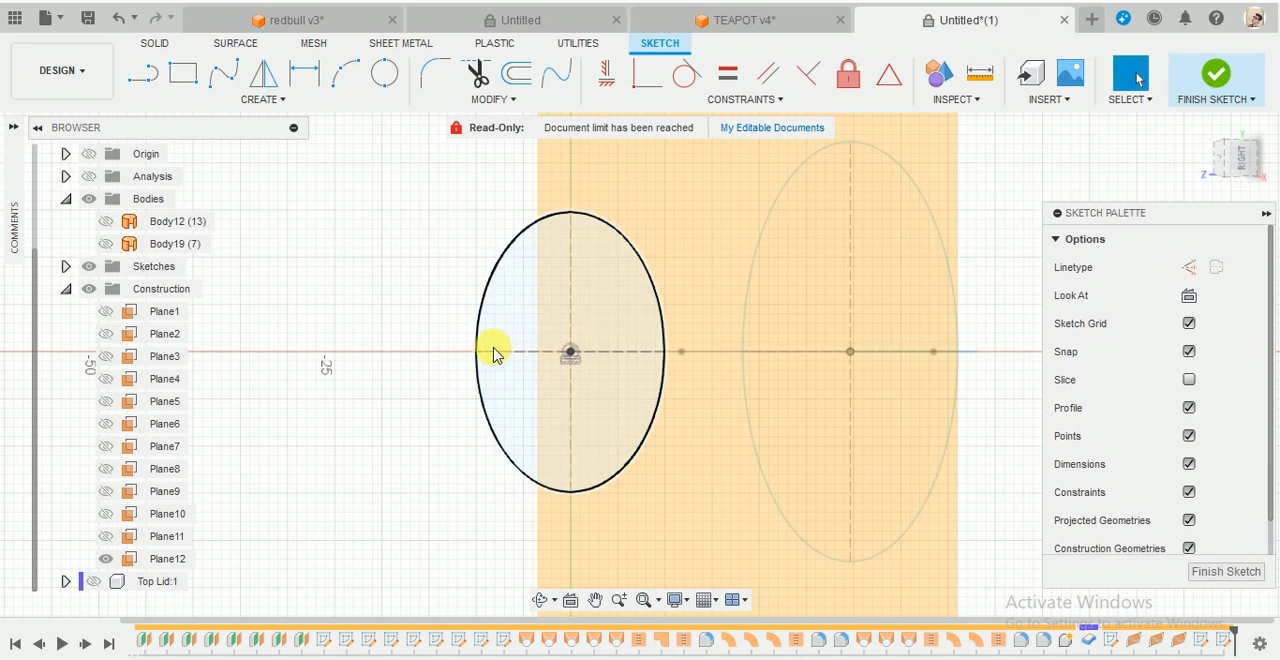
# - Narrow and shorten the outer-end ellipse by moving its axis points, and finish the sketch
pyautogui.moveTo(479, 354); pyautogui.dragTo(508, 354)
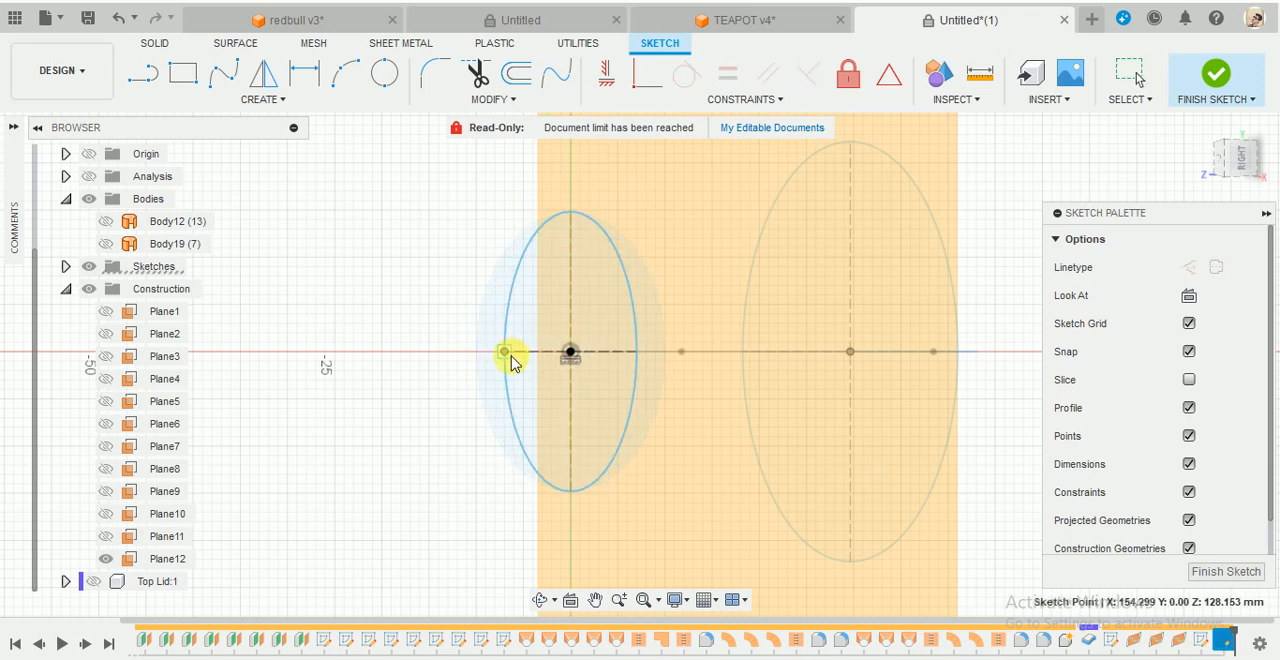
pyautogui.moveTo(571, 217); pyautogui.dragTo(560, 268)
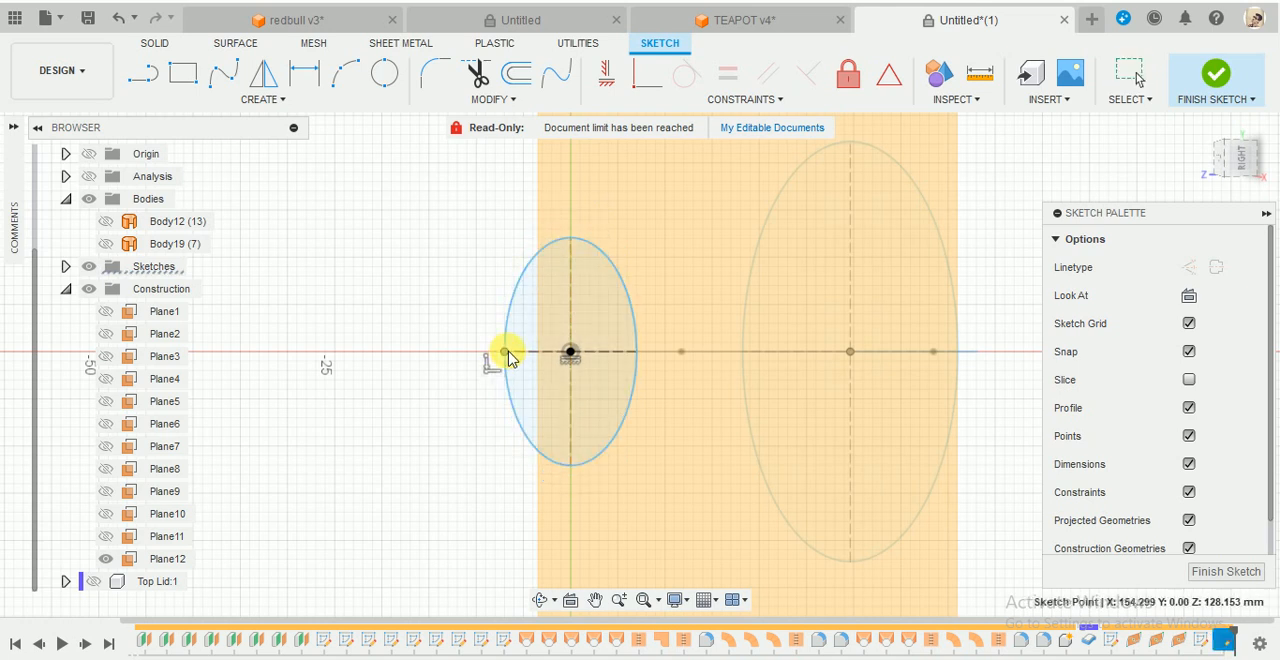
pyautogui.click(1212, 82)
# - Show Body12 again and delete the latest ellipse sketch at the spline's outer end
pyautogui.moveTo(640, 420)
pyautogui.keyDown('shift'); pyautogui.mouseDown(button='middle')
pyautogui.moveTo(760, 374)
pyautogui.moveTo(850, 390)
pyautogui.moveTo(831, 391)
pyautogui.moveTo(943, 343)
pyautogui.moveTo(960, 320)
pyautogui.mouseUp(button='middle'); pyautogui.keyUp('shift')
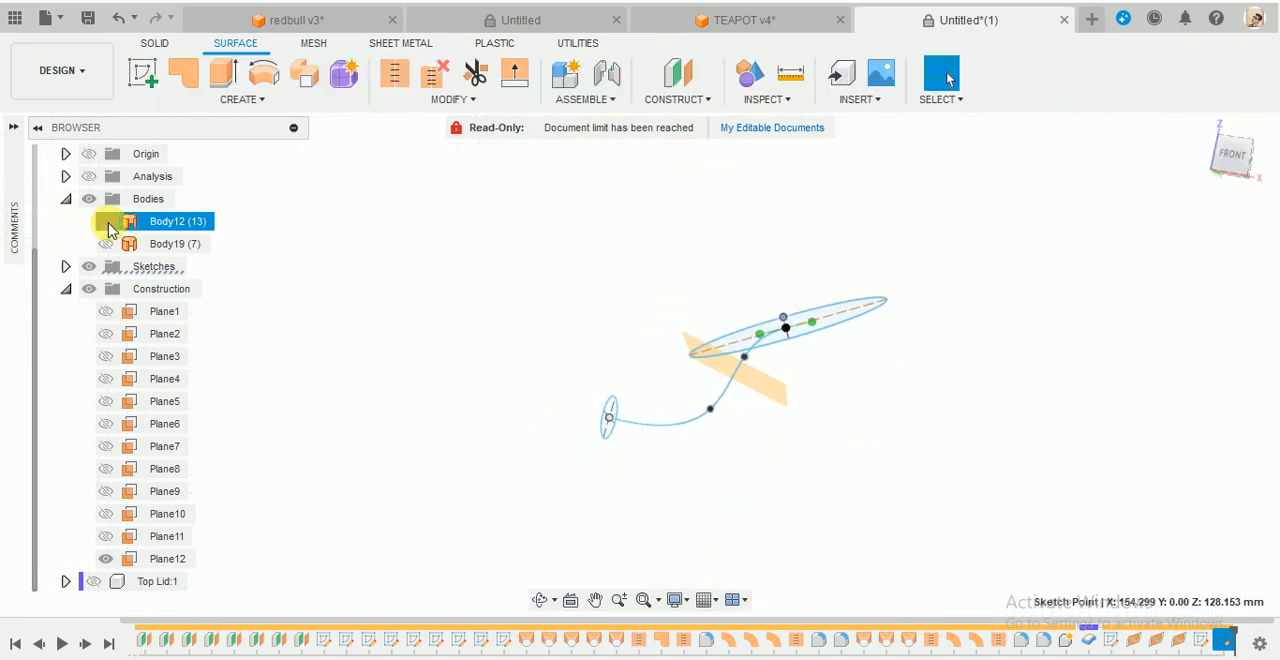
pyautogui.click(106, 221)
pyautogui.moveTo(694, 266)
pyautogui.keyDown('shift'); pyautogui.mouseDown(button='middle')
pyautogui.moveTo(625, 297)
pyautogui.moveTo(609, 289)
pyautogui.mouseUp(button='middle'); pyautogui.keyUp('shift')
pyautogui.click(736, 374)
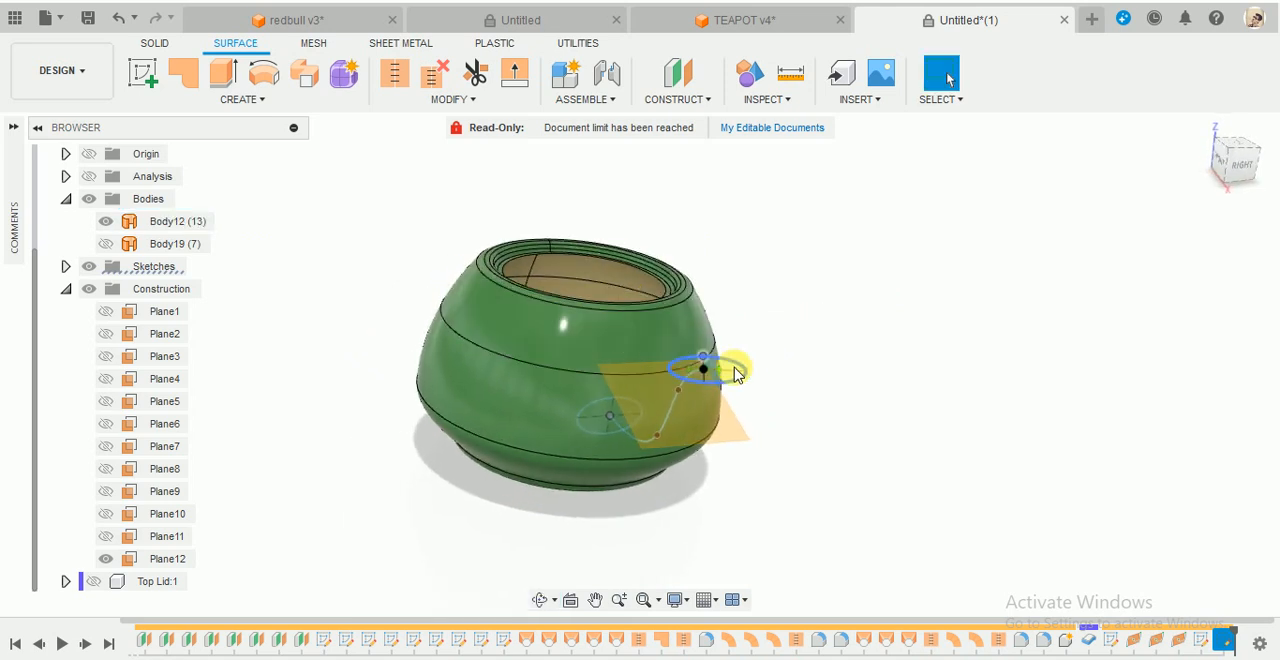
pyautogui.rightClick(1228, 641)
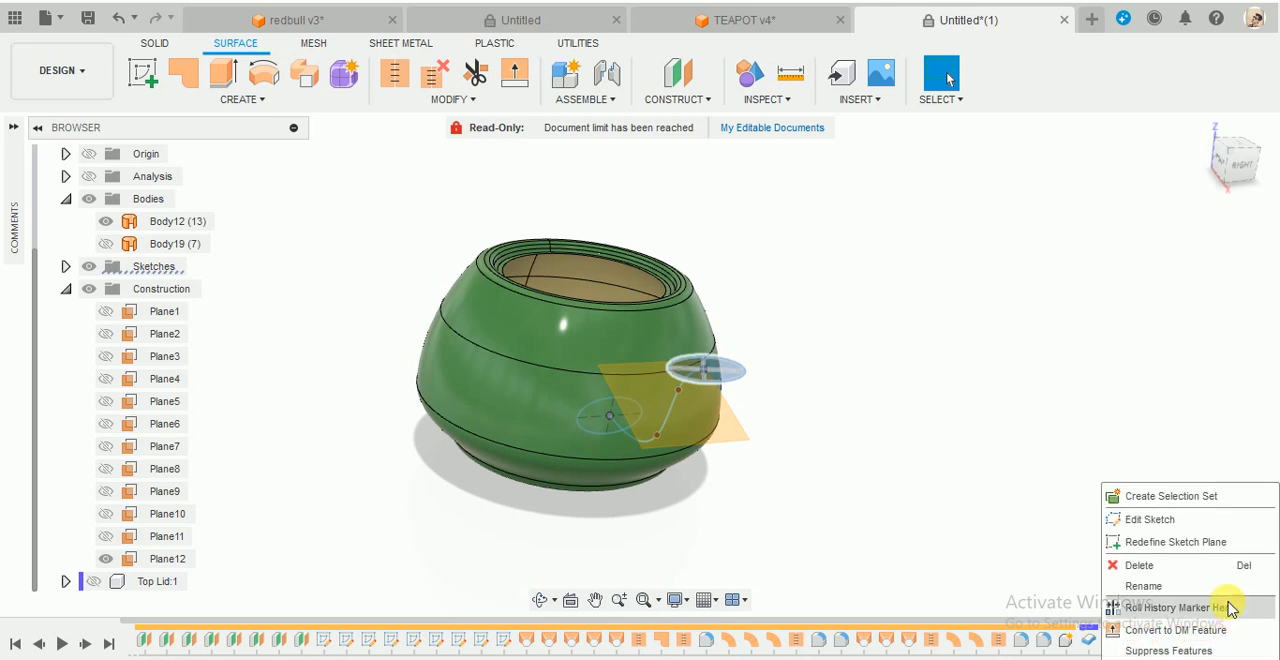
pyautogui.click(1115, 567)
pyautogui.keyDown('shift'); pyautogui.moveTo(938, 450); pyautogui.dragTo(837, 486, button='middle'); pyautogui.keyUp('shift')
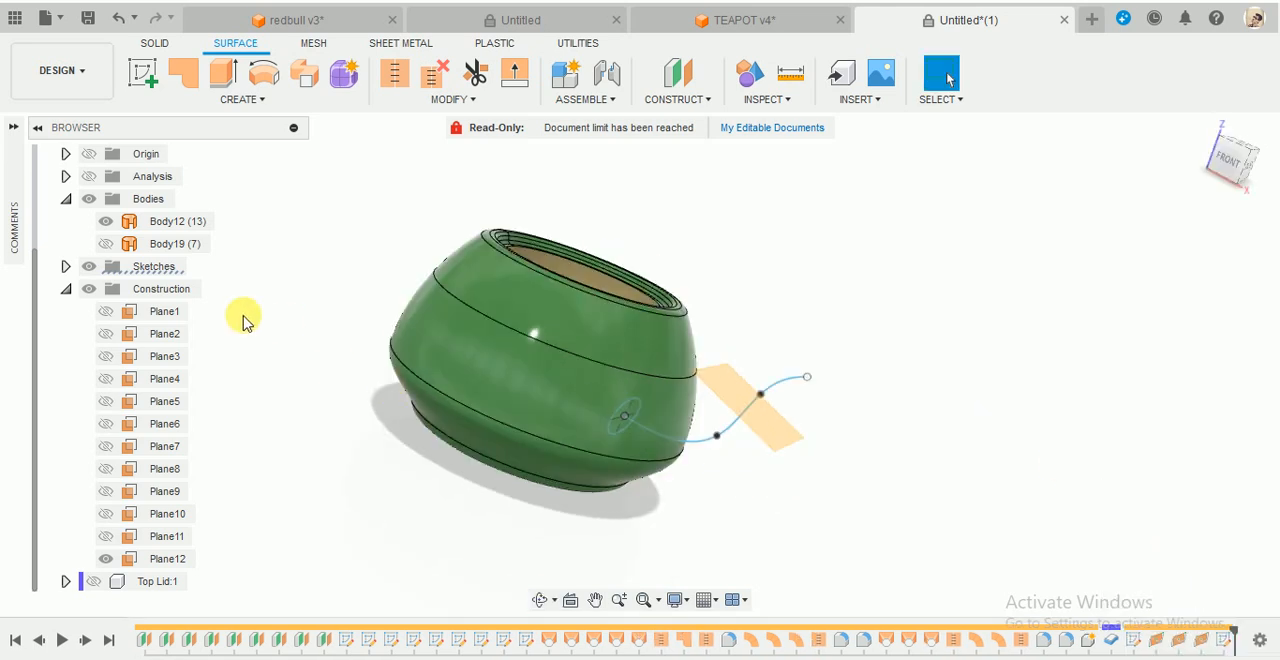
# - Start a new sketch on Plane11 at the spline's outer end and hide Body12
pyautogui.click(105, 538)
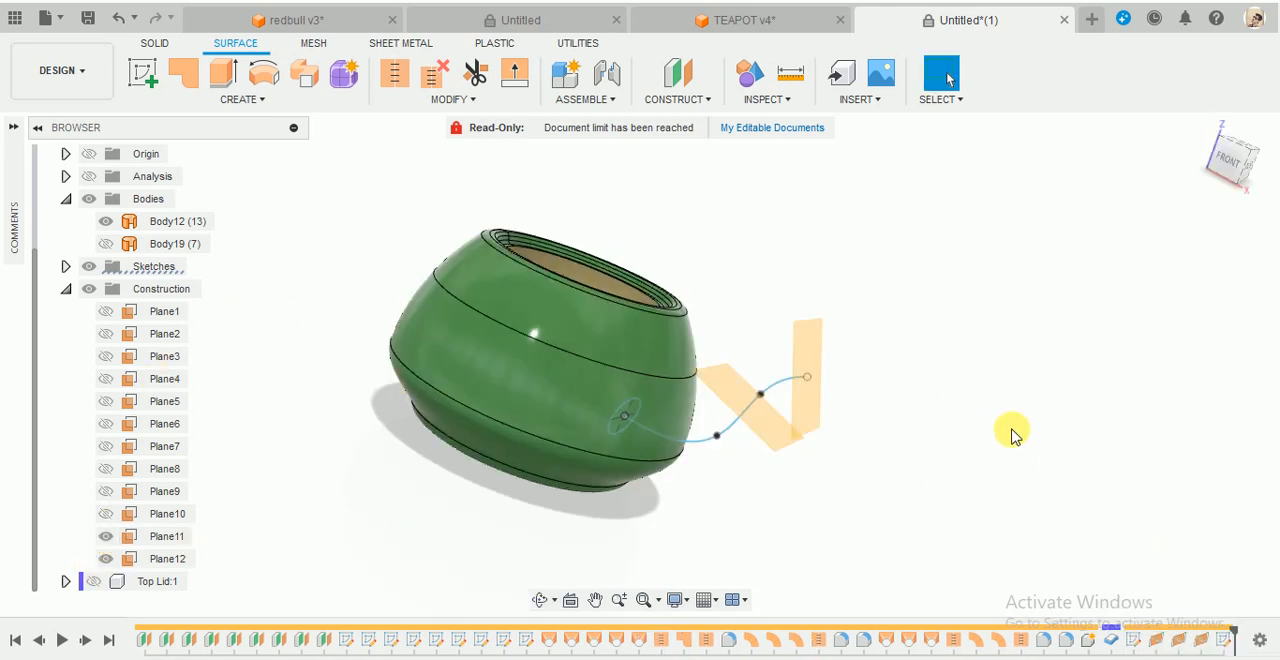
pyautogui.click(143, 72)
pyautogui.click(795, 353)
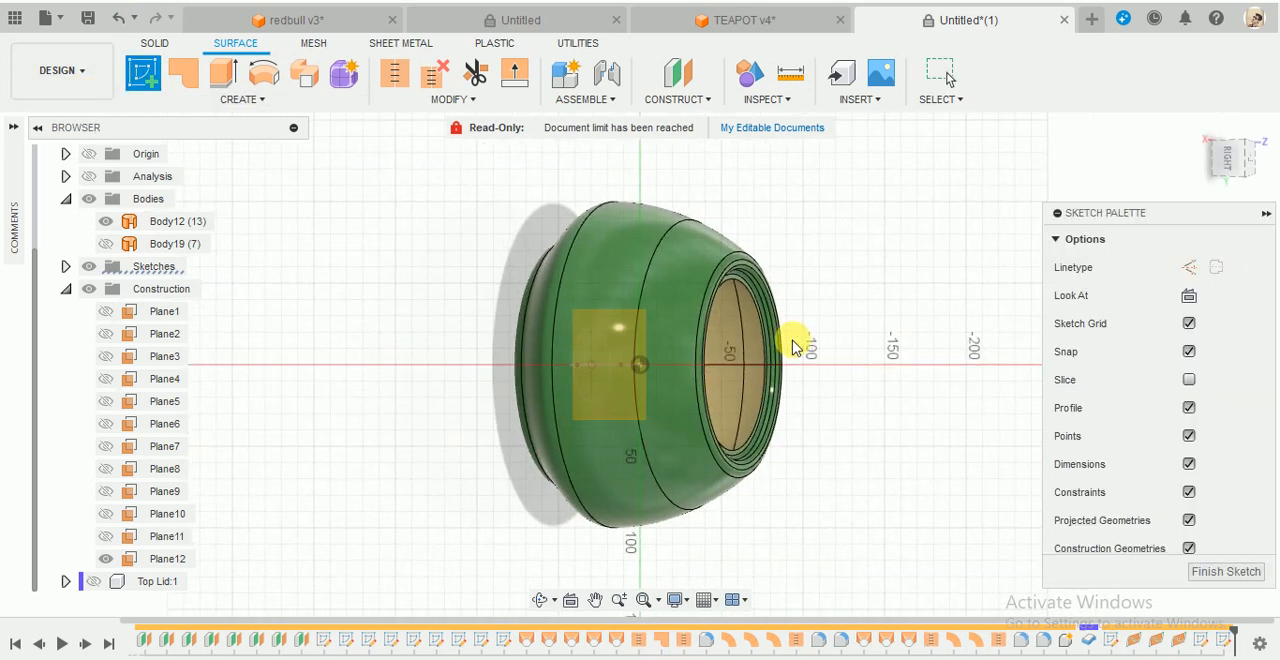
pyautogui.scroll(2, 668, 387)
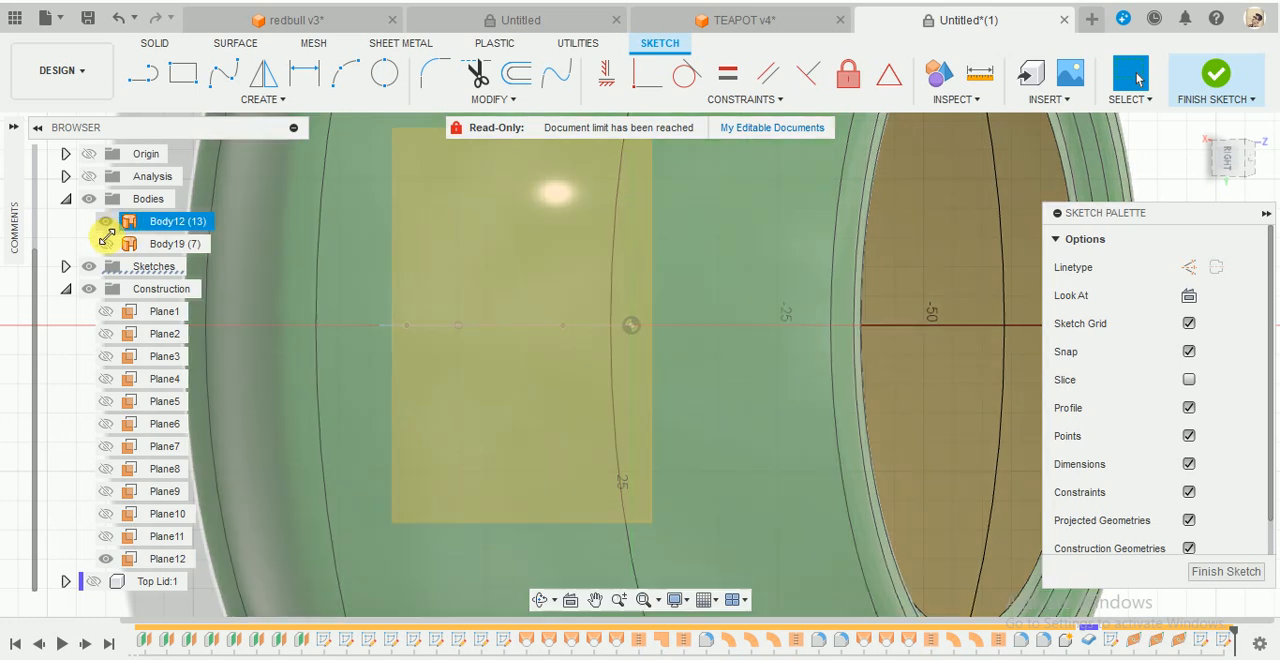
pyautogui.click(108, 221)
# - Draw an upright ellipse about 20 mm long and less than half as wide, centred on the spline's outer end point, and finish the sketch
pyautogui.click(271, 97)
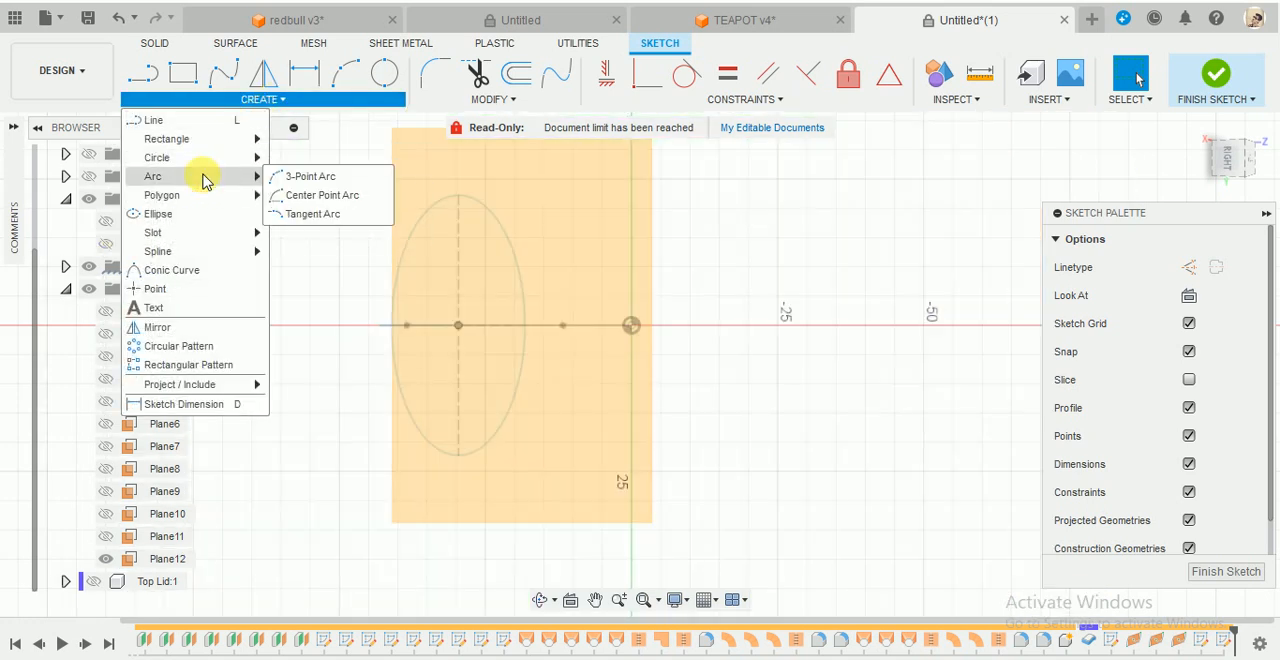
pyautogui.click(198, 214)
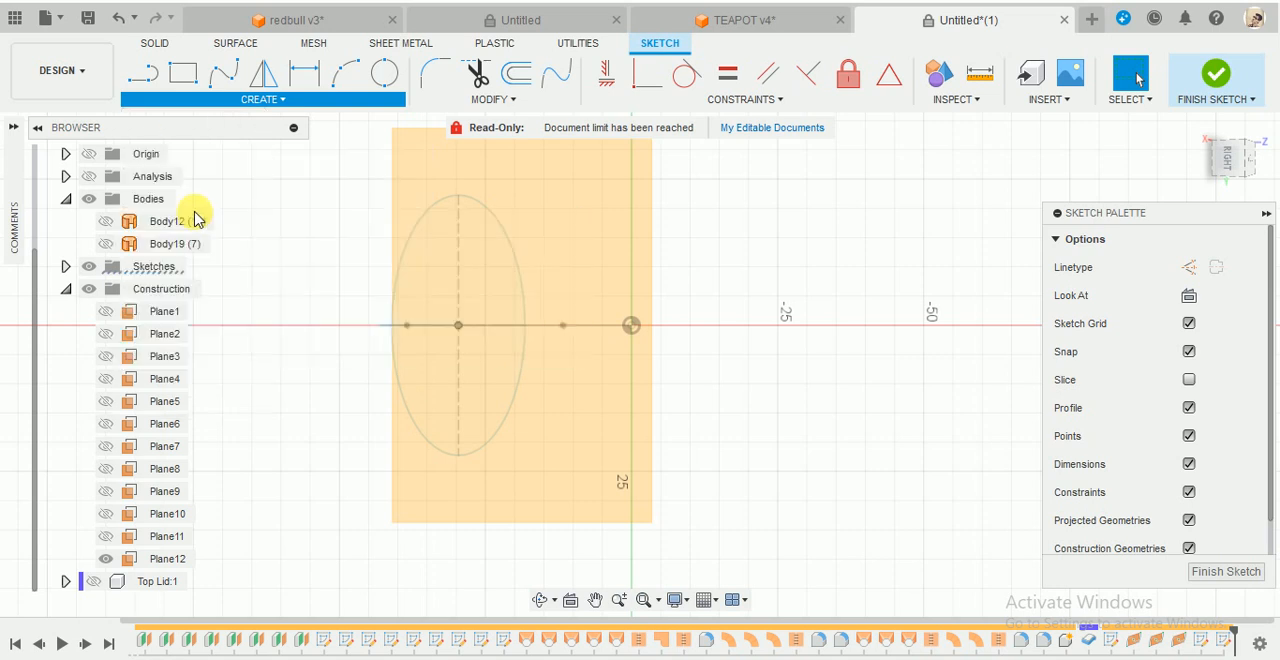
pyautogui.click(636, 328)
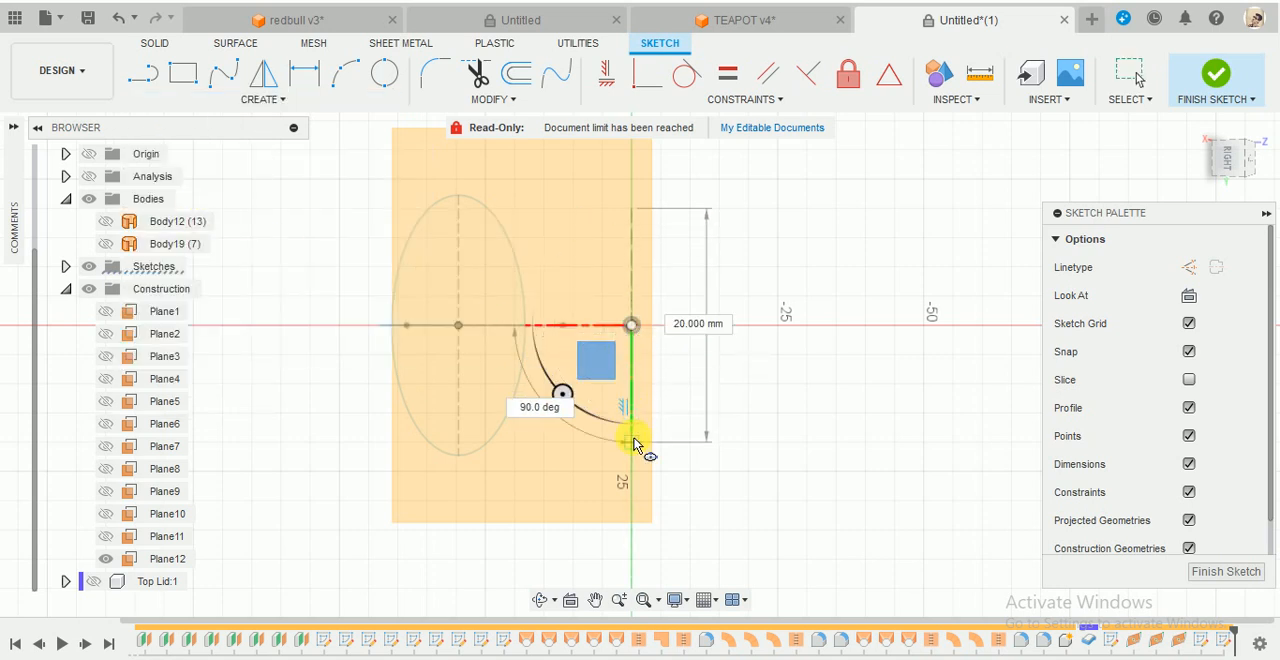
pyautogui.scroll(3, 641, 376)
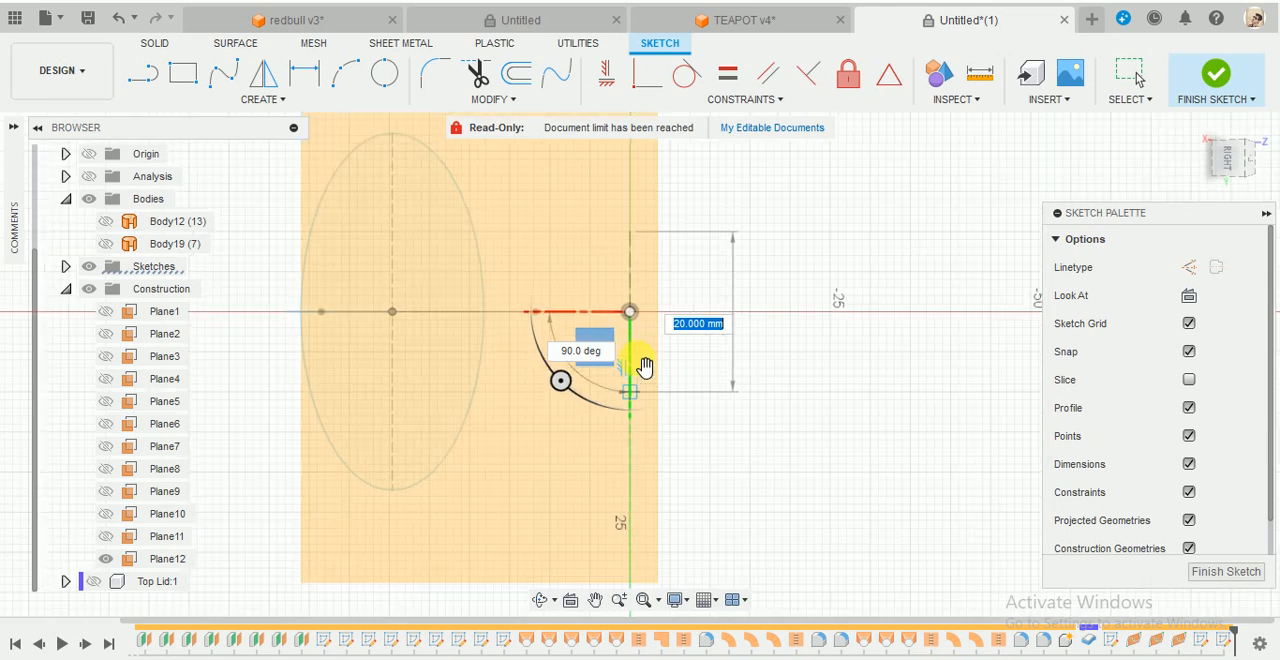
pyautogui.click(627, 220)
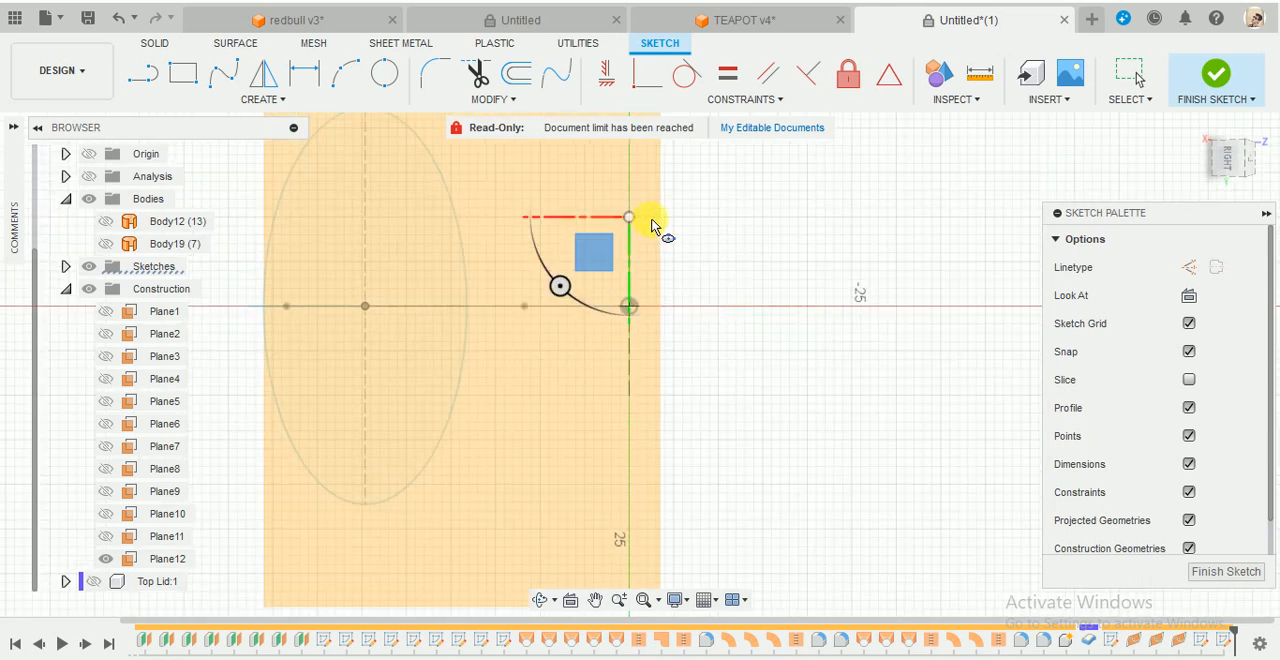
pyautogui.click(664, 278)
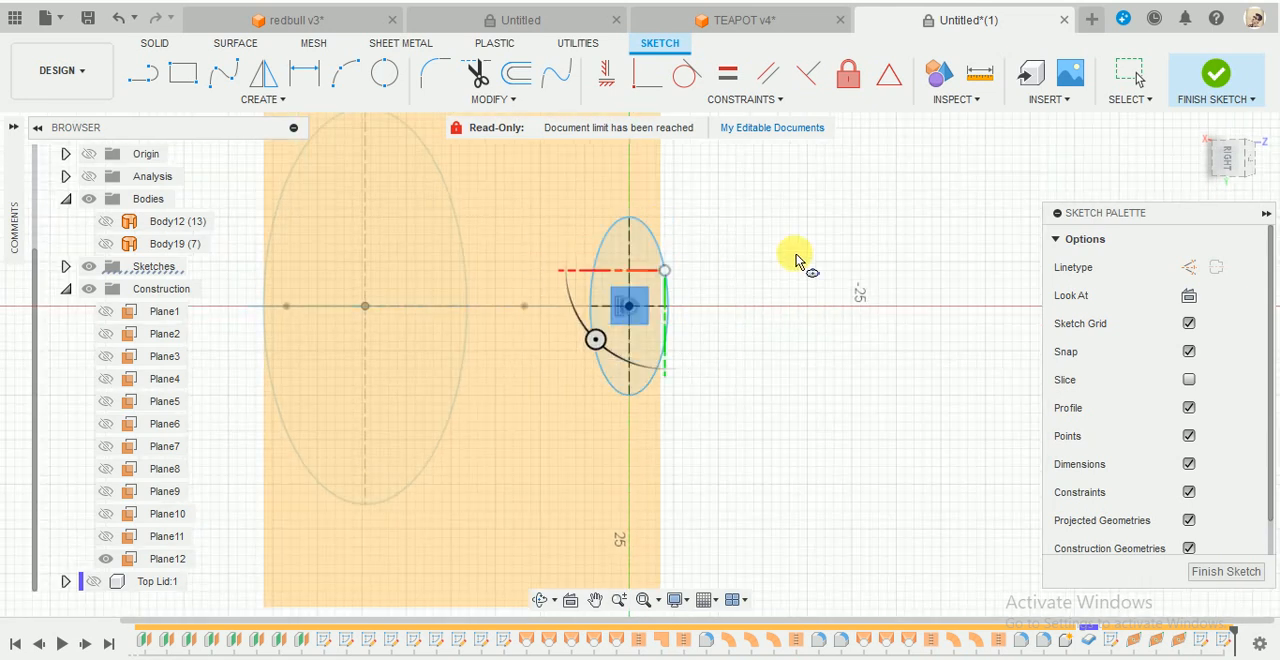
pyautogui.click(1230, 88)
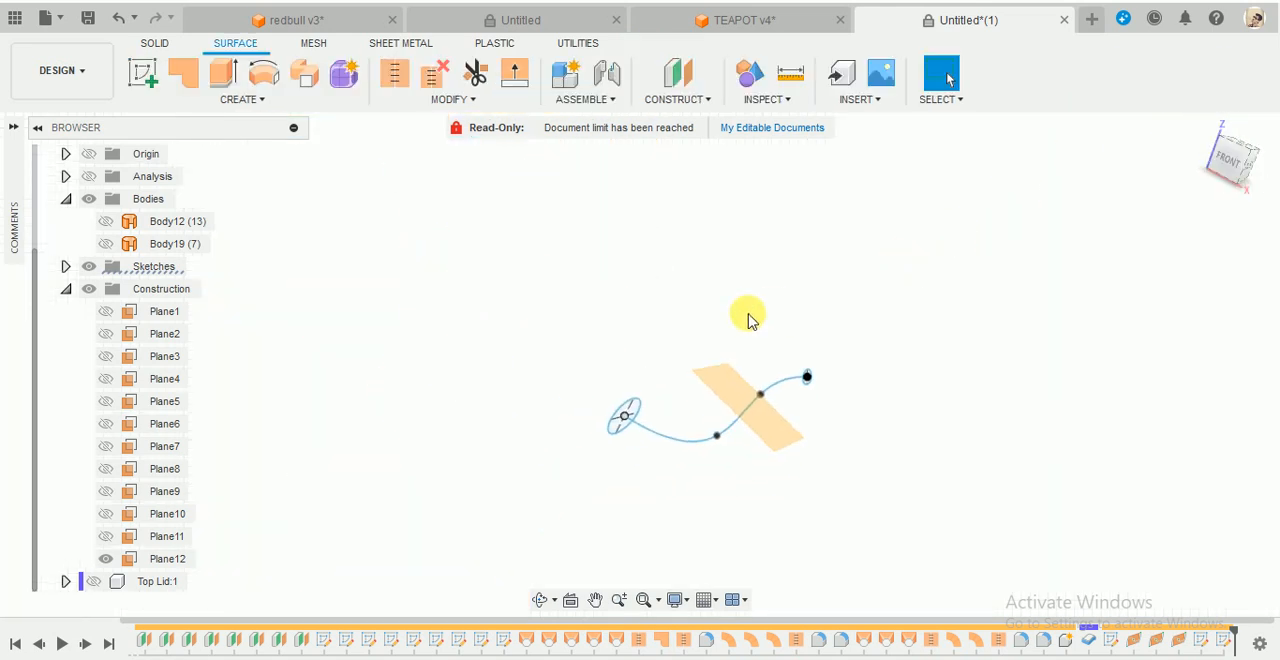
# - Start a sketch on Plane12, the plane crossing the middle of the spline
pyautogui.keyDown('shift'); pyautogui.moveTo(609, 326); pyautogui.dragTo(482, 418, button='middle'); pyautogui.keyUp('shift')
pyautogui.keyDown('shift'); pyautogui.moveTo(457, 432); pyautogui.dragTo(820, 440, button='middle'); pyautogui.keyUp('shift')
pyautogui.click(1201, 126)
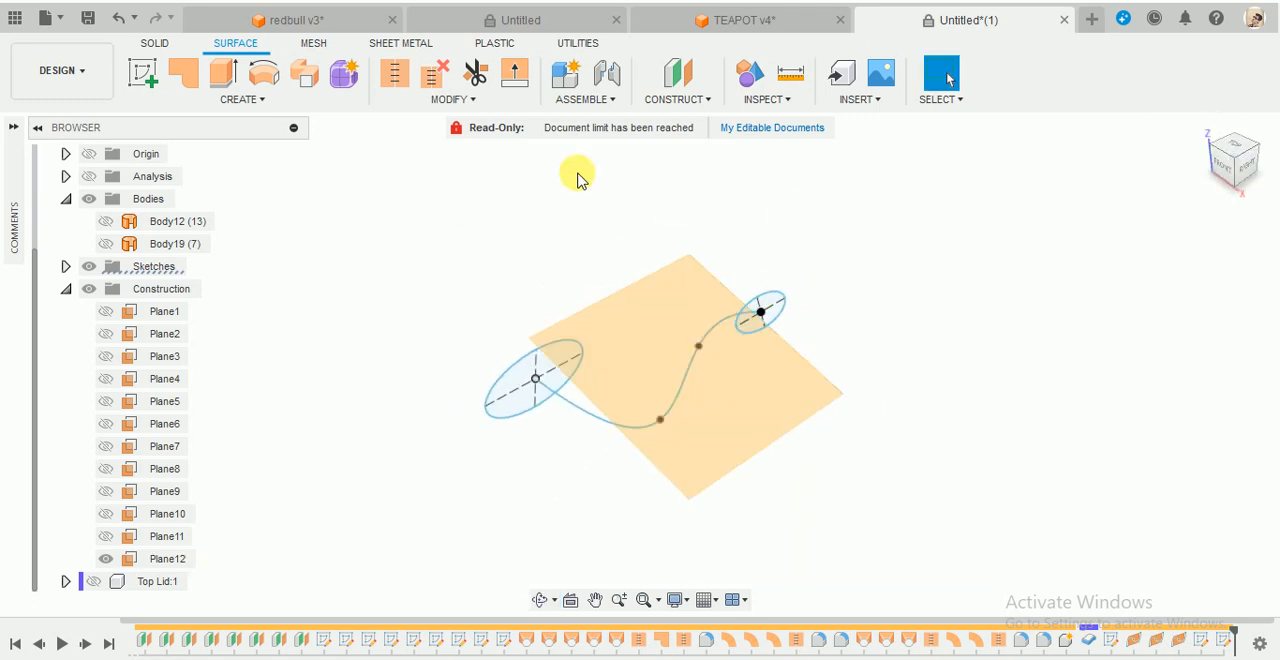
pyautogui.click(145, 75)
pyautogui.click(735, 413)
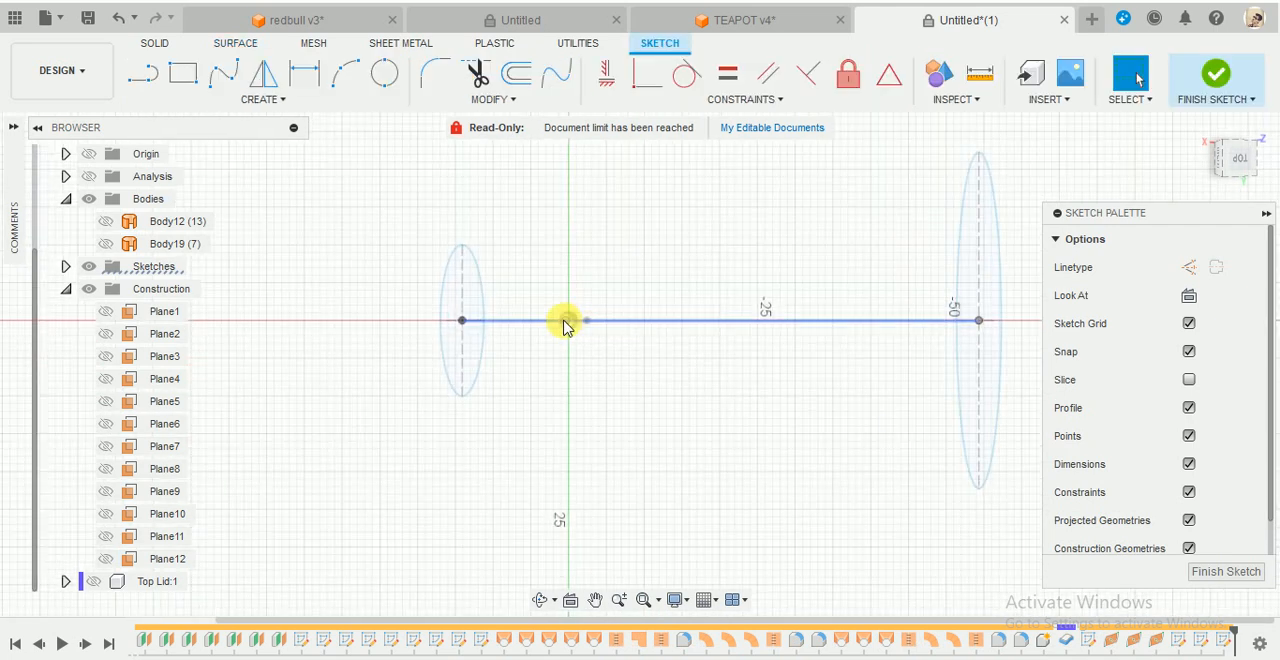
# - Draw an upright ellipse about 28 mm long centred on the sketch origin where the spline crosses Plane12, and finish the sketch
pyautogui.click(262, 97)
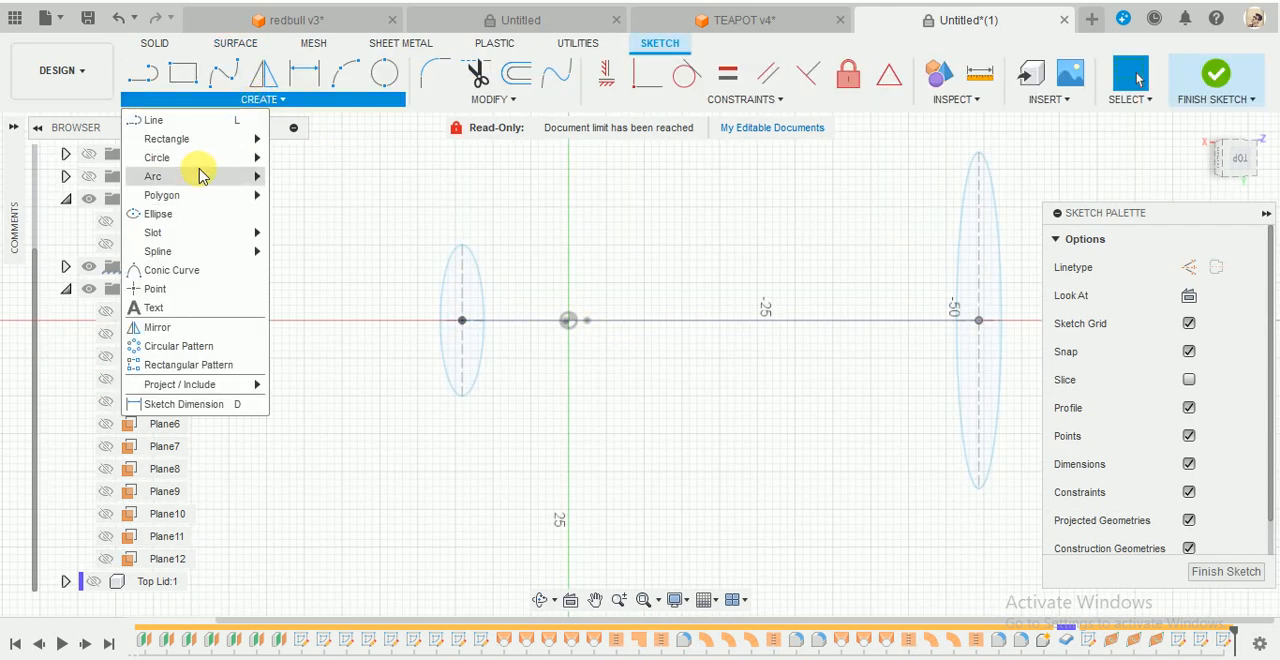
pyautogui.click(180, 213)
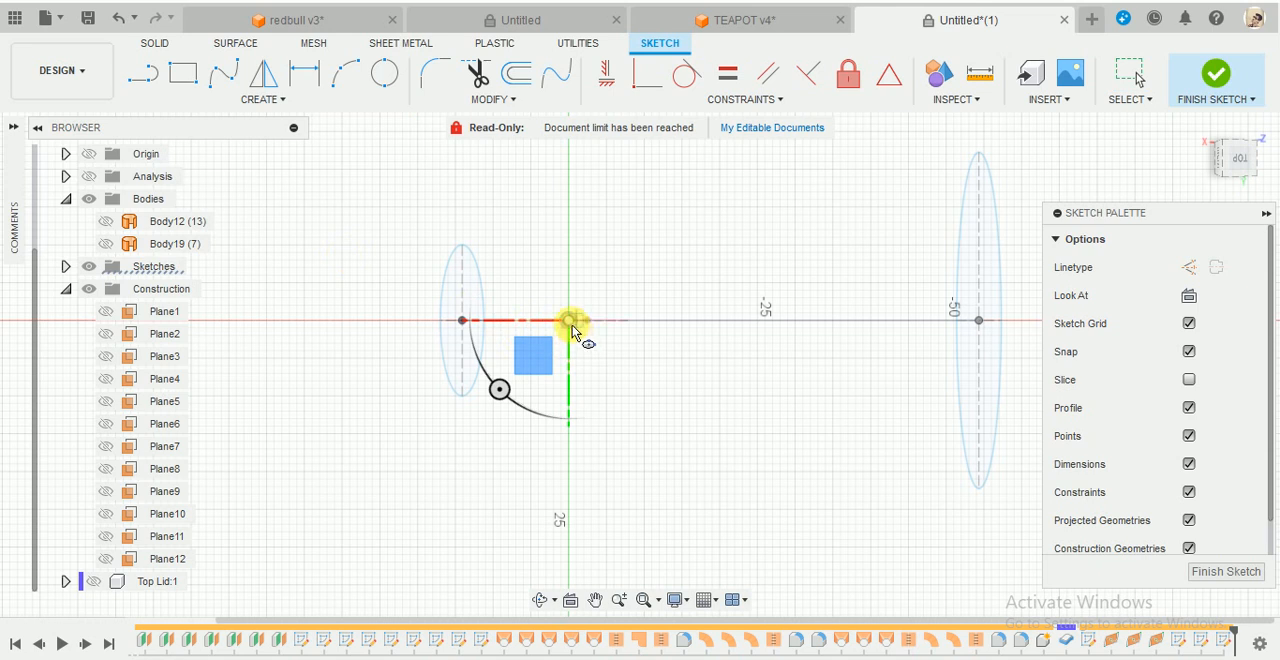
pyautogui.click(571, 323)
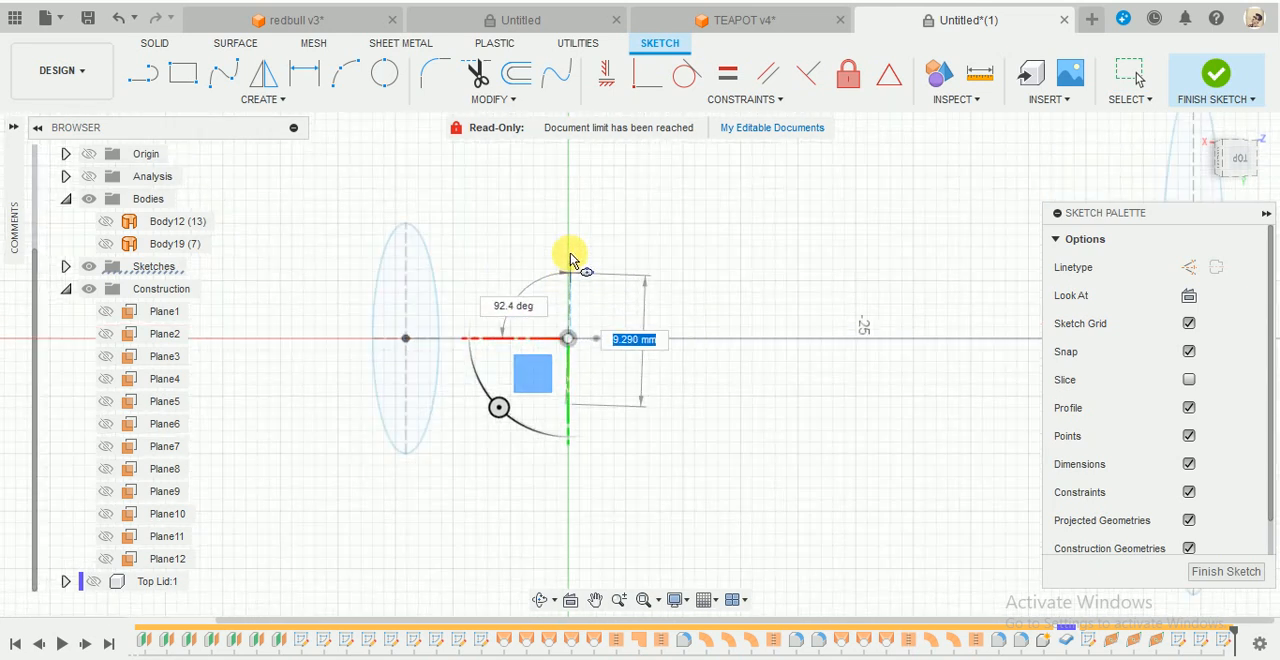
pyautogui.click(569, 182)
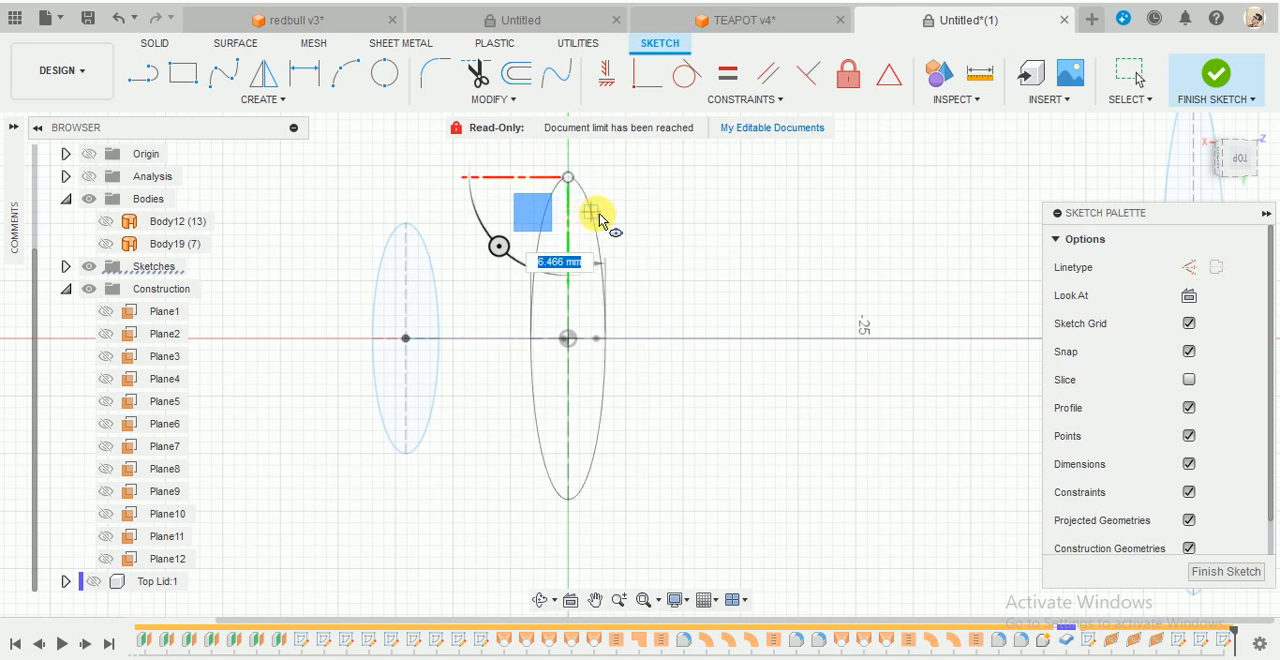
pyautogui.click(601, 210)
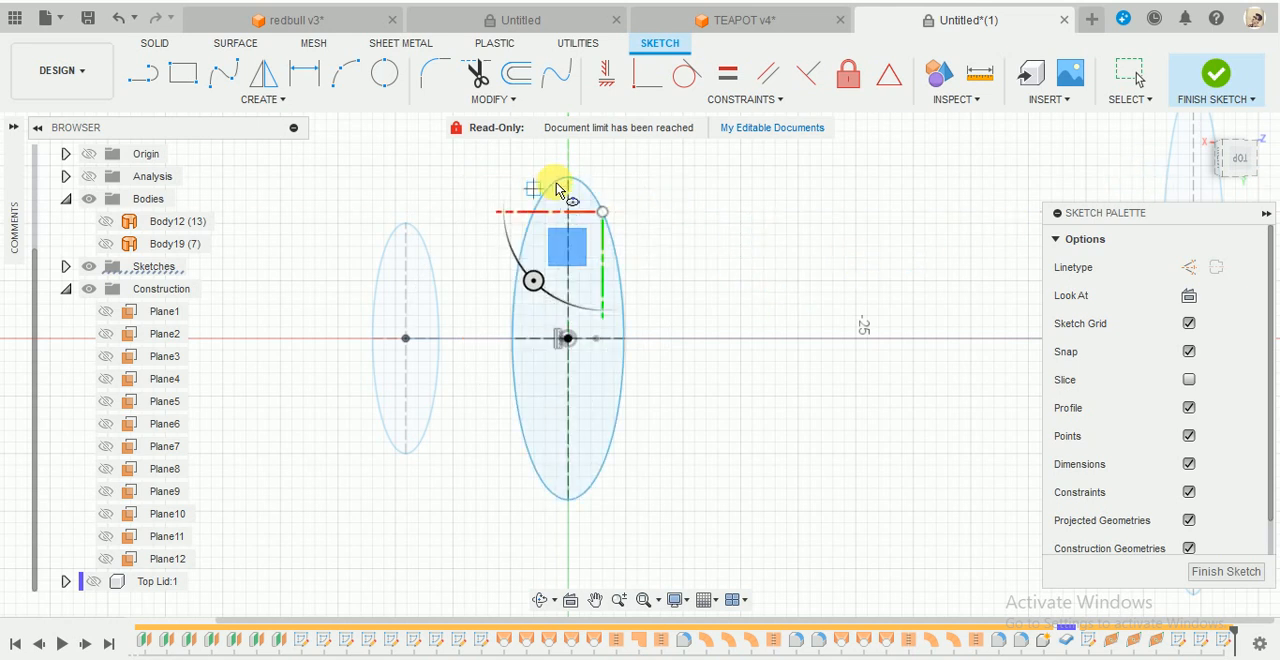
pyautogui.click(1205, 98)
# - Show Body12 again to compare the three spout ellipses with the teapot body
pyautogui.moveTo(920, 223)
pyautogui.keyDown('shift'); pyautogui.mouseDown(button='middle')
pyautogui.moveTo(823, 409)
pyautogui.moveTo(900, 349)
pyautogui.moveTo(909, 383)
pyautogui.moveTo(857, 431)
pyautogui.moveTo(811, 432)
pyautogui.moveTo(837, 446)
pyautogui.mouseUp(button='middle'); pyautogui.keyUp('shift')
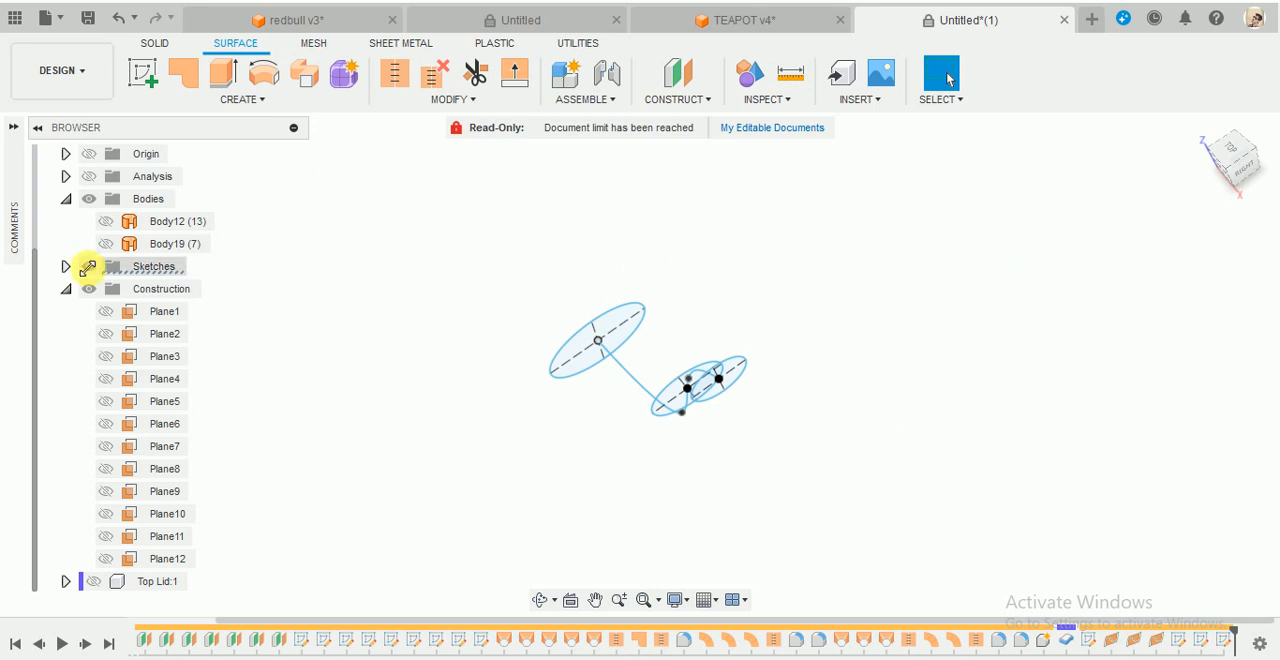
pyautogui.click(107, 222)
pyautogui.keyDown('shift'); pyautogui.moveTo(1068, 506); pyautogui.dragTo(735, 416, button='middle'); pyautogui.keyUp('shift')
# - Edit the middle ellipse's sketch, shorten its long axis to about 16 mm, and finish the sketch
pyautogui.rightClick(655, 428)
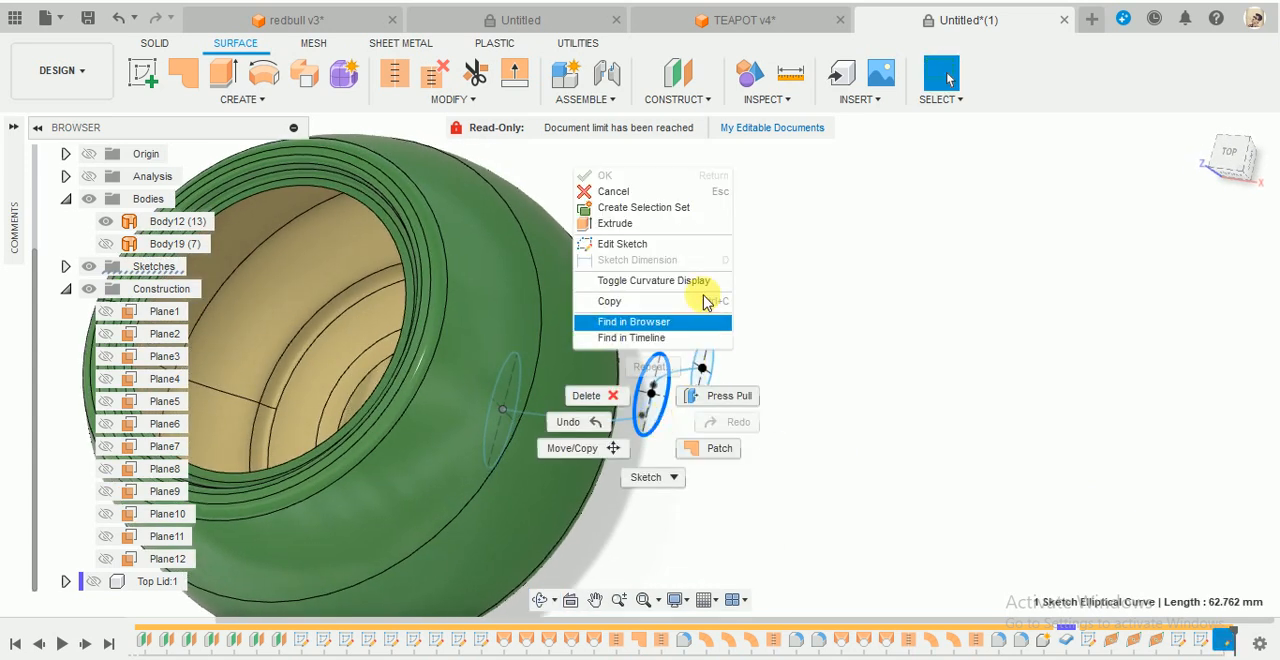
pyautogui.click(686, 243)
pyautogui.scroll(5, 686, 434)
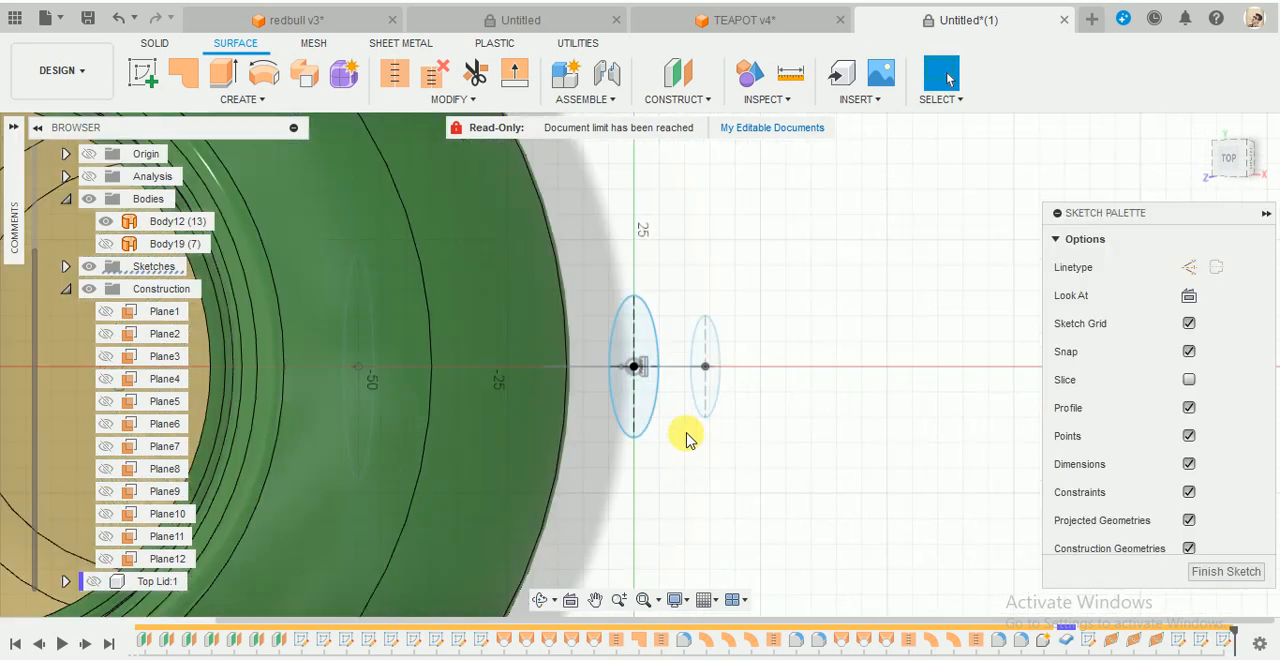
pyautogui.moveTo(616, 258); pyautogui.dragTo(617, 275)
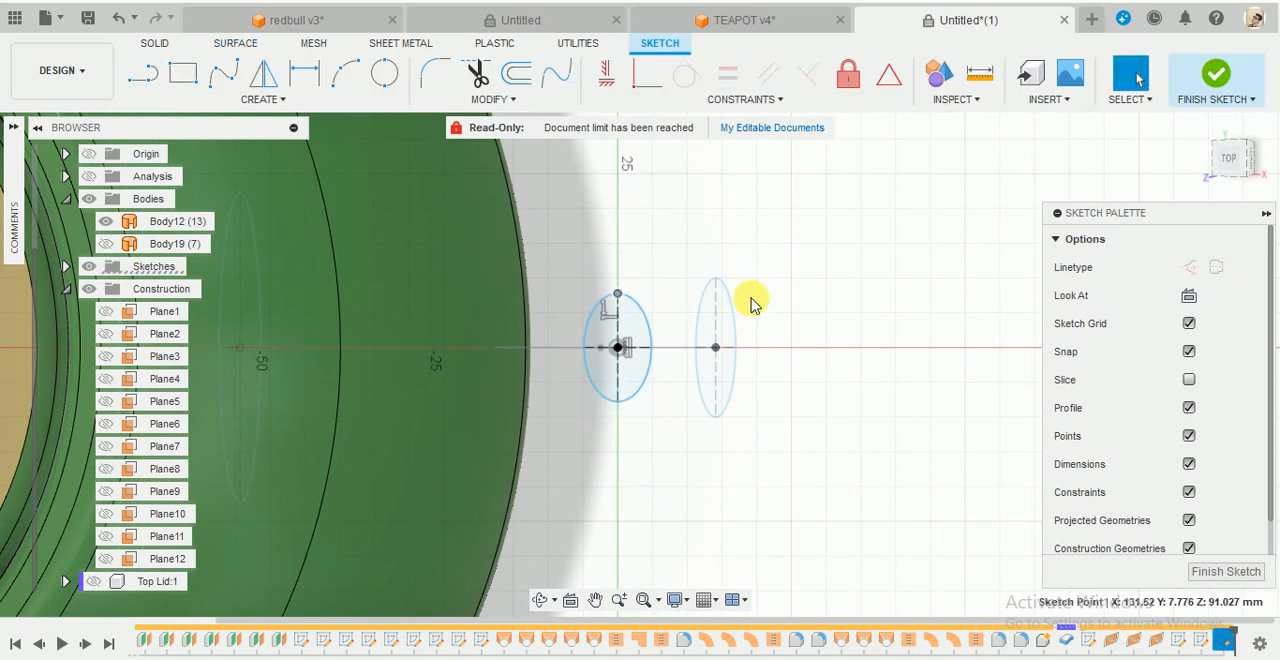
pyautogui.click(652, 356)
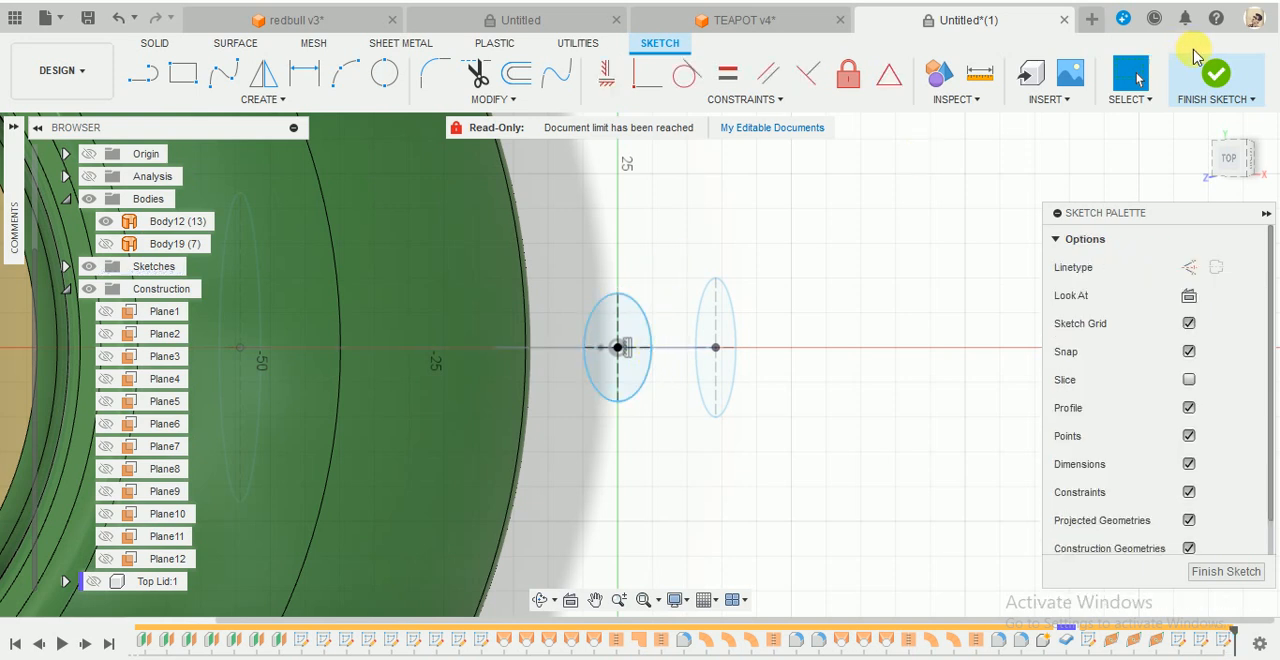
pyautogui.click(1212, 75)
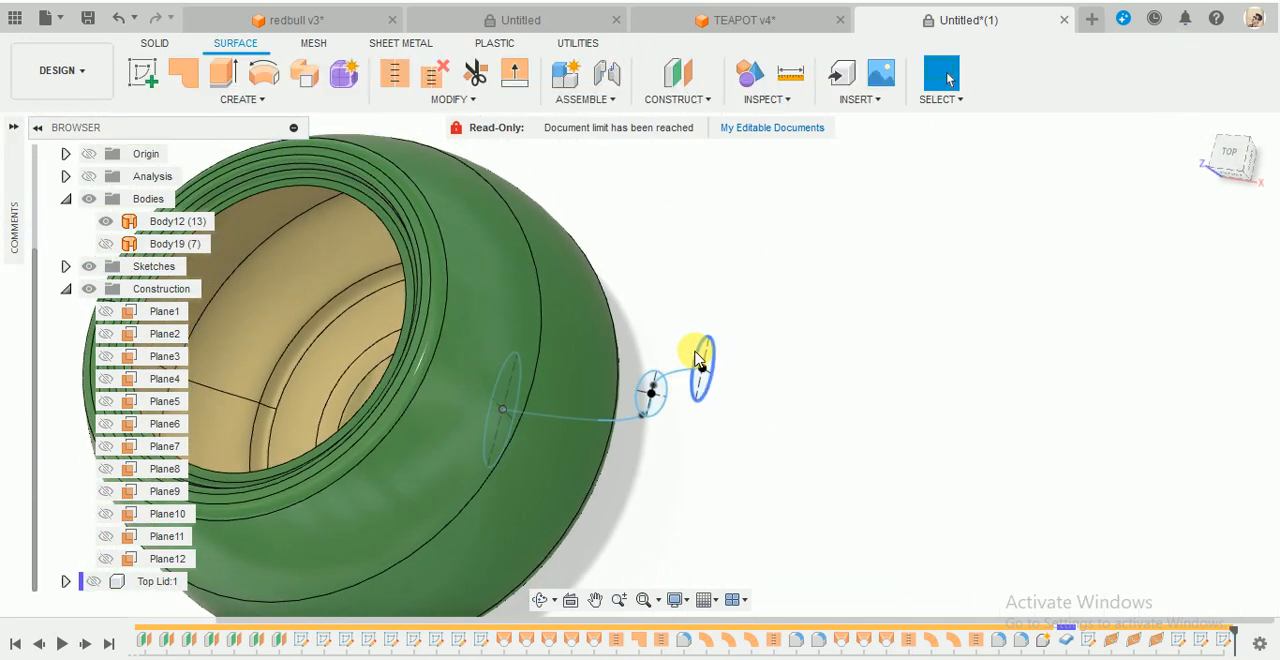
# - Edit the outer-end ellipse's sketch, shorten its long axis to about 13 mm, and finish the sketch
pyautogui.rightClick(699, 362)
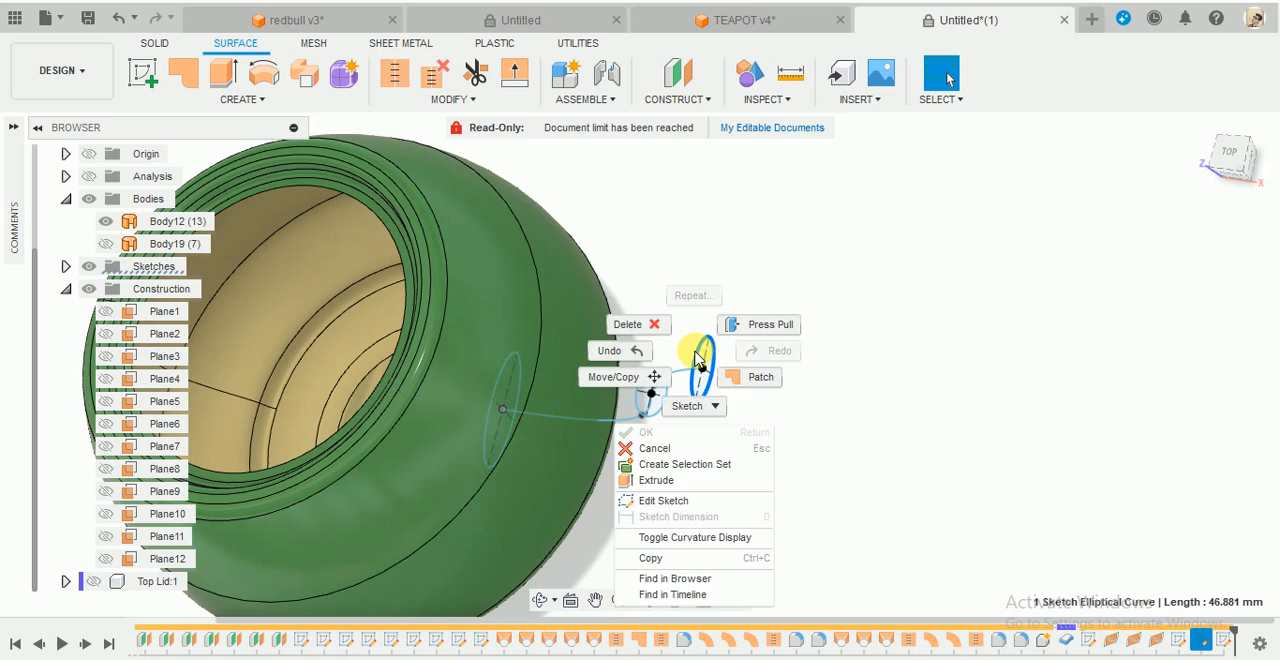
pyautogui.click(660, 497)
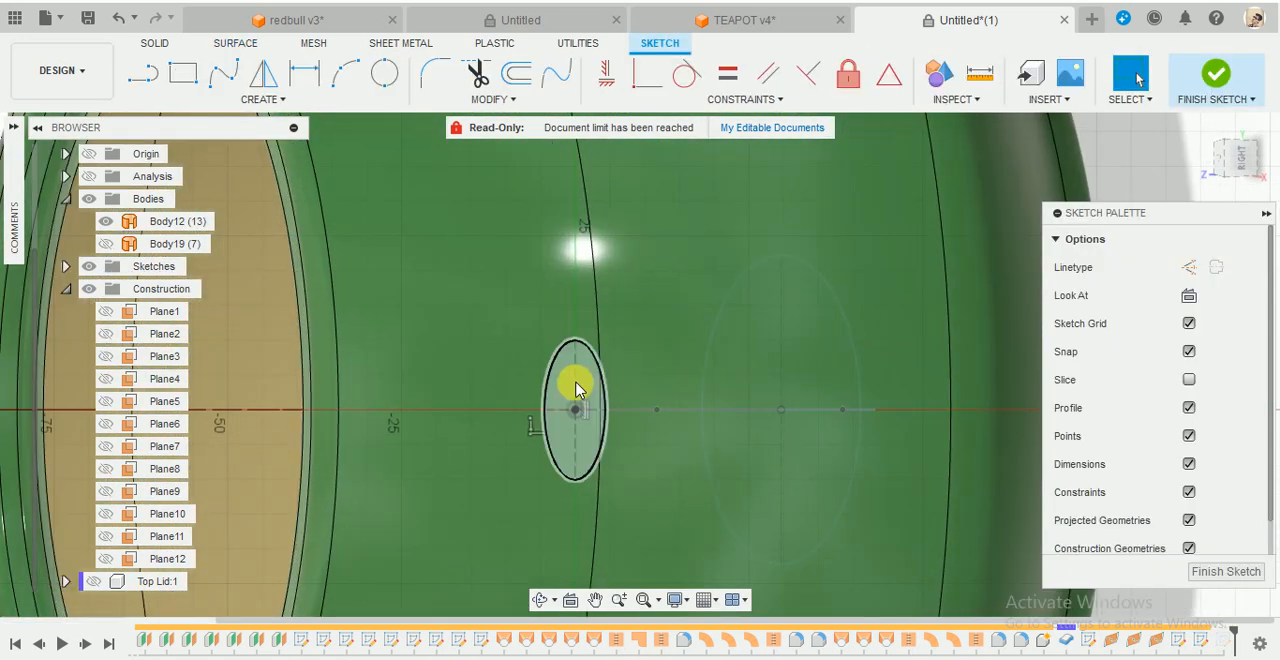
pyautogui.moveTo(573, 364); pyautogui.dragTo(573, 373)
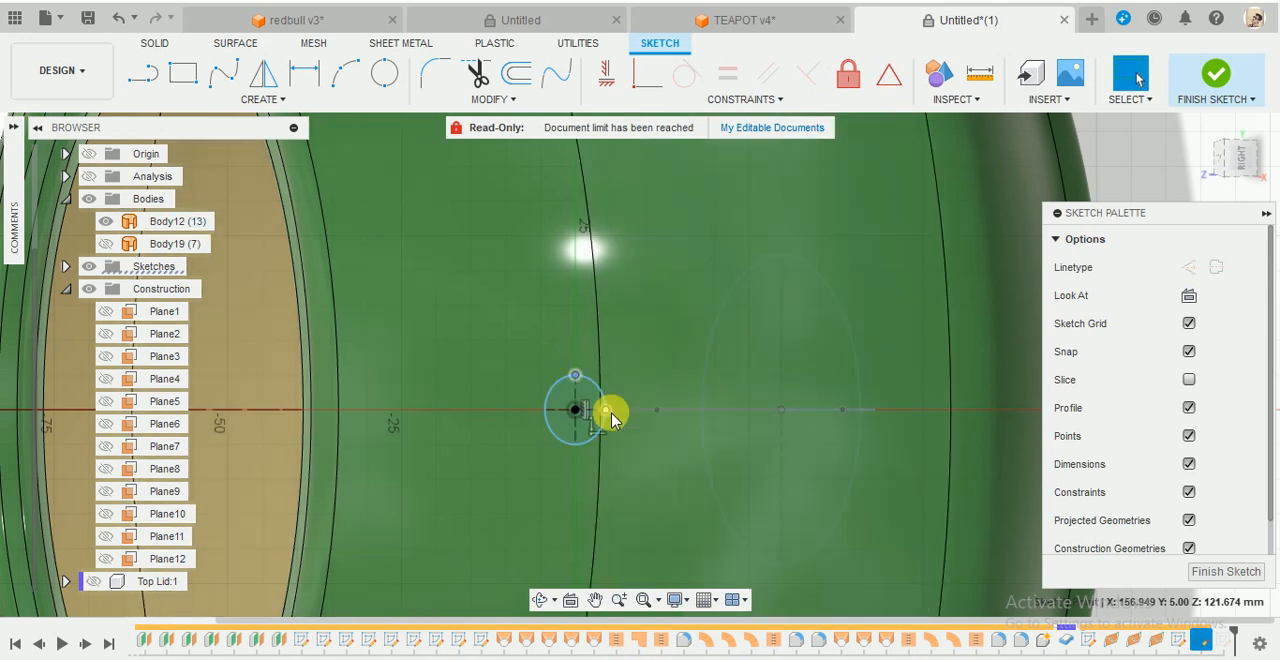
pyautogui.click(1220, 76)
# - Start a surface Loft and hide Body12 to expose the three spout ellipses and their guide spline
pyautogui.moveTo(778, 286)
pyautogui.keyDown('shift'); pyautogui.mouseDown(button='middle')
pyautogui.moveTo(800, 209)
pyautogui.moveTo(757, 237)
pyautogui.moveTo(777, 189)
pyautogui.moveTo(809, 201)
pyautogui.moveTo(731, 246)
pyautogui.mouseUp(button='middle'); pyautogui.keyUp('shift')
pyautogui.keyDown('shift'); pyautogui.moveTo(655, 316); pyautogui.dragTo(698, 297, button='middle'); pyautogui.keyUp('shift')
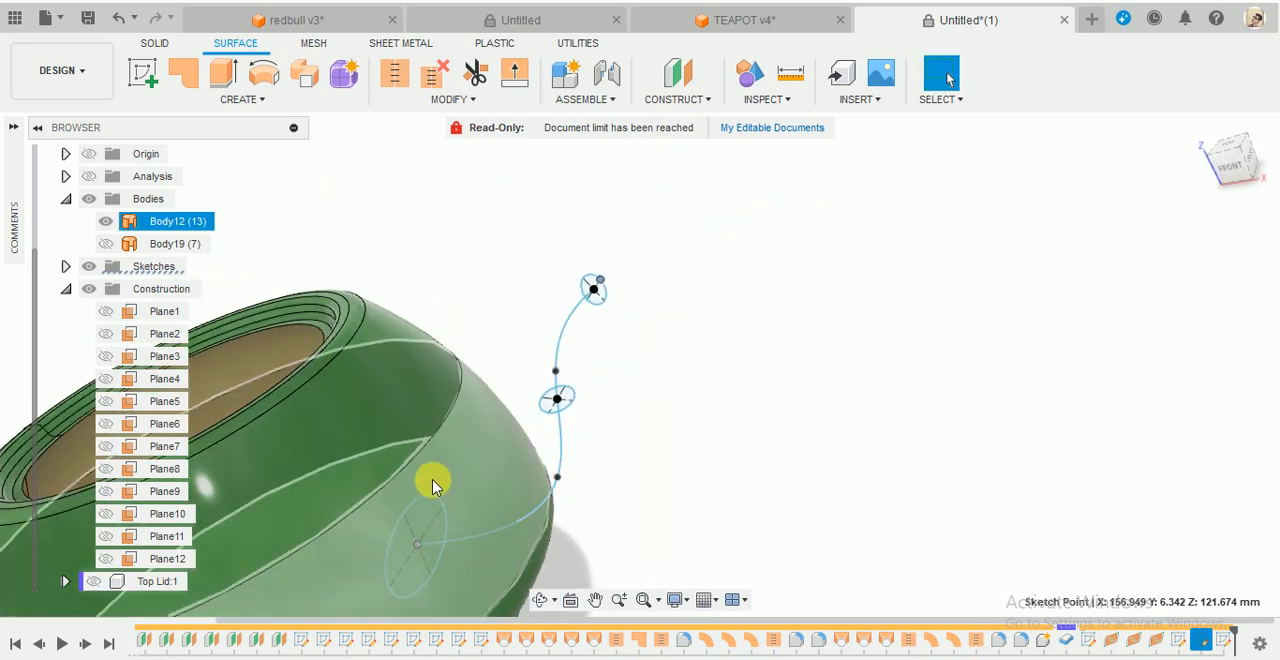
pyautogui.scroll(-3, 433, 485)
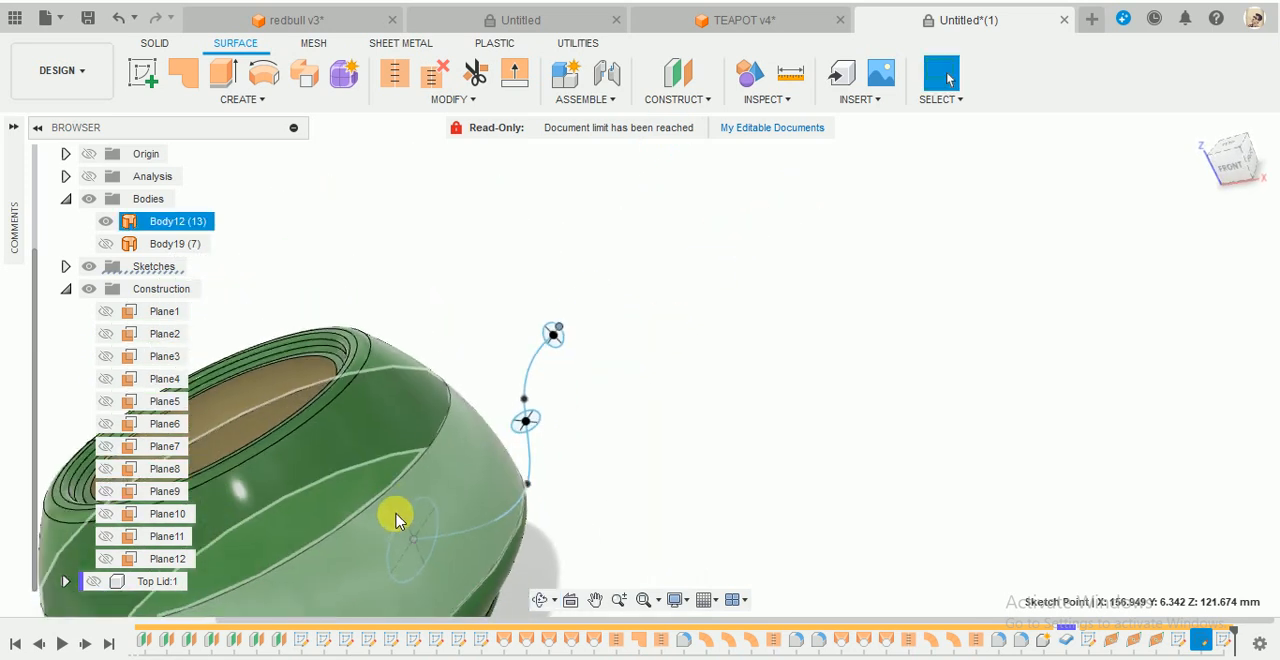
pyautogui.click(1203, 128)
pyautogui.click(734, 406)
pyautogui.keyDown('shift'); pyautogui.moveTo(734, 406); pyautogui.dragTo(760, 385, button='middle'); pyautogui.keyUp('shift')
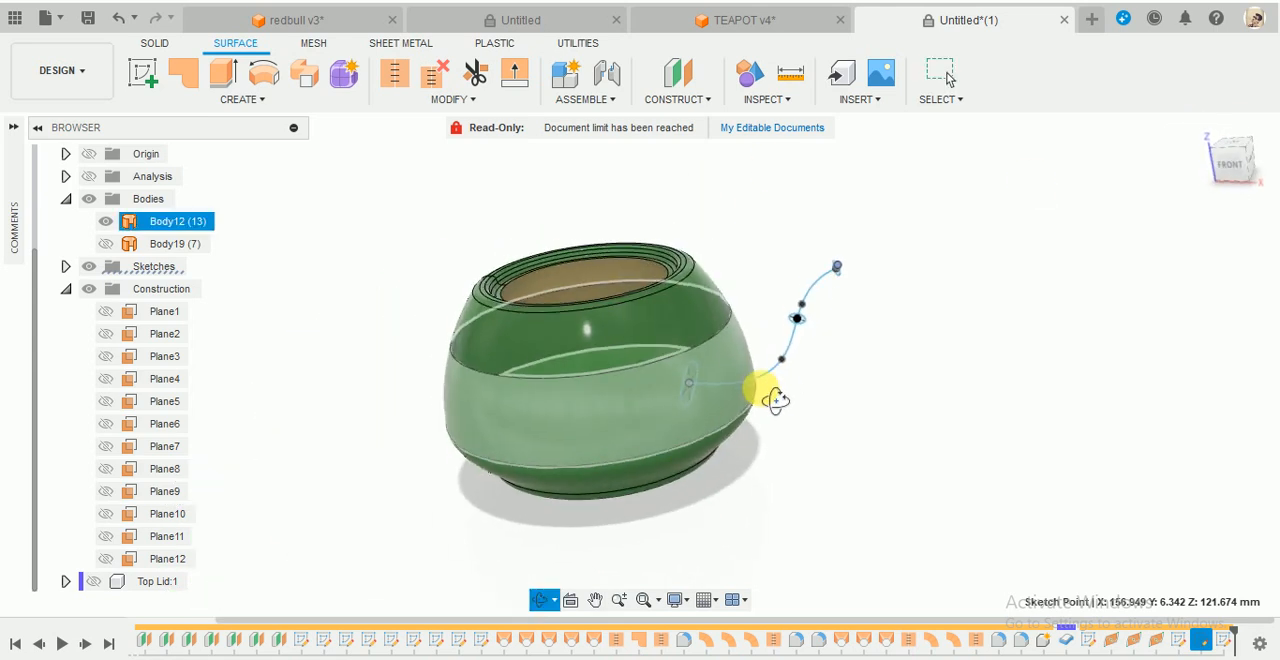
pyautogui.click(240, 100)
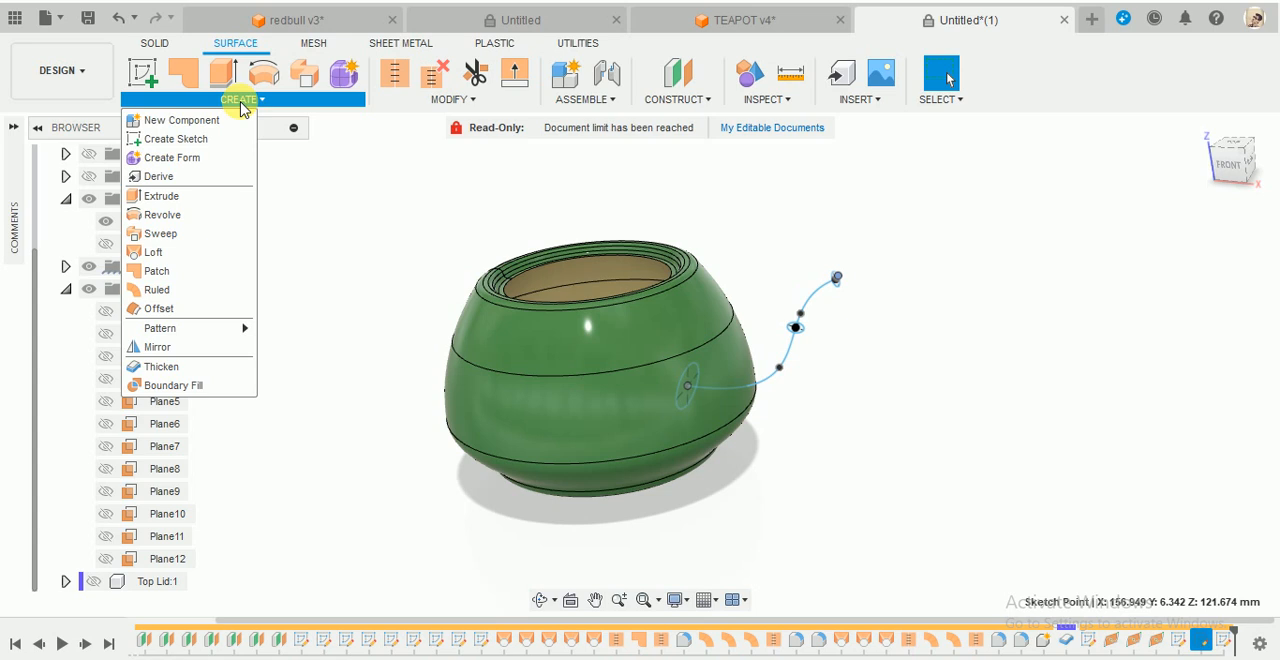
pyautogui.click(165, 252)
pyautogui.click(700, 372)
pyautogui.scroll(4, 786, 414)
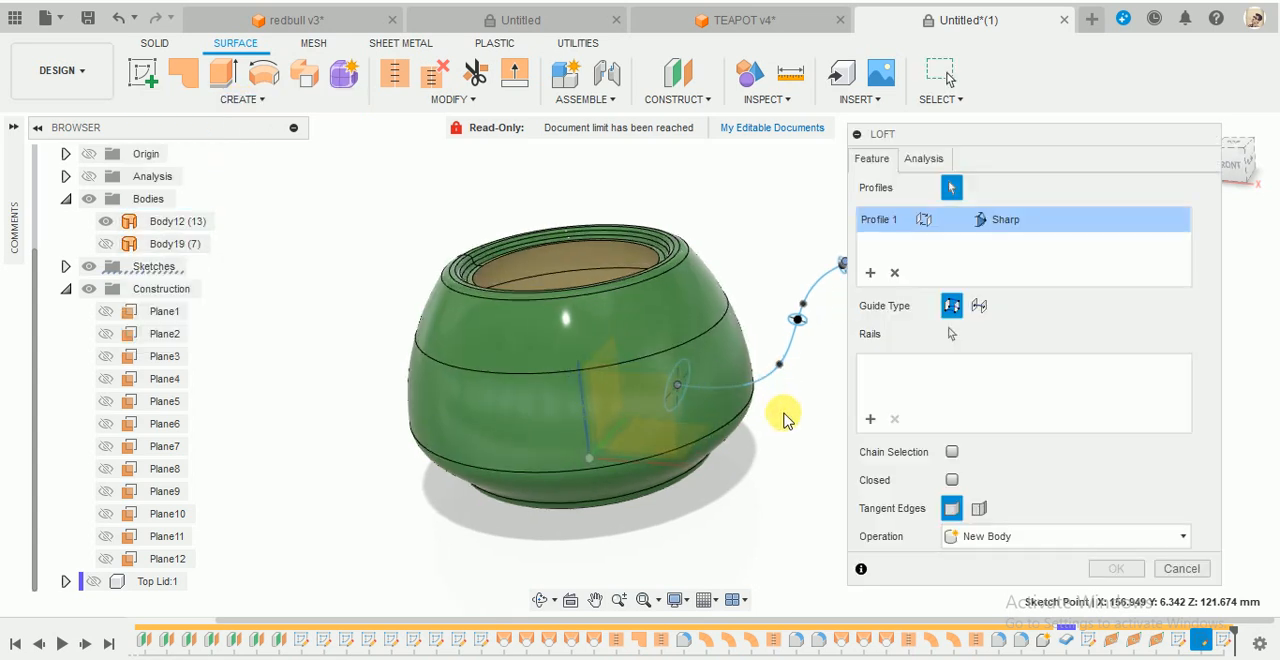
pyautogui.scroll(-5, 651, 264)
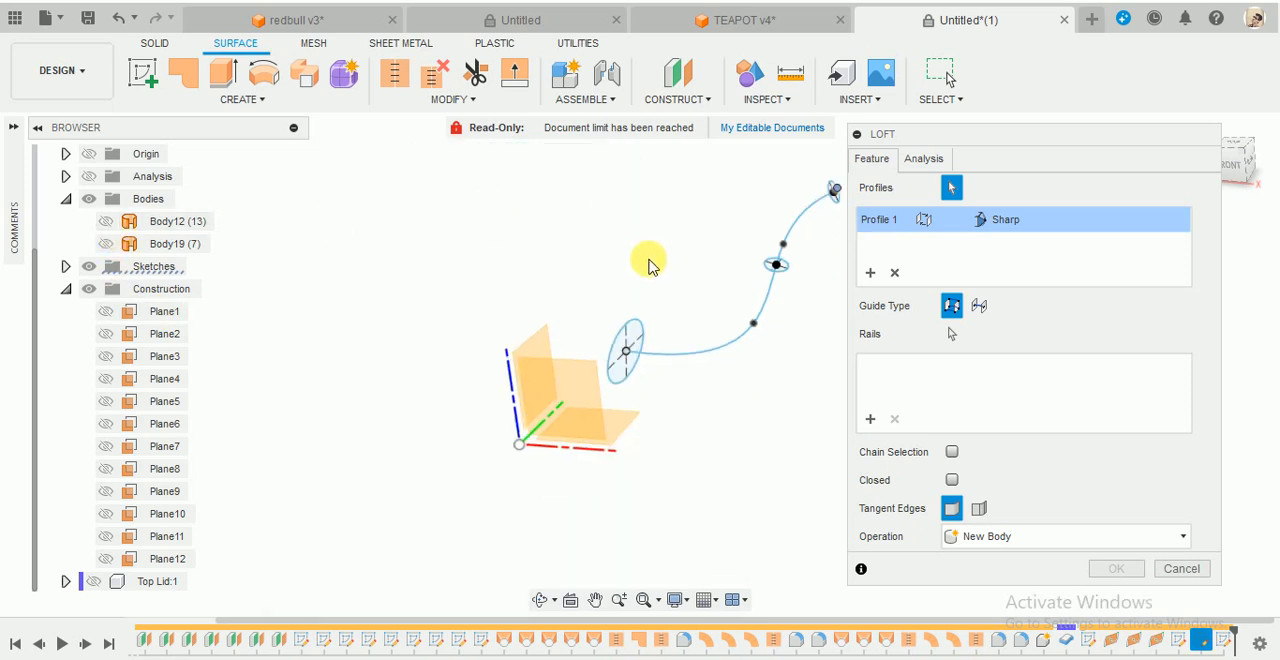
pyautogui.scroll(5, 766, 261)
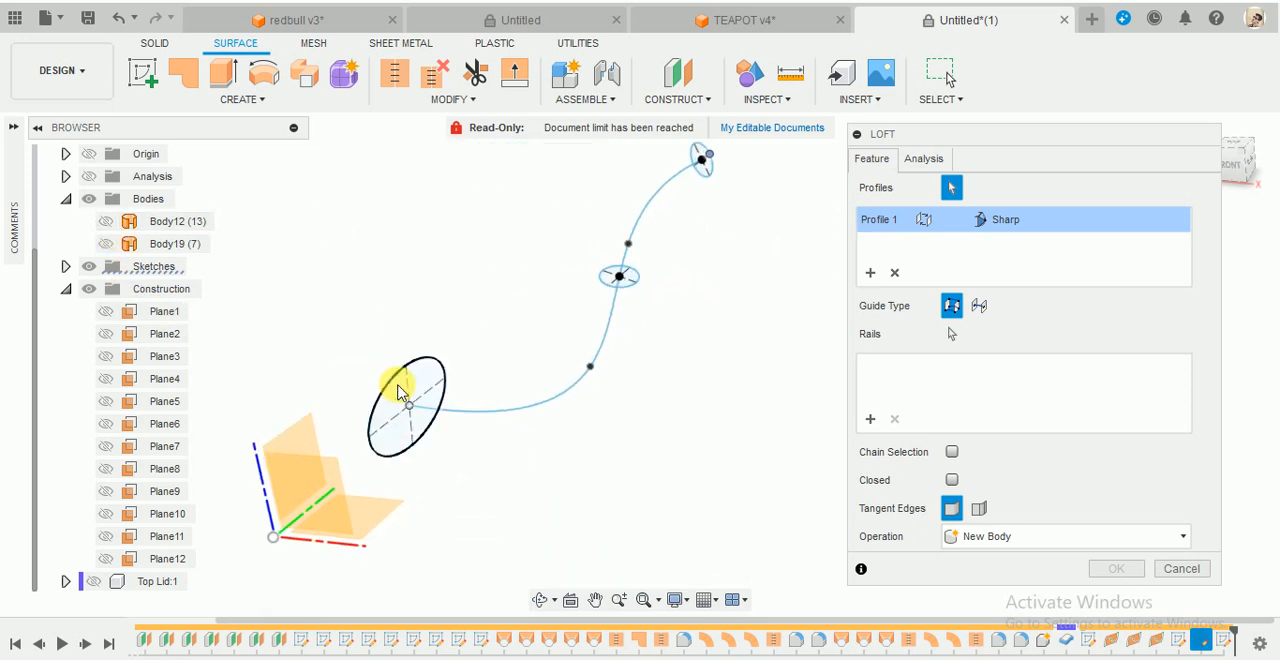
pyautogui.click(391, 392)
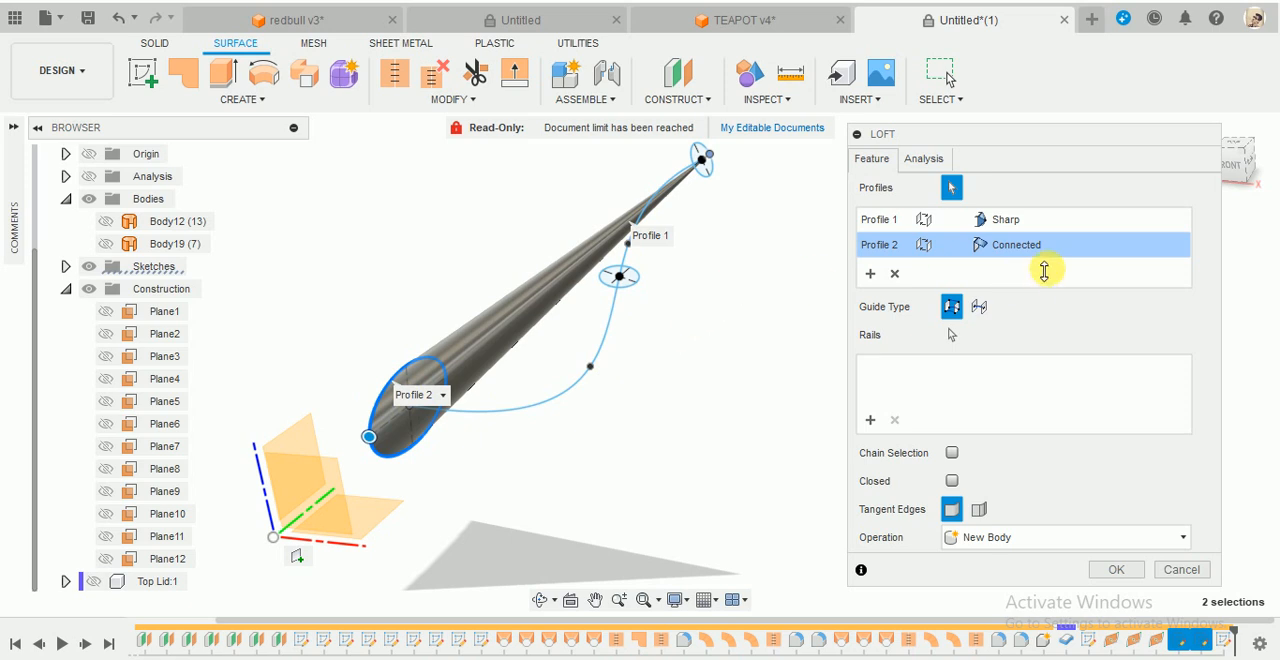
pyautogui.click(897, 280)
pyautogui.click(898, 280)
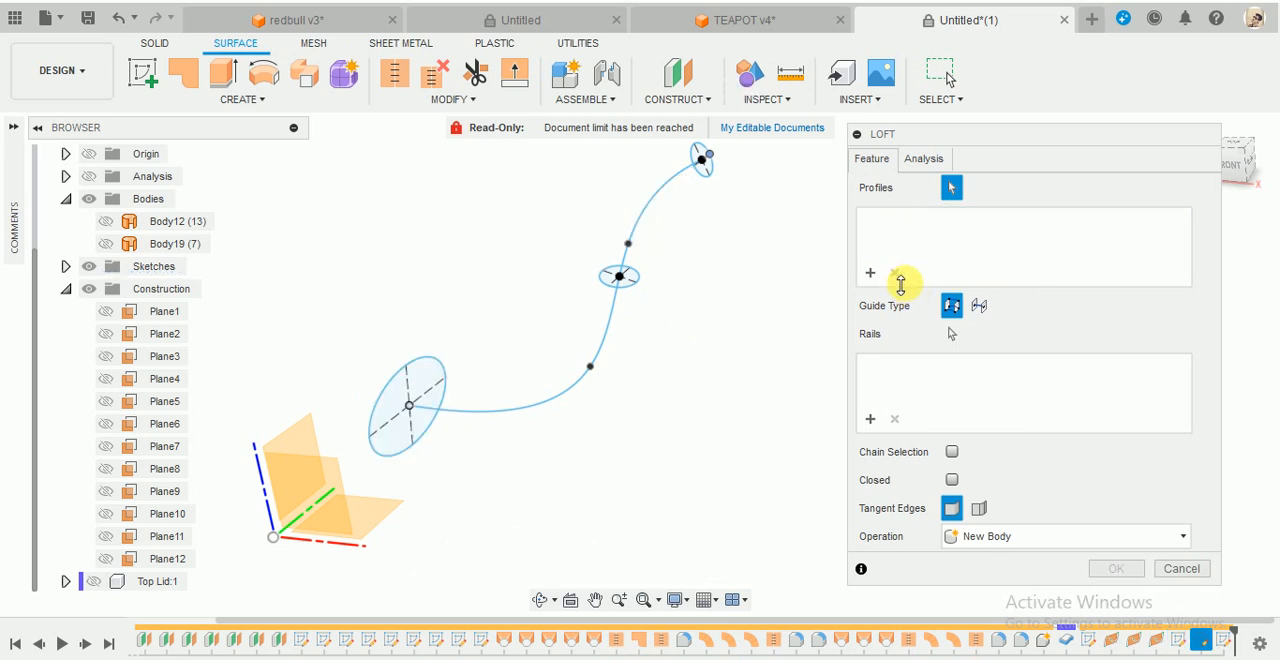
# - Loft through the base, middle and outer-end ellipses in order, using the spout spline as the centerline
pyautogui.click(388, 390)
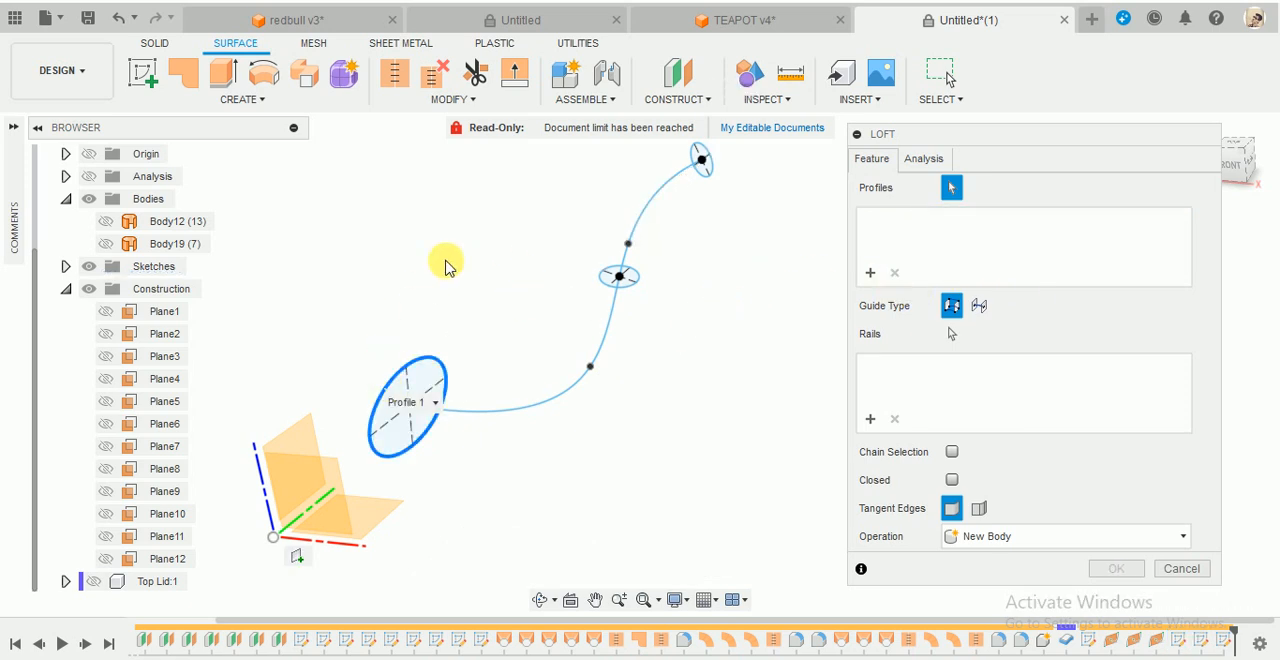
pyautogui.click(627, 291)
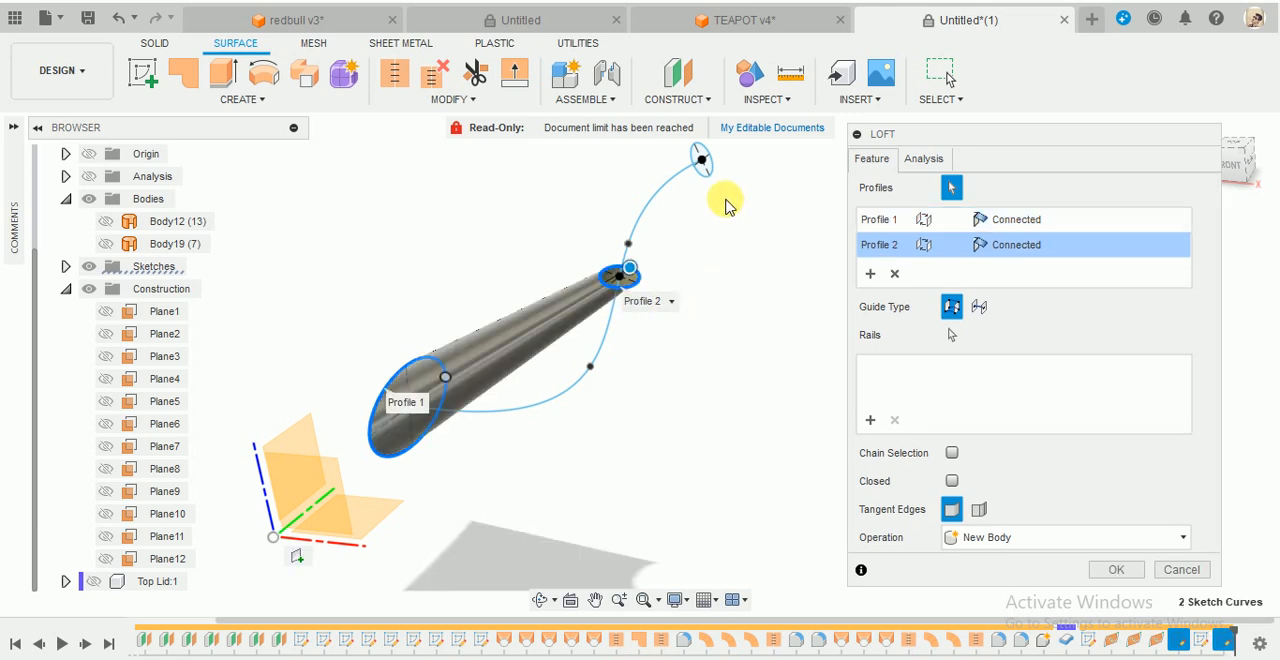
pyautogui.click(702, 165)
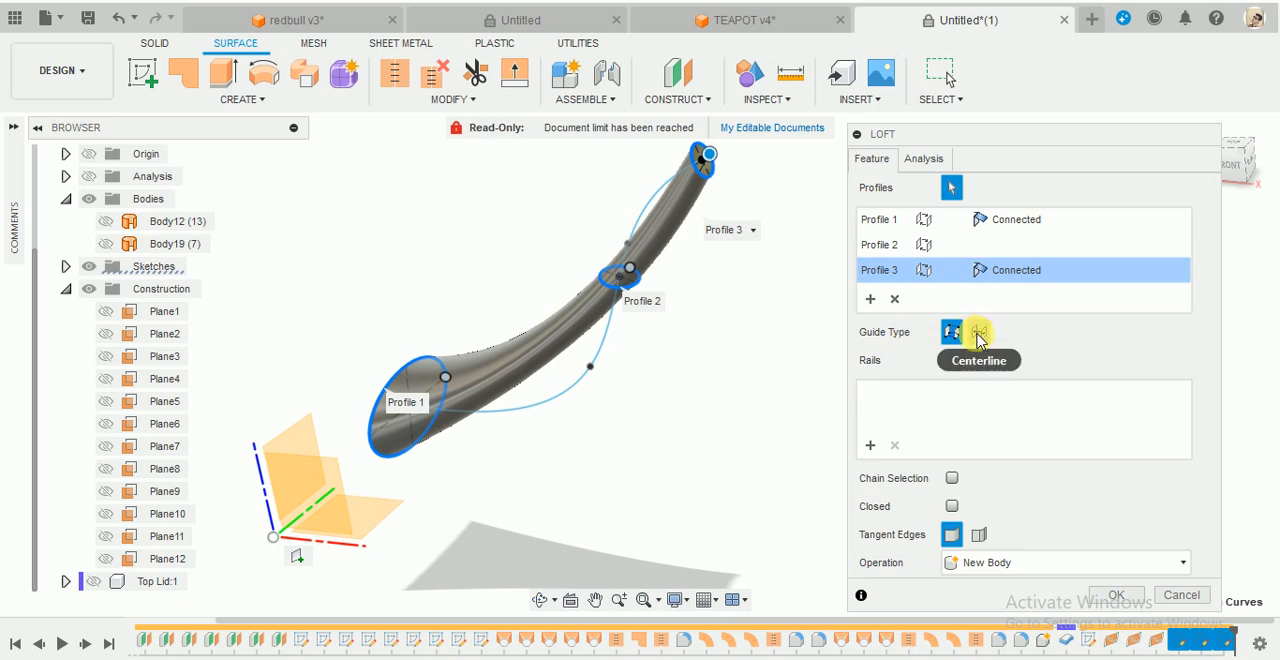
pyautogui.click(979, 335)
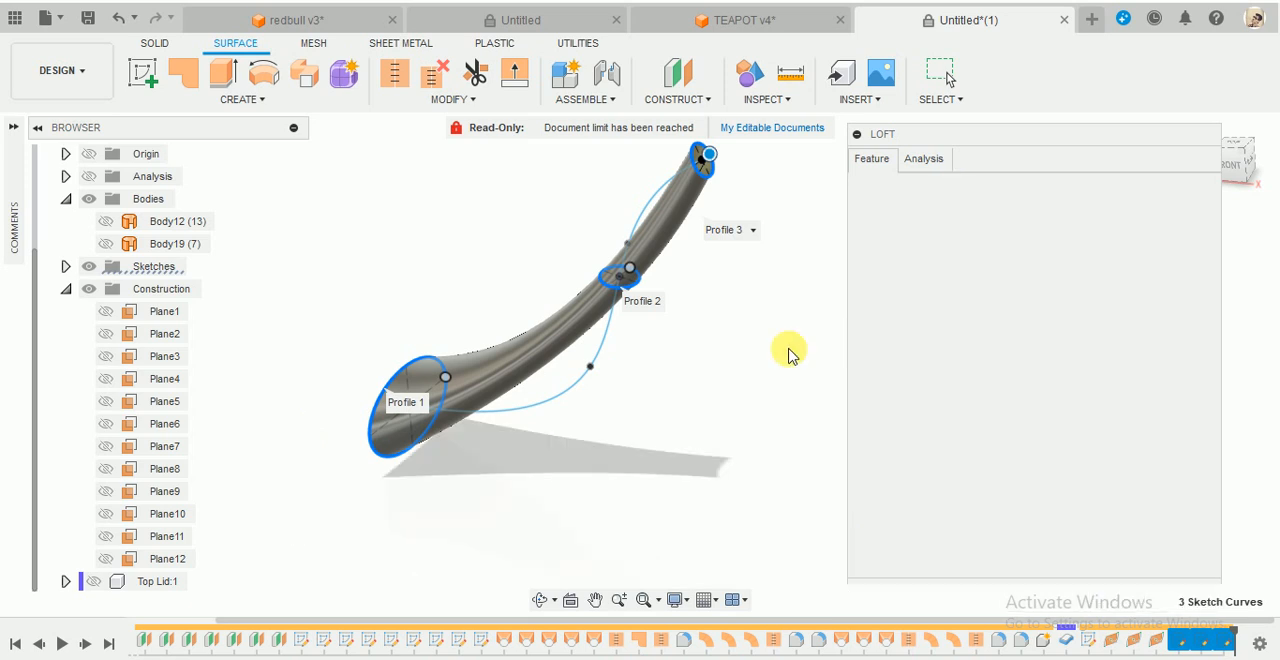
pyautogui.click(610, 347)
# - Set the base ellipse's loft condition to Direction with a takeoff weight of about 3.414
pyautogui.keyDown('shift'); pyautogui.moveTo(686, 366); pyautogui.dragTo(680, 190, button='middle'); pyautogui.keyUp('shift')
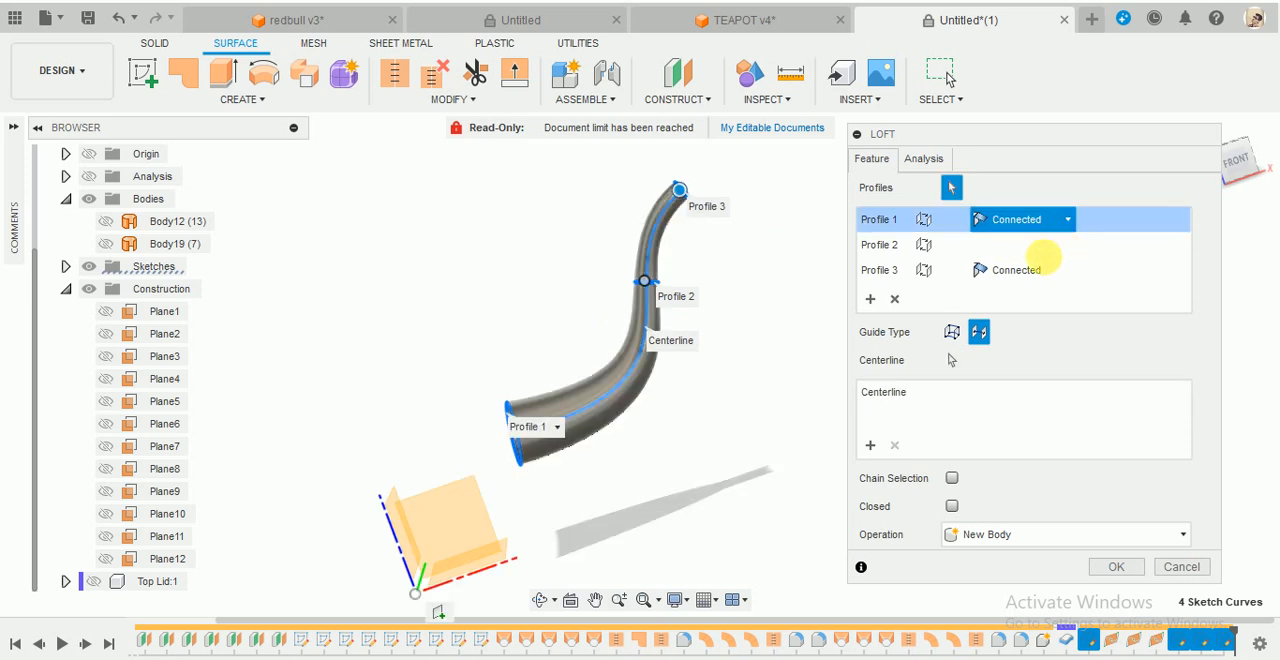
pyautogui.click(1040, 266)
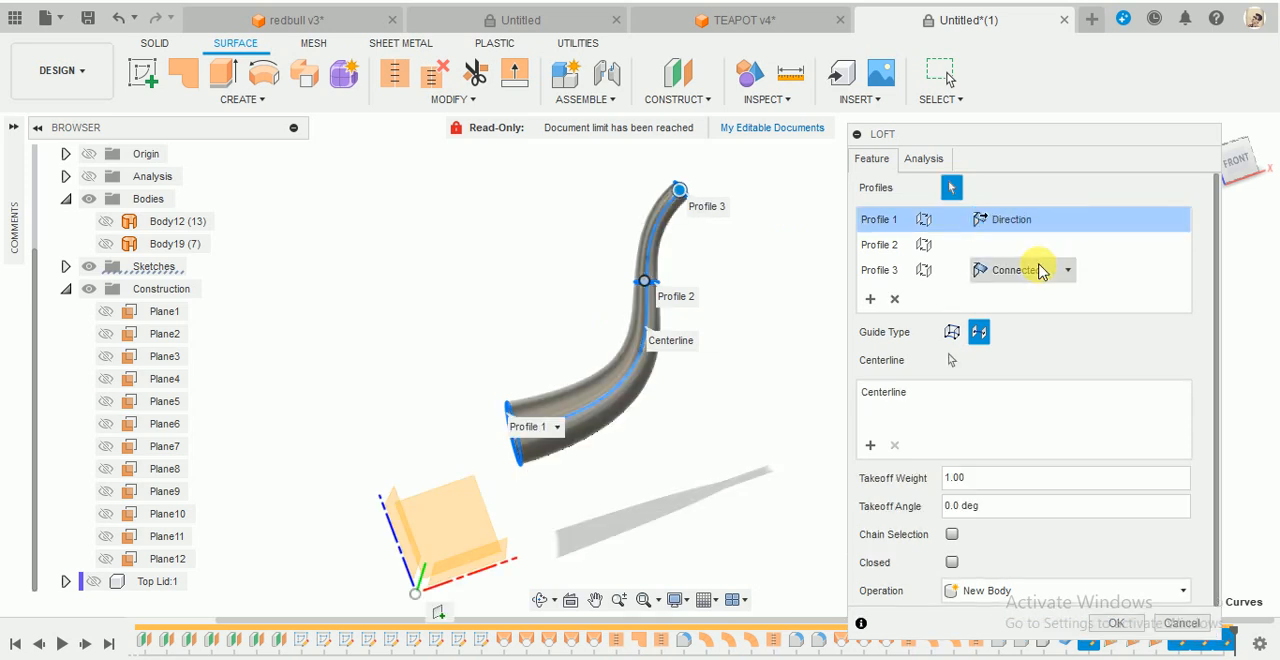
pyautogui.click(1237, 160)
pyautogui.scroll(3, 492, 383)
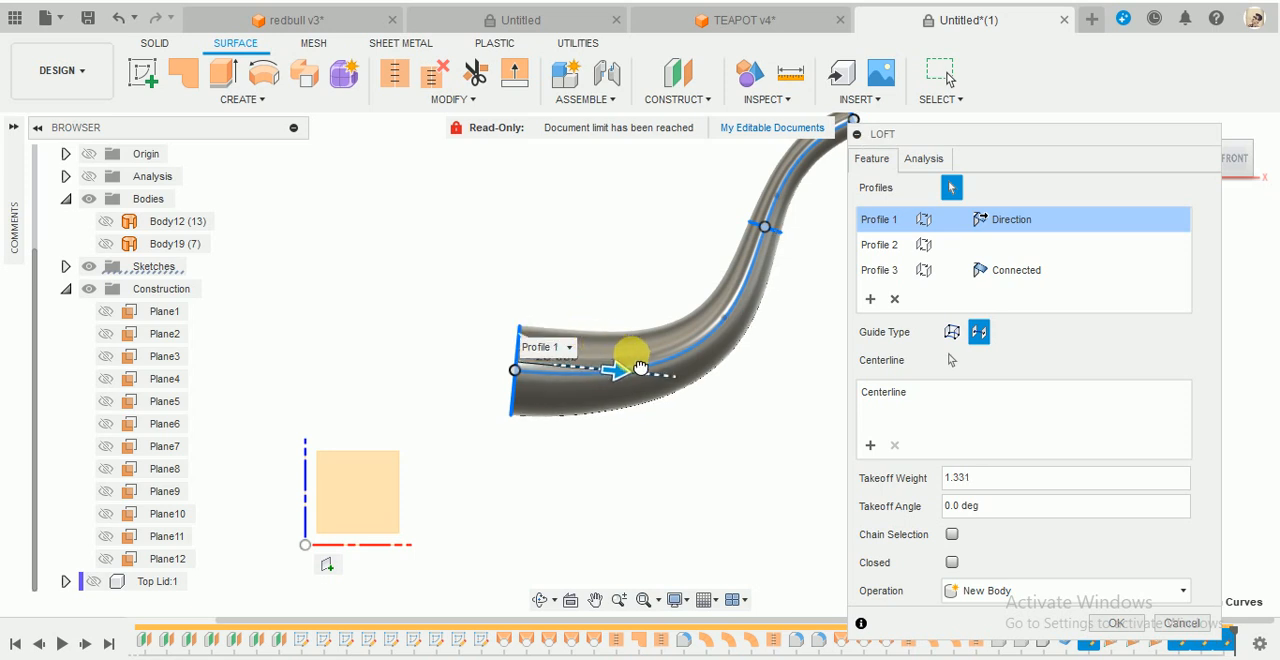
pyautogui.moveTo(640, 368); pyautogui.dragTo(661, 401)
pyautogui.scroll(-3, 713, 474)
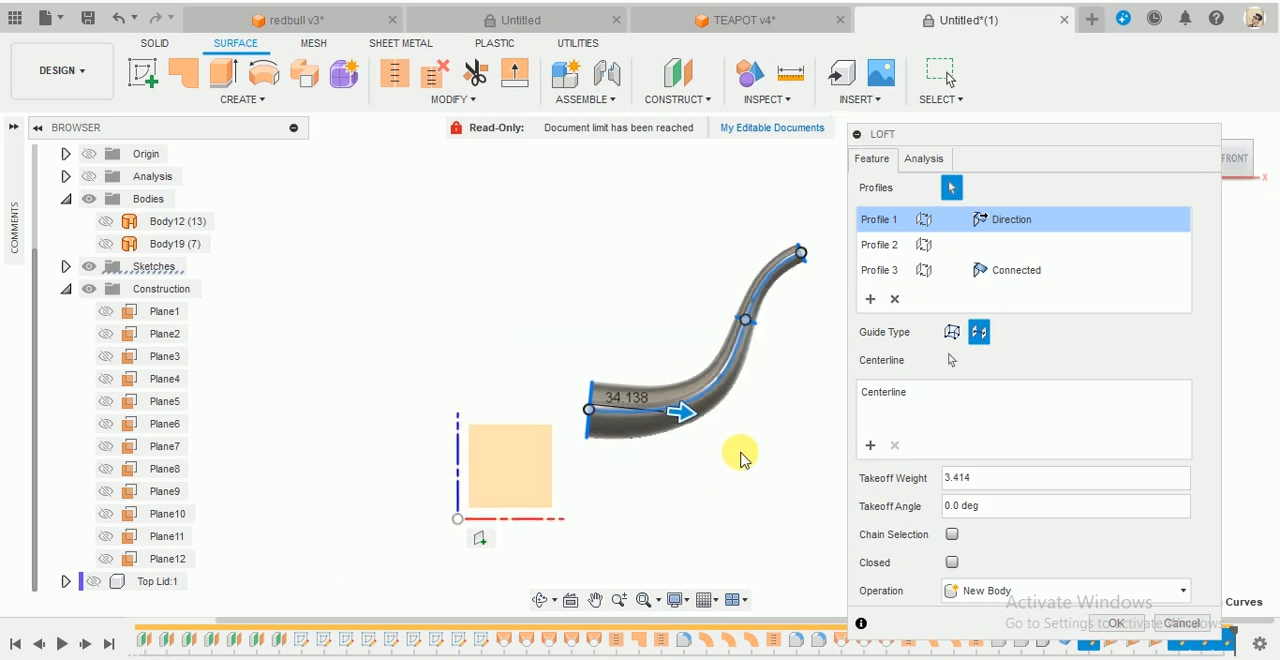
# - Set the outer-end ellipse's loft condition to Direction with a takeoff weight of about 1.971, and create the loft as a new body
pyautogui.click(1040, 277)
pyautogui.click(1051, 277)
pyautogui.click(1050, 280)
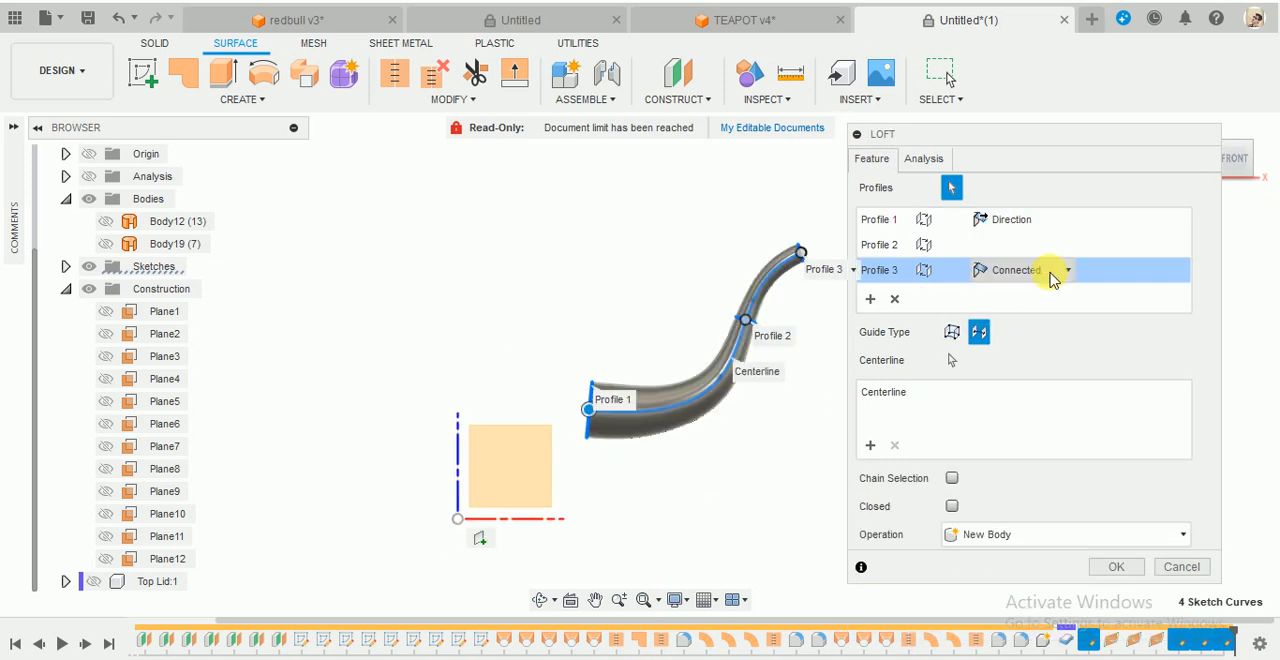
pyautogui.click(1058, 280)
pyautogui.click(995, 306)
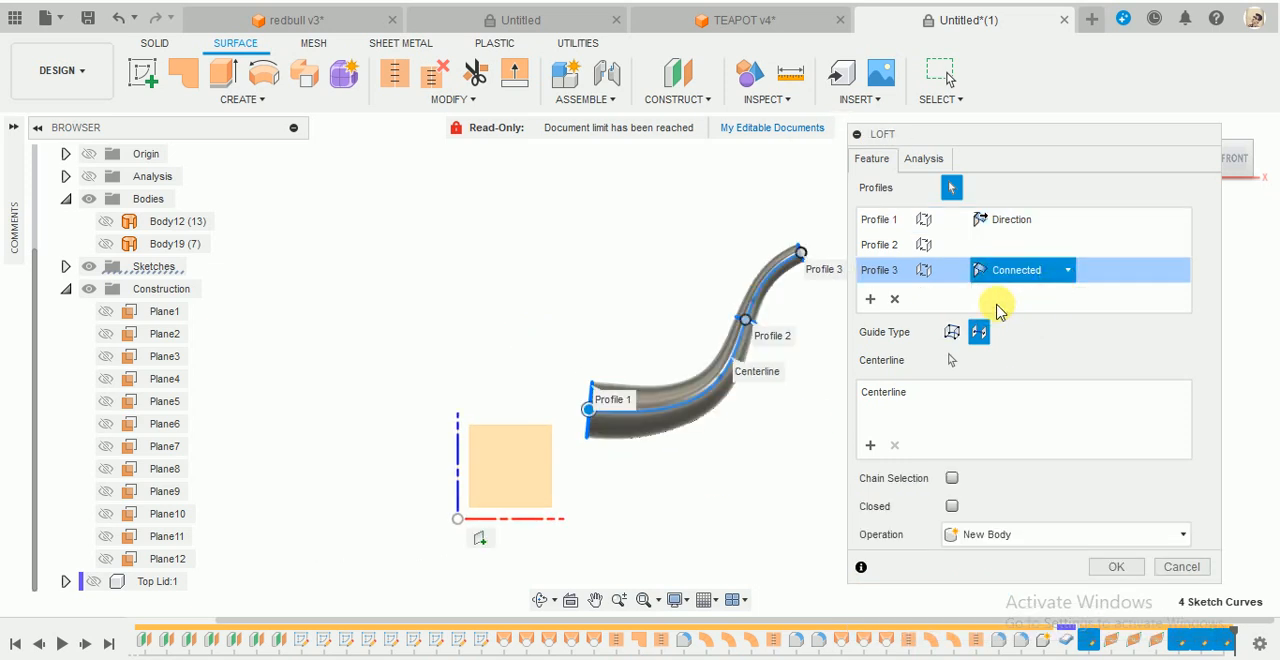
pyautogui.scroll(5, 837, 223)
pyautogui.scroll(2, 818, 250)
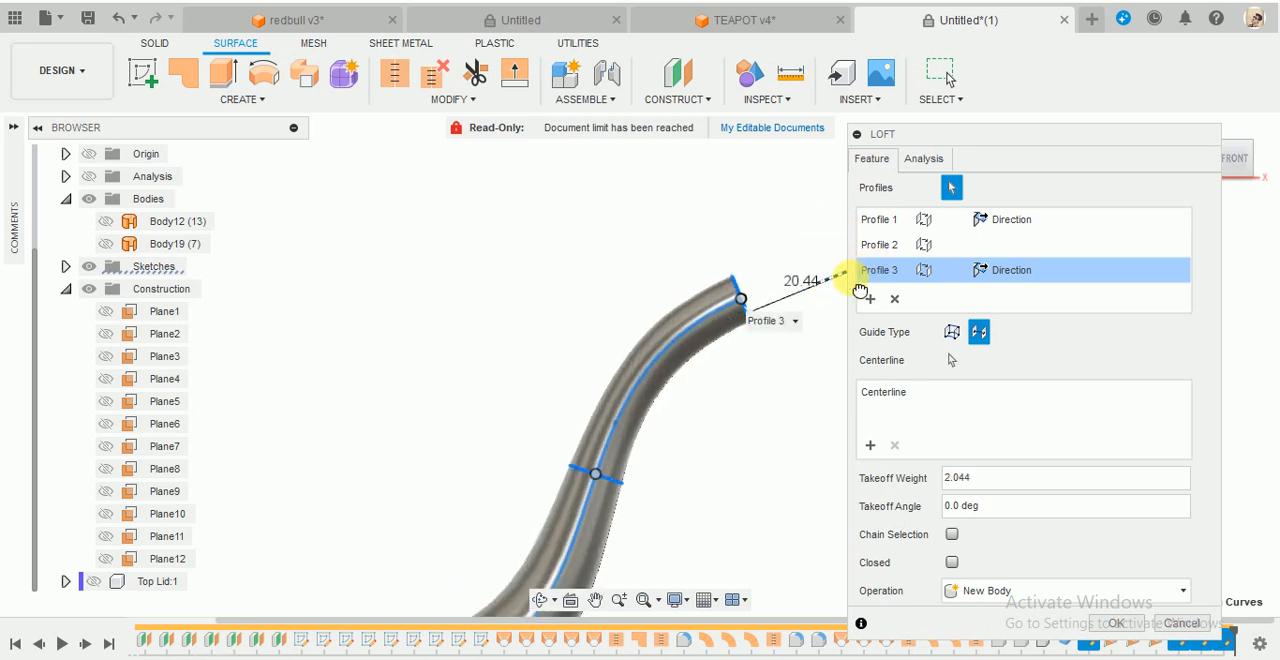
pyautogui.moveTo(854, 284); pyautogui.dragTo(849, 287)
pyautogui.scroll(-5, 734, 342)
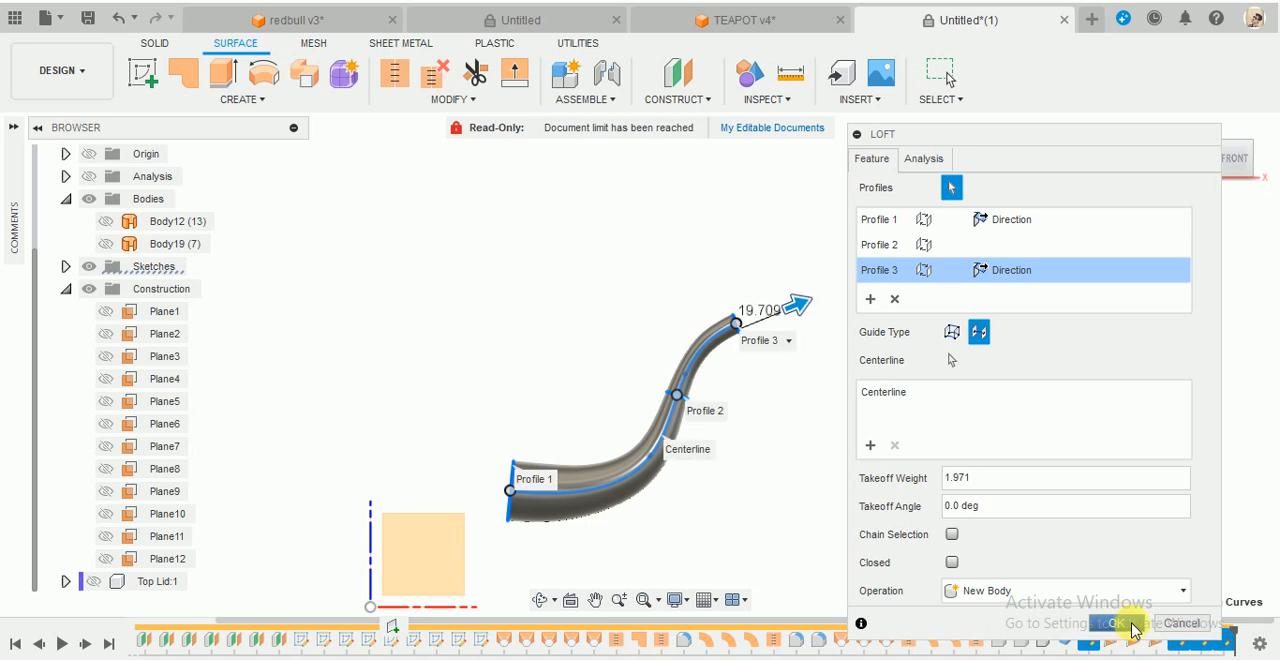
pyautogui.click(1115, 623)
# - Show Body12 again and check the lofted spout against the teapot body
pyautogui.click(106, 221)
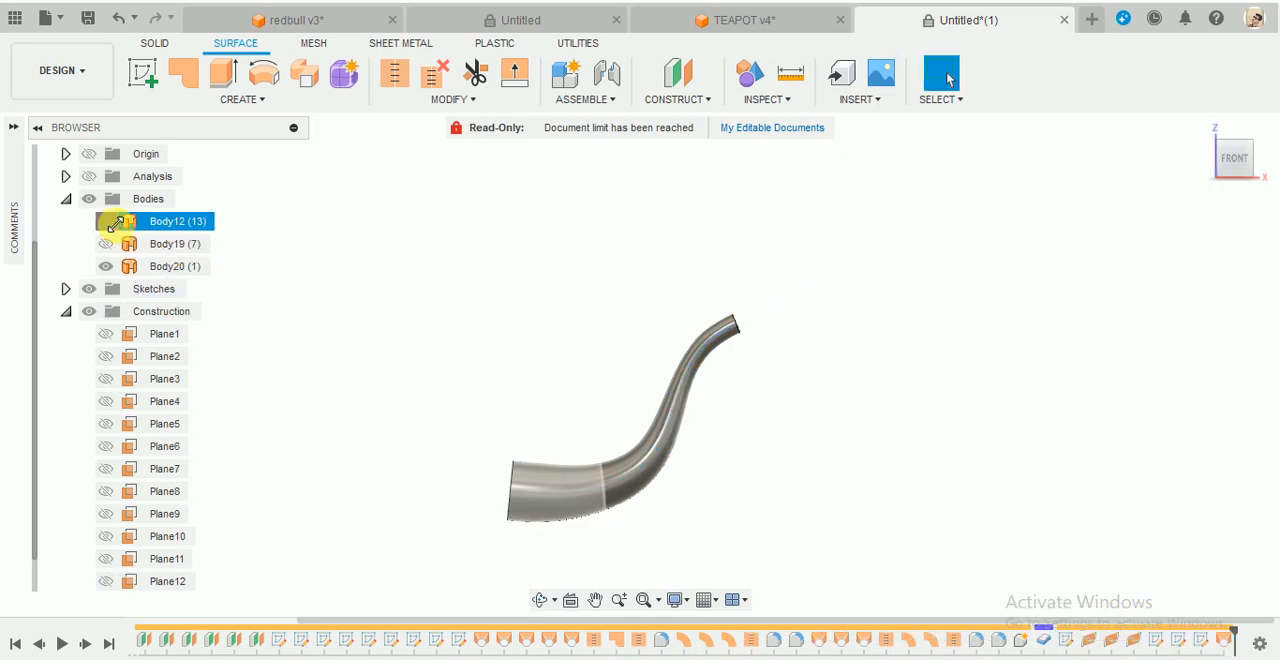
pyautogui.keyDown('shift'); pyautogui.moveTo(886, 349); pyautogui.dragTo(735, 376, button='middle'); pyautogui.keyUp('shift')
pyautogui.scroll(-2, 866, 312)
pyautogui.scroll(2, 655, 452)
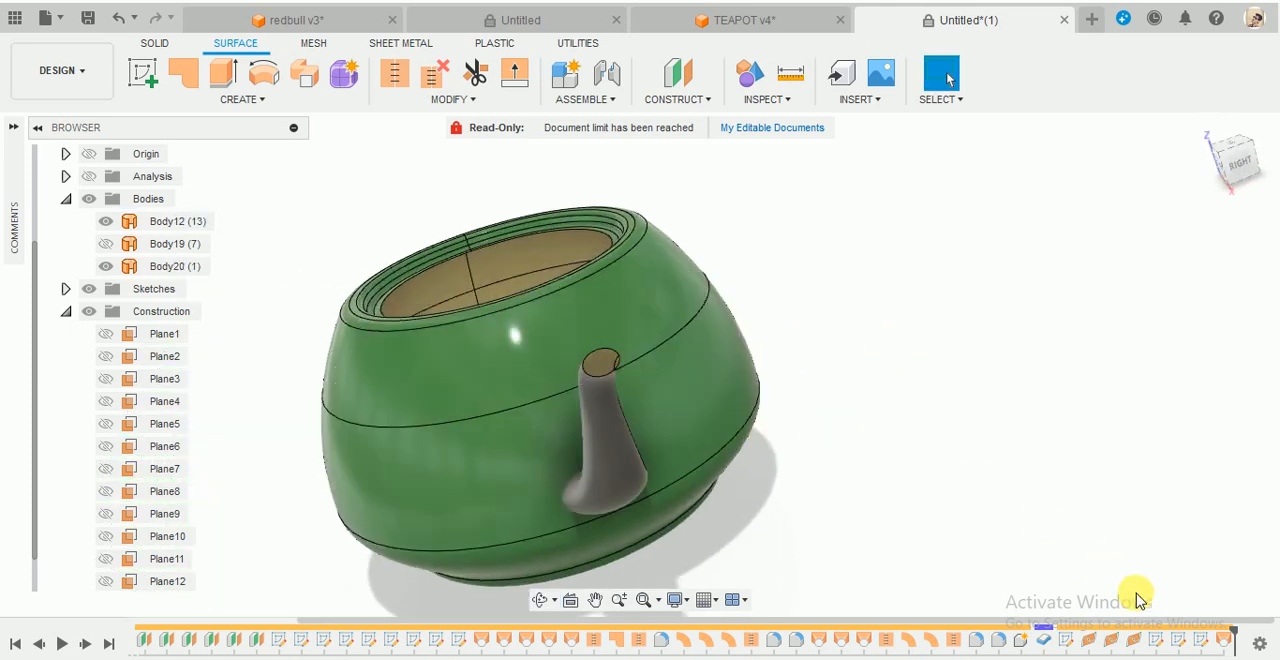
pyautogui.keyDown('shift'); pyautogui.moveTo(924, 505); pyautogui.dragTo(978, 470, button='middle'); pyautogui.keyUp('shift')
pyautogui.keyDown('shift'); pyautogui.moveTo(953, 370); pyautogui.dragTo(891, 397, button='middle'); pyautogui.keyUp('shift')
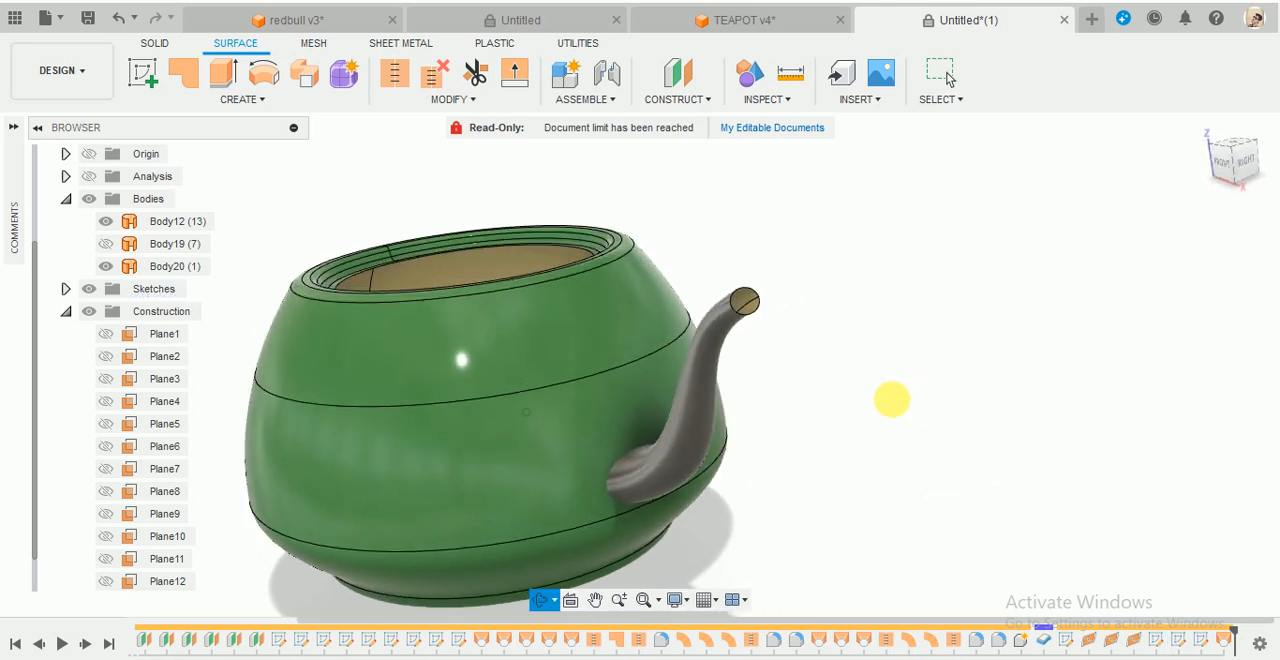
# - Edit the outer-end ellipse's sketch, enlarge the ellipse to about 15 mm along its long axis, and finish the sketch
pyautogui.rightClick(1178, 645)
pyautogui.click(1177, 474)
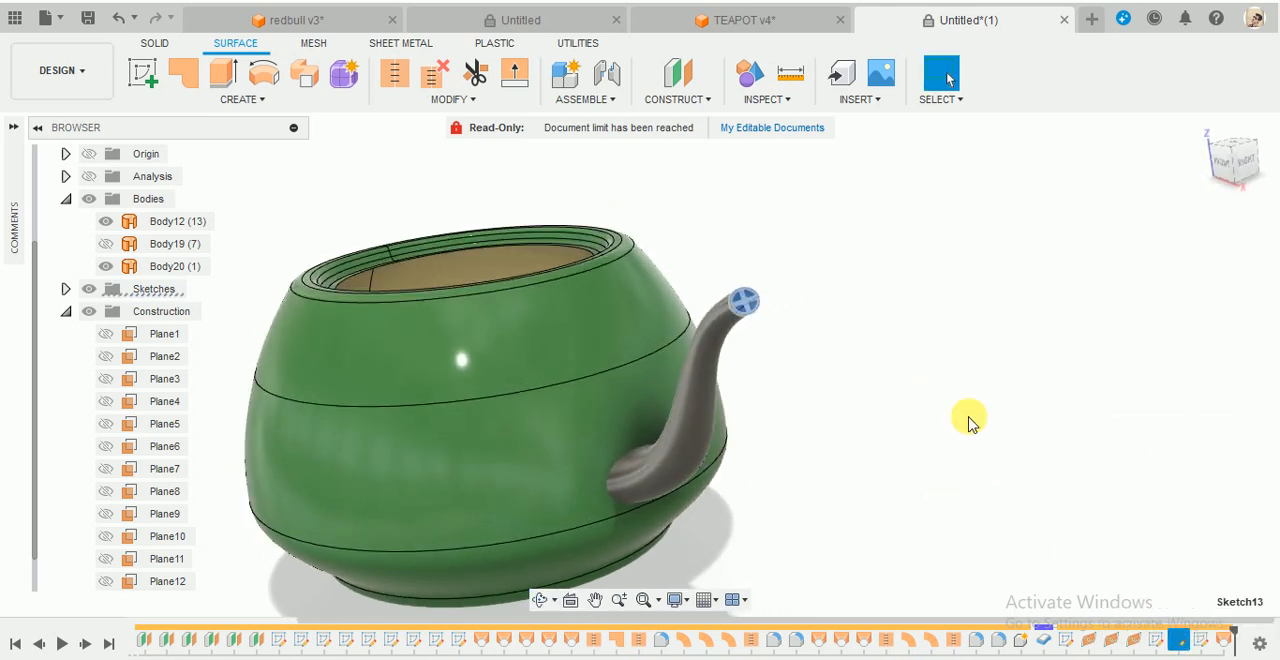
pyautogui.scroll(5, 622, 566)
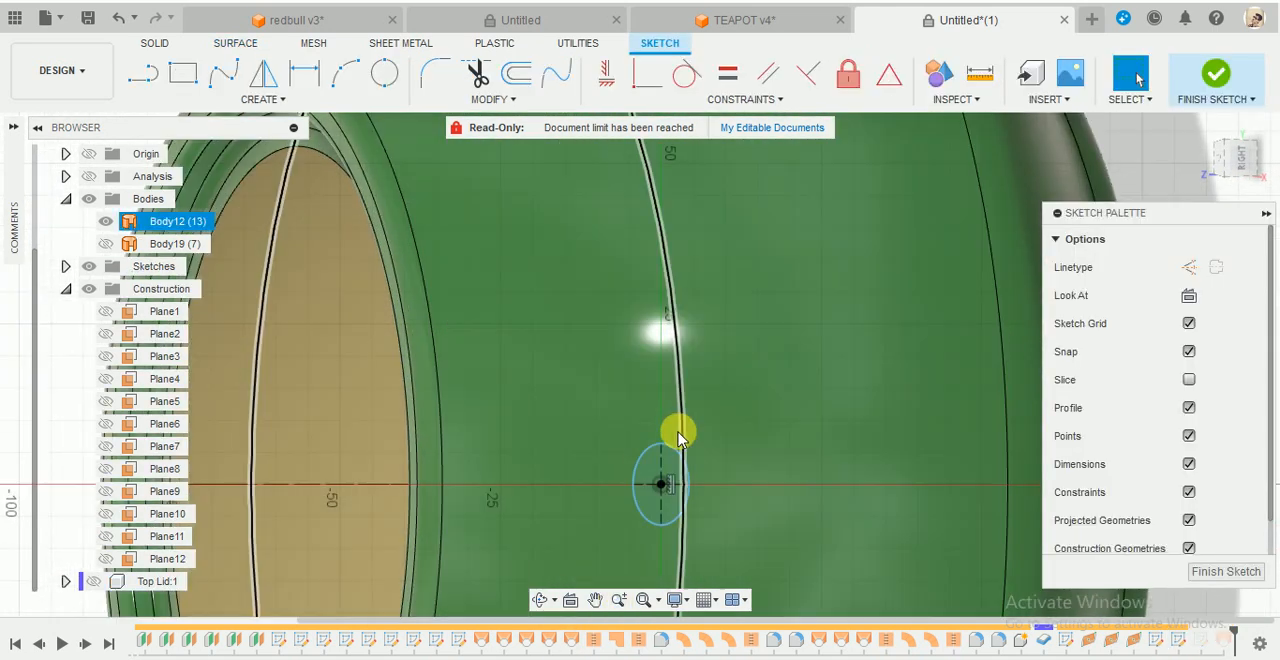
pyautogui.moveTo(632, 483); pyautogui.dragTo(628, 484)
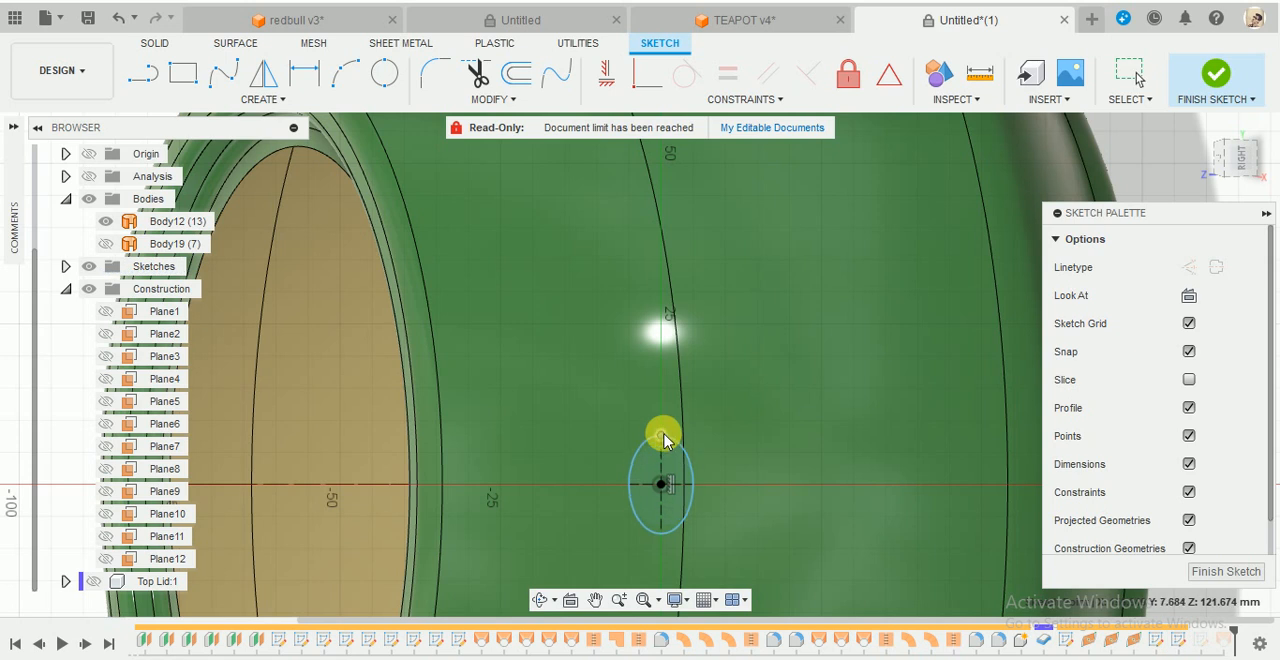
pyautogui.click(1214, 78)
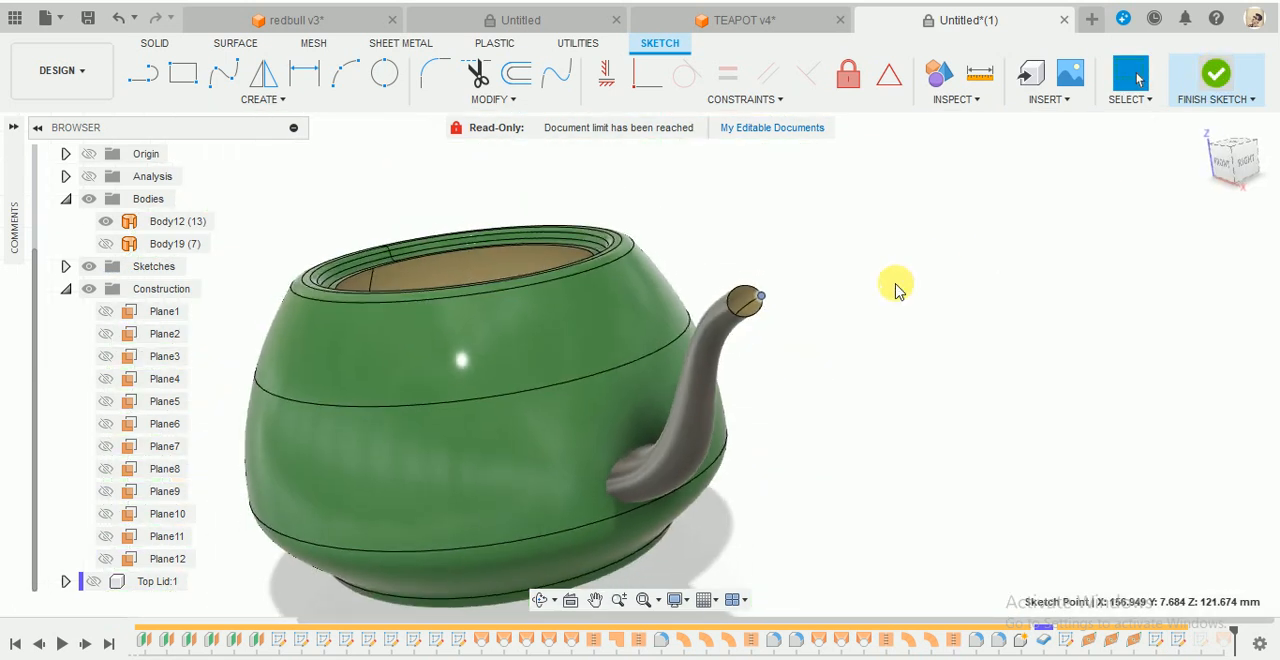
# - Edit the spout spline's sketch, move its upper interior fit point to X 130, Z 95 mm, and finish the sketch
pyautogui.moveTo(894, 286)
pyautogui.keyDown('shift'); pyautogui.mouseDown(button='middle')
pyautogui.moveTo(827, 323)
pyautogui.moveTo(928, 291)
pyautogui.moveTo(940, 304)
pyautogui.mouseUp(button='middle'); pyautogui.keyUp('shift')
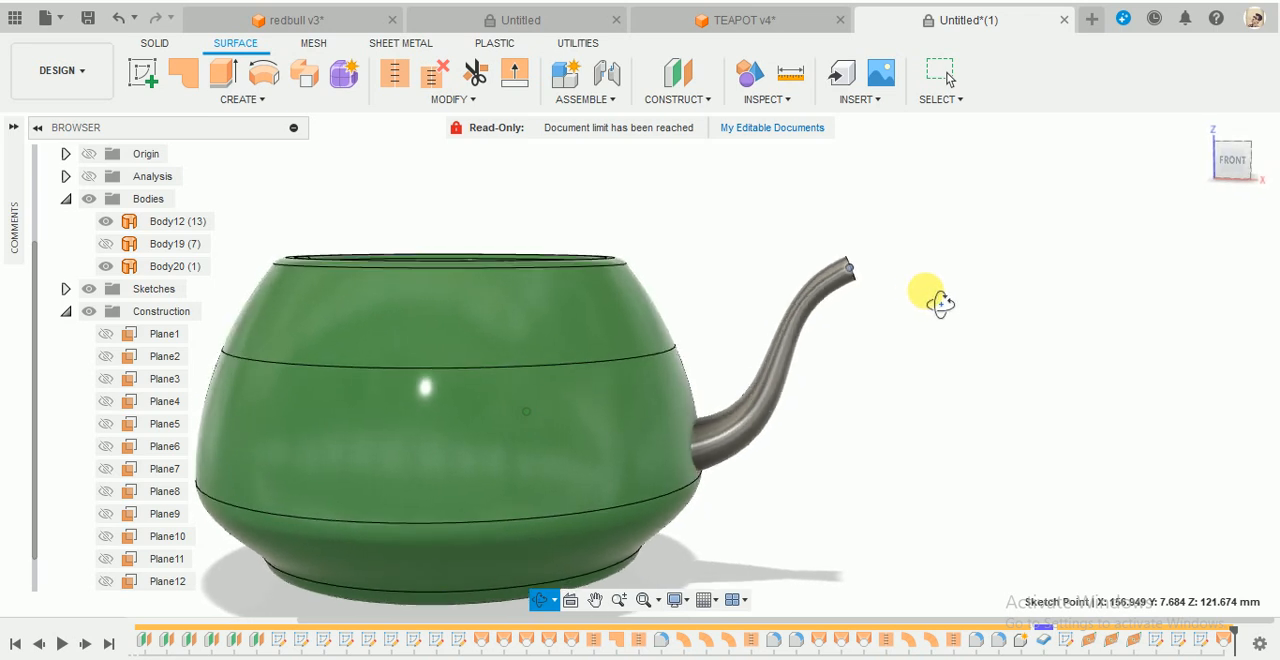
pyautogui.rightClick(1073, 643)
pyautogui.click(1125, 449)
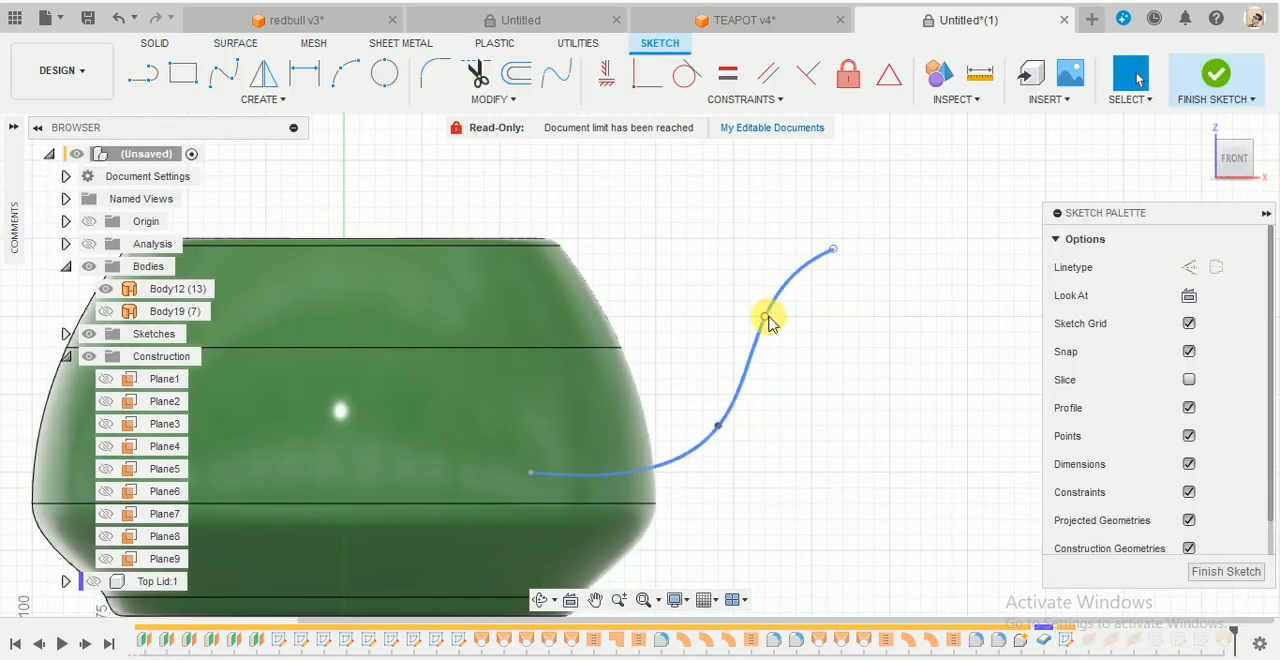
pyautogui.click(764, 331)
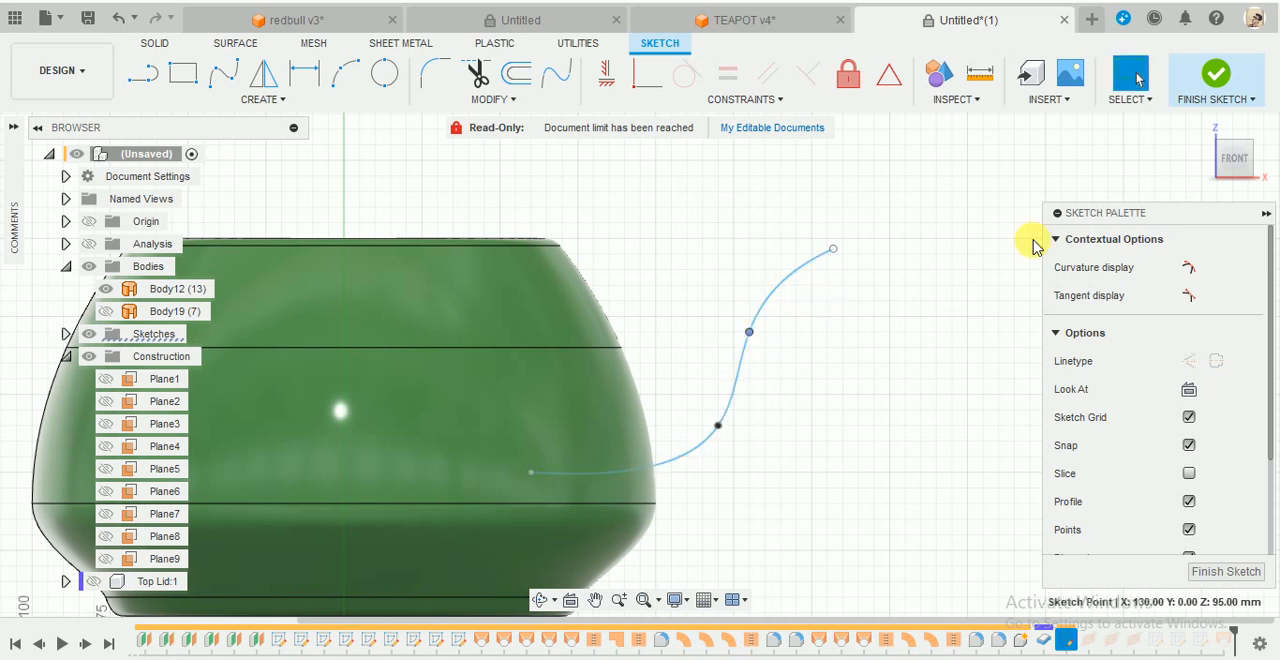
pyautogui.click(1209, 93)
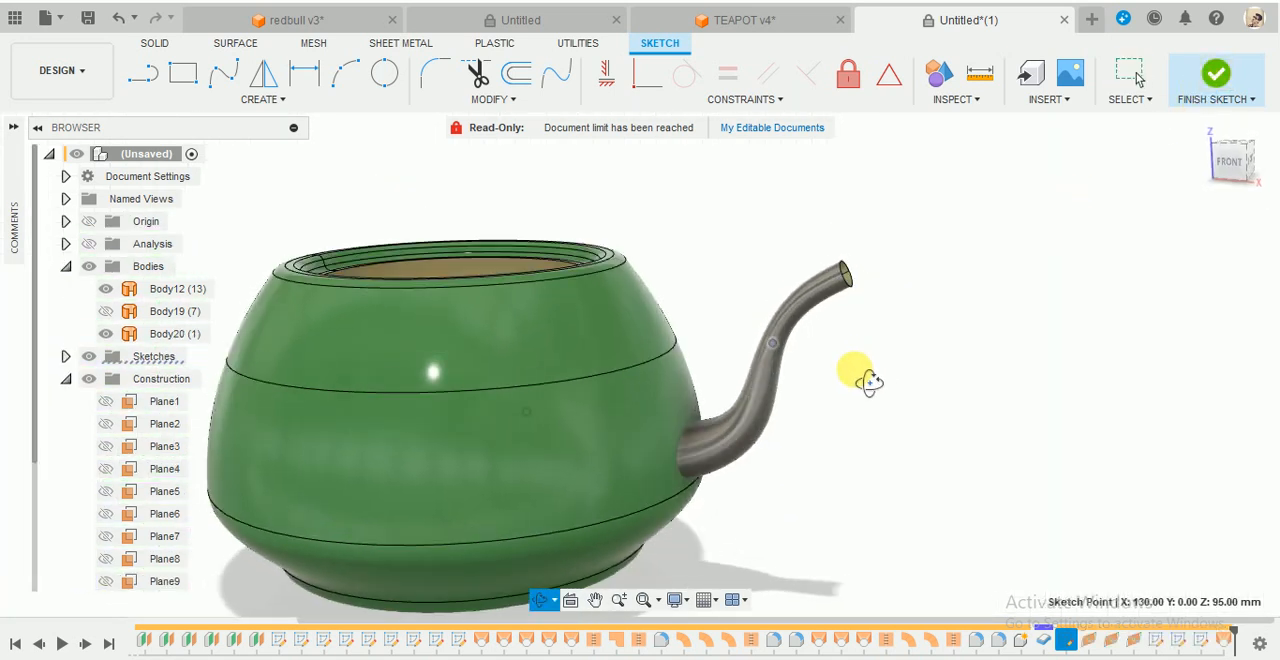
pyautogui.moveTo(857, 371)
pyautogui.keyDown('shift'); pyautogui.mouseDown(button='middle')
pyautogui.moveTo(757, 418)
pyautogui.moveTo(749, 409)
pyautogui.moveTo(889, 371)
pyautogui.moveTo(878, 358)
pyautogui.mouseUp(button='middle'); pyautogui.keyUp('shift')
pyautogui.click(183, 73)
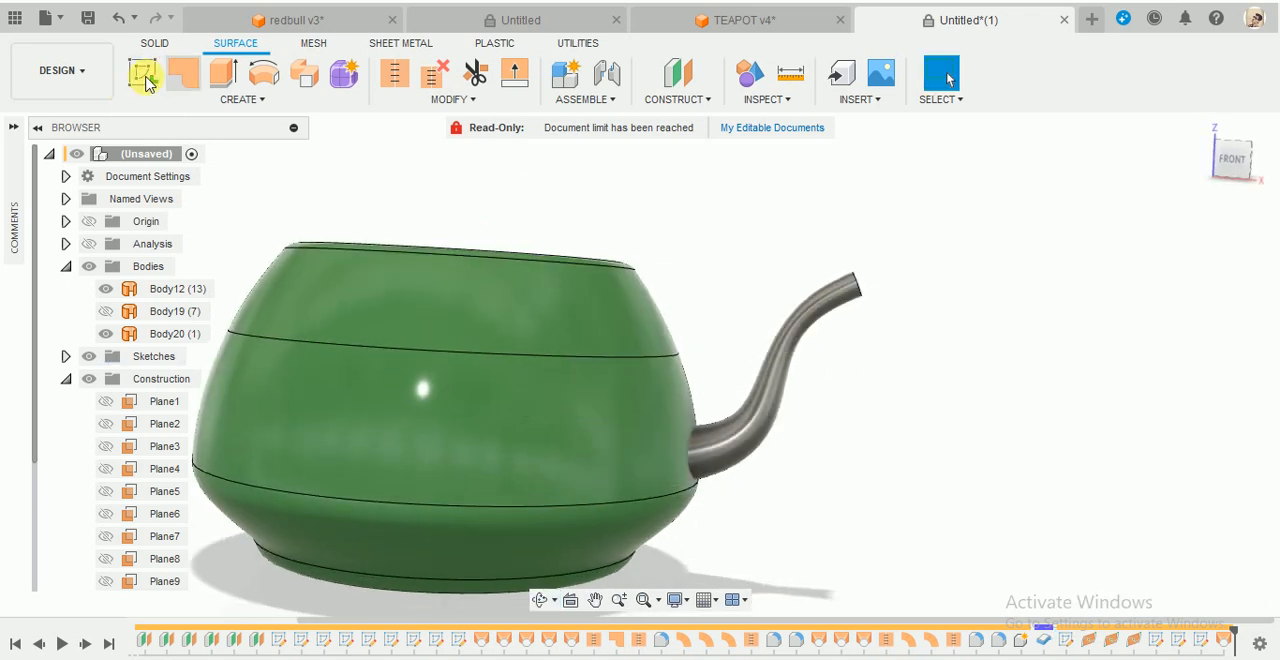
pyautogui.click(1235, 412)
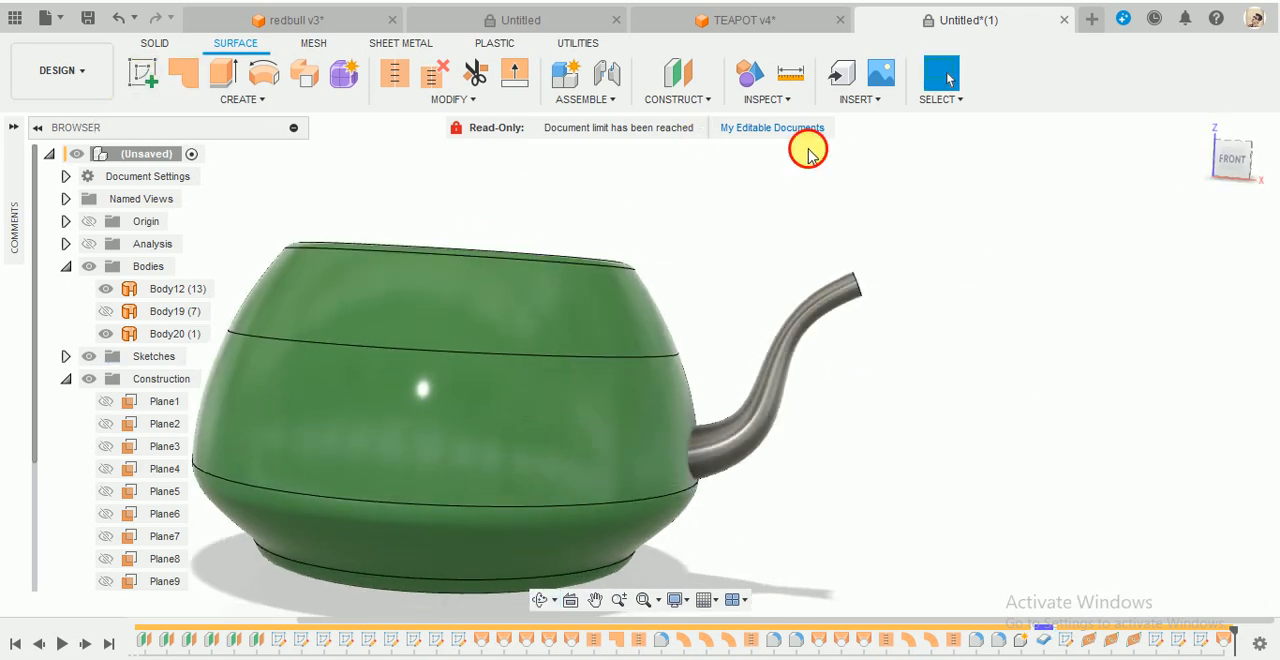
pyautogui.scroll(-3, 493, 256)
pyautogui.keyDown('shift'); pyautogui.moveTo(571, 204); pyautogui.dragTo(538, 220, button='middle'); pyautogui.keyUp('shift')
pyautogui.keyDown('shift'); pyautogui.moveTo(676, 424); pyautogui.dragTo(1034, 257, button='middle'); pyautogui.keyUp('shift')
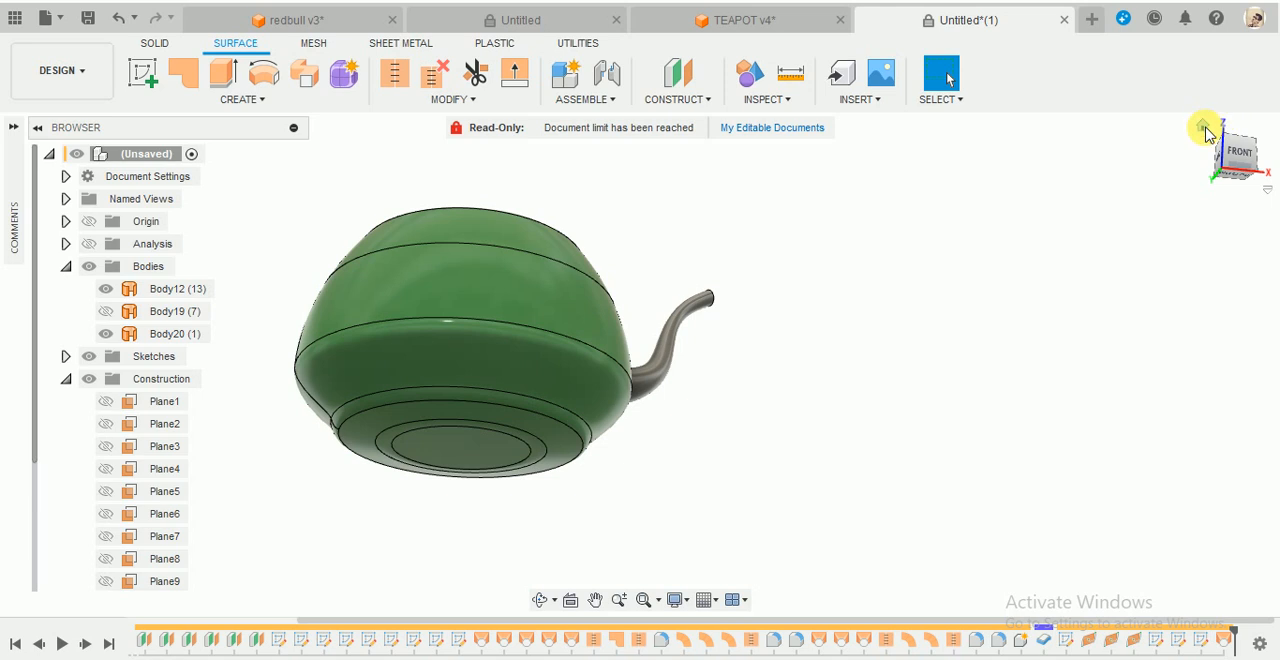
# - Trim away the part of the spout inside the teapot, using teapot body Body12 as the trim tool
pyautogui.click(1205, 130)
pyautogui.scroll(2, 714, 486)
pyautogui.keyDown('shift'); pyautogui.moveTo(714, 486); pyautogui.dragTo(666, 263, button='middle'); pyautogui.keyUp('shift')
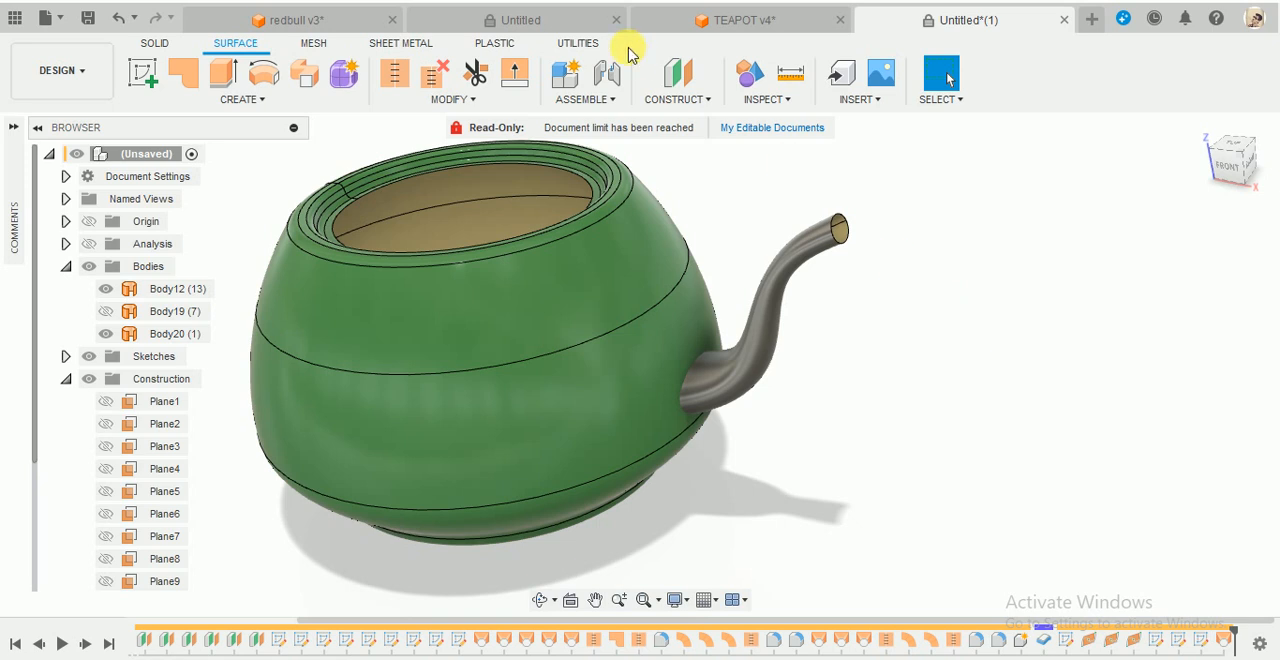
pyautogui.click(490, 75)
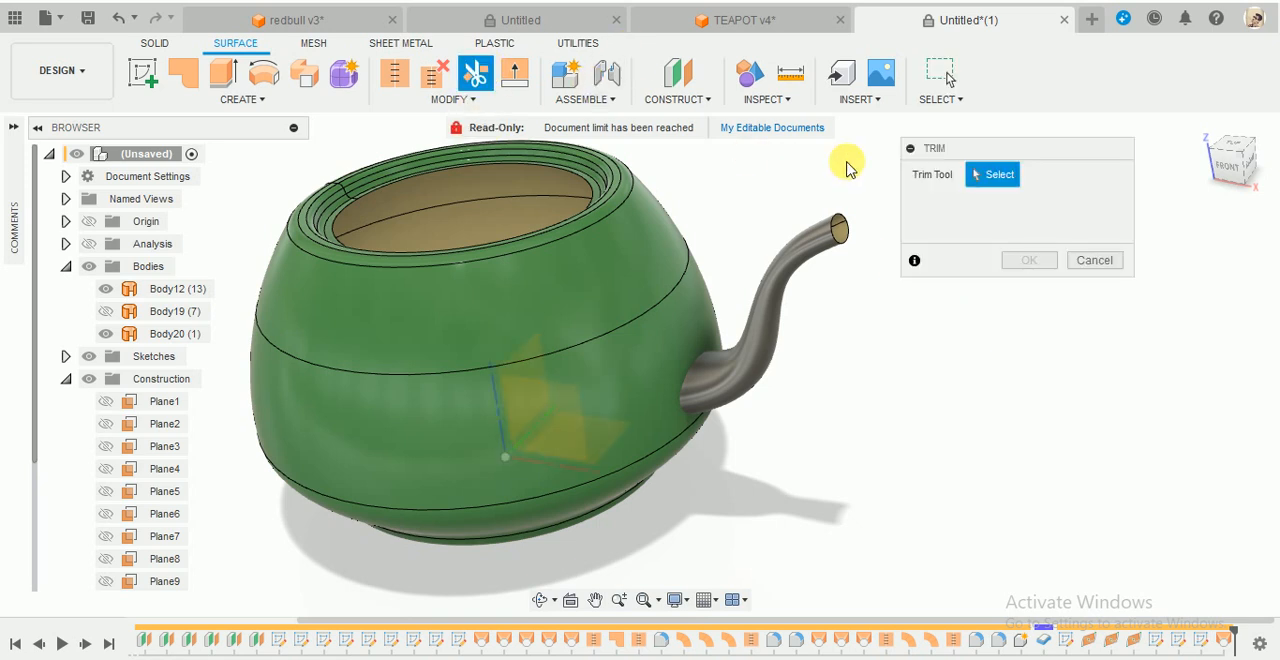
pyautogui.scroll(-2, 700, 376)
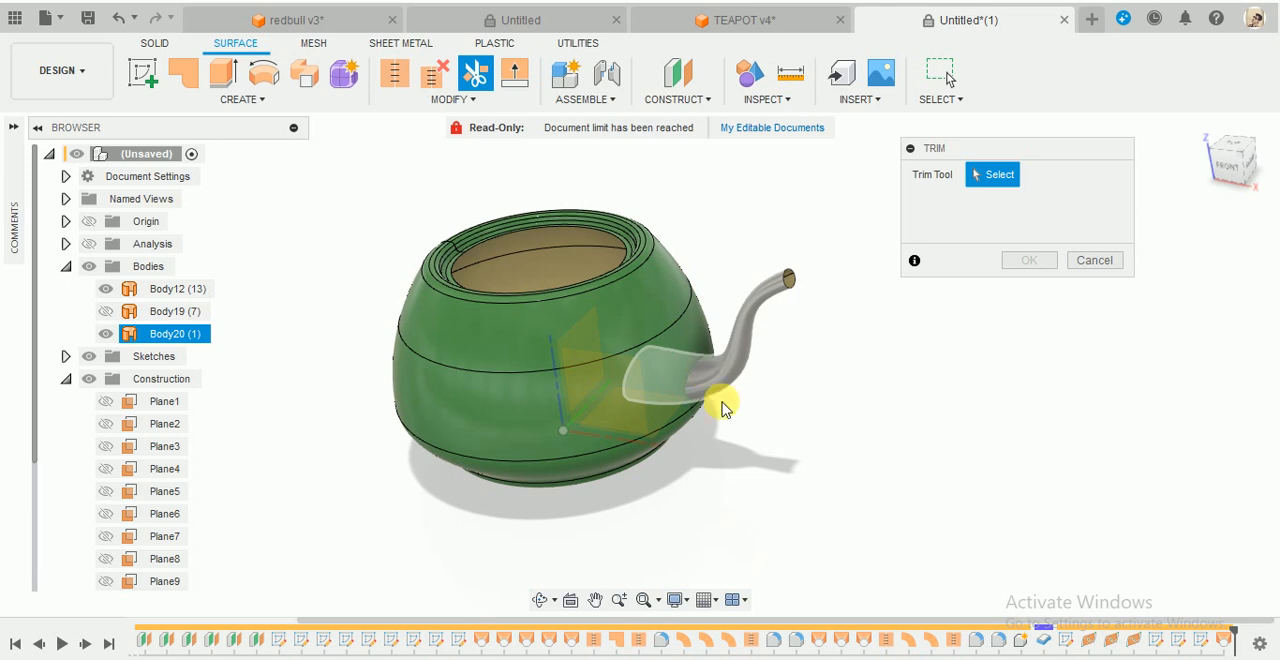
pyautogui.moveTo(731, 423)
pyautogui.keyDown('shift'); pyautogui.mouseDown(button='middle')
pyautogui.moveTo(737, 400)
pyautogui.moveTo(787, 435)
pyautogui.moveTo(743, 437)
pyautogui.mouseUp(button='middle'); pyautogui.keyUp('shift')
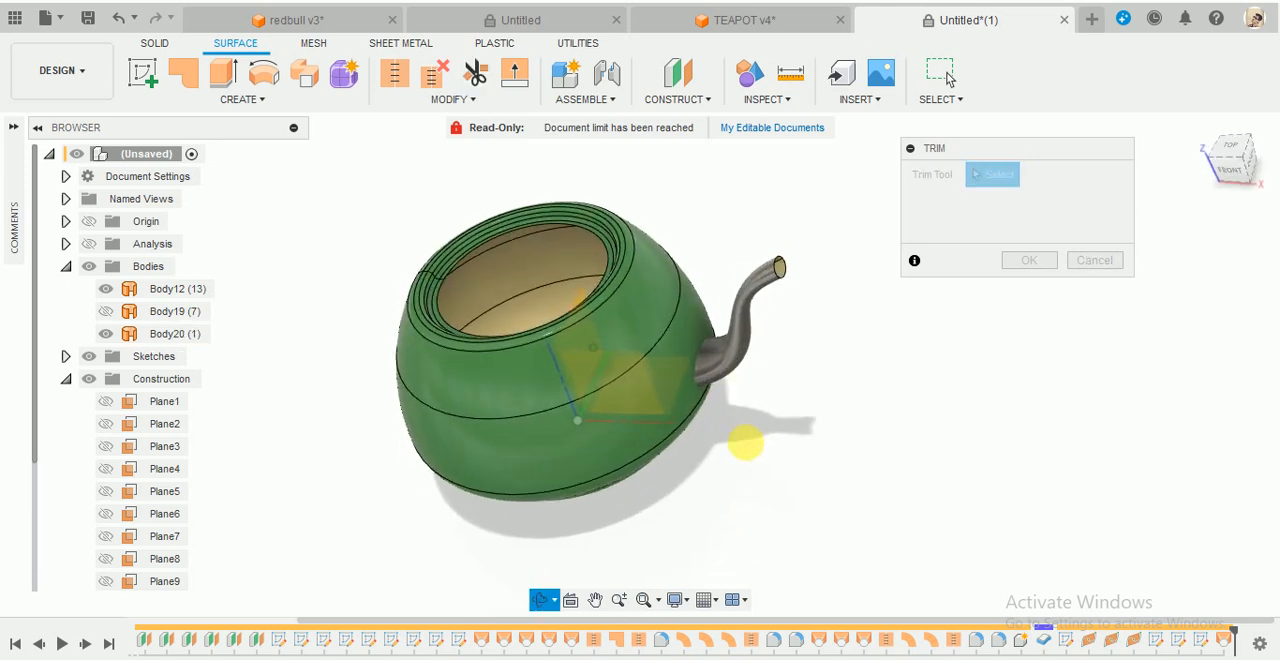
pyautogui.scroll(3, 750, 420)
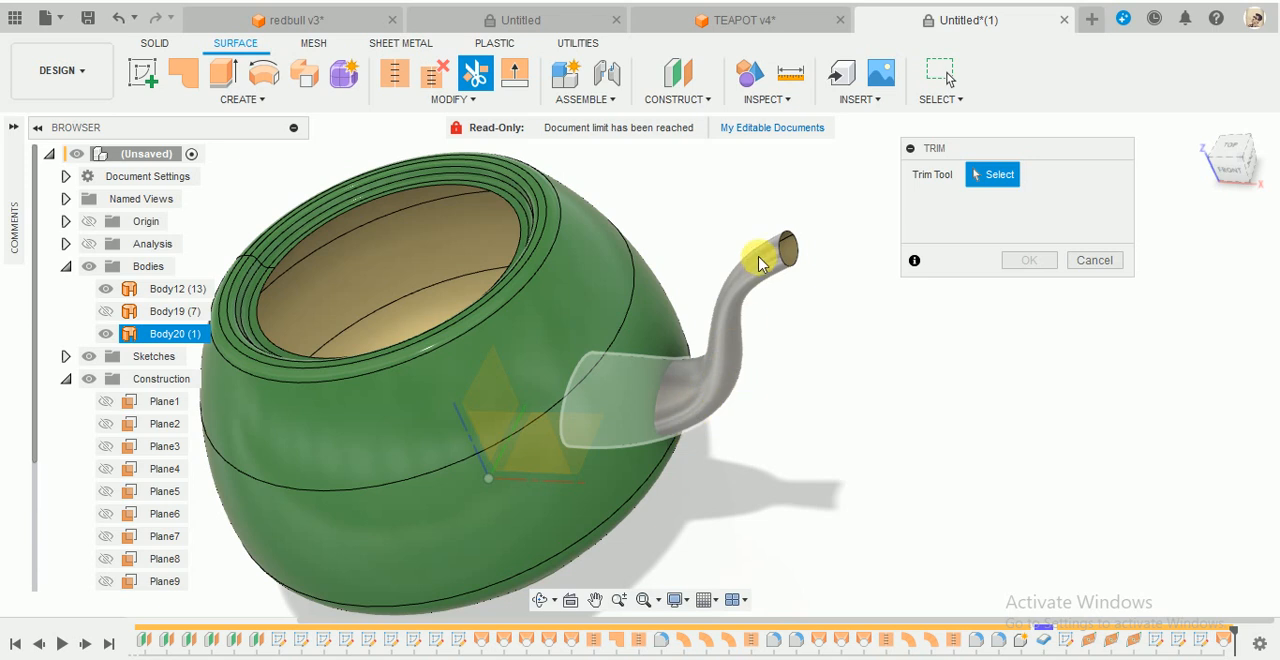
pyautogui.keyDown('shift'); pyautogui.moveTo(648, 300); pyautogui.dragTo(659, 247, button='middle'); pyautogui.keyUp('shift')
pyautogui.keyDown('shift'); pyautogui.moveTo(508, 296); pyautogui.dragTo(620, 265, button='middle'); pyautogui.keyUp('shift')
pyautogui.click(1204, 130)
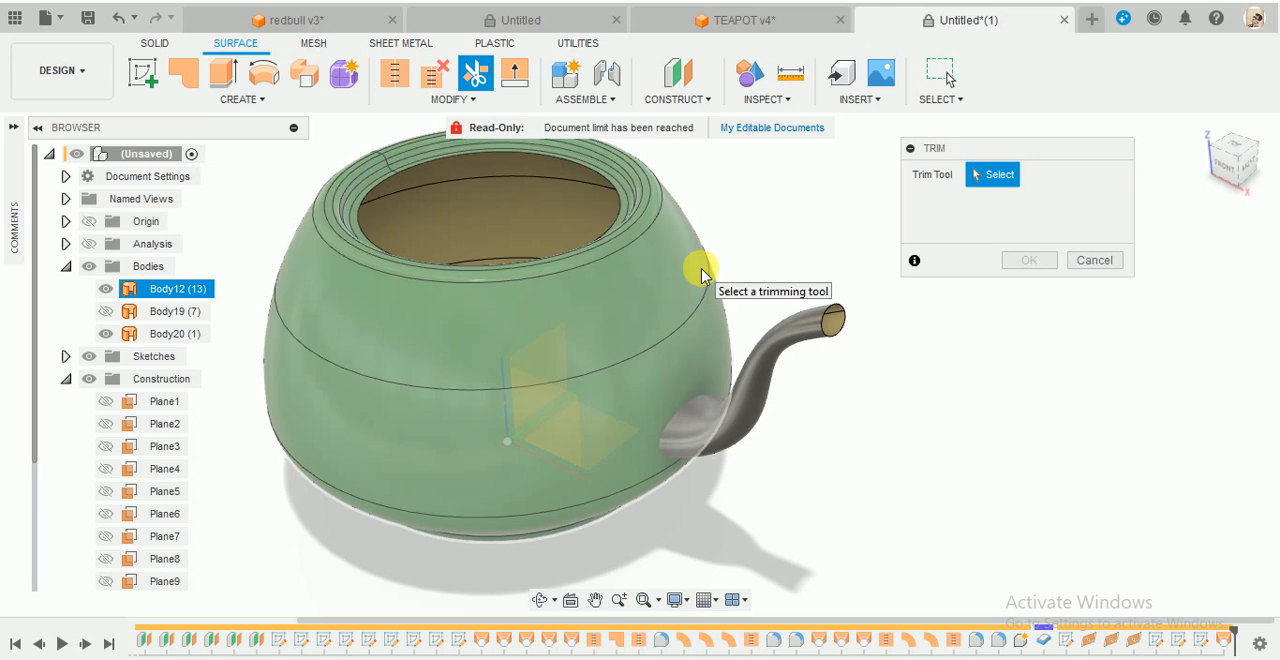
pyautogui.keyDown('shift'); pyautogui.moveTo(806, 385); pyautogui.dragTo(851, 300, button='middle'); pyautogui.keyUp('shift')
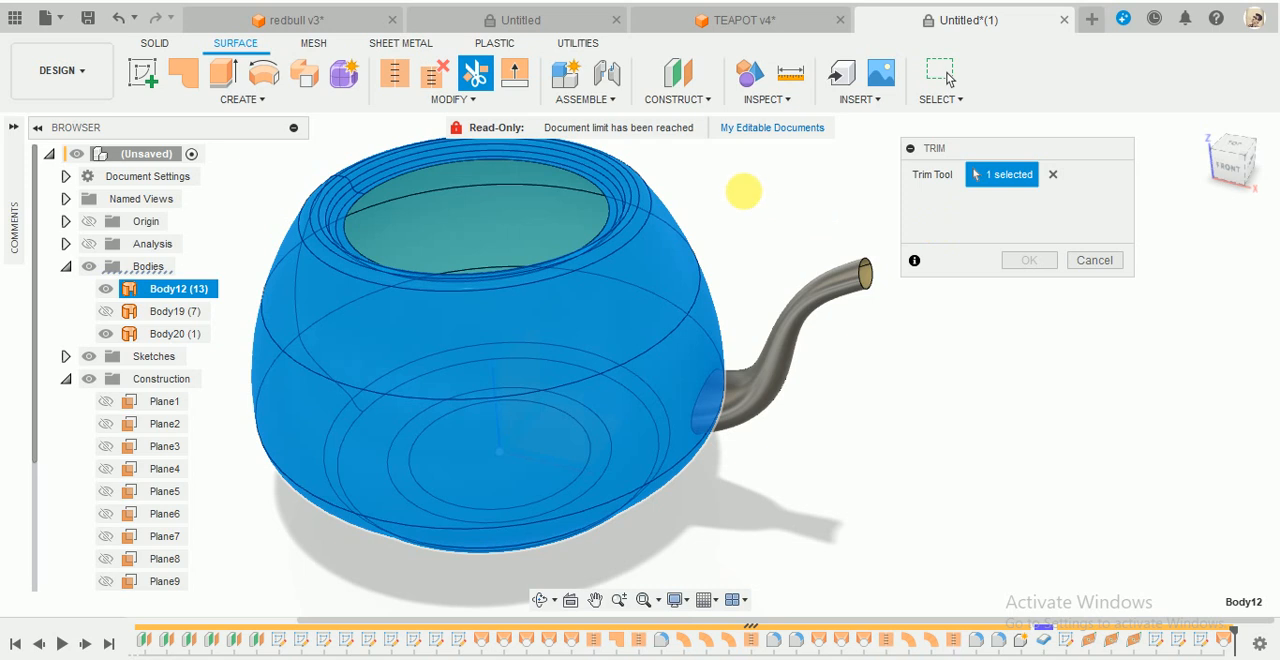
pyautogui.keyDown('shift'); pyautogui.moveTo(744, 191); pyautogui.dragTo(782, 247, button='middle'); pyautogui.keyUp('shift')
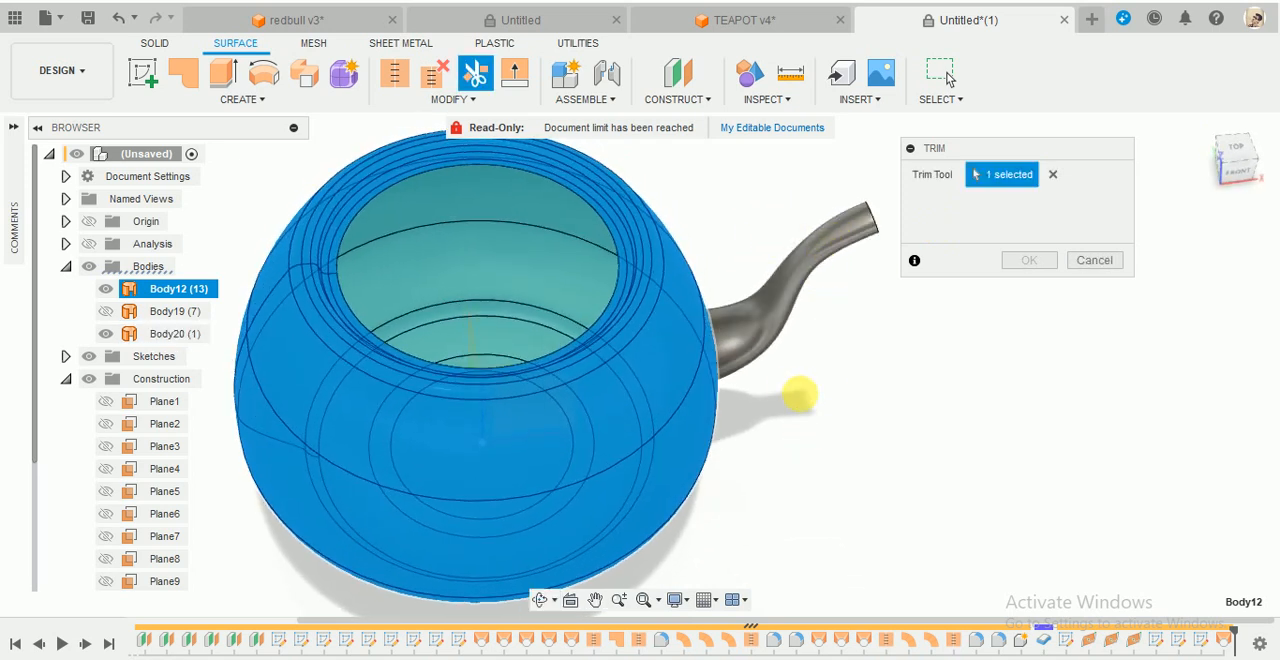
pyautogui.keyDown('shift'); pyautogui.moveTo(800, 395); pyautogui.dragTo(846, 414, button='middle'); pyautogui.keyUp('shift')
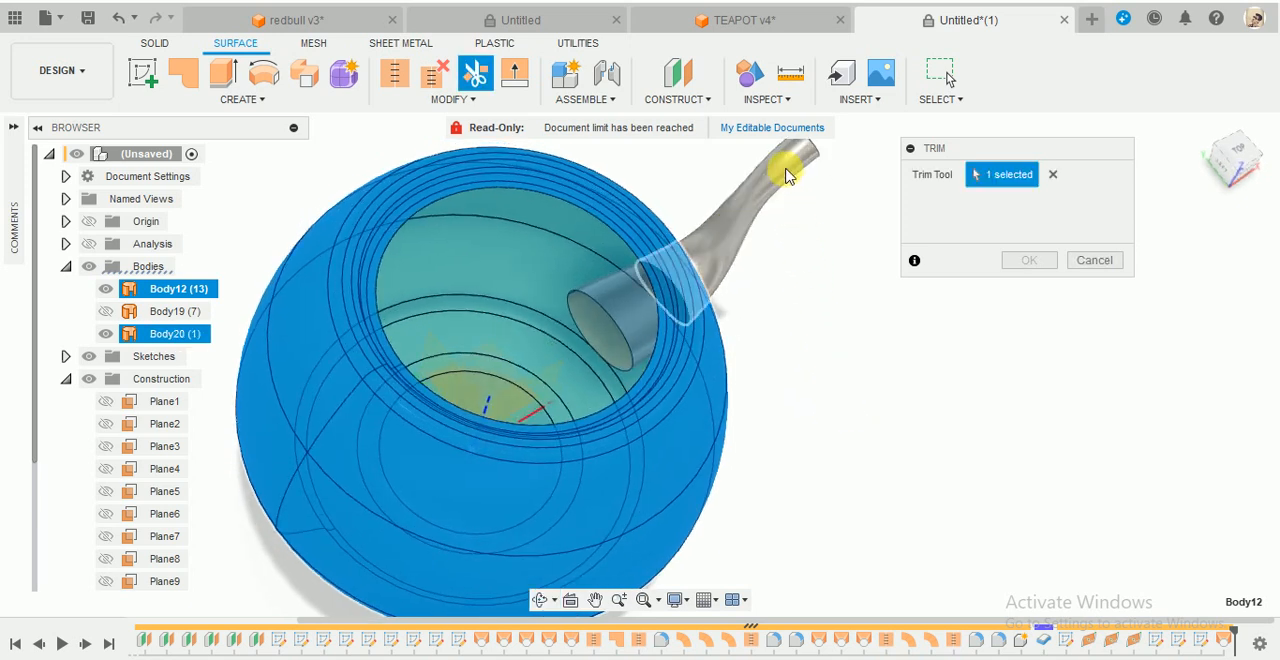
pyautogui.click(654, 314)
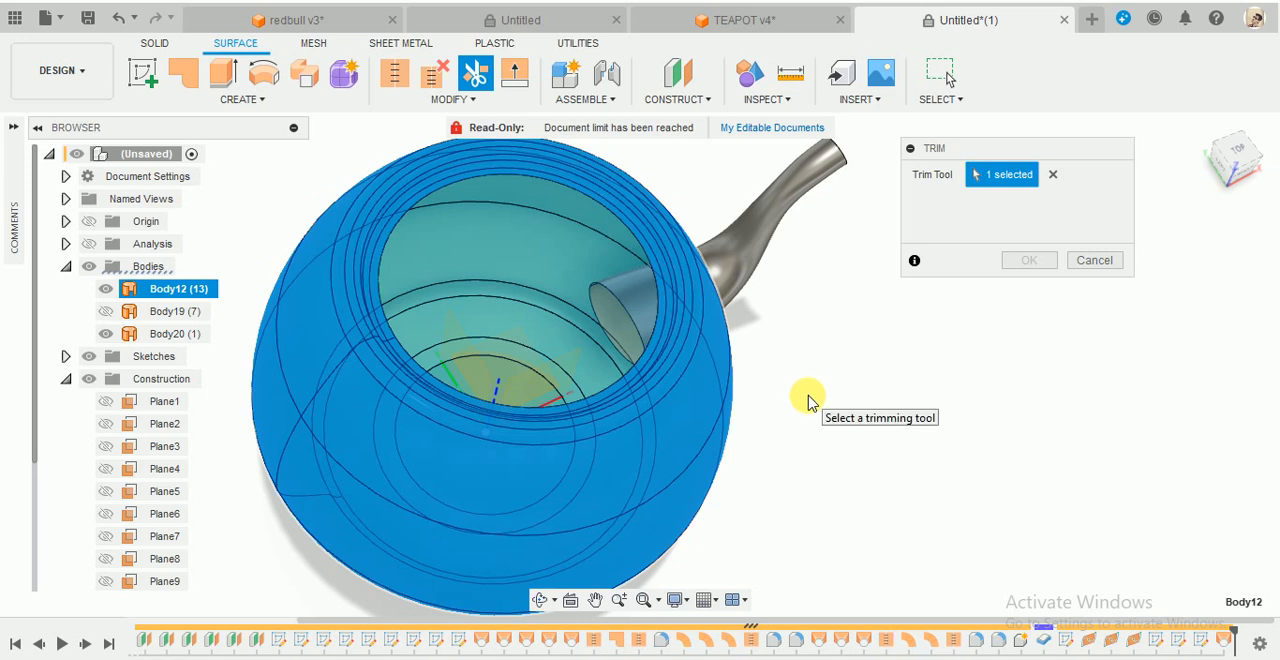
pyautogui.click(625, 294)
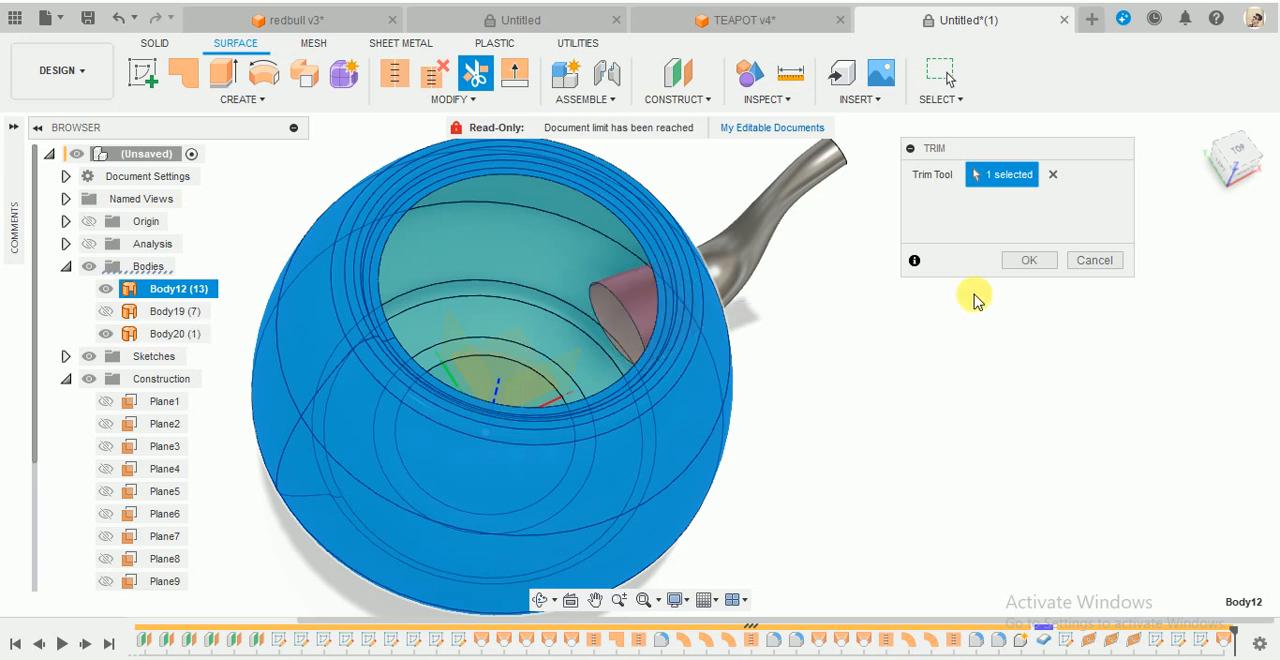
pyautogui.click(1045, 262)
# - Trim the patch of teapot wall enclosed by the spout's base, using spout body Body20 as the trim tool
pyautogui.keyDown('shift'); pyautogui.moveTo(797, 409); pyautogui.dragTo(853, 390, button='middle'); pyautogui.keyUp('shift')
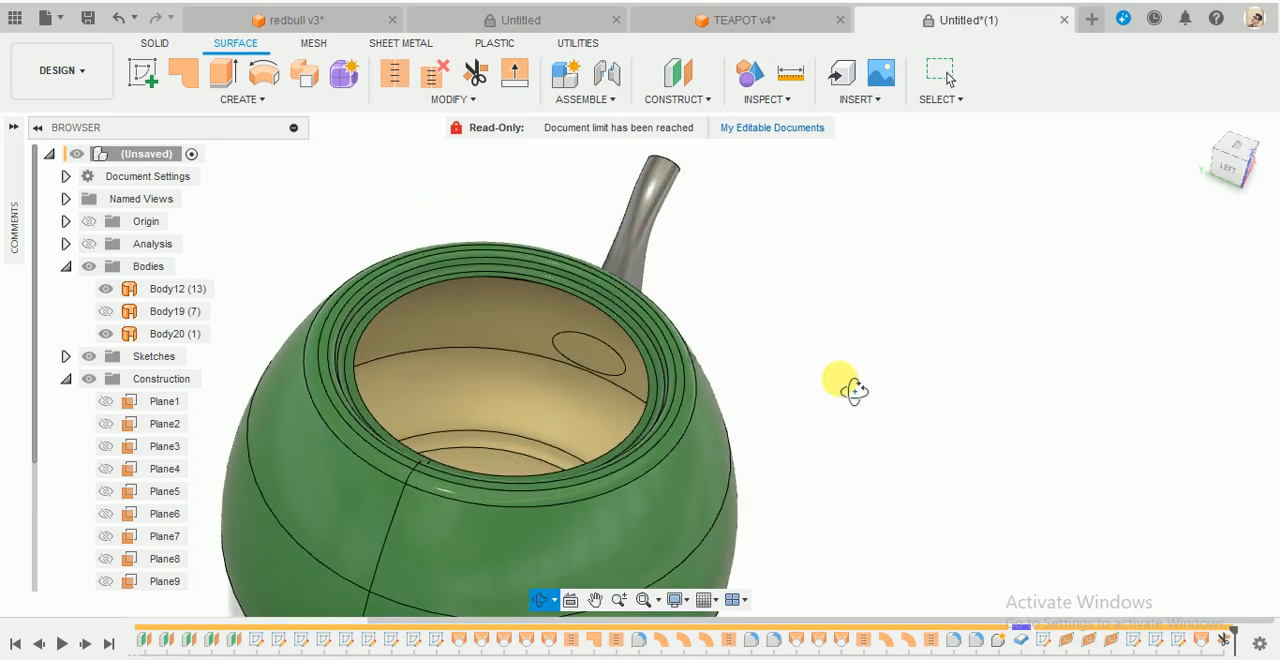
pyautogui.scroll(-3, 908, 325)
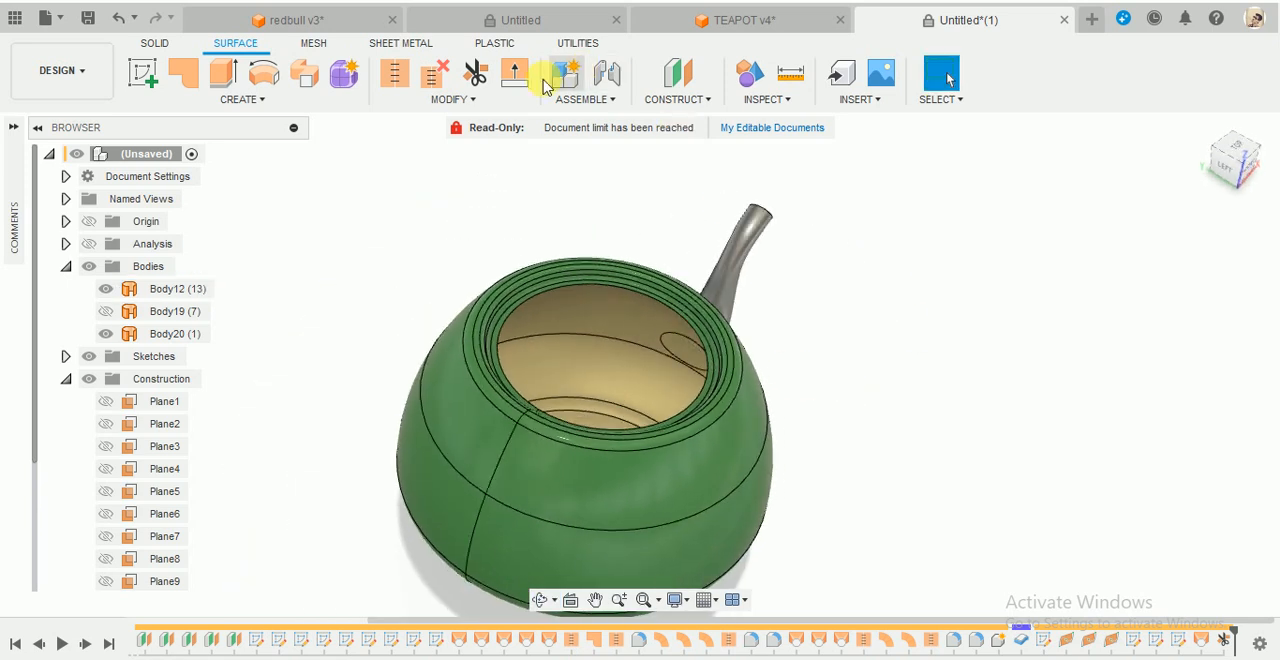
pyautogui.click(475, 73)
pyautogui.keyDown('shift'); pyautogui.moveTo(837, 411); pyautogui.dragTo(714, 349, button='middle'); pyautogui.keyUp('shift')
pyautogui.click(689, 386)
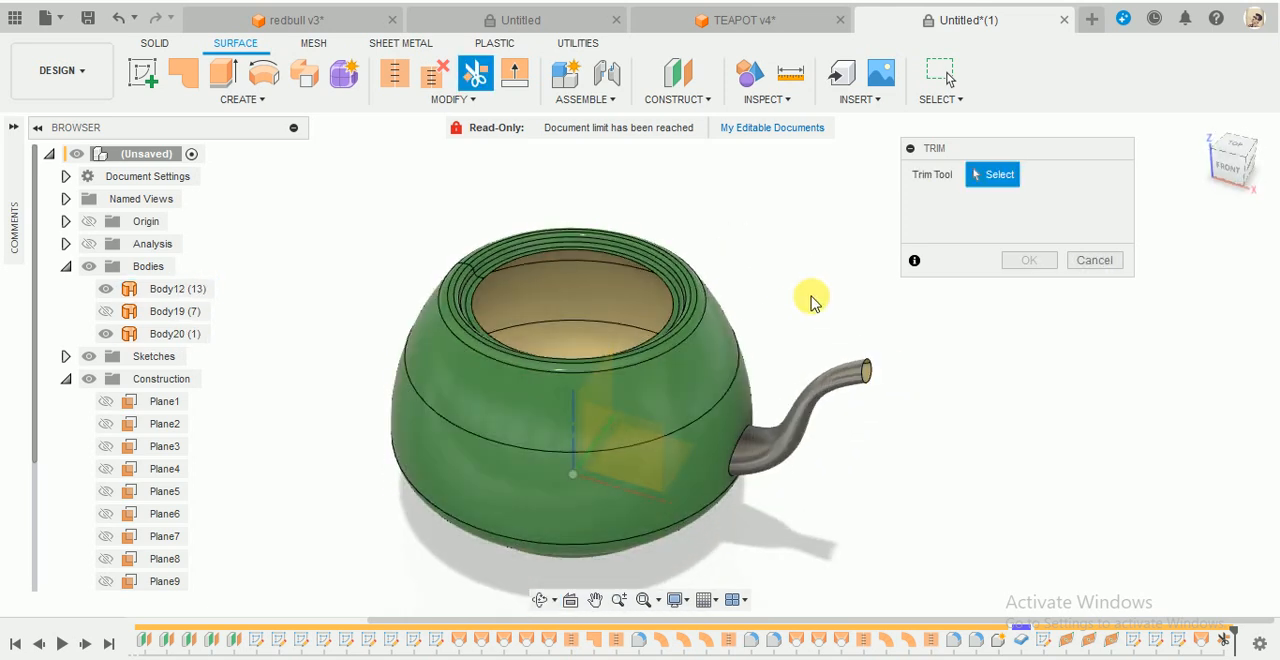
pyautogui.click(802, 410)
pyautogui.keyDown('shift'); pyautogui.moveTo(766, 263); pyautogui.dragTo(903, 305, button='middle'); pyautogui.keyUp('shift')
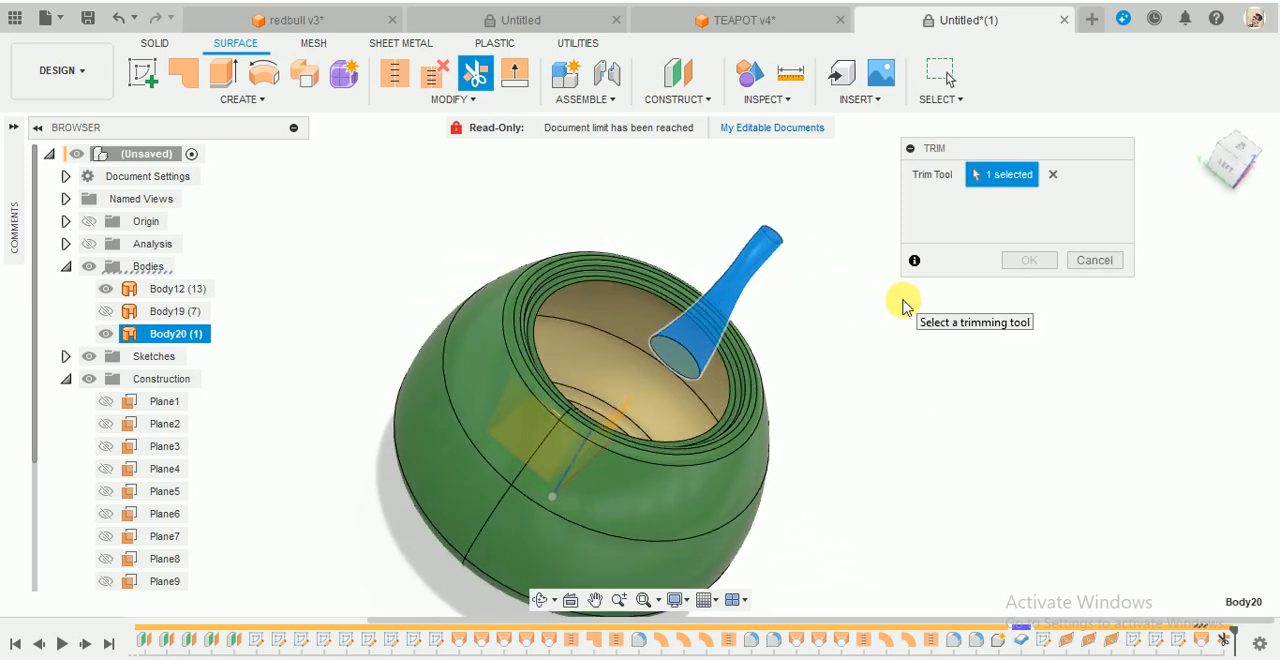
pyautogui.click(681, 364)
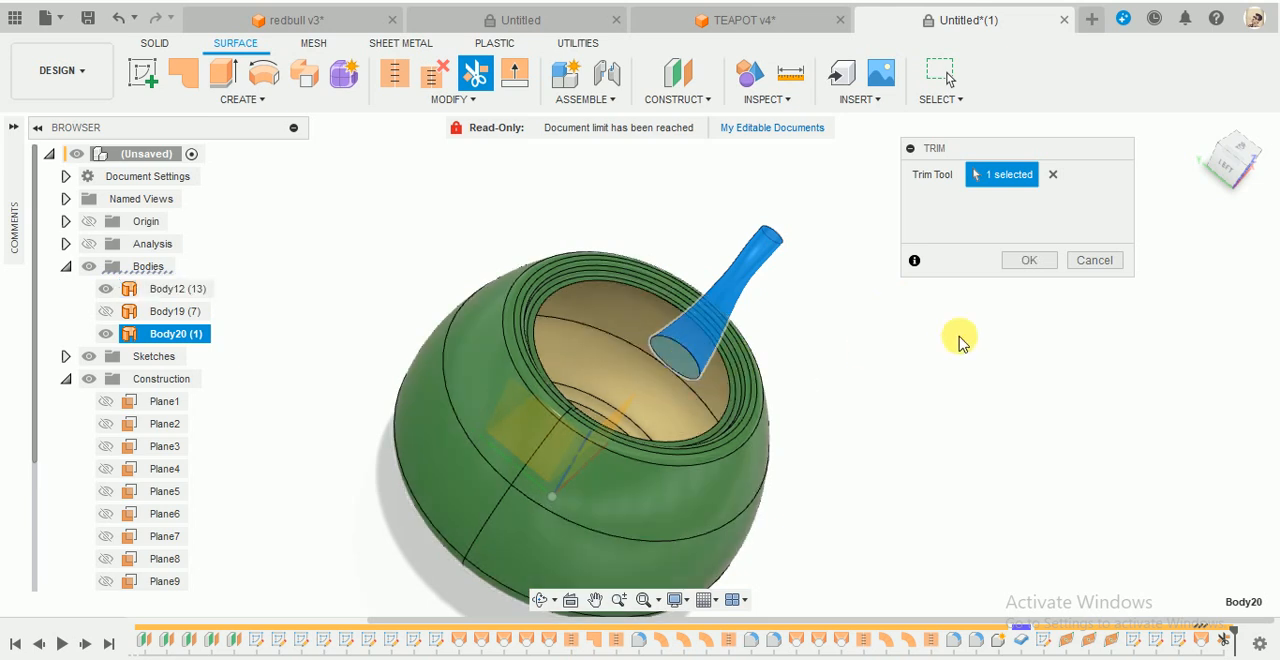
pyautogui.click(1022, 266)
# - Inspect the spout opening in the teapot wall from inside and outside, hiding the spout temporarily and showing it again
pyautogui.scroll(6, 714, 363)
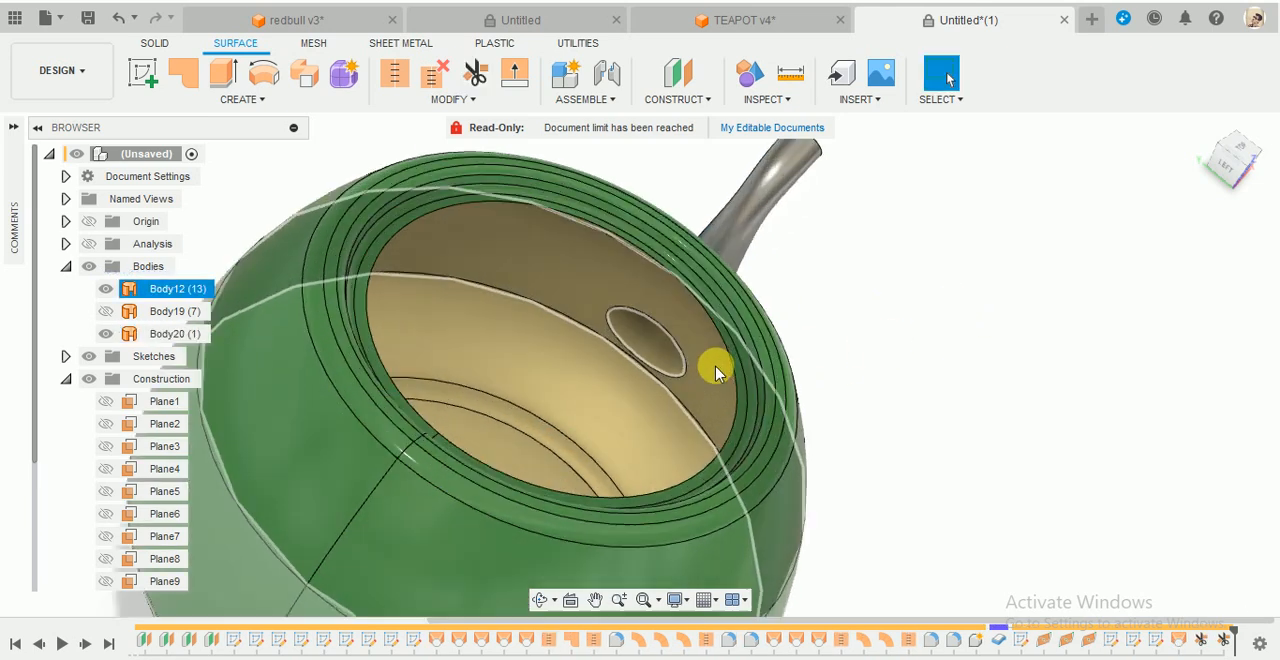
pyautogui.scroll(3, 645, 330)
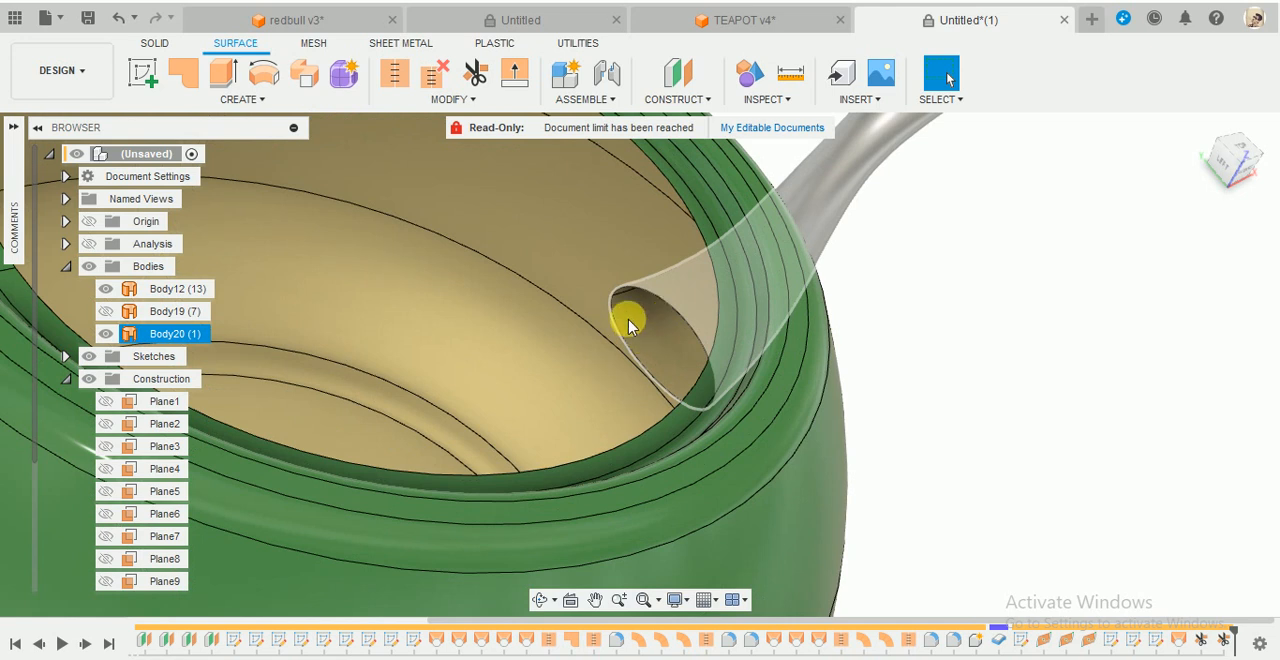
pyautogui.scroll(-5, 628, 325)
pyautogui.keyDown('shift'); pyautogui.moveTo(657, 363); pyautogui.dragTo(745, 428, button='middle'); pyautogui.keyUp('shift')
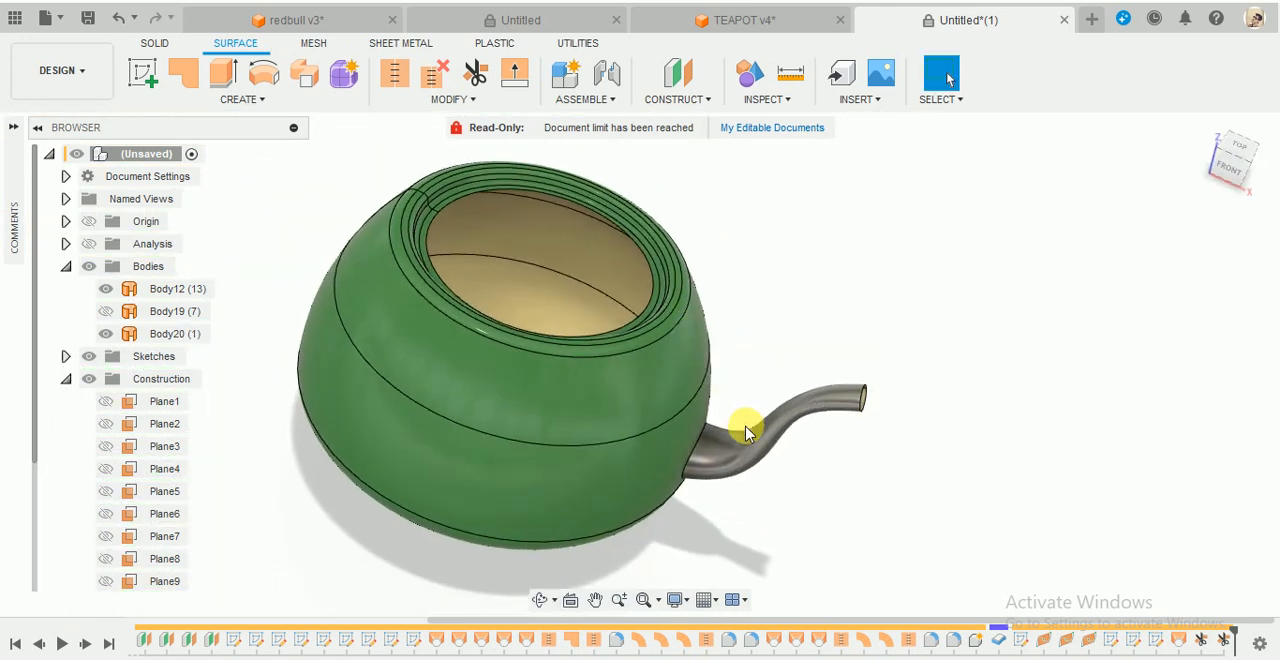
pyautogui.click(745, 428)
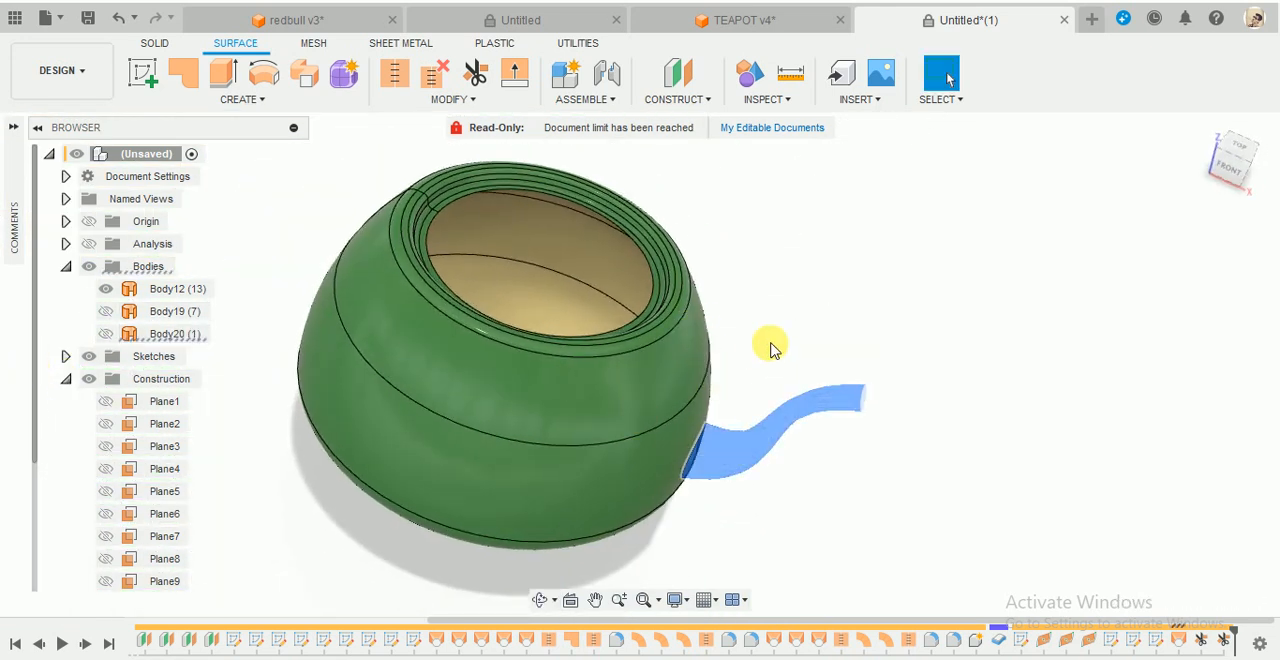
pyautogui.keyDown('shift'); pyautogui.moveTo(774, 348); pyautogui.dragTo(773, 302, button='middle'); pyautogui.keyUp('shift')
pyautogui.click(837, 300)
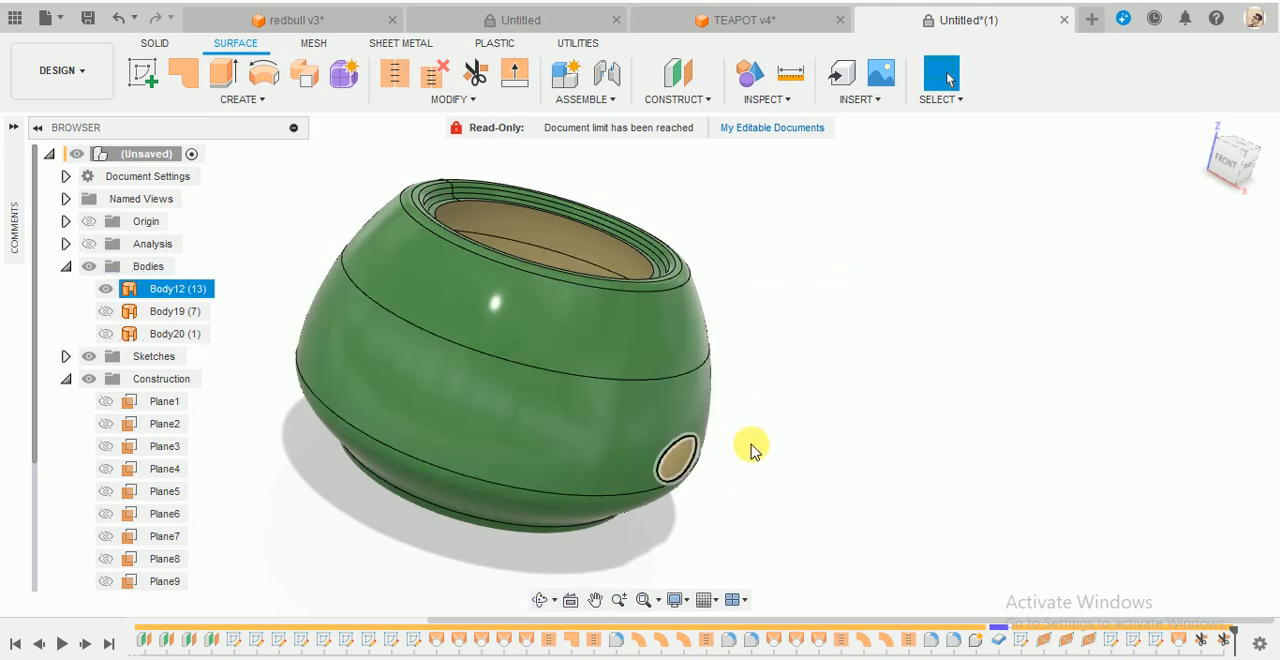
pyautogui.keyDown('shift'); pyautogui.moveTo(752, 450); pyautogui.dragTo(691, 371, button='middle'); pyautogui.keyUp('shift')
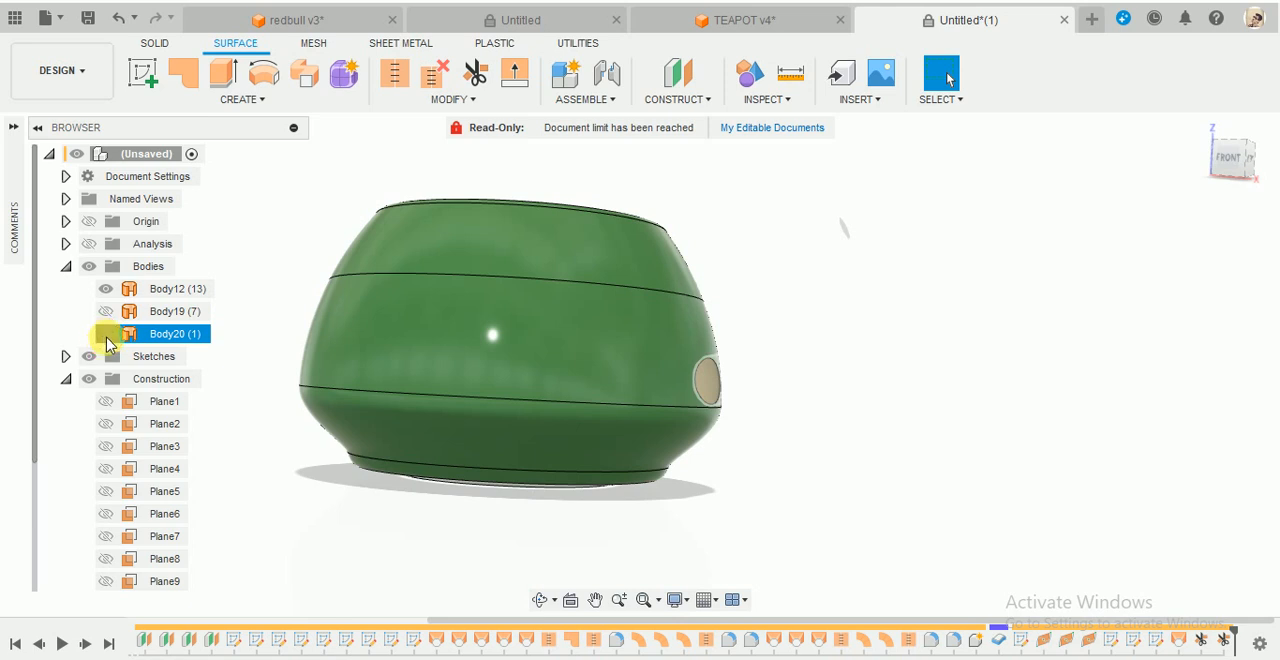
pyautogui.click(106, 334)
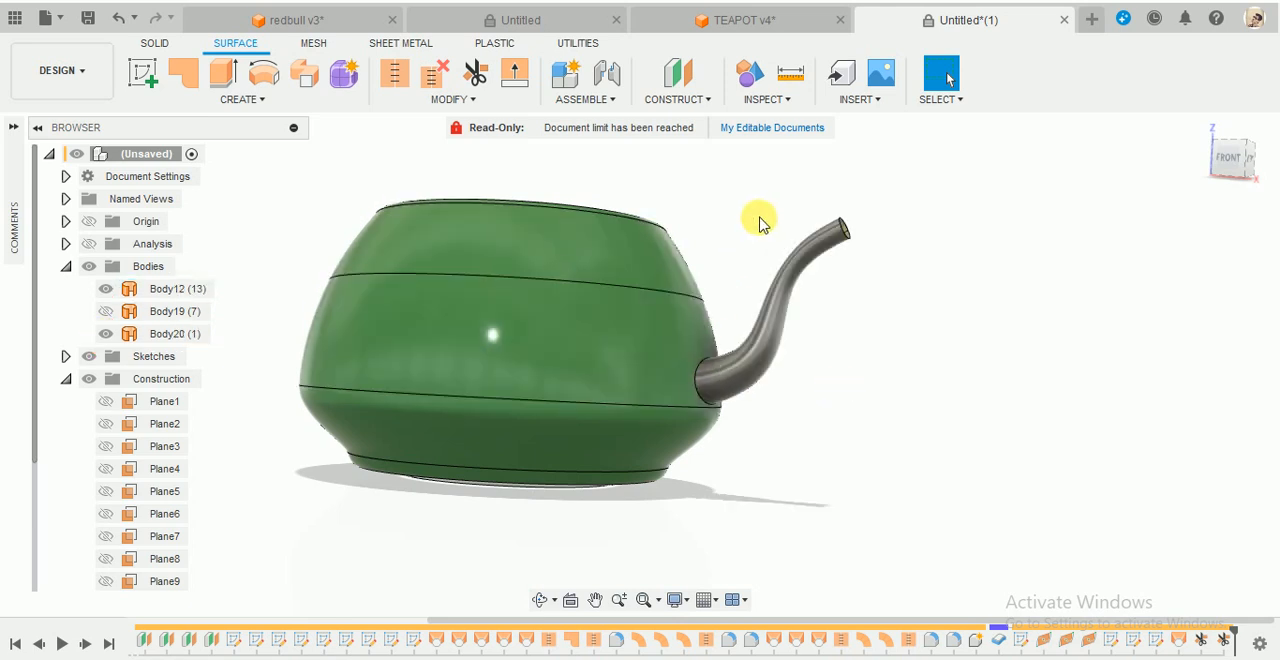
# - Stitch the teapot body and the spout into a new body with a 0.10 mm tolerance
pyautogui.click(394, 76)
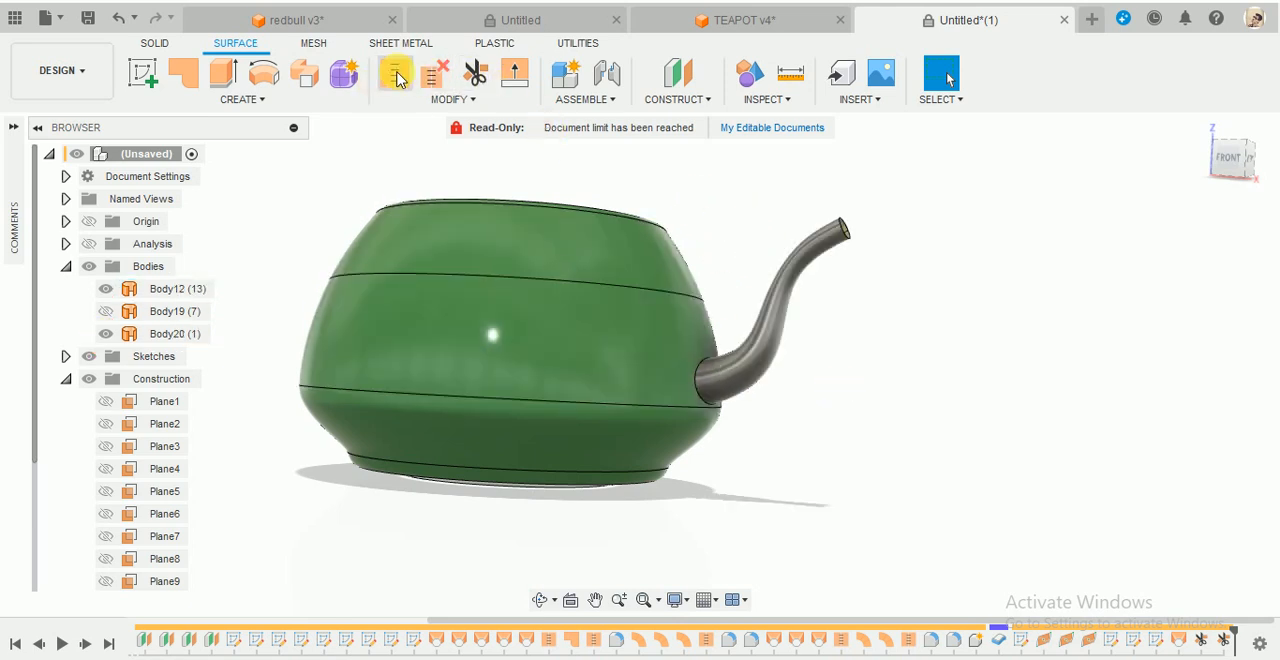
pyautogui.click(628, 257)
pyautogui.click(771, 357)
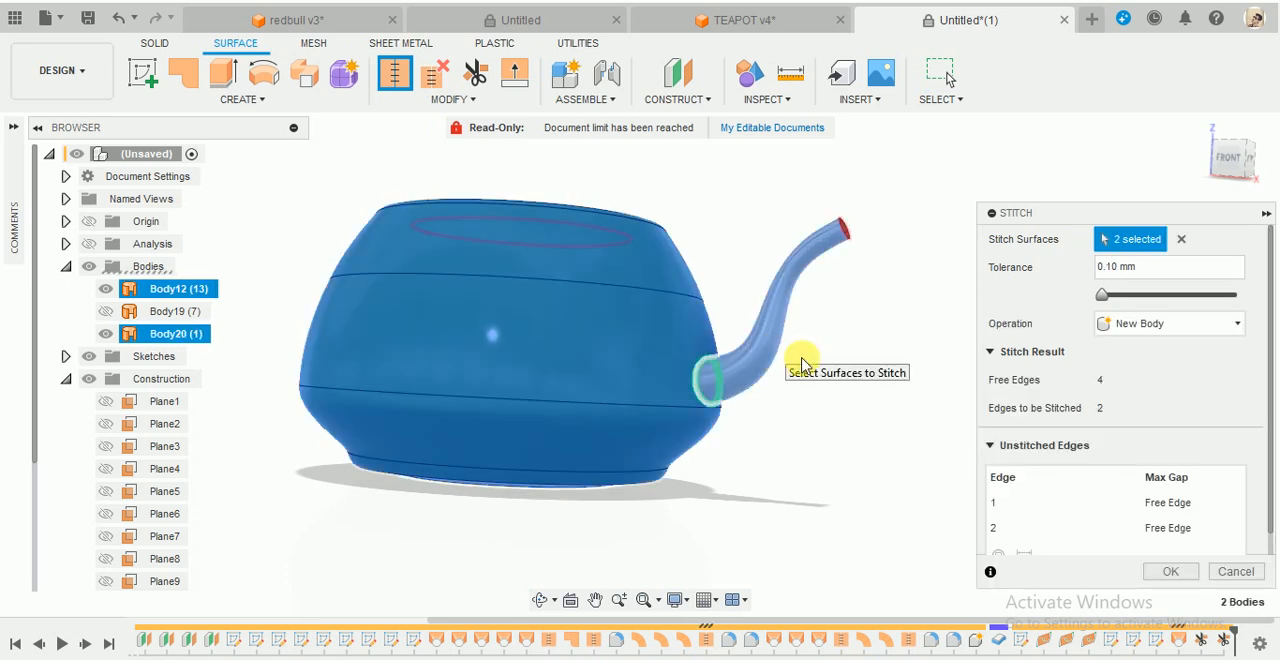
pyautogui.click(1172, 571)
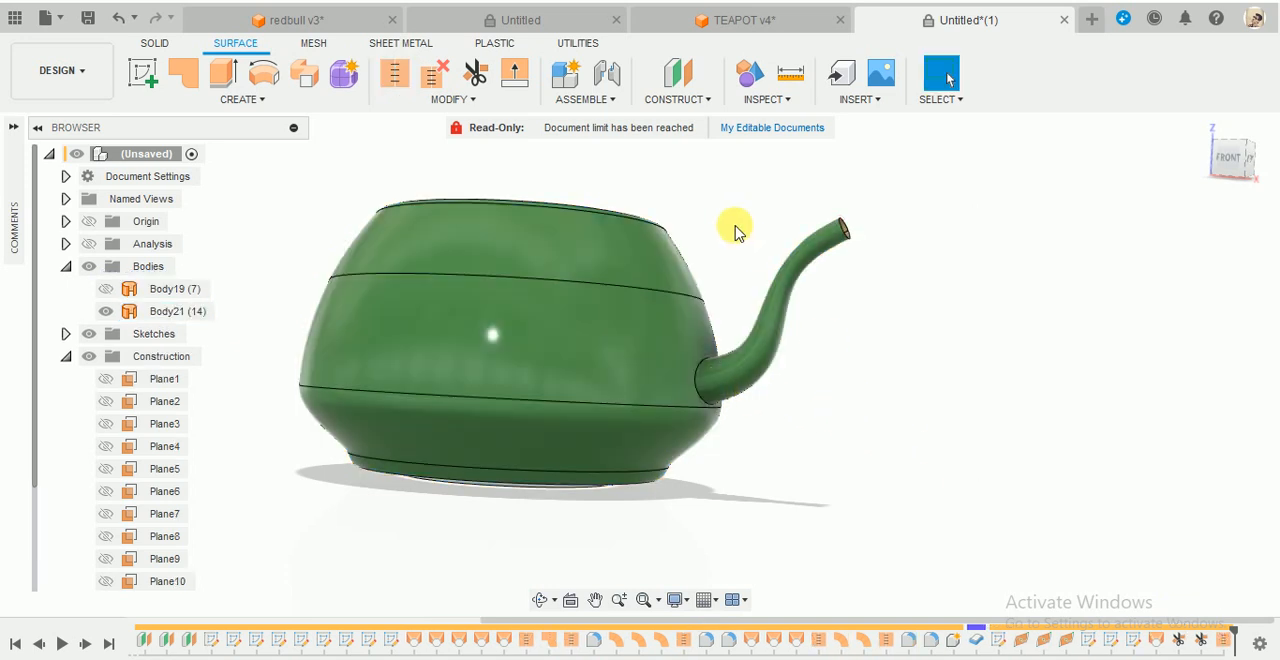
# - Fillet the edge where the spout meets the teapot body with a constant radius of about 9.84 mm
pyautogui.keyDown('shift'); pyautogui.moveTo(724, 222); pyautogui.dragTo(706, 263, button='middle'); pyautogui.keyUp('shift')
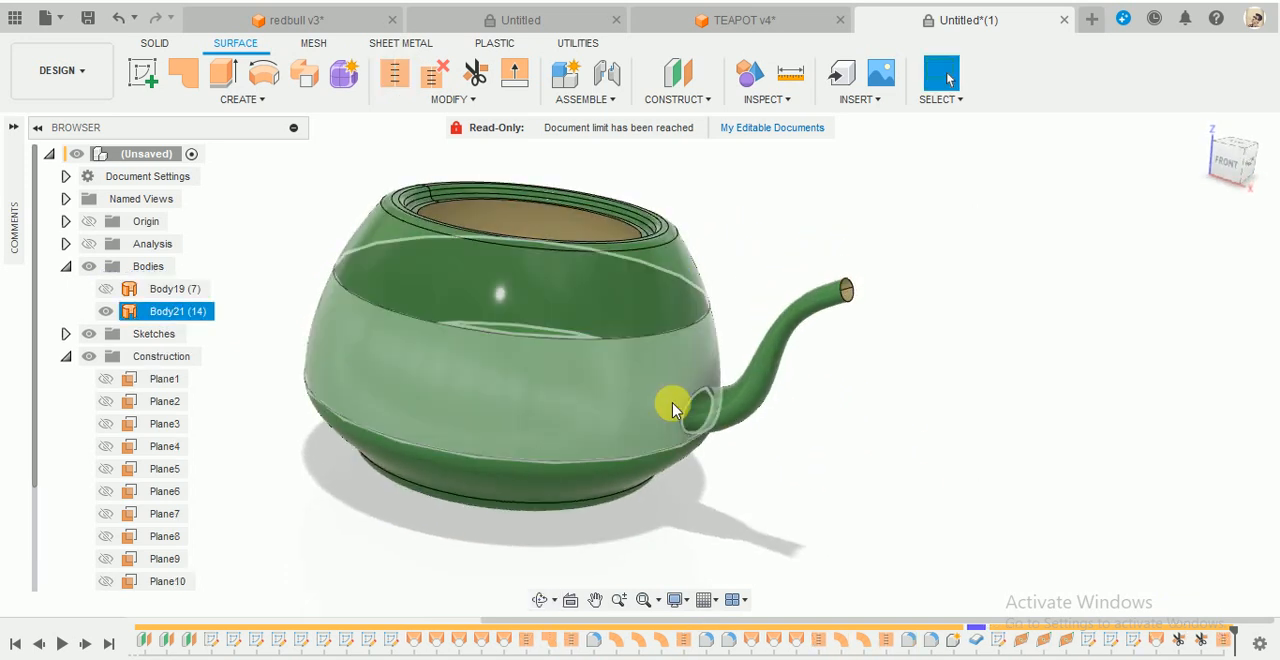
pyautogui.scroll(2, 674, 408)
pyautogui.click(495, 103)
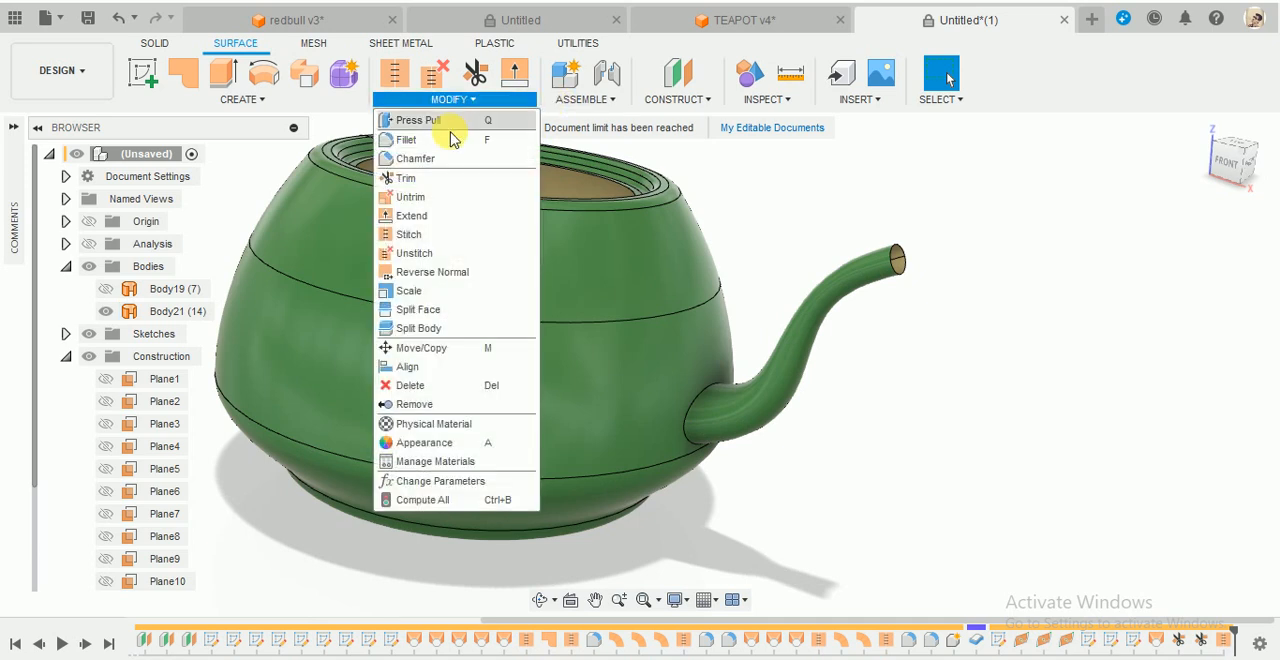
pyautogui.click(458, 141)
pyautogui.scroll(3, 677, 371)
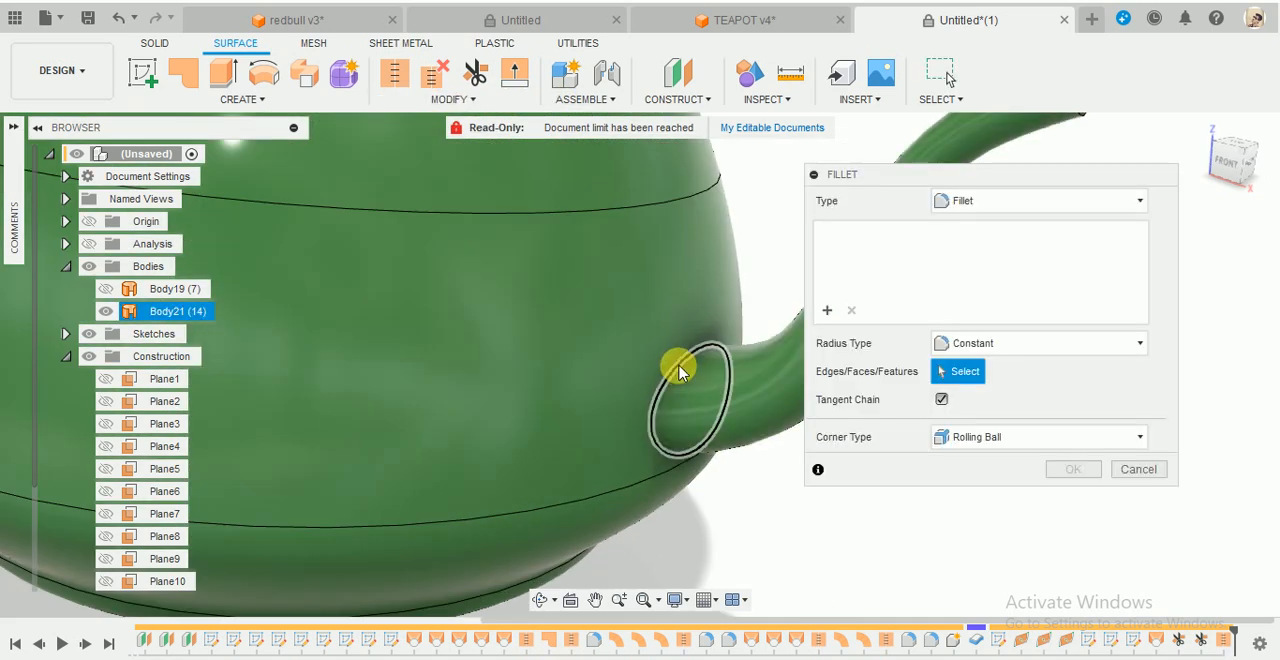
pyautogui.click(672, 370)
pyautogui.moveTo(677, 375); pyautogui.dragTo(680, 355)
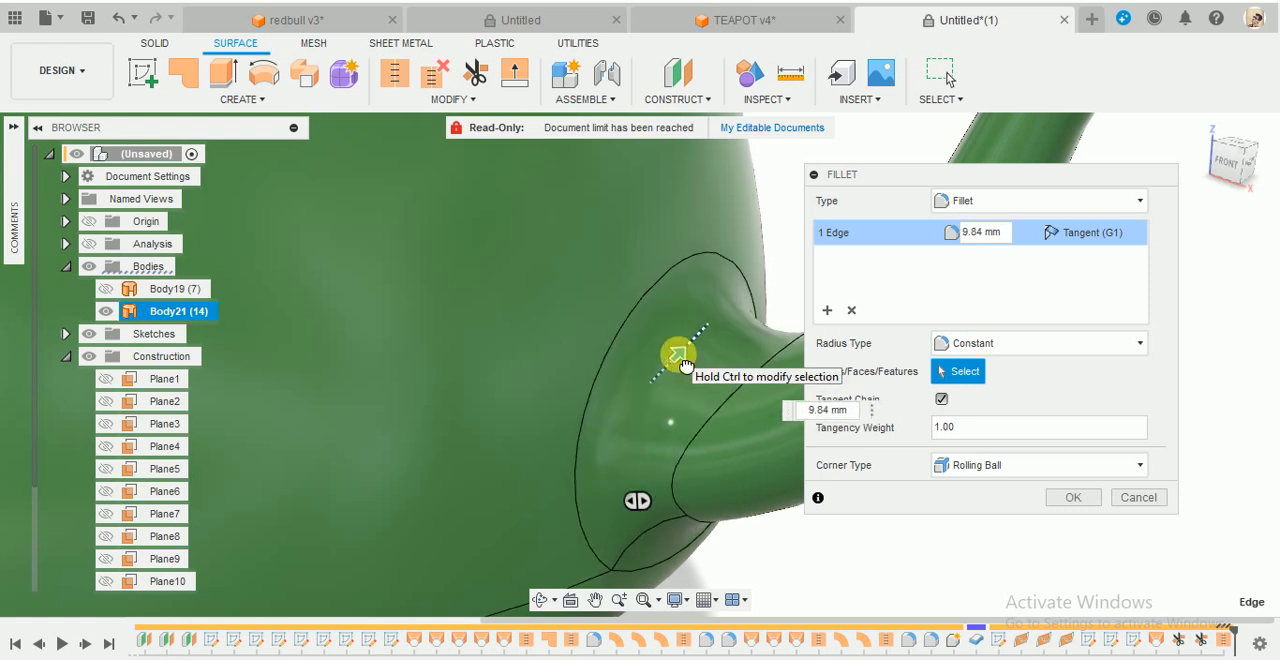
pyautogui.click(1064, 501)
pyautogui.scroll(-5, 1068, 500)
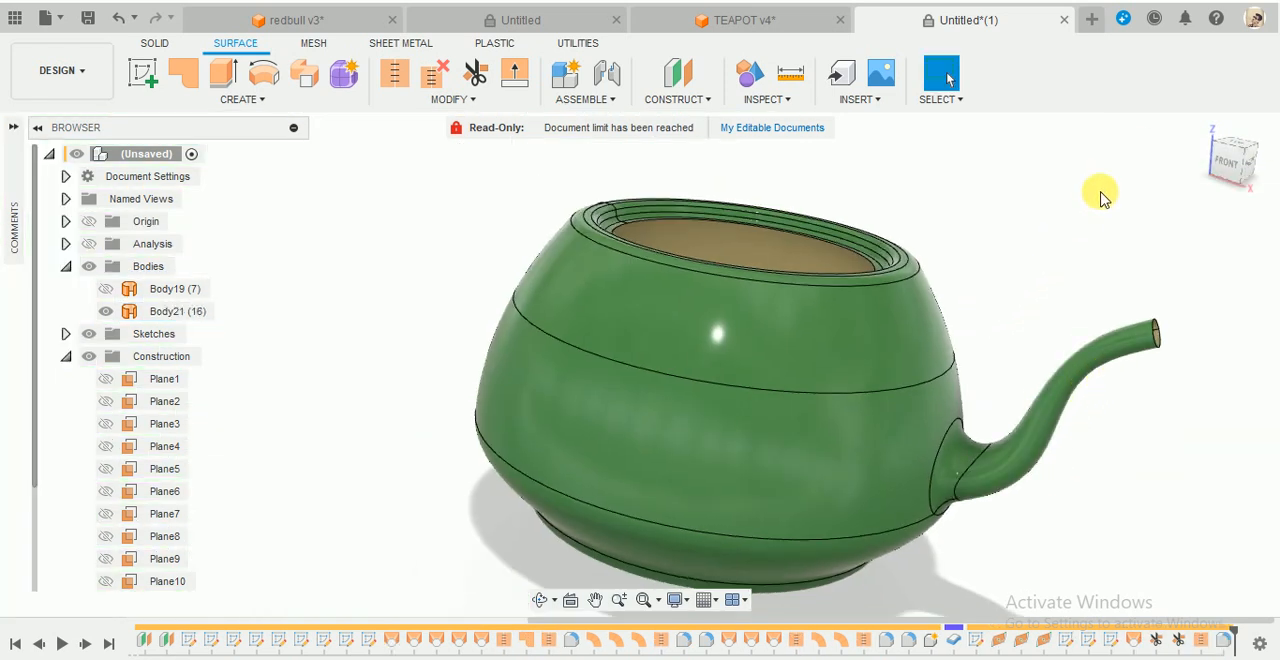
pyautogui.scroll(-3, 960, 455)
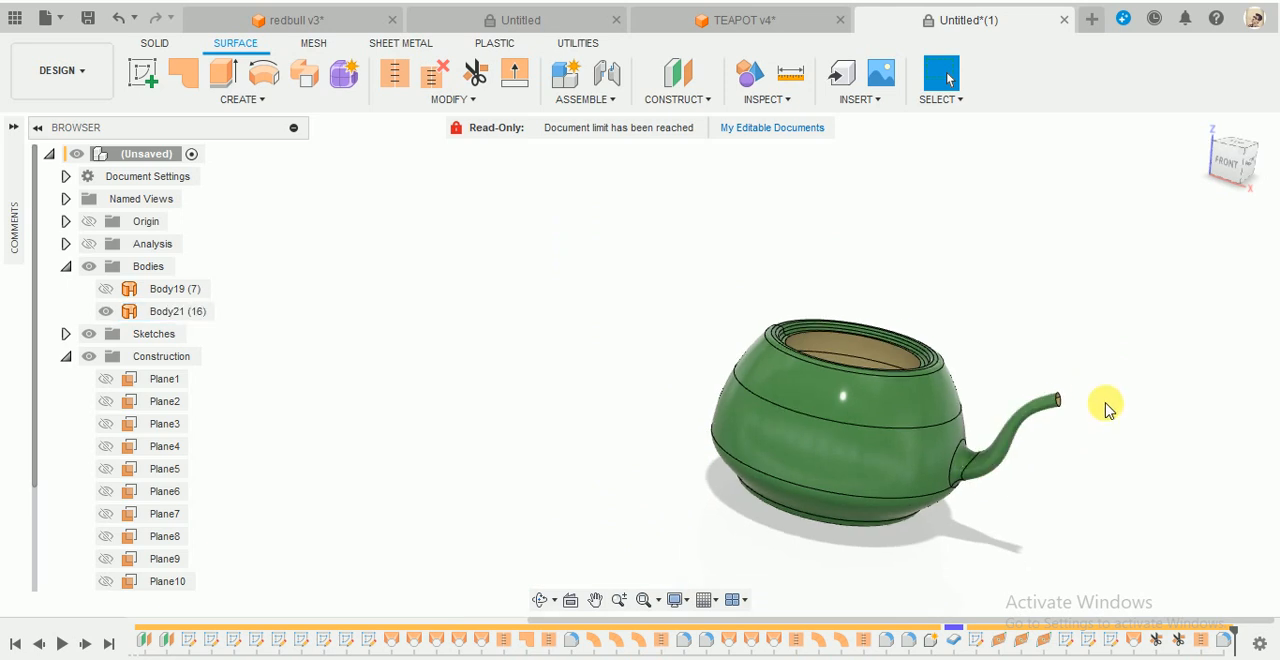
pyautogui.scroll(2, 1064, 432)
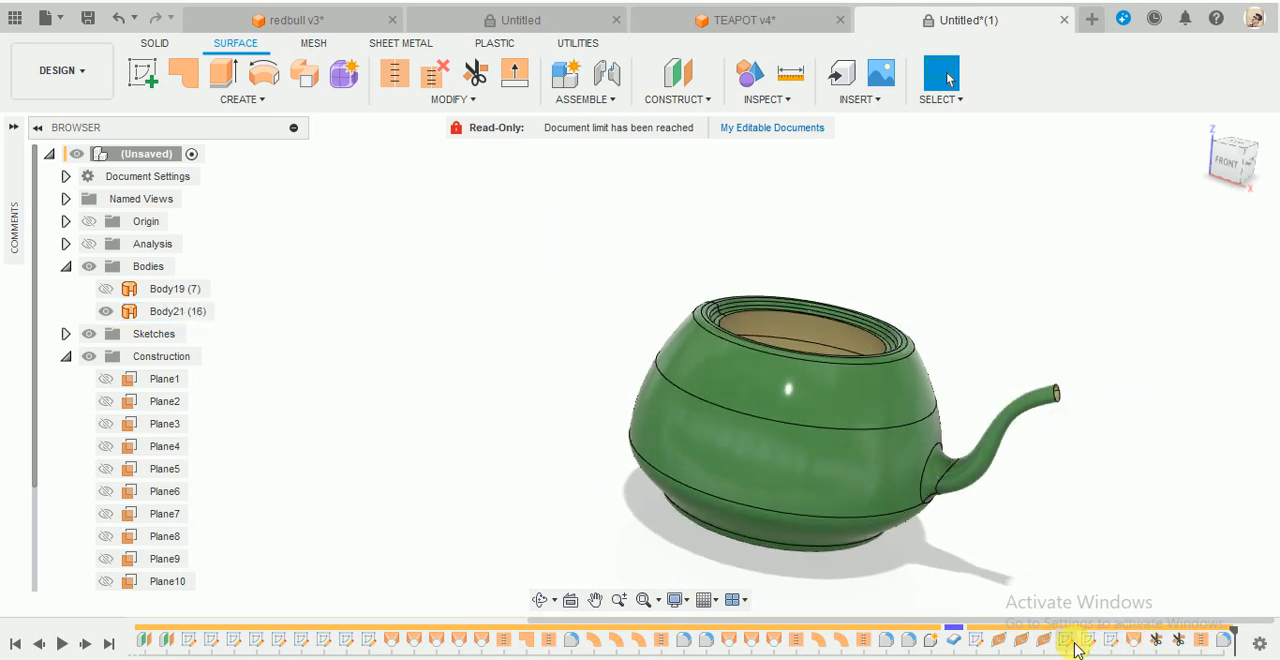
pyautogui.click(977, 641)
pyautogui.click(1085, 552)
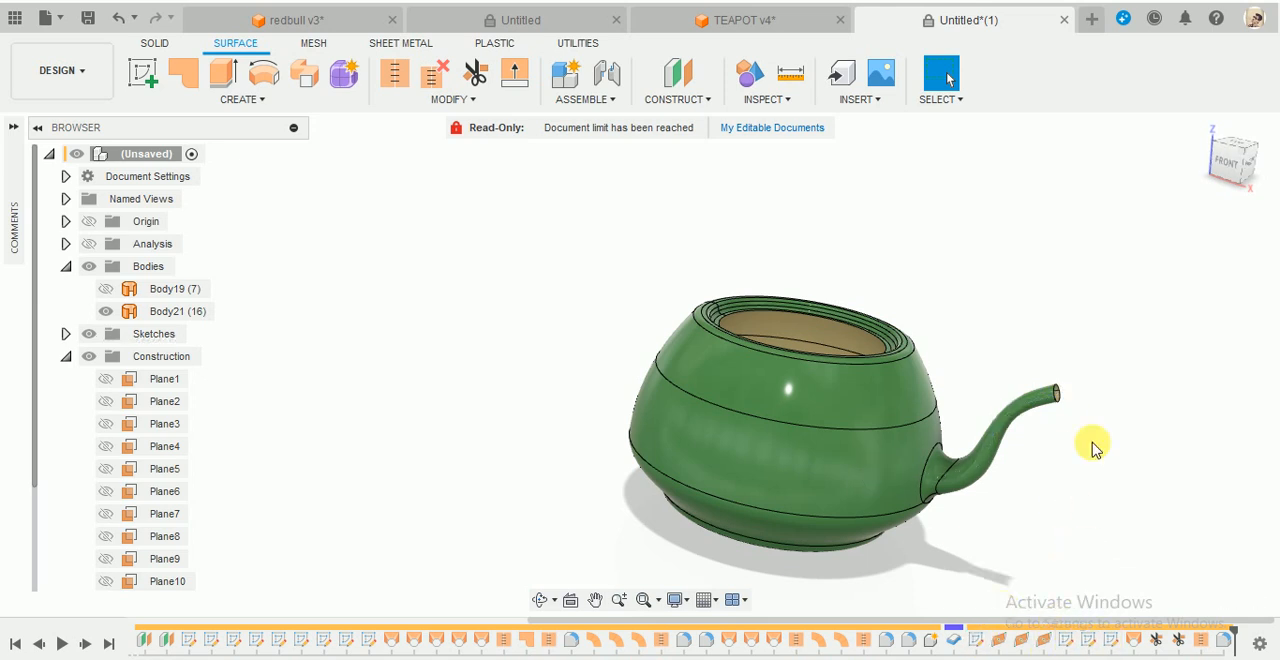
pyautogui.keyDown('shift'); pyautogui.moveTo(1052, 380); pyautogui.dragTo(848, 285, button='middle'); pyautogui.keyUp('shift')
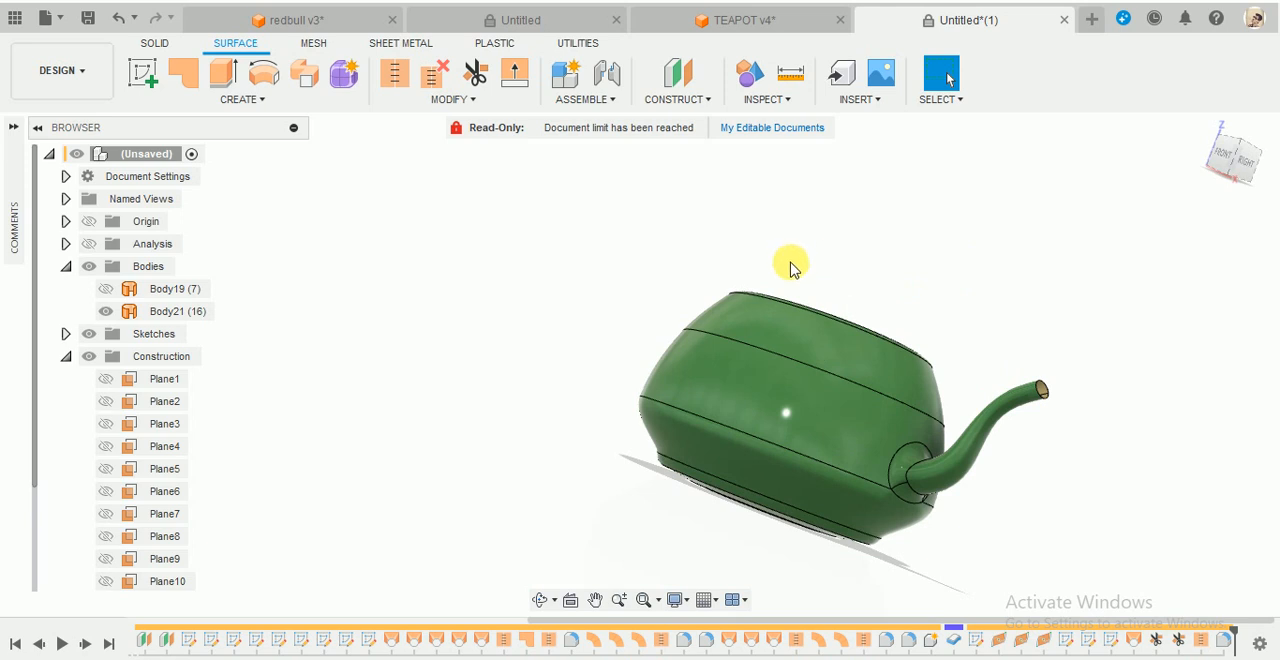
# - Collapse the expanded browser folders and start a new sketch on the vertical front plane through the teapot's centre
pyautogui.click(1204, 127)
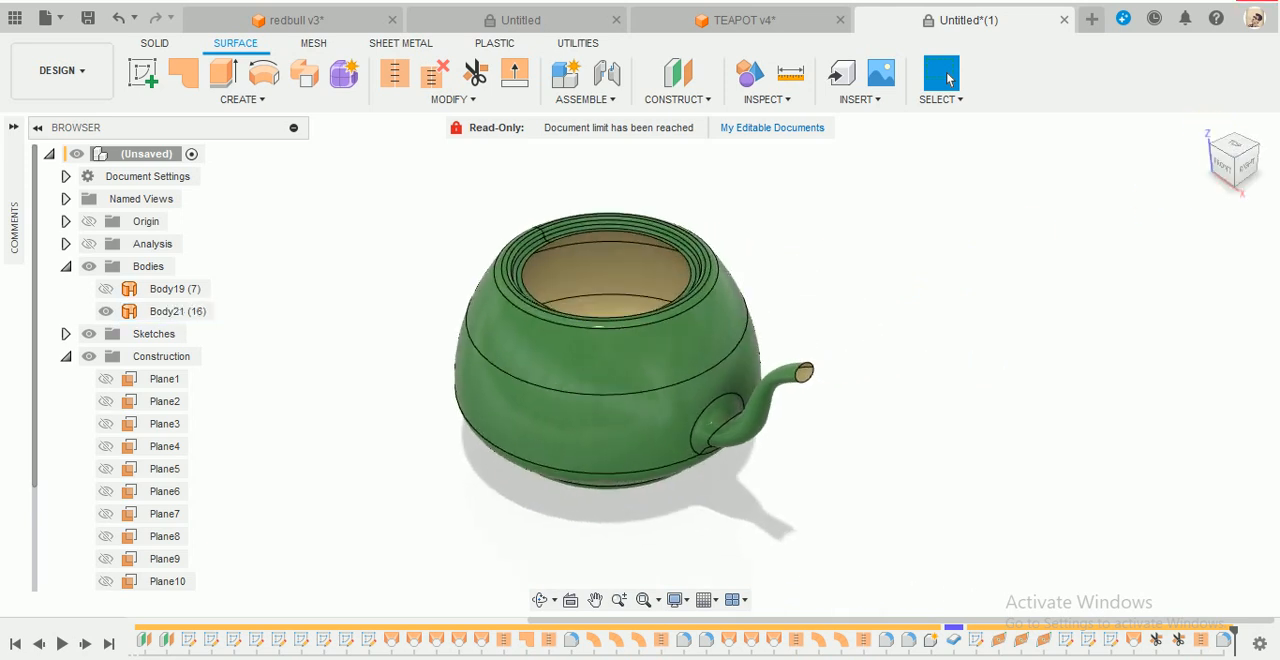
pyautogui.keyDown('shift'); pyautogui.moveTo(609, 486); pyautogui.dragTo(524, 403, button='middle'); pyautogui.keyUp('shift')
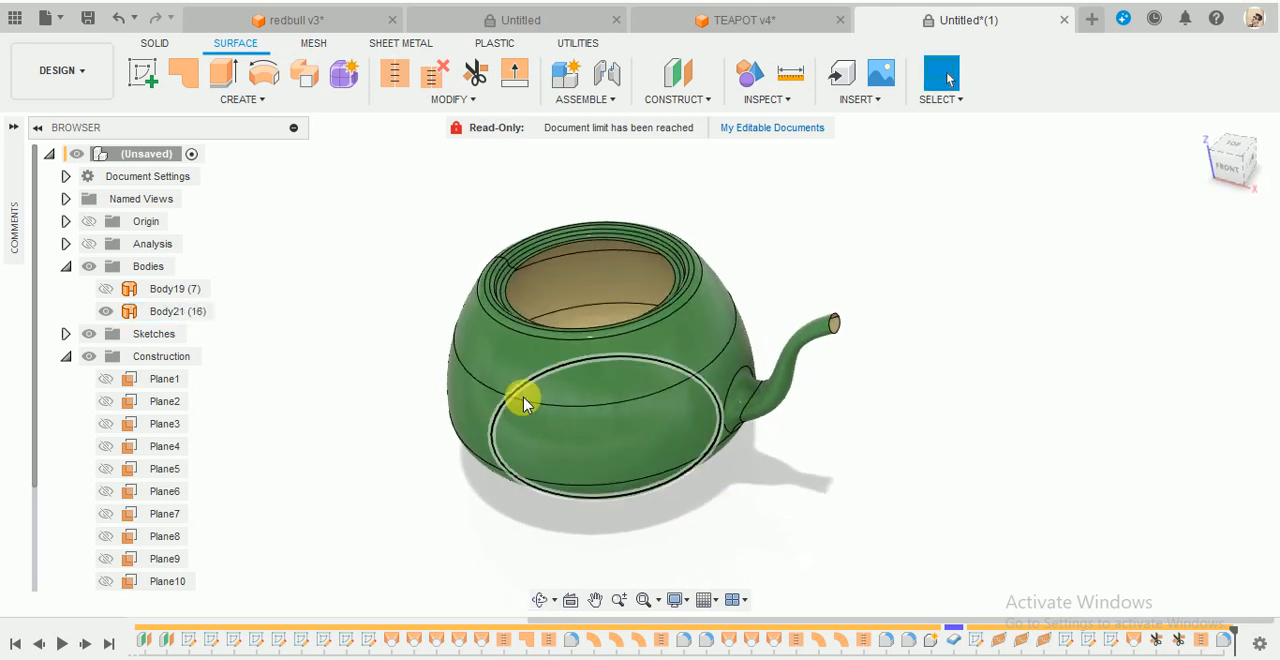
pyautogui.click(65, 266)
pyautogui.click(65, 311)
pyautogui.click(142, 72)
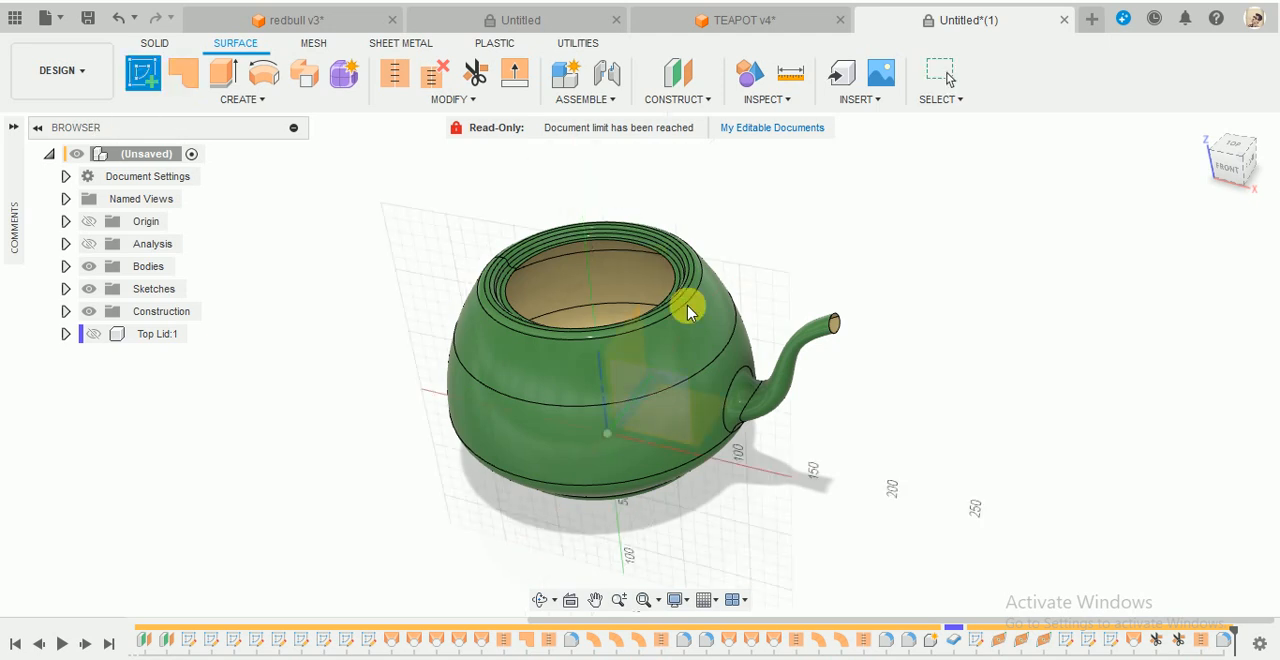
pyautogui.click(661, 392)
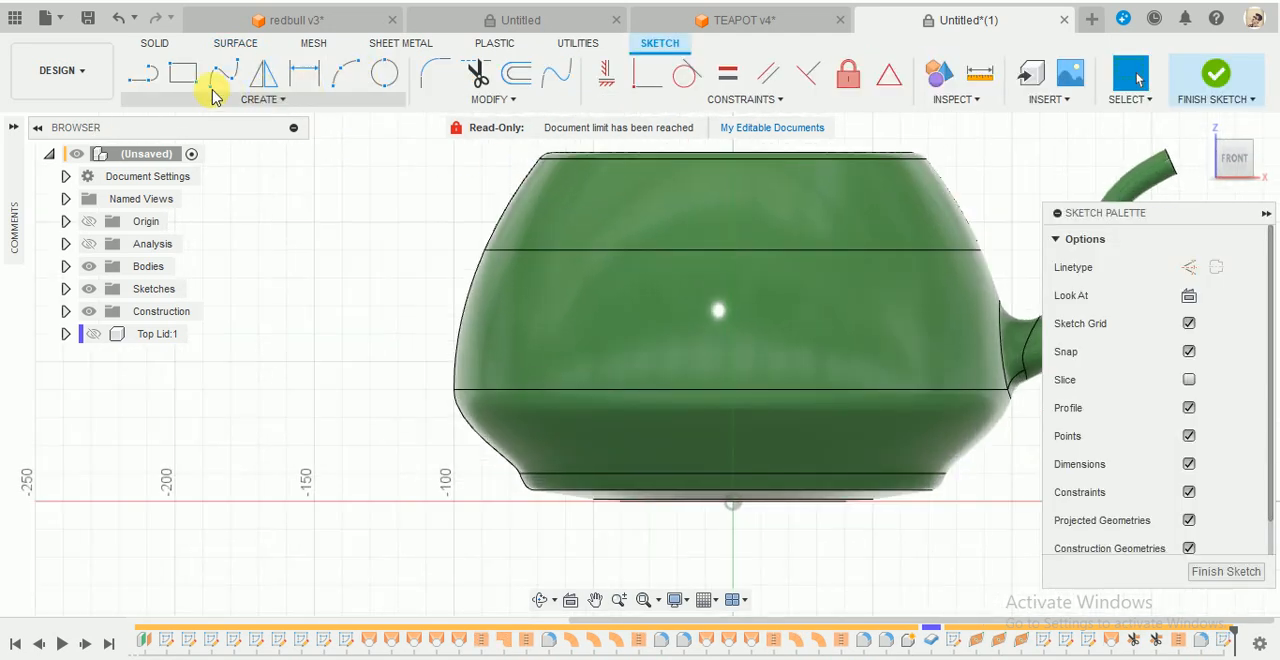
# - Sketch a five-point fit point spline for the handle, looping outside the wall opposite the spout with both ends inside the body
pyautogui.click(224, 72)
pyautogui.scroll(-3, 567, 368)
pyautogui.scroll(4, 571, 269)
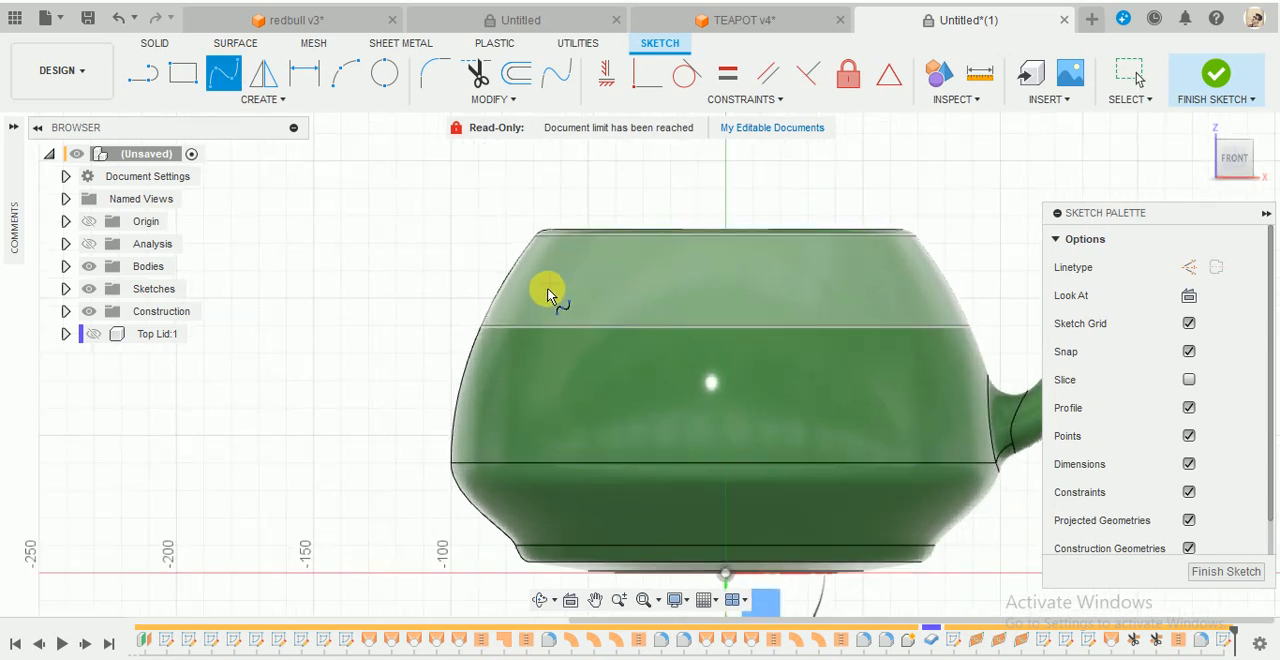
pyautogui.click(561, 297)
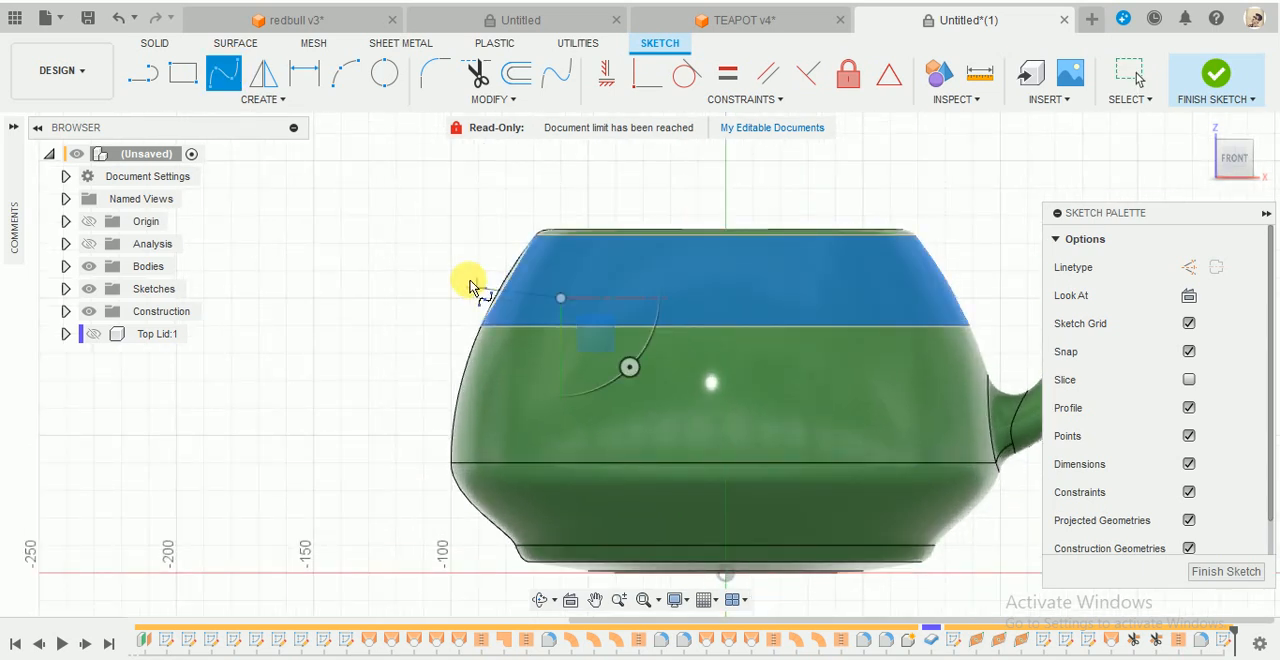
pyautogui.click(466, 280)
pyautogui.click(359, 325)
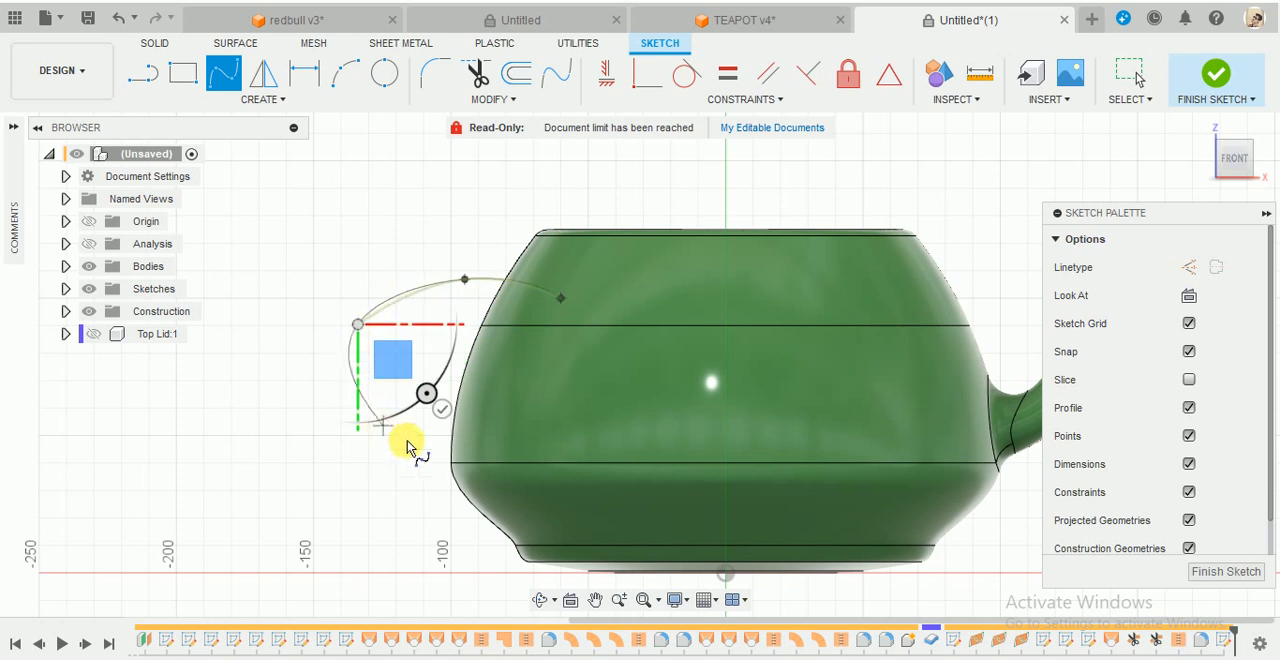
pyautogui.click(469, 446)
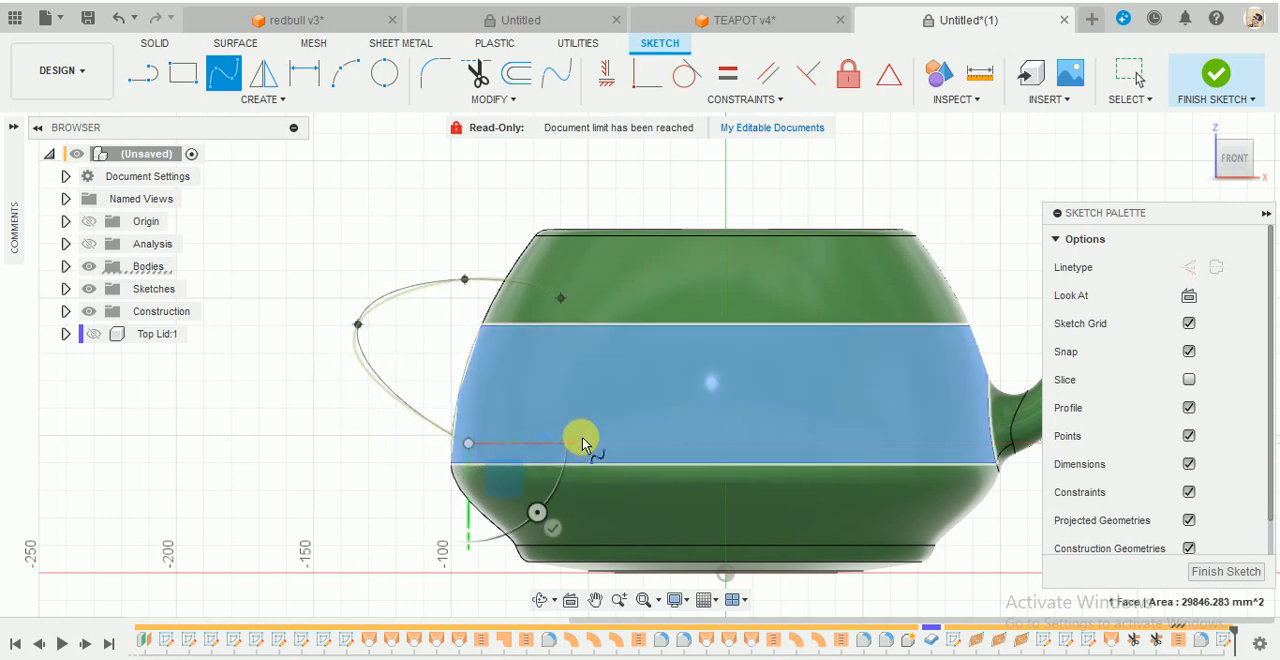
pyautogui.click(588, 409)
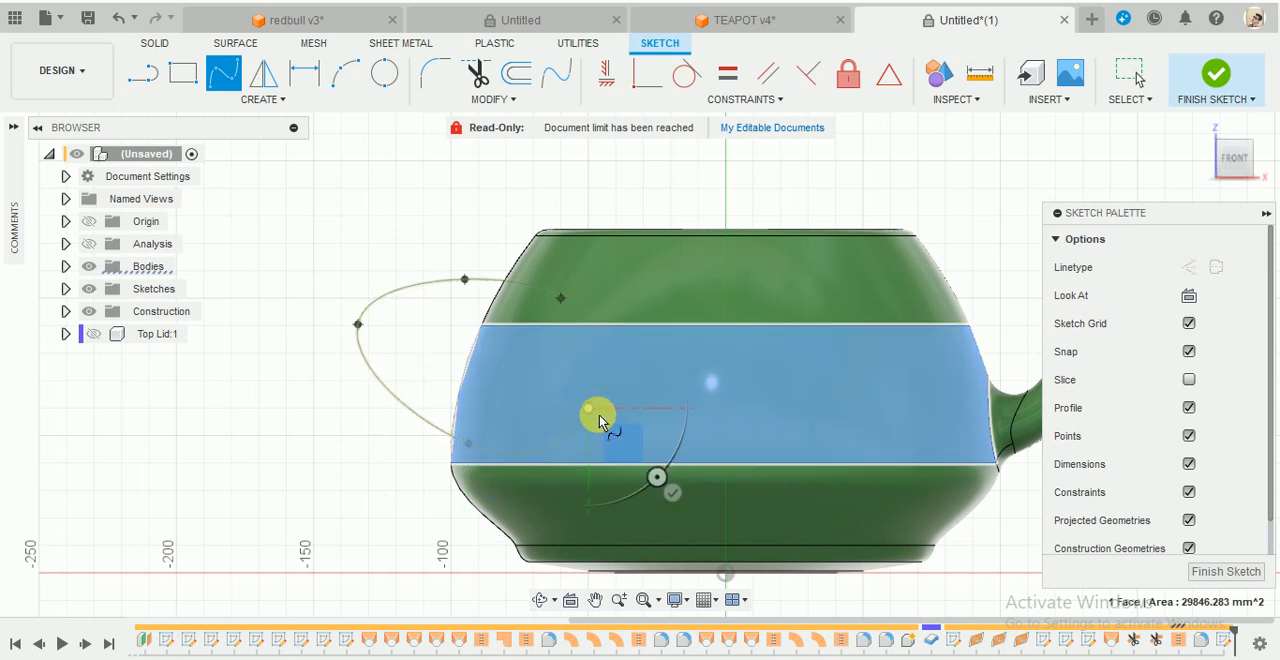
pyautogui.click(673, 496)
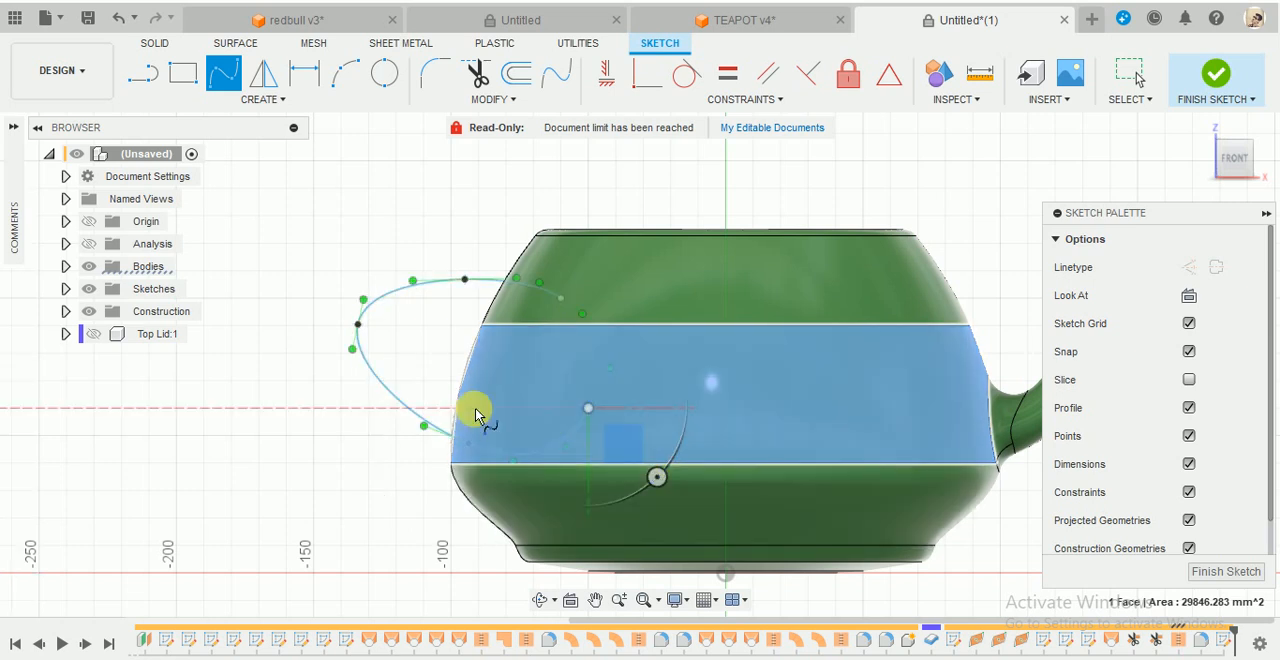
pyautogui.press('Escape')
# - Reposition the handle spline's three middle fit points to form a fuller loop, then finish the sketch
pyautogui.scroll(2, 390, 338)
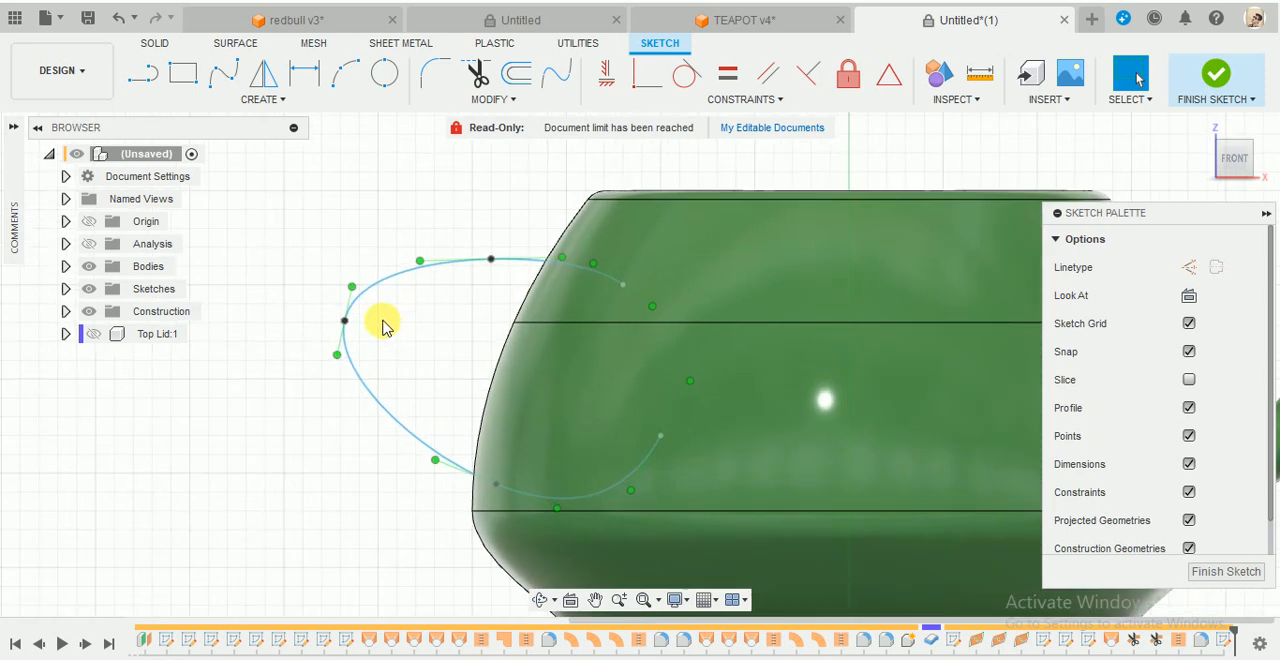
pyautogui.moveTo(346, 320); pyautogui.dragTo(303, 342)
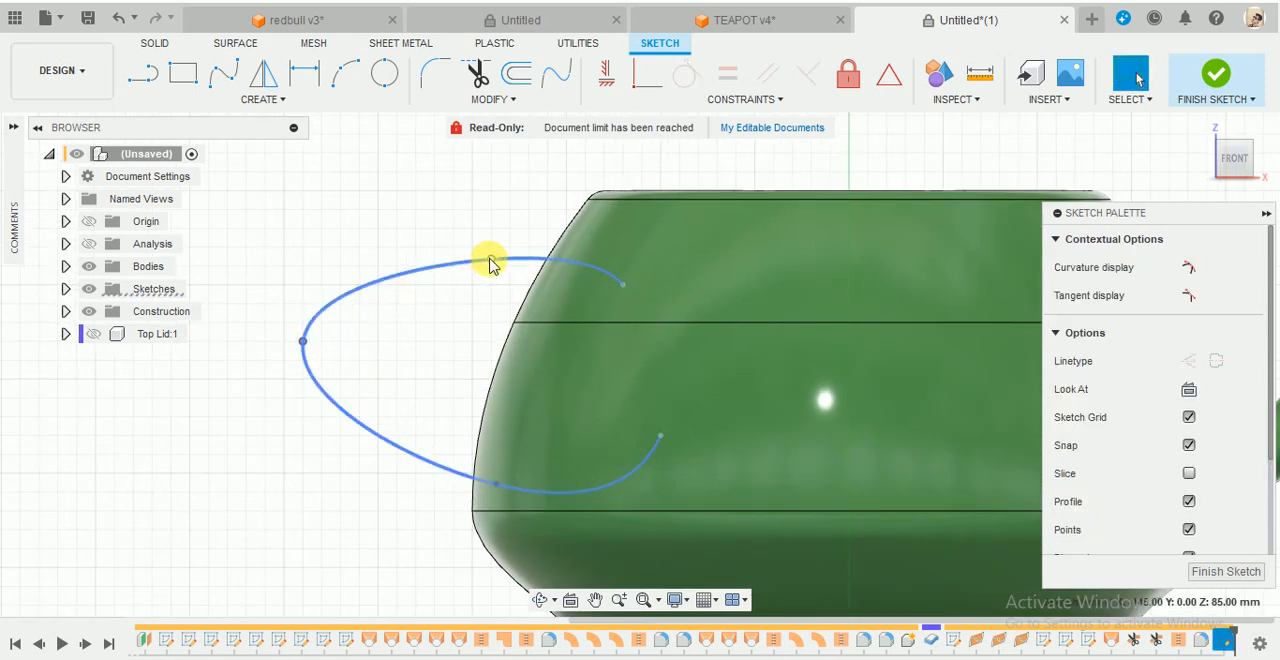
pyautogui.moveTo(490, 259); pyautogui.dragTo(434, 247)
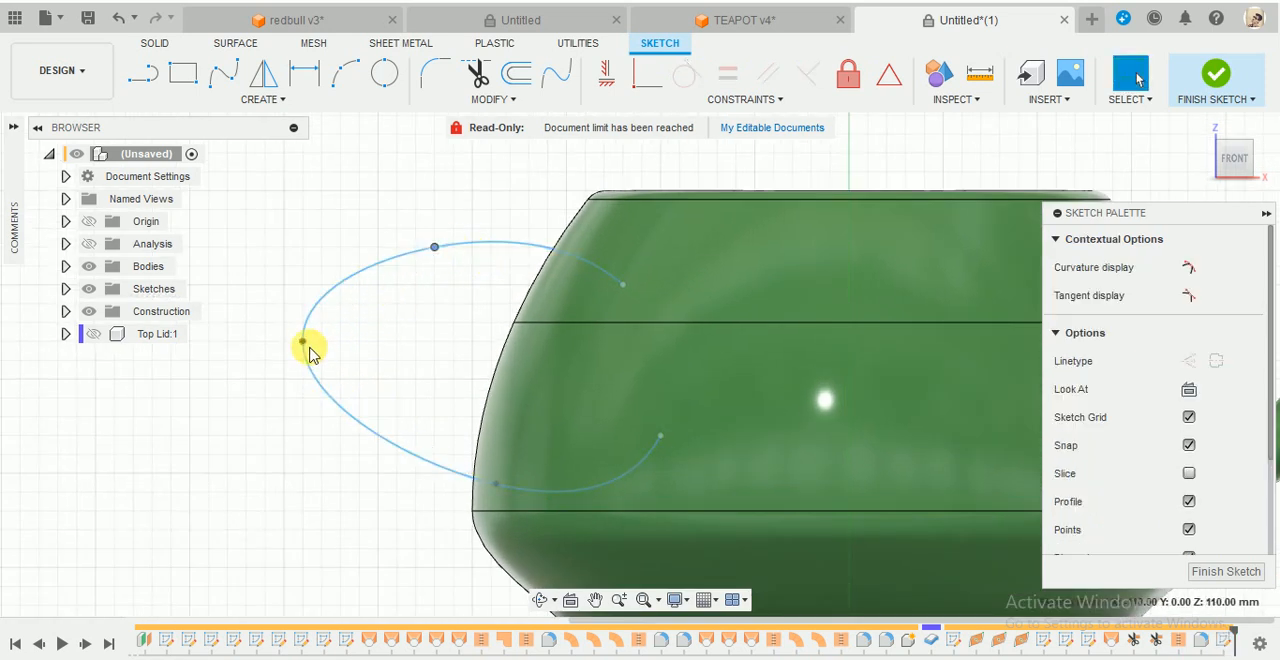
pyautogui.moveTo(303, 342)
pyautogui.mouseDown()
pyautogui.moveTo(323, 361)
pyautogui.moveTo(306, 343)
pyautogui.moveTo(314, 334)
pyautogui.mouseUp()
pyautogui.moveTo(497, 486); pyautogui.dragTo(399, 472)
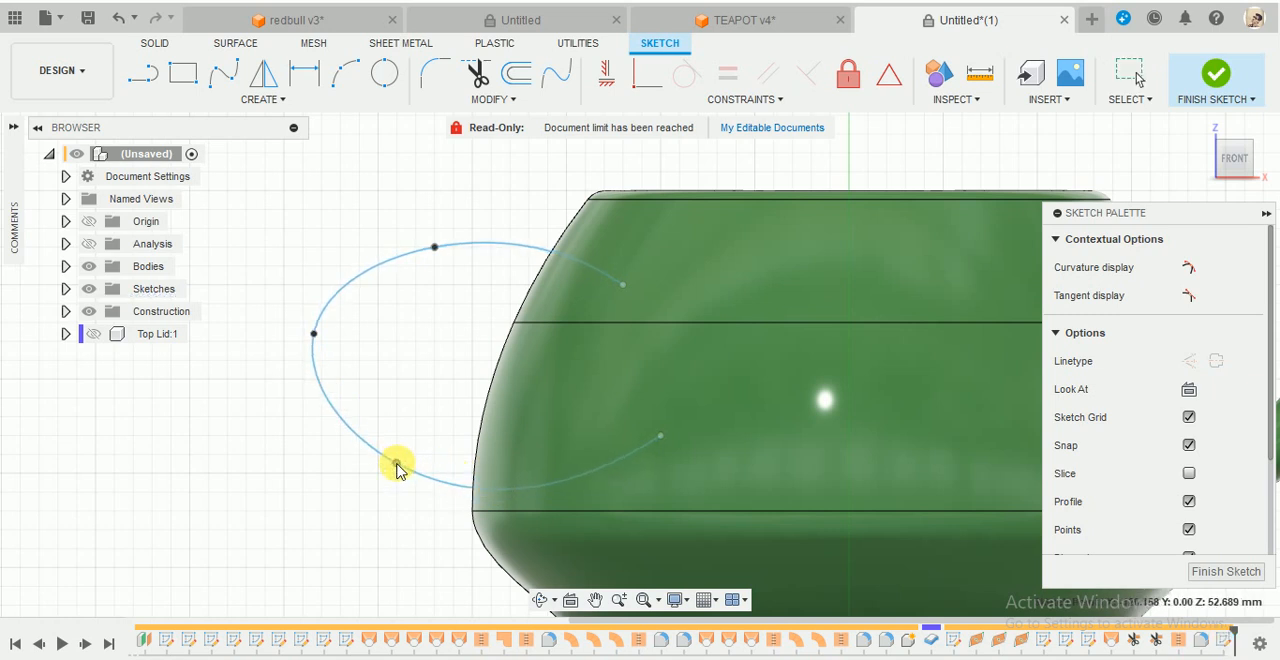
pyautogui.click(1213, 130)
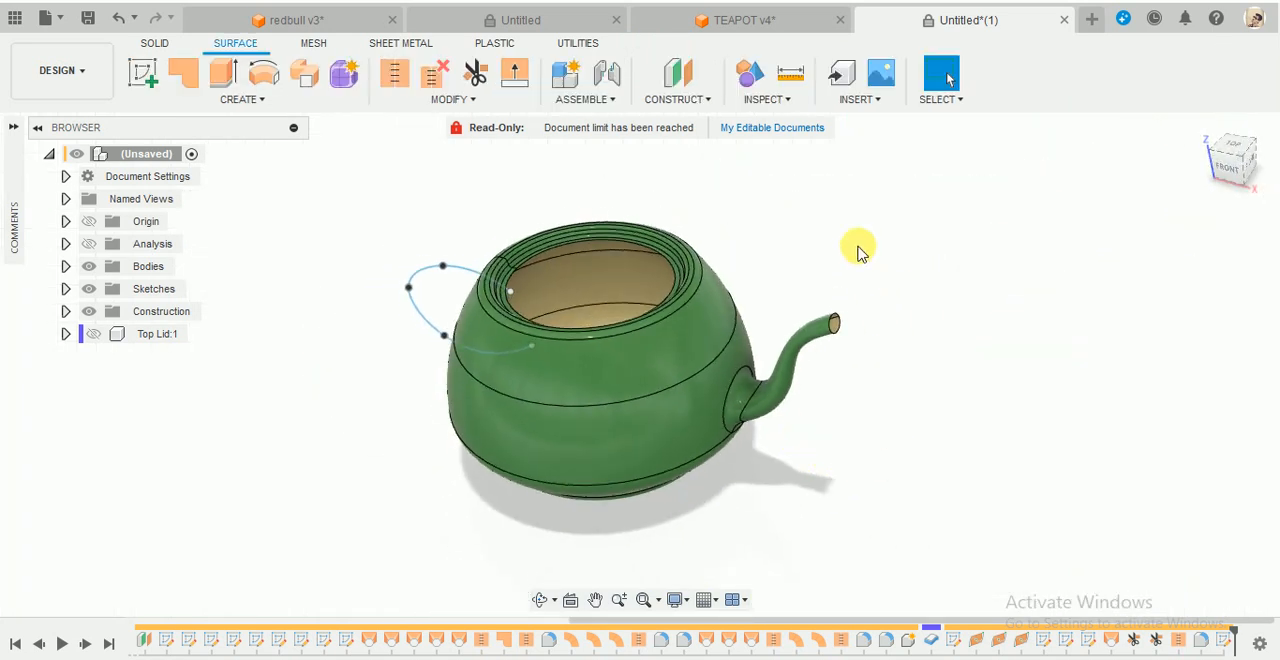
# - Create a Plane Along Path on the handle spline at its upper end, with proportional distance 0.00
pyautogui.click(668, 100)
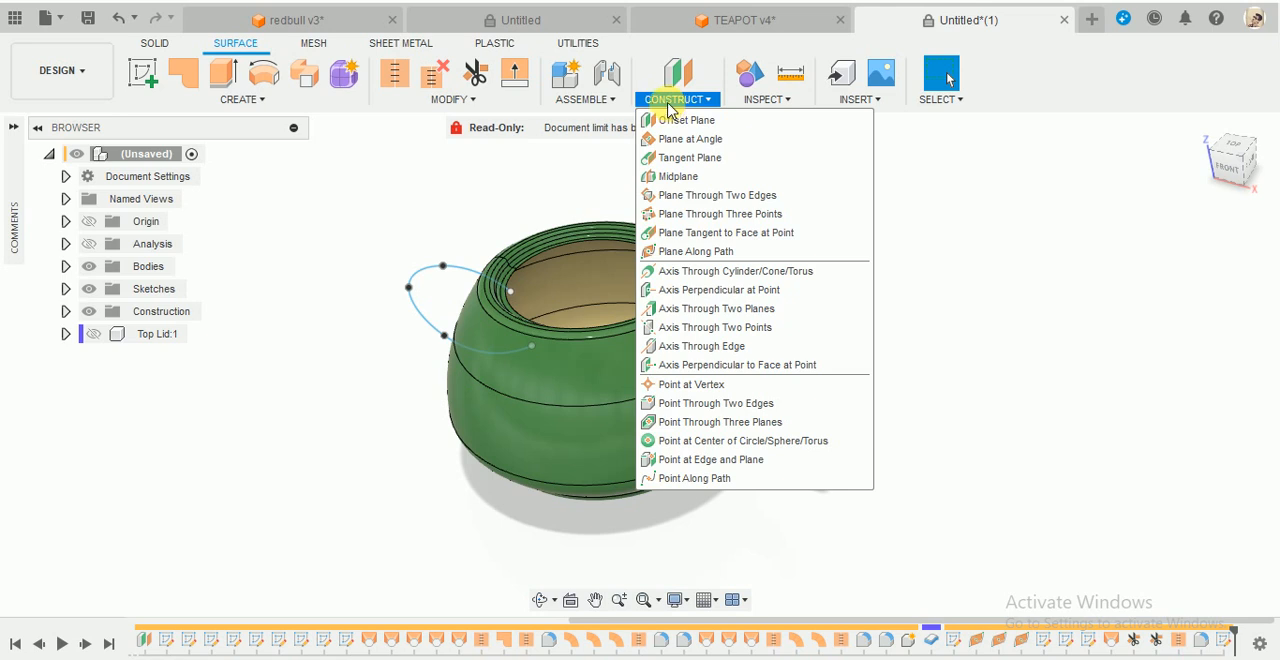
pyautogui.click(692, 251)
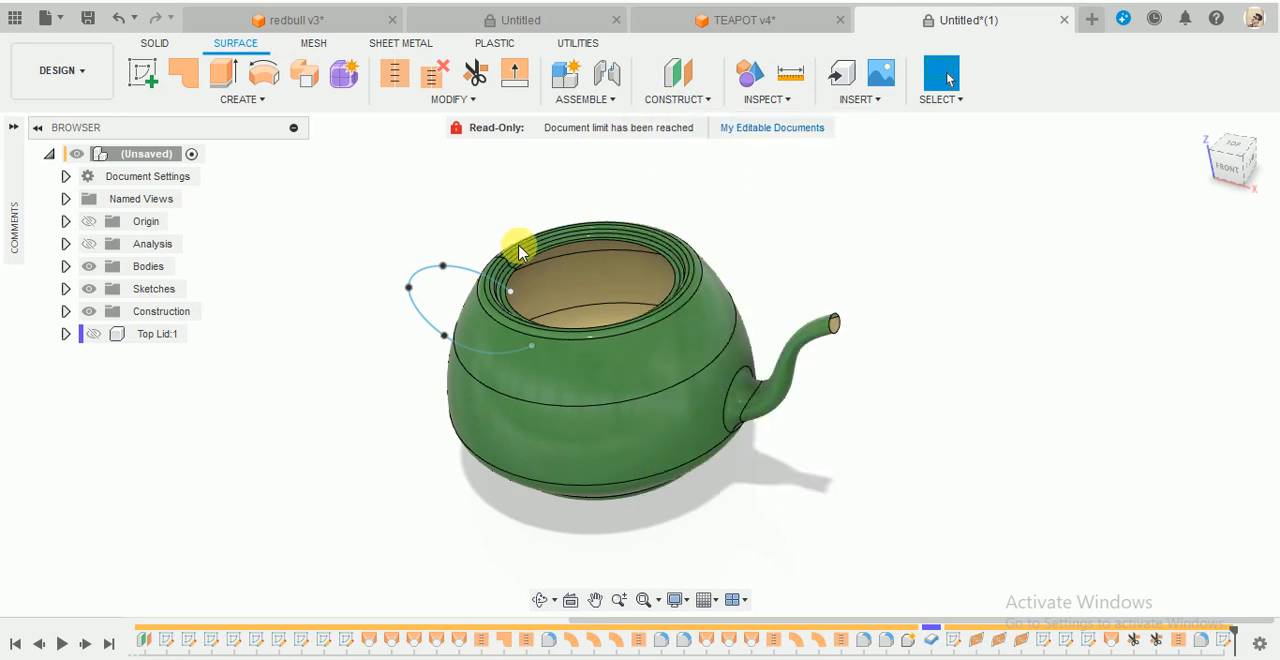
pyautogui.click(462, 262)
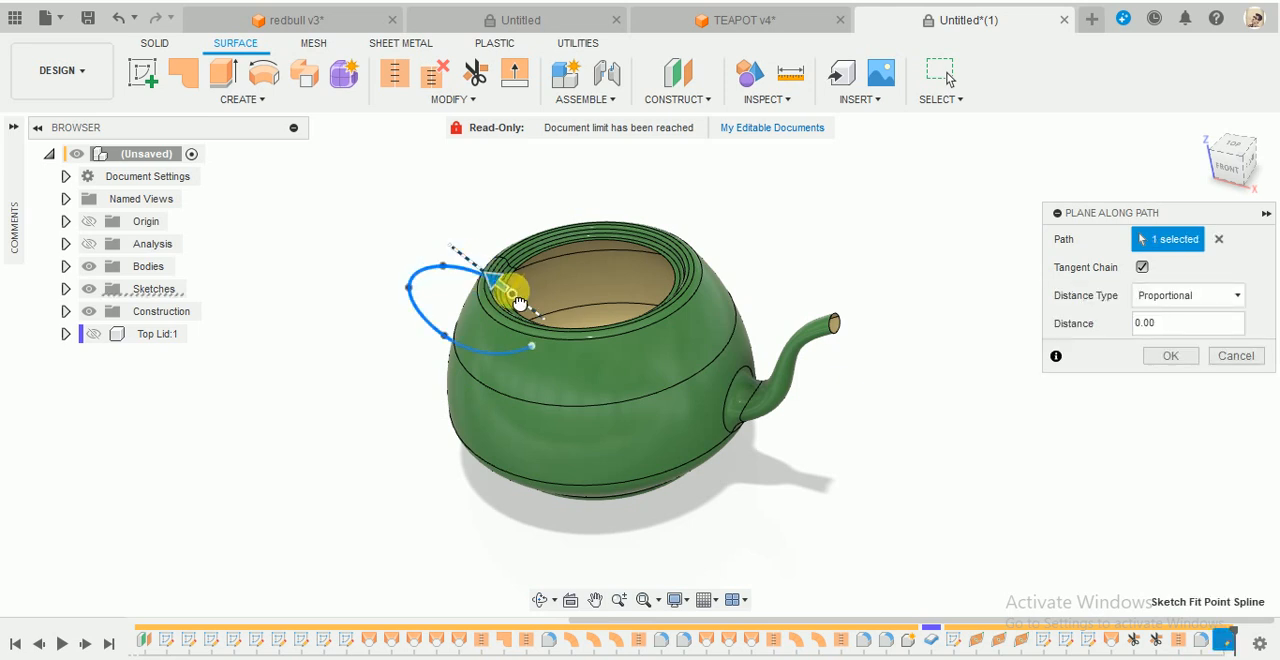
pyautogui.click(1135, 358)
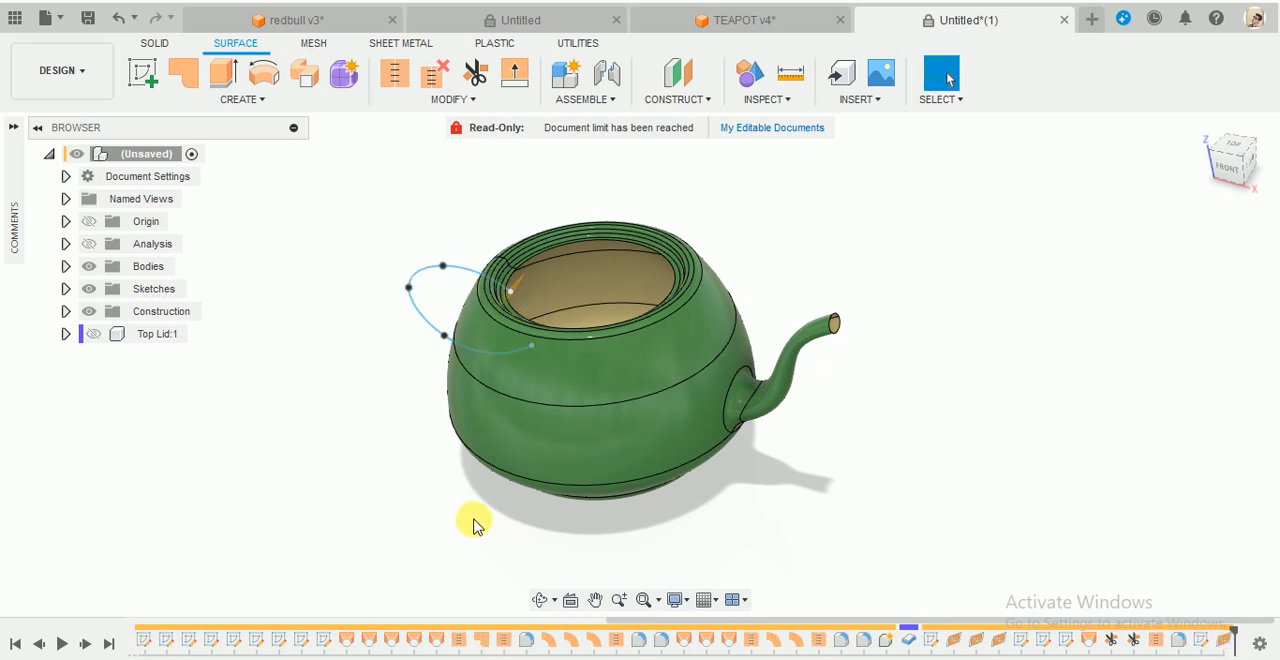
# - Hide Body21 and start a sketch on the new plane at the handle spline's upper end
pyautogui.keyDown('shift'); pyautogui.moveTo(474, 523); pyautogui.dragTo(677, 535, button='middle'); pyautogui.keyUp('shift')
pyautogui.press('Escape')
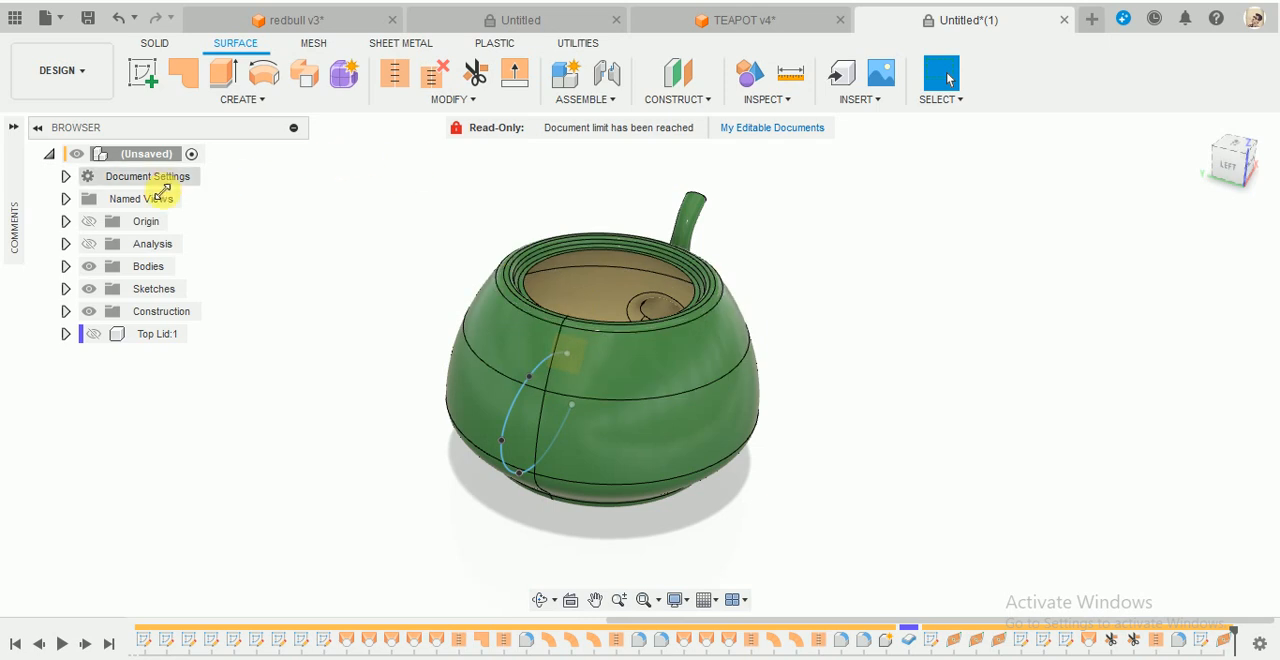
pyautogui.click(65, 268)
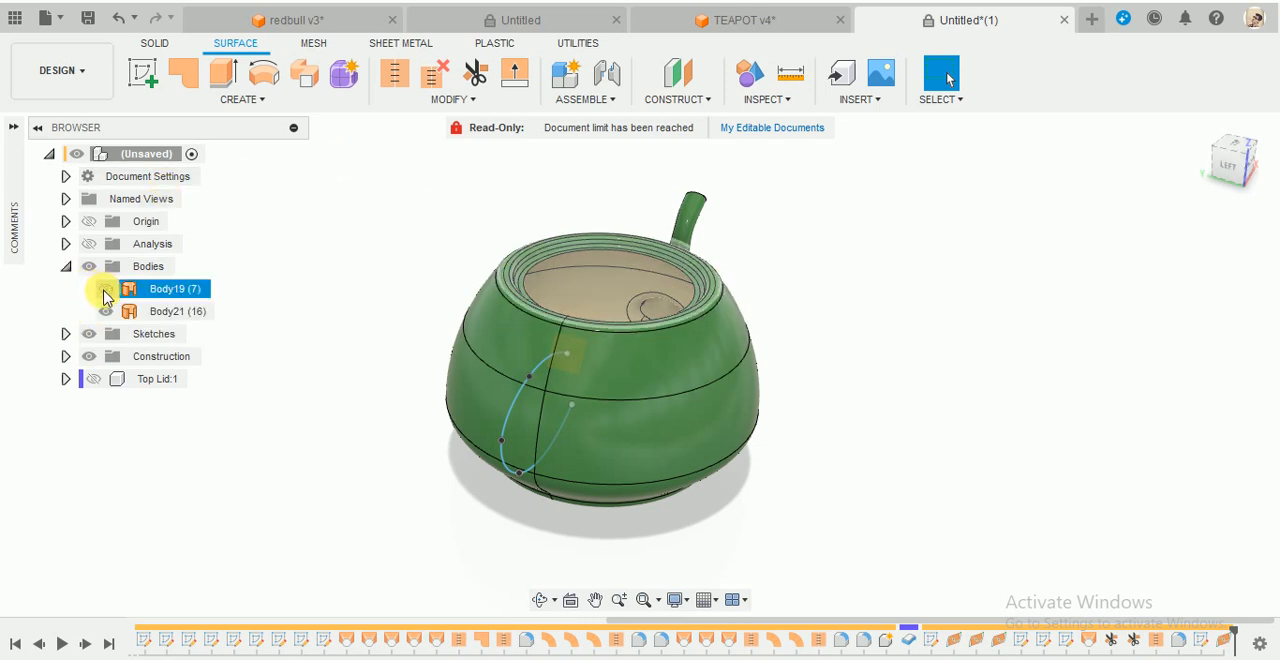
pyautogui.click(112, 314)
pyautogui.click(106, 311)
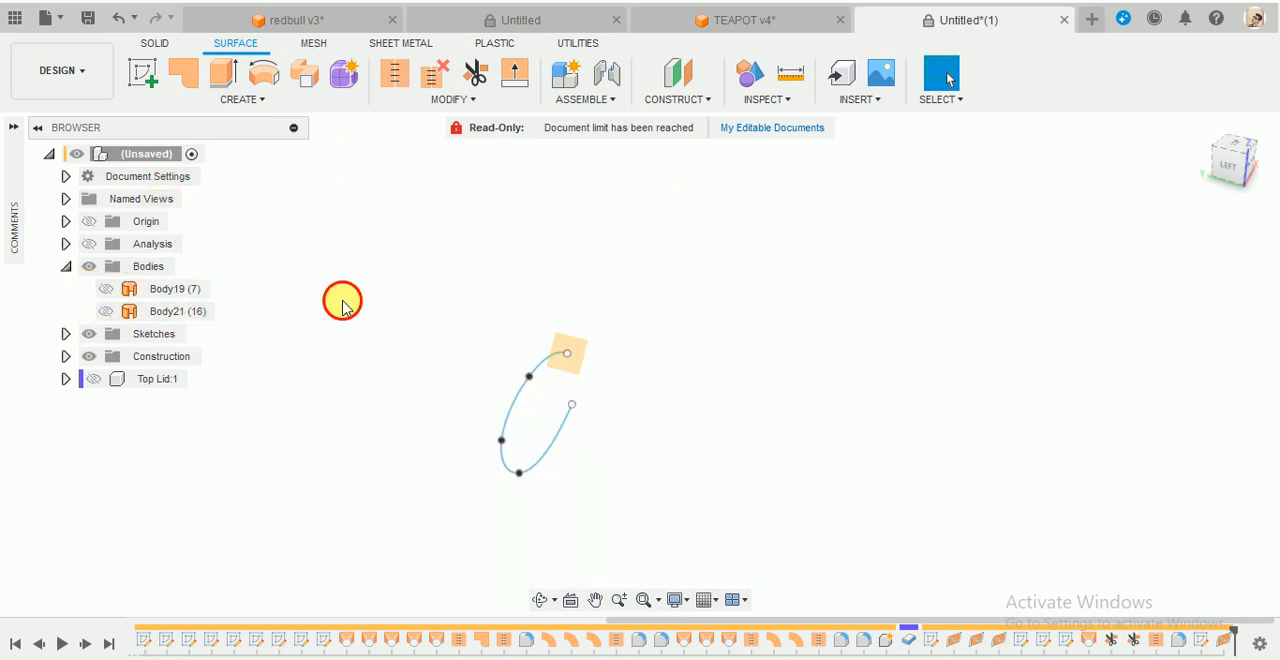
pyautogui.click(143, 73)
pyautogui.click(576, 354)
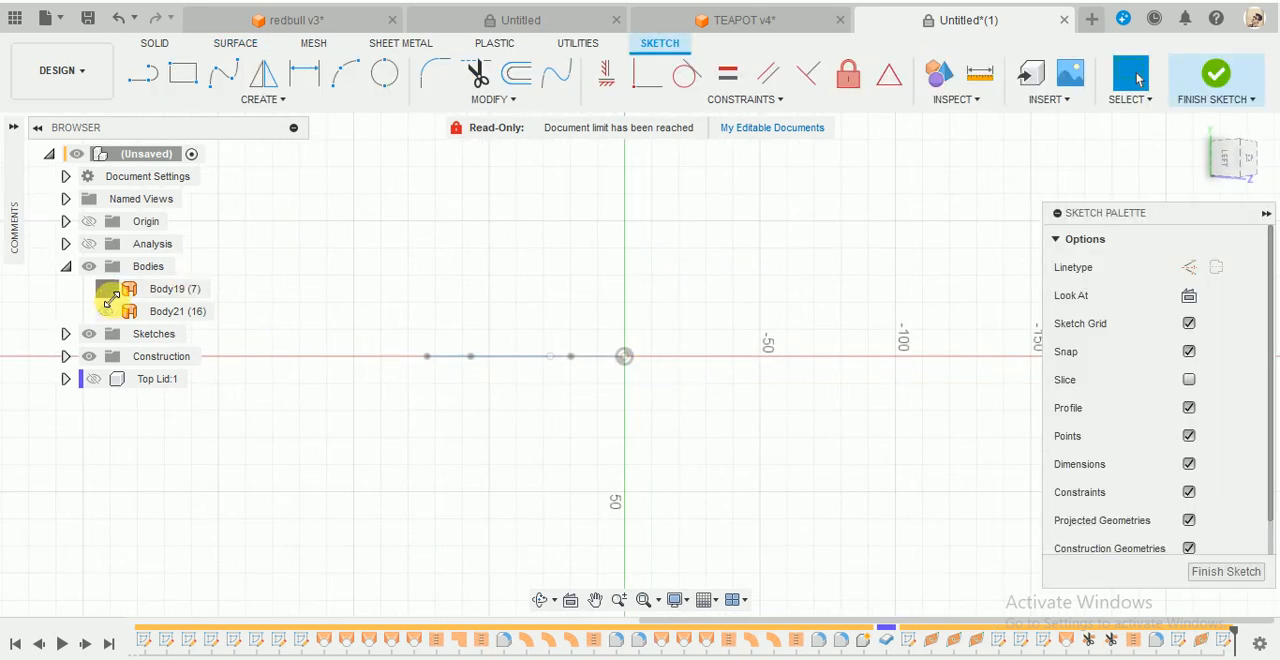
# - Draw a narrow ellipse centred on the handle spline's upper end, with its long axis across the path, hiding Body21 while sizing it
pyautogui.click(106, 289)
pyautogui.click(106, 289)
pyautogui.click(106, 311)
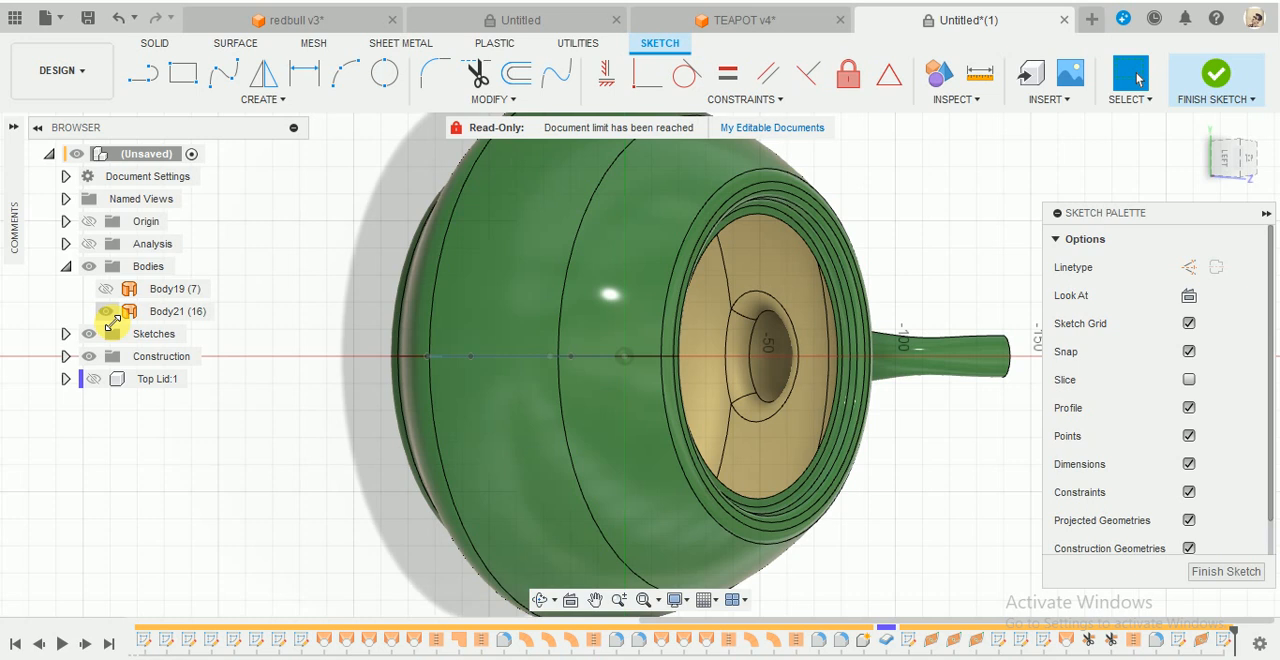
pyautogui.click(268, 101)
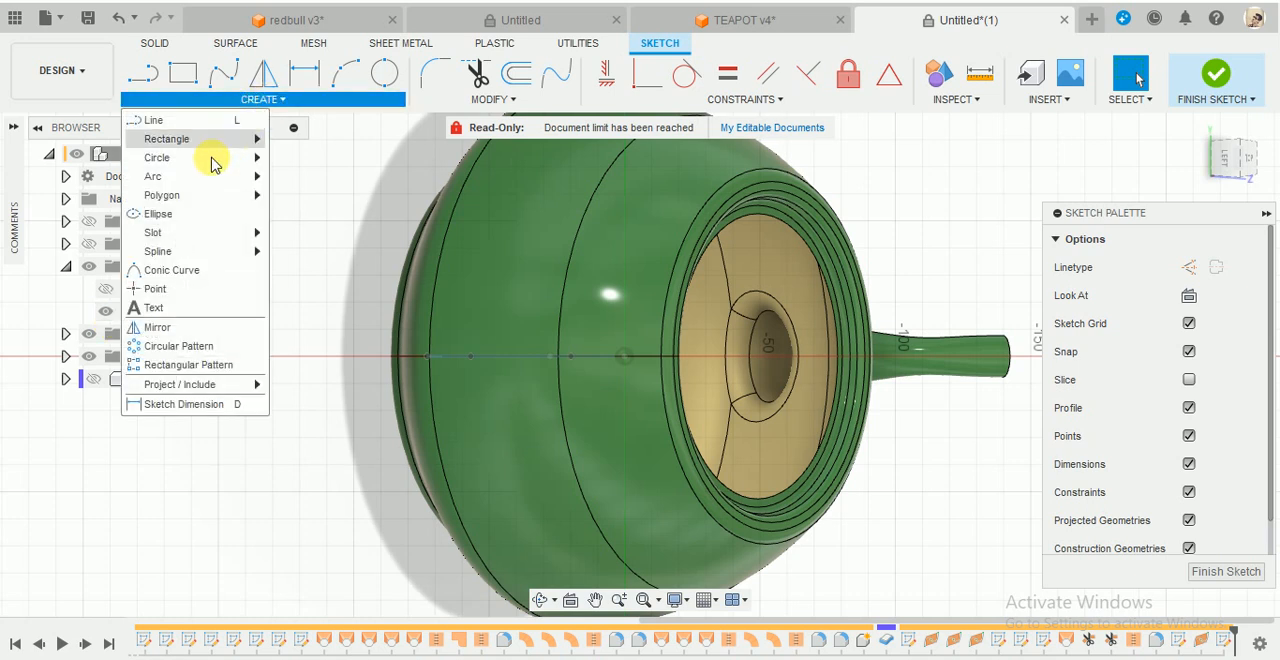
pyautogui.click(166, 213)
pyautogui.scroll(3, 519, 342)
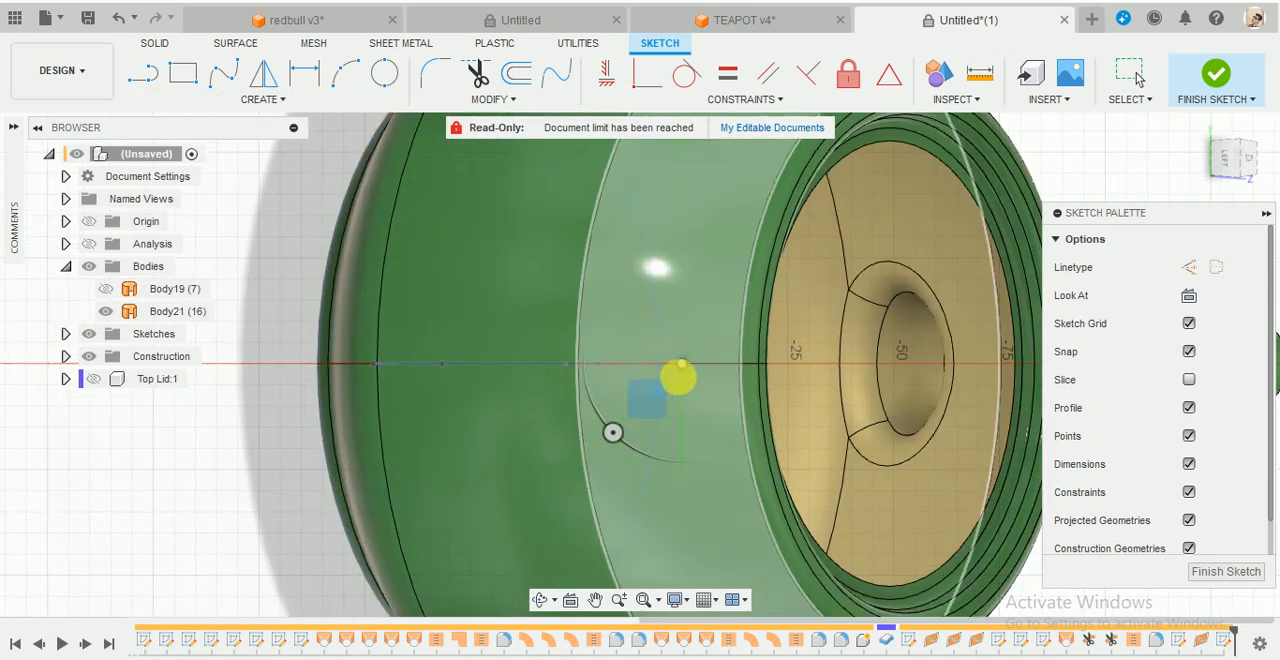
pyautogui.click(682, 363)
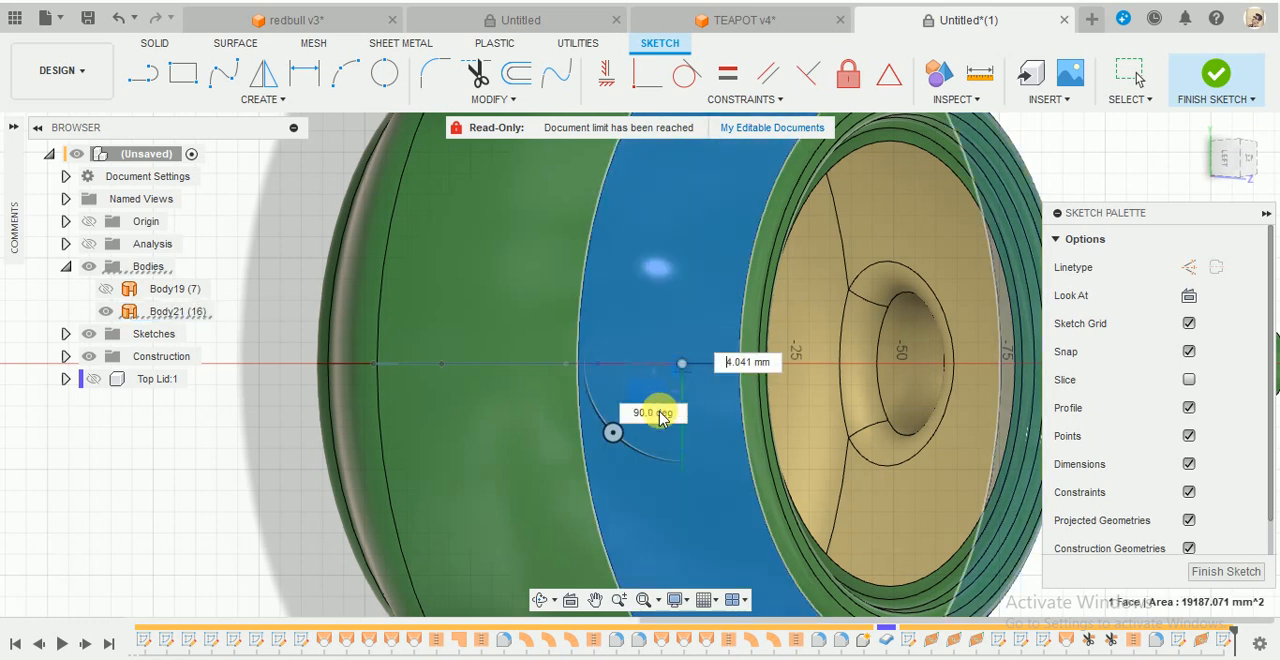
pyautogui.click(106, 312)
pyautogui.scroll(2, 690, 400)
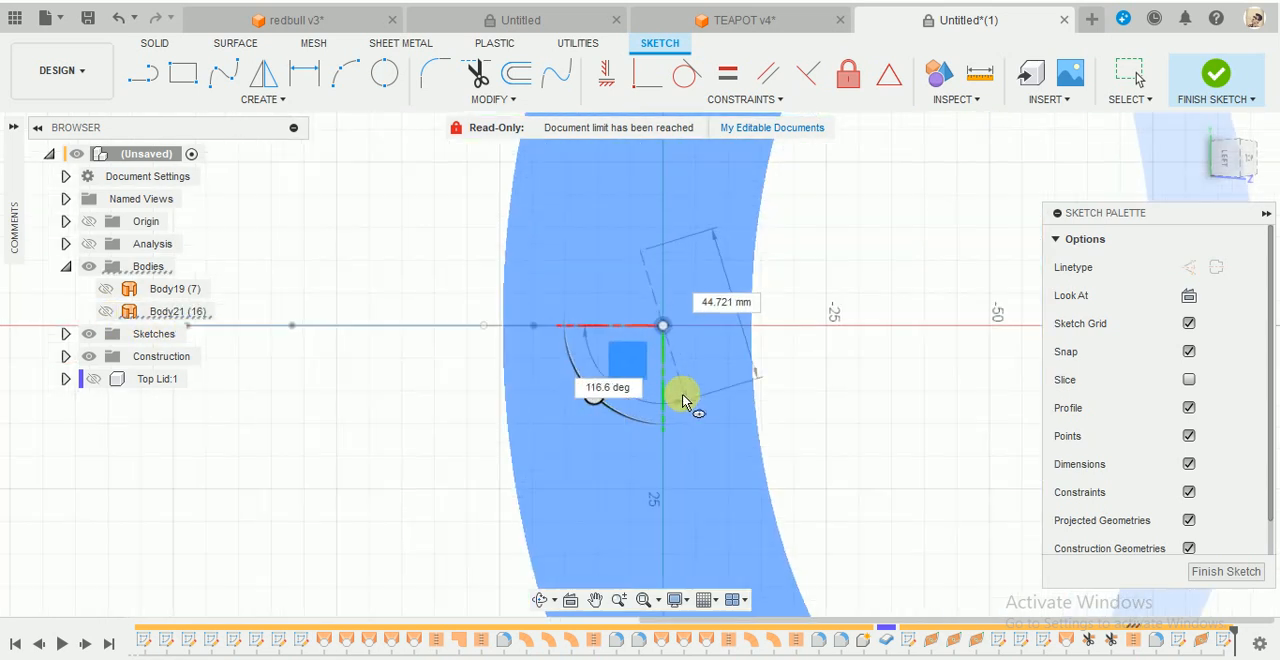
pyautogui.click(665, 405)
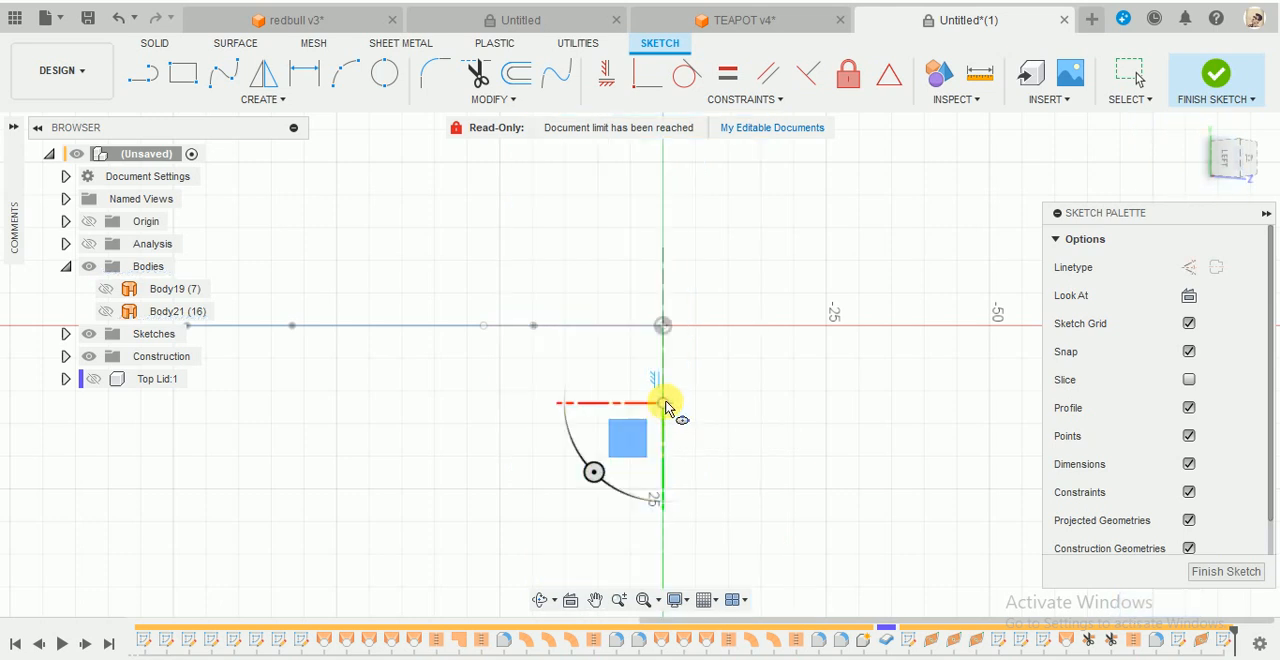
pyautogui.click(695, 360)
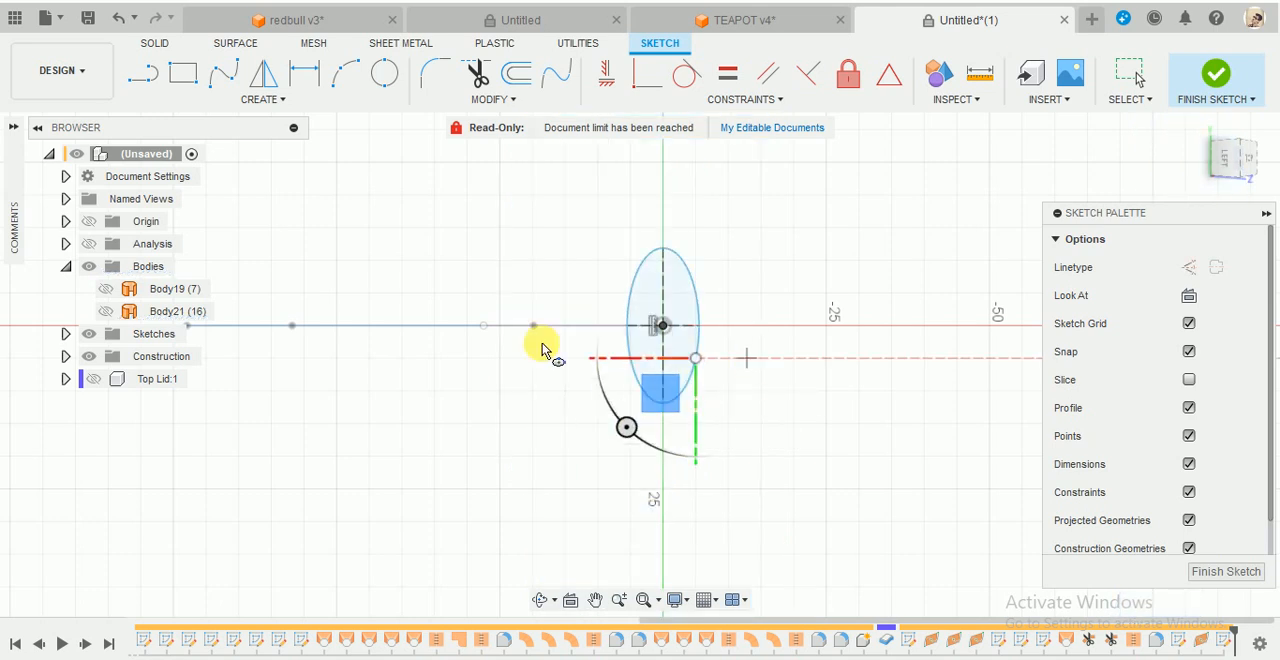
# - Show Body21 again and adjust the handle ellipse, widening it slightly and shortening its long axis
pyautogui.click(106, 312)
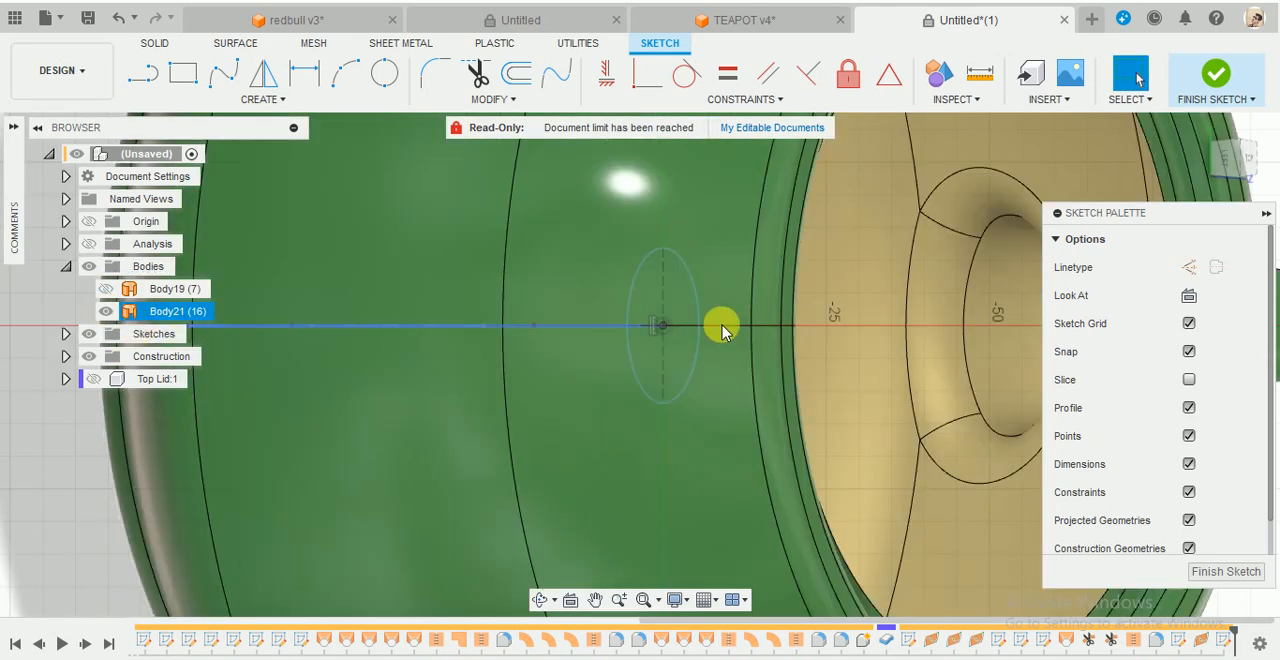
pyautogui.keyDown('shift'); pyautogui.moveTo(720, 329); pyautogui.dragTo(817, 337, button='middle'); pyautogui.keyUp('shift')
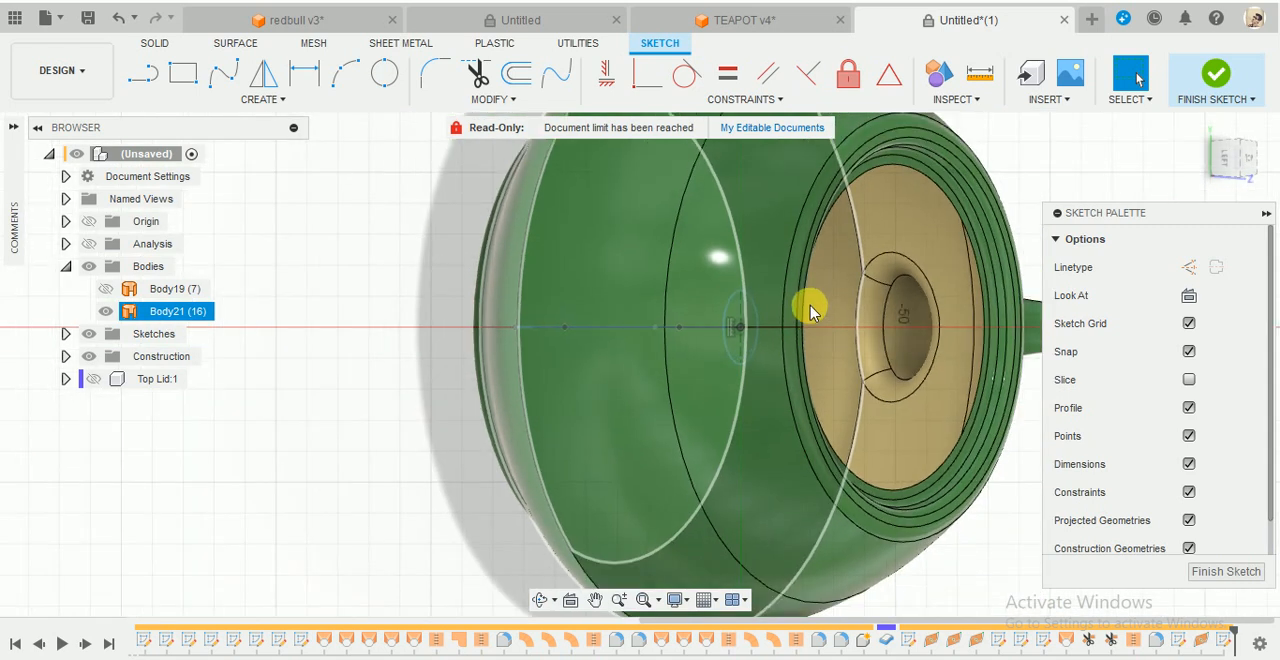
pyautogui.scroll(5, 780, 323)
pyautogui.click(744, 331)
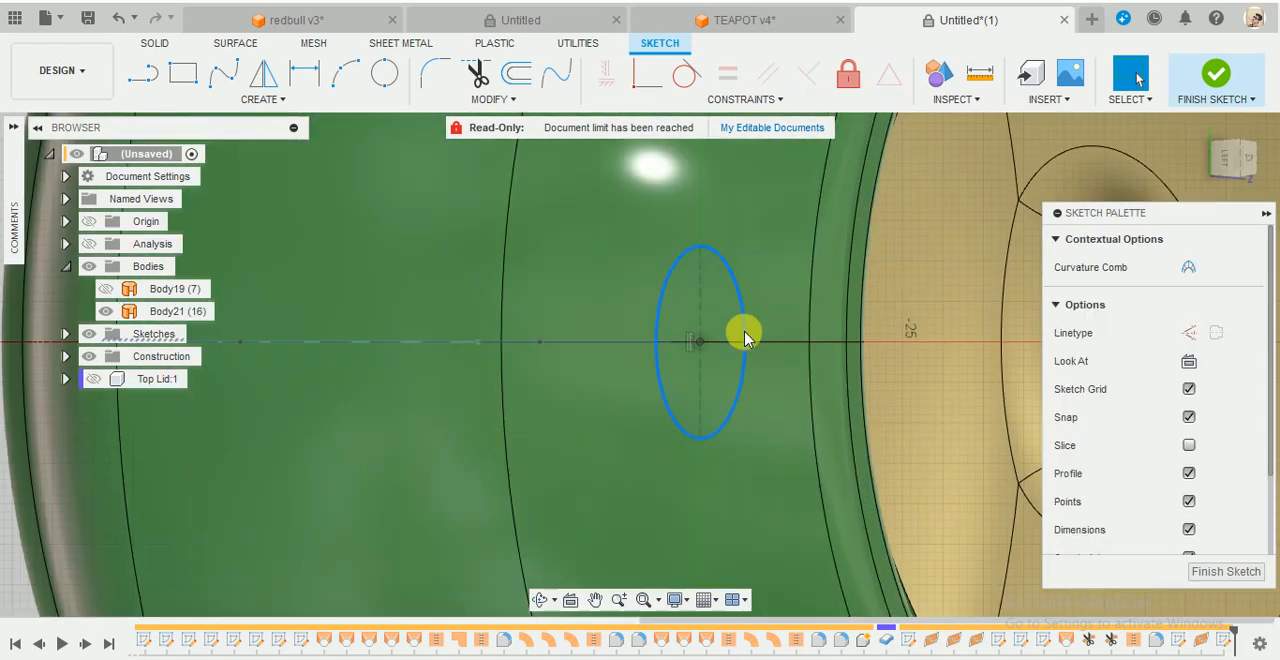
pyautogui.click(750, 343)
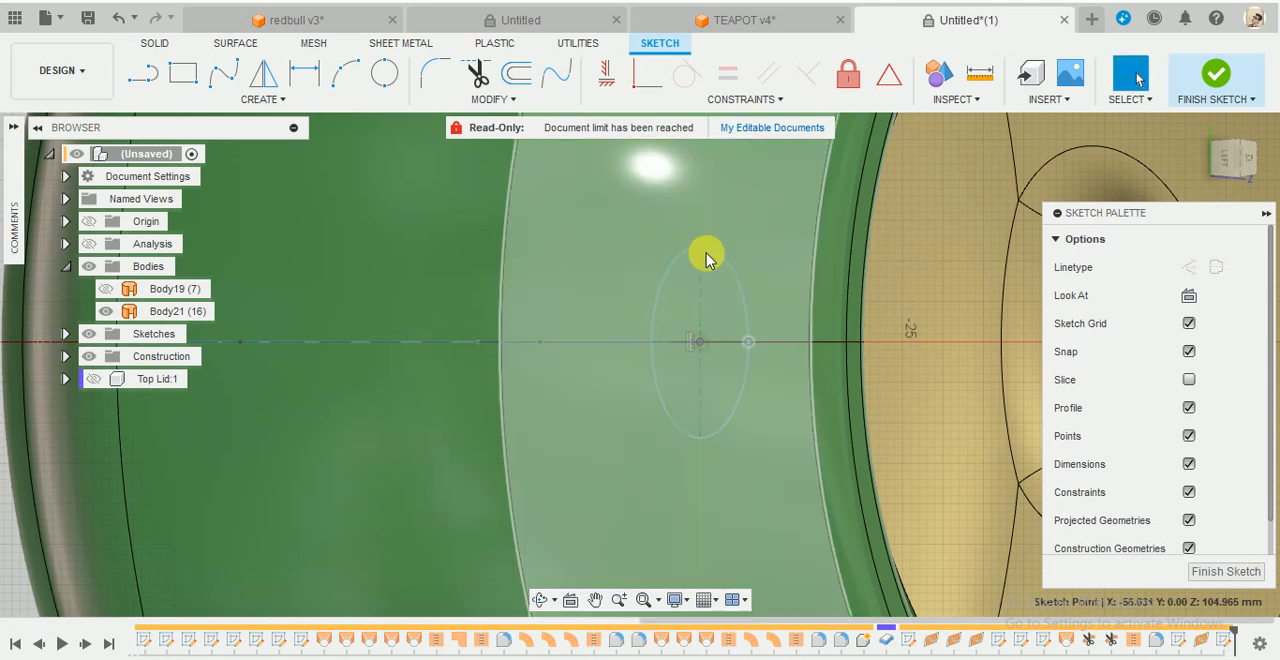
pyautogui.moveTo(702, 268); pyautogui.dragTo(702, 276)
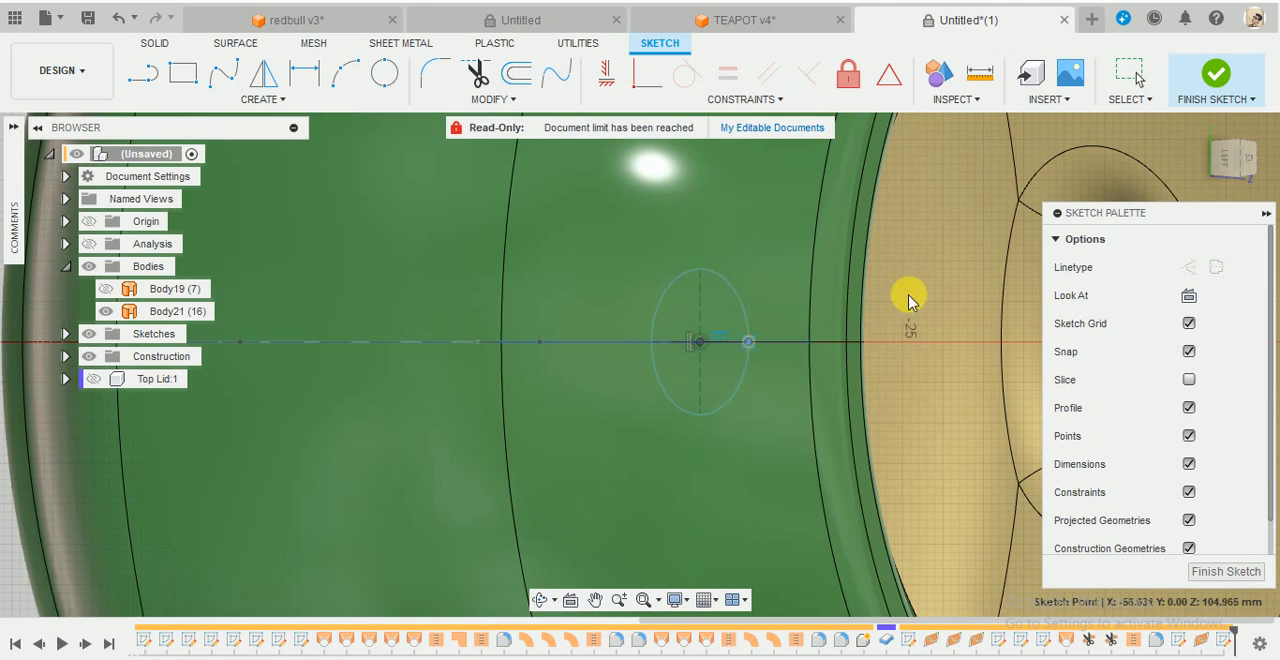
# - Finish the ellipse sketch and Sweep the ellipse along the handle spline as a new surface body with perpendicular orientation
pyautogui.click(1217, 75)
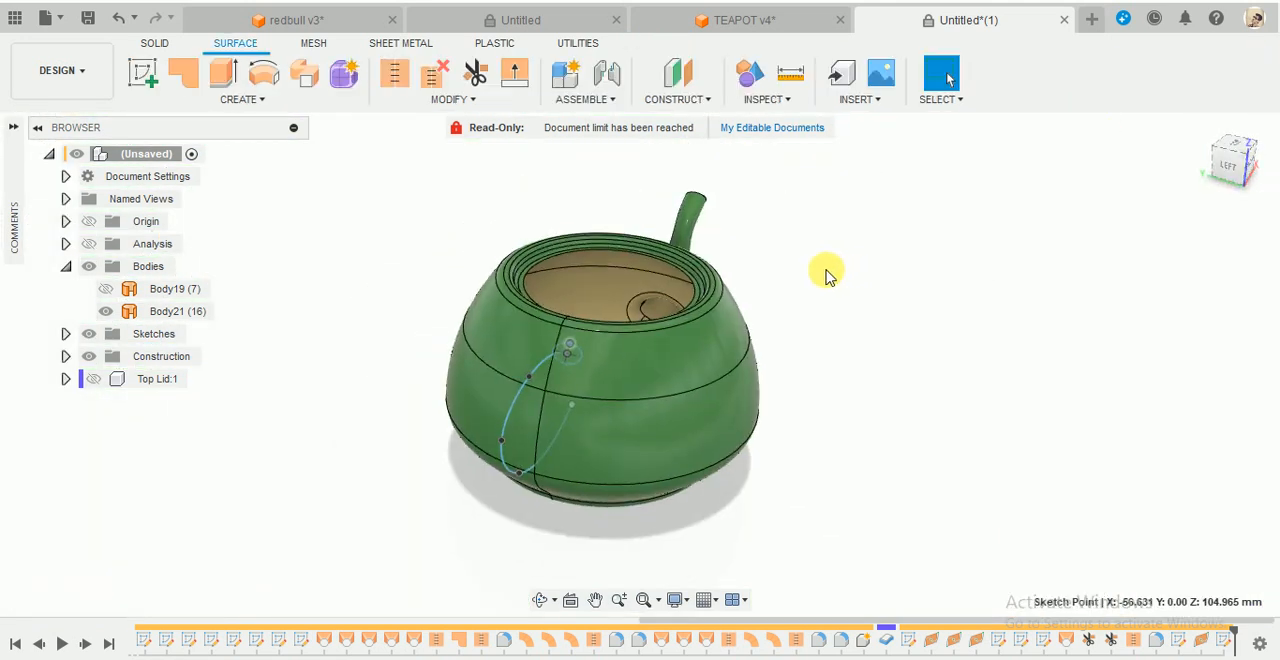
pyautogui.click(229, 99)
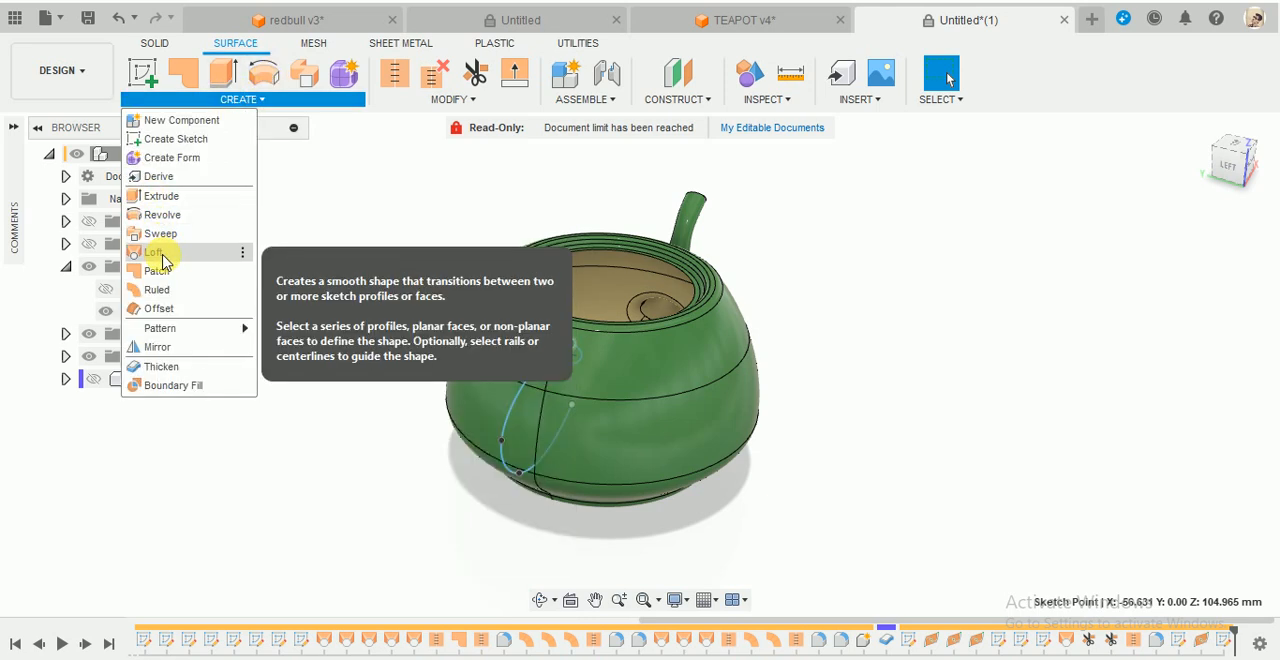
pyautogui.click(158, 233)
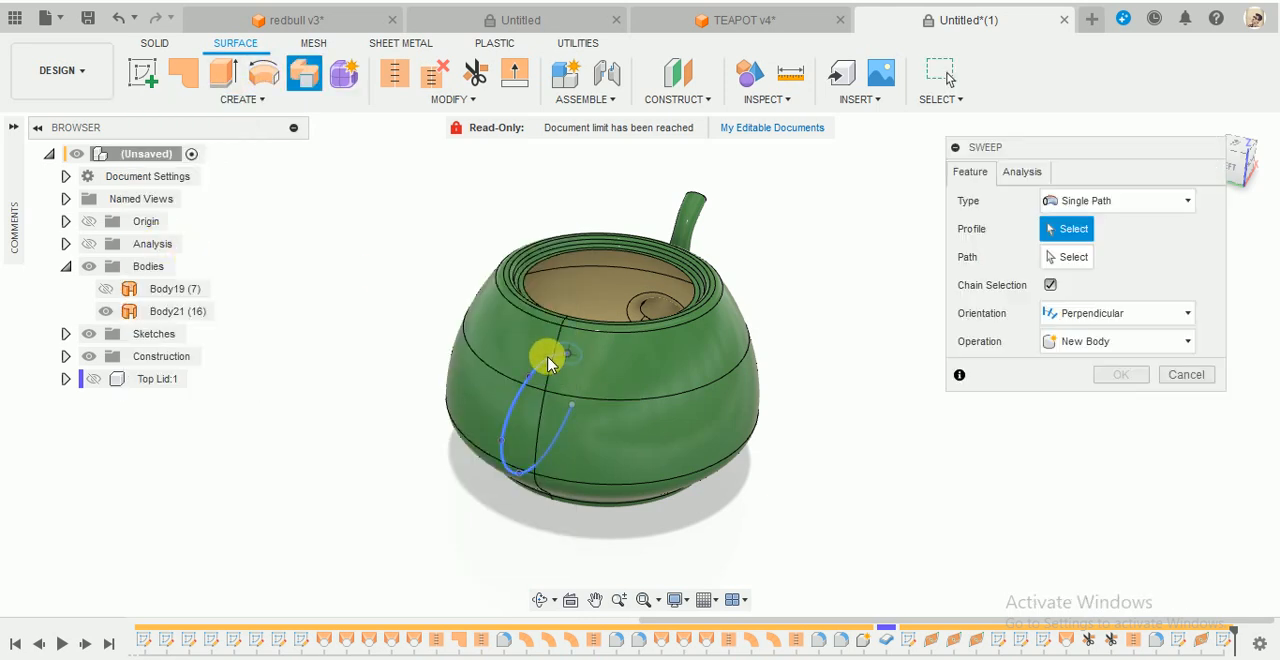
pyautogui.scroll(5, 549, 357)
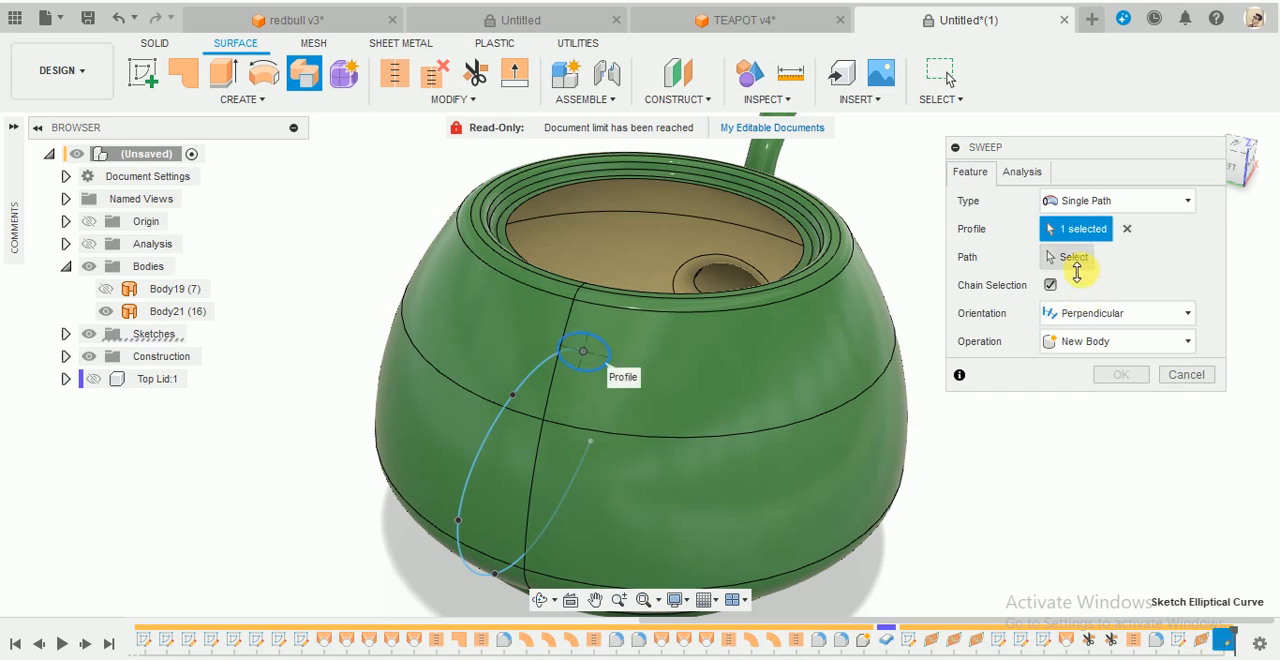
pyautogui.click(549, 388)
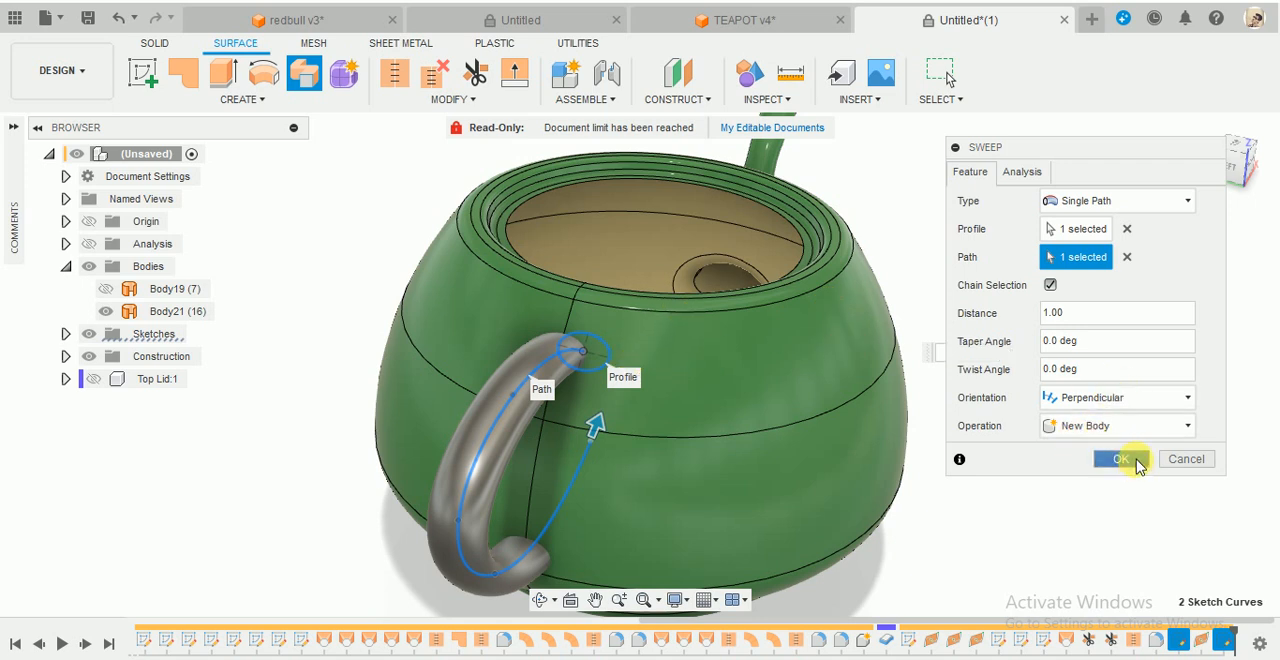
pyautogui.click(1120, 459)
pyautogui.scroll(-2, 914, 286)
# - Trim away both handle ends that protrude inside the pot, using Body21 as the trim tool
pyautogui.keyDown('shift'); pyautogui.moveTo(914, 291); pyautogui.dragTo(760, 405, button='middle'); pyautogui.keyUp('shift')
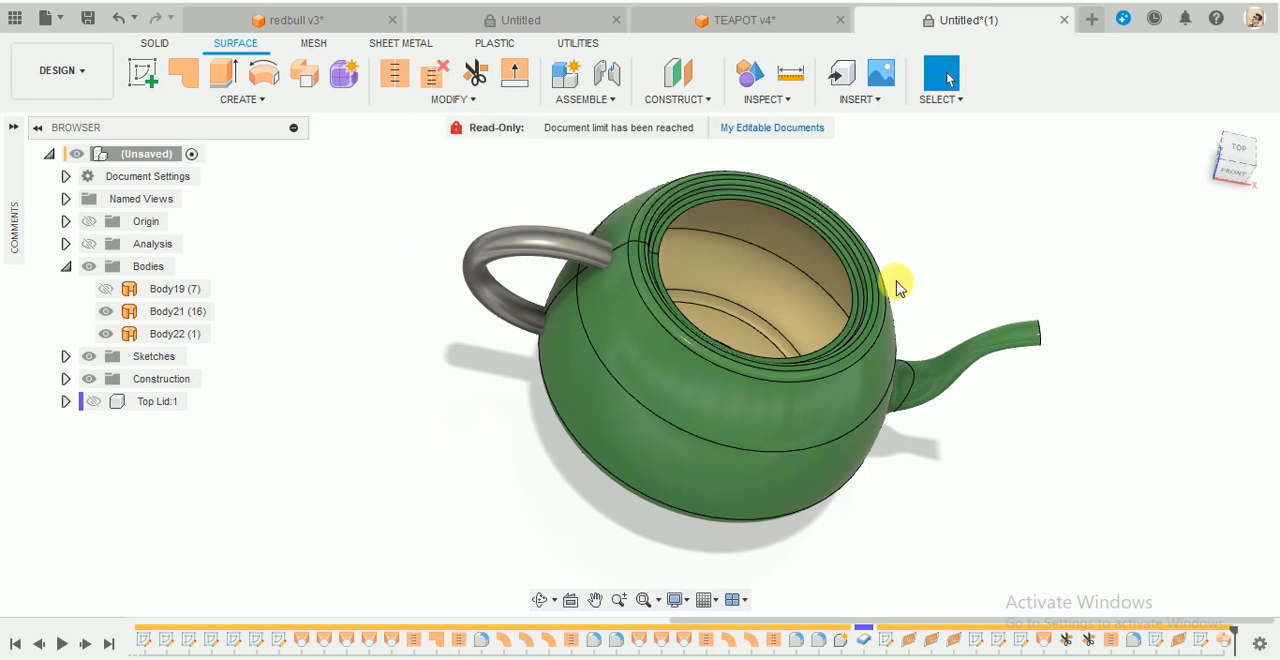
pyautogui.keyDown('shift'); pyautogui.moveTo(894, 281); pyautogui.dragTo(771, 240, button='middle'); pyautogui.keyUp('shift')
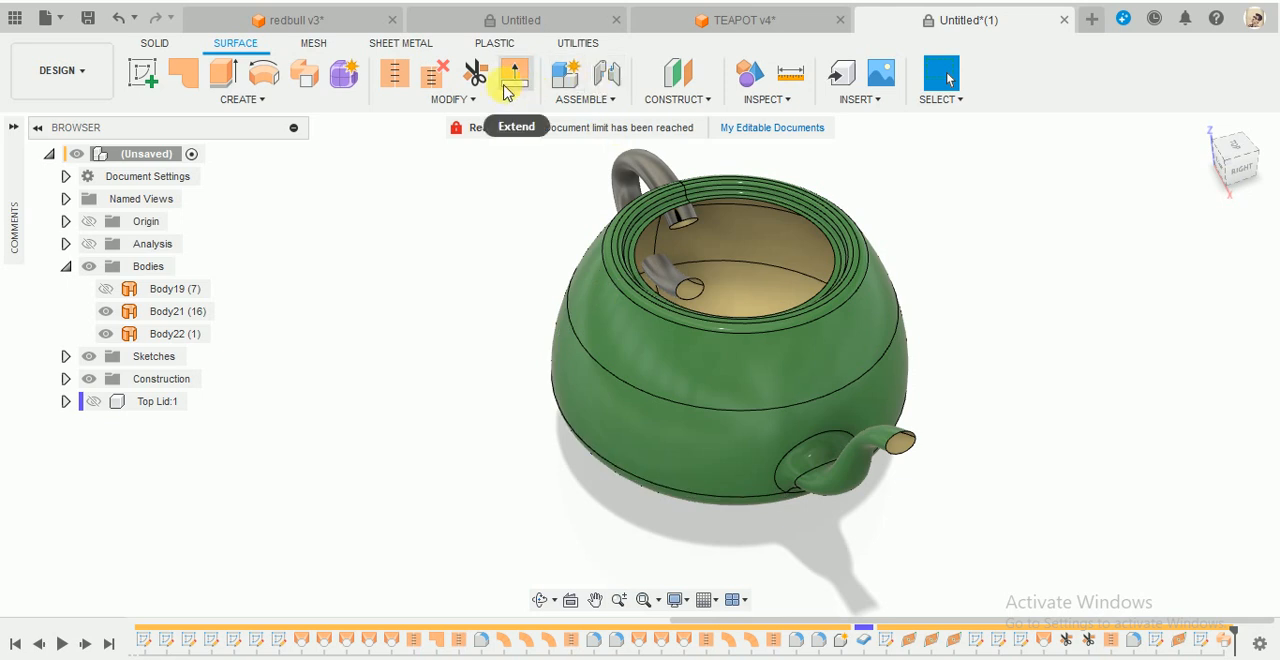
pyautogui.click(478, 78)
pyautogui.scroll(3, 657, 200)
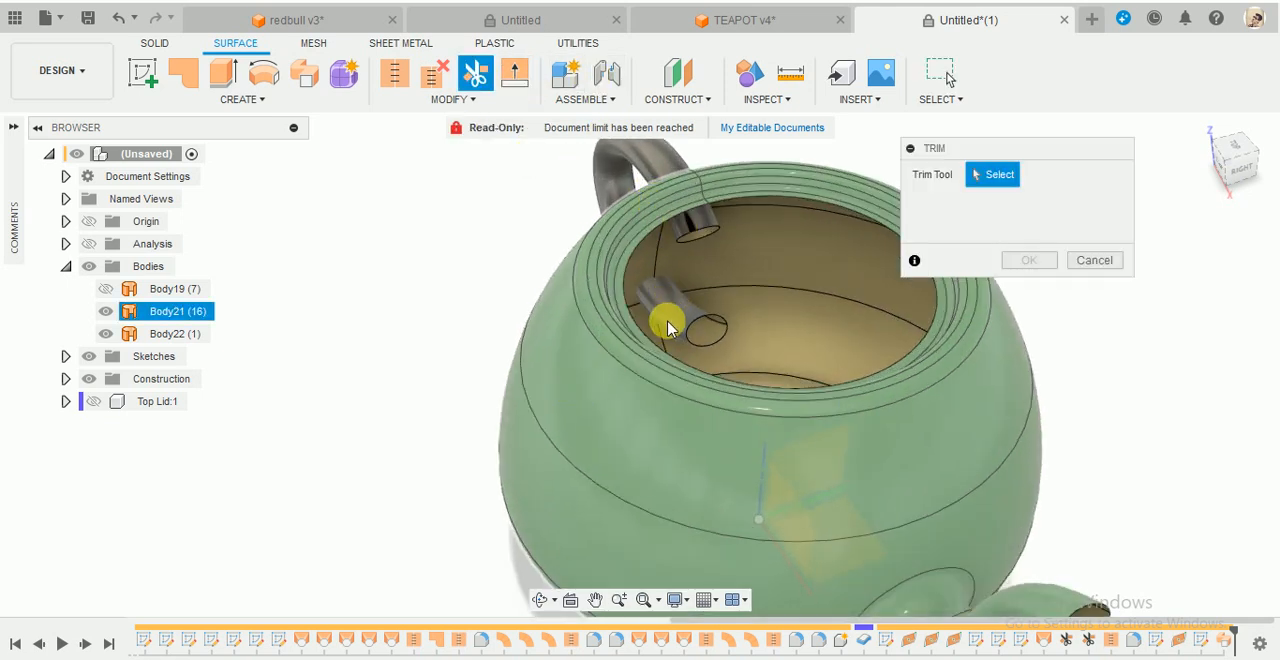
pyautogui.click(678, 291)
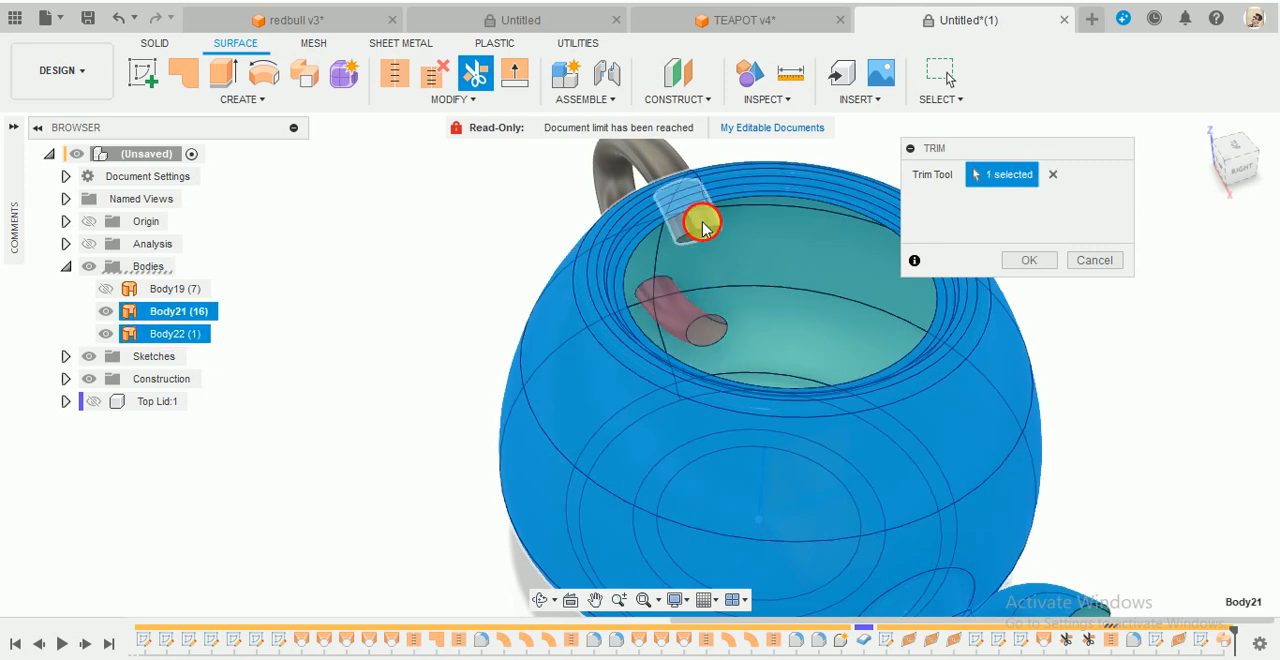
pyautogui.click(703, 221)
pyautogui.click(1038, 262)
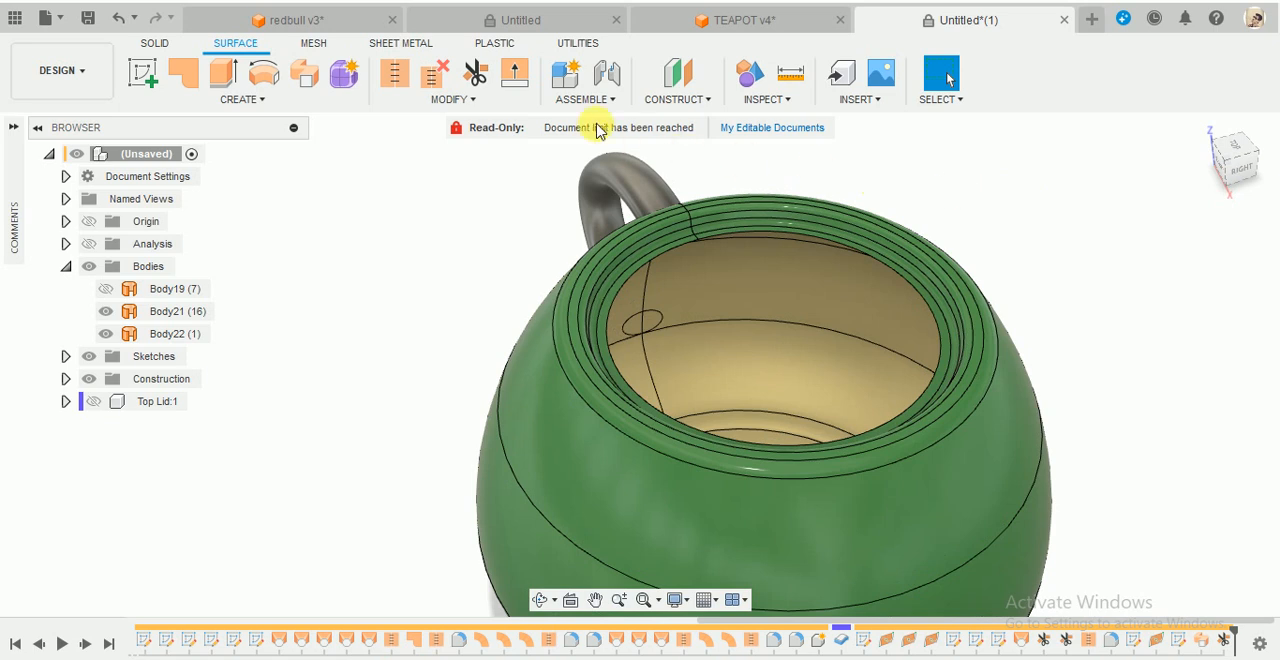
# - Trim out the pot wall patch enclosed by the handle's upper end, using Body22 as the trim tool
pyautogui.click(480, 78)
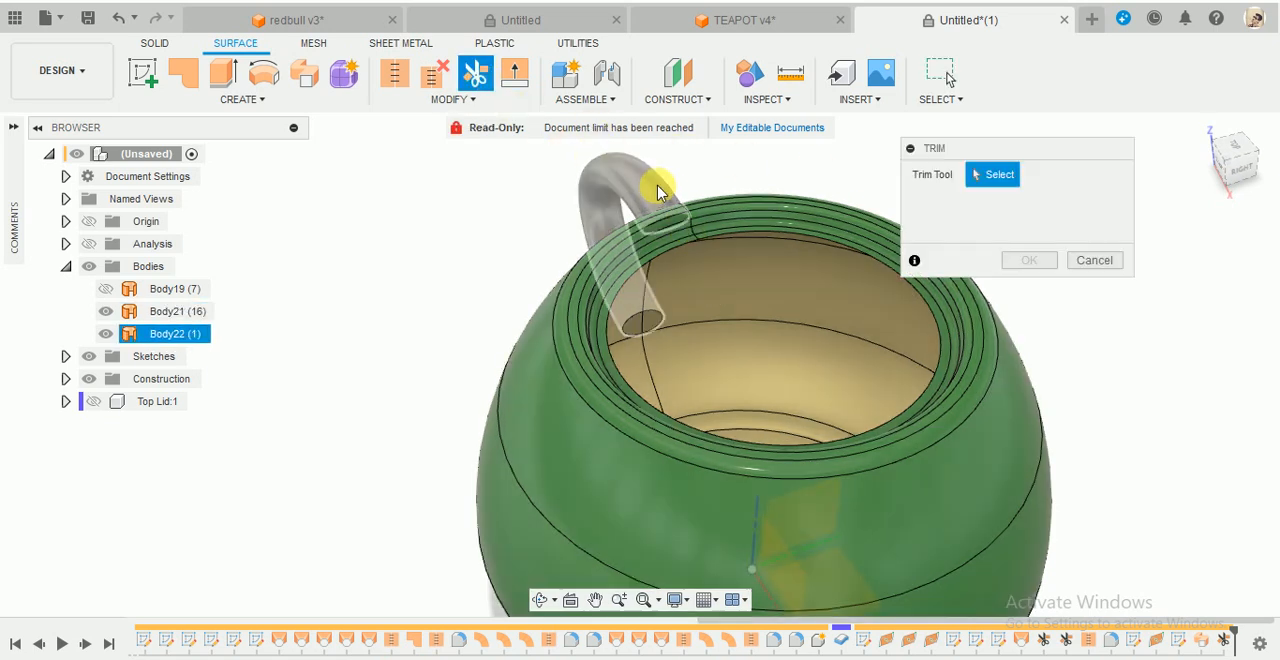
pyautogui.click(648, 284)
pyautogui.scroll(3, 777, 295)
pyautogui.keyDown('shift'); pyautogui.moveTo(777, 295); pyautogui.dragTo(752, 285, button='middle'); pyautogui.keyUp('shift')
pyautogui.scroll(-5, 677, 297)
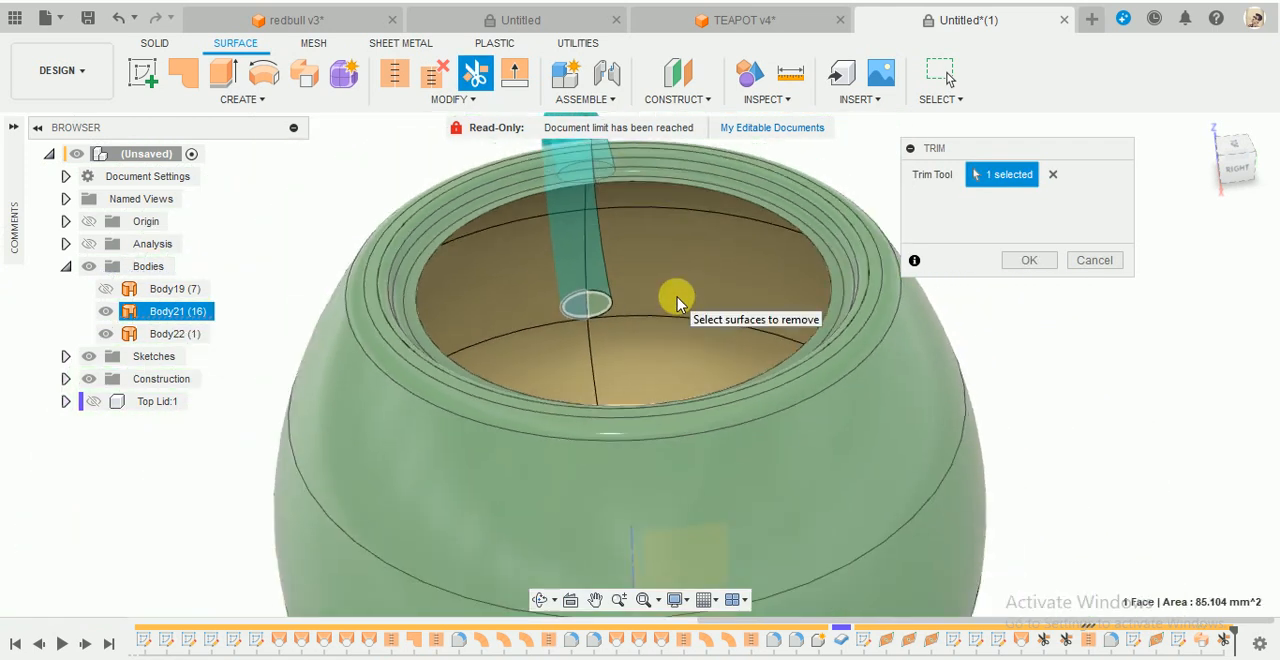
pyautogui.keyDown('shift'); pyautogui.moveTo(706, 237); pyautogui.dragTo(609, 220, button='middle'); pyautogui.keyUp('shift')
pyautogui.scroll(5, 597, 186)
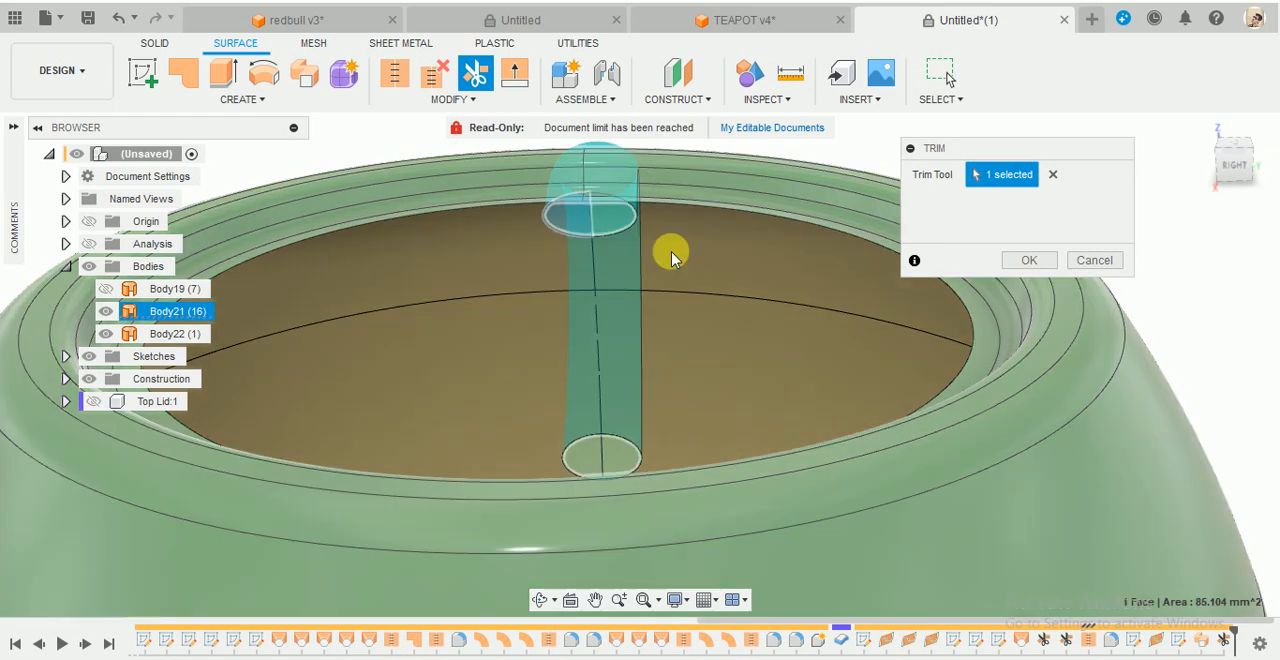
pyautogui.click(1028, 260)
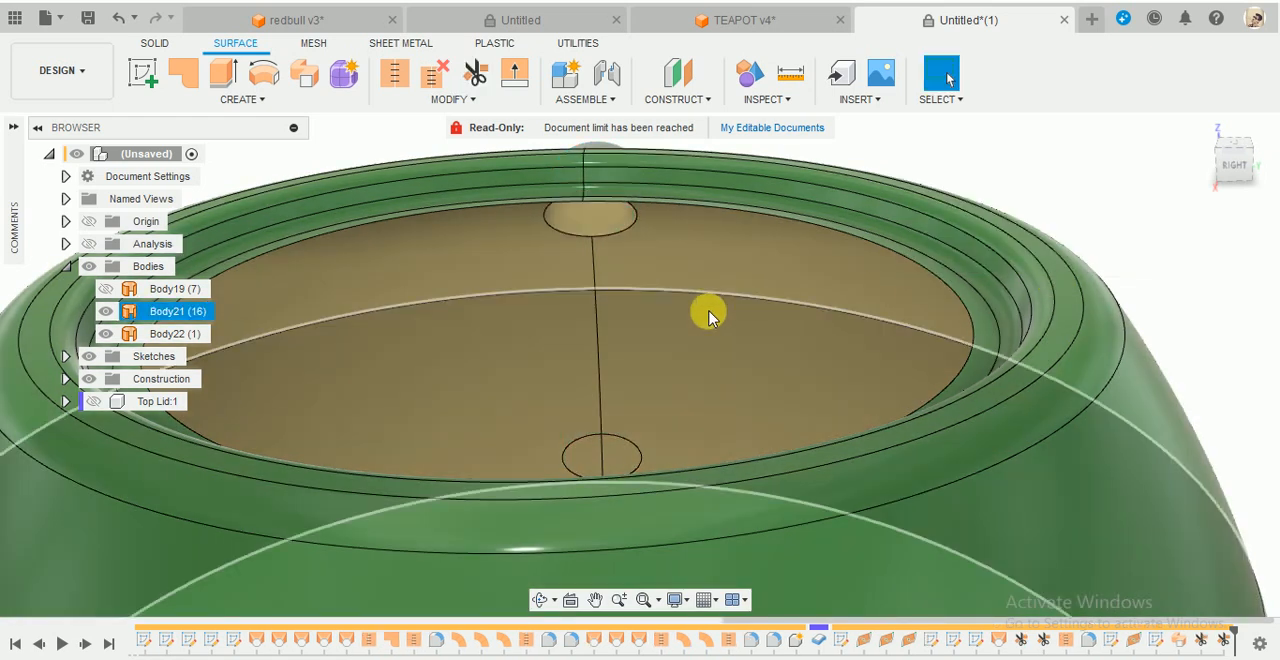
# - Trim out the pot wall patch enclosed by the handle's lower end, using Body22 as the trim tool
pyautogui.scroll(-3, 711, 309)
pyautogui.keyDown('shift'); pyautogui.moveTo(700, 306); pyautogui.dragTo(676, 356, button='middle'); pyautogui.keyUp('shift')
pyautogui.scroll(3, 656, 365)
pyautogui.click(485, 87)
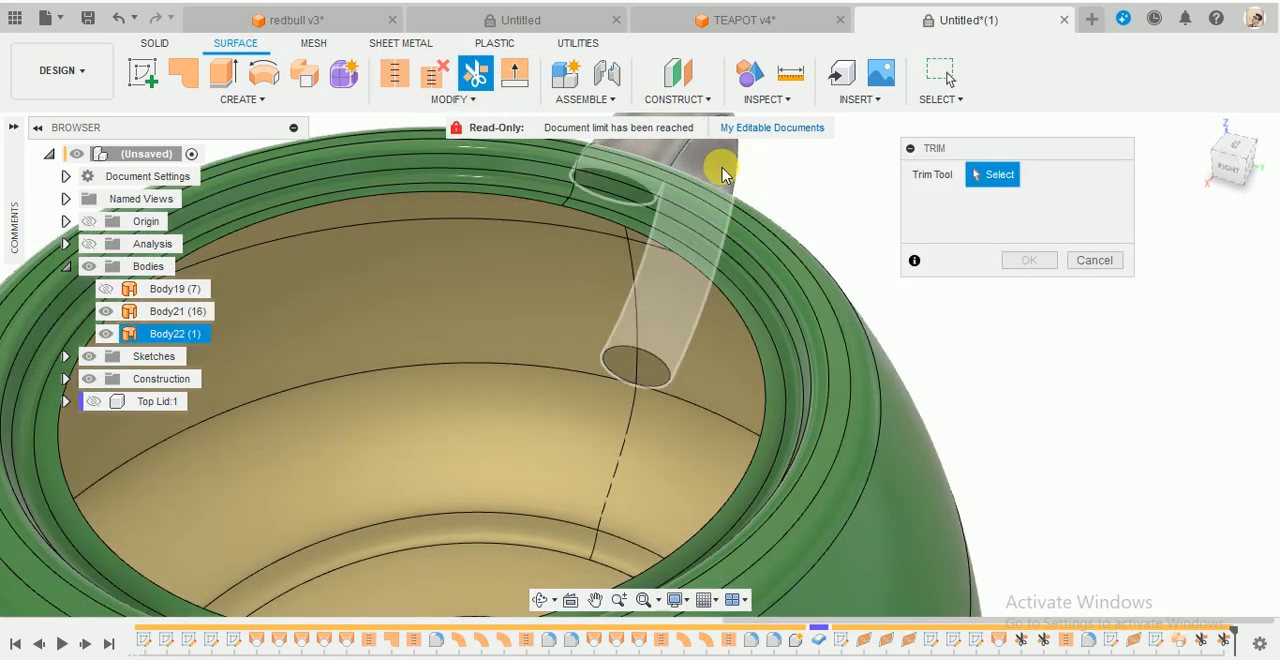
pyautogui.click(640, 382)
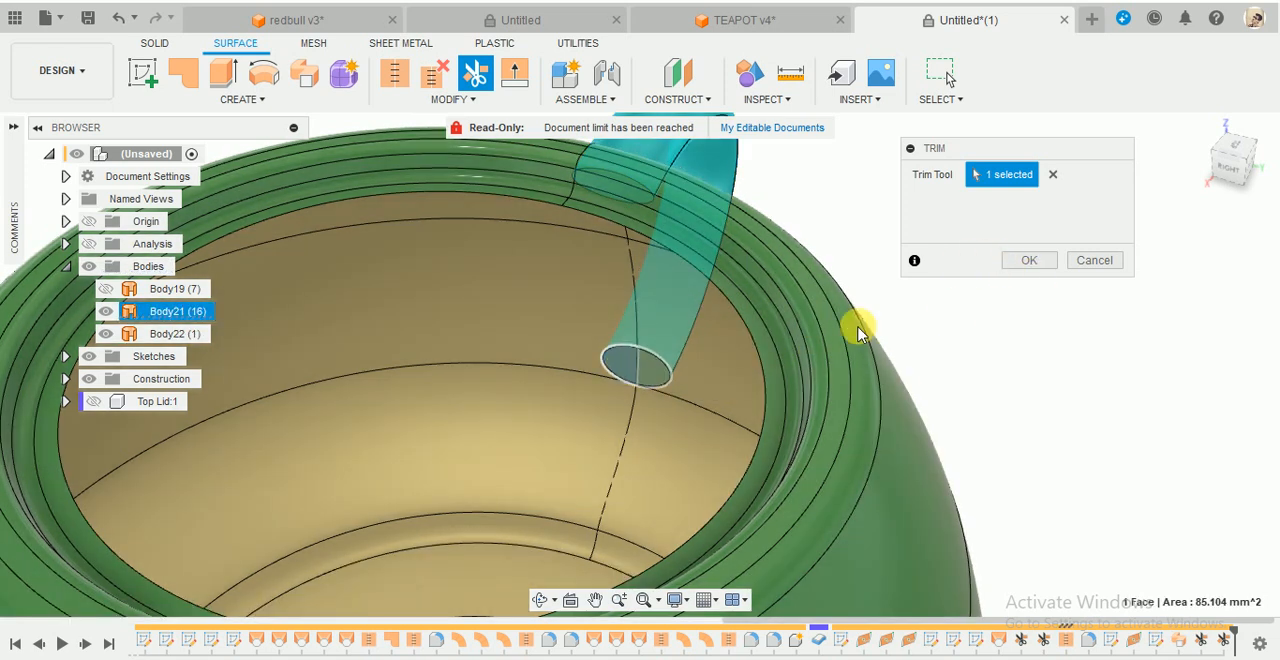
pyautogui.click(1030, 260)
pyautogui.scroll(-3, 930, 325)
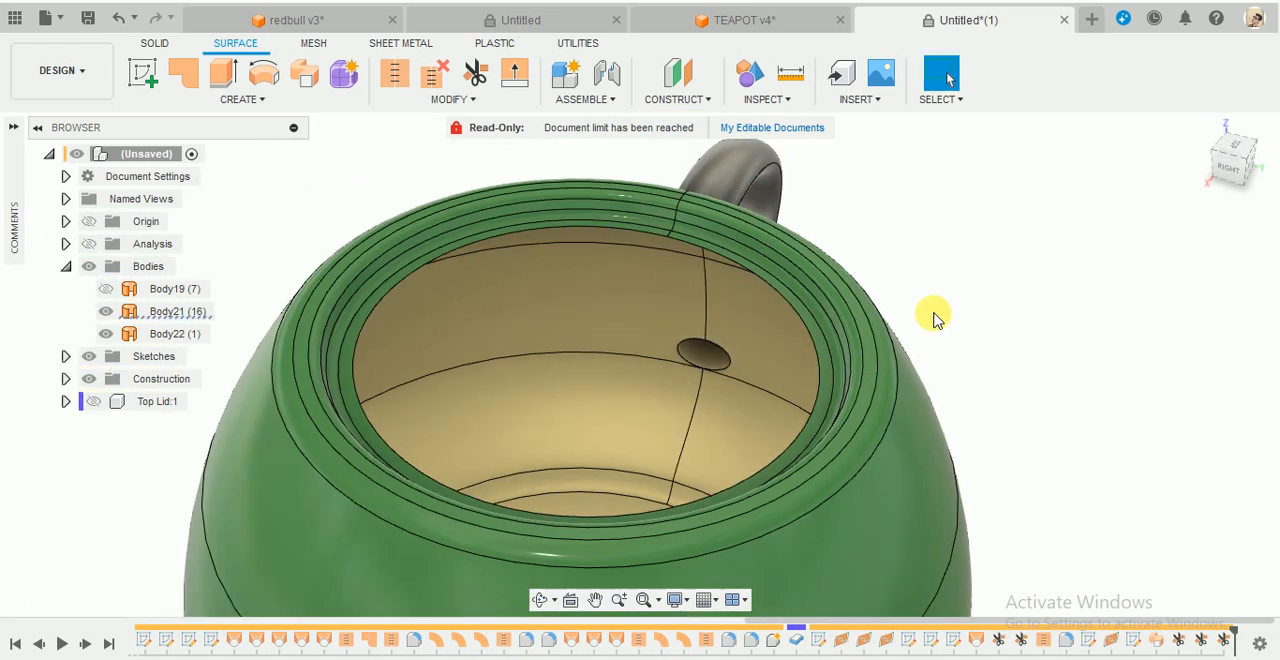
# - Stitch the handle surface and the pot body into one new body with a 0.10 mm tolerance
pyautogui.keyDown('shift'); pyautogui.moveTo(933, 318); pyautogui.dragTo(1088, 282, button='middle'); pyautogui.keyUp('shift')
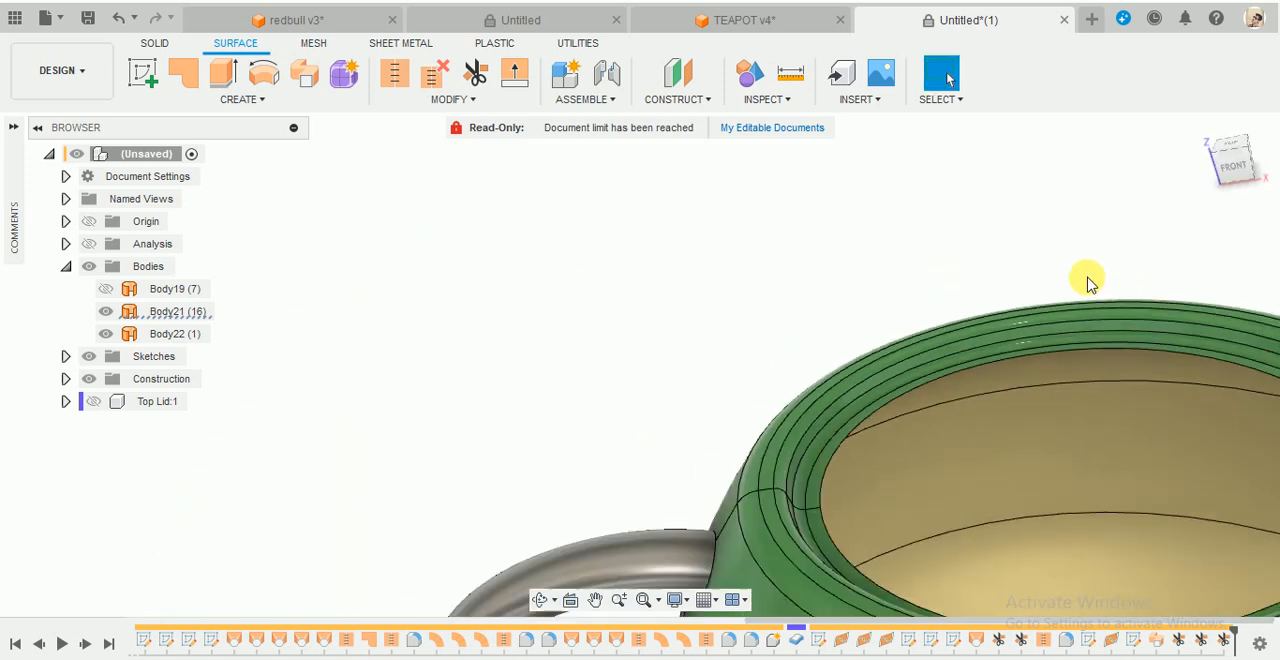
pyautogui.scroll(-5, 1086, 274)
pyautogui.scroll(2, 990, 240)
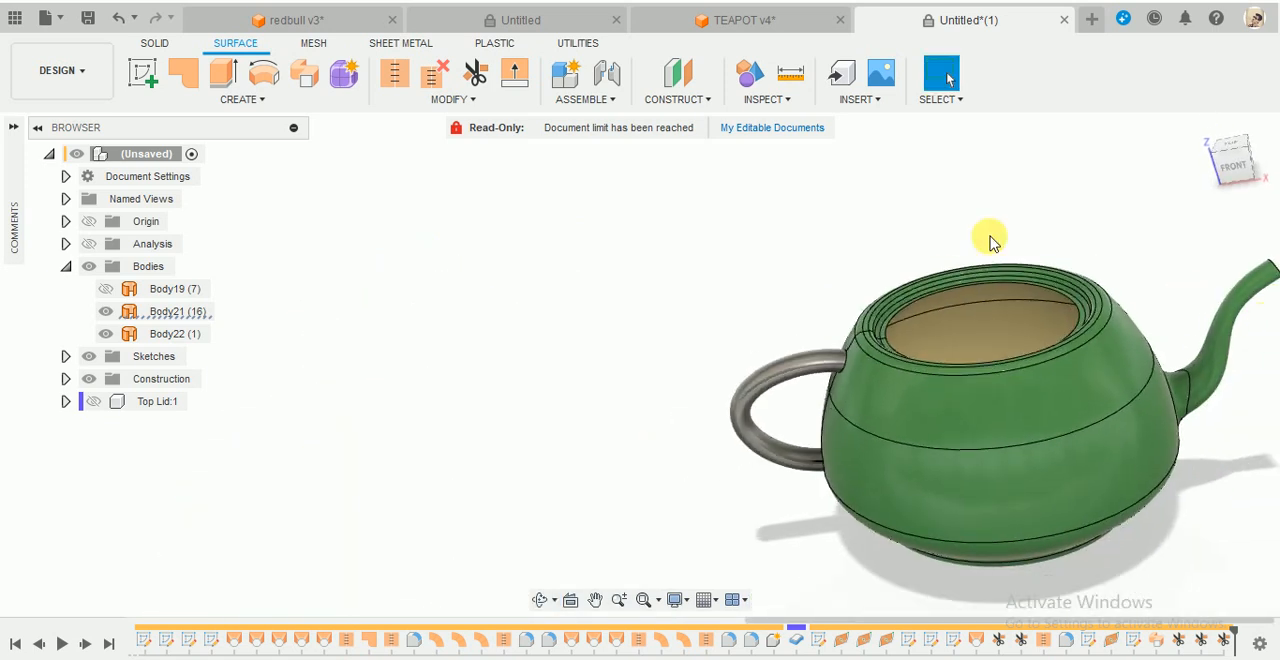
pyautogui.click(396, 74)
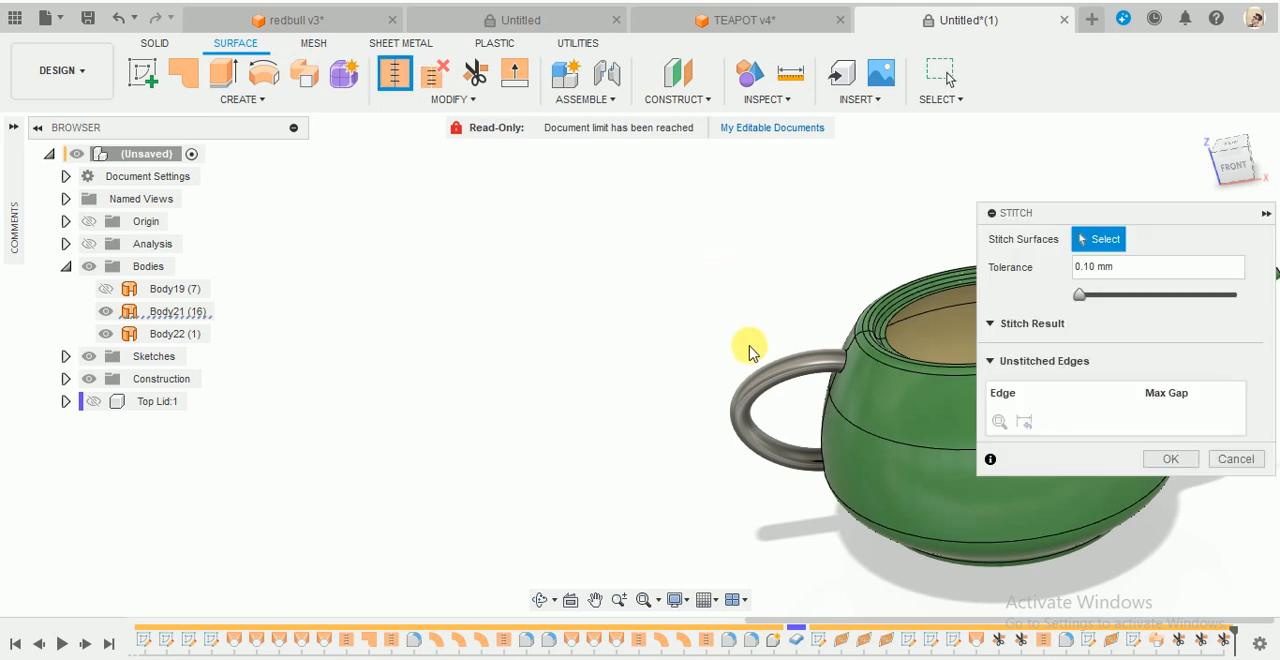
pyautogui.click(760, 374)
pyautogui.click(886, 480)
pyautogui.scroll(-4, 719, 468)
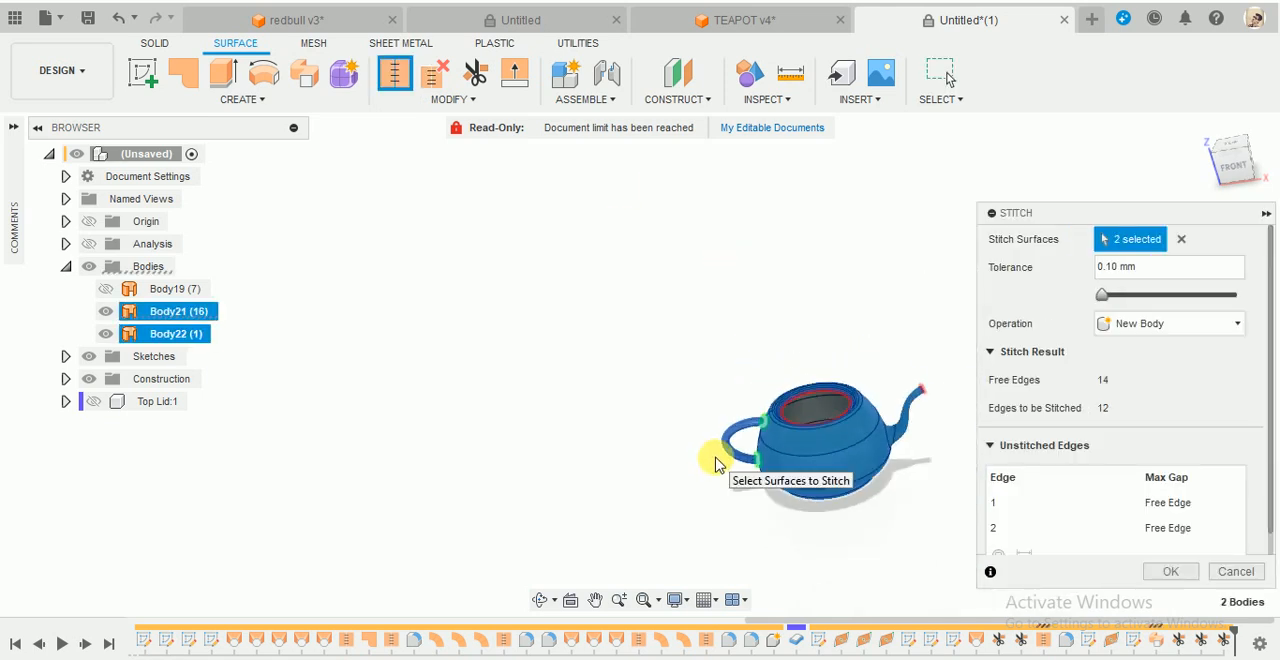
pyautogui.scroll(3, 968, 461)
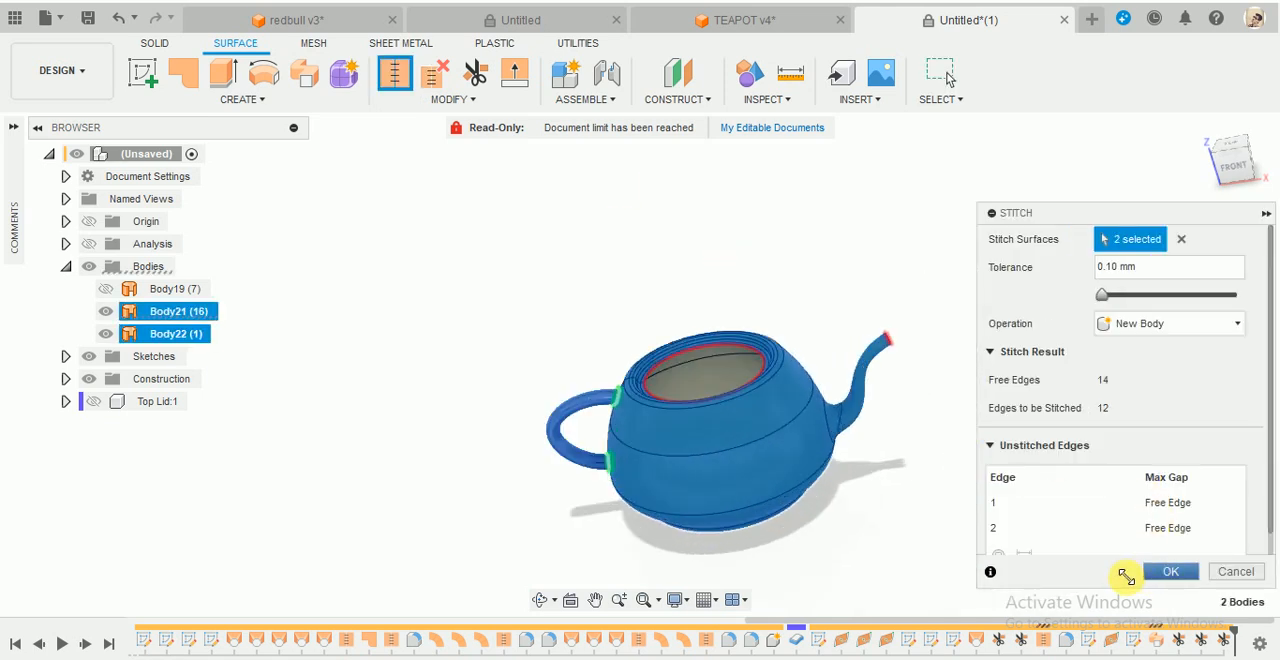
pyautogui.click(1170, 571)
# - Fillet the edges where both handle ends meet the pot with a constant 6.125 mm radius
pyautogui.keyDown('shift'); pyautogui.moveTo(640, 480); pyautogui.dragTo(627, 530, button='middle'); pyautogui.keyUp('shift')
pyautogui.scroll(2, 627, 530)
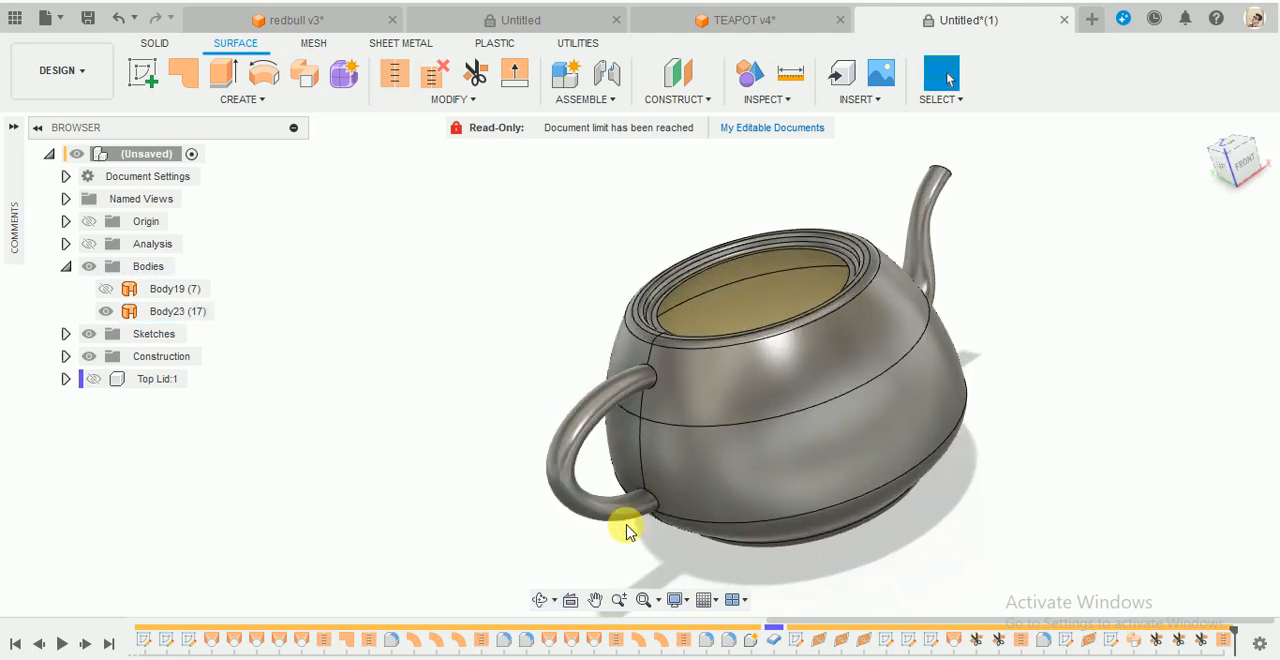
pyautogui.click(481, 108)
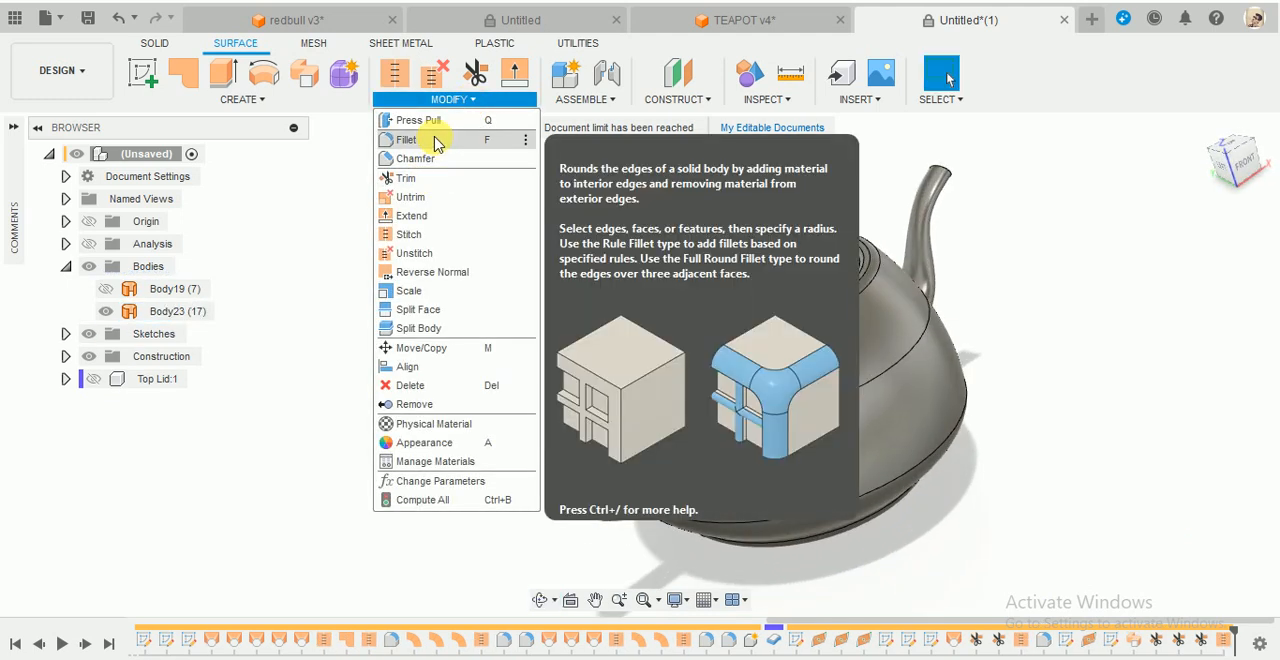
pyautogui.scroll(3, 648, 489)
pyautogui.click(674, 288)
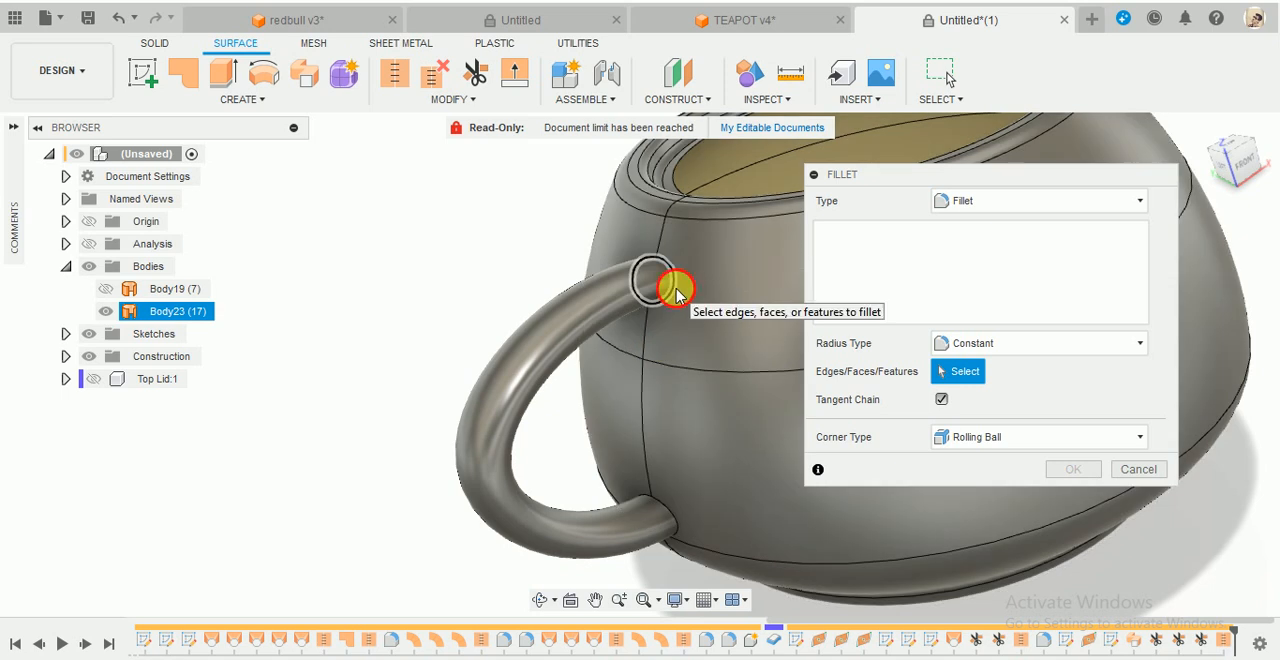
pyautogui.click(660, 505)
pyautogui.scroll(4, 694, 508)
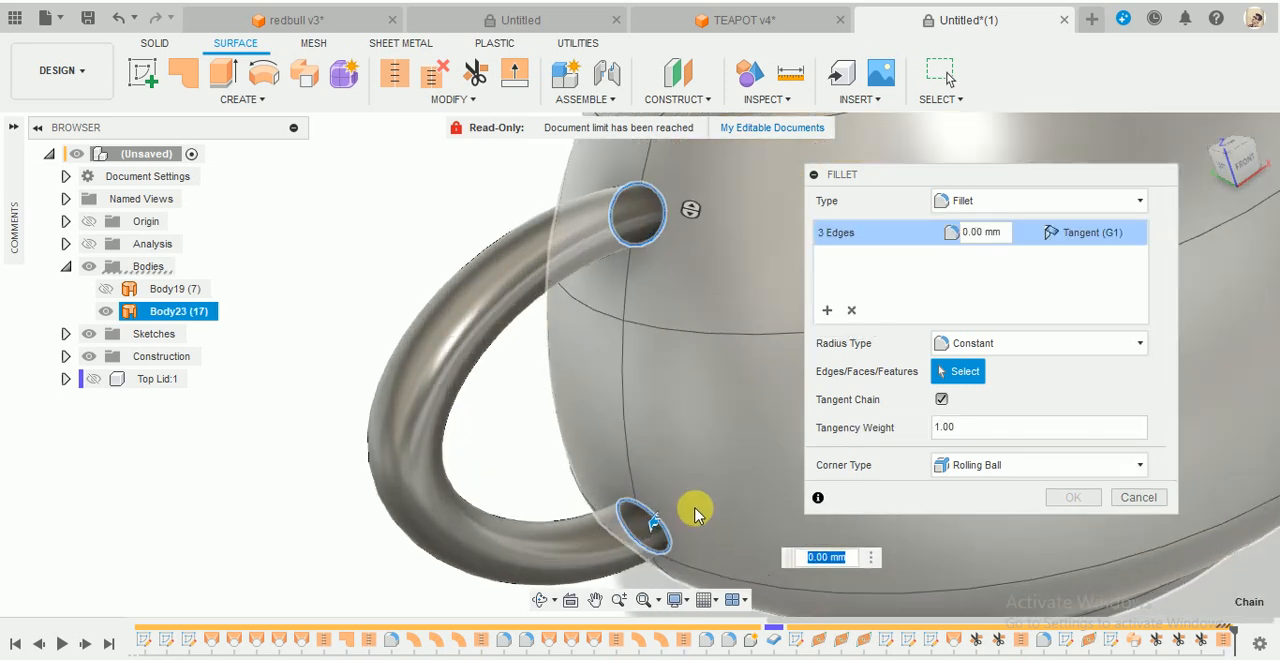
pyautogui.click(622, 540)
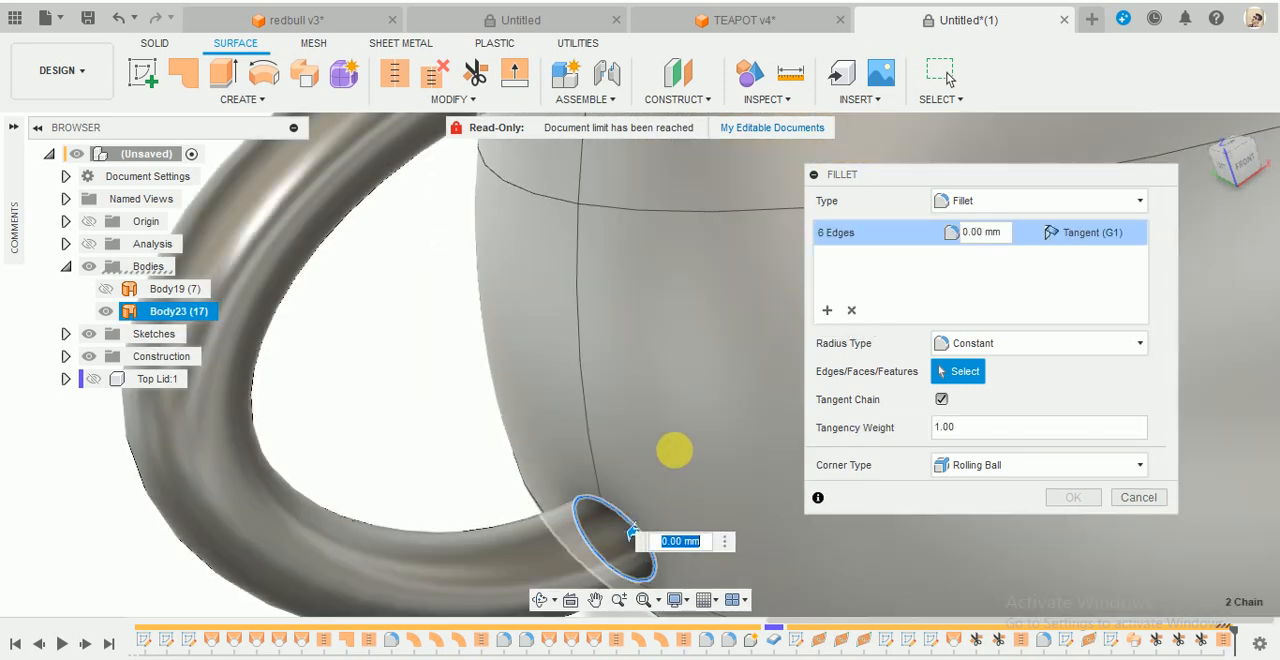
pyautogui.keyDown('shift'); pyautogui.moveTo(674, 449); pyautogui.dragTo(691, 429, button='middle'); pyautogui.keyUp('shift')
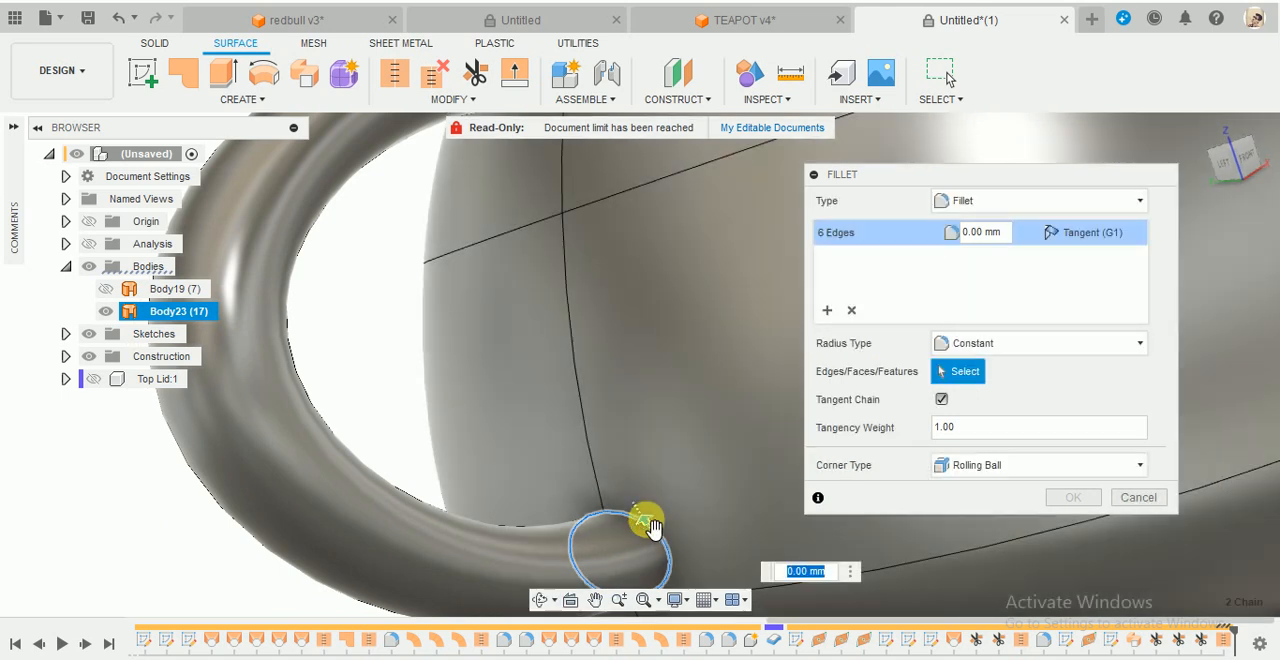
pyautogui.moveTo(639, 510); pyautogui.dragTo(645, 521)
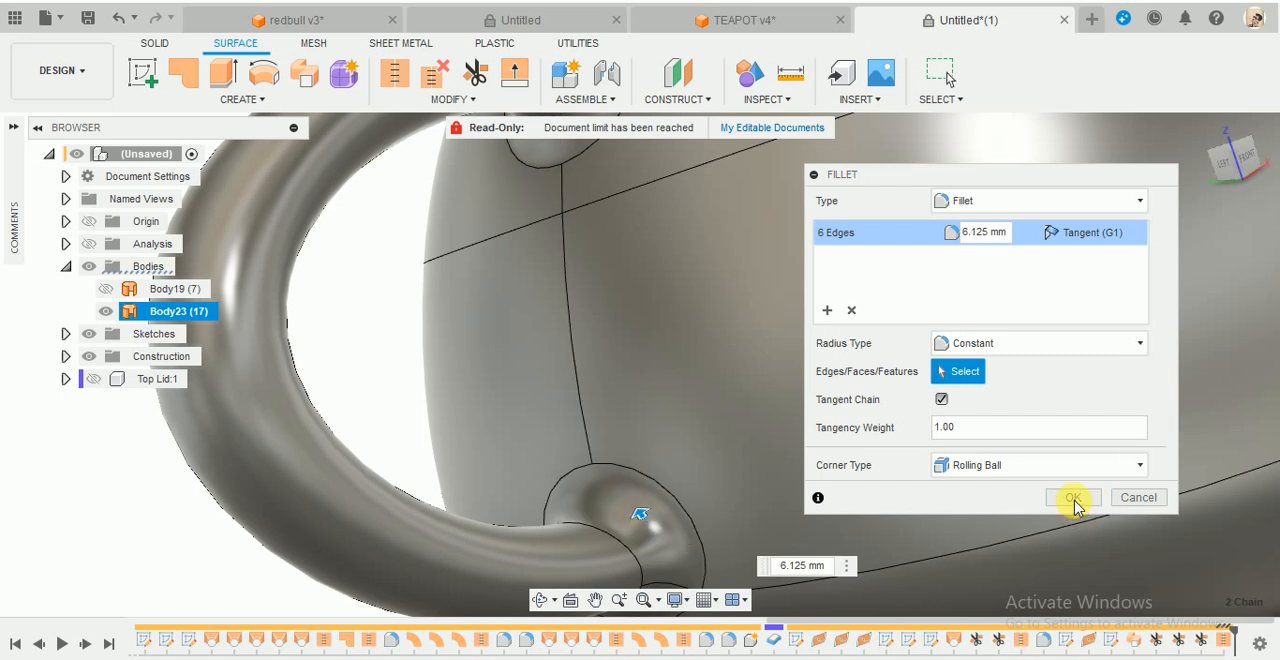
pyautogui.press('Return')
# - Examine the teapot with Body19 and the Top Lid component shown in turn, hiding each again
pyautogui.scroll(-5, 663, 431)
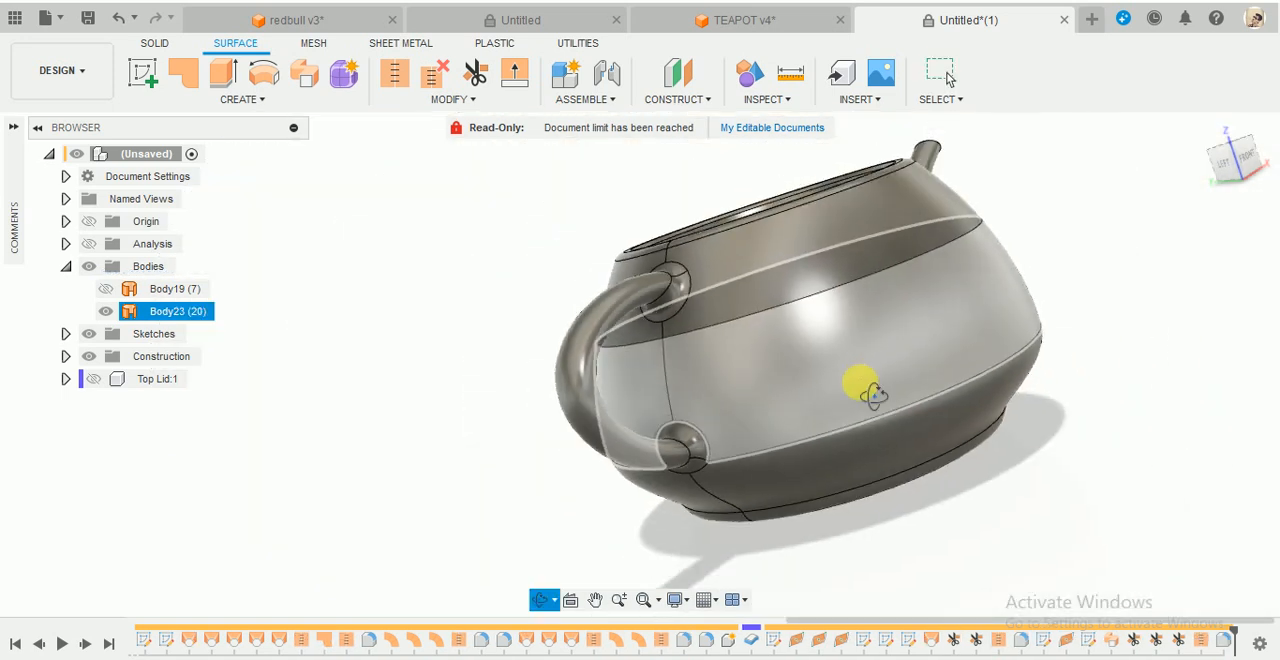
pyautogui.keyDown('shift'); pyautogui.moveTo(862, 384); pyautogui.dragTo(790, 440, button='middle'); pyautogui.keyUp('shift')
pyautogui.scroll(-4, 846, 410)
pyautogui.click(1103, 250)
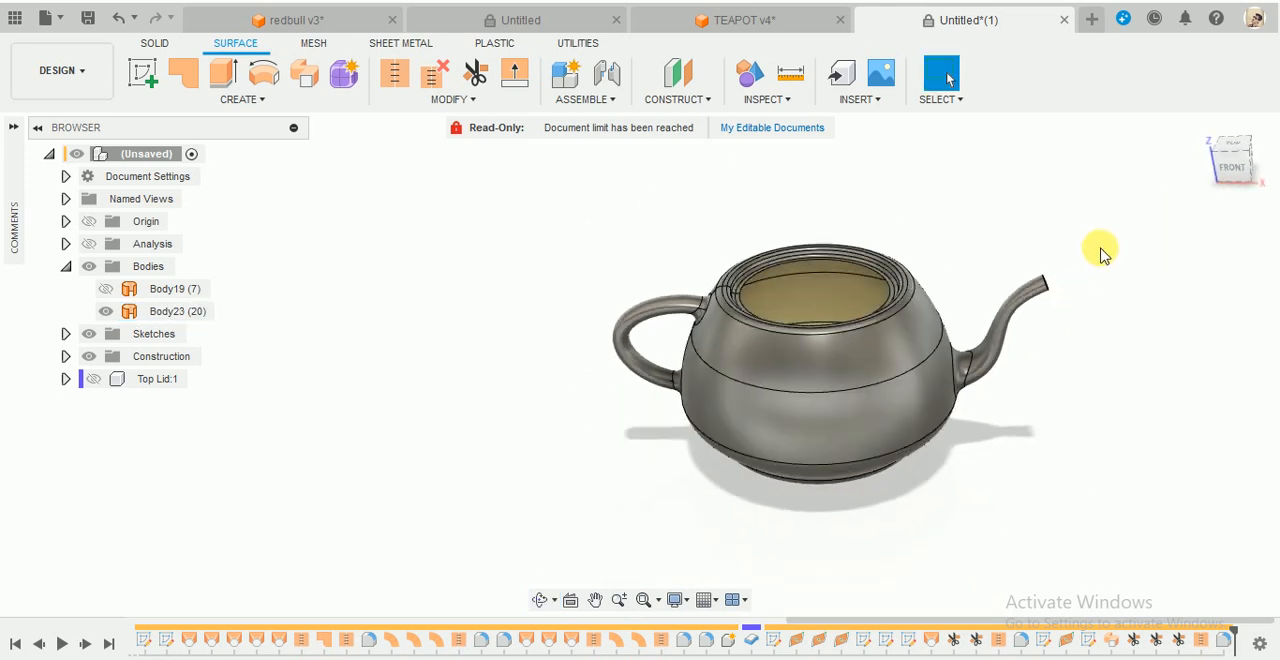
pyautogui.keyDown('shift'); pyautogui.moveTo(1103, 251); pyautogui.dragTo(1065, 258, button='middle'); pyautogui.keyUp('shift')
pyautogui.click(108, 291)
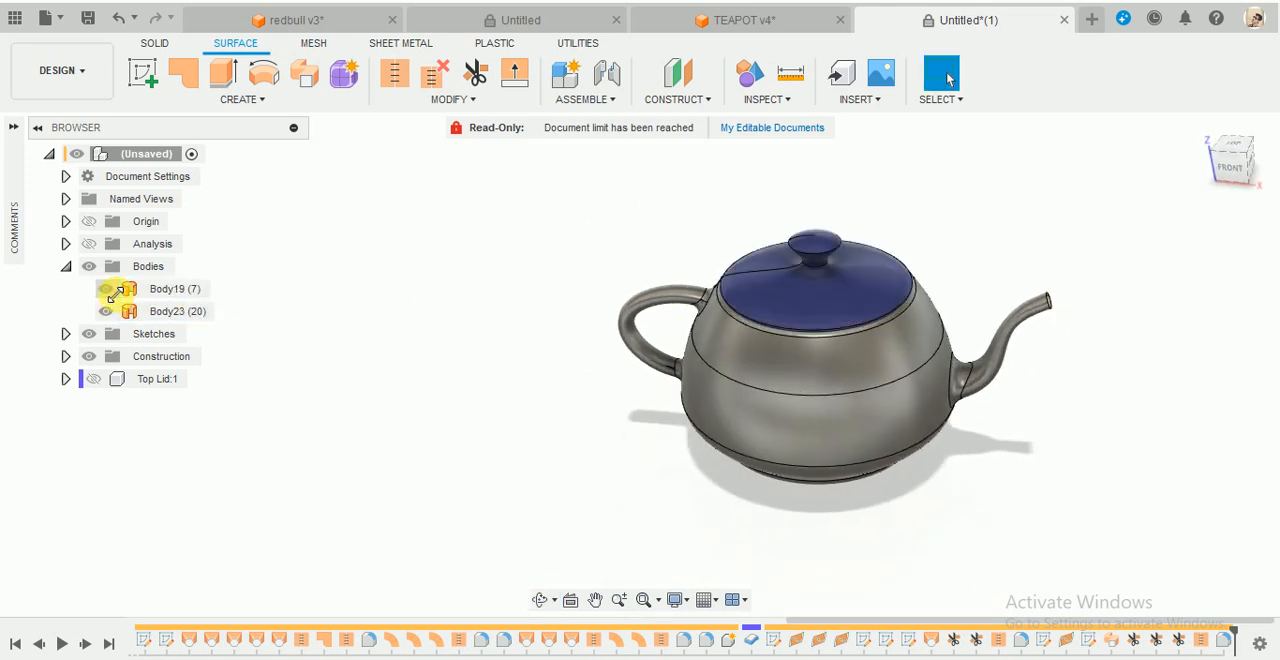
pyautogui.click(108, 292)
pyautogui.click(93, 379)
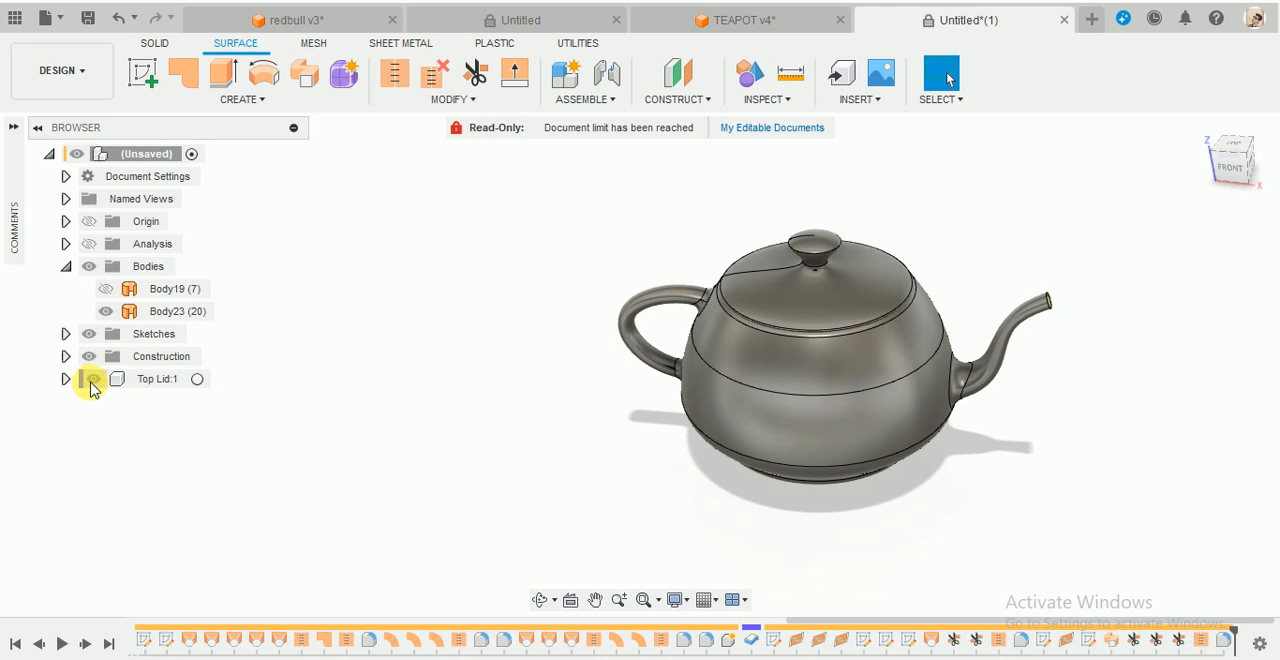
pyautogui.click(93, 379)
pyautogui.scroll(2, 1070, 338)
pyautogui.scroll(-2, 1050, 338)
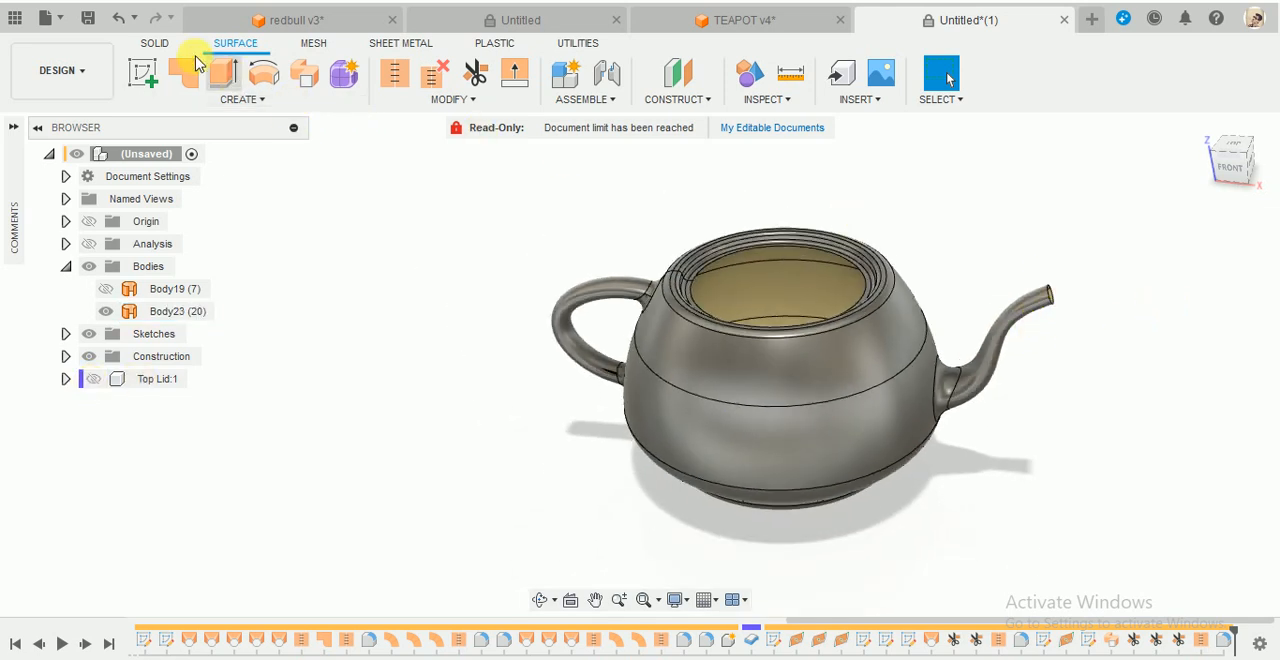
# - Set up a one-sided Thicken of Body23 with a thickness of -2.00 mm, keeping New Body as the operation
pyautogui.click(204, 104)
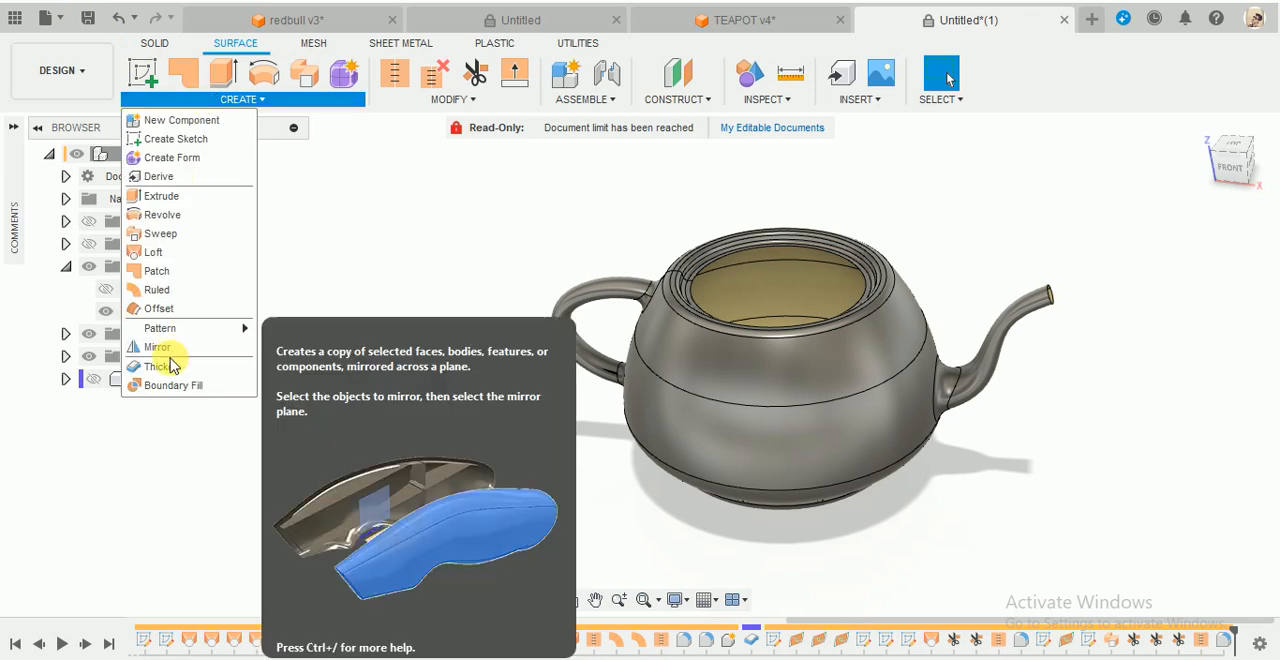
pyautogui.click(172, 366)
pyautogui.scroll(-3, 577, 283)
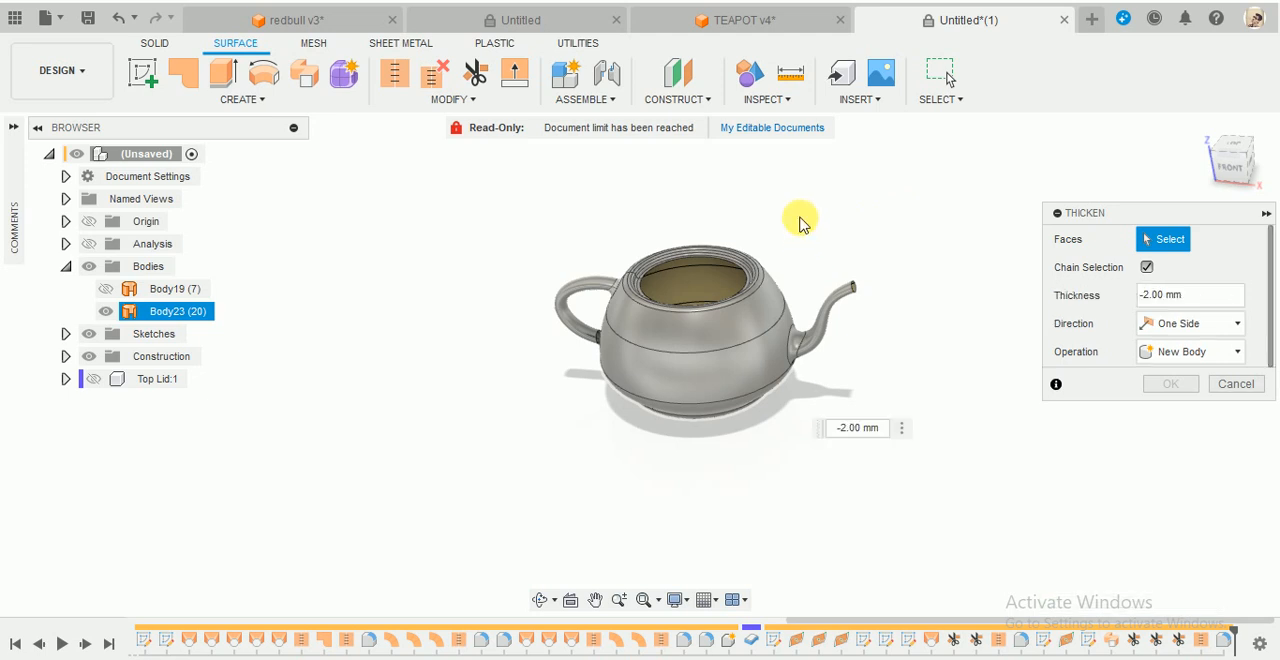
pyautogui.scroll(3, 798, 226)
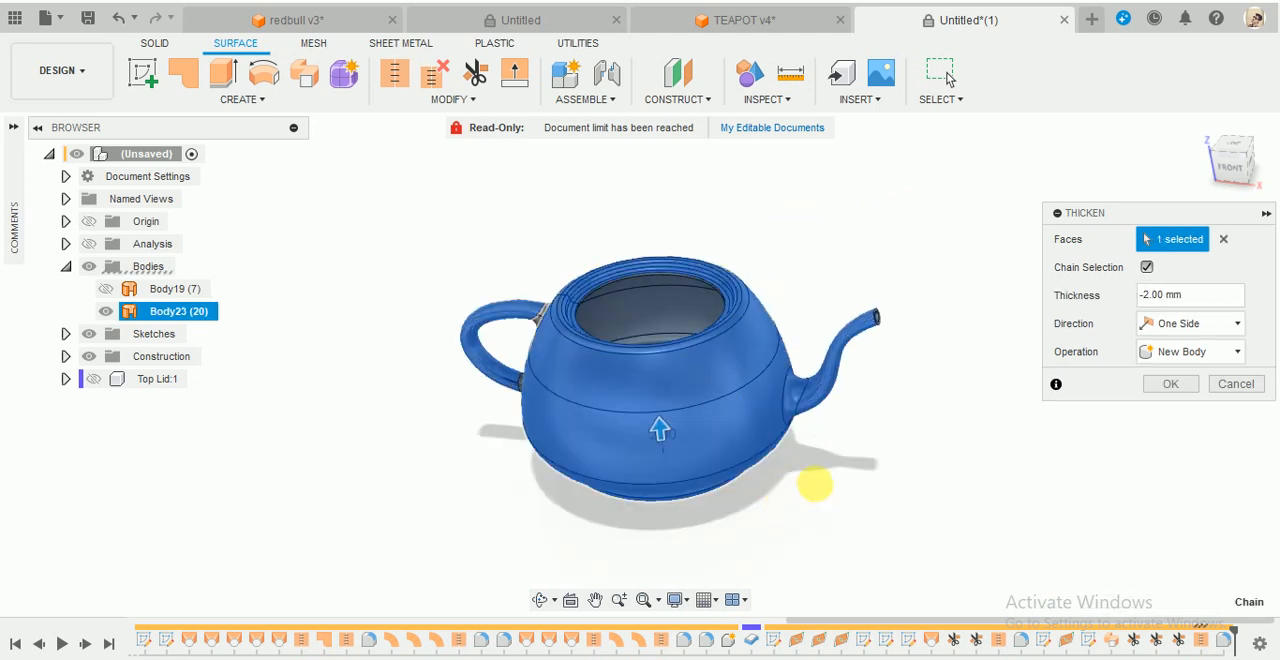
pyautogui.keyDown('shift'); pyautogui.moveTo(814, 486); pyautogui.dragTo(908, 383, button='middle'); pyautogui.keyUp('shift')
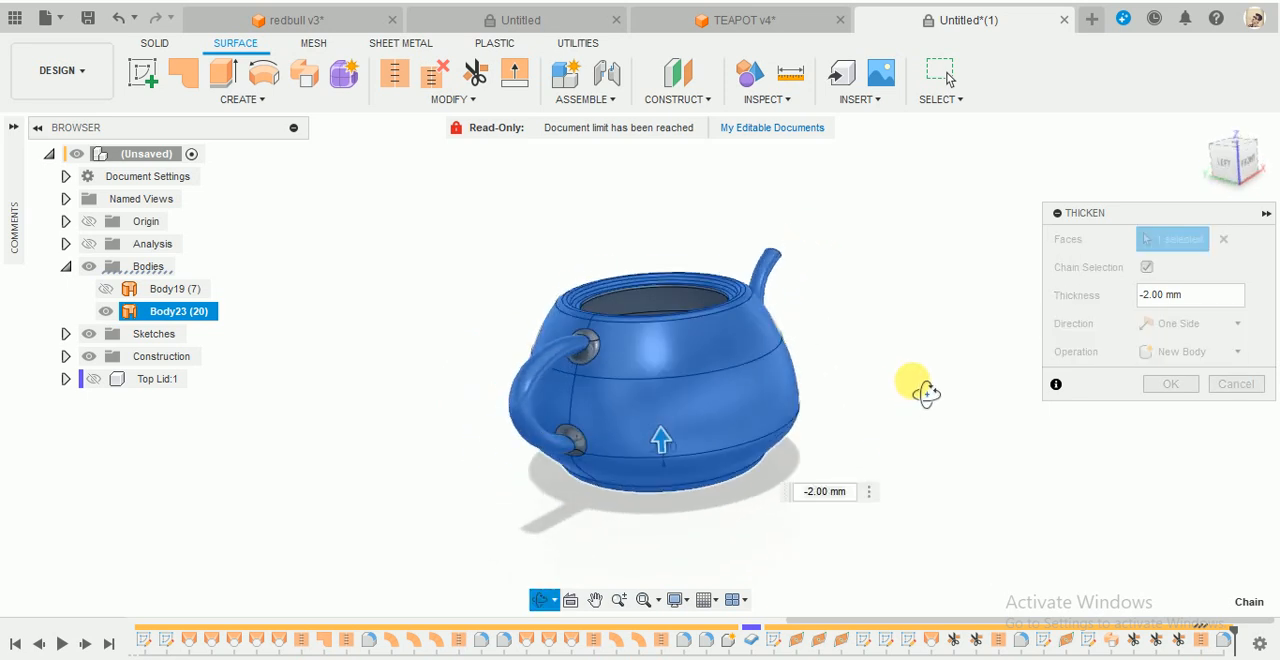
pyautogui.scroll(4, 609, 317)
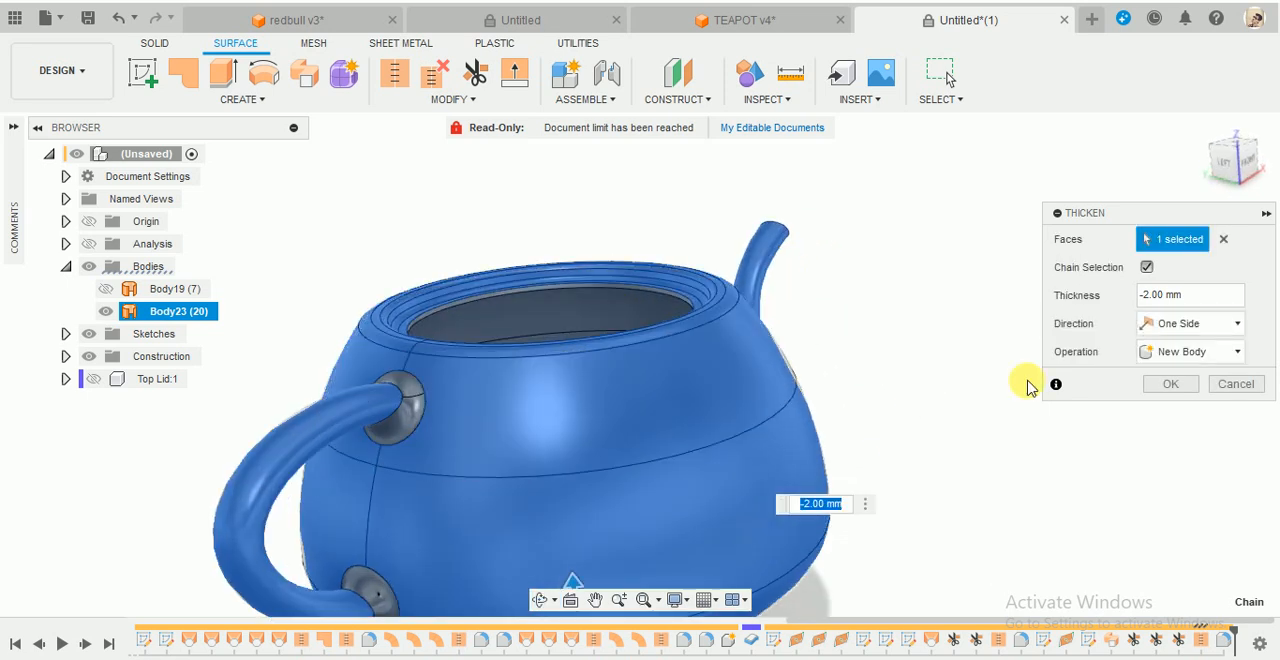
pyautogui.click(1193, 356)
pyautogui.click(1188, 453)
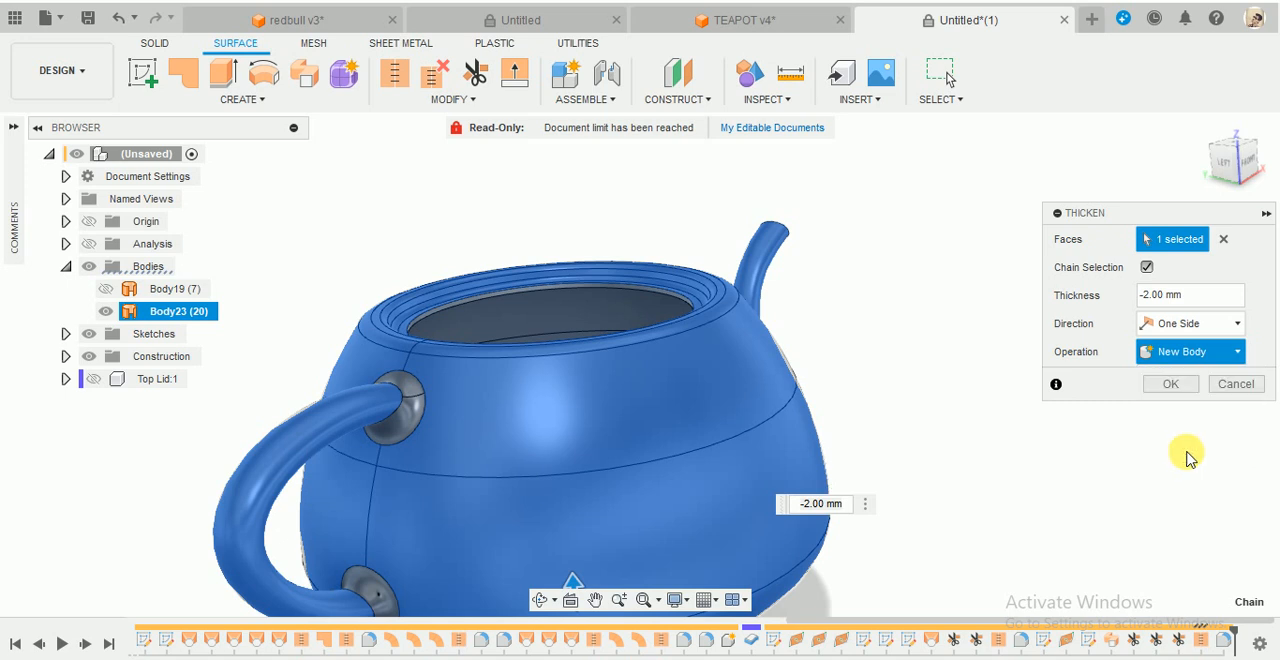
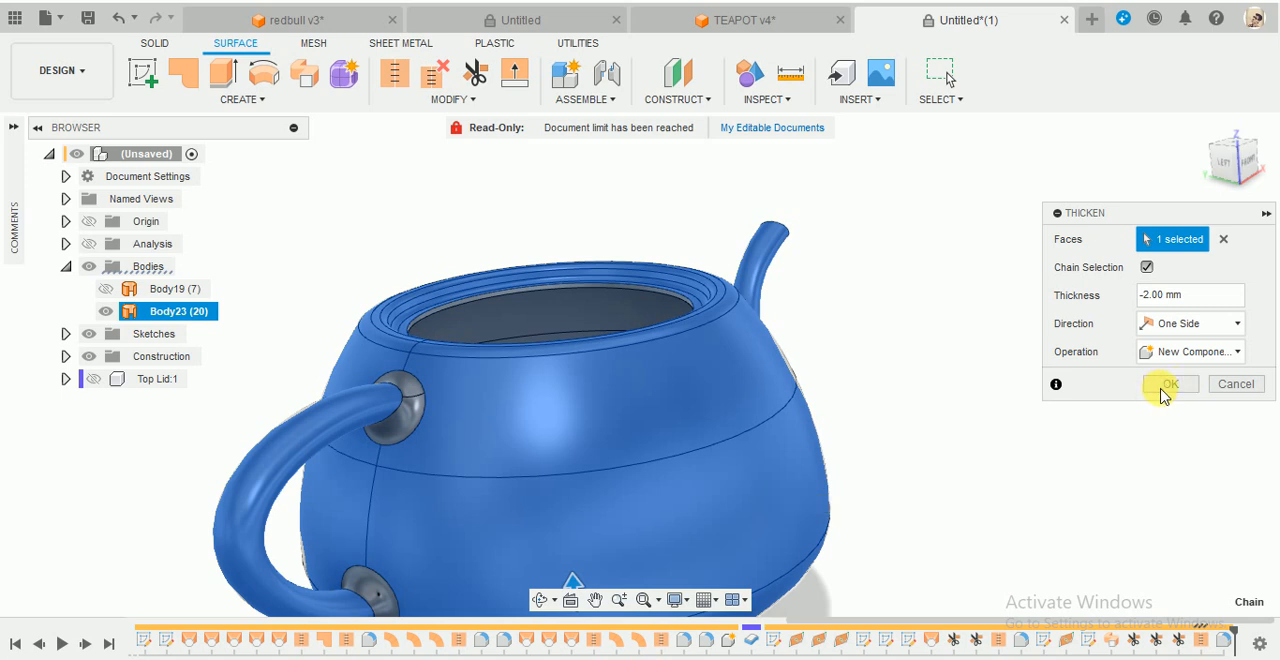
# - Complete the Thicken of Body23 with New Component as the operation, and show the Top Lid component
pyautogui.click(1170, 385)
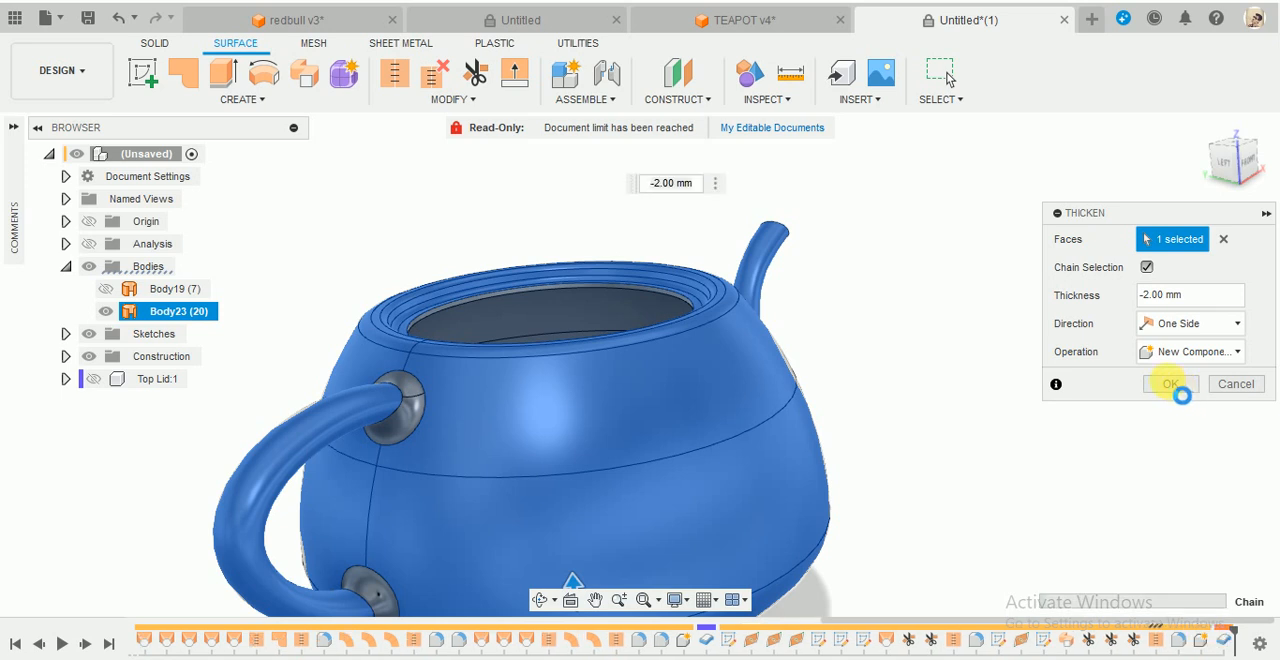
pyautogui.scroll(-3, 952, 298)
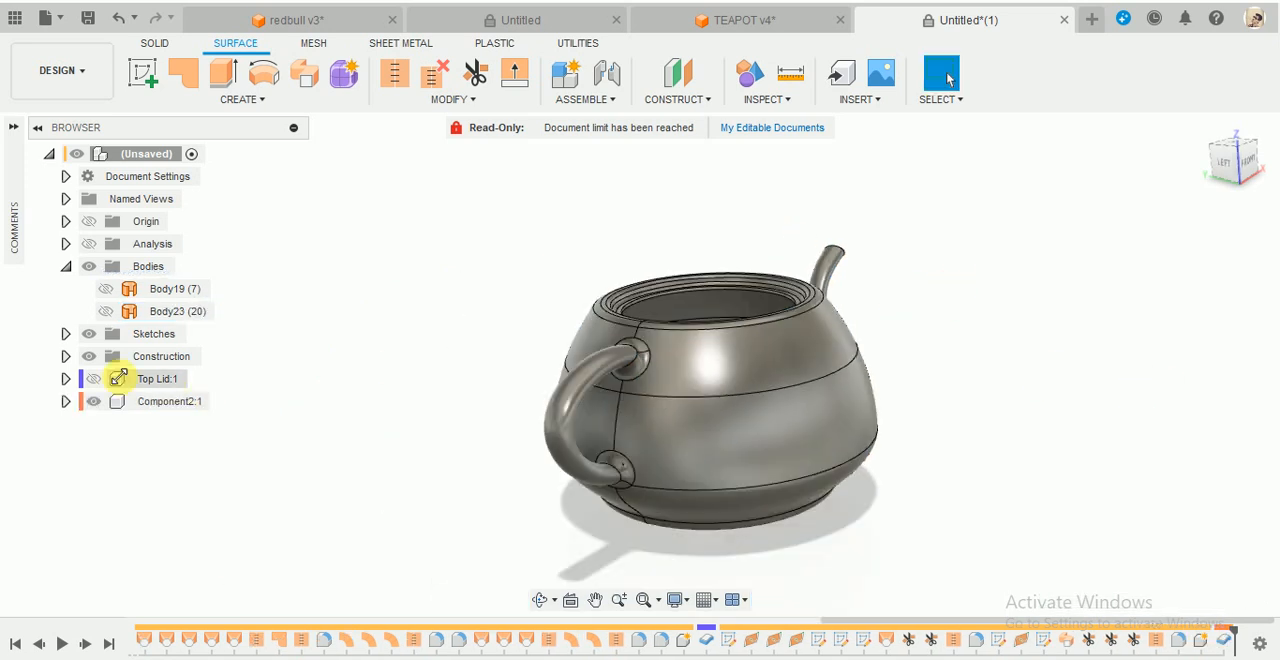
pyautogui.click(65, 266)
pyautogui.click(93, 334)
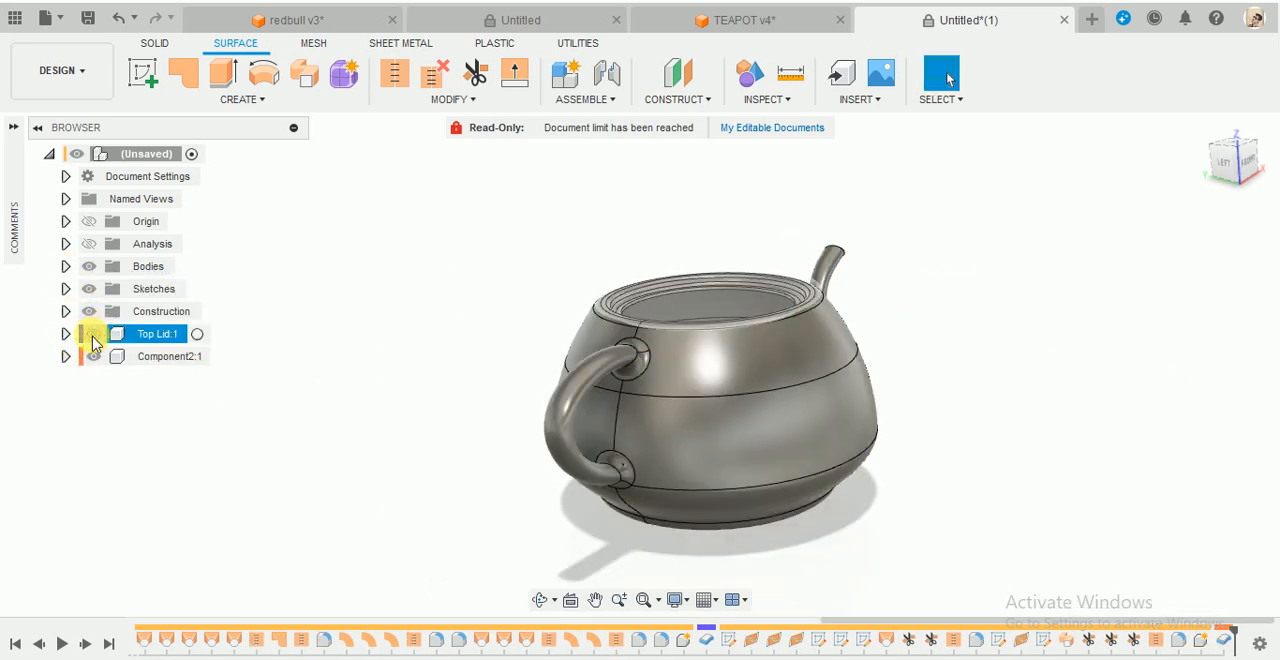
pyautogui.click(94, 356)
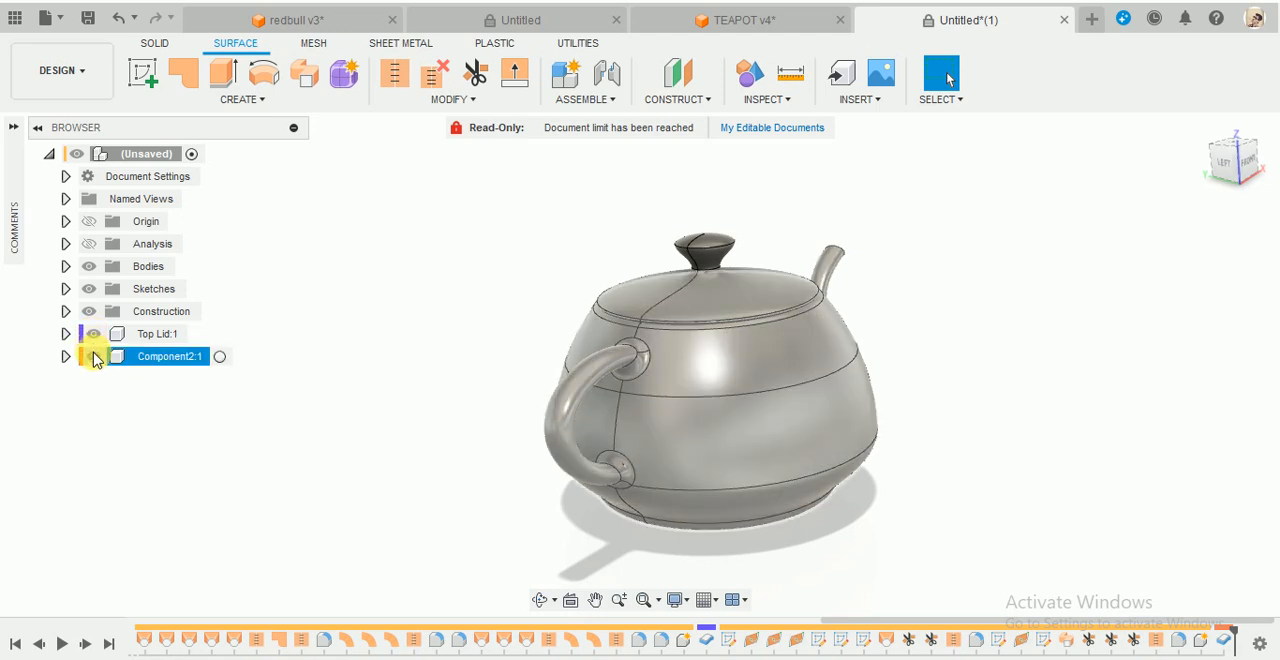
# - Show the section analysis and examine the wall thickness of the pot, lid, spout and handle
pyautogui.click(93, 246)
pyautogui.click(93, 248)
pyautogui.keyDown('shift'); pyautogui.moveTo(680, 378); pyautogui.dragTo(892, 332, button='middle'); pyautogui.keyUp('shift')
pyautogui.scroll(3, 889, 325)
pyautogui.scroll(3, 889, 300)
pyautogui.scroll(-3, 608, 286)
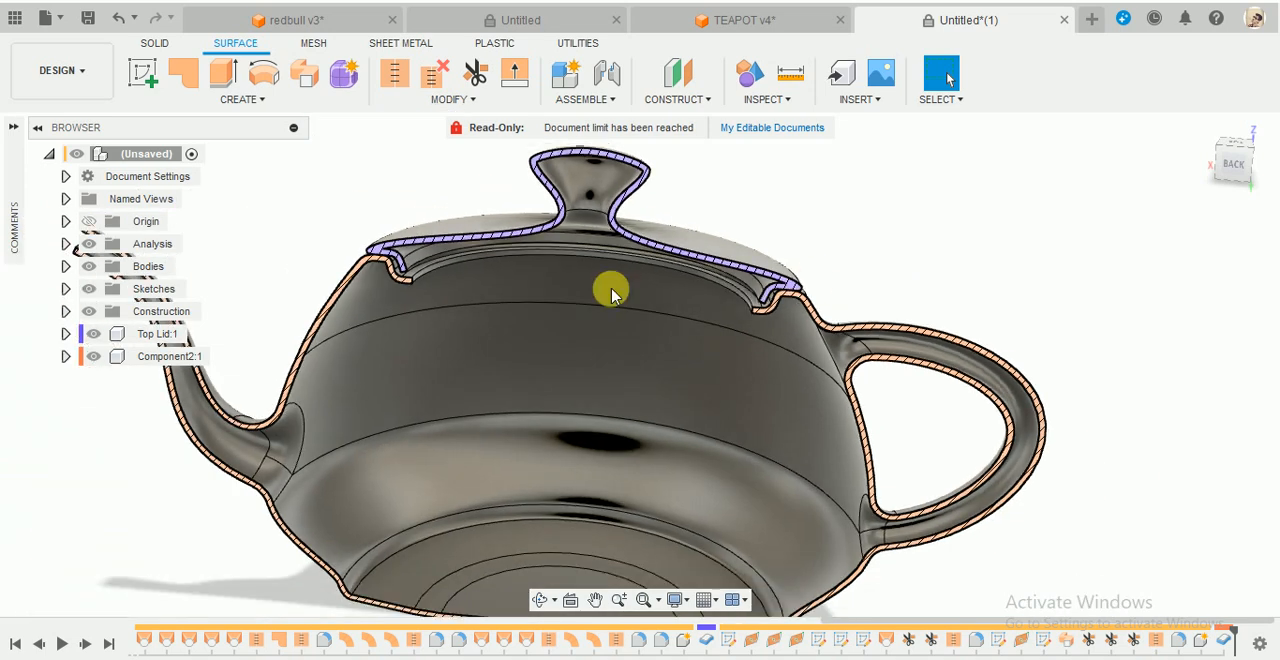
pyautogui.scroll(2, 363, 263)
pyautogui.scroll(4, 527, 354)
pyautogui.scroll(-6, 527, 354)
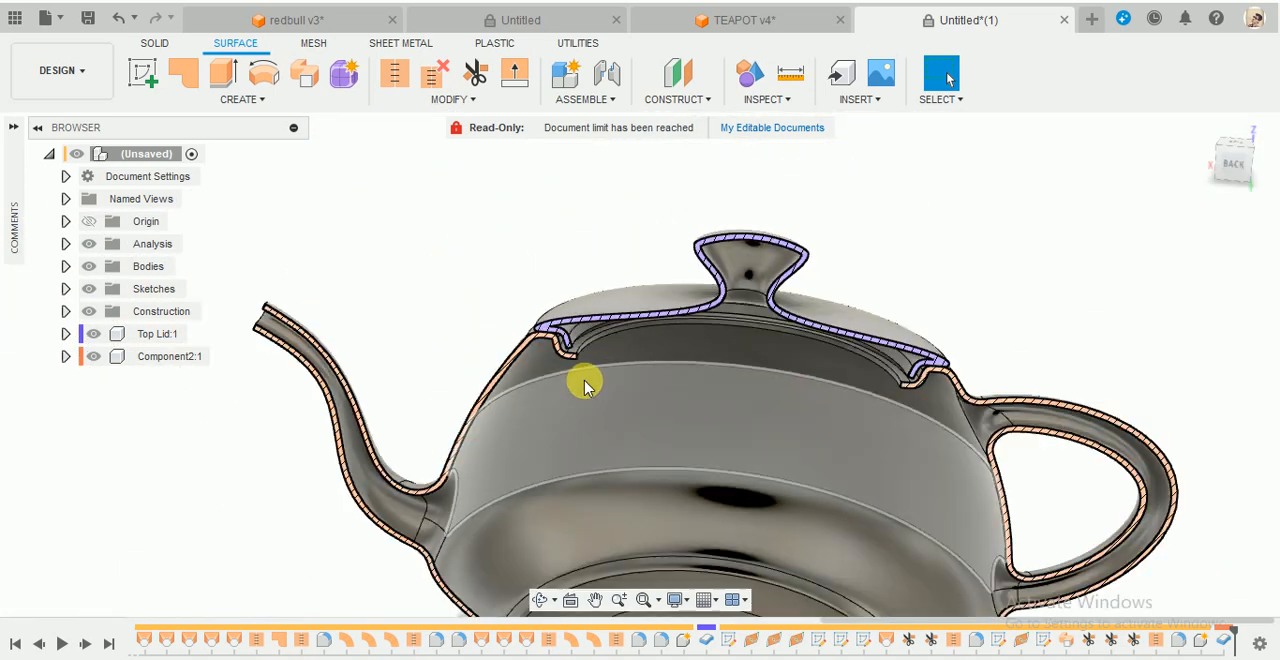
pyautogui.scroll(-2, 920, 467)
pyautogui.scroll(6, 1011, 571)
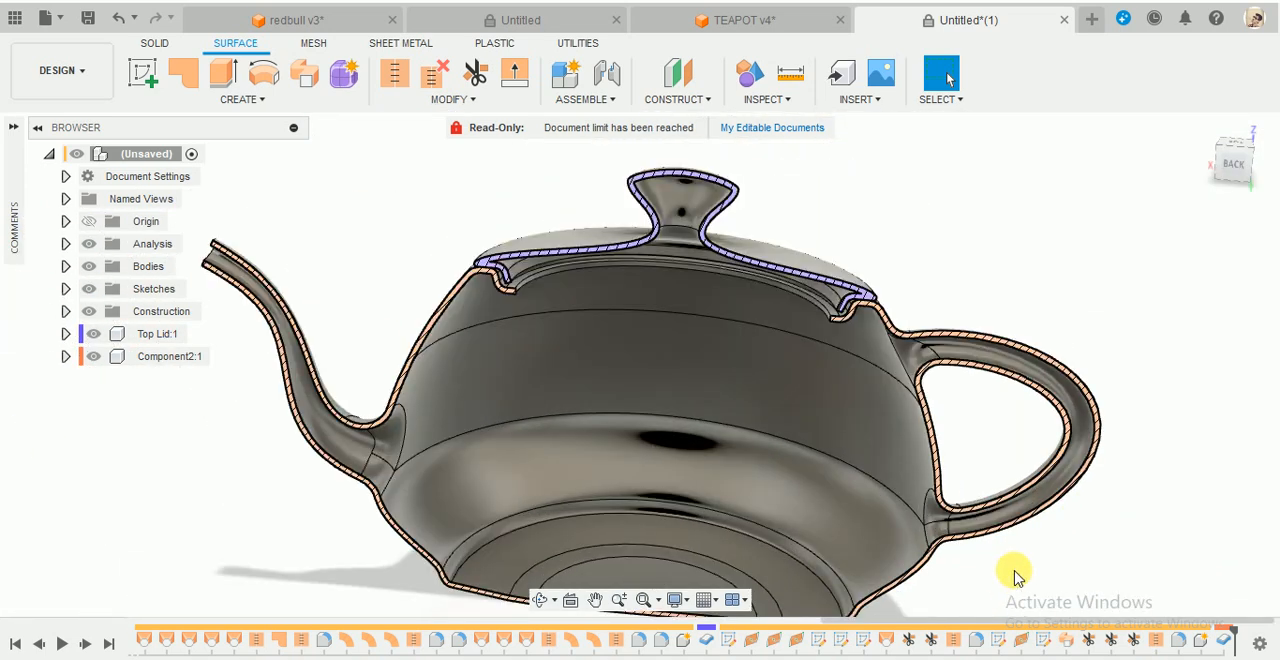
pyautogui.scroll(-1, 775, 240)
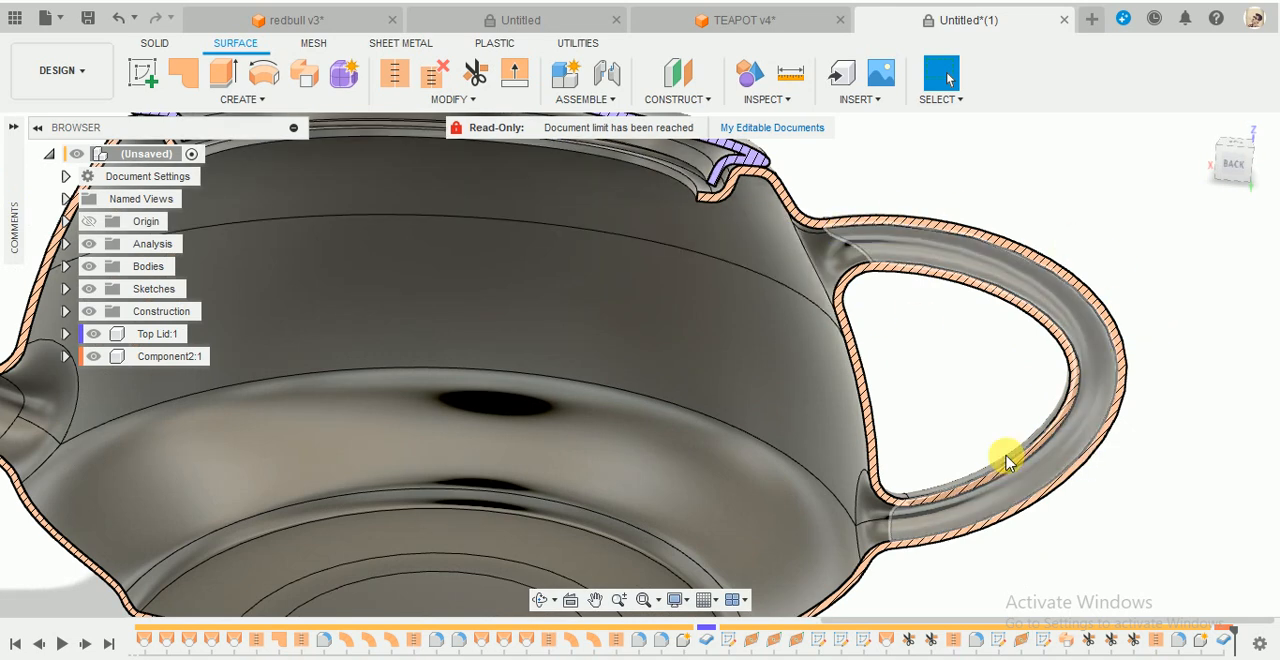
pyautogui.scroll(-4, 851, 323)
pyautogui.scroll(6, 815, 300)
pyautogui.scroll(4, 815, 298)
pyautogui.moveTo(835, 353)
pyautogui.keyDown('shift'); pyautogui.mouseDown(button='middle')
pyautogui.moveTo(845, 317)
pyautogui.moveTo(857, 354)
pyautogui.mouseUp(button='middle'); pyautogui.keyUp('shift')
pyautogui.scroll(-8, 845, 350)
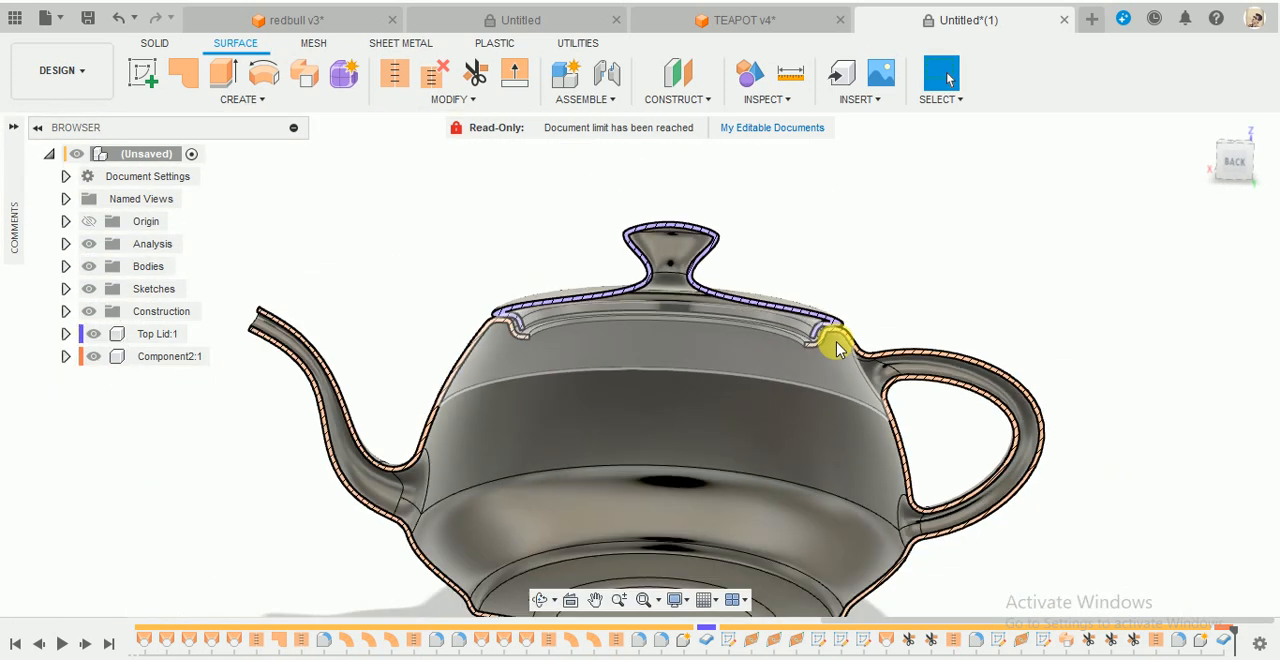
pyautogui.keyDown('shift'); pyautogui.moveTo(891, 277); pyautogui.dragTo(437, 370, button='middle'); pyautogui.keyUp('shift')
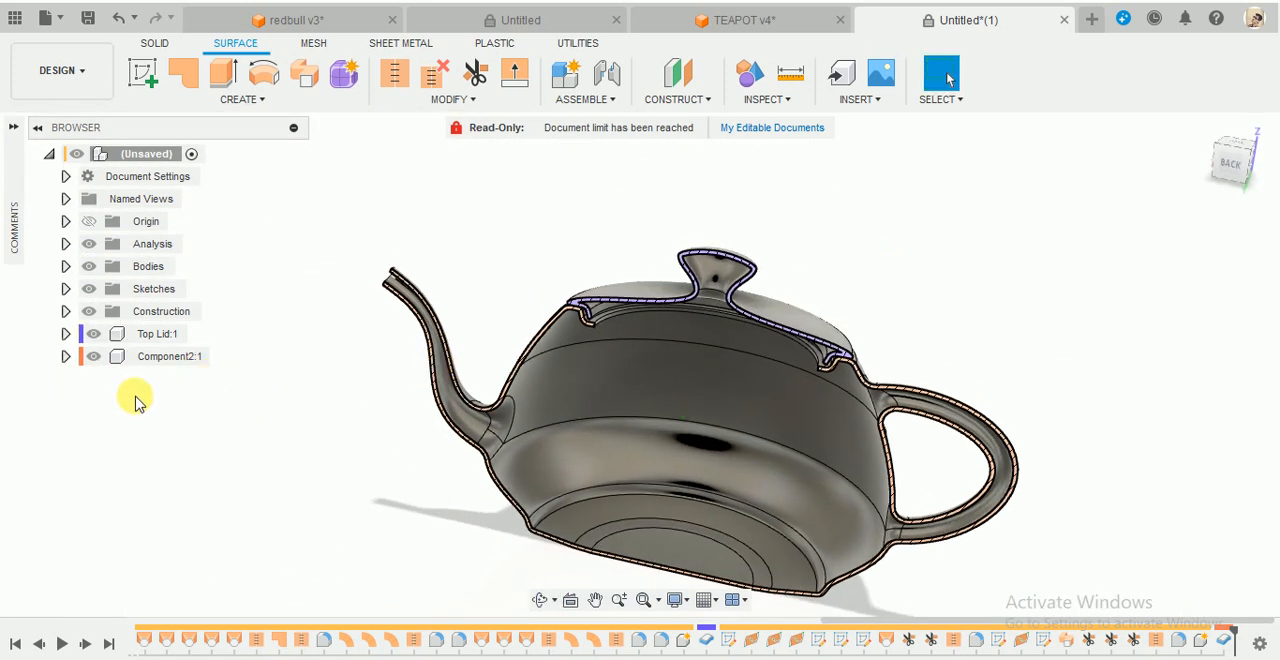
# - Toggle the visibility of Component2 and Top Lid, leaving both shown, and turn off the section analysis
pyautogui.click(93, 354)
pyautogui.click(93, 336)
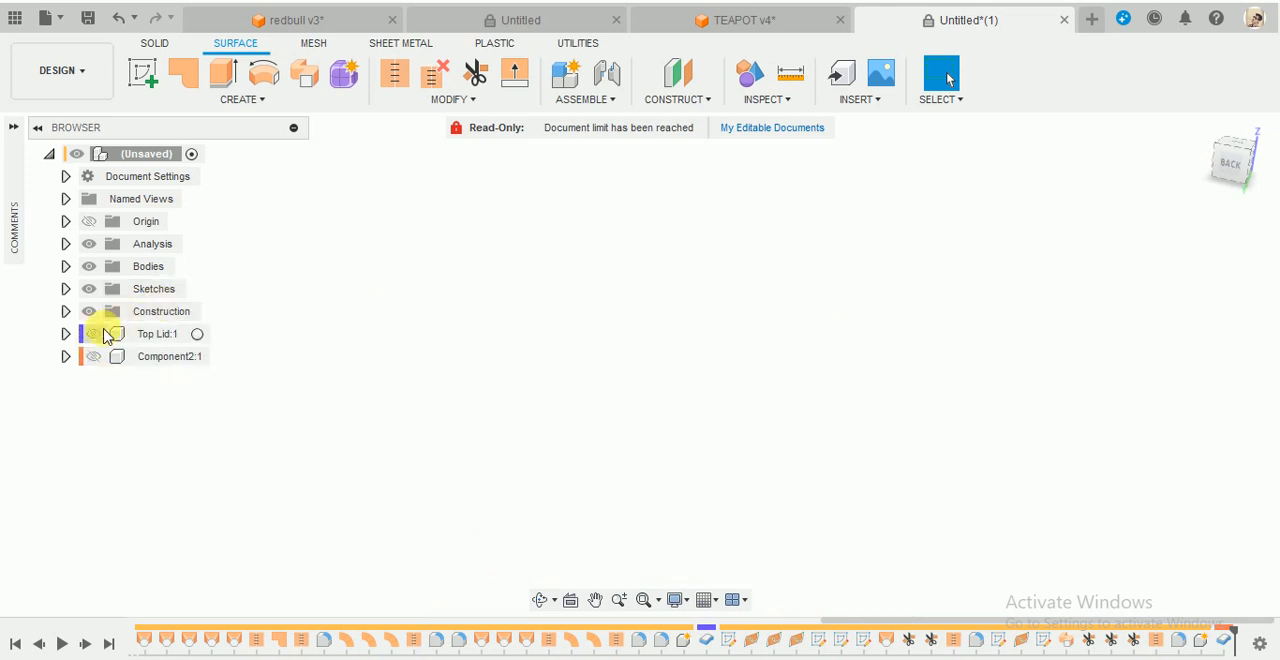
pyautogui.click(93, 334)
pyautogui.click(93, 356)
pyautogui.click(89, 244)
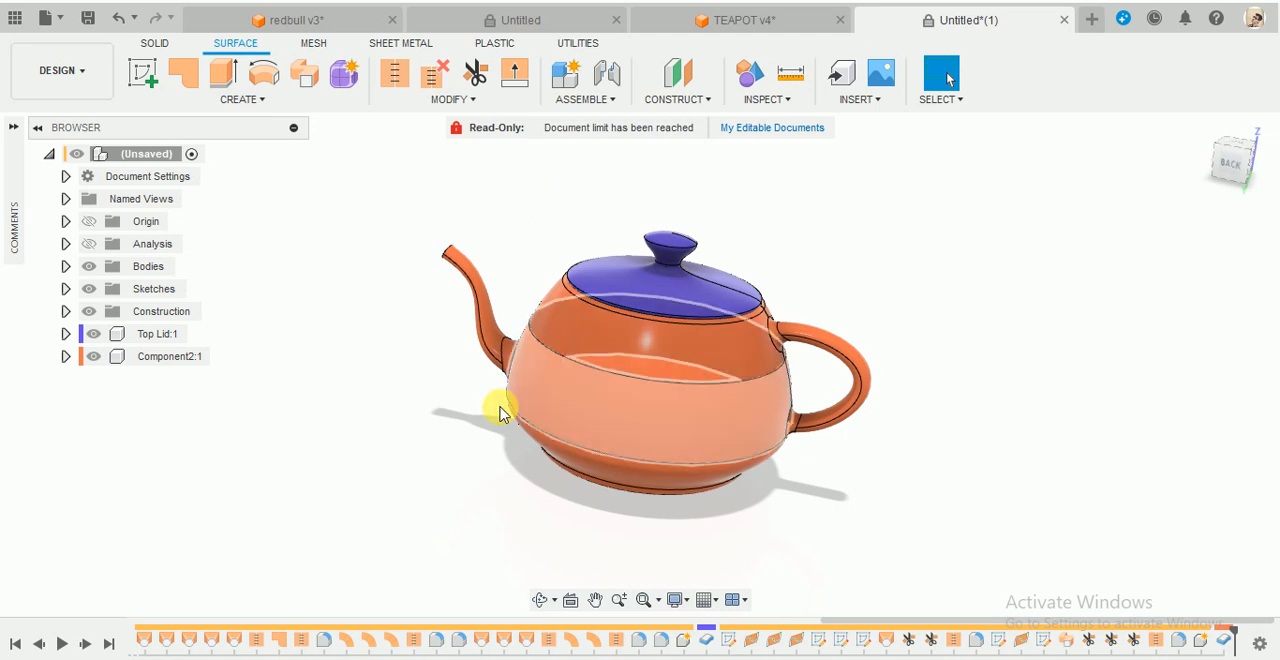
# - Sketch a rectangle about 50 mm wide and 25 mm high on the front plane, covering the spout tip
pyautogui.moveTo(491, 406)
pyautogui.keyDown('shift'); pyautogui.mouseDown(button='middle')
pyautogui.moveTo(380, 371)
pyautogui.moveTo(640, 434)
pyautogui.moveTo(786, 363)
pyautogui.moveTo(806, 386)
pyautogui.moveTo(815, 360)
pyautogui.mouseUp(button='middle'); pyautogui.keyUp('shift')
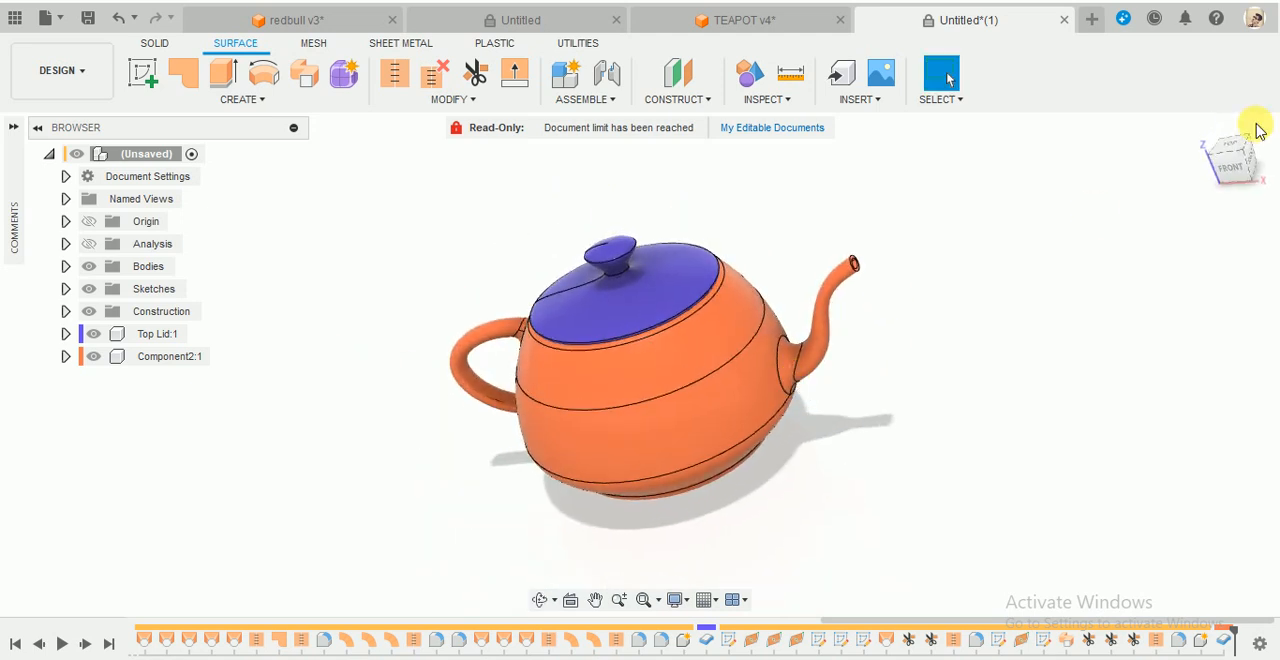
pyautogui.click(1239, 175)
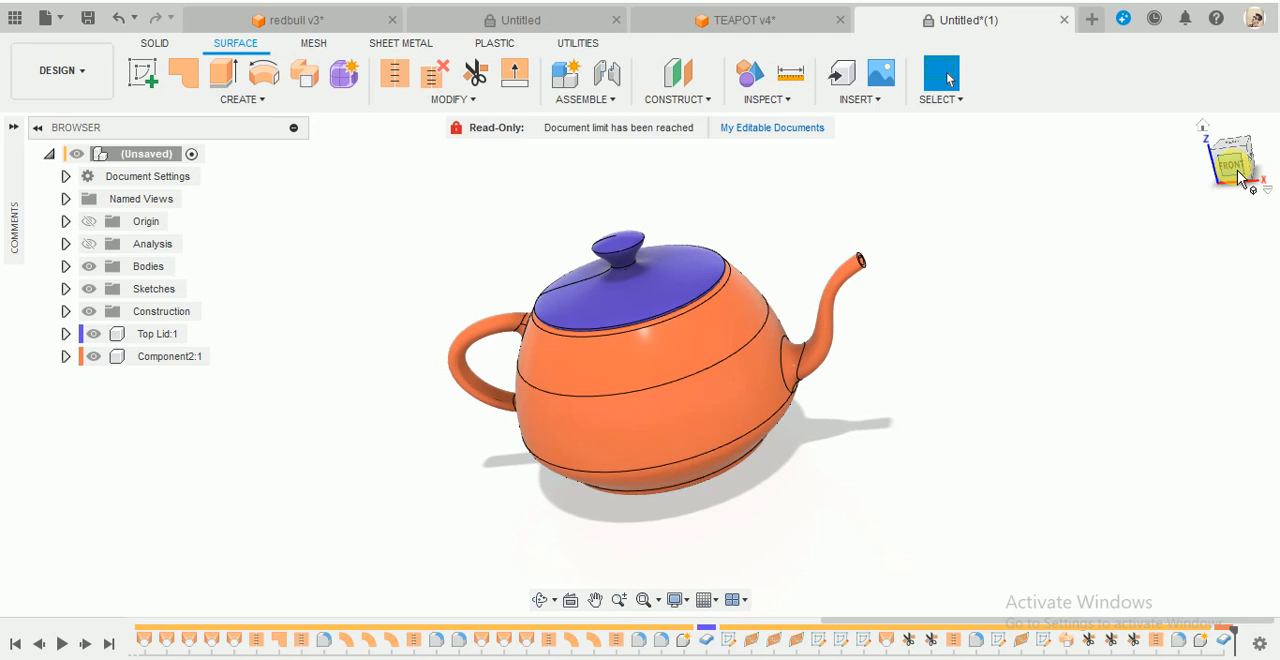
pyautogui.click(143, 73)
pyautogui.click(714, 391)
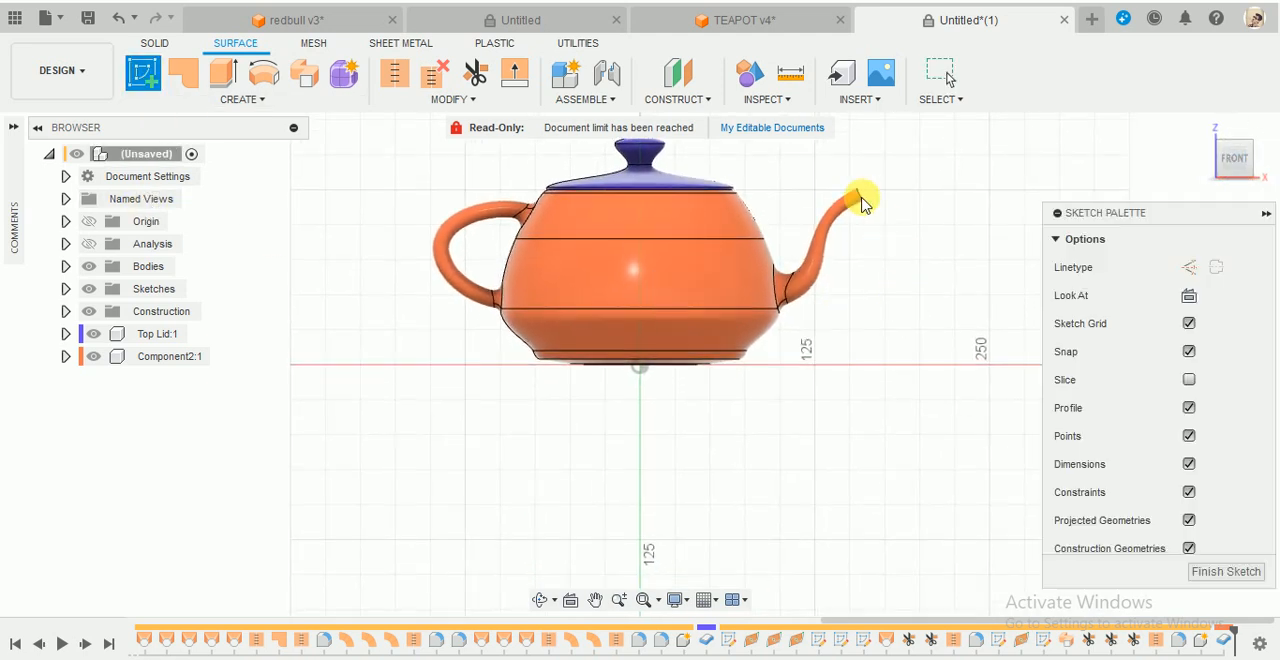
pyautogui.scroll(5, 862, 185)
pyautogui.click(183, 73)
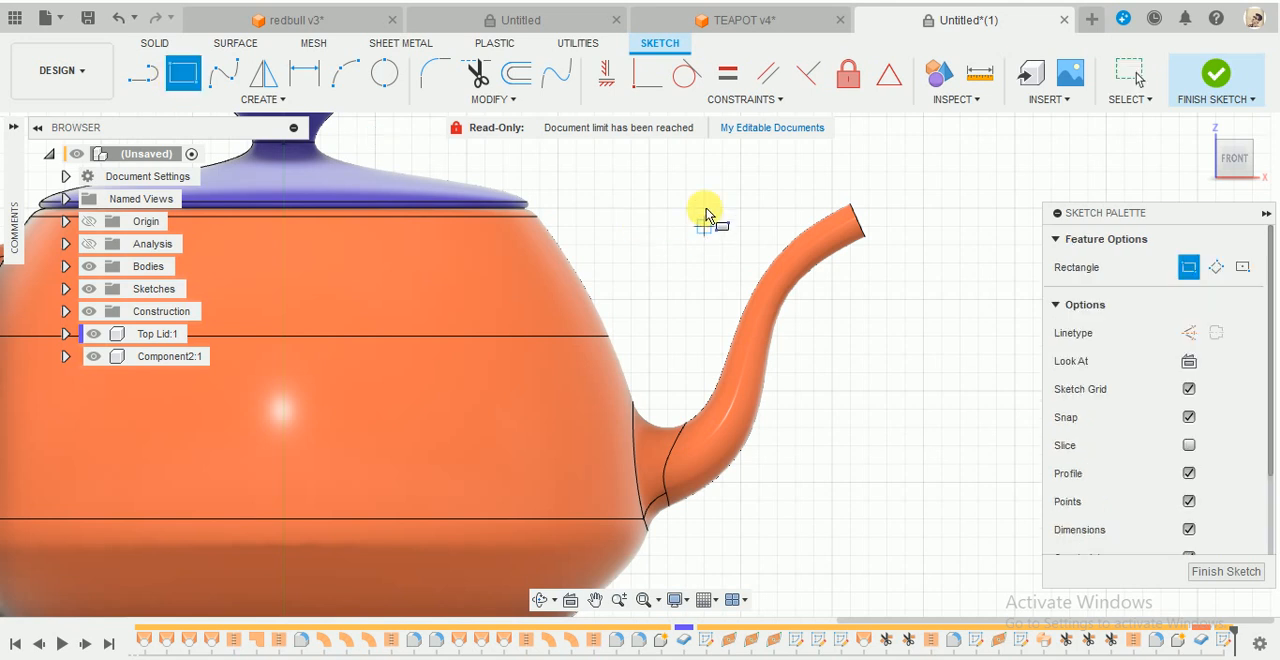
pyautogui.click(740, 153)
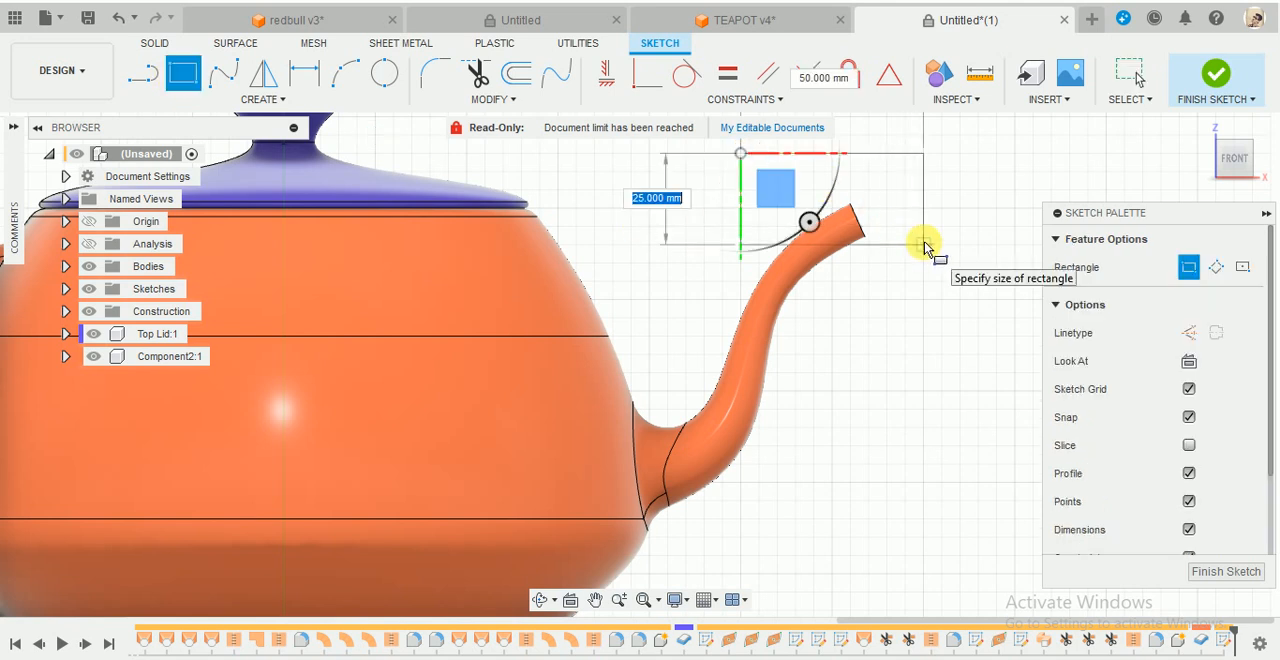
pyautogui.click(924, 244)
pyautogui.click(1208, 76)
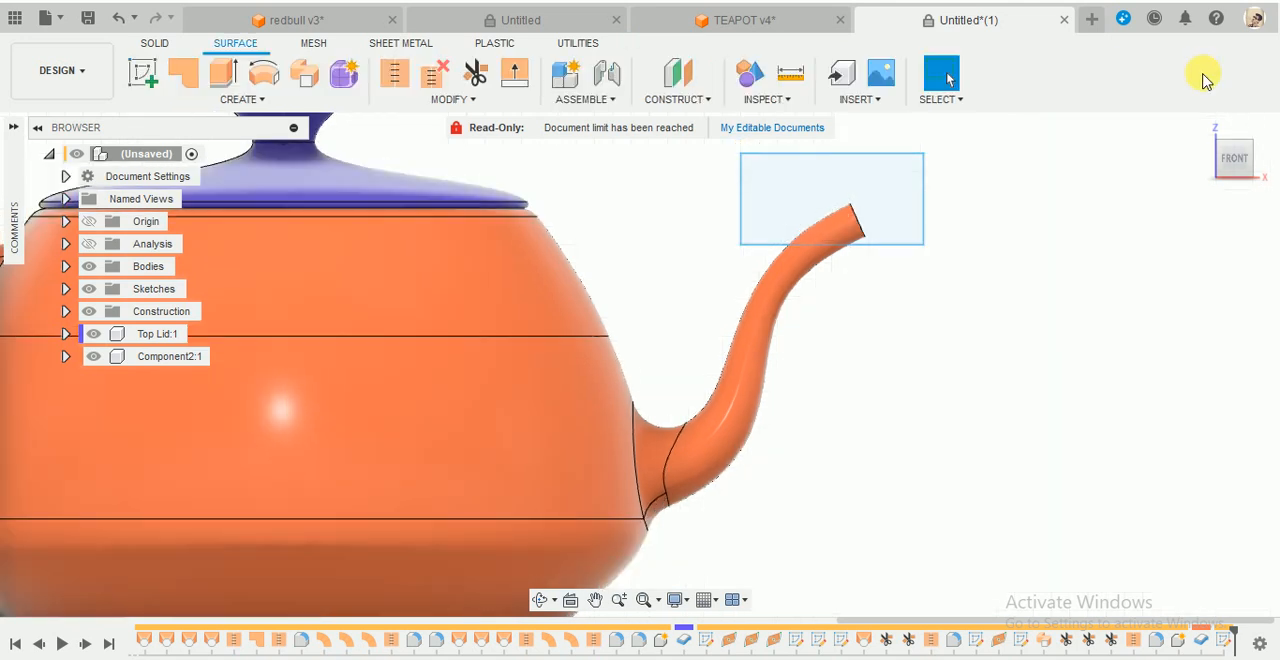
# - Trim the spout tip by extruding the rectangle as a Cut, 37.406 mm on both sides of the sketch plane
pyautogui.click(158, 44)
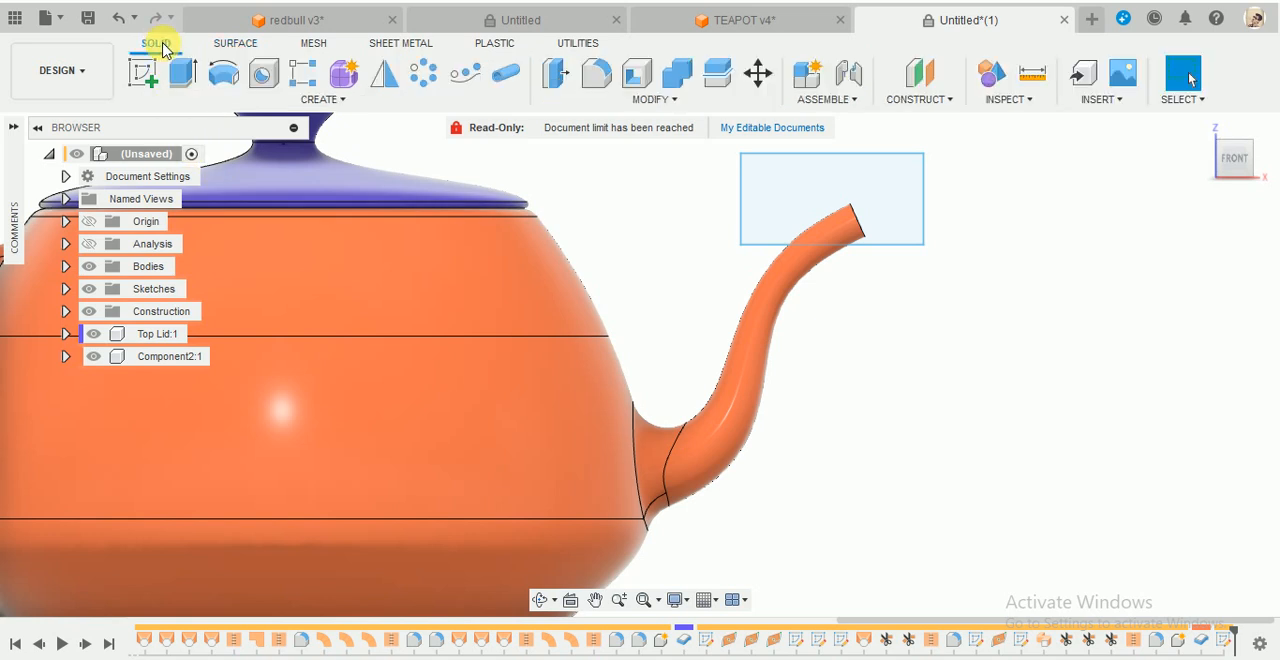
pyautogui.click(186, 77)
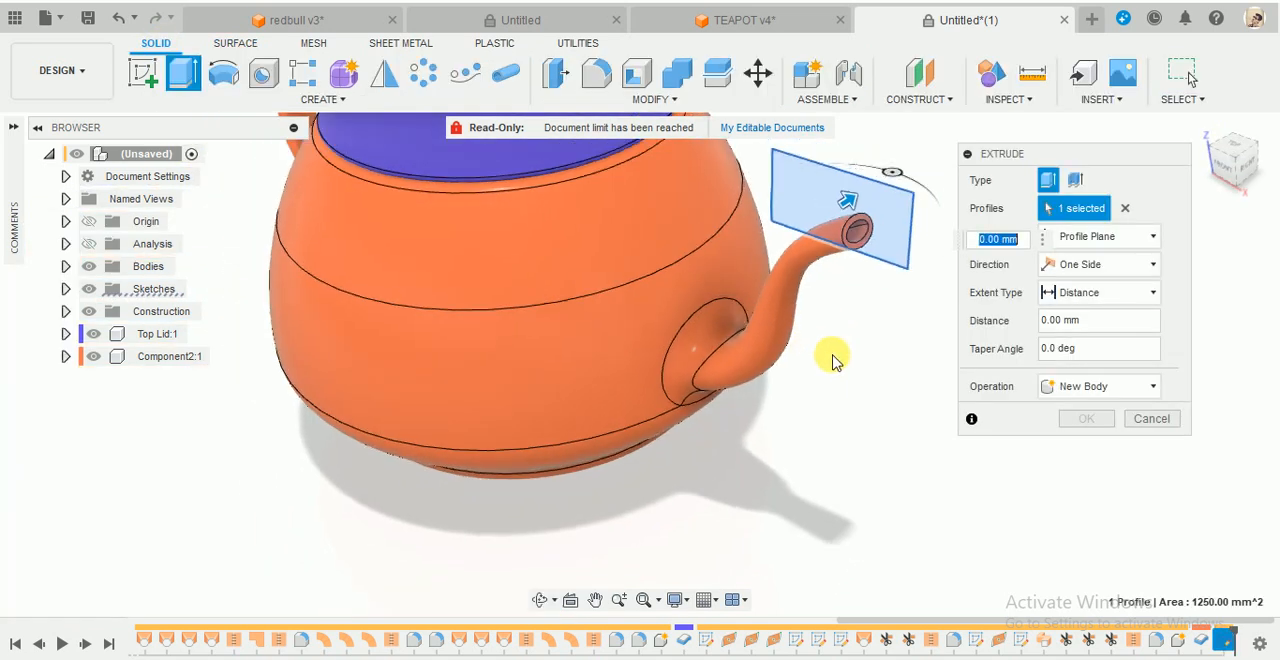
pyautogui.click(880, 236)
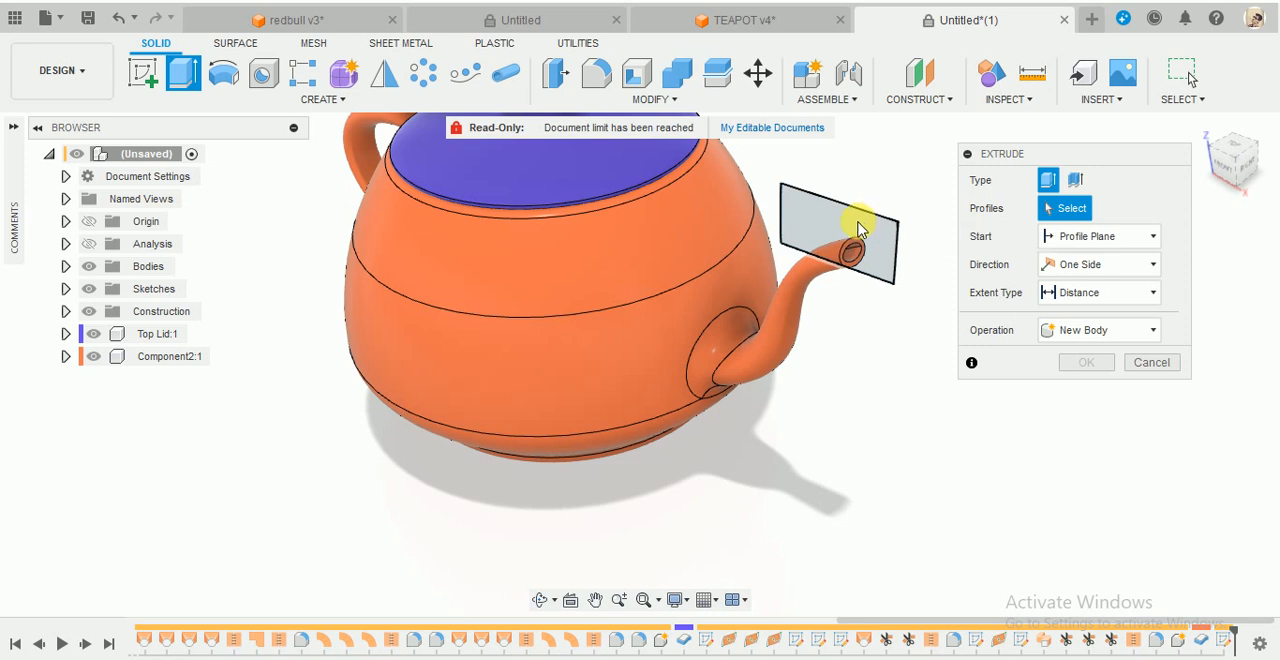
pyautogui.click(856, 250)
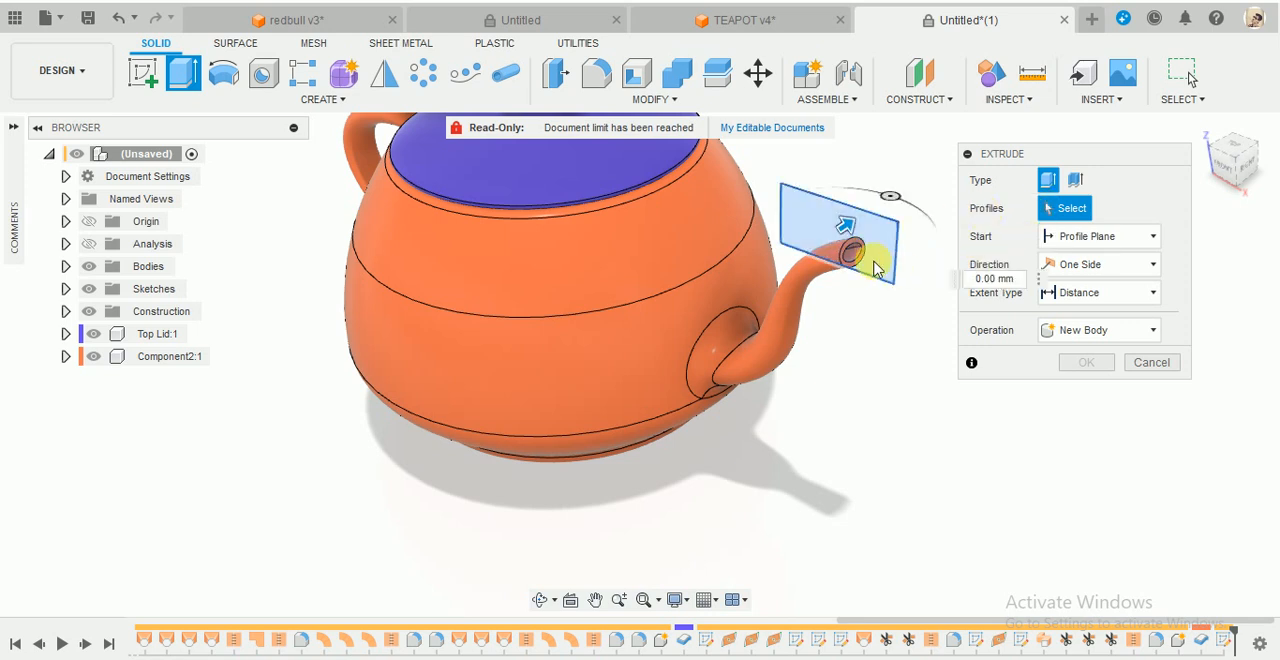
pyautogui.moveTo(913, 209); pyautogui.dragTo(930, 198)
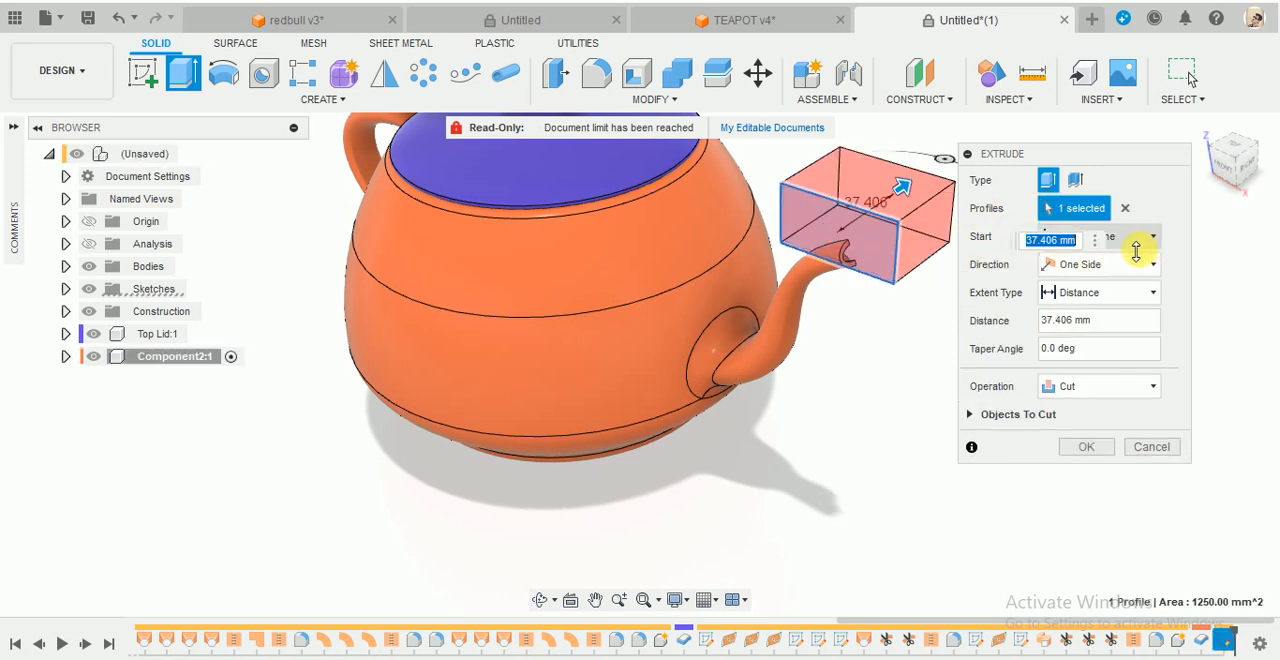
pyautogui.click(1100, 266)
pyautogui.click(1080, 325)
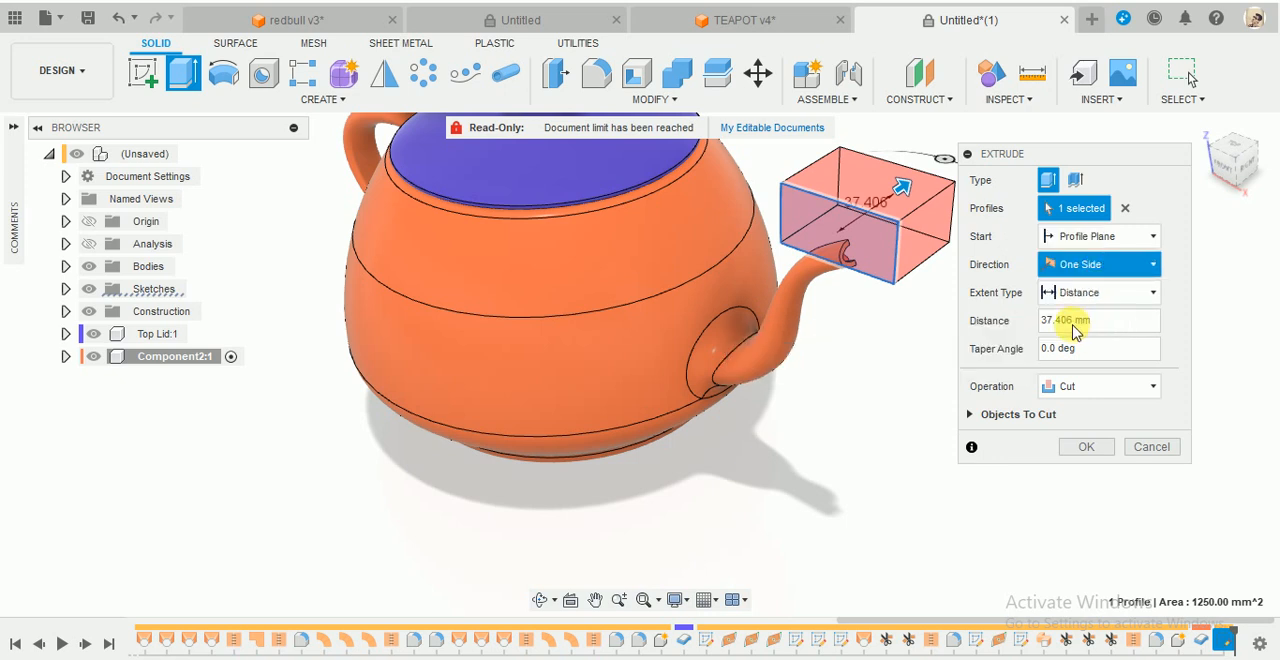
pyautogui.click(1085, 475)
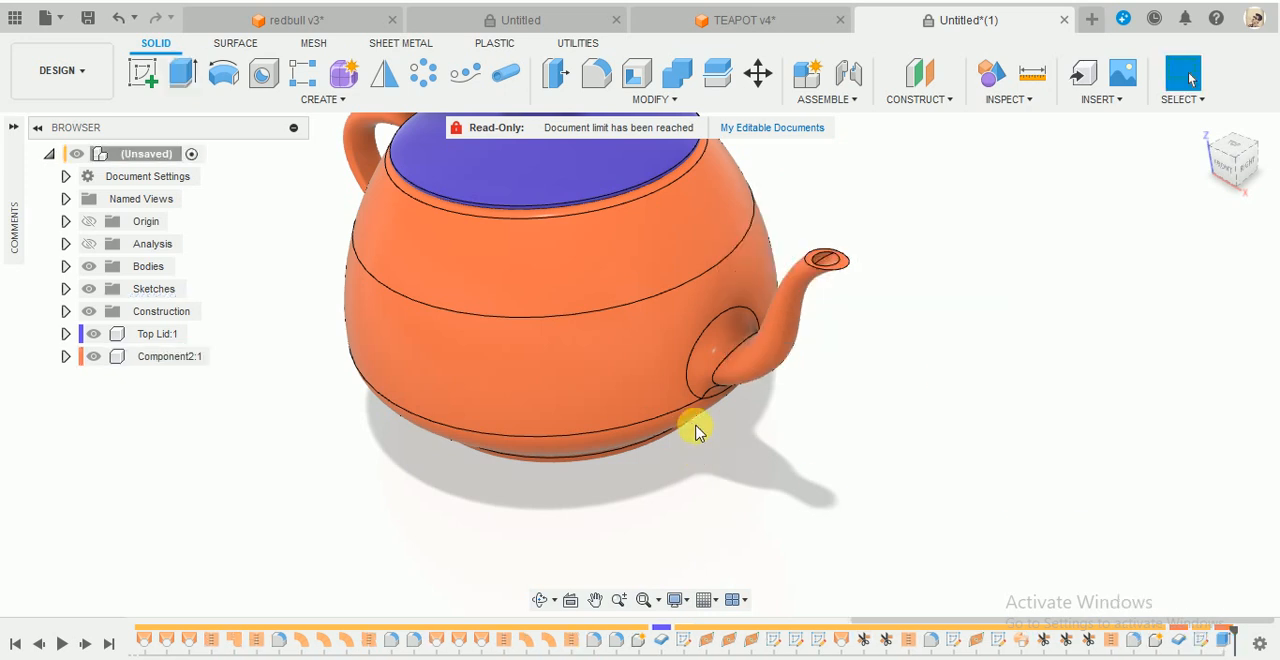
pyautogui.keyDown('shift'); pyautogui.moveTo(694, 423); pyautogui.dragTo(795, 346, button='middle'); pyautogui.keyUp('shift')
pyautogui.scroll(3, 948, 214)
pyautogui.scroll(3, 948, 214)
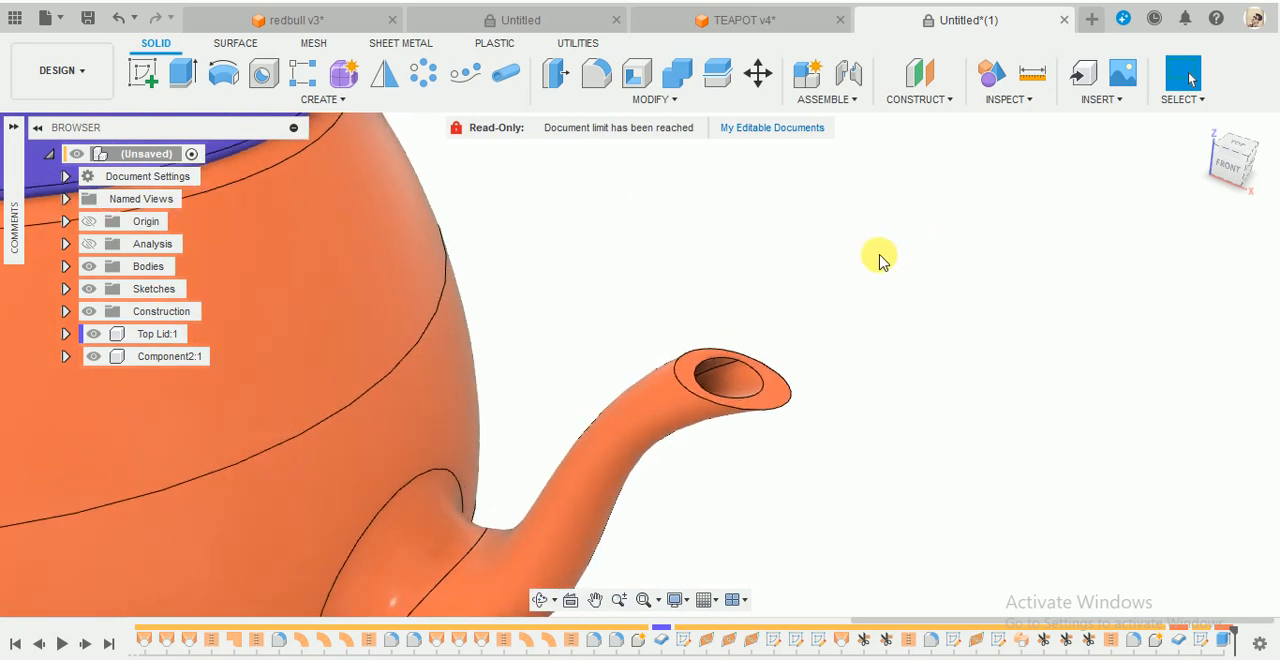
pyautogui.press('f')
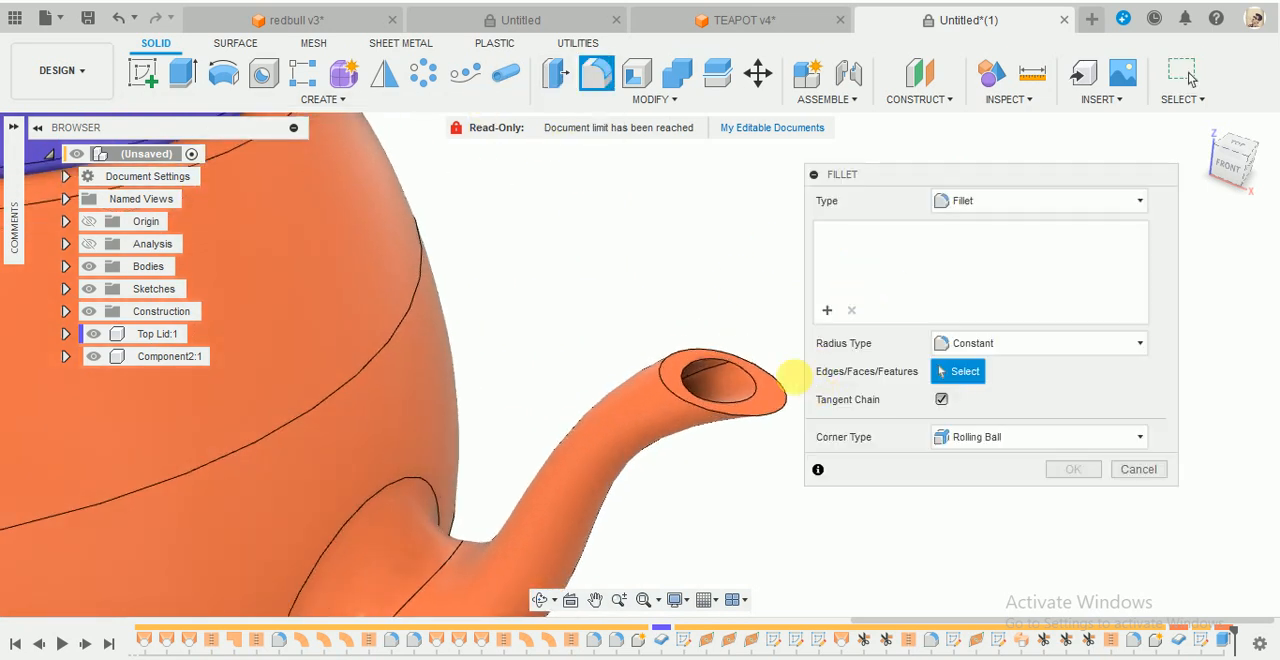
pyautogui.click(737, 357)
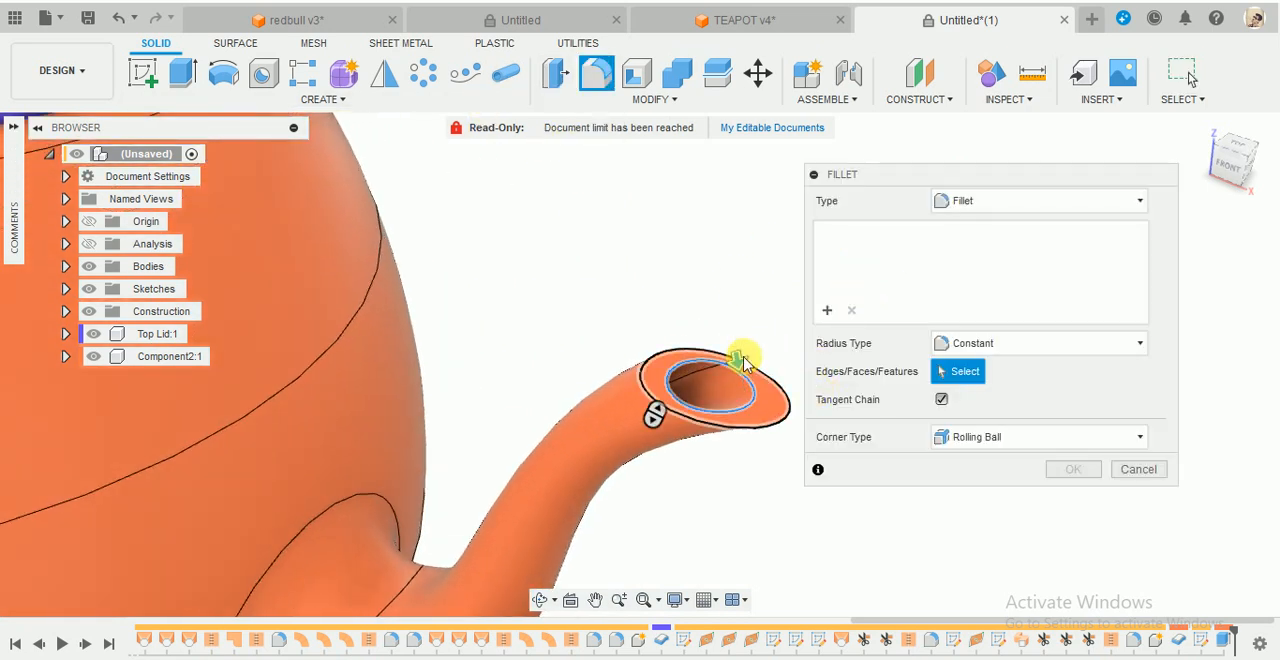
pyautogui.scroll(2, 750, 365)
pyautogui.click(764, 358)
pyautogui.scroll(2, 720, 450)
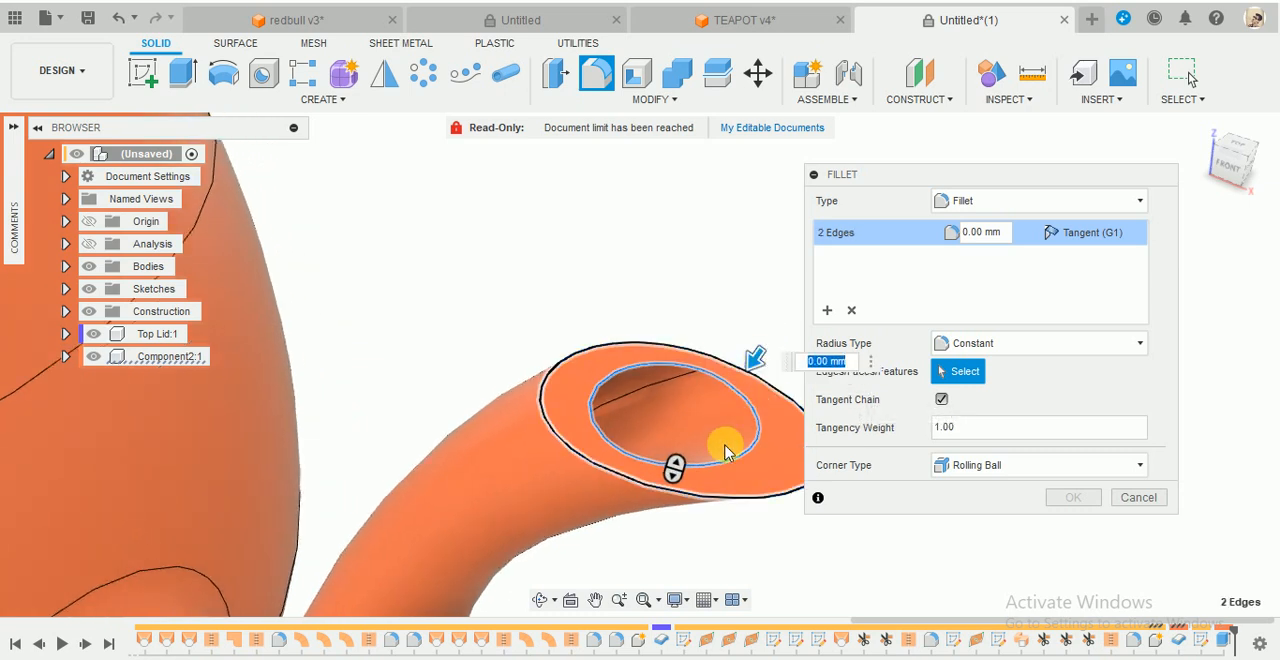
pyautogui.scroll(2, 757, 373)
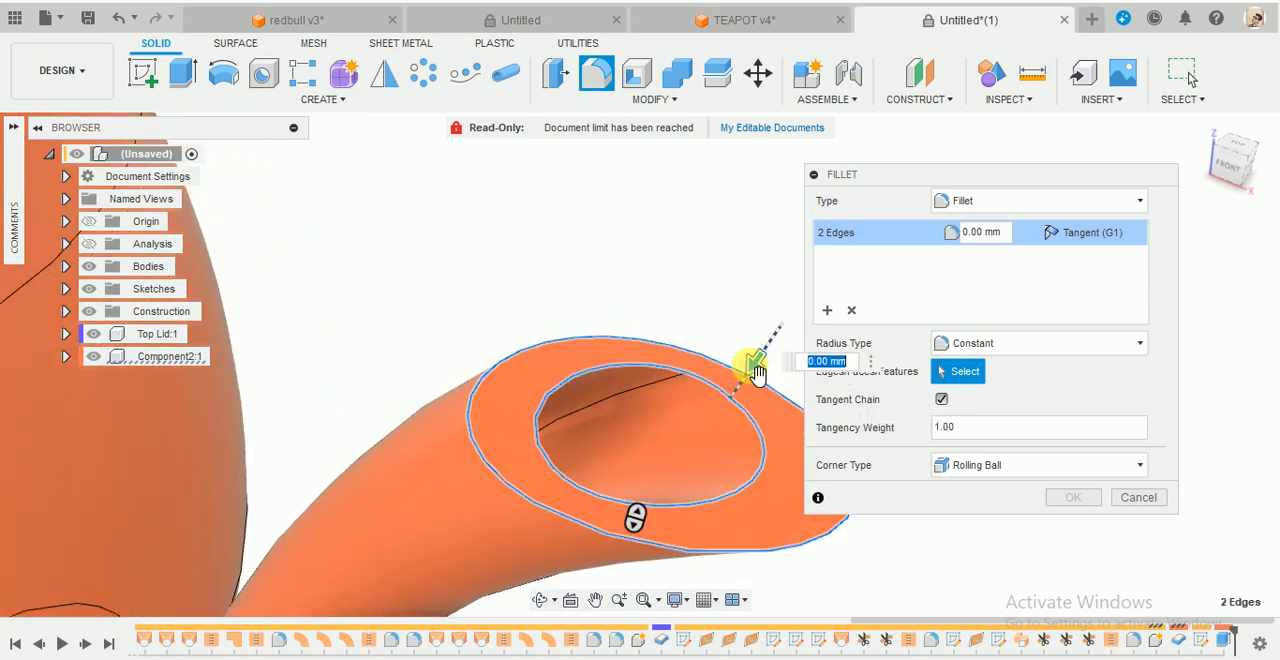
pyautogui.moveTo(758, 377); pyautogui.dragTo(755, 382)
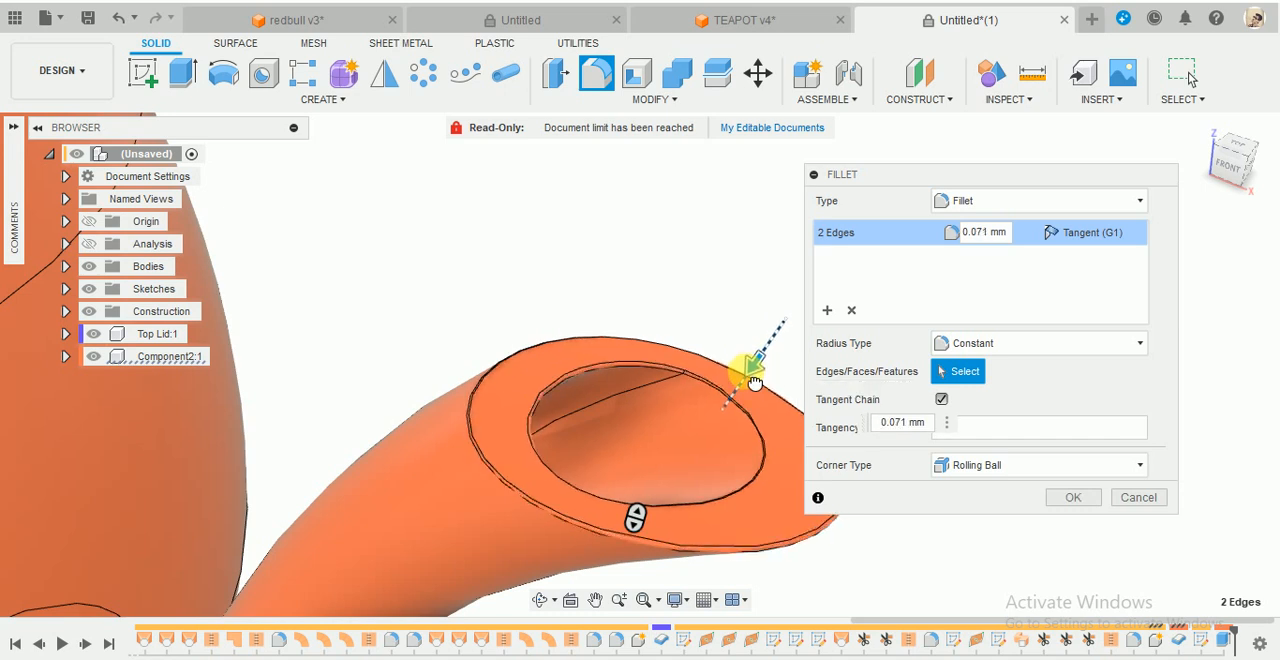
pyautogui.click(1143, 499)
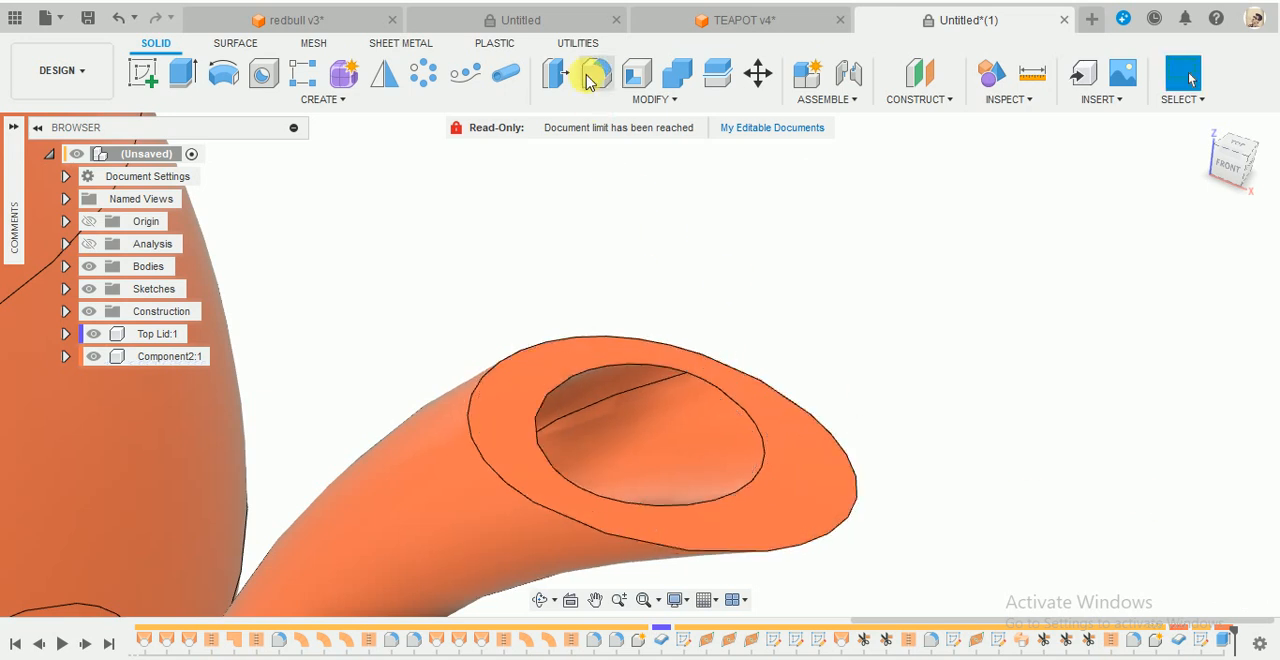
# - Fillet the inner edge of the spout opening with a 0.5 mm radius
pyautogui.press('f')
pyautogui.click(686, 423)
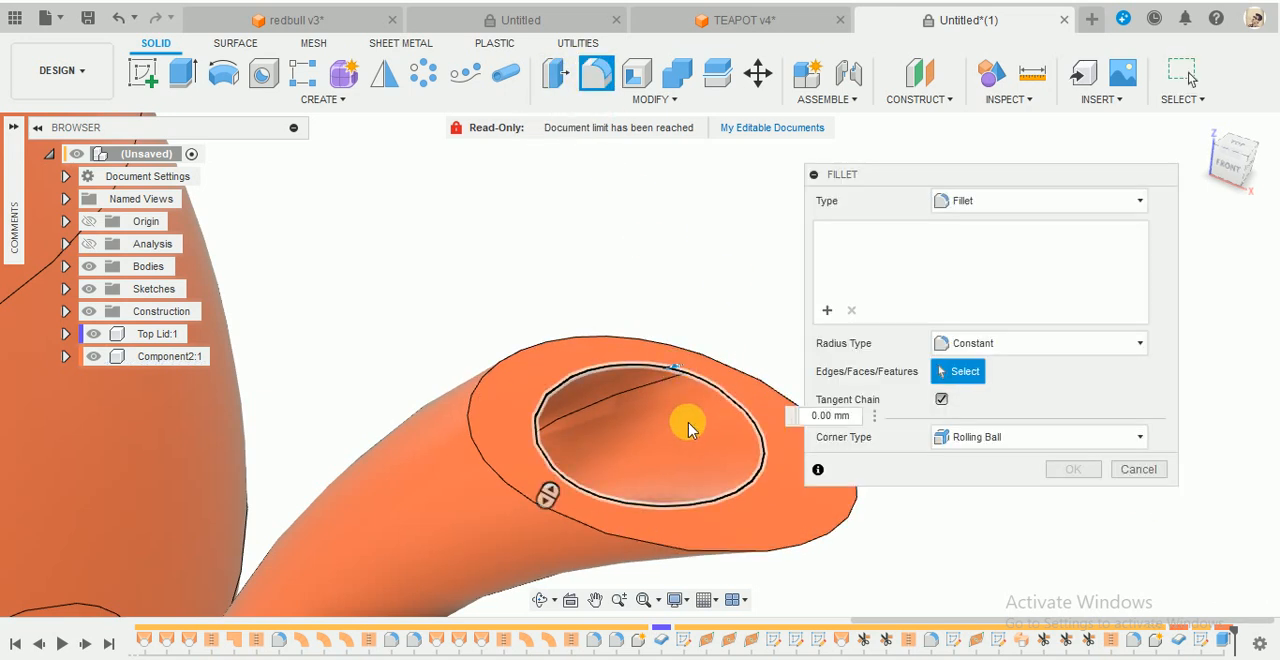
pyautogui.keyDown('shift'); pyautogui.moveTo(676, 355); pyautogui.dragTo(667, 391, button='middle'); pyautogui.keyUp('shift')
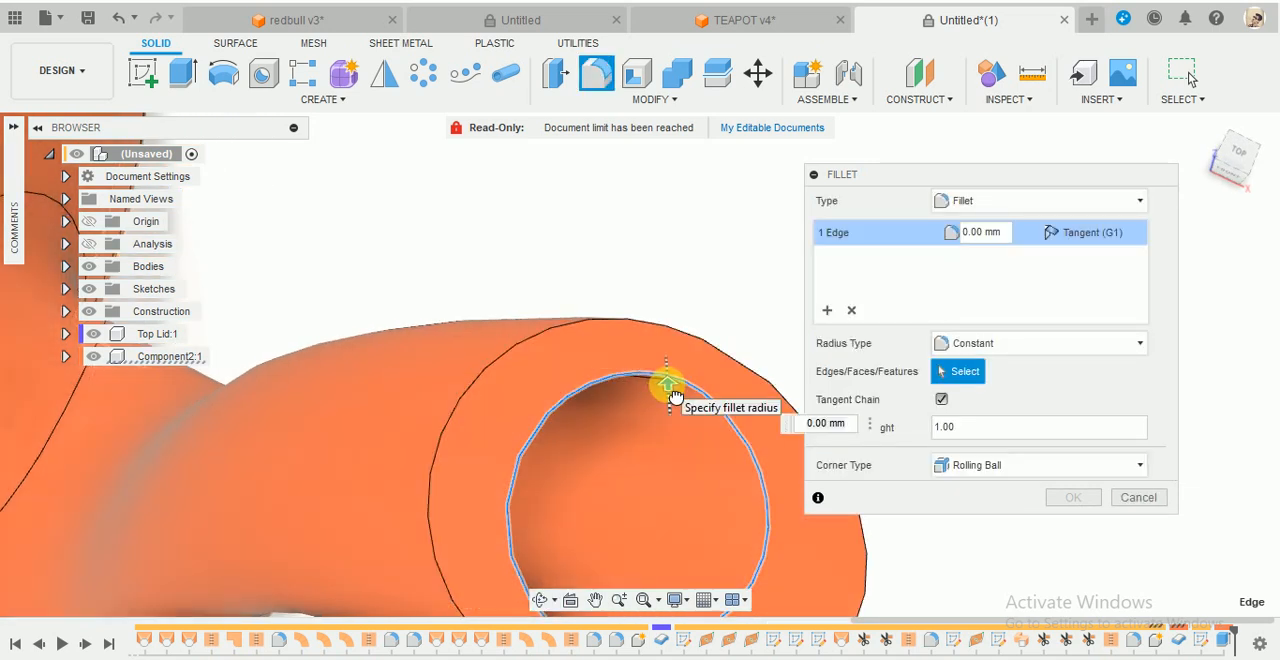
pyautogui.moveTo(673, 389); pyautogui.dragTo(673, 390)
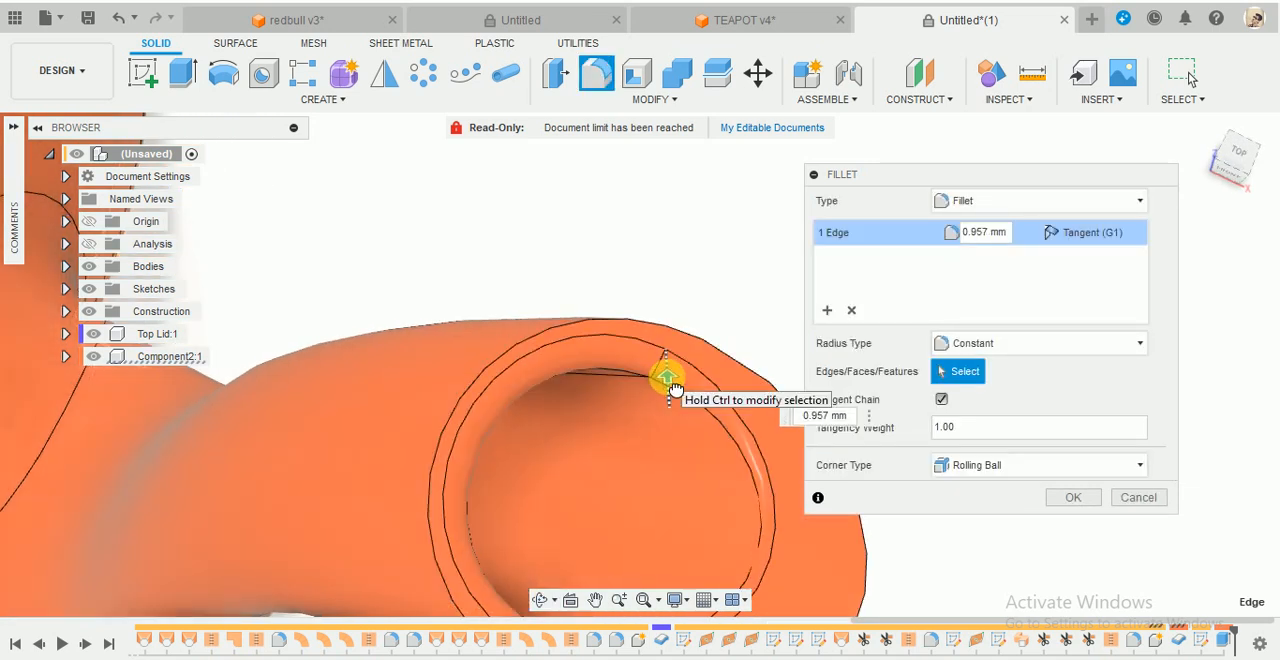
pyautogui.click(844, 418)
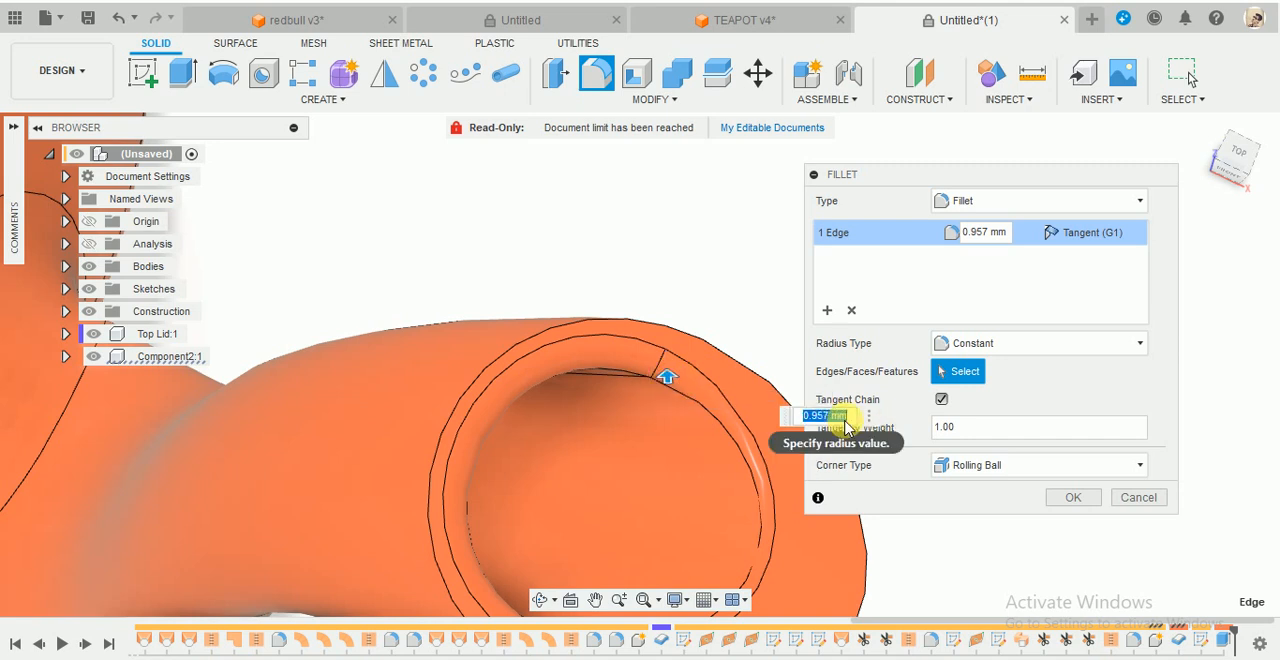
pyautogui.write('0')
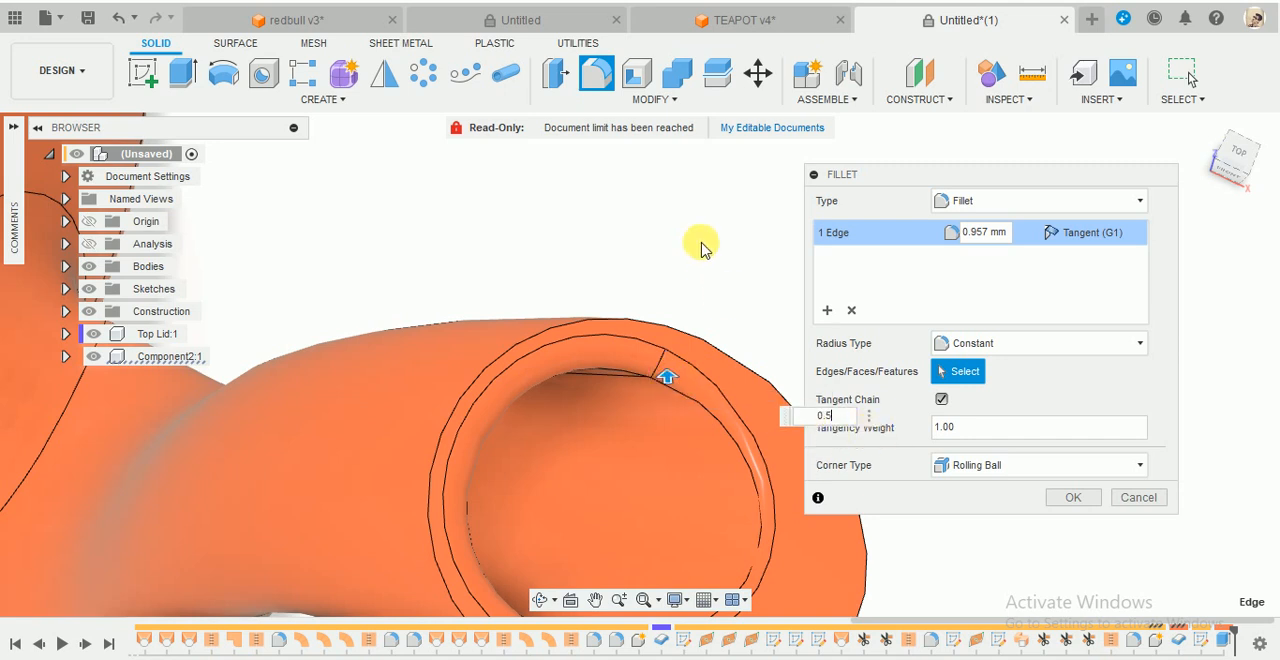
pyautogui.write('.5')
pyautogui.click(1073, 497)
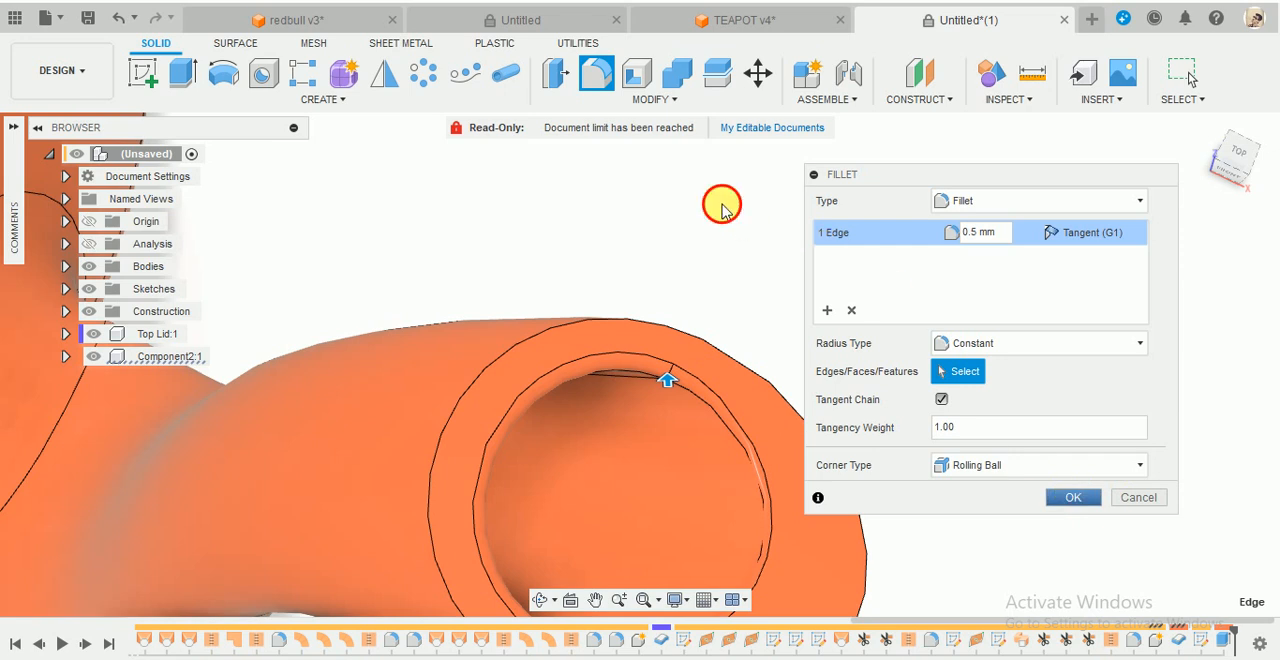
# - Fillet the outer edge of the spout opening with a 0.8 mm radius
pyautogui.click(761, 381)
pyautogui.scroll(-3, 710, 300)
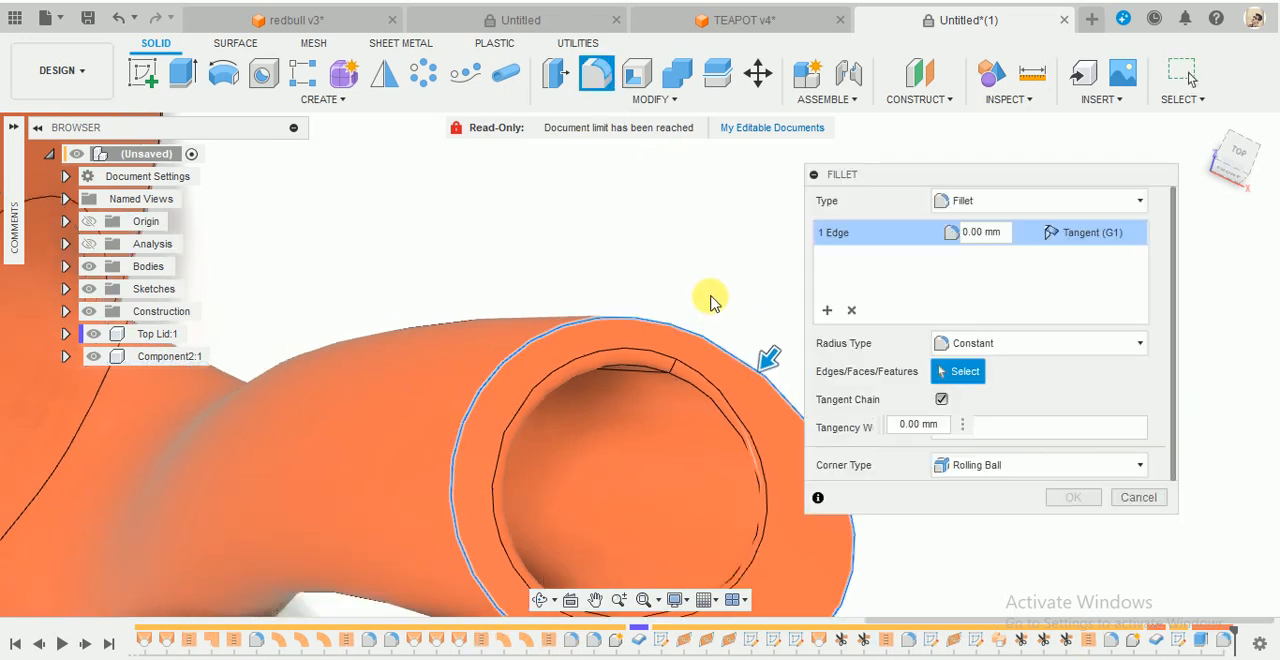
pyautogui.keyDown('shift'); pyautogui.moveTo(711, 289); pyautogui.dragTo(699, 260, button='middle'); pyautogui.keyUp('shift')
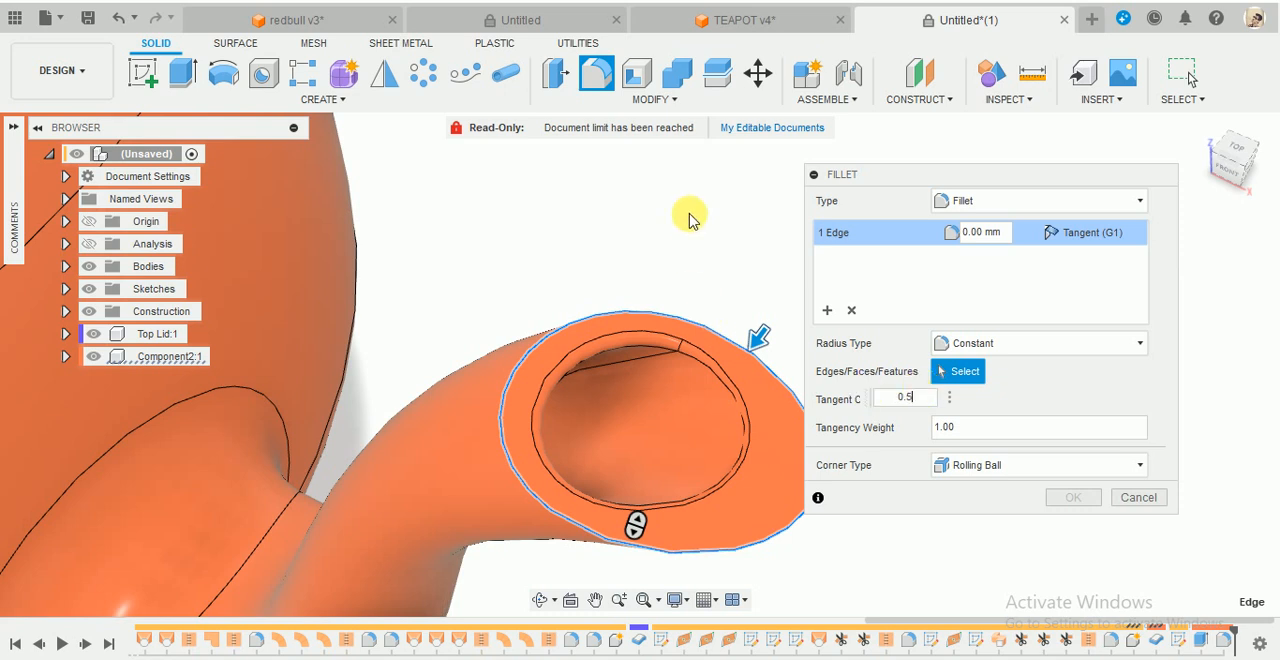
pyautogui.press('Return')
pyautogui.keyDown('shift'); pyautogui.moveTo(697, 237); pyautogui.dragTo(744, 178, button='middle'); pyautogui.keyUp('shift')
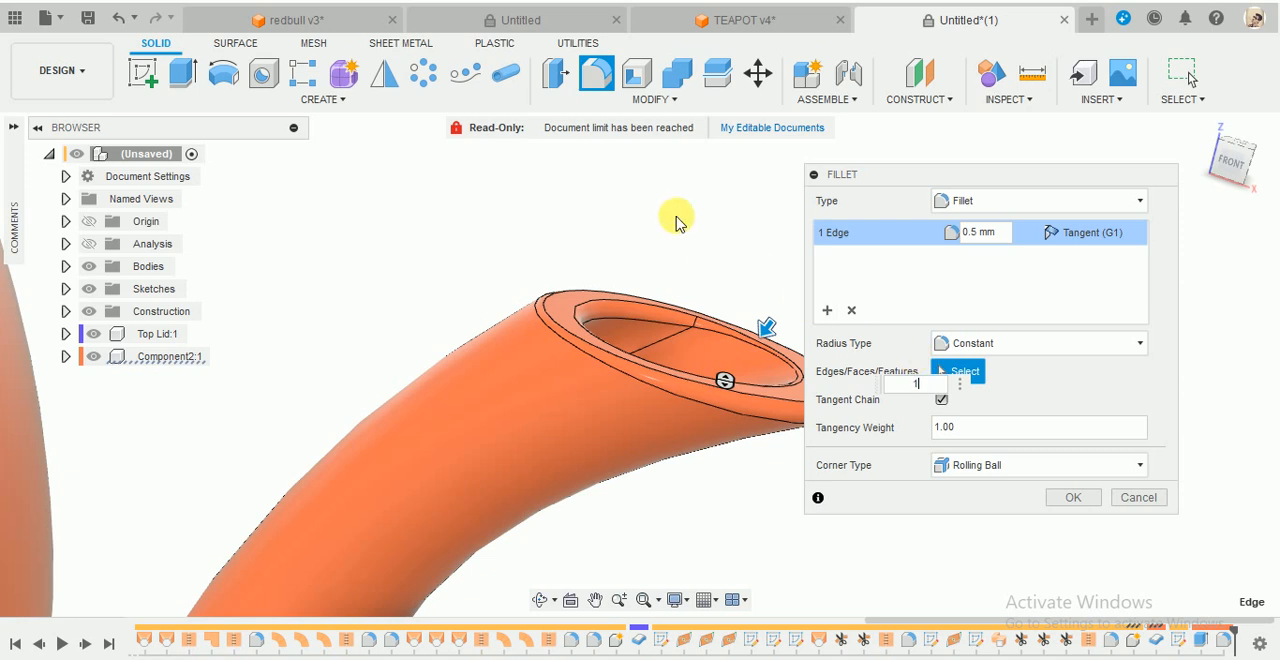
pyautogui.scroll(-3, 677, 280)
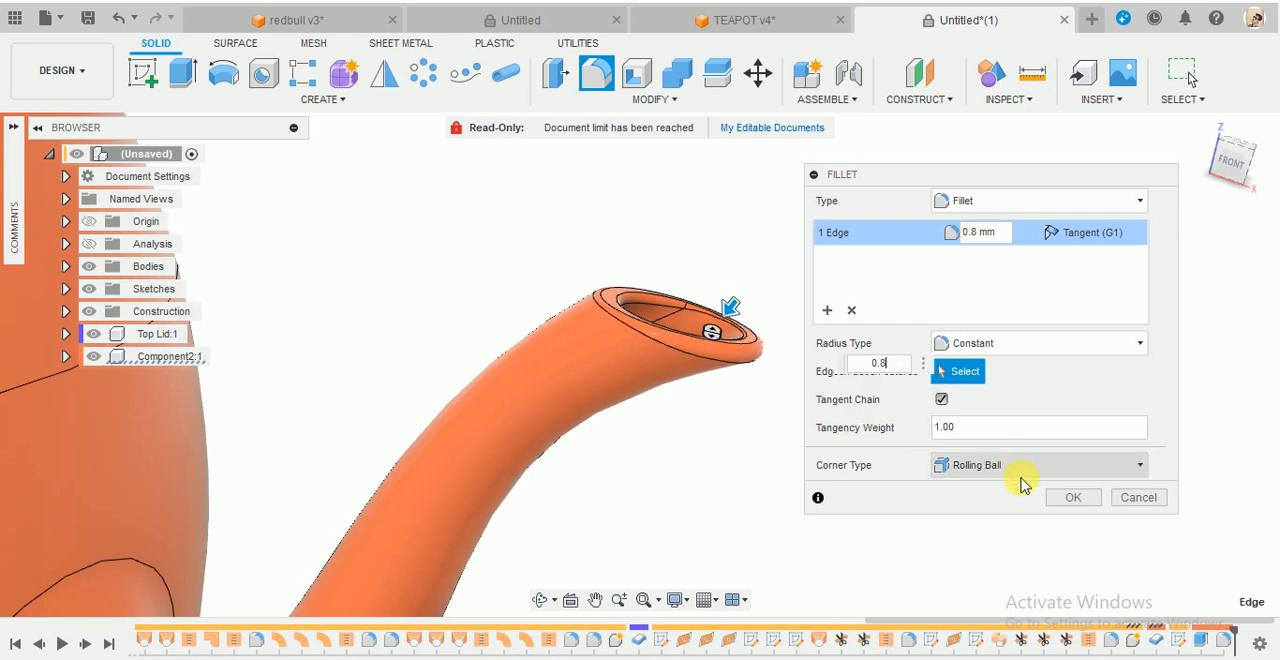
pyautogui.click(1073, 498)
# - Examine the rounded spout tip and the whole teapot from several sides
pyautogui.scroll(-4, 654, 391)
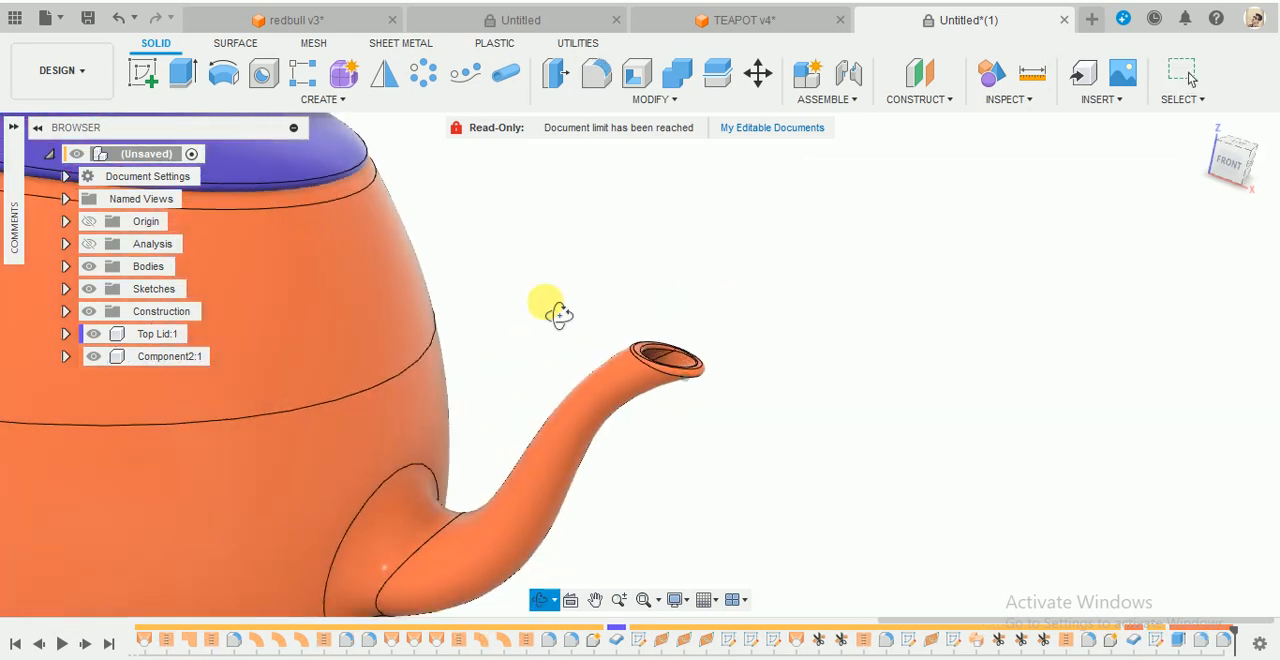
pyautogui.keyDown('shift'); pyautogui.moveTo(543, 300); pyautogui.dragTo(630, 258, button='middle'); pyautogui.keyUp('shift')
pyautogui.click(1205, 125)
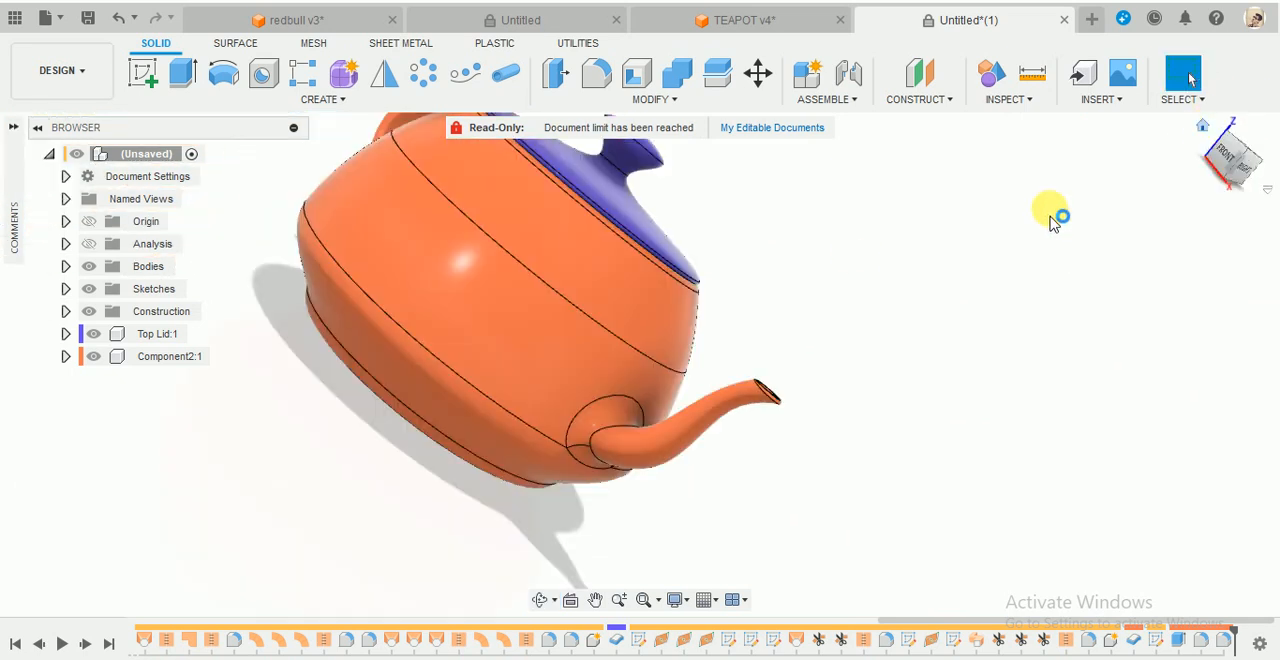
pyautogui.keyDown('shift'); pyautogui.moveTo(905, 477); pyautogui.dragTo(986, 414, button='middle'); pyautogui.keyUp('shift')
pyautogui.keyDown('shift'); pyautogui.moveTo(783, 392); pyautogui.dragTo(831, 366, button='middle'); pyautogui.keyUp('shift')
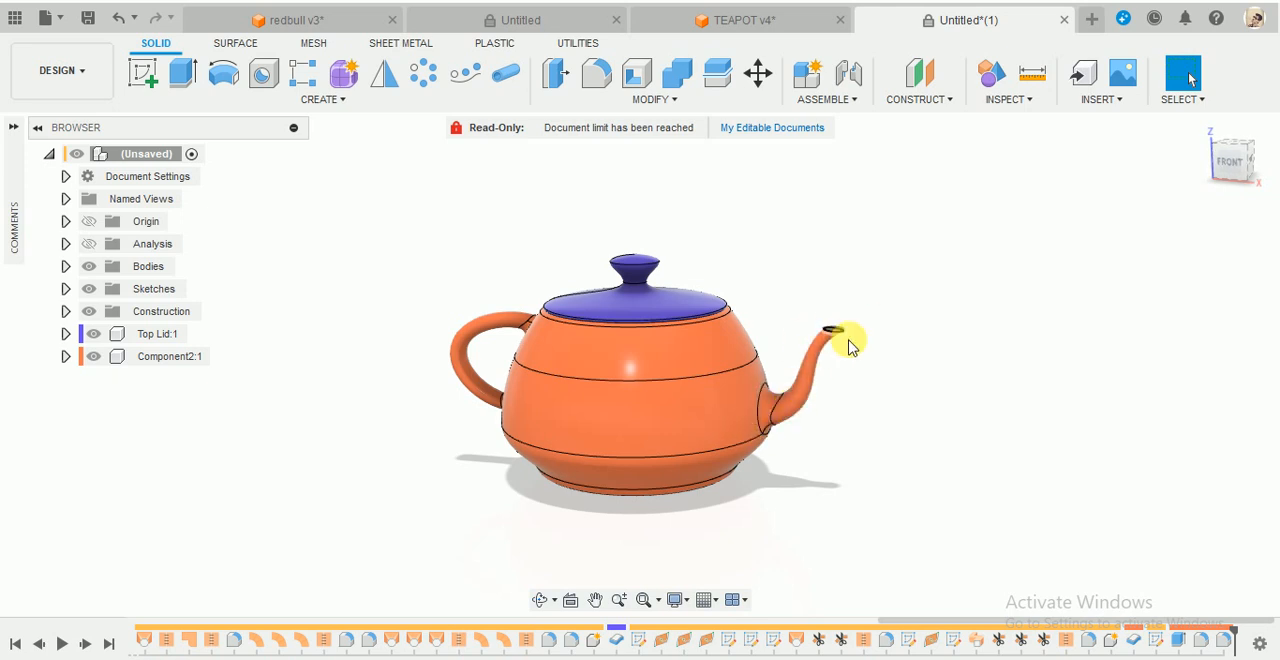
pyautogui.click(933, 487)
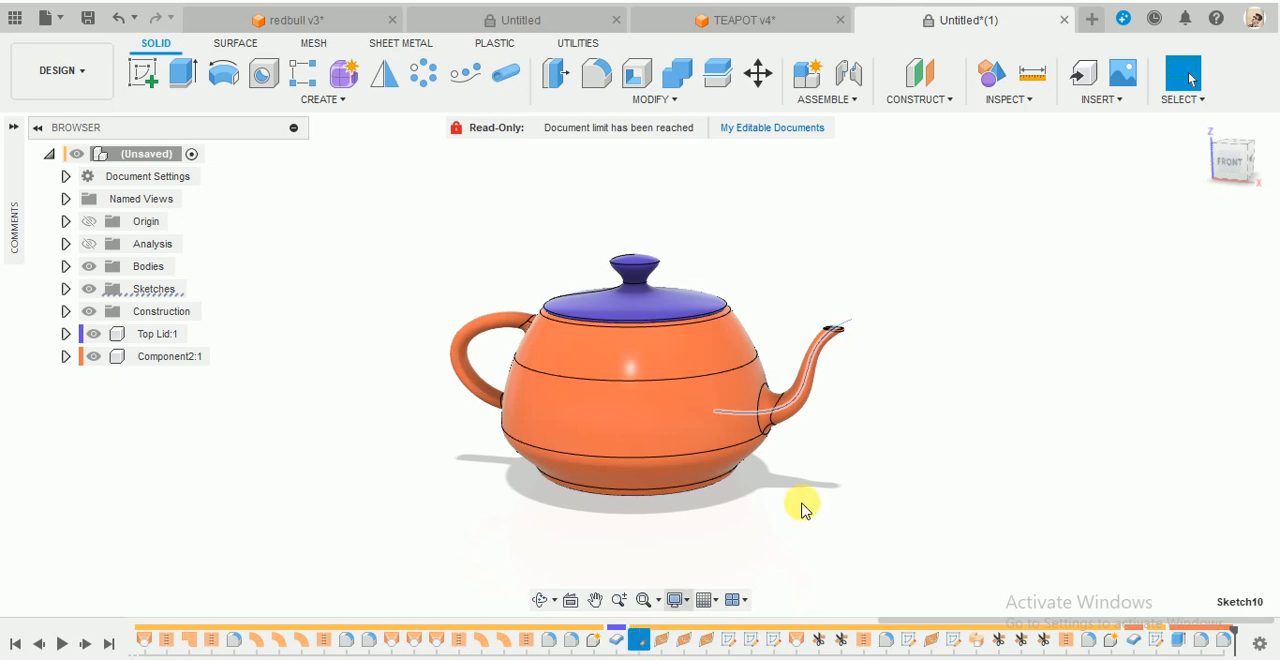
# - Move the lid component freely off the pot and undo the move
pyautogui.keyDown('shift'); pyautogui.moveTo(668, 556); pyautogui.dragTo(668, 358, button='middle'); pyautogui.keyUp('shift')
pyautogui.moveTo(668, 358)
pyautogui.mouseDown()
pyautogui.moveTo(908, 166)
pyautogui.moveTo(857, 223)
pyautogui.moveTo(654, 334)
pyautogui.moveTo(668, 355)
pyautogui.mouseUp()
pyautogui.keyDown('shift'); pyautogui.moveTo(666, 355); pyautogui.dragTo(742, 343, button='middle'); pyautogui.keyUp('shift')
pyautogui.moveTo(662, 308); pyautogui.dragTo(727, 256)
pyautogui.click(112, 24)
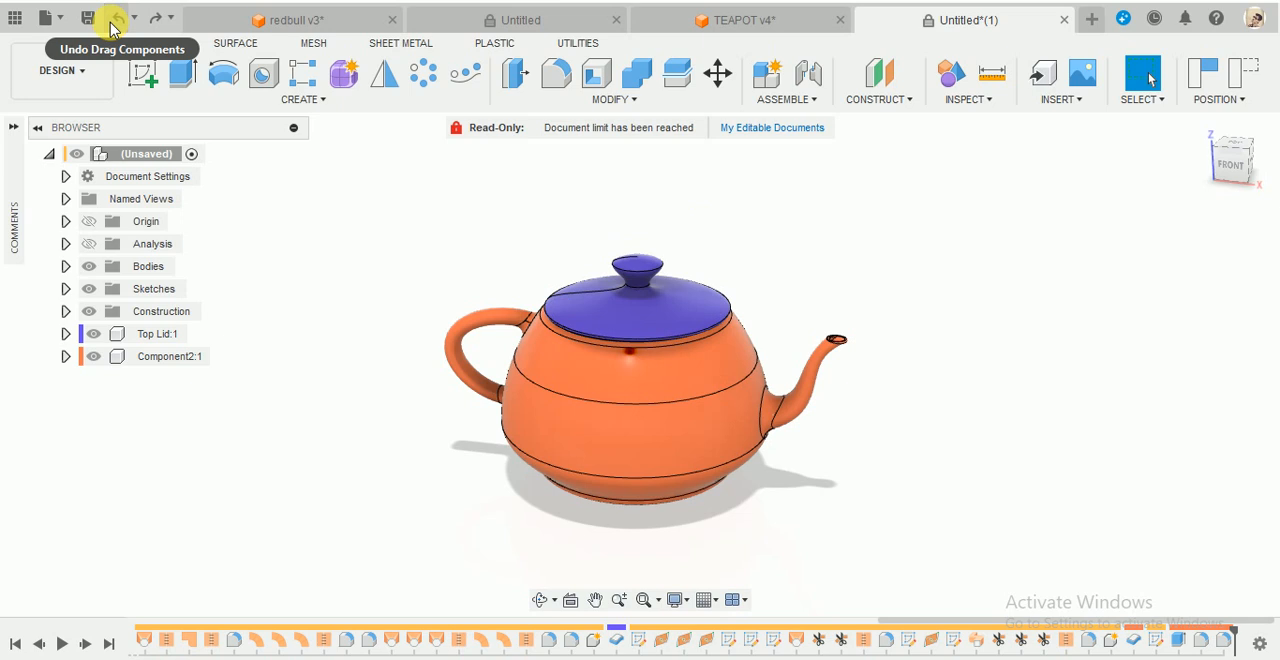
pyautogui.click(112, 24)
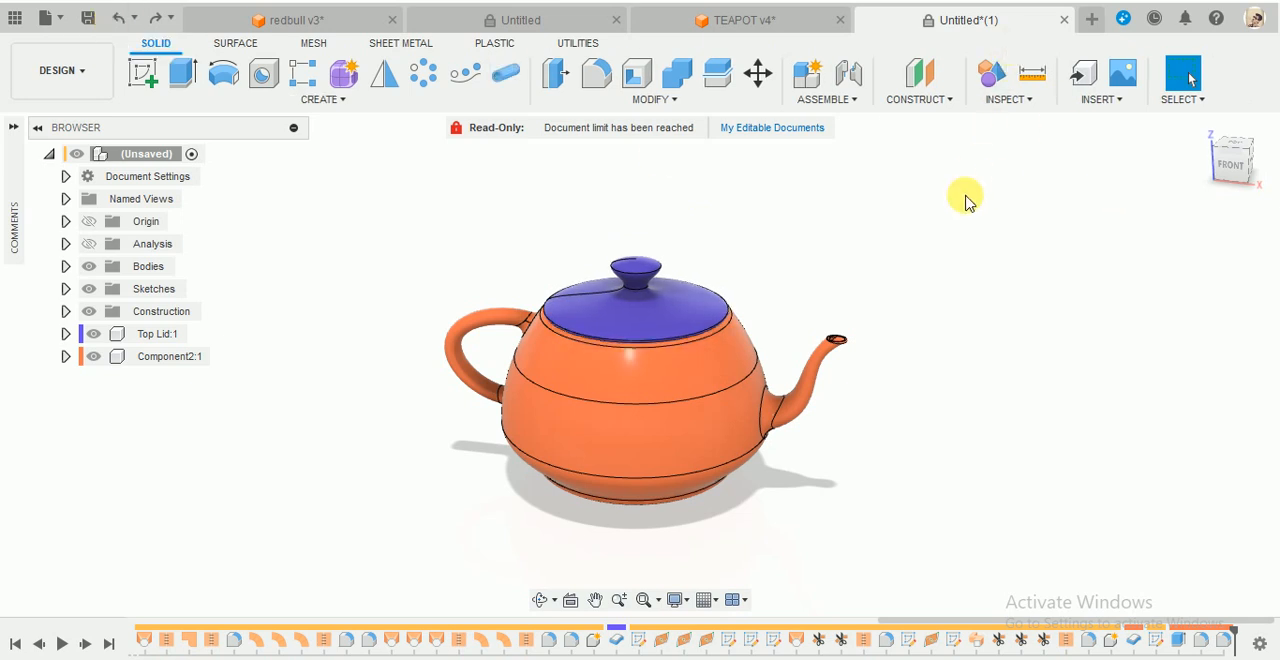
# - Turn off the component colour display and open the Appearance settings for bodies and components
pyautogui.hotkey('shift', 'n')
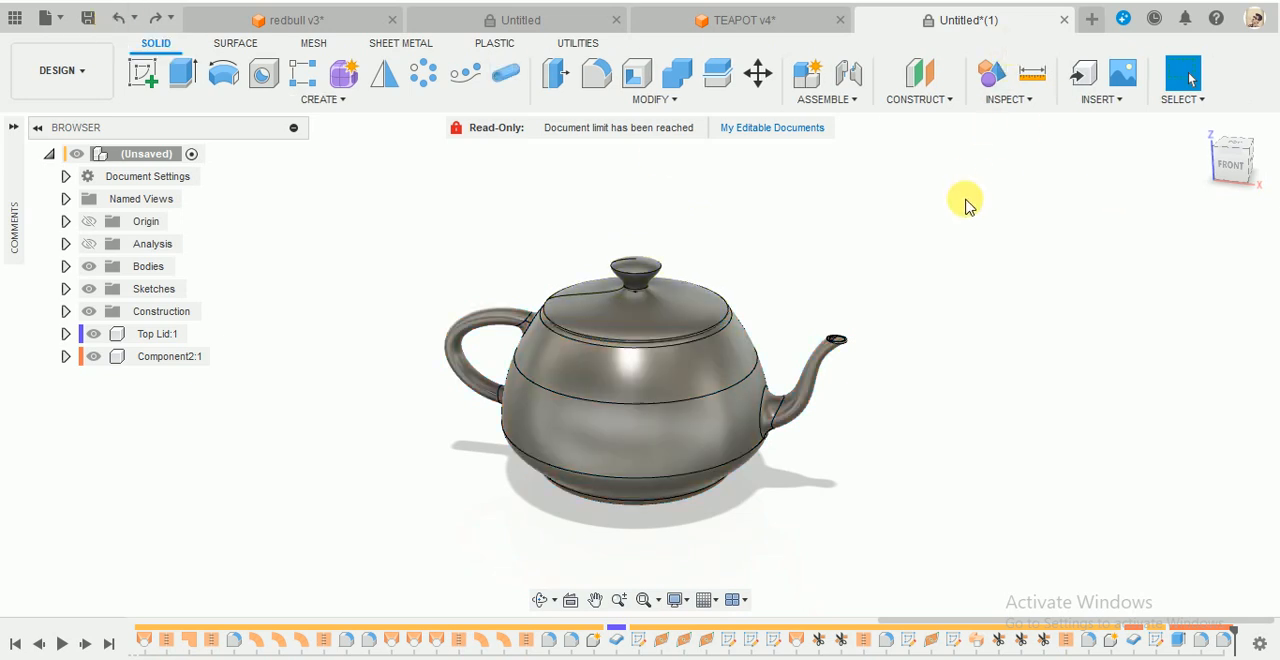
pyautogui.press('a')
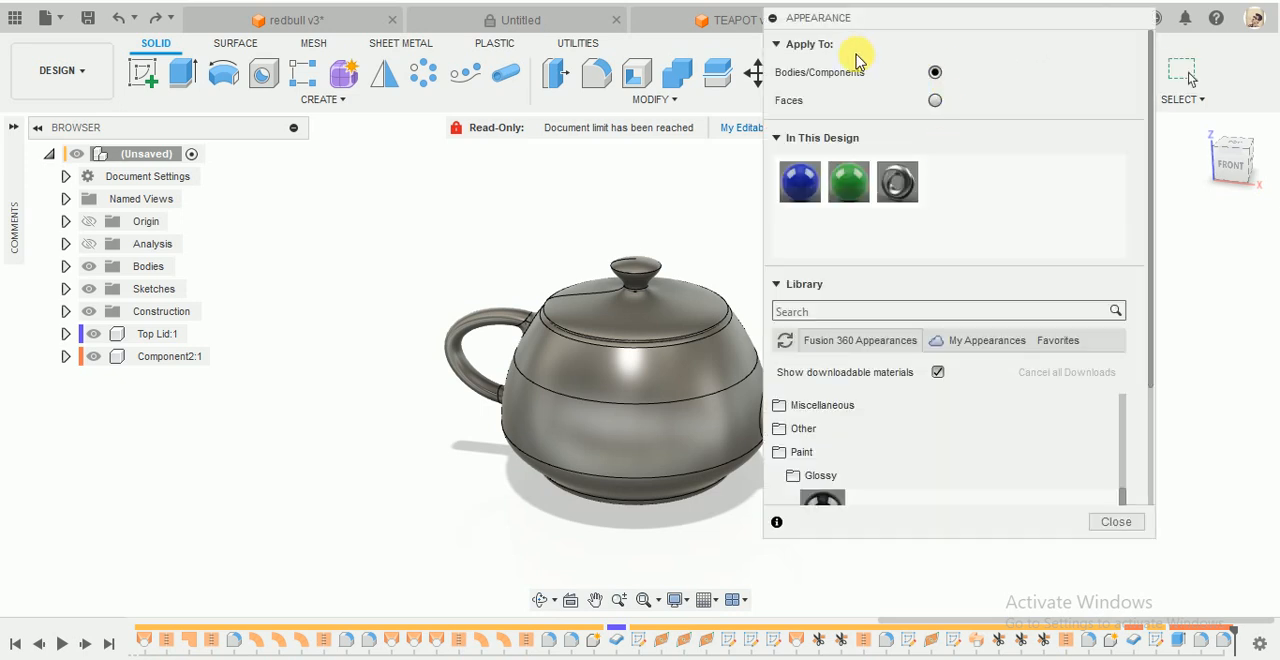
pyautogui.moveTo(922, 30); pyautogui.dragTo(951, 38)
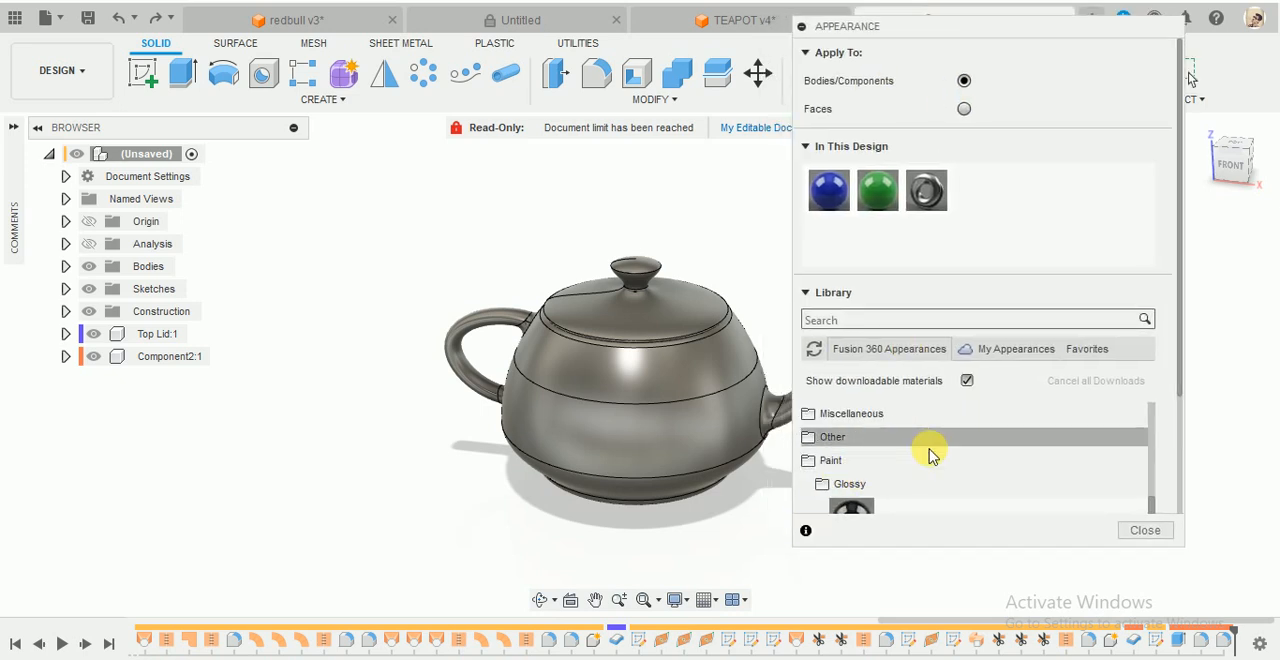
# - Find the Chrome appearance in the Fusion 360 library and apply it to the pot and the lid
pyautogui.scroll(-2, 929, 452)
pyautogui.scroll(-3, 932, 458)
pyautogui.scroll(1, 889, 503)
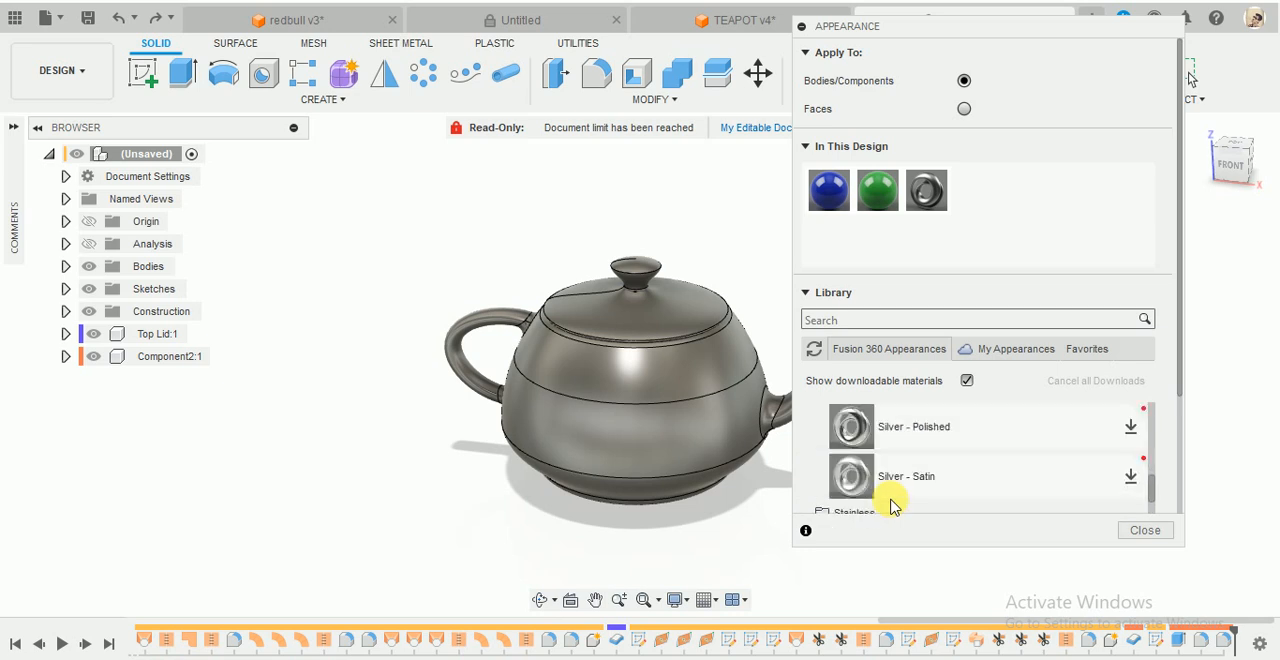
pyautogui.scroll(-1, 893, 502)
pyautogui.scroll(-3, 896, 499)
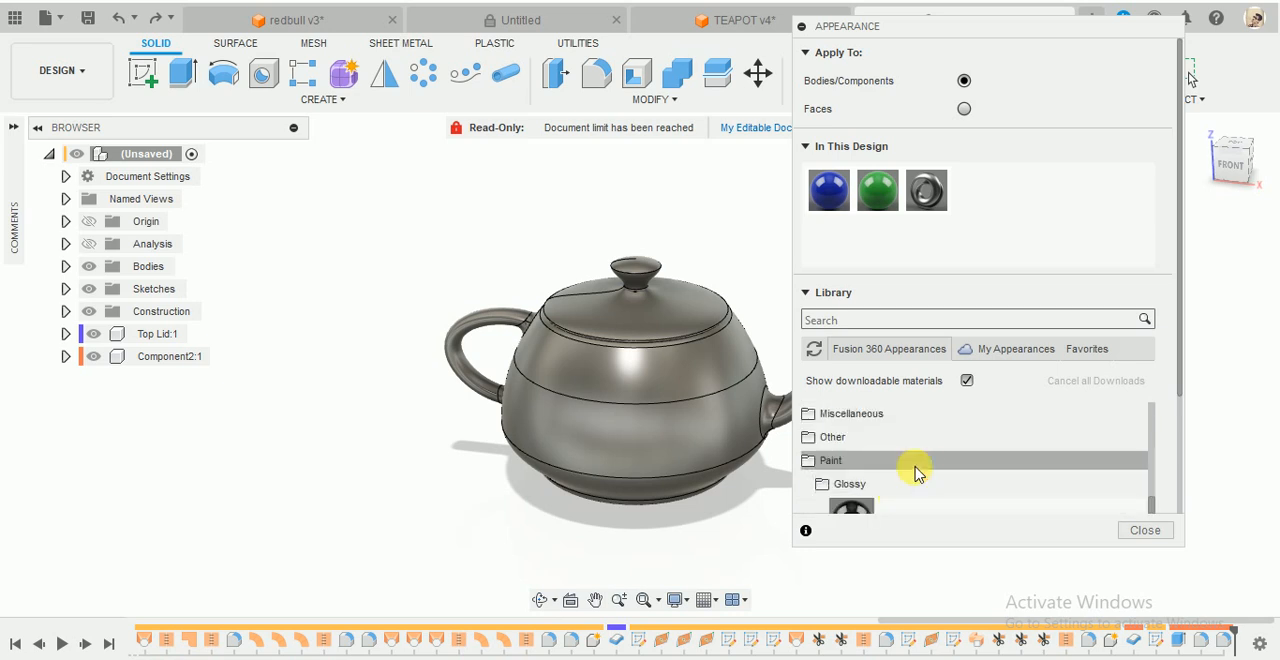
pyautogui.scroll(1, 952, 462)
pyautogui.scroll(-1, 952, 462)
pyautogui.scroll(1, 952, 462)
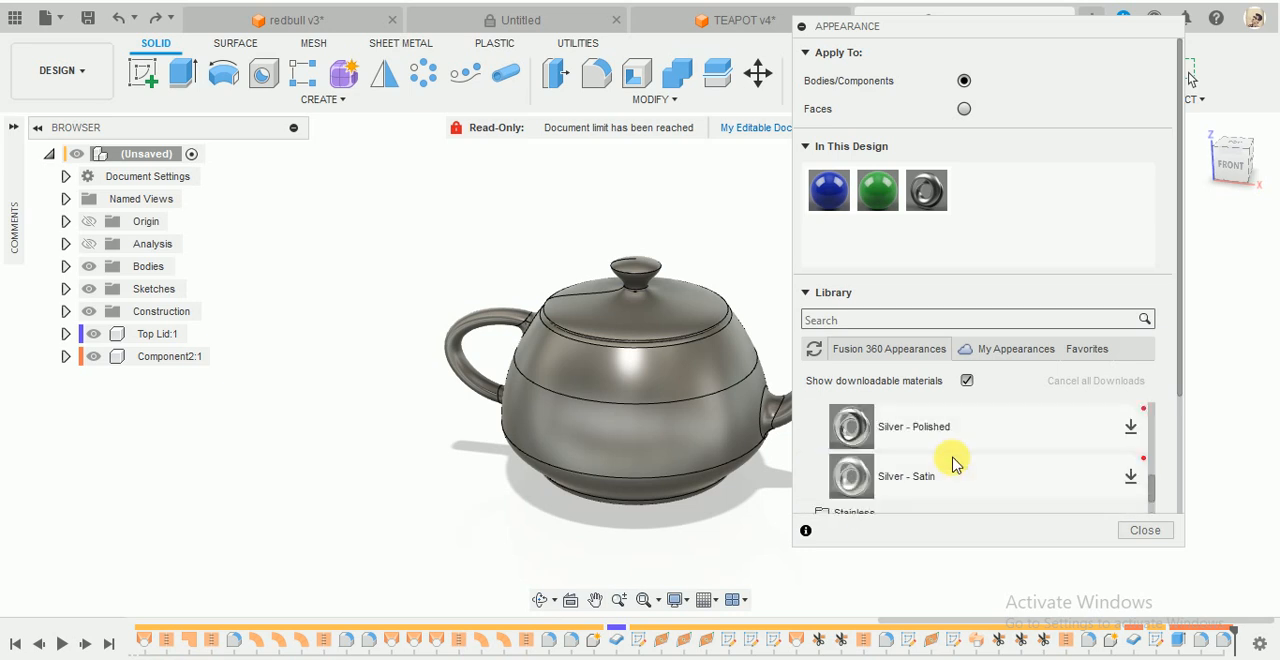
pyautogui.scroll(-1, 952, 462)
pyautogui.scroll(-10, 952, 462)
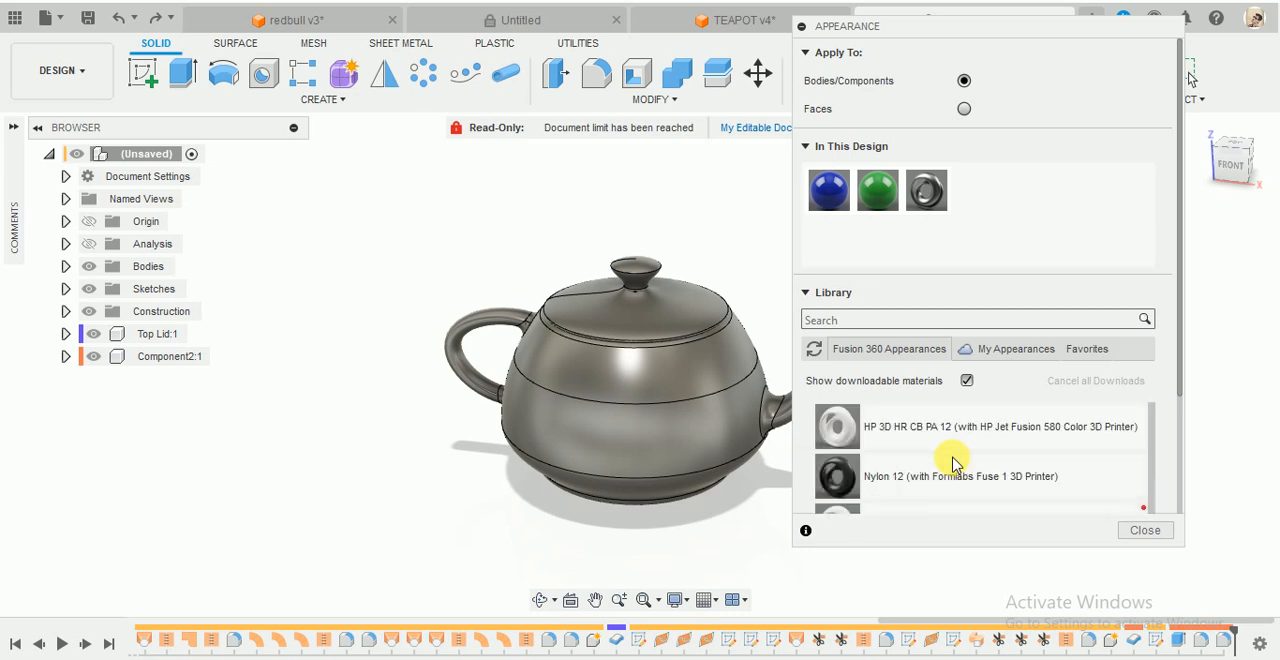
pyautogui.scroll(10, 953, 462)
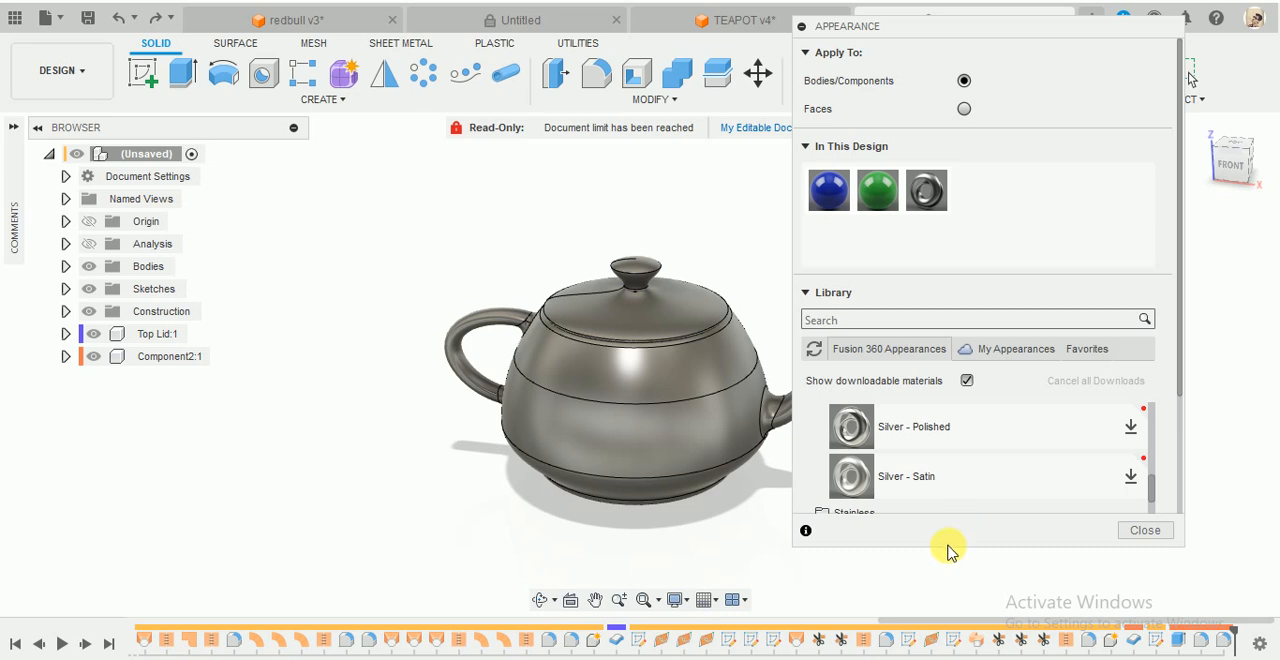
pyautogui.scroll(-3, 952, 478)
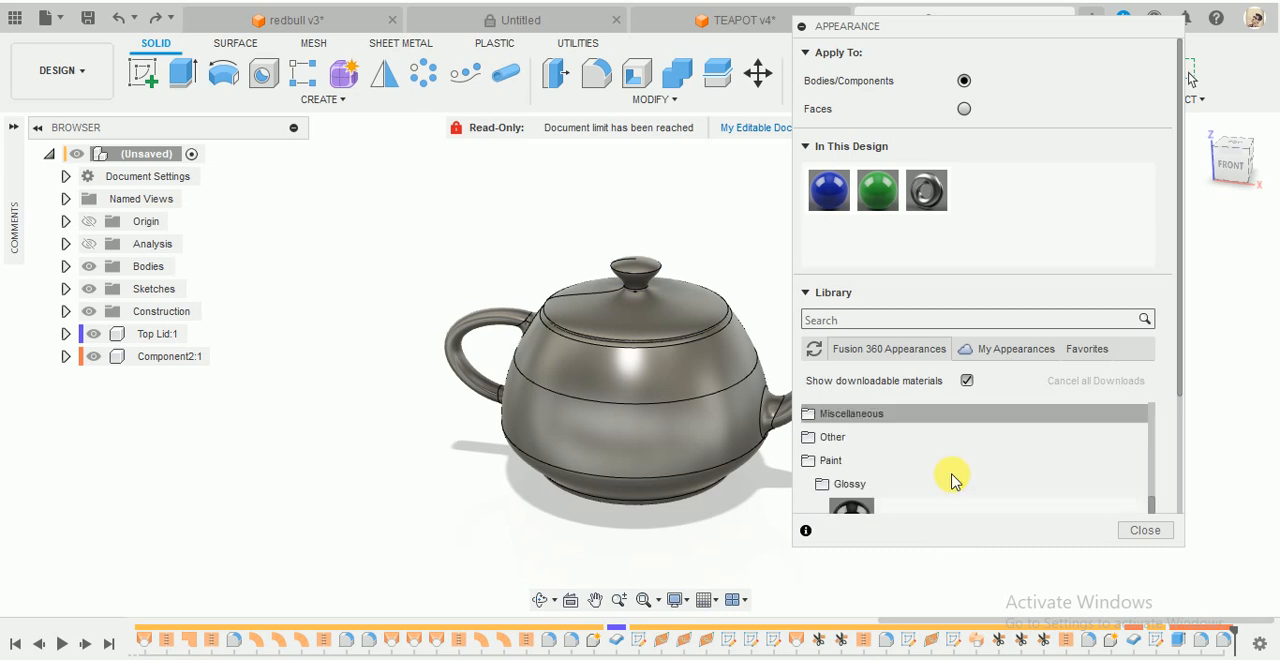
pyautogui.scroll(5, 952, 478)
pyautogui.scroll(5, 952, 478)
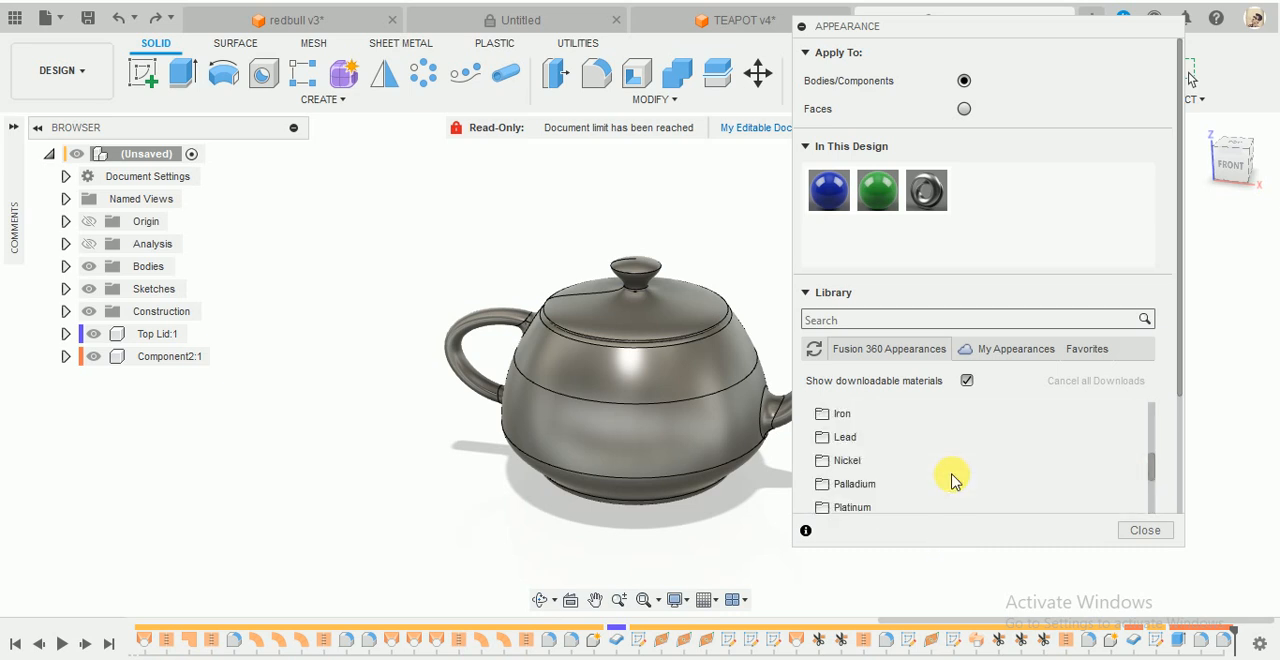
pyautogui.moveTo(951, 468); pyautogui.dragTo(705, 475)
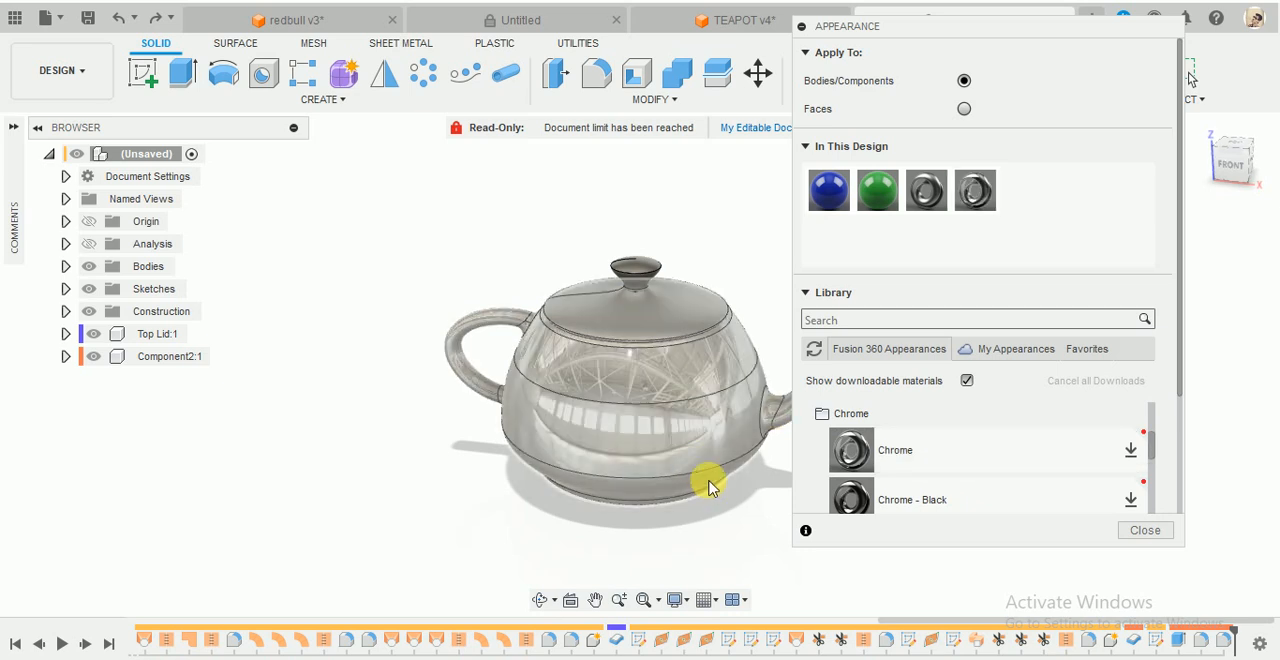
pyautogui.moveTo(930, 456); pyautogui.dragTo(663, 317)
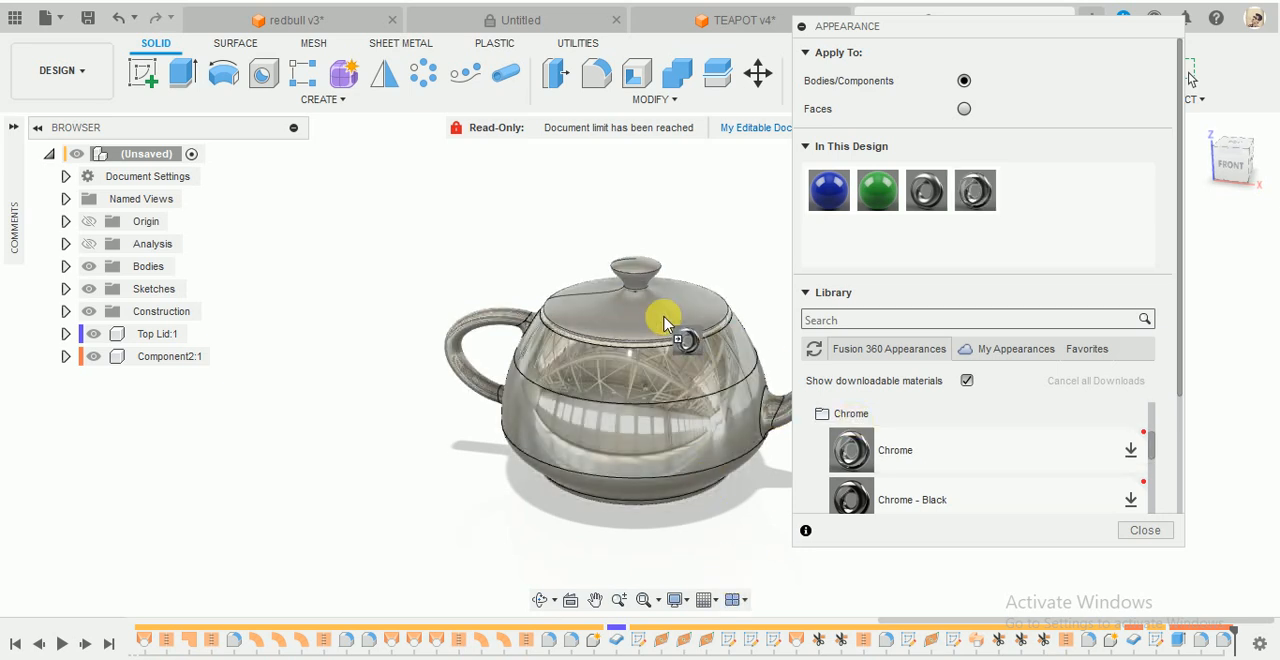
# - Duplicate the Chrome appearance in the design and apply the copy to the lid
pyautogui.rightClick(976, 192)
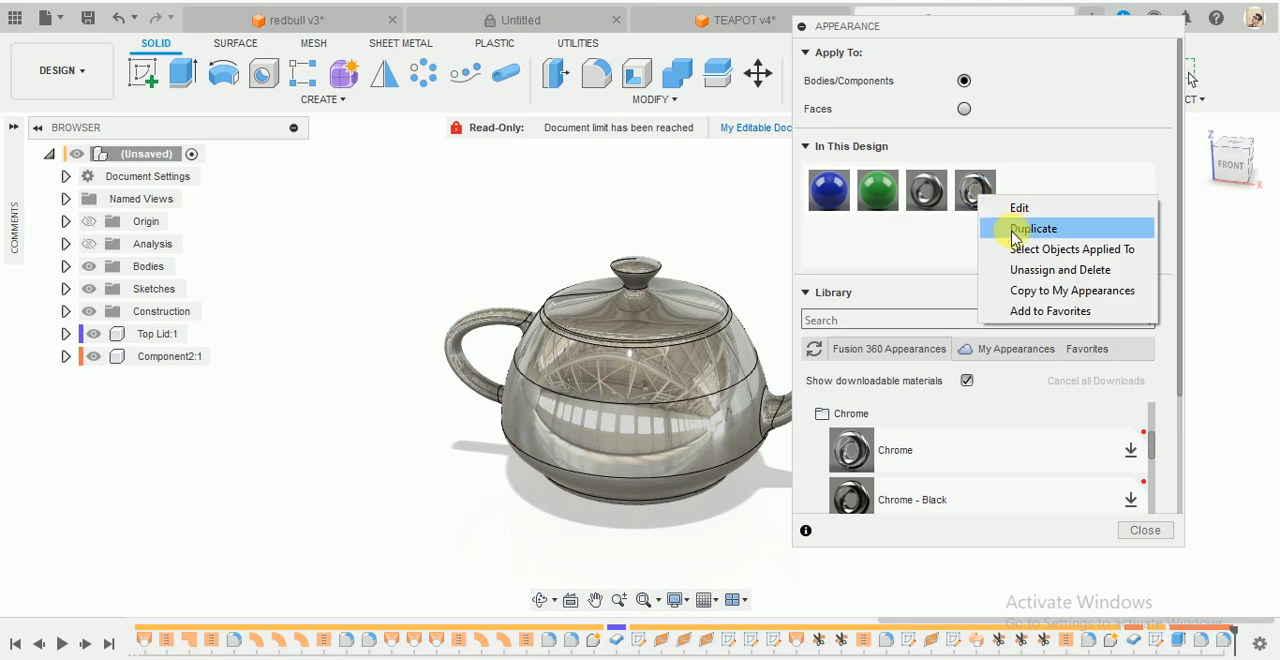
pyautogui.click(1055, 227)
pyautogui.moveTo(1023, 195); pyautogui.dragTo(835, 278)
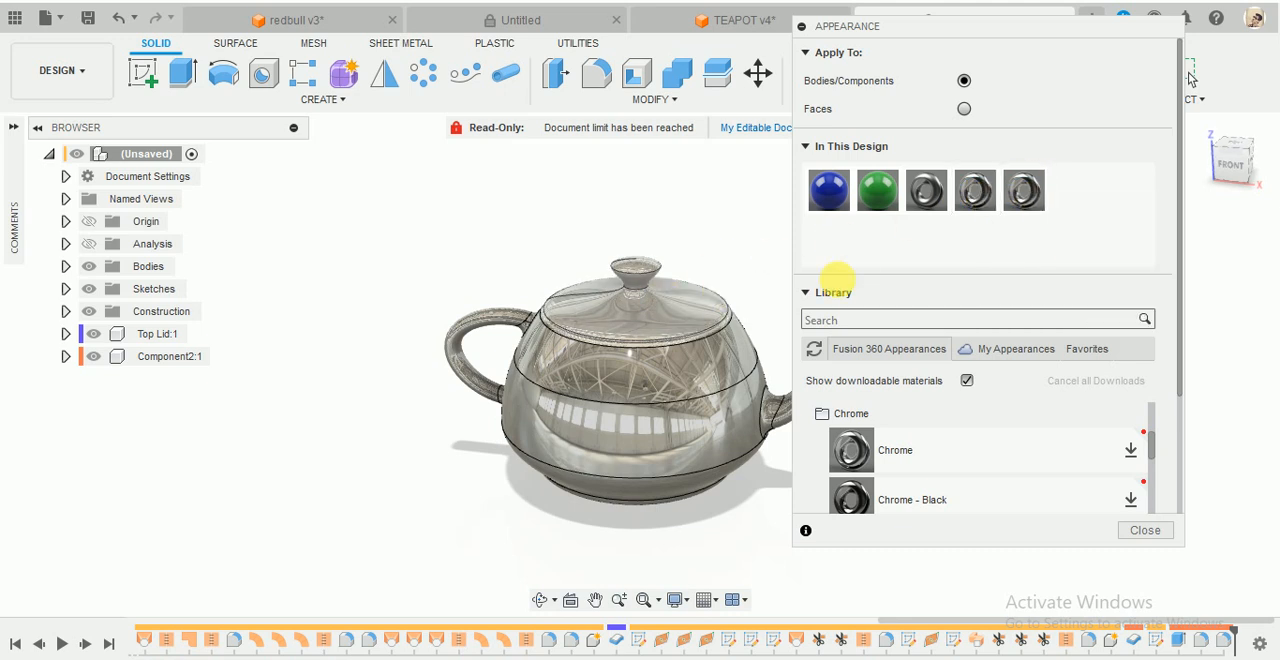
# - Edit the original Chrome appearance on the pot, changing its colour to a dark bluish green
pyautogui.rightClick(978, 188)
pyautogui.click(943, 260)
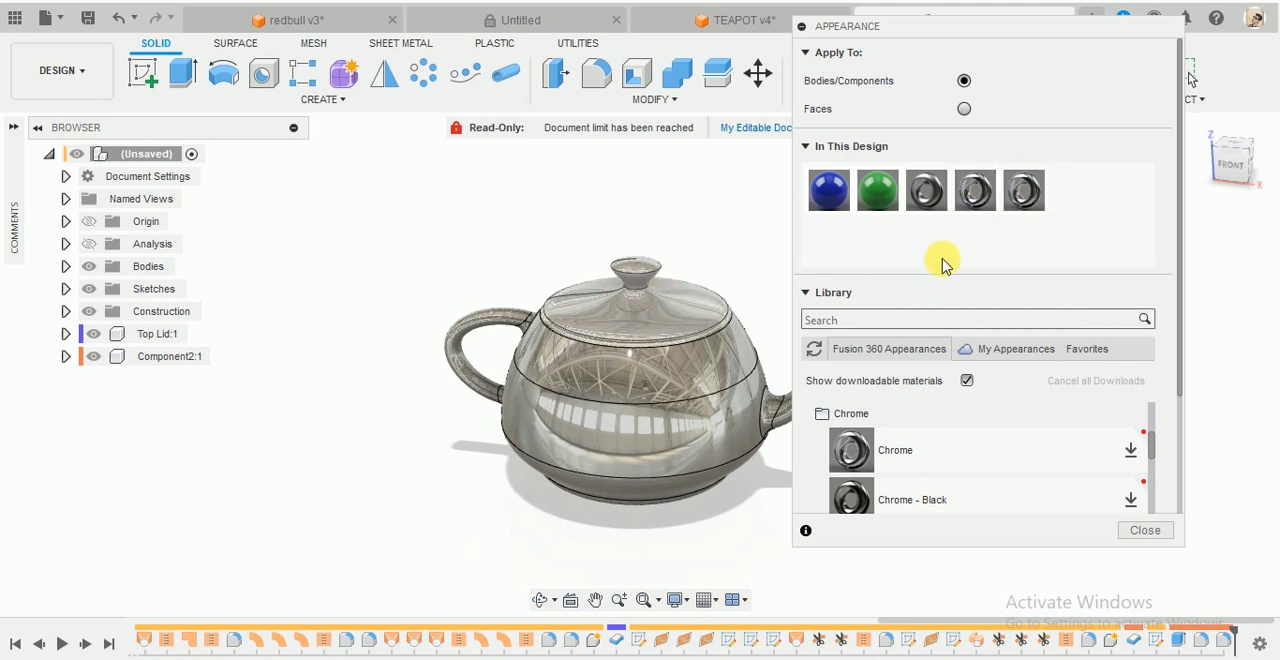
pyautogui.rightClick(990, 198)
pyautogui.click(1024, 210)
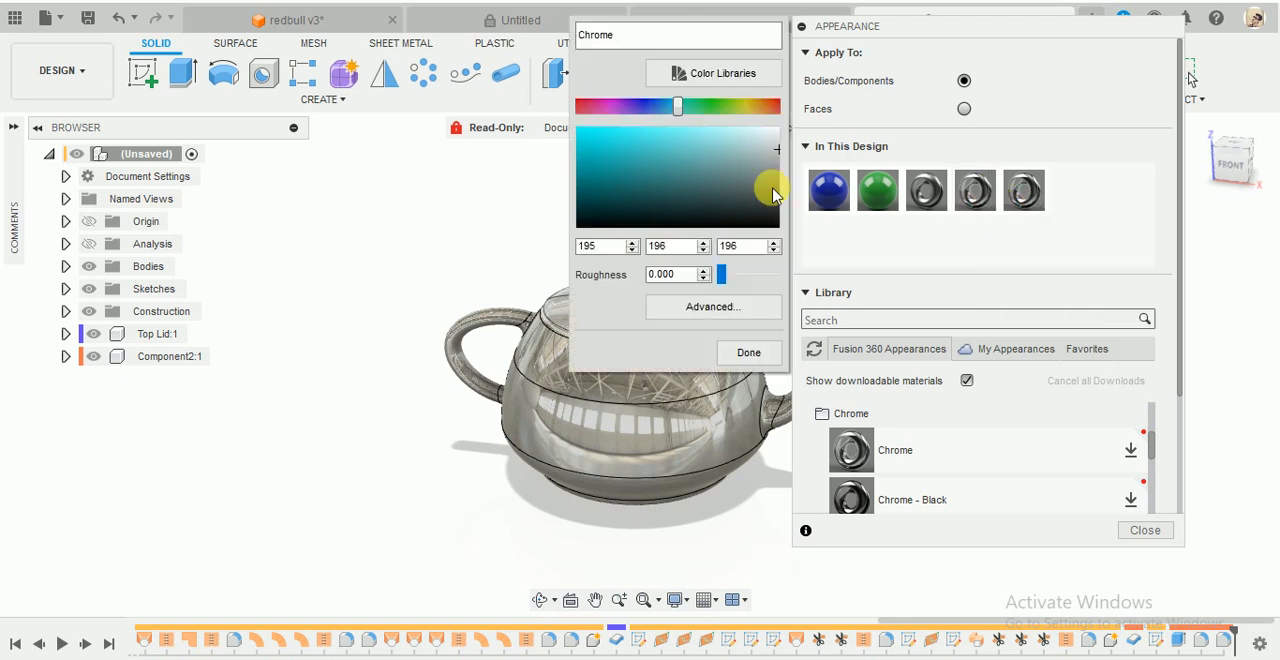
pyautogui.moveTo(771, 186); pyautogui.dragTo(738, 185)
pyautogui.click(750, 349)
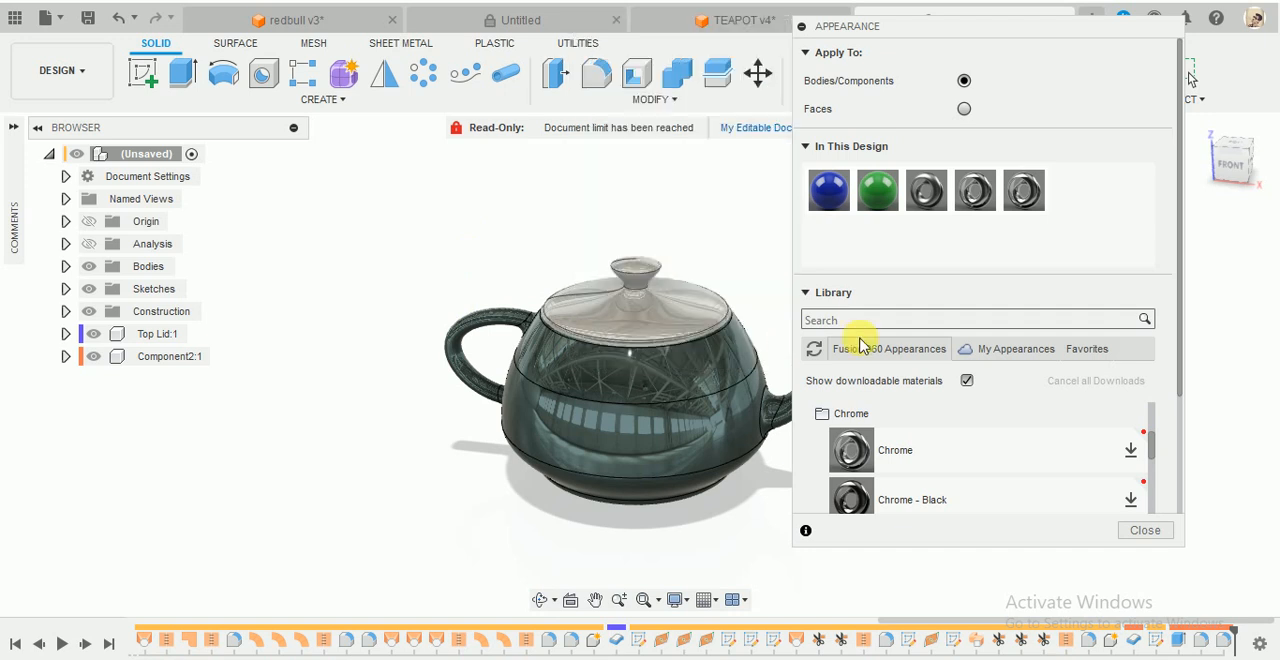
# - Edit the Chrome copy used on the lid, changing its colour to red (RGB 233, 0, 27)
pyautogui.rightClick(1026, 189)
pyautogui.click(1073, 199)
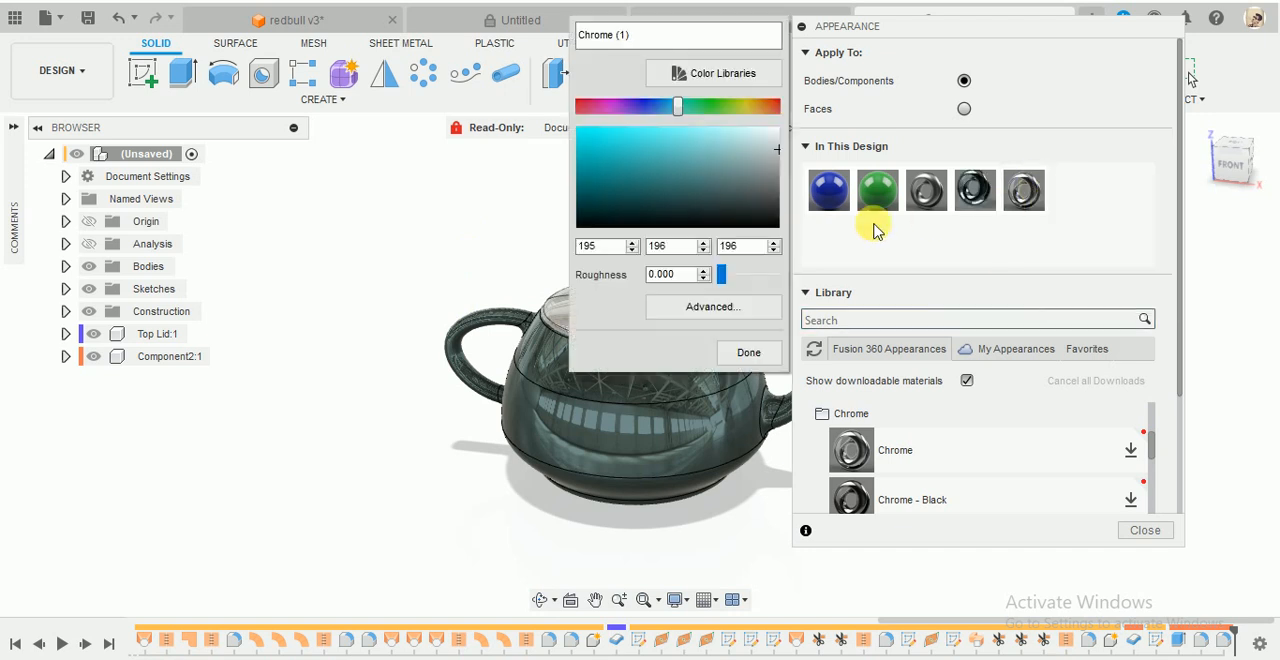
pyautogui.moveTo(749, 203); pyautogui.dragTo(598, 145)
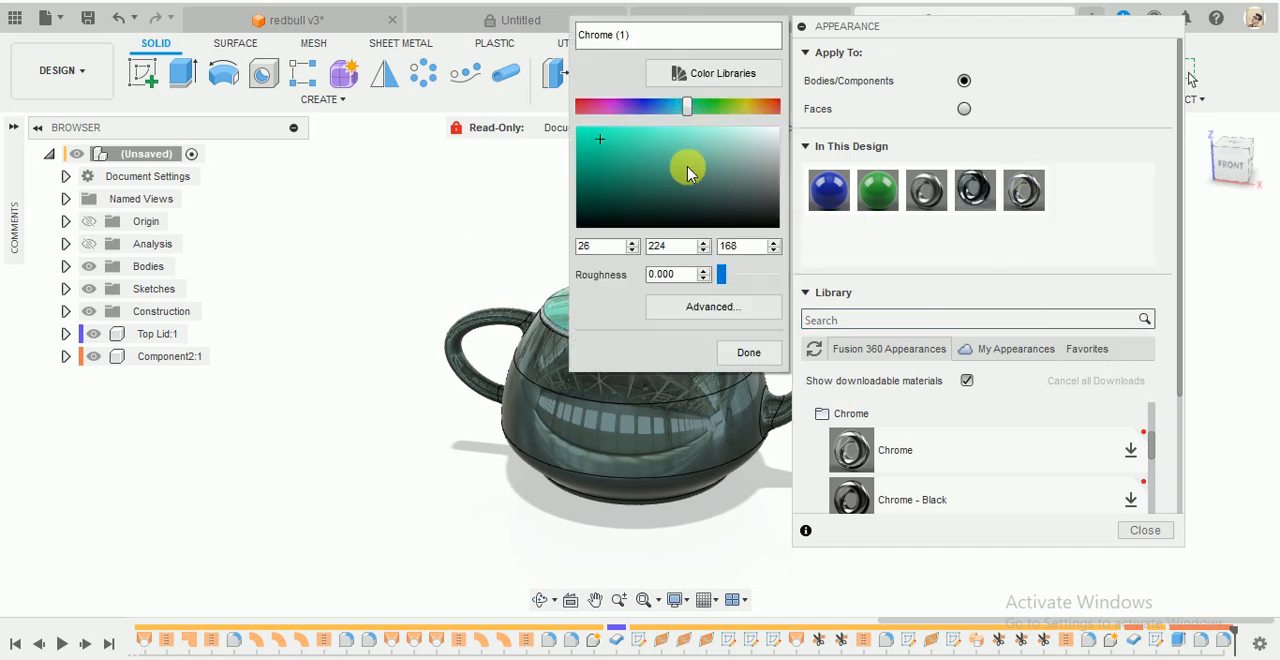
pyautogui.moveTo(688, 173); pyautogui.dragTo(593, 172)
pyautogui.moveTo(655, 113); pyautogui.dragTo(620, 124)
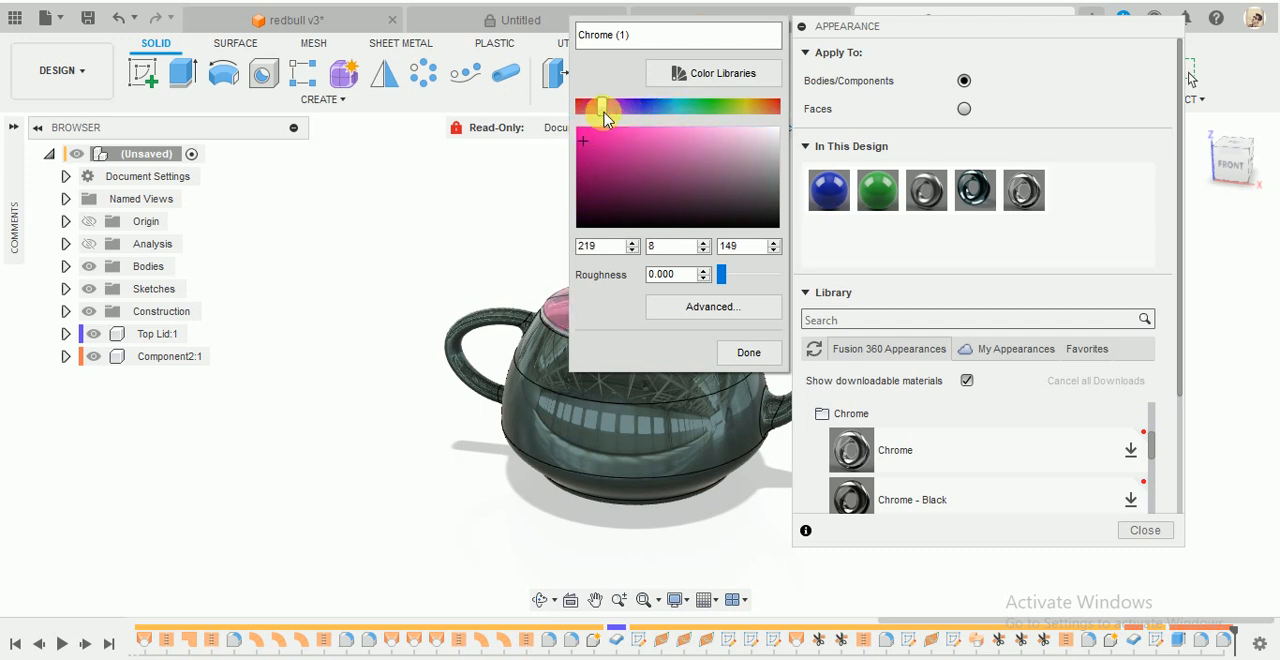
pyautogui.click(757, 350)
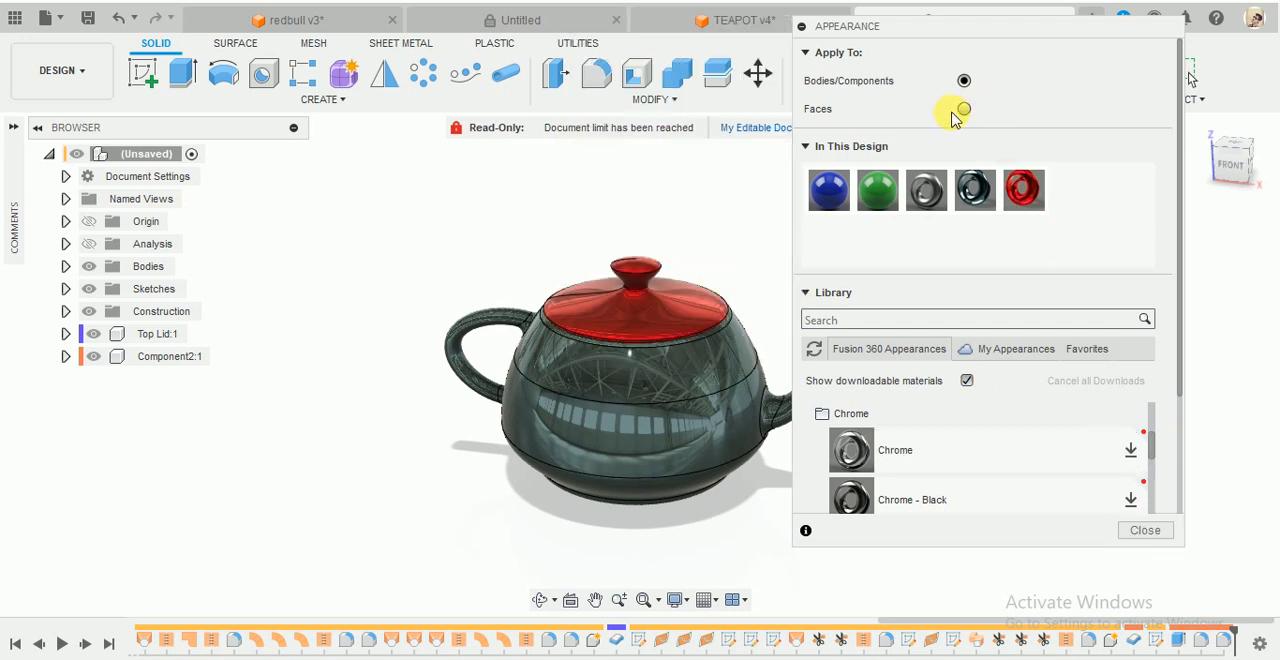
# - Apply the red chrome appearance to the faces of the handle and the spout, leaving the pot body unchanged
pyautogui.moveTo(1027, 192); pyautogui.dragTo(488, 335)
pyautogui.scroll(-3, 510, 505)
pyautogui.scroll(4, 629, 477)
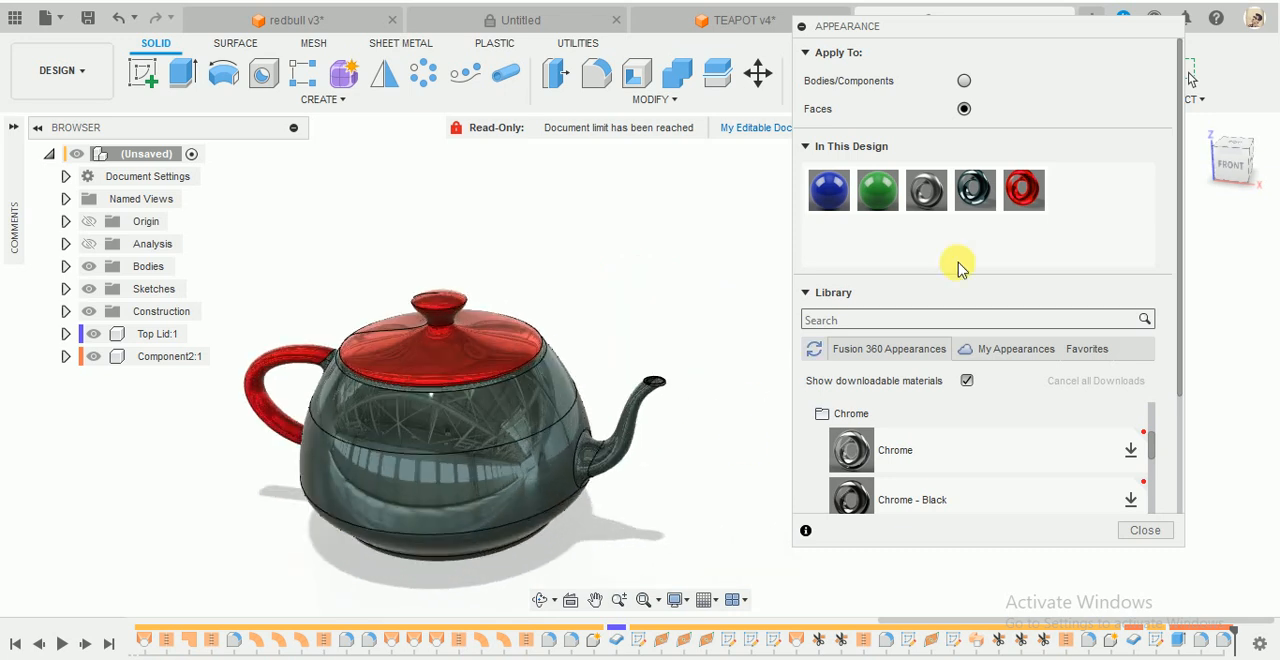
pyautogui.moveTo(1022, 200); pyautogui.dragTo(600, 490)
pyautogui.scroll(3, 606, 491)
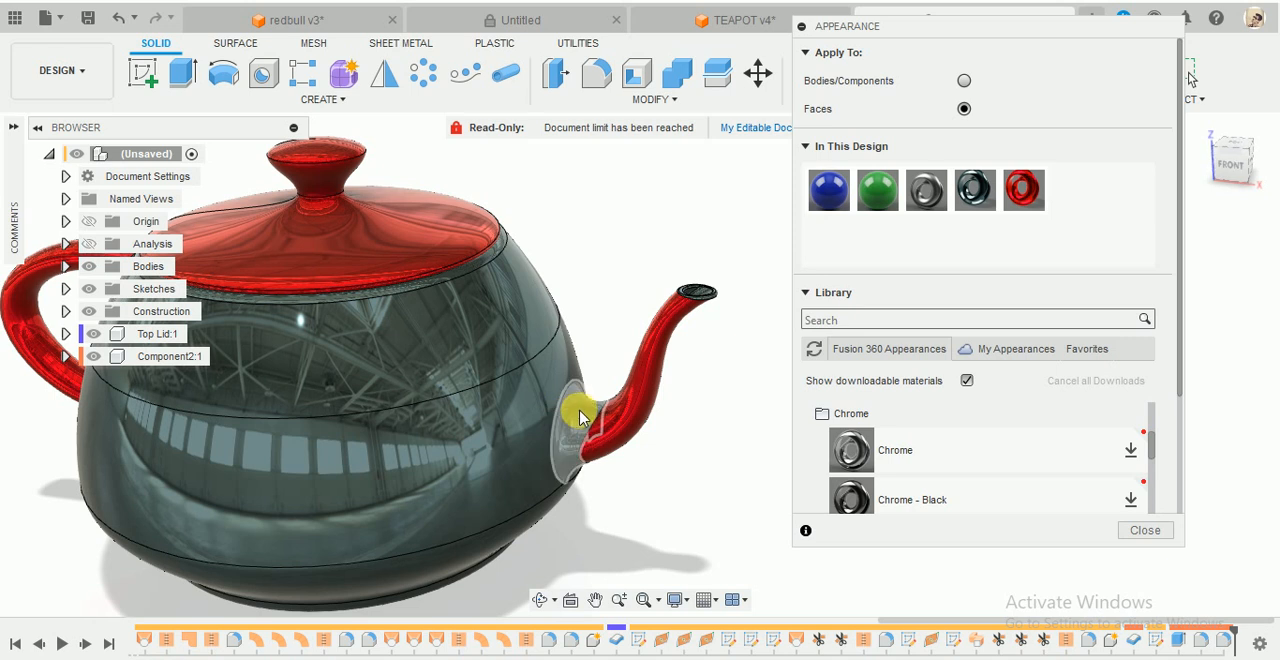
# - Apply the red chrome appearance to the blend faces where the spout meets the pot and close the Appearance settings
pyautogui.moveTo(1035, 215); pyautogui.dragTo(565, 435)
pyautogui.scroll(3, 565, 435)
pyautogui.moveTo(1030, 205); pyautogui.dragTo(590, 465)
pyautogui.scroll(3, 591, 463)
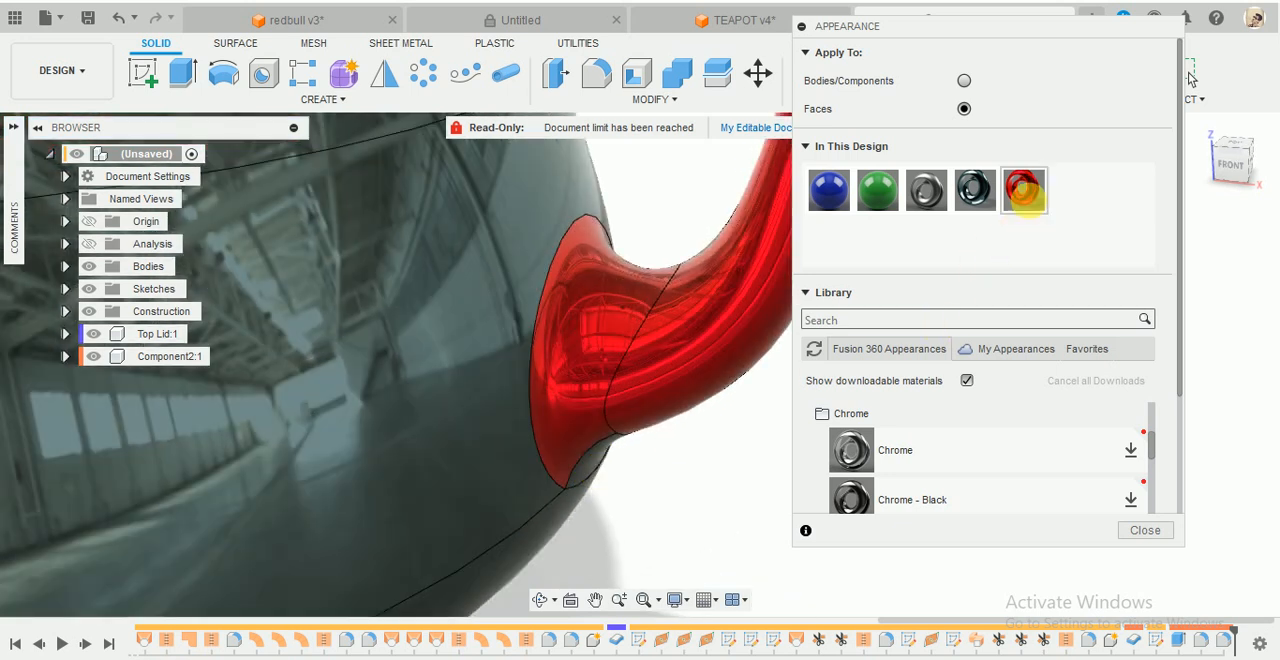
pyautogui.moveTo(1025, 196); pyautogui.dragTo(600, 484)
pyautogui.scroll(-5, 660, 492)
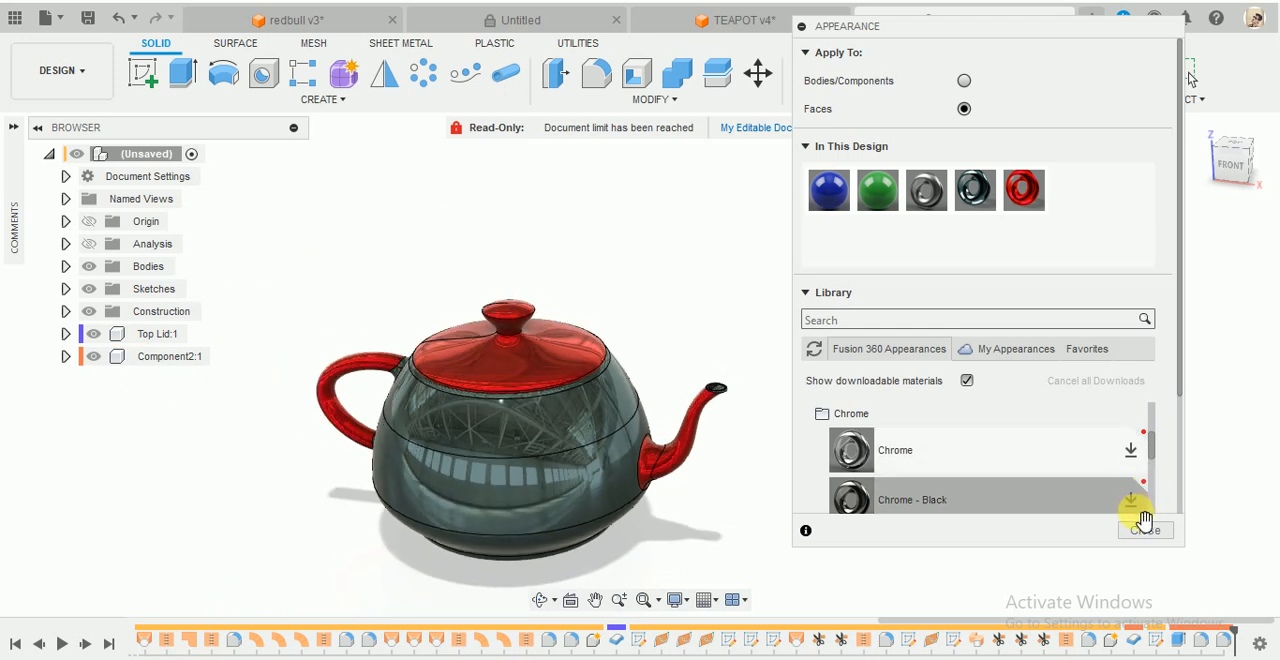
pyautogui.click(1140, 528)
# - Inspect the finished teapot from several angles and move the lid off to one side to reveal the pot's interior
pyautogui.keyDown('shift'); pyautogui.moveTo(572, 537); pyautogui.dragTo(603, 542, button='middle'); pyautogui.keyUp('shift')
pyautogui.scroll(4, 597, 477)
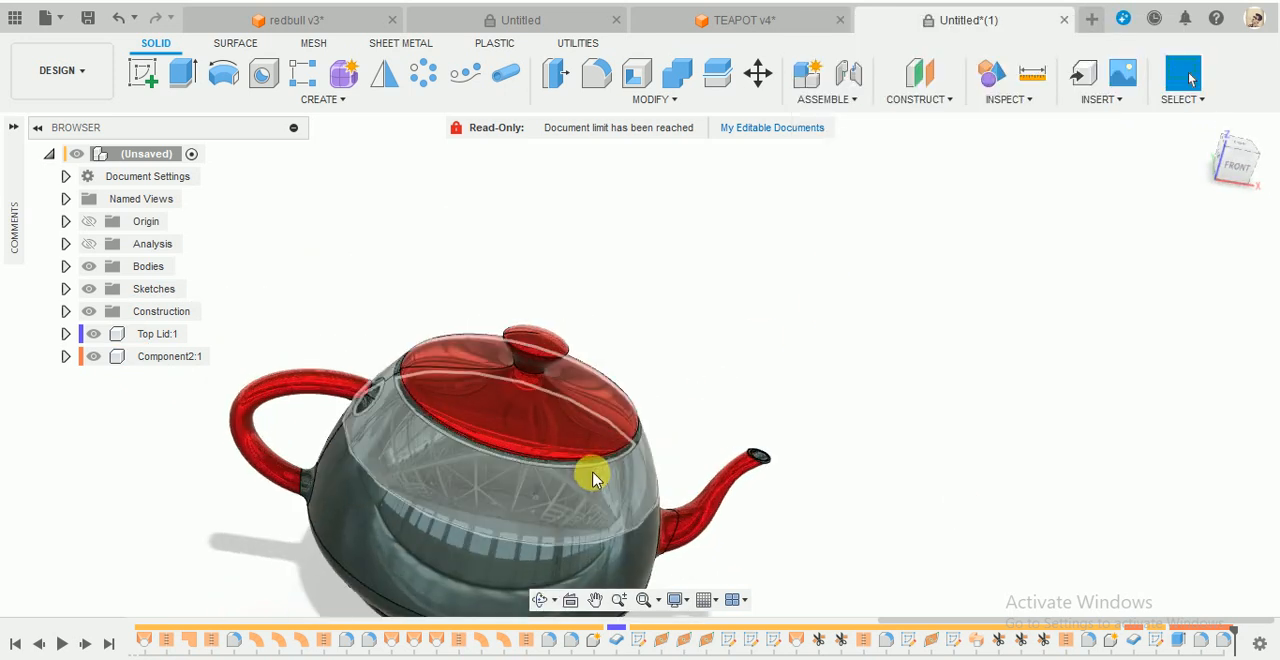
pyautogui.scroll(-3, 597, 477)
pyautogui.keyDown('shift'); pyautogui.moveTo(857, 294); pyautogui.dragTo(754, 455, button='middle'); pyautogui.keyUp('shift')
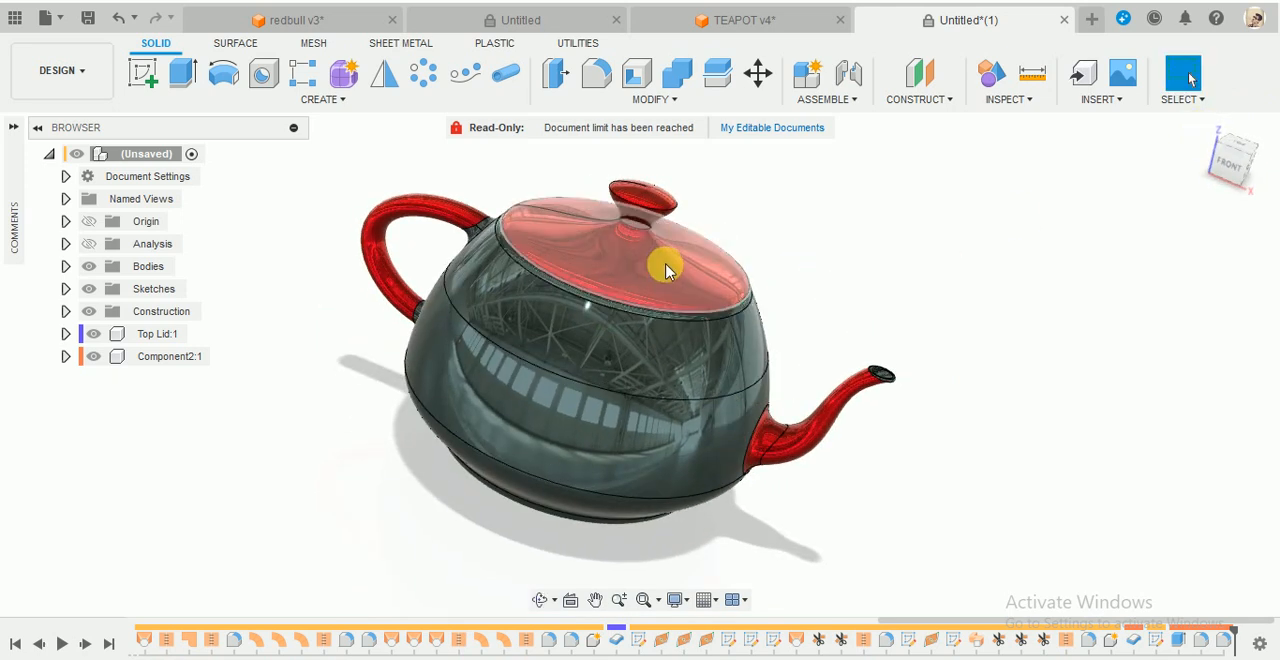
pyautogui.moveTo(667, 265); pyautogui.dragTo(989, 246)
pyautogui.keyDown('shift'); pyautogui.moveTo(706, 287); pyautogui.dragTo(760, 262, button='middle'); pyautogui.keyUp('shift')
pyautogui.click(1203, 127)
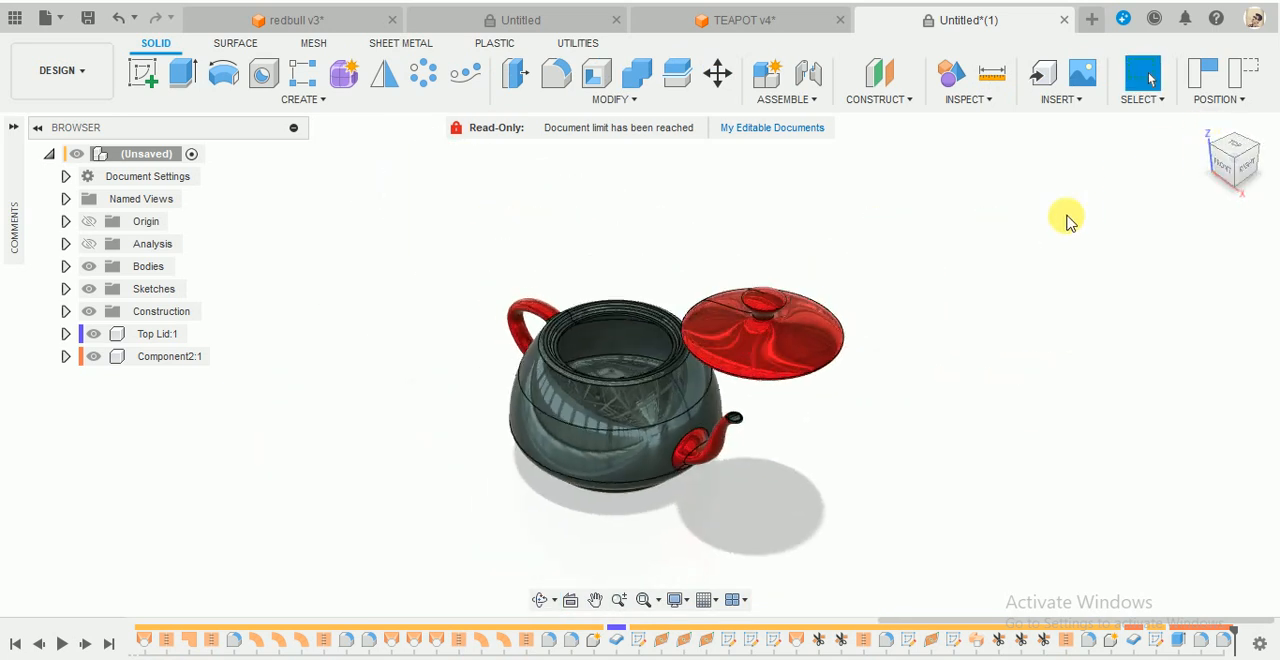